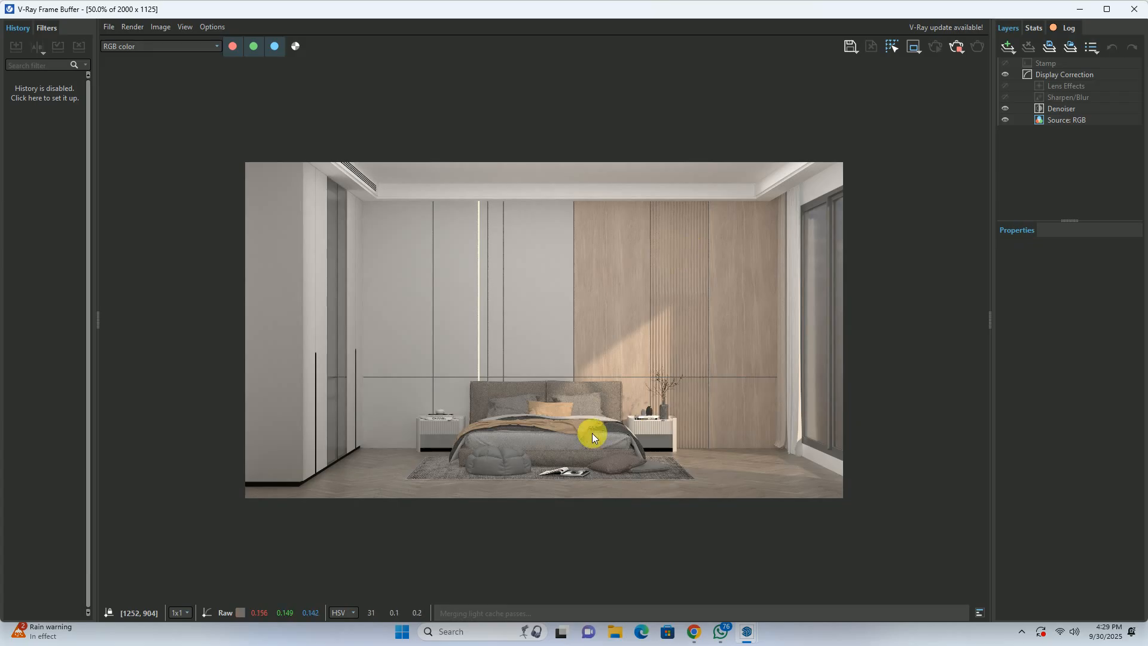
# Examine the bed and bedside tables in the bedroom render up close.
pyautogui.doubleClick(569, 440)
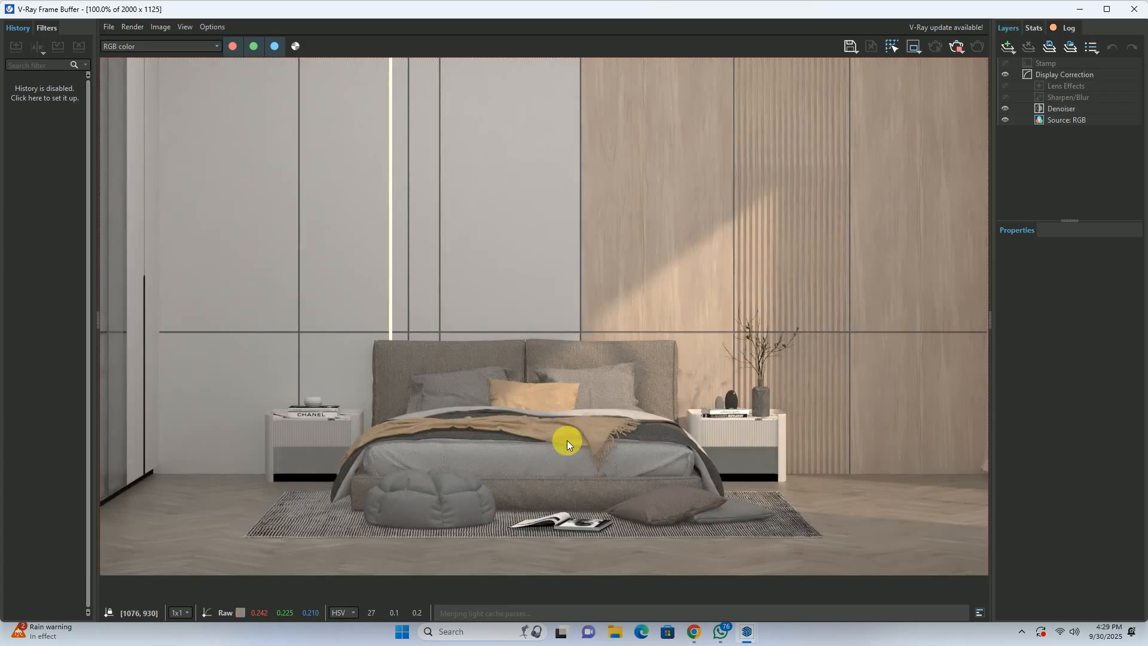
pyautogui.scroll(1, 561, 443)
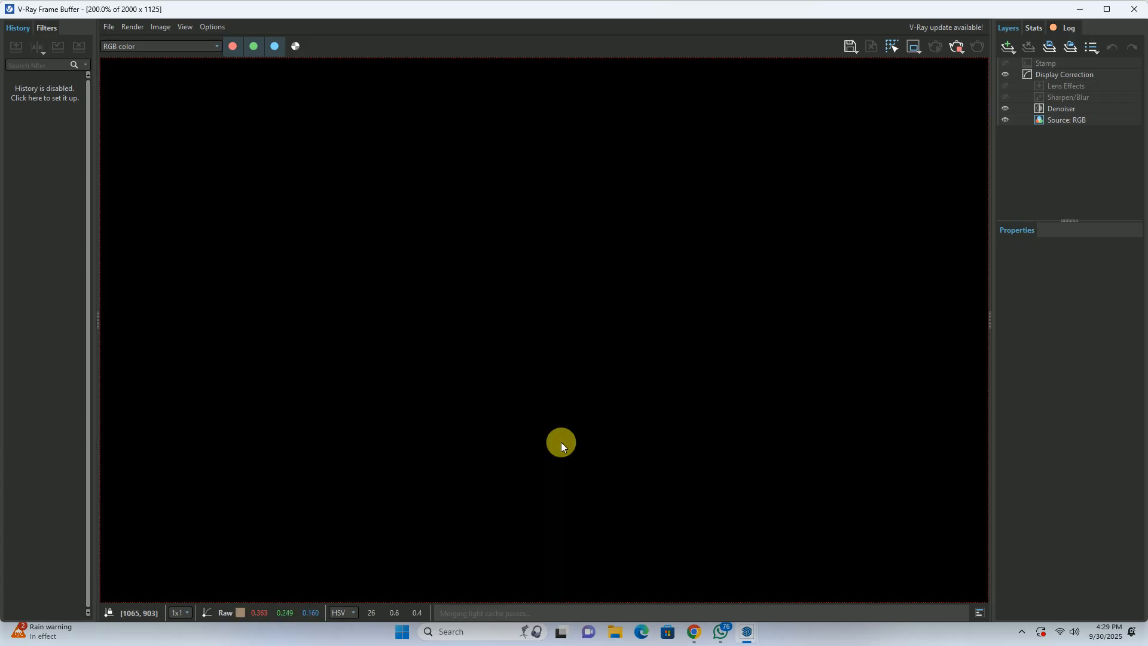
pyautogui.scroll(-1, 593, 425)
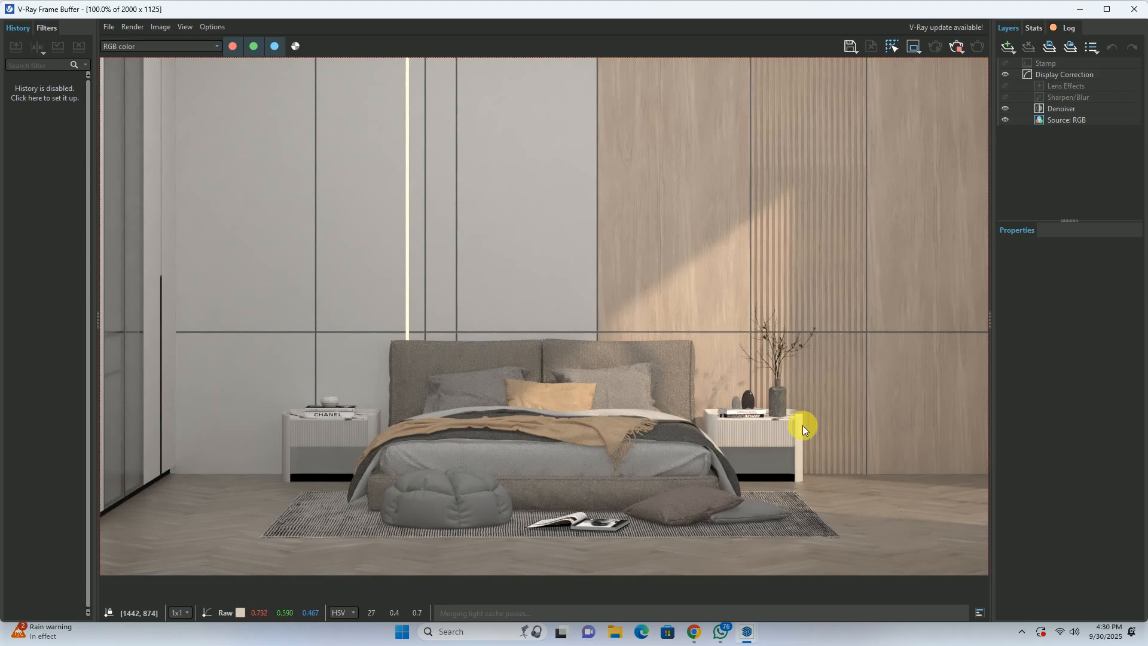
# Find the bedroom reference image download (6) in the Downloads folder and open it.
pyautogui.moveTo(695, 637)
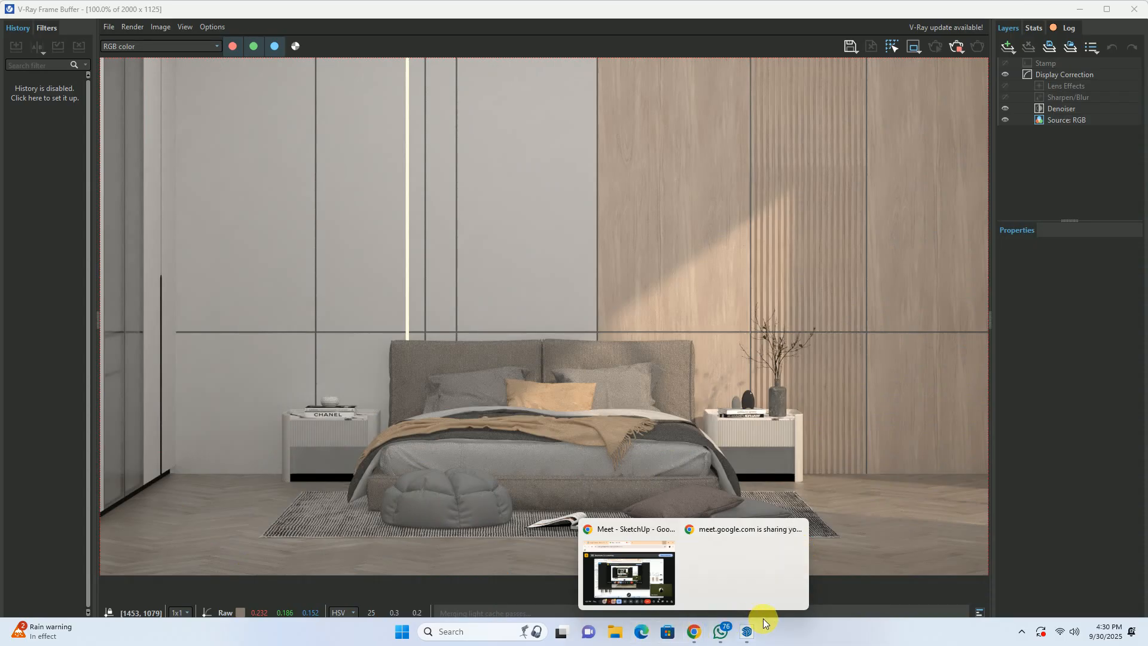
pyautogui.click(613, 629)
pyautogui.click(50, 189)
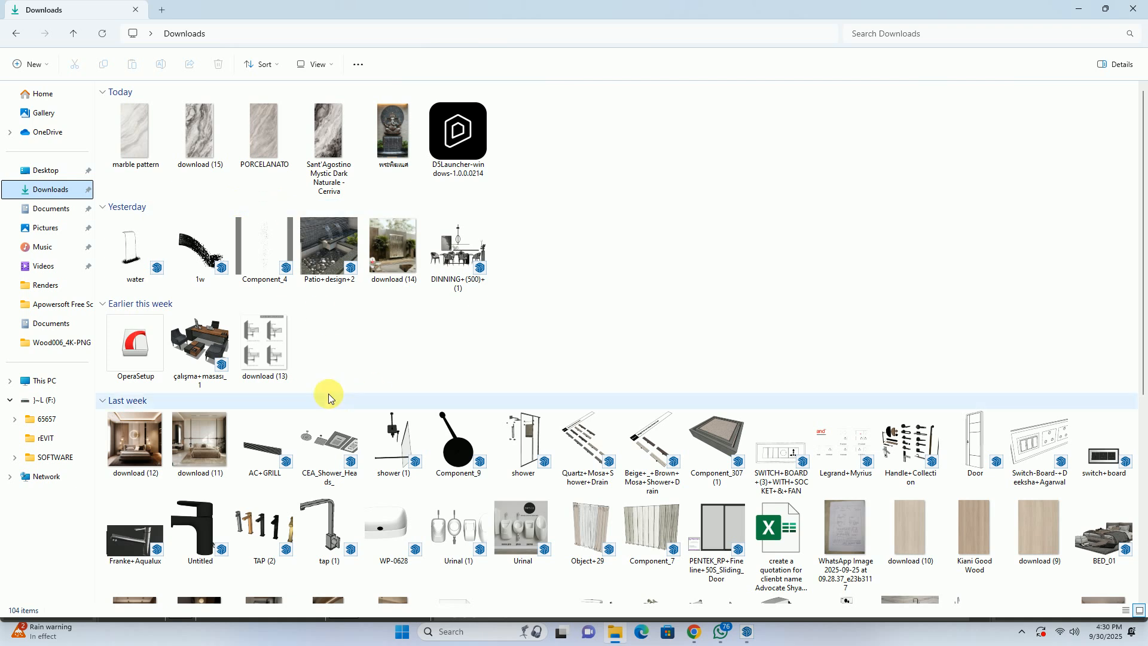
pyautogui.scroll(-3, 328, 392)
pyautogui.scroll(-4, 201, 428)
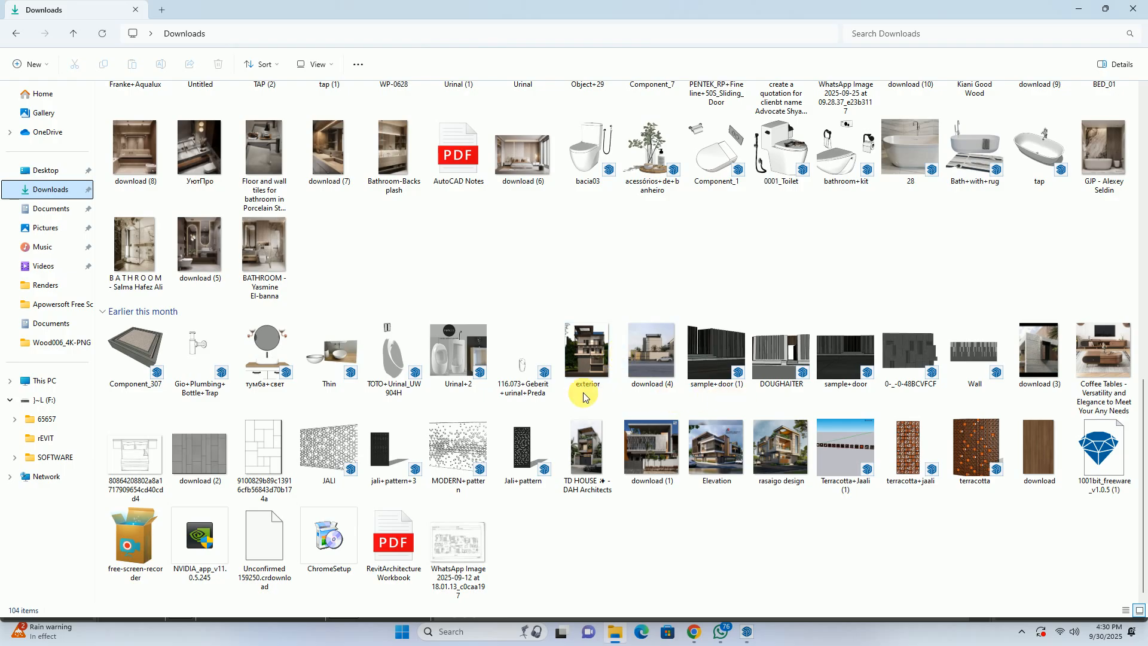
pyautogui.scroll(2, 257, 302)
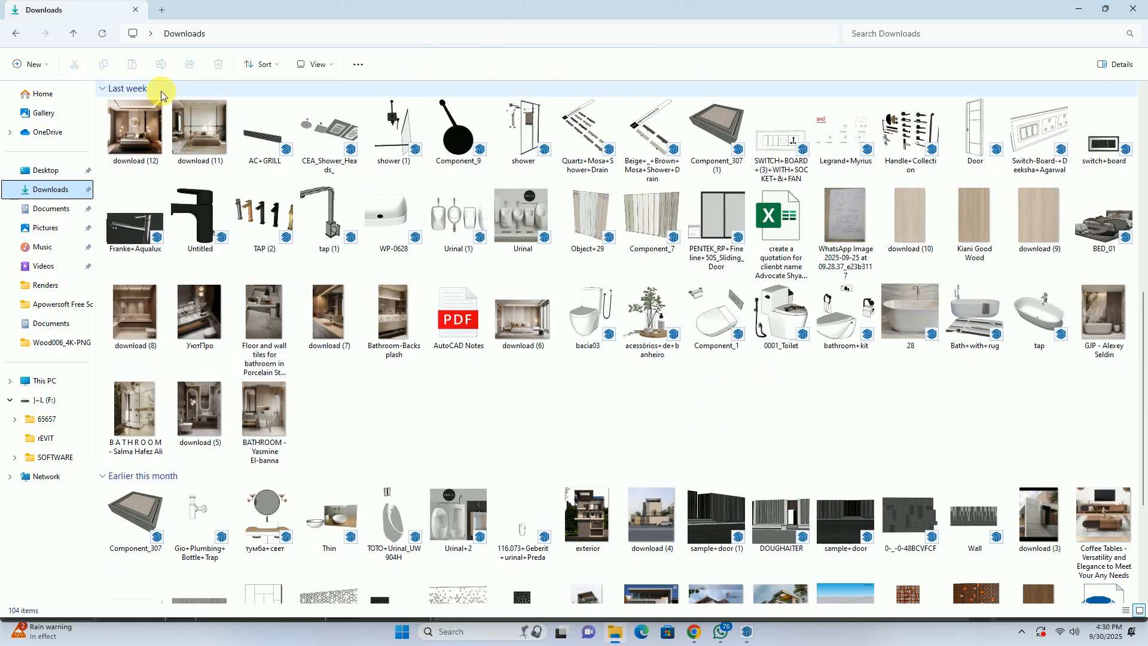
pyautogui.doubleClick(506, 339)
# Examine the bed, bedside tables and wall in the reference image, and return to the render in the V-Ray Frame Buffer.
pyautogui.scroll(2, 616, 385)
pyautogui.scroll(3, 263, 362)
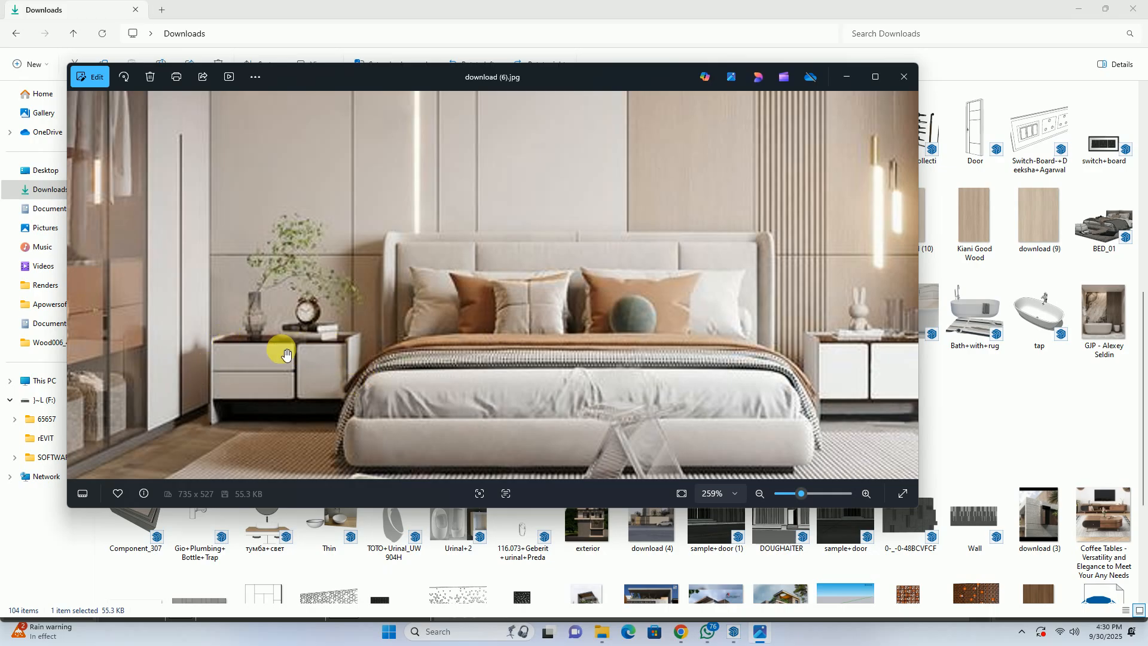
pyautogui.scroll(-3, 286, 354)
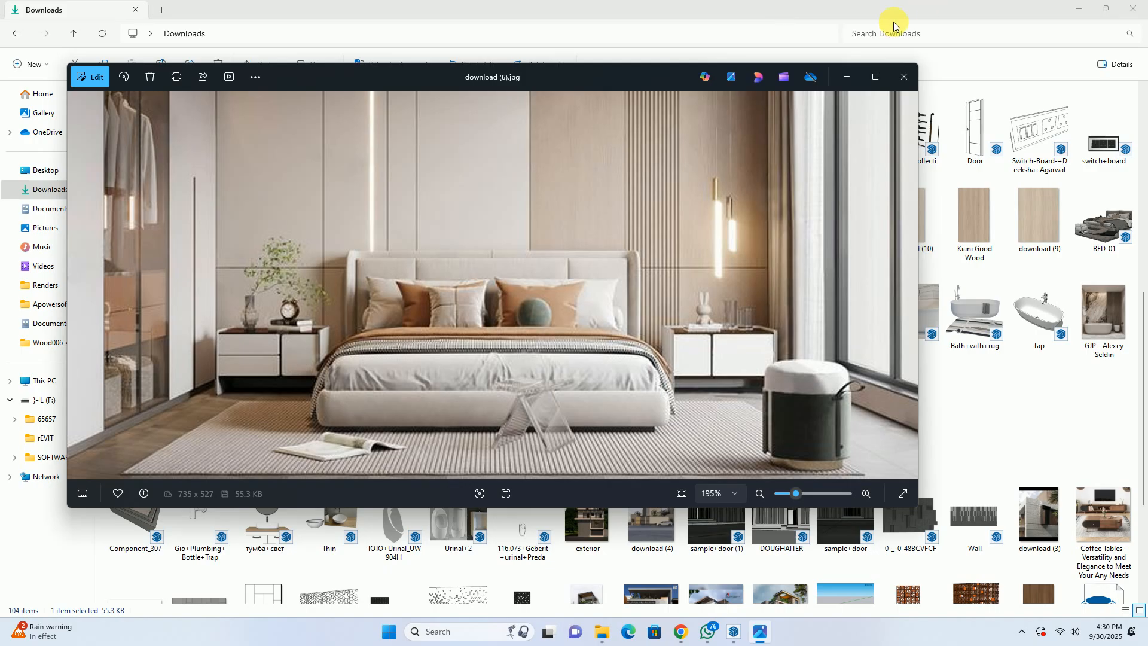
pyautogui.click(846, 77)
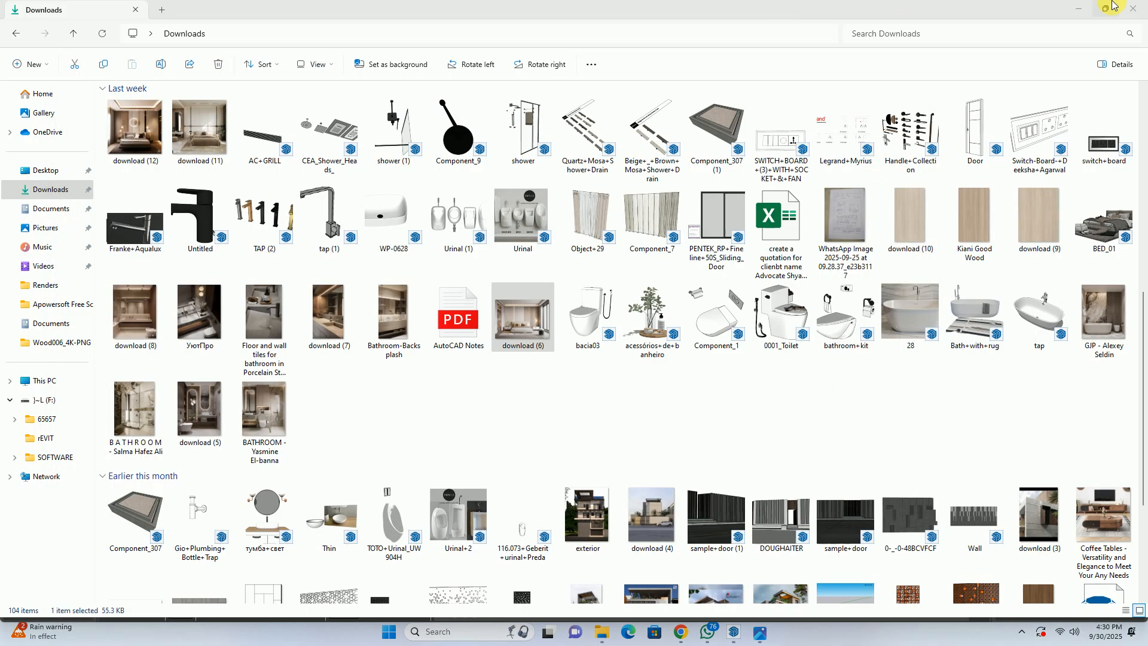
pyautogui.click(1074, 10)
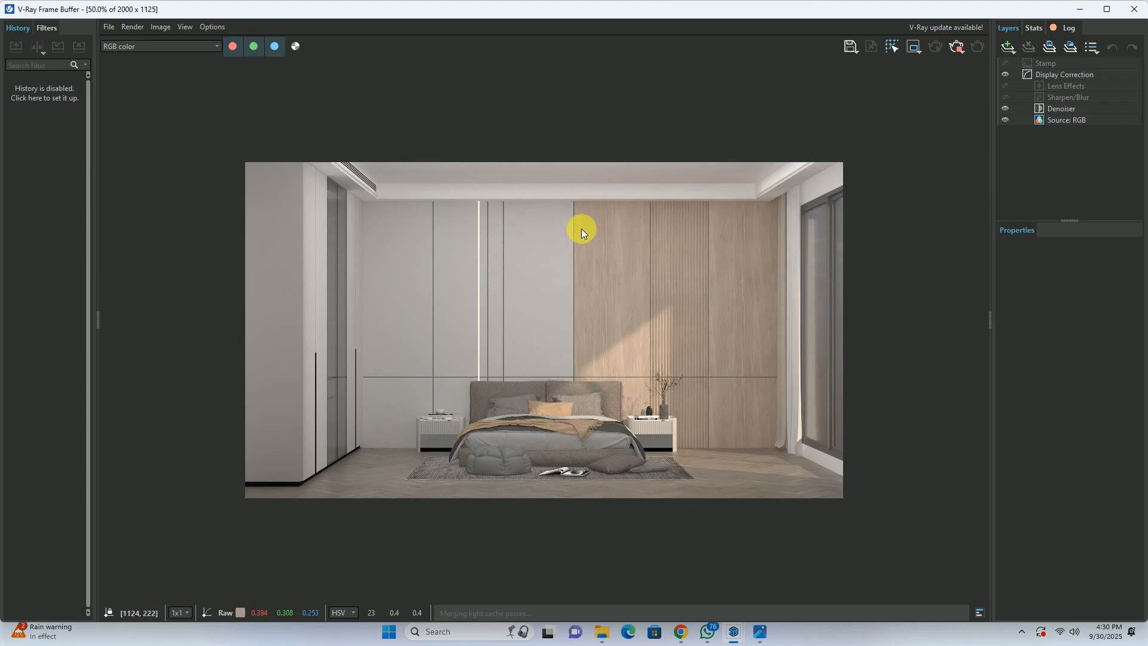
# Compare the wall panels and ceiling of the bedroom render with those in the reference image.
pyautogui.scroll(1, 596, 317)
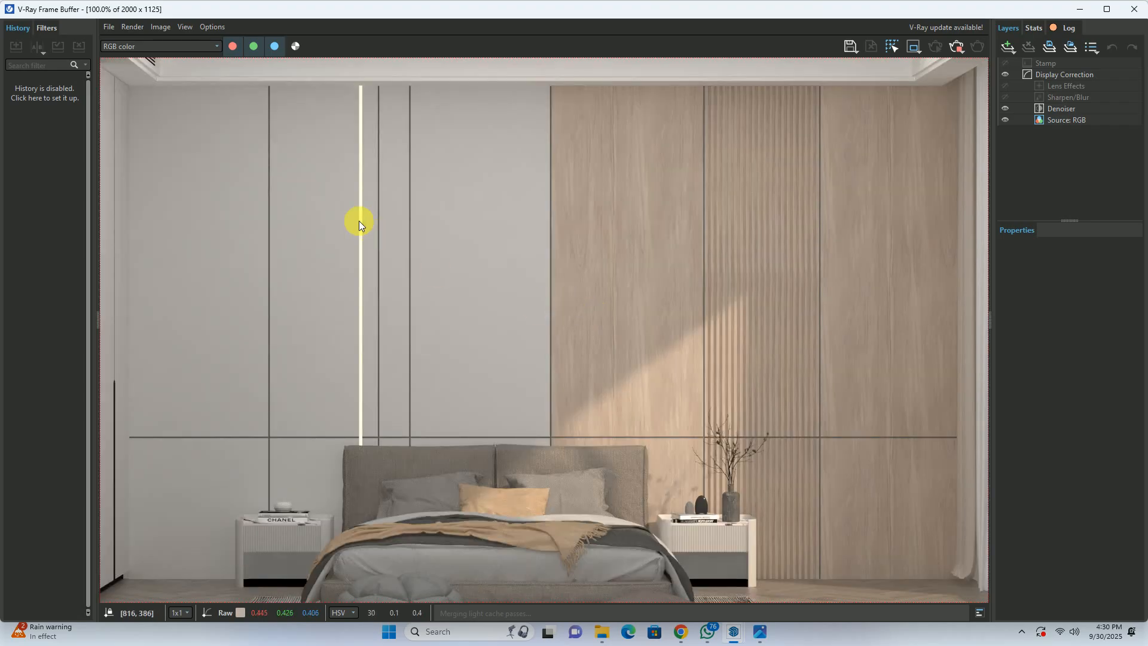
pyautogui.moveTo(730, 220); pyautogui.dragTo(727, 156, button='middle')
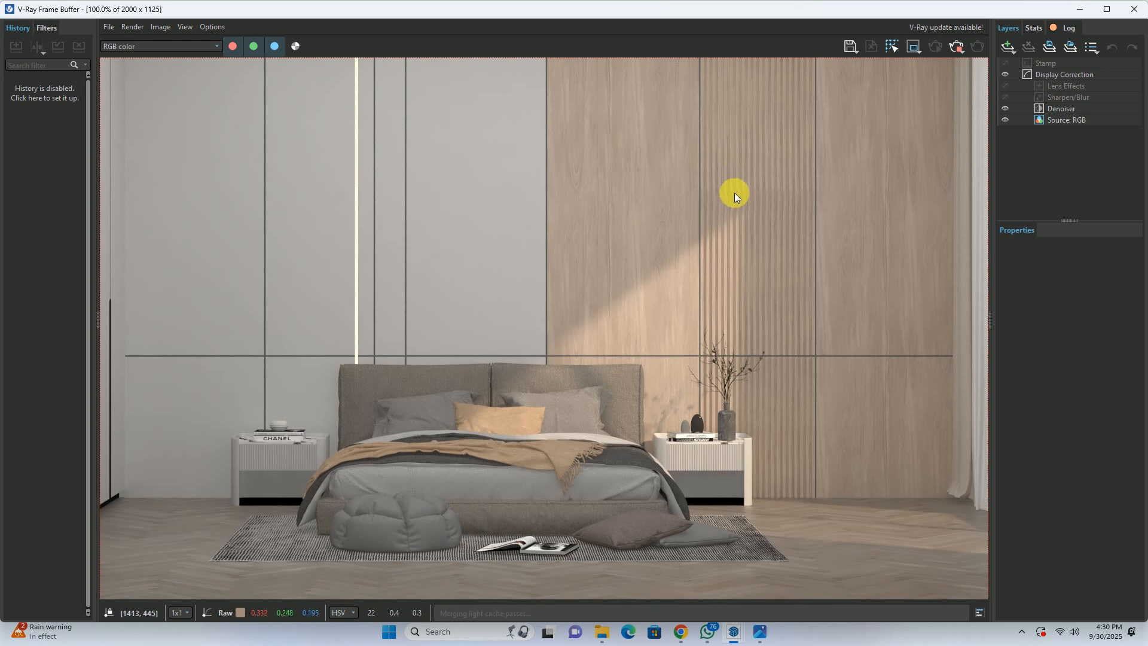
pyautogui.scroll(-1, 632, 247)
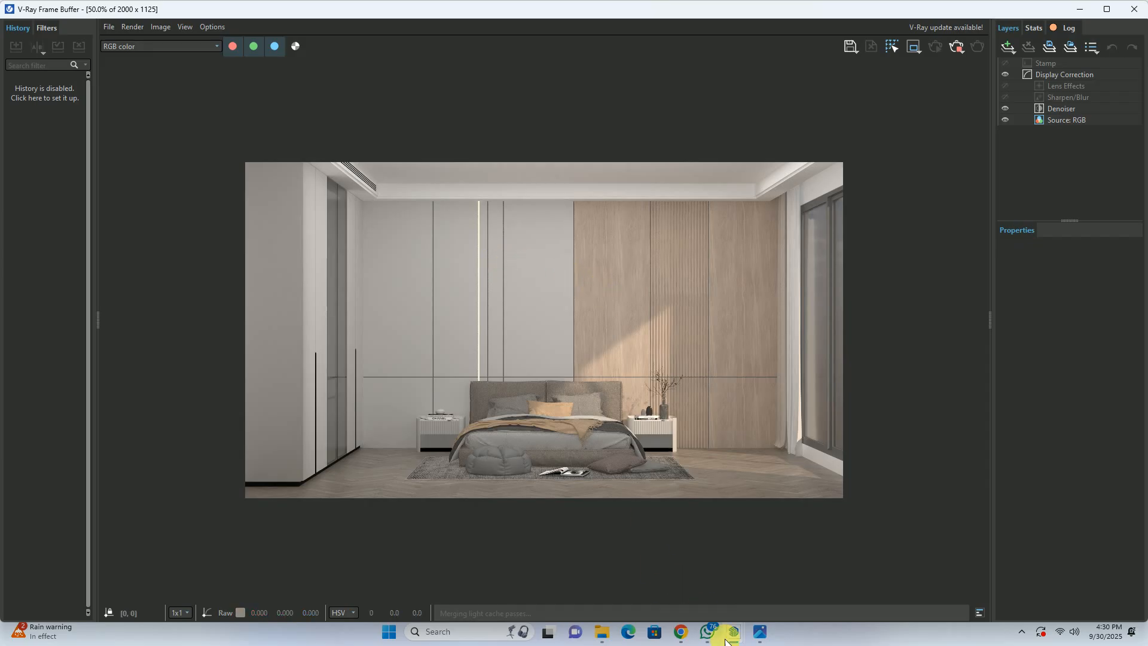
pyautogui.click(759, 631)
pyautogui.scroll(4, 562, 317)
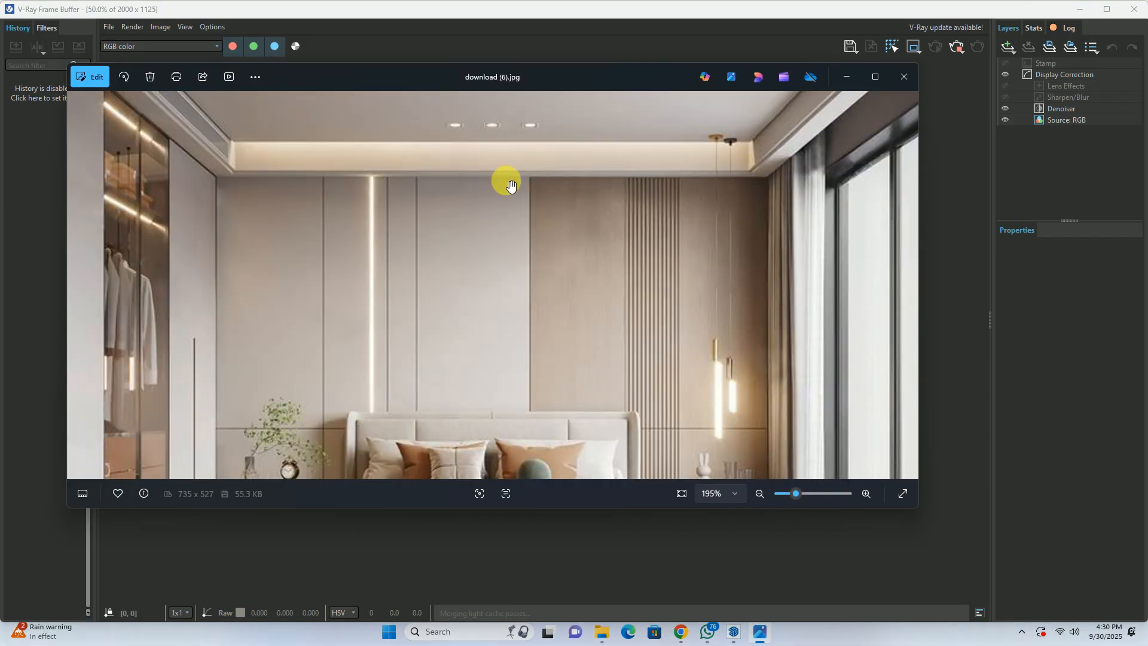
pyautogui.click(849, 76)
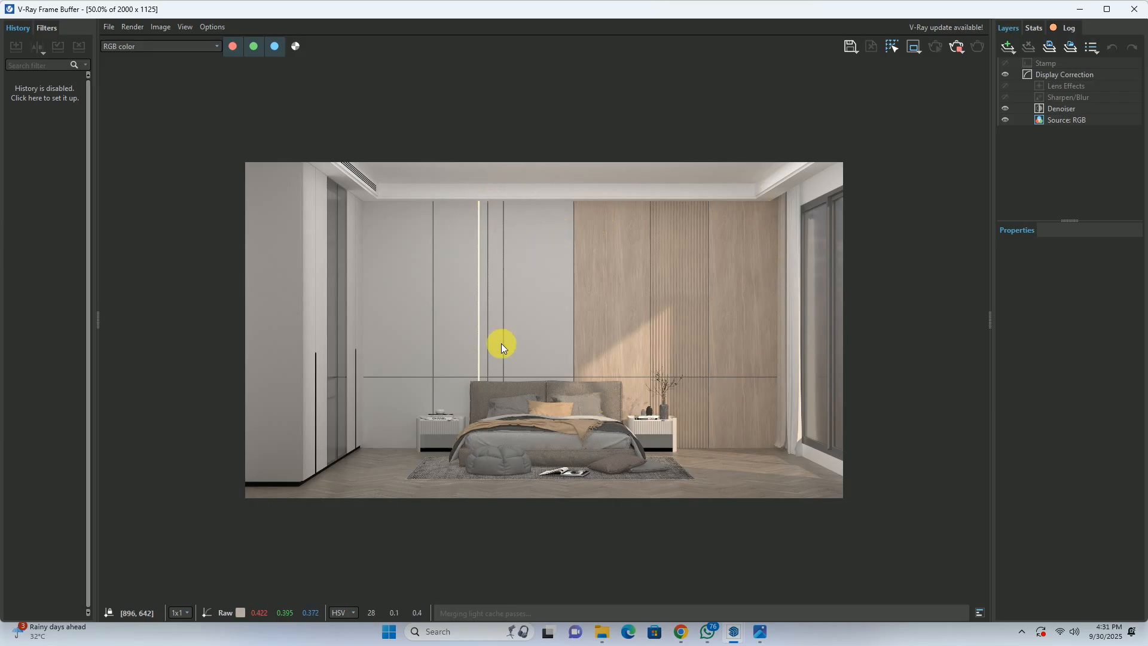
# Stop the running render and close the V-Ray Frame Buffer and the Asset Editor.
pyautogui.click(959, 45)
pyautogui.click(1135, 9)
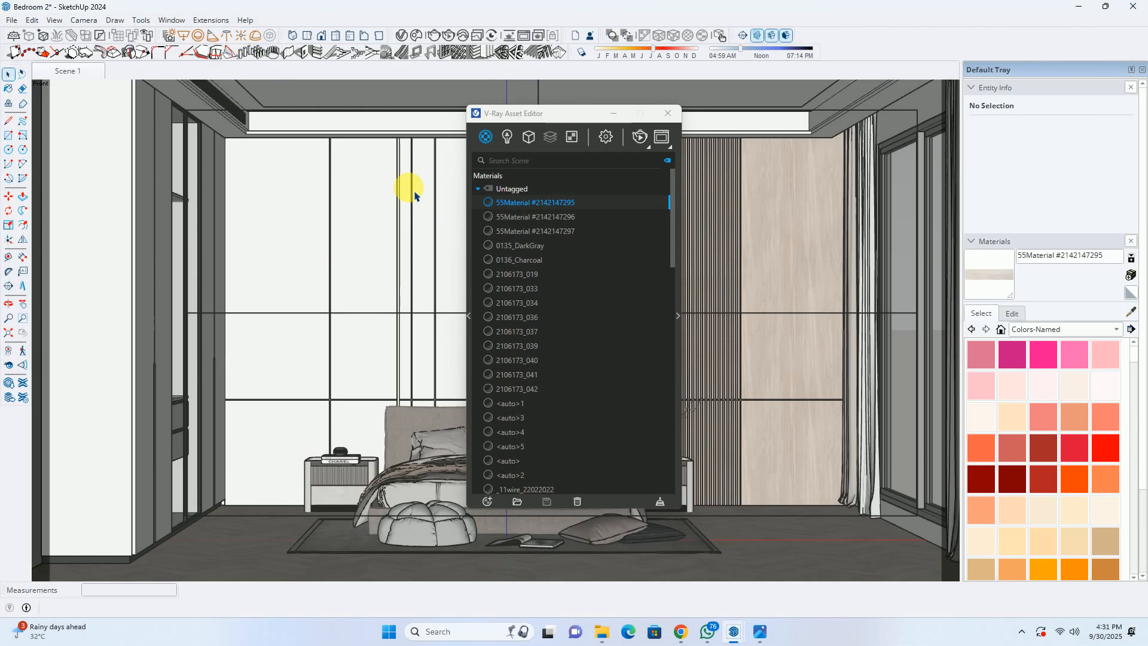
pyautogui.click(668, 113)
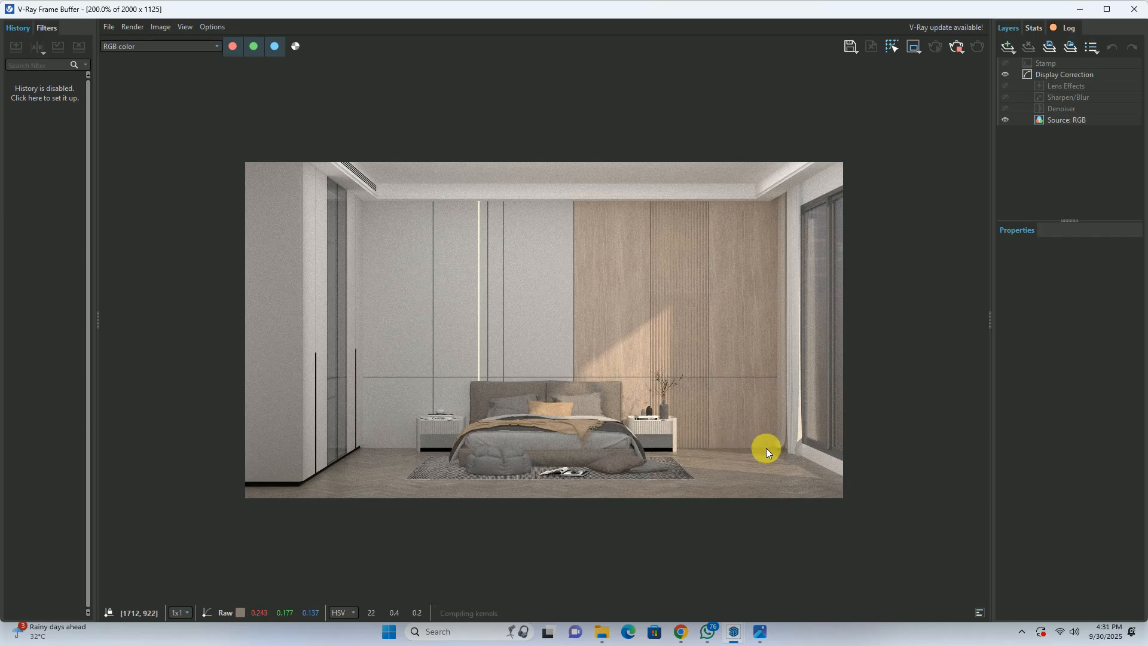
# Compare the floor, rug and window area of the reference image with the new bedroom render.
pyautogui.scroll(-1, 640, 415)
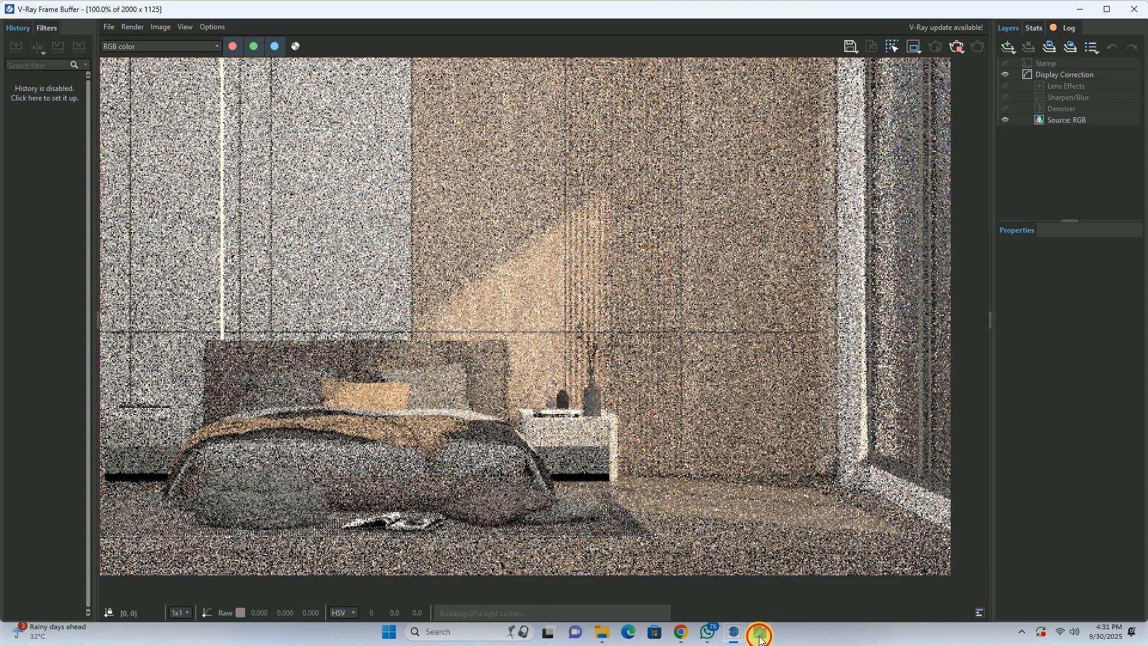
pyautogui.click(759, 637)
pyautogui.scroll(5, 629, 324)
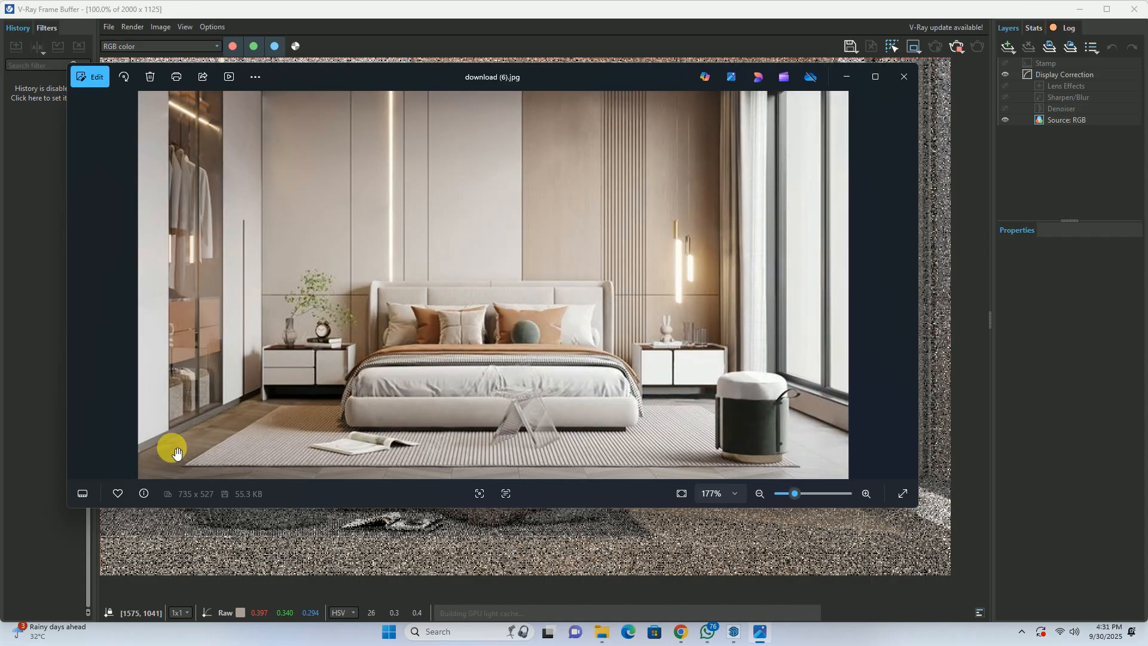
pyautogui.scroll(5, 176, 453)
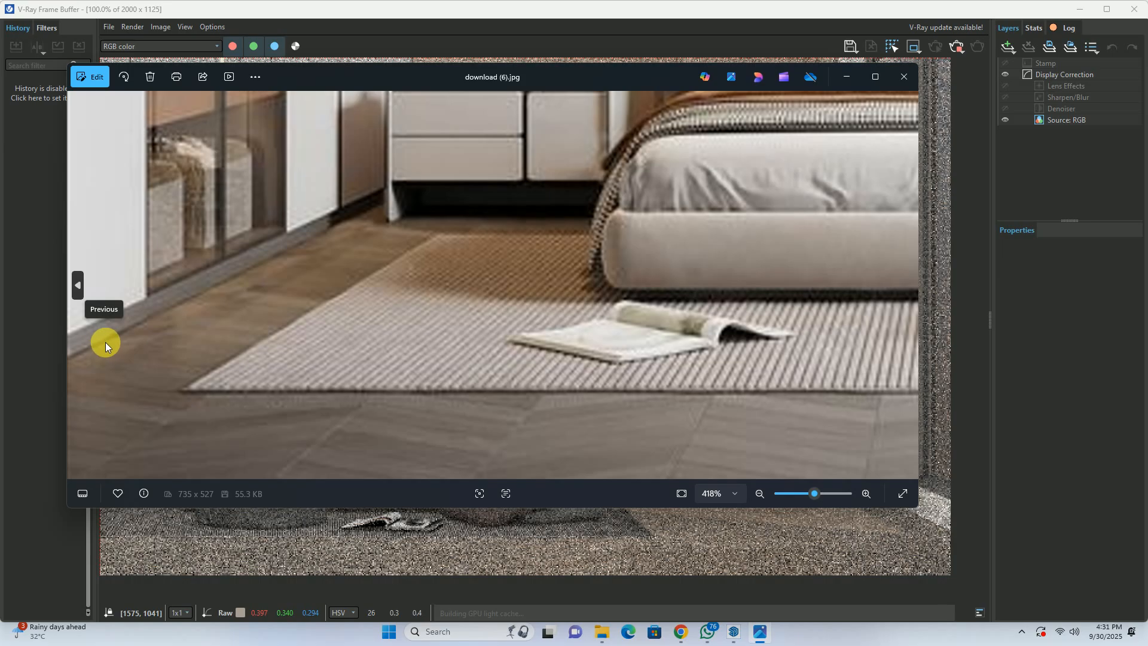
pyautogui.scroll(-5, 107, 334)
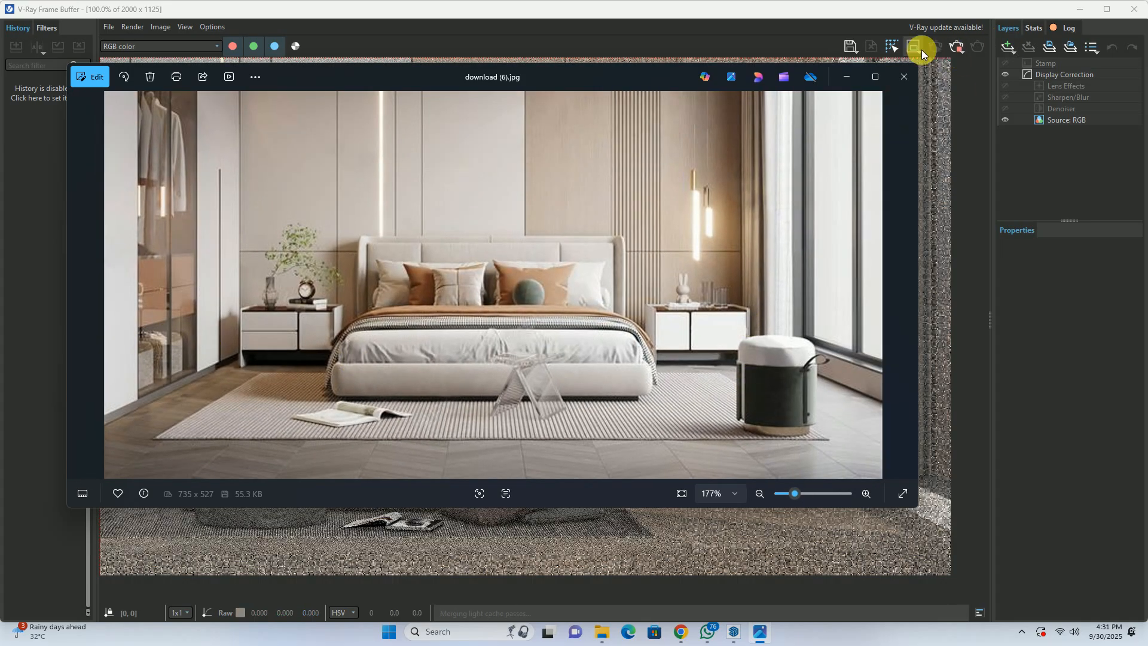
pyautogui.scroll(2, 869, 392)
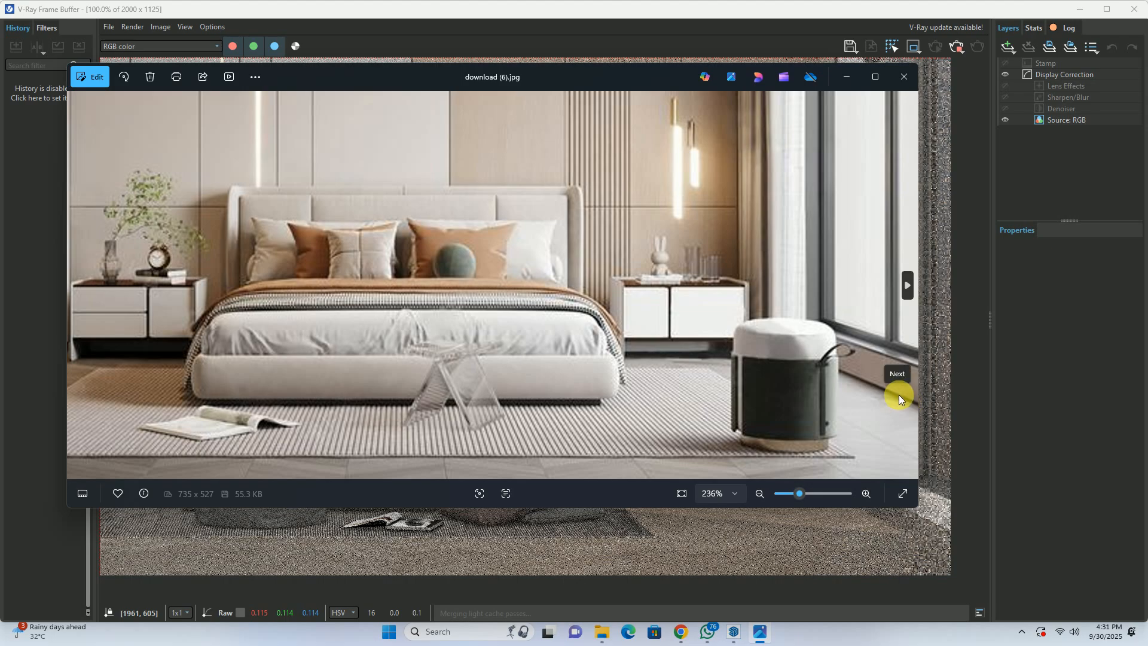
pyautogui.click(846, 77)
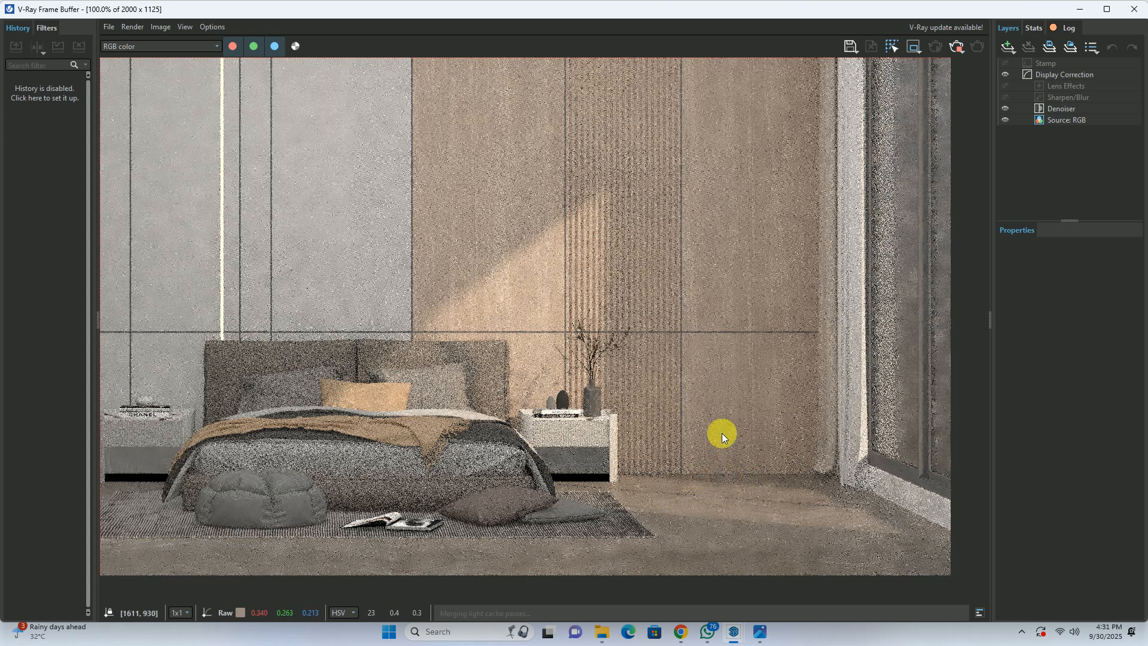
# Abort the new bedroom render and return to the SketchUp model with the frame buffer out of the way.
pyautogui.click(951, 49)
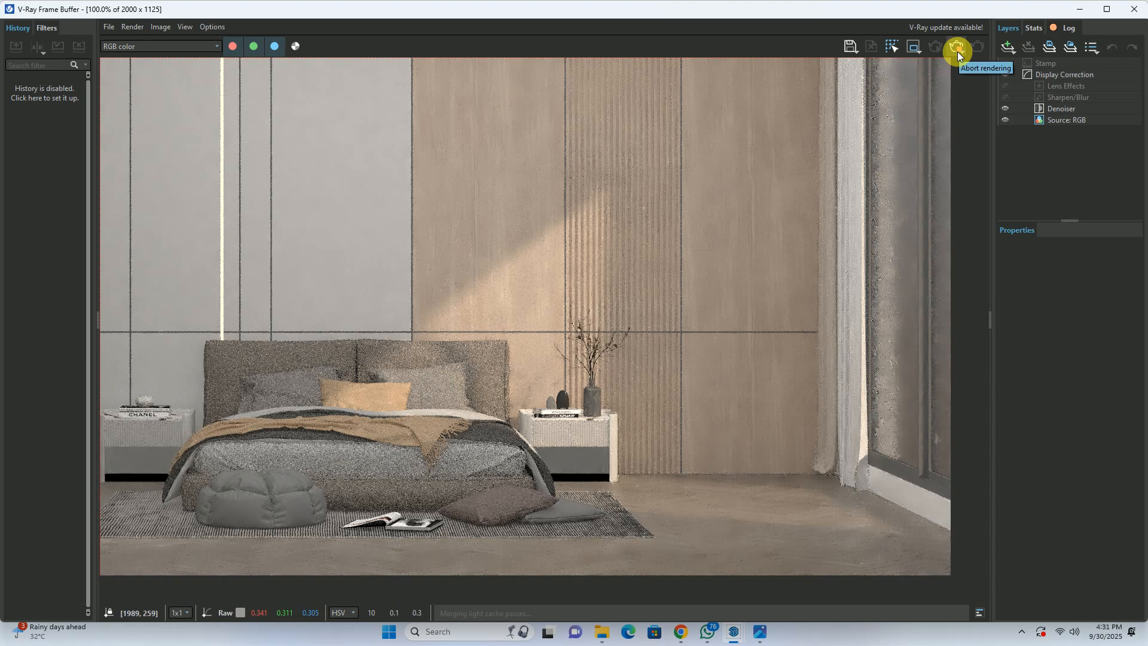
pyautogui.click(956, 49)
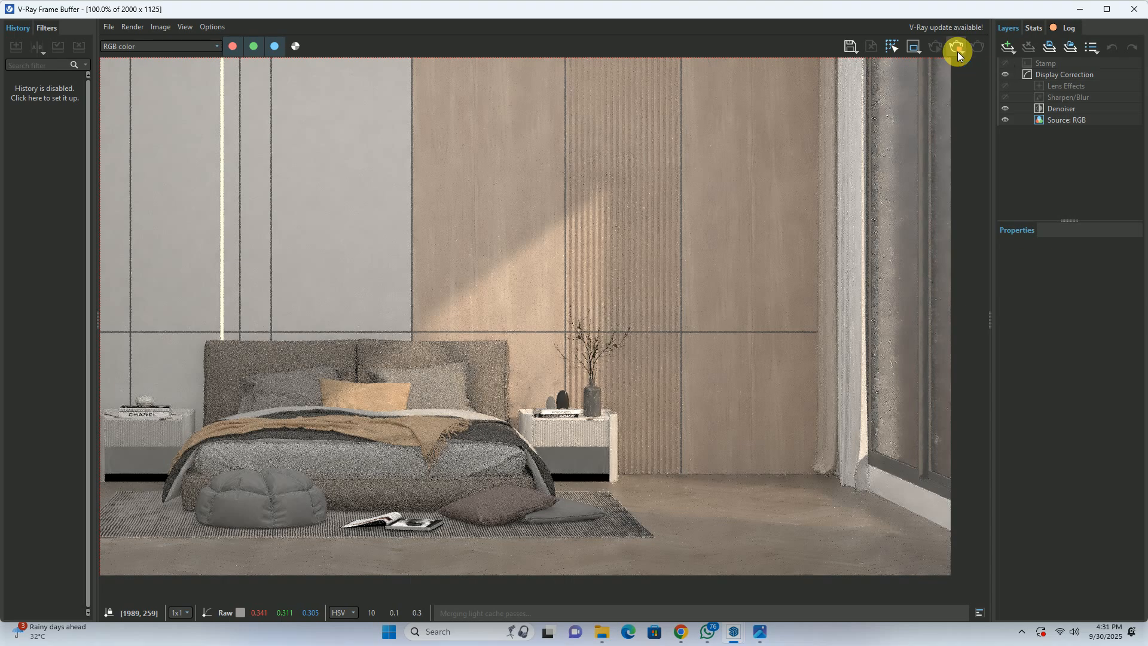
pyautogui.click(1084, 12)
pyautogui.moveTo(730, 635)
pyautogui.click(791, 551)
pyautogui.click(1134, 9)
# Try to select the section plane at the open front of the bedroom model.
pyautogui.scroll(-1, 770, 478)
pyautogui.keyDown('shift'); pyautogui.moveTo(770, 478); pyautogui.dragTo(593, 478, button='middle'); pyautogui.keyUp('shift')
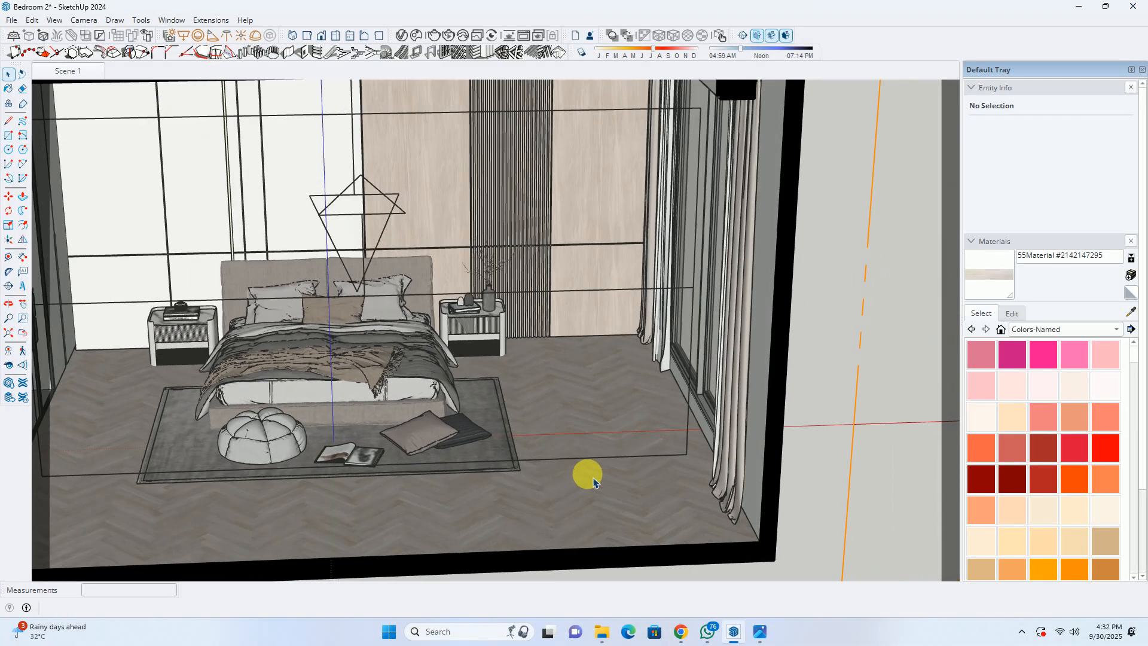
pyautogui.scroll(-3, 595, 482)
pyautogui.keyDown('shift'); pyautogui.moveTo(625, 423); pyautogui.dragTo(669, 418, button='middle'); pyautogui.keyUp('shift')
pyautogui.scroll(-1, 668, 419)
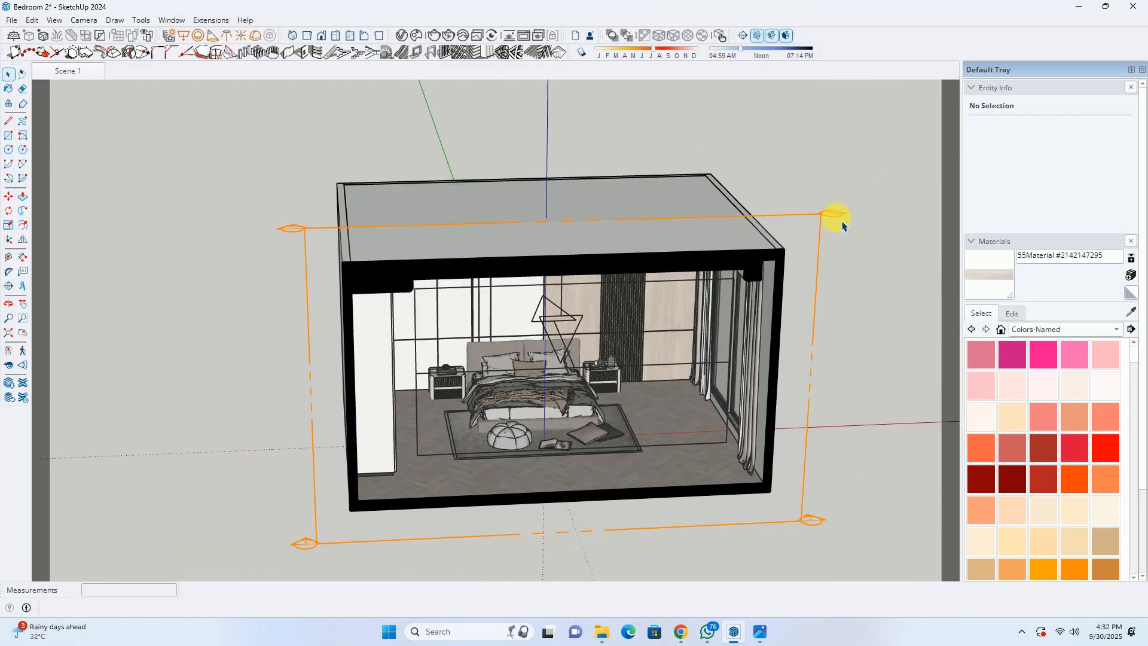
pyautogui.rightClick(835, 215)
pyautogui.click(821, 218)
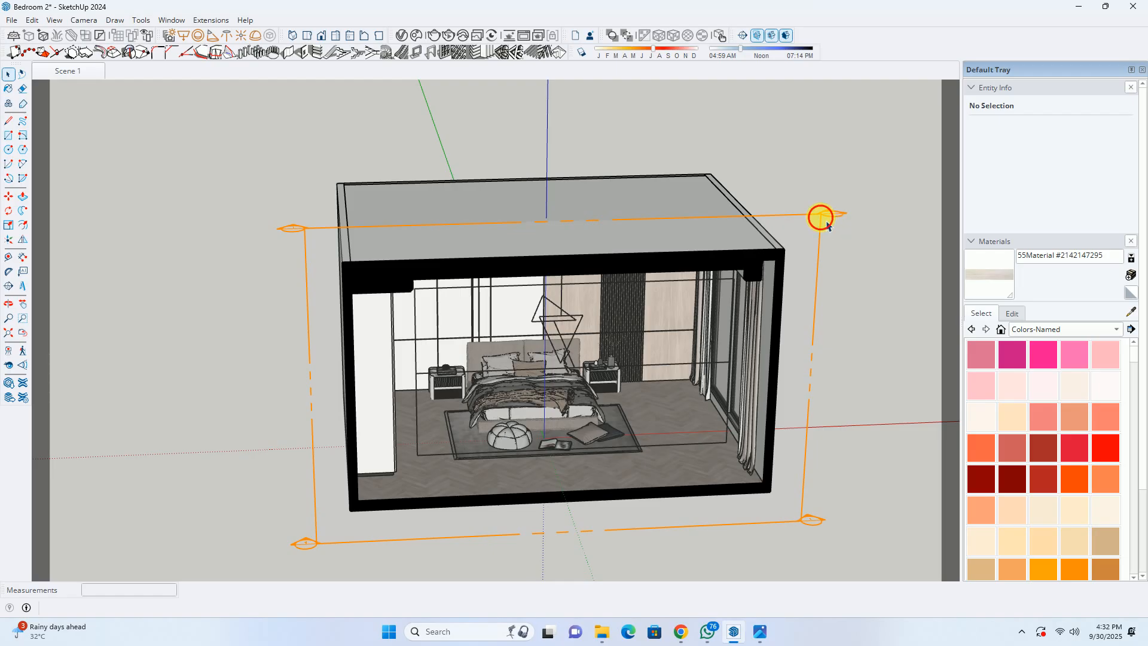
pyautogui.click(646, 267)
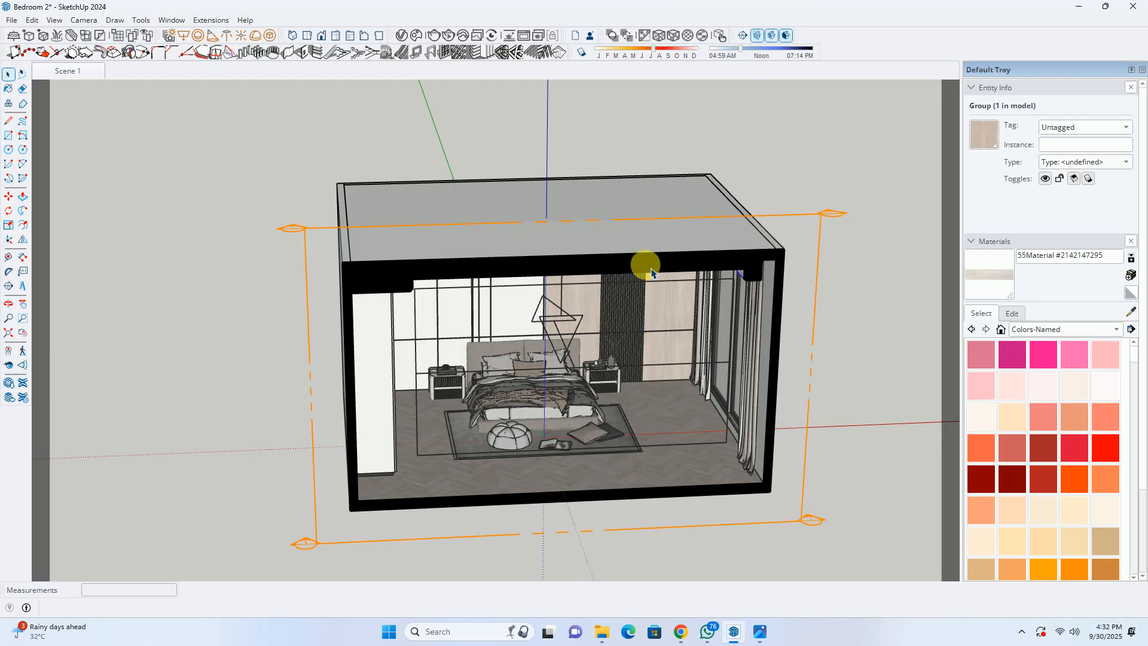
pyautogui.moveTo(654, 269); pyautogui.dragTo(239, 184, button='middle')
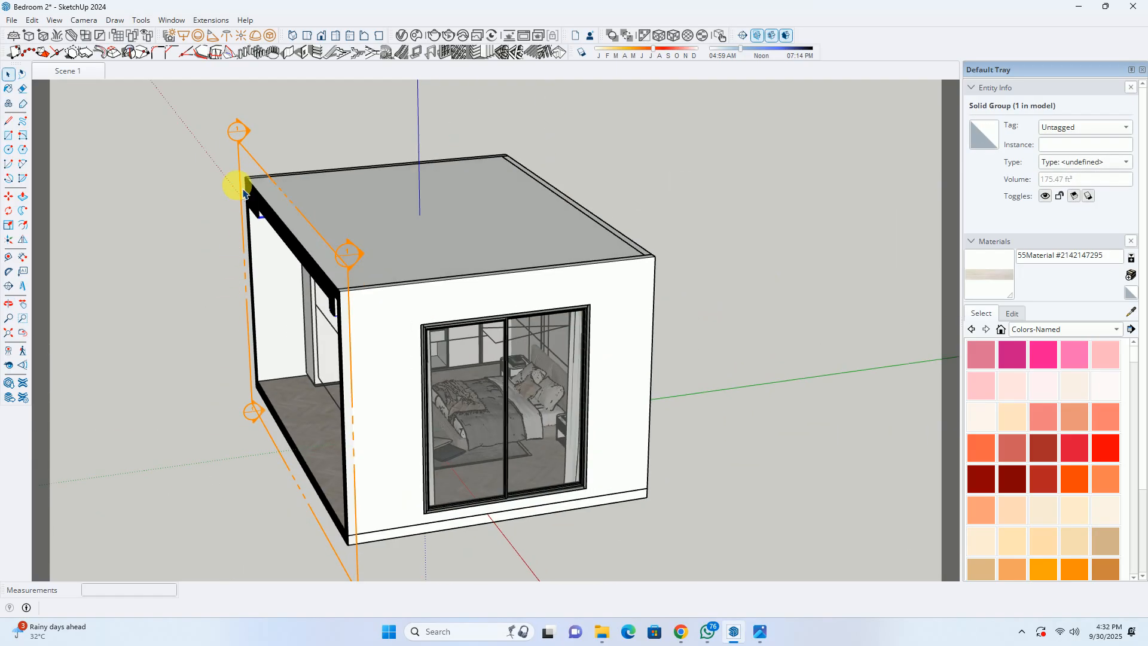
pyautogui.click(244, 140)
# Hide the section plane and turn off the section cut at the front of the bedroom model.
pyautogui.scroll(3, 240, 136)
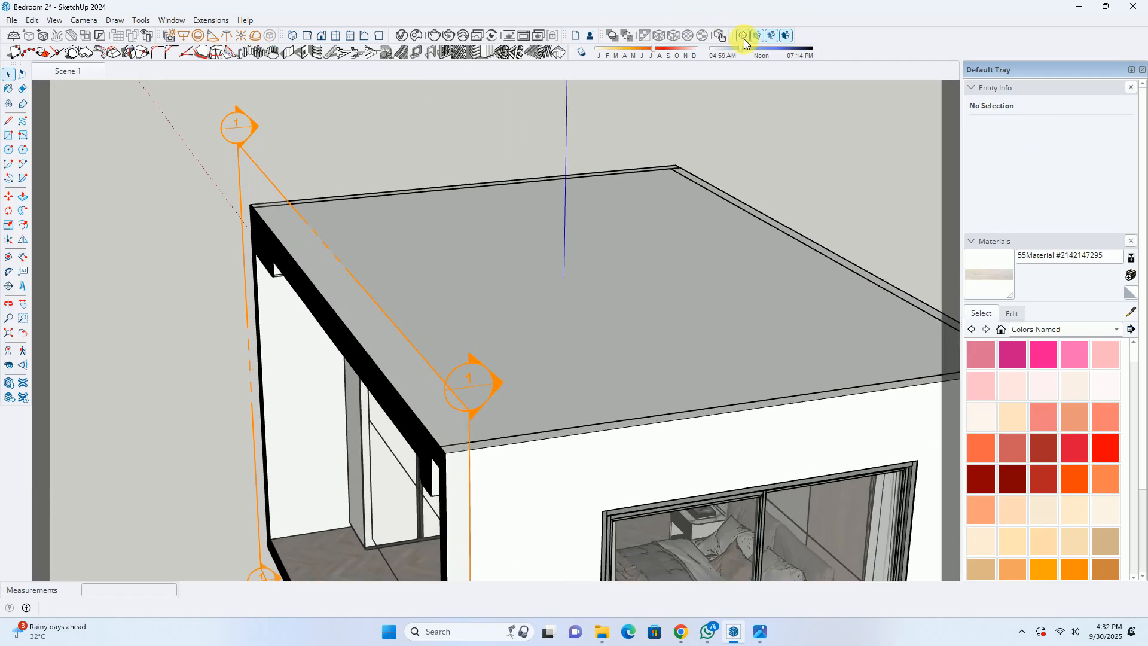
pyautogui.scroll(-4, 550, 167)
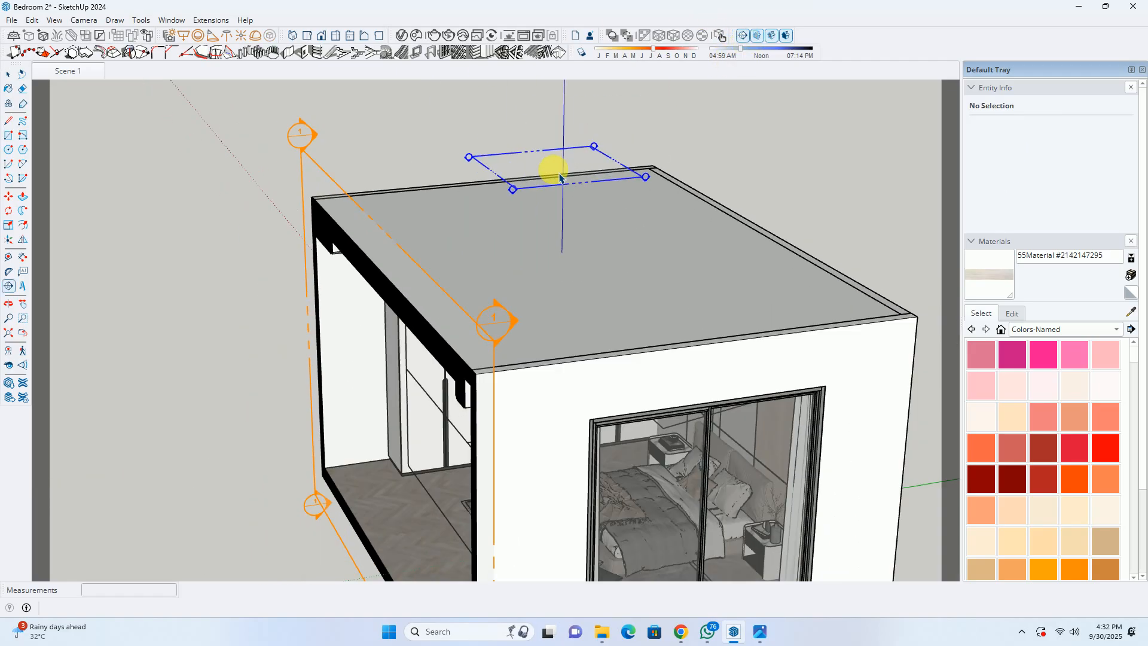
pyautogui.press('space')
pyautogui.click(757, 35)
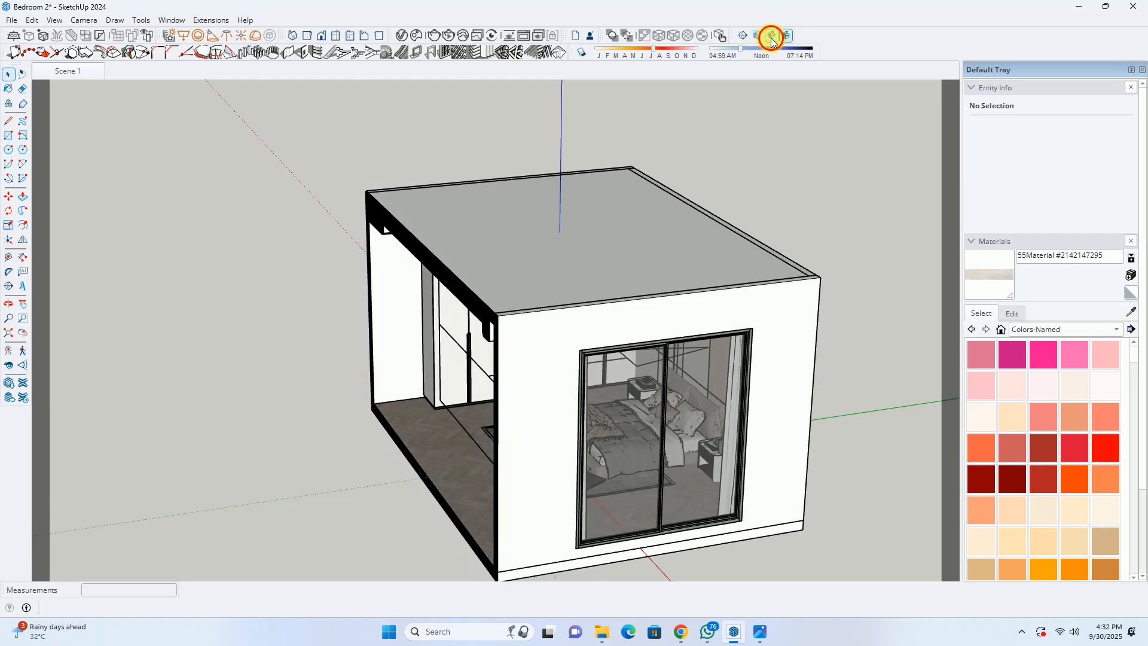
pyautogui.click(786, 36)
pyautogui.moveTo(495, 353); pyautogui.dragTo(456, 351, button='middle')
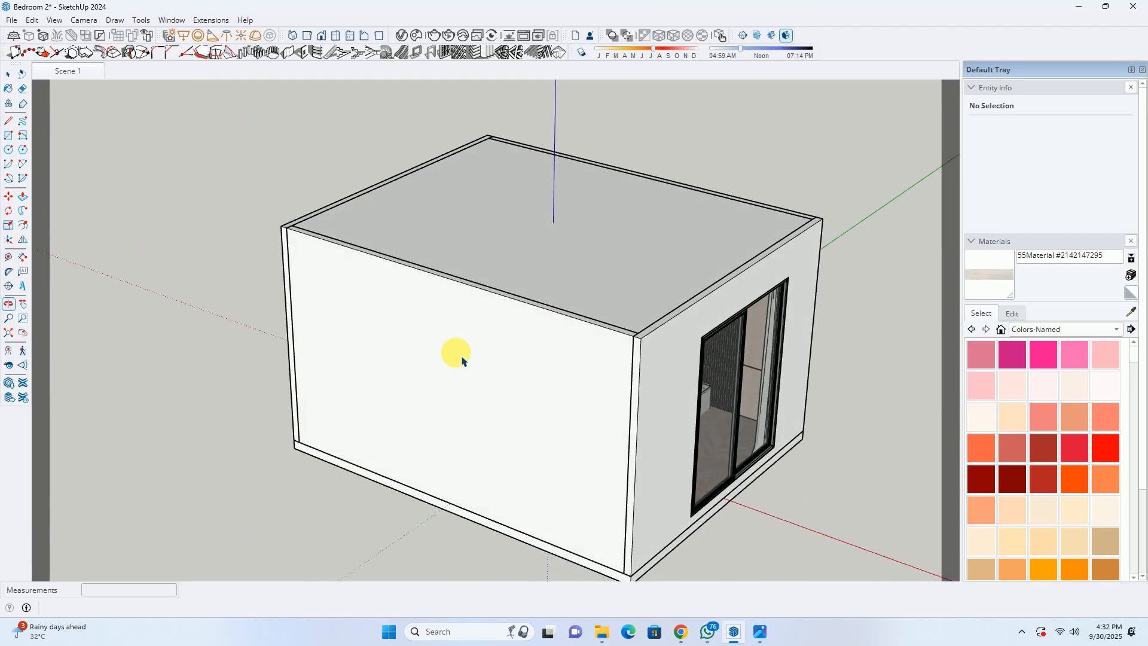
# Turn the section cut and the section plane display back on at the front of the bedroom model.
pyautogui.click(771, 36)
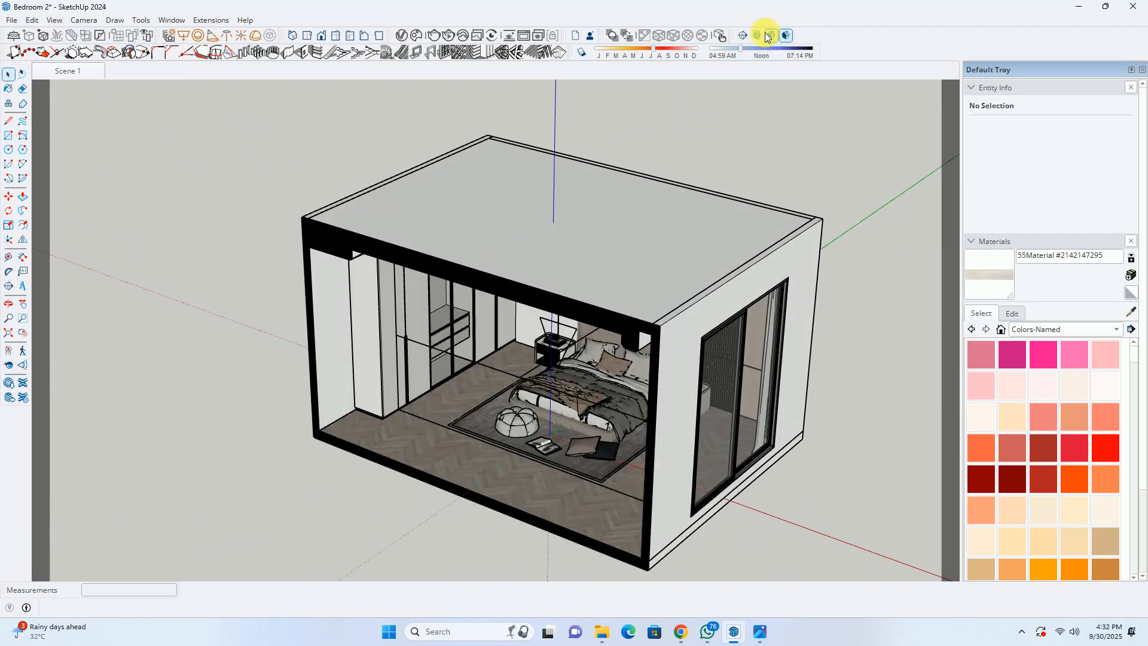
pyautogui.click(758, 35)
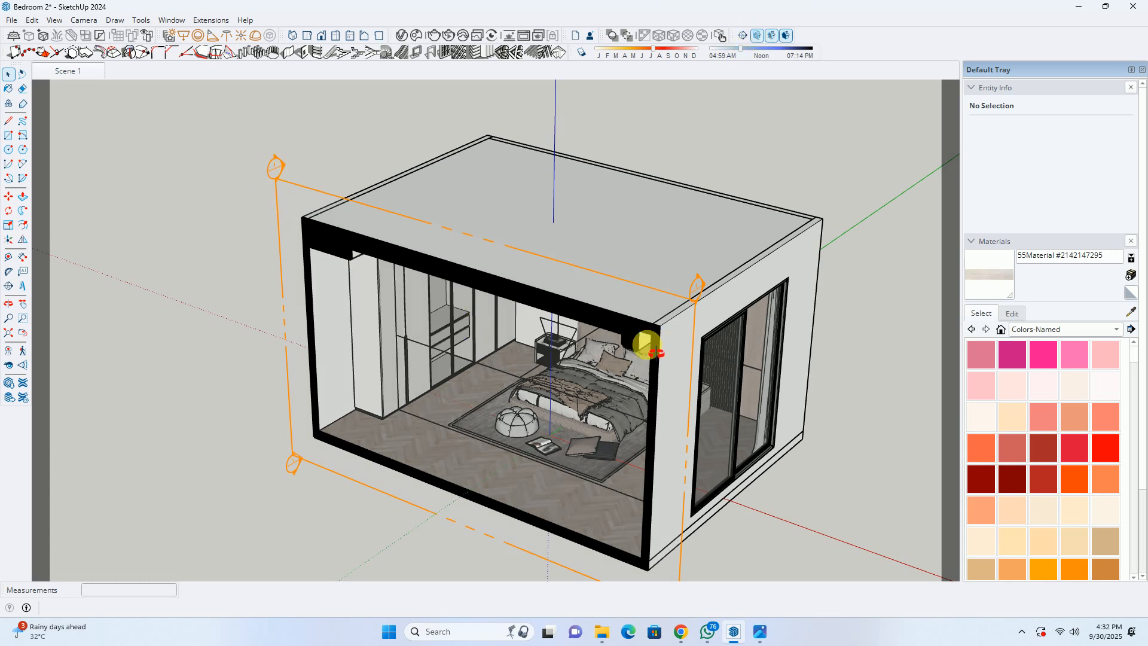
pyautogui.moveTo(645, 338); pyautogui.dragTo(584, 313, button='middle')
pyautogui.click(585, 312)
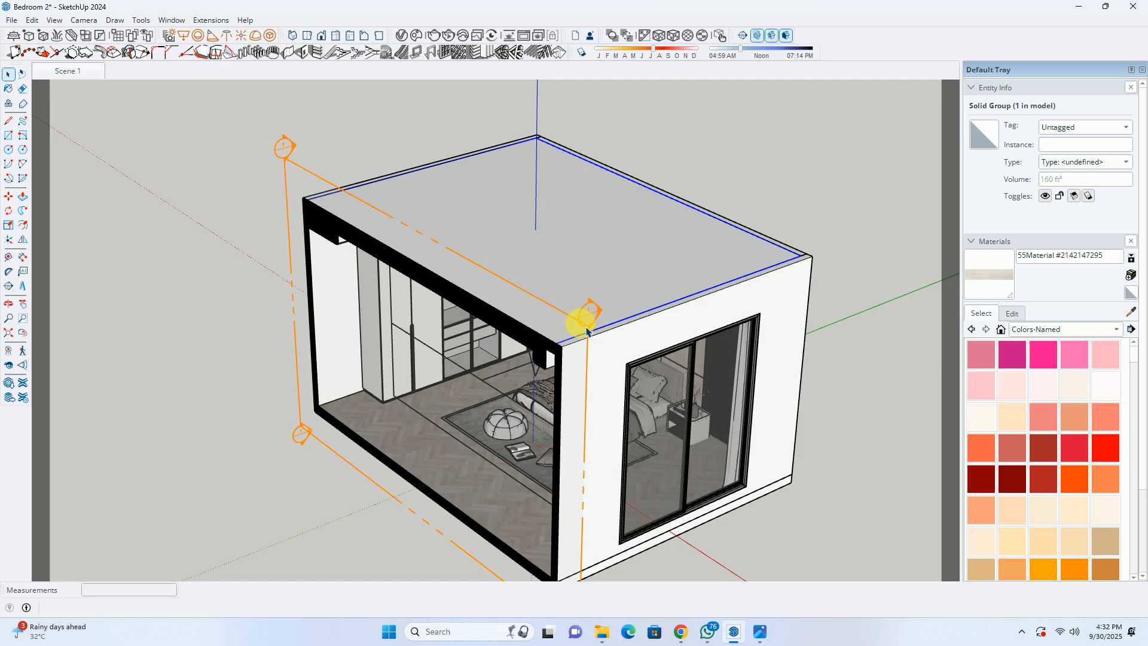
# Deactivate the cut of the section plane at the front of the bedroom and remove the plane.
pyautogui.moveTo(541, 405); pyautogui.dragTo(169, 443, button='middle')
pyautogui.scroll(-1, 218, 501)
pyautogui.keyDown('shift'); pyautogui.moveTo(219, 501); pyautogui.dragTo(339, 222, button='middle'); pyautogui.keyUp('shift')
pyautogui.click(314, 350)
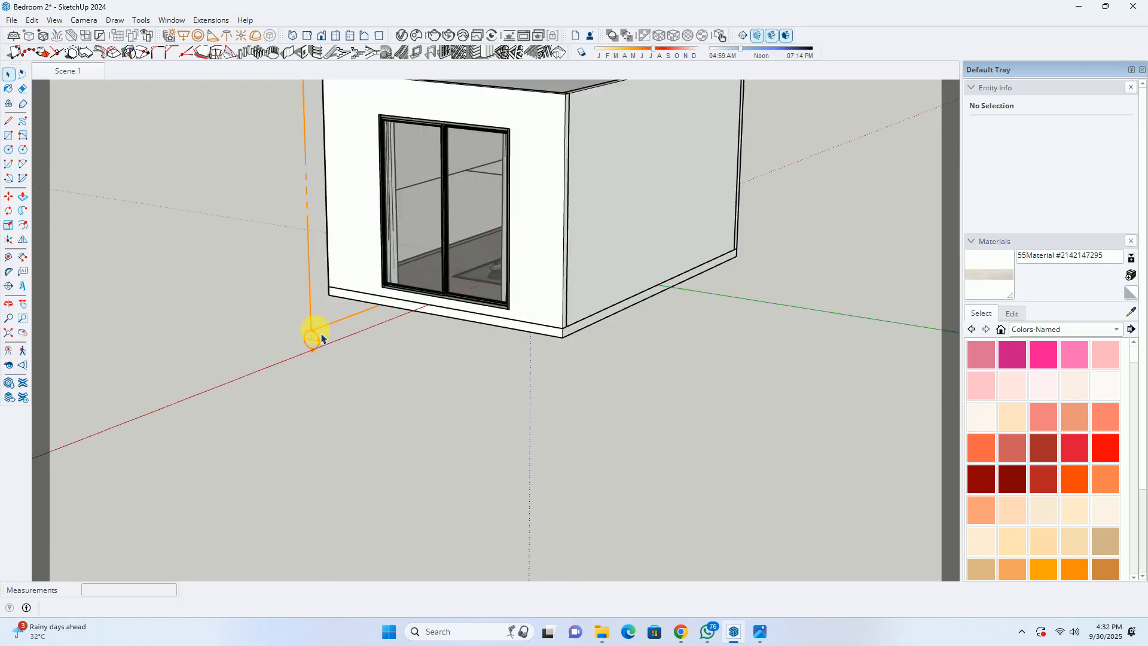
pyautogui.click(320, 342)
pyautogui.rightClick(315, 335)
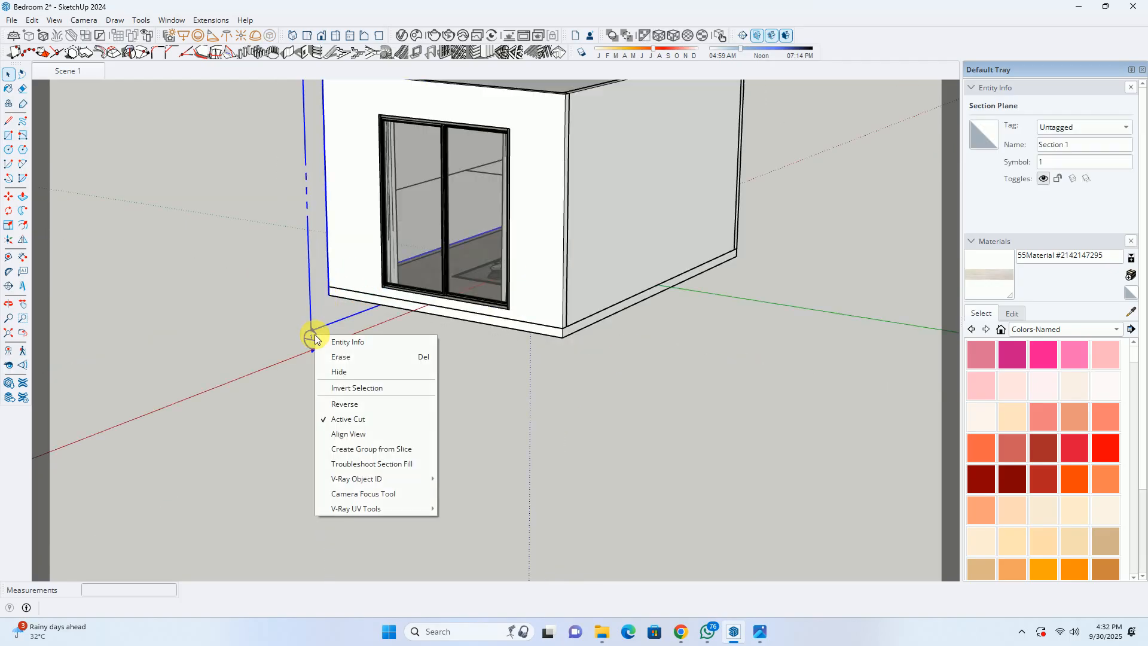
pyautogui.click(346, 420)
pyautogui.moveTo(331, 295)
pyautogui.mouseDown(button='middle')
pyautogui.moveTo(384, 290)
pyautogui.moveTo(403, 338)
pyautogui.moveTo(390, 281)
pyautogui.mouseUp(button='middle')
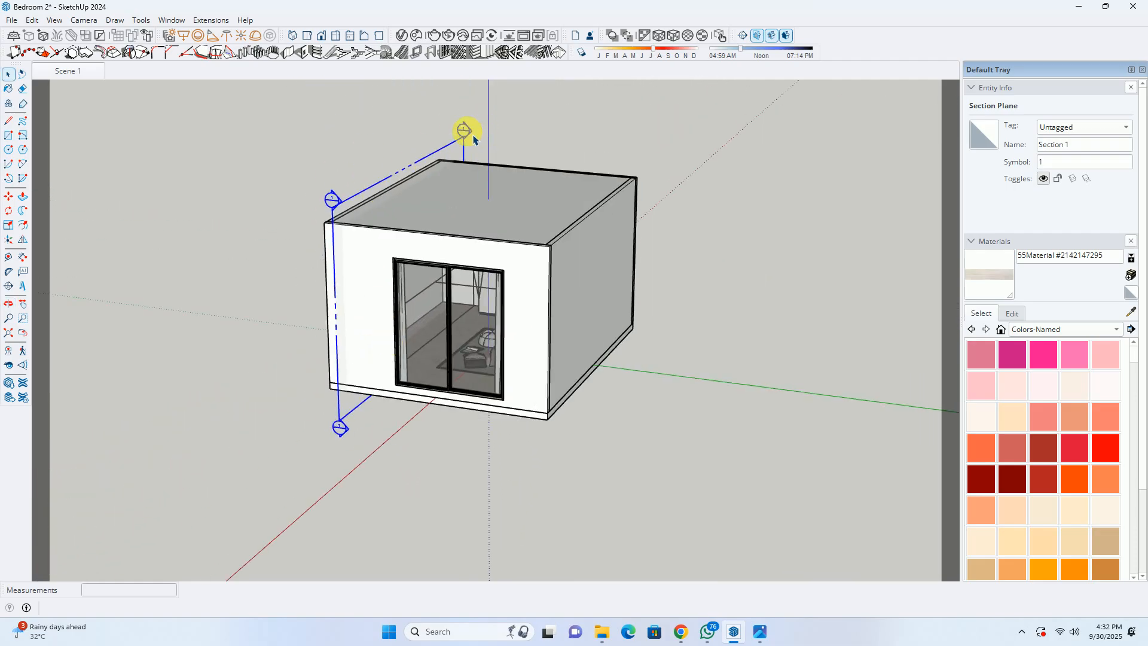
pyautogui.press('Delete')
# Hide the roof slab and the ceiling beneath it to open the bedroom from above.
pyautogui.moveTo(397, 192); pyautogui.dragTo(948, 200, button='middle')
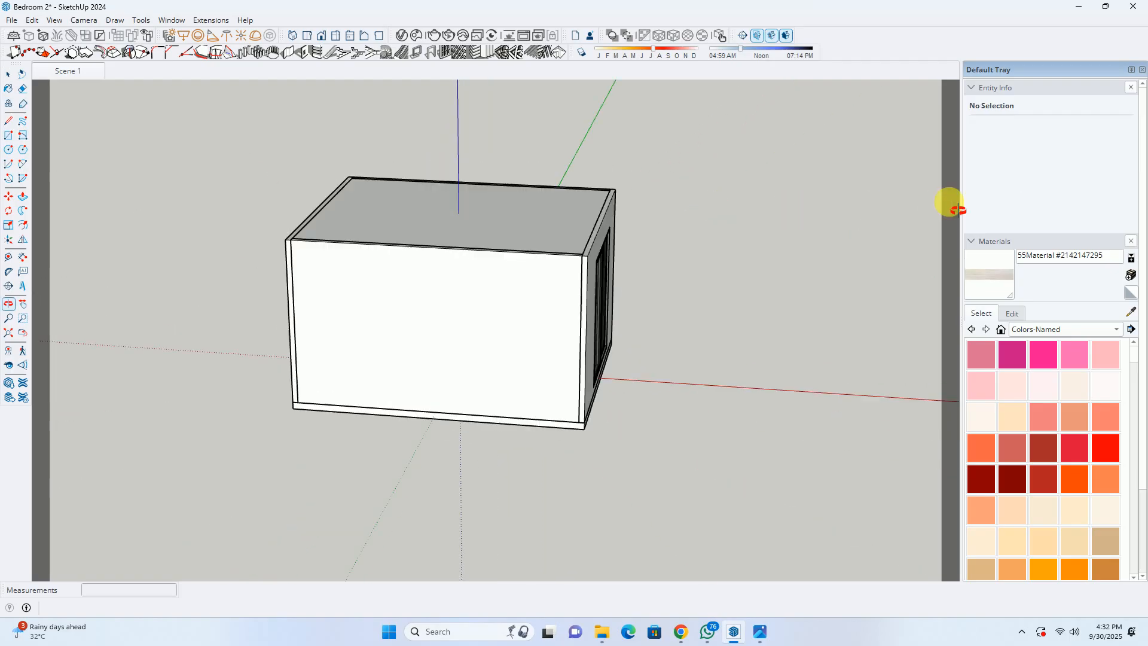
pyautogui.moveTo(286, 265); pyautogui.dragTo(446, 359, button='middle')
pyautogui.scroll(2, 541, 374)
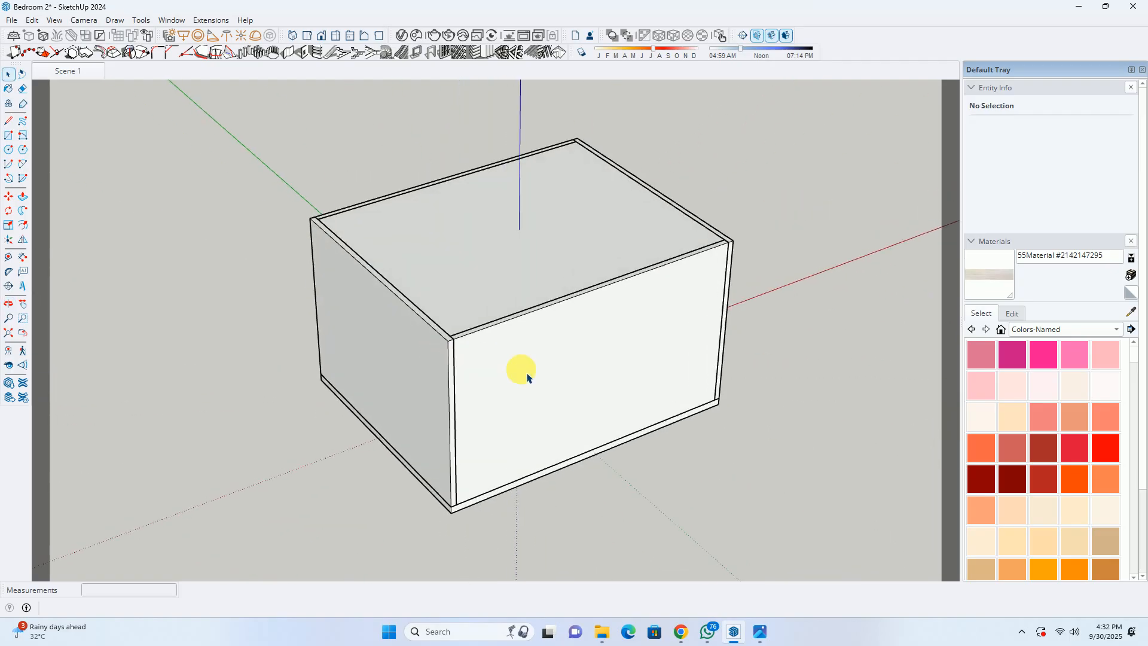
pyautogui.click(550, 378)
pyautogui.moveTo(551, 378); pyautogui.dragTo(425, 389, button='middle')
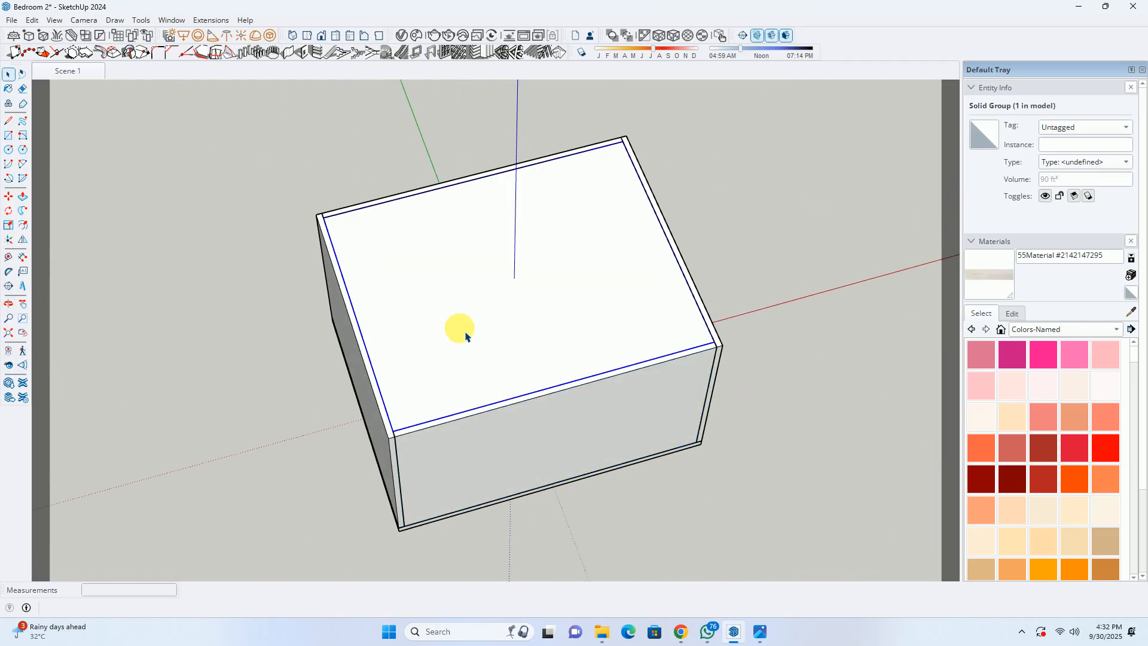
pyautogui.press('Delete')
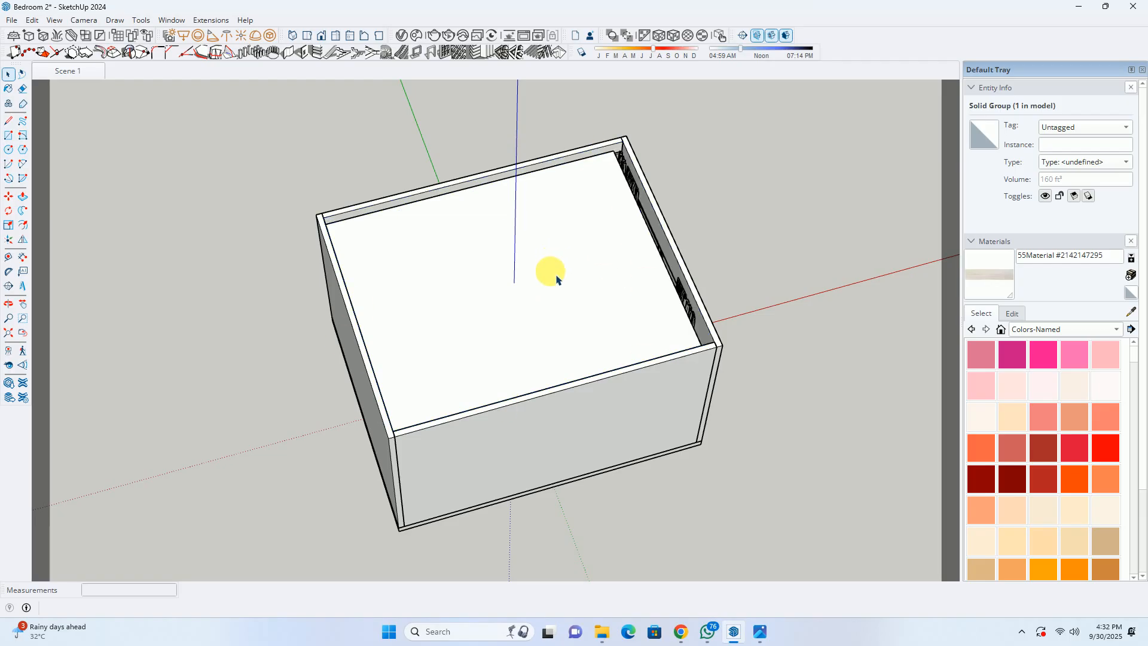
pyautogui.click(528, 307)
pyautogui.press('Delete')
# Open the wood wall panel group beside the curtain for editing.
pyautogui.moveTo(728, 346); pyautogui.dragTo(553, 368, button='middle')
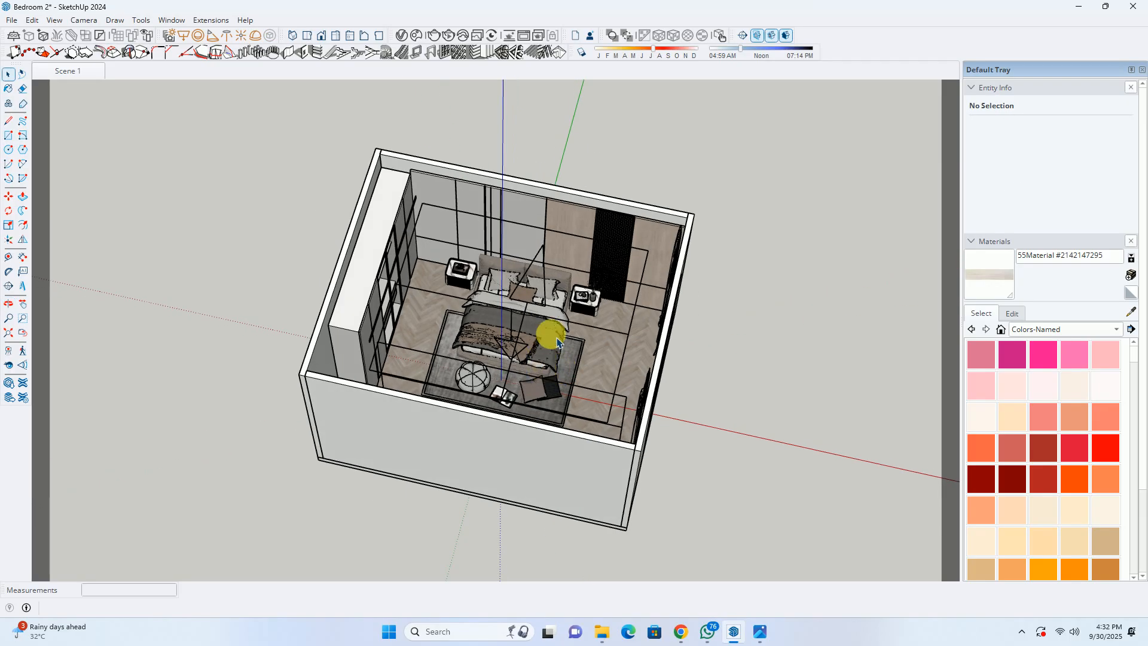
pyautogui.scroll(3, 551, 343)
pyautogui.moveTo(617, 306); pyautogui.dragTo(815, 377, button='middle')
pyautogui.scroll(5, 610, 248)
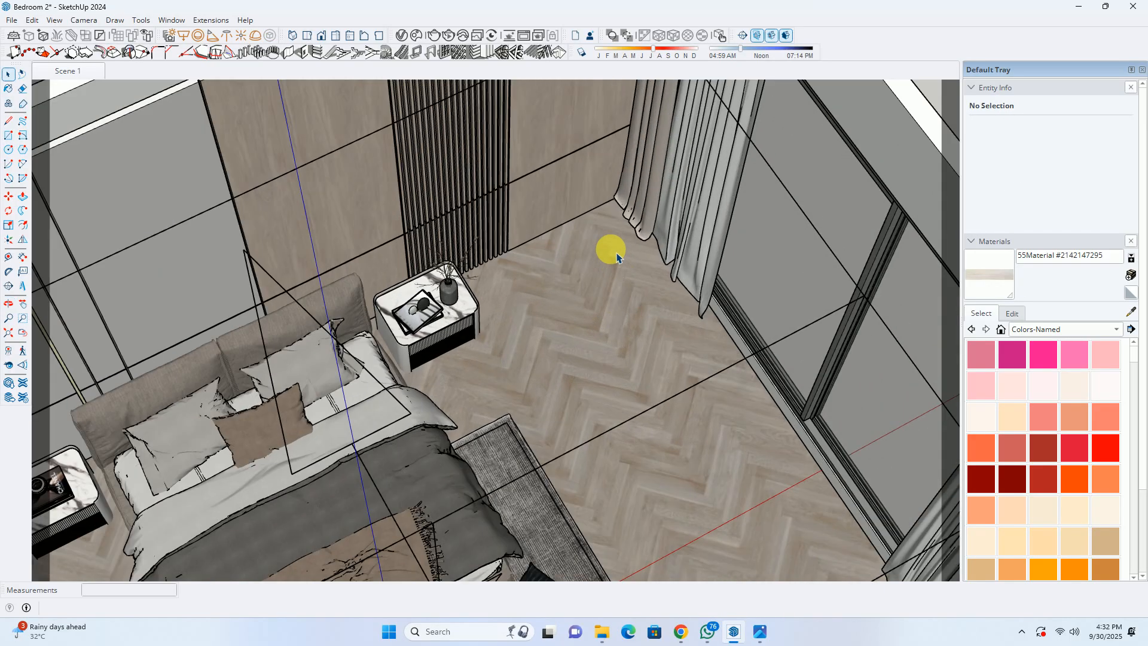
pyautogui.moveTo(612, 251); pyautogui.dragTo(585, 245, button='middle')
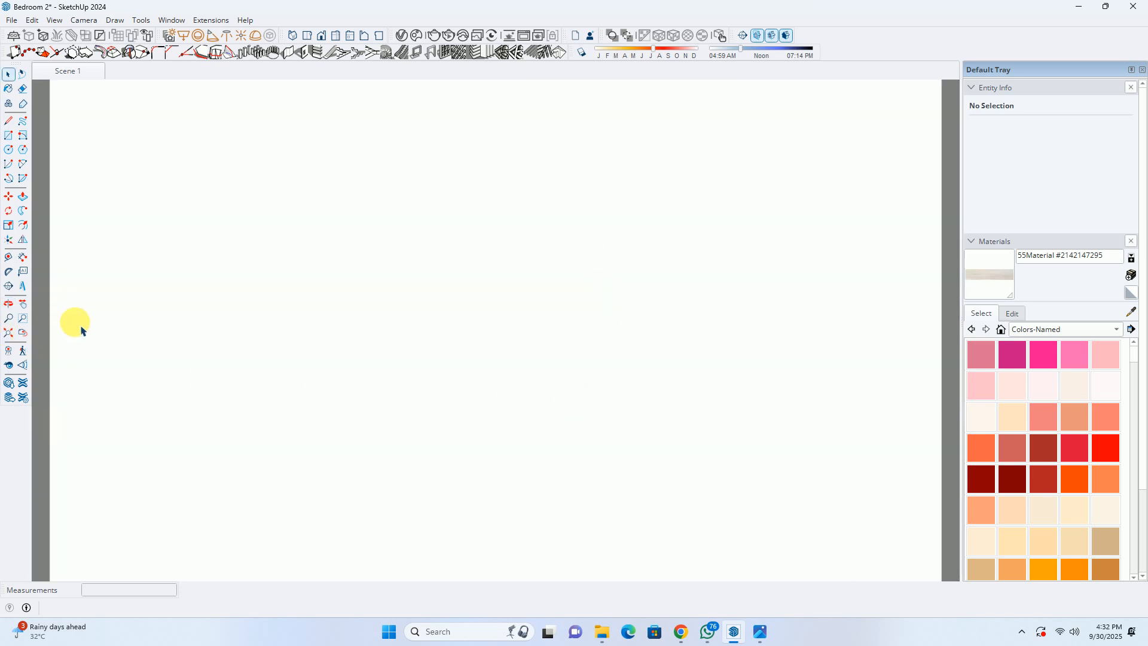
pyautogui.click(26, 333)
pyautogui.scroll(5, 453, 272)
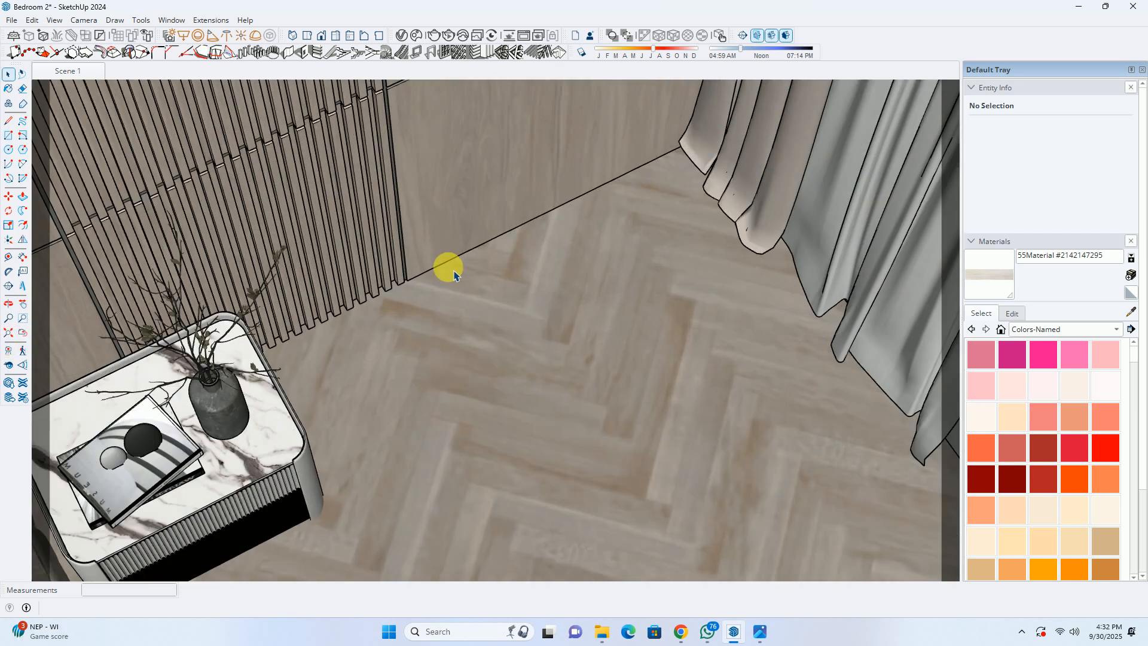
pyautogui.moveTo(435, 288); pyautogui.dragTo(408, 363, button='middle')
pyautogui.doubleClick(632, 486)
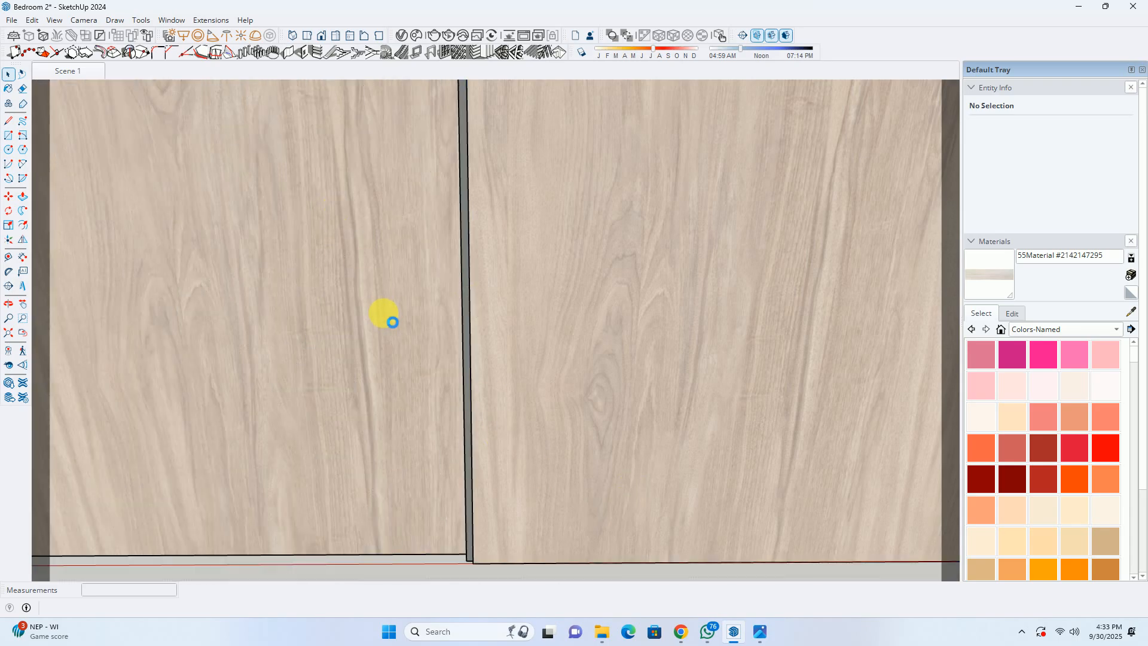
# Push the bottom face of the end wood panel upward by about 3/16" with Push/Pull.
pyautogui.scroll(-10, 392, 324)
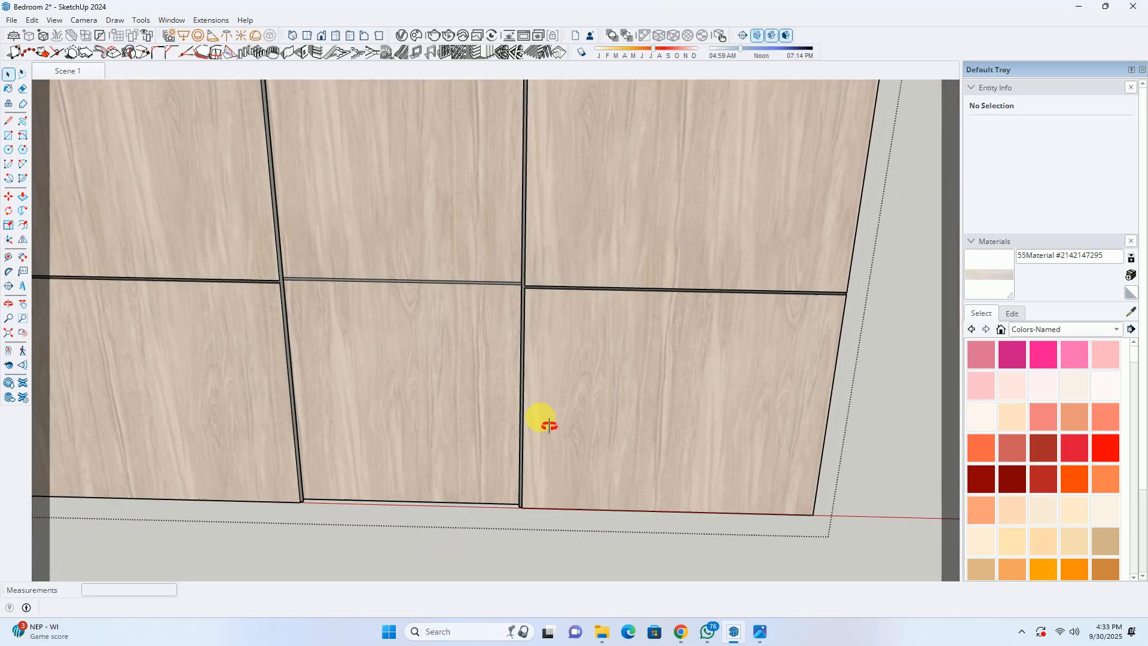
pyautogui.moveTo(502, 370); pyautogui.dragTo(455, 257, button='middle')
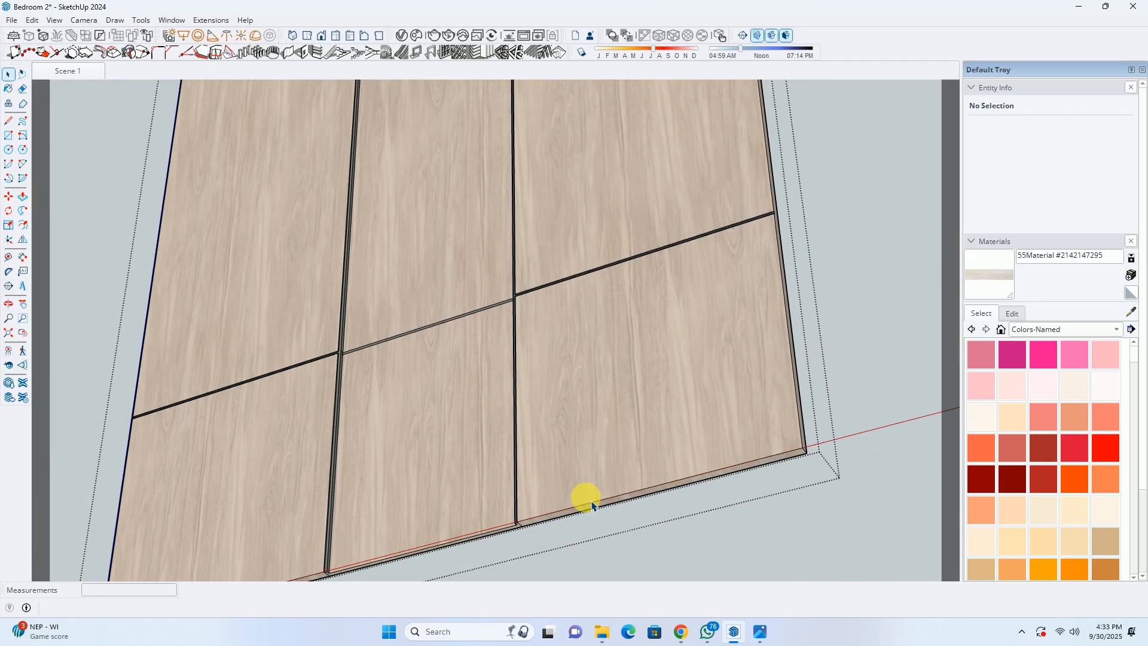
pyautogui.scroll(-3, 592, 505)
pyautogui.press('p')
pyautogui.scroll(4, 539, 351)
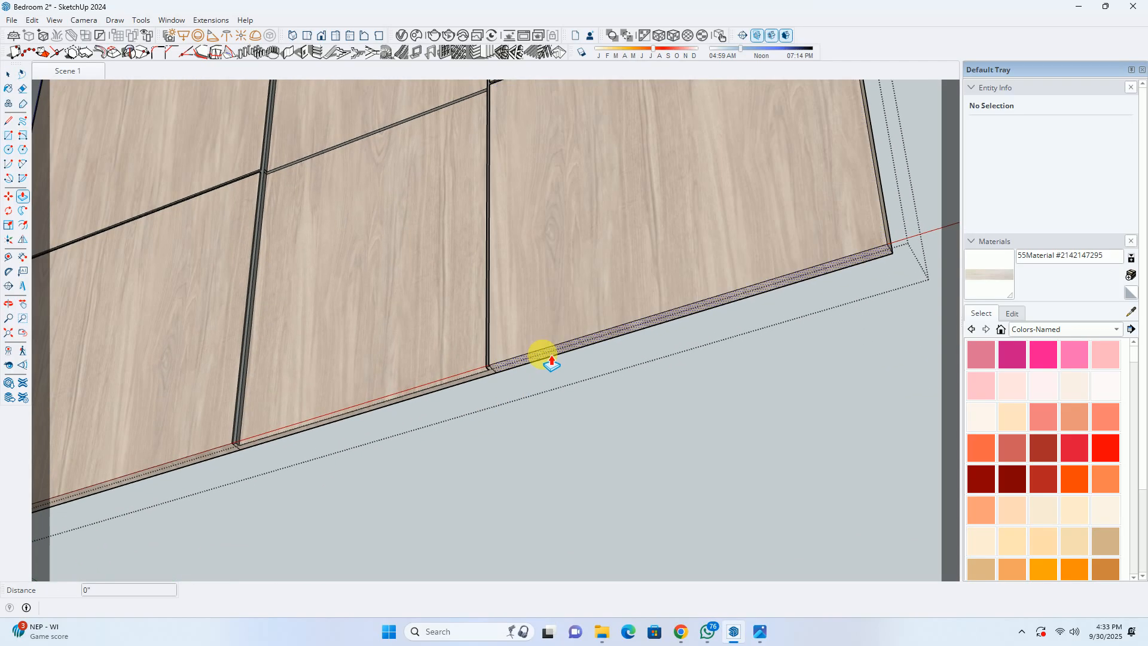
pyautogui.click(552, 362)
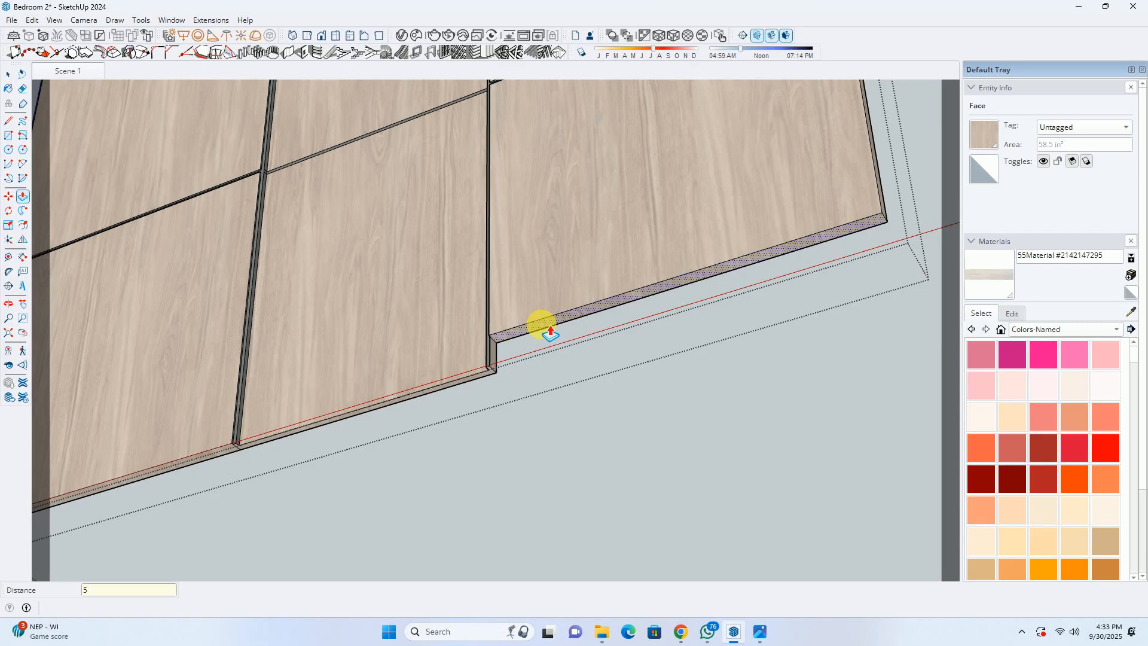
pyautogui.hotkey('ctrl', 'z')
pyautogui.click(538, 353)
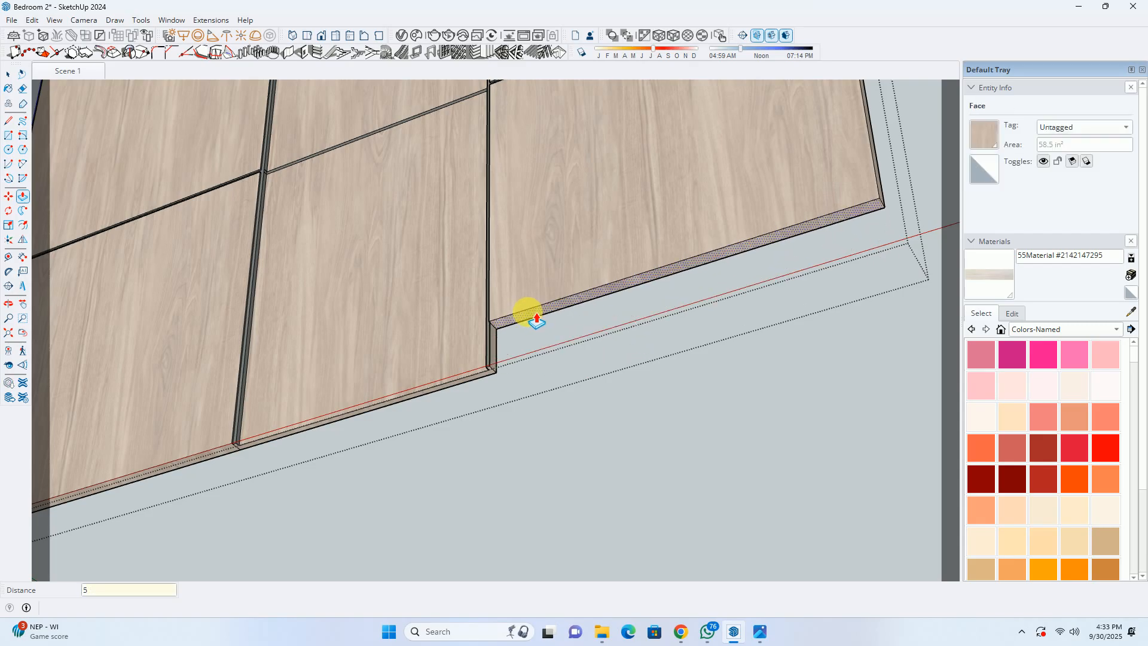
pyautogui.press('Return')
# Repeat the same 3/16" push on the bottom faces of the neighbouring wood panels.
pyautogui.scroll(4, 496, 359)
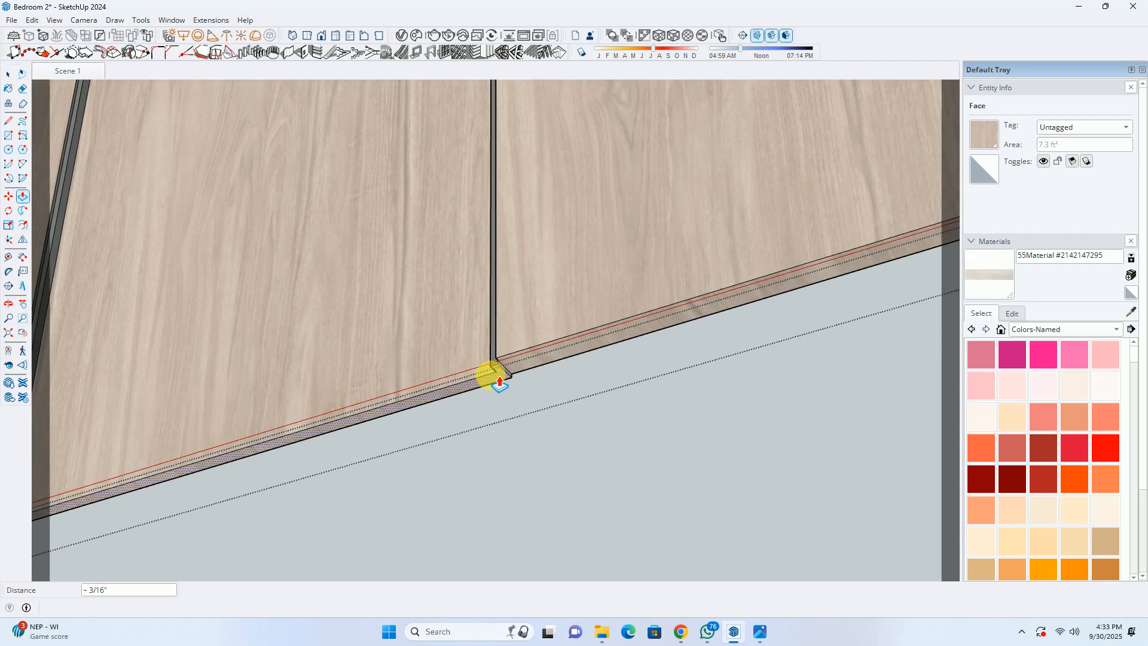
pyautogui.scroll(-3, 491, 375)
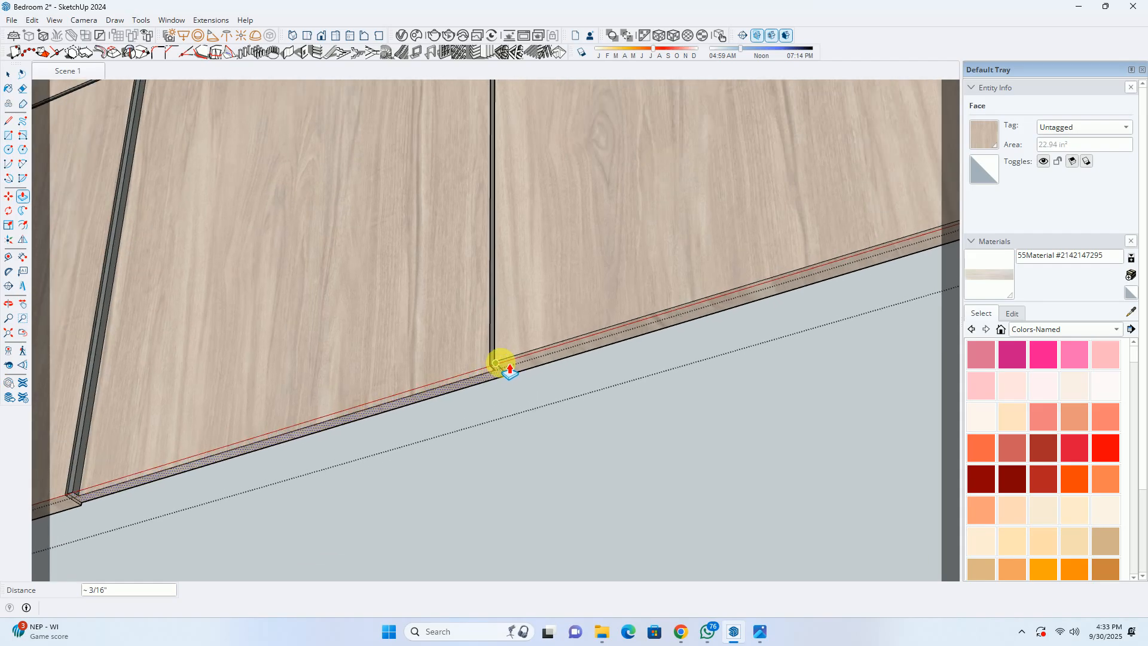
pyautogui.moveTo(324, 404); pyautogui.dragTo(254, 279, button='middle')
pyautogui.press('space')
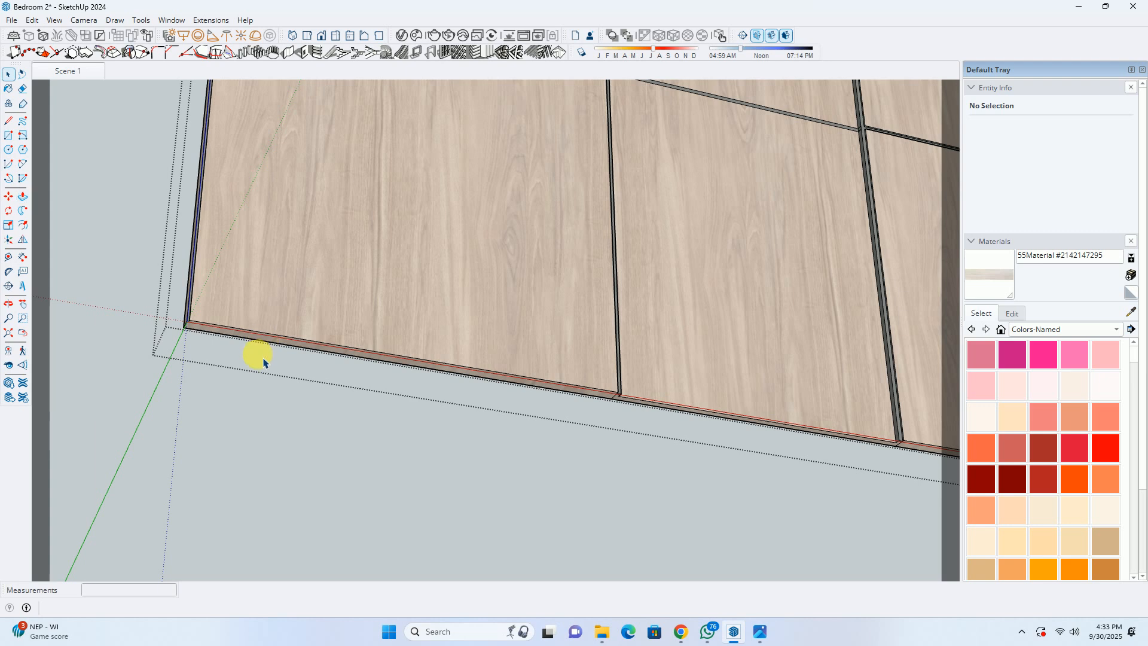
# Sample the 0135_DarkGray material from the panel groove and paint the bottom faces of the wood panels with it.
pyautogui.press('b')
pyautogui.scroll(7, 194, 319)
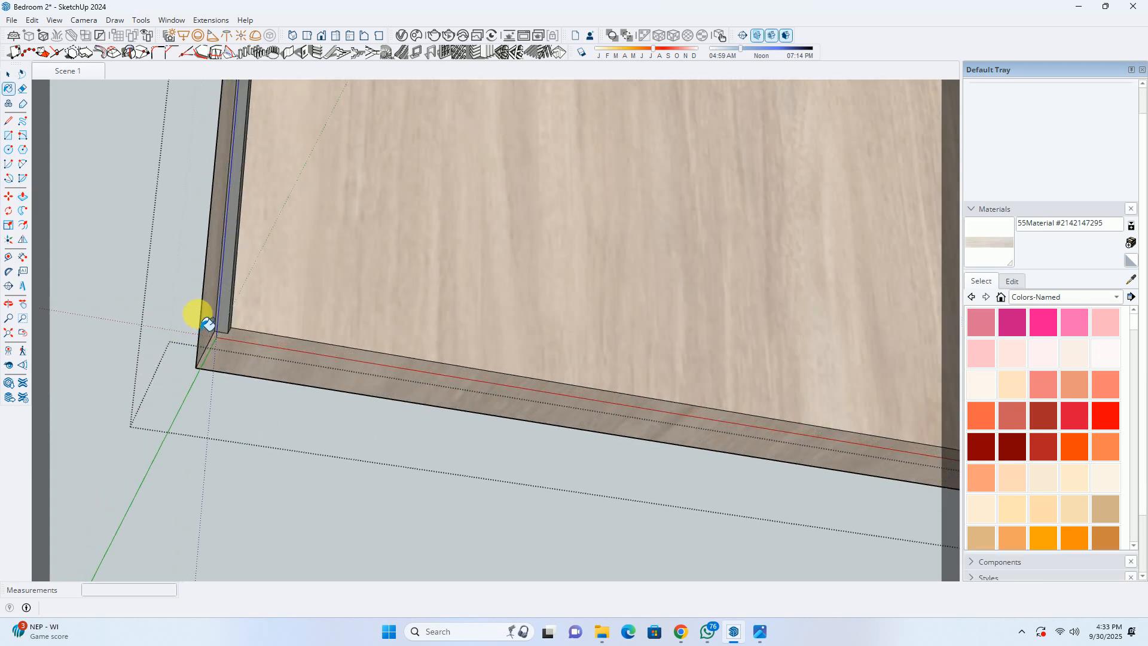
pyautogui.keyDown('alt'); pyautogui.click(236, 309); pyautogui.keyUp('alt')
pyautogui.click(298, 386)
pyautogui.moveTo(307, 384)
pyautogui.mouseDown(button='middle')
pyautogui.moveTo(12, 166)
pyautogui.moveTo(9, 211)
pyautogui.moveTo(341, 235)
pyautogui.moveTo(397, 307)
pyautogui.moveTo(545, 328)
pyautogui.moveTo(696, 288)
pyautogui.mouseUp(button='middle')
pyautogui.moveTo(694, 341)
pyautogui.mouseDown(button='middle')
pyautogui.moveTo(656, 328)
pyautogui.moveTo(553, 346)
pyautogui.mouseUp(button='middle')
pyautogui.press('space')
# Pull the dark grey bottom face of one wood panel down by about 3/16" to form a base strip.
pyautogui.moveTo(648, 315); pyautogui.dragTo(650, 322)
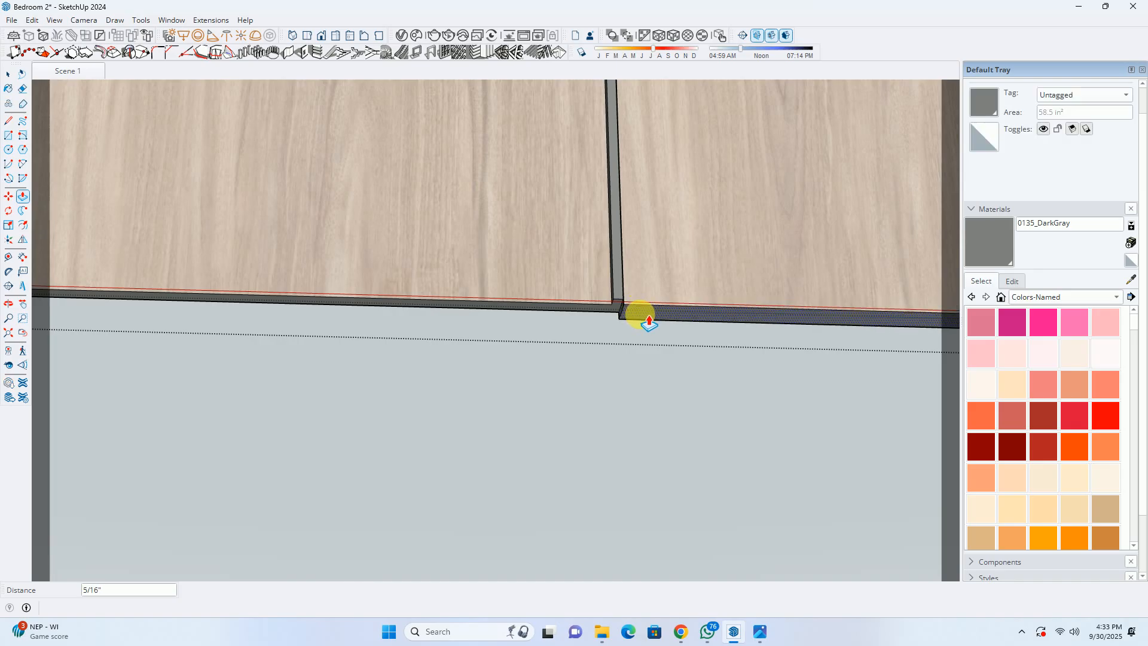
pyautogui.moveTo(649, 321); pyautogui.dragTo(645, 375)
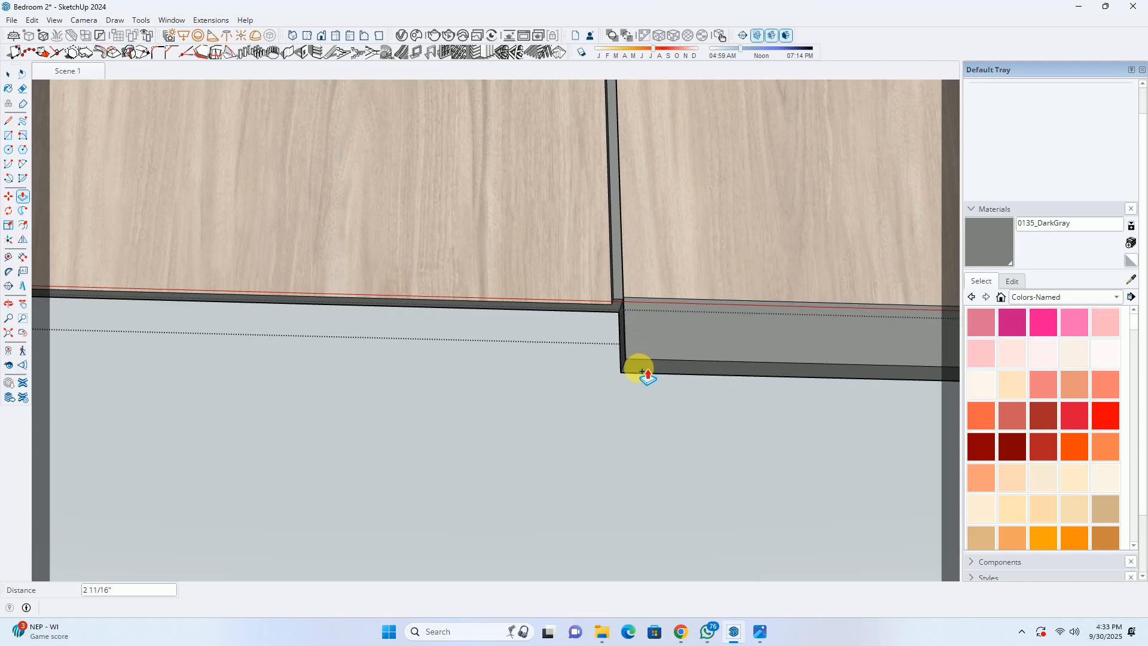
pyautogui.press('Return')
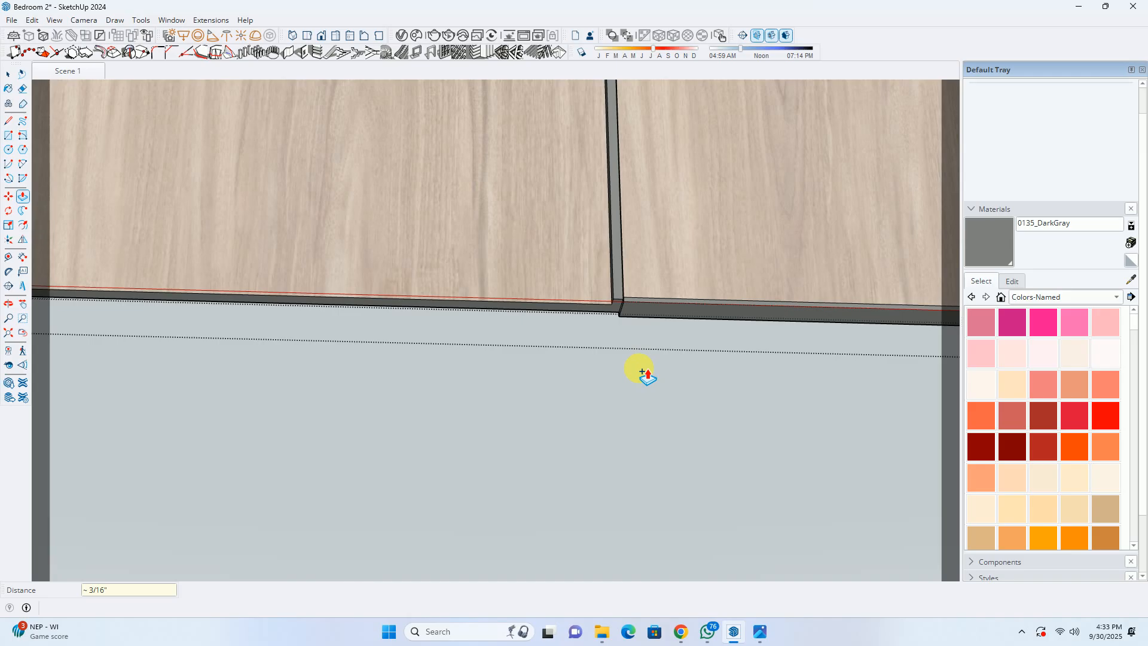
# Apply the same 3/16" extrusion to the bottom faces at the adjacent panel joints.
pyautogui.scroll(3, 595, 257)
pyautogui.doubleClick(643, 350)
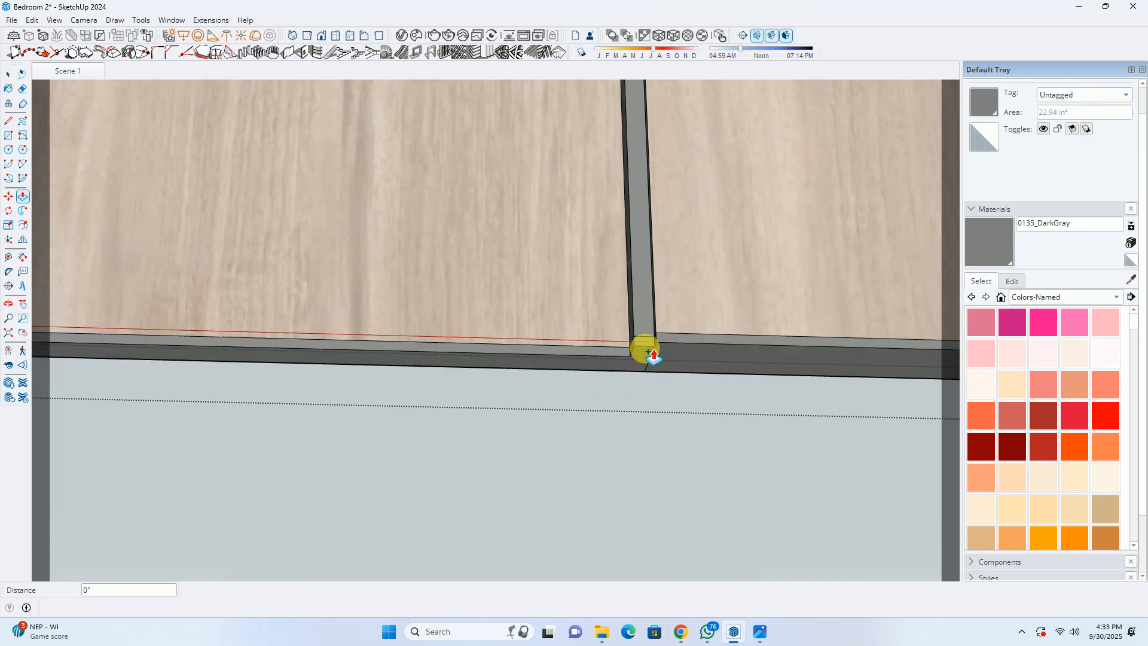
pyautogui.scroll(-1, 526, 338)
pyautogui.keyDown('shift'); pyautogui.moveTo(365, 326); pyautogui.dragTo(705, 254, button='middle'); pyautogui.keyUp('shift')
pyautogui.keyDown('shift'); pyautogui.moveTo(193, 263); pyautogui.dragTo(598, 270, button='middle'); pyautogui.keyUp('shift')
pyautogui.doubleClick(552, 268)
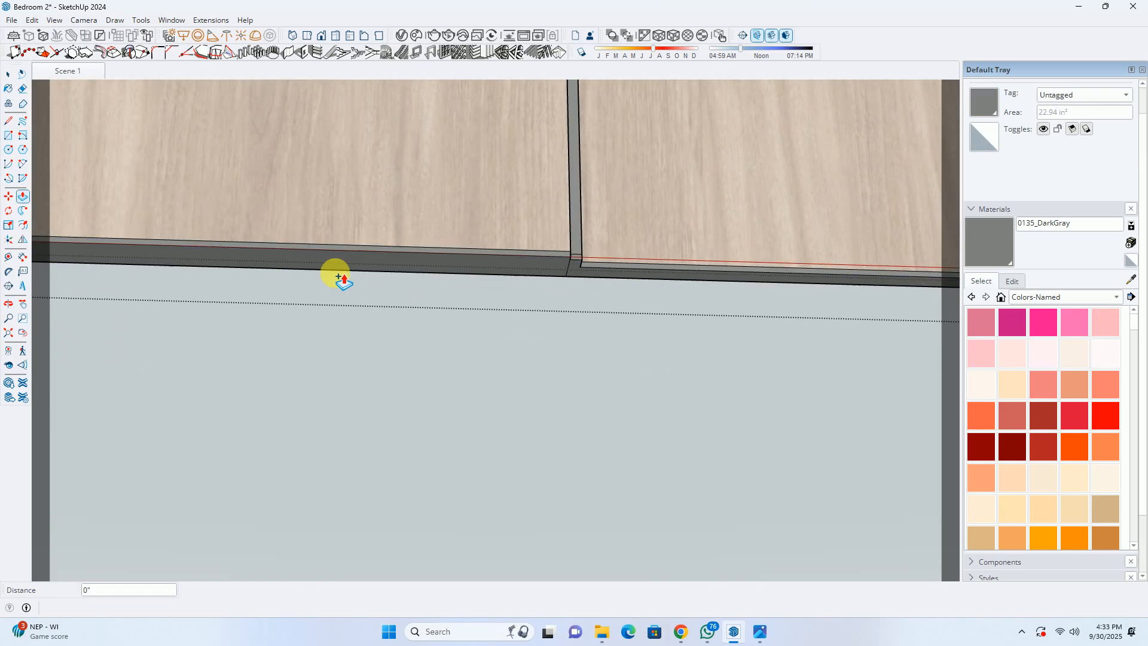
# Extend the dark grey base strip along the remaining wood panels and grooves with Push/Pull.
pyautogui.keyDown('shift'); pyautogui.moveTo(335, 276); pyautogui.dragTo(717, 179, button='middle'); pyautogui.keyUp('shift')
pyautogui.keyDown('shift'); pyautogui.moveTo(432, 191); pyautogui.dragTo(833, 259, button='middle'); pyautogui.keyUp('shift')
pyautogui.moveTo(699, 205)
pyautogui.keyDown('shift'); pyautogui.mouseDown(button='middle')
pyautogui.moveTo(218, 225)
pyautogui.moveTo(778, 378)
pyautogui.moveTo(470, 355)
pyautogui.moveTo(814, 445)
pyautogui.moveTo(334, 257)
pyautogui.moveTo(556, 320)
pyautogui.moveTo(643, 297)
pyautogui.moveTo(674, 330)
pyautogui.moveTo(654, 320)
pyautogui.moveTo(660, 230)
pyautogui.moveTo(654, 290)
pyautogui.mouseUp(button='middle'); pyautogui.keyUp('shift')
pyautogui.scroll(3, 711, 258)
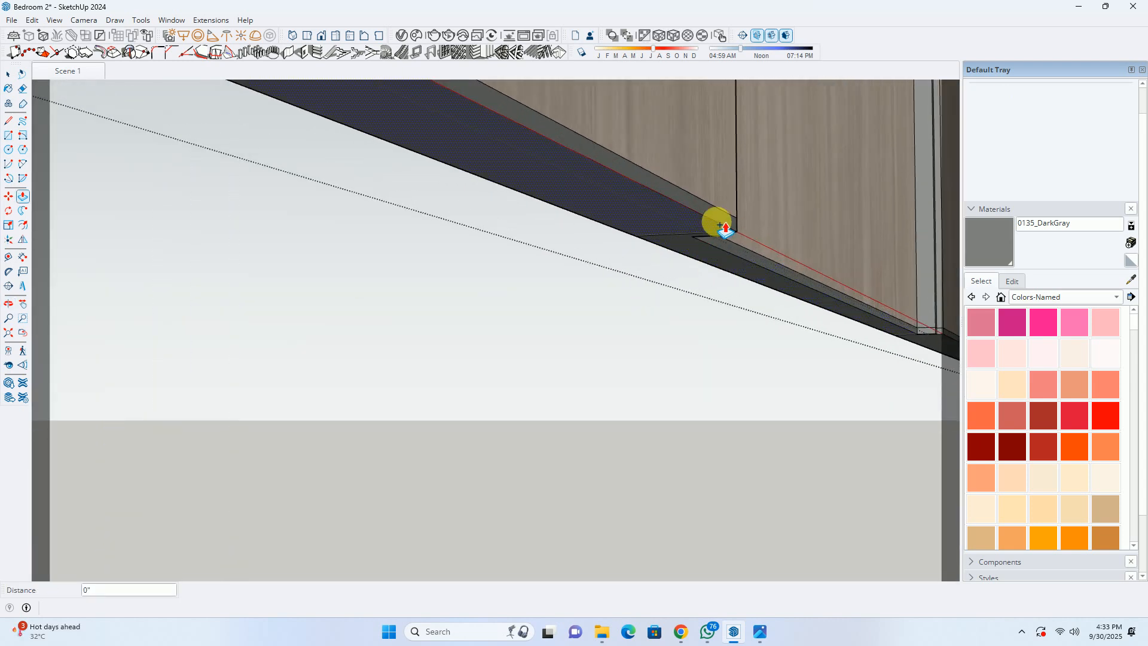
pyautogui.moveTo(741, 236); pyautogui.dragTo(701, 175, button='middle')
pyautogui.moveTo(701, 173); pyautogui.dragTo(730, 165)
pyautogui.click(731, 148)
pyautogui.moveTo(752, 159); pyautogui.dragTo(718, 220, button='middle')
pyautogui.scroll(-3, 819, 203)
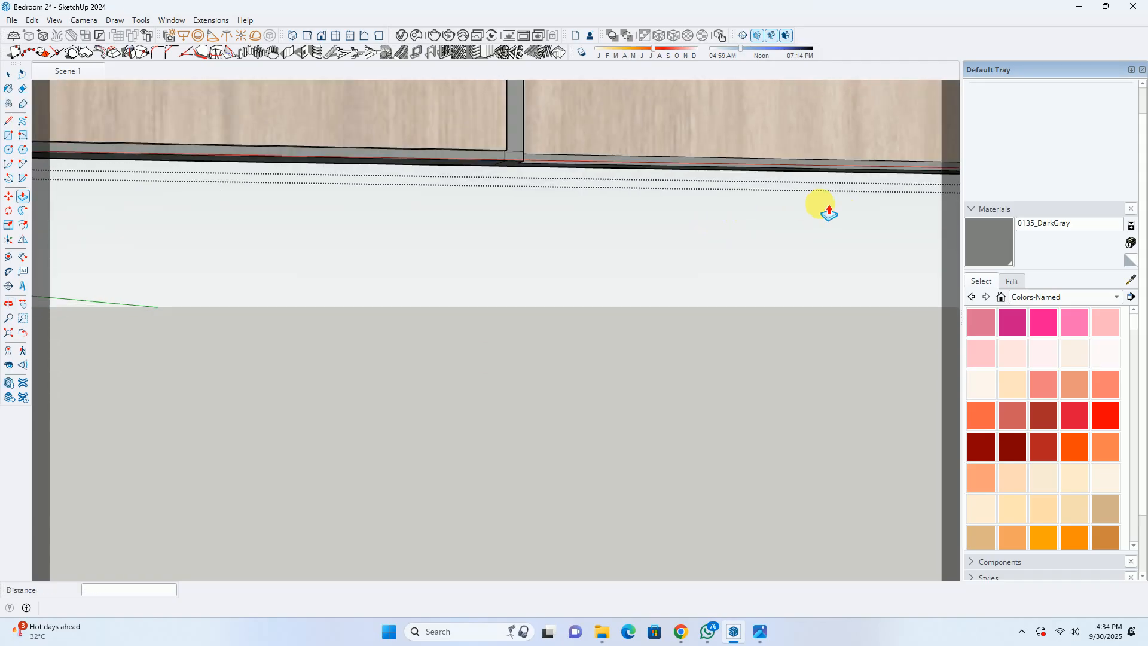
pyautogui.moveTo(828, 210); pyautogui.dragTo(134, 242, button='middle')
pyautogui.moveTo(544, 213); pyautogui.dragTo(562, 204, button='middle')
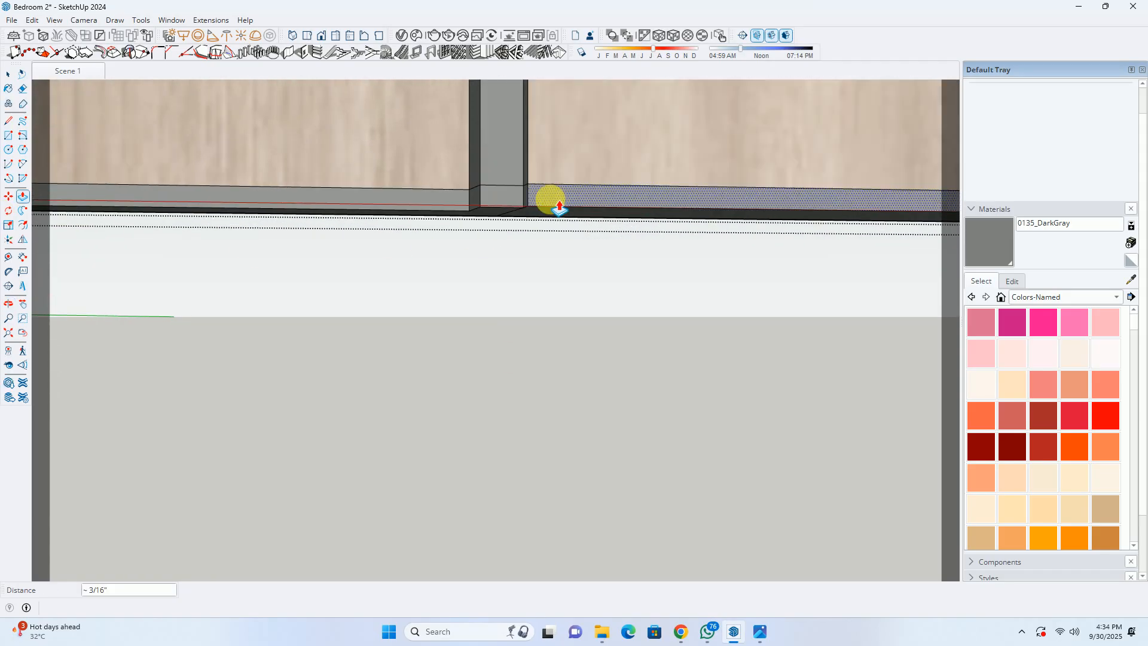
pyautogui.scroll(-6, 532, 207)
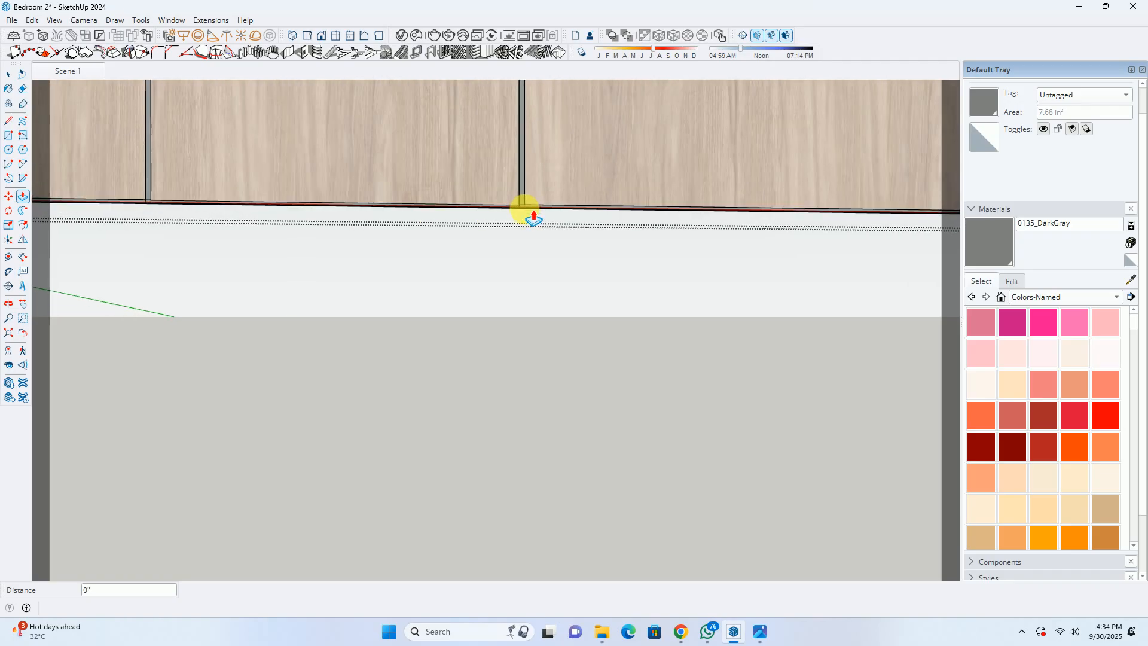
# Close the wall panel group and return to the Scene 1 camera view.
pyautogui.press('space')
pyautogui.press('Escape')
pyautogui.moveTo(561, 210); pyautogui.dragTo(297, 125, button='middle')
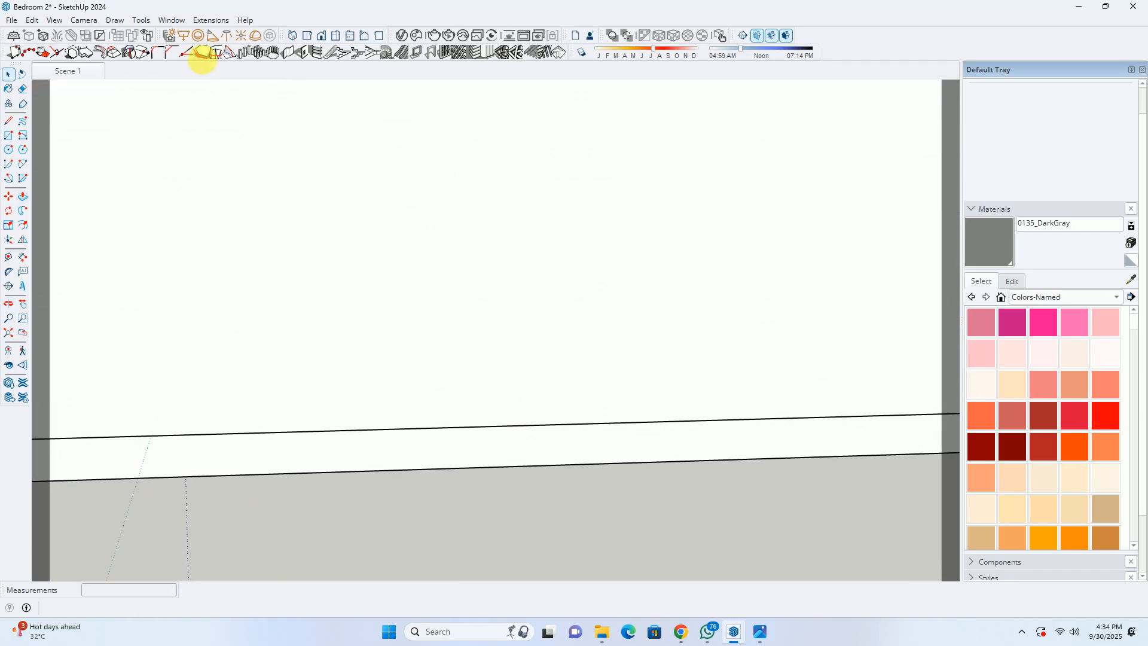
pyautogui.click(84, 73)
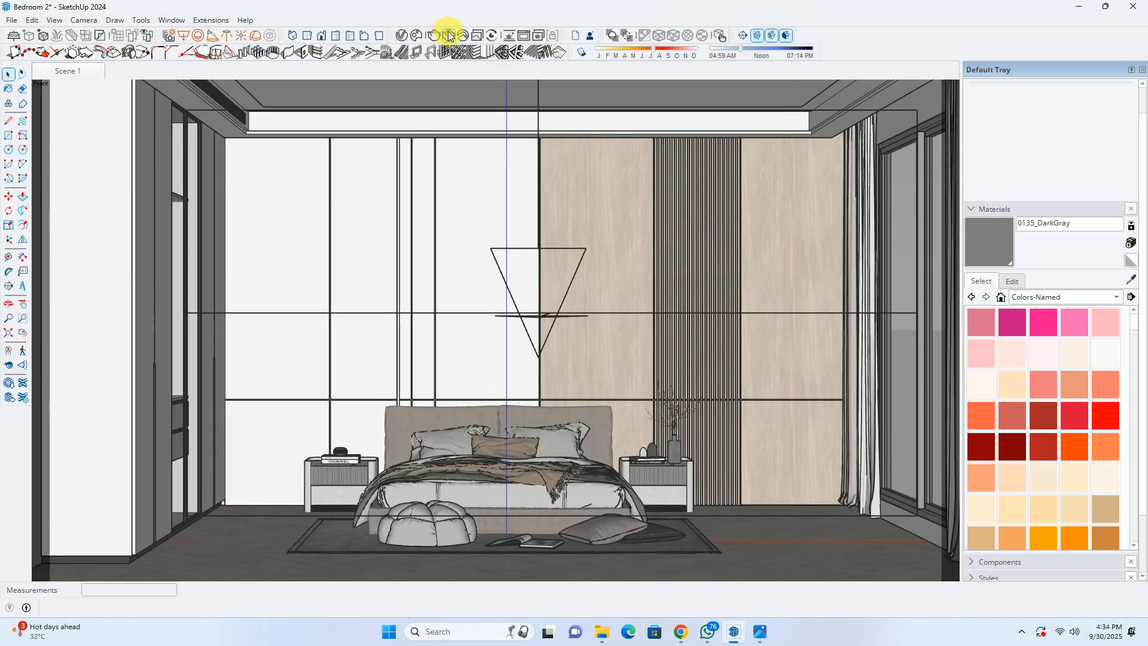
# Switch to the V-Ray Frame Buffer, examine the wall base and panel joints in the render, and close it.
pyautogui.hotkey('alt', 'Tab')
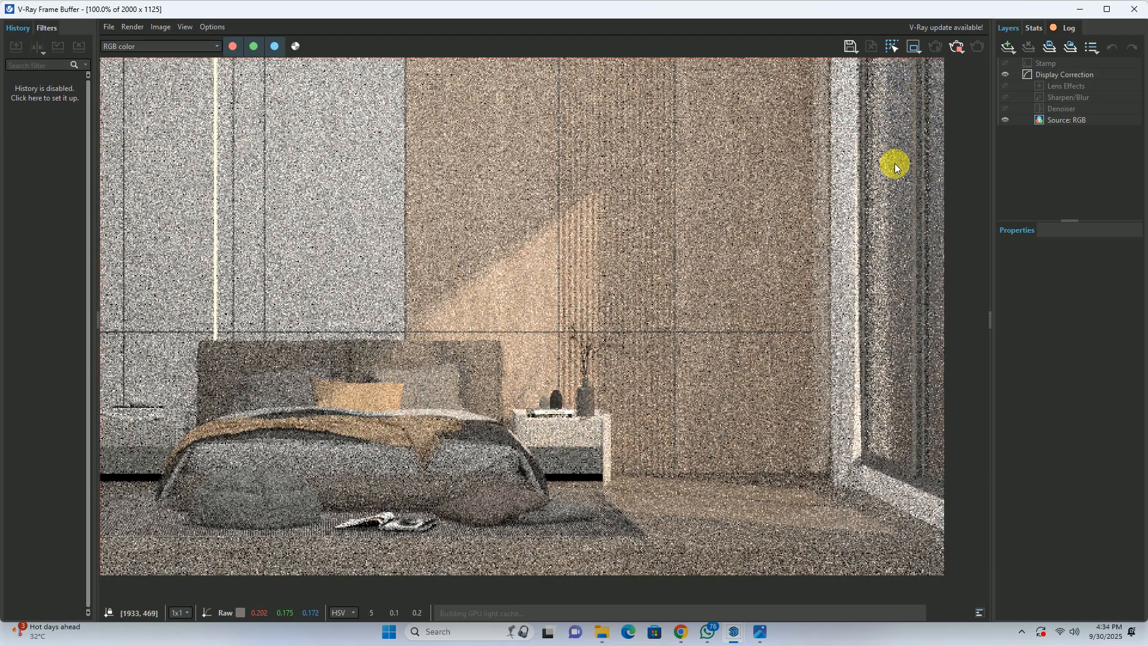
pyautogui.click(919, 52)
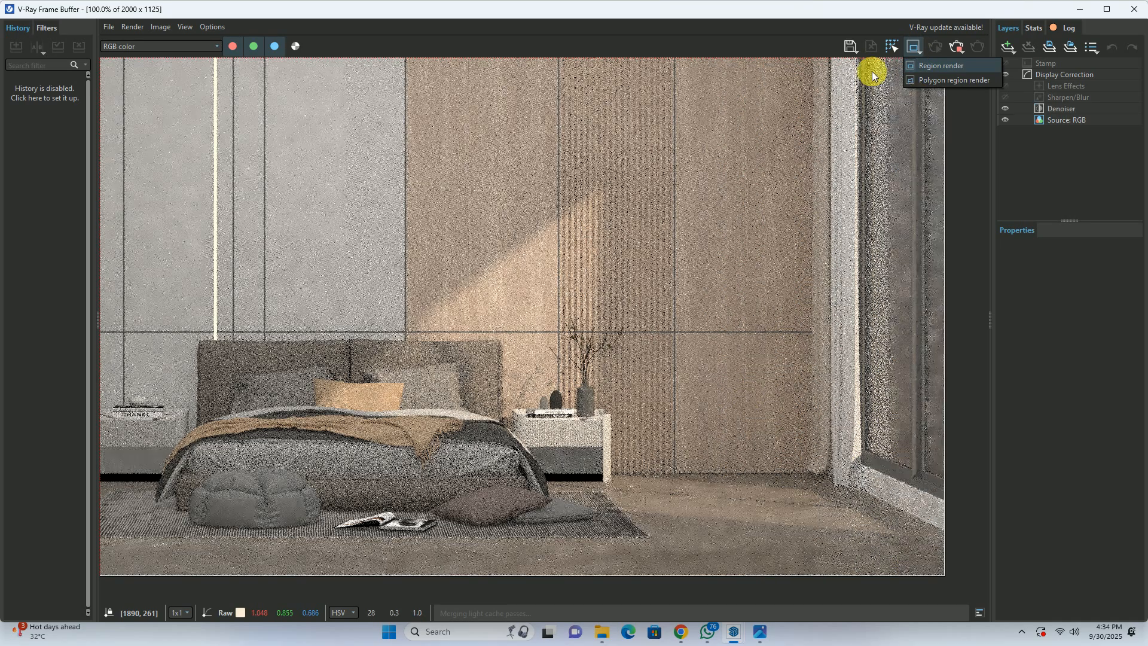
pyautogui.click(751, 30)
pyautogui.scroll(4, 769, 493)
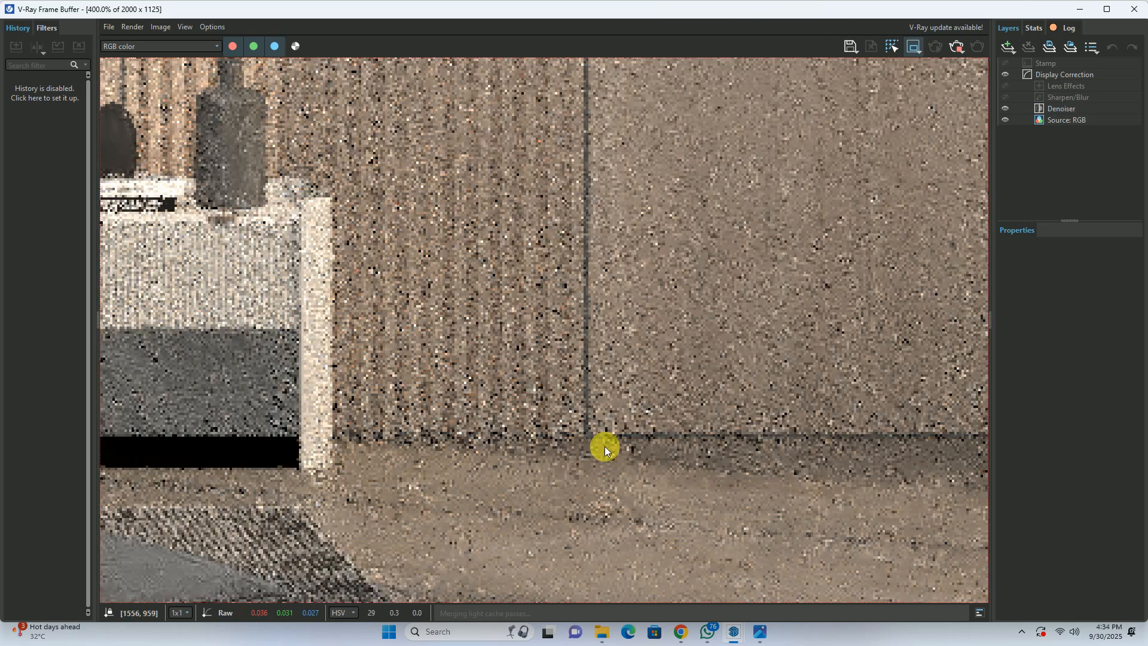
pyautogui.scroll(-2, 605, 446)
pyautogui.scroll(-1, 636, 437)
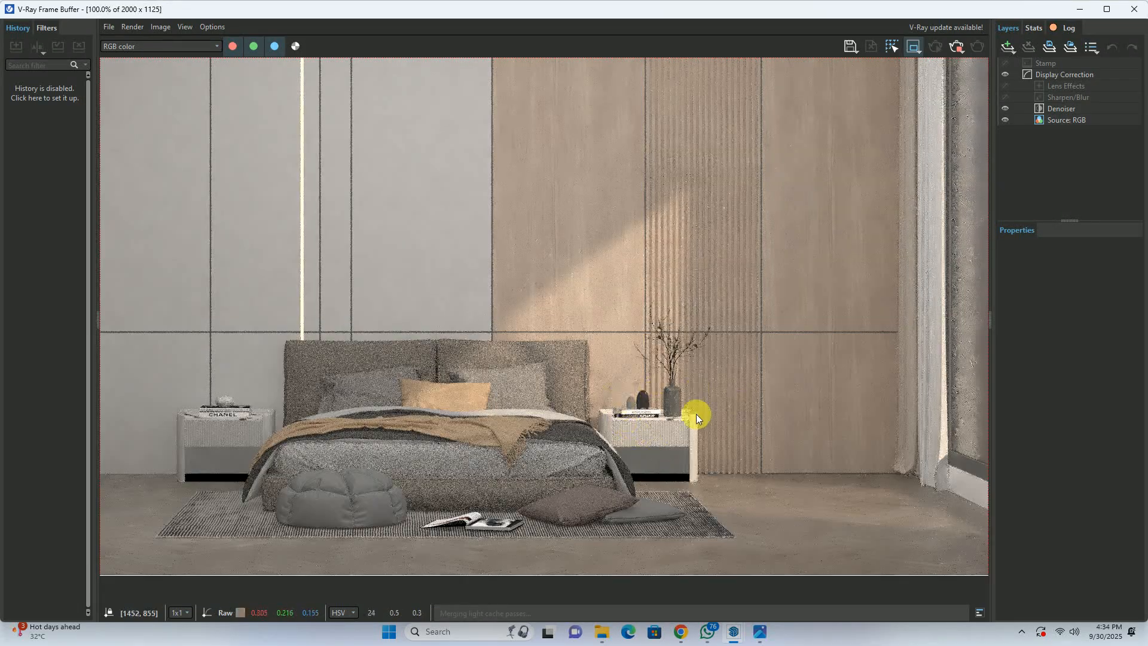
pyautogui.scroll(-1, 696, 414)
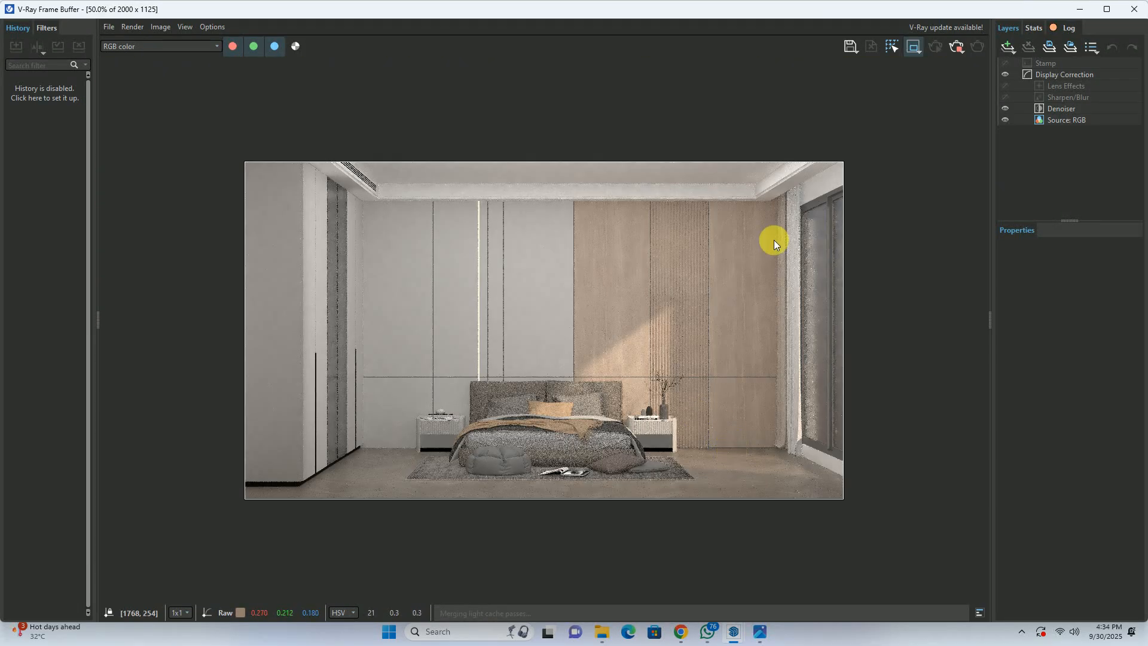
pyautogui.click(1137, 9)
# Delete the section plane that cuts through the outside of the room.
pyautogui.scroll(-2, 651, 361)
pyautogui.moveTo(531, 316); pyautogui.dragTo(726, 461, button='middle')
pyautogui.scroll(-3, 872, 156)
pyautogui.doubleClick(872, 149)
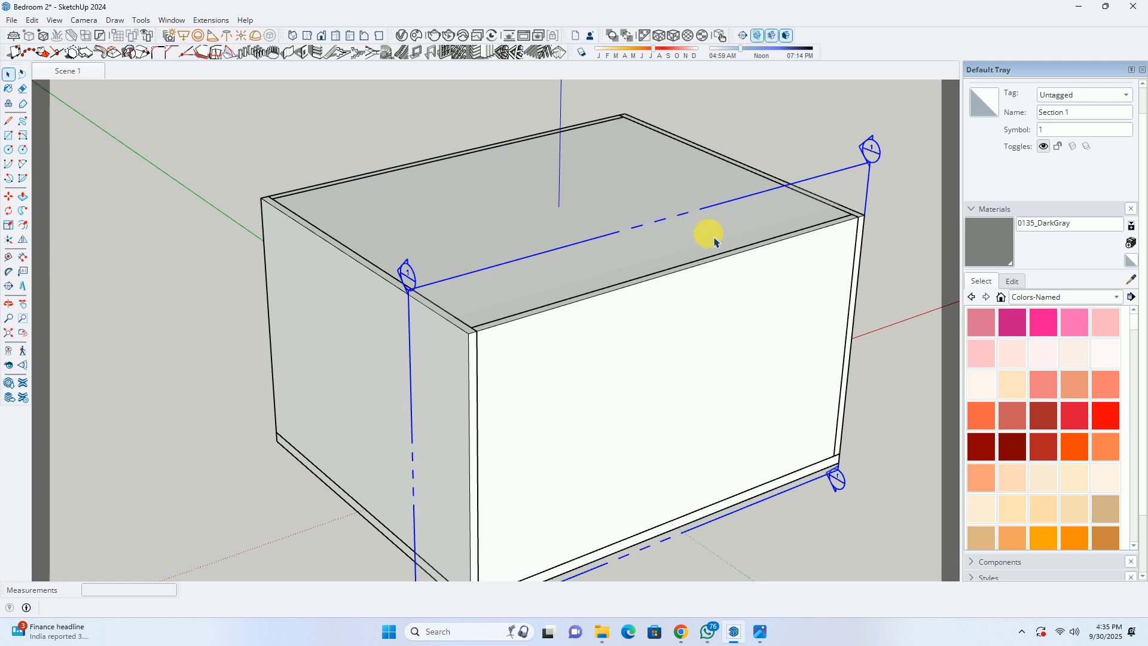
pyautogui.press('Delete')
# Open the group of the wall with the window opening and paint its bottom face with 0135_DarkGray.
pyautogui.moveTo(628, 213); pyautogui.dragTo(801, 276, button='middle')
pyautogui.doubleClick(801, 275)
pyautogui.moveTo(793, 337); pyautogui.dragTo(574, 182, button='middle')
pyautogui.scroll(2, 574, 185)
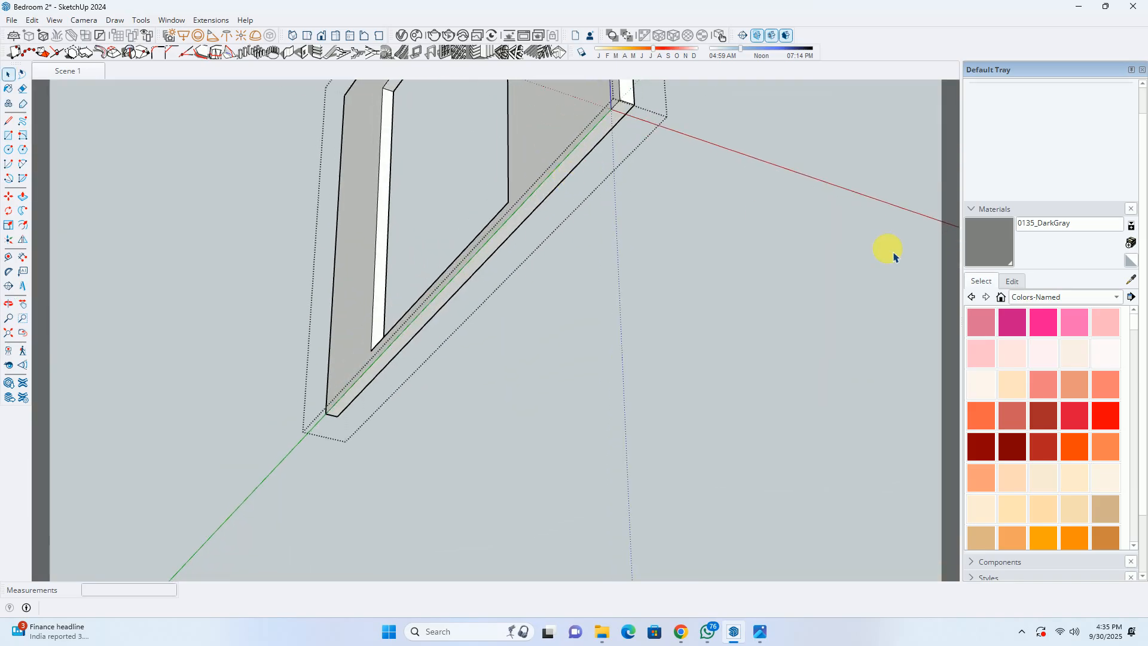
pyautogui.click(602, 133)
pyautogui.moveTo(602, 133); pyautogui.dragTo(606, 249, button='middle')
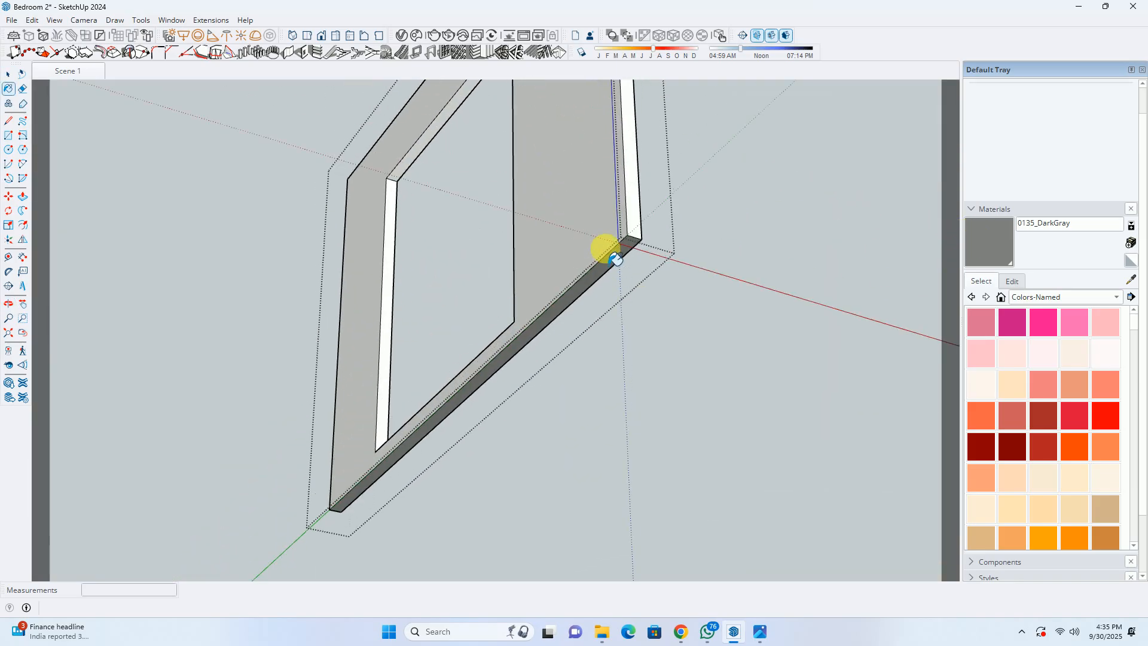
# Extrude the window wall's dark grey bottom face downward by 5 mm with Push/Pull.
pyautogui.press('p')
pyautogui.click(617, 261)
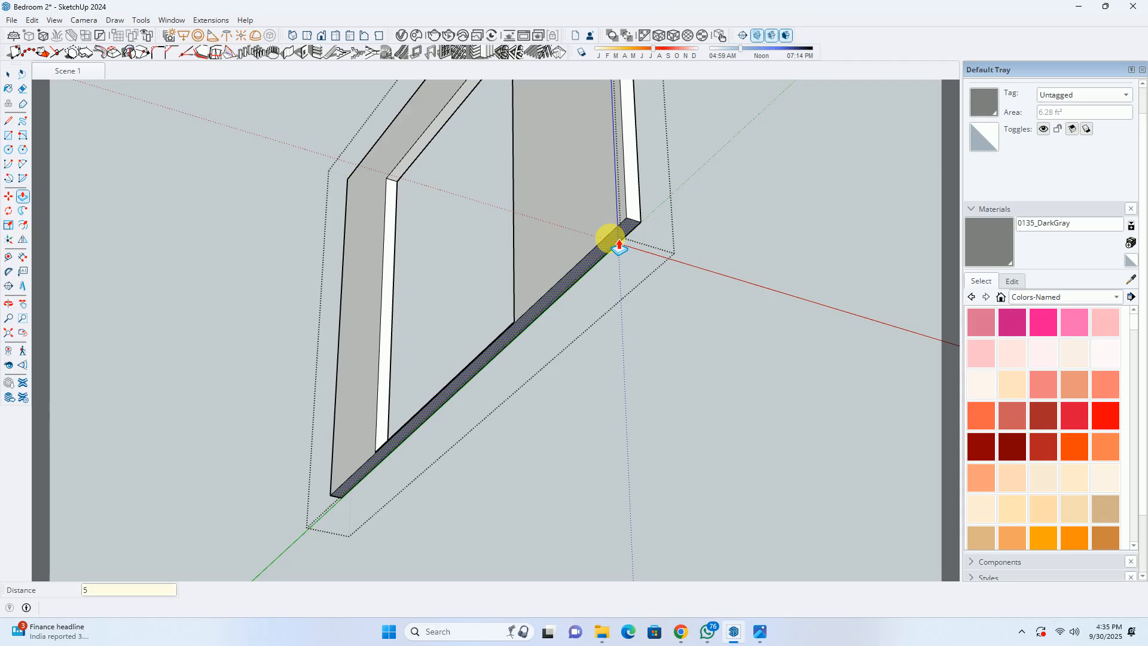
pyautogui.press('Return')
pyautogui.click(610, 258)
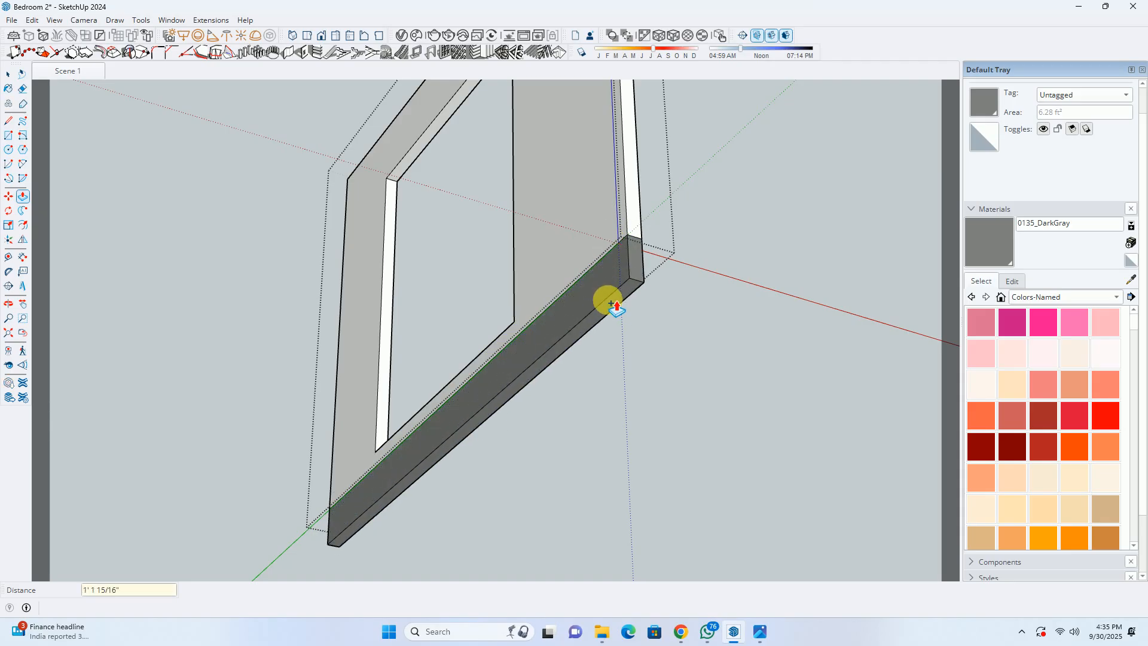
pyautogui.write('5mm')
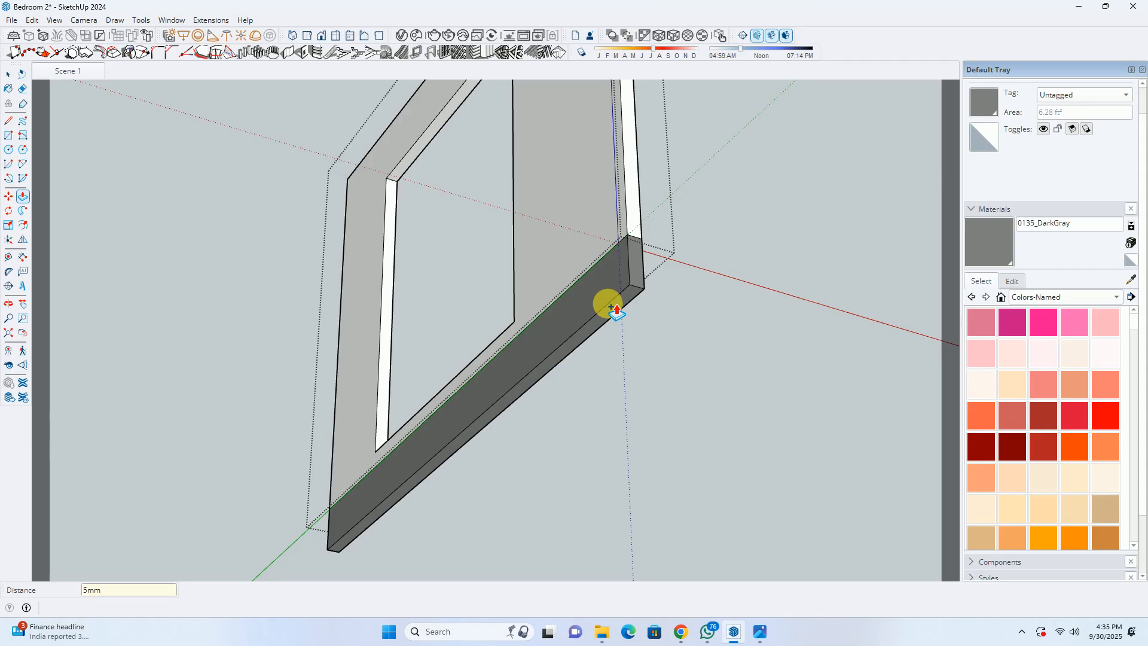
pyautogui.press('Return')
# Try recessing the long inner side face of the window wall's dark grey base strip by about 7/8".
pyautogui.moveTo(607, 304); pyautogui.dragTo(628, 413, button='middle')
pyautogui.scroll(3, 620, 257)
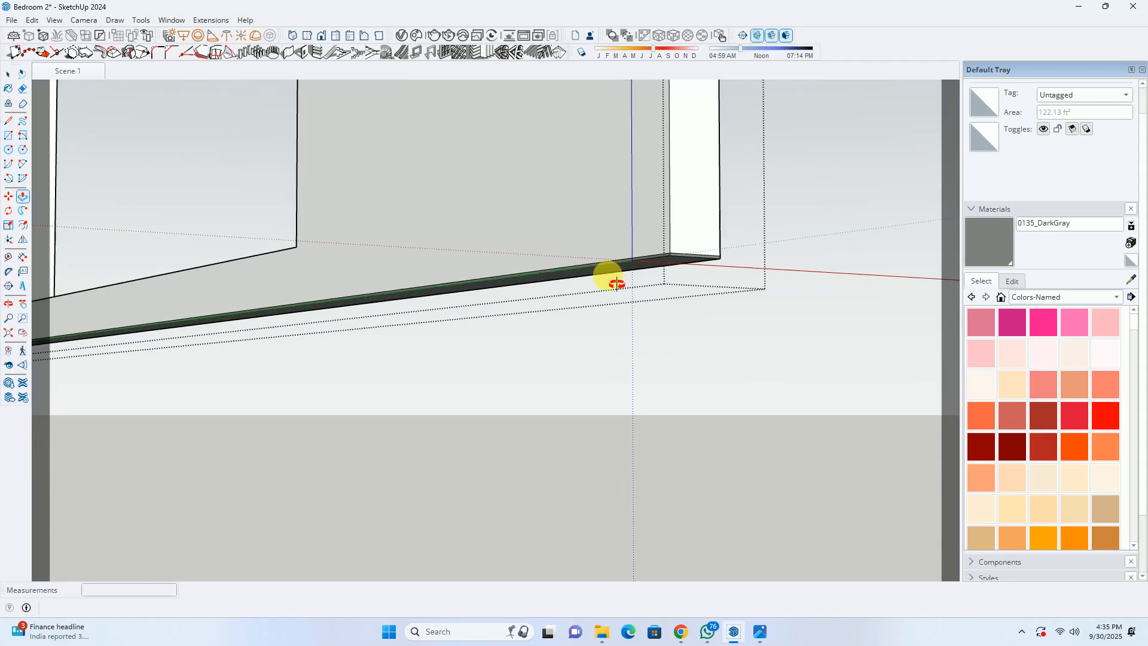
pyautogui.moveTo(608, 275); pyautogui.dragTo(550, 367, button='middle')
pyautogui.moveTo(503, 326); pyautogui.dragTo(512, 222, button='middle')
pyautogui.scroll(3, 460, 443)
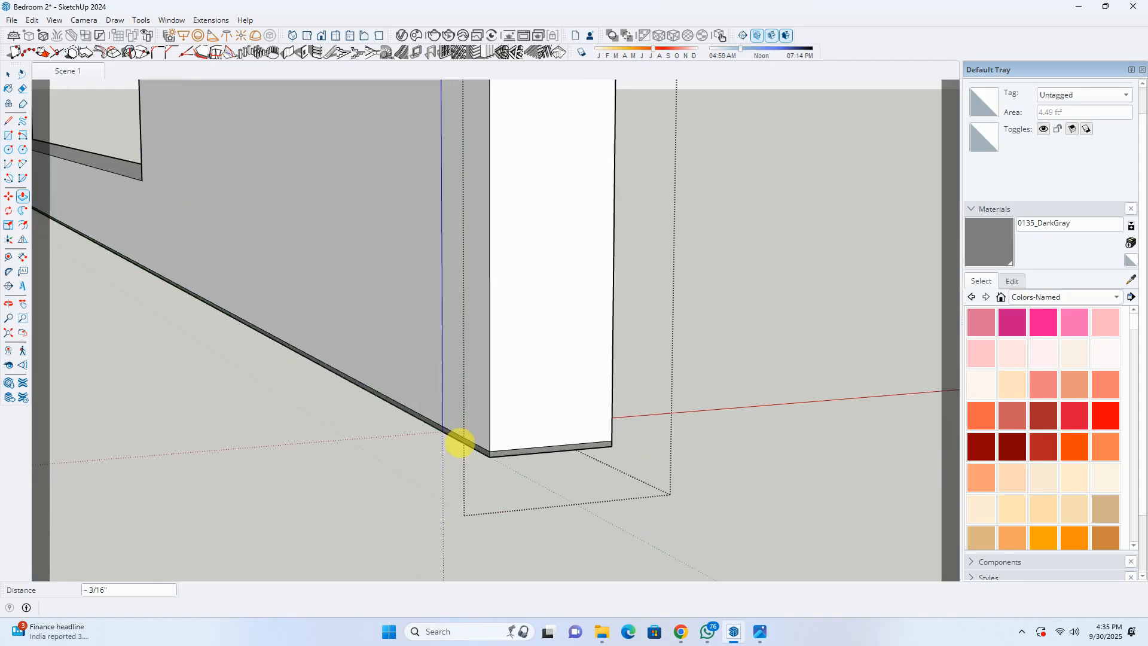
pyautogui.scroll(1, 476, 452)
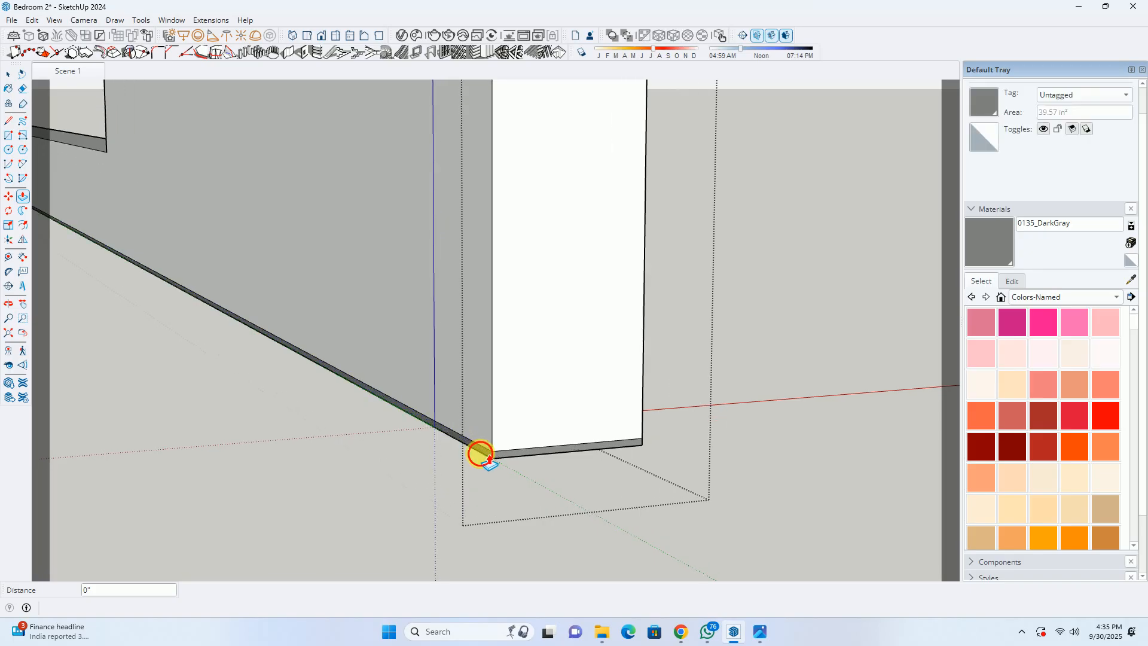
pyautogui.moveTo(491, 459); pyautogui.dragTo(521, 459)
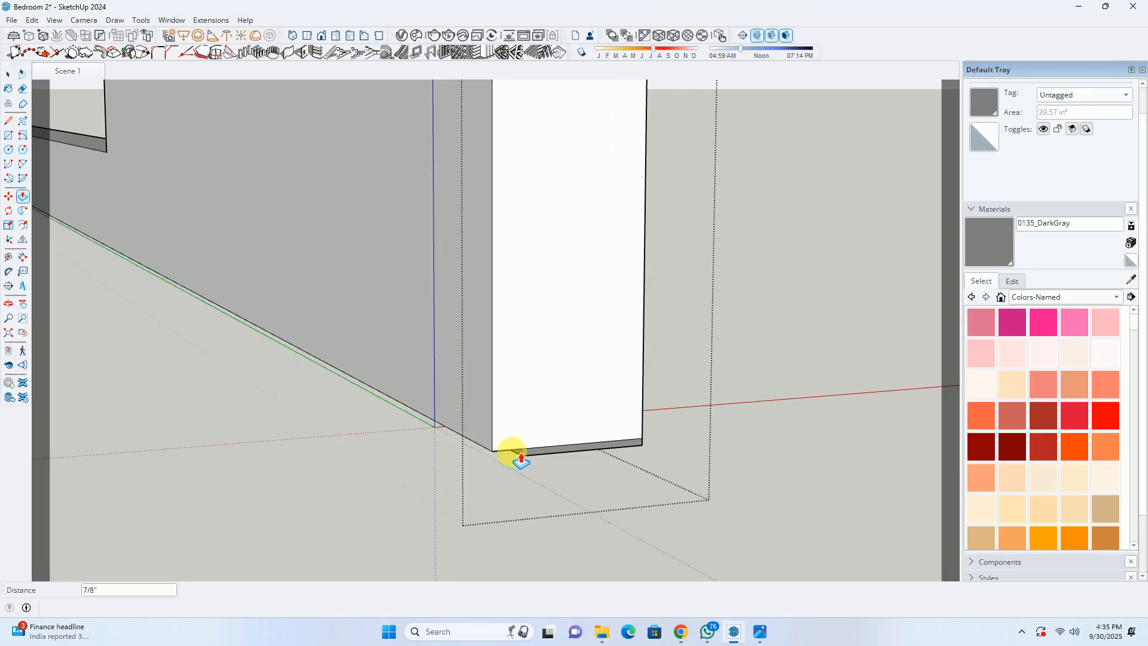
pyautogui.press('Return')
# Undo the last change and bring the whole model back into view.
pyautogui.moveTo(479, 436); pyautogui.dragTo(895, 459, button='middle')
pyautogui.press('space')
pyautogui.scroll(5, 717, 378)
pyautogui.hotkey('ctrl', 'z')
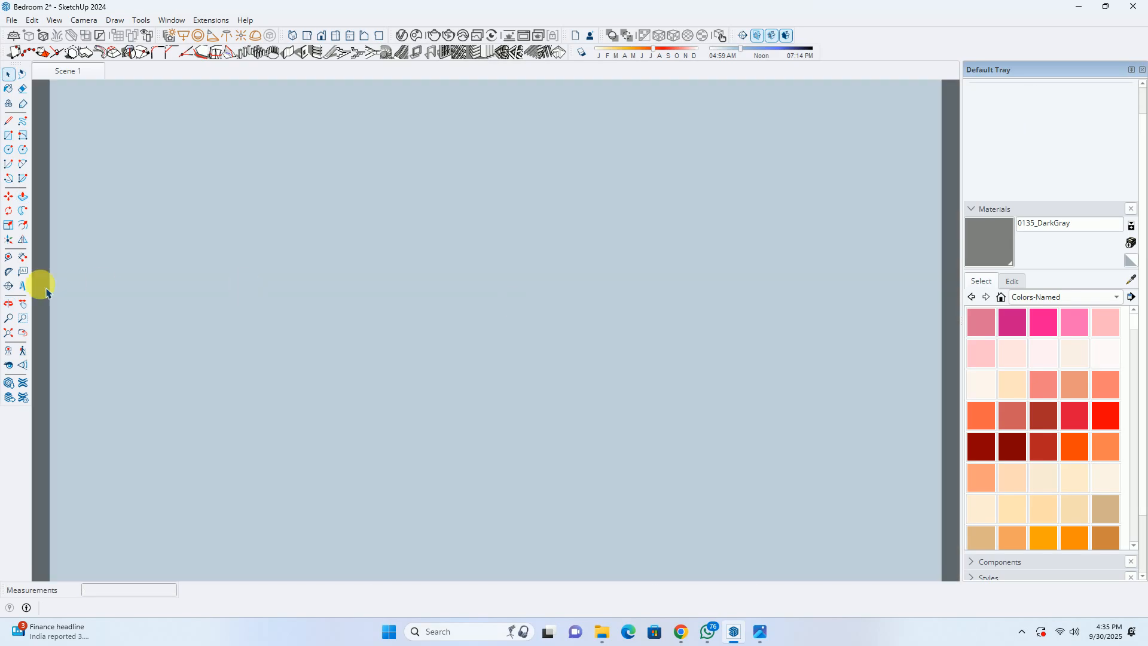
pyautogui.click(9, 333)
# In the window wall group, copy the vertical end edge 4 1/2" to the adjacent wall's inner corner and again 5 mm beyond.
pyautogui.moveTo(172, 410); pyautogui.dragTo(423, 376, button='middle')
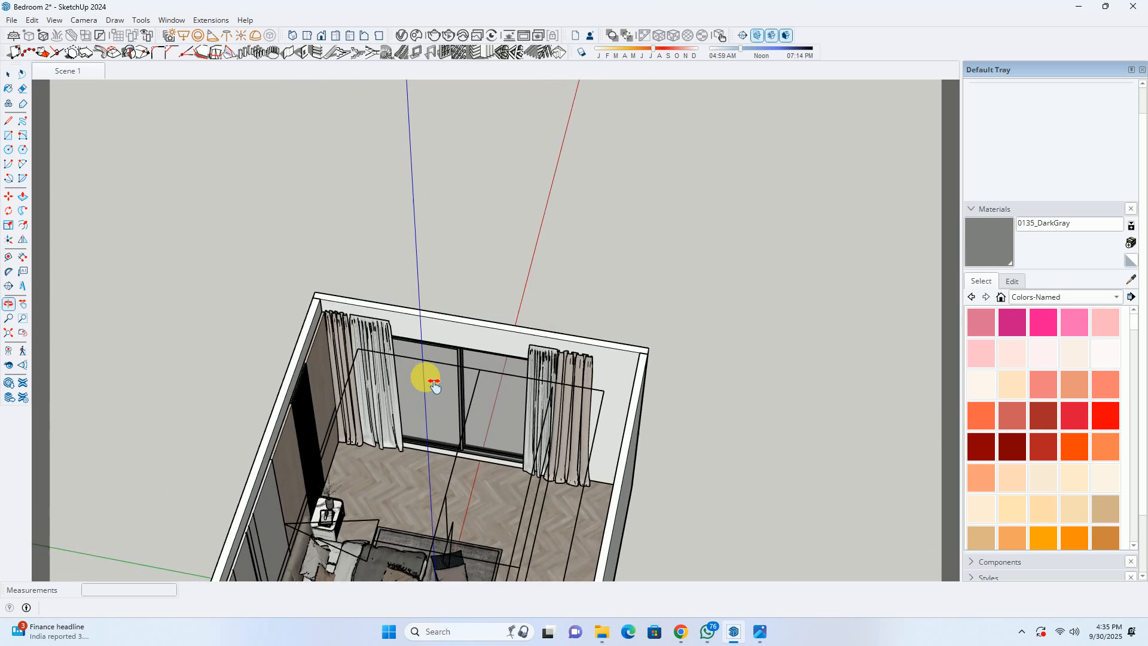
pyautogui.scroll(3, 341, 314)
pyautogui.scroll(1, 335, 308)
pyautogui.doubleClick(311, 296)
pyautogui.scroll(1, 235, 281)
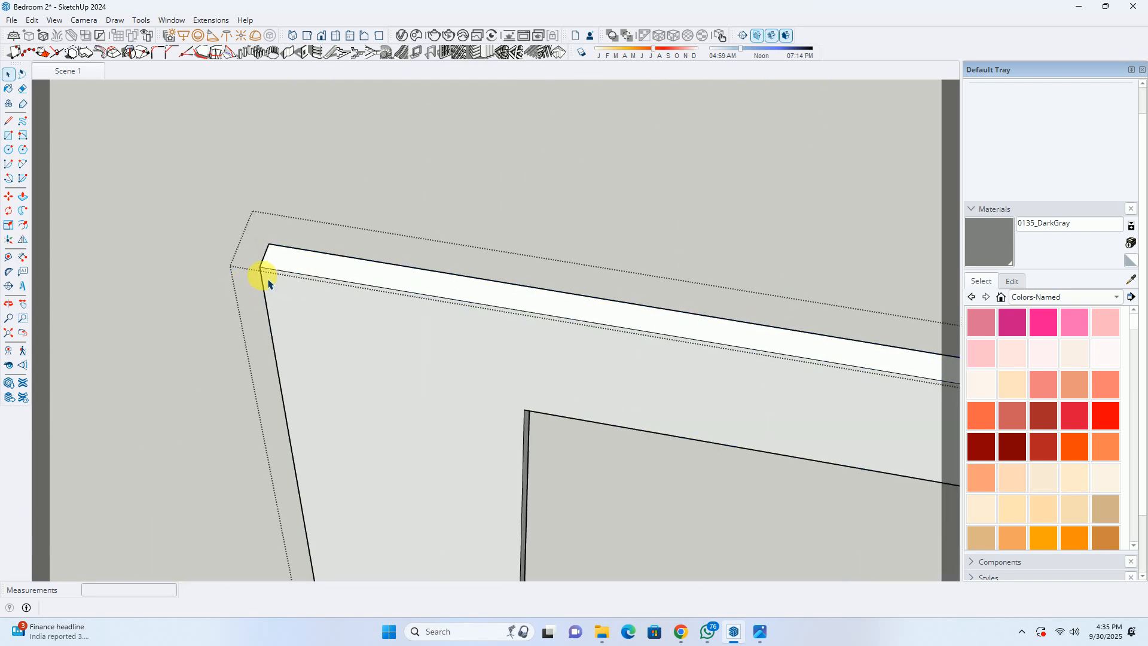
pyautogui.click(260, 266)
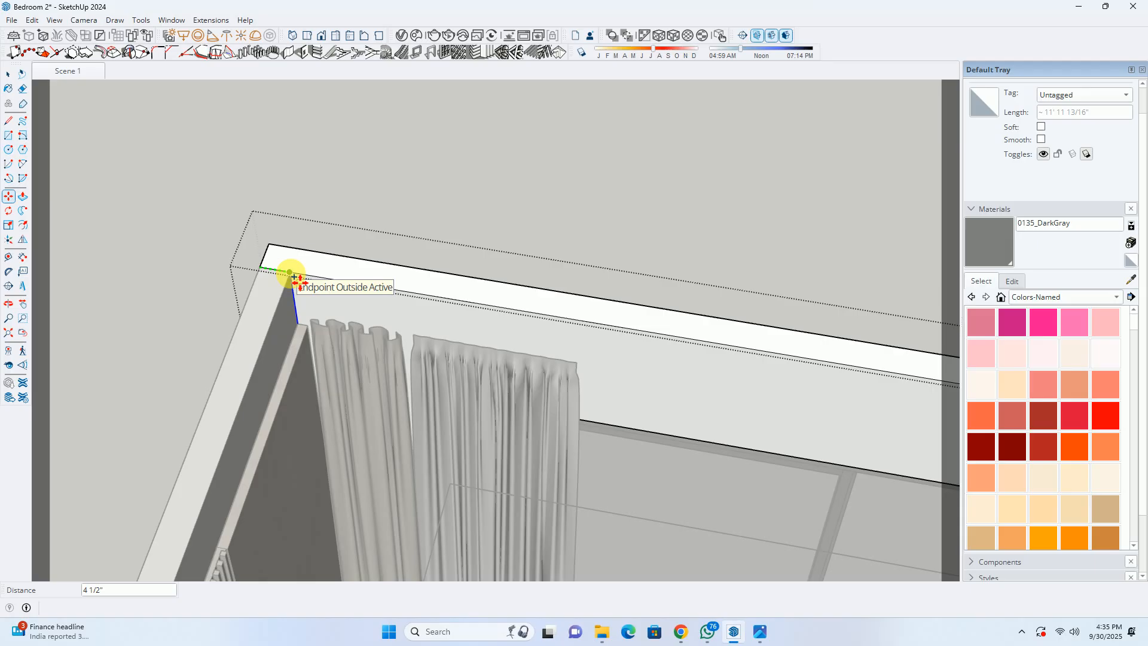
pyautogui.scroll(2, 277, 258)
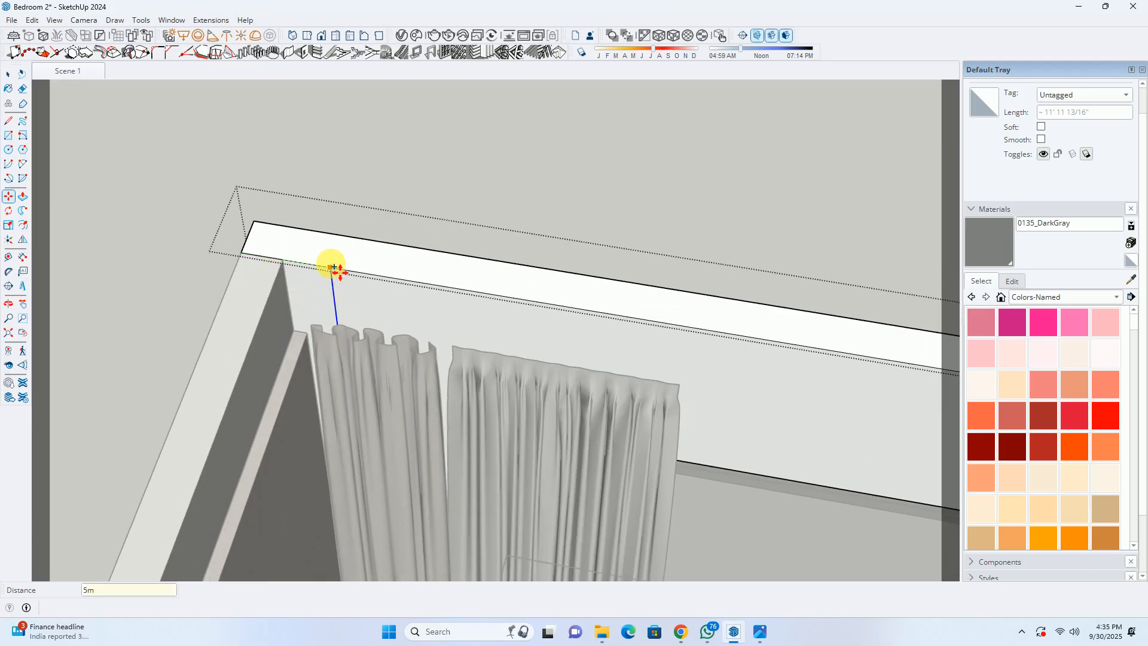
pyautogui.scroll(2, 283, 269)
pyautogui.press('space')
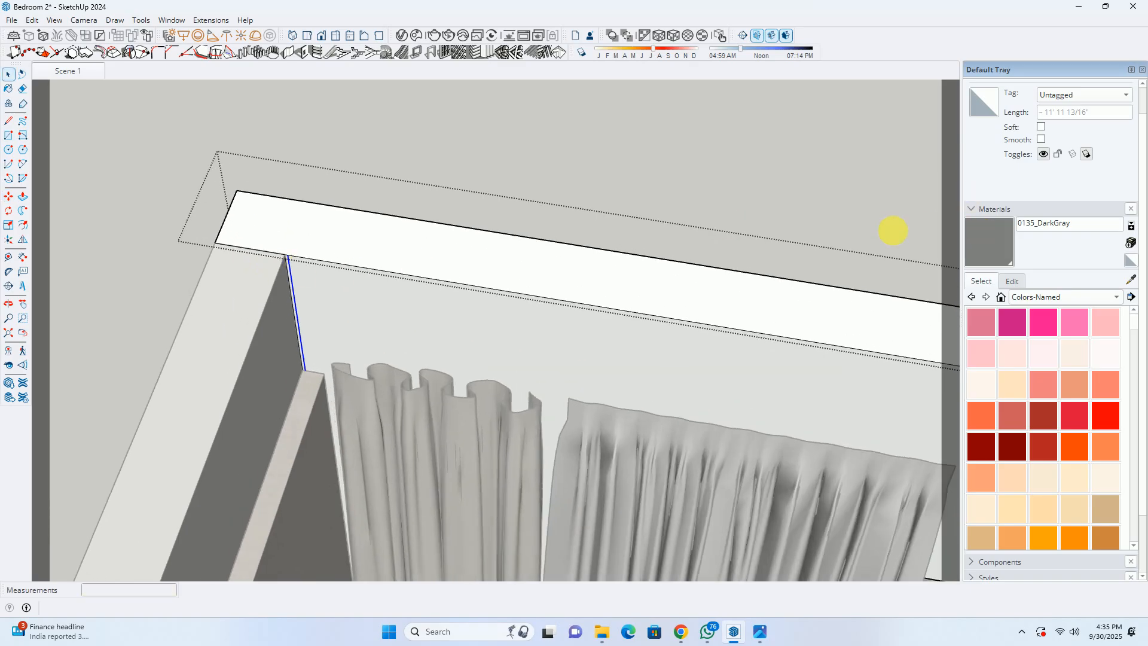
# Paint the narrow vertical strip at this window wall corner with 0135_DarkGray and close the group.
pyautogui.scroll(2, 411, 272)
pyautogui.press('b')
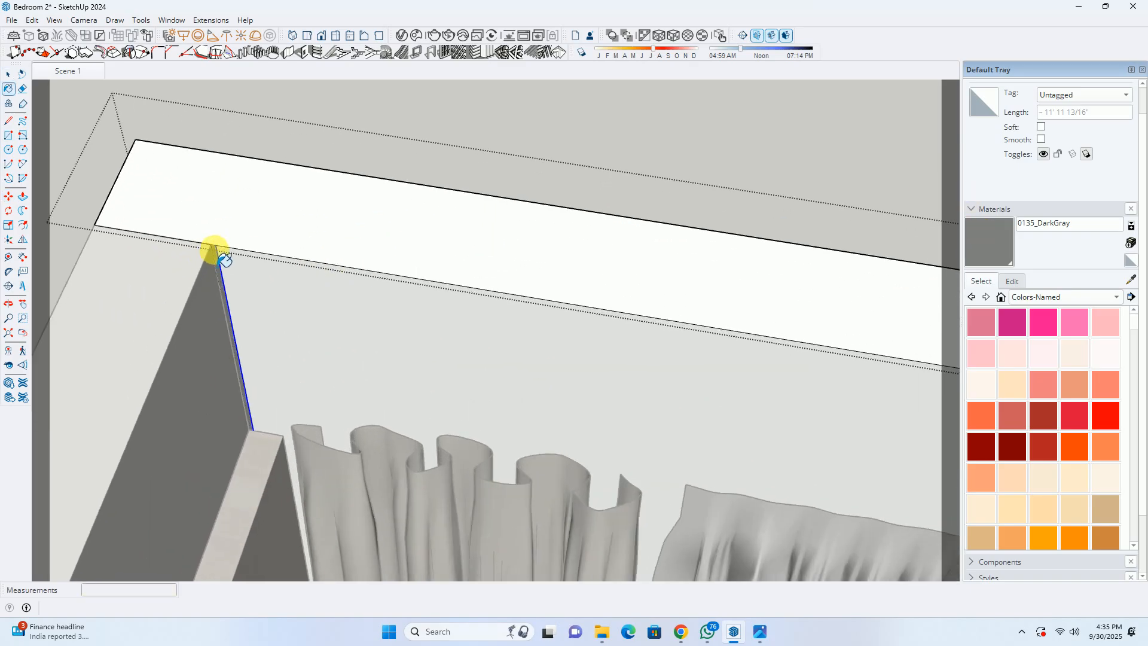
pyautogui.scroll(-5, 226, 243)
pyautogui.press('space')
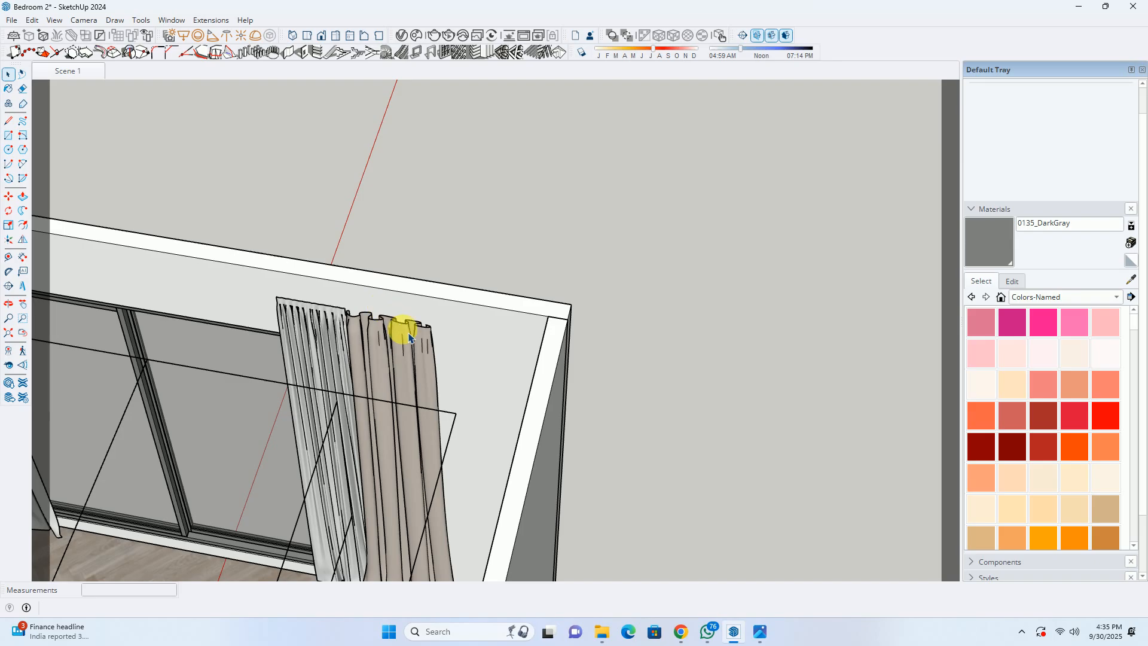
# At the window wall's opposite end, copy the vertical end edge to the inner corner and again 5 mm further in.
pyautogui.doubleClick(480, 337)
pyautogui.scroll(6, 563, 337)
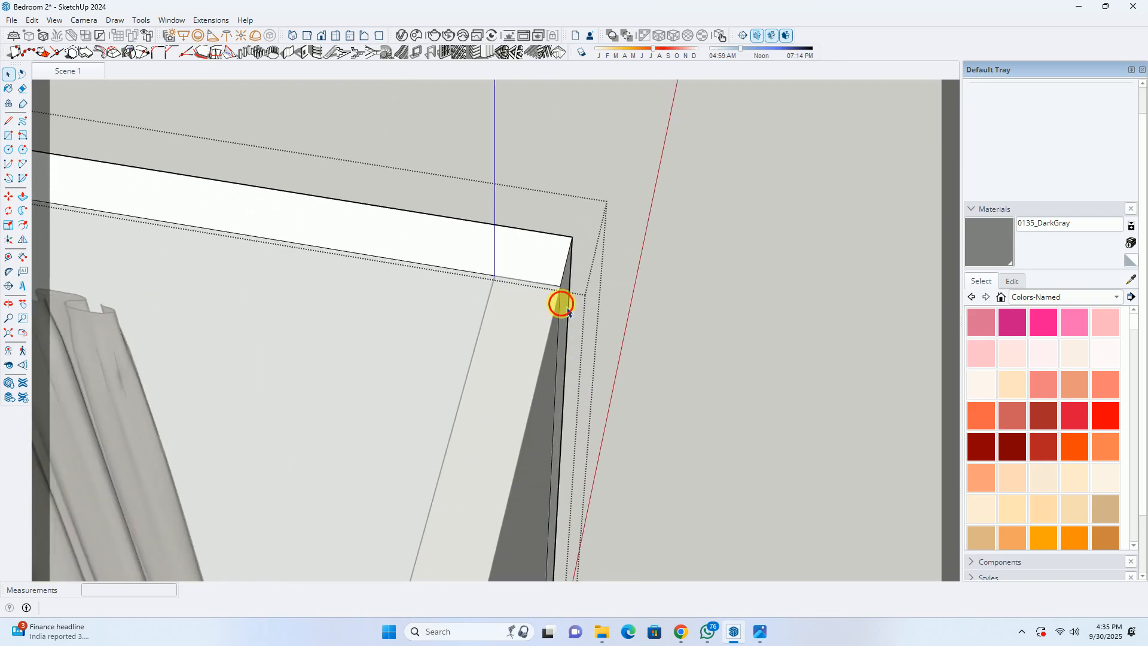
pyautogui.click(565, 311)
pyautogui.click(562, 287)
pyautogui.click(503, 288)
pyautogui.scroll(1, 504, 291)
pyautogui.click(507, 282)
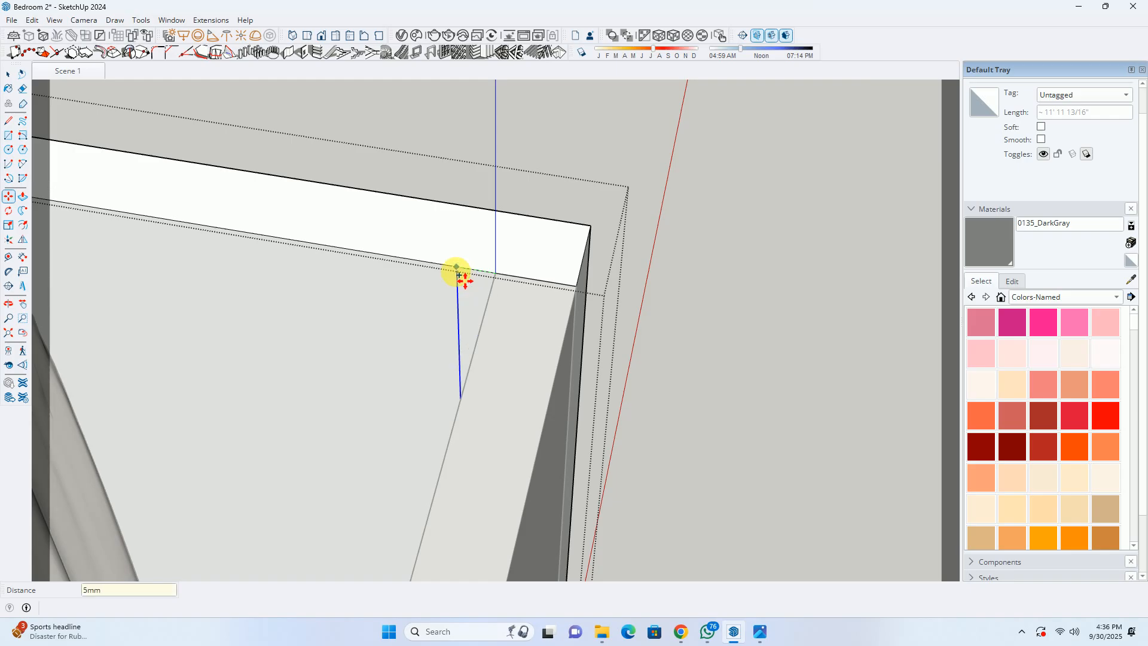
pyautogui.write('5mm')
pyautogui.press('Return')
pyautogui.press('space')
# Fill the 5 mm vertical strip at the window wall's opposite corner with 0135_DarkGray and leave the group.
pyautogui.scroll(3, 462, 278)
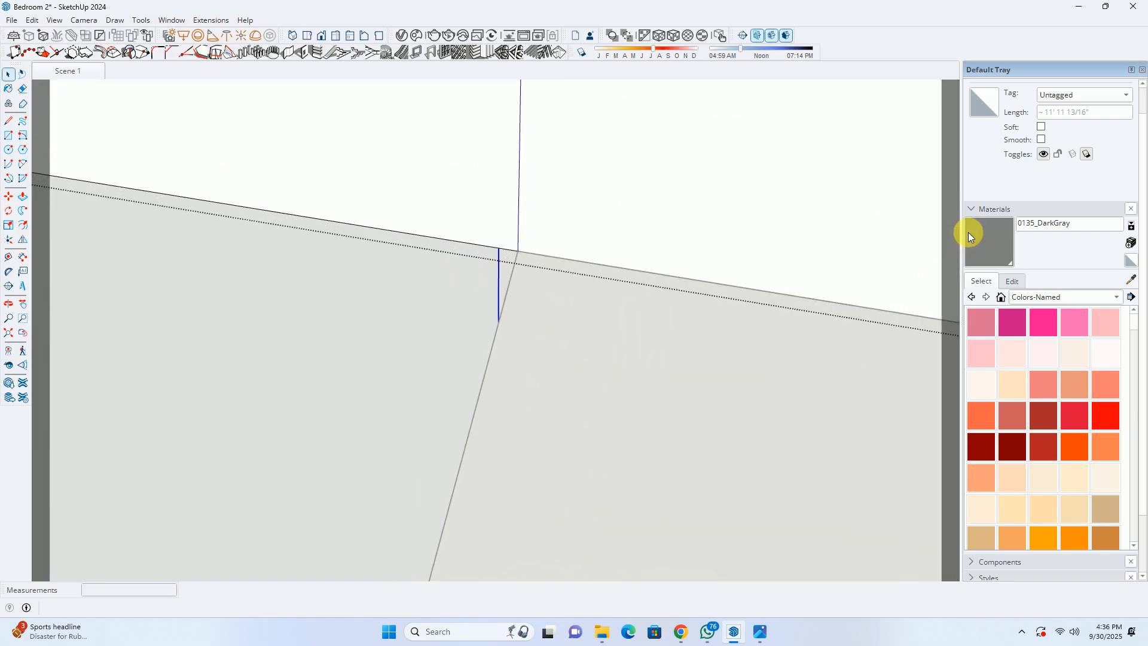
pyautogui.click(507, 269)
pyautogui.moveTo(384, 292); pyautogui.dragTo(1079, 236, button='middle')
pyautogui.scroll(-3, 605, 282)
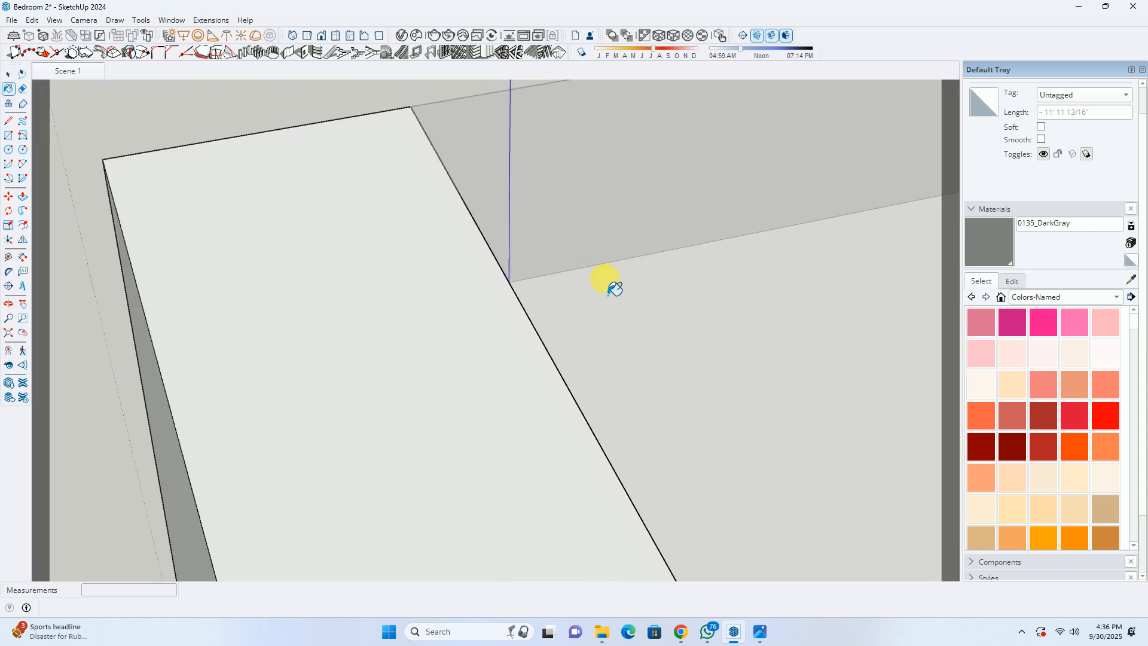
pyautogui.moveTo(605, 281); pyautogui.dragTo(425, 268, button='middle')
pyautogui.press('space')
pyautogui.scroll(-3, 464, 272)
pyautogui.click(552, 284)
# Open the group of the wall behind the wardrobe for editing.
pyautogui.keyDown('shift'); pyautogui.moveTo(552, 285); pyautogui.dragTo(269, 183, button='middle'); pyautogui.keyUp('shift')
pyautogui.scroll(-3, 397, 220)
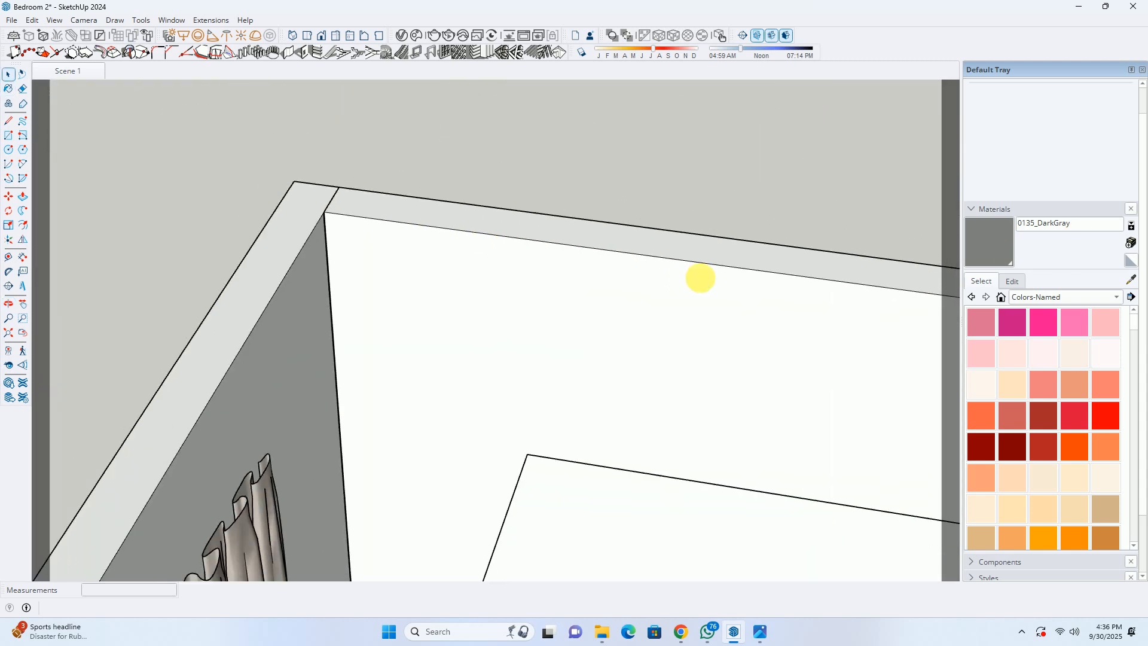
pyautogui.keyDown('shift'); pyautogui.moveTo(699, 277); pyautogui.dragTo(8, 165, button='middle'); pyautogui.keyUp('shift')
pyautogui.scroll(-1, 168, 235)
pyautogui.moveTo(168, 235); pyautogui.dragTo(589, 275, button='middle')
pyautogui.scroll(-3, 464, 290)
pyautogui.moveTo(464, 289); pyautogui.dragTo(149, 246, button='middle')
pyautogui.scroll(-1, 313, 313)
pyautogui.doubleClick(259, 273)
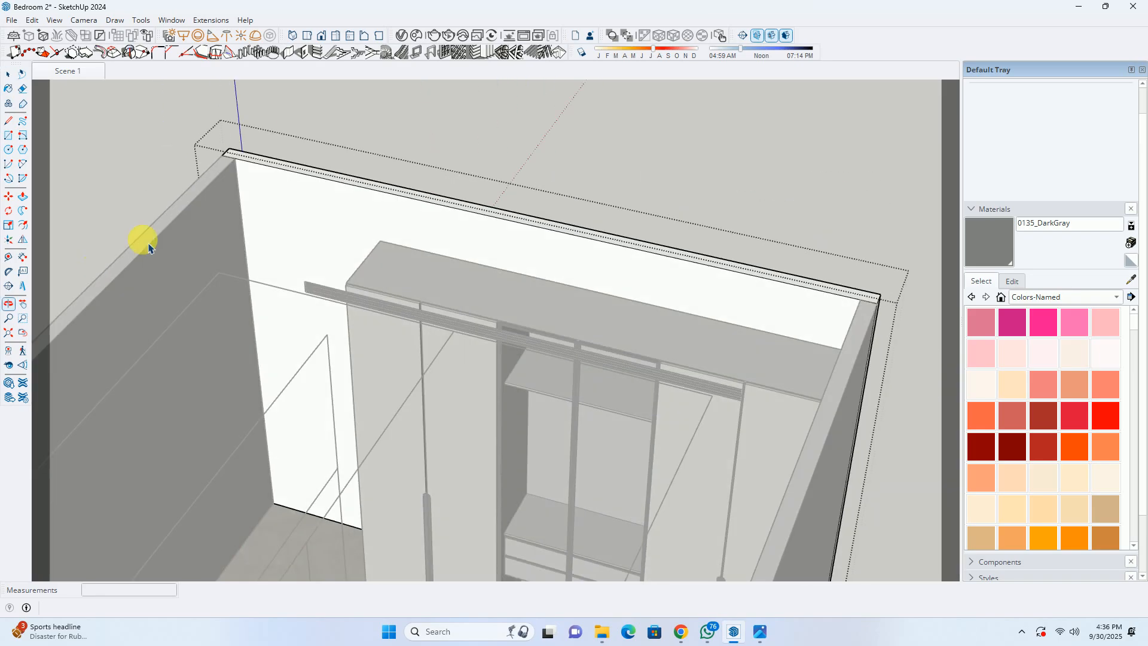
# Copy the wardrobe wall's vertical end edge 4 1/2" to the inner corner and again 5 mm beyond.
pyautogui.scroll(3, 230, 170)
pyautogui.scroll(2, 235, 174)
pyautogui.click(213, 146)
pyautogui.moveTo(212, 147); pyautogui.dragTo(130, 404, button='middle')
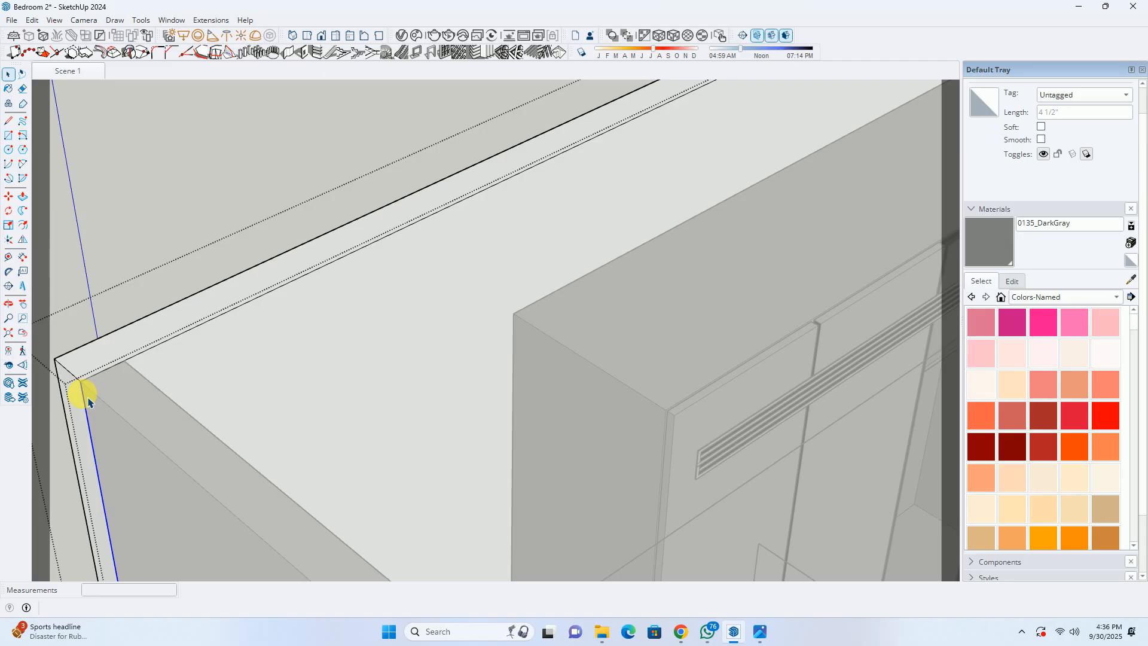
pyautogui.moveTo(81, 383); pyautogui.dragTo(139, 358)
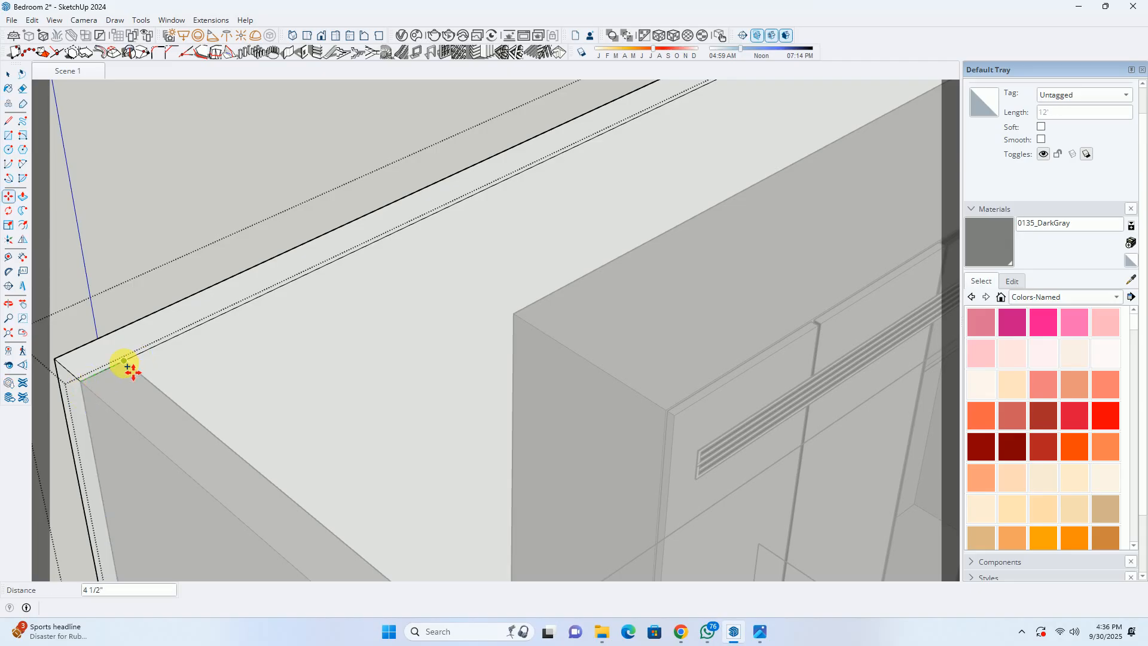
pyautogui.write('5')
pyautogui.moveTo(171, 358); pyautogui.dragTo(18, 341, button='middle')
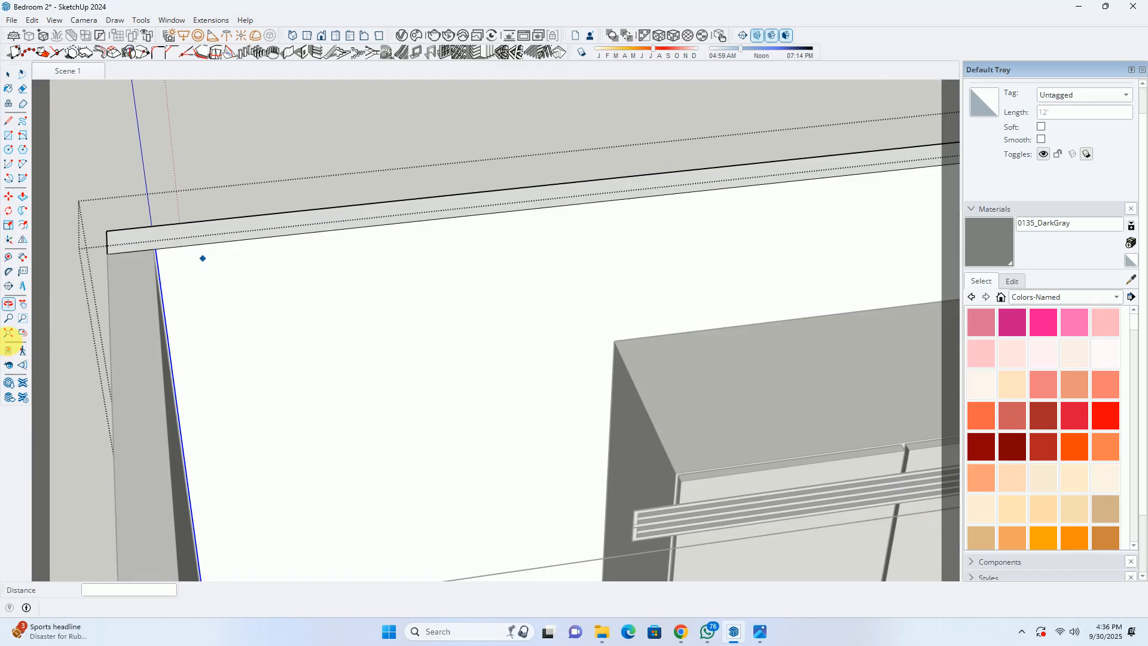
pyautogui.press('space')
# Paint the wardrobe wall's narrow vertical corner strip with 0135_DarkGray and close the group.
pyautogui.scroll(3, 152, 267)
pyautogui.click(990, 266)
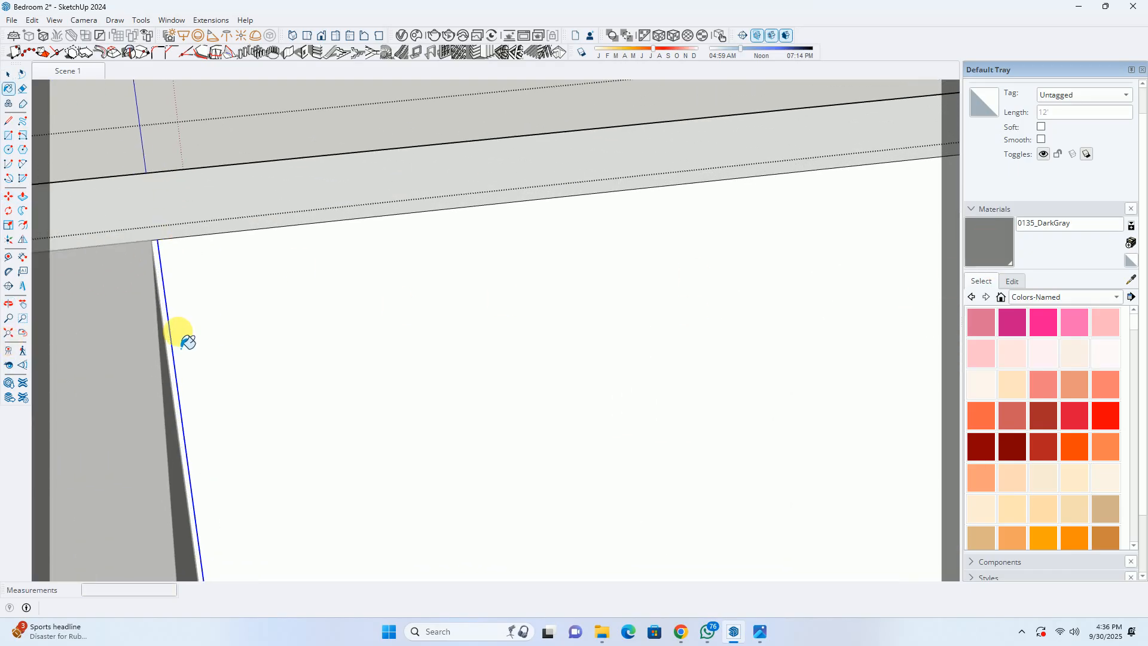
pyautogui.scroll(-2, 158, 274)
pyautogui.scroll(-2, 164, 278)
pyautogui.scroll(-6, 172, 287)
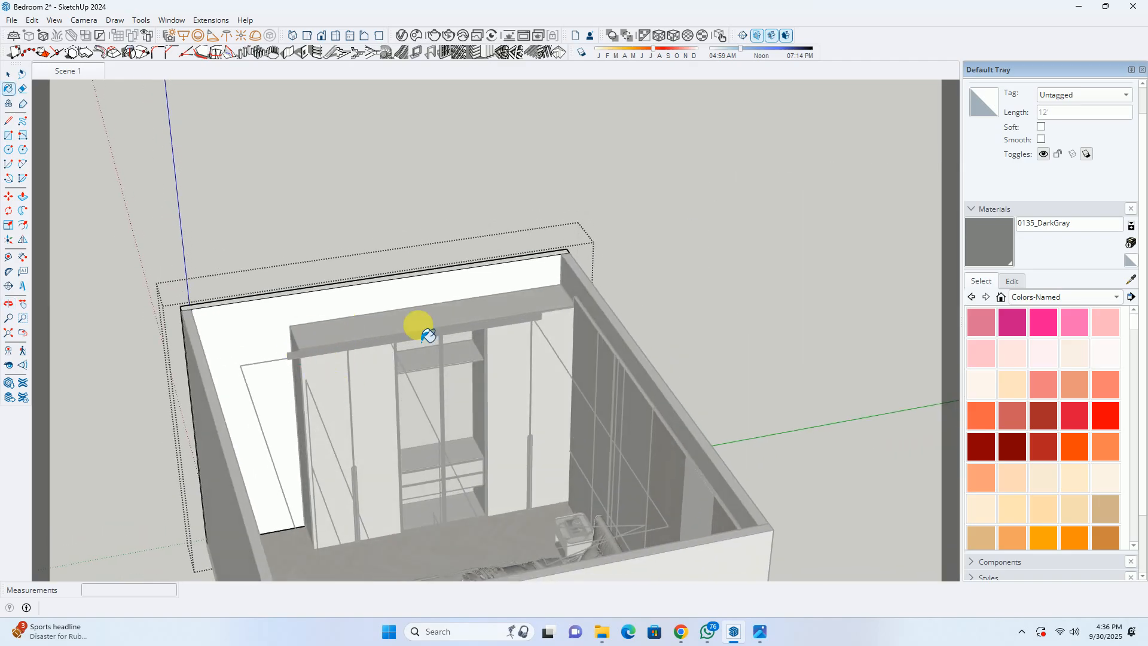
pyautogui.press('space')
# Open the bed-wall panel beside the wardrobe and Push/Pull its end face 3/4" toward the wardrobe.
pyautogui.scroll(5, 584, 359)
pyautogui.moveTo(482, 347); pyautogui.dragTo(777, 395, button='middle')
pyautogui.moveTo(428, 377); pyautogui.dragTo(568, 413, button='middle')
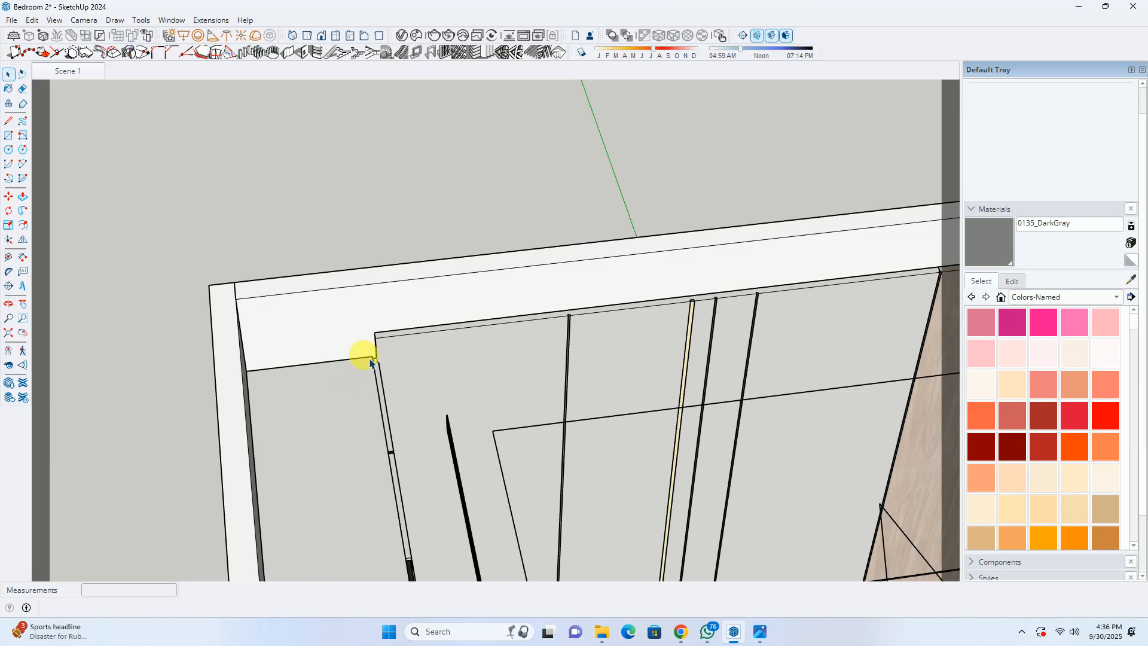
pyautogui.doubleClick(402, 375)
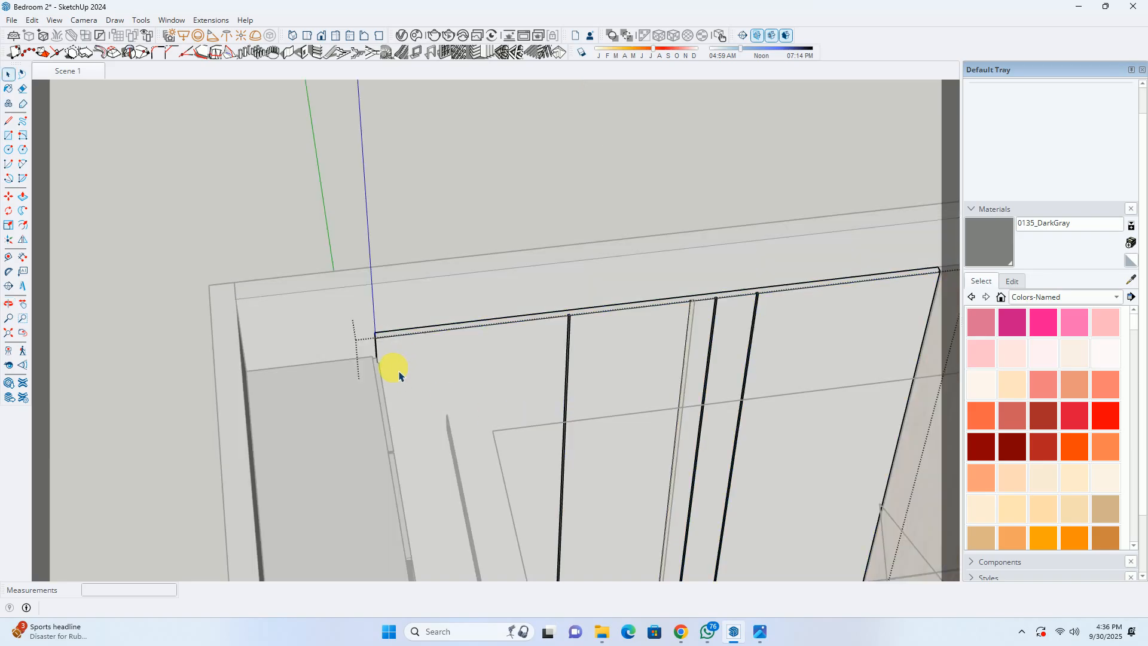
pyautogui.press('p')
pyautogui.moveTo(393, 374)
pyautogui.mouseDown(button='middle')
pyautogui.moveTo(428, 351)
pyautogui.moveTo(479, 379)
pyautogui.moveTo(387, 385)
pyautogui.mouseUp(button='middle')
pyautogui.moveTo(370, 393); pyautogui.dragTo(390, 421)
pyautogui.moveTo(397, 427); pyautogui.dragTo(464, 400, button='middle')
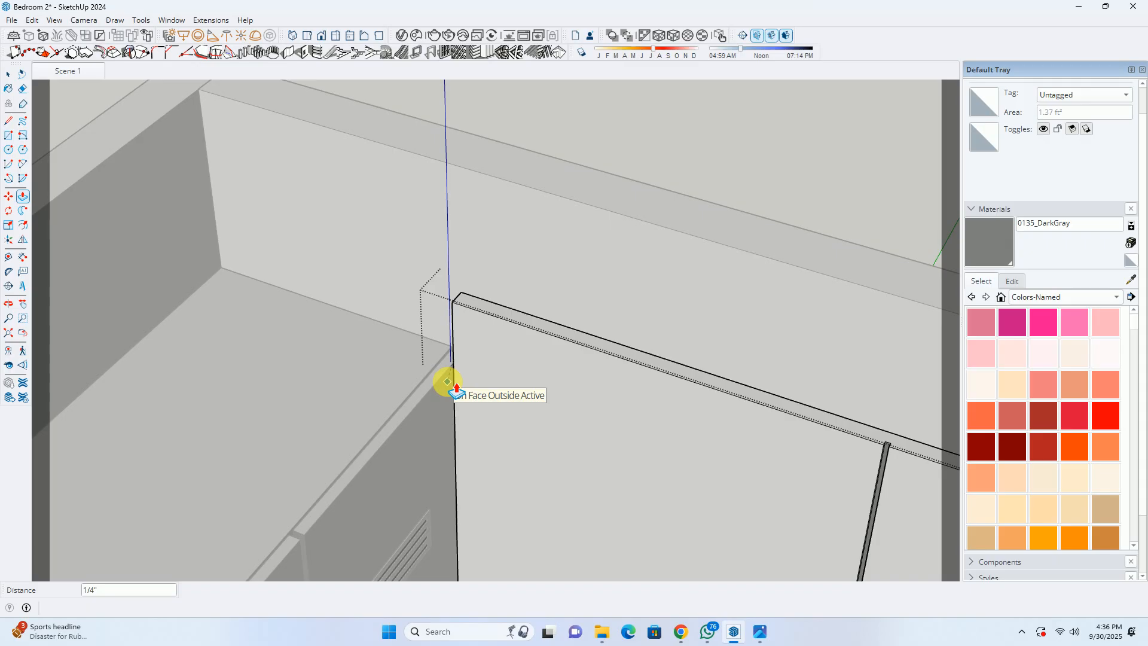
pyautogui.click(447, 380)
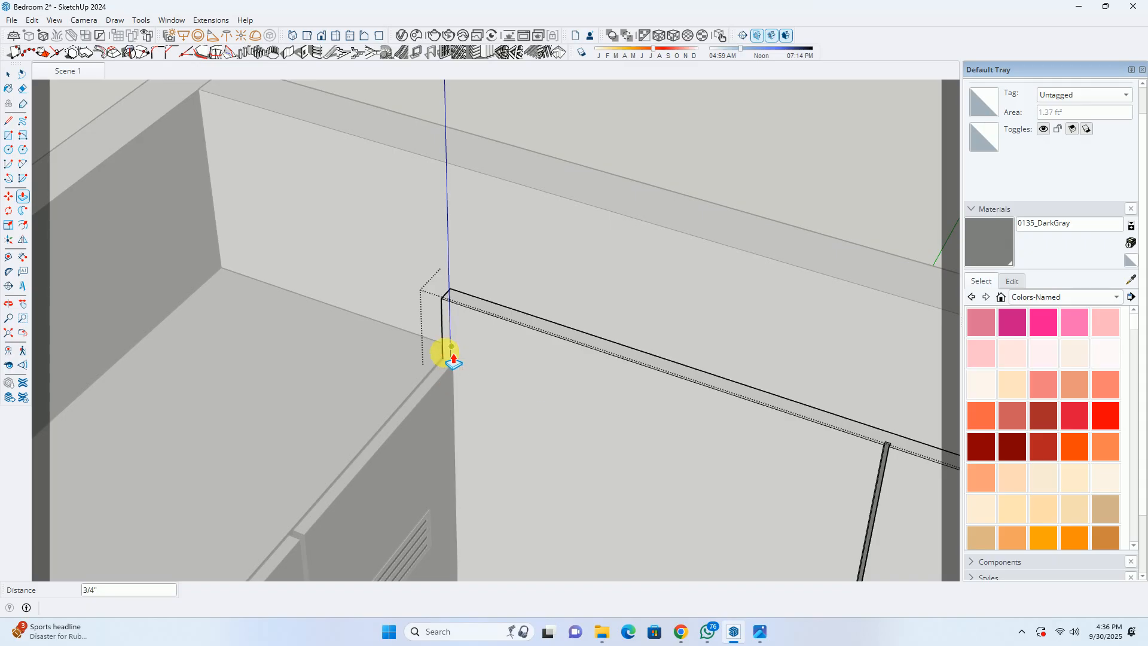
pyautogui.click(443, 360)
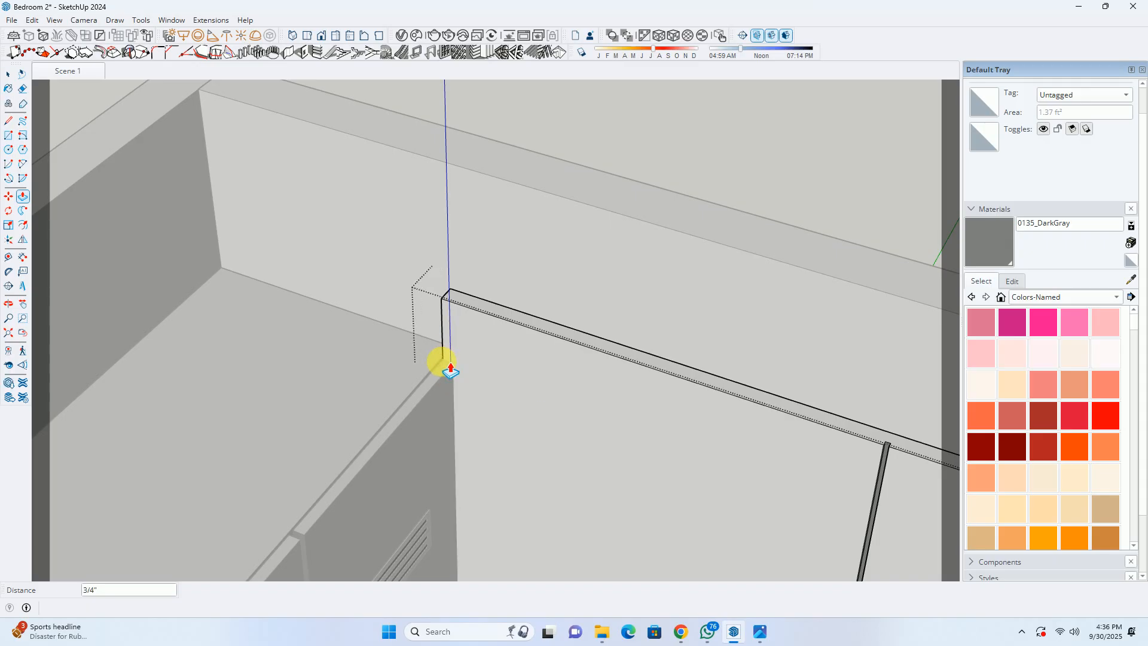
# Leave the panel, open the wardrobe for editing and make its Shutter Door nearest the bed wall unique.
pyautogui.press('space')
pyautogui.press('Escape')
pyautogui.doubleClick(436, 418)
pyautogui.click(436, 417)
pyautogui.rightClick(436, 419)
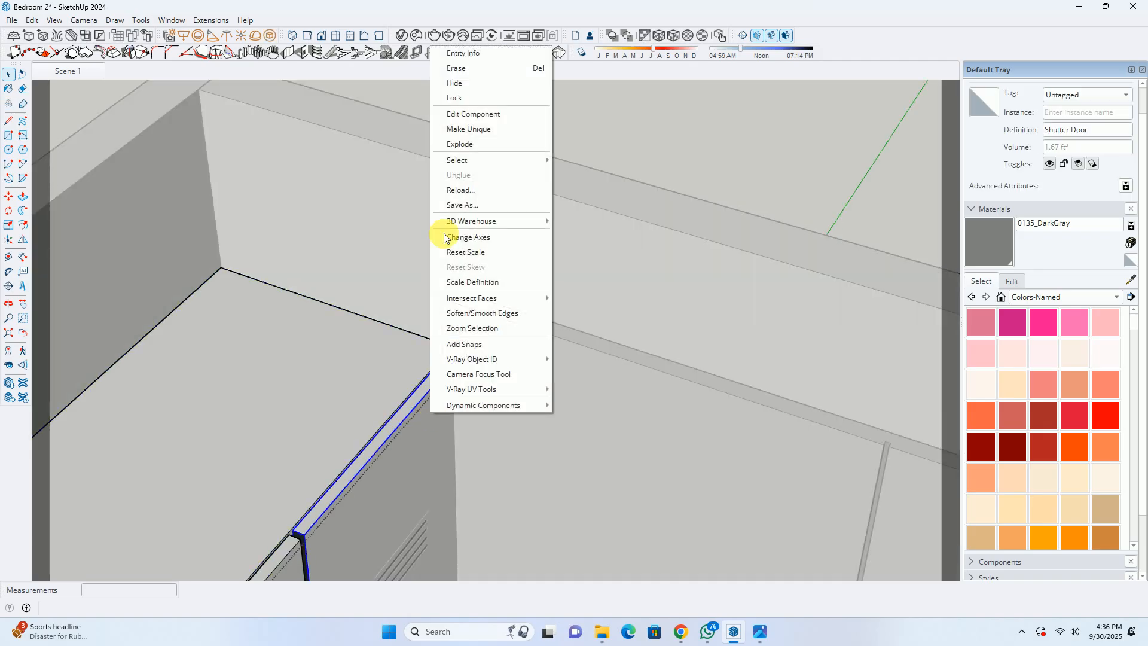
pyautogui.click(471, 131)
# Open the unique Shutter Door for editing and hide the rest of the model.
pyautogui.moveTo(482, 235); pyautogui.dragTo(352, 403, button='middle')
pyautogui.doubleClick(471, 372)
pyautogui.moveTo(471, 374); pyautogui.dragTo(374, 352, button='middle')
pyautogui.press('p')
pyautogui.scroll(2, 518, 327)
pyautogui.moveTo(479, 351); pyautogui.dragTo(703, 290, button='middle')
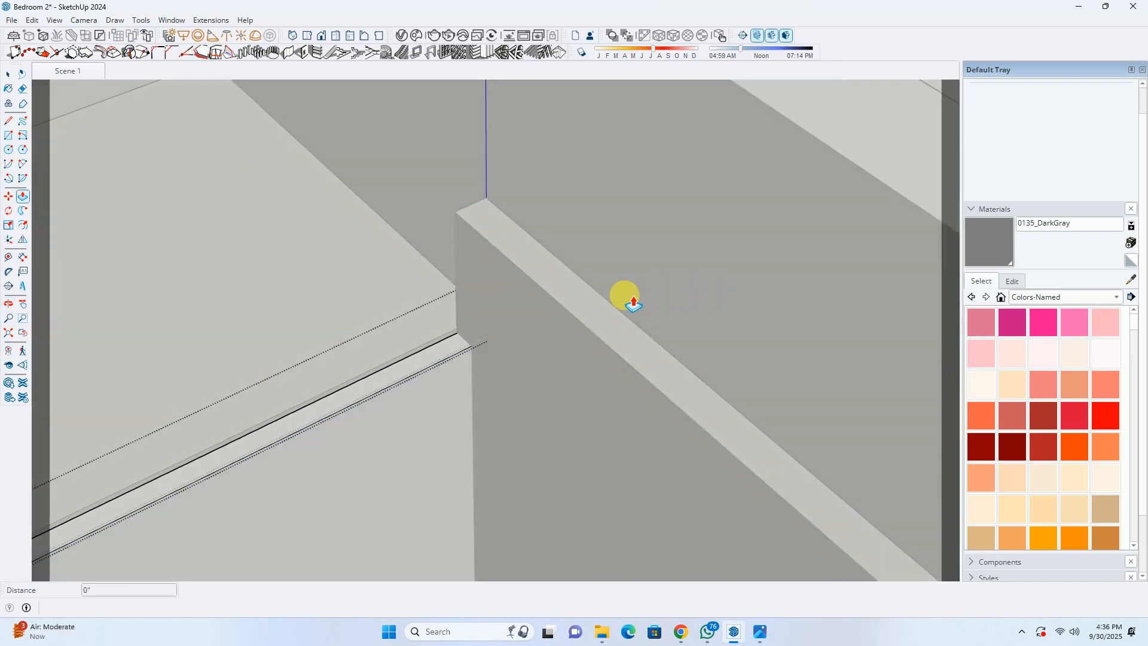
pyautogui.click(55, 20)
pyautogui.click(92, 236)
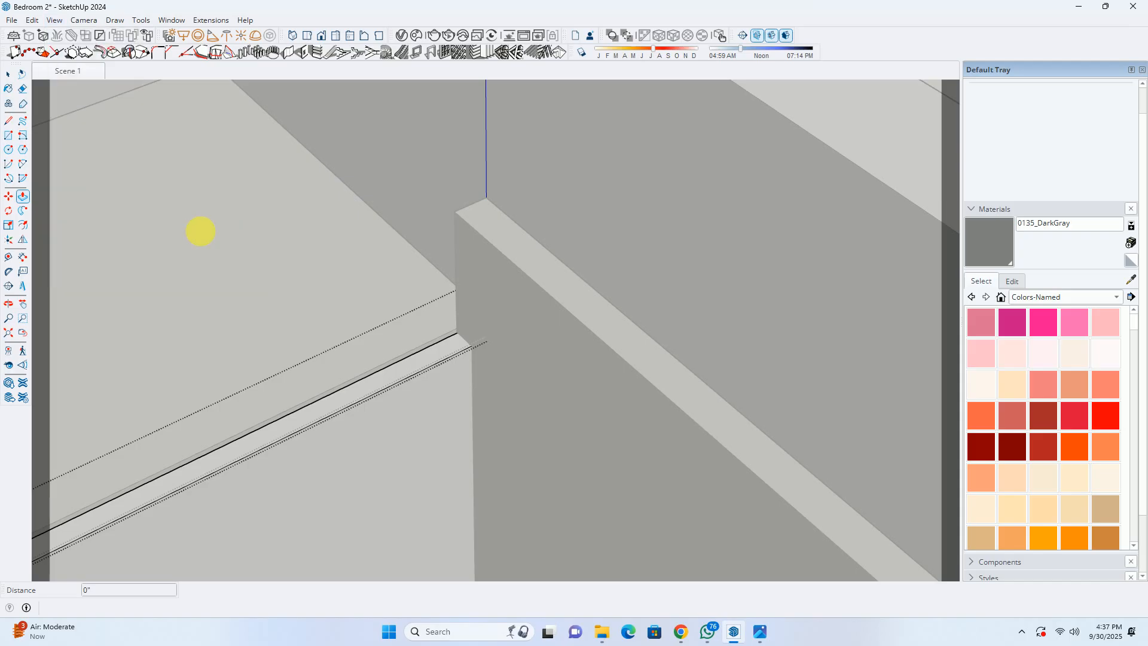
pyautogui.click(201, 233)
# Push/Pull the Shutter Door's vertical side face at the bed-wall panel, using the surrounding model as reference.
pyautogui.scroll(-4, 472, 290)
pyautogui.click(456, 341)
pyautogui.moveTo(380, 316); pyautogui.dragTo(820, 378, button='middle')
pyautogui.scroll(-2, 498, 353)
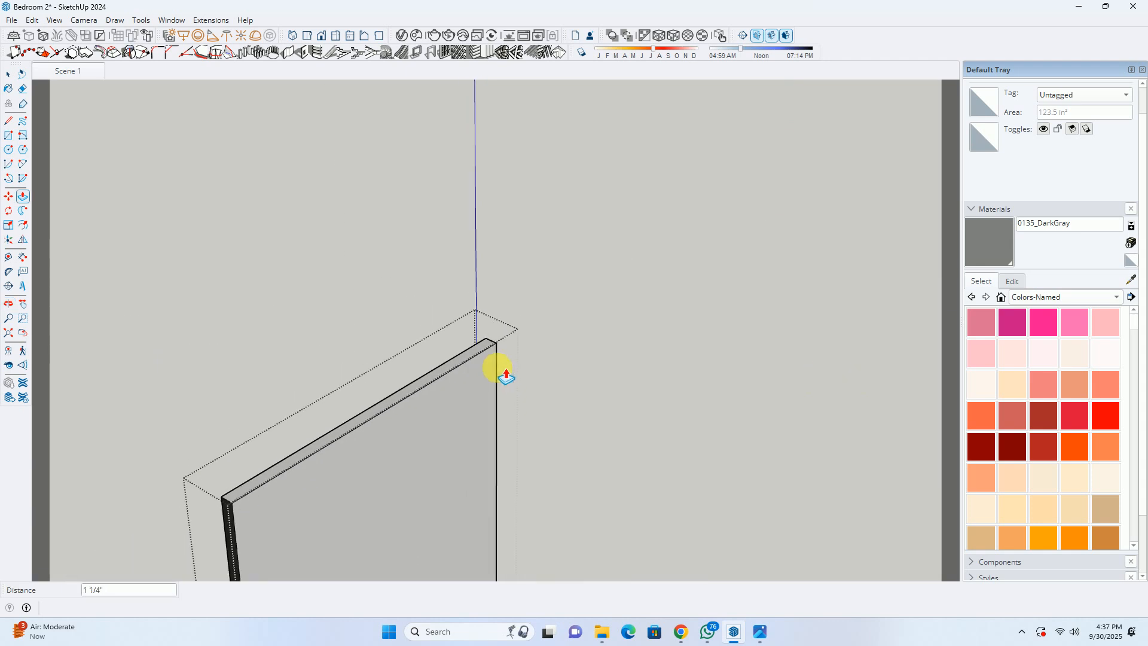
pyautogui.scroll(-3, 496, 368)
pyautogui.scroll(2, 500, 417)
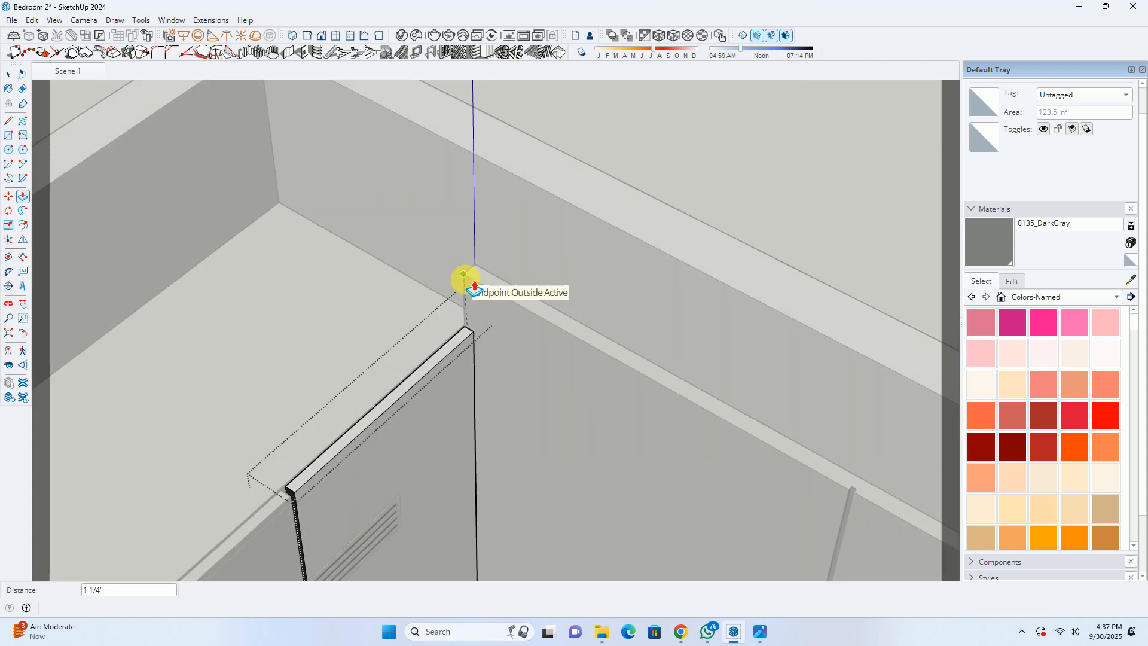
pyautogui.write('1')
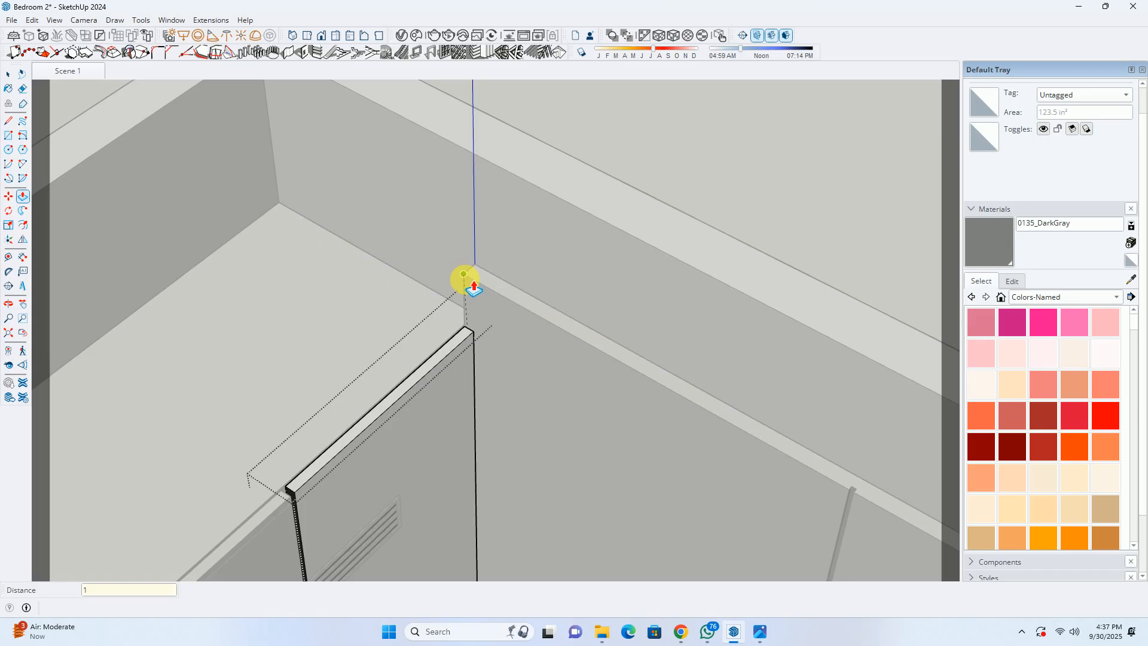
pyautogui.click(464, 280)
# Isolate the Shutter Door again, readjust its vertical side face to meet the bed-wall panel, and close the component.
pyautogui.write('y')
pyautogui.moveTo(506, 359); pyautogui.dragTo(311, 314, button='middle')
pyautogui.press('y')
pyautogui.scroll(1, 513, 347)
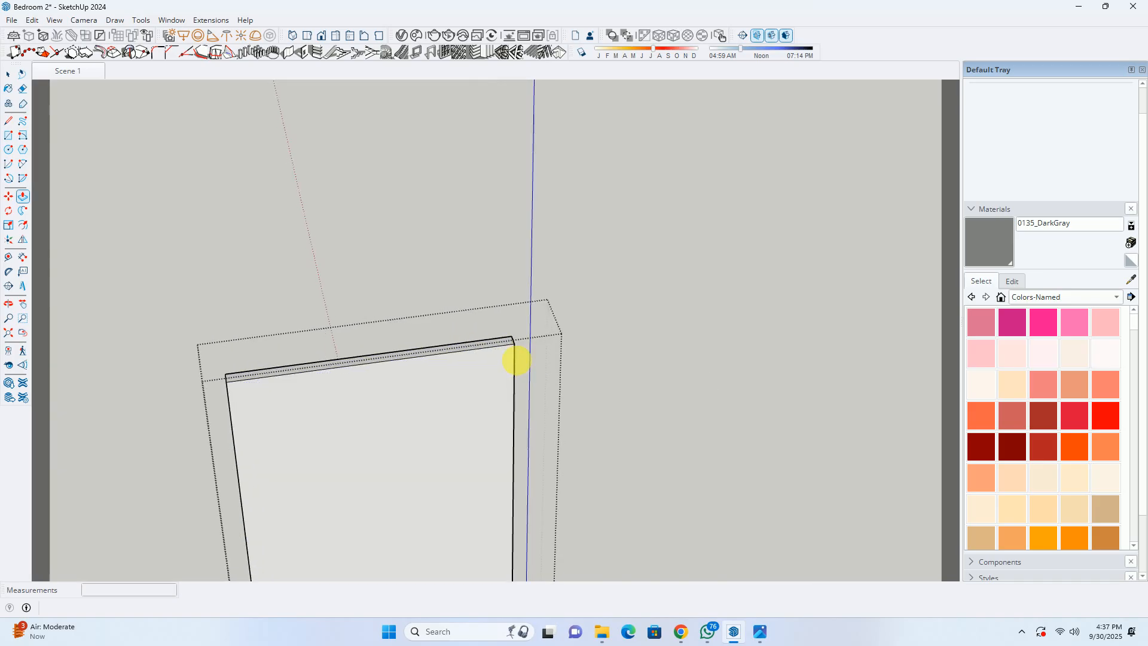
pyautogui.moveTo(526, 361); pyautogui.dragTo(348, 331, button='middle')
pyautogui.click(311, 295)
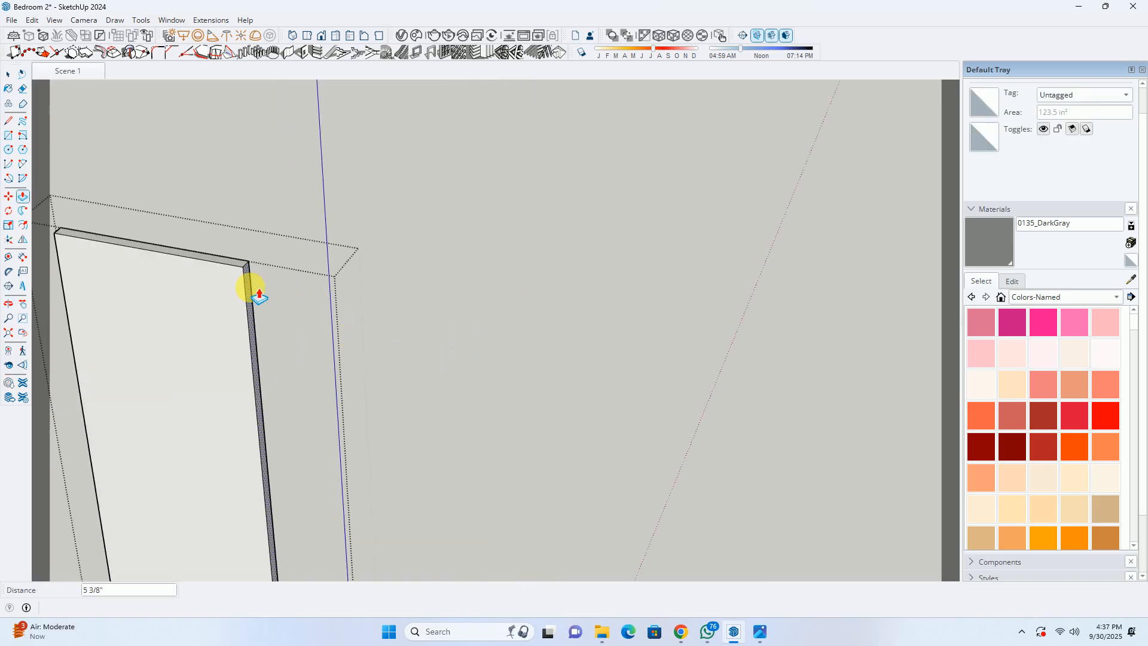
pyautogui.press('Return')
pyautogui.moveTo(258, 296); pyautogui.dragTo(636, 261, button='middle')
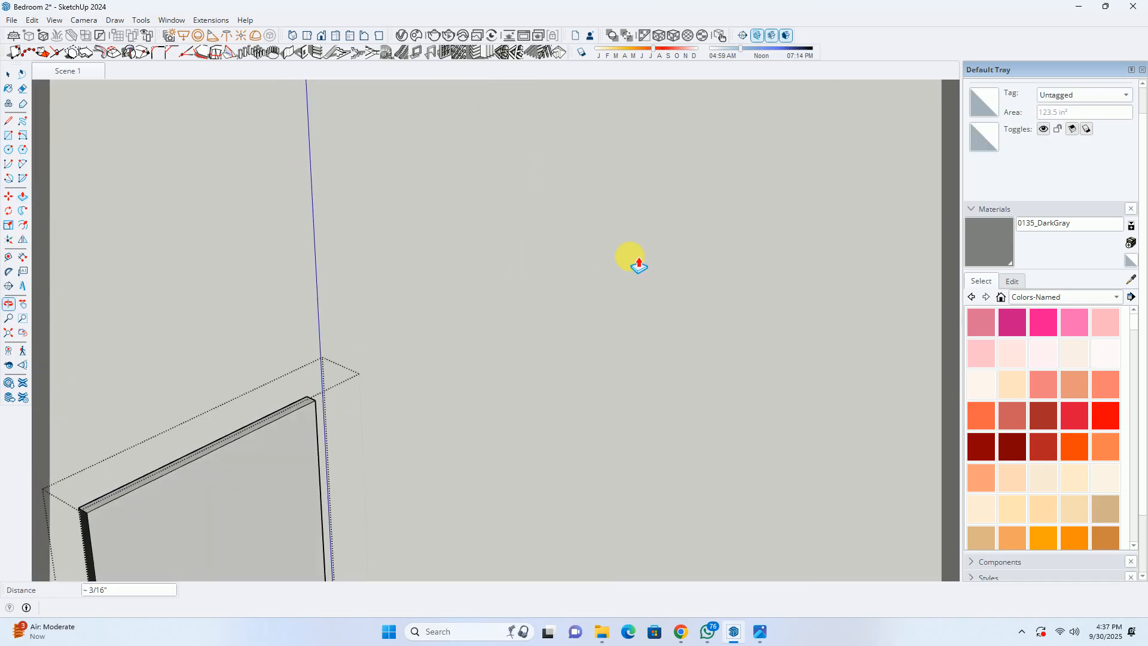
pyautogui.press('space')
pyautogui.click(513, 303)
pyautogui.click(446, 352)
# Examine the joint between the wardrobe door and bed-wall panel, and the wardrobe's dark base at the floor.
pyautogui.scroll(-3, 446, 353)
pyautogui.moveTo(446, 356); pyautogui.dragTo(538, 344, button='middle')
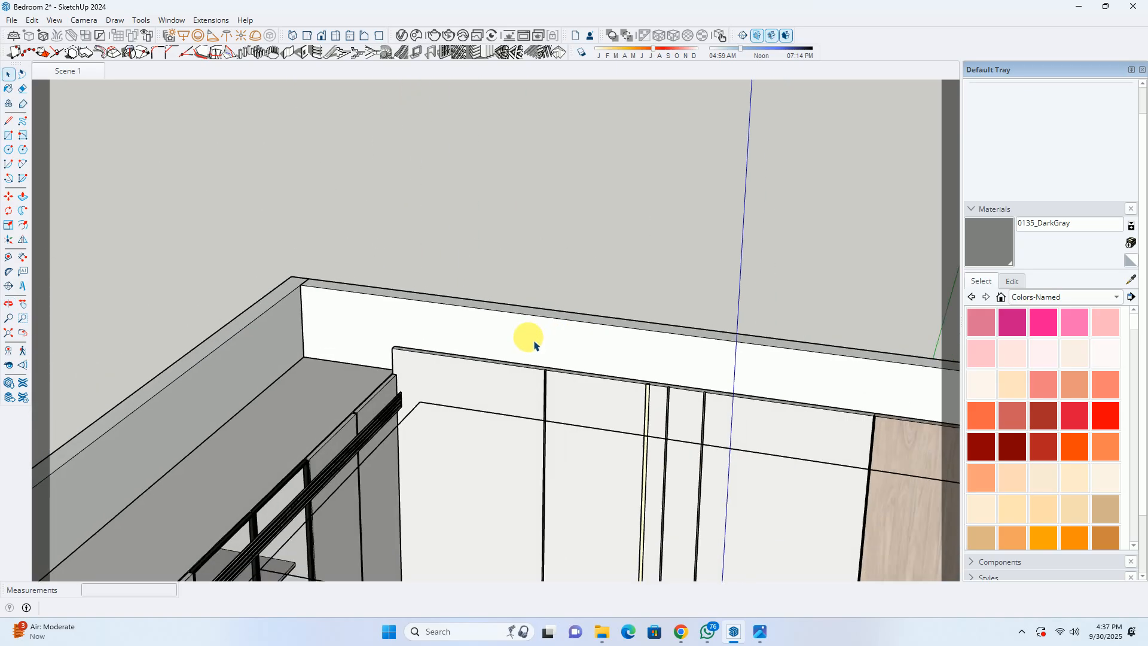
pyautogui.scroll(1, 417, 422)
pyautogui.keyDown('shift'); pyautogui.moveTo(417, 422); pyautogui.dragTo(389, 332, button='middle'); pyautogui.keyUp('shift')
pyautogui.scroll(3, 477, 278)
pyautogui.moveTo(520, 189); pyautogui.dragTo(353, 233, button='middle')
pyautogui.scroll(2, 612, 198)
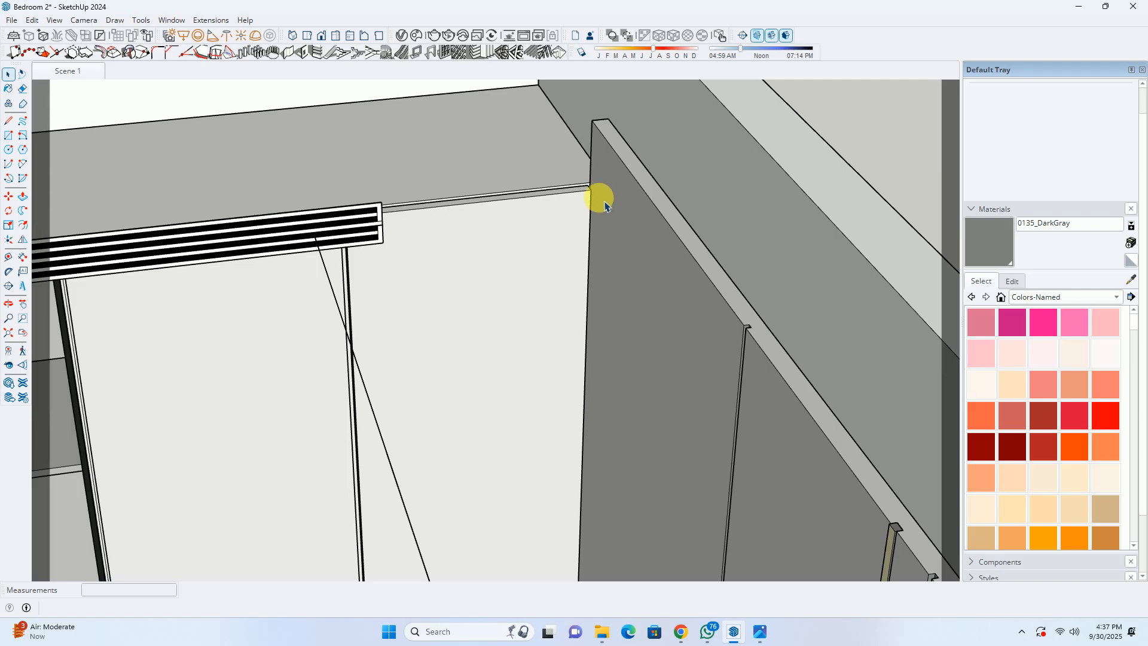
pyautogui.scroll(-10, 572, 229)
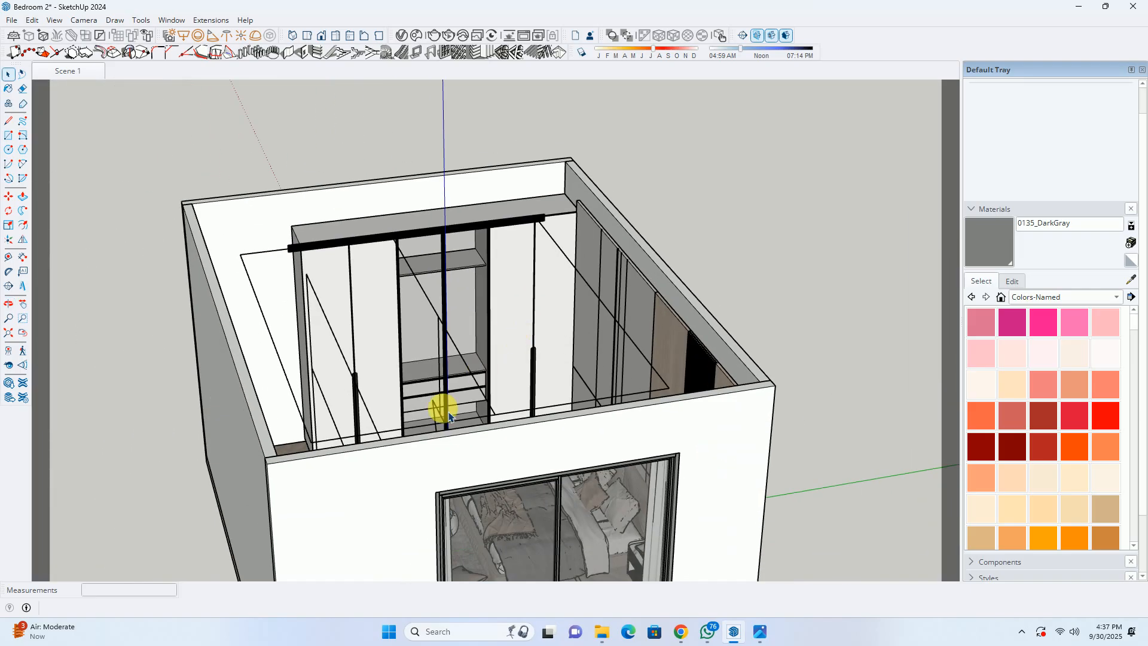
pyautogui.moveTo(449, 413); pyautogui.dragTo(340, 538, button='middle')
pyautogui.scroll(8, 320, 395)
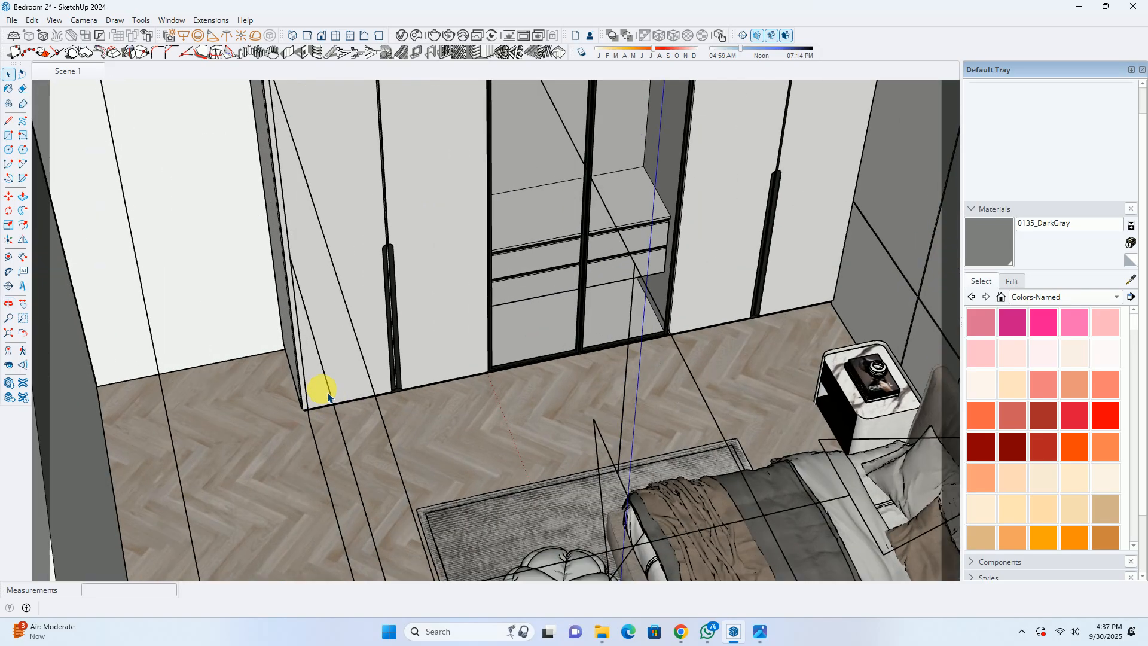
pyautogui.moveTo(366, 422); pyautogui.dragTo(433, 411, button='middle')
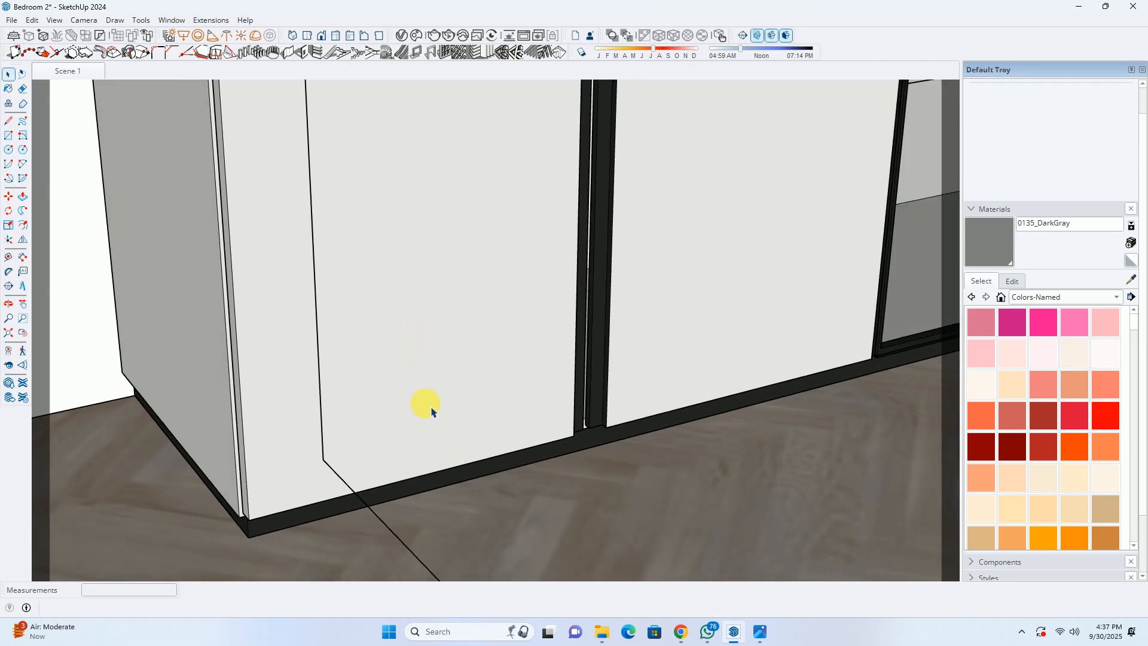
pyautogui.scroll(3, 540, 404)
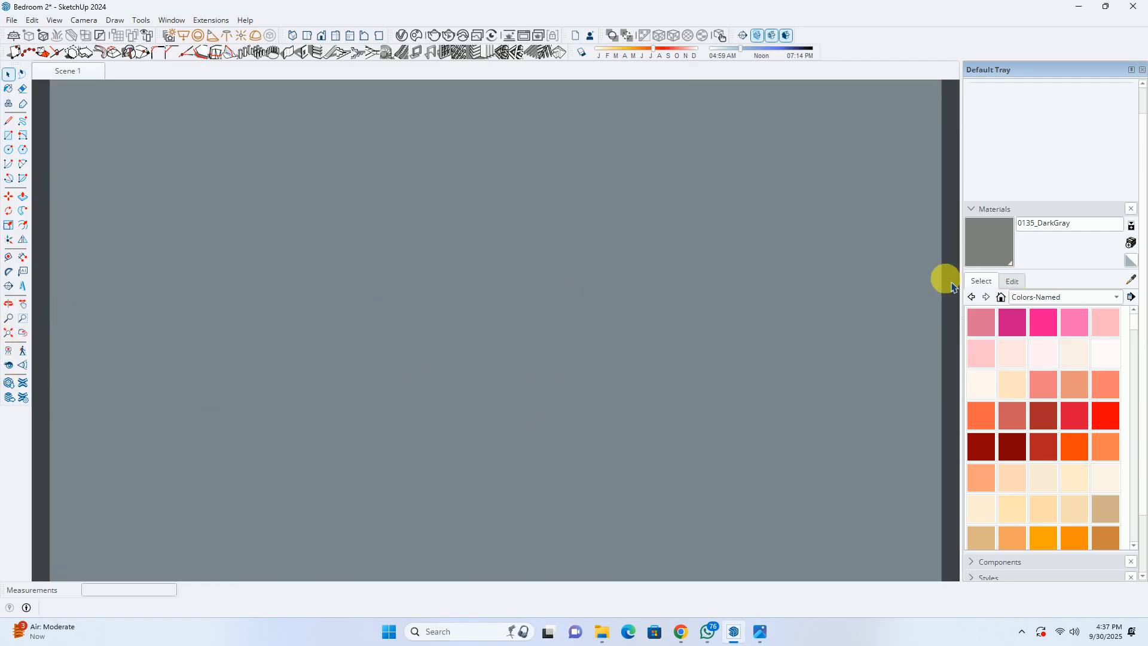
# Return to Scene 1 and check the bed wall's panel grooves against the reference image download (6).jpg.
pyautogui.click(68, 73)
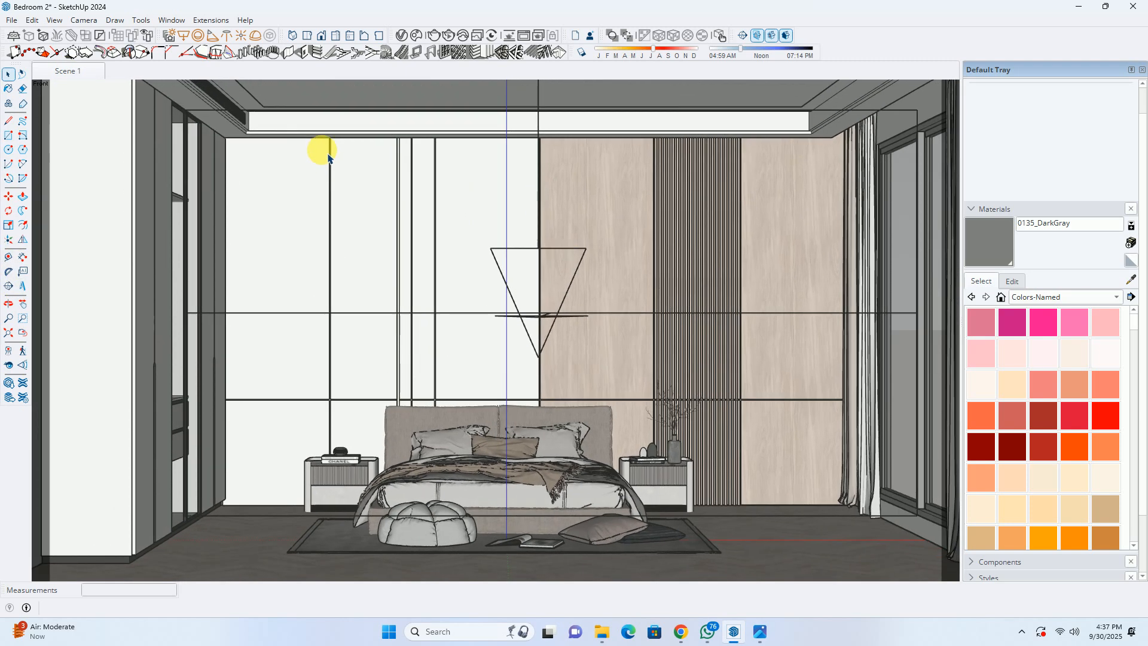
pyautogui.click(760, 632)
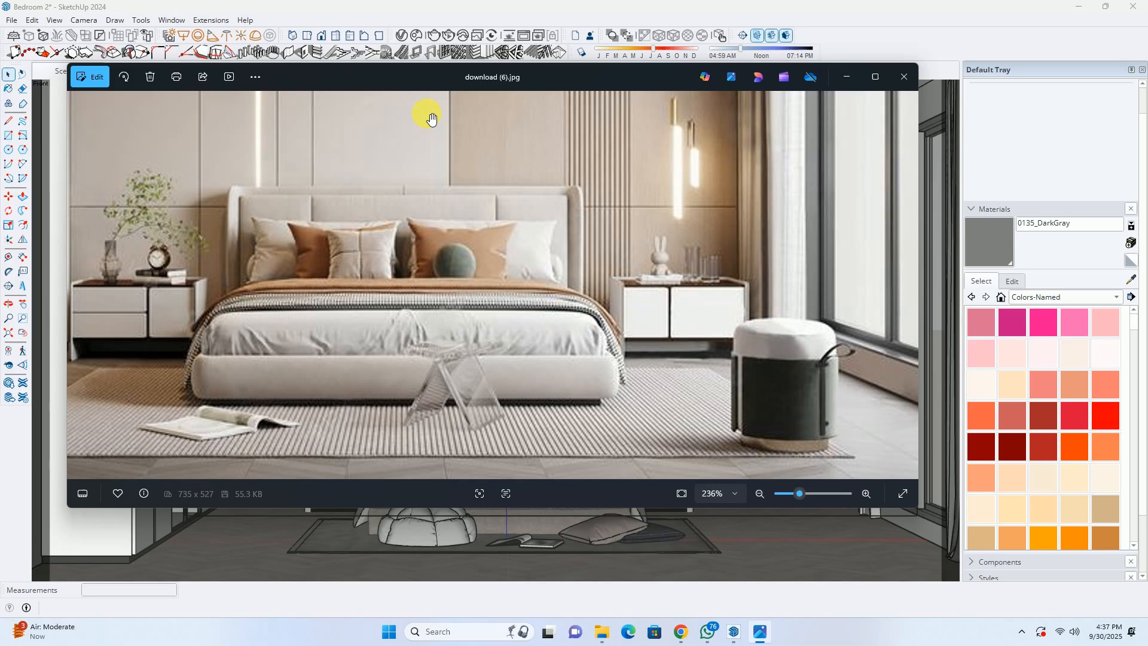
pyautogui.scroll(5, 451, 148)
pyautogui.scroll(-5, 704, 157)
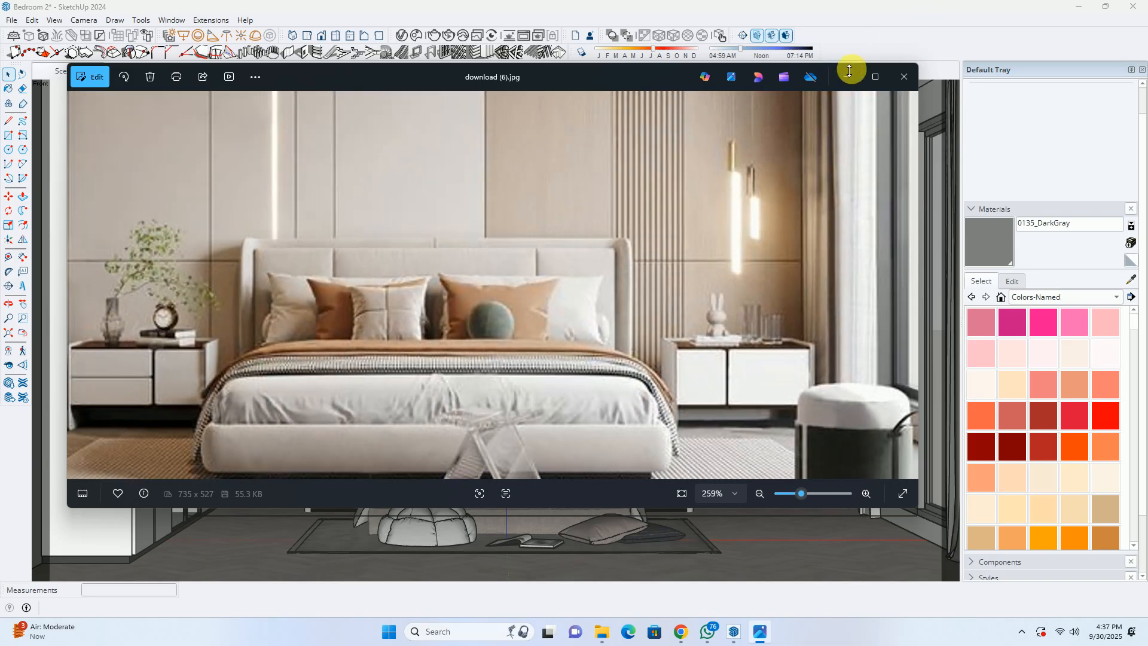
pyautogui.click(847, 77)
# Darken the 0135_DarkGray material of the bed-wall groove strips by setting its HSB brightness to 32.
pyautogui.scroll(8, 544, 192)
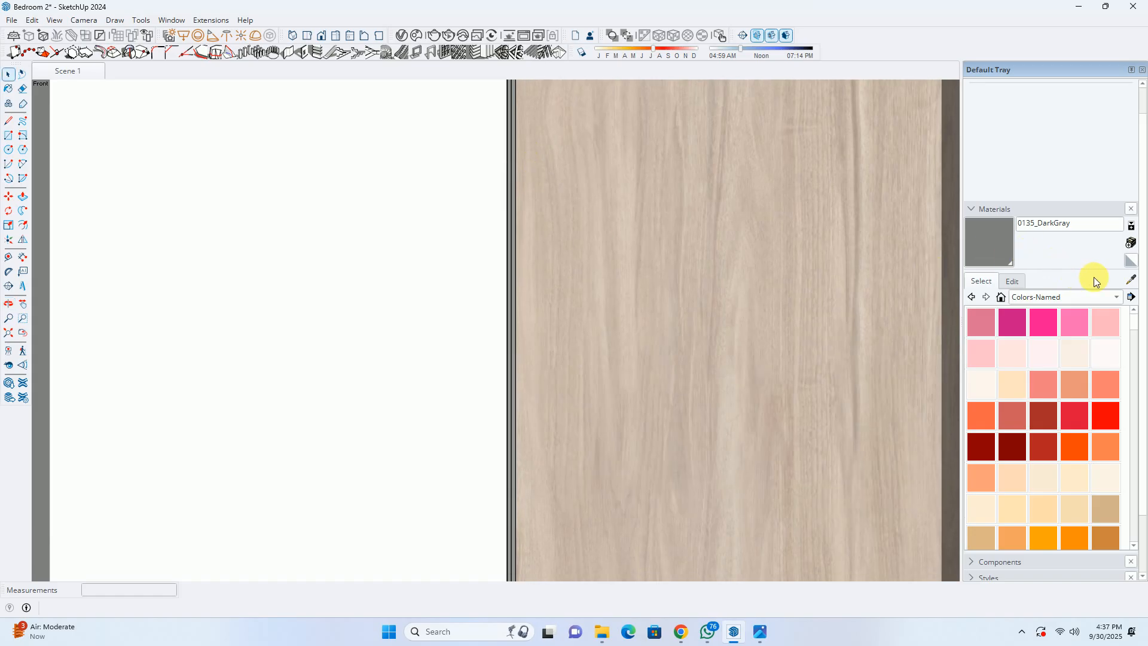
pyautogui.click(1130, 278)
pyautogui.scroll(3, 510, 239)
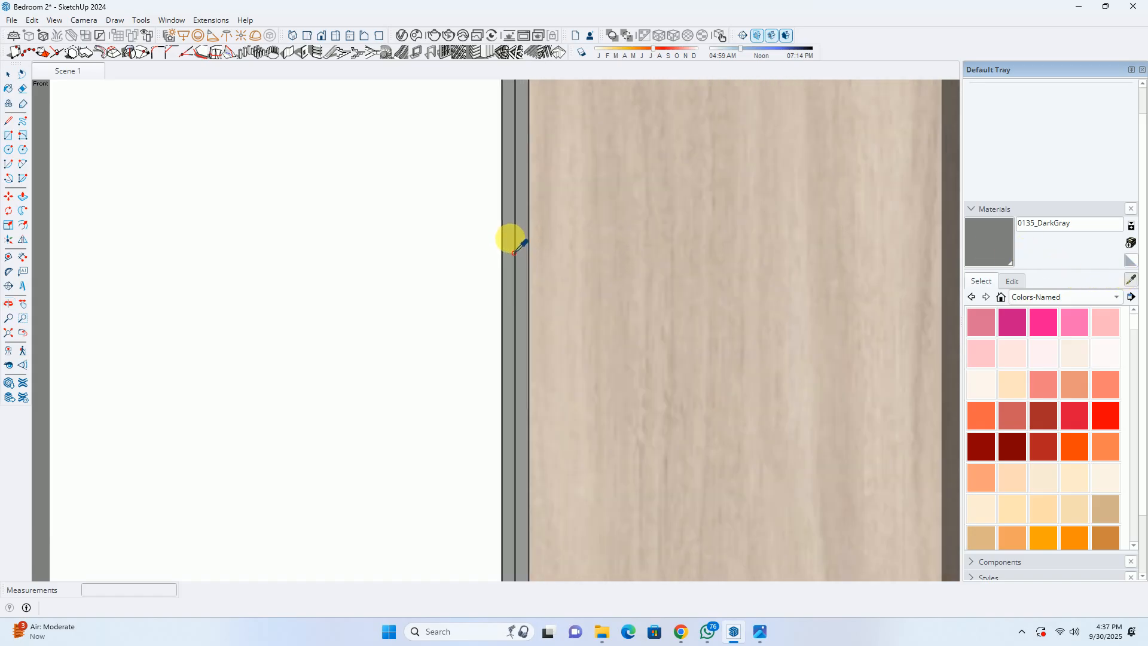
pyautogui.click(1011, 280)
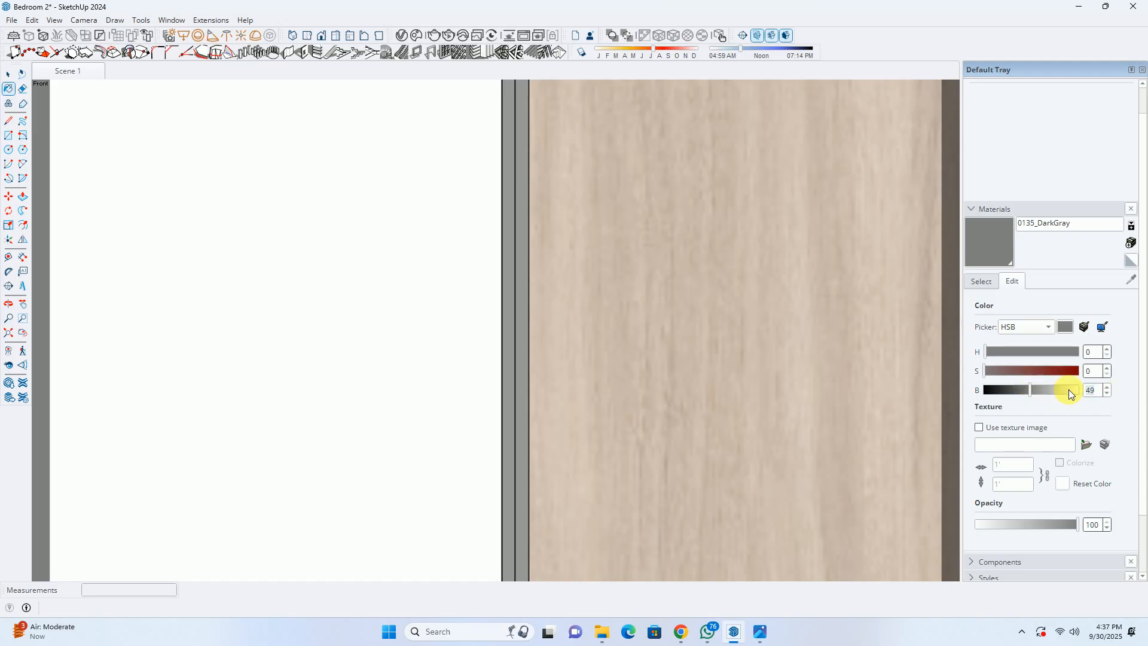
pyautogui.write('40')
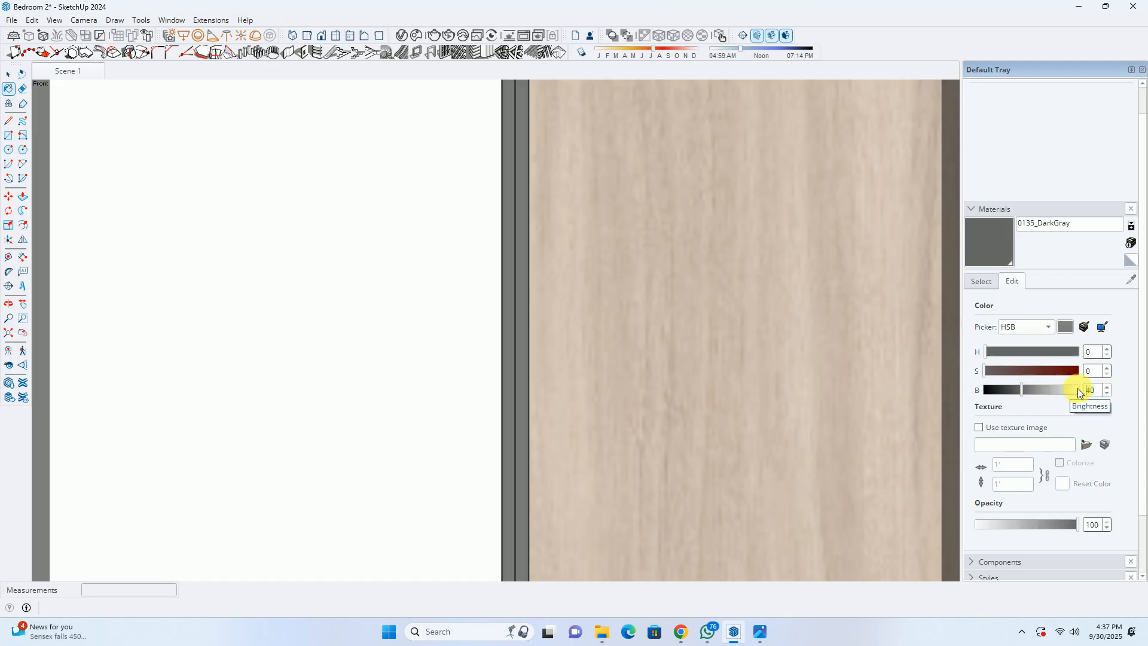
pyautogui.write('32')
pyautogui.scroll(-2, 607, 247)
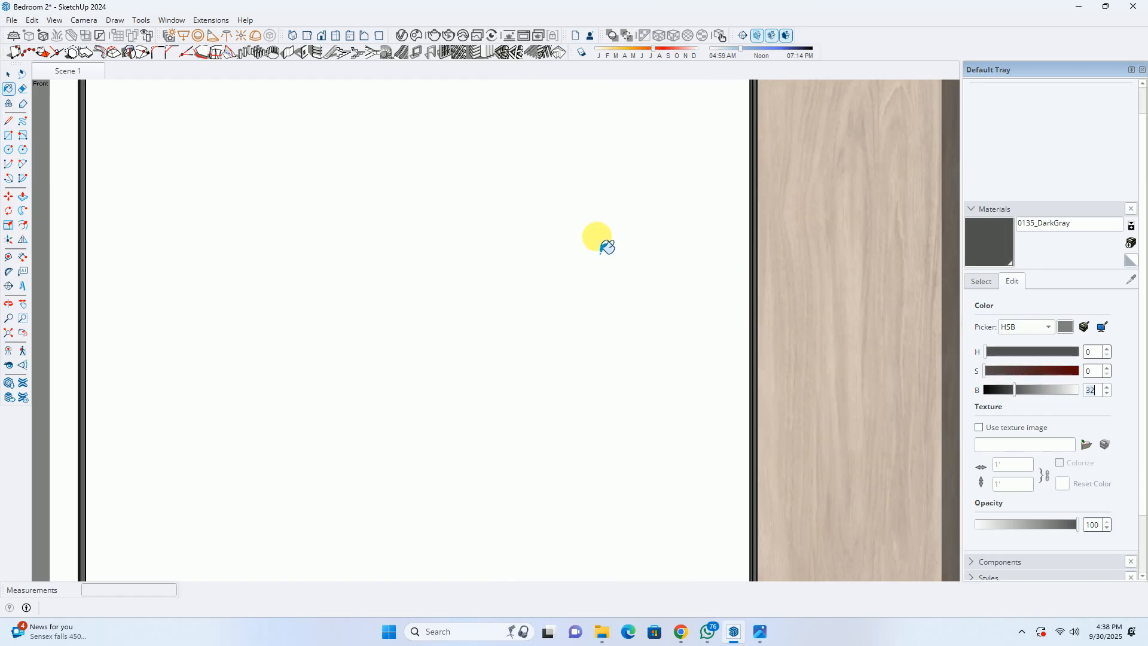
pyautogui.scroll(1, 607, 247)
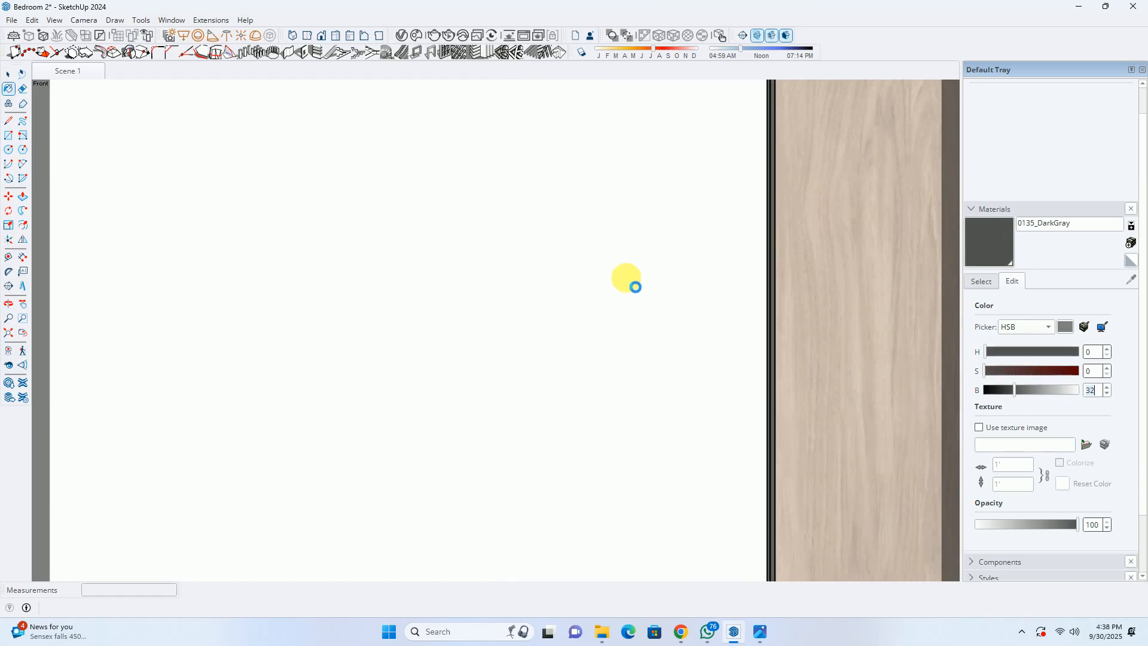
# Render Scene 1 with V-Ray and compare the wardrobe base and wall grooves with the reference image download (6).jpg.
pyautogui.click(84, 71)
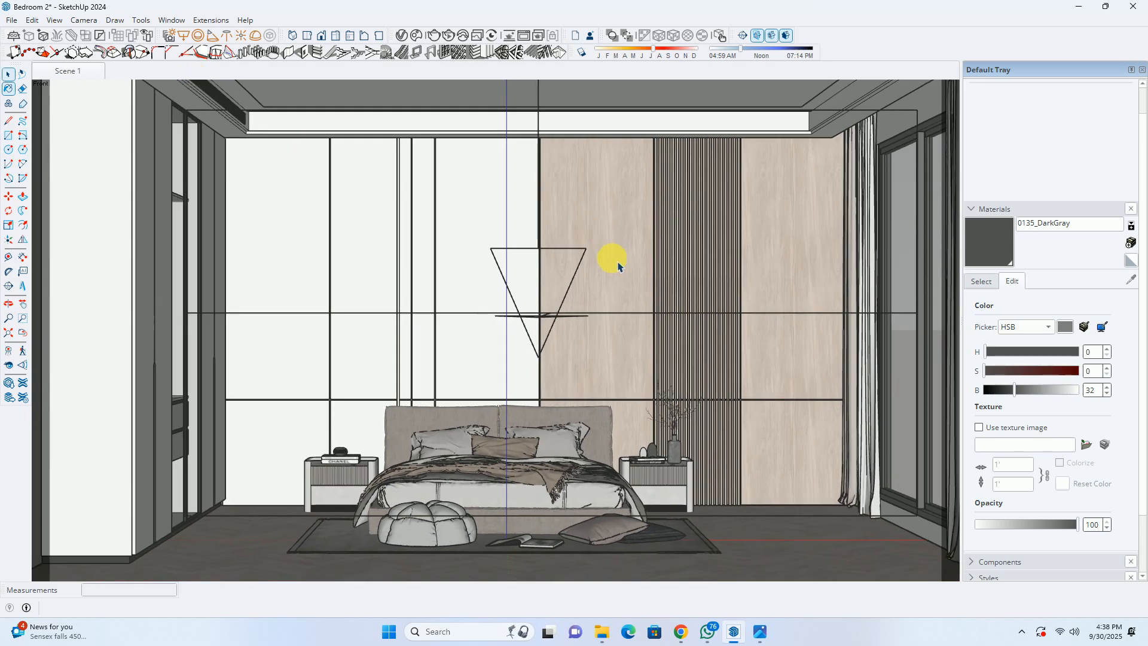
pyautogui.click(446, 37)
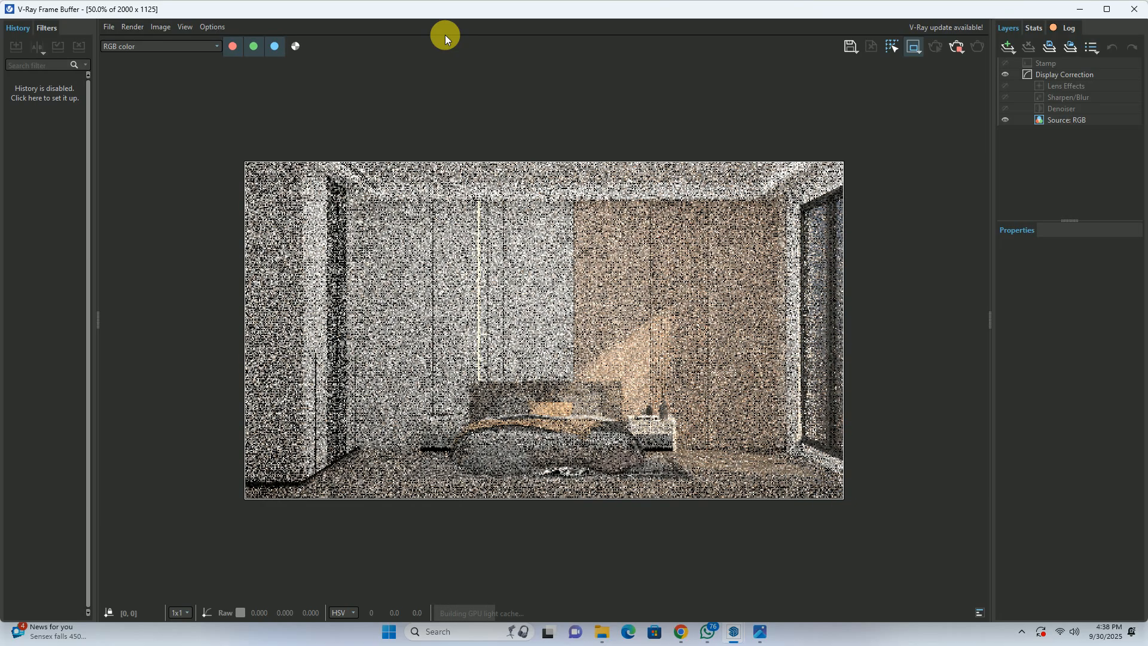
pyautogui.scroll(2, 296, 511)
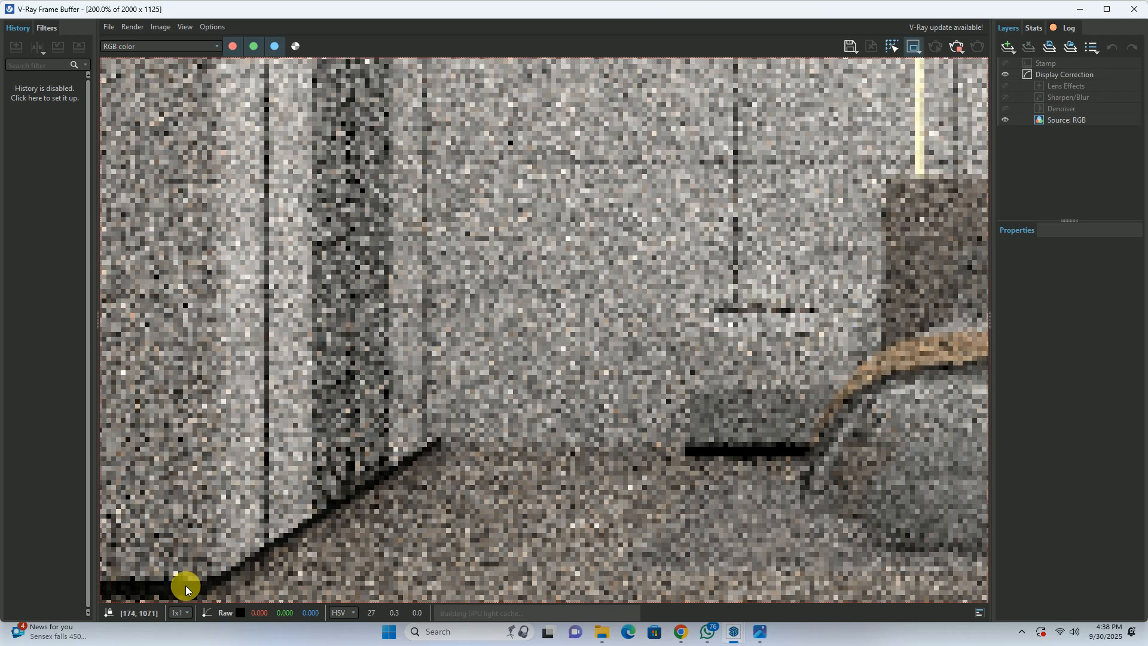
pyautogui.scroll(-2, 324, 466)
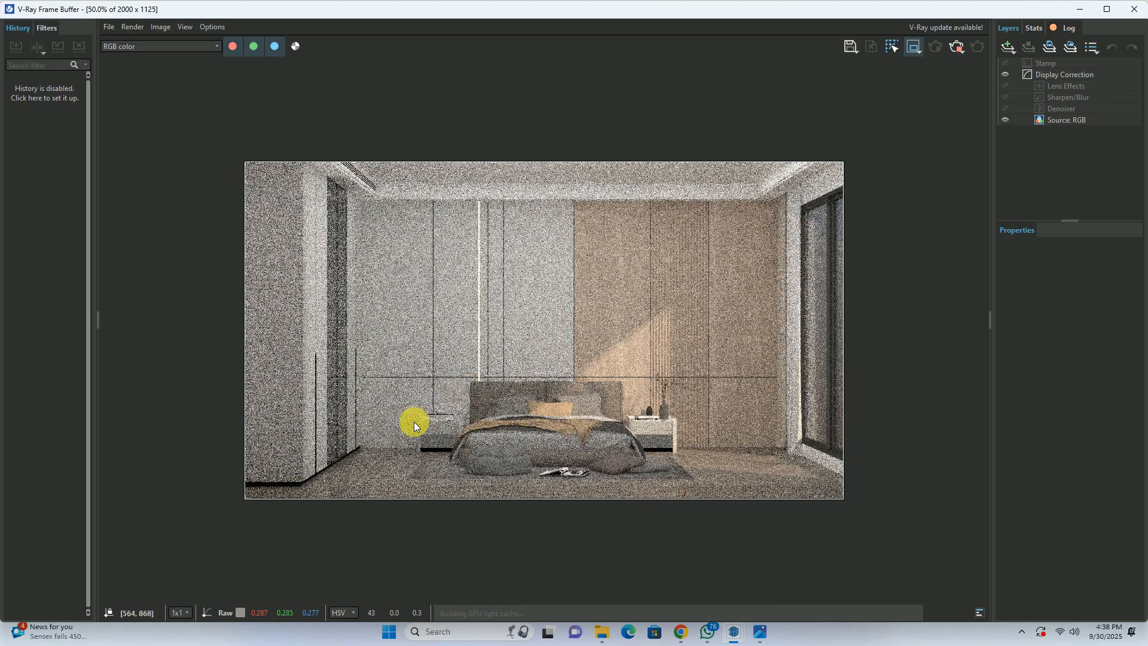
pyautogui.click(760, 631)
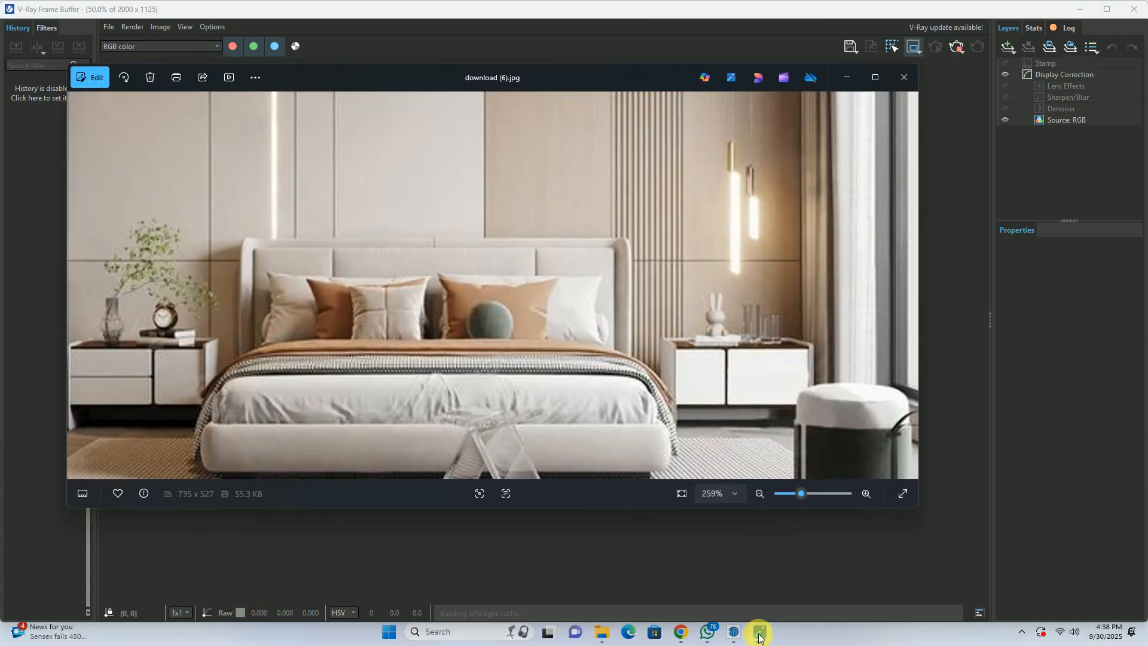
pyautogui.click(760, 631)
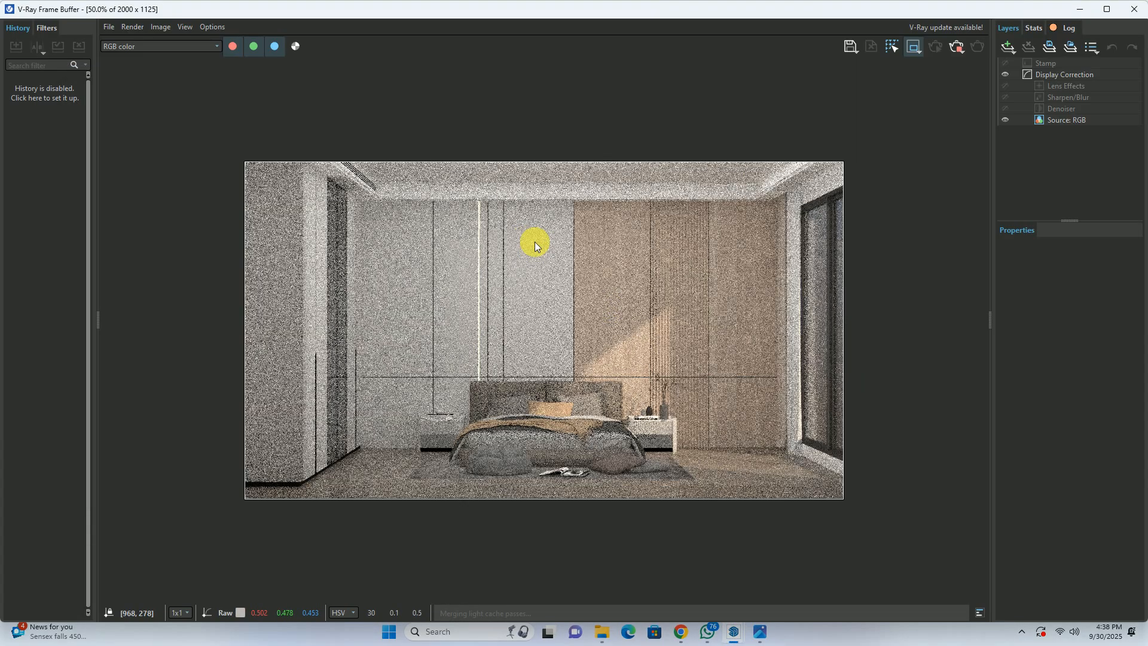
# Compare the rendered bed wall's paint colour and panel grooves with the reference image download (6).jpg, and close the render.
pyautogui.scroll(1, 535, 241)
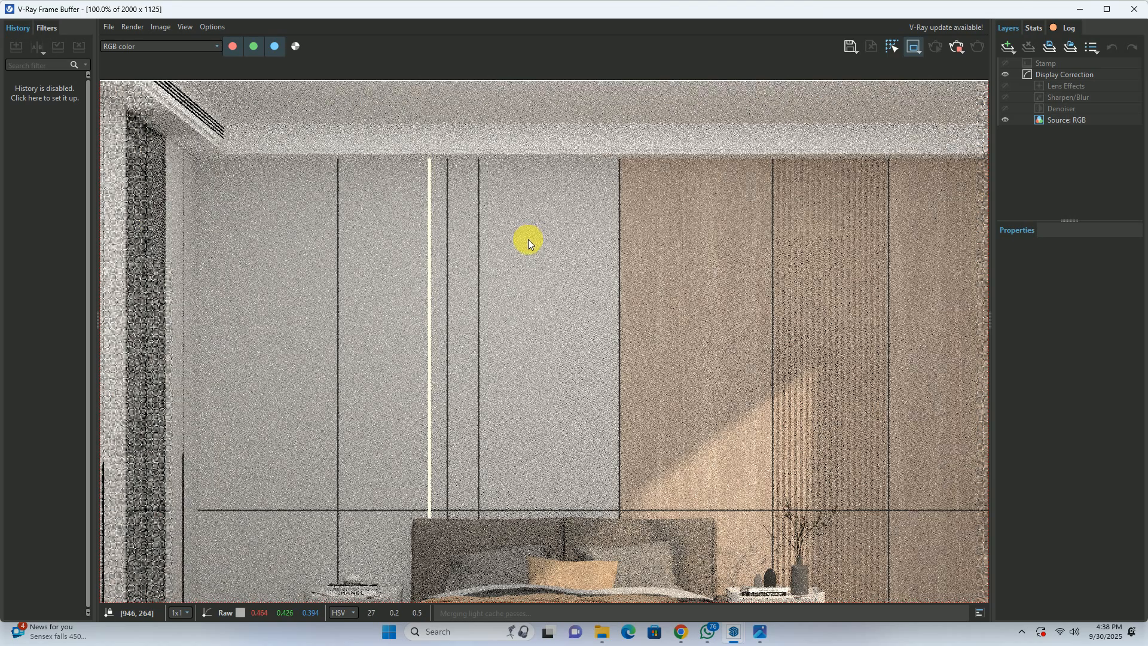
pyautogui.click(766, 641)
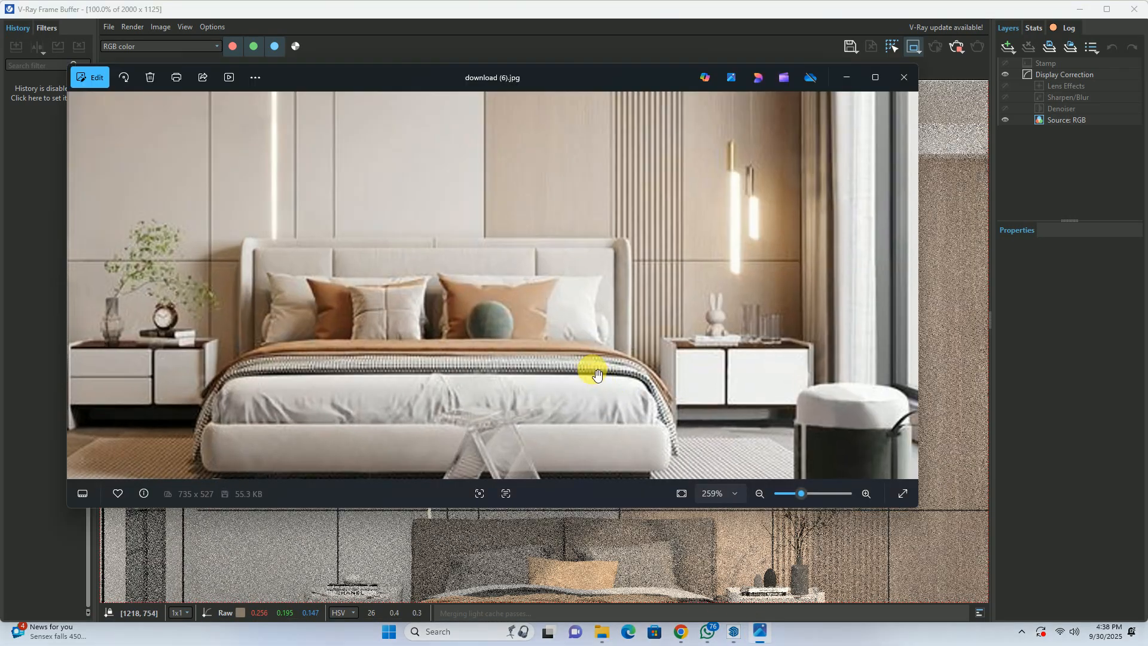
pyautogui.scroll(3, 415, 350)
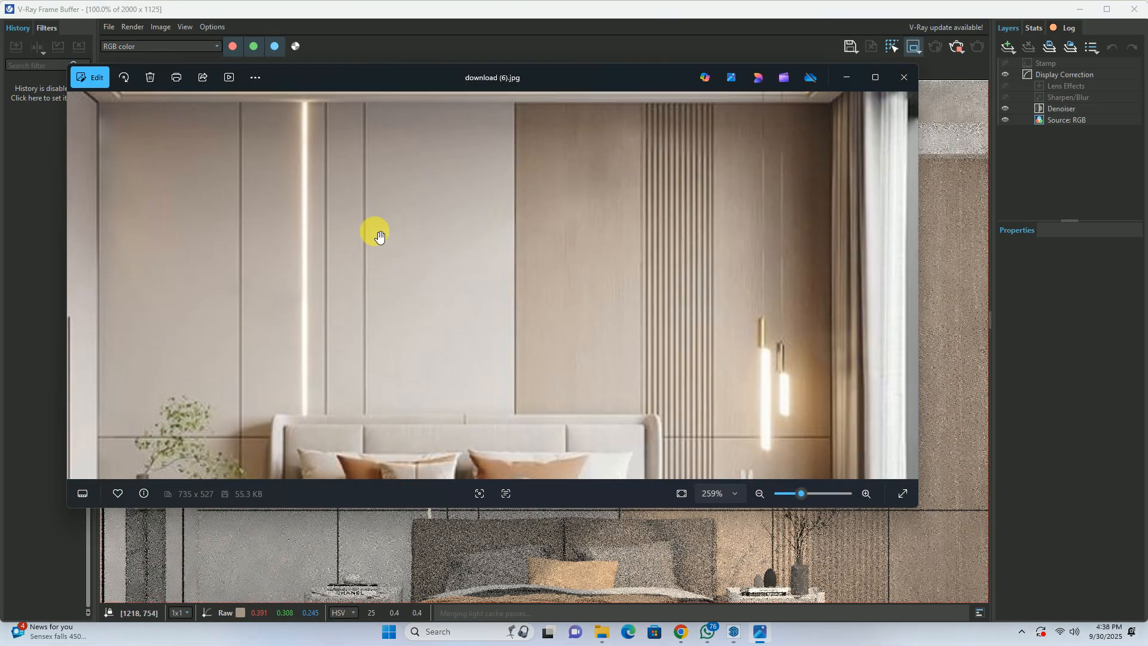
pyautogui.click(846, 77)
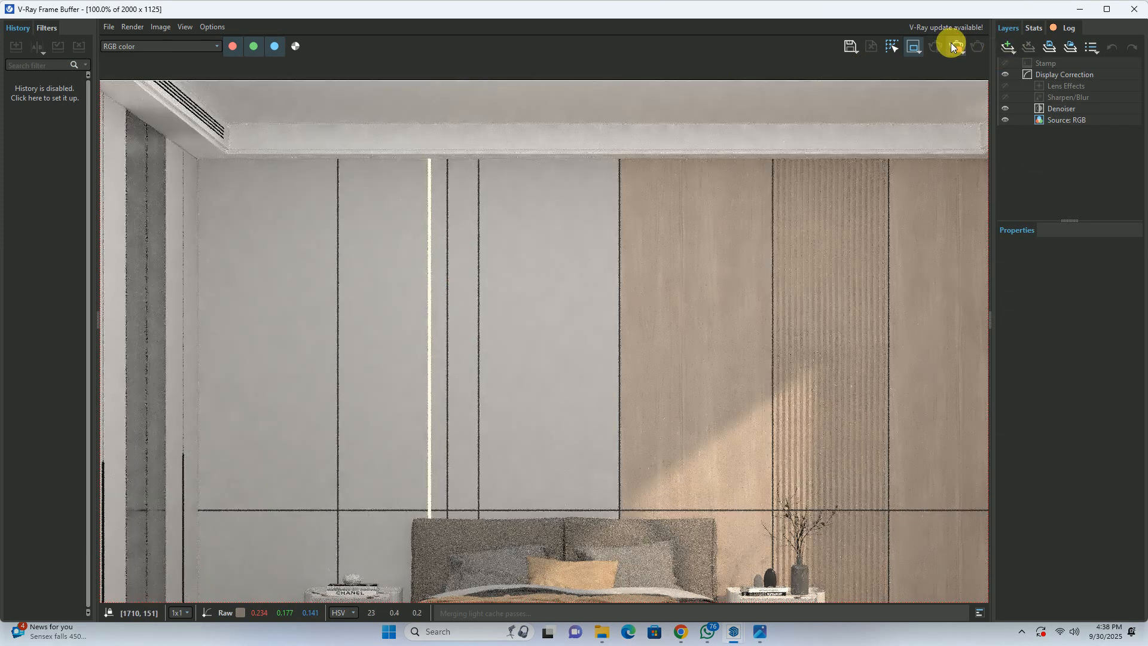
pyautogui.click(1134, 9)
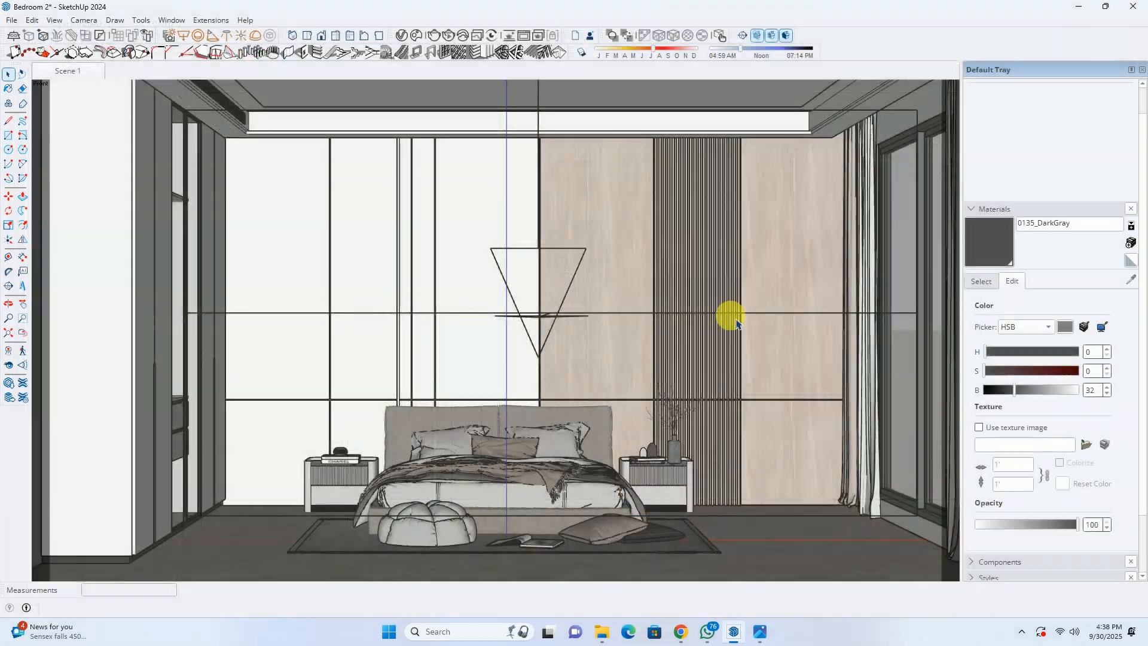
# Sample the Wall Paint Fine Grain 01 White 100cm material from the bed wall and warm its colour with HSB hue 30, saturation 2.
pyautogui.click(981, 281)
pyautogui.click(1132, 280)
pyautogui.click(449, 217)
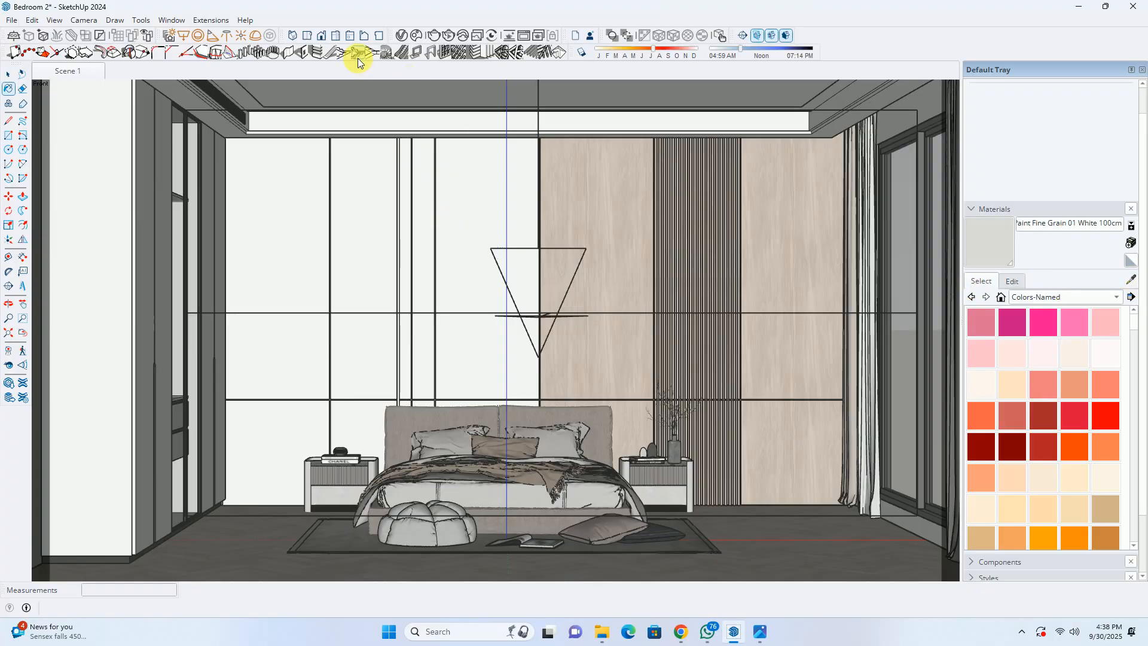
pyautogui.click(399, 37)
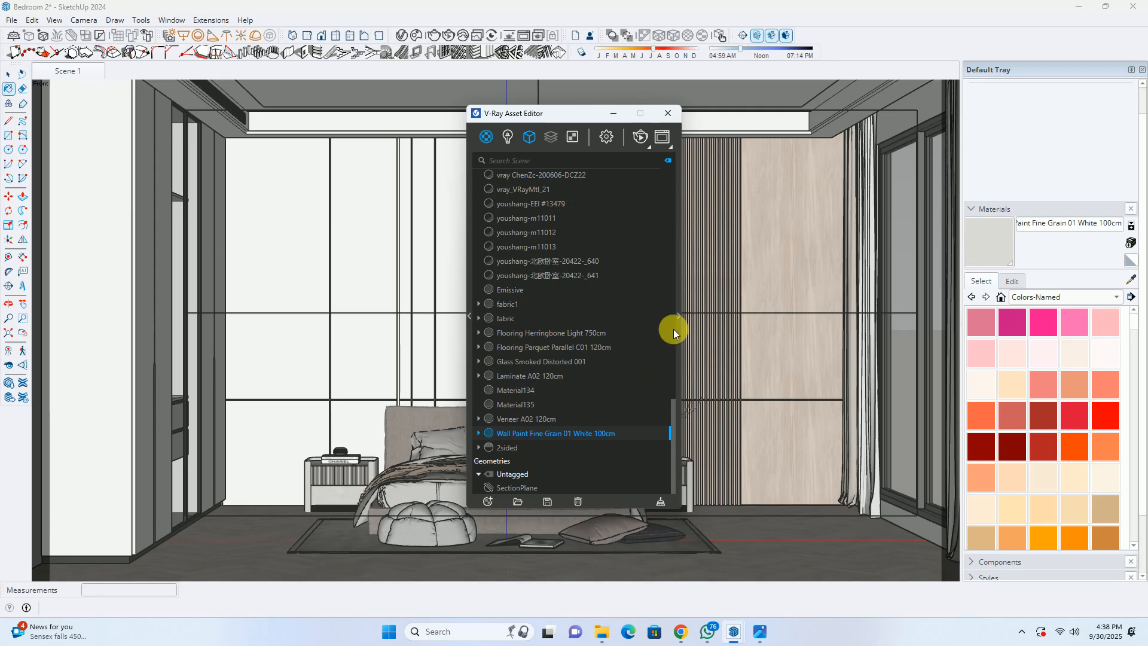
pyautogui.click(1010, 281)
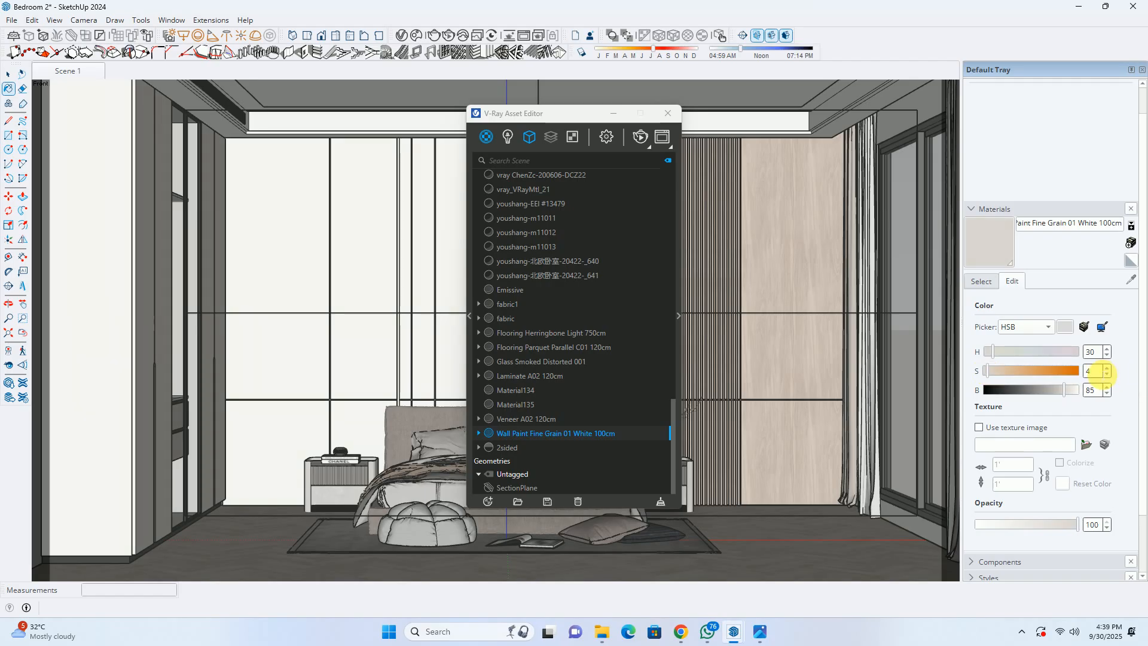
pyautogui.write('2')
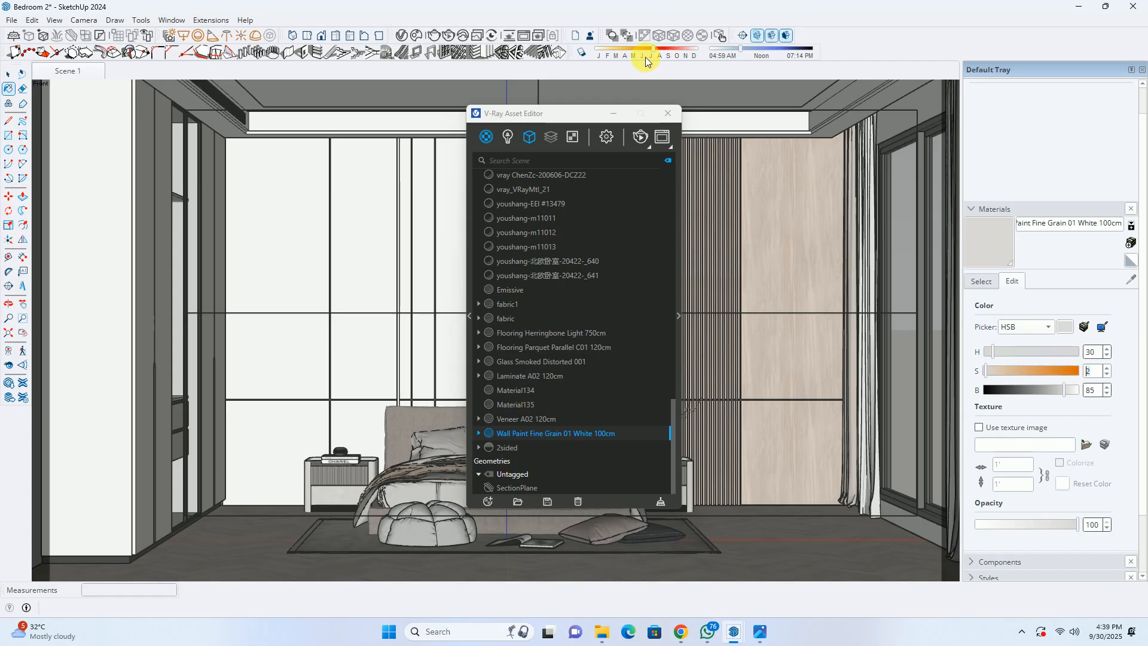
pyautogui.click(667, 113)
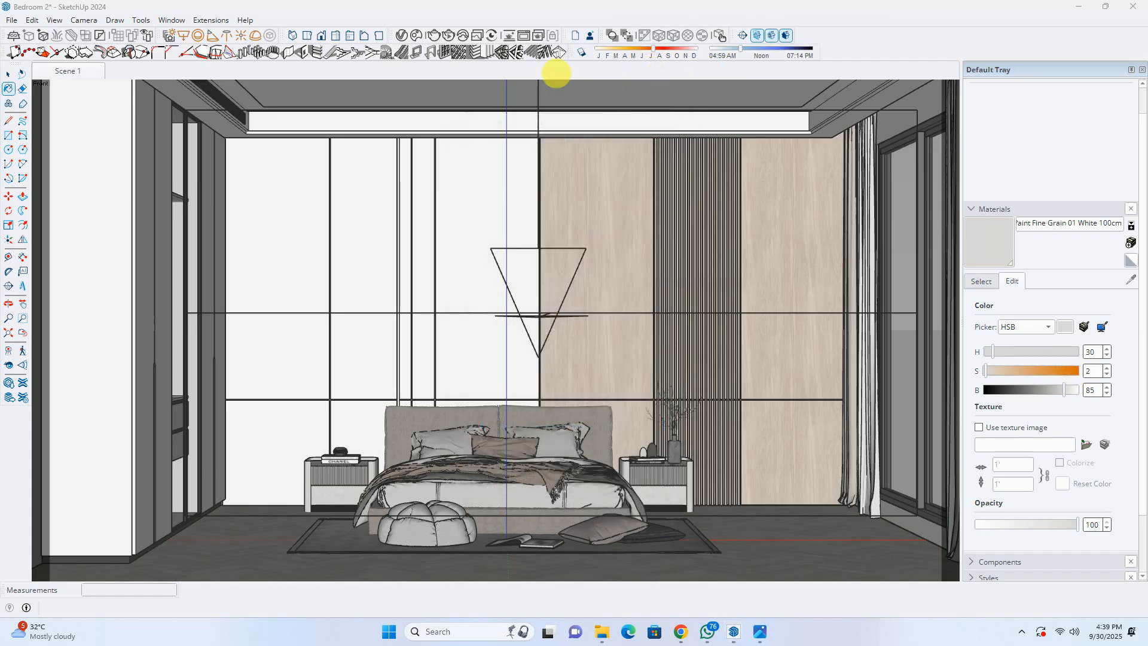
# Render Scene 1 with V-Ray and check the bed wall's paint colour against the reference image.
pyautogui.click(450, 37)
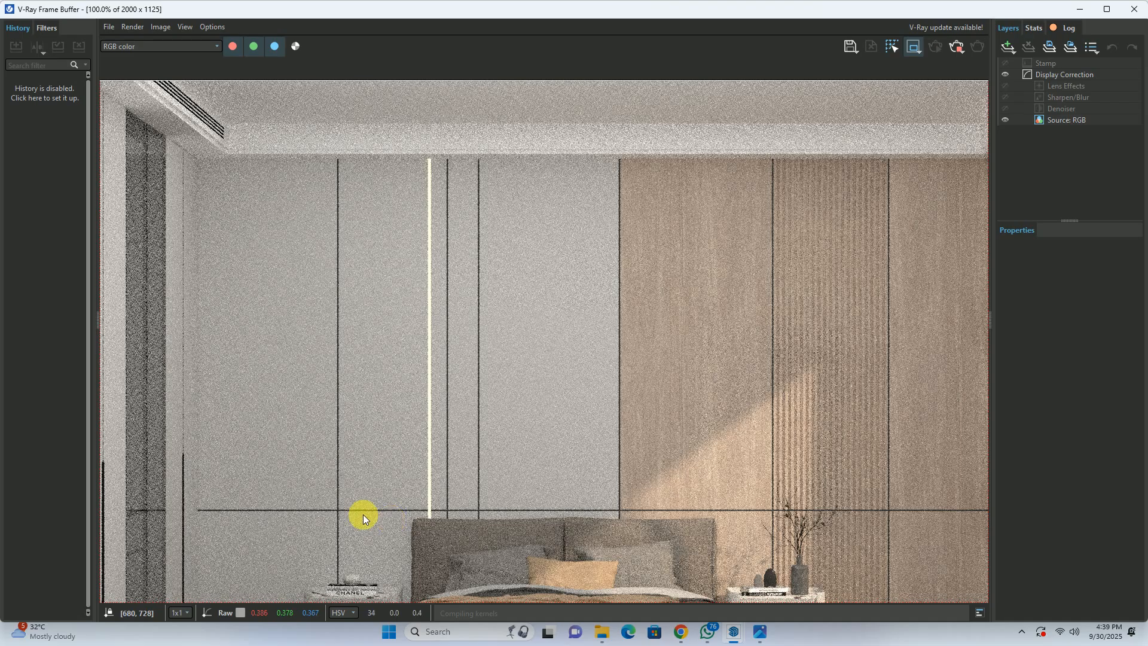
pyautogui.scroll(-2, 443, 375)
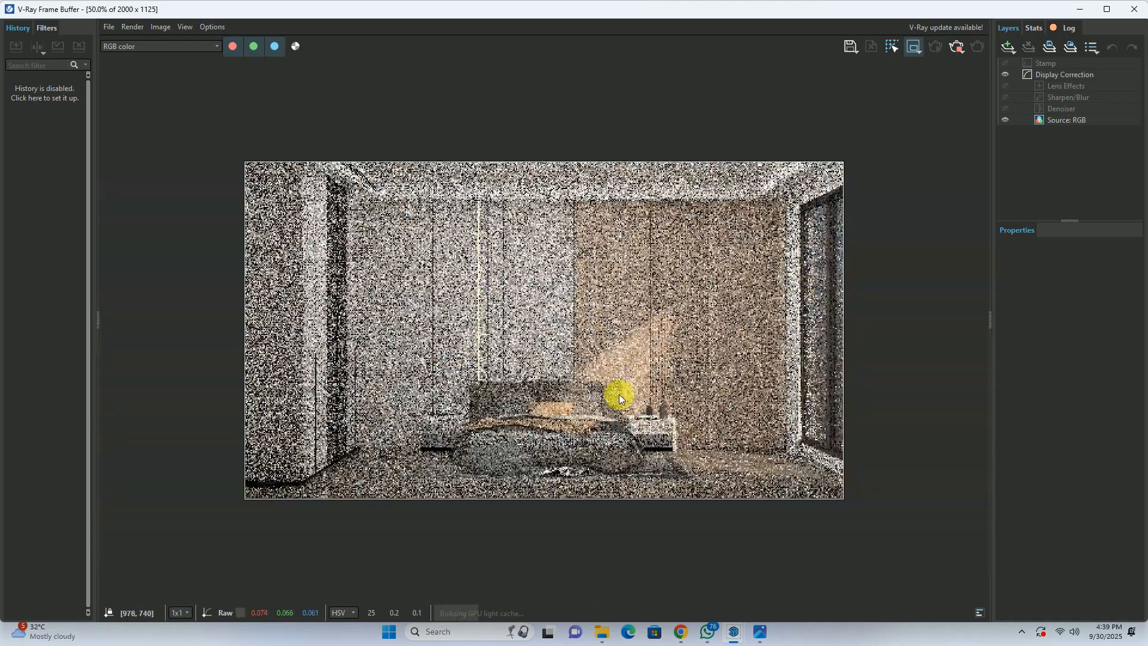
pyautogui.scroll(2, 715, 267)
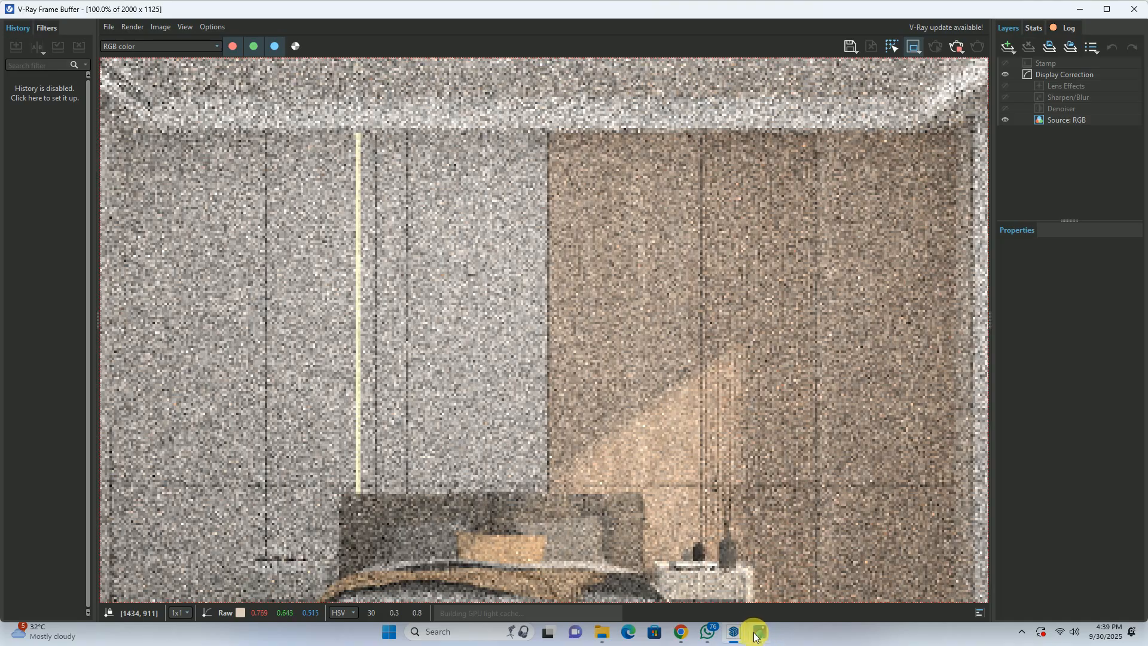
pyautogui.click(759, 633)
pyautogui.click(759, 633)
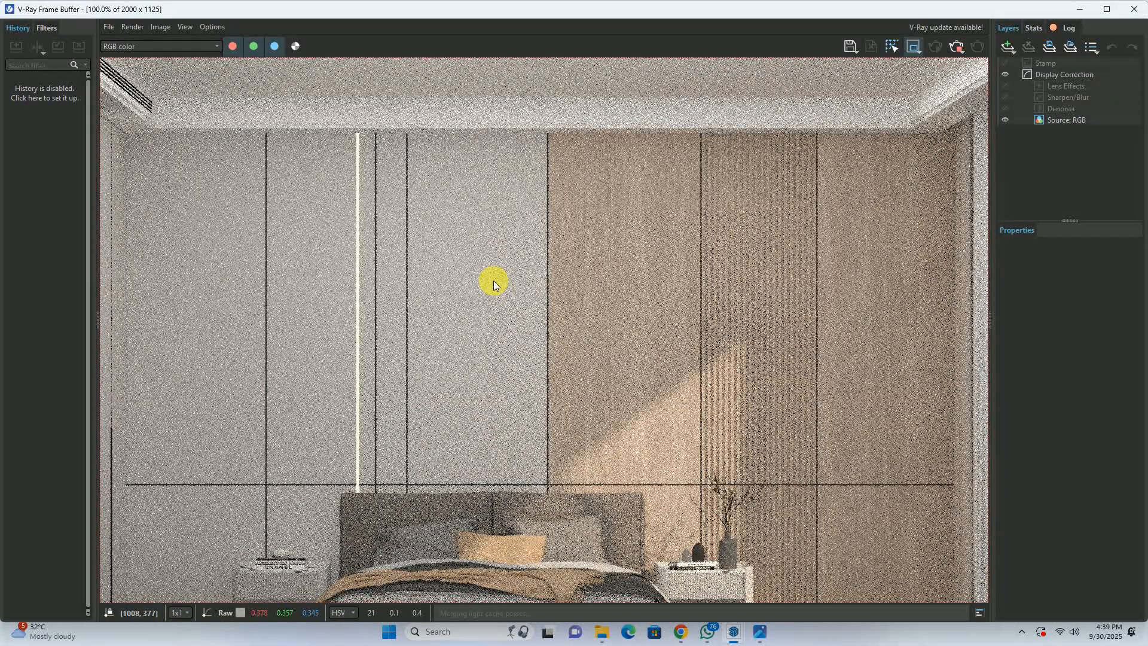
pyautogui.scroll(-2, 481, 278)
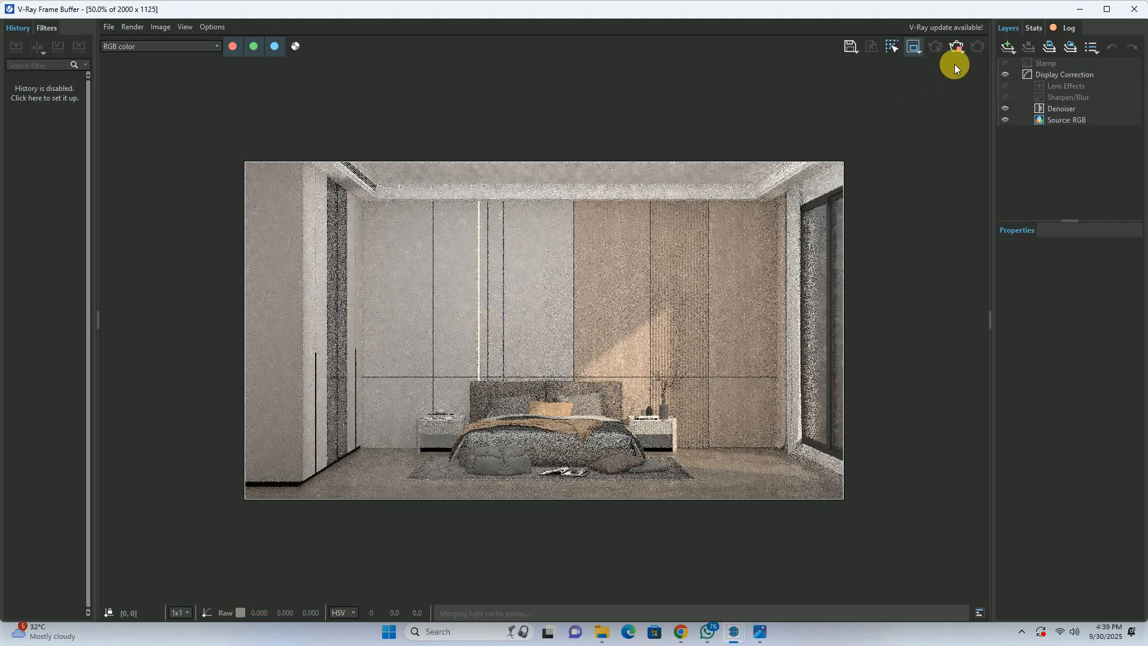
pyautogui.click(1135, 9)
# Change the V-Ray diffuse colour of Wall Paint Fine Grain 01 White 100cm to a warm off-white, saturation about 0.04 and value about 0.93.
pyautogui.click(982, 281)
pyautogui.click(1010, 283)
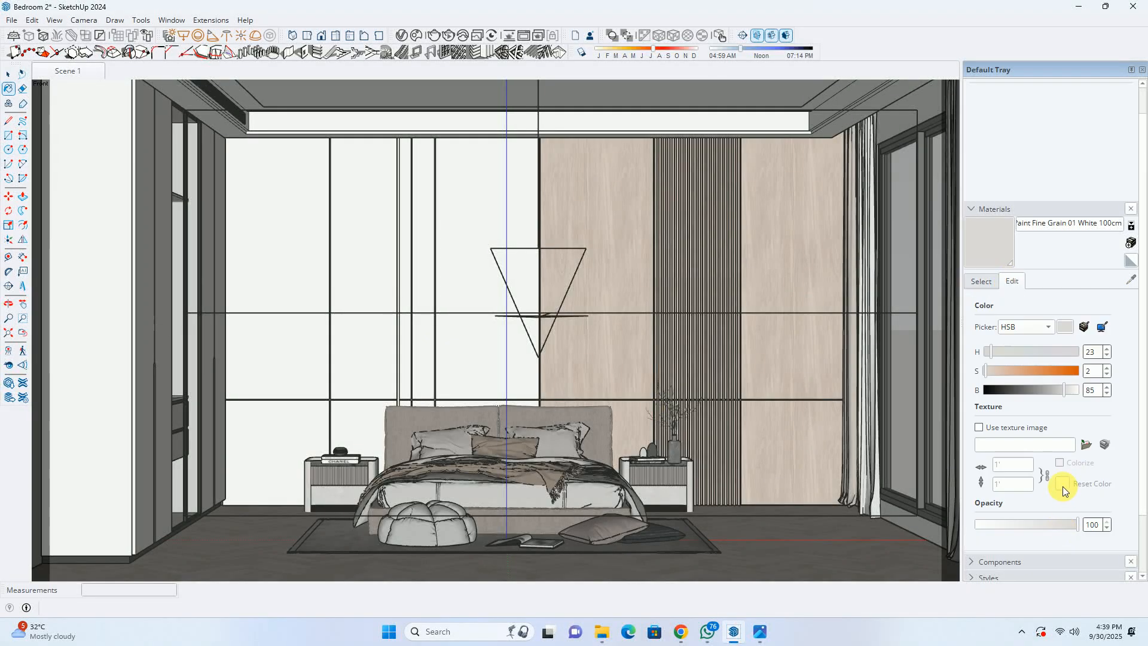
pyautogui.click(981, 281)
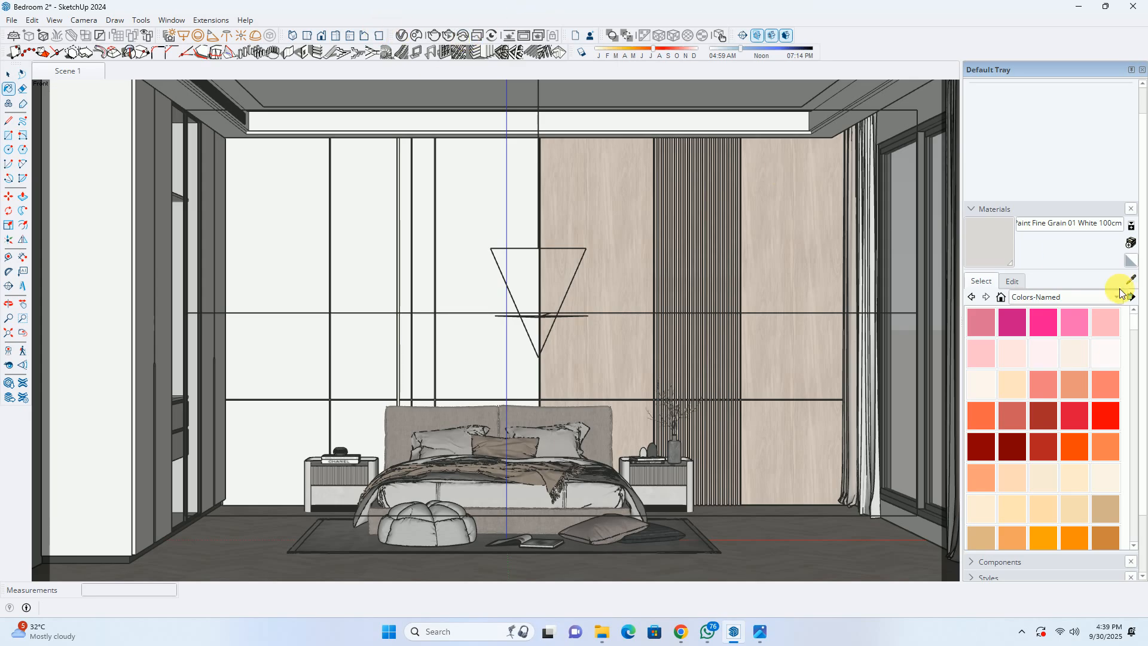
pyautogui.click(403, 36)
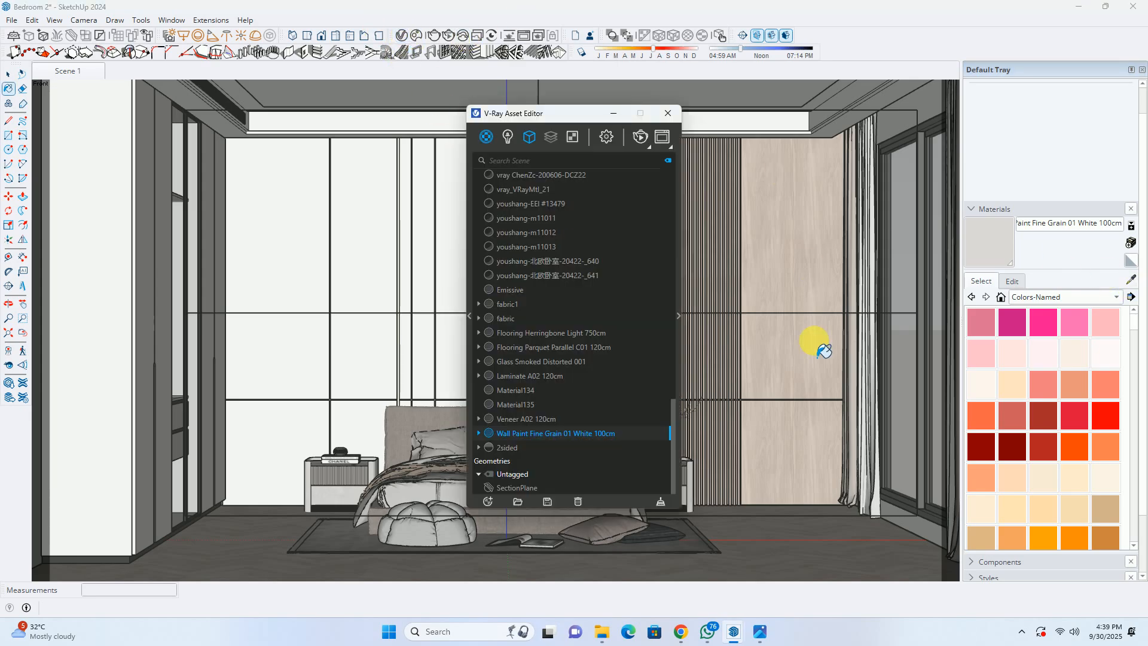
pyautogui.click(677, 315)
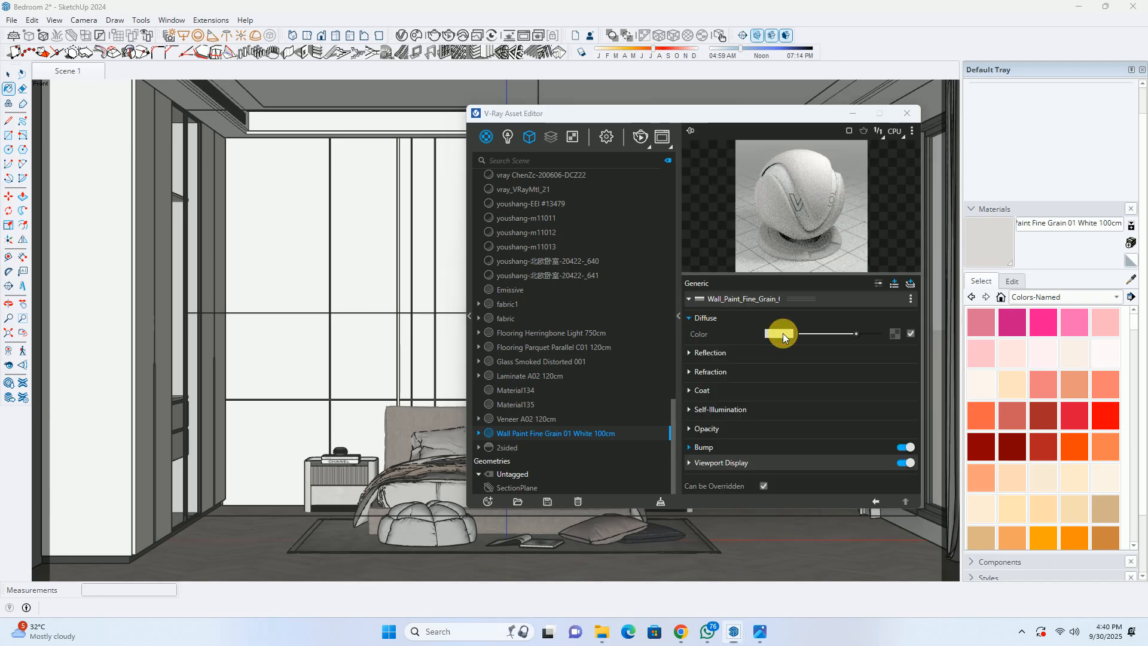
pyautogui.click(781, 332)
pyautogui.moveTo(389, 236); pyautogui.dragTo(388, 234)
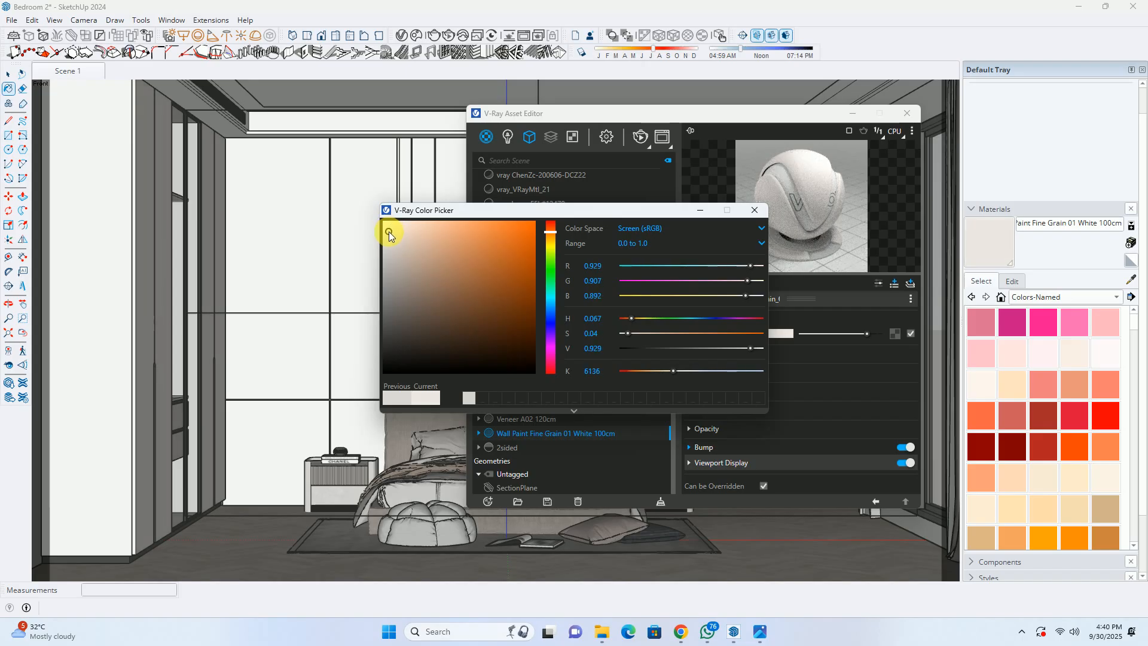
pyautogui.click(755, 210)
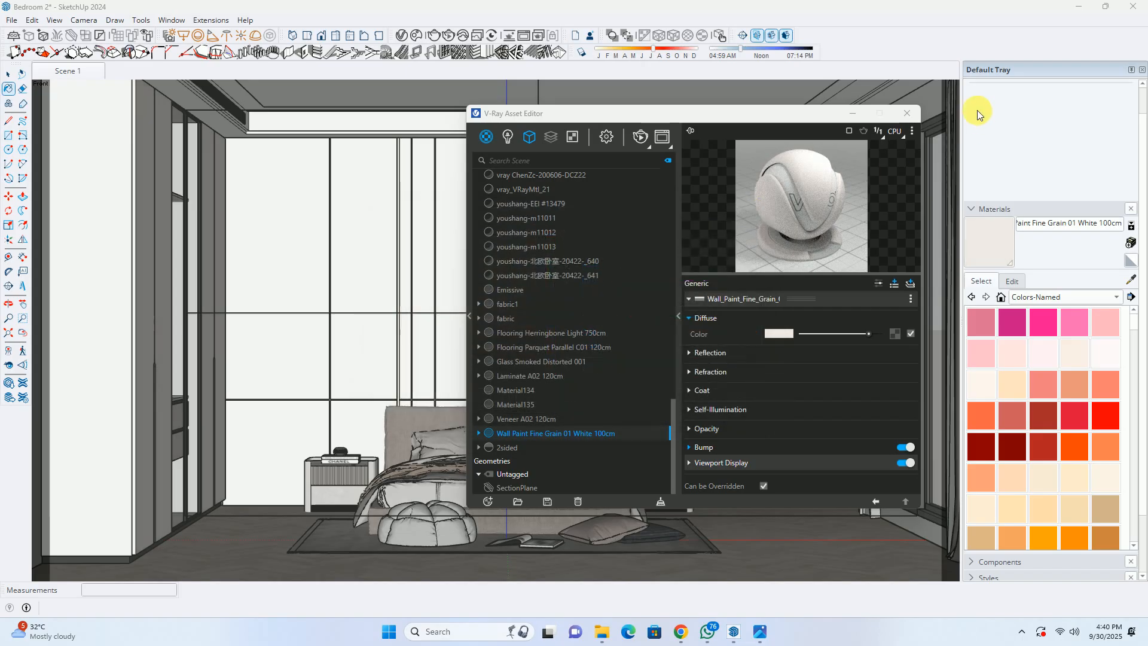
pyautogui.click(907, 113)
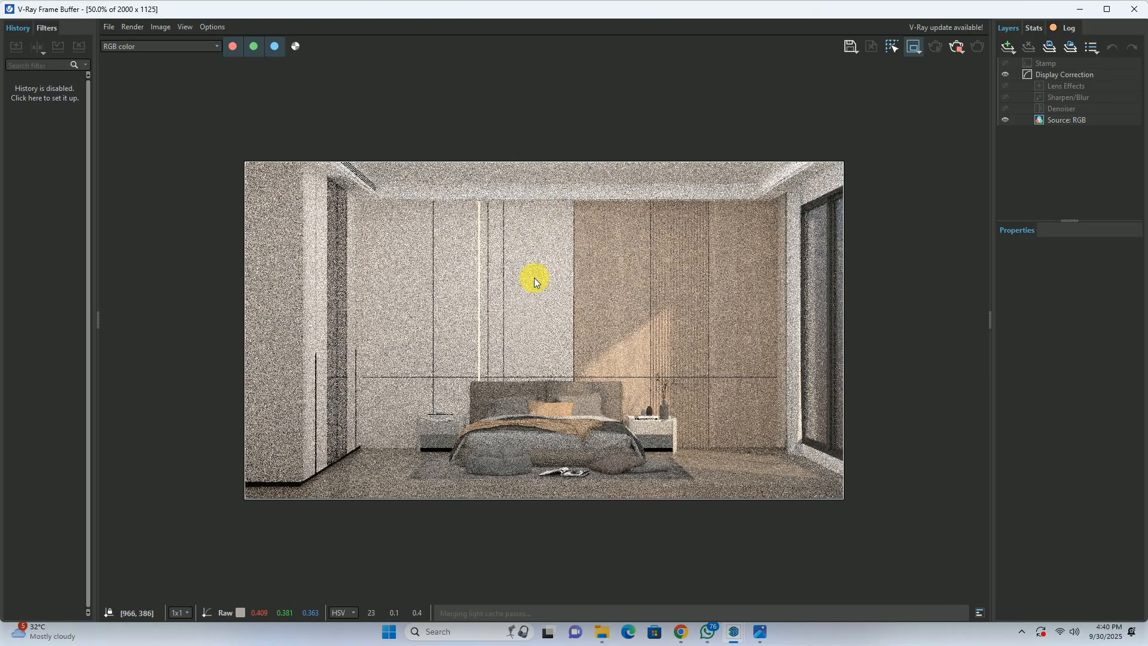
# Compare the warmer wall paint in the V-Ray render with the reference image download (6).jpg, and stop the render.
pyautogui.scroll(2, 532, 287)
pyautogui.scroll(-1, 528, 286)
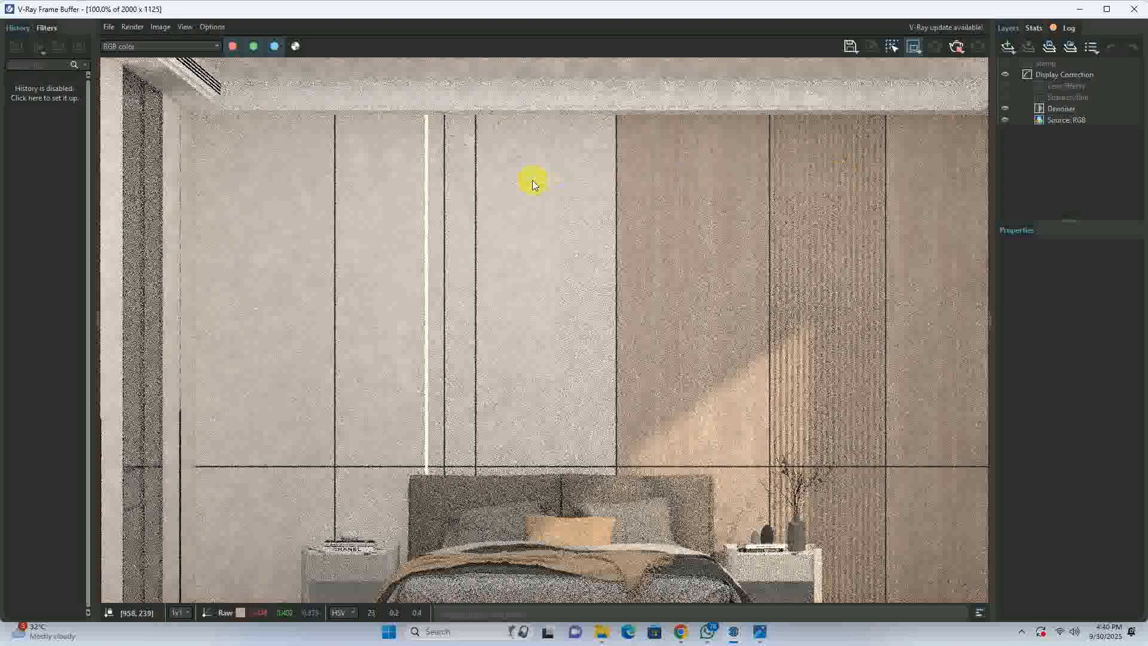
pyautogui.click(759, 631)
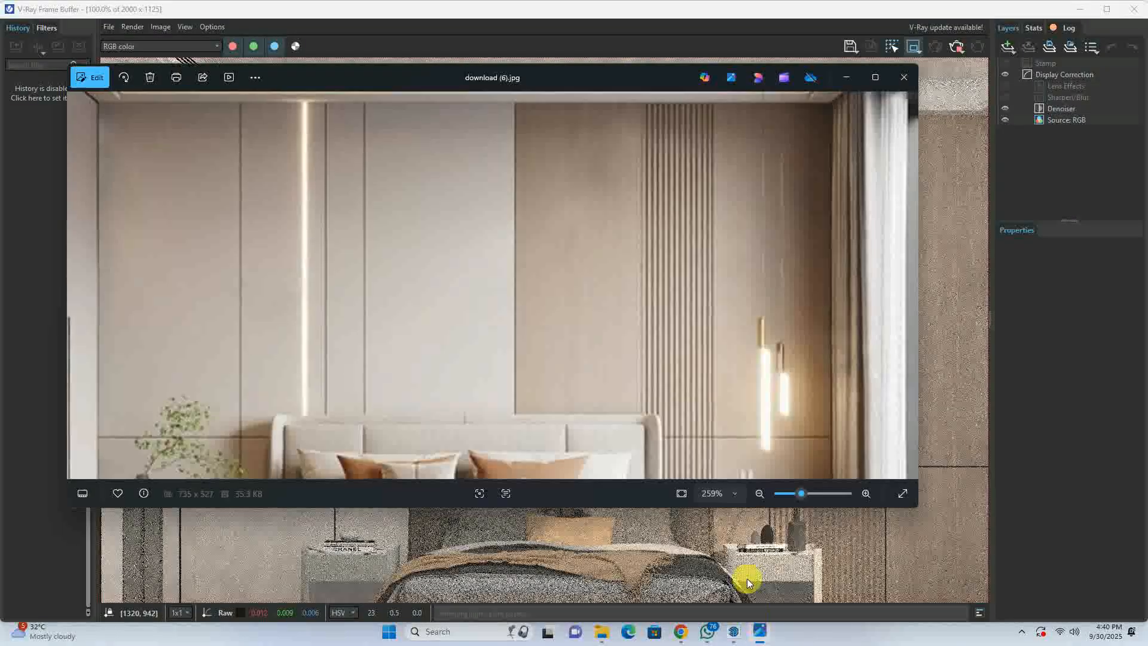
pyautogui.click(845, 77)
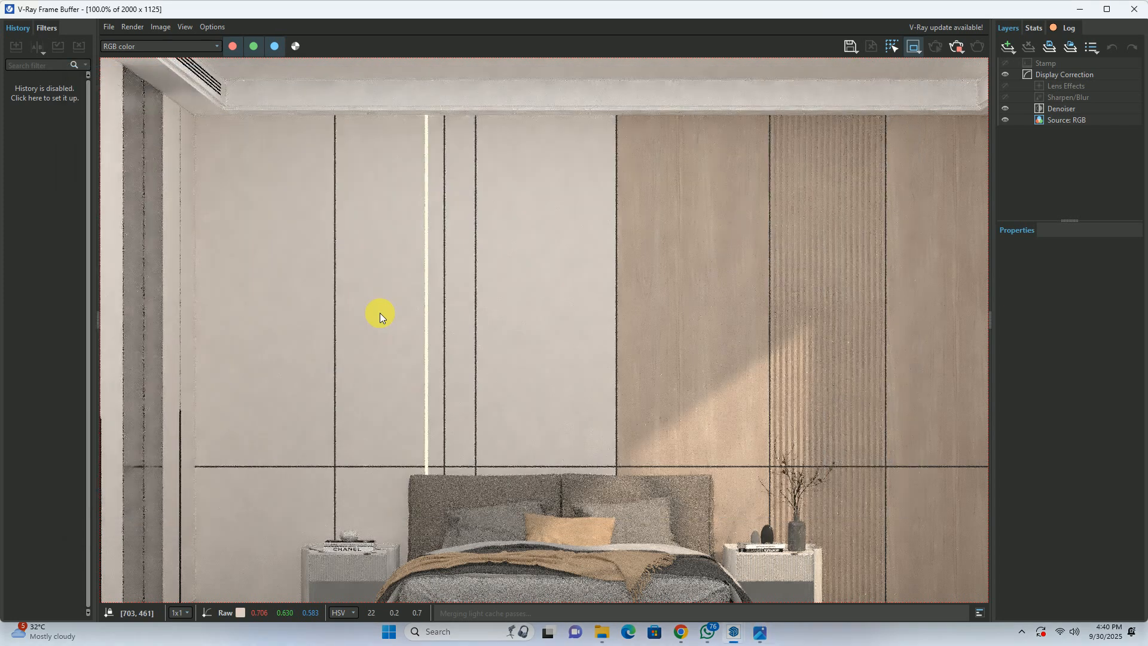
pyautogui.scroll(-1, 468, 292)
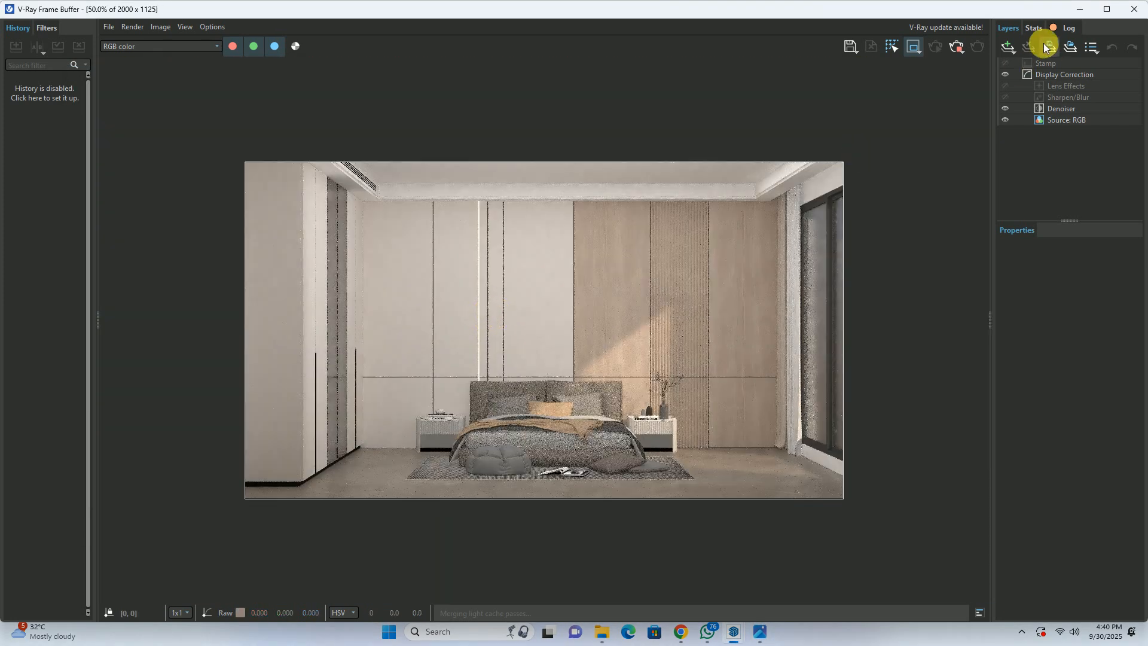
pyautogui.click(956, 48)
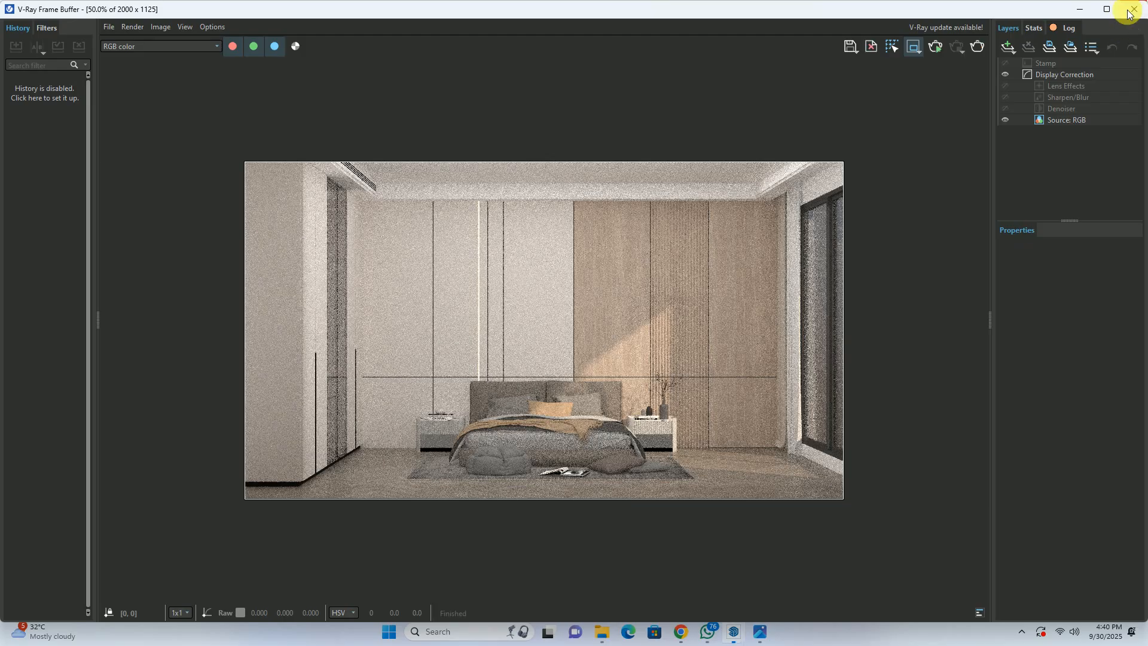
pyautogui.click(1132, 10)
# Set the Wall Paint Fine Grain 01 White 100cm material's HSB saturation to 3 and brightness to 90.
pyautogui.click(1012, 280)
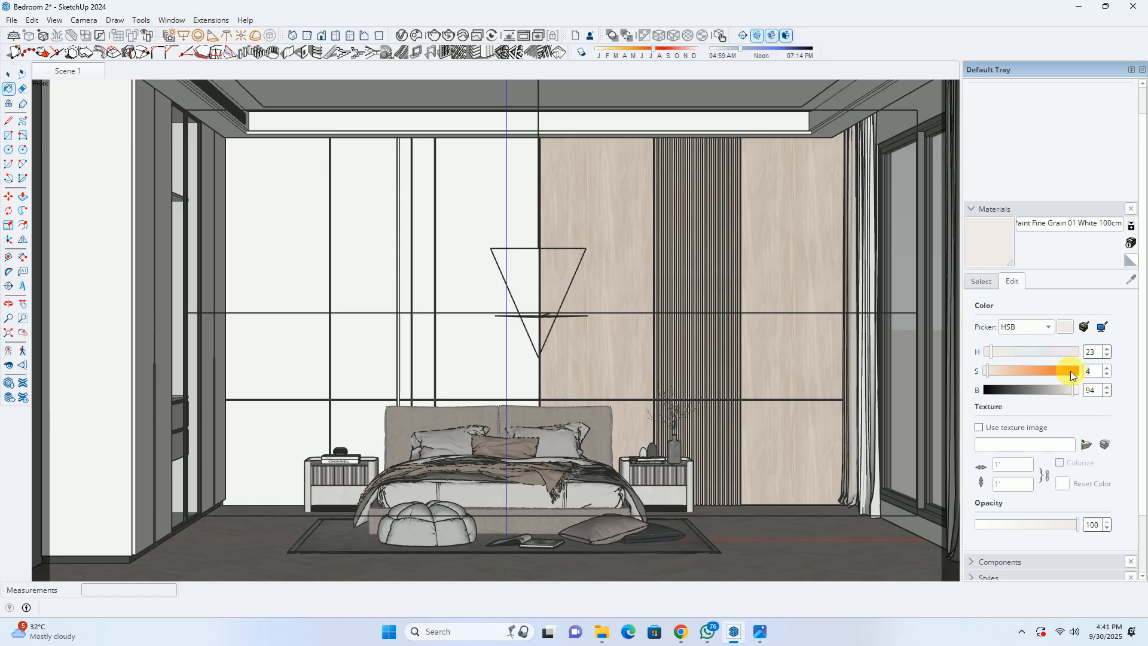
pyautogui.write('3')
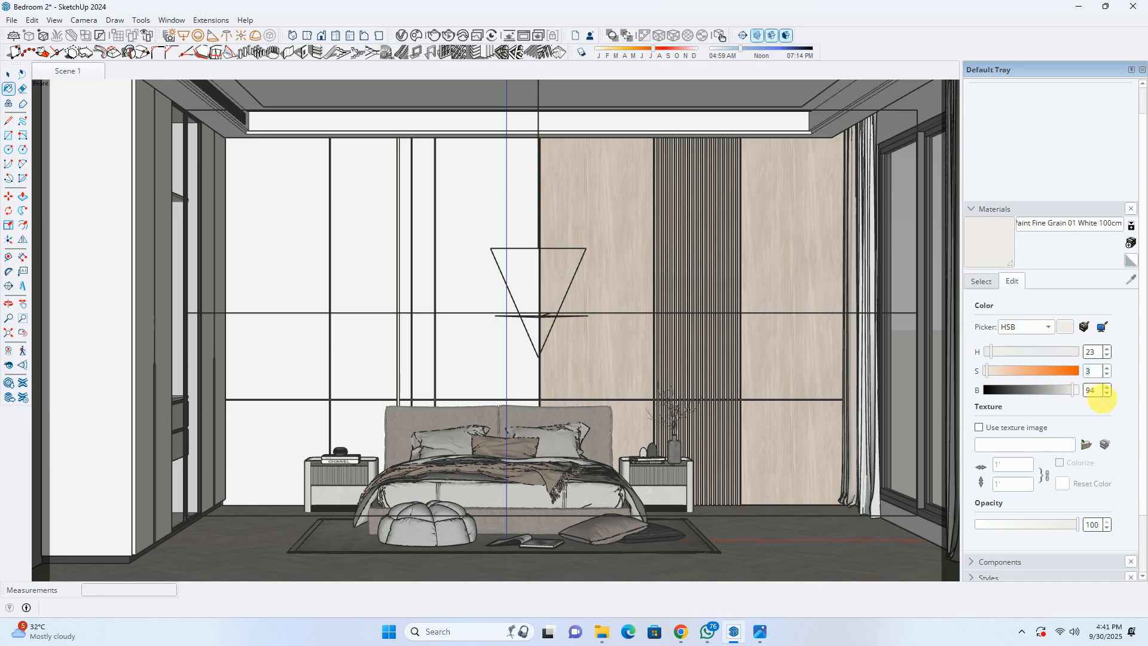
pyautogui.click(1067, 391)
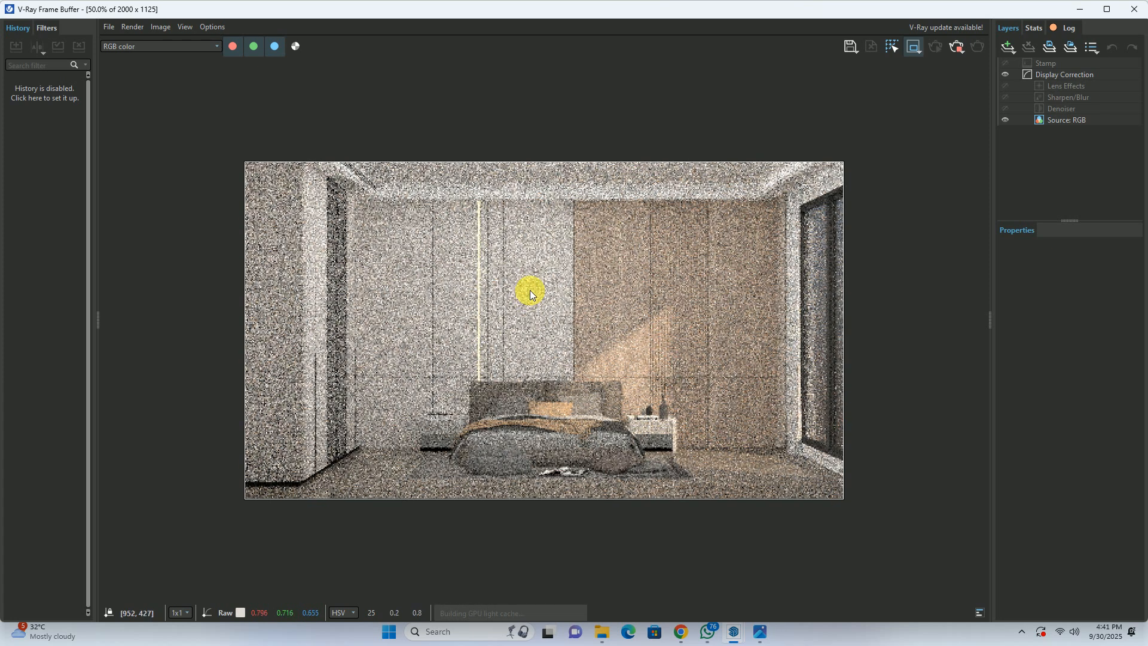
# Check the rendered wall paint against the reference image, inspect the bed area and wall panels, and stop the render.
pyautogui.scroll(2, 531, 293)
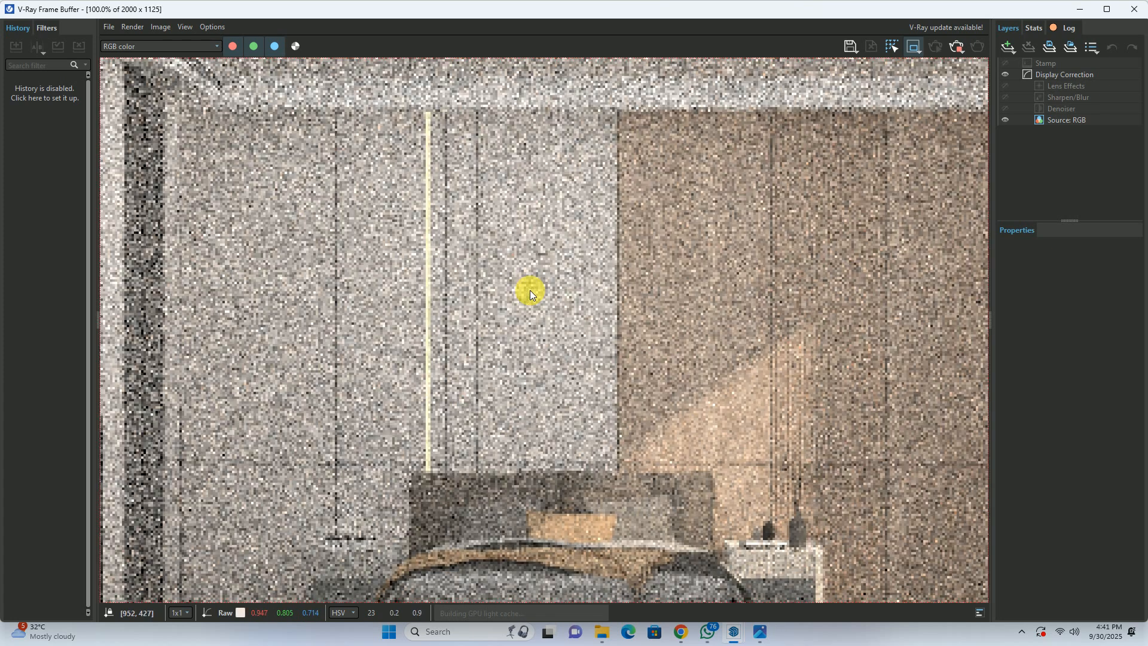
pyautogui.click(759, 635)
pyautogui.click(757, 638)
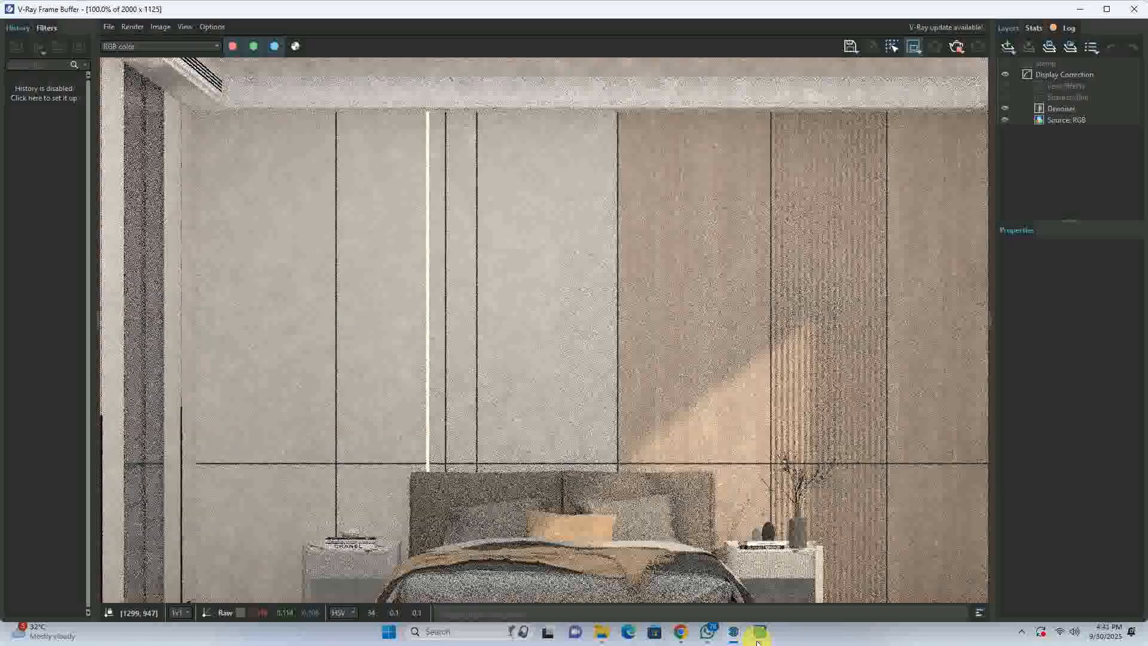
pyautogui.scroll(-2, 448, 293)
pyautogui.scroll(-1, 448, 293)
pyautogui.scroll(2, 504, 385)
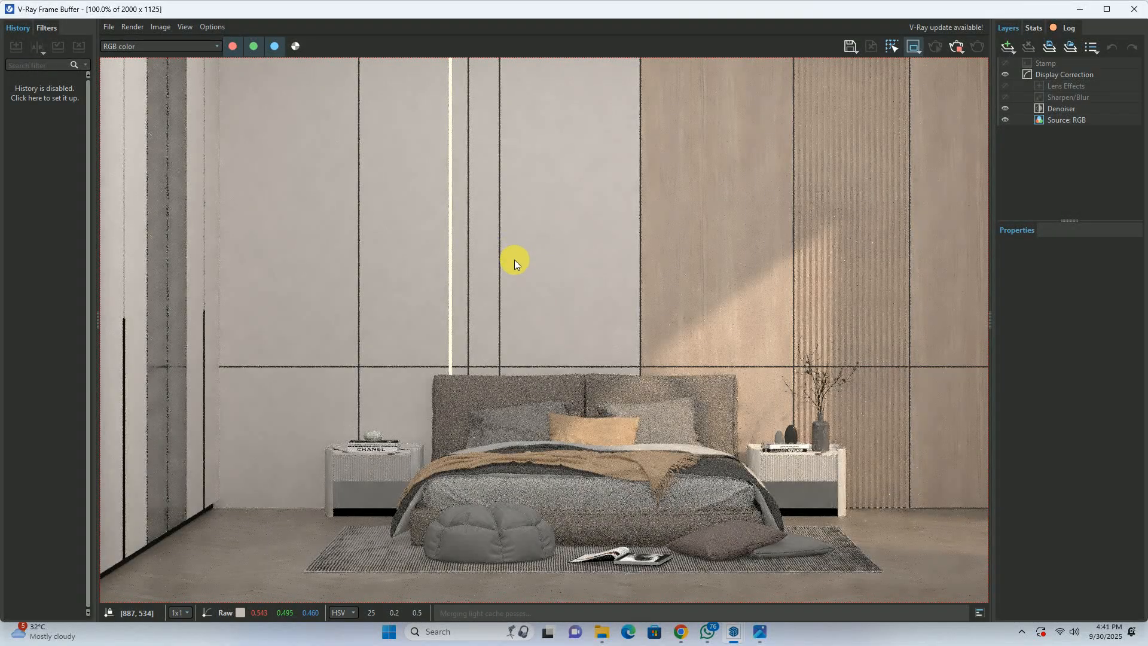
pyautogui.moveTo(755, 118); pyautogui.dragTo(734, 203, button='middle')
pyautogui.click(958, 48)
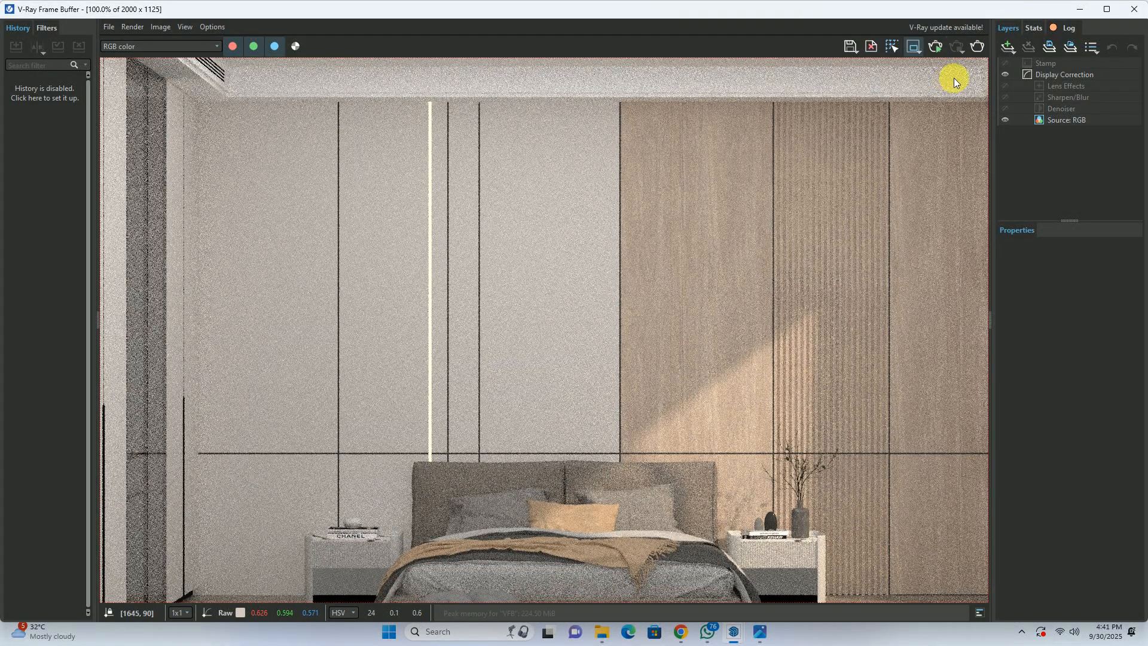
pyautogui.click(1139, 11)
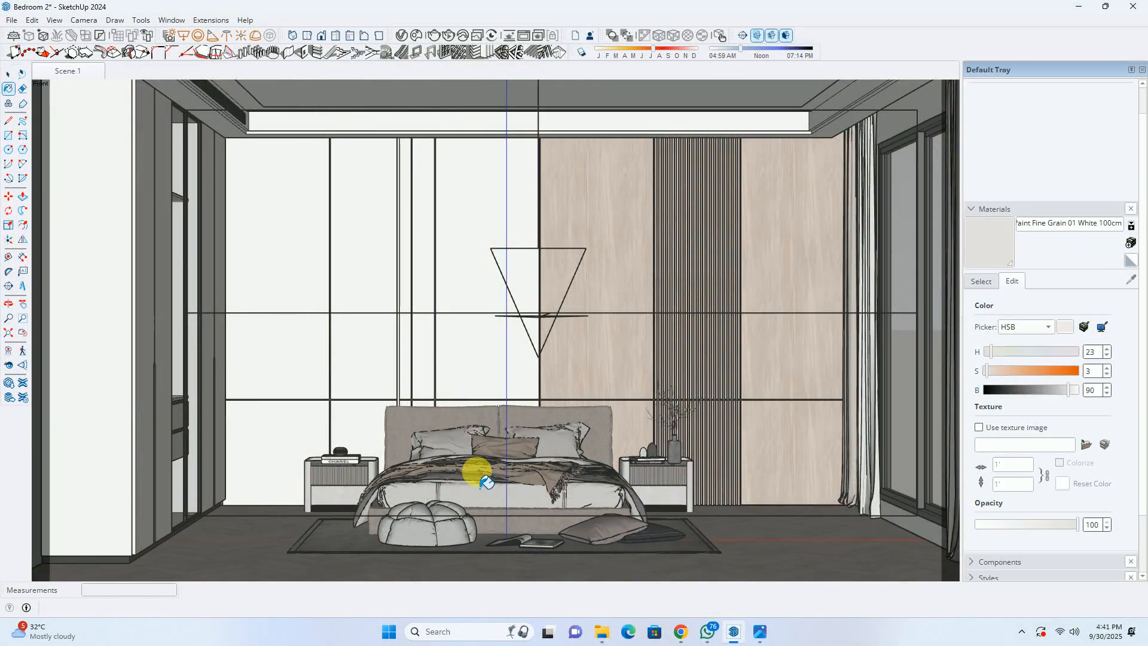
# Switch to Chrome and open the 3D Warehouse website in a new tab, with the browser window maximized.
pyautogui.click(9, 74)
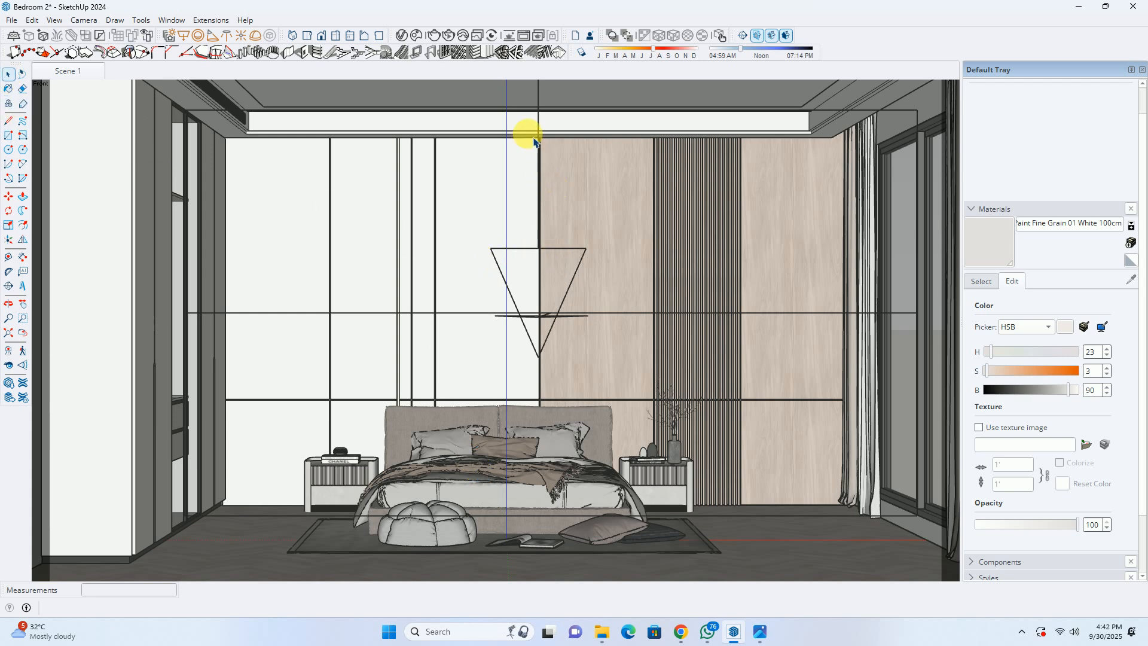
pyautogui.moveTo(532, 139); pyautogui.dragTo(425, 115, button='middle')
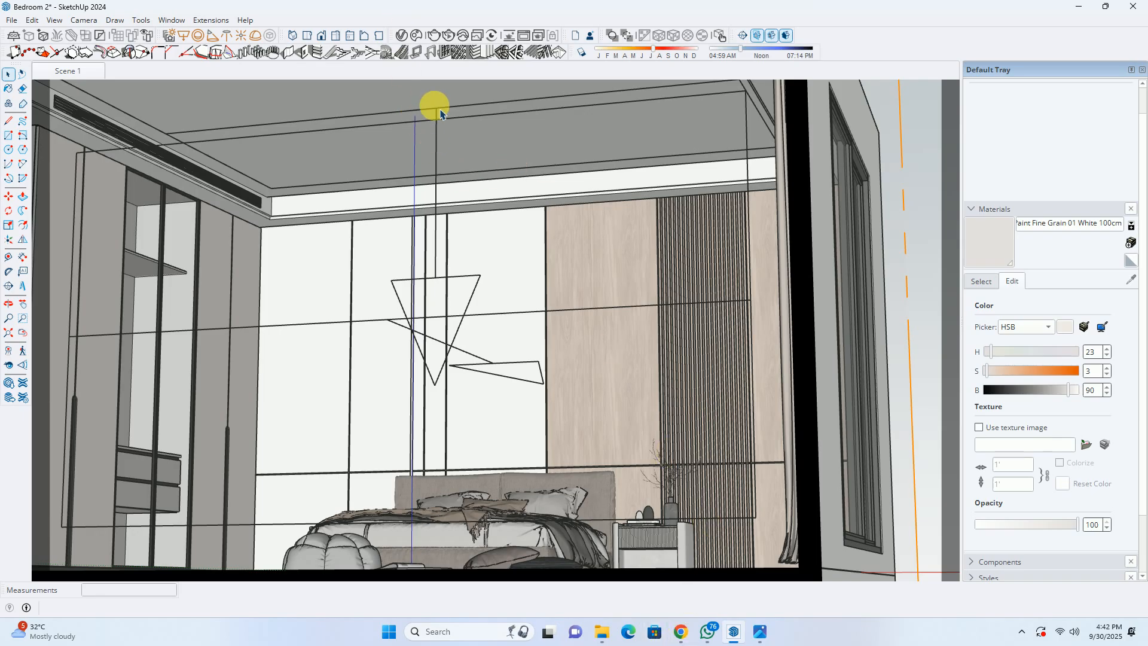
pyautogui.moveTo(444, 114); pyautogui.dragTo(500, 128, button='middle')
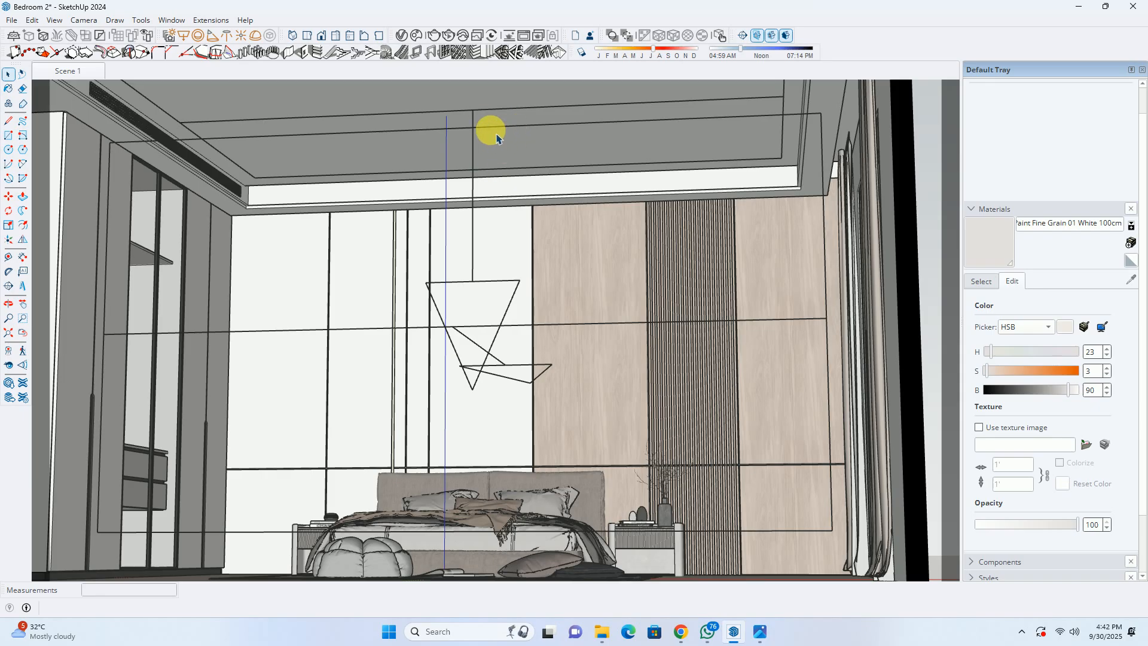
pyautogui.moveTo(680, 632)
pyautogui.click(624, 552)
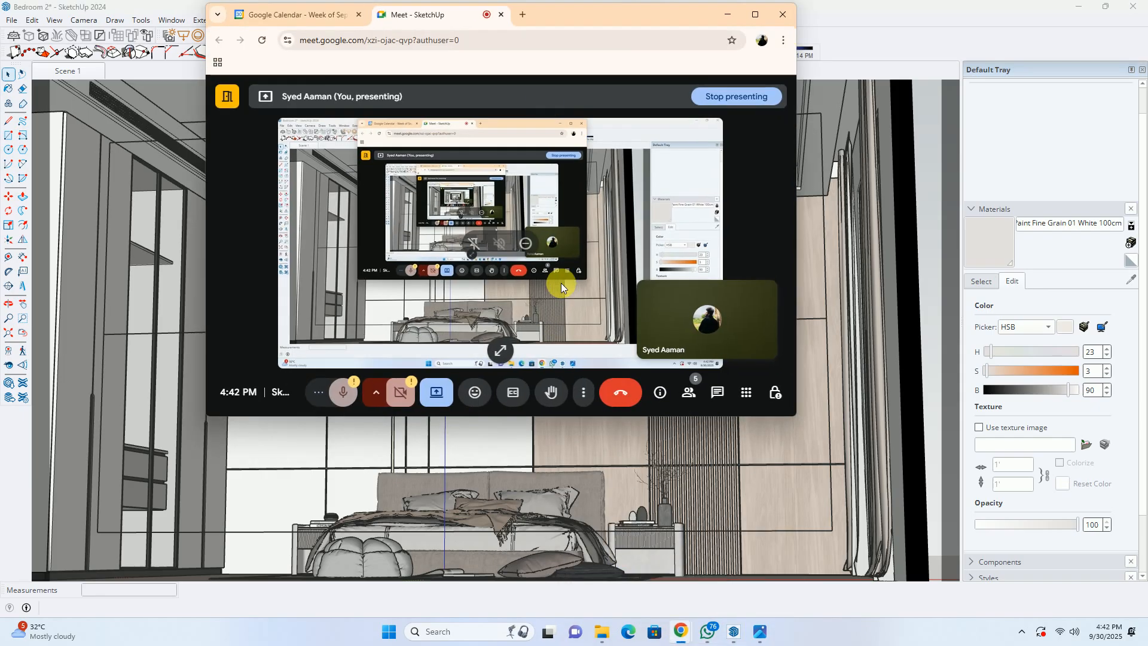
pyautogui.click(526, 19)
pyautogui.click(410, 249)
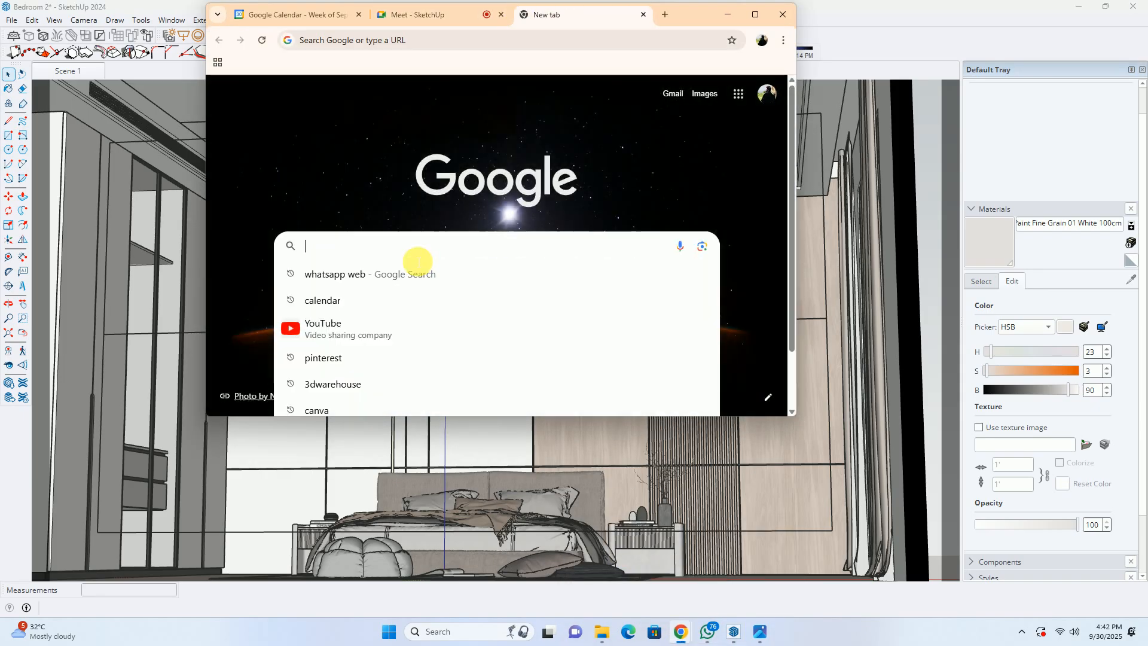
pyautogui.write('3dware')
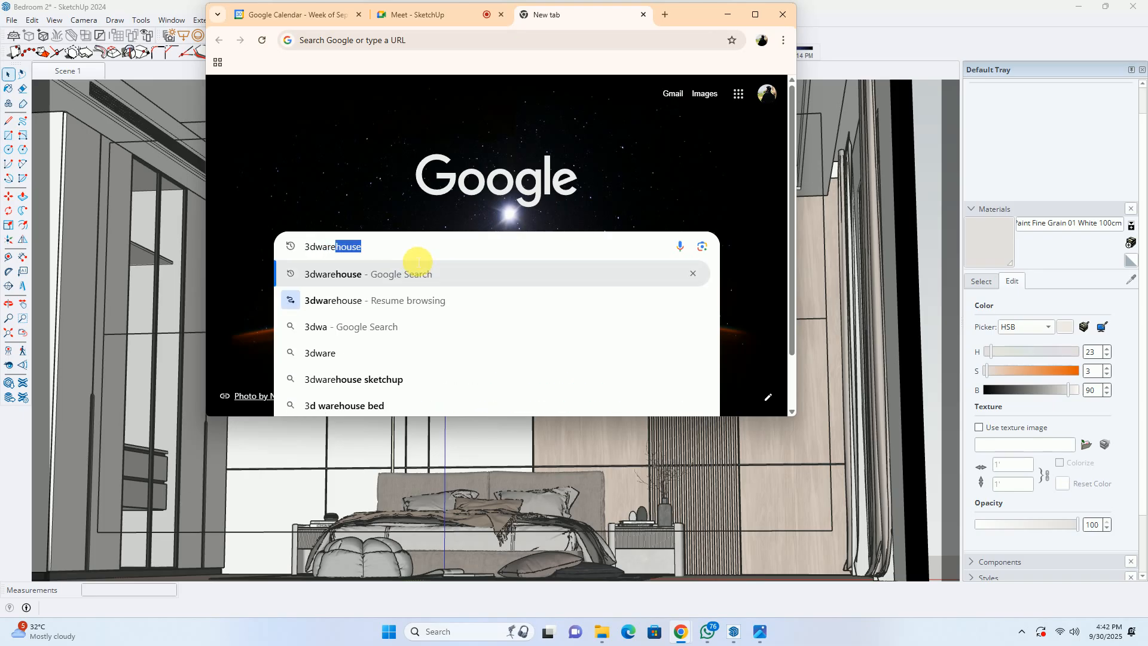
pyautogui.press('Return')
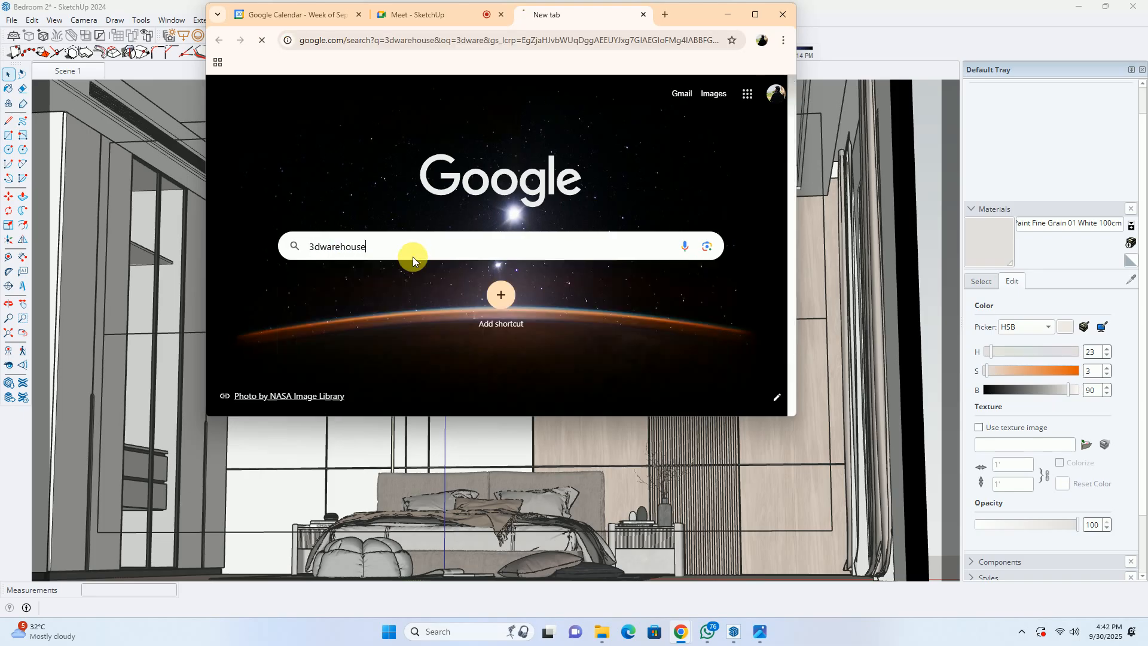
pyautogui.click(239, 189)
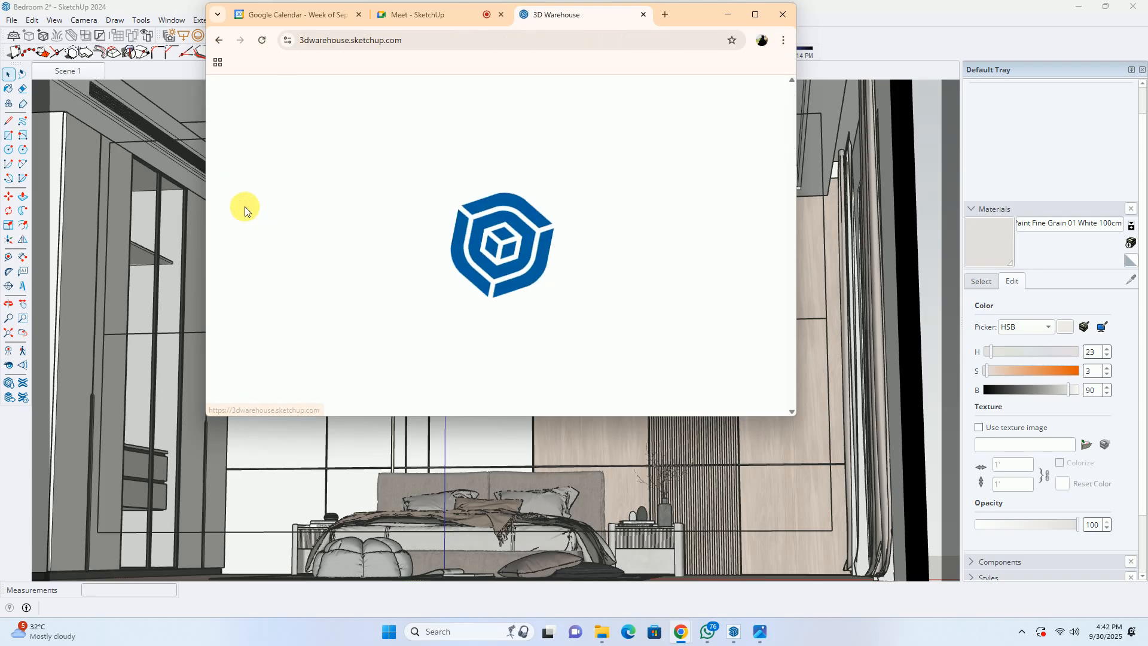
pyautogui.click(757, 15)
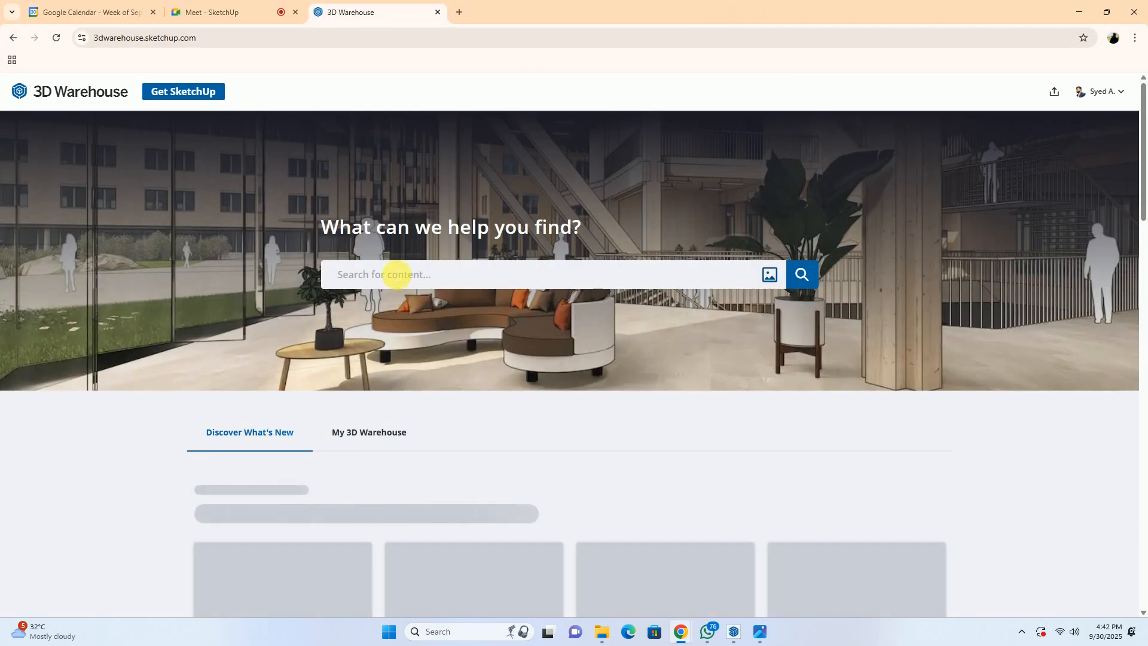
# Search 3D Warehouse for "ceiling fan".
pyautogui.click(394, 274)
pyautogui.write('ce')
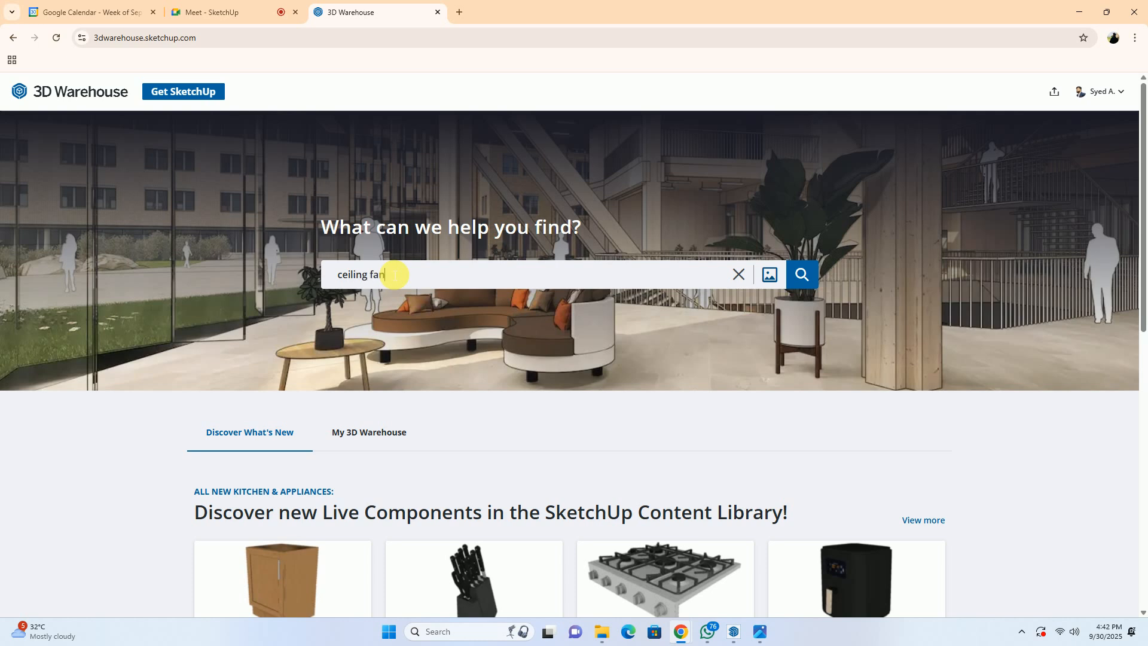
pyautogui.write('iling fan')
pyautogui.press('Return')
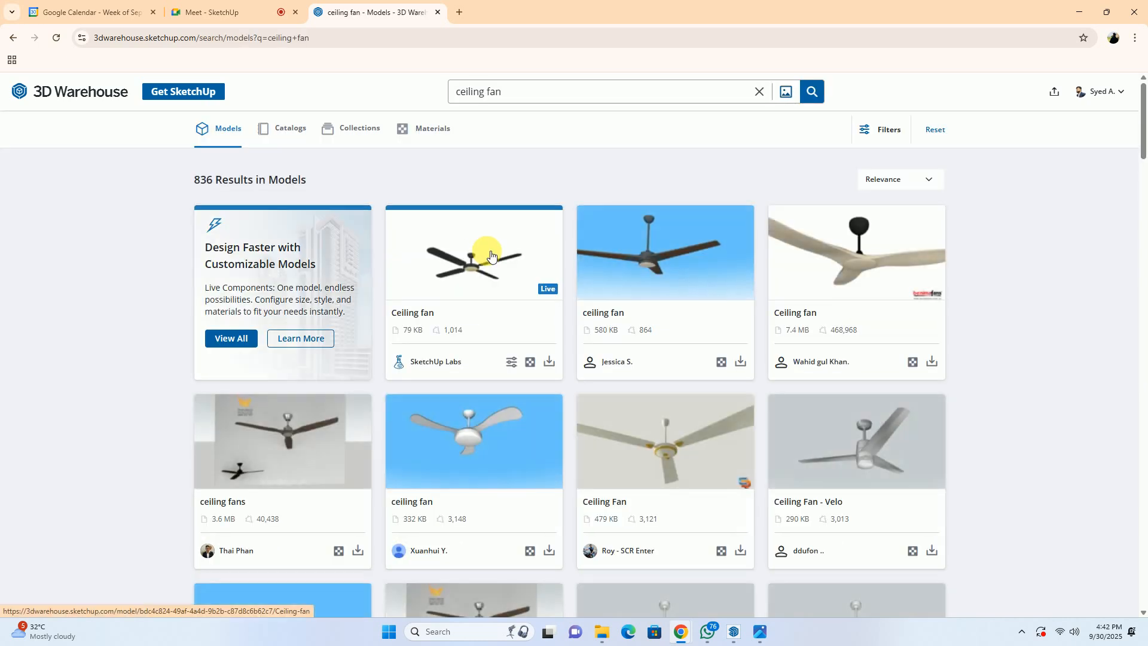
# Find the black Folded Ceiling Fan among the model results and download it as a SketchUp file.
pyautogui.scroll(-6, 491, 257)
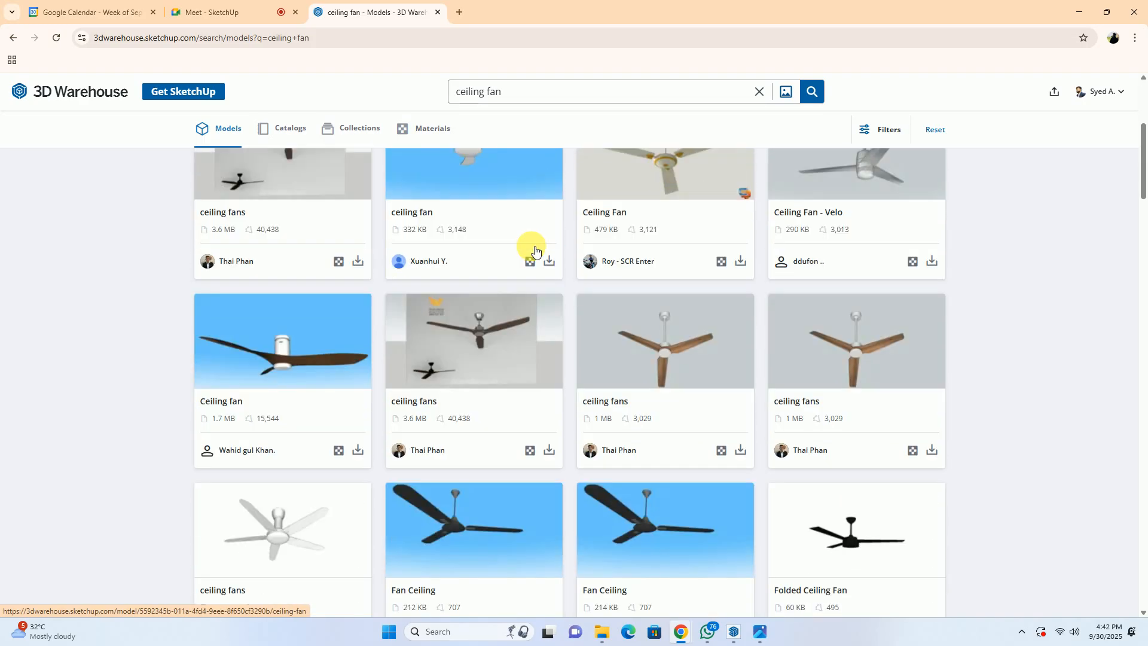
pyautogui.scroll(-3, 740, 313)
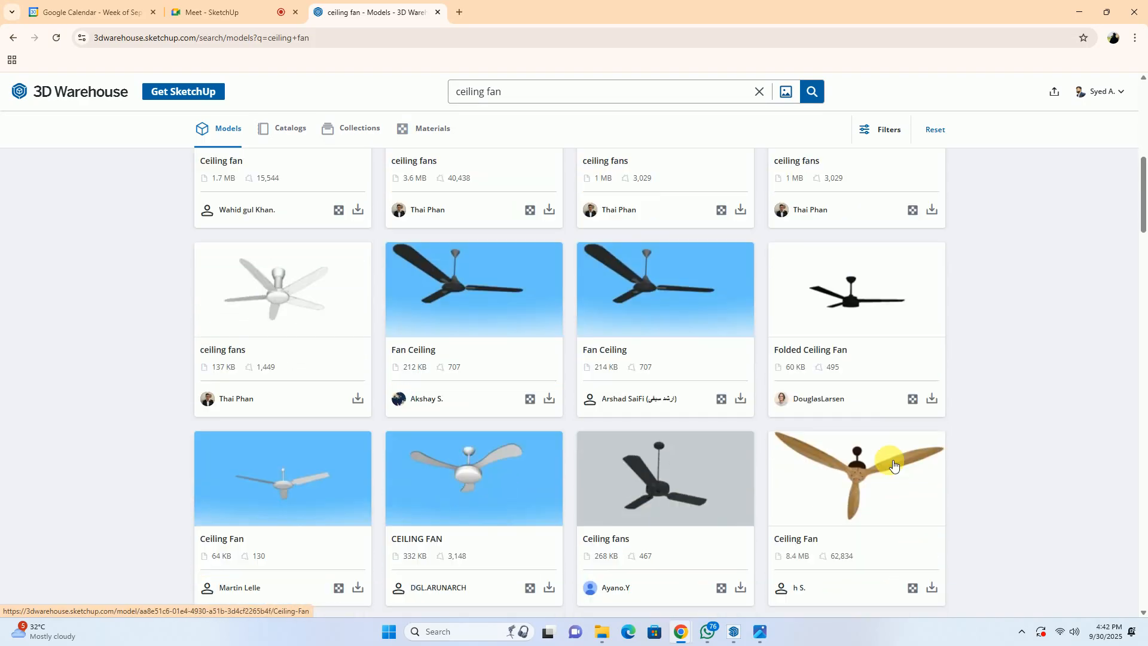
pyautogui.click(933, 392)
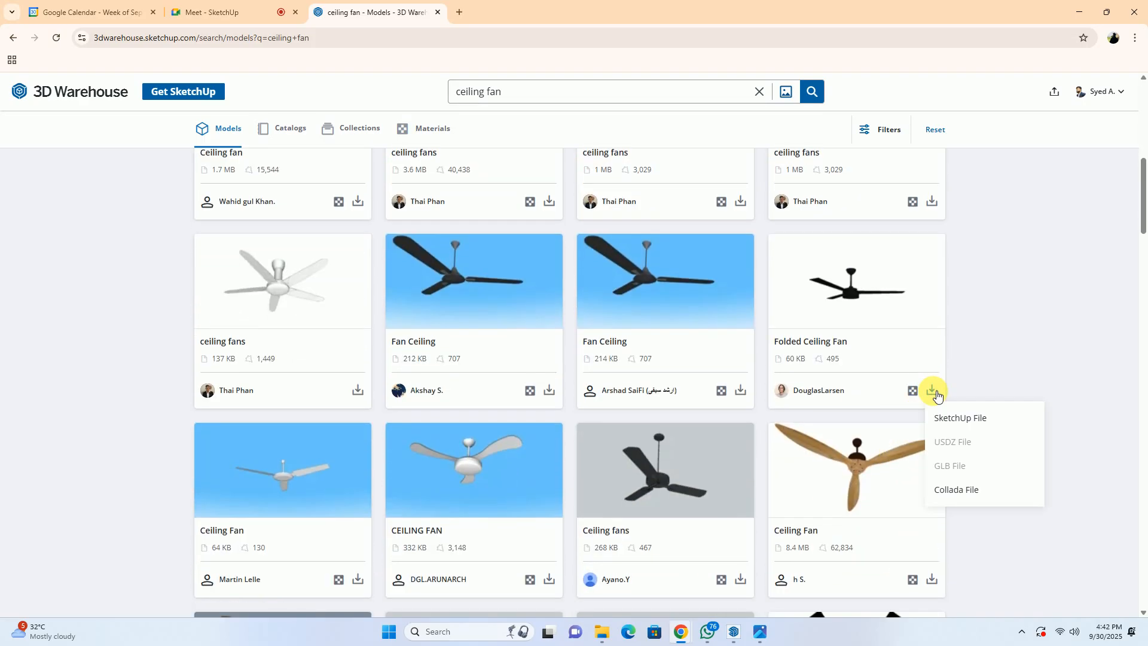
pyautogui.click(948, 412)
# Browse the remaining ceiling fan models and the ceiling fan collections for alternative designs.
pyautogui.scroll(-1, 769, 350)
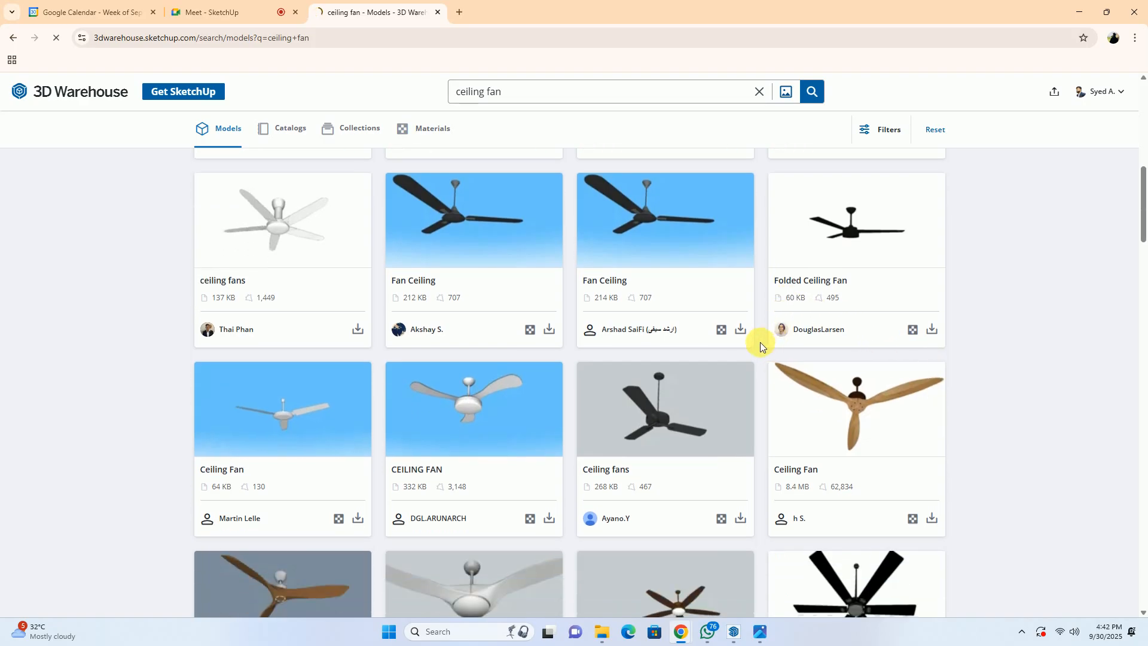
pyautogui.scroll(-13, 759, 344)
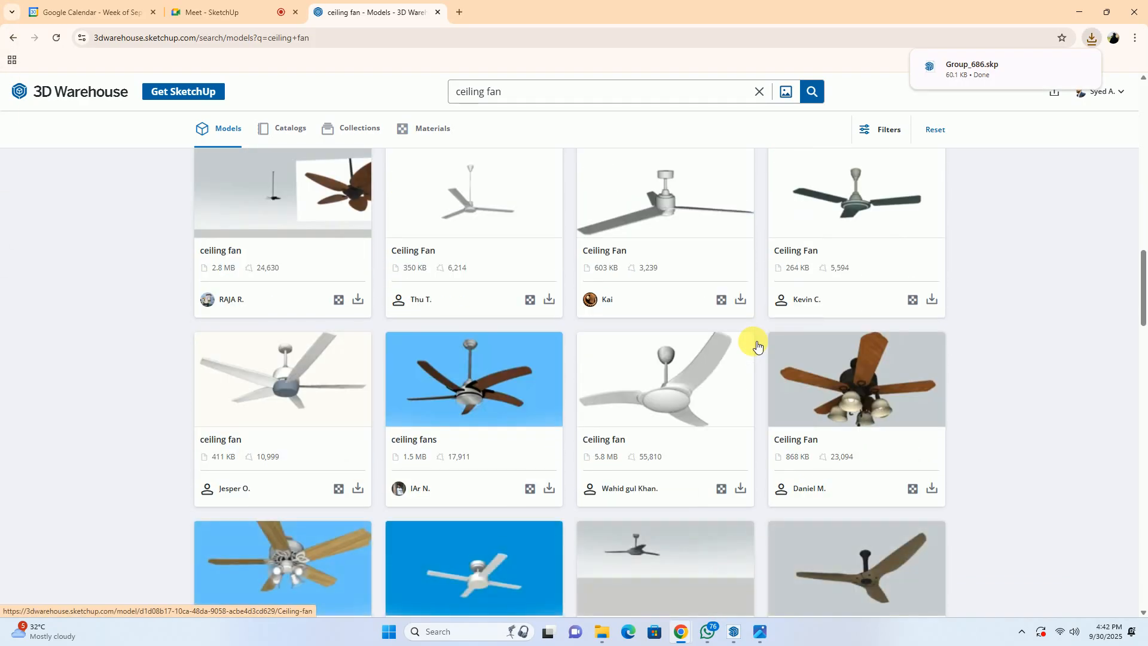
pyautogui.scroll(-11, 755, 345)
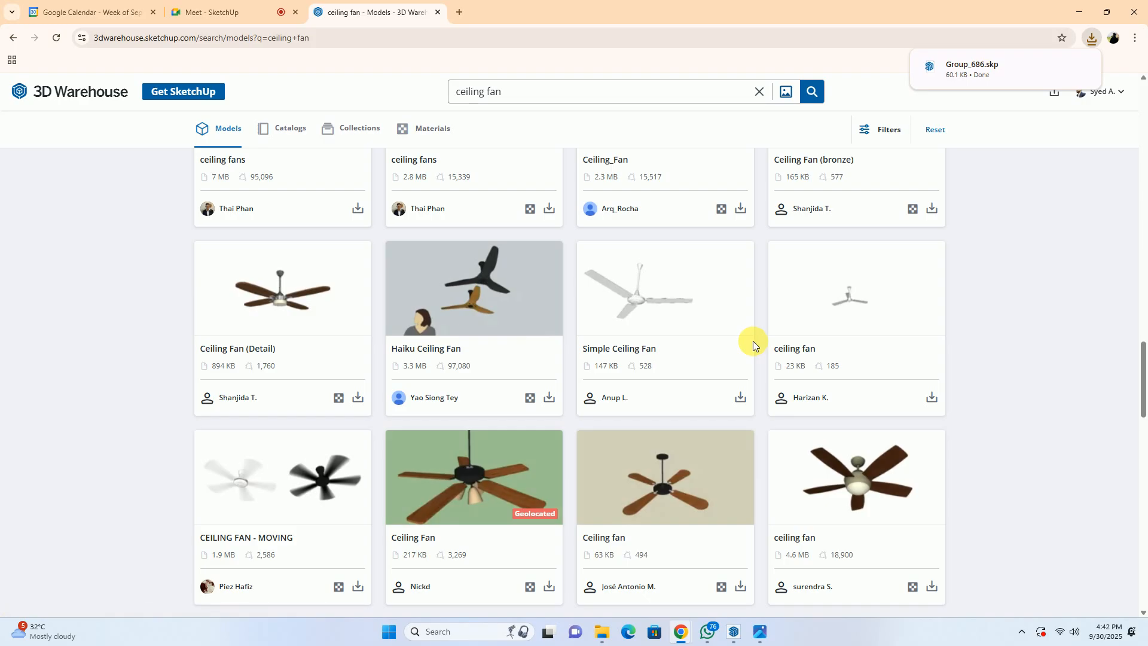
pyautogui.scroll(-8, 752, 340)
pyautogui.scroll(-5, 787, 337)
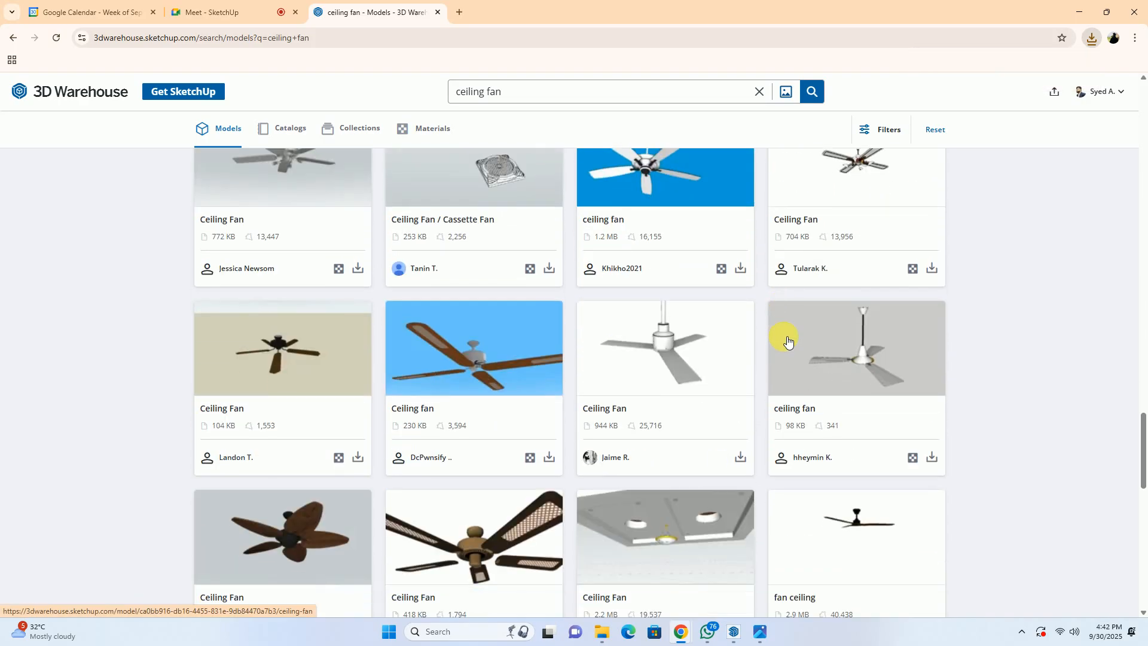
pyautogui.scroll(-5, 724, 338)
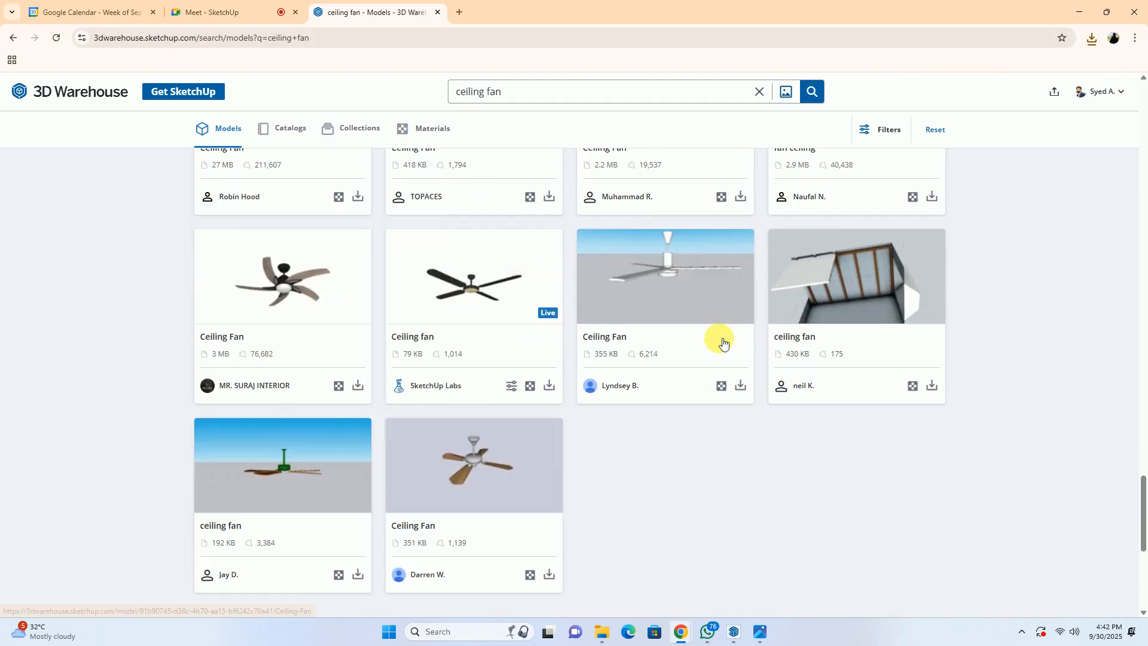
pyautogui.click(365, 134)
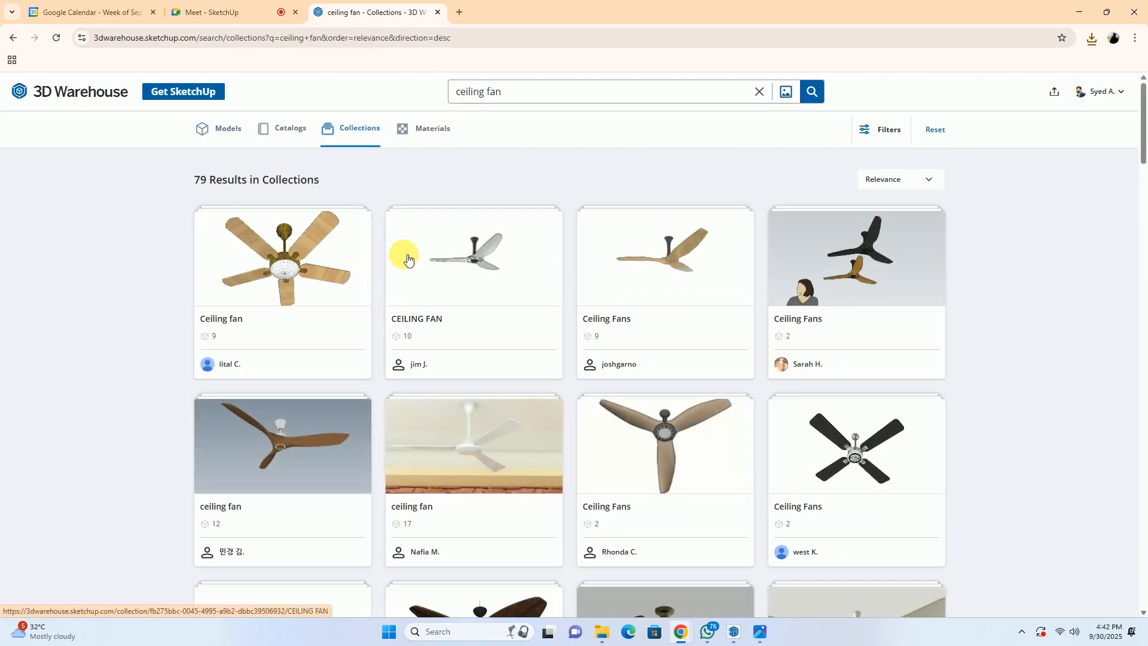
pyautogui.scroll(-7, 576, 341)
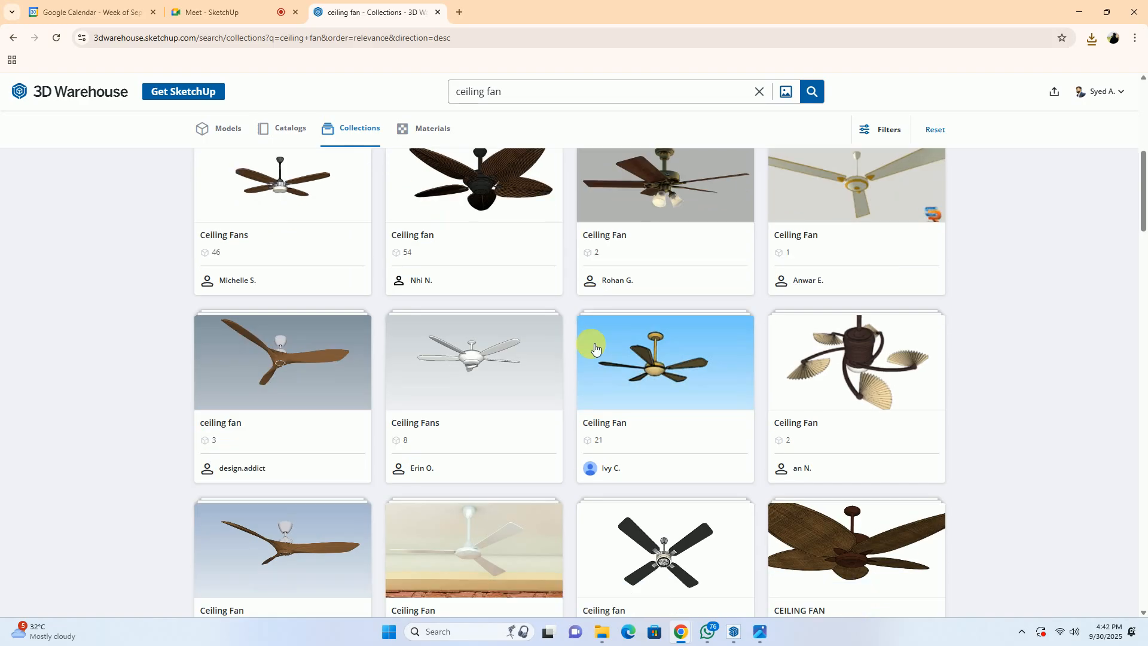
pyautogui.scroll(-8, 595, 344)
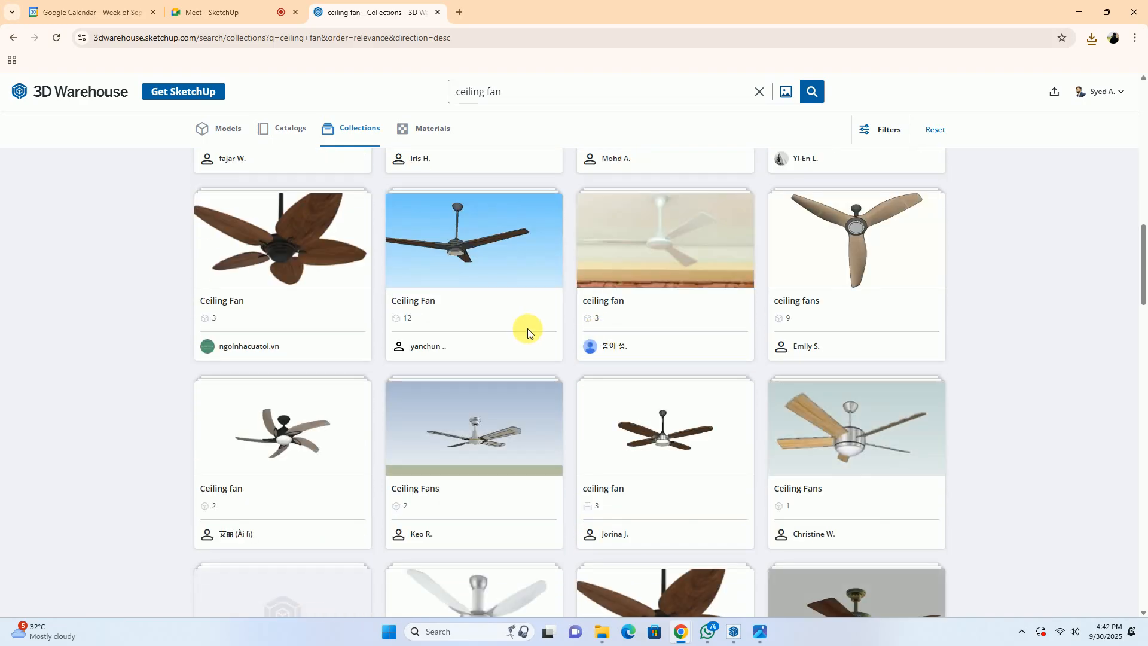
pyautogui.scroll(-5, 528, 329)
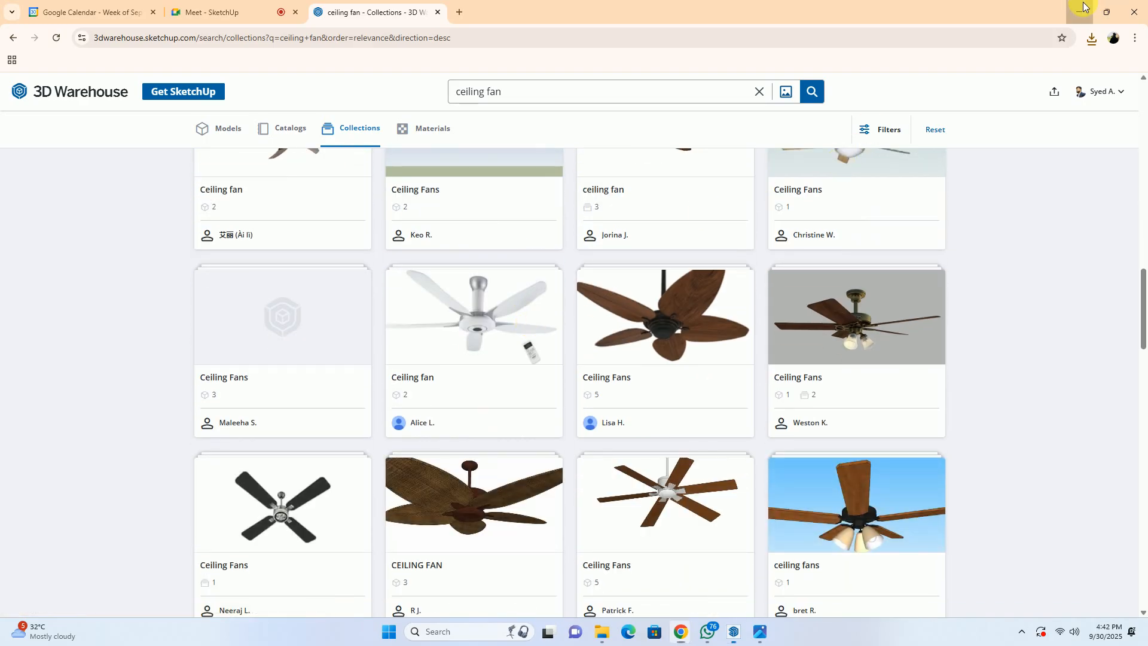
# Return to SketchUp and import the downloaded fan model Group_686 from the Downloads folder.
pyautogui.click(1084, 6)
pyautogui.click(12, 19)
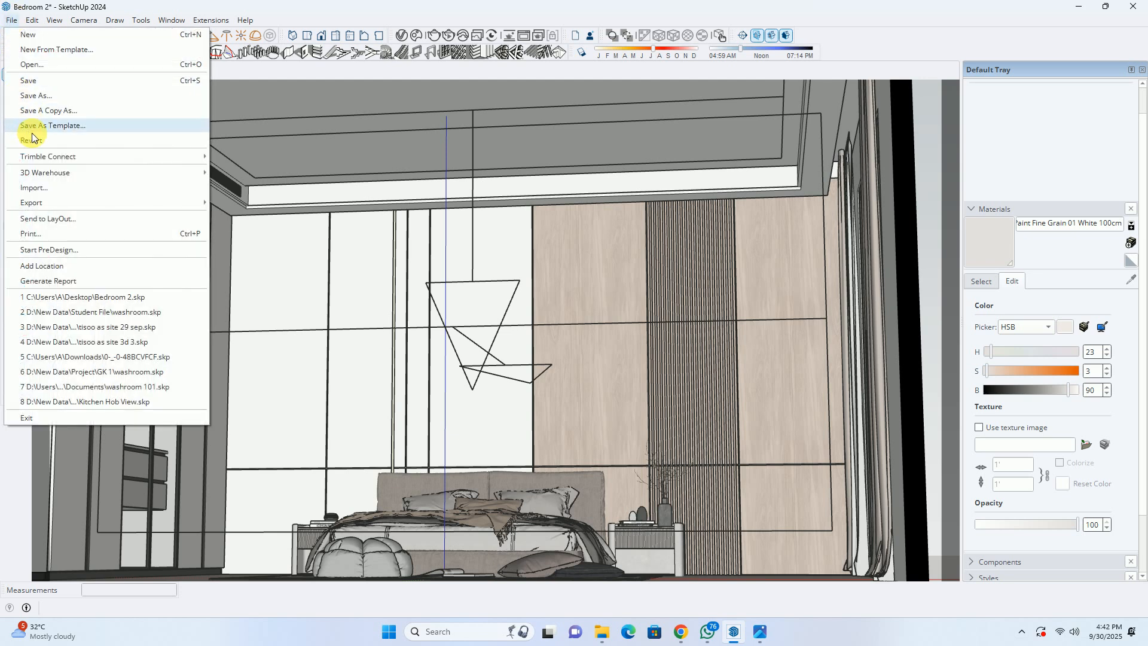
pyautogui.click(35, 187)
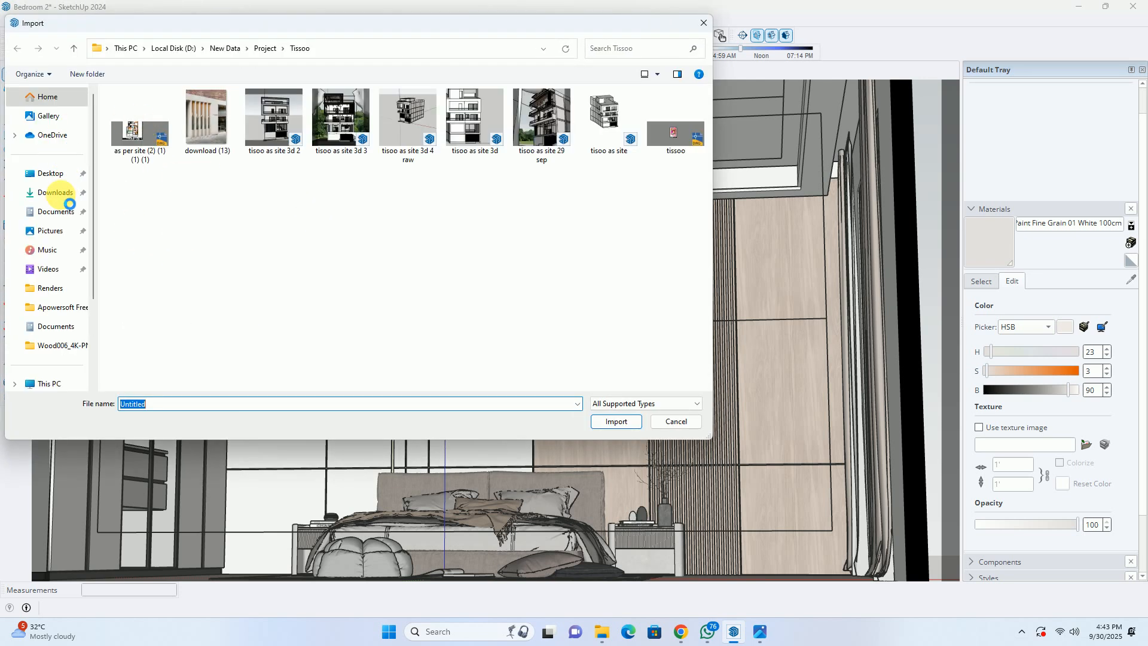
pyautogui.click(55, 192)
pyautogui.click(139, 135)
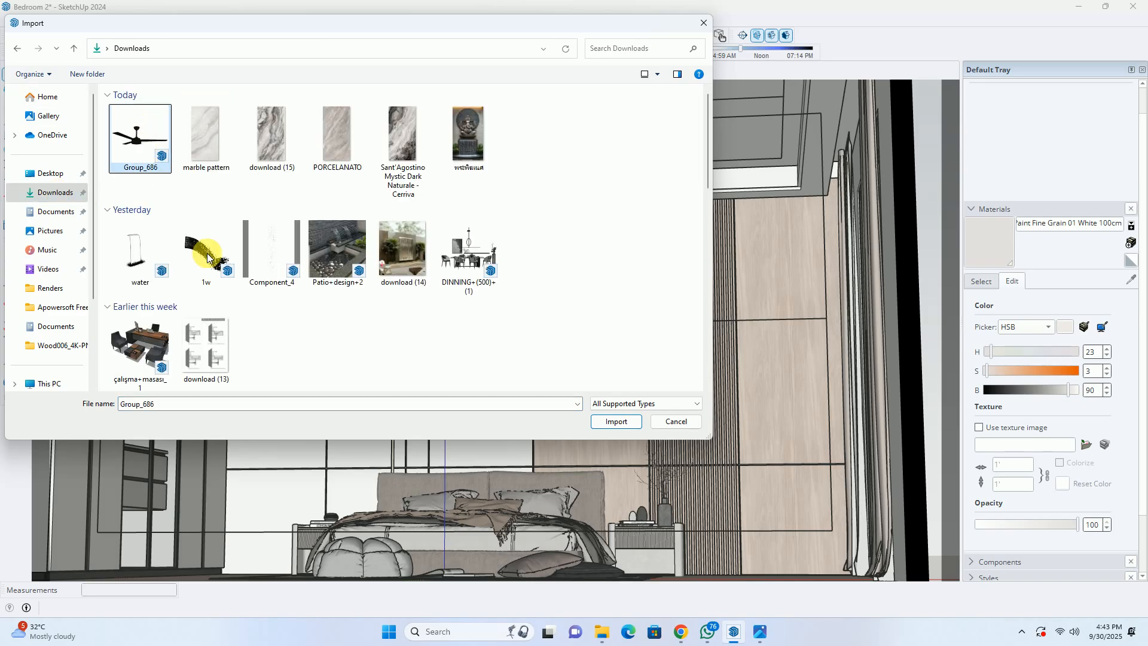
pyautogui.click(617, 421)
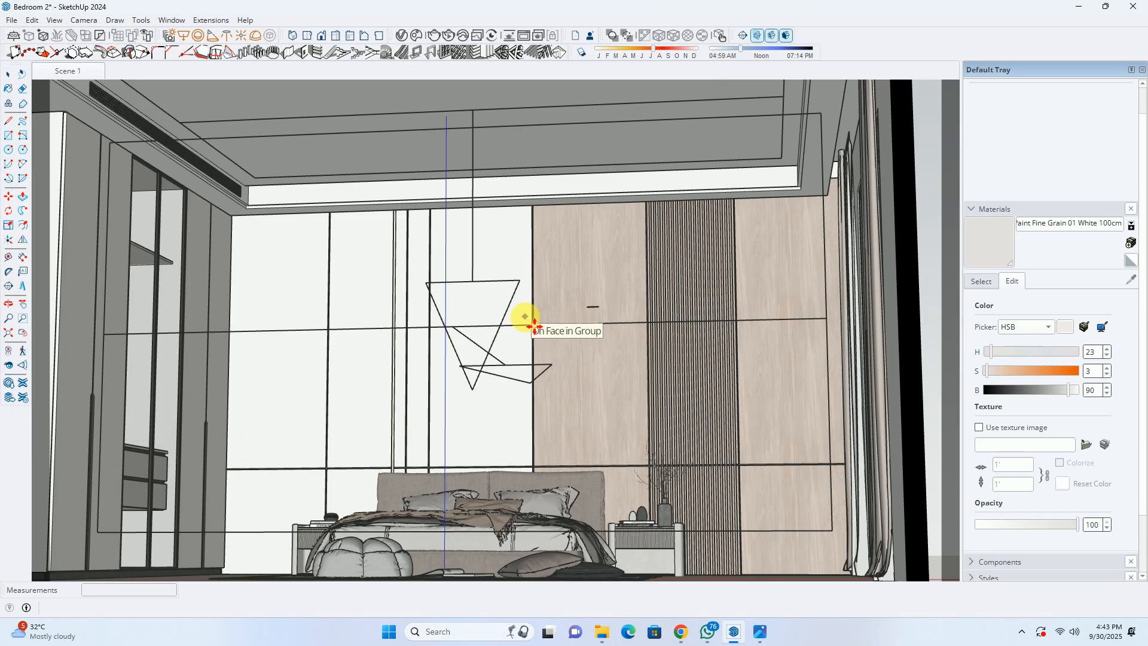
# Place the imported ceiling fan at the bedroom ceiling and bring its mounting cap into reach for moving.
pyautogui.scroll(-3, 442, 251)
pyautogui.moveTo(447, 277); pyautogui.dragTo(402, 351, button='middle')
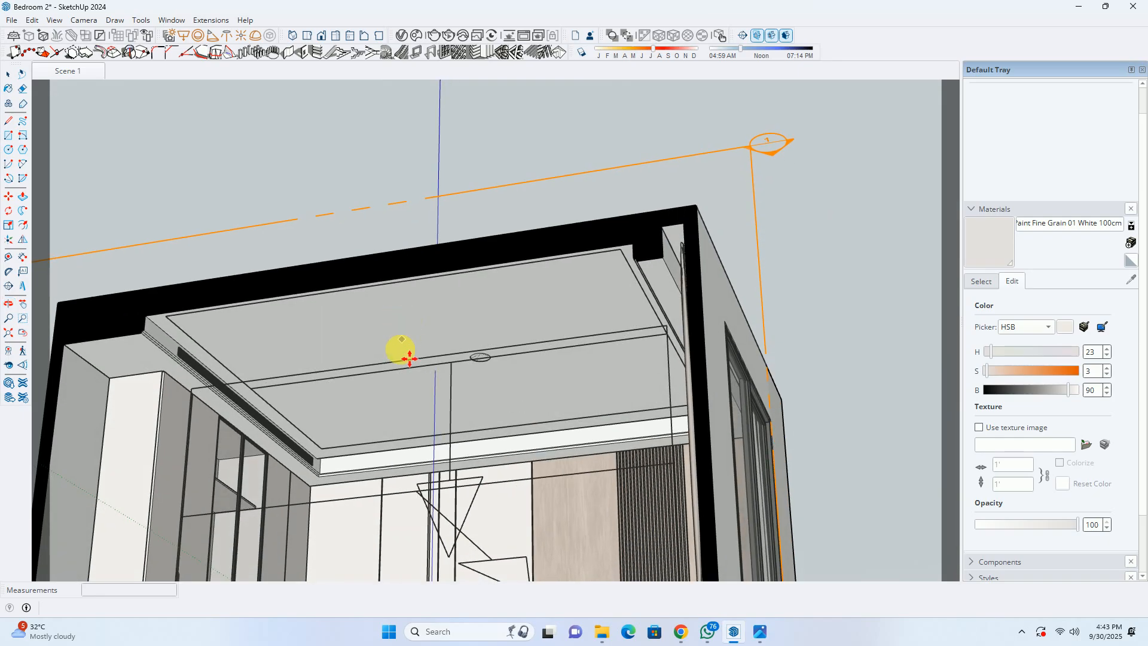
pyautogui.scroll(3, 337, 478)
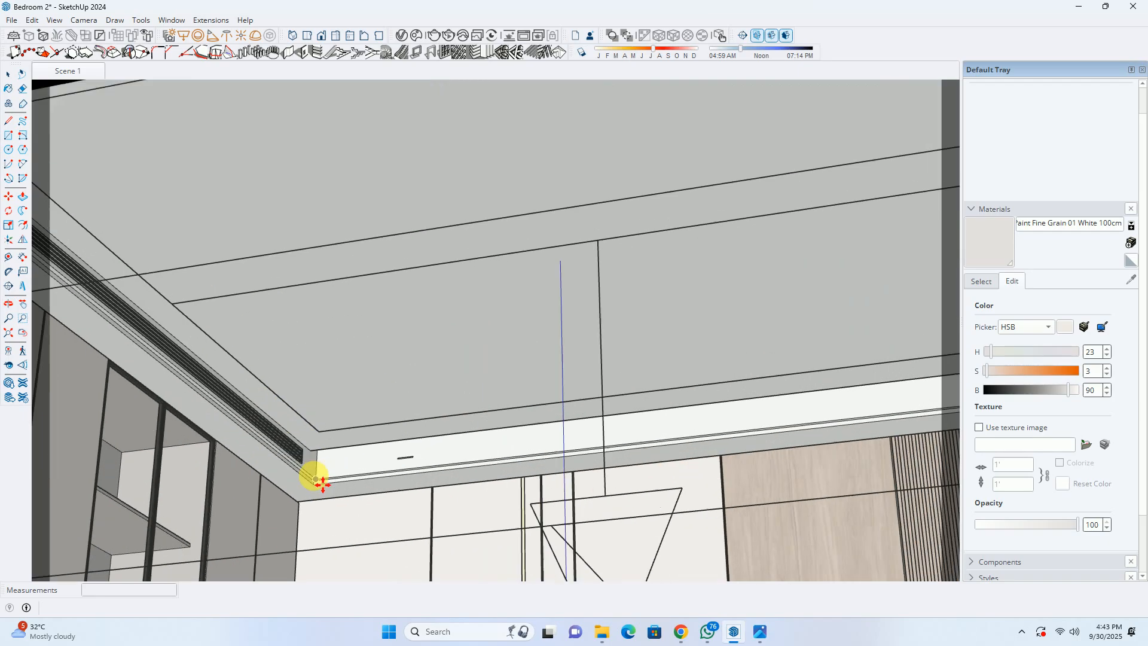
pyautogui.moveTo(427, 400); pyautogui.dragTo(303, 638, button='middle')
pyautogui.scroll(-2, 464, 350)
pyautogui.moveTo(464, 349); pyautogui.dragTo(508, 381, button='middle')
pyautogui.scroll(5, 517, 389)
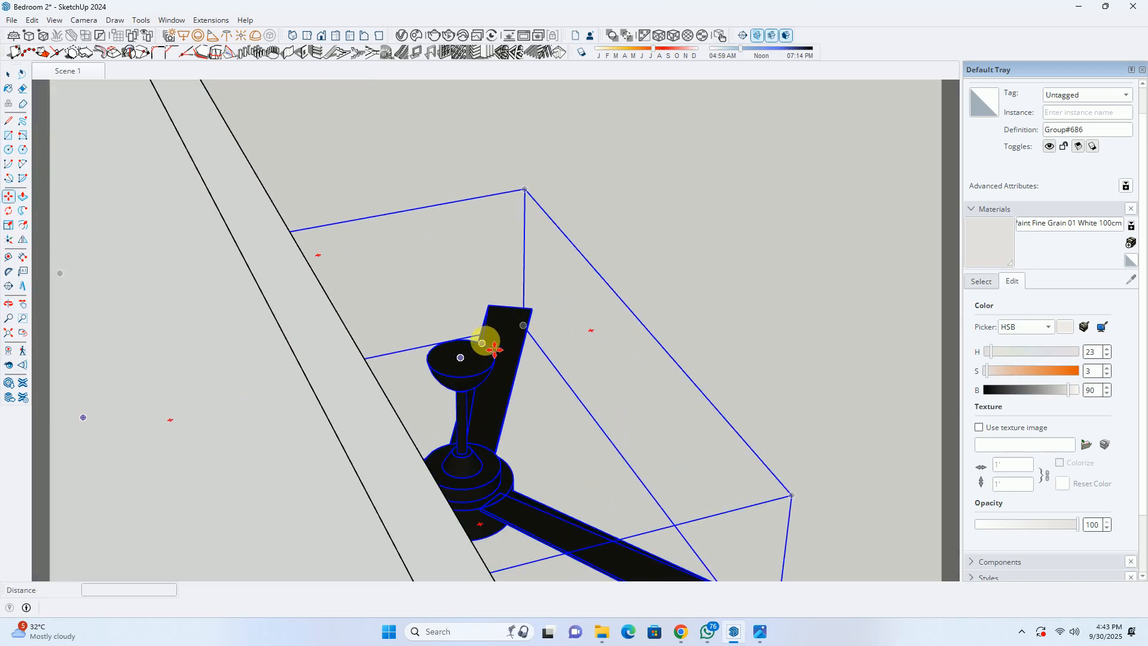
# Move the ceiling fan by its mounting cap across the room to the wardrobe side, near the ceiling edge.
pyautogui.click(340, 332)
pyautogui.moveTo(359, 329); pyautogui.dragTo(825, 125, button='middle')
pyautogui.scroll(-2, 723, 195)
pyautogui.scroll(-3, 646, 201)
pyautogui.moveTo(627, 187); pyautogui.dragTo(793, 285, button='middle')
pyautogui.scroll(2, 784, 277)
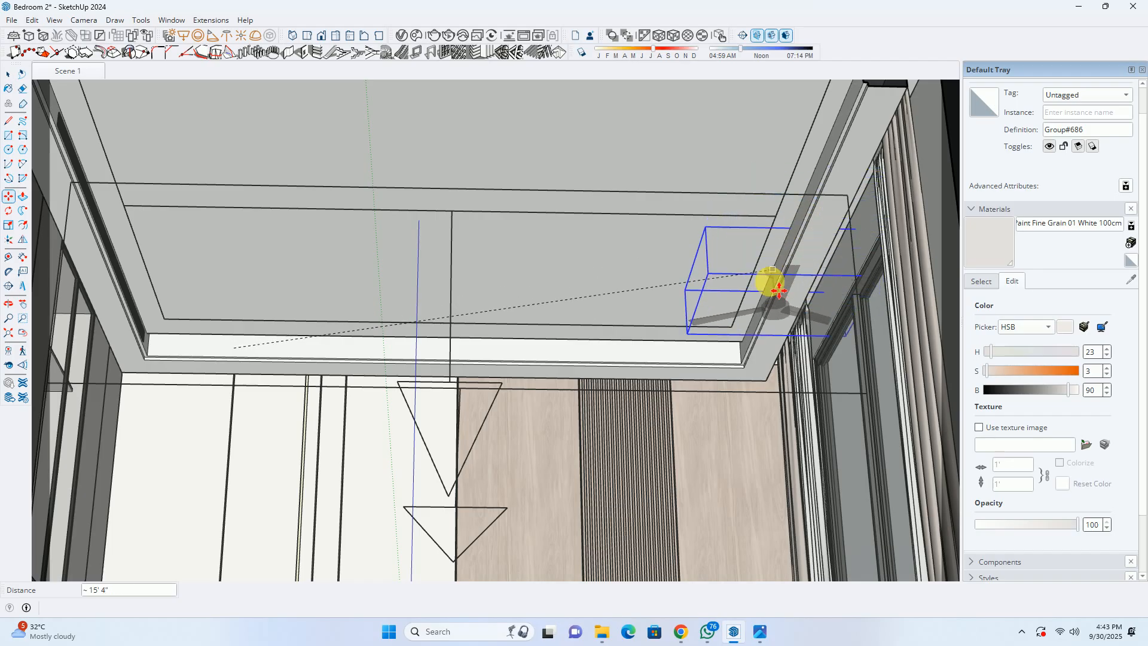
pyautogui.moveTo(738, 351); pyautogui.dragTo(1146, 311, button='middle')
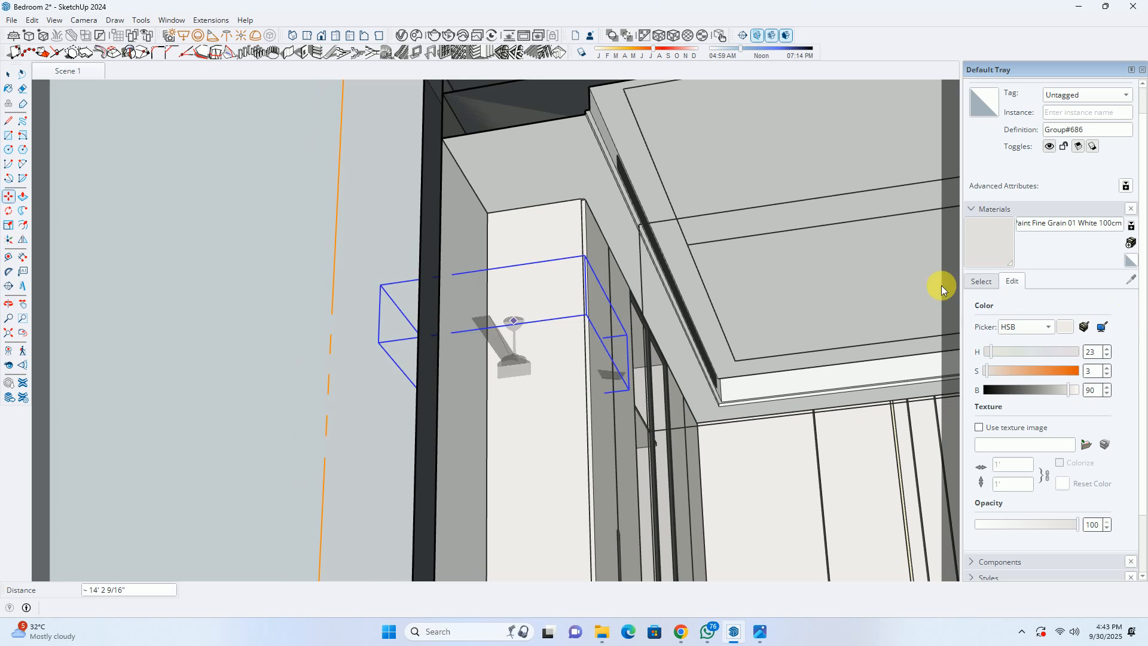
pyautogui.moveTo(845, 287); pyautogui.dragTo(597, 321, button='middle')
pyautogui.scroll(2, 601, 299)
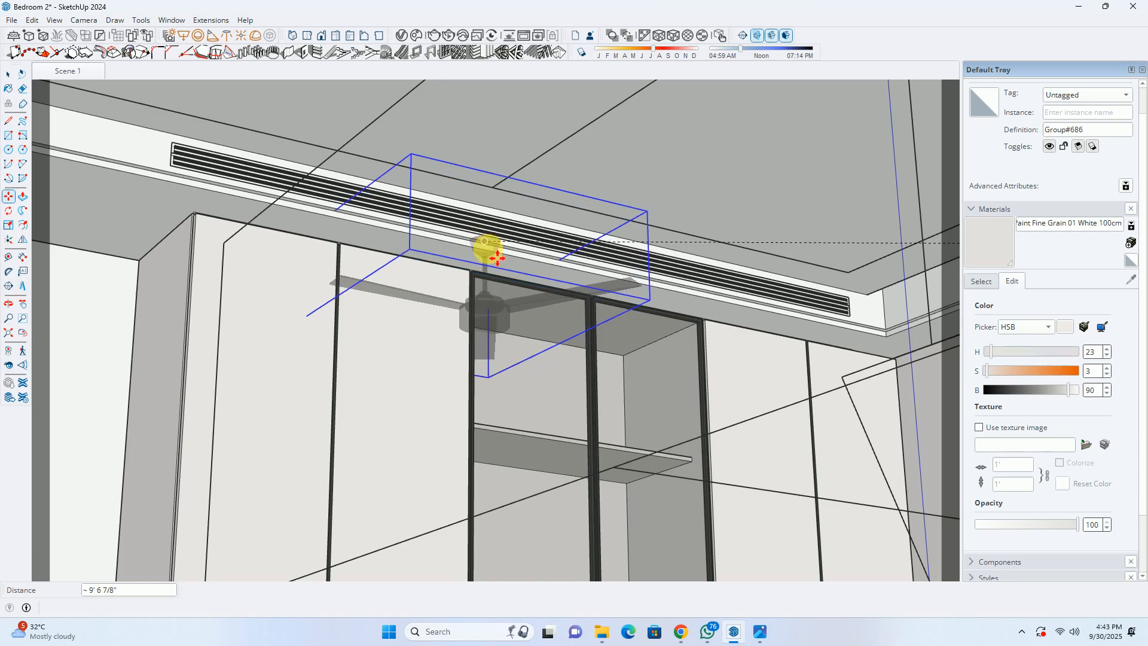
pyautogui.moveTo(441, 256); pyautogui.dragTo(526, 300, button='middle')
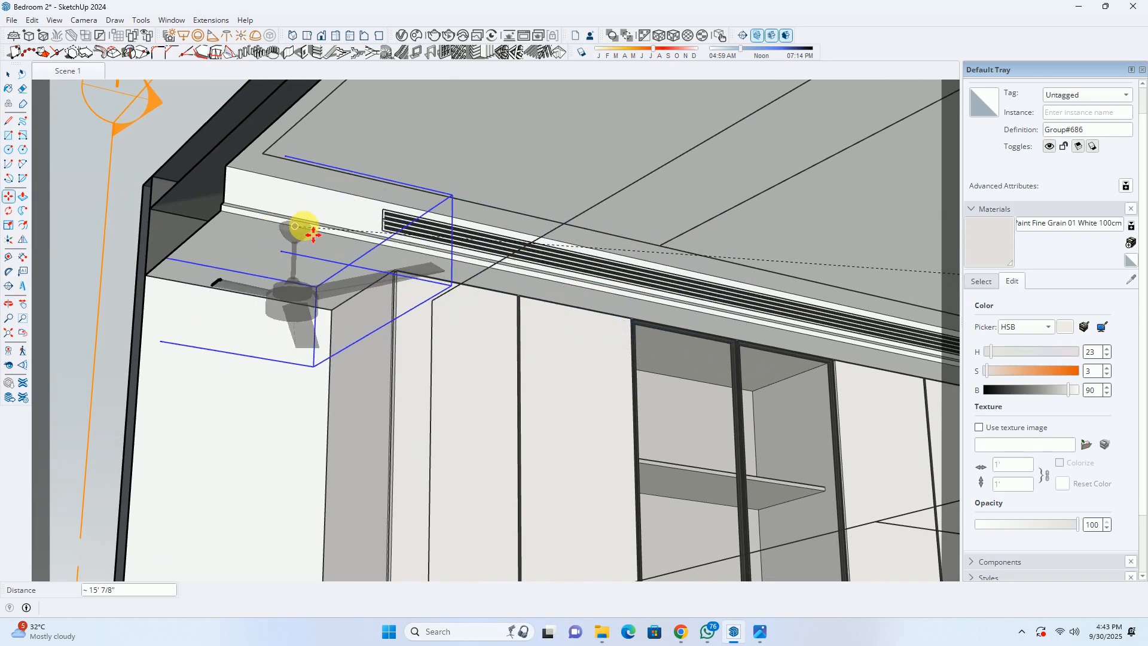
pyautogui.scroll(-2, 304, 225)
pyautogui.moveTo(421, 298); pyautogui.dragTo(326, 270, button='middle')
pyautogui.click(338, 283)
pyautogui.press('space')
pyautogui.moveTo(570, 267); pyautogui.dragTo(648, 280, button='middle')
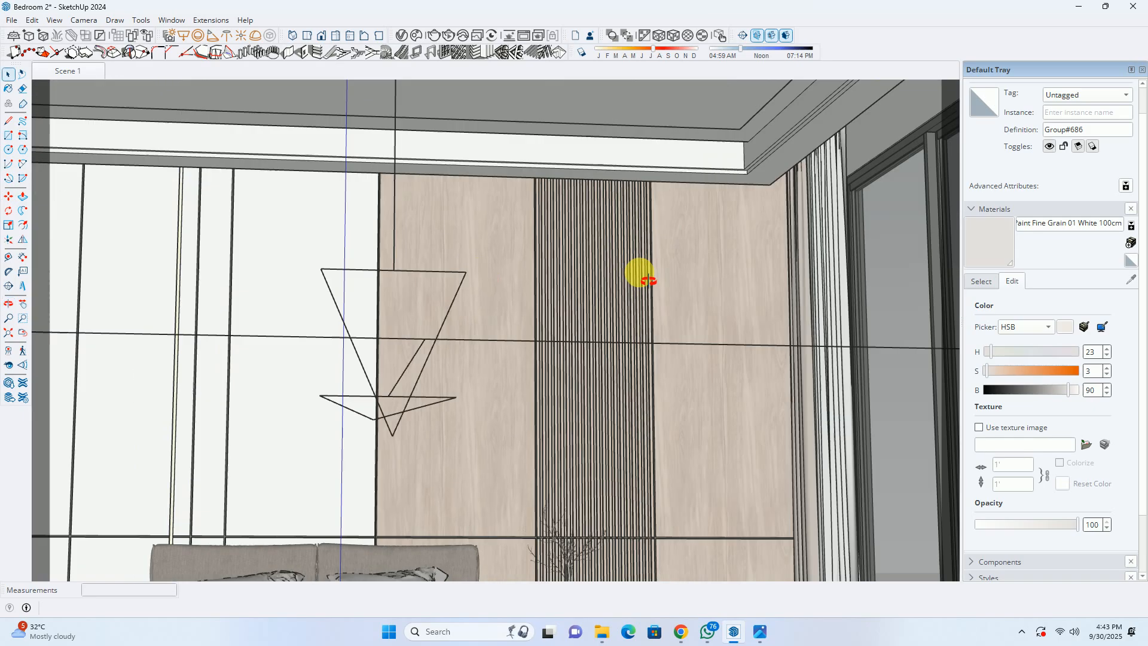
# Deactivate the section plane that cuts through the front of the bedroom.
pyautogui.scroll(-10, 649, 280)
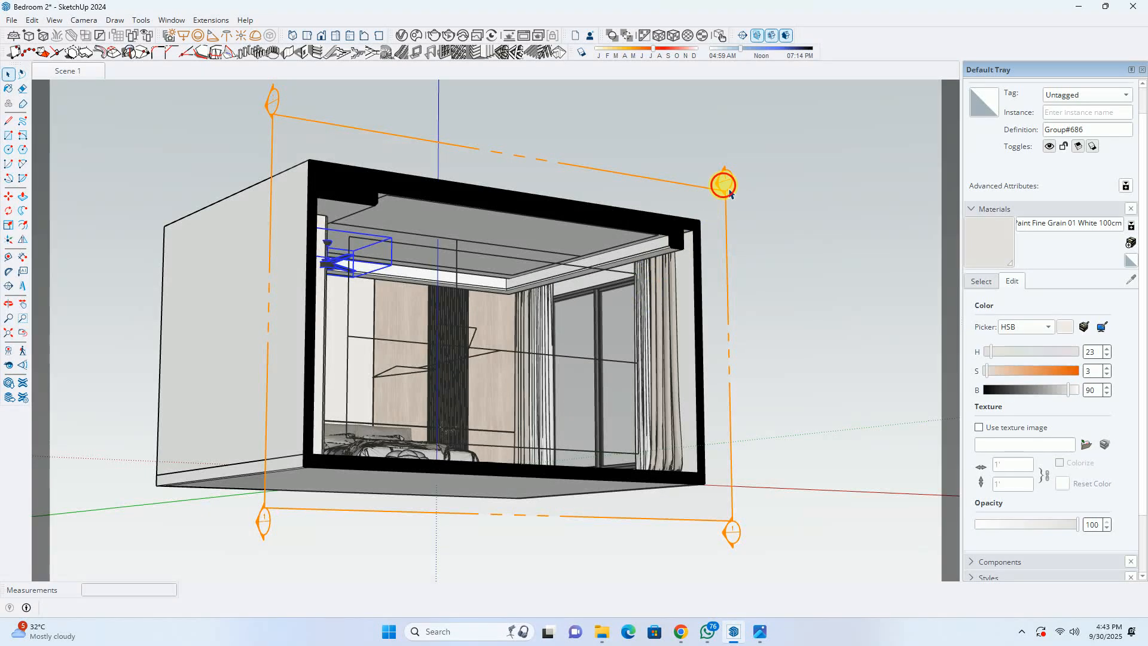
pyautogui.click(729, 193)
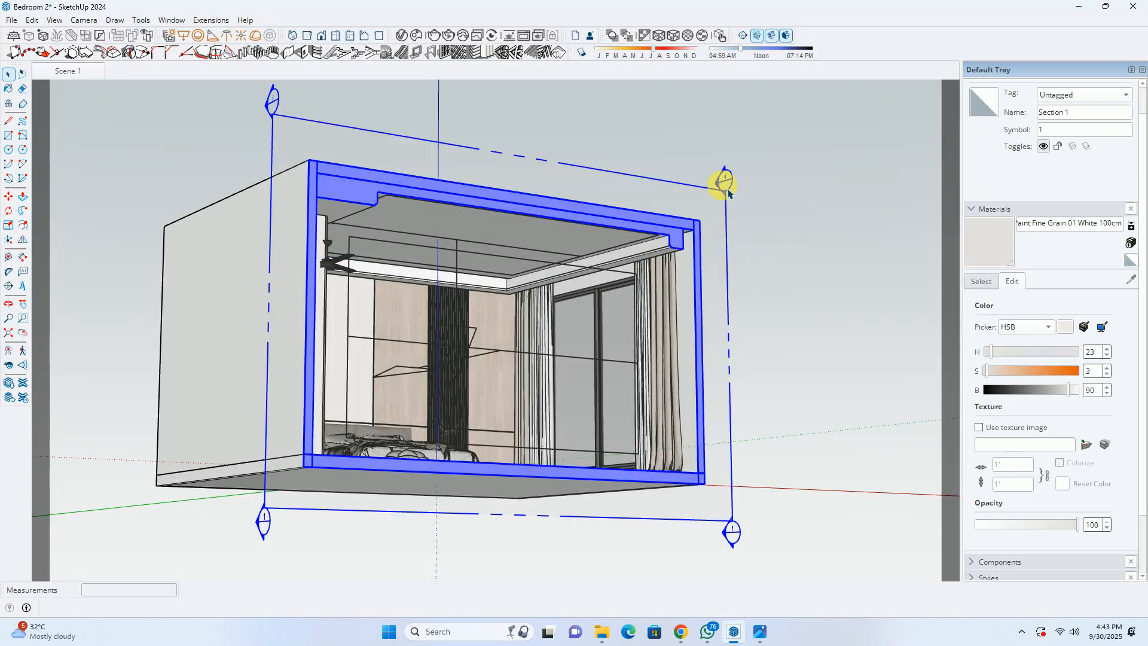
pyautogui.press('h')
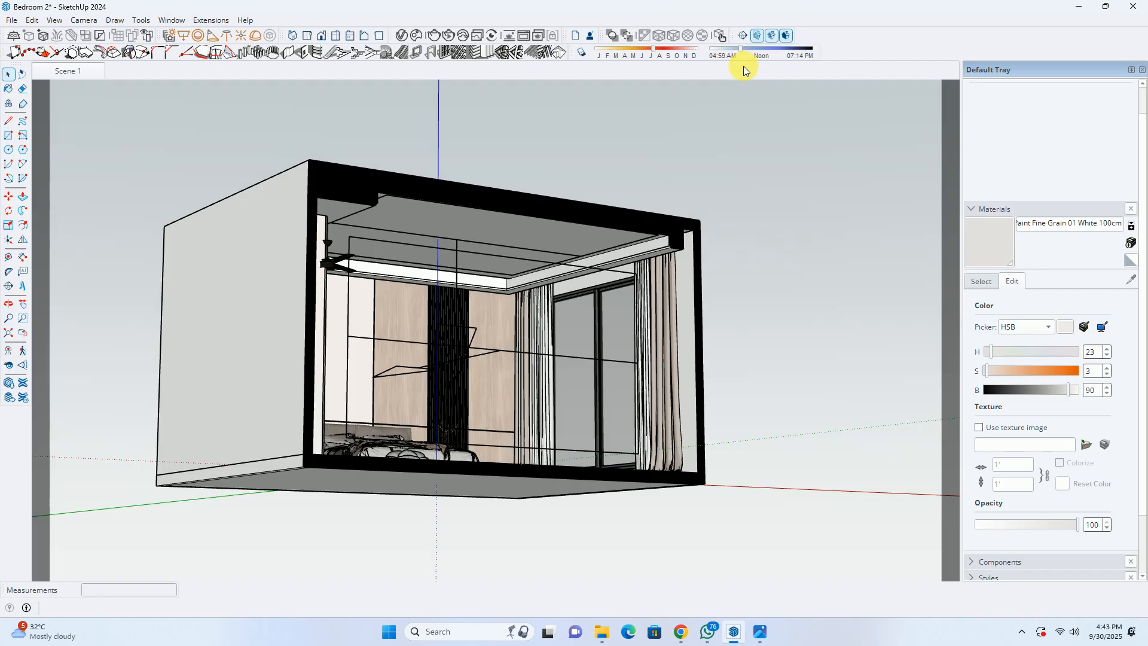
pyautogui.click(724, 190)
pyautogui.doubleClick(723, 191)
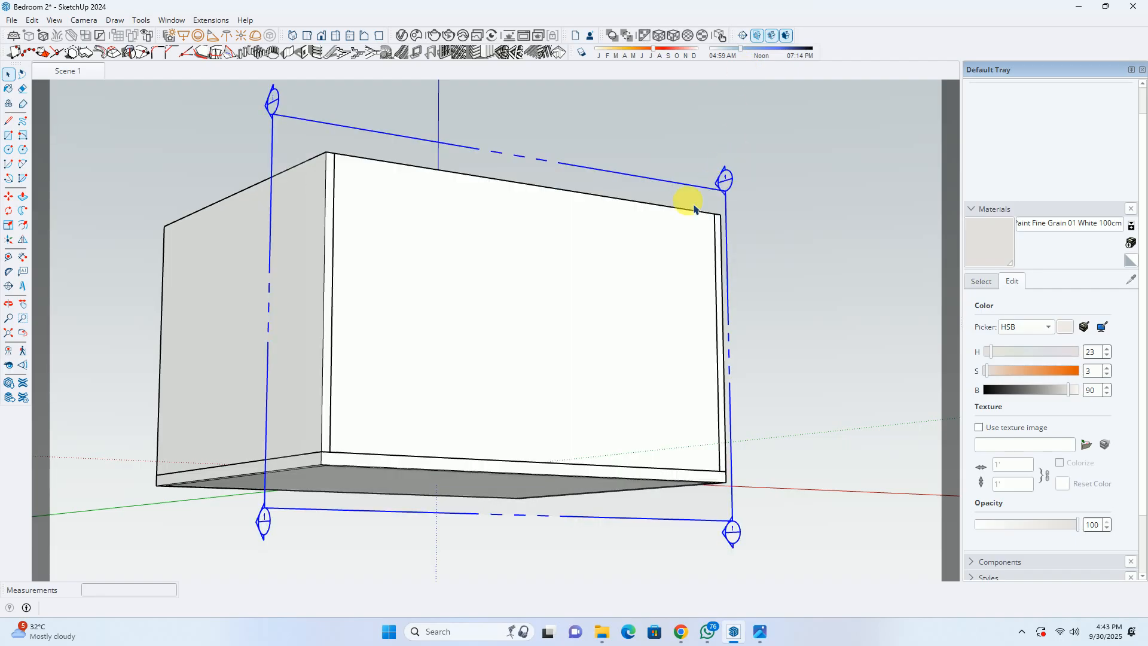
# Hide the bedroom's front wall and the adjoining side wall to open up the interior.
pyautogui.moveTo(695, 208); pyautogui.dragTo(609, 387, button='middle')
pyautogui.click(606, 383)
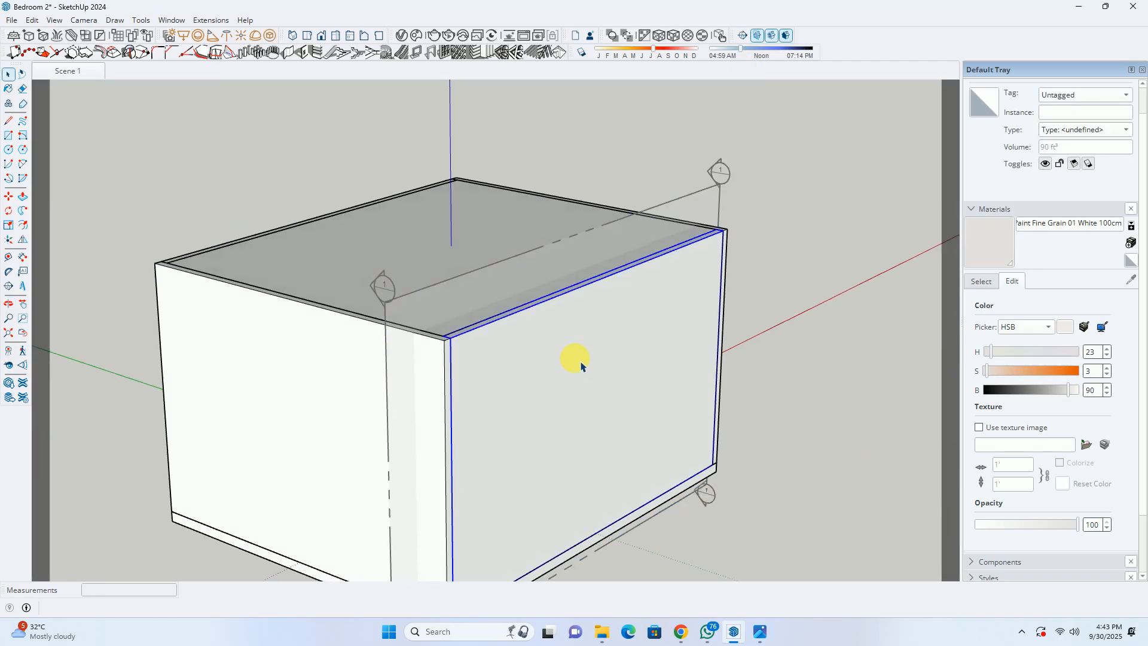
pyautogui.press('h')
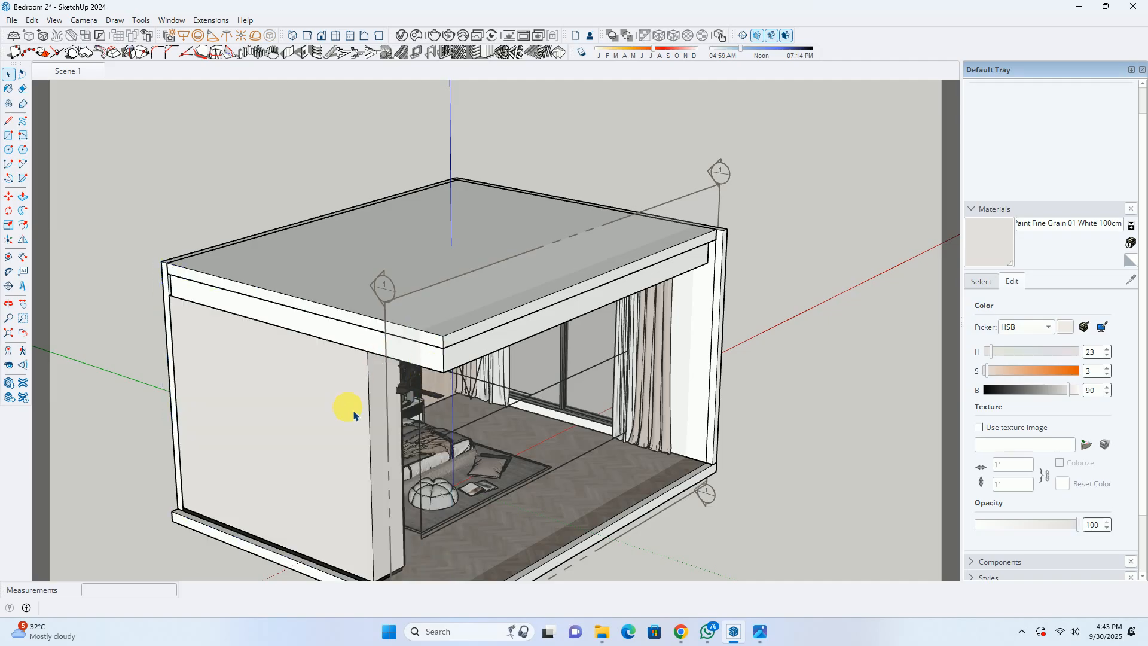
pyautogui.click(354, 411)
pyautogui.press('h')
# Place a tape-measure guide parallel to the bed wall through the middle of the ceiling recess, about 7' from its edge.
pyautogui.moveTo(383, 418); pyautogui.dragTo(562, 227, button='middle')
pyautogui.scroll(2, 520, 225)
pyautogui.moveTo(449, 237); pyautogui.dragTo(418, 294, button='middle')
pyautogui.press('t')
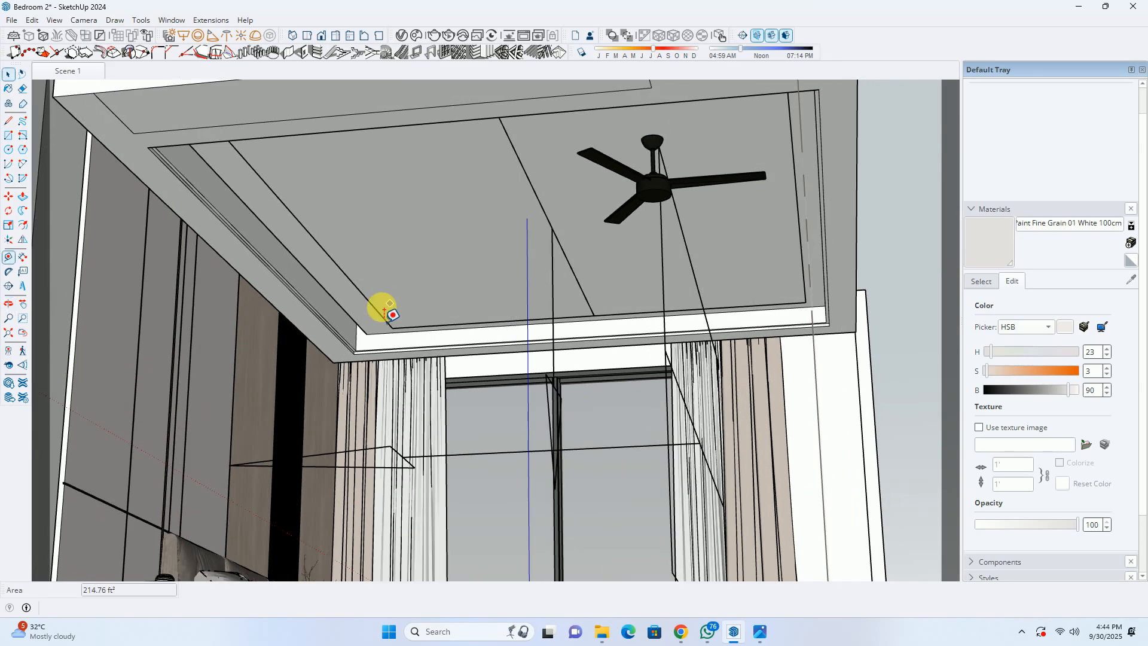
pyautogui.click(278, 273)
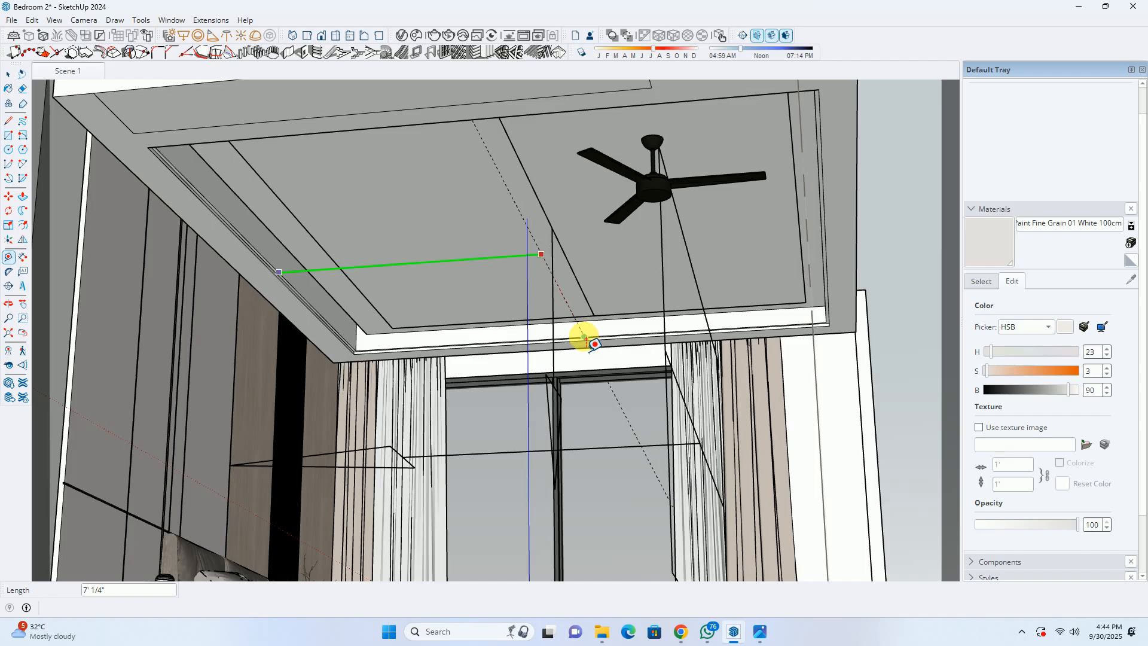
pyautogui.moveTo(586, 338); pyautogui.dragTo(328, 285, button='middle')
pyautogui.moveTo(620, 327); pyautogui.dragTo(397, 357, button='middle')
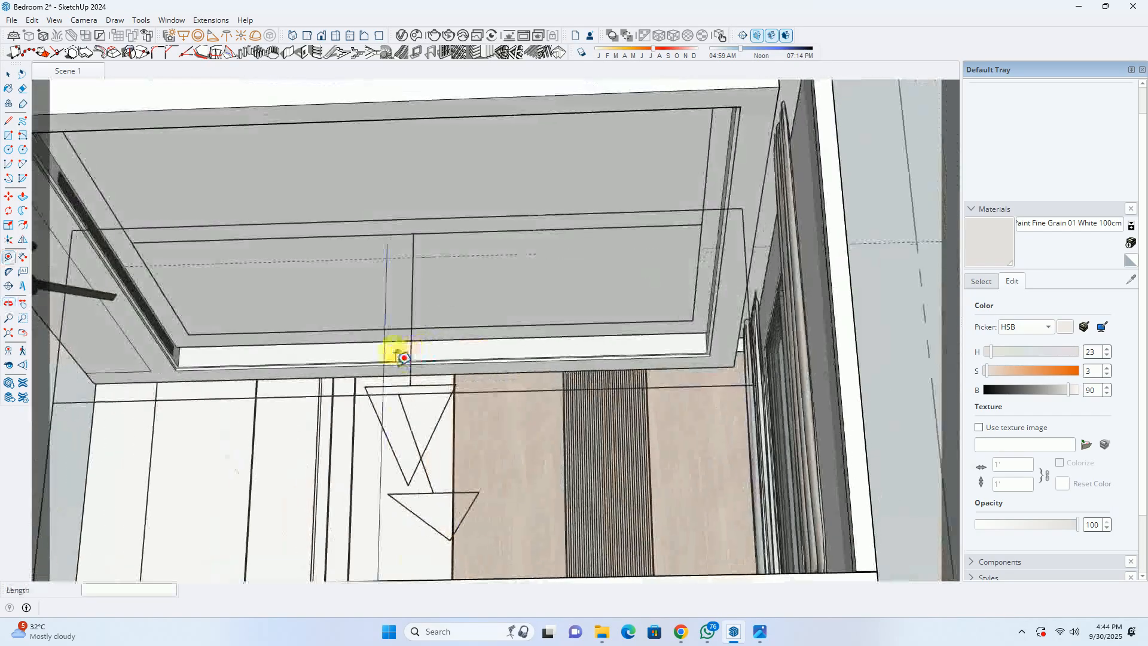
pyautogui.scroll(3, 156, 361)
pyautogui.click(139, 359)
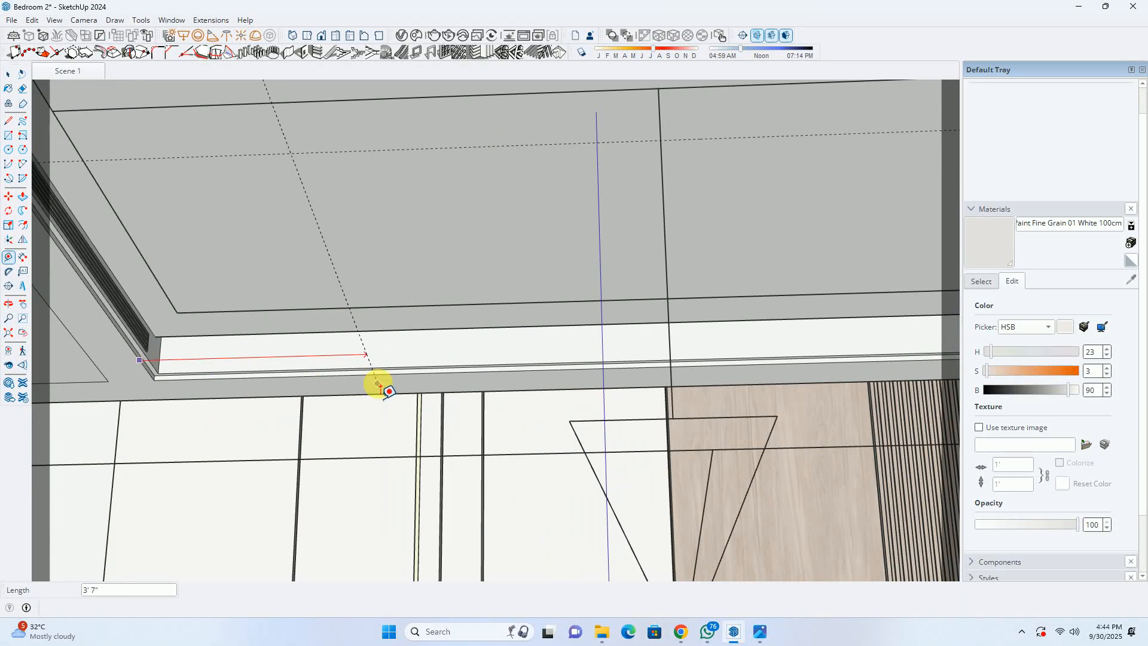
pyautogui.scroll(-3, 380, 382)
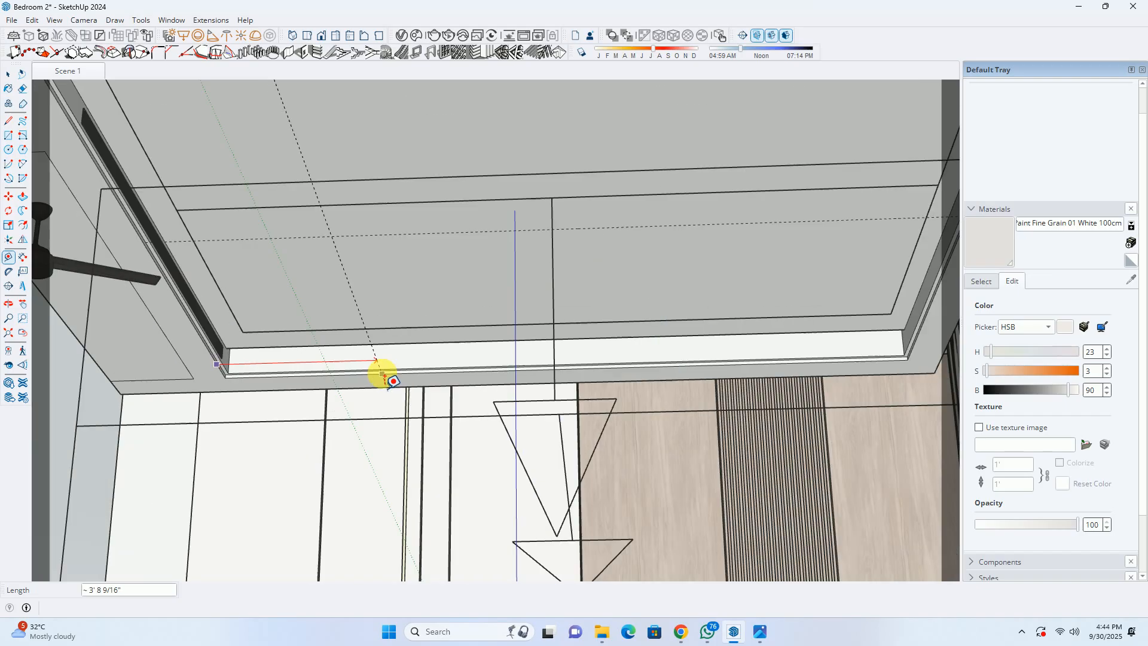
pyautogui.scroll(2, 213, 269)
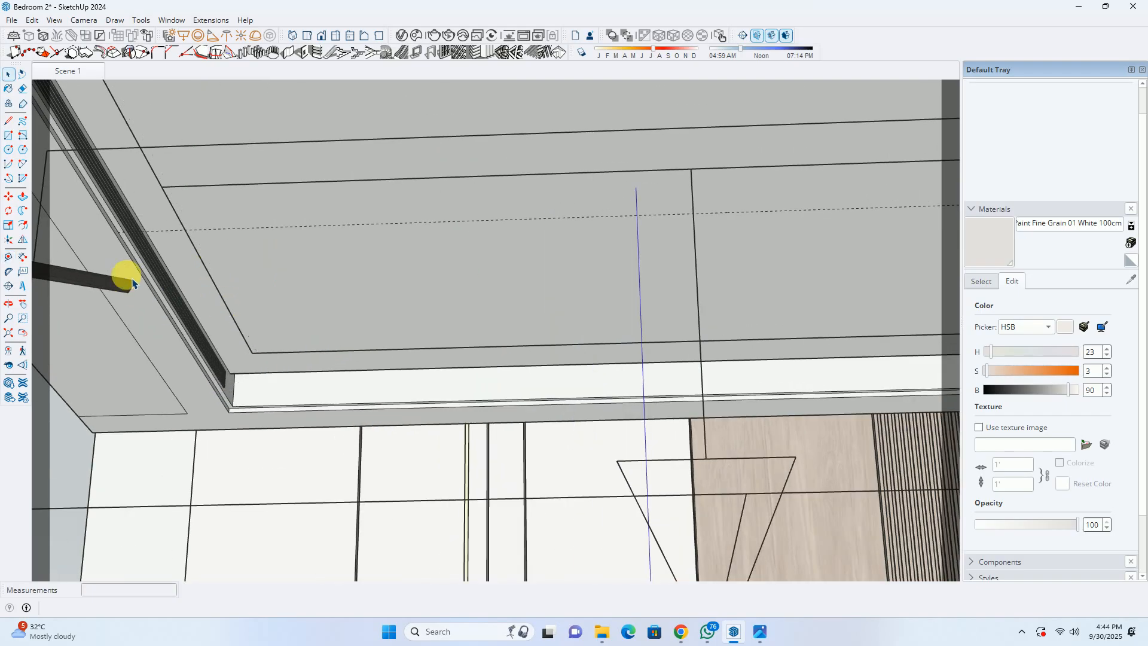
pyautogui.scroll(2, 122, 231)
pyautogui.press('space')
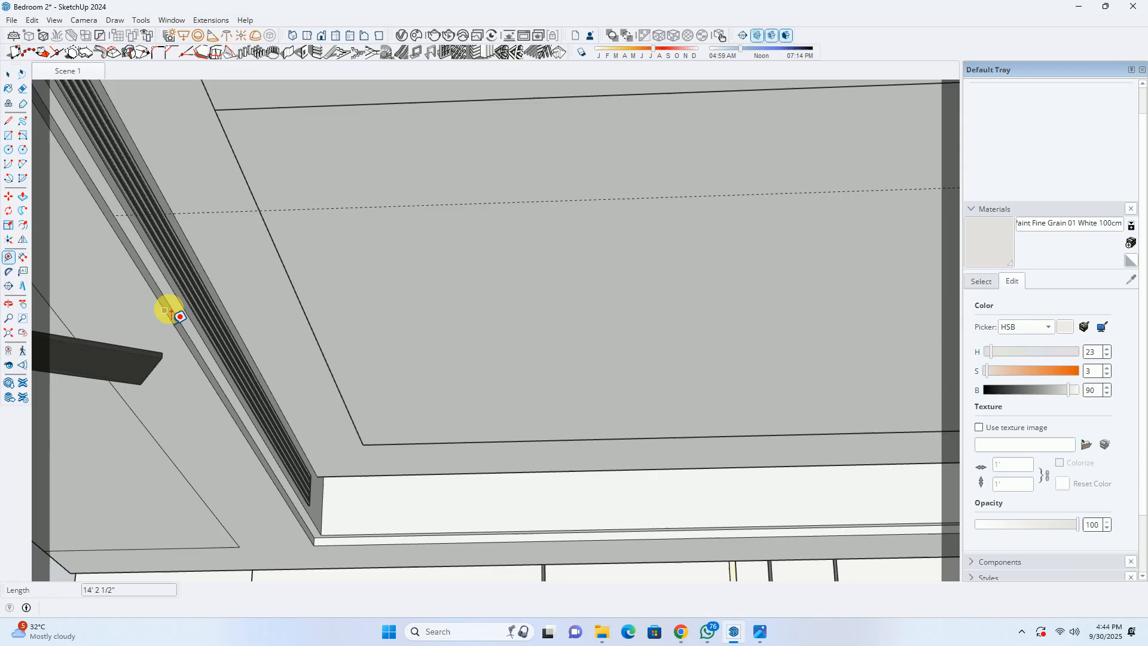
# Place a second guide from the recess's fan-side edge, crossing the first guide at the middle of the ceiling.
pyautogui.scroll(2, 161, 289)
pyautogui.click(160, 284)
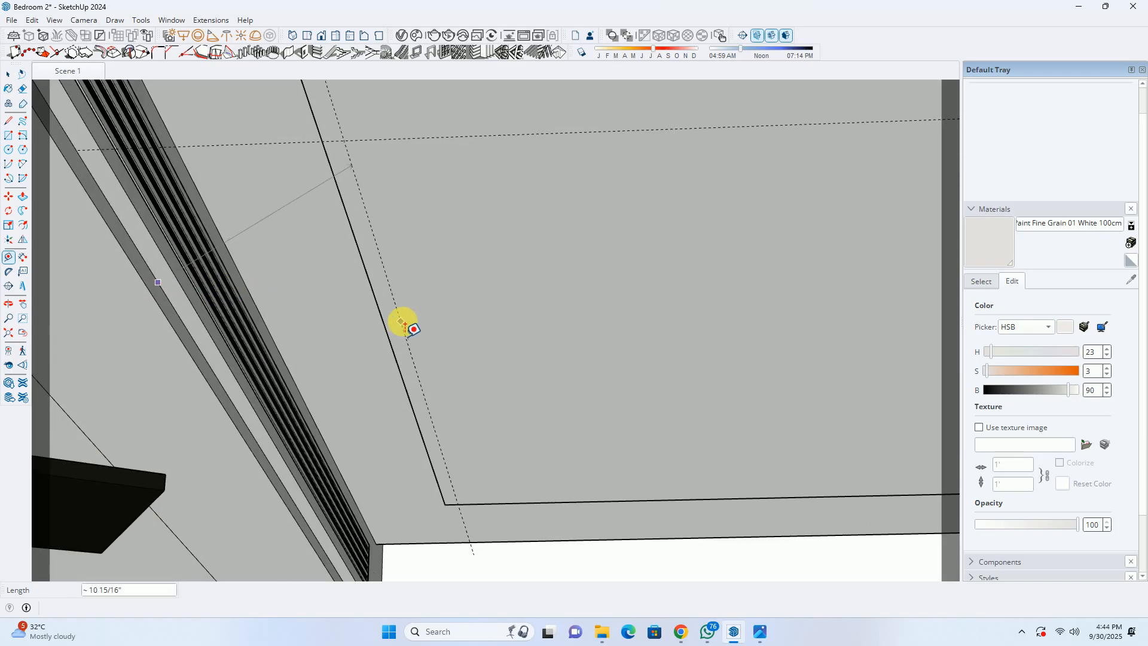
pyautogui.scroll(-2, 516, 333)
pyautogui.scroll(-3, 605, 408)
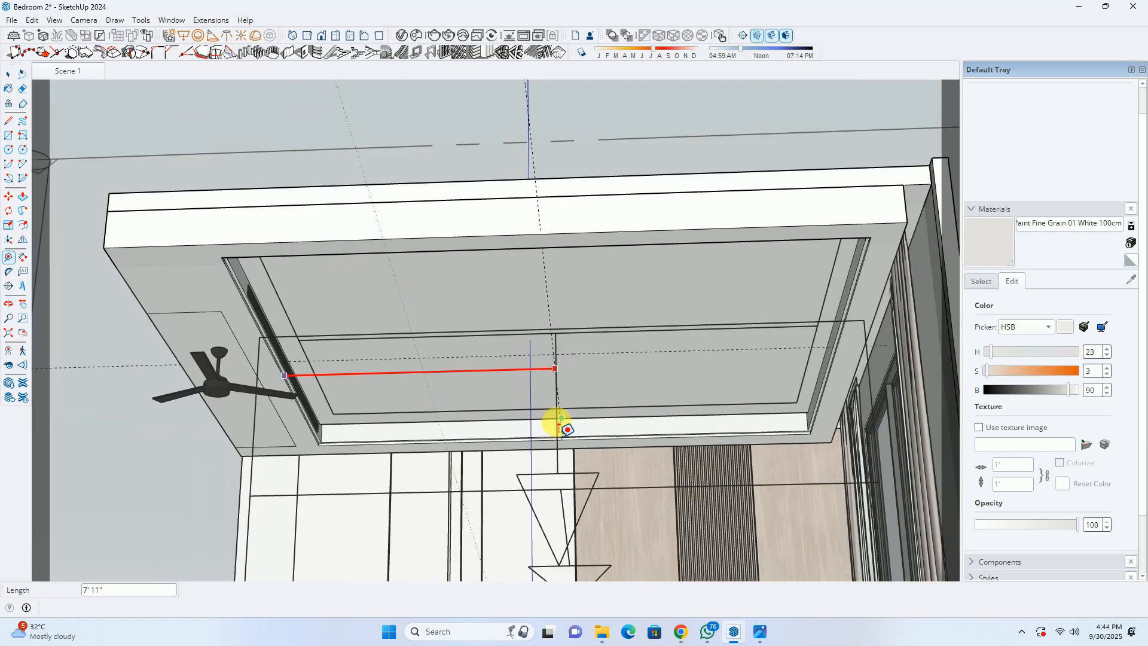
pyautogui.moveTo(557, 431); pyautogui.dragTo(503, 418, button='middle')
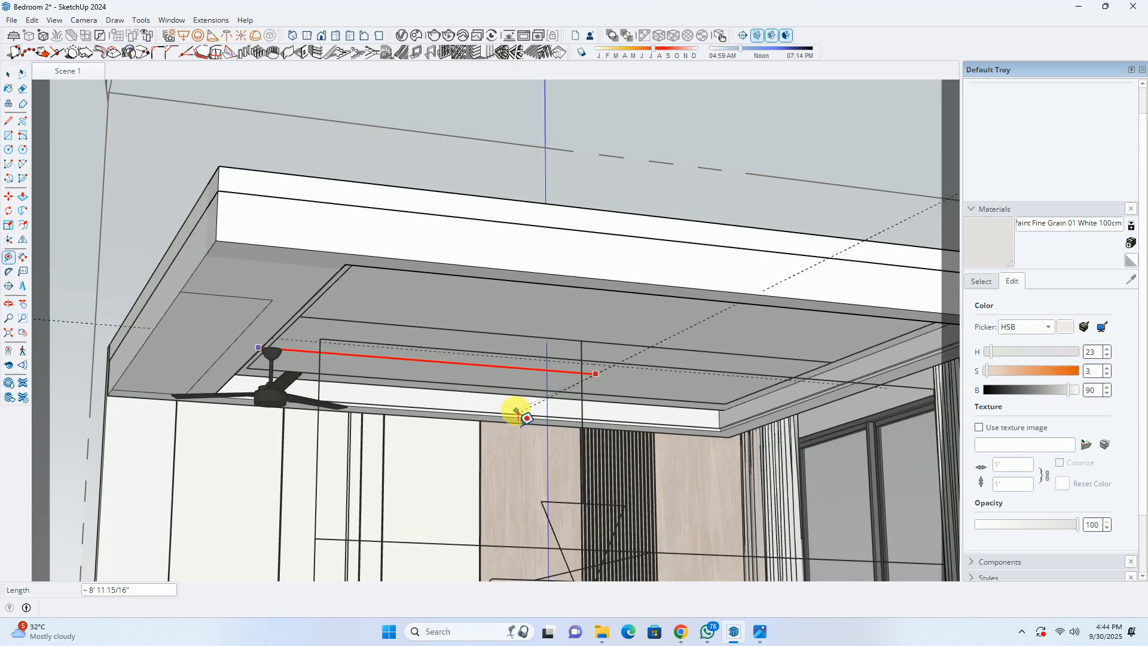
pyautogui.moveTo(485, 416); pyautogui.dragTo(296, 375, button='middle')
pyautogui.press('space')
# Select the ceiling fan and measure the width of its bounding box with the Tape Measure.
pyautogui.click(108, 397)
pyautogui.moveTo(108, 397); pyautogui.dragTo(200, 377, button='middle')
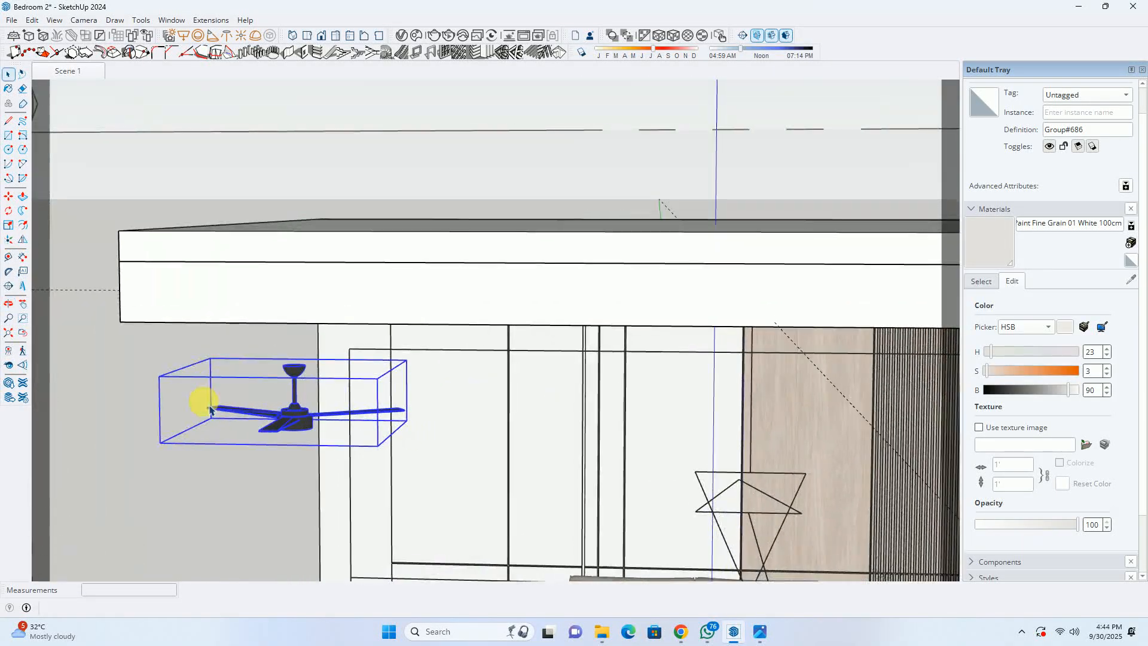
pyautogui.click(161, 459)
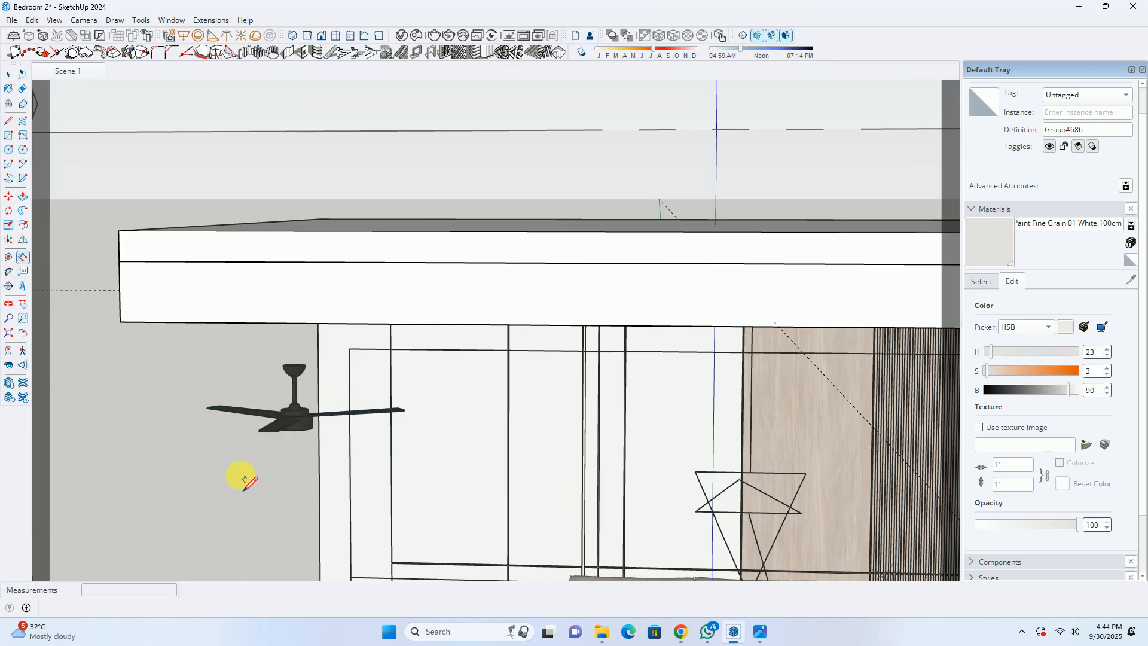
pyautogui.click(285, 428)
pyautogui.moveTo(286, 428); pyautogui.dragTo(243, 310, button='middle')
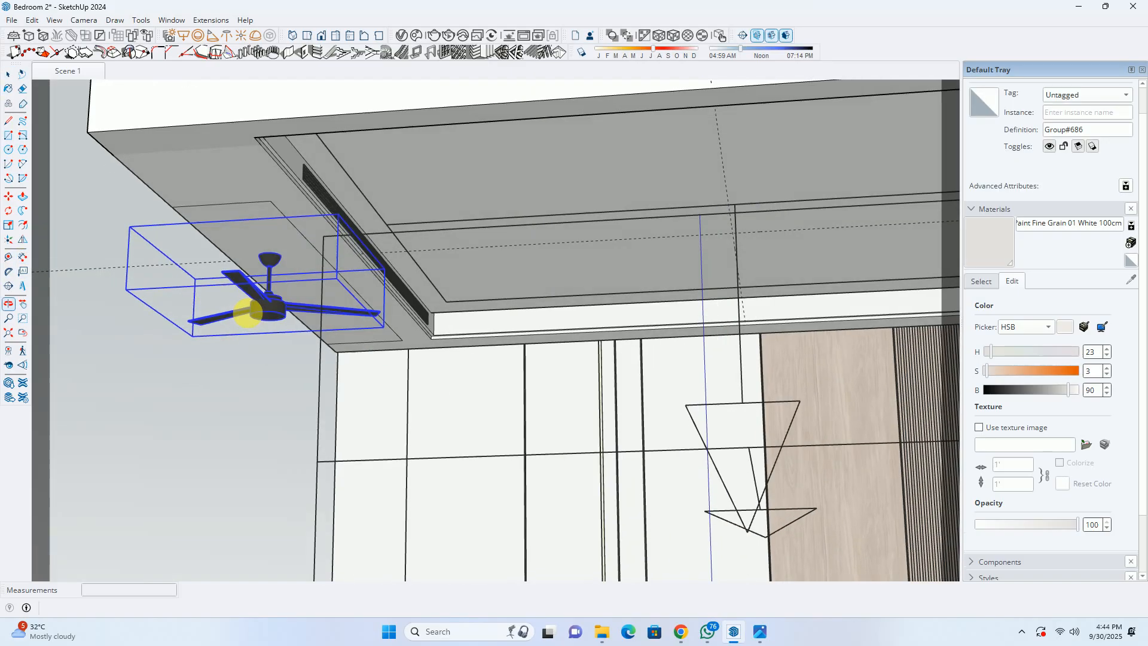
pyautogui.click(14, 262)
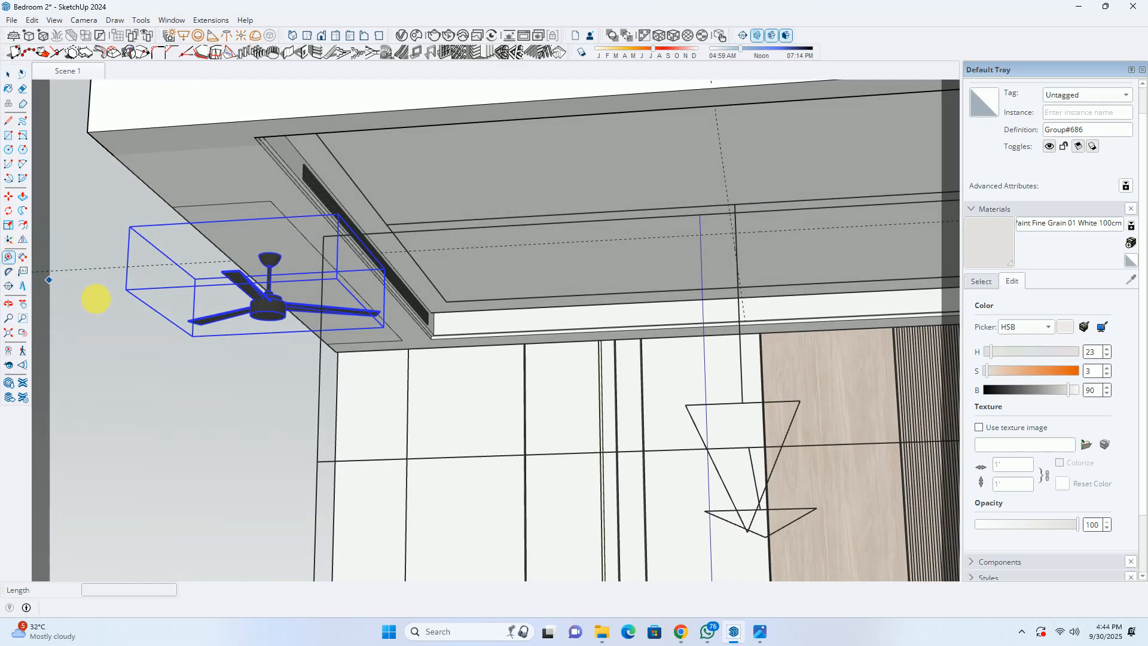
pyautogui.click(126, 291)
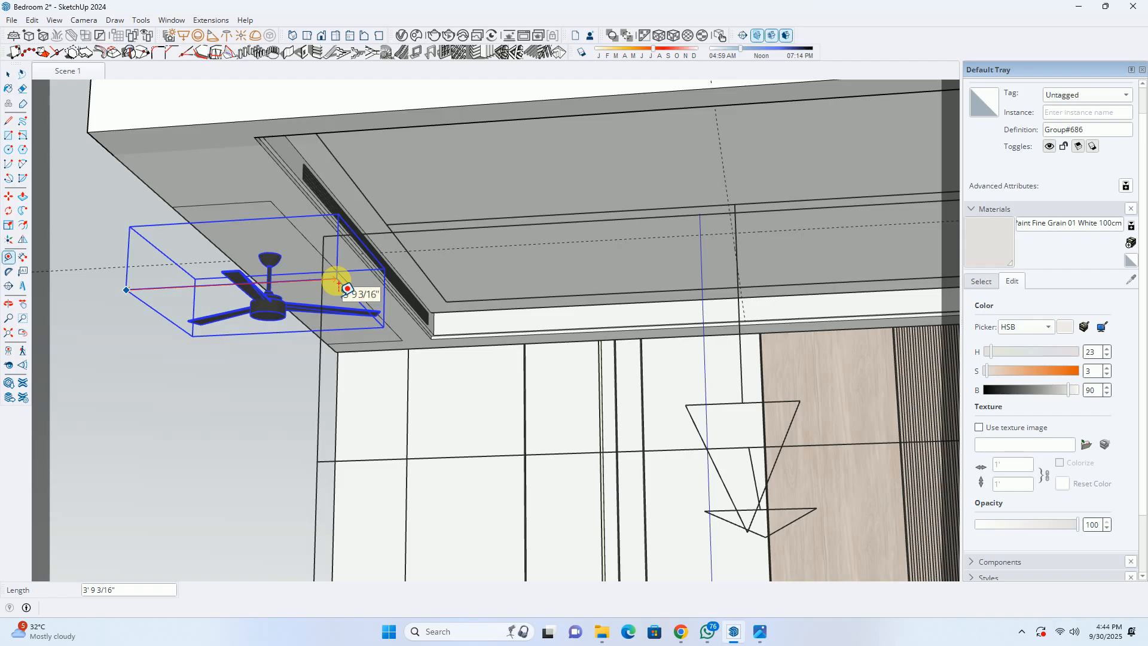
pyautogui.press('space')
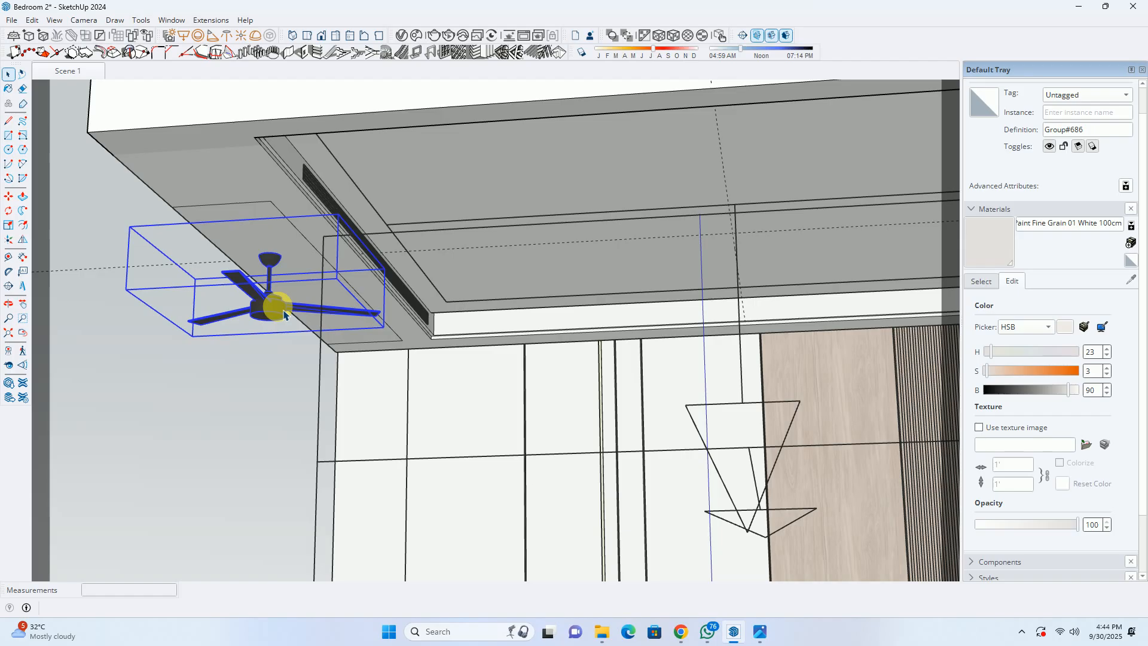
# Scale the ceiling fan uniformly about its centre by a factor of 1.50.
pyautogui.scroll(-3, 271, 322)
pyautogui.press('s')
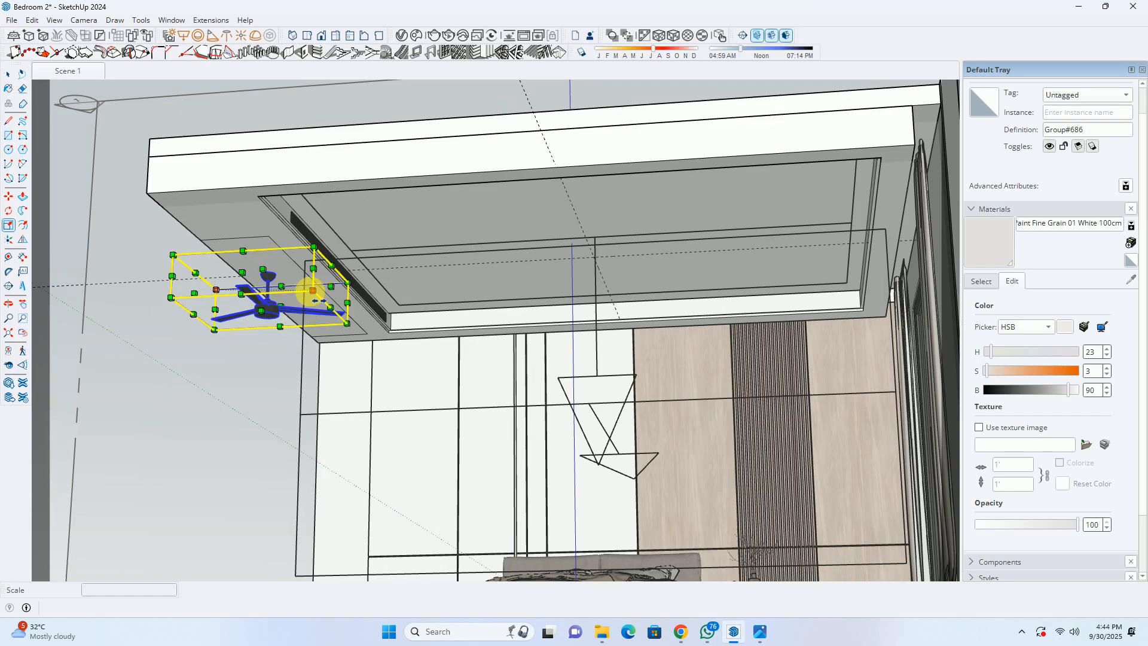
pyautogui.keyDown('ctrl'); pyautogui.moveTo(297, 287); pyautogui.dragTo(345, 291); pyautogui.keyUp('ctrl')
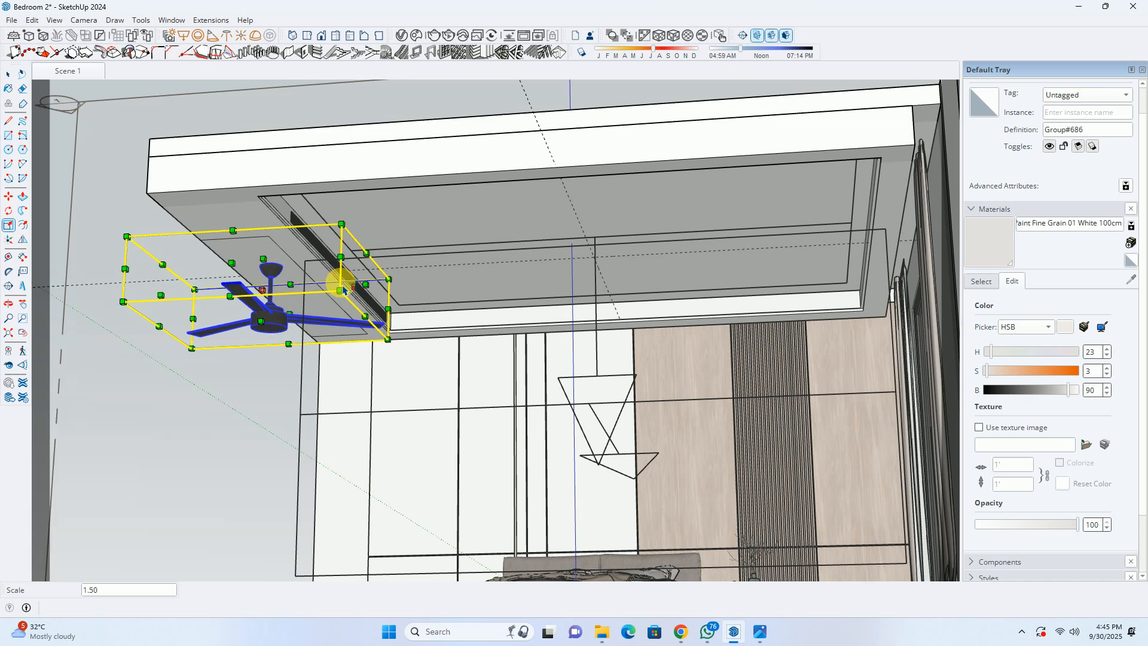
pyautogui.press('space')
# Inside the fan component, lower the mounting cap 4" along the blue axis to shorten the visible rod.
pyautogui.scroll(8, 297, 304)
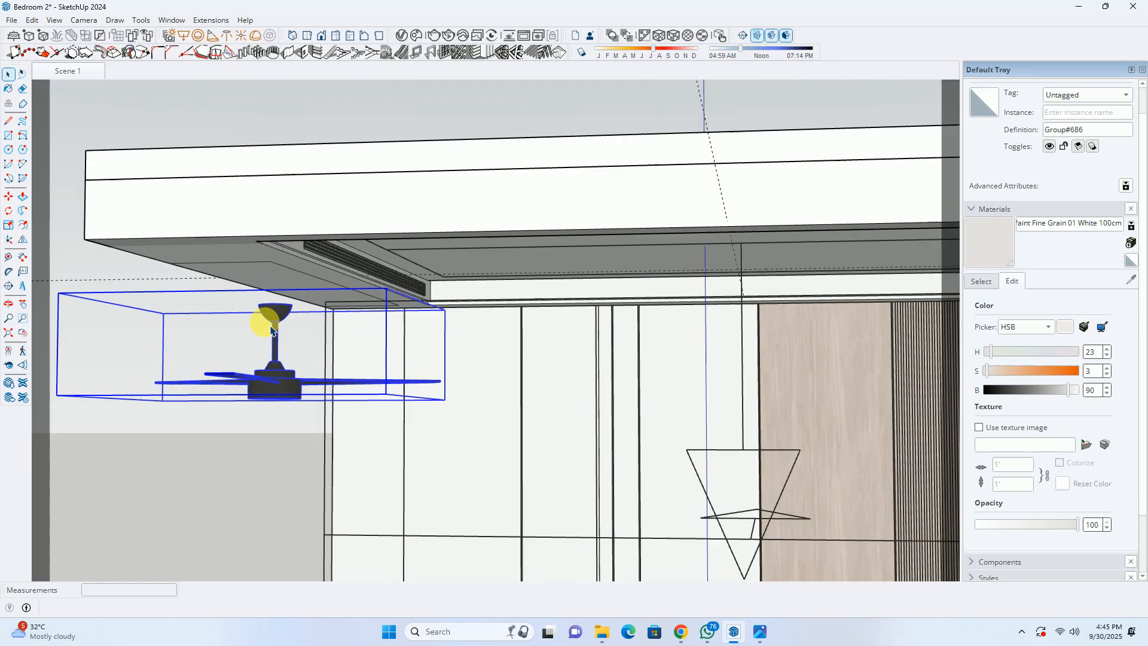
pyautogui.doubleClick(281, 339)
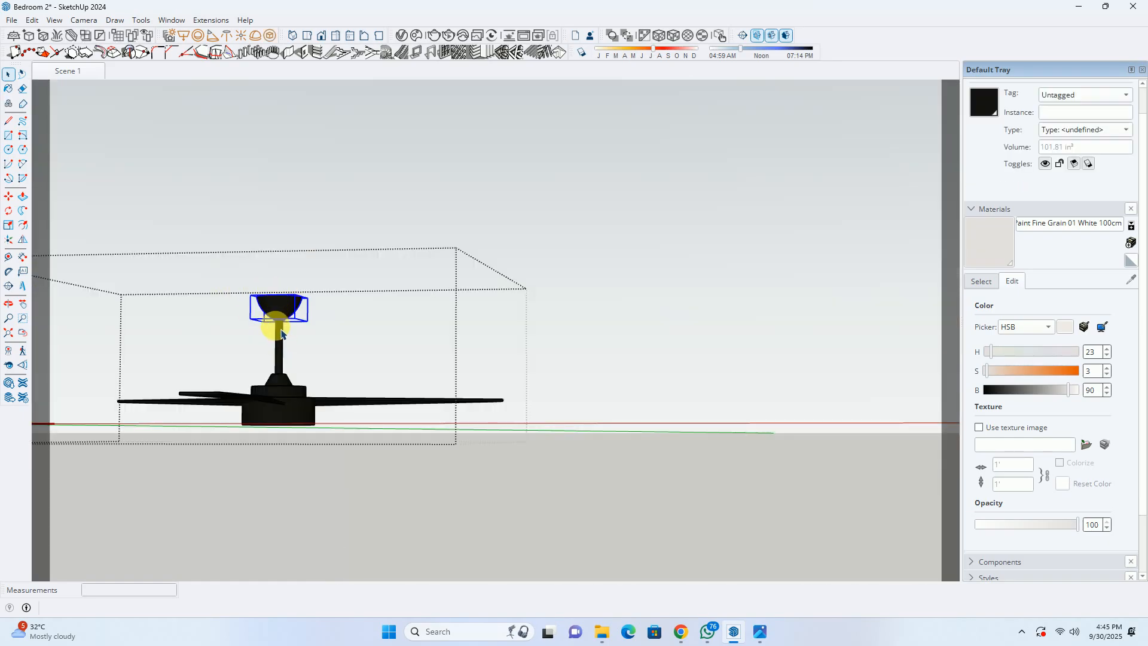
pyautogui.press('Escape')
pyautogui.doubleClick(281, 331)
pyautogui.moveTo(285, 335); pyautogui.dragTo(309, 277, button='middle')
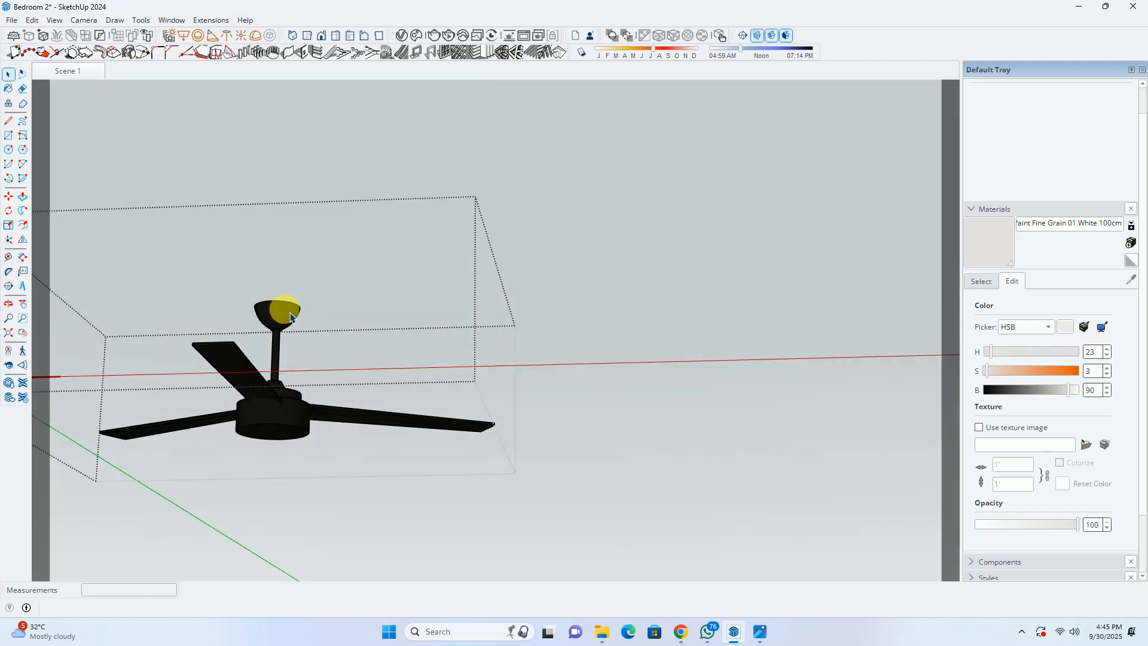
pyautogui.click(292, 319)
pyautogui.press('m')
pyautogui.scroll(2, 294, 342)
pyautogui.click(248, 335)
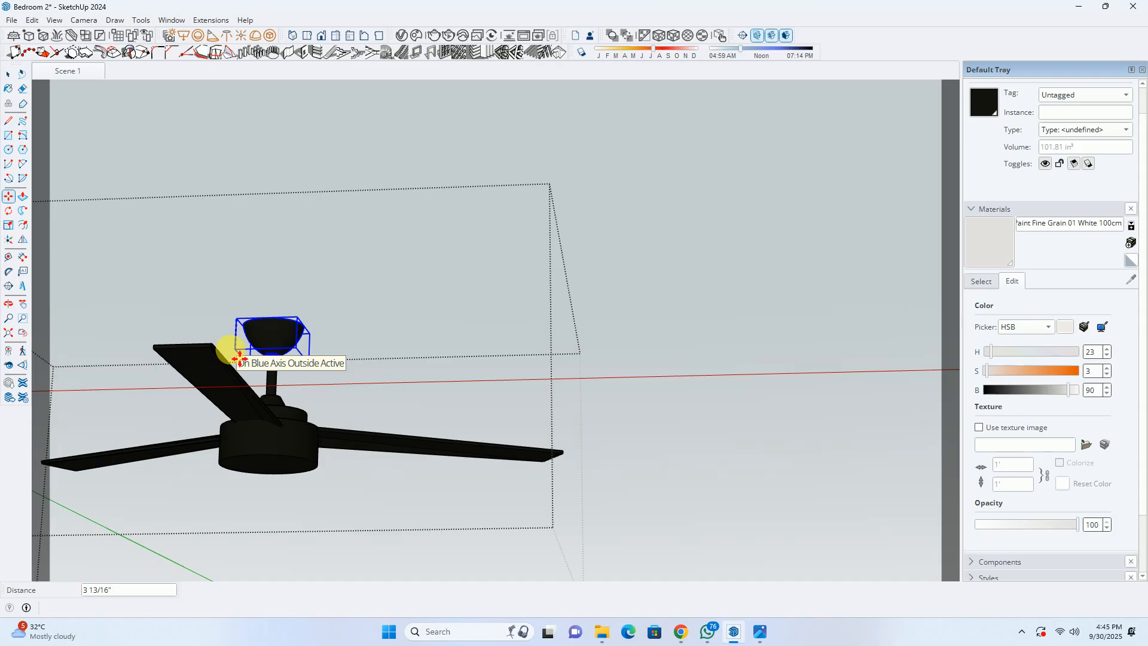
pyautogui.write('4')
pyautogui.press('Return')
pyautogui.press('space')
pyautogui.scroll(-1, 302, 356)
pyautogui.press('Escape')
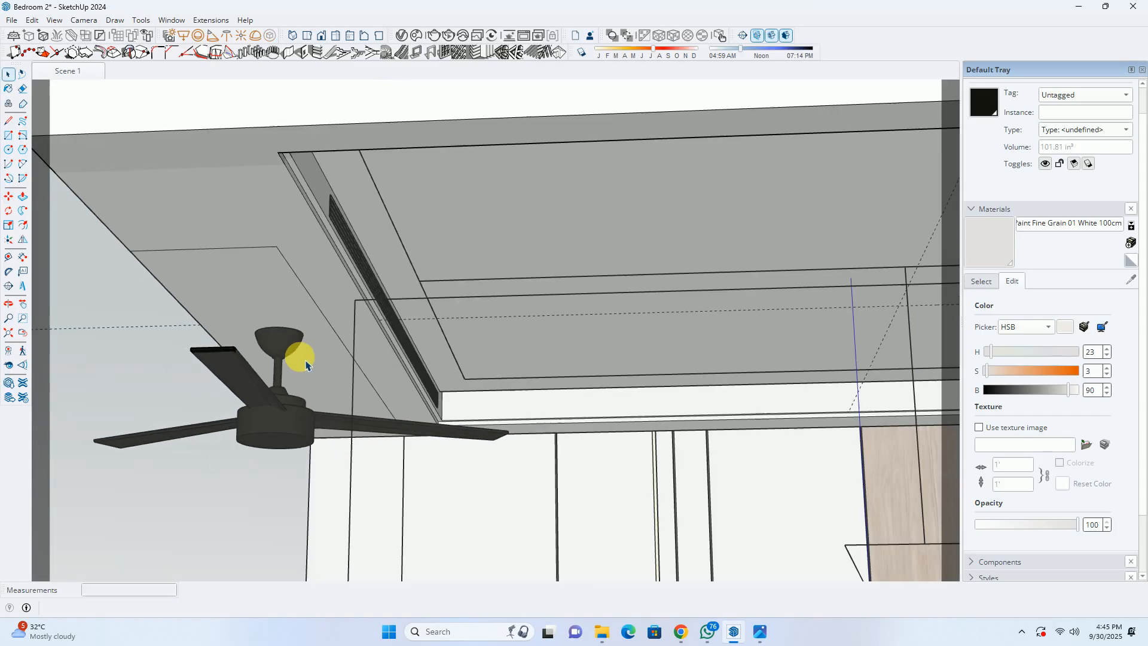
# Move the whole fan by the centre of its mounting cap's top to the intersection of the two ceiling guides.
pyautogui.click(279, 425)
pyautogui.scroll(1, 282, 308)
pyautogui.moveTo(283, 312); pyautogui.dragTo(434, 475, button='middle')
pyautogui.scroll(2, 479, 482)
pyautogui.scroll(1, 378, 407)
pyautogui.moveTo(378, 407); pyautogui.dragTo(220, 472, button='middle')
pyautogui.scroll(2, 231, 491)
pyautogui.scroll(1, 268, 464)
pyautogui.press('m')
pyautogui.scroll(1, 272, 462)
pyautogui.scroll(1, 251, 426)
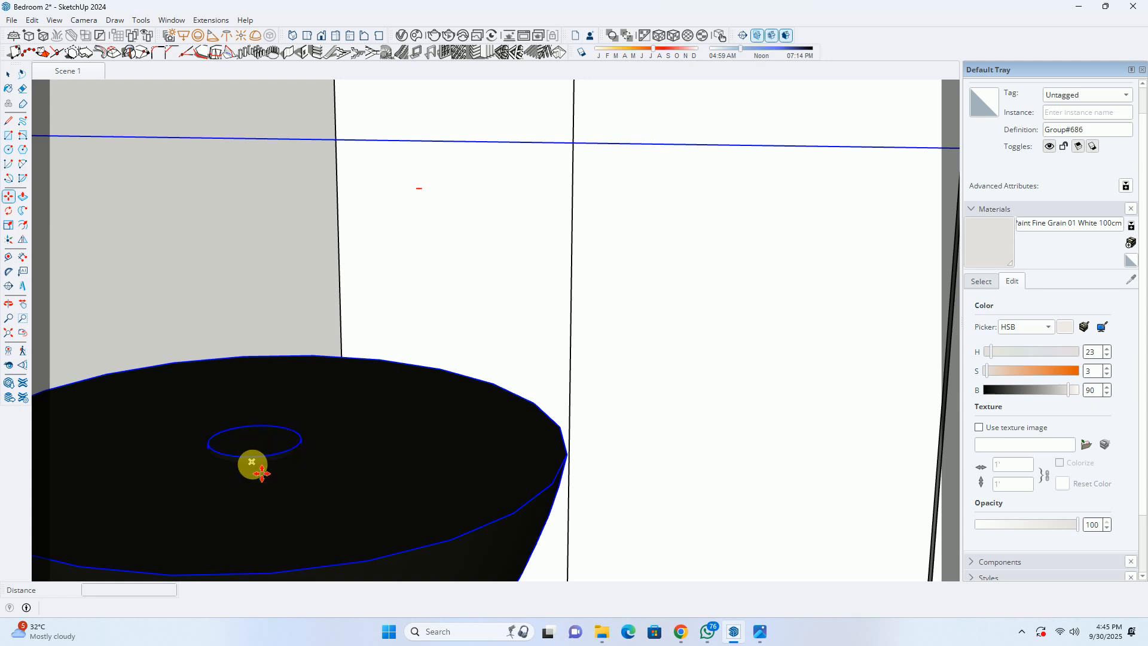
pyautogui.click(263, 449)
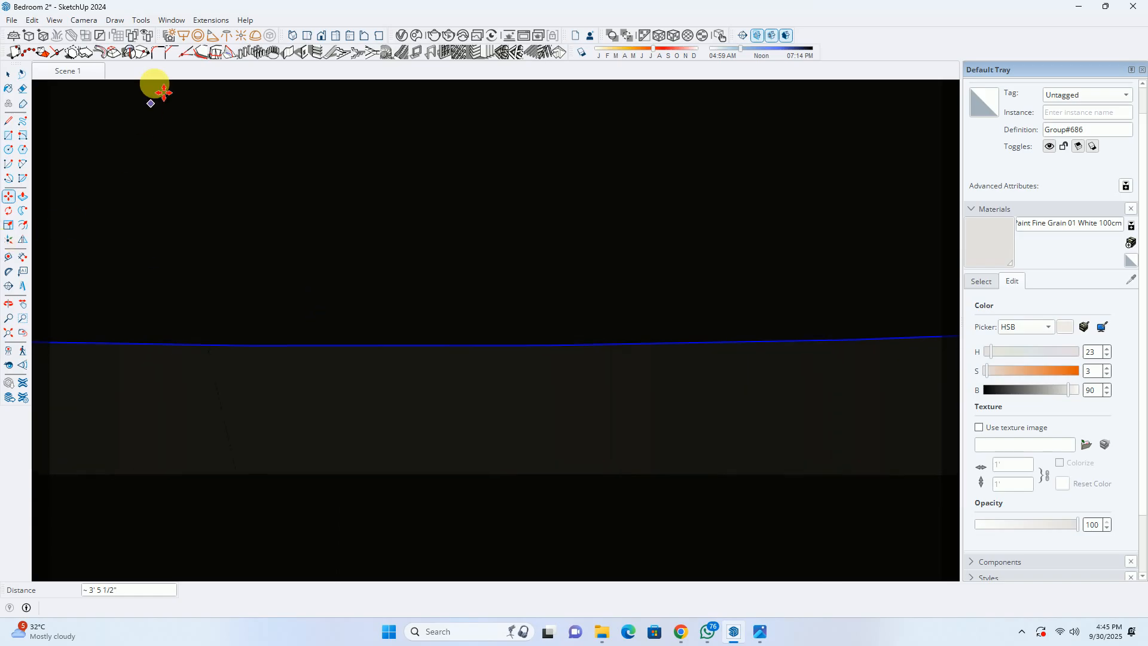
pyautogui.click(9, 339)
pyautogui.scroll(8, 546, 302)
pyautogui.scroll(4, 503, 246)
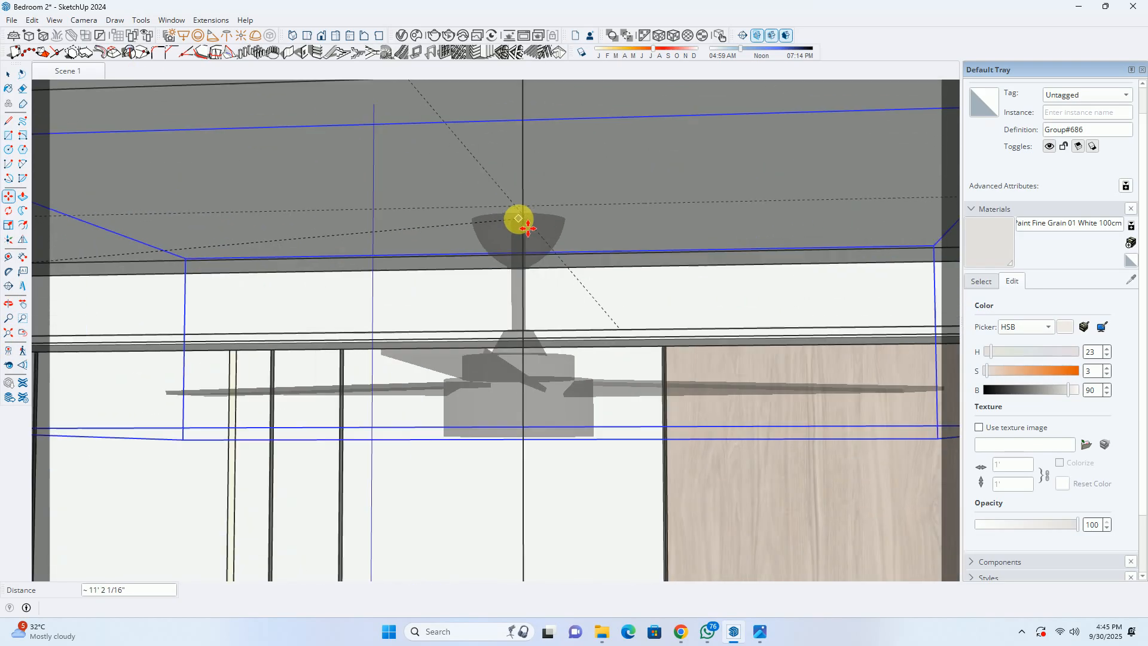
pyautogui.click(516, 205)
# Raise the whole ceiling fan 6" along the blue axis, using a corner of its bounding box as the base point.
pyautogui.scroll(-3, 492, 226)
pyautogui.moveTo(492, 225)
pyautogui.mouseDown(button='middle')
pyautogui.moveTo(607, 192)
pyautogui.moveTo(478, 233)
pyautogui.mouseUp(button='middle')
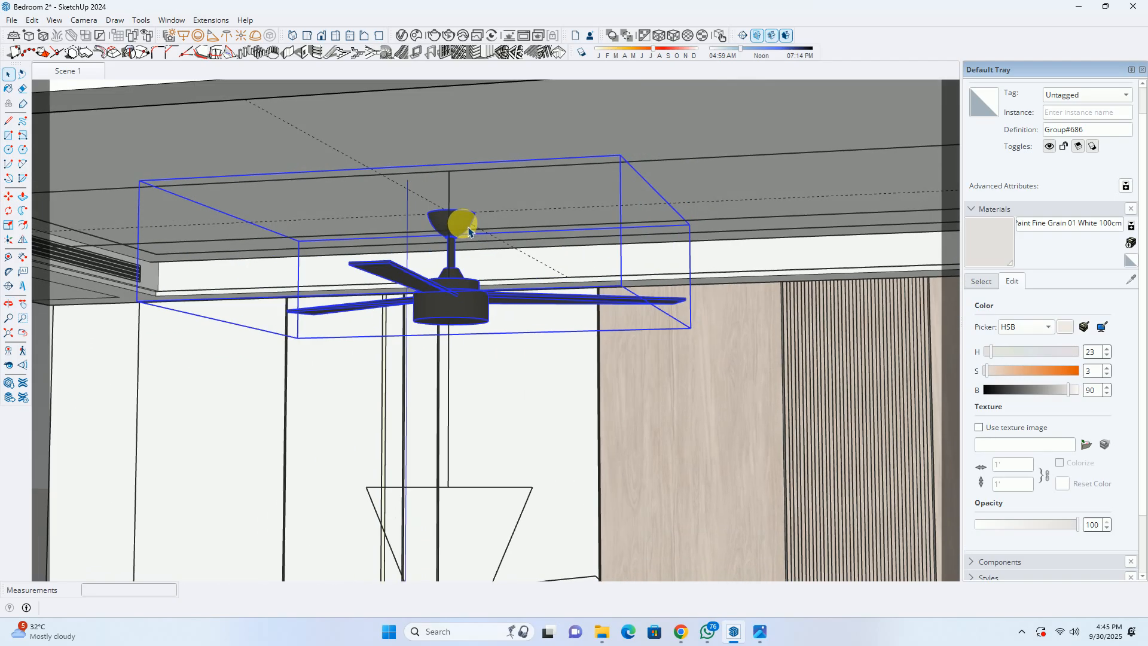
pyautogui.press('m')
pyautogui.scroll(1, 475, 218)
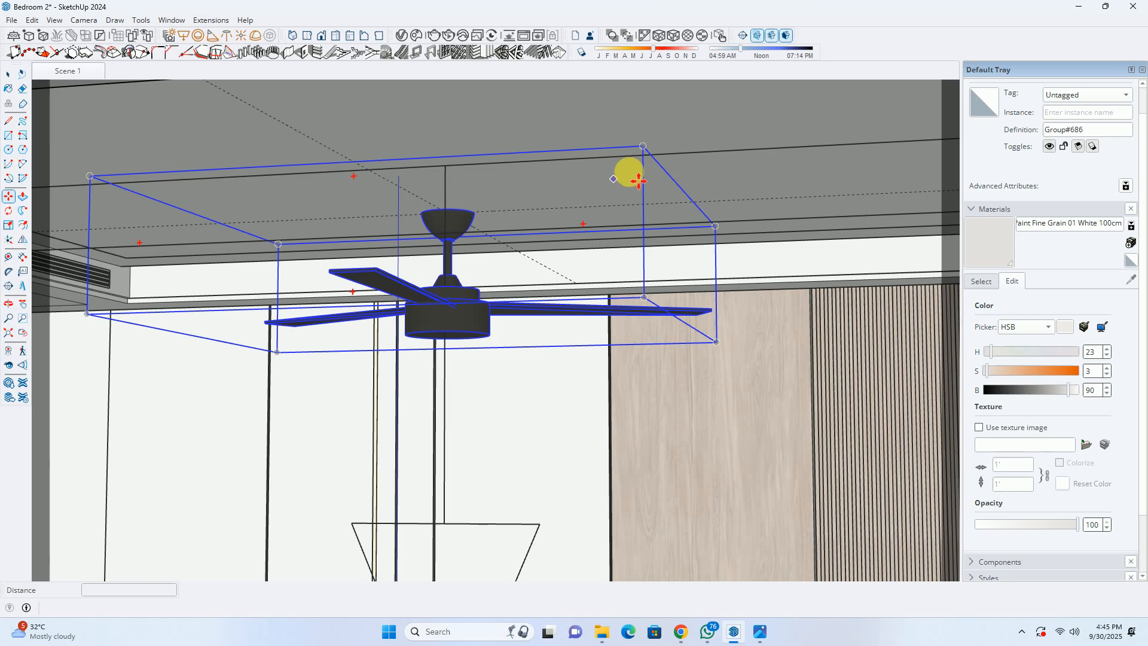
pyautogui.click(643, 147)
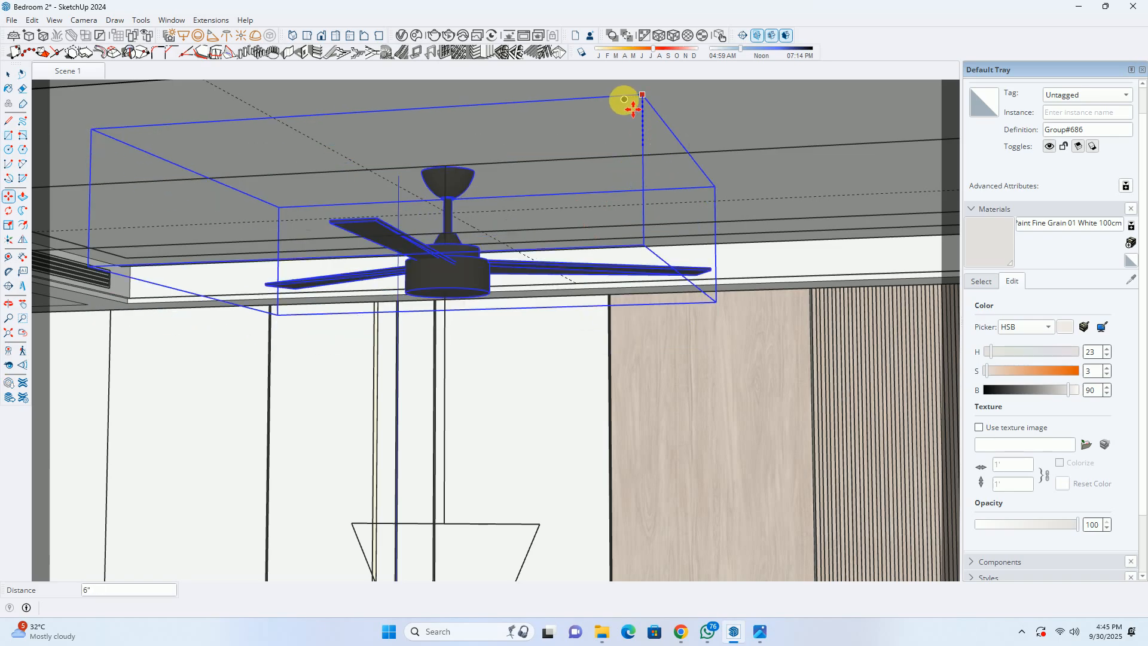
pyautogui.scroll(-3, 611, 103)
pyautogui.moveTo(526, 187); pyautogui.dragTo(576, 141, button='middle')
pyautogui.scroll(-2, 574, 140)
pyautogui.press('space')
# Return to the Scene 1 view and delete all guides from the model.
pyautogui.click(229, 256)
pyautogui.click(71, 71)
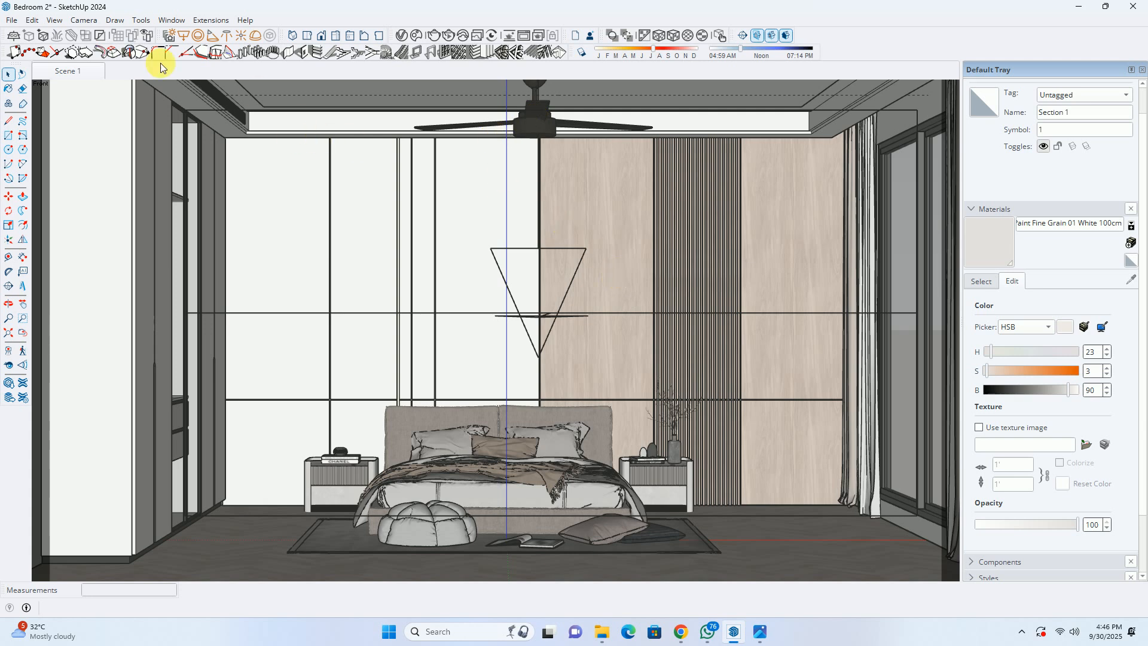
pyautogui.click(32, 20)
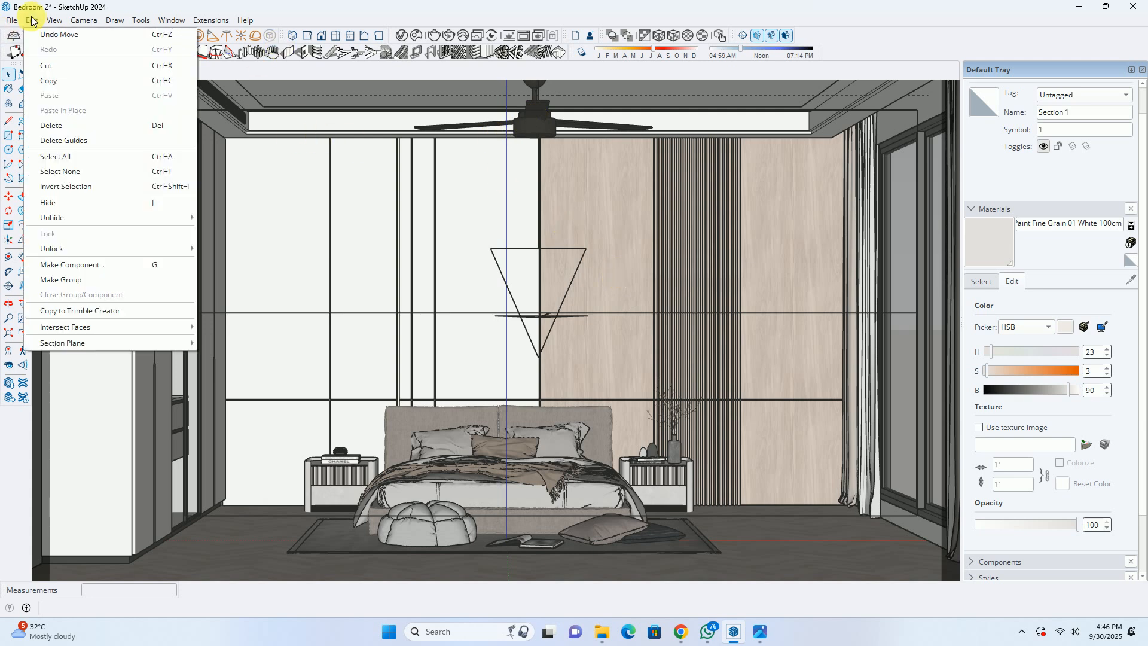
pyautogui.click(86, 141)
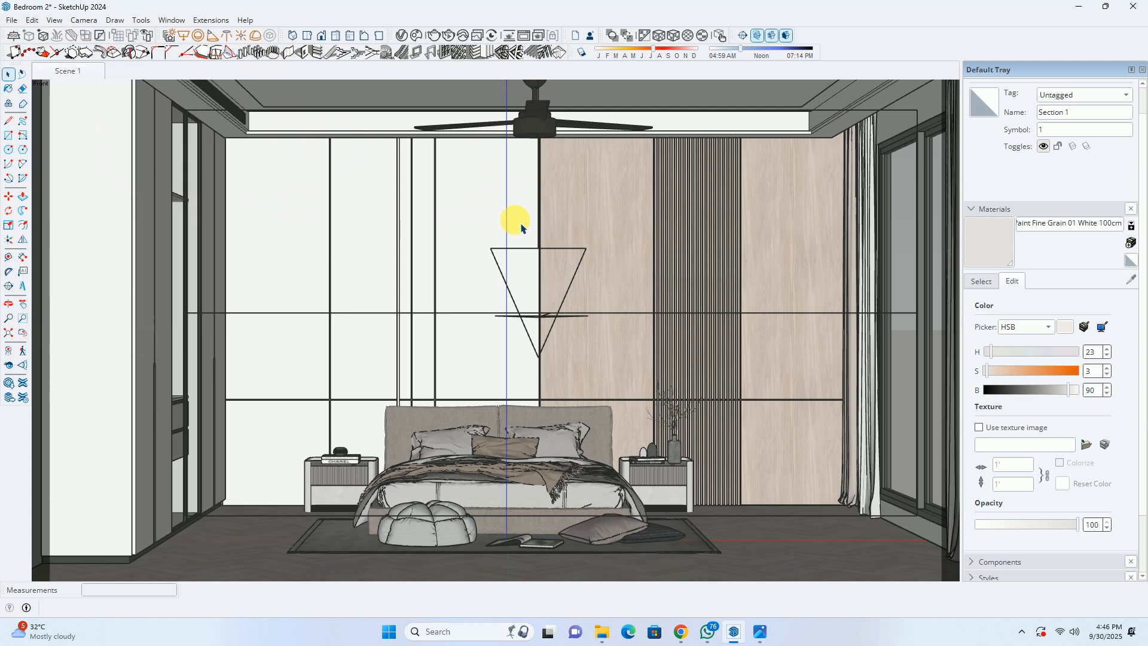
# Turn off the section cut and remove the bedroom's front wall and the section plane from view.
pyautogui.scroll(-8, 392, 275)
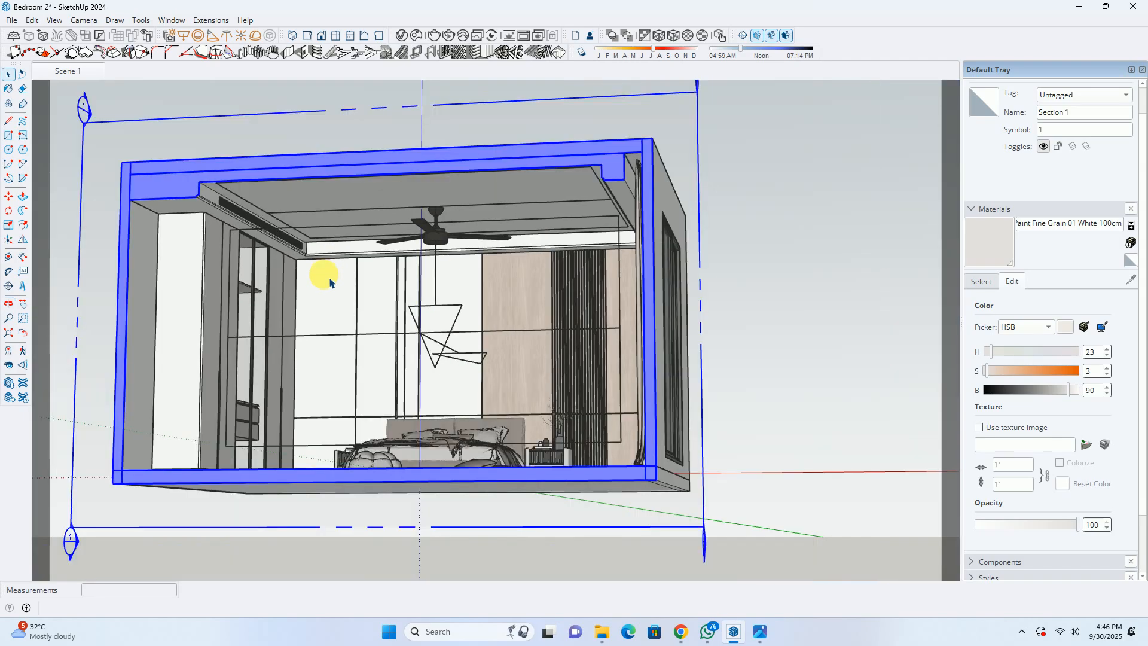
pyautogui.scroll(-3, 329, 283)
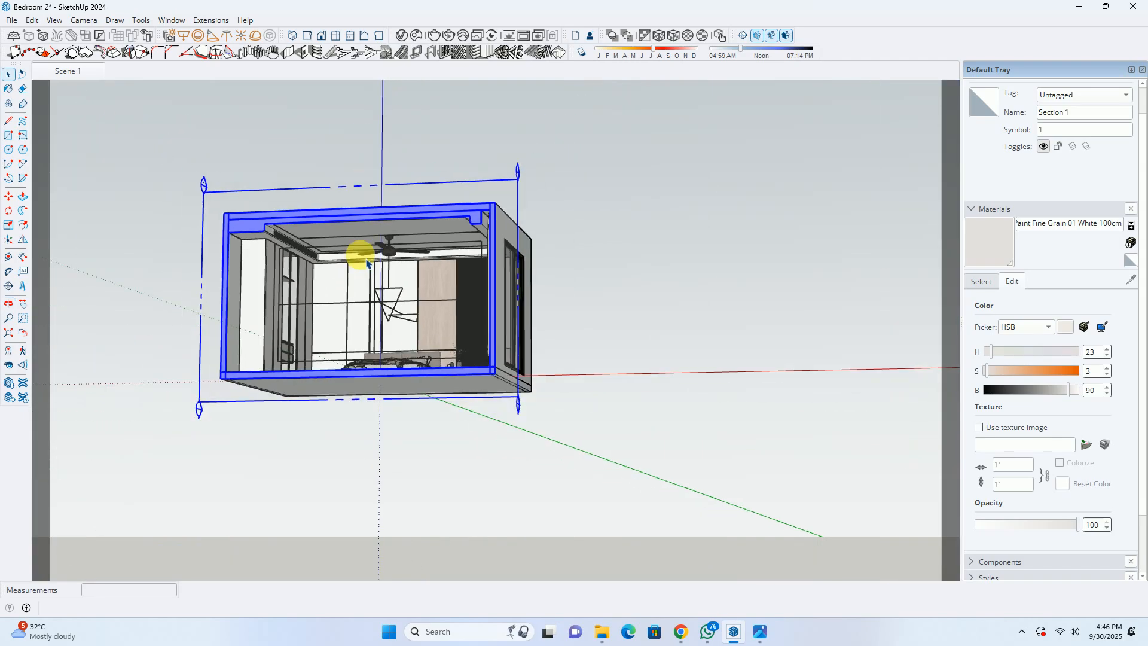
pyautogui.moveTo(353, 256); pyautogui.dragTo(213, 358, button='middle')
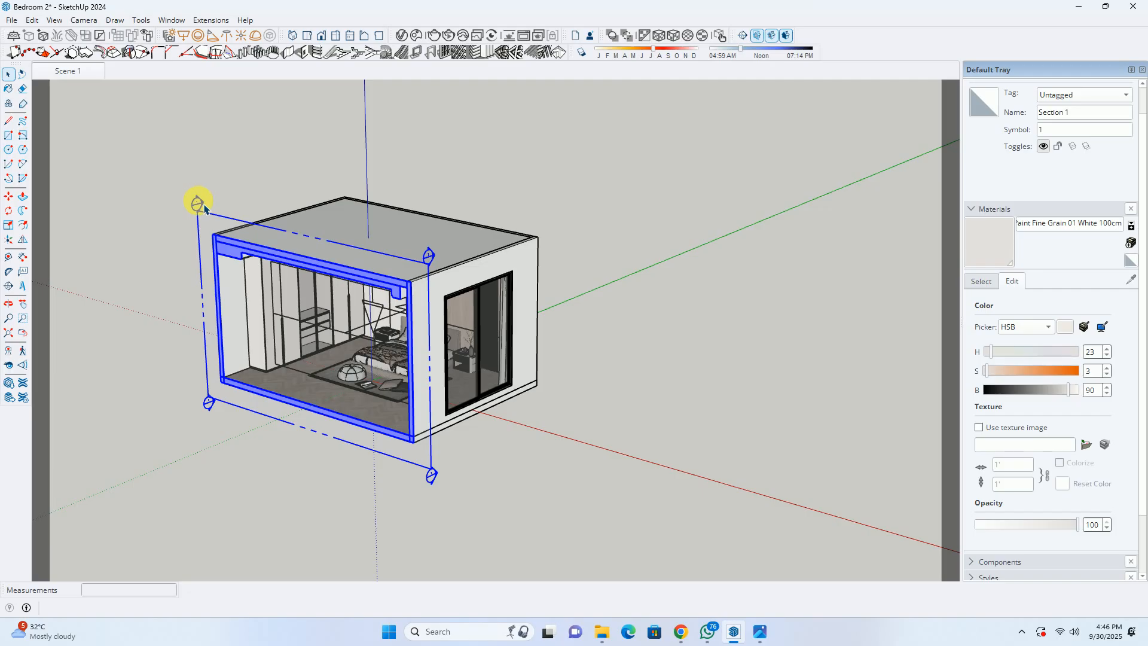
pyautogui.doubleClick(205, 209)
pyautogui.moveTo(205, 208); pyautogui.dragTo(320, 344, button='middle')
pyautogui.click(327, 351)
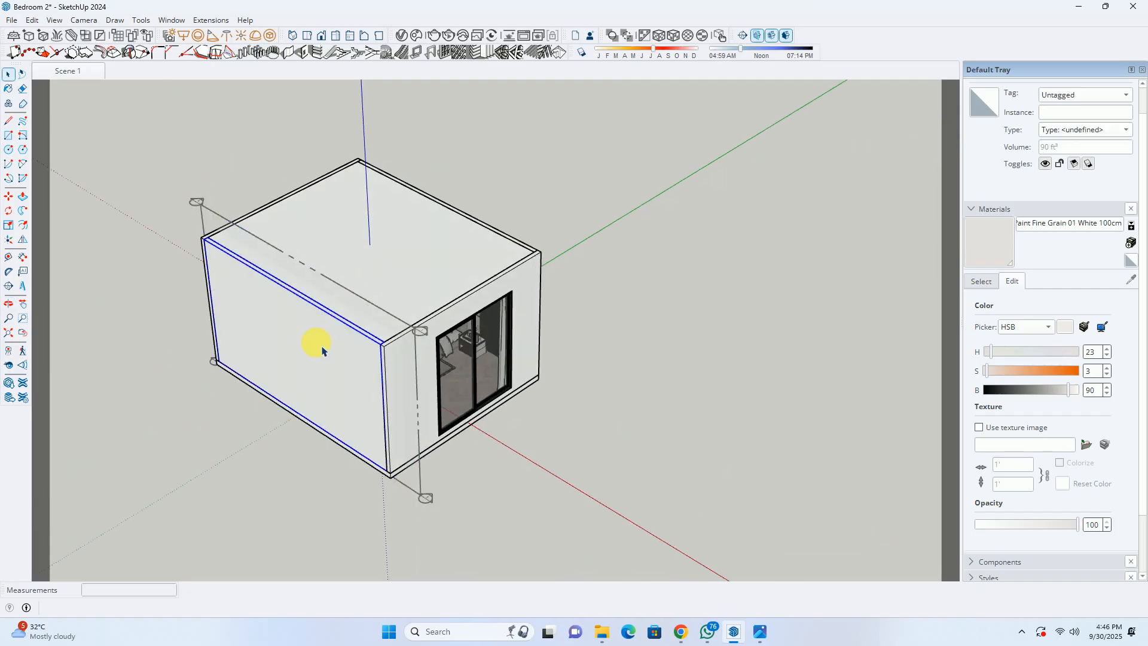
pyautogui.press('Delete')
pyautogui.click(199, 202)
pyautogui.press('Delete')
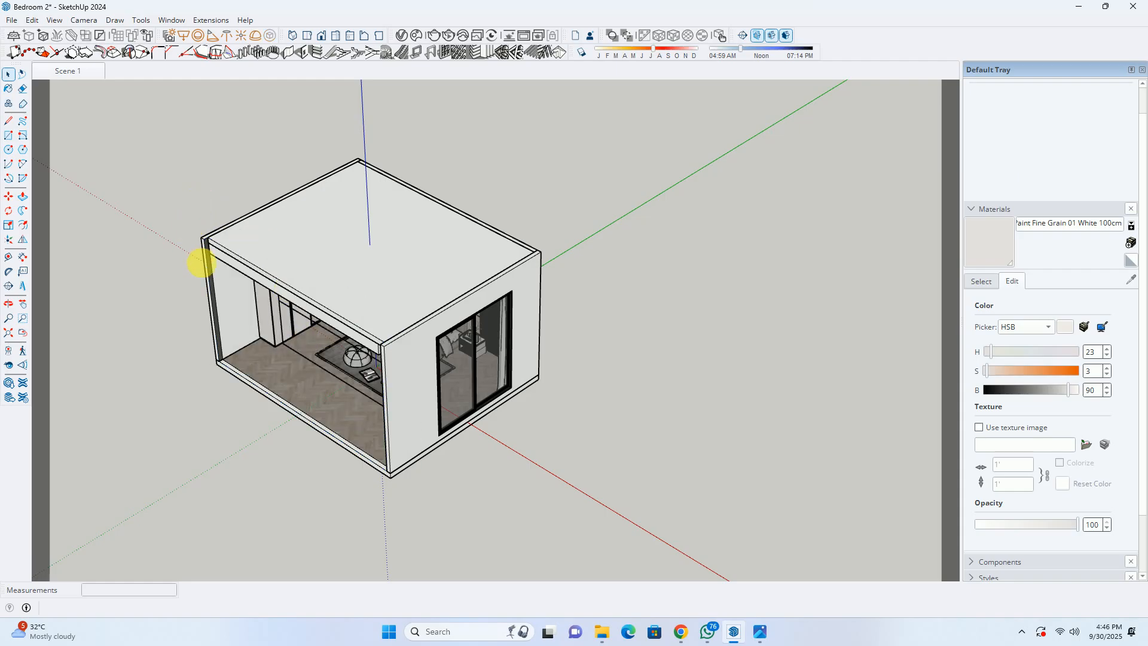
# Remove the remaining room walls, including the window wall, from view.
pyautogui.moveTo(205, 265); pyautogui.dragTo(302, 126, button='middle')
pyautogui.scroll(3, 375, 287)
pyautogui.moveTo(494, 303); pyautogui.dragTo(616, 370, button='middle')
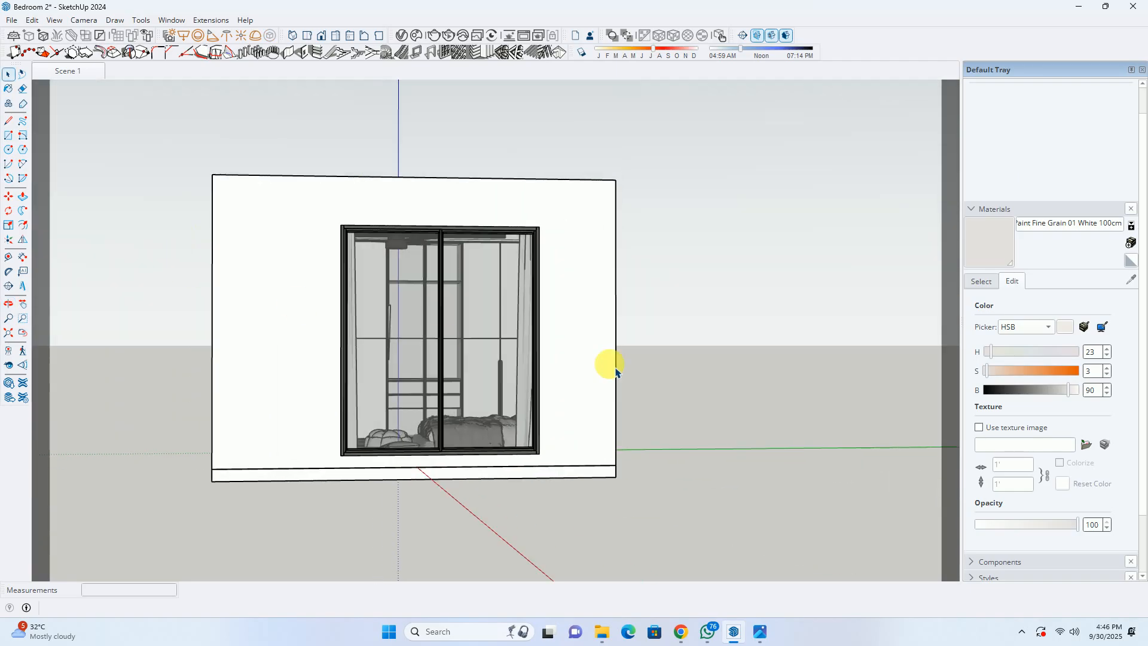
pyautogui.moveTo(113, 290); pyautogui.dragTo(111, 286)
pyautogui.press('Delete')
pyautogui.moveTo(290, 310); pyautogui.dragTo(591, 236, button='middle')
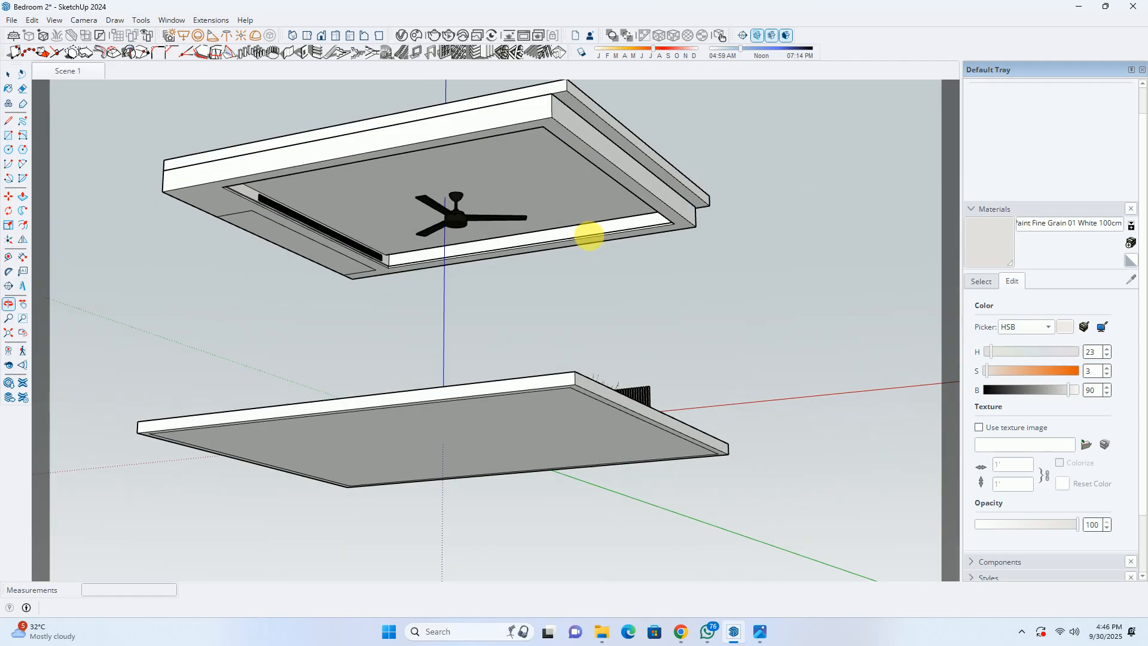
# Select the floor and all furniture and remove them from view, leaving only the ceiling and fan.
pyautogui.moveTo(398, 282); pyautogui.dragTo(382, 355, button='middle')
pyautogui.moveTo(435, 505); pyautogui.dragTo(235, 437, button='middle')
pyautogui.moveTo(373, 315); pyautogui.dragTo(645, 487, button='middle')
pyautogui.moveTo(646, 487); pyautogui.dragTo(119, 348)
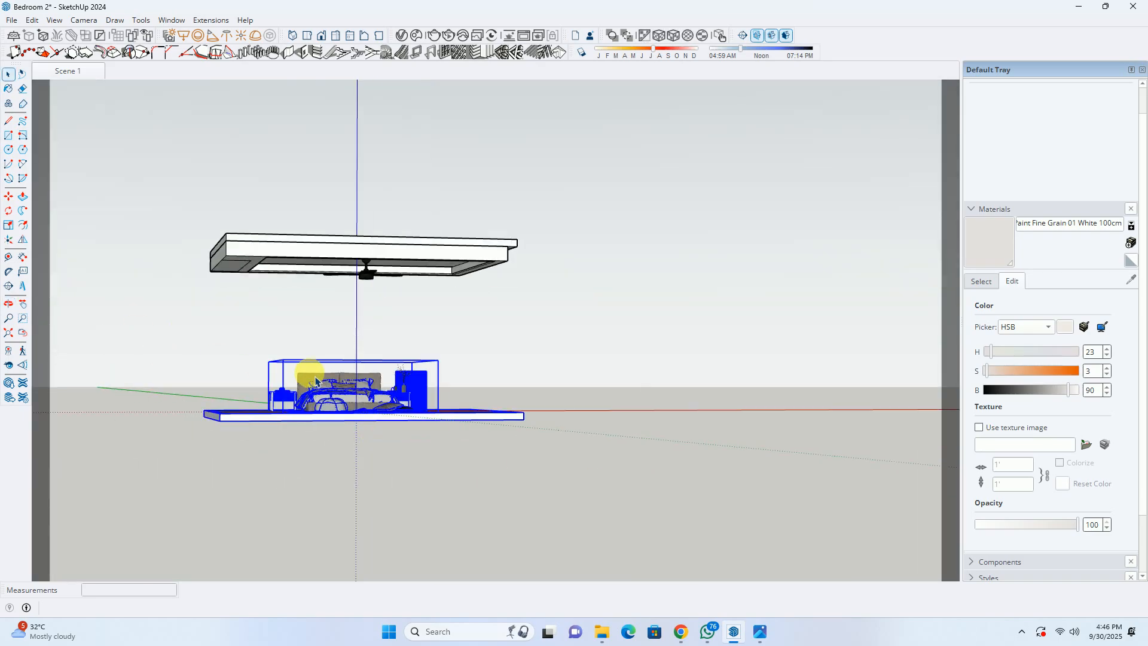
pyautogui.press('Delete')
# Inside the ceiling group, offset the outline of the recessed ceiling face inward by 18".
pyautogui.moveTo(374, 343); pyautogui.dragTo(225, 243, button='middle')
pyautogui.scroll(4, 321, 292)
pyautogui.moveTo(351, 322)
pyautogui.mouseDown(button='middle')
pyautogui.moveTo(323, 226)
pyautogui.moveTo(350, 324)
pyautogui.mouseUp(button='middle')
pyautogui.moveTo(350, 325); pyautogui.dragTo(433, 293, button='middle')
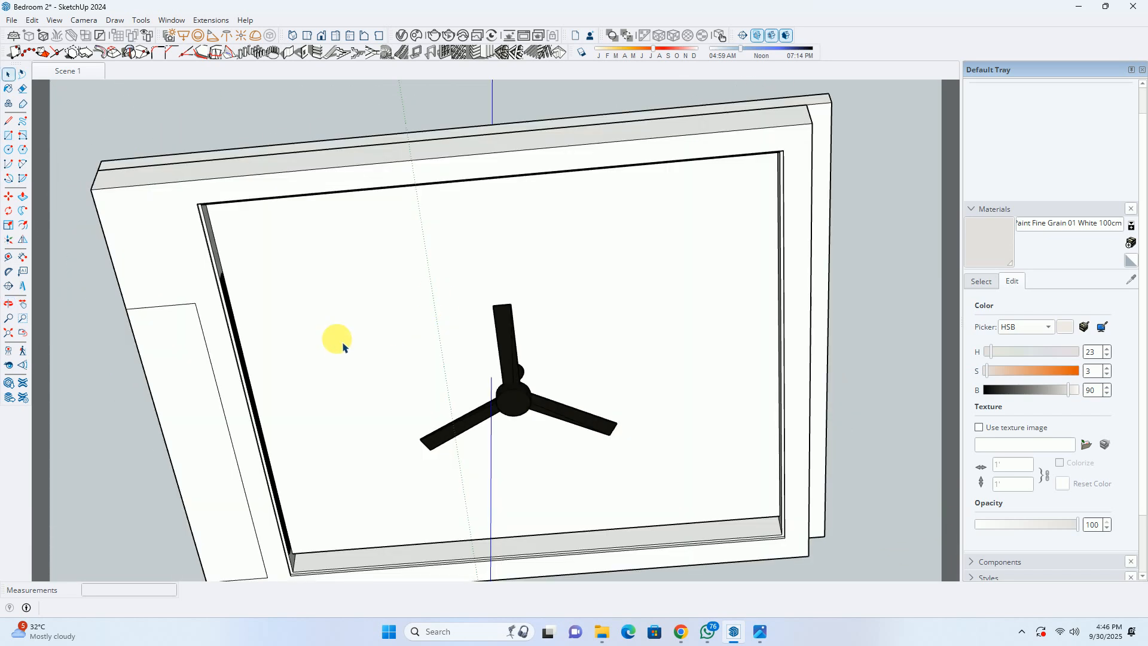
pyautogui.moveTo(335, 338); pyautogui.dragTo(448, 325, button='middle')
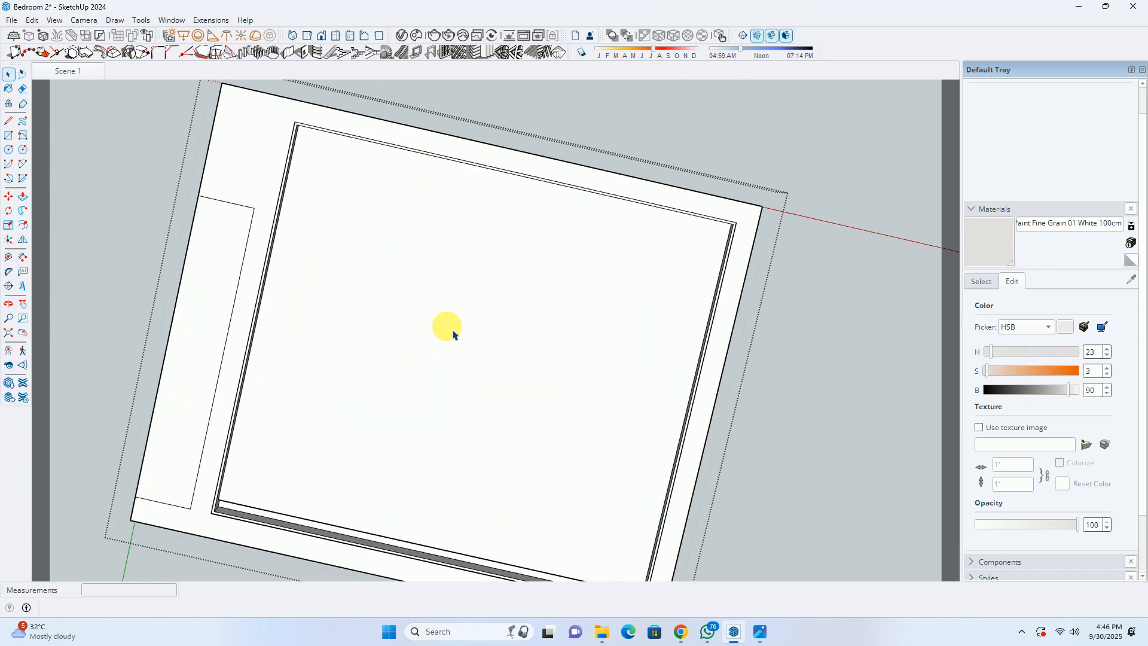
pyautogui.press('f')
pyautogui.click(429, 195)
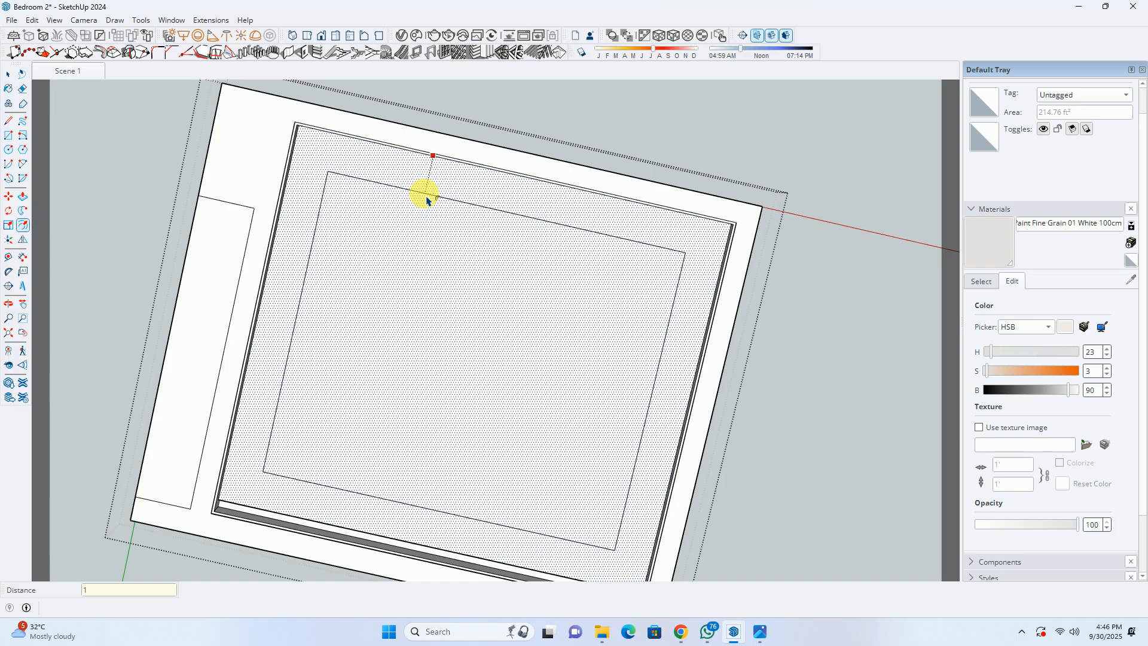
pyautogui.press('Return')
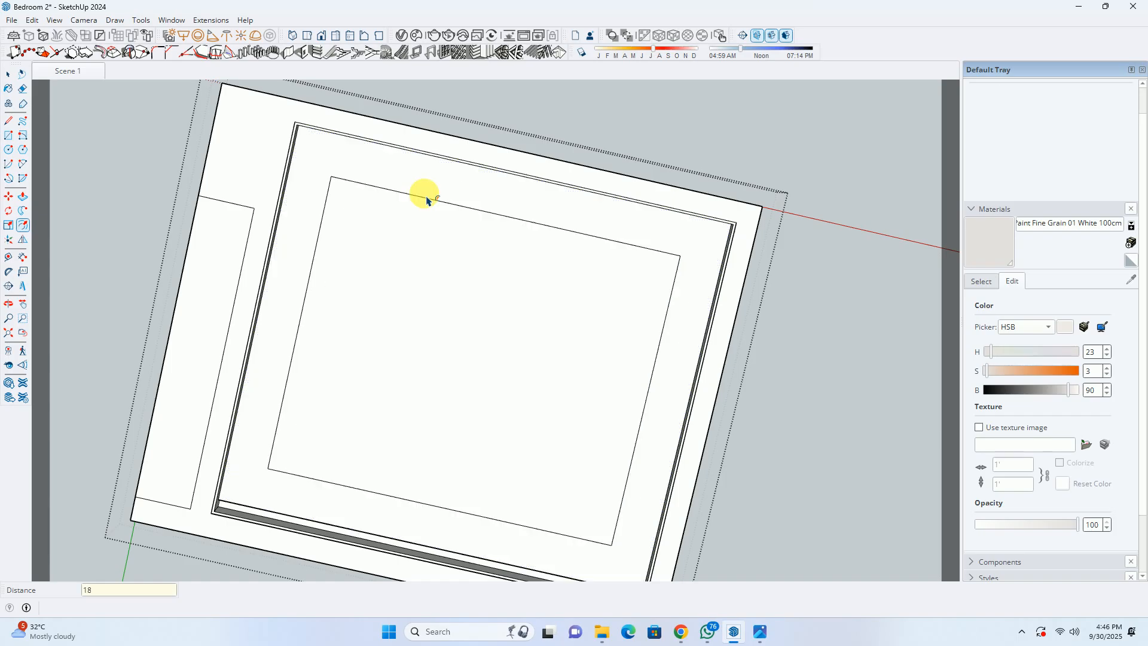
pyautogui.press('o')
pyautogui.moveTo(425, 192); pyautogui.dragTo(353, 358)
pyautogui.press('space')
pyautogui.click(355, 353)
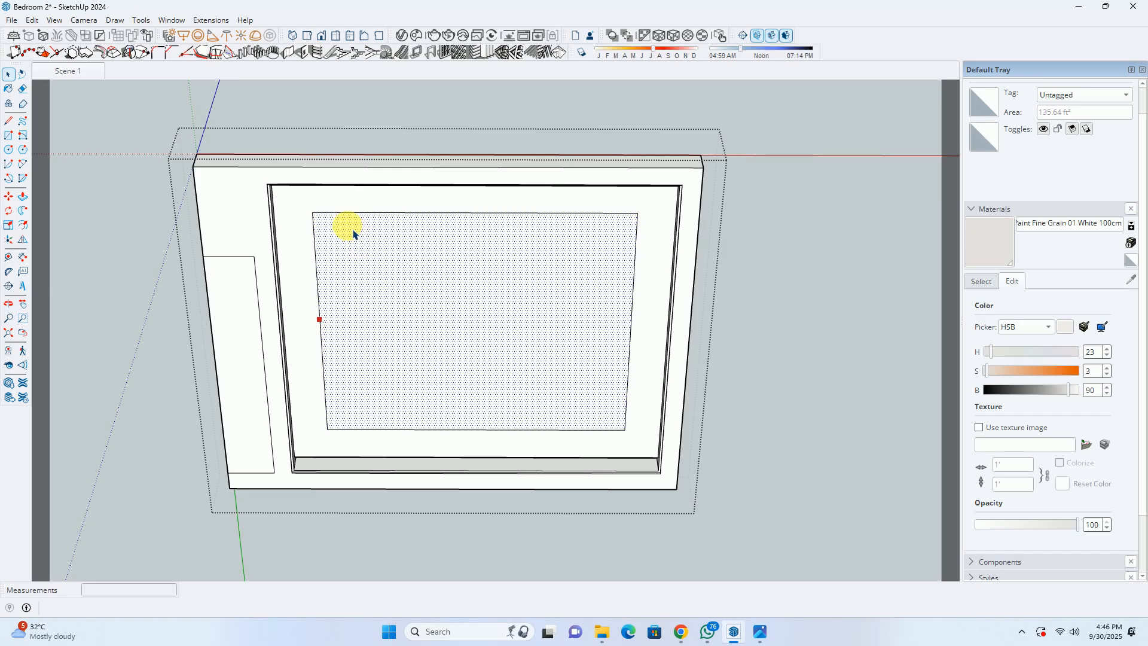
pyautogui.scroll(3, 342, 243)
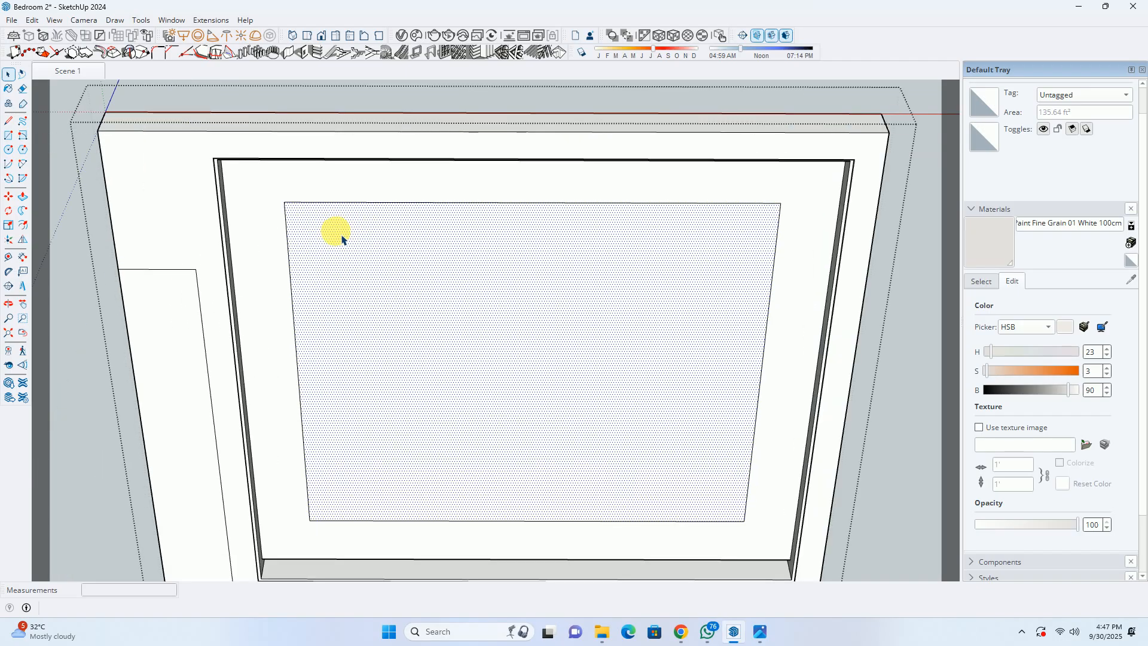
pyautogui.doubleClick(341, 267)
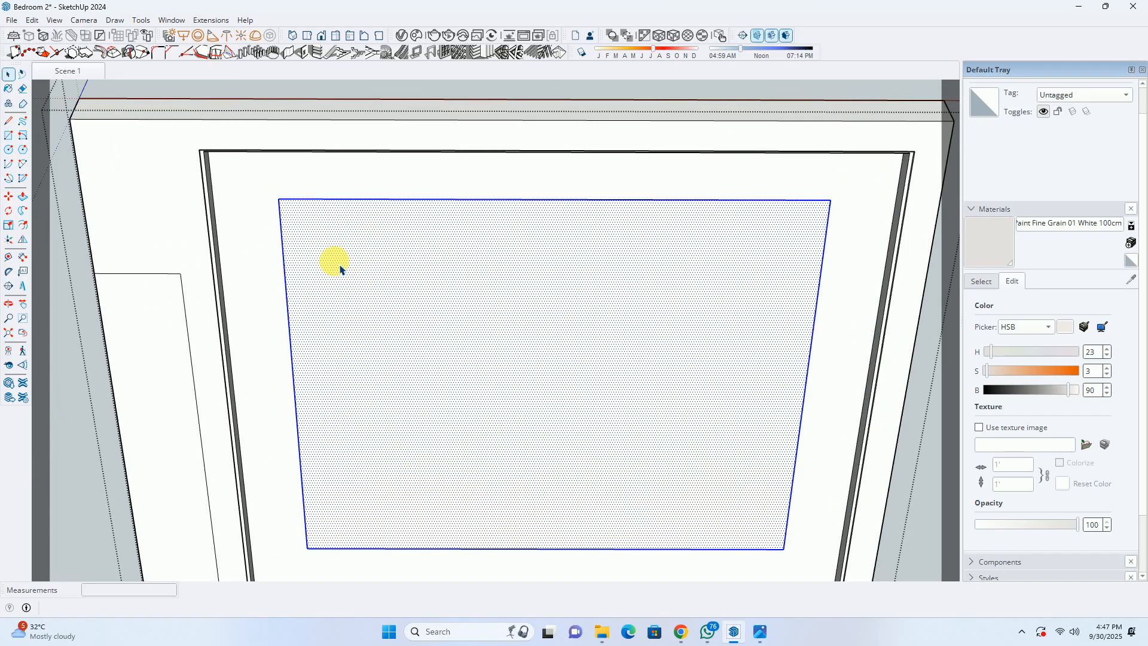
pyautogui.keyDown('shift'); pyautogui.click(418, 289); pyautogui.keyUp('shift')
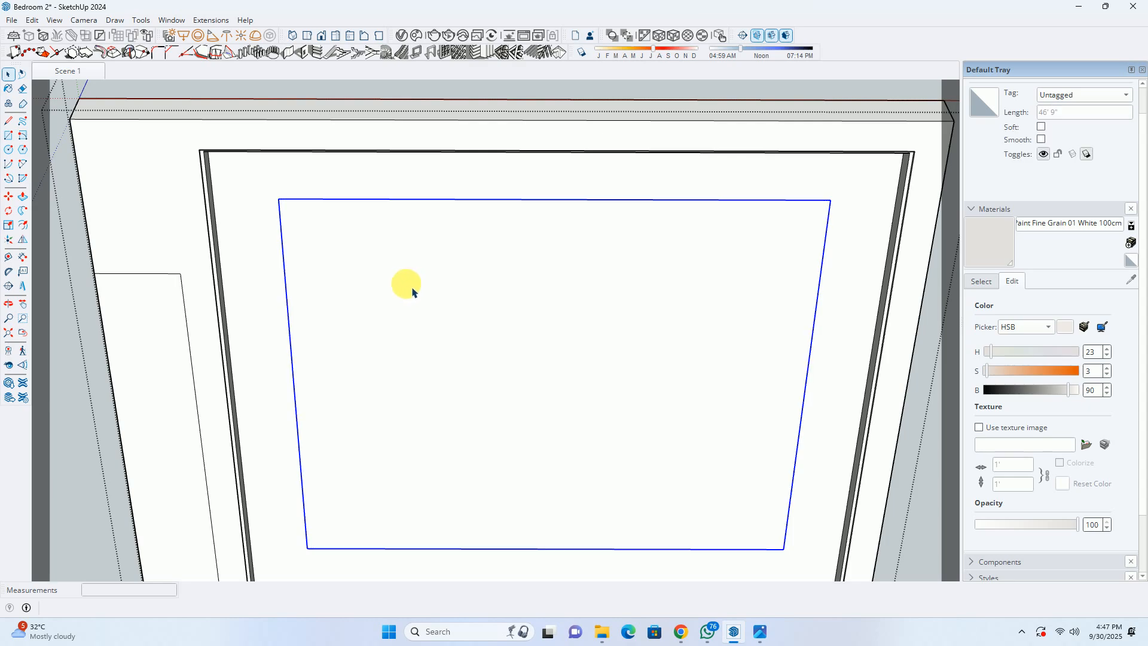
pyautogui.press('Escape')
# Outside the ceiling group, draw a 12' 8" line from corner to corner along one long edge of the inset rectangle.
pyautogui.press('Escape')
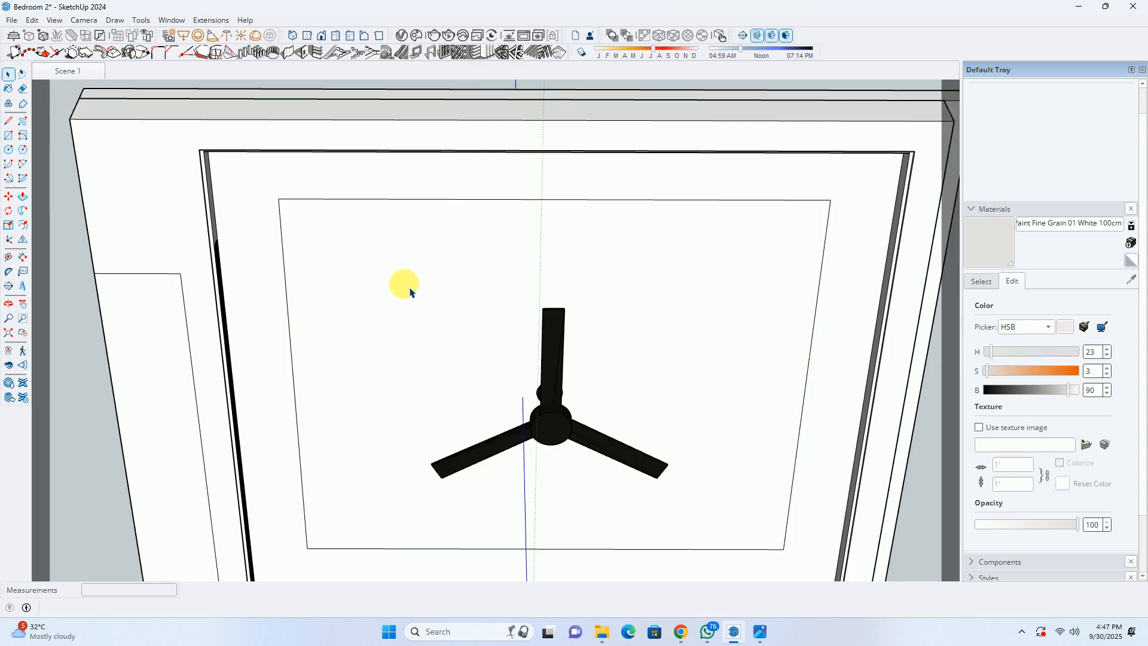
pyautogui.moveTo(199, 84); pyautogui.dragTo(299, 262, button='middle')
pyautogui.scroll(4, 248, 244)
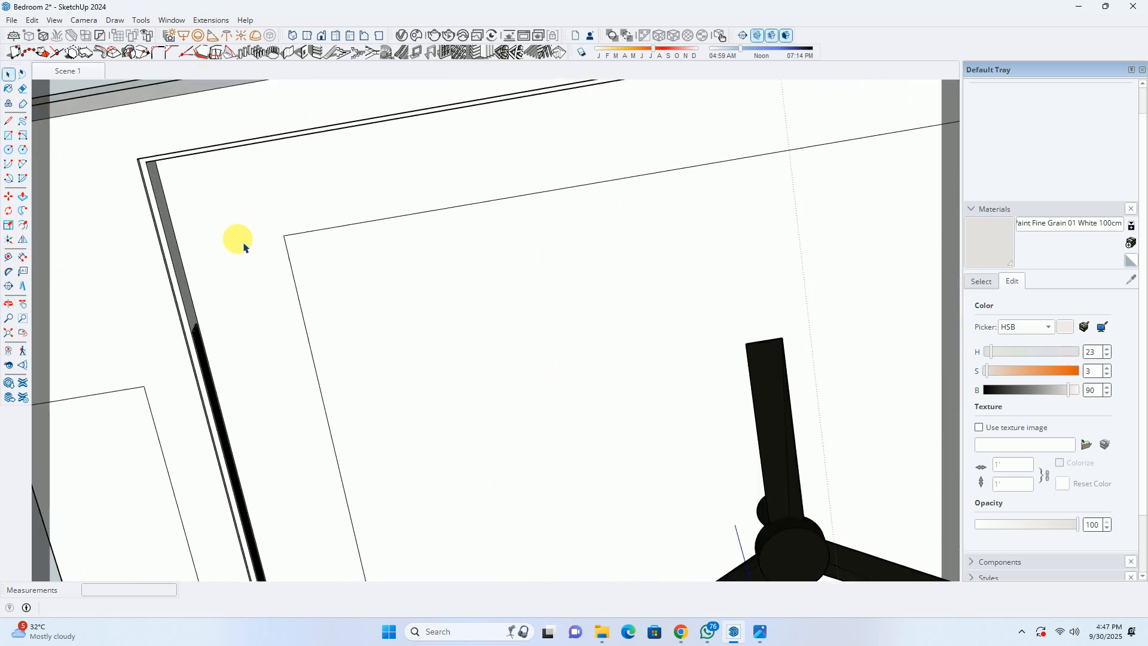
pyautogui.scroll(-3, 314, 242)
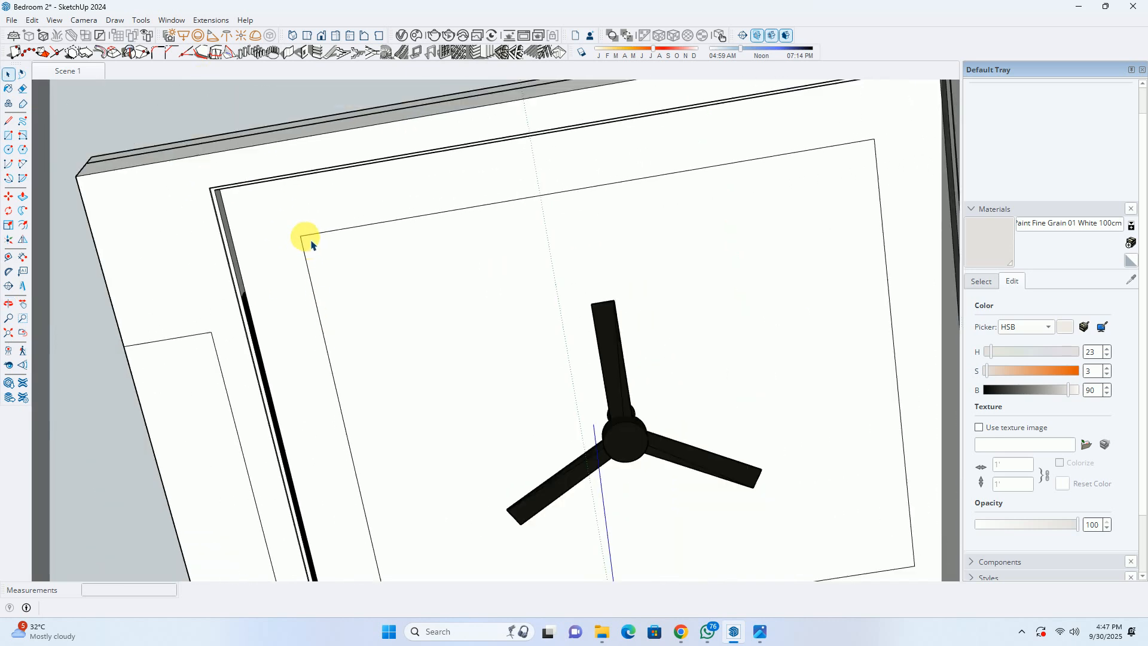
pyautogui.press('l')
pyautogui.click(296, 234)
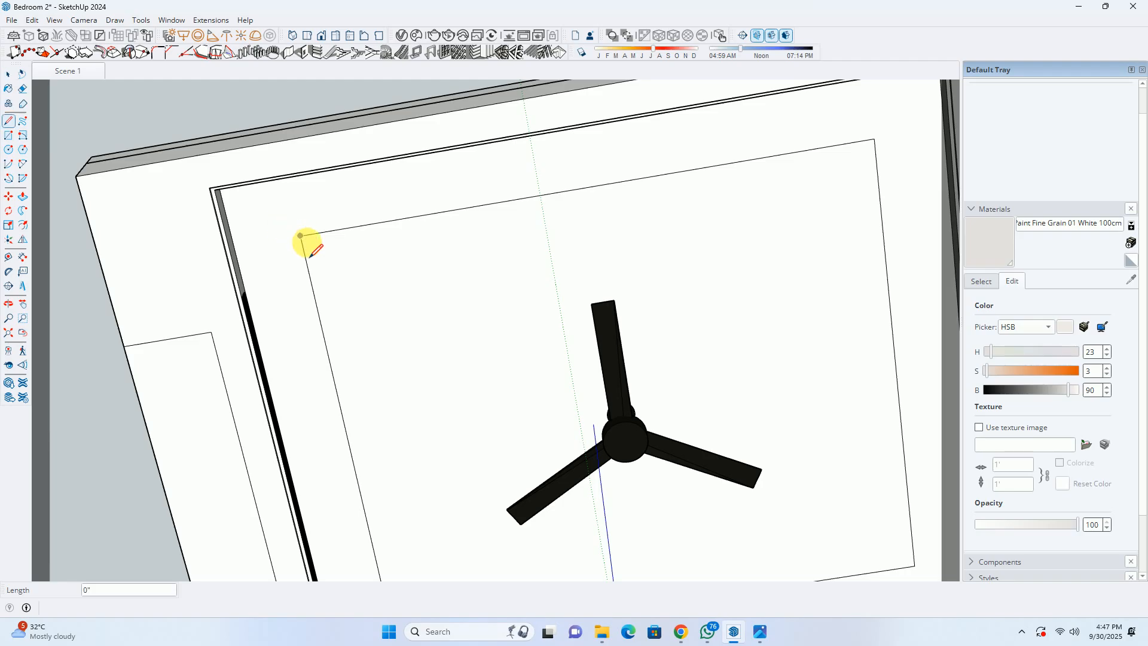
pyautogui.click(874, 139)
pyautogui.press('space')
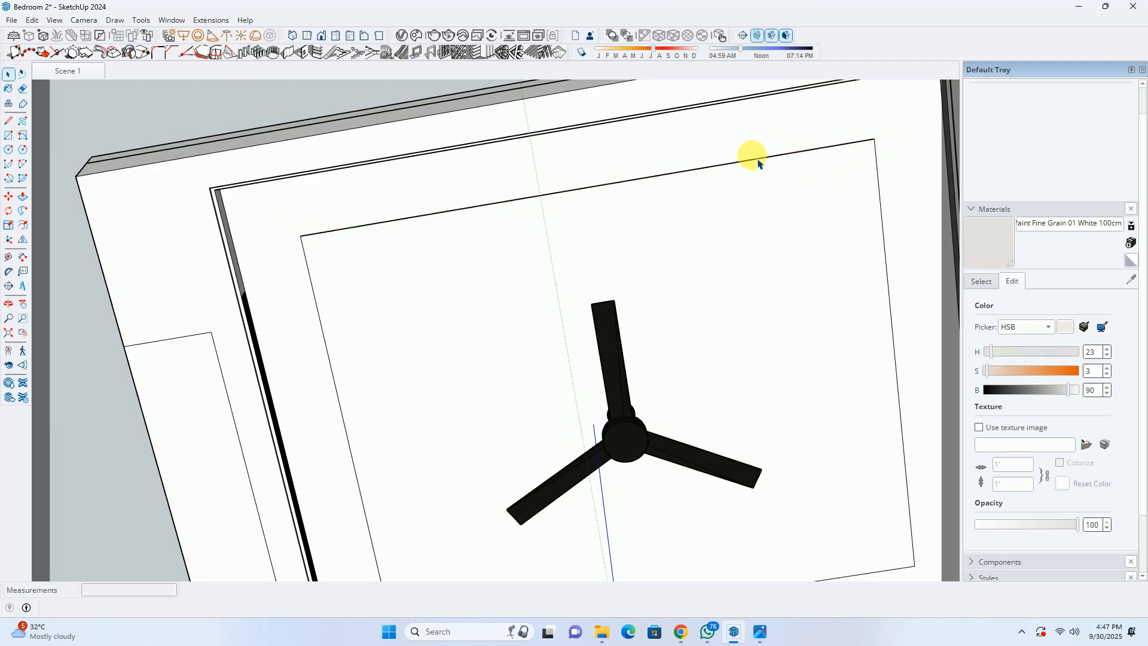
# Divide the new line into equal segments of about 2' 1 5/16" each.
pyautogui.rightClick(751, 159)
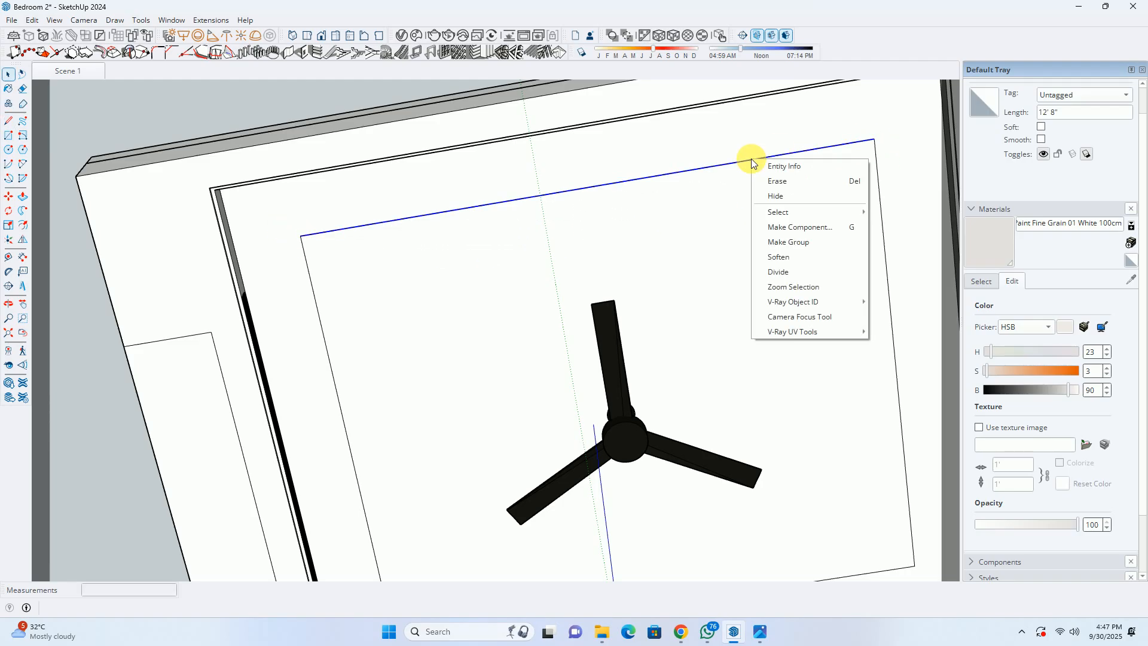
pyautogui.click(780, 272)
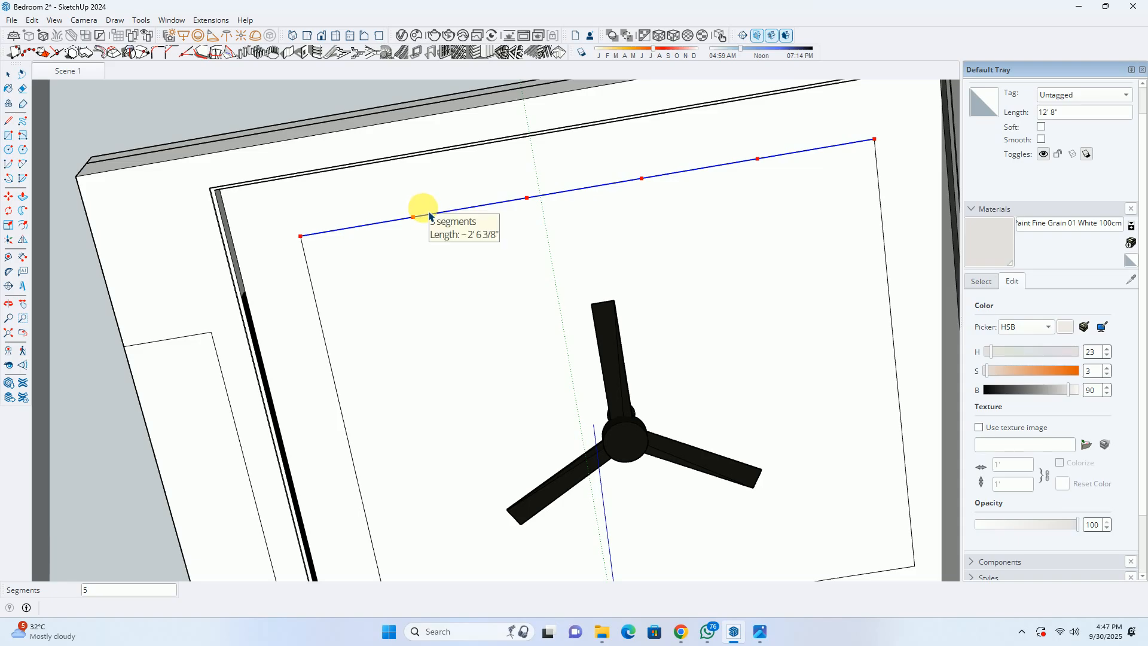
pyautogui.click(398, 218)
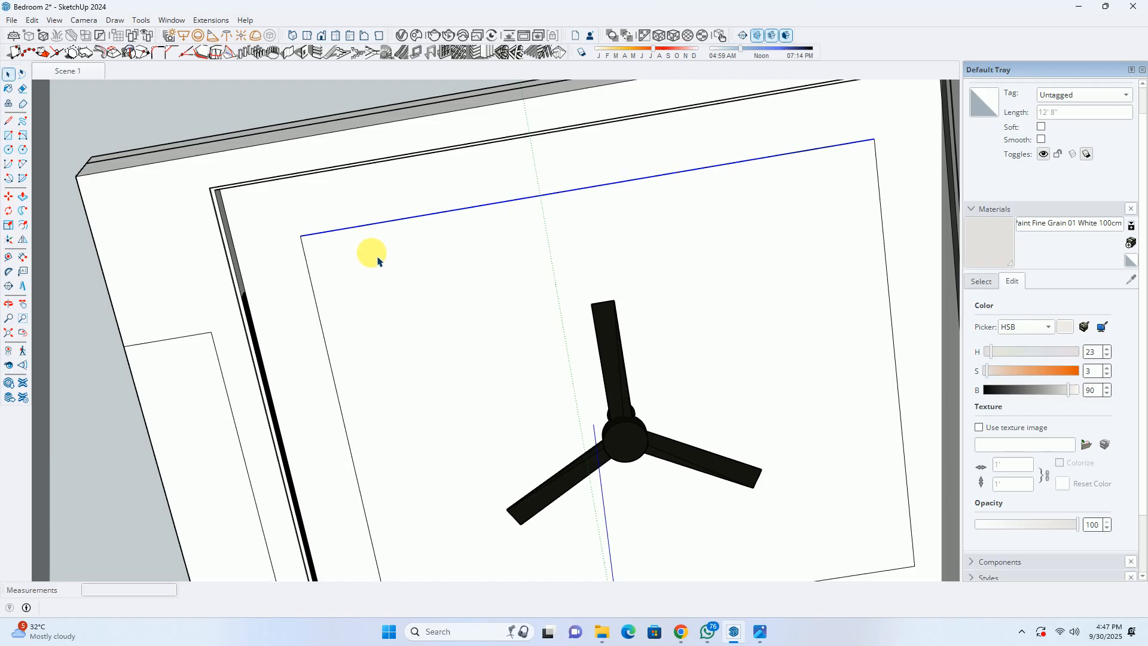
# Leave the ceiling group and select individual segments of the divided line to check the division and segment length.
pyautogui.press('Escape')
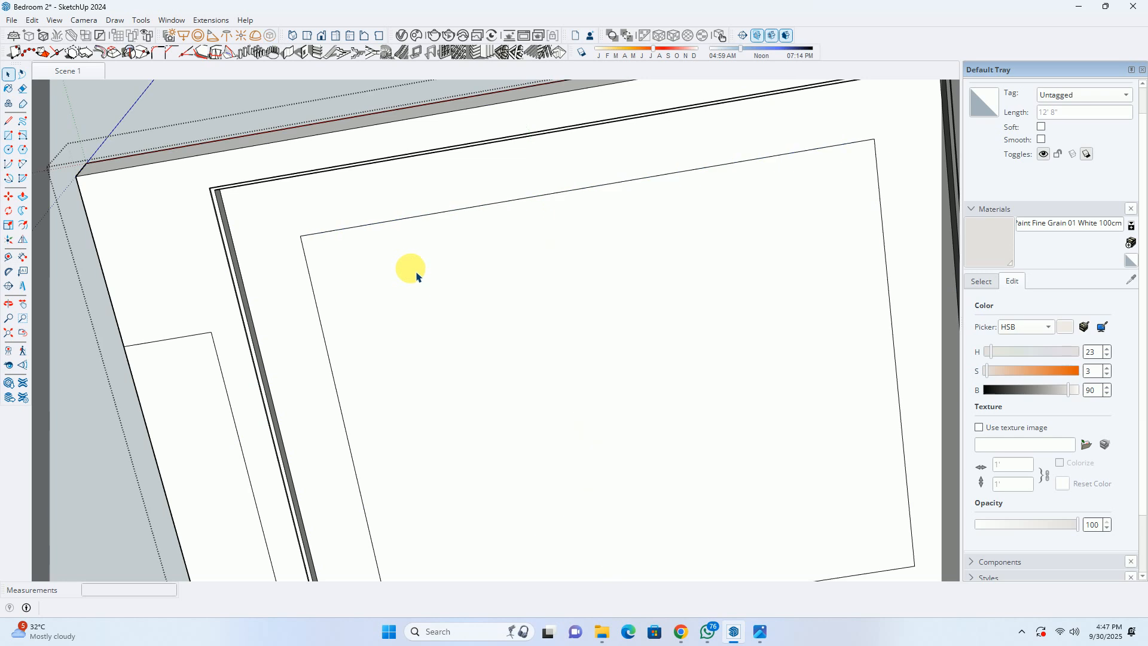
pyautogui.scroll(2, 399, 238)
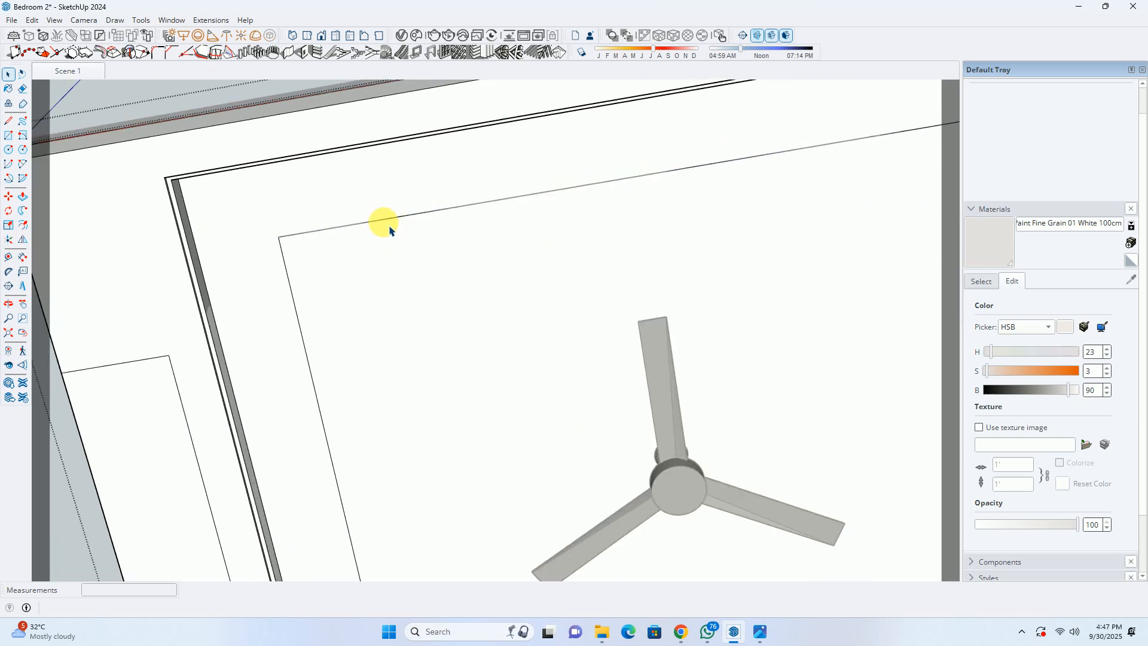
pyautogui.click(371, 223)
pyautogui.press('Escape')
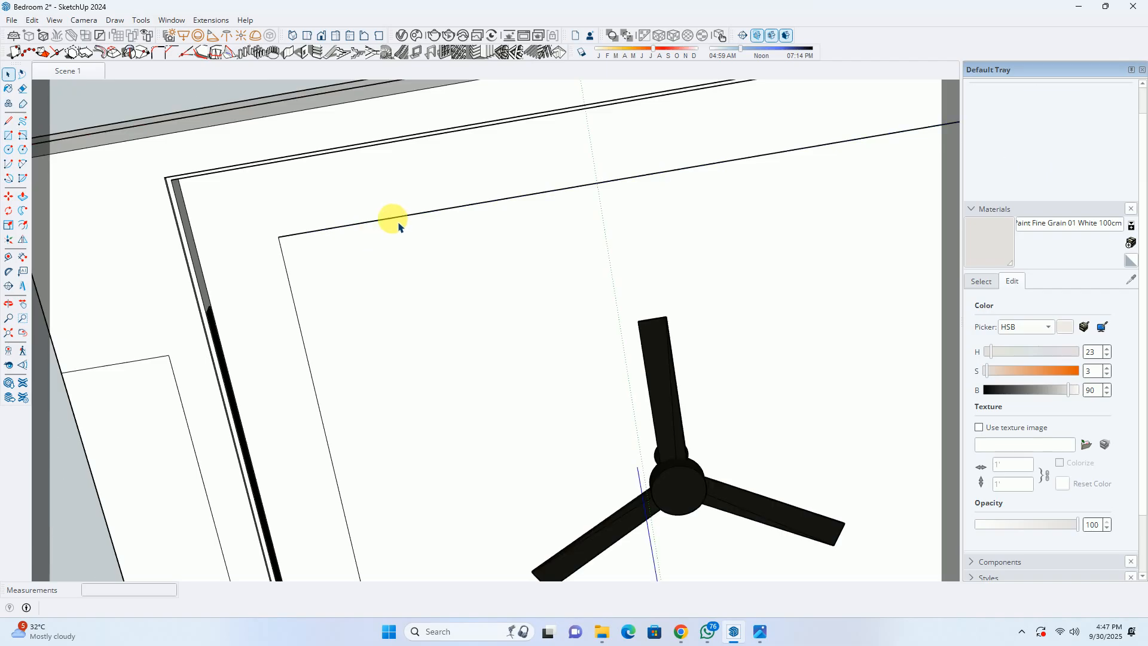
pyautogui.click(392, 220)
pyautogui.scroll(-3, 392, 220)
pyautogui.moveTo(395, 245); pyautogui.dragTo(418, 231, button='middle')
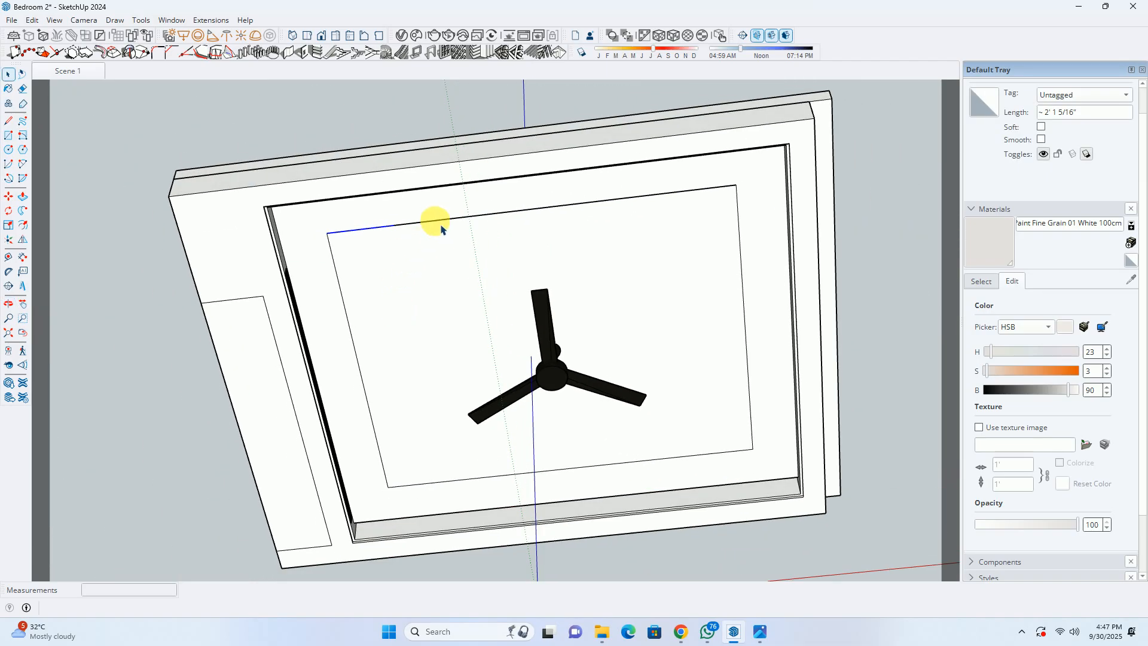
pyautogui.scroll(2, 376, 226)
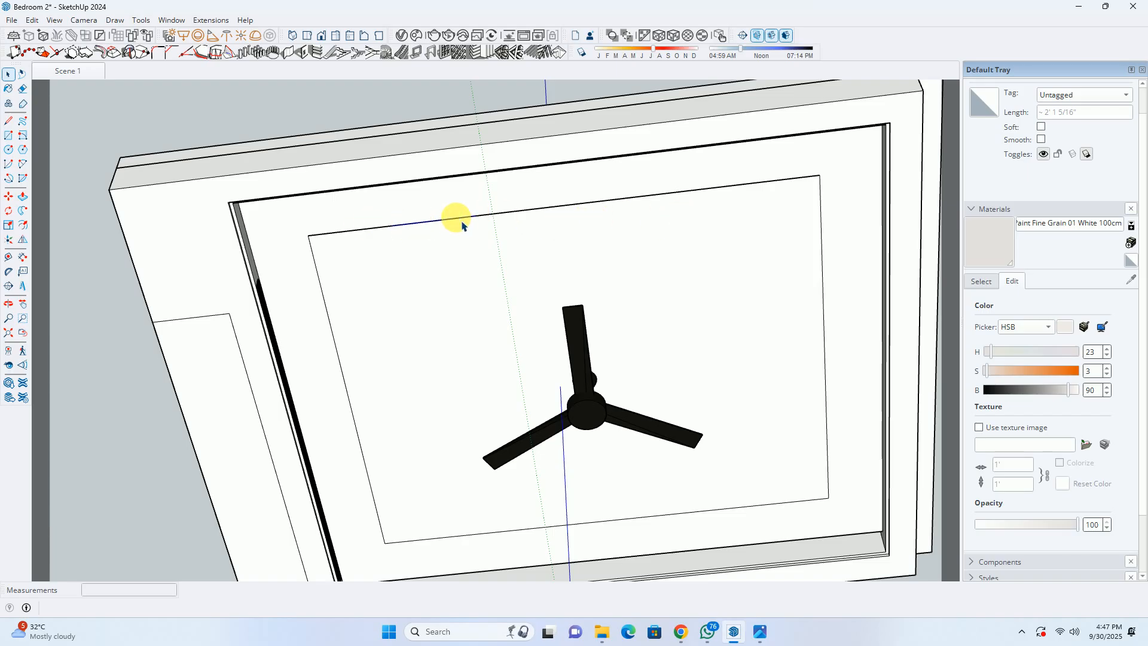
# Delete every other segment of the divided line along the long edge of the inset rectangle.
pyautogui.click(569, 209)
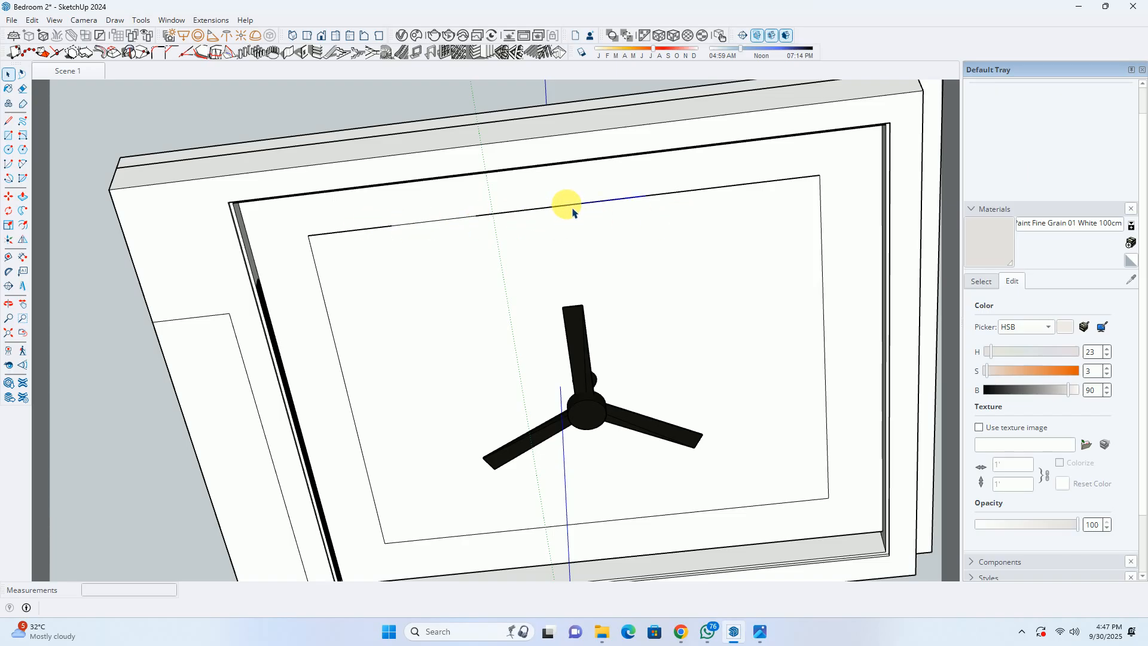
pyautogui.press('Delete')
pyautogui.click(748, 190)
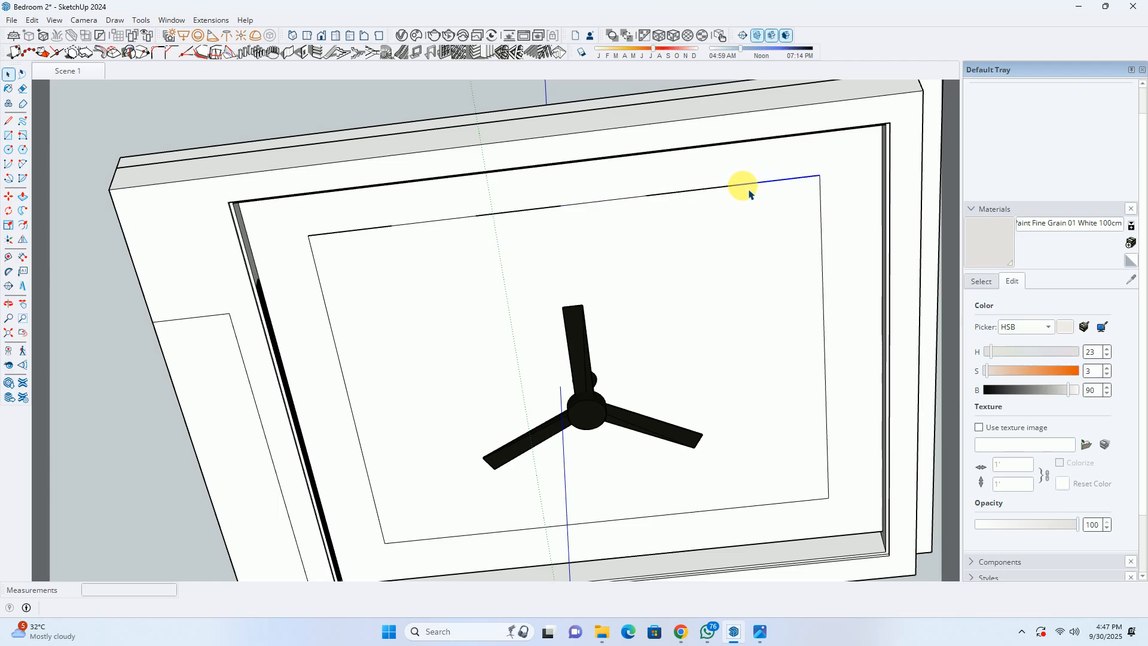
pyautogui.press('Delete')
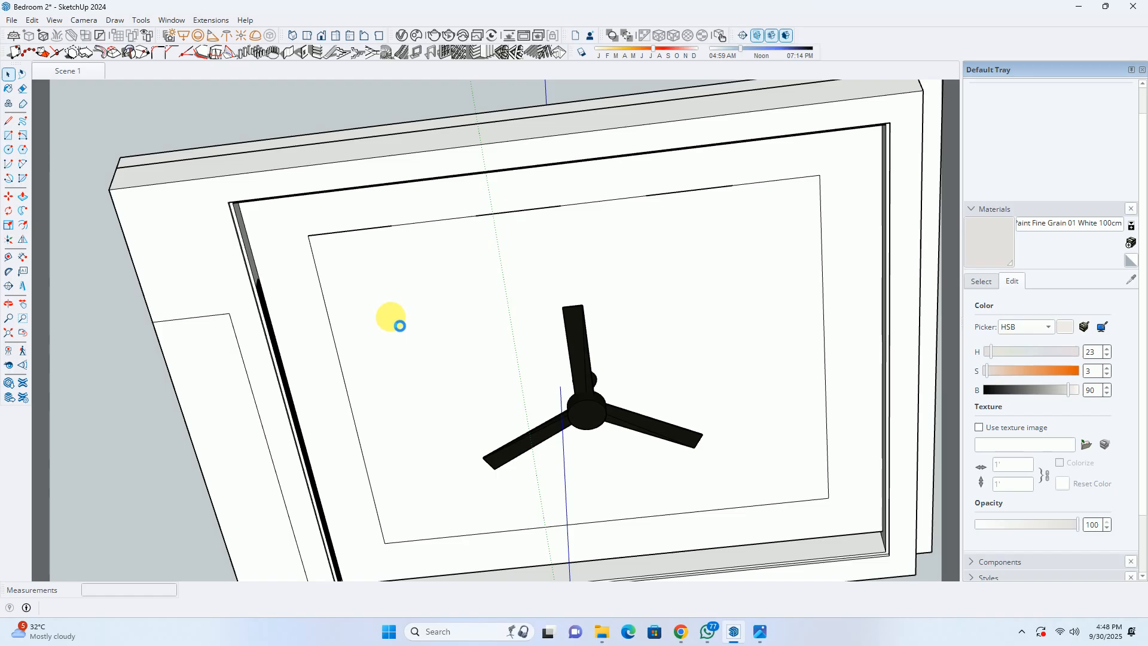
# Draw a 50-sided circle with a 2.5" radius centred on the end of the divided line's first segment.
pyautogui.press('c')
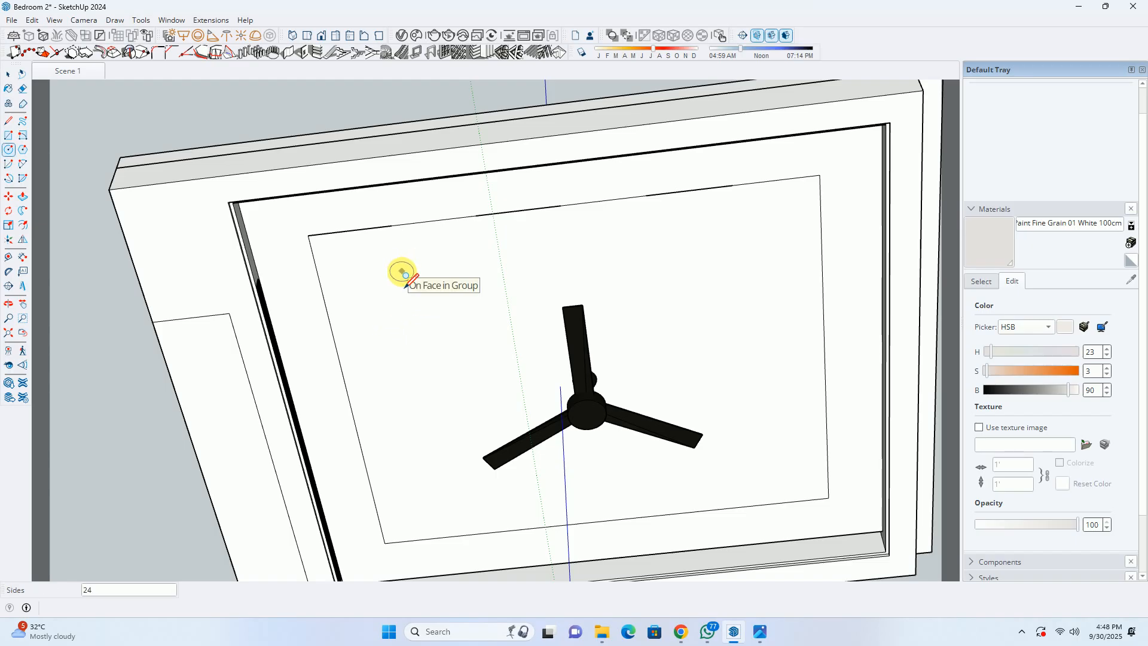
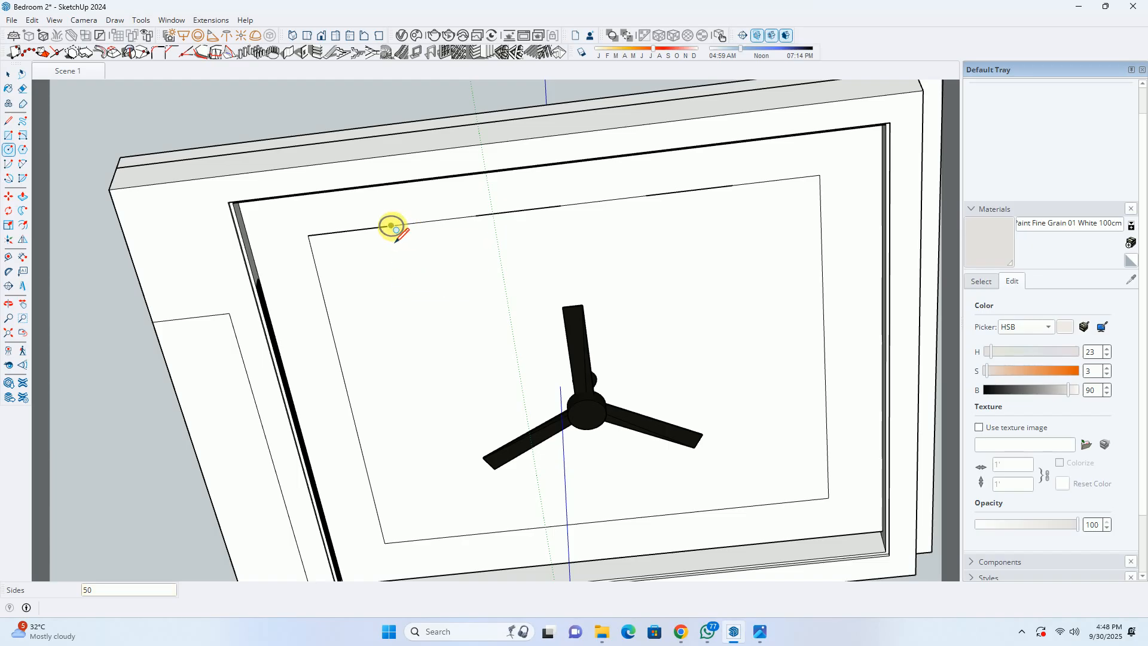
pyautogui.scroll(2, 391, 226)
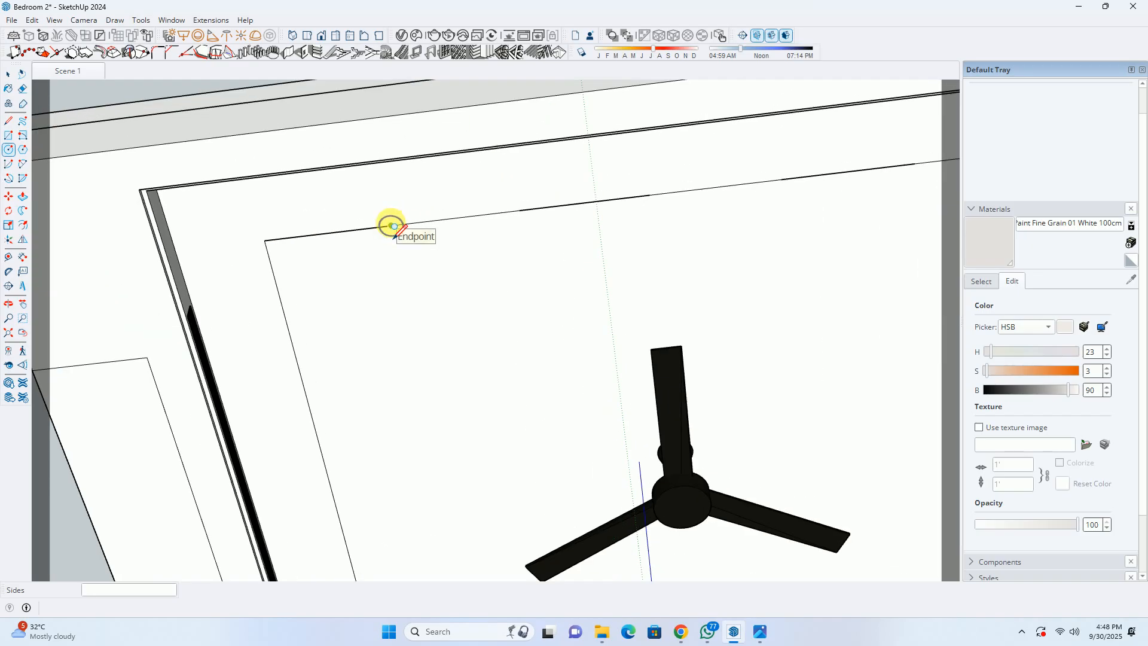
pyautogui.click(392, 226)
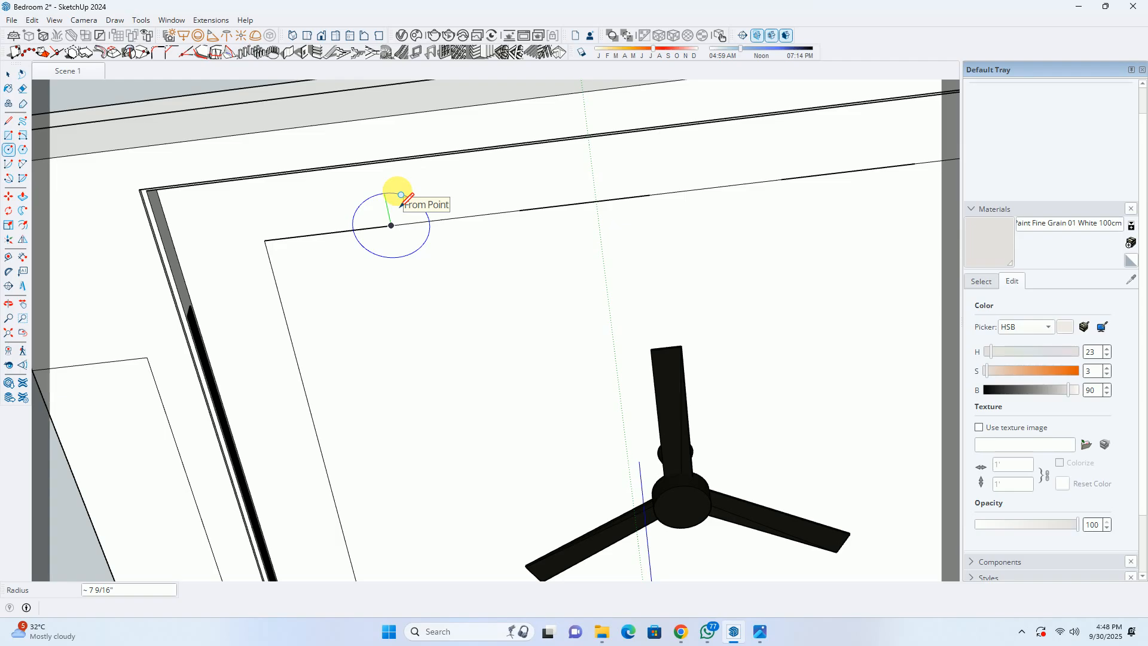
pyautogui.write('2.5')
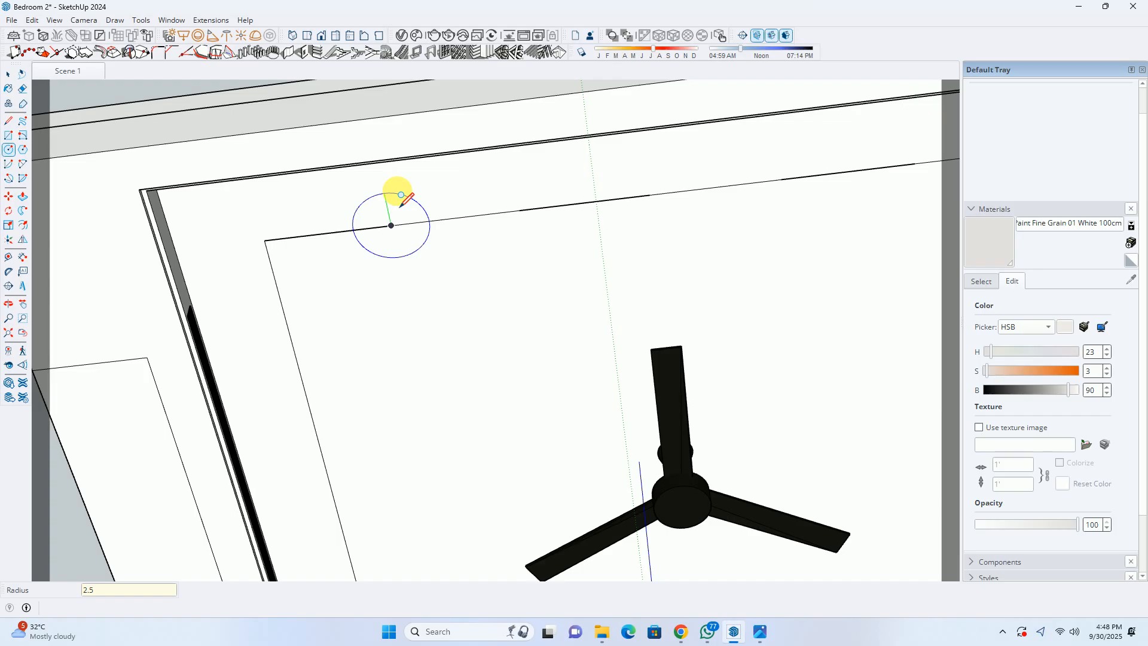
pyautogui.press('Return')
pyautogui.press('space')
# Make the circular face and its outline a component named Conceled Lights.
pyautogui.scroll(4, 392, 226)
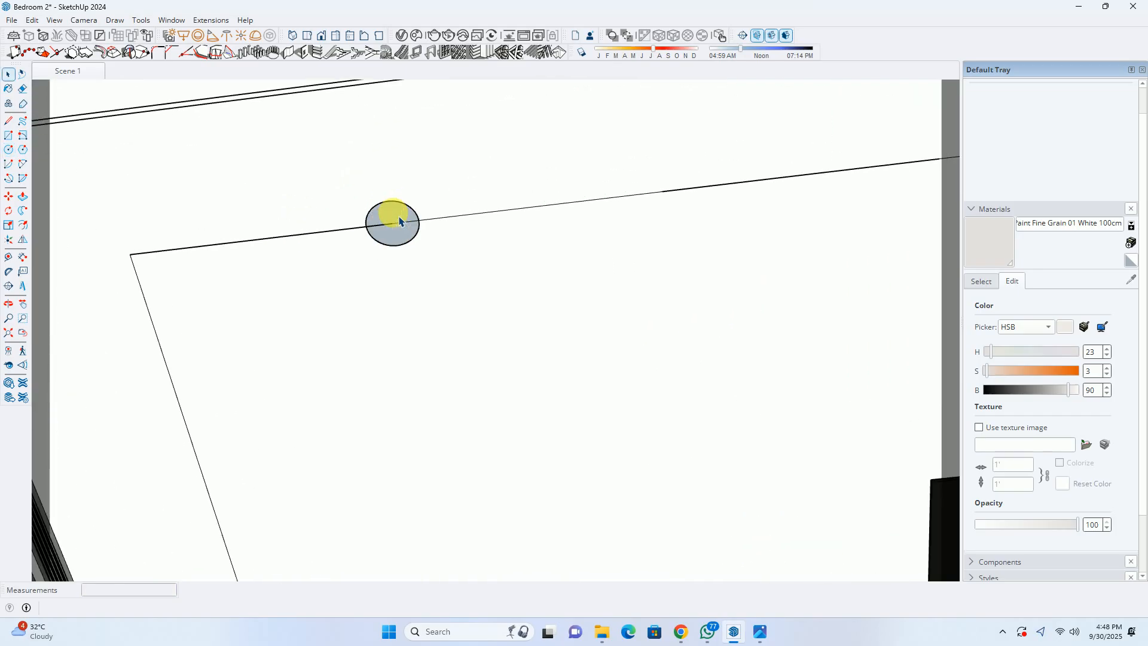
pyautogui.click(400, 220)
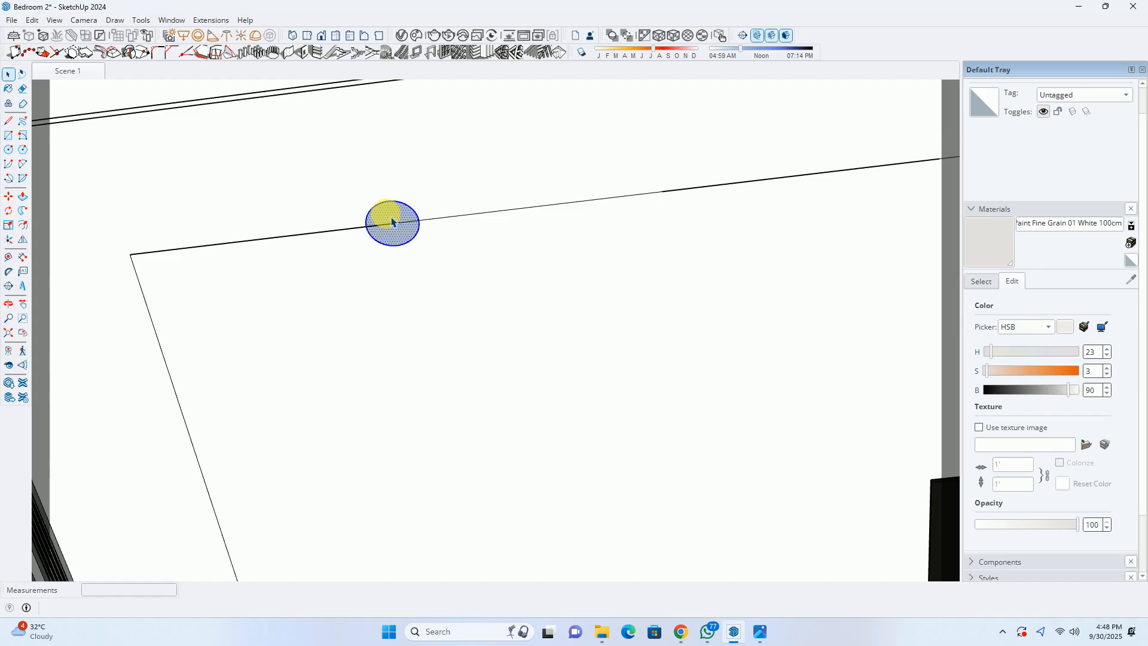
pyautogui.rightClick(386, 218)
pyautogui.moveTo(435, 341)
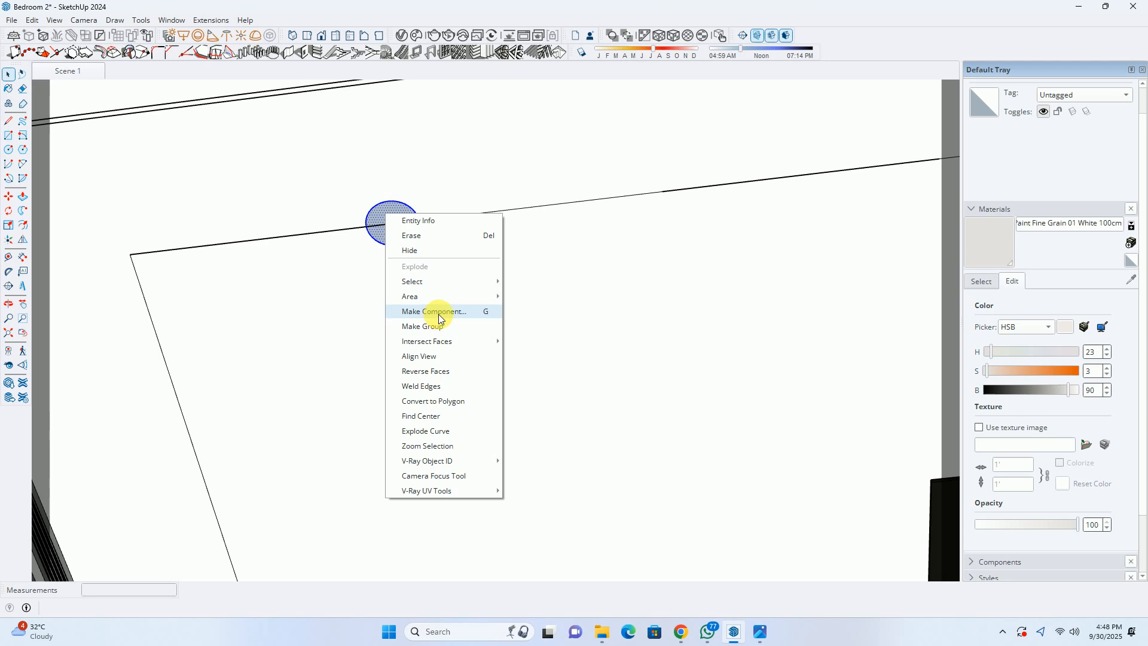
pyautogui.click(440, 317)
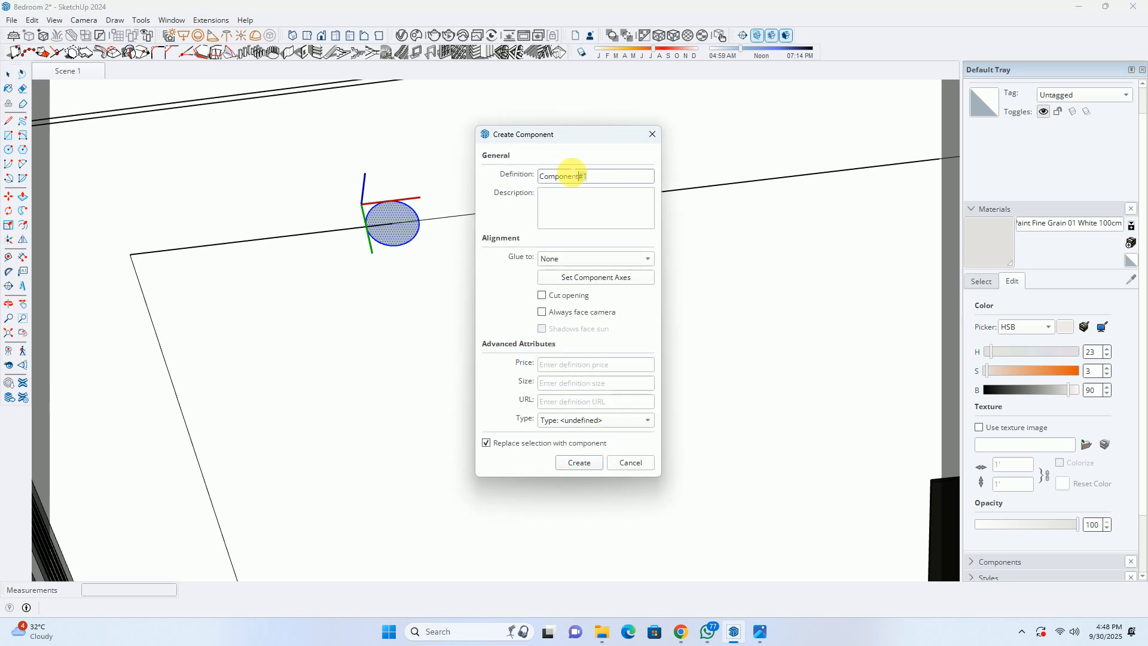
pyautogui.write('Li')
pyautogui.write('C')
pyautogui.write('oncele')
pyautogui.write('d')
pyautogui.press('Return')
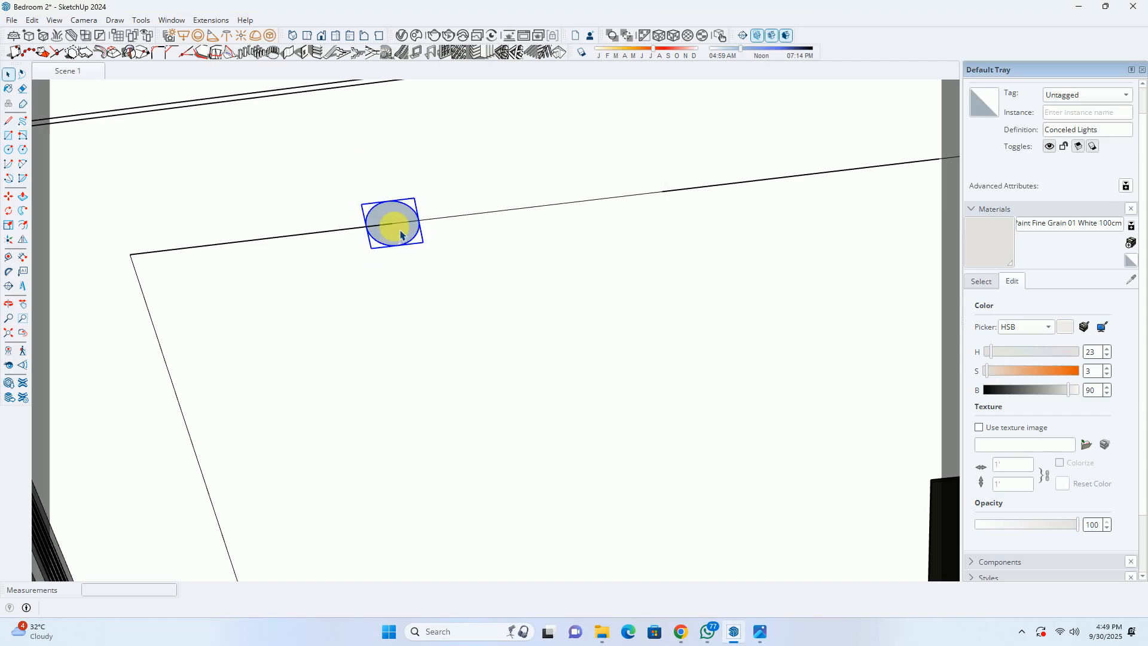
# Open the Conceled Lights component and copy its circular face with the outline.
pyautogui.doubleClick(400, 216)
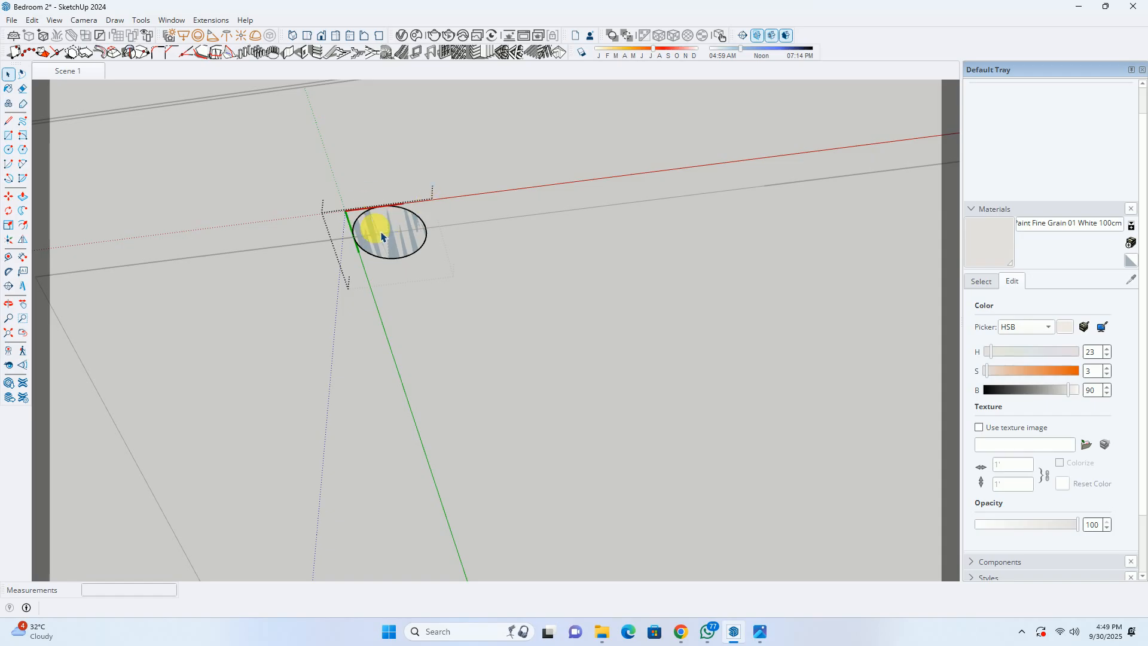
pyautogui.click(413, 224)
pyautogui.press('Escape')
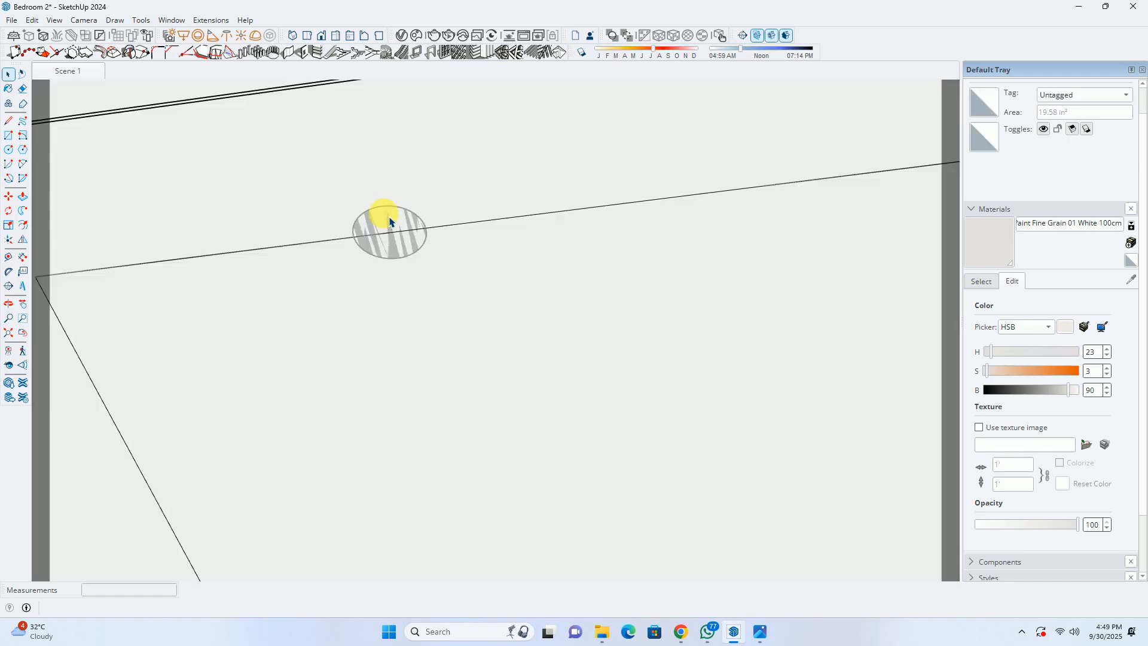
pyautogui.doubleClick(387, 220)
pyautogui.press('Escape')
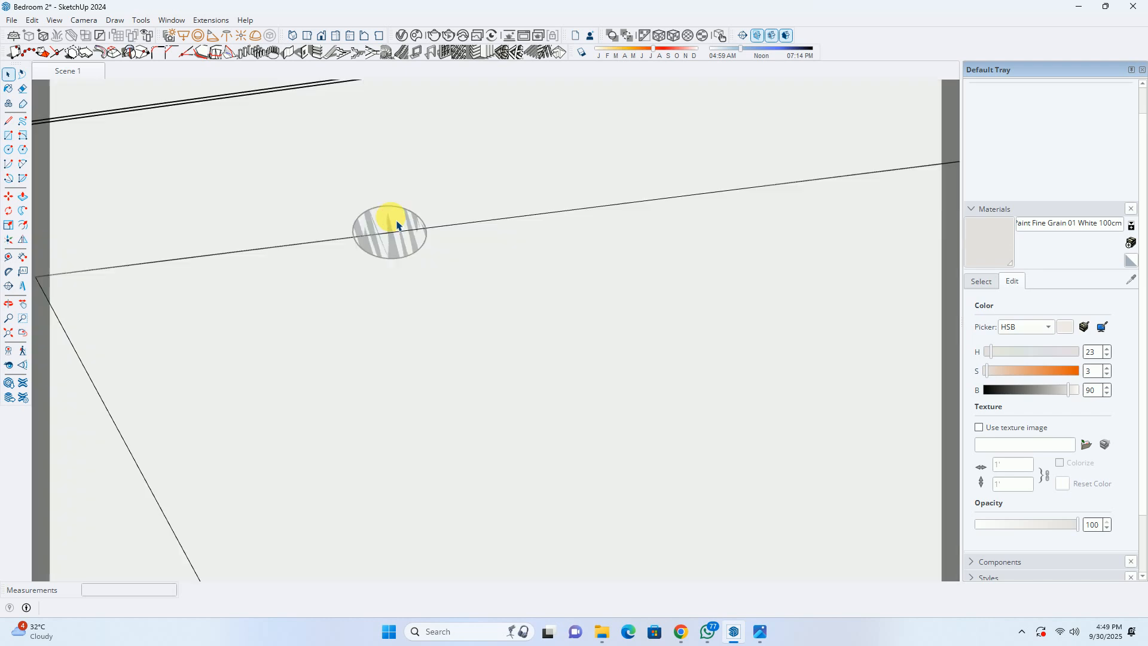
pyautogui.doubleClick(397, 226)
pyautogui.click(397, 226)
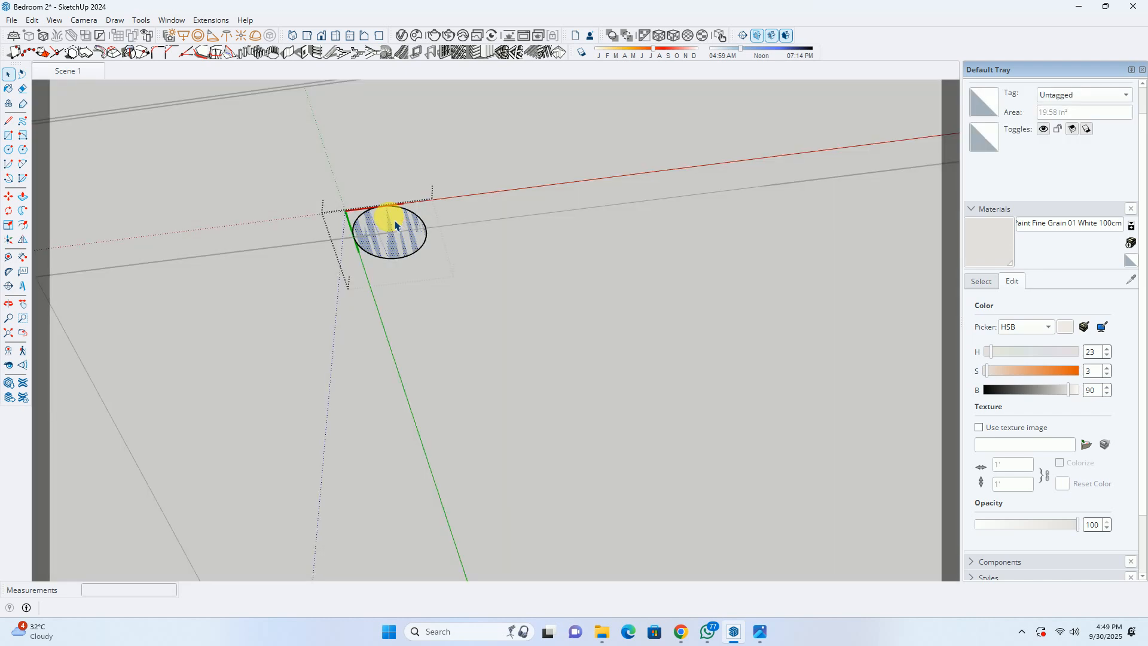
pyautogui.press('Escape')
# With the rest of the model hidden, paste the copied circle in place inside the ceiling group.
pyautogui.scroll(-2, 396, 229)
pyautogui.click(400, 233)
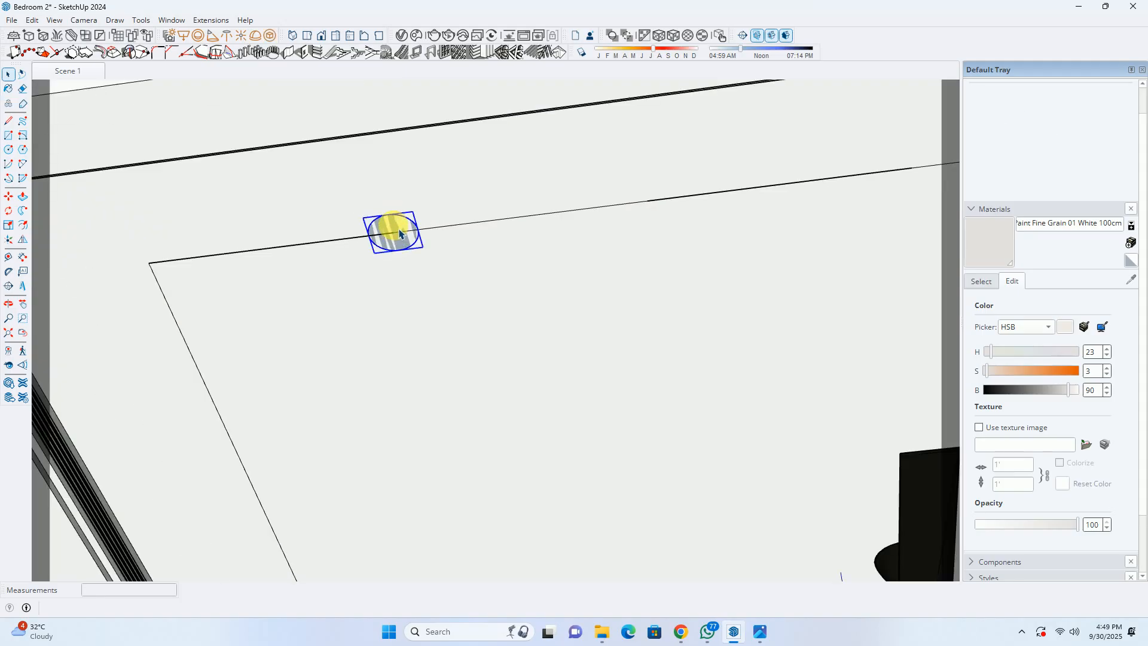
pyautogui.click(357, 296)
pyautogui.scroll(-2, 361, 293)
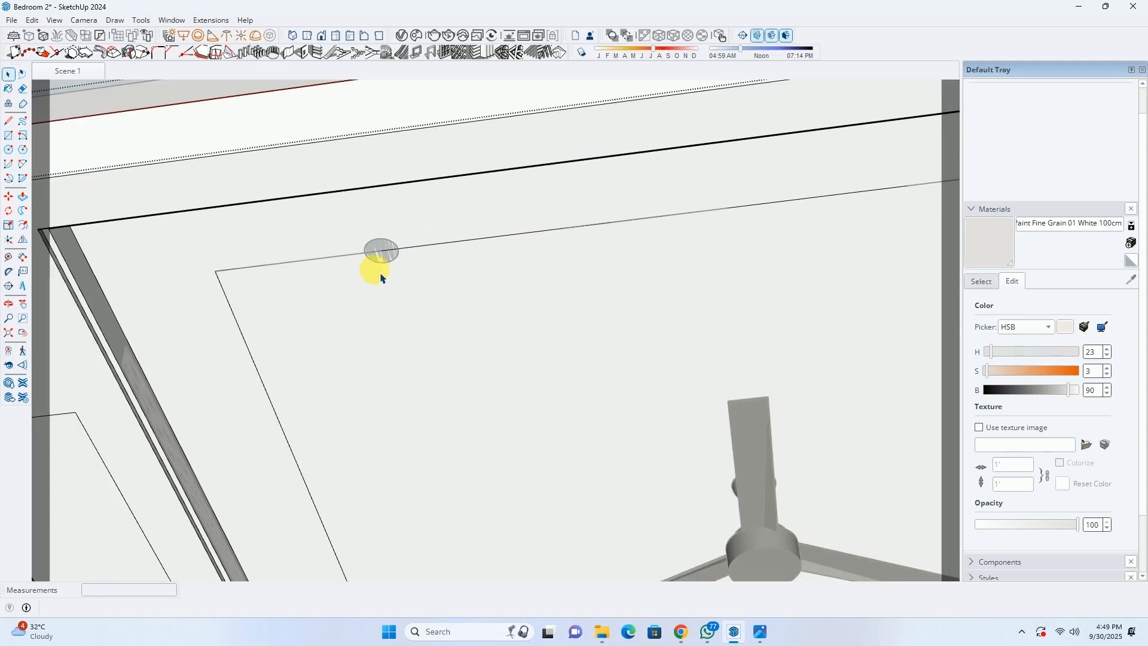
pyautogui.press('i')
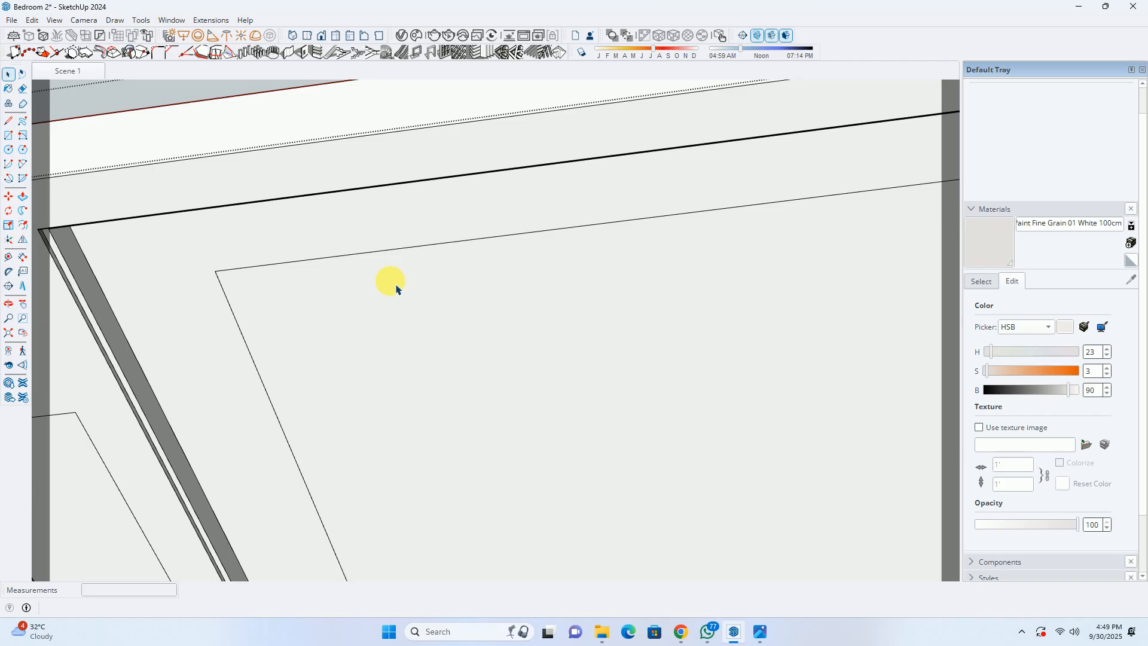
pyautogui.click(32, 21)
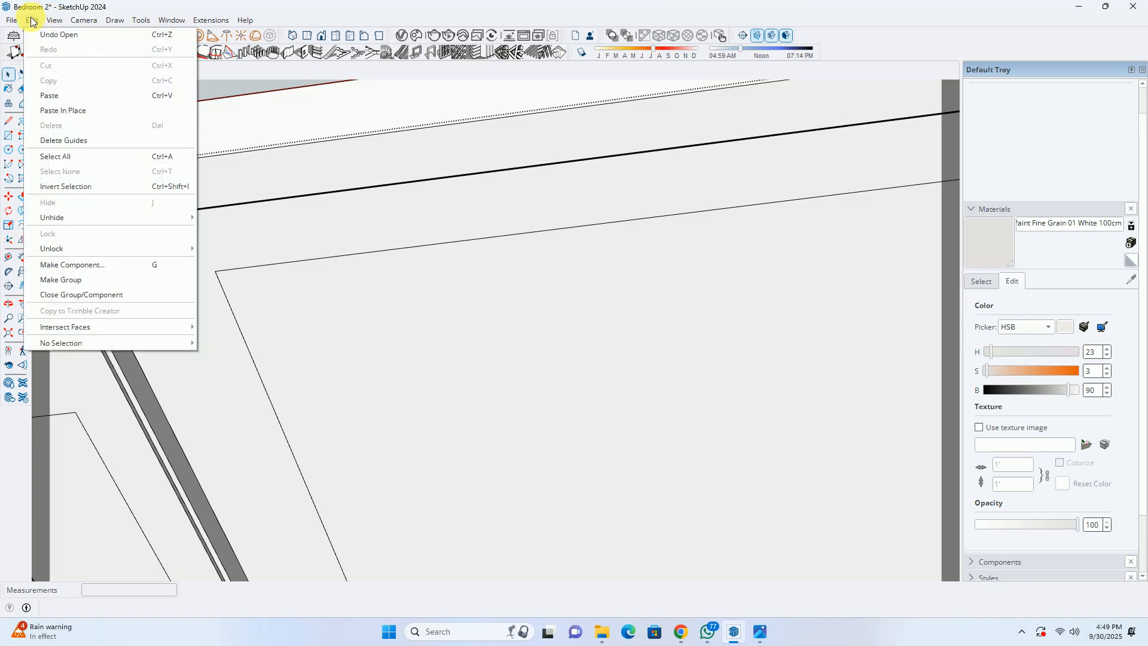
pyautogui.click(64, 110)
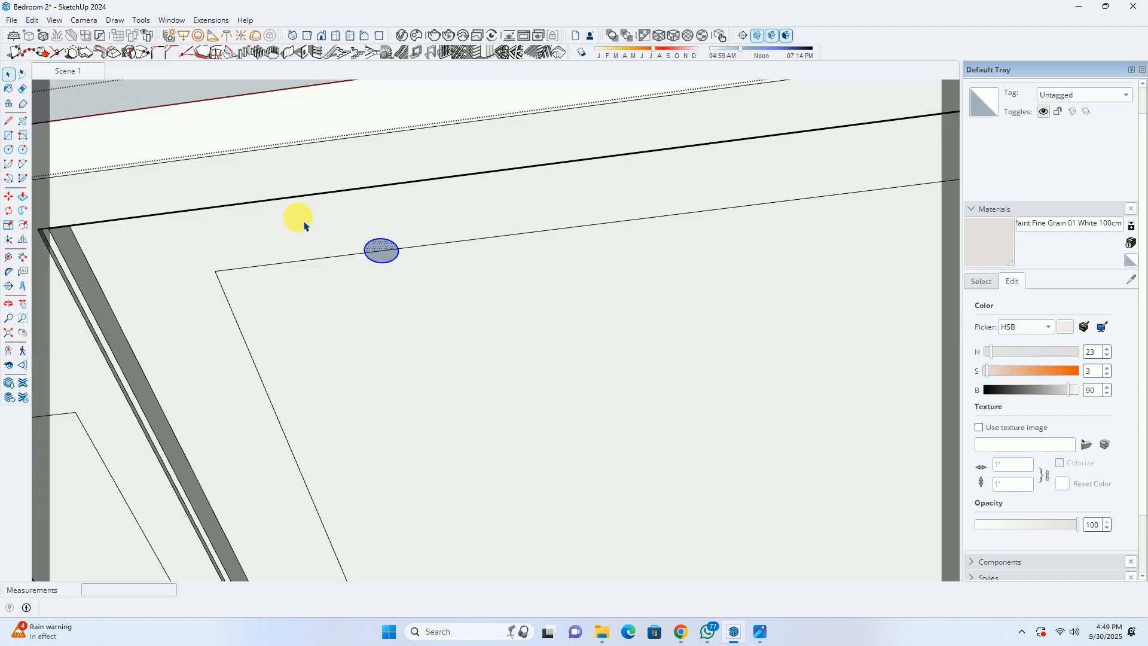
# Erase the piece of the inset edge that crosses the inside of the pasted circle.
pyautogui.scroll(-8, 336, 267)
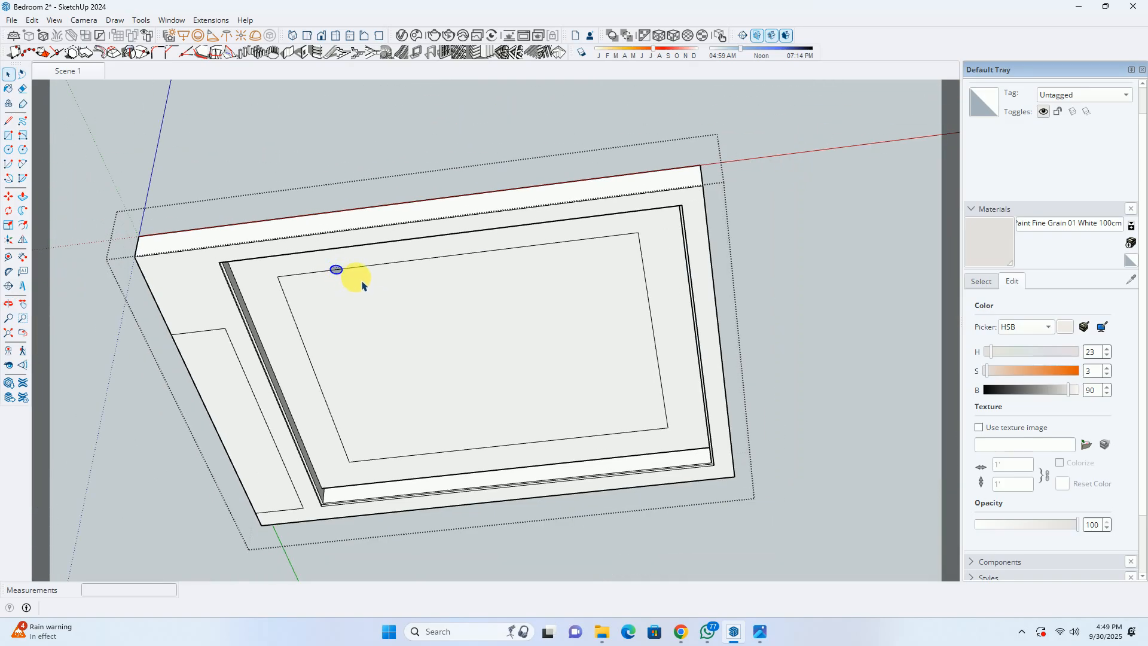
pyautogui.scroll(4, 359, 284)
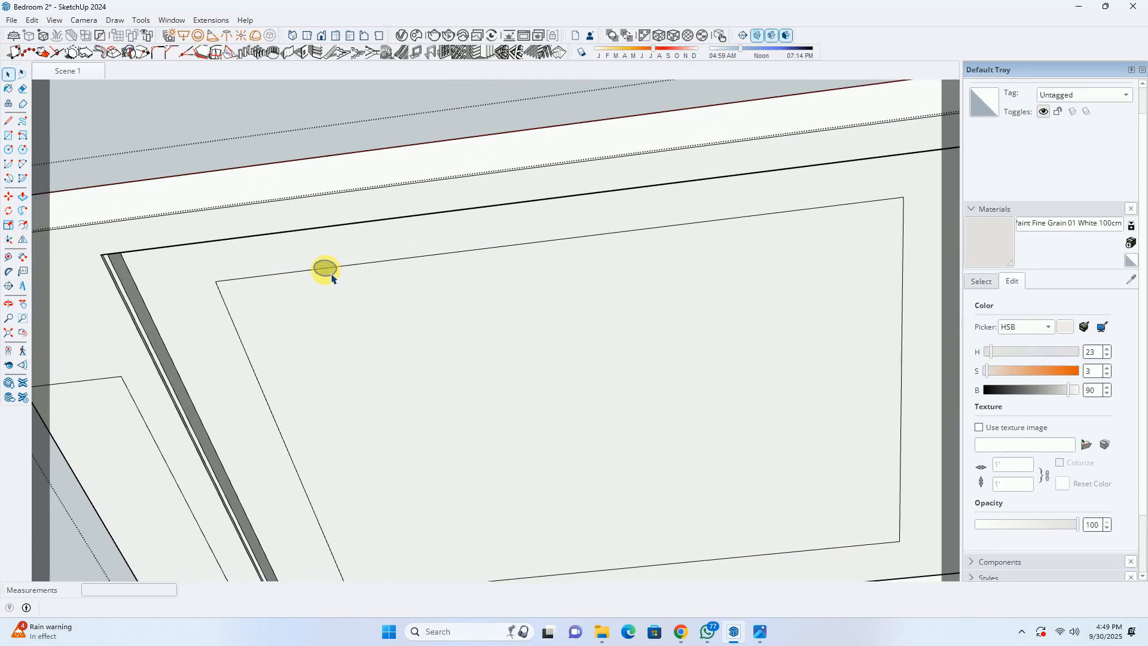
pyautogui.scroll(3, 332, 276)
pyautogui.press('e')
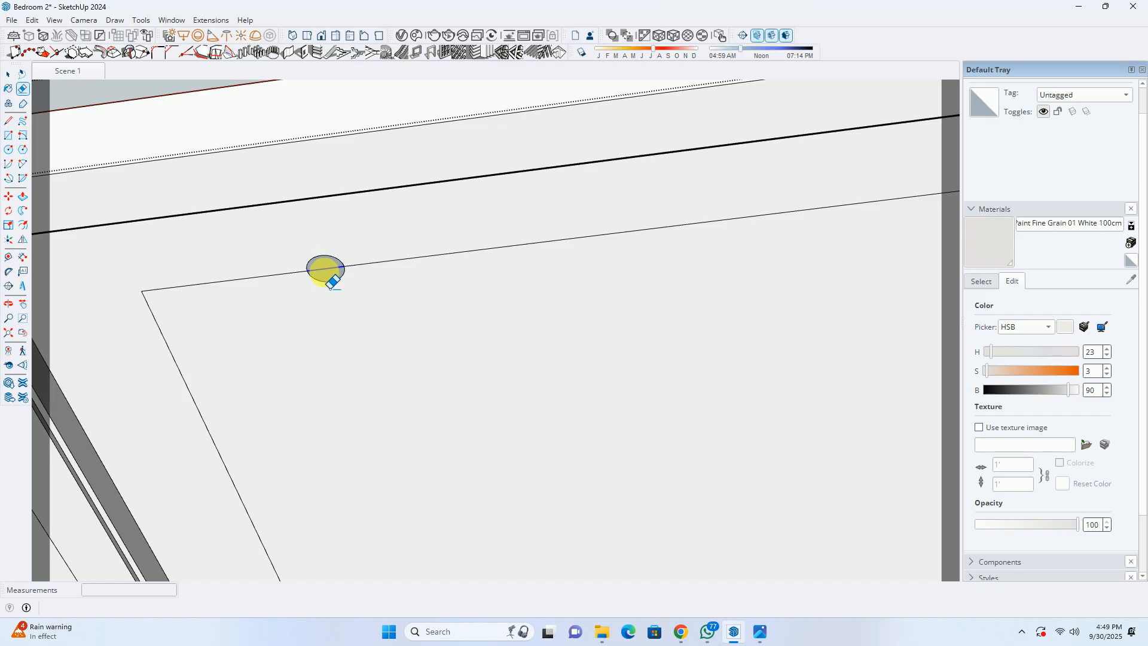
pyautogui.scroll(-4, 328, 278)
pyautogui.scroll(3, 330, 279)
pyautogui.press('space')
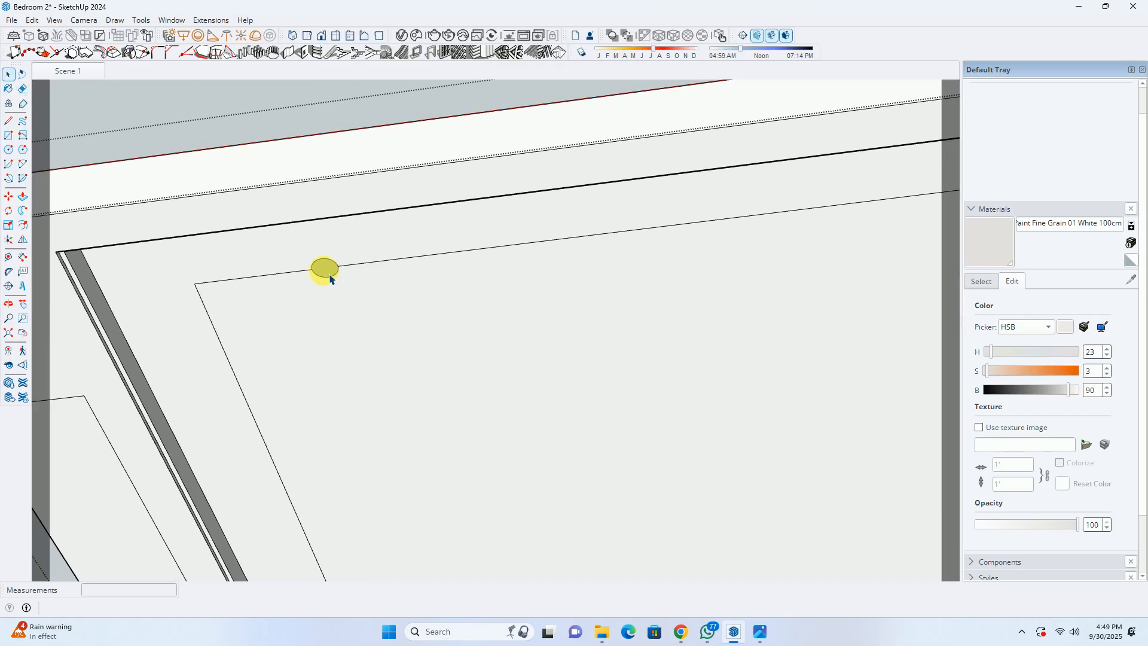
# Copy the circle with its outline by its centre along the inset edge, two divided segments away.
pyautogui.click(330, 278)
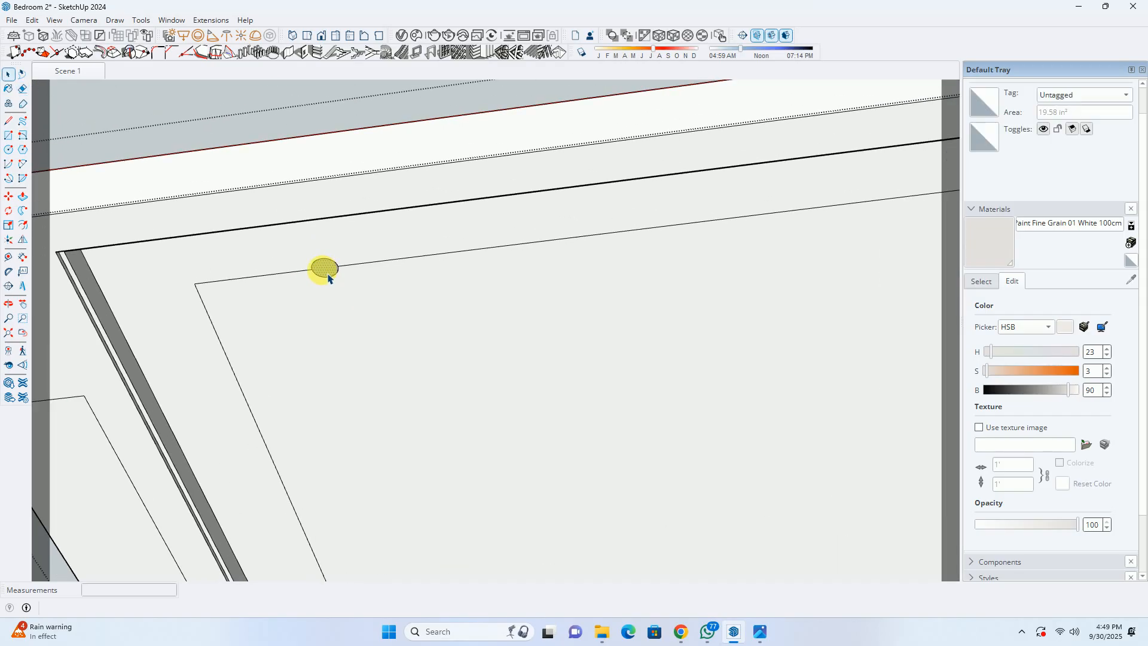
pyautogui.scroll(-3, 328, 276)
pyautogui.scroll(1, 328, 277)
pyautogui.scroll(5, 330, 277)
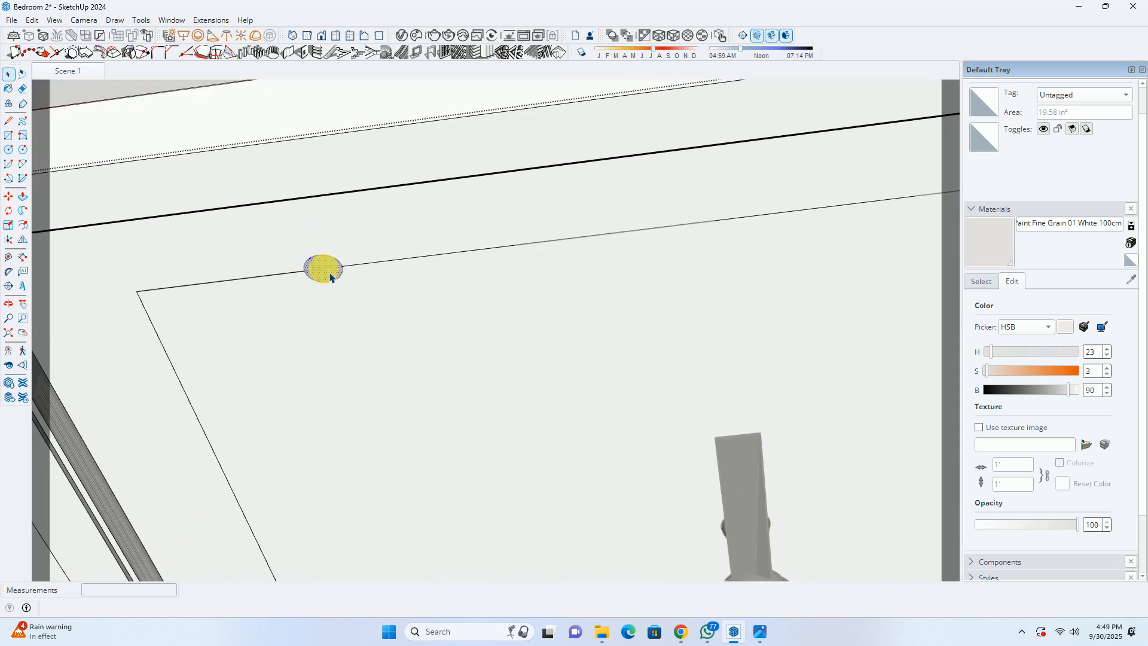
pyautogui.doubleClick(331, 276)
pyautogui.press('m')
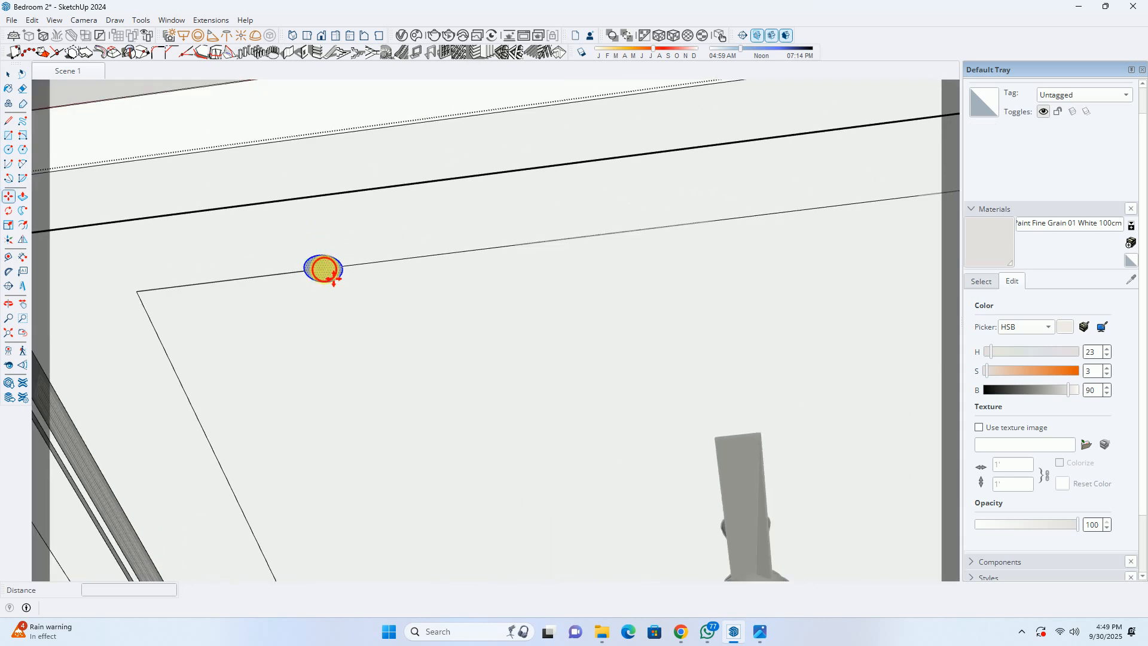
pyautogui.click(334, 277)
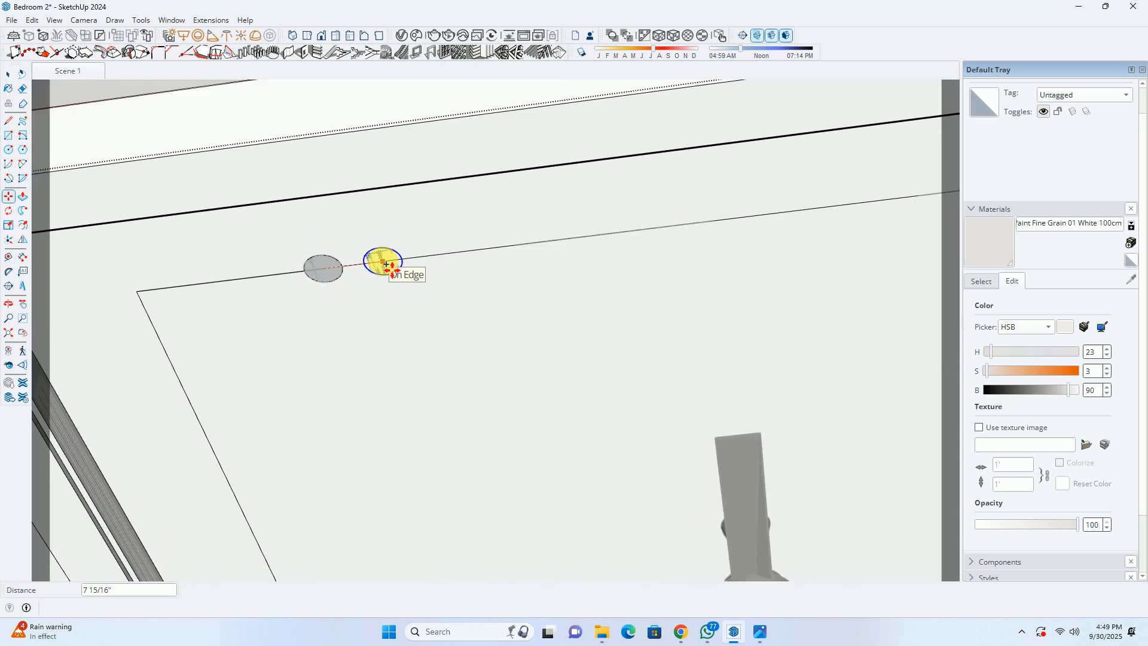
pyautogui.scroll(-4, 463, 262)
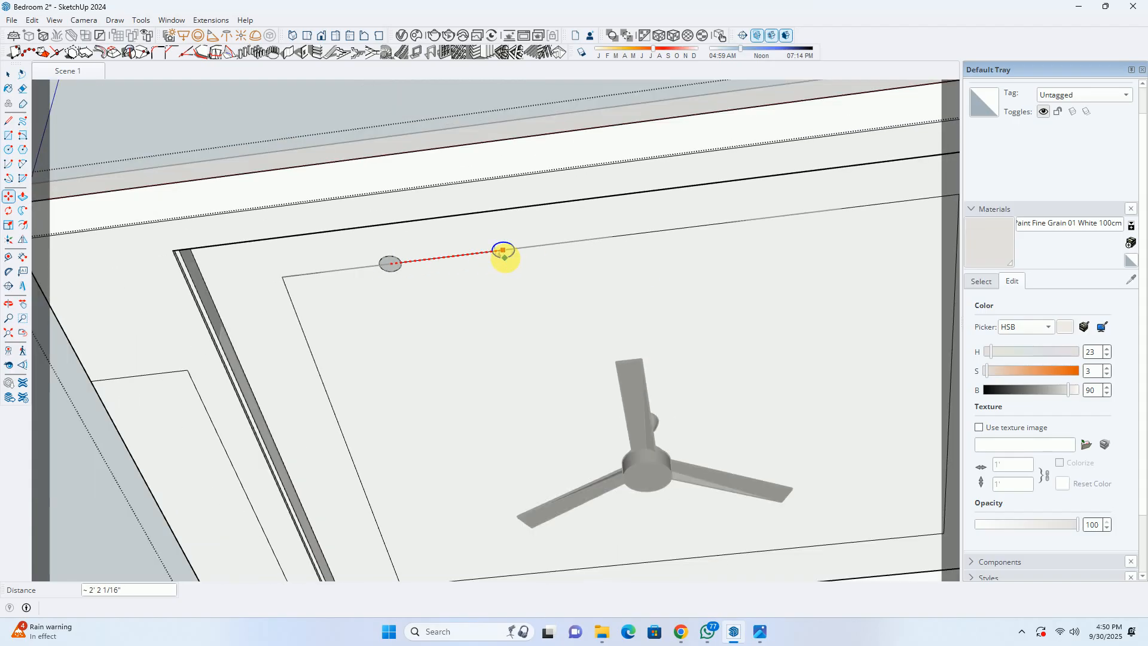
pyautogui.scroll(-2, 442, 273)
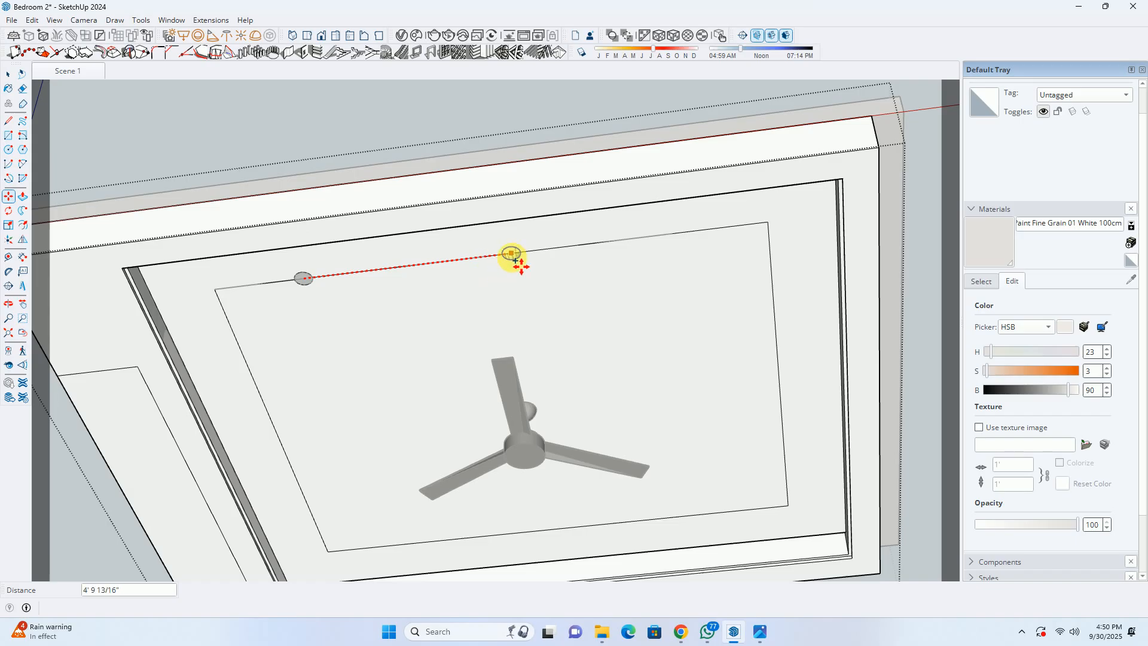
pyautogui.click(485, 258)
# Copy the second circle about 4' 2 11/16" further along the same inset edge to make a third light outline.
pyautogui.scroll(2, 502, 266)
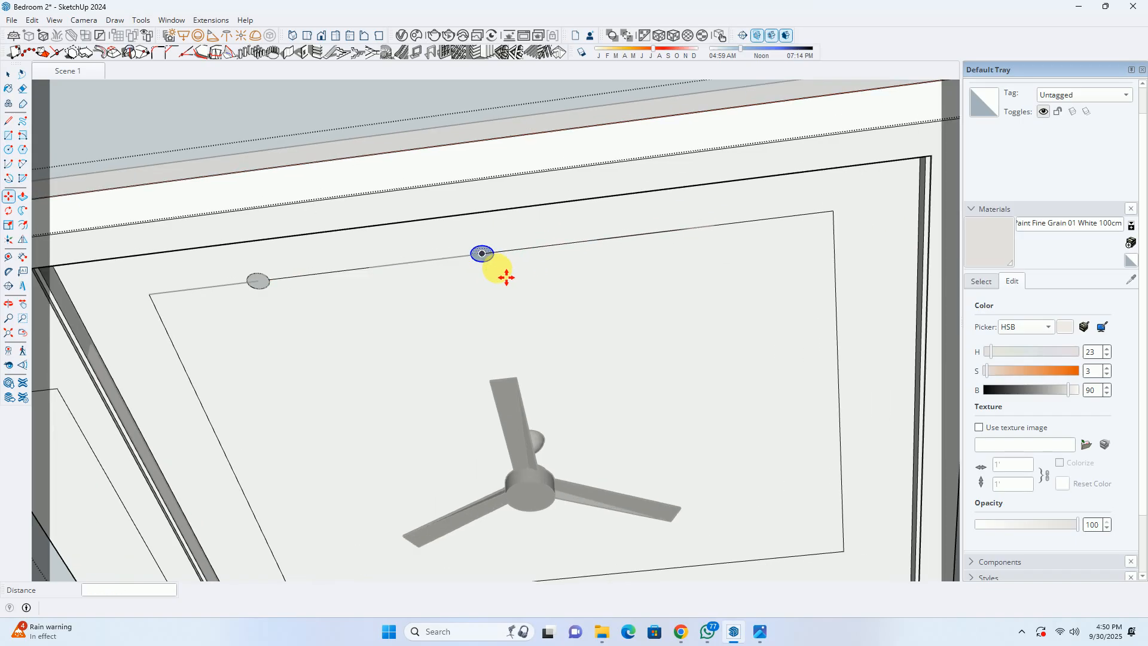
pyautogui.keyDown('ctrl'); pyautogui.click(491, 265); pyautogui.keyUp('ctrl')
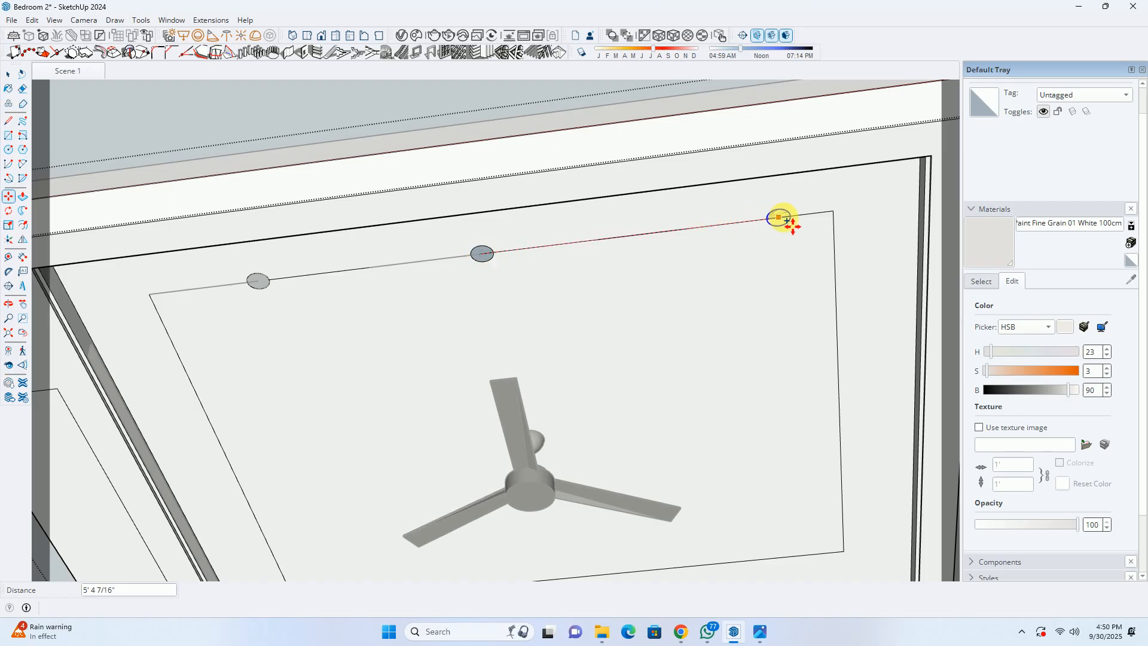
pyautogui.click(720, 229)
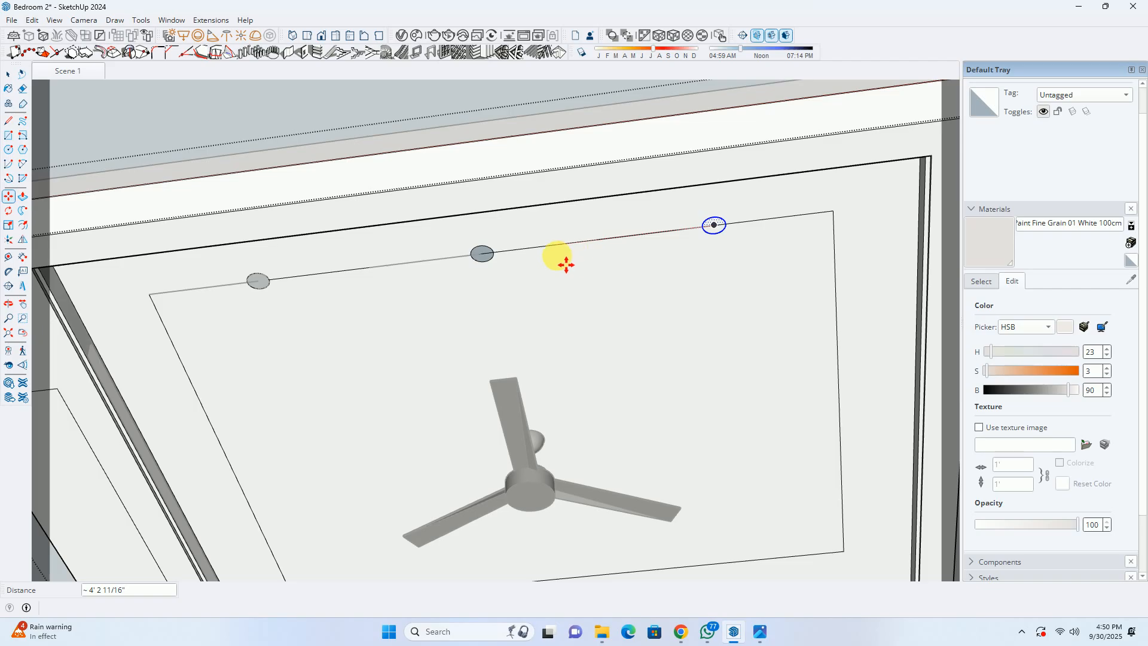
# Undo the ceiling edits back past the light circles, the guide lines and the fan's repositioning.
pyautogui.press('space')
pyautogui.scroll(3, 293, 287)
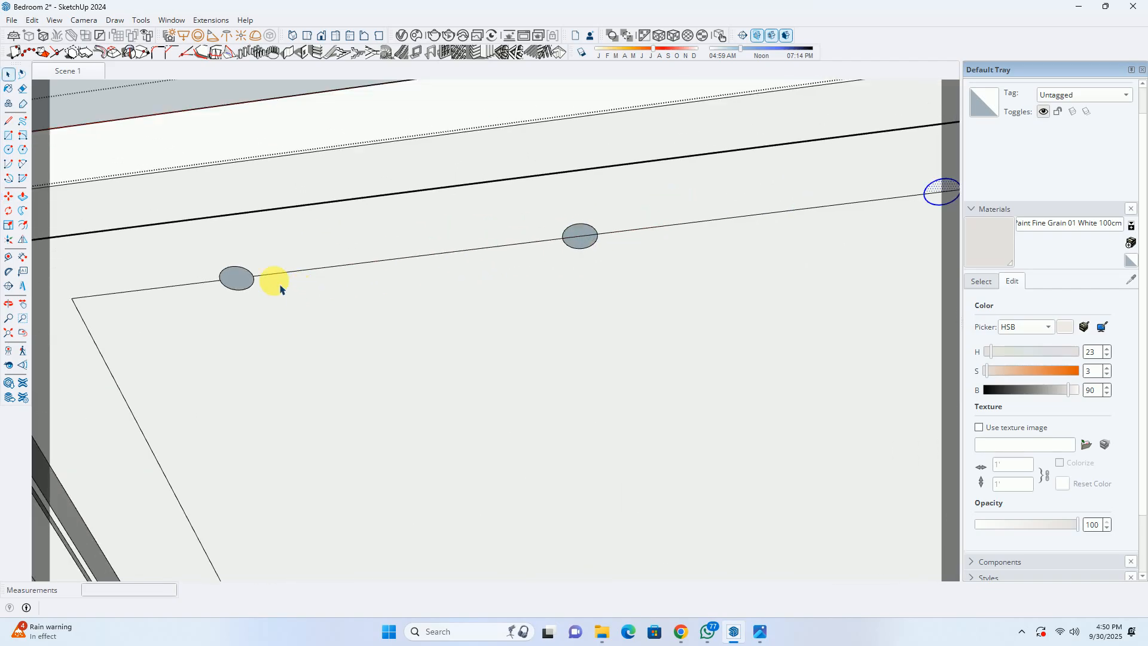
pyautogui.scroll(-2, 279, 287)
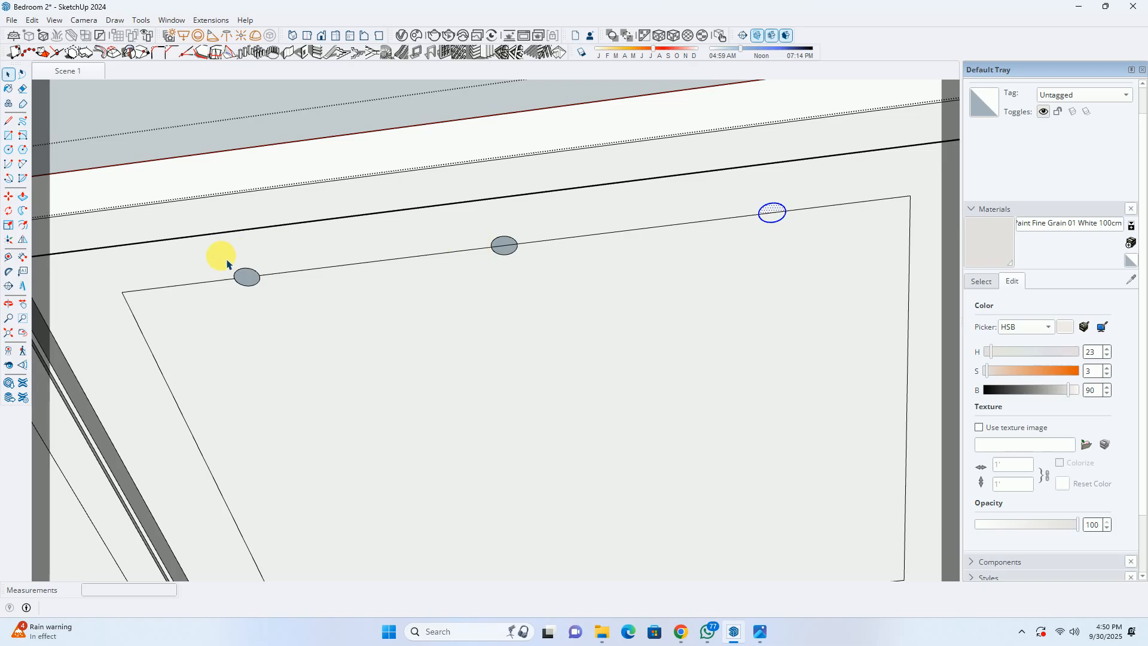
pyautogui.moveTo(227, 263); pyautogui.dragTo(290, 243, button='middle')
pyautogui.press('Delete')
pyautogui.hotkey('ctrl', 'z')
pyautogui.hotkey('ctrl', 'z')
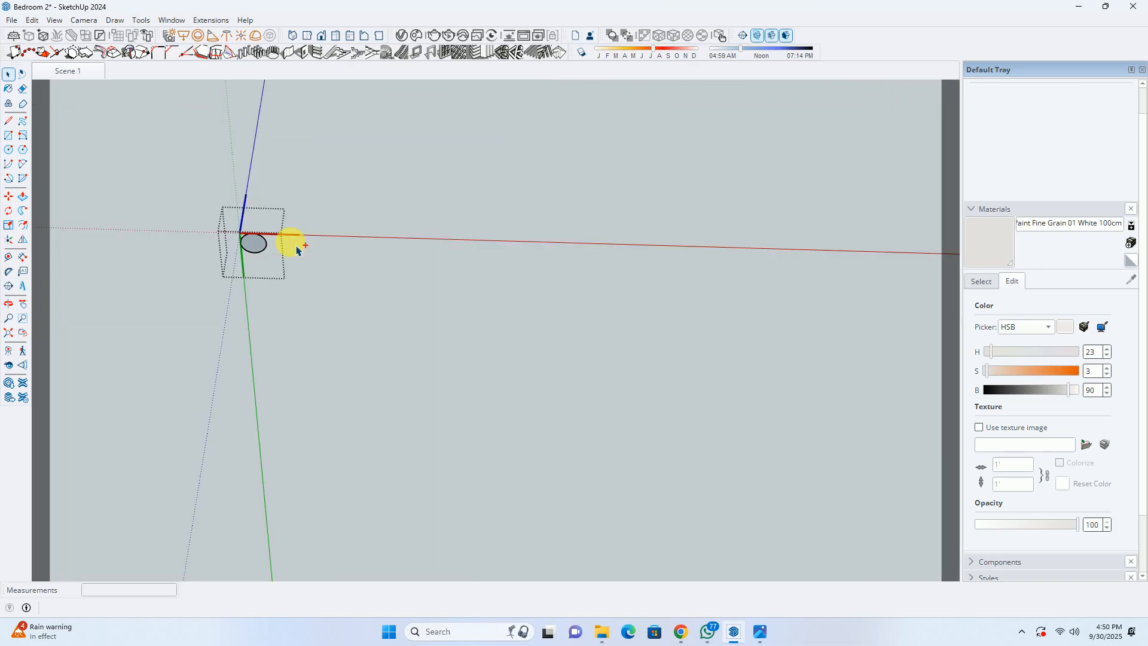
pyautogui.scroll(-5, 293, 248)
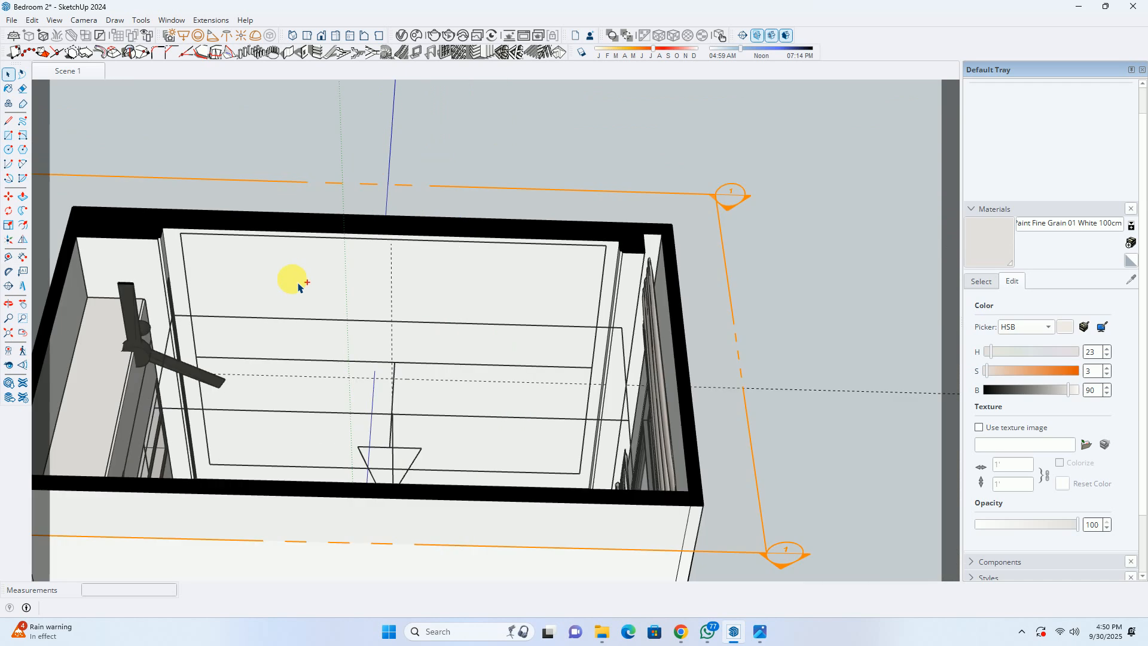
pyautogui.hotkey('ctrl', 'z')
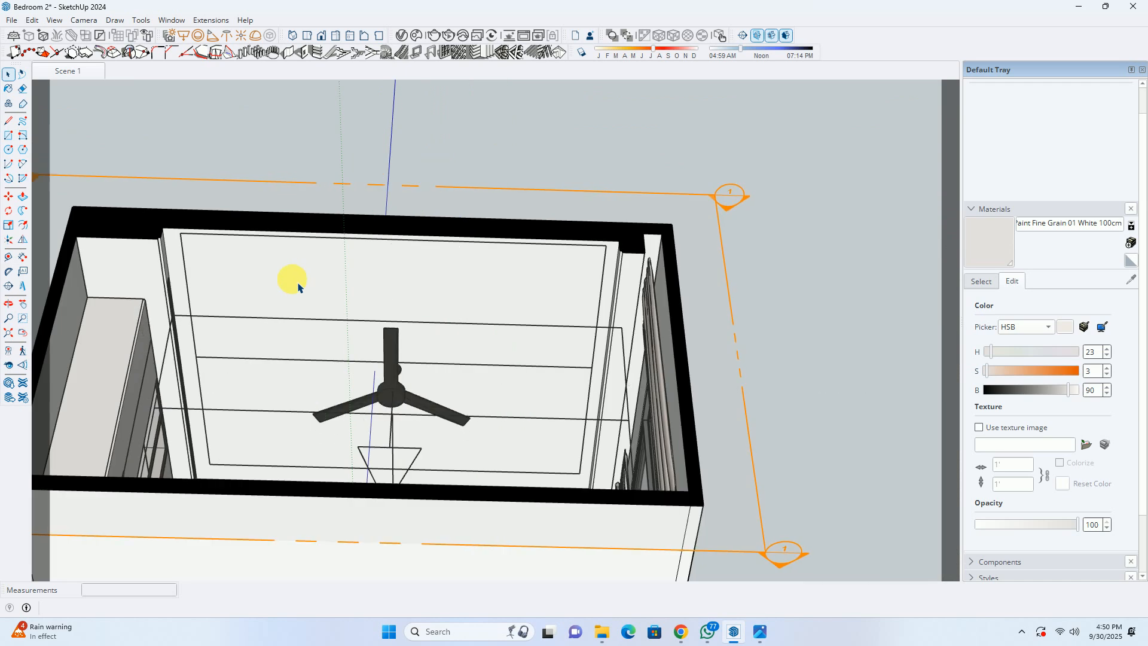
# Turn off the section cut that slices through the front of the room.
pyautogui.scroll(4, 361, 336)
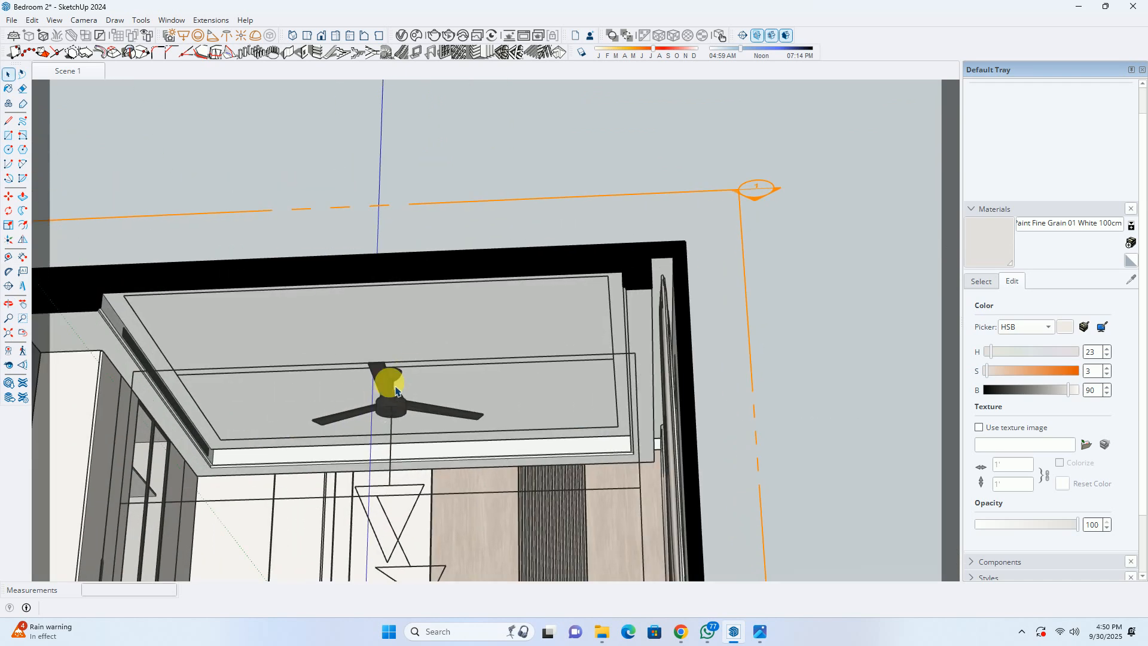
pyautogui.scroll(-6, 397, 423)
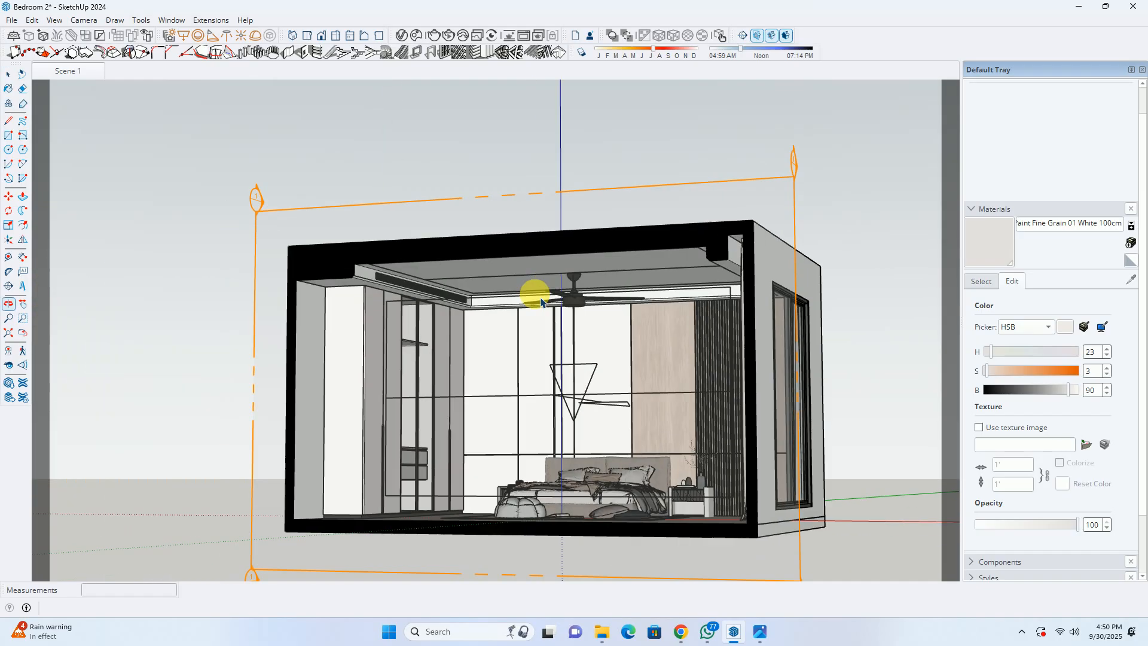
pyautogui.moveTo(540, 299); pyautogui.dragTo(401, 413, button='middle')
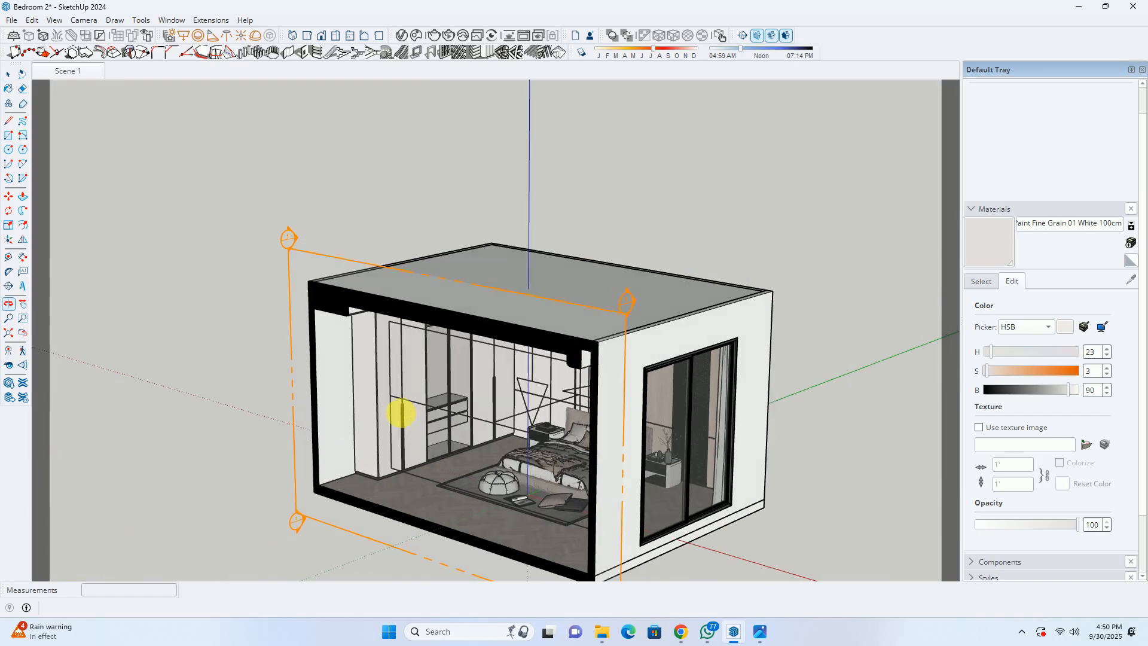
pyautogui.doubleClick(291, 245)
# Clear away the front wall and the room geometry below the ceiling to expose the ceiling's underside.
pyautogui.click(431, 449)
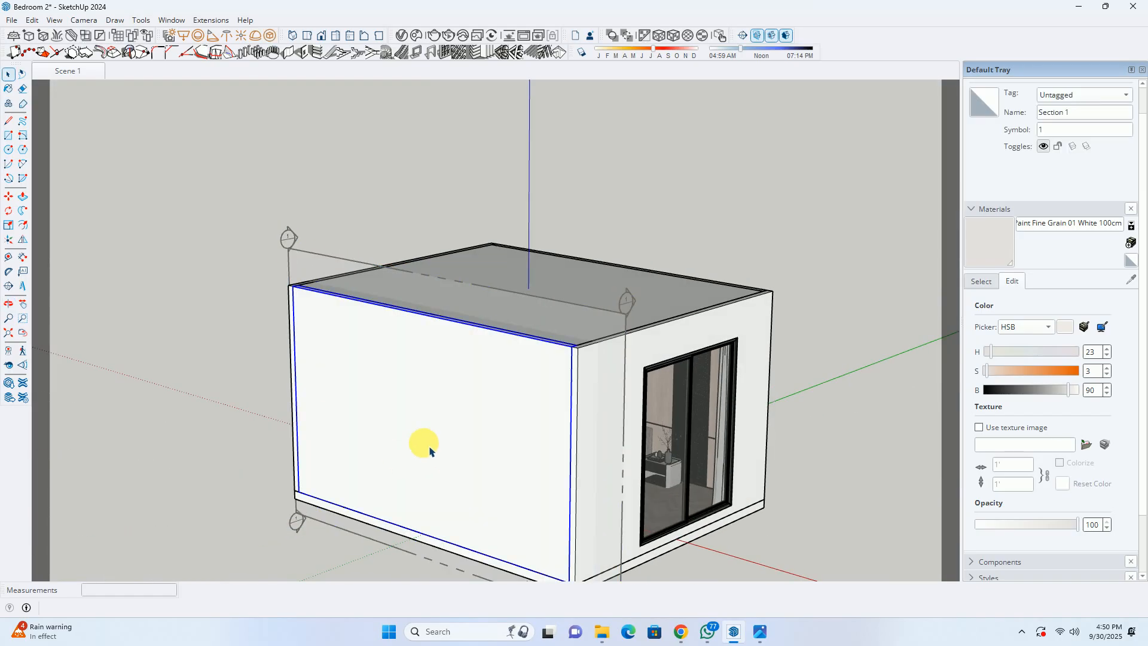
pyautogui.doubleClick(429, 446)
pyautogui.moveTo(431, 446); pyautogui.dragTo(605, 413, button='middle')
pyautogui.scroll(-3, 605, 413)
pyautogui.moveTo(833, 540); pyautogui.dragTo(282, 366)
pyautogui.press('Delete')
# Open the ceiling group for editing and offset the outline of its large recessed face inward by 18.
pyautogui.scroll(2, 556, 362)
pyautogui.moveTo(484, 356); pyautogui.dragTo(513, 270, button='middle')
pyautogui.click(518, 320)
pyautogui.moveTo(518, 321)
pyautogui.mouseDown(button='middle')
pyautogui.moveTo(518, 249)
pyautogui.moveTo(513, 300)
pyautogui.mouseUp(button='middle')
pyautogui.scroll(4, 513, 300)
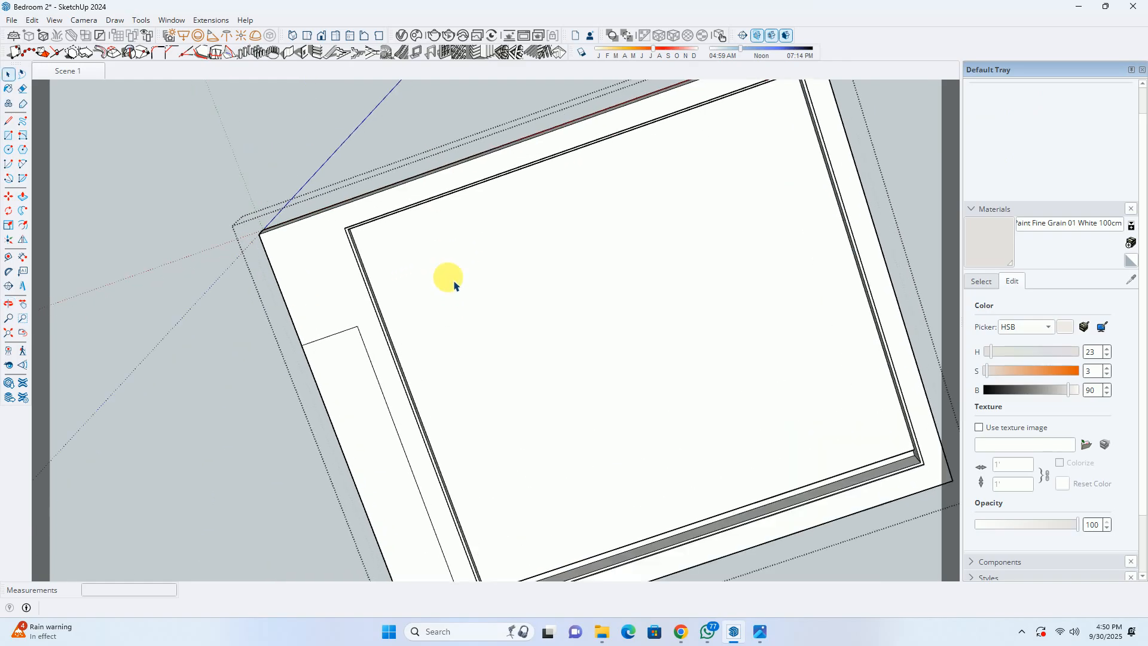
pyautogui.click(441, 222)
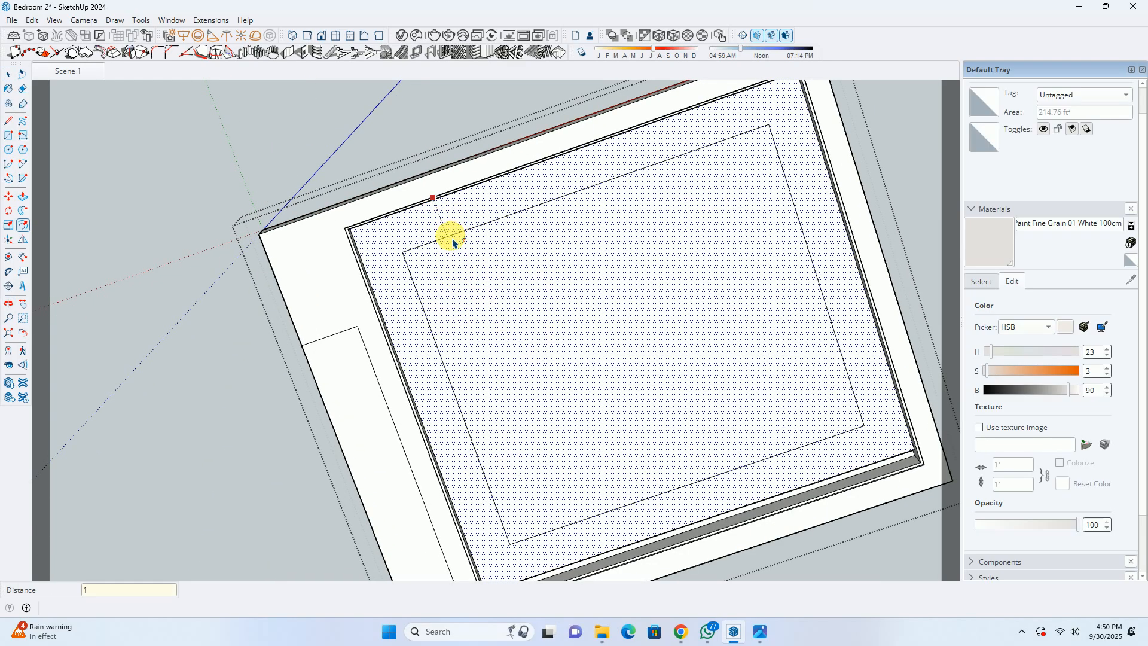
pyautogui.press('Return')
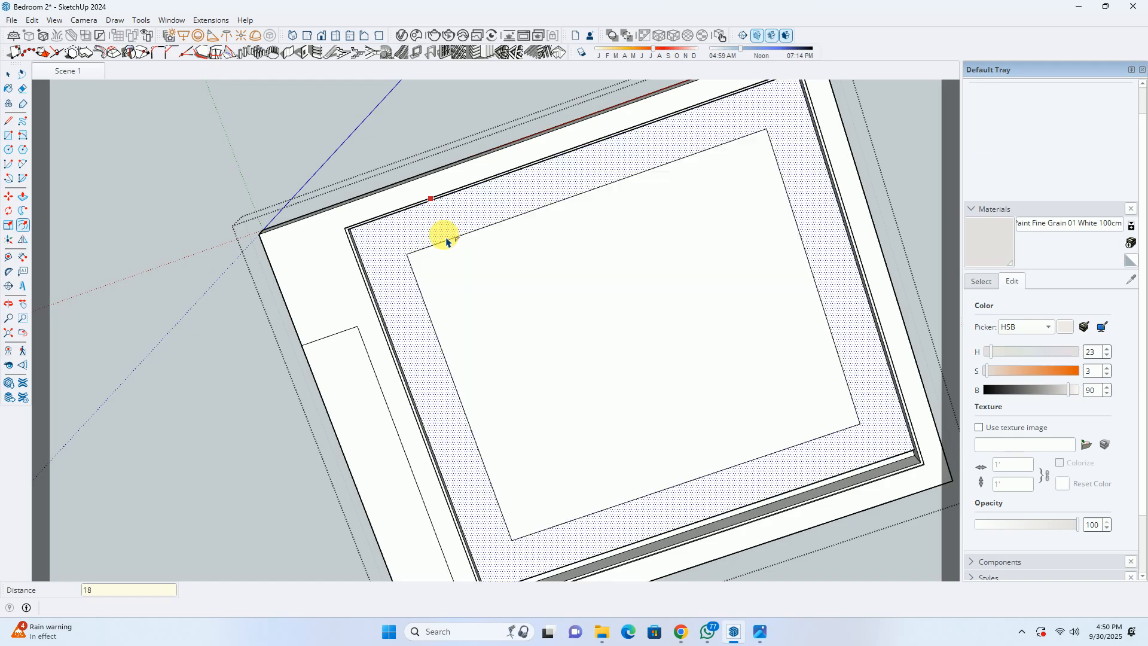
pyautogui.press('space')
pyautogui.press('Escape')
pyautogui.doubleClick(480, 280)
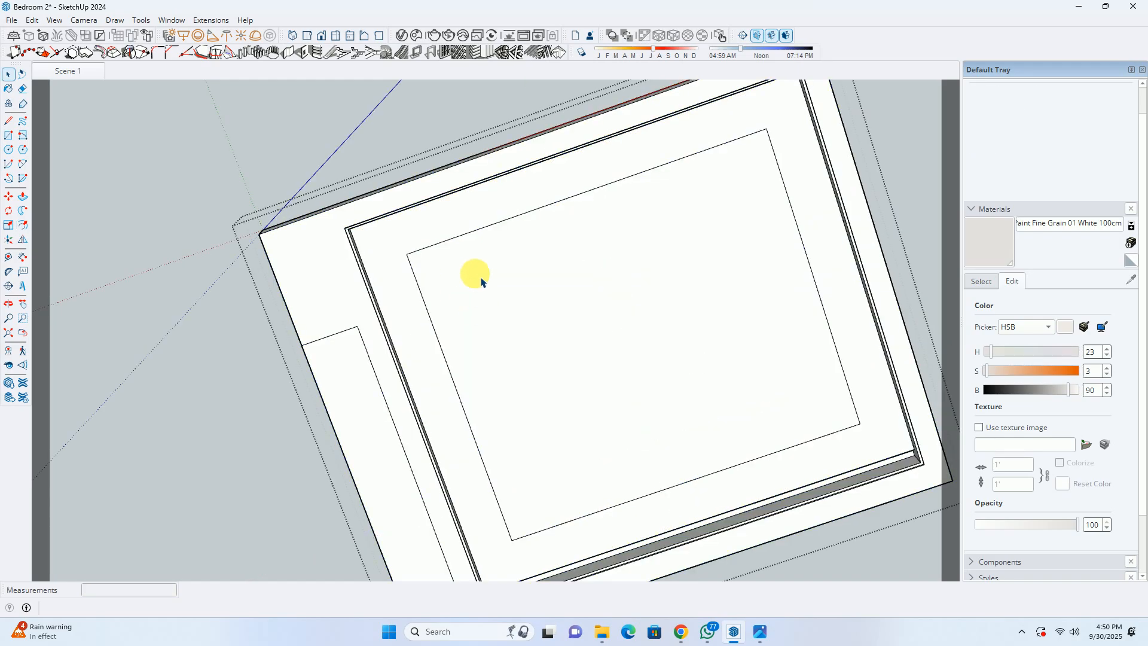
# Undo the inset rectangle on the ceiling face and place a guide line parallel to the recess's left edge.
pyautogui.scroll(2, 477, 263)
pyautogui.keyDown('shift'); pyautogui.moveTo(477, 263); pyautogui.dragTo(464, 336, button='middle'); pyautogui.keyUp('shift')
pyautogui.press('t')
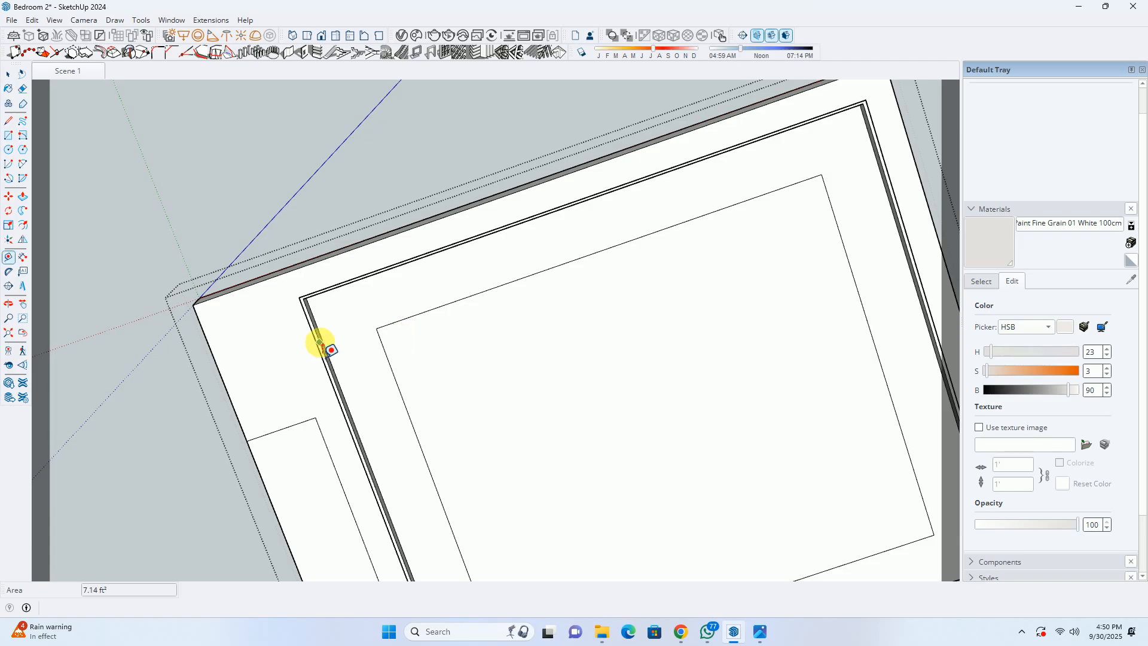
pyautogui.scroll(2, 326, 346)
pyautogui.hotkey('ctrl', 'z')
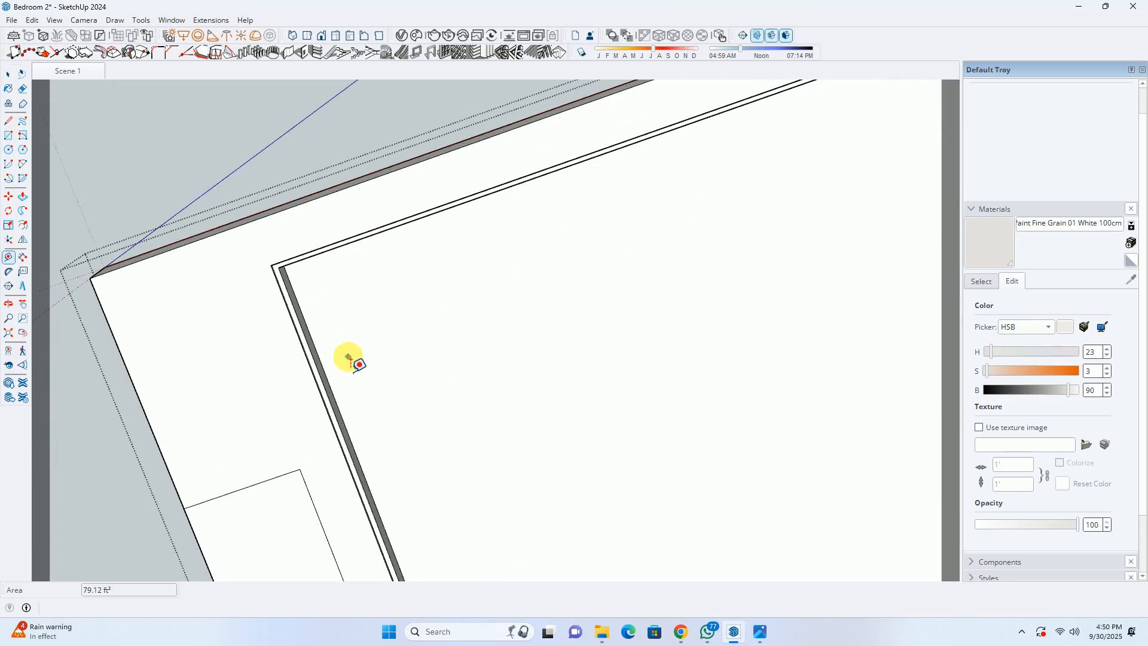
pyautogui.click(317, 354)
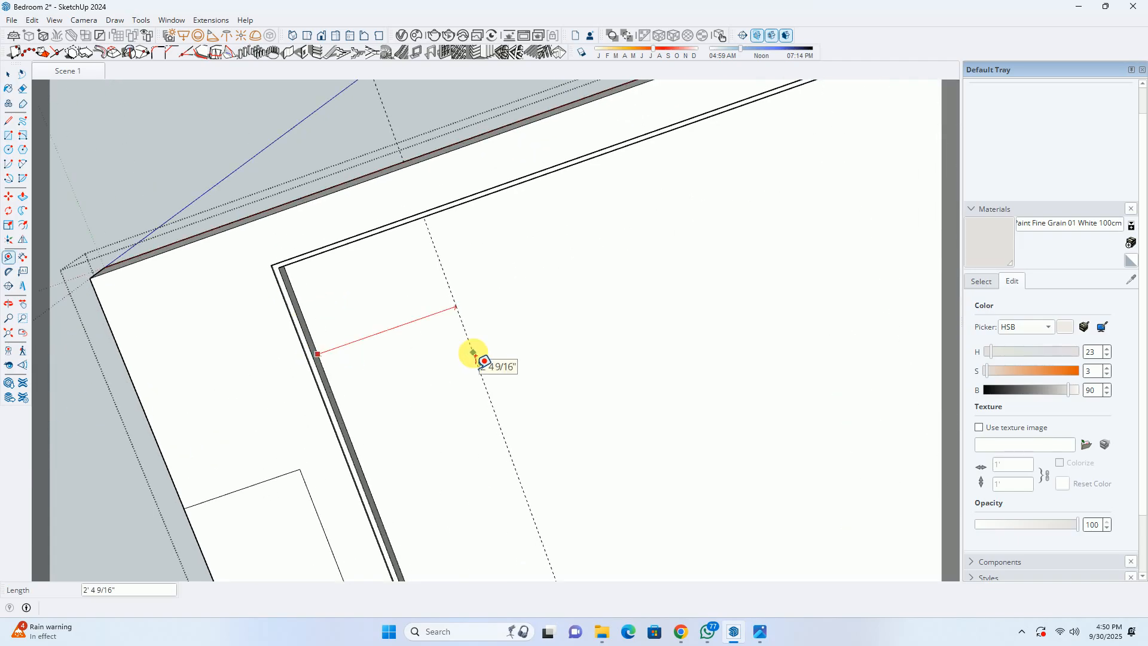
pyautogui.press('Return')
# Place guide lines 18 inches inside the upper and right edges of the ceiling recess.
pyautogui.moveTo(461, 357); pyautogui.dragTo(380, 205, button='middle')
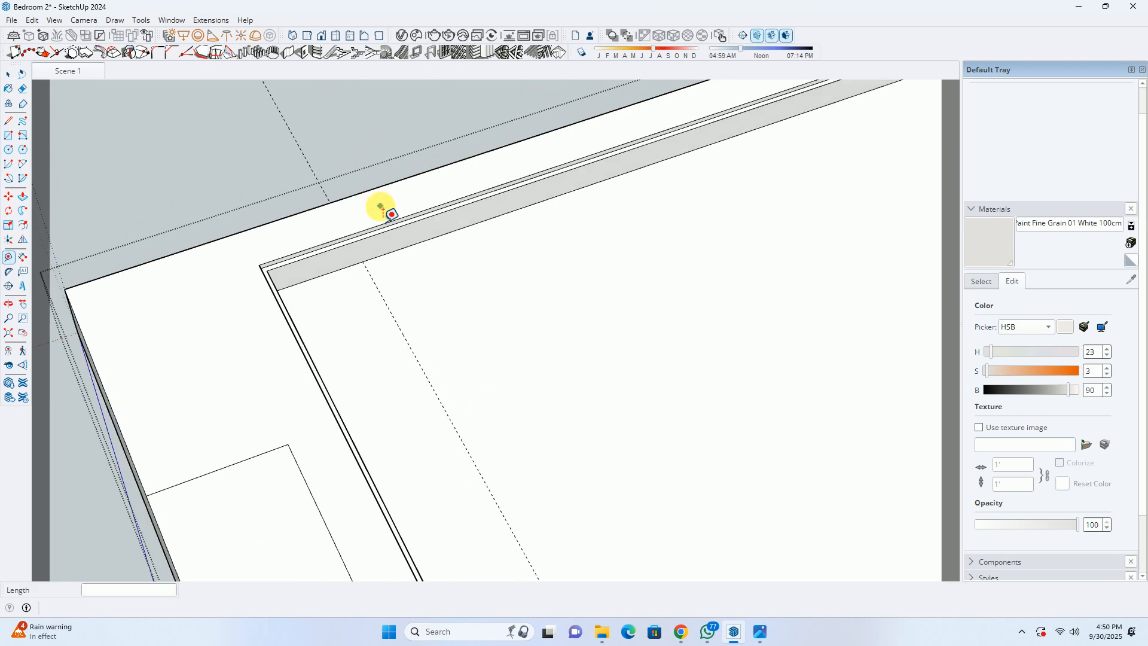
pyautogui.click(386, 253)
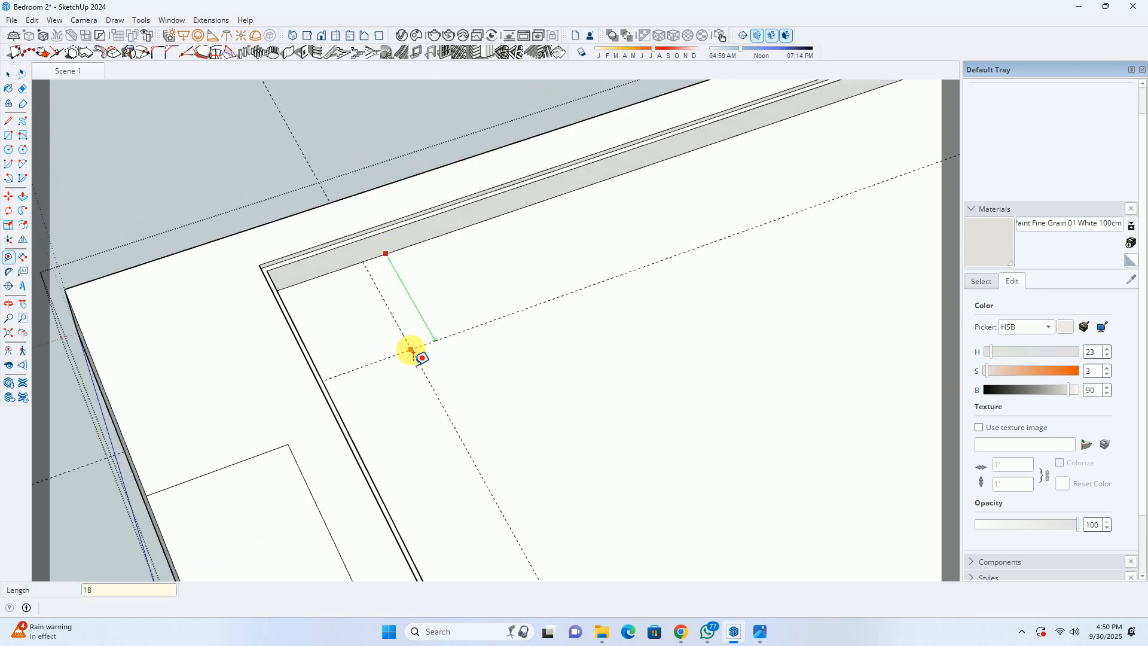
pyautogui.scroll(-2, 448, 269)
pyautogui.scroll(-2, 526, 302)
pyautogui.click(756, 244)
pyautogui.press('Return')
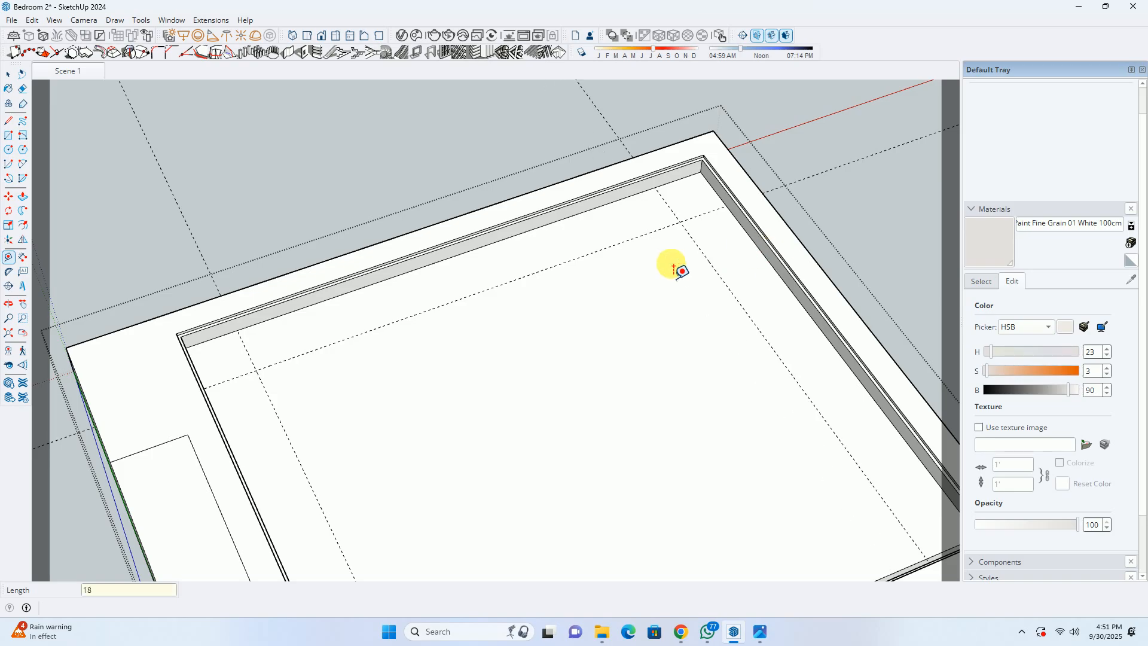
# Draw a circle with a 2-inch radius centred on the upper-left guide intersection.
pyautogui.press('space')
pyautogui.scroll(4, 251, 371)
pyautogui.scroll(2, 262, 372)
pyautogui.press('c')
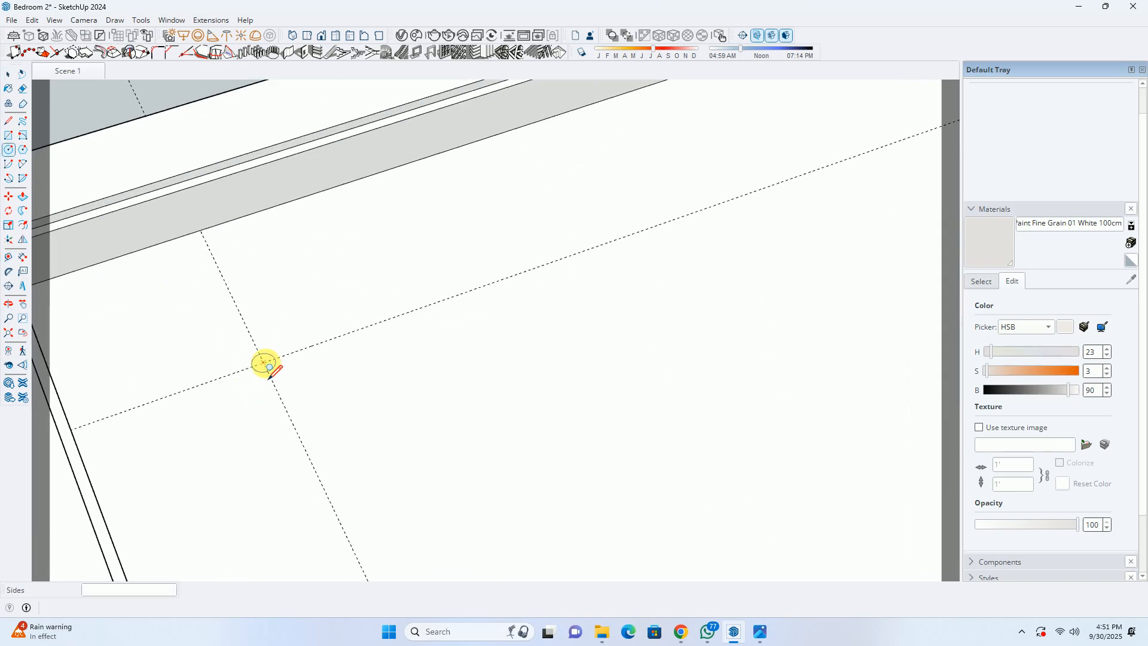
pyautogui.click(263, 363)
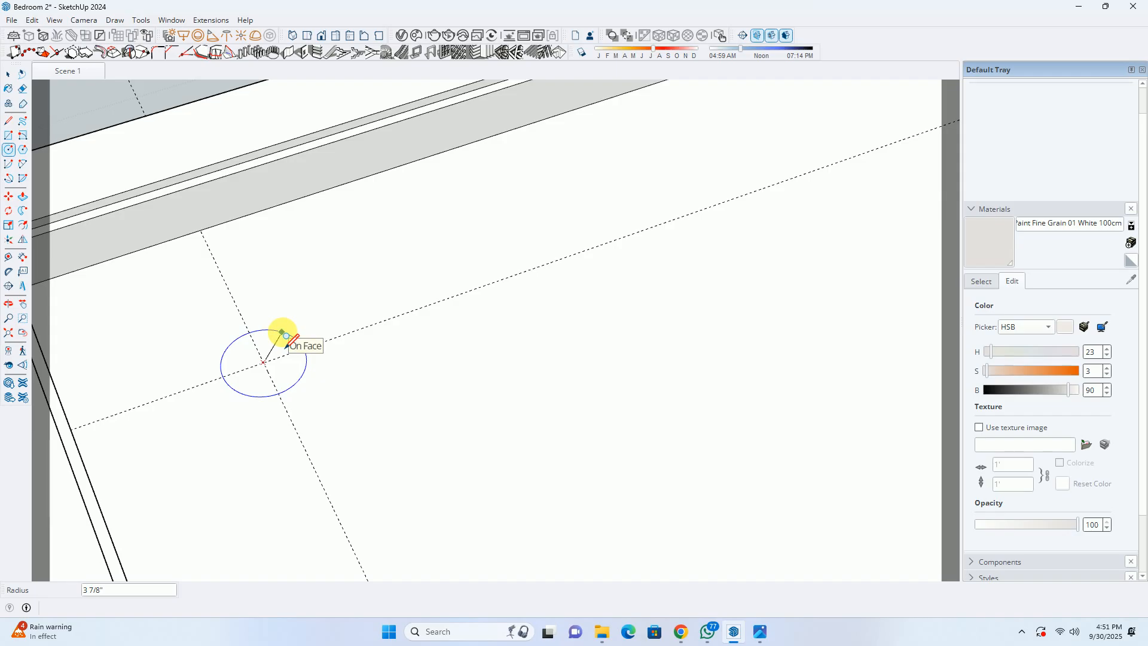
pyautogui.write('2')
pyautogui.press('Return')
pyautogui.press('space')
# Copy the circle with its face 6 inches along the upper guide to form a pair.
pyautogui.click(277, 361)
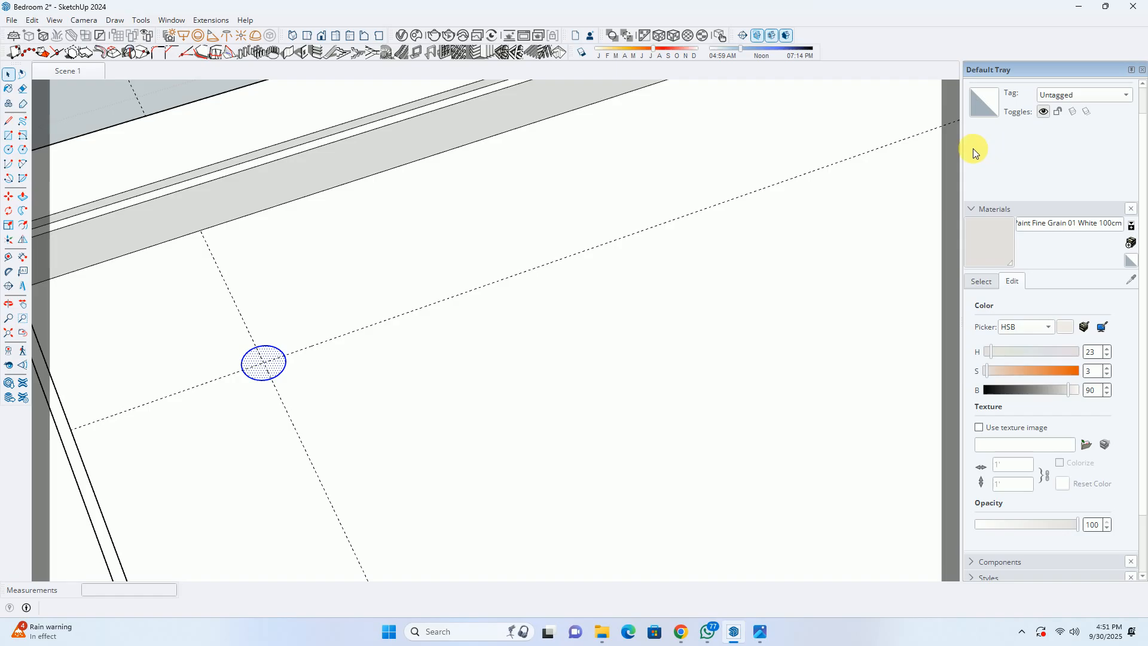
pyautogui.click(268, 343)
pyautogui.click(282, 353)
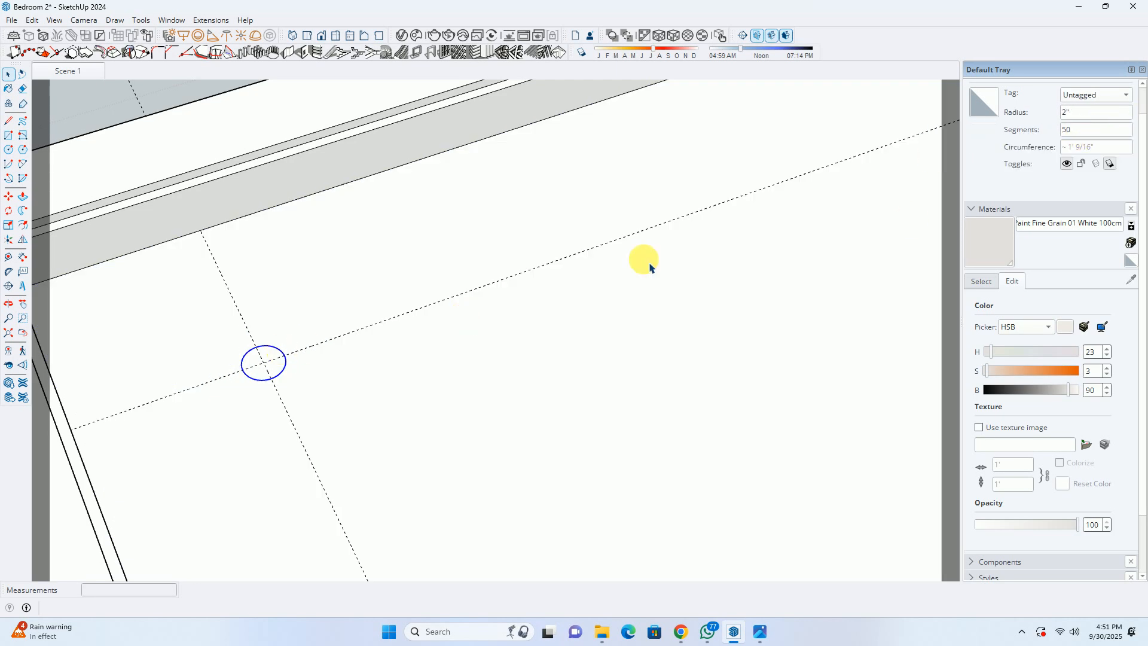
pyautogui.scroll(3, 263, 361)
pyautogui.click(277, 359)
pyautogui.scroll(-4, 299, 340)
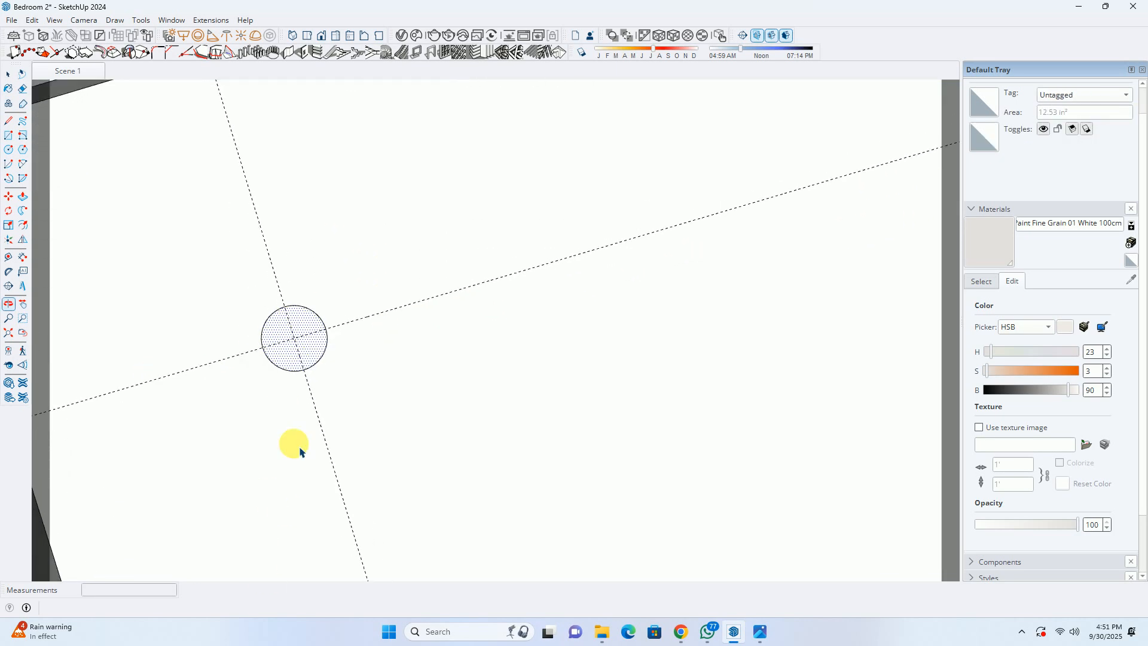
pyautogui.press('m')
pyautogui.click(311, 348)
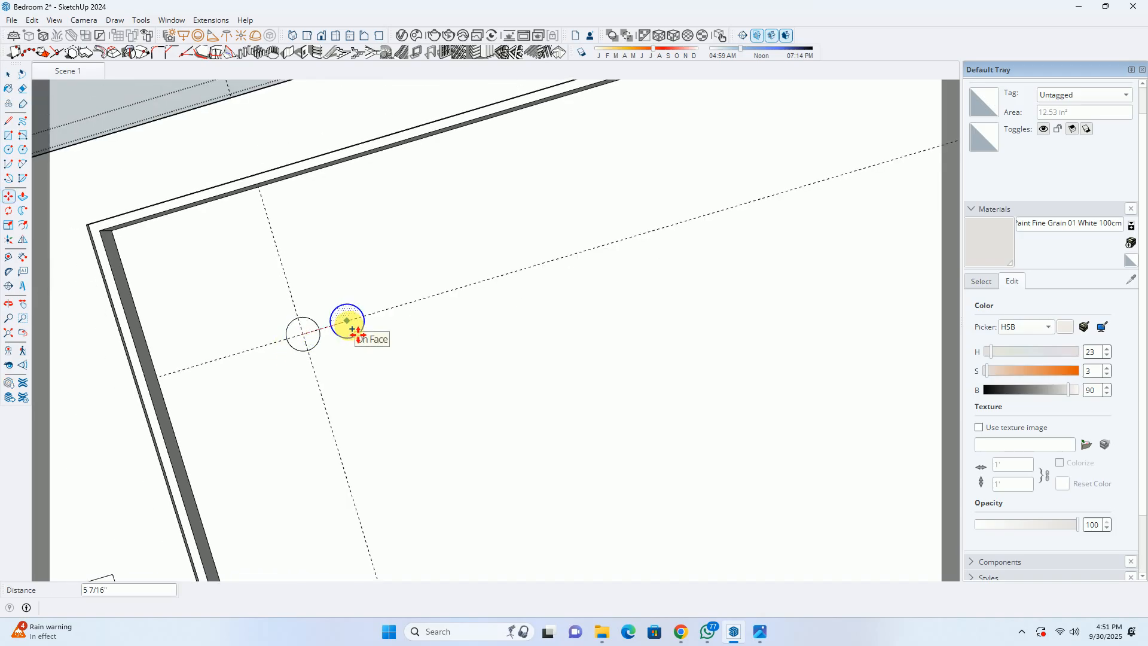
pyautogui.write('6')
pyautogui.press('Return')
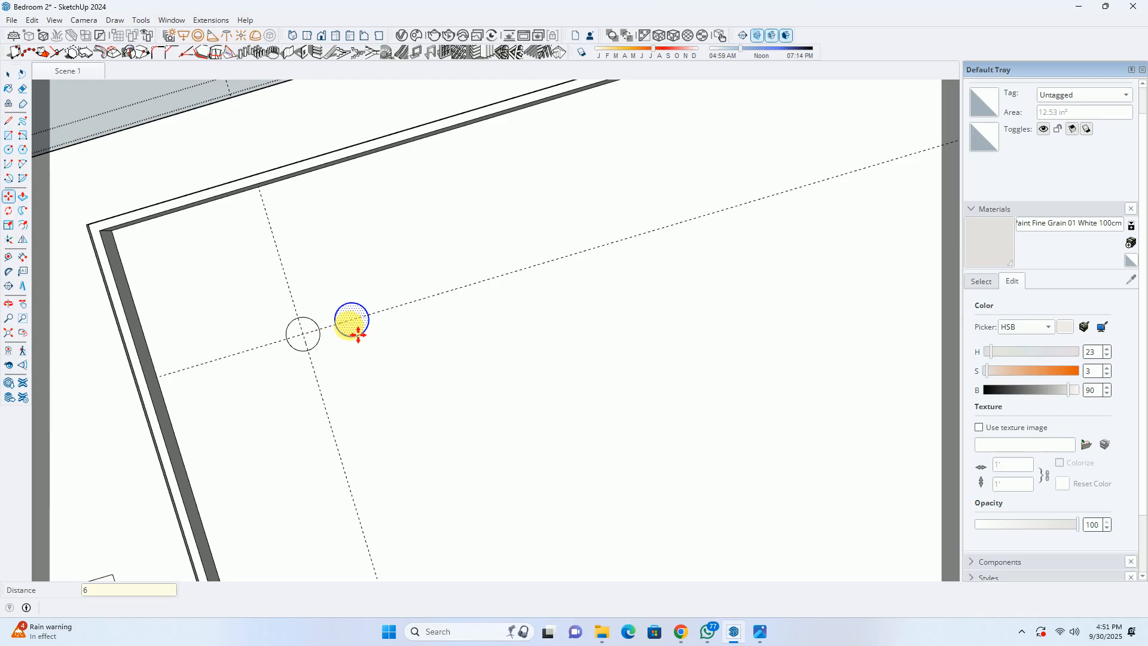
# Copy the circle pair along the upper guide so its outer circle is centred on the right guide intersection.
pyautogui.press('space')
pyautogui.scroll(-5, 353, 320)
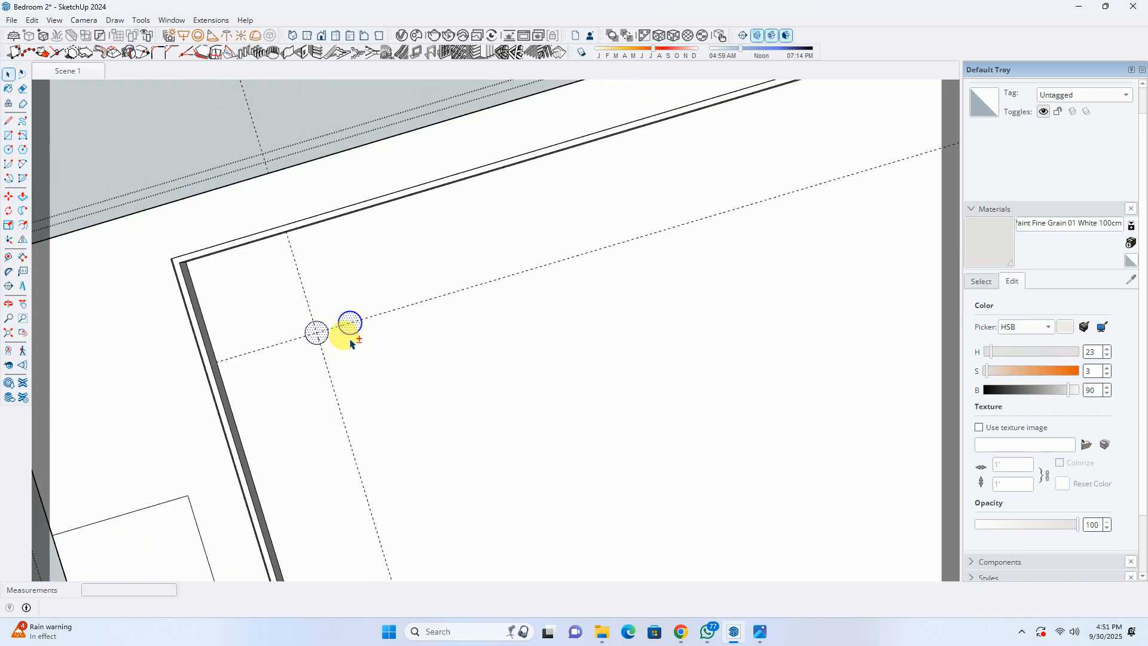
pyautogui.press('m')
pyautogui.scroll(3, 251, 386)
pyautogui.click(249, 383)
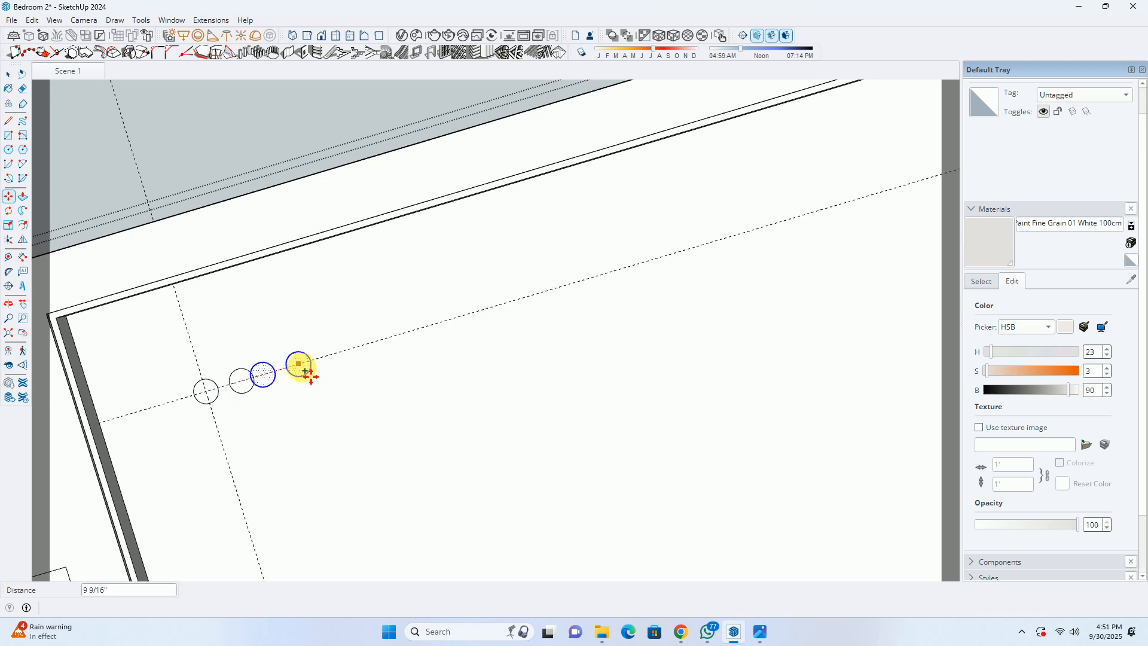
pyautogui.scroll(-3, 446, 343)
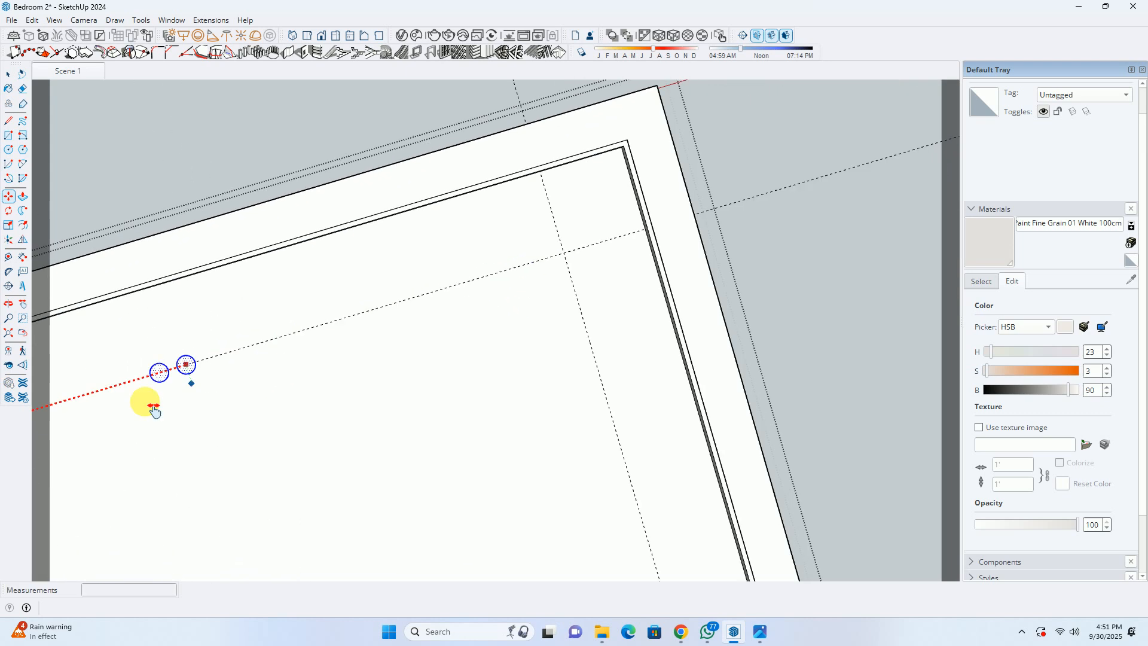
pyautogui.scroll(3, 440, 299)
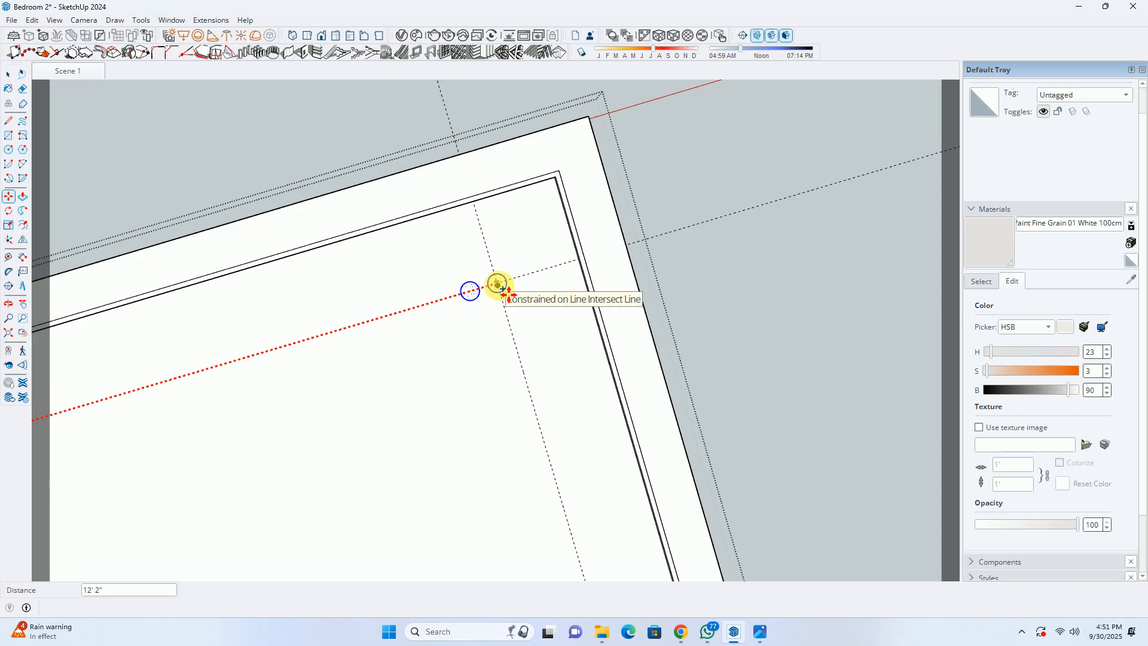
pyautogui.click(506, 293)
# Divide the copy distance to get seven evenly spaced circle pairs along the upper guide.
pyautogui.scroll(-2, 507, 293)
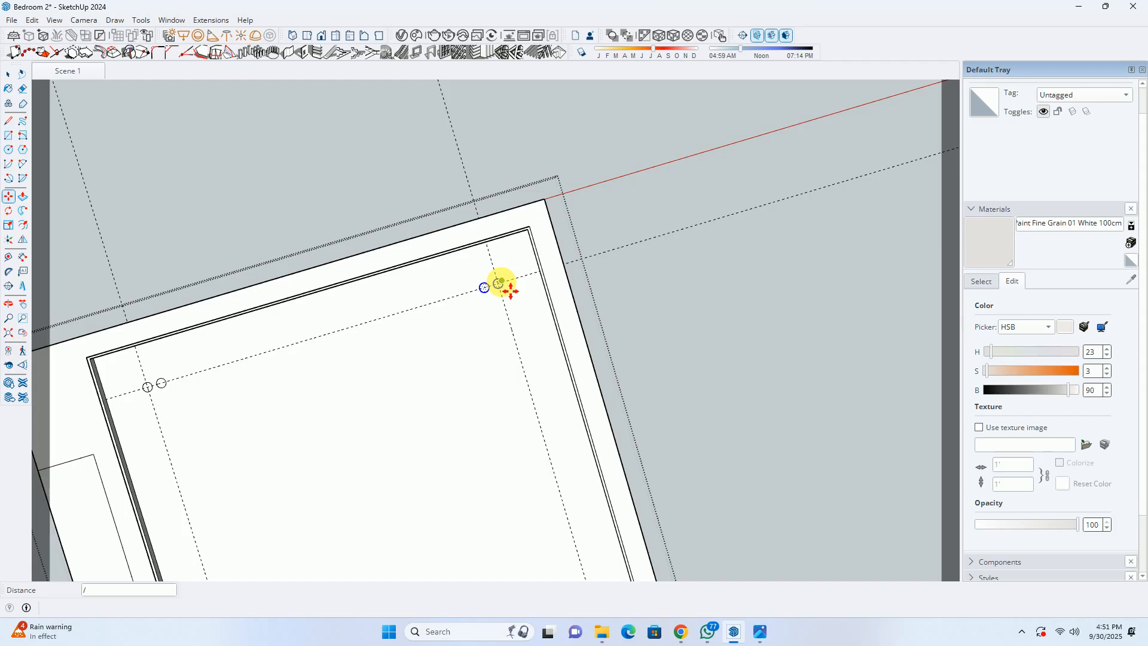
pyautogui.press('Return')
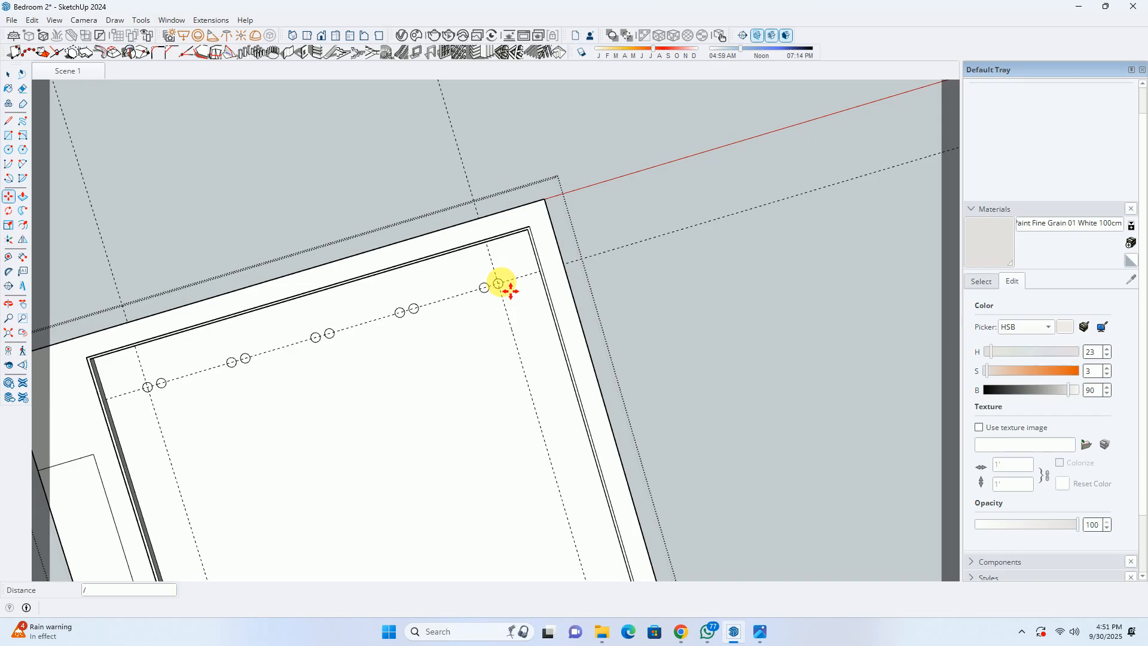
pyautogui.press('Return')
pyautogui.press('space')
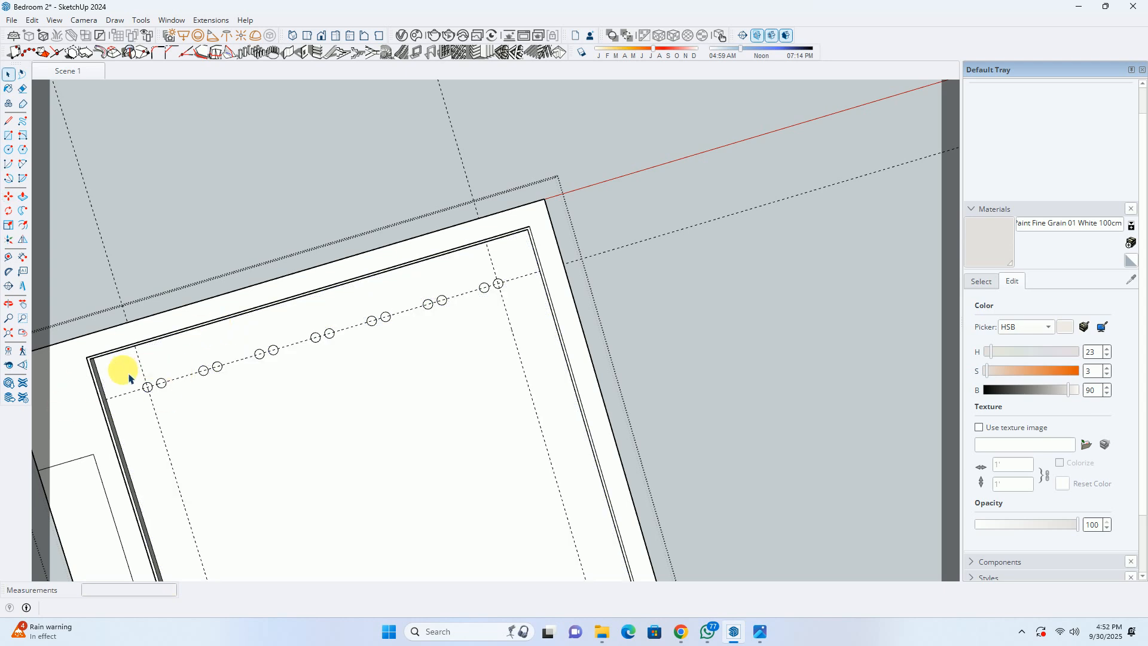
# Erase the first, third, fifth and seventh circle pairs, leaving three pairs on the upper guide.
pyautogui.scroll(4, 132, 380)
pyautogui.scroll(-1, 150, 392)
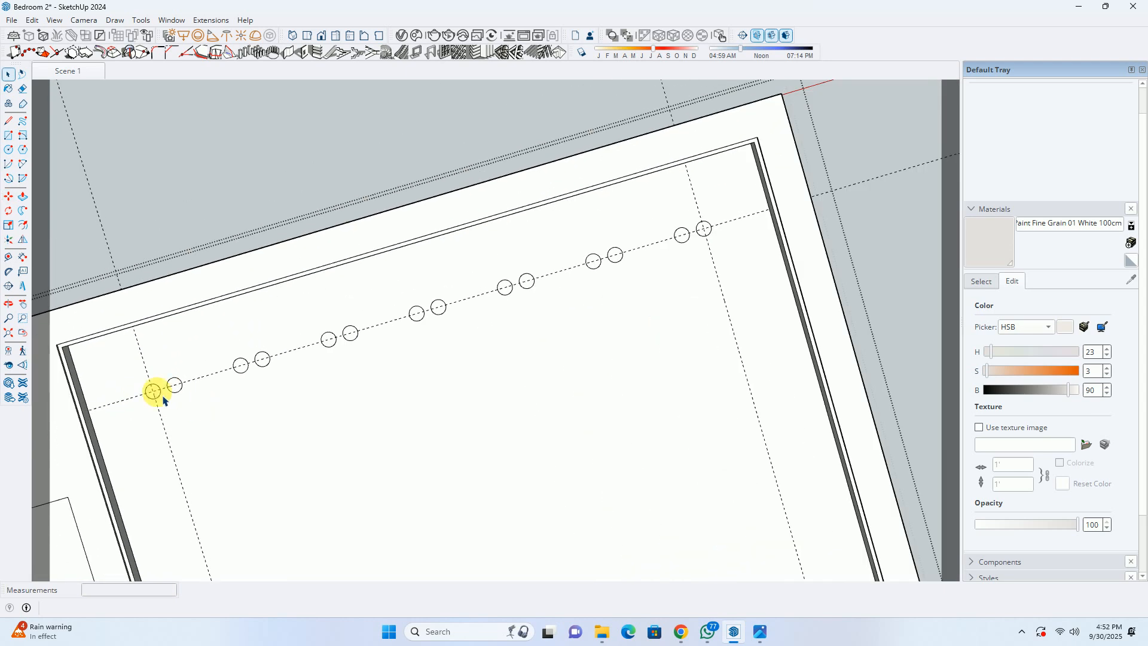
pyautogui.scroll(-1, 162, 397)
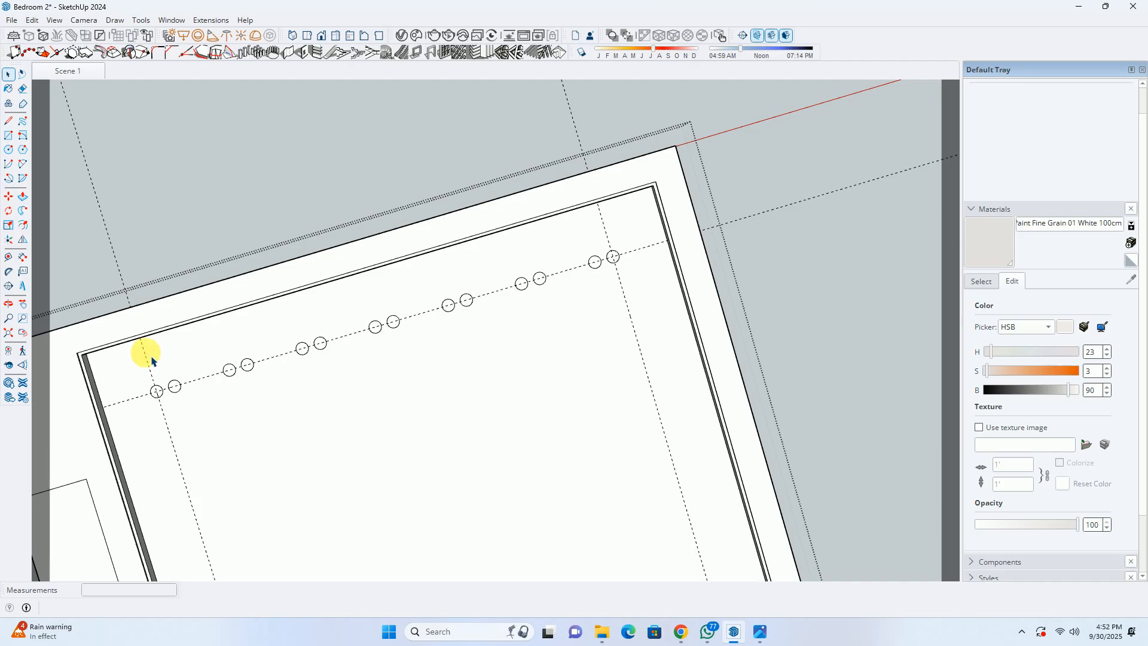
pyautogui.press('e')
pyautogui.scroll(3, 264, 371)
pyautogui.moveTo(321, 333); pyautogui.dragTo(369, 338)
pyautogui.scroll(-2, 431, 320)
pyautogui.keyDown('shift'); pyautogui.moveTo(598, 269); pyautogui.dragTo(373, 351, button='middle'); pyautogui.keyUp('shift')
pyautogui.moveTo(328, 356); pyautogui.dragTo(357, 345)
pyautogui.moveTo(532, 285); pyautogui.dragTo(562, 269)
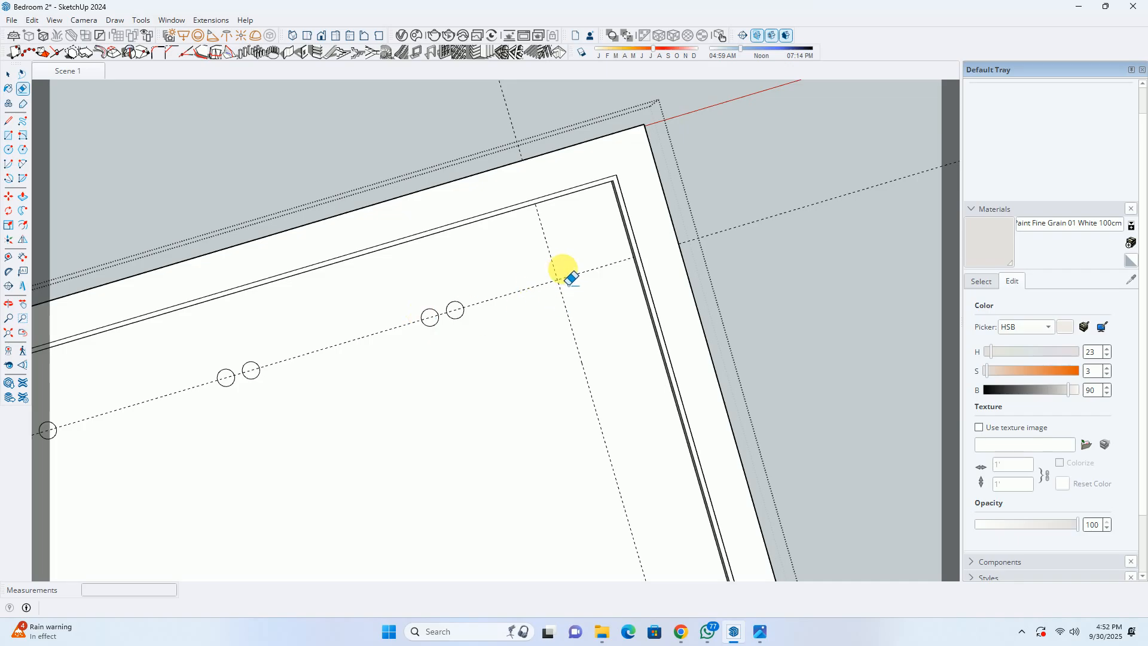
pyautogui.scroll(-2, 541, 281)
pyautogui.scroll(3, 195, 385)
pyautogui.keyDown('shift'); pyautogui.moveTo(157, 398); pyautogui.dragTo(228, 313, button='middle'); pyautogui.keyUp('shift')
pyautogui.scroll(-2, 226, 315)
pyautogui.scroll(2, 189, 316)
pyautogui.click(215, 319)
pyautogui.moveTo(239, 310); pyautogui.dragTo(239, 318)
pyautogui.scroll(-4, 251, 305)
# Move the left and right circle pairs 12 inches outward along the guide, away from the middle pair.
pyautogui.press('space')
pyautogui.moveTo(479, 244); pyautogui.dragTo(546, 377, button='middle')
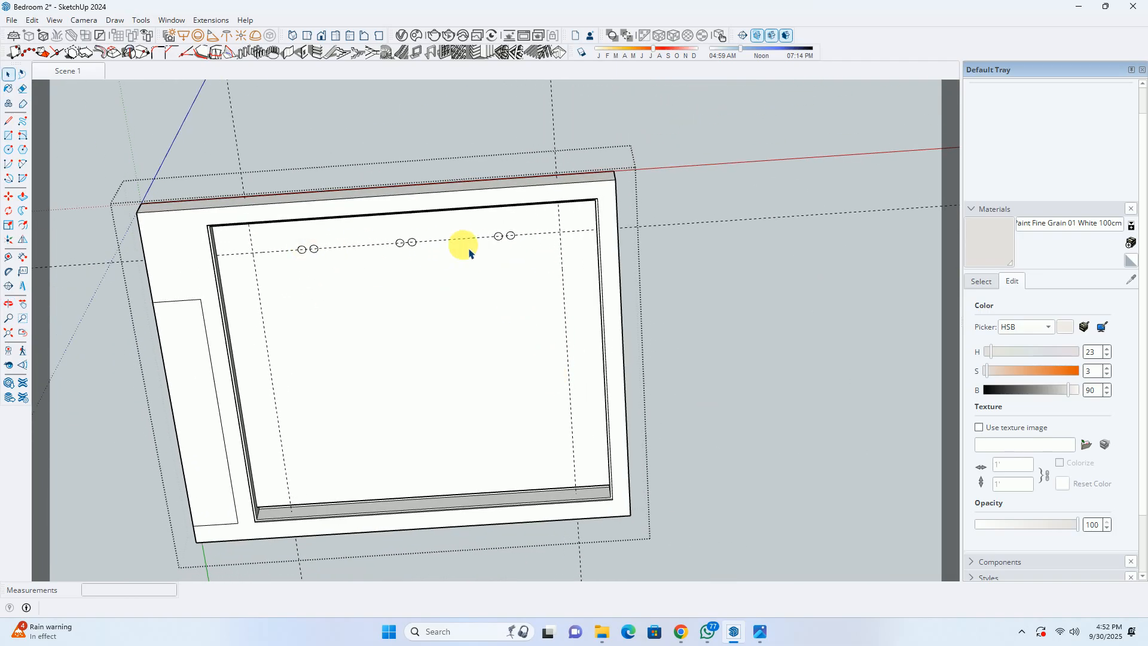
pyautogui.moveTo(277, 230); pyautogui.dragTo(317, 269)
pyautogui.scroll(3, 315, 264)
pyautogui.write('12')
pyautogui.press('Return')
pyautogui.press('space')
pyautogui.moveTo(545, 218); pyautogui.dragTo(621, 259)
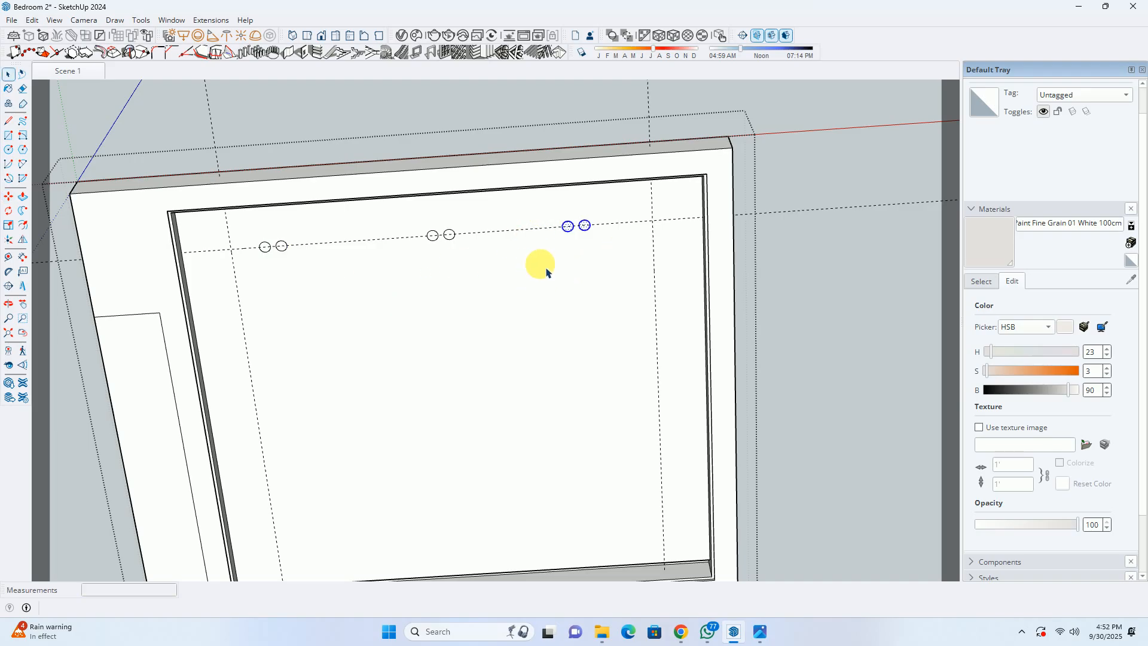
pyautogui.press('m')
pyautogui.click(540, 264)
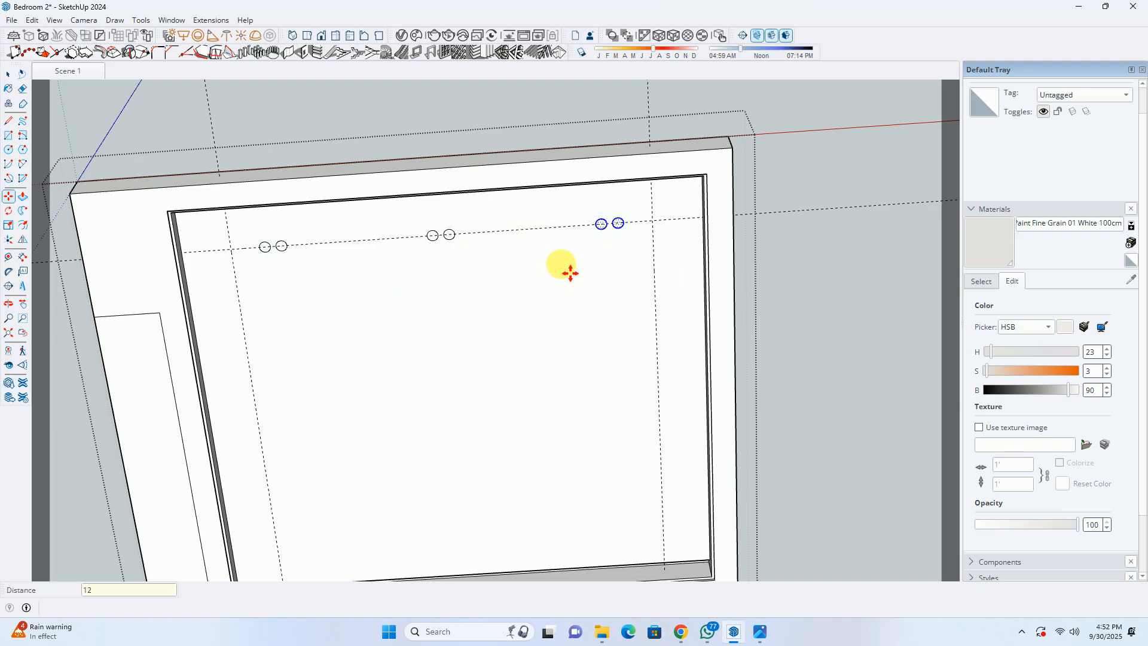
# Place a guide line 12 inches inside the recess edge opposite the row of circles.
pyautogui.moveTo(567, 274); pyautogui.dragTo(397, 576, button='middle')
pyautogui.scroll(5, 487, 512)
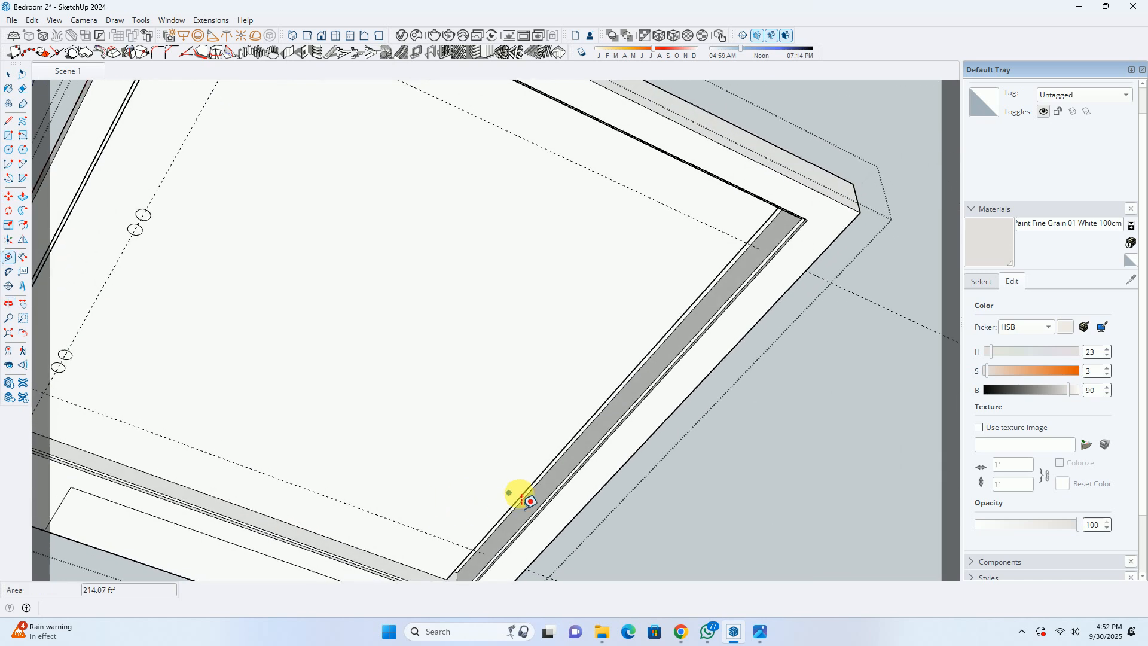
pyautogui.moveTo(528, 491); pyautogui.dragTo(486, 478)
pyautogui.write('12')
pyautogui.press('Return')
# Try to copy the three circle pairs across the ceiling onto the opposite guide.
pyautogui.scroll(-3, 256, 384)
pyautogui.press('space')
pyautogui.moveTo(88, 360); pyautogui.dragTo(142, 395)
pyautogui.keyDown('shift'); pyautogui.moveTo(160, 256); pyautogui.dragTo(205, 298); pyautogui.keyUp('shift')
pyautogui.scroll(5, 62, 395)
pyautogui.click(108, 384)
pyautogui.moveTo(119, 300); pyautogui.dragTo(196, 378)
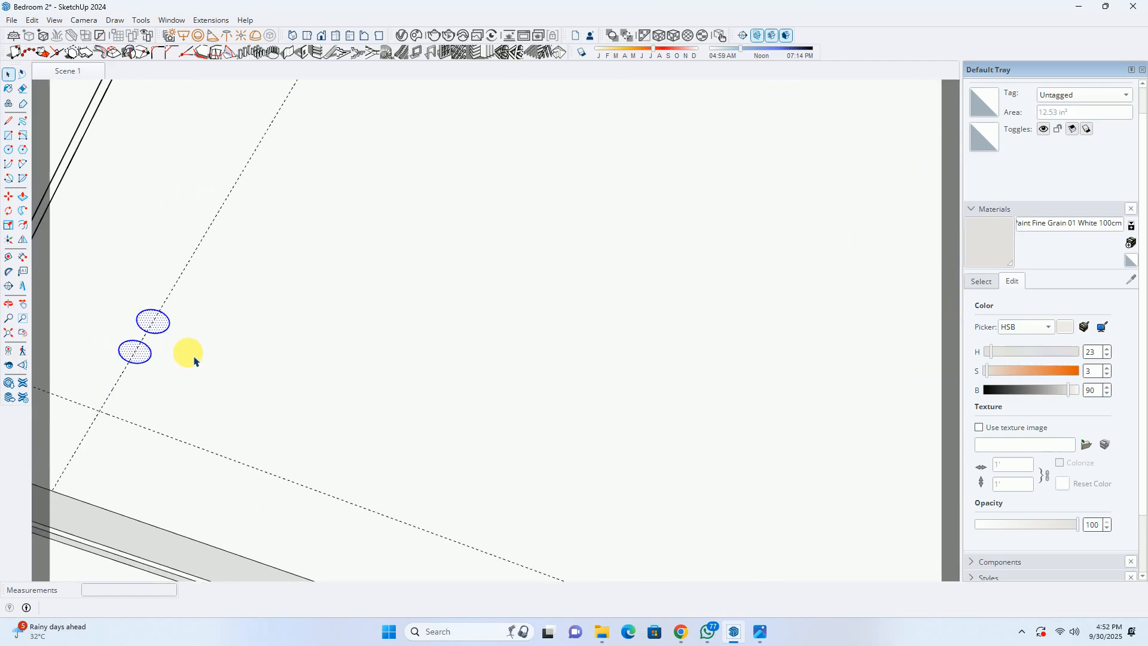
pyautogui.scroll(-3, 254, 274)
pyautogui.keyDown('ctrl'); pyautogui.moveTo(222, 295); pyautogui.dragTo(295, 369); pyautogui.keyUp('ctrl')
pyautogui.scroll(3, 290, 308)
pyautogui.keyDown('shift'); pyautogui.moveTo(275, 257); pyautogui.dragTo(383, 348); pyautogui.keyUp('shift')
pyautogui.scroll(-2, 380, 347)
pyautogui.press('m')
pyautogui.click(350, 266)
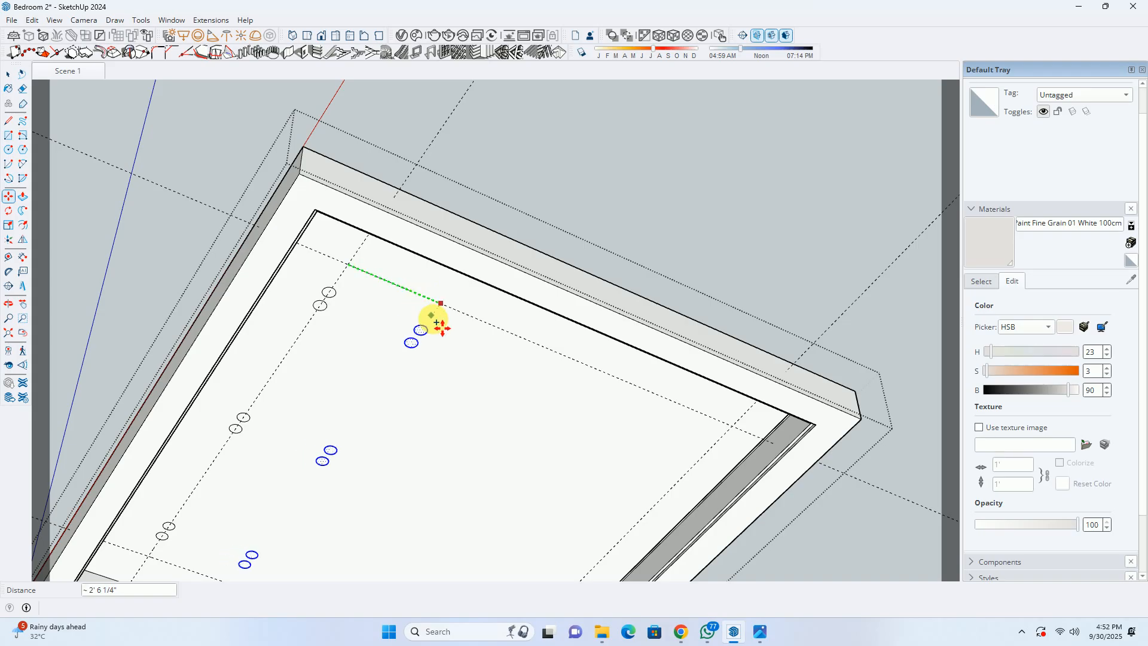
pyautogui.scroll(-2, 502, 370)
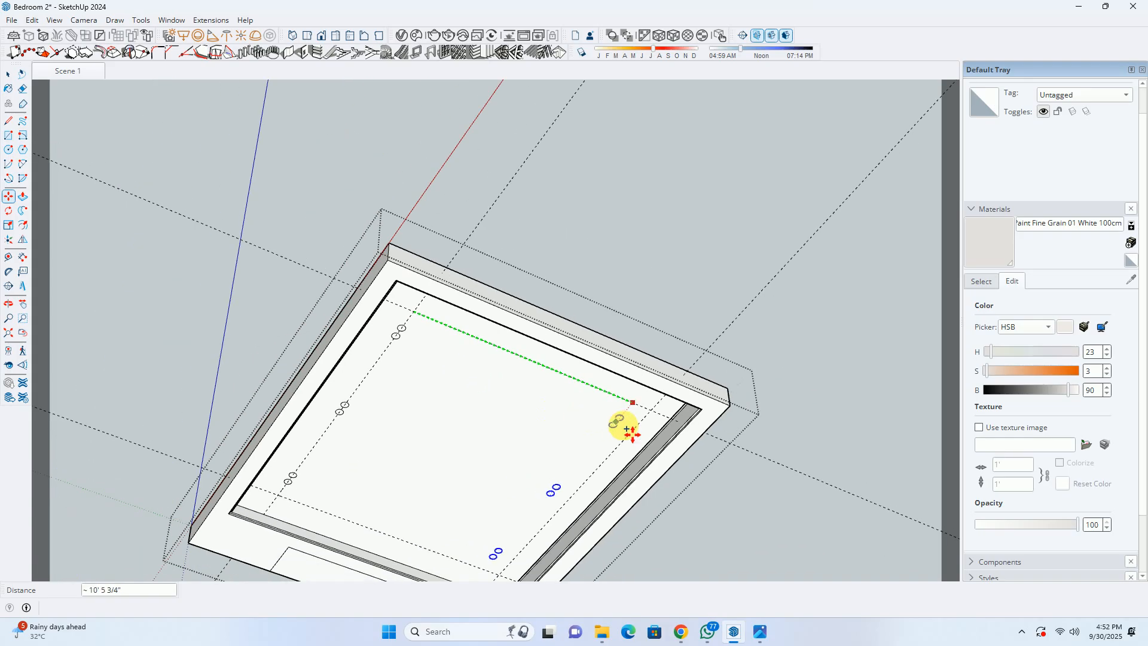
pyautogui.click(655, 413)
pyautogui.moveTo(653, 412); pyautogui.dragTo(518, 461, button='middle')
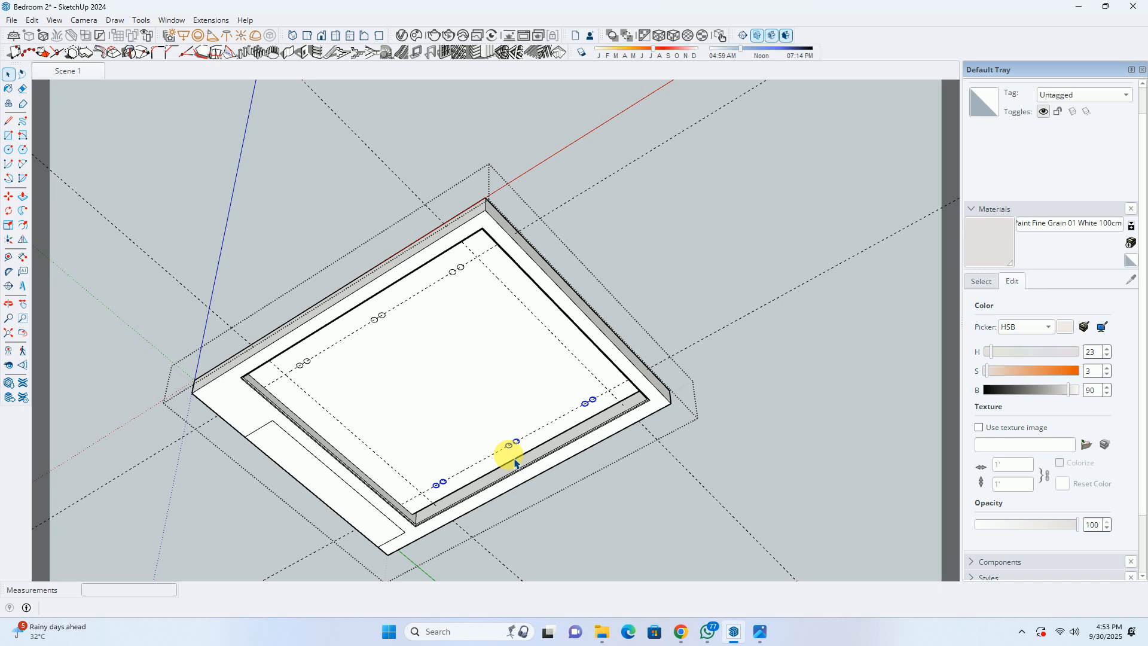
pyautogui.press('Escape')
# Reselect the three circle pairs with their faces and copy them from the row's guide intersection to the matching intersection on the opposite guide.
pyautogui.doubleClick(416, 412)
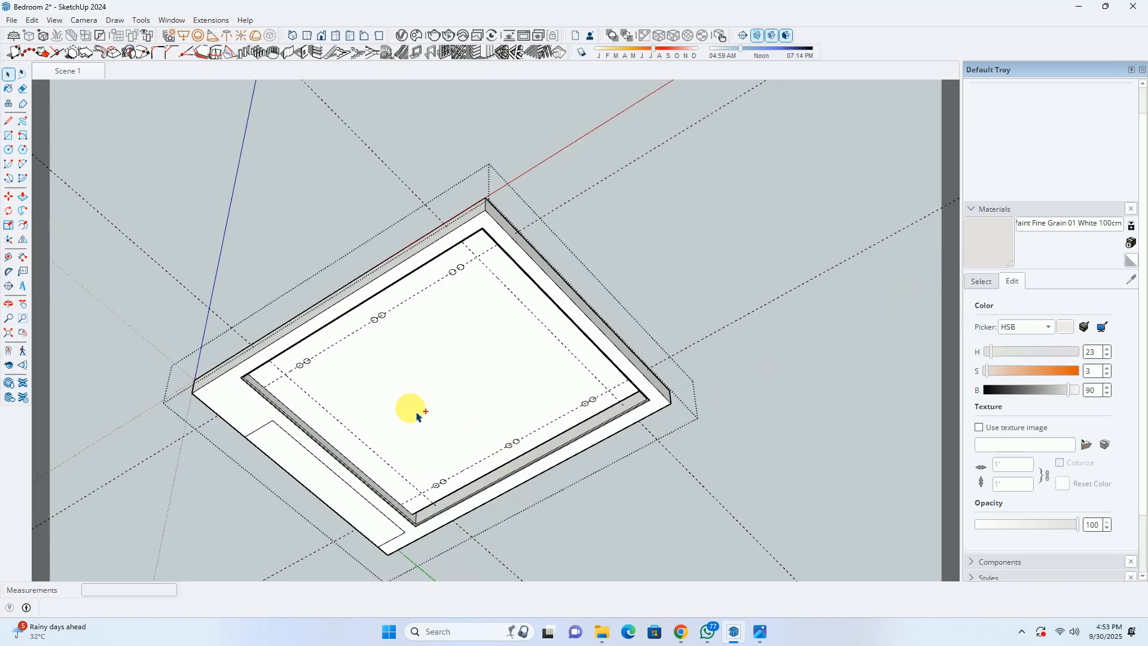
pyautogui.scroll(3, 294, 365)
pyautogui.click(314, 366)
pyautogui.keyDown('shift'); pyautogui.moveTo(417, 285); pyautogui.dragTo(418, 286); pyautogui.keyUp('shift')
pyautogui.moveTo(492, 324); pyautogui.dragTo(492, 324)
pyautogui.moveTo(441, 274); pyautogui.dragTo(504, 333)
pyautogui.keyDown('shift'); pyautogui.moveTo(560, 195); pyautogui.dragTo(634, 254); pyautogui.keyUp('shift')
pyautogui.press('m')
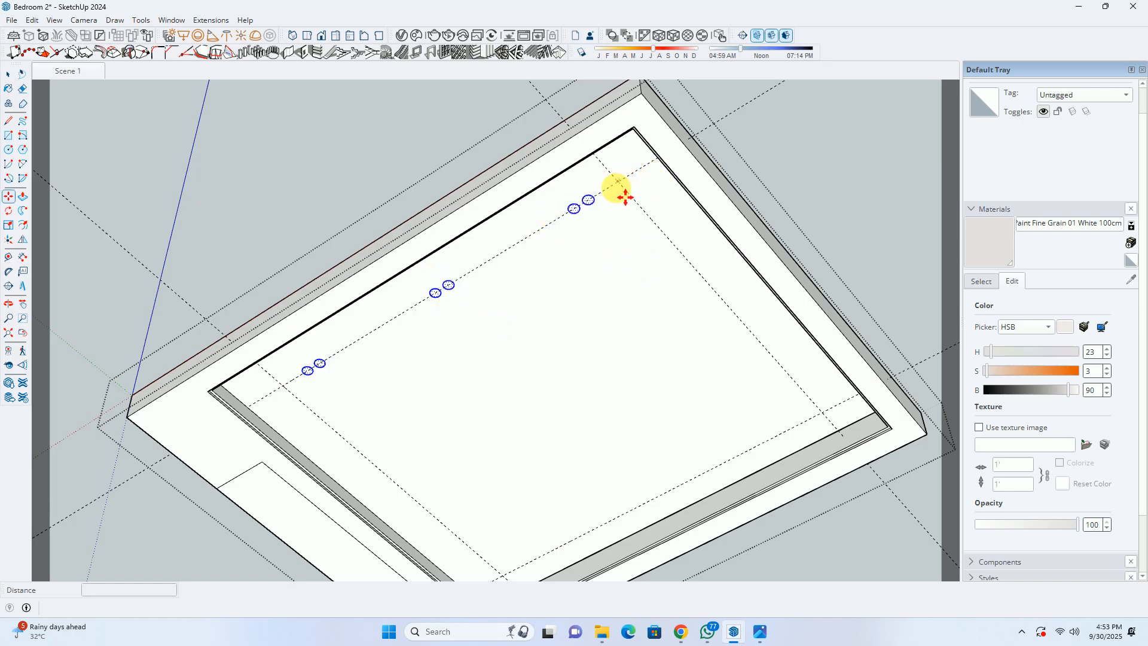
pyautogui.click(627, 189)
pyautogui.press('ctrl')
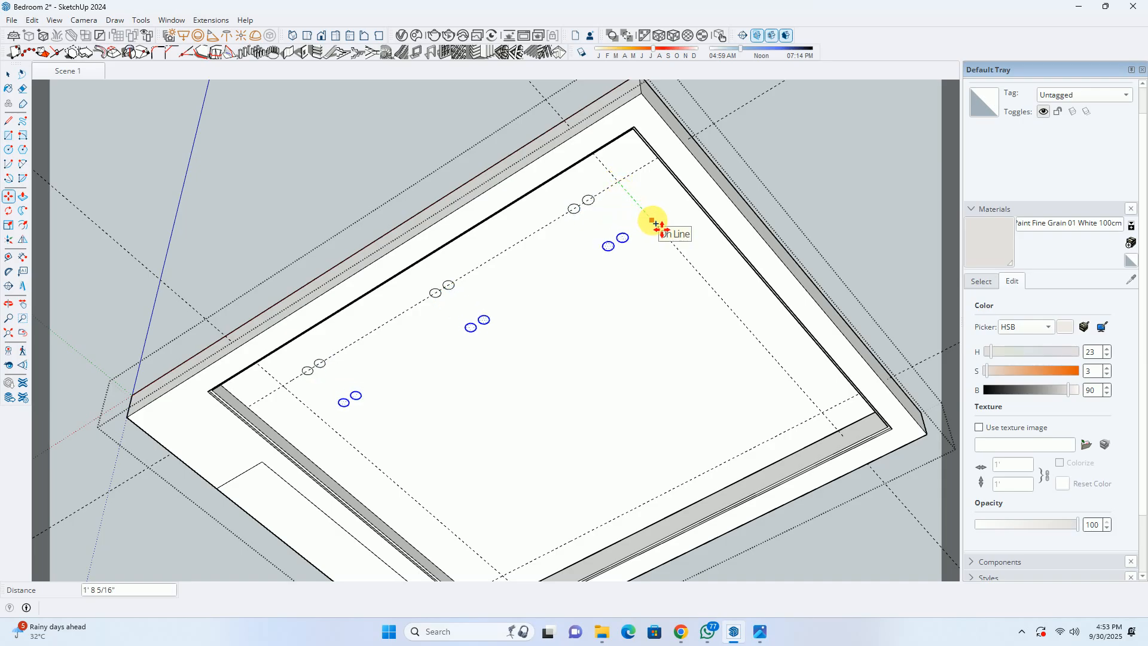
pyautogui.click(825, 415)
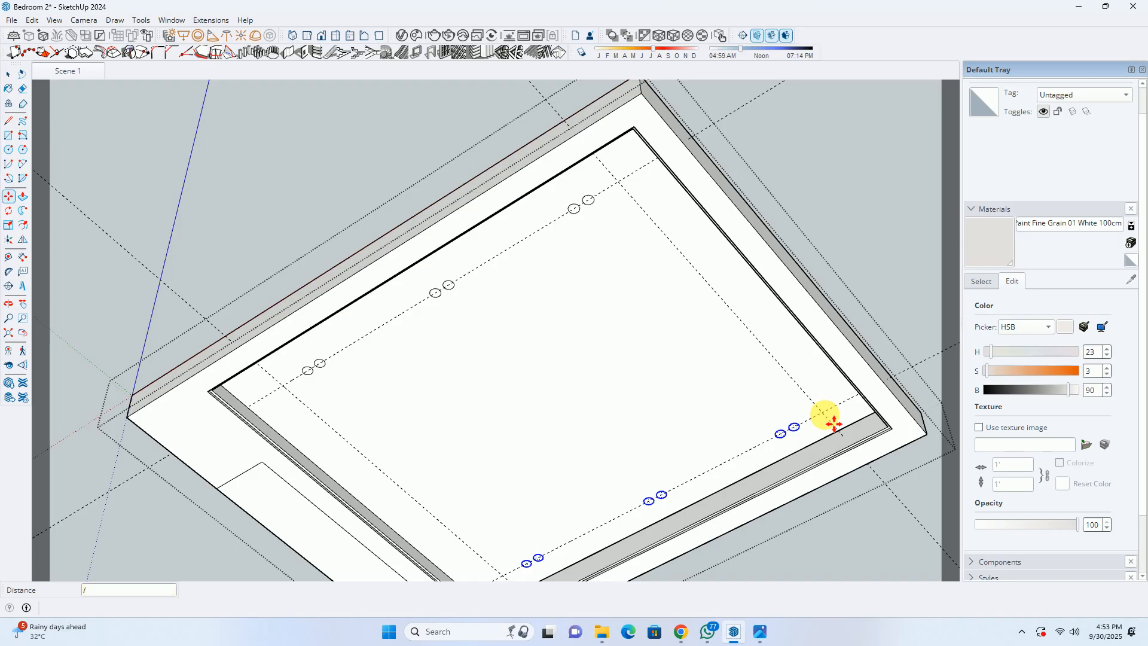
# Divide the copy distance by 3 to add two intermediate rows, and erase the middle circle pairs from those rows.
pyautogui.press('Return')
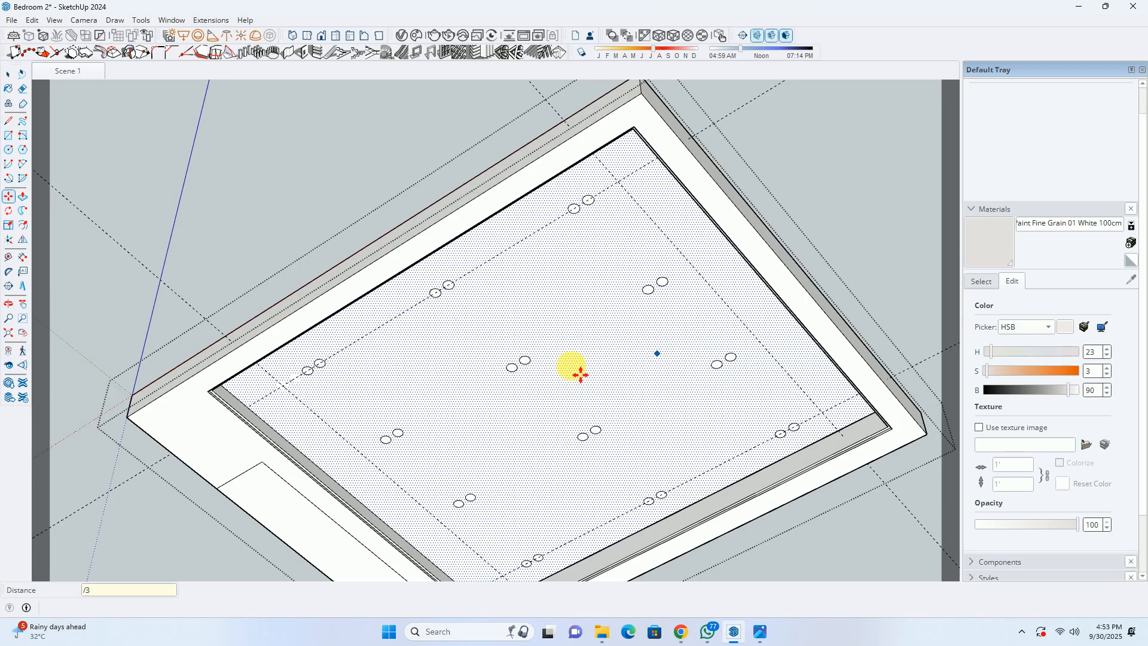
pyautogui.press('space')
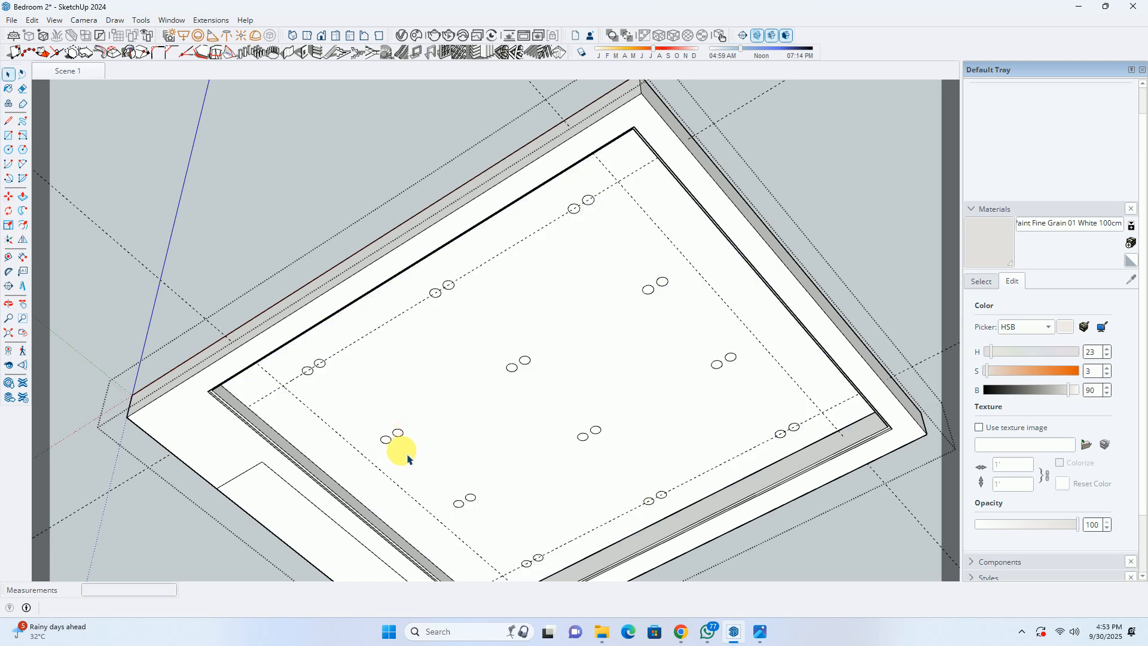
pyautogui.moveTo(503, 373); pyautogui.dragTo(526, 359)
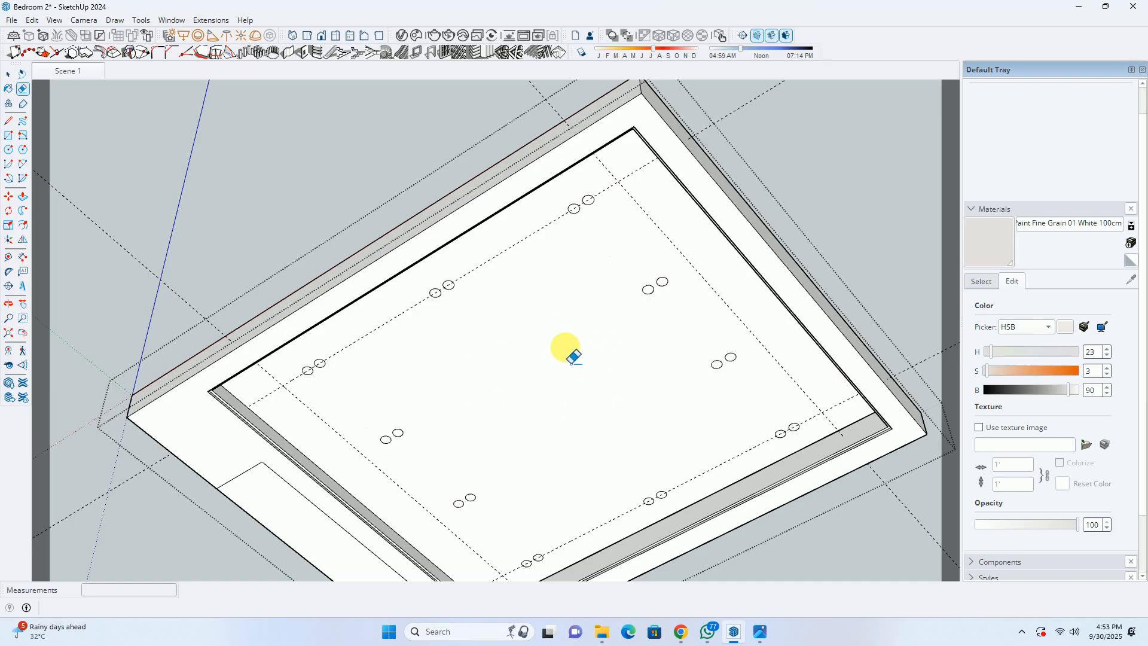
# Erase the remaining circle pairs at both ends of the two intermediate rows.
pyautogui.moveTo(556, 347)
pyautogui.mouseDown(button='middle')
pyautogui.moveTo(452, 483)
pyautogui.moveTo(497, 374)
pyautogui.moveTo(415, 375)
pyautogui.mouseUp(button='middle')
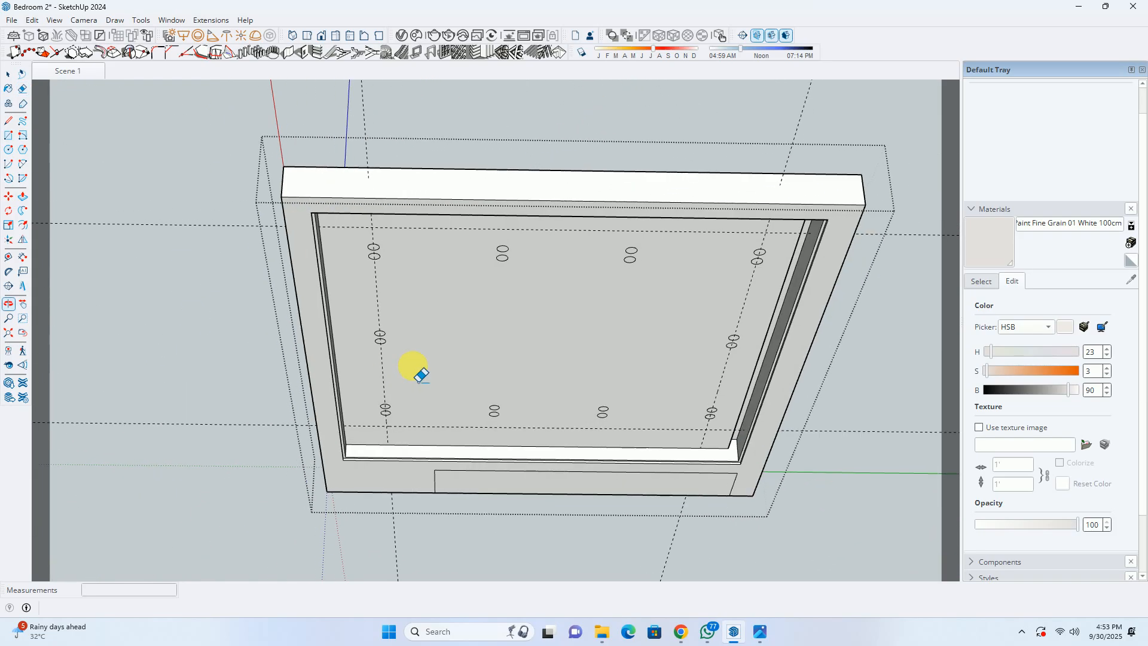
pyautogui.moveTo(494, 359); pyautogui.dragTo(708, 396, button='middle')
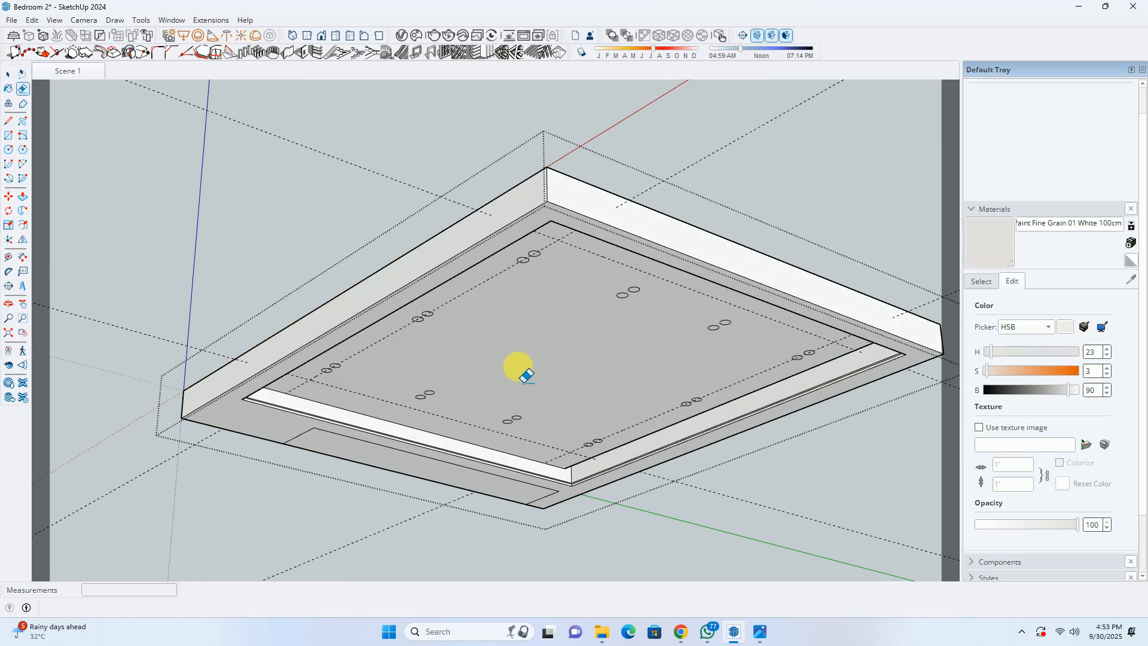
pyautogui.moveTo(520, 371); pyautogui.dragTo(717, 371, button='middle')
pyautogui.press('space')
pyautogui.press('Escape')
pyautogui.moveTo(209, 233); pyautogui.dragTo(366, 289, button='middle')
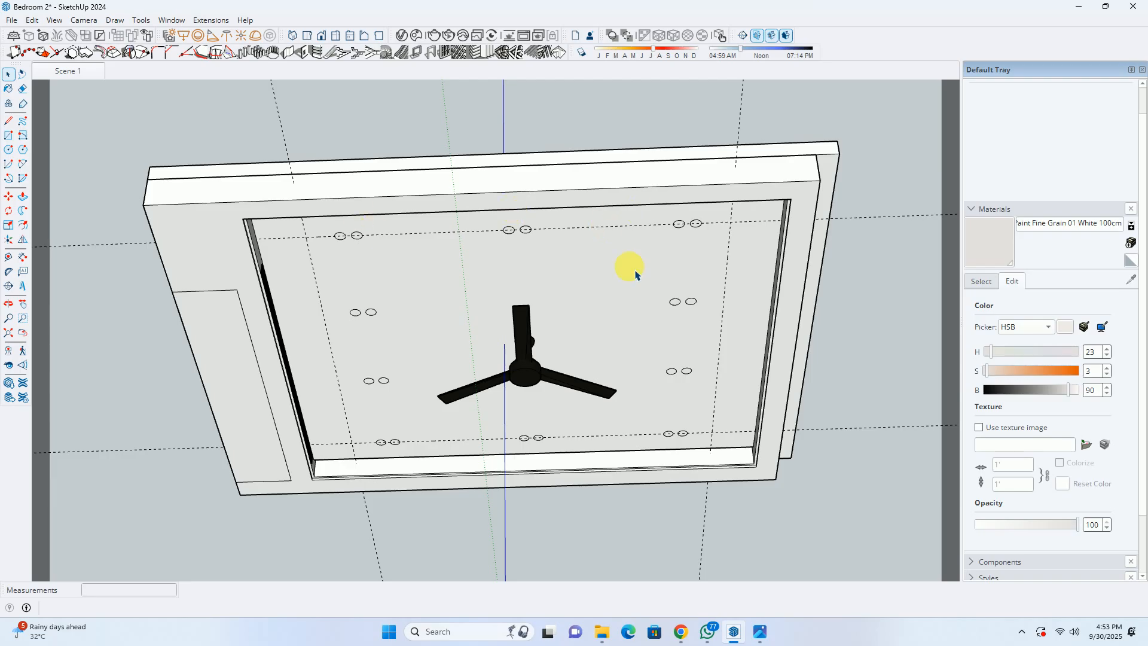
pyautogui.moveTo(396, 317); pyautogui.dragTo(346, 289, button='middle')
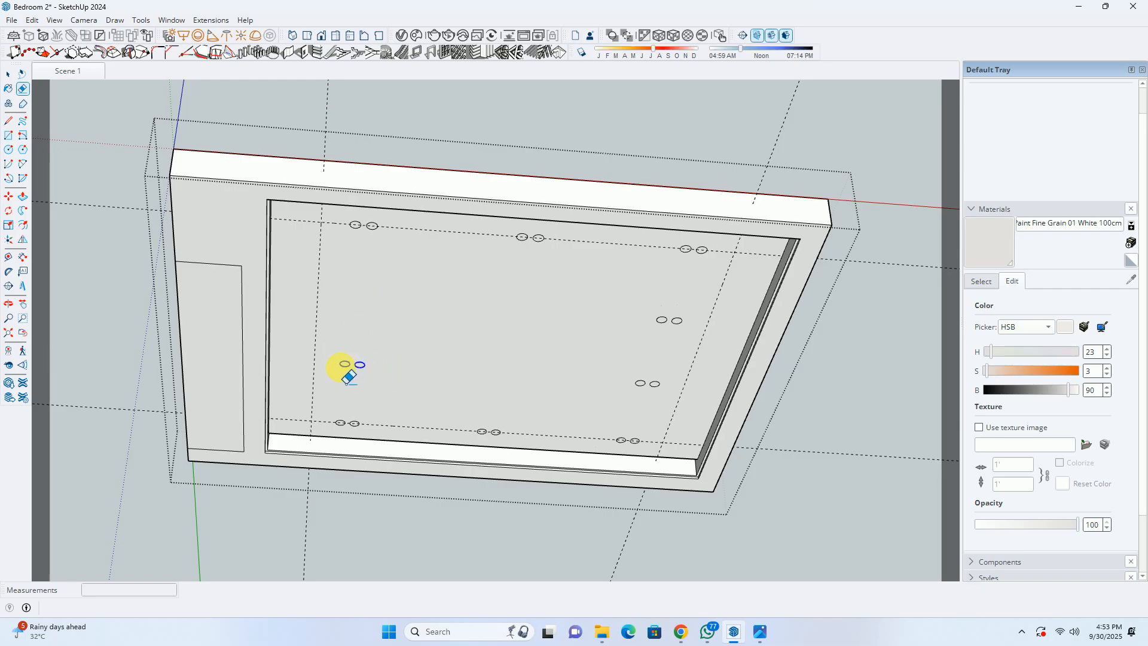
pyautogui.moveTo(667, 397); pyautogui.dragTo(651, 336)
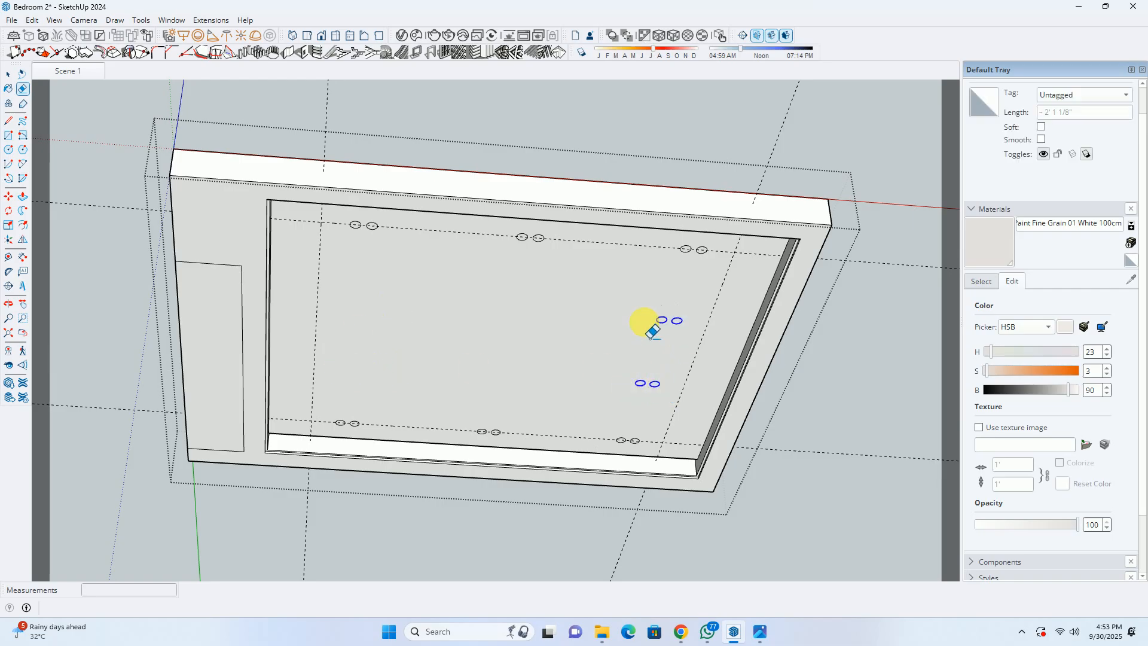
# Move the two circle pairs nearest the side rectangle outward so their outer circles centre on the cross guide intersections.
pyautogui.moveTo(580, 328)
pyautogui.mouseDown(button='middle')
pyautogui.moveTo(513, 242)
pyautogui.moveTo(345, 200)
pyautogui.mouseUp(button='middle')
pyautogui.press('space')
pyautogui.scroll(2, 289, 155)
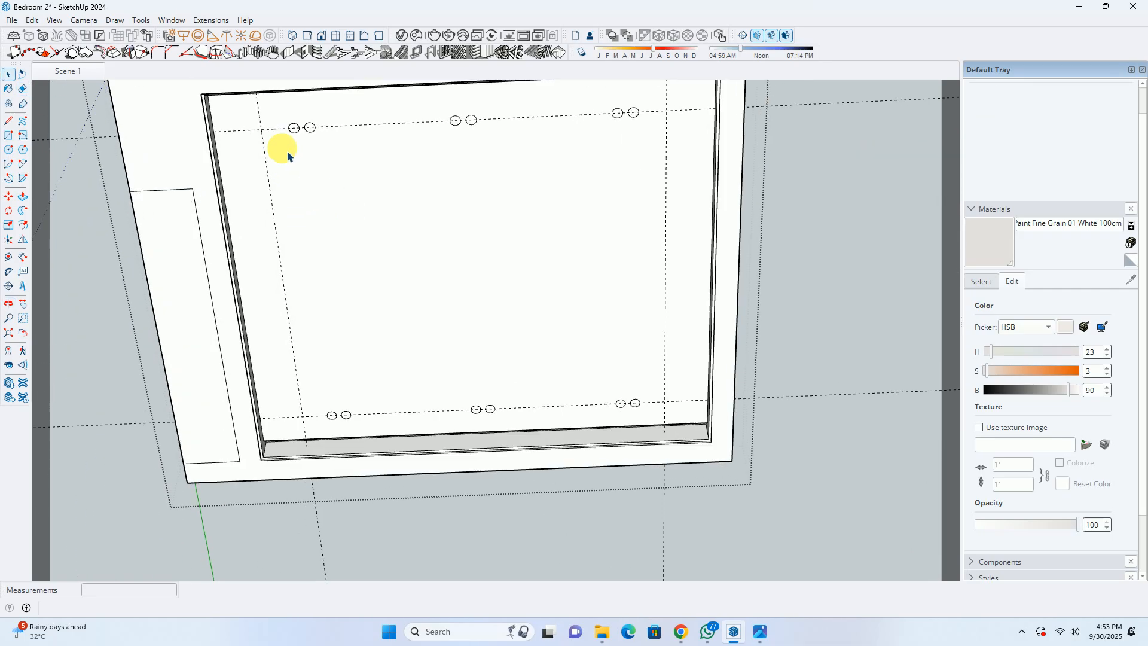
pyautogui.moveTo(283, 114); pyautogui.dragTo(376, 461)
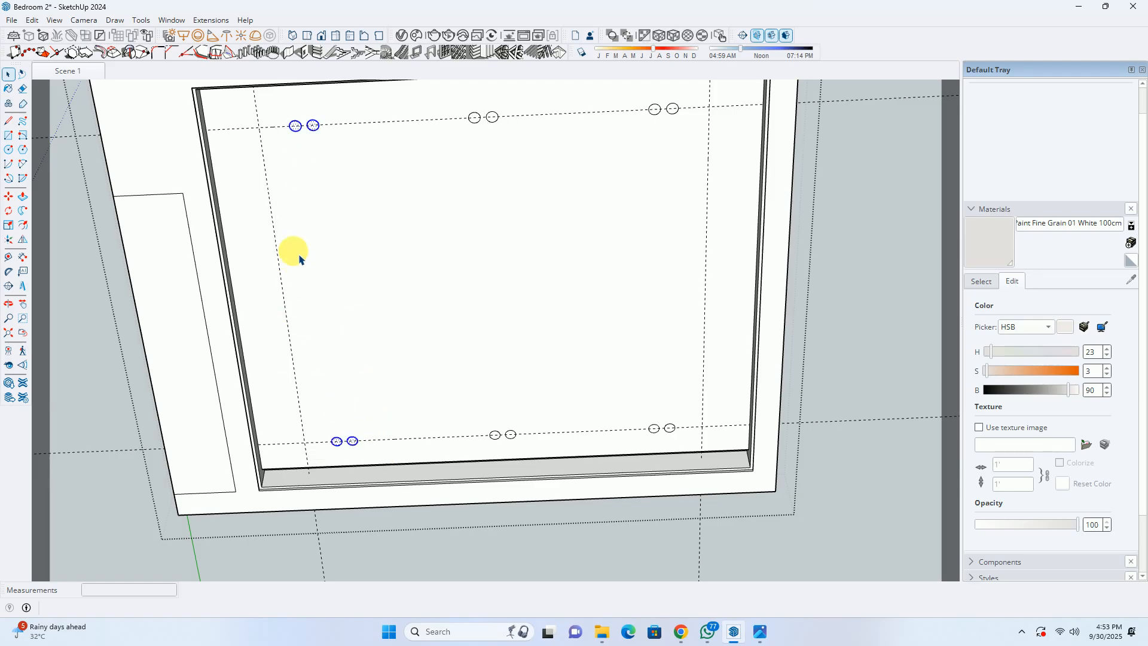
pyautogui.press('m')
pyautogui.scroll(1, 299, 129)
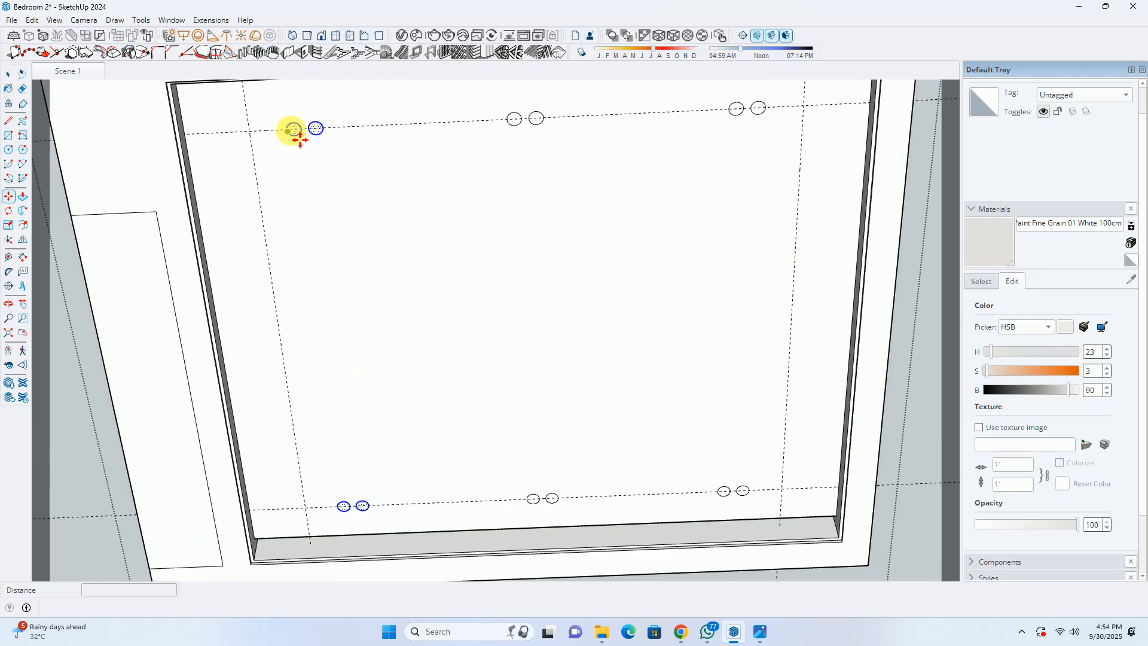
pyautogui.scroll(1, 305, 129)
pyautogui.click(302, 142)
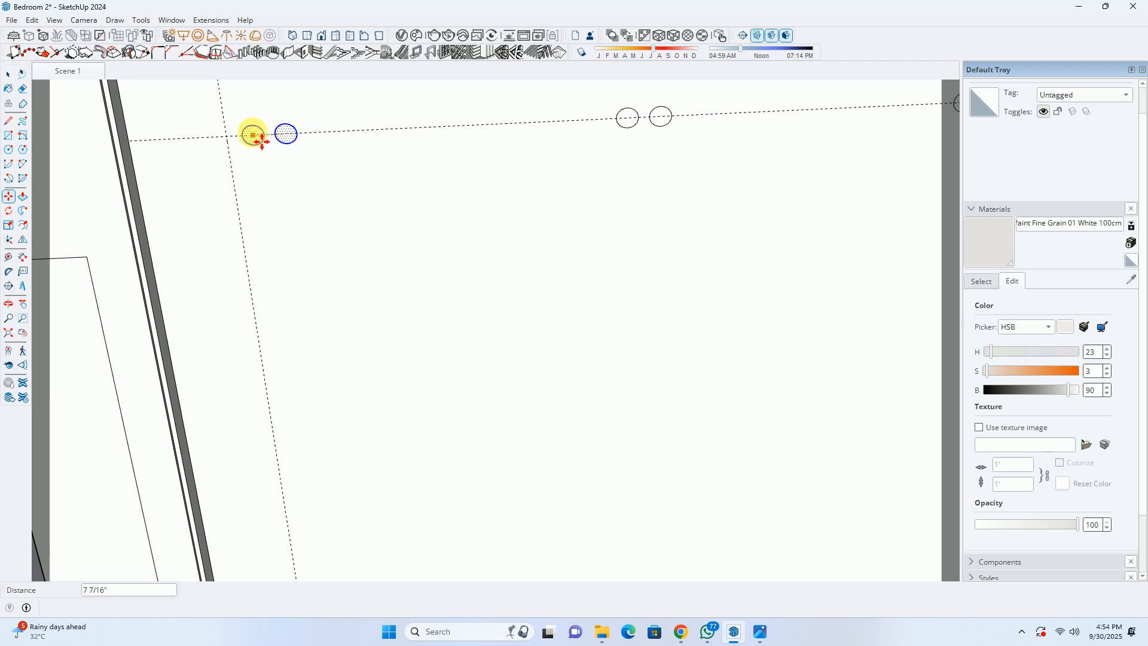
pyautogui.click(229, 137)
pyautogui.scroll(-4, 263, 180)
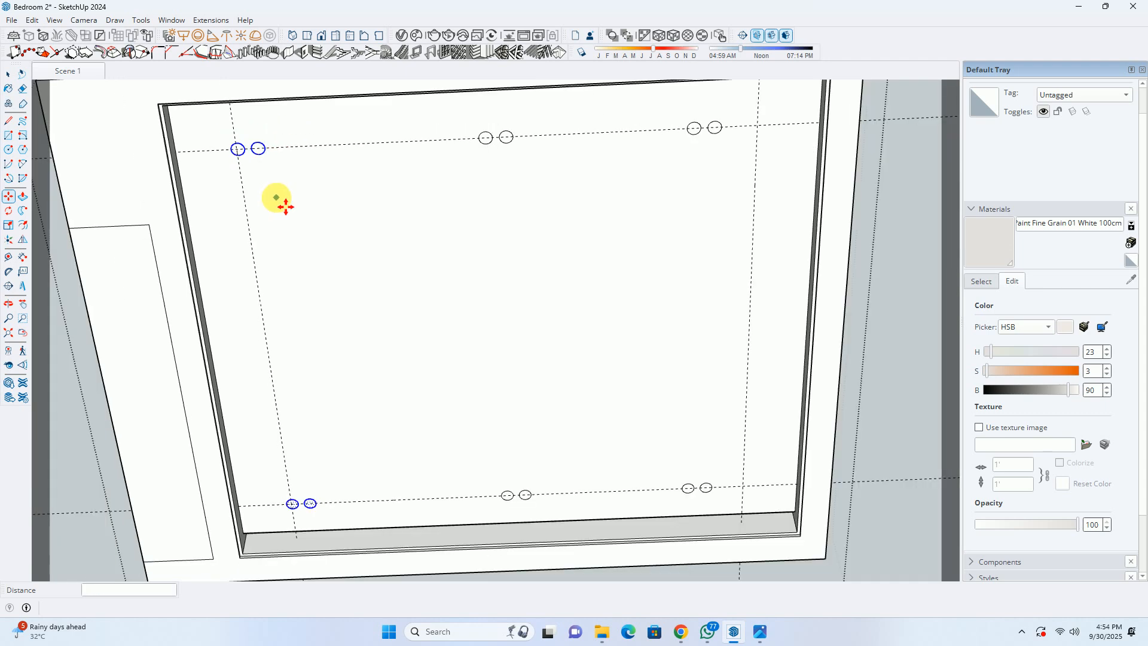
# Move the two circle pairs at the opposite end 12 inches outward onto the other cross guide.
pyautogui.press('space')
pyautogui.moveTo(514, 143); pyautogui.dragTo(575, 216)
pyautogui.moveTo(528, 352); pyautogui.dragTo(564, 407)
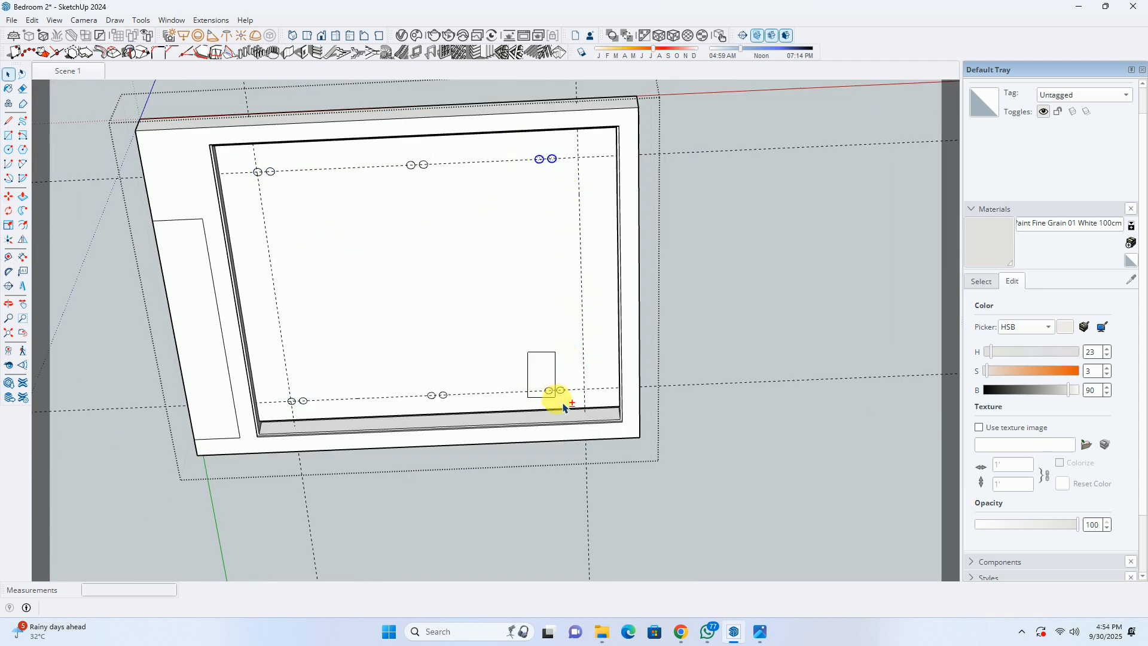
pyautogui.scroll(4, 579, 390)
pyautogui.press('m')
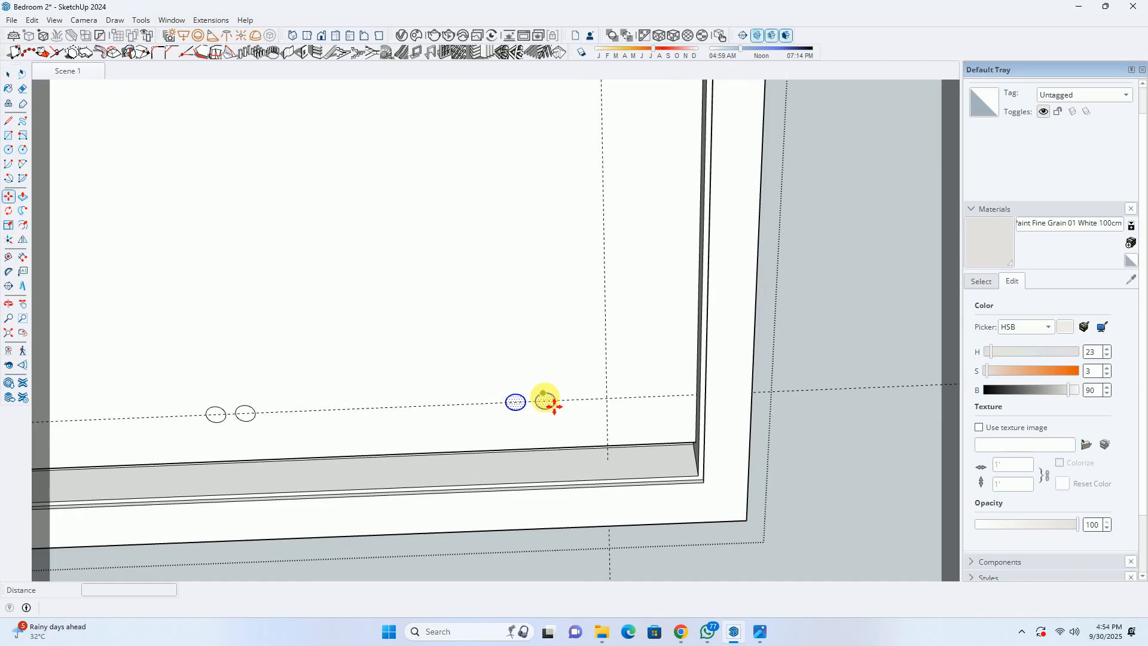
pyautogui.click(554, 411)
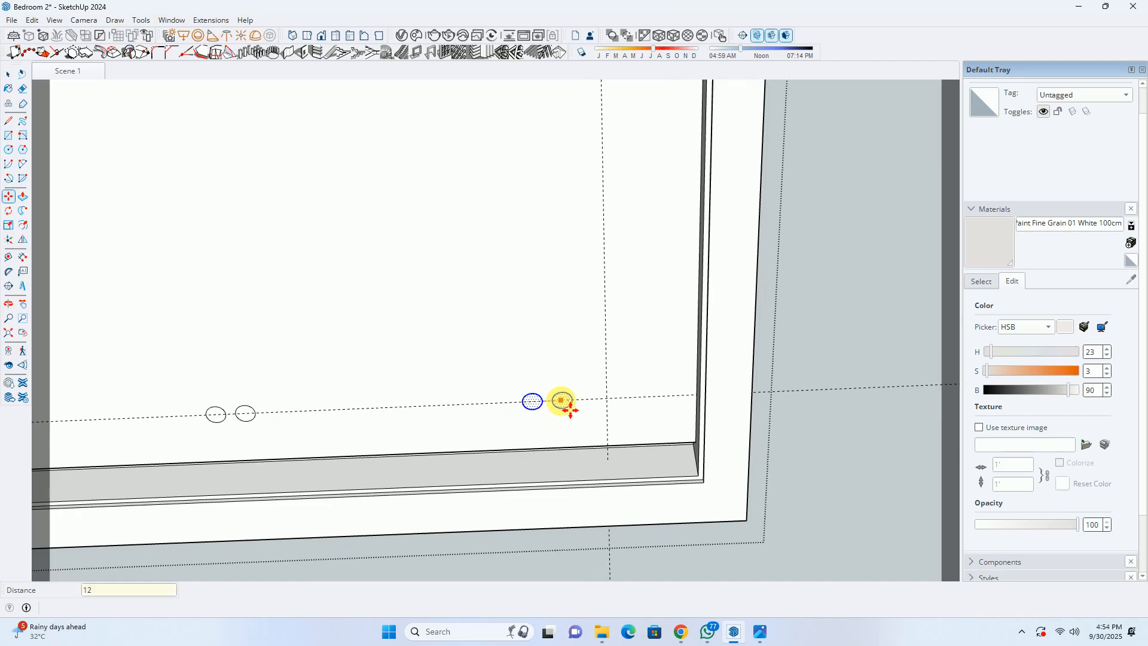
pyautogui.scroll(-5, 565, 359)
pyautogui.press('space')
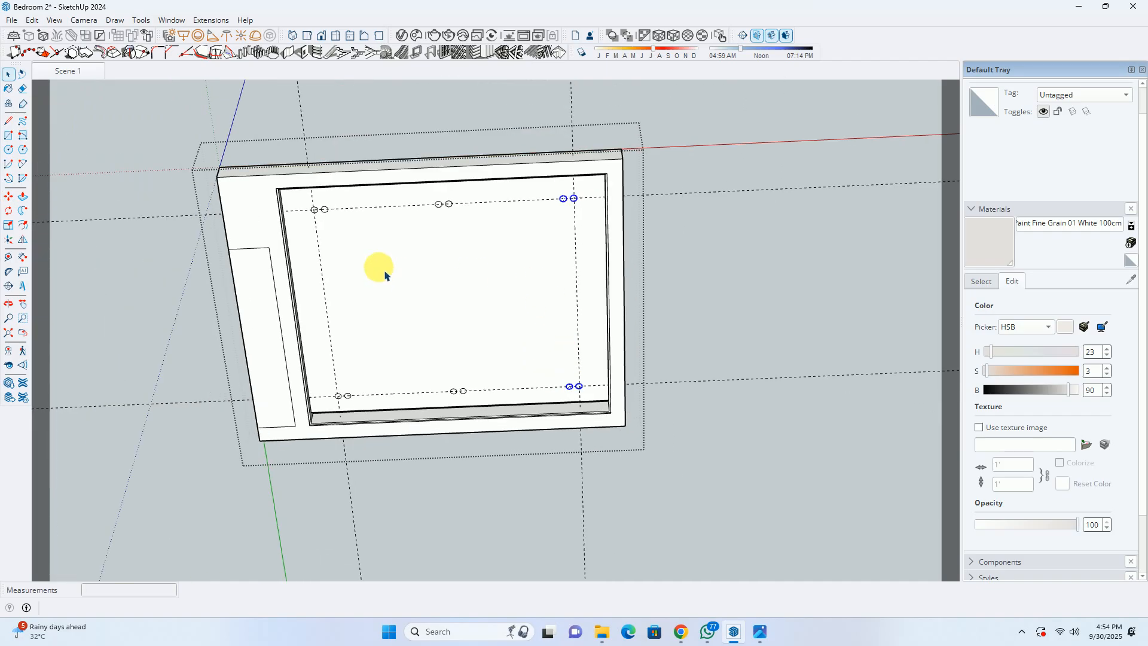
# Delete the crescent-shaped sliver and the remaining face inside the outer circle at the guide corner.
pyautogui.scroll(6, 328, 231)
pyautogui.scroll(2, 328, 196)
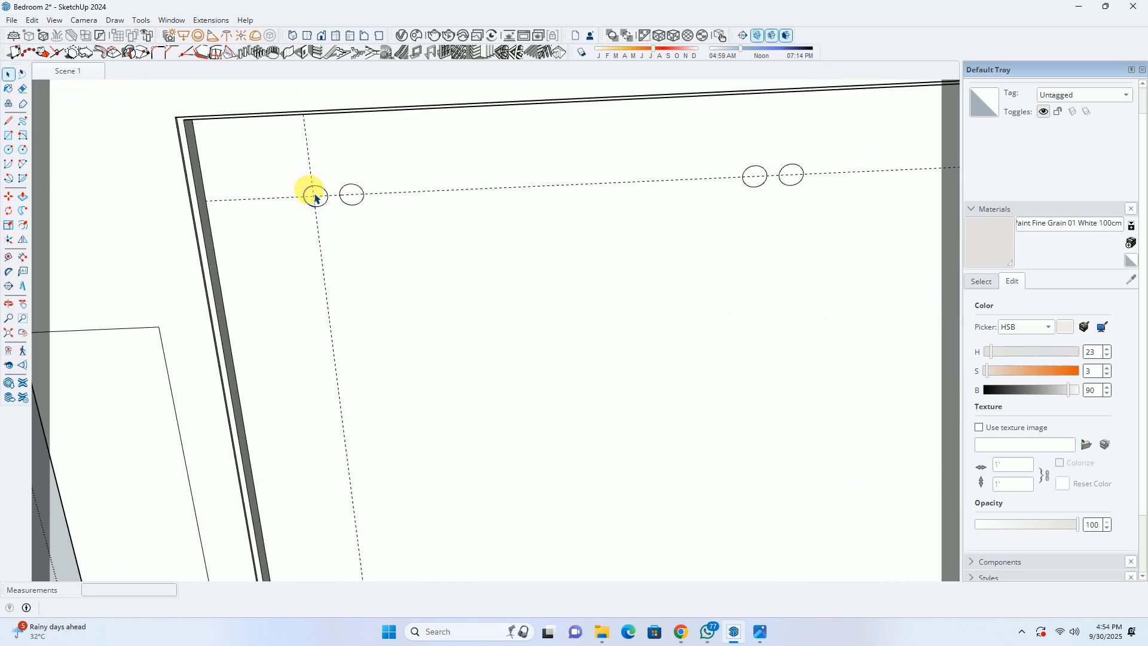
pyautogui.scroll(1, 316, 198)
pyautogui.click(330, 199)
pyautogui.scroll(-4, 328, 197)
pyautogui.scroll(8, 328, 202)
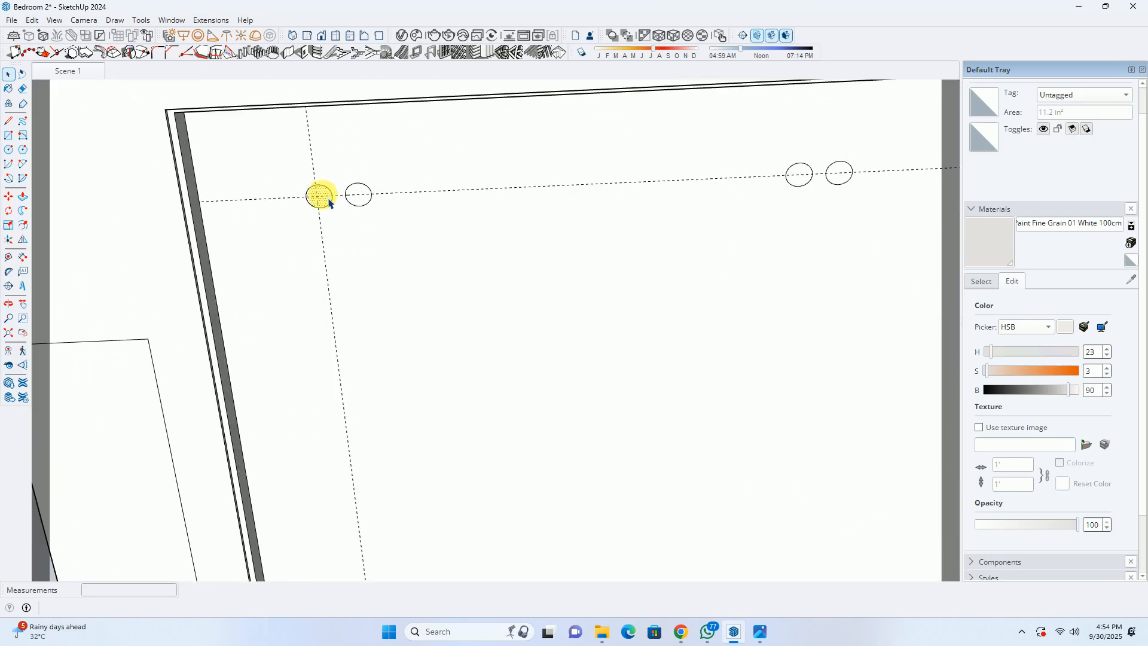
pyautogui.click(353, 191)
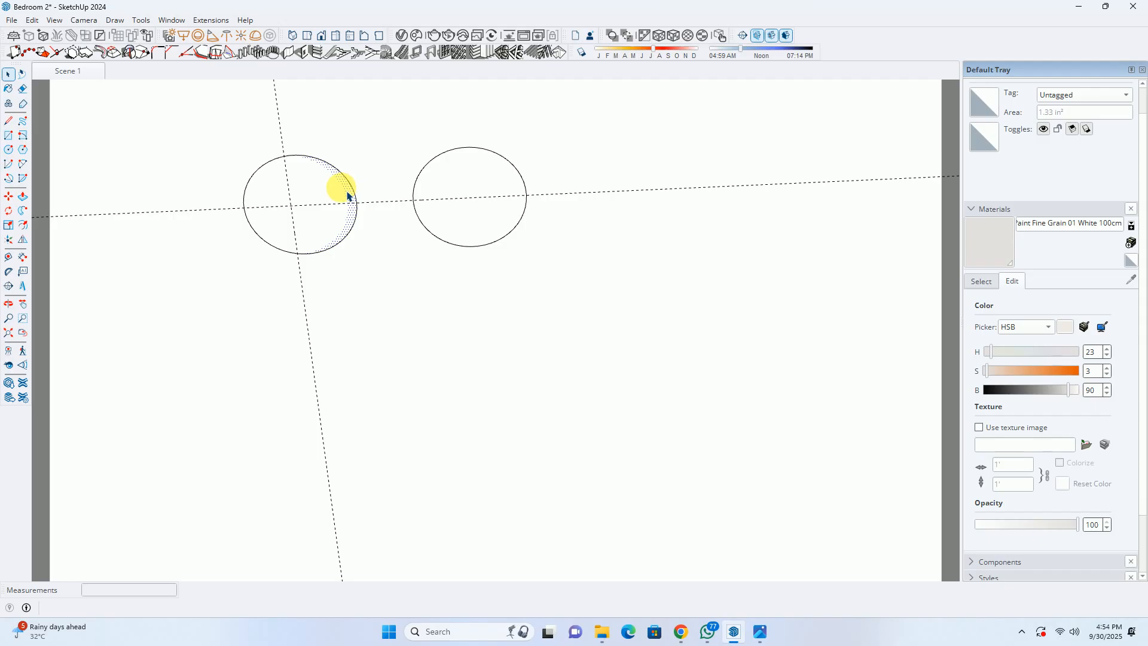
pyautogui.press('Delete')
pyautogui.click(335, 194)
pyautogui.press('Delete')
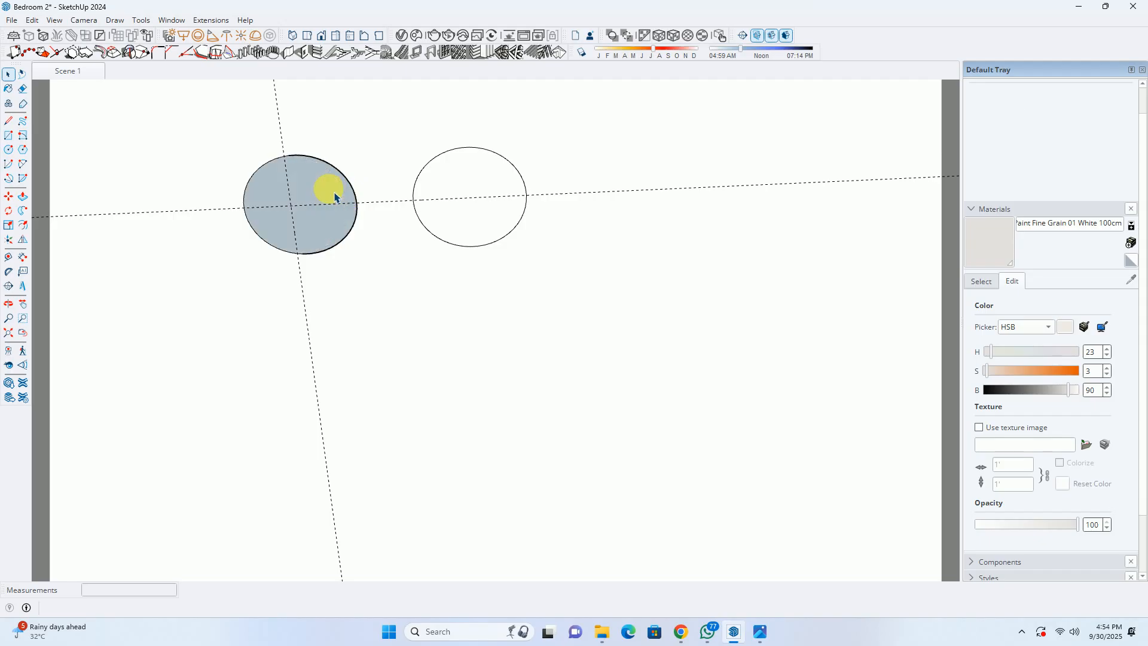
# Draw a line across the opened corner circle to rebuild its face.
pyautogui.moveTo(321, 208); pyautogui.dragTo(282, 256, button='middle')
pyautogui.press('l')
pyautogui.click(229, 286)
pyautogui.click(309, 226)
pyautogui.press('space')
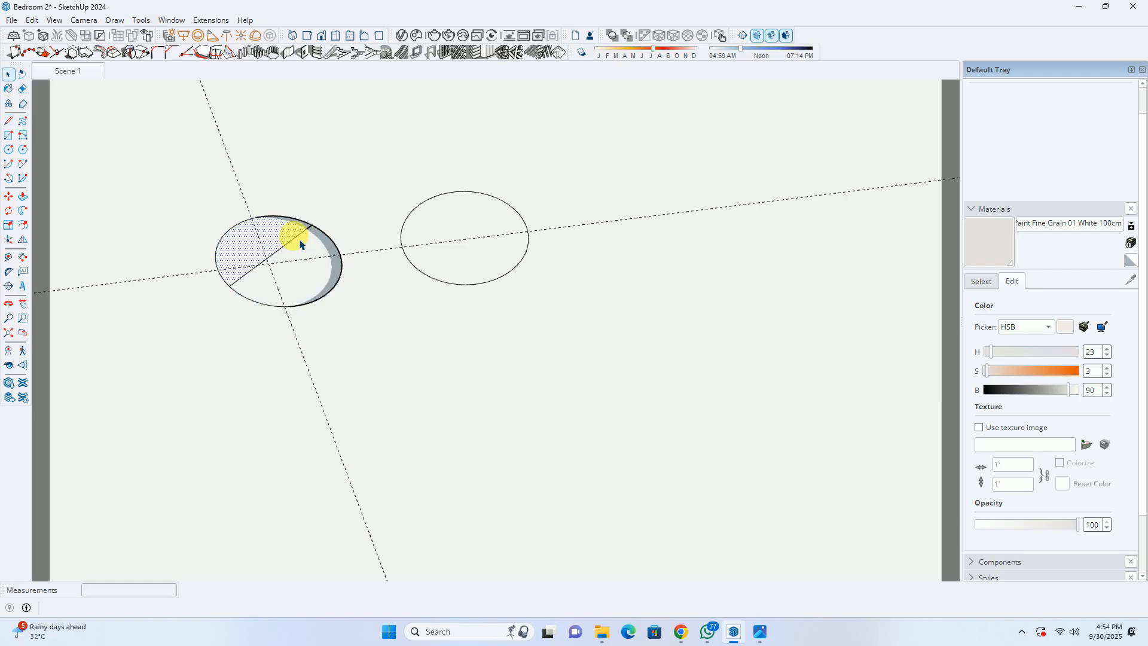
# Check the faces in the corner circle and erase the line drawn across it.
pyautogui.click(295, 237)
pyautogui.click(296, 238)
pyautogui.moveTo(301, 242); pyautogui.dragTo(302, 272, button='middle')
pyautogui.scroll(2, 302, 272)
pyautogui.scroll(3, 327, 262)
pyautogui.click(379, 263)
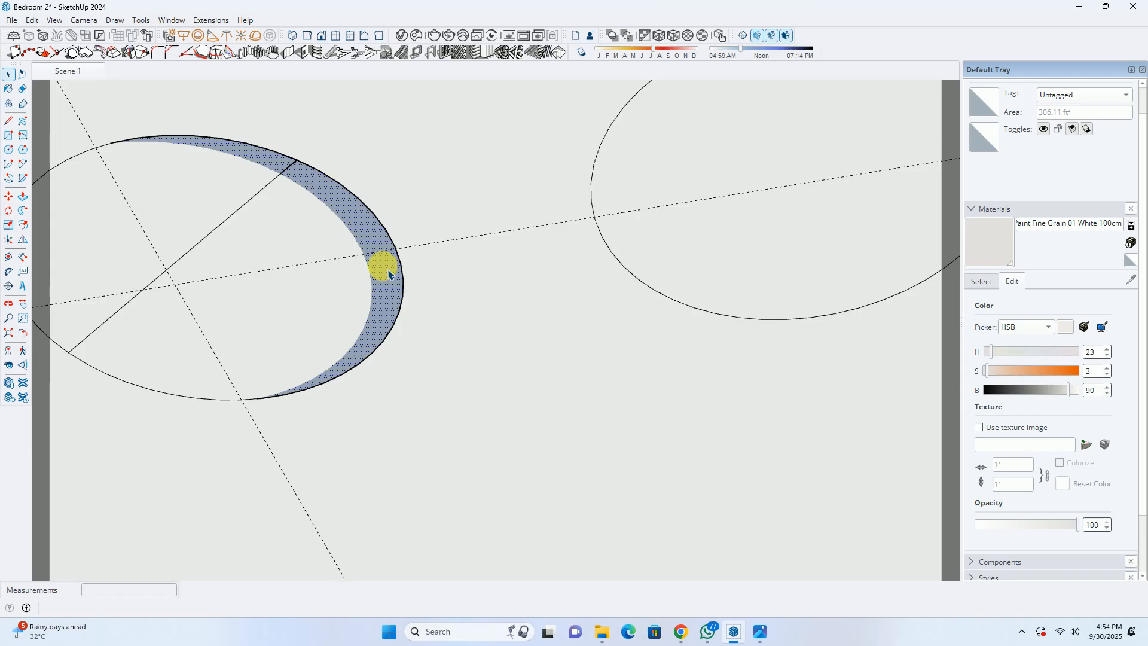
pyautogui.scroll(2, 372, 268)
pyautogui.moveTo(372, 268); pyautogui.dragTo(547, 358, button='middle')
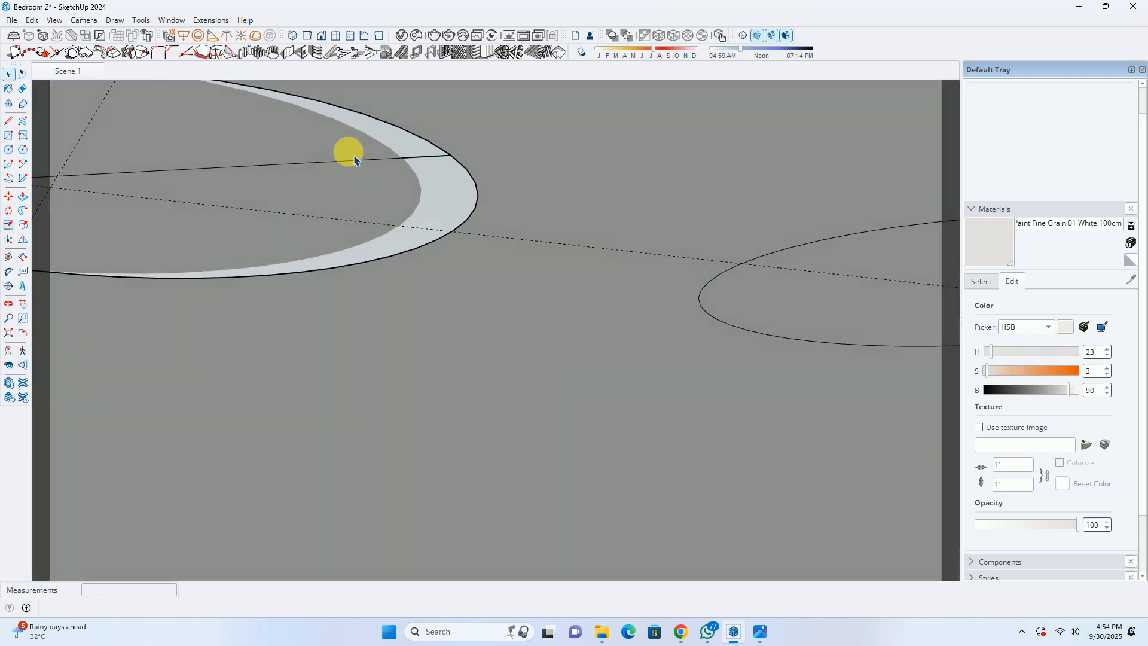
pyautogui.click(354, 155)
pyautogui.tripleClick(365, 190)
pyautogui.press('e')
pyautogui.click(416, 159)
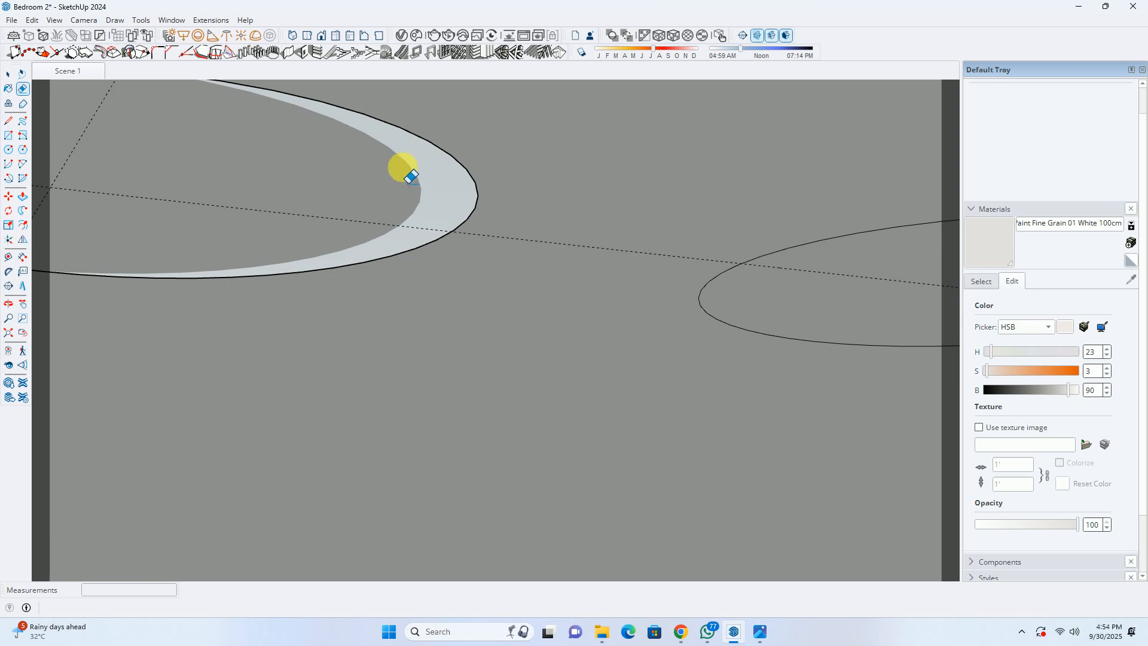
# Try to delete the corner circle's inner face together with its bounding edges.
pyautogui.doubleClick(409, 173)
pyautogui.scroll(-1, 409, 175)
pyautogui.press('Delete')
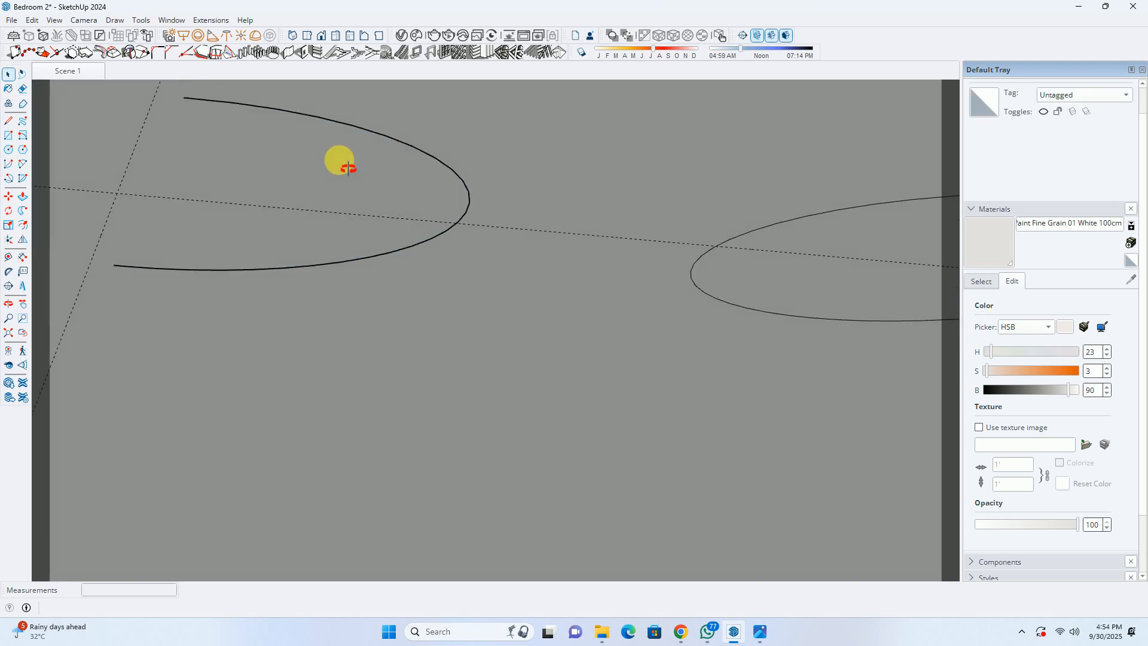
# Undo the recent edits to the corner circle, including the dividing line and the deletion of its inner face.
pyautogui.moveTo(388, 175); pyautogui.dragTo(289, 154, button='middle')
pyautogui.hotkey('ctrl', 'z')
pyautogui.scroll(-1, 325, 169)
pyautogui.hotkey('ctrl', 'z')
pyautogui.hotkey('ctrl', 'z')
pyautogui.hotkey('ctrl', 'z')
pyautogui.hotkey('ctrl', 'z')
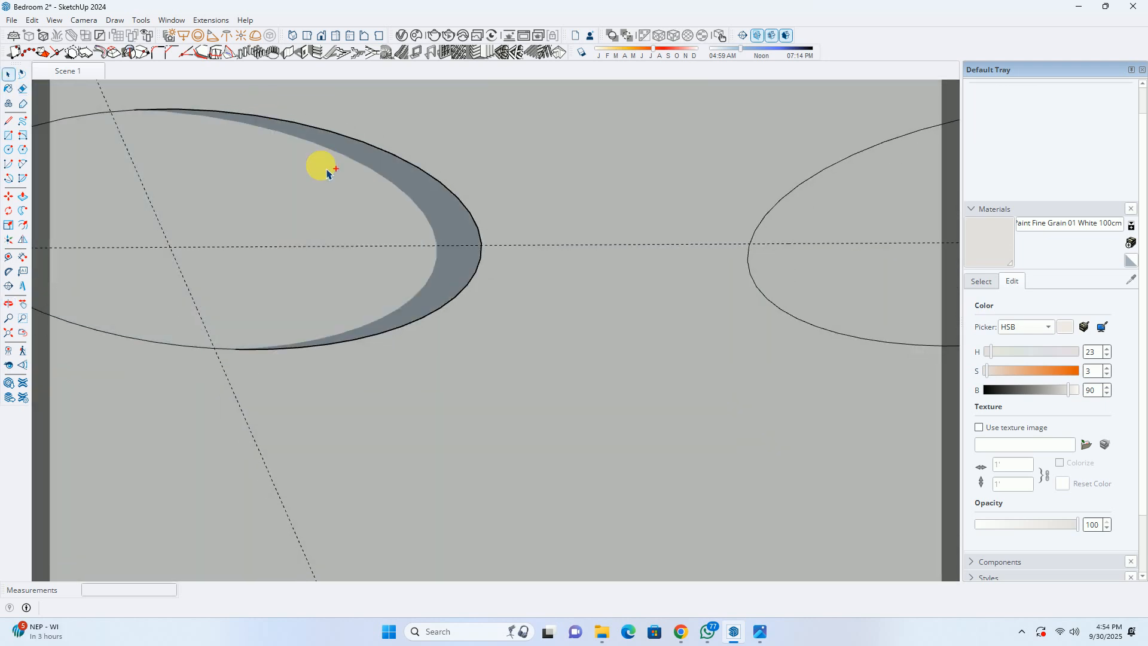
# Delete the whole corner circle, including its outline and inner face.
pyautogui.scroll(-4, 323, 172)
pyautogui.moveTo(136, 118); pyautogui.dragTo(346, 312)
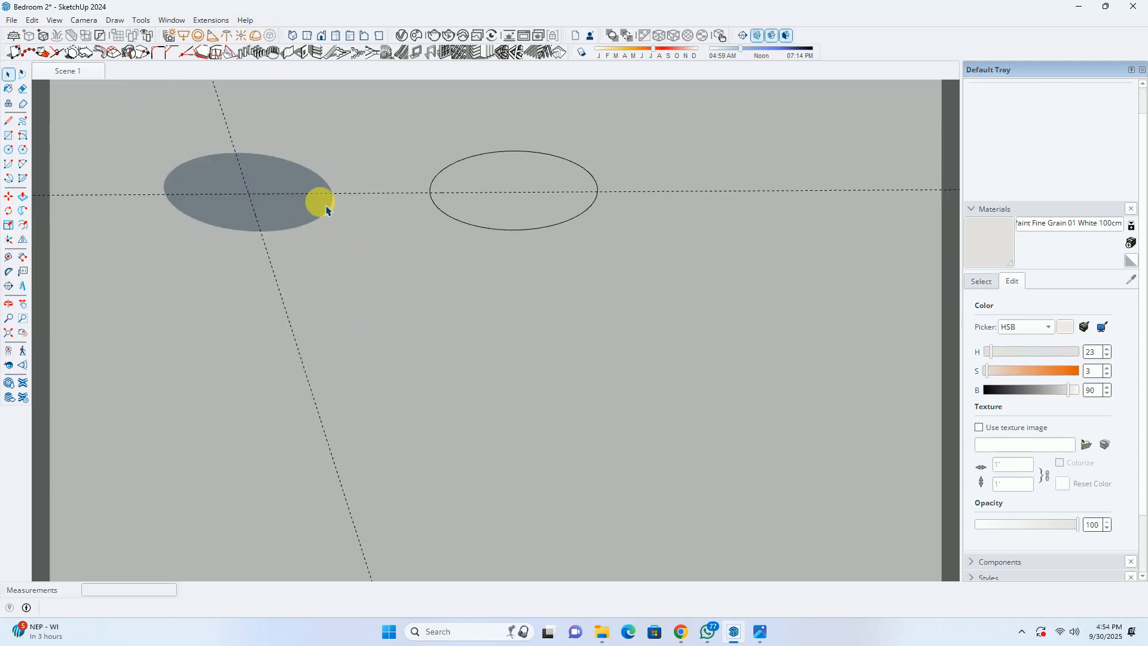
pyautogui.click(294, 185)
# Examine the hole at the guide intersection and the faces in and around the neighbouring circle.
pyautogui.moveTo(293, 188); pyautogui.dragTo(4, 310, button='middle')
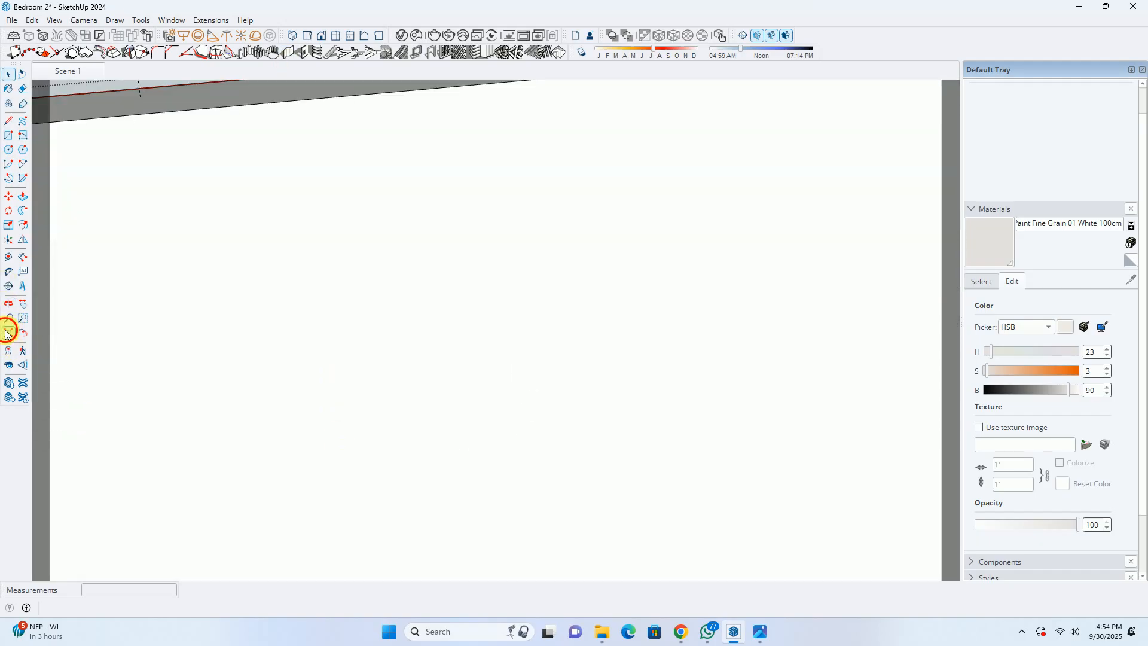
pyautogui.click(8, 332)
pyautogui.moveTo(376, 390); pyautogui.dragTo(346, 351, button='middle')
pyautogui.scroll(8, 328, 259)
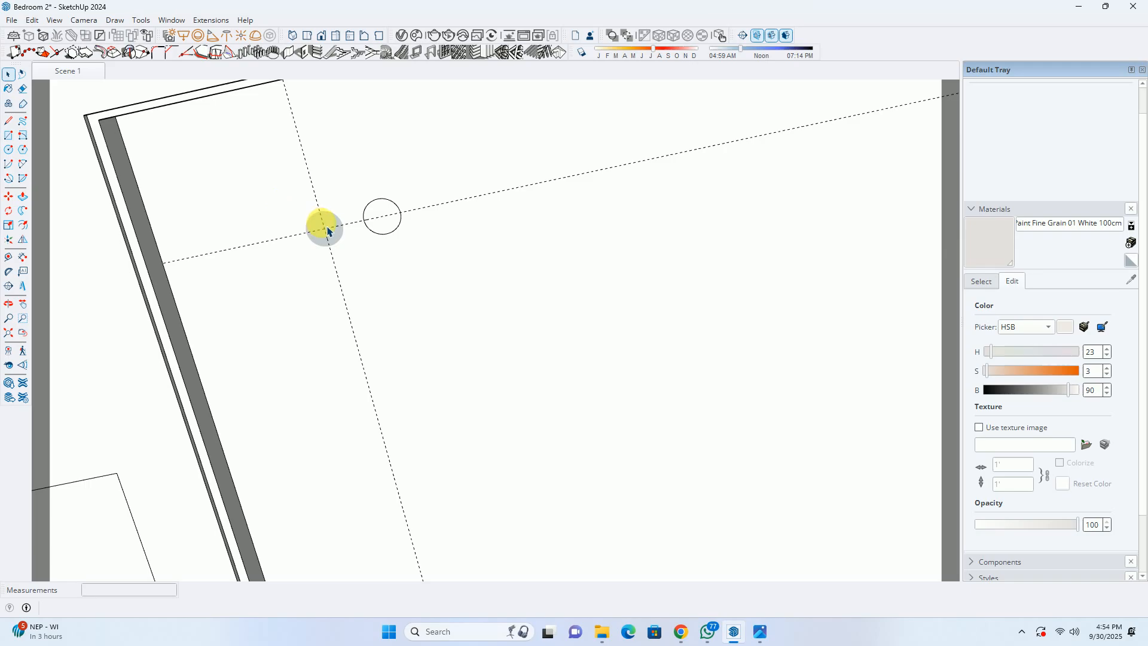
pyautogui.scroll(4, 323, 227)
pyautogui.moveTo(312, 225); pyautogui.dragTo(229, 379, button='middle')
pyautogui.moveTo(465, 299); pyautogui.dragTo(391, 273, button='middle')
pyautogui.scroll(3, 328, 308)
pyautogui.scroll(1, 329, 301)
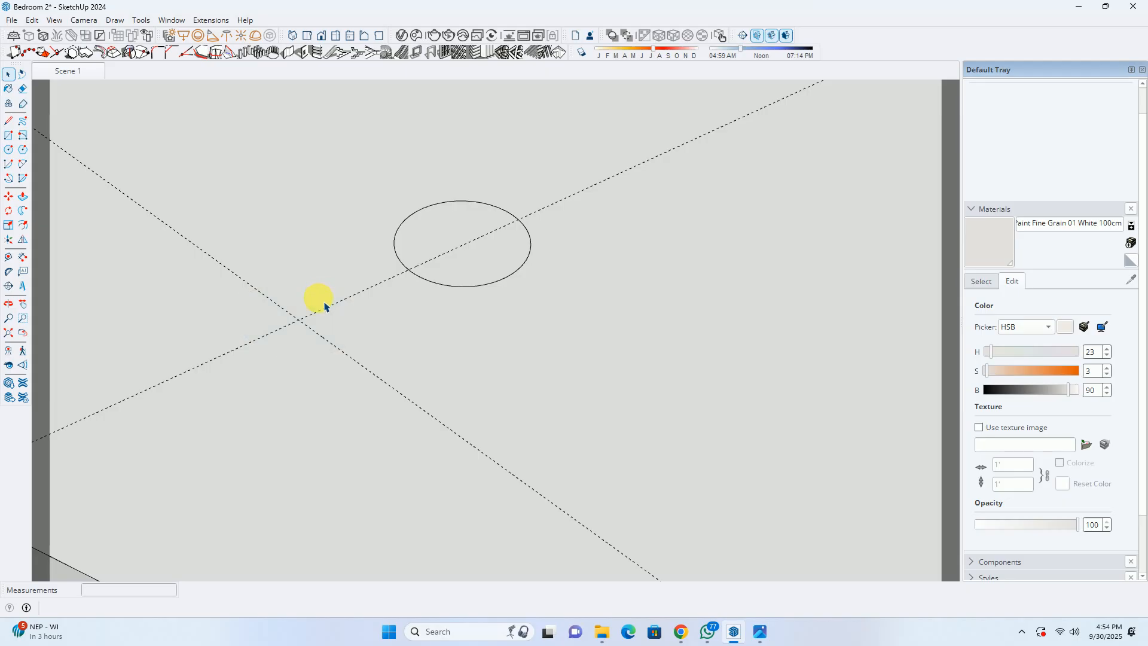
pyautogui.click(435, 235)
pyautogui.doubleClick(436, 235)
pyautogui.tripleClick(435, 232)
pyautogui.click(387, 253)
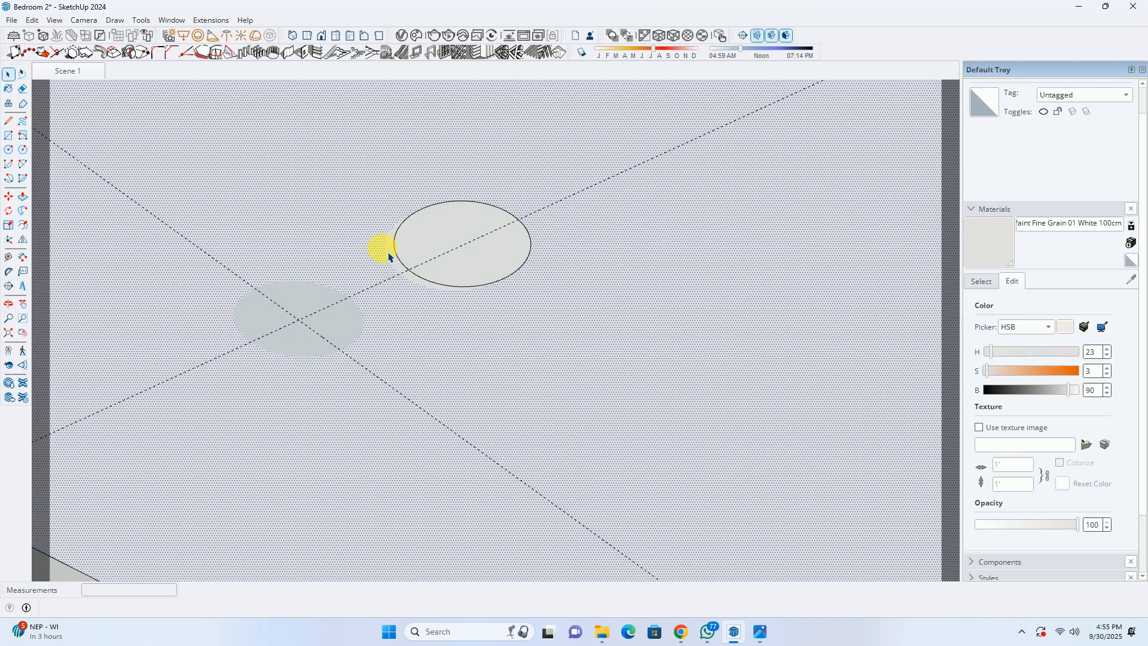
pyautogui.click(391, 257)
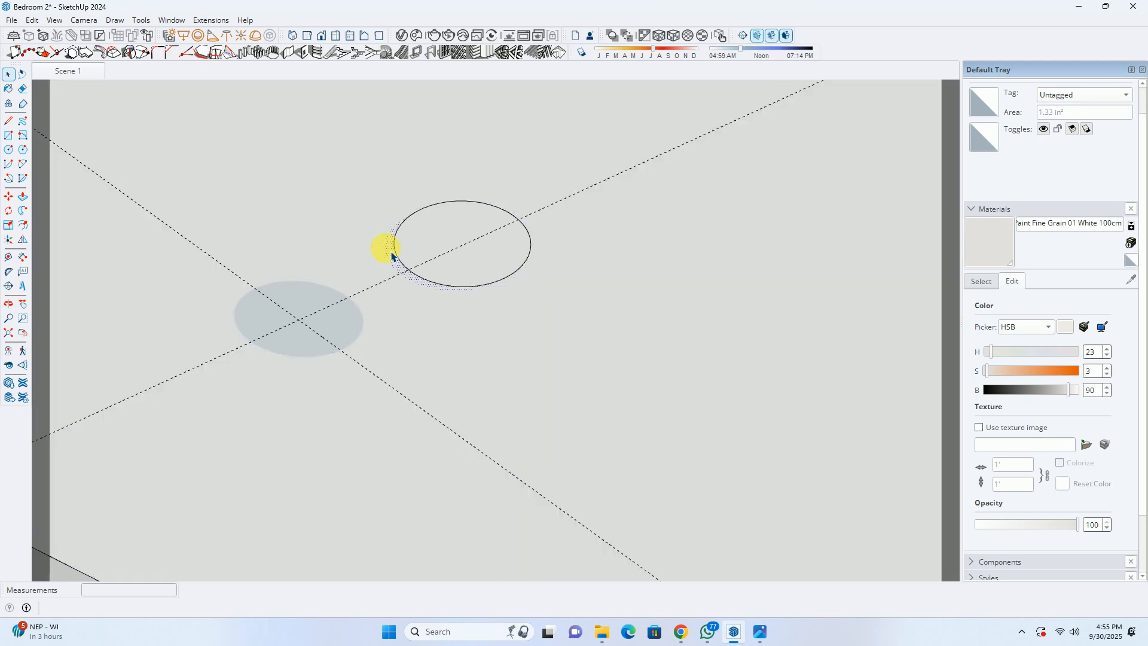
pyautogui.click(390, 258)
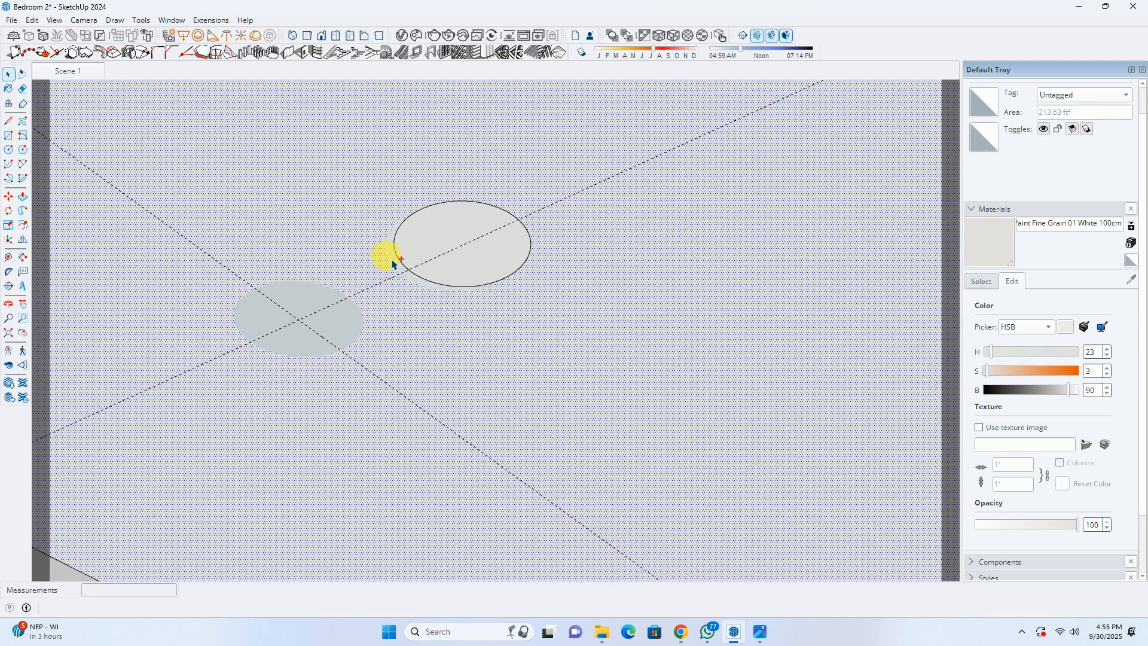
# Undo the corner circle deletions and the outward moves of the end circle pairs.
pyautogui.hotkey('ctrl', 'z')
pyautogui.hotkey('ctrl', 'z')
pyautogui.hotkey('ctrl', 'z')
pyautogui.hotkey('ctrl', 'z')
pyautogui.hotkey('ctrl', 'z')
pyautogui.hotkey('ctrl', 'z')
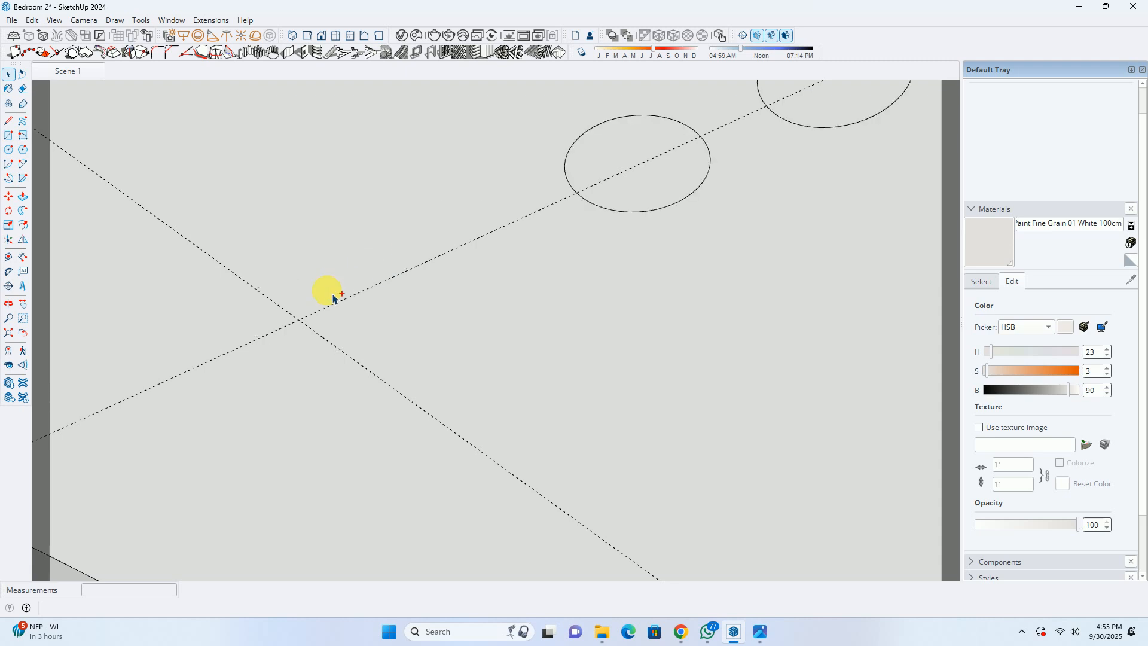
# Try deleting the two leftover disc faces without outlines near the guide intersection, and undo the deletion.
pyautogui.scroll(-5, 521, 229)
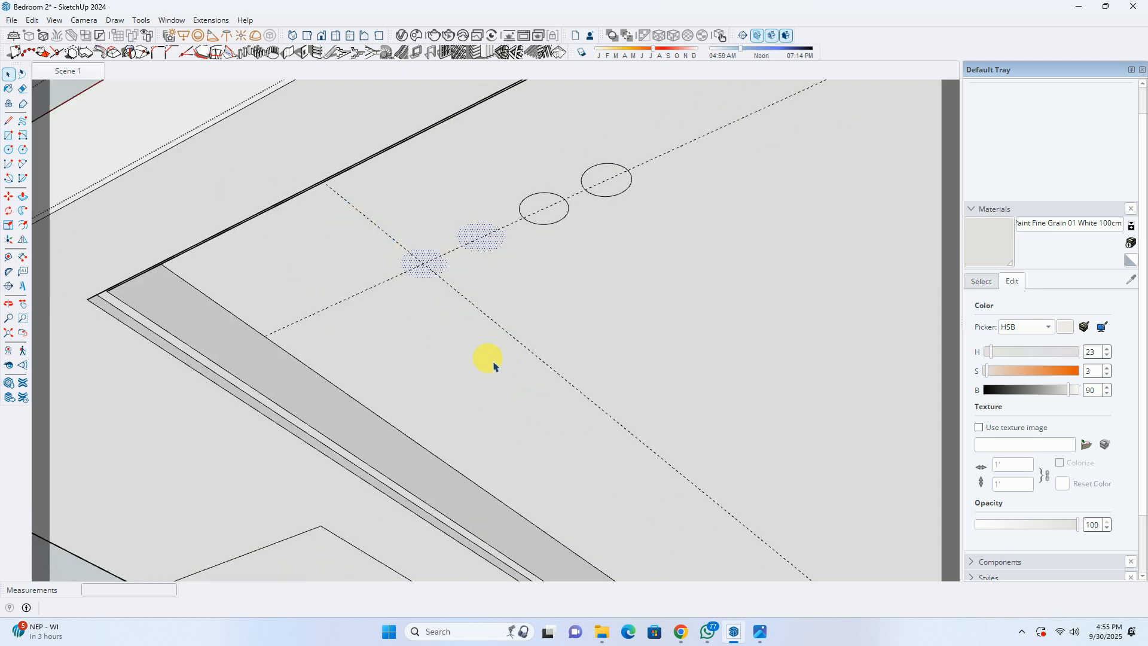
pyautogui.moveTo(518, 379); pyautogui.dragTo(518, 378)
pyautogui.press('Delete')
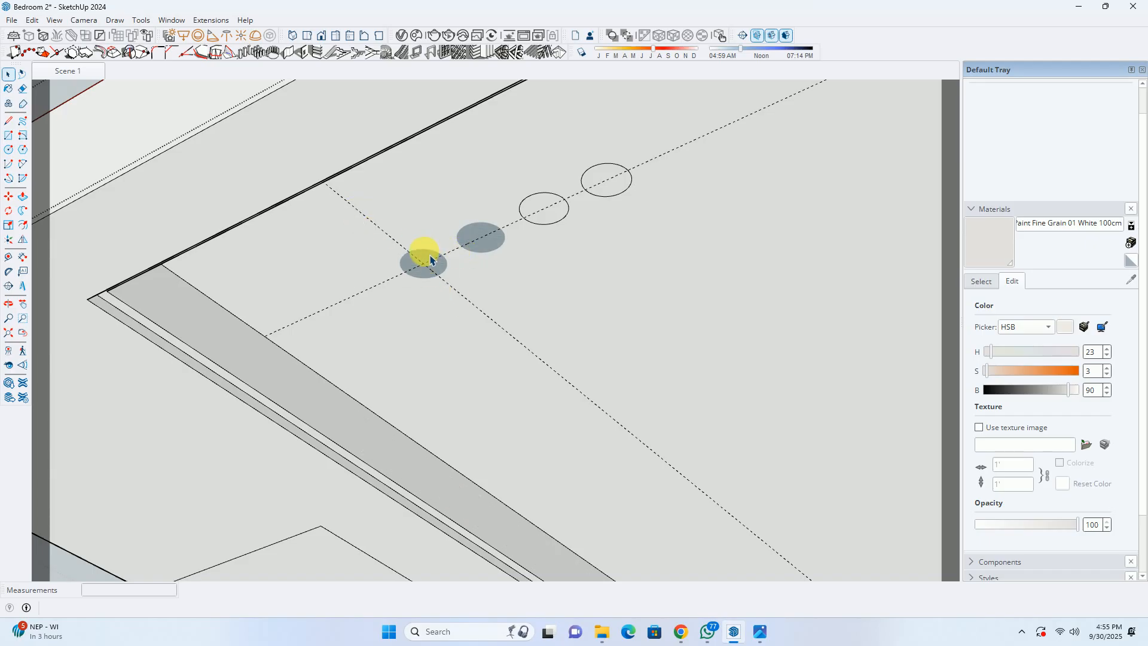
pyautogui.click(430, 256)
pyautogui.hotkey('ctrl', 'z')
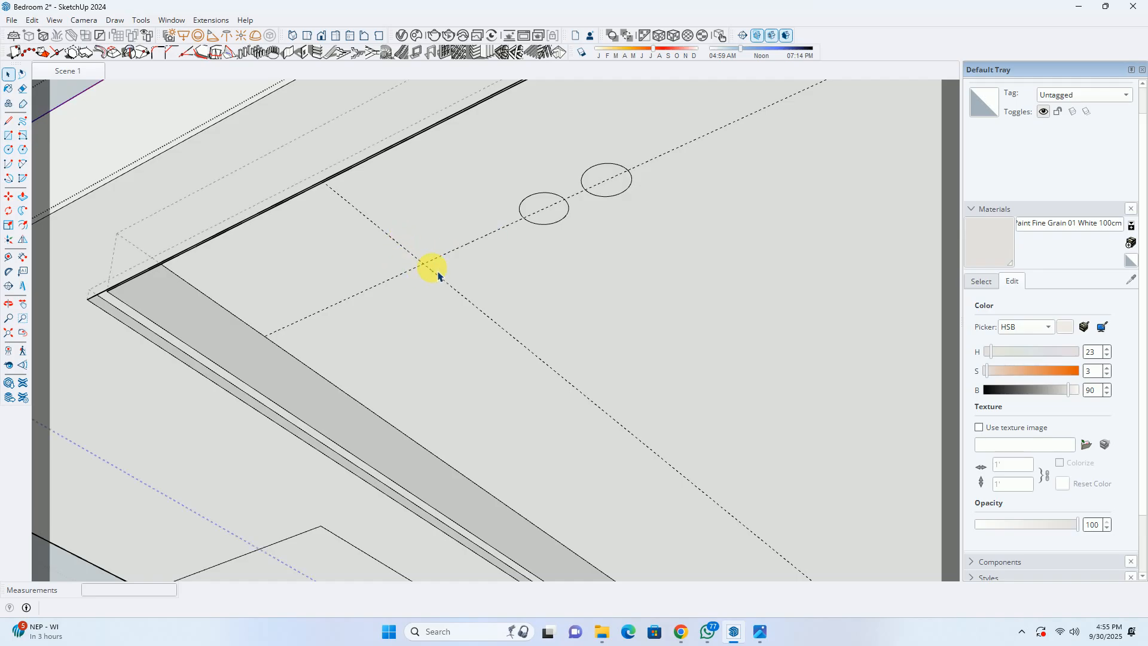
# Delete the recessed ceiling's main face around the circle pairs.
pyautogui.scroll(3, 453, 239)
pyautogui.moveTo(313, 188); pyautogui.dragTo(630, 497)
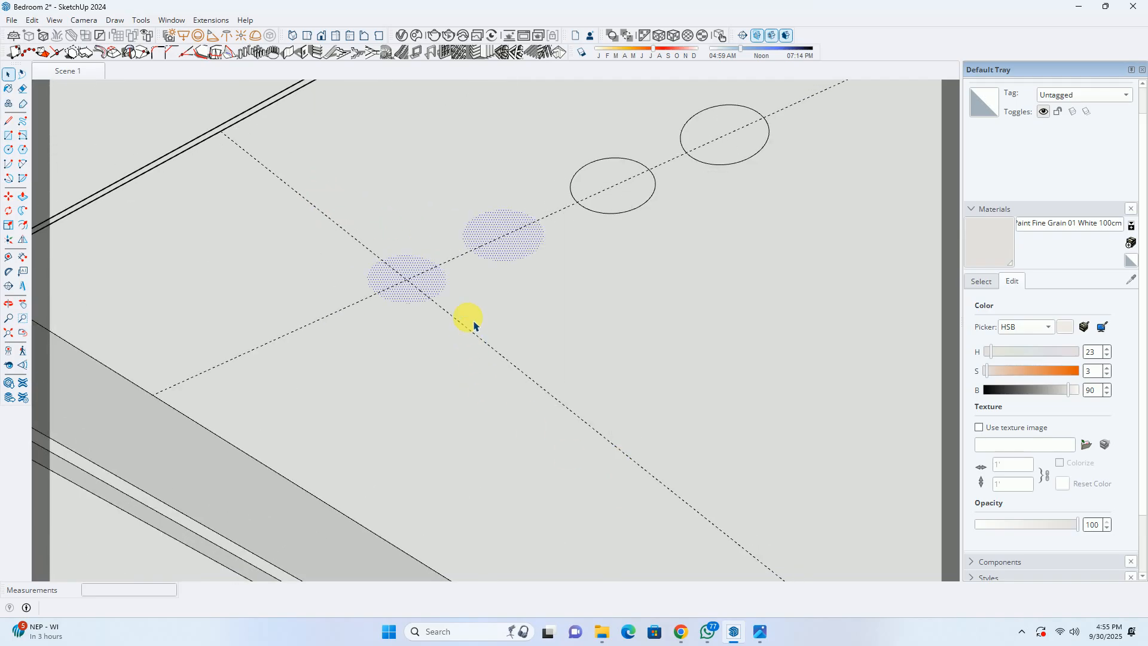
pyautogui.scroll(-2, 475, 256)
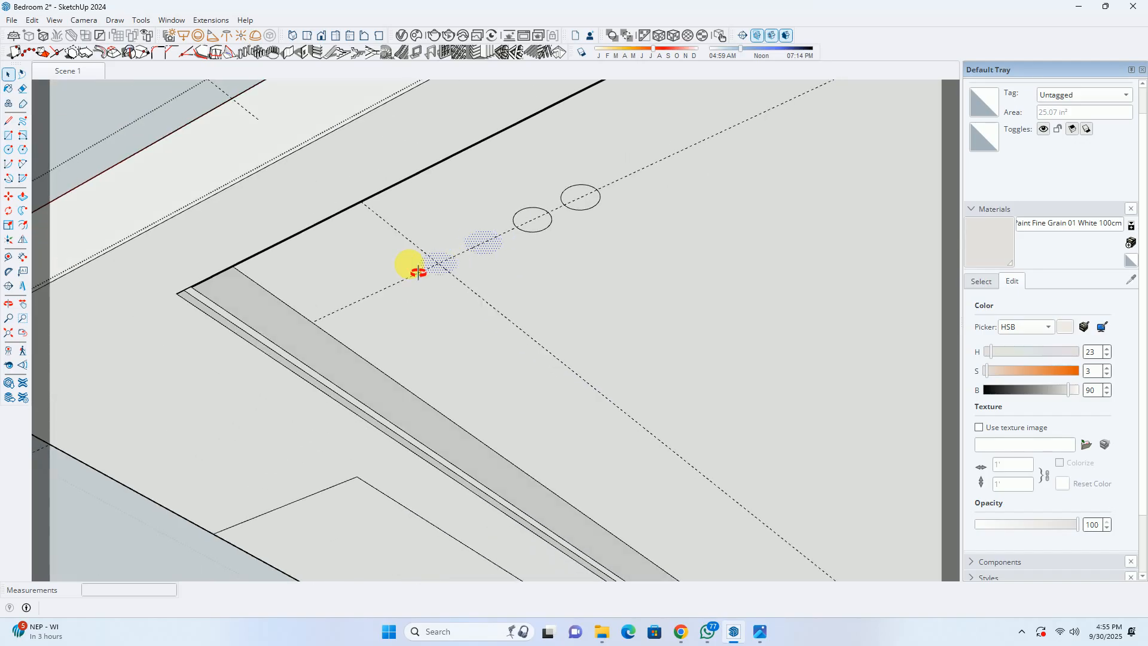
pyautogui.moveTo(455, 265); pyautogui.dragTo(415, 267, button='middle')
pyautogui.click(609, 257)
pyautogui.moveTo(610, 257); pyautogui.dragTo(420, 276, button='middle')
pyautogui.scroll(3, 460, 281)
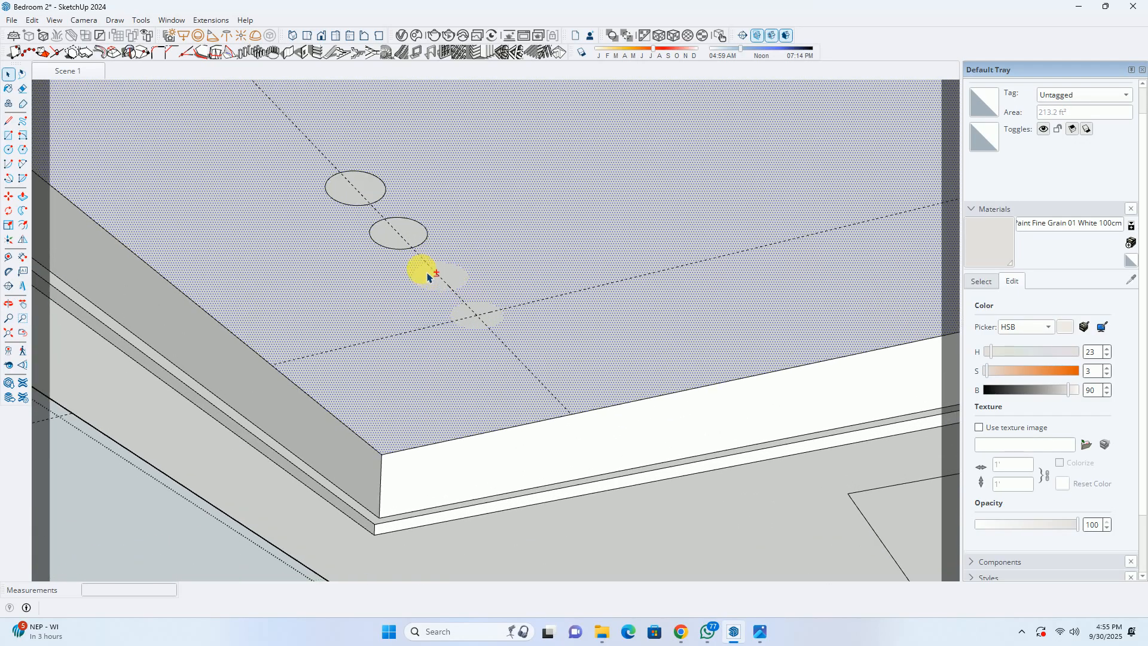
pyautogui.scroll(-1, 475, 326)
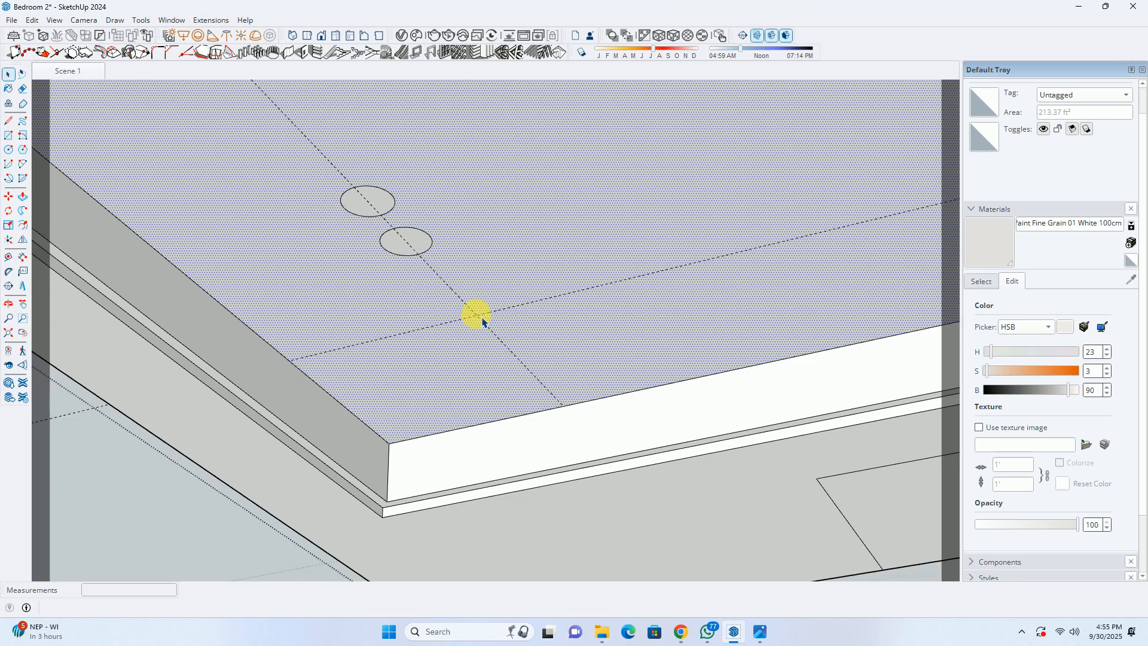
pyautogui.press('Delete')
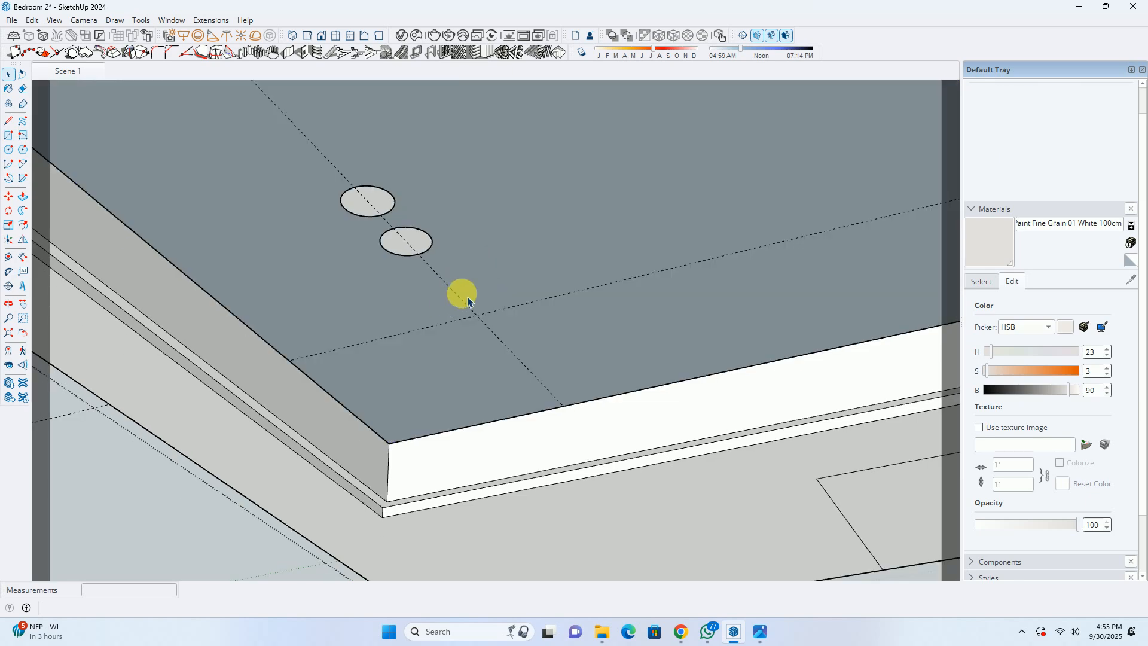
# Draw a line about 14' 3" long across the open ceiling recess to rebuild its face.
pyautogui.moveTo(469, 299); pyautogui.dragTo(407, 343, button='middle')
pyautogui.scroll(-1, 425, 342)
pyautogui.press('l')
pyautogui.scroll(-2, 318, 364)
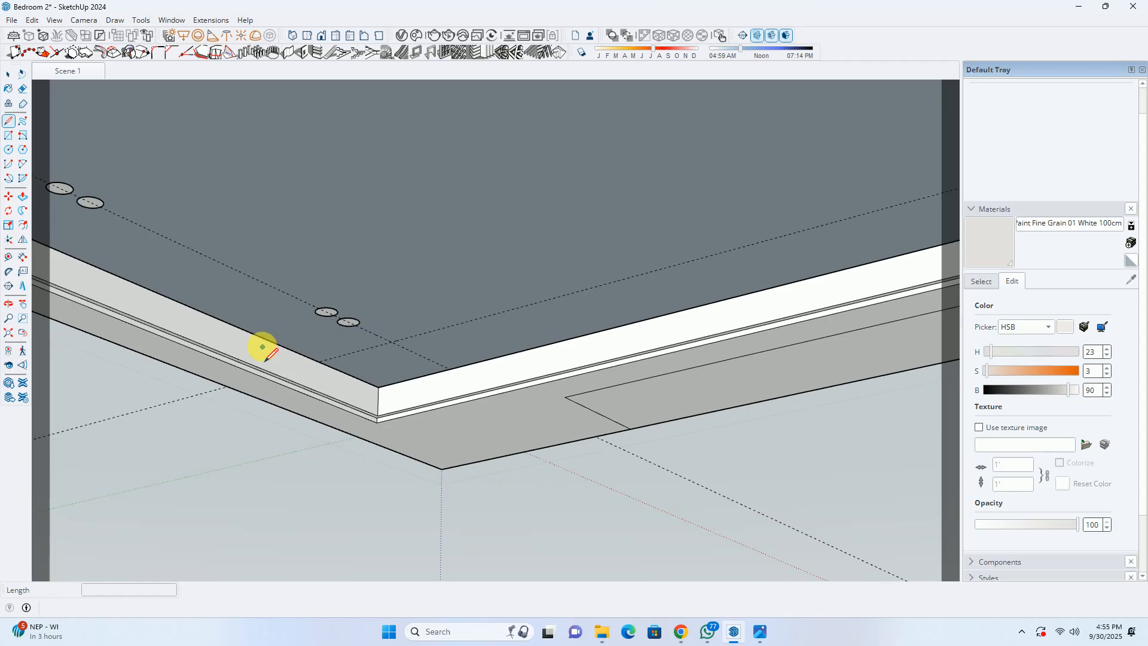
pyautogui.press('space')
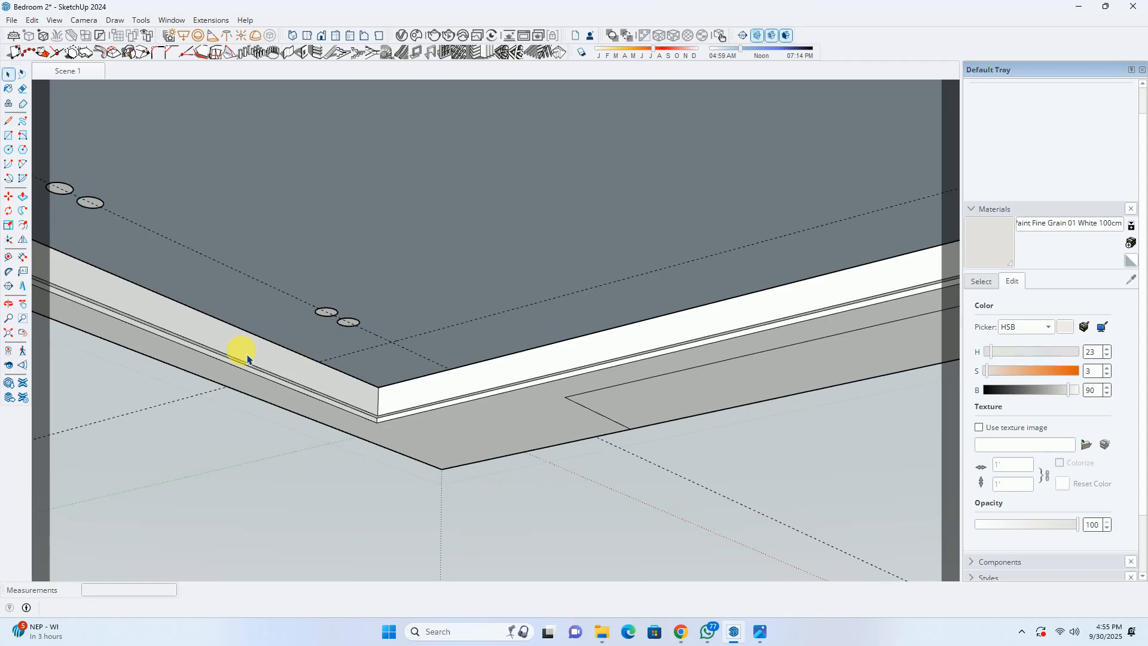
pyautogui.click(233, 324)
pyautogui.moveTo(233, 325); pyautogui.dragTo(577, 241, button='middle')
pyautogui.click(579, 244)
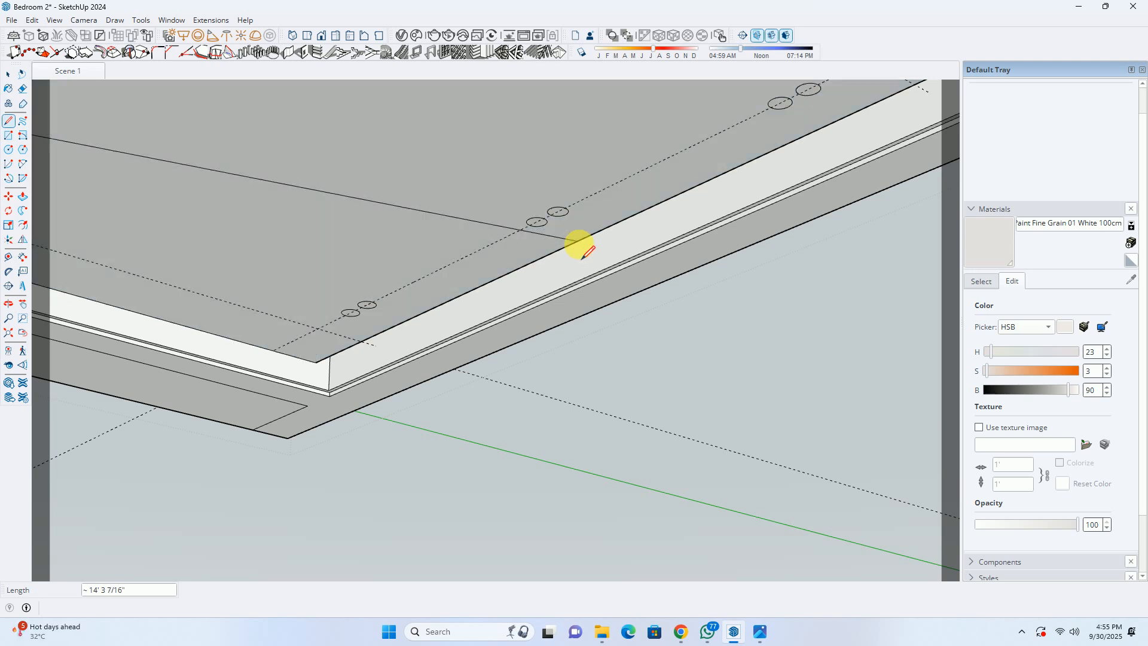
# Erase the helper line crossing the rebuilt ceiling face.
pyautogui.scroll(-3, 420, 225)
pyautogui.moveTo(420, 225); pyautogui.dragTo(532, 245, button='middle')
pyautogui.press('e')
pyautogui.click(452, 224)
# Move the two circle pairs at the ceiling's left end 1' outward onto the cross guide.
pyautogui.scroll(6, 328, 195)
pyautogui.press('space')
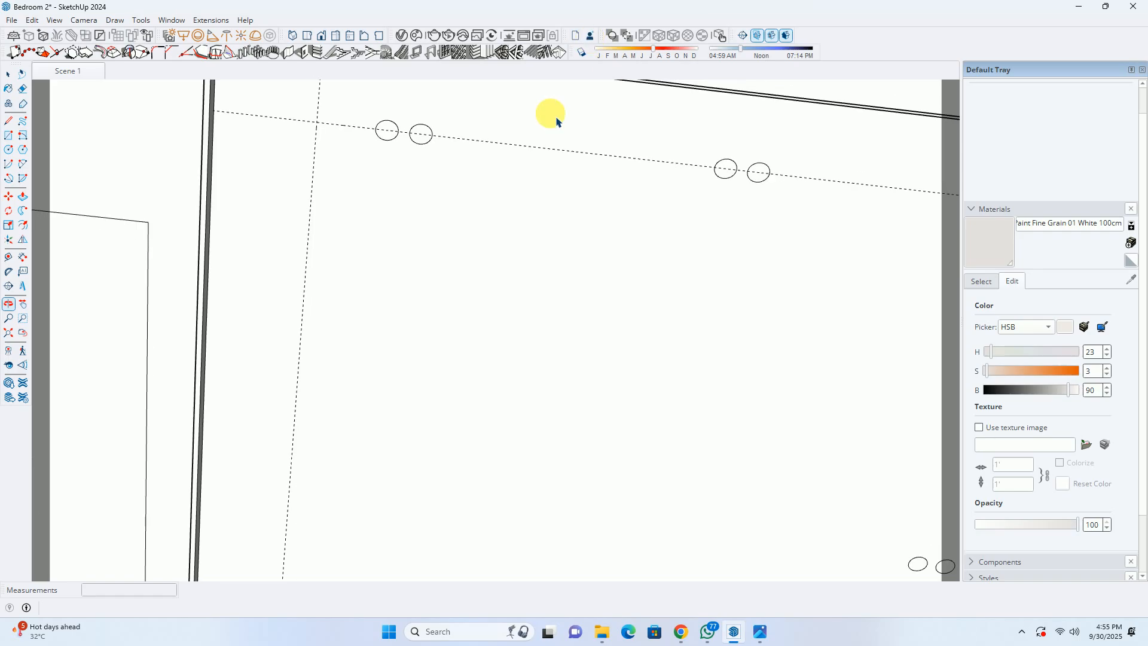
pyautogui.click(450, 130)
pyautogui.keyDown('shift'); pyautogui.moveTo(372, 454); pyautogui.dragTo(425, 498); pyautogui.keyUp('shift')
pyautogui.press('m')
pyautogui.click(459, 332)
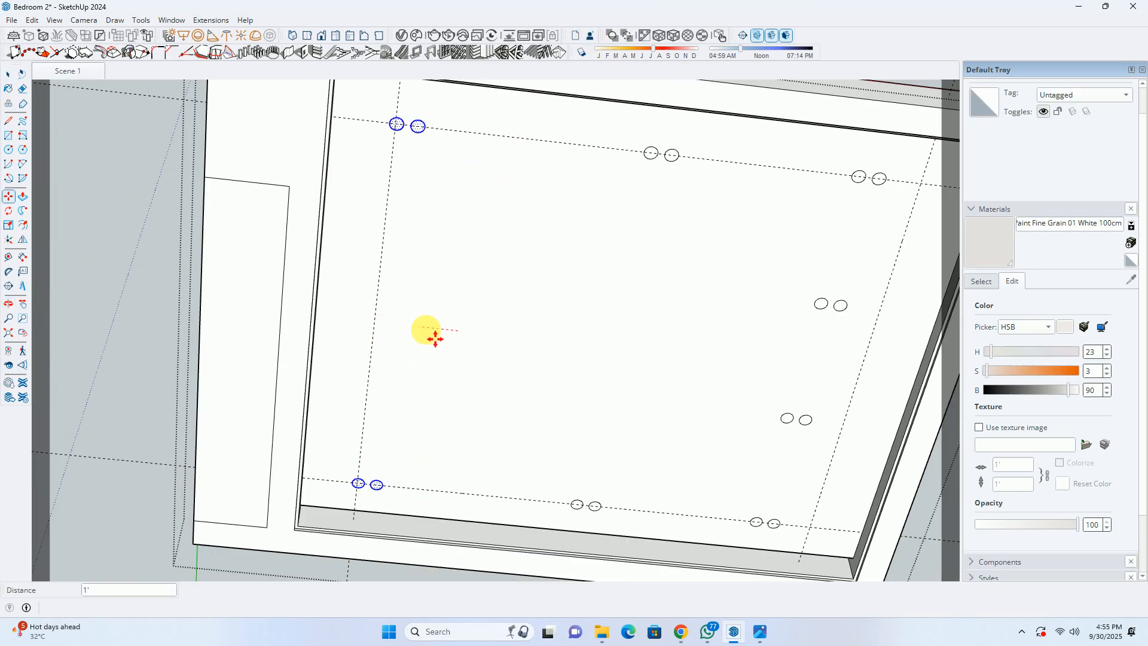
pyautogui.press('Return')
# Move the two circle pairs at the ceiling's right end 1' outward along the red axis.
pyautogui.scroll(-4, 436, 339)
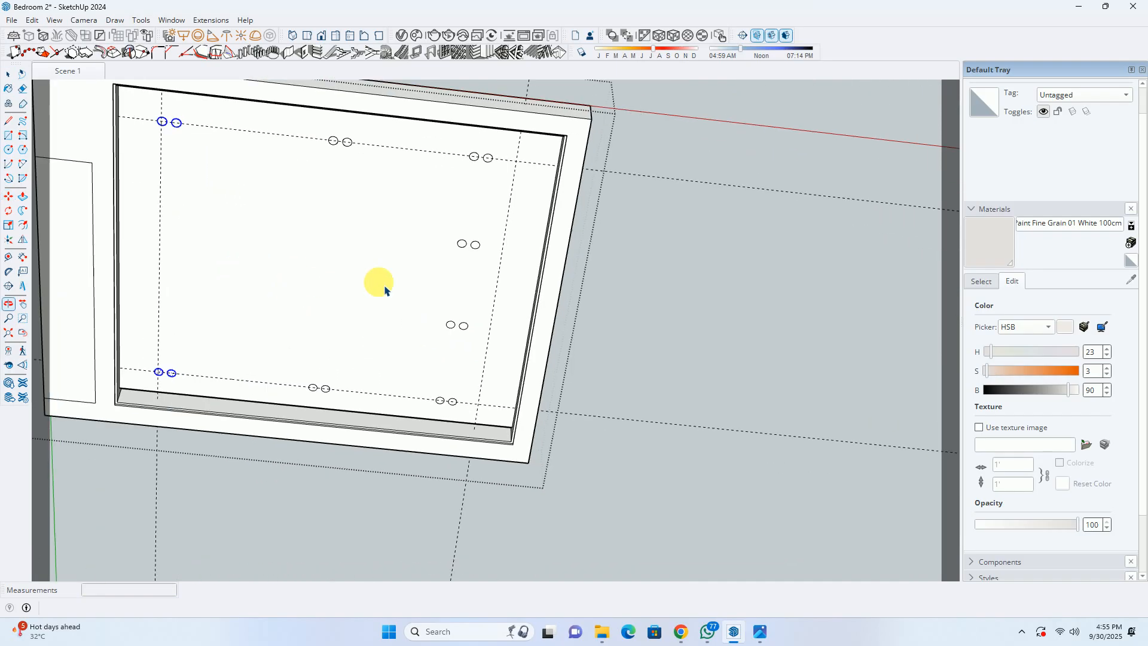
pyautogui.press('space')
pyautogui.moveTo(450, 135); pyautogui.dragTo(517, 197)
pyautogui.keyDown('shift'); pyautogui.moveTo(423, 372); pyautogui.dragTo(476, 426); pyautogui.keyUp('shift')
pyautogui.press('m')
pyautogui.click(394, 256)
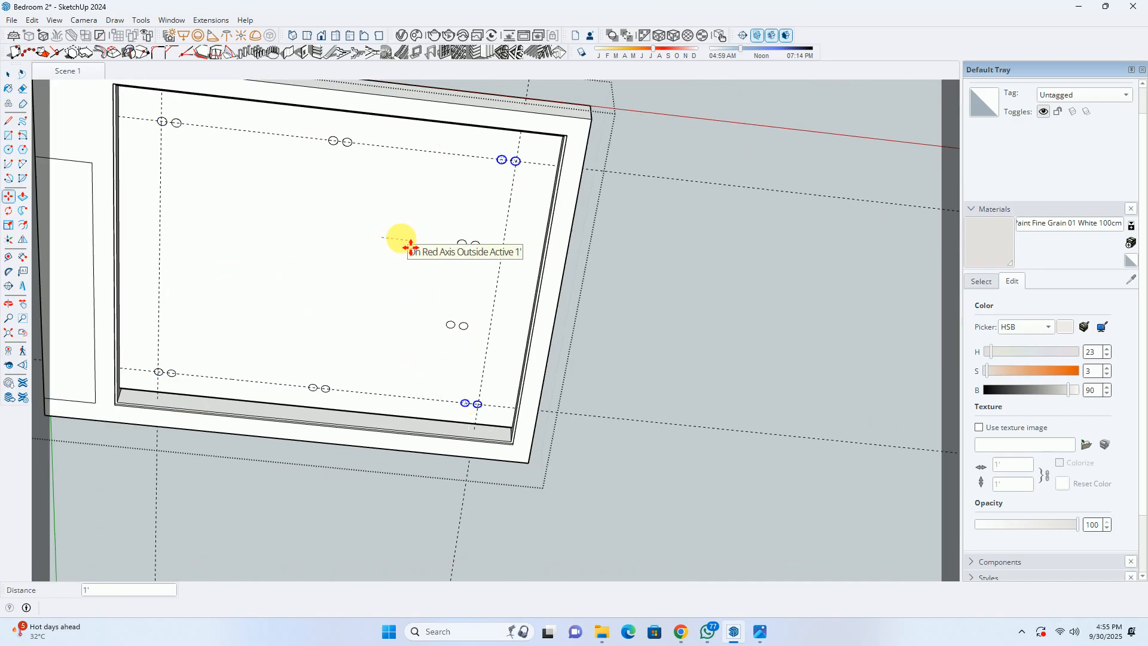
# Delete the two circle pairs between the right-end corner pairs.
pyautogui.press('space')
pyautogui.moveTo(428, 222); pyautogui.dragTo(507, 351)
pyautogui.keyDown('shift'); pyautogui.moveTo(464, 285); pyautogui.dragTo(519, 333, button='middle'); pyautogui.keyUp('shift')
# Try to recess the inner face of the corner circle at the guide intersection by about 11/16" with Push/Pull.
pyautogui.scroll(6, 204, 184)
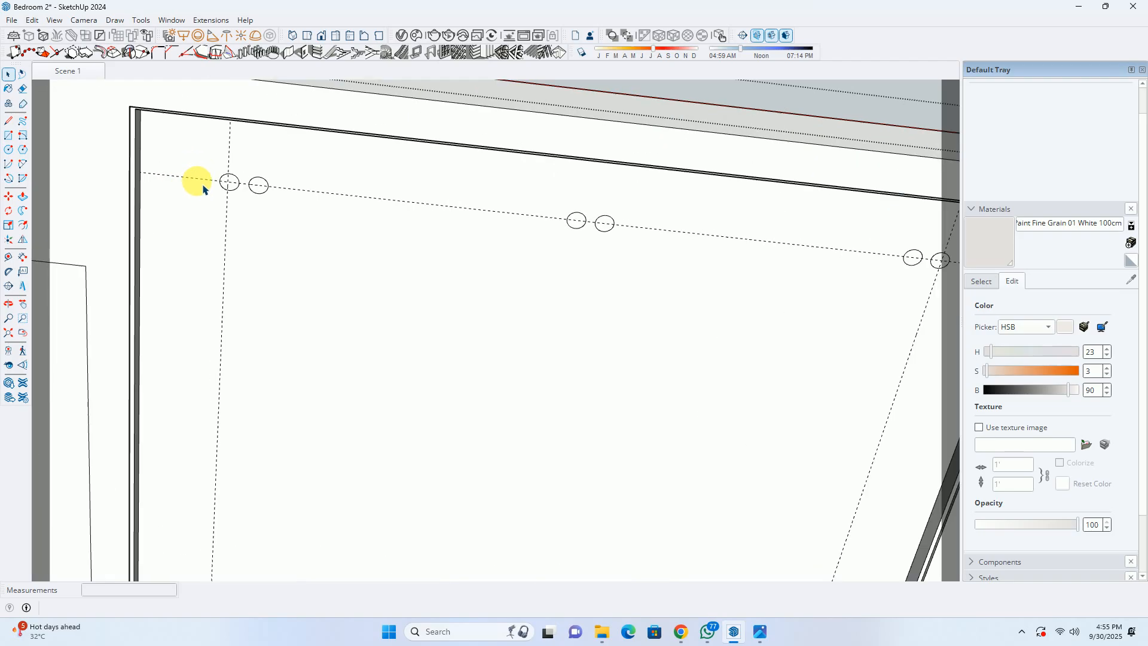
pyautogui.moveTo(225, 172); pyautogui.dragTo(194, 250, button='middle')
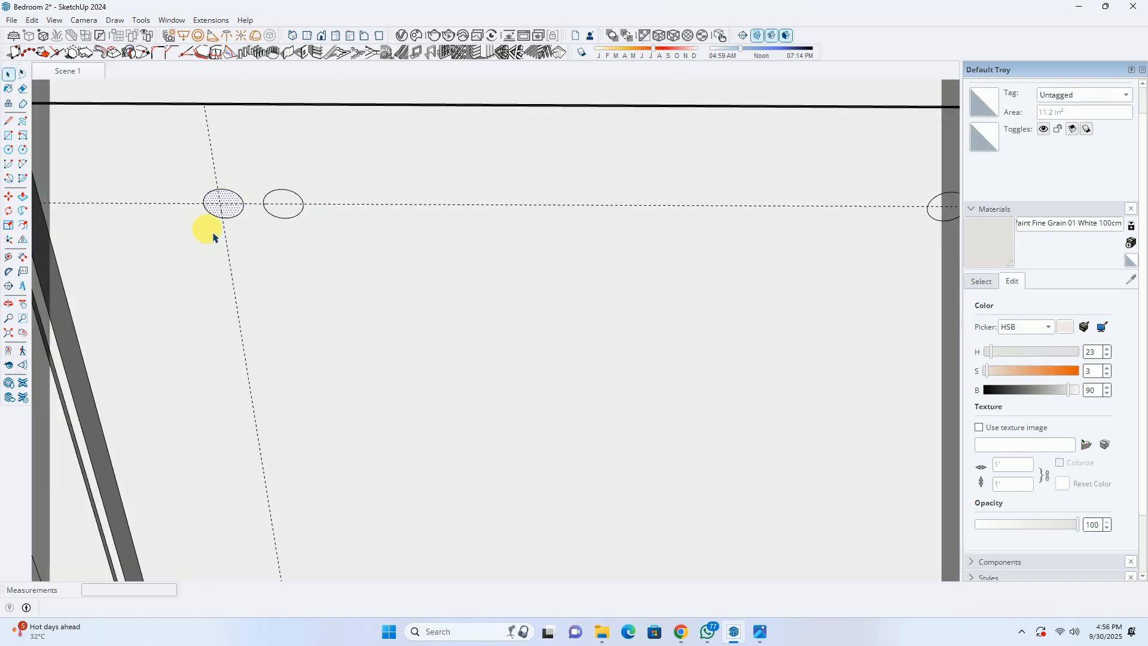
pyautogui.scroll(4, 231, 195)
pyautogui.press('p')
pyautogui.click(228, 198)
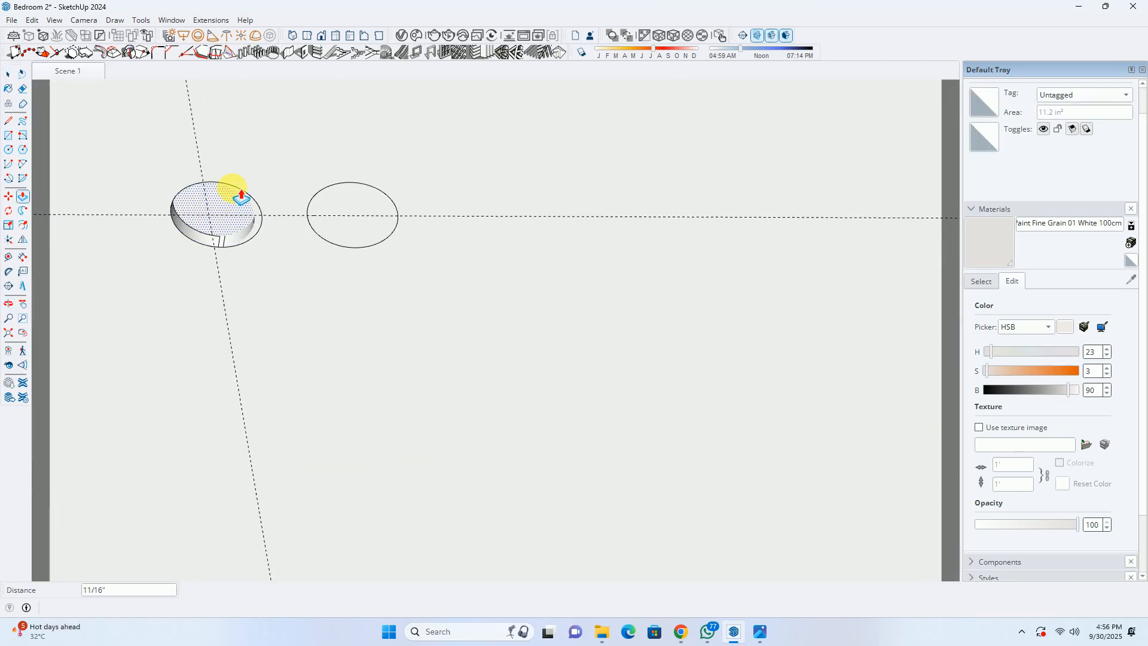
pyautogui.press('space')
# Try Push/Pull again on the corner circle's selected face, and undo the extrusion.
pyautogui.scroll(4, 220, 216)
pyautogui.moveTo(210, 226); pyautogui.dragTo(197, 179, button='middle')
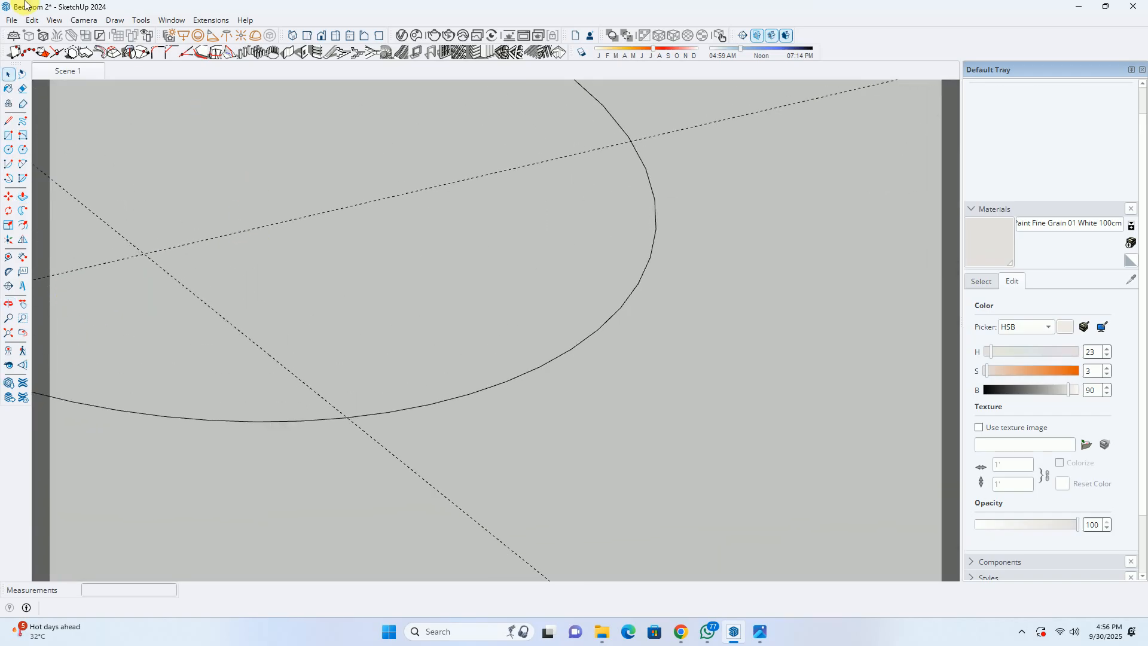
pyautogui.click(93, 157)
pyautogui.moveTo(261, 264); pyautogui.dragTo(375, 425)
pyautogui.moveTo(375, 424); pyautogui.dragTo(662, 390, button='middle')
pyautogui.keyDown('shift'); pyautogui.moveTo(227, 332); pyautogui.dragTo(565, 370, button='middle'); pyautogui.keyUp('shift')
pyautogui.moveTo(388, 358); pyautogui.dragTo(307, 354, button='middle')
pyautogui.press('p')
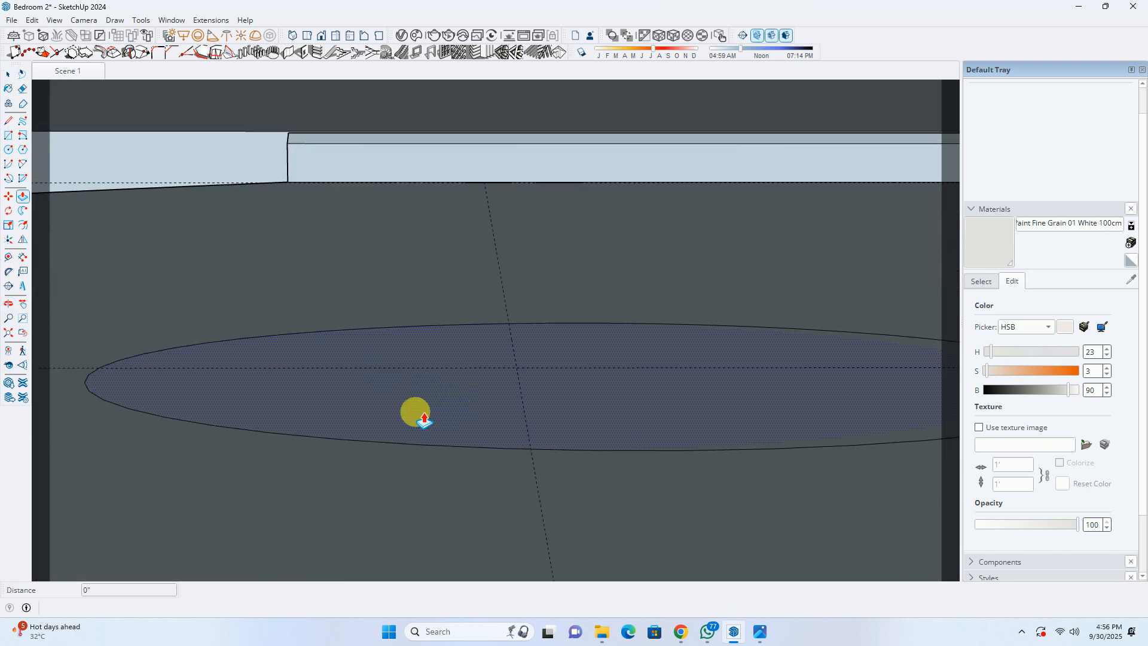
pyautogui.click(415, 410)
pyautogui.click(426, 345)
pyautogui.moveTo(428, 340); pyautogui.dragTo(275, 372, button='middle')
pyautogui.press('space')
pyautogui.hotkey('ctrl', 'z')
# Delete the crescent-shaped face and the remaining inner face of the corner circle.
pyautogui.click(846, 342)
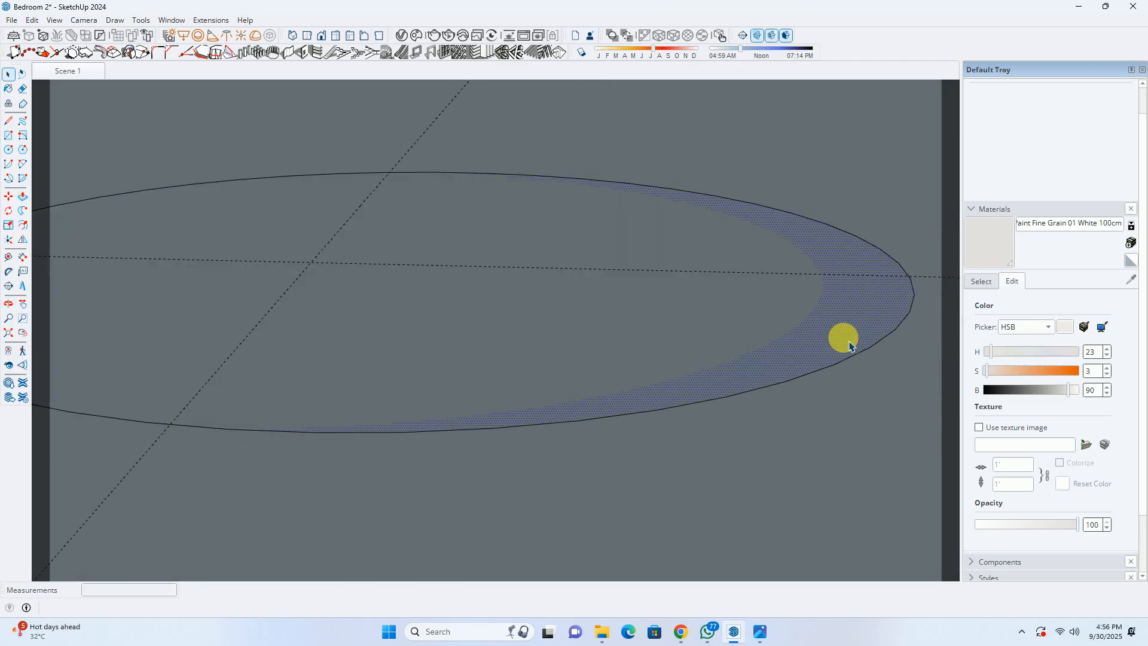
pyautogui.press('Delete')
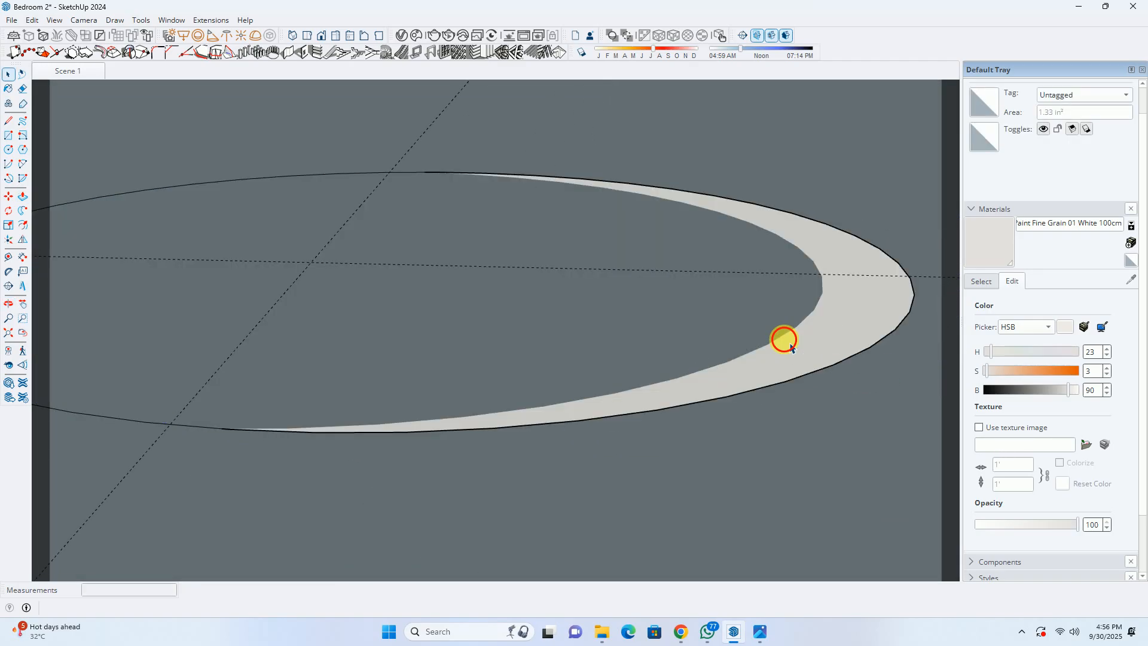
pyautogui.click(742, 324)
pyautogui.press('Delete')
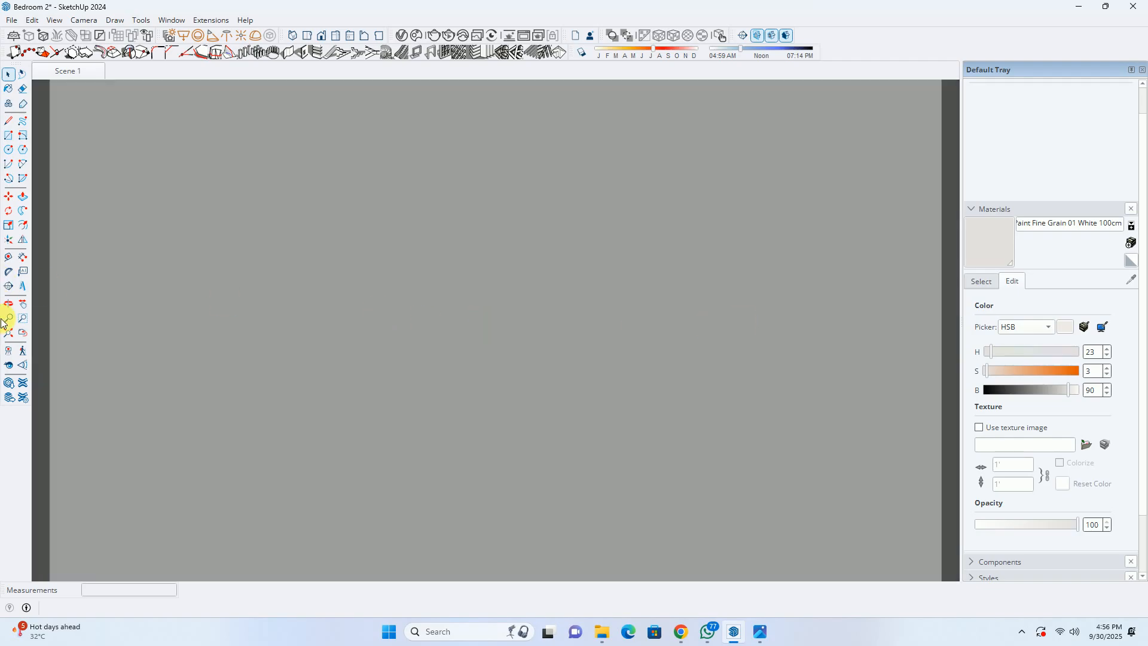
pyautogui.click(18, 334)
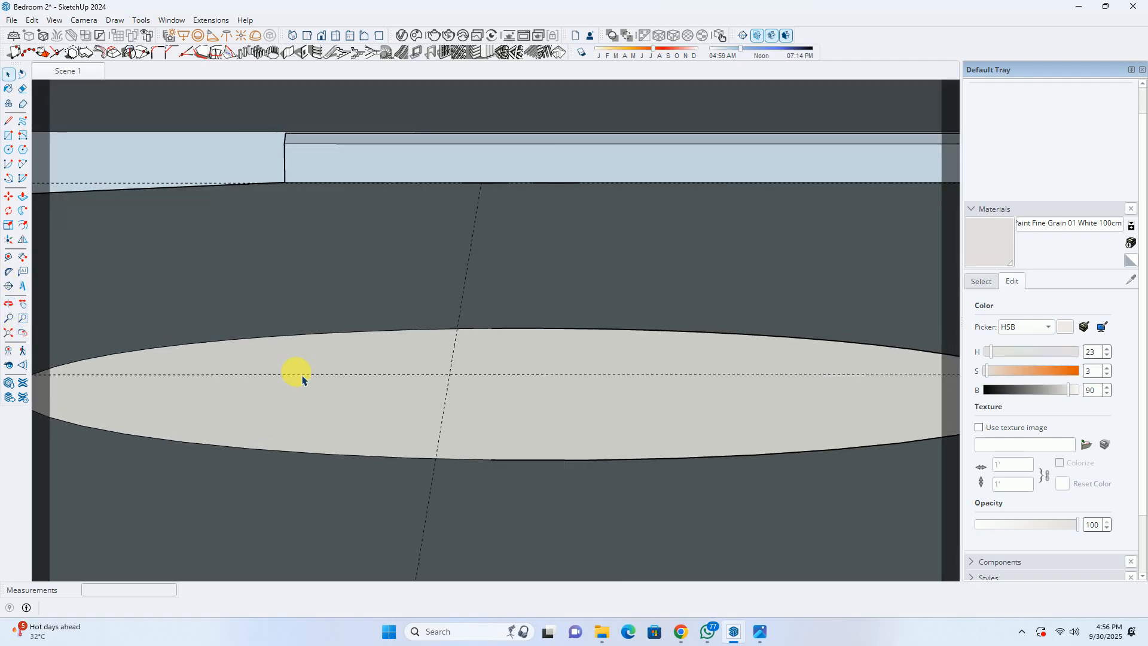
# Draw a dividing line across the open corner circle to rebuild its inner face.
pyautogui.press('l')
pyautogui.click(492, 328)
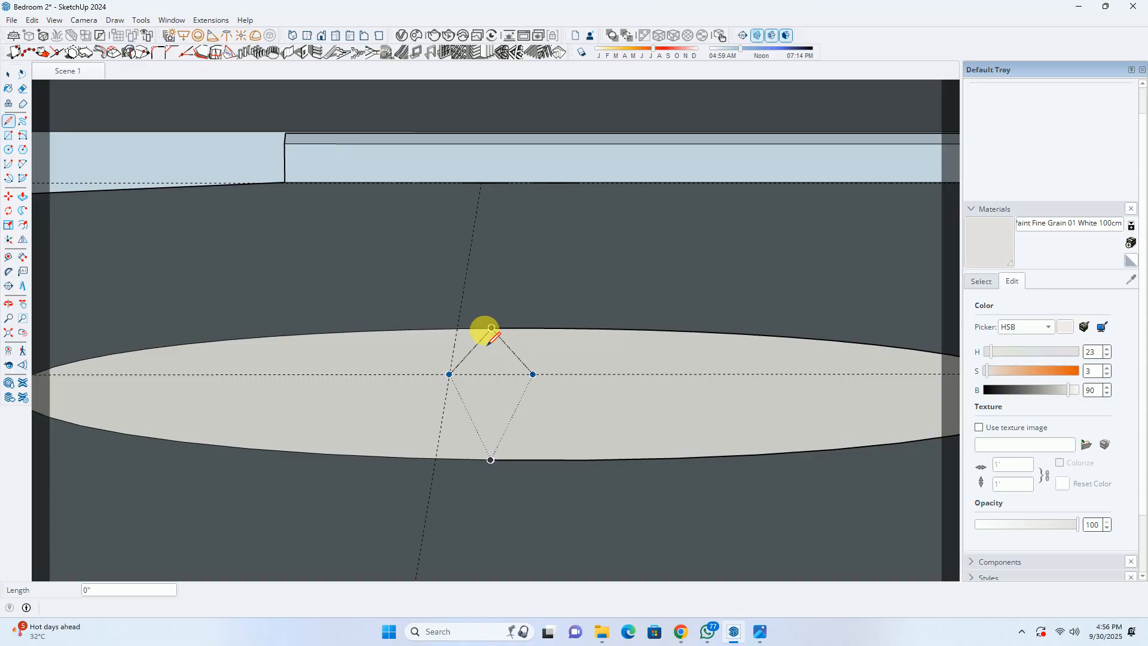
pyautogui.click(262, 450)
# Try a line about 3/8" long across the crescent gap, and erase it.
pyautogui.moveTo(651, 428); pyautogui.dragTo(456, 439, button='middle')
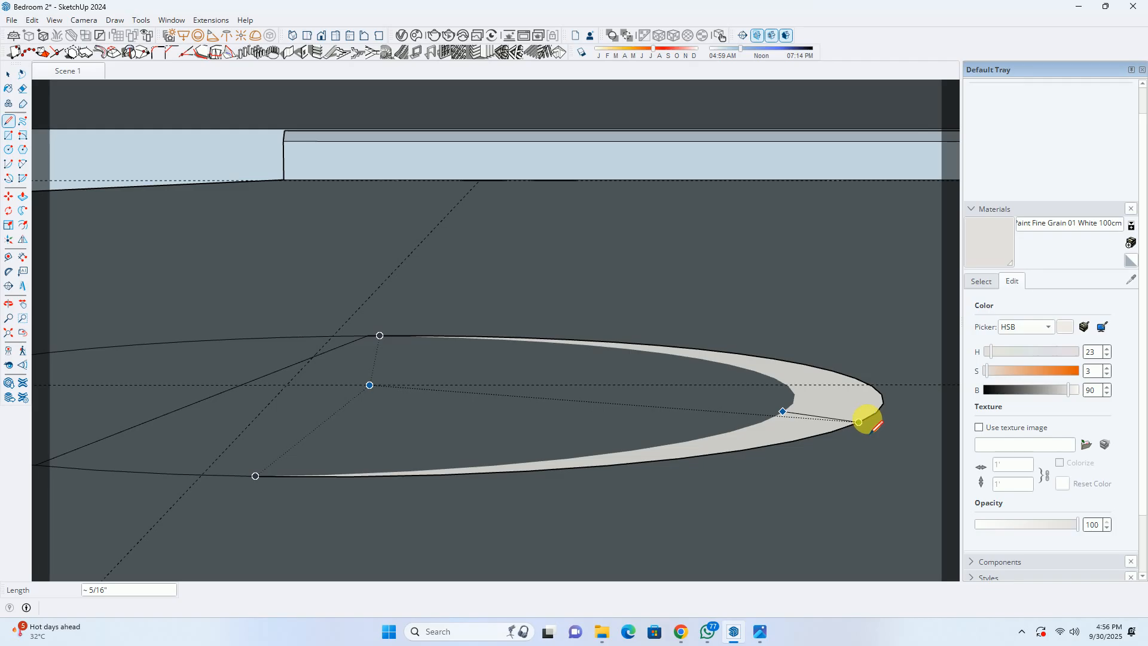
pyautogui.scroll(1, 887, 419)
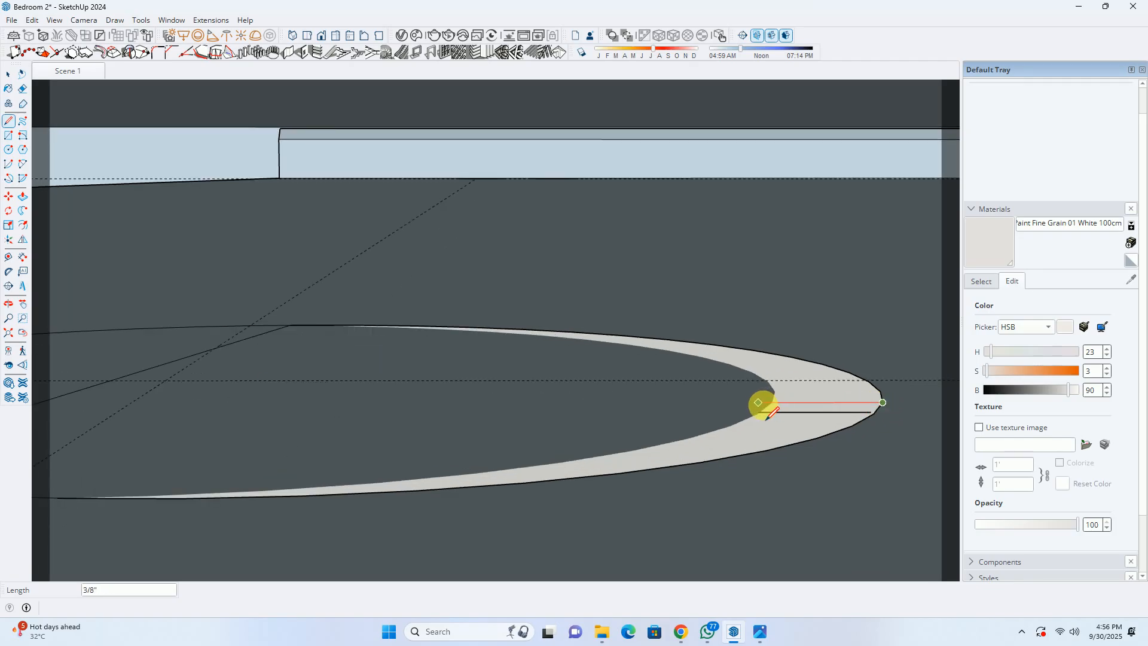
pyautogui.press('space')
pyautogui.press('e')
pyautogui.moveTo(793, 431)
pyautogui.mouseDown()
pyautogui.moveTo(796, 401)
pyautogui.moveTo(766, 419)
pyautogui.mouseUp()
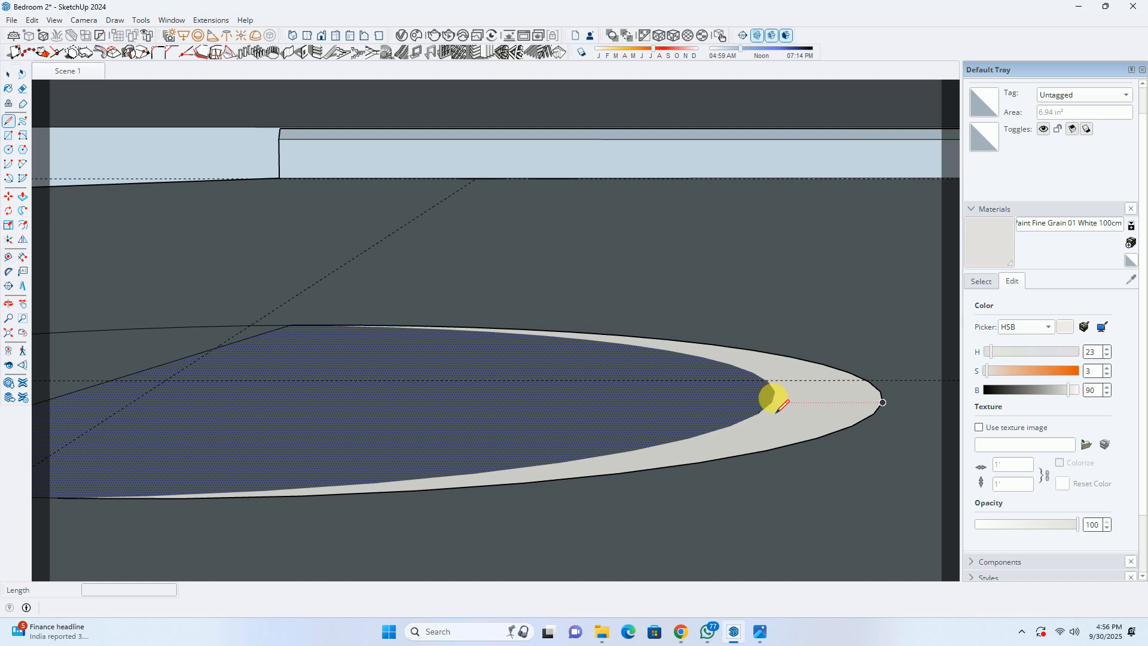
# Draw short bridging lines across the crescent gap from the inner face to the circle's outline.
pyautogui.click(700, 433)
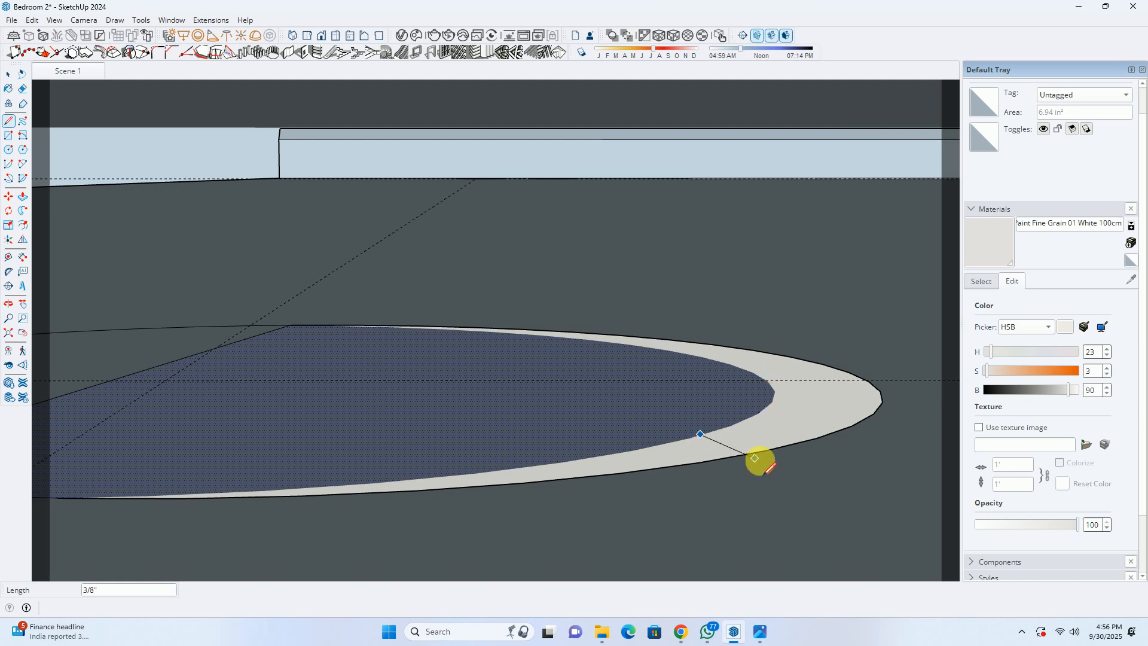
pyautogui.click(733, 456)
pyautogui.scroll(8, 733, 457)
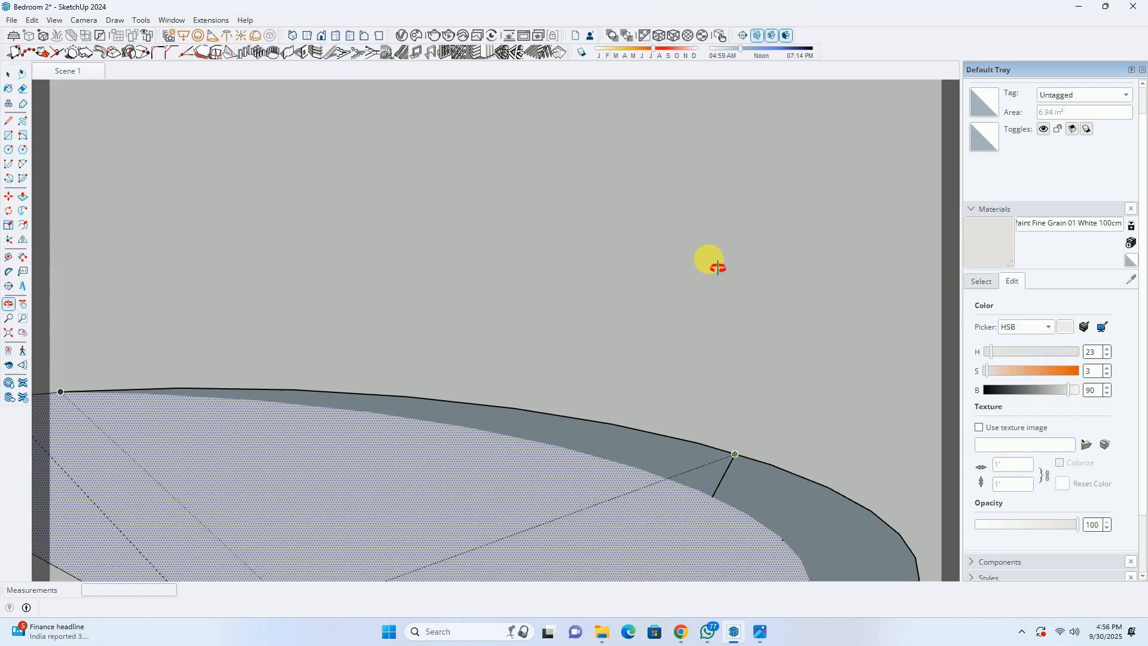
pyautogui.keyDown('shift'); pyautogui.moveTo(559, 306); pyautogui.dragTo(620, 369, button='middle'); pyautogui.keyUp('shift')
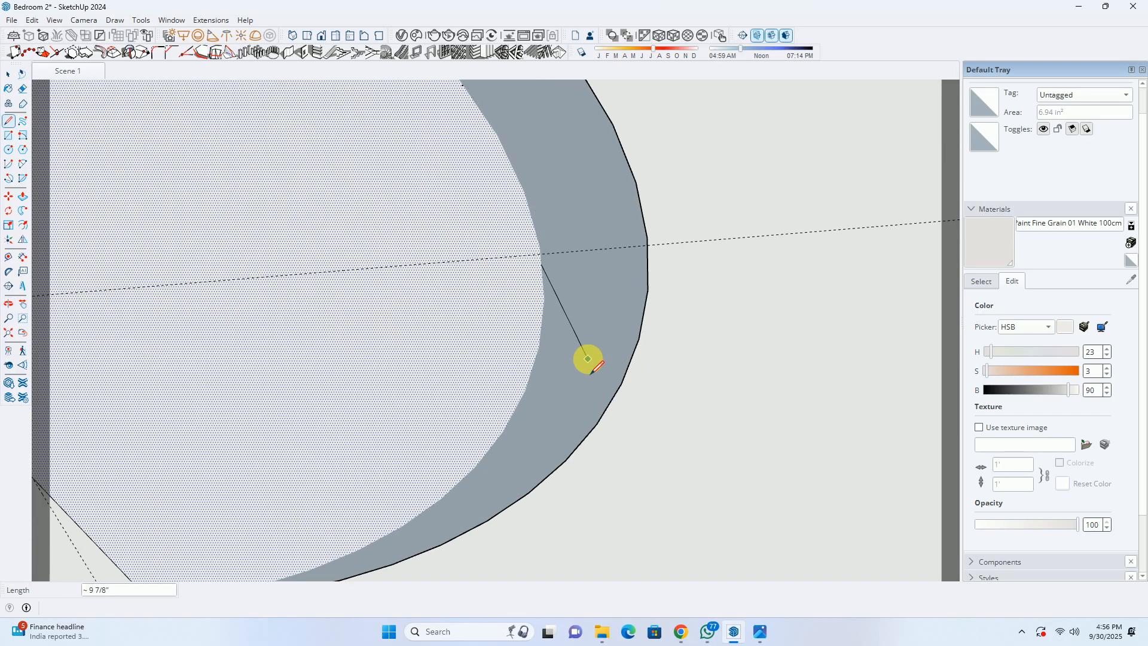
pyautogui.moveTo(525, 259); pyautogui.dragTo(579, 343, button='middle')
pyautogui.press('space')
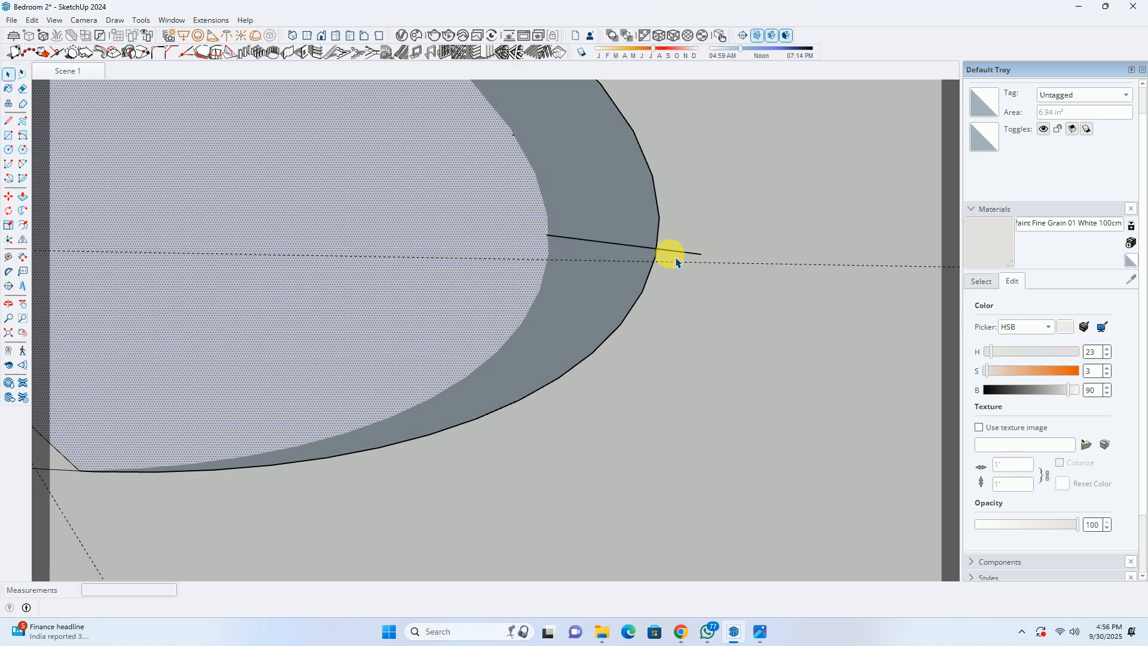
# Undo the bridging lines and the dividing line in the corner circle.
pyautogui.scroll(-10, 683, 260)
pyautogui.scroll(4, 584, 289)
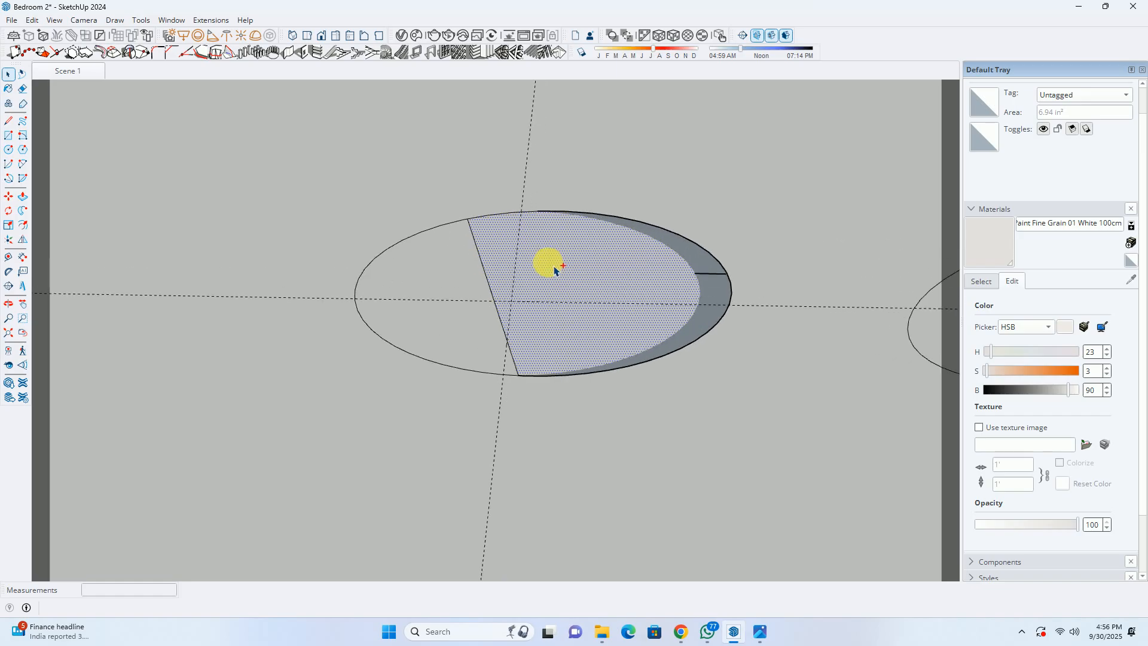
pyautogui.hotkey('ctrl', 'z')
pyautogui.hotkey('ctrl', 'z')
pyautogui.hotkey('ctrl', 'z')
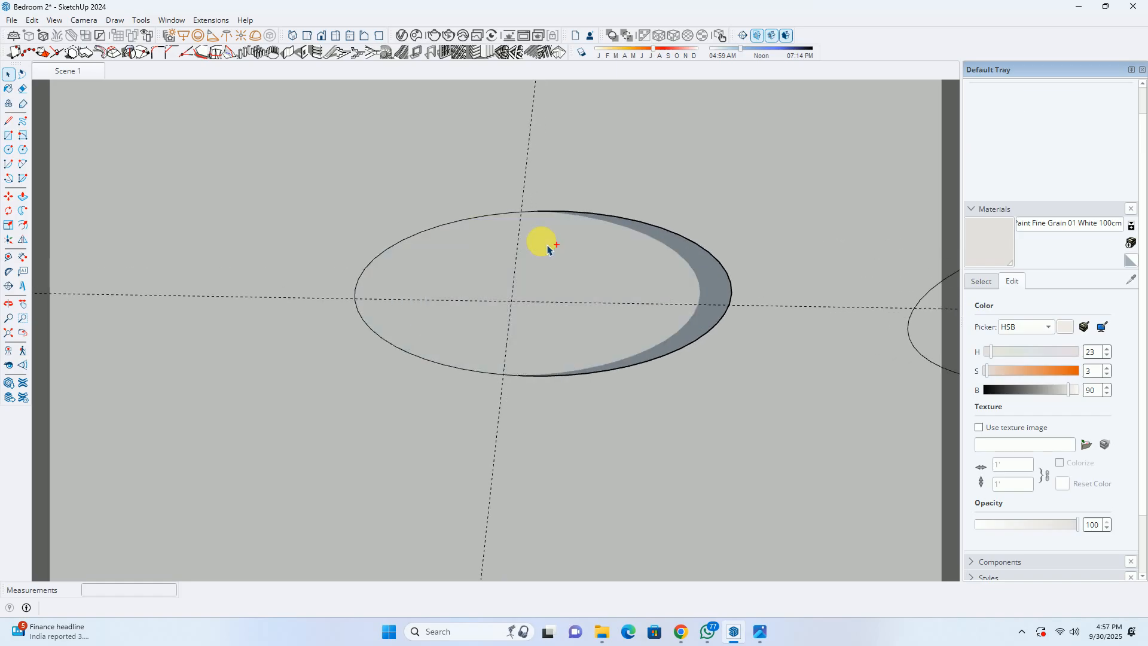
pyautogui.moveTo(565, 277); pyautogui.dragTo(730, 591, button='middle')
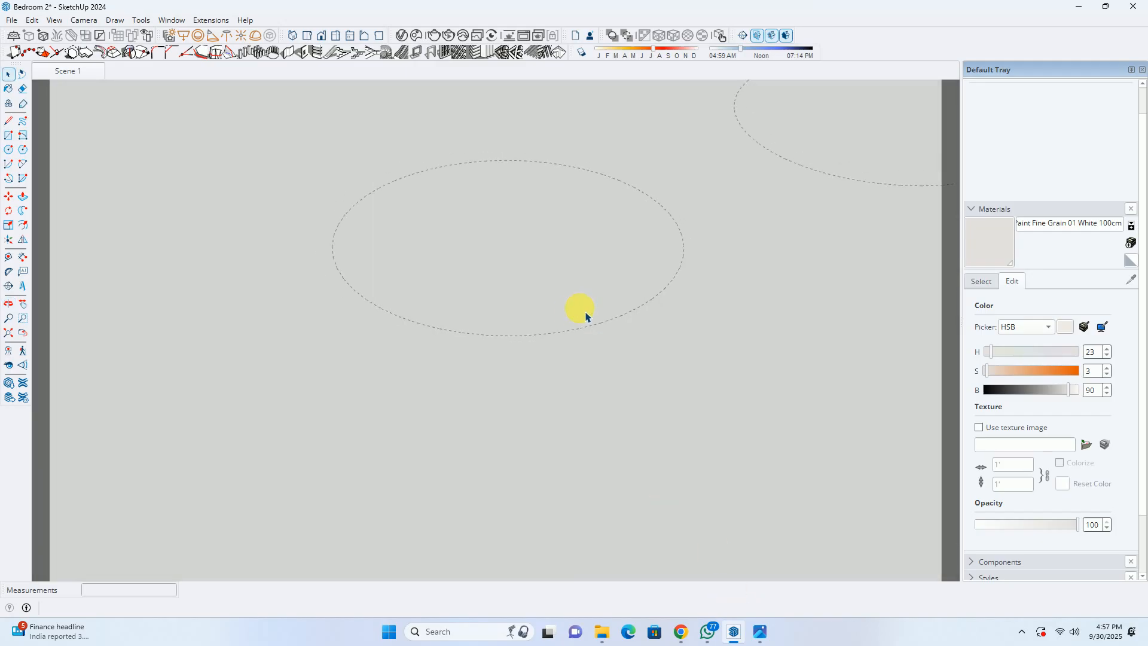
# Select the first corner pair of ceiling circles and examine their faces and outlines.
pyautogui.moveTo(586, 316); pyautogui.dragTo(486, 73, button='middle')
pyautogui.click(7, 333)
pyautogui.scroll(-2, 492, 401)
pyautogui.moveTo(389, 407); pyautogui.dragTo(248, 344, button='middle')
pyautogui.scroll(10, 249, 348)
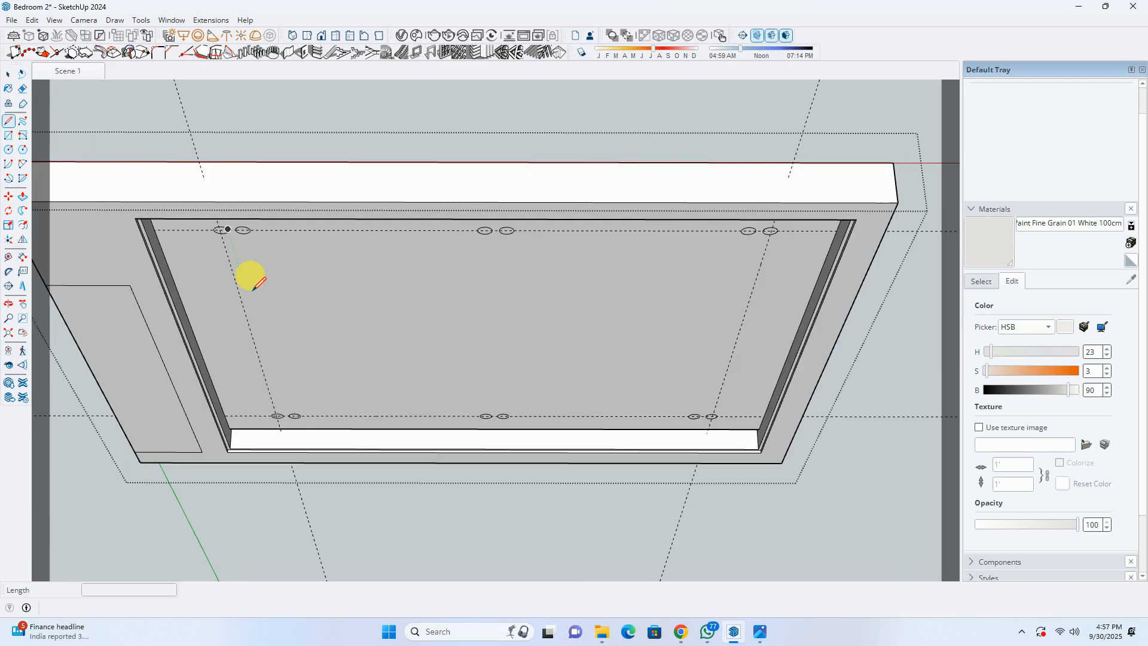
pyautogui.scroll(-5, 257, 251)
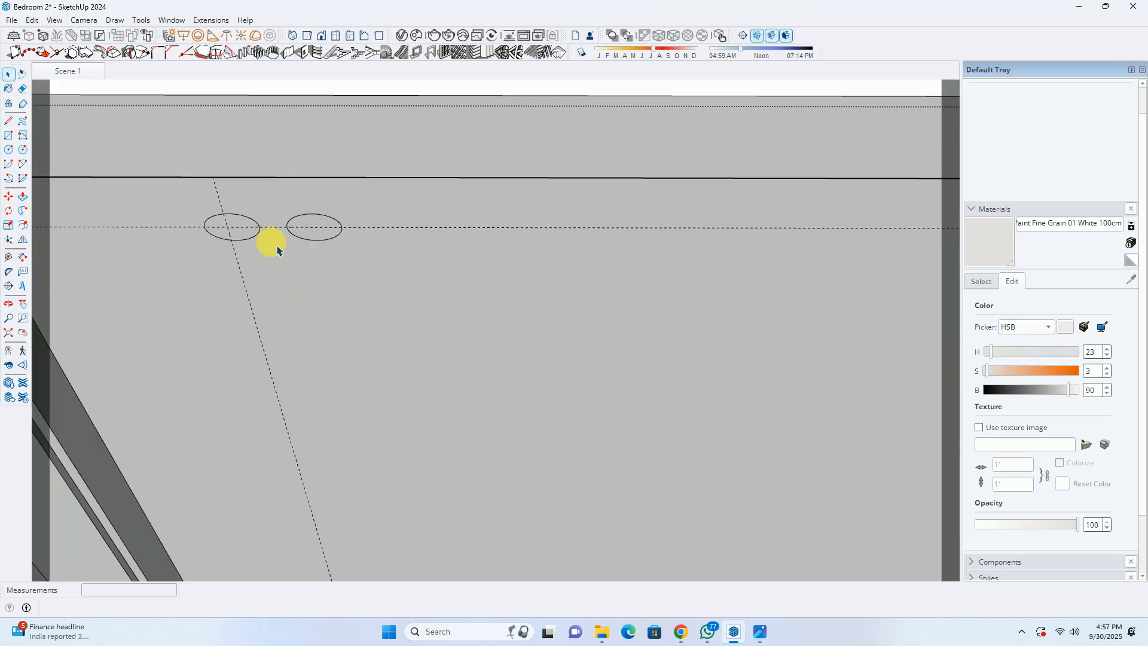
pyautogui.press('space')
pyautogui.click(366, 359)
pyautogui.scroll(4, 266, 263)
pyautogui.scroll(2, 266, 263)
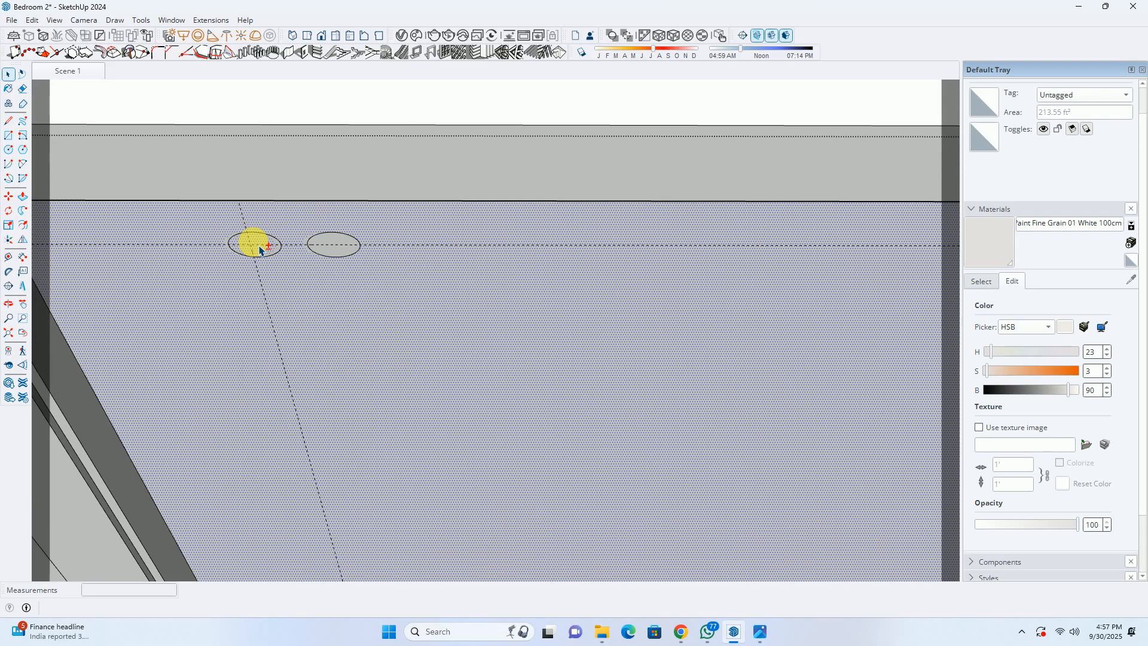
pyautogui.scroll(2, 269, 249)
pyautogui.moveTo(102, 179); pyautogui.dragTo(708, 367)
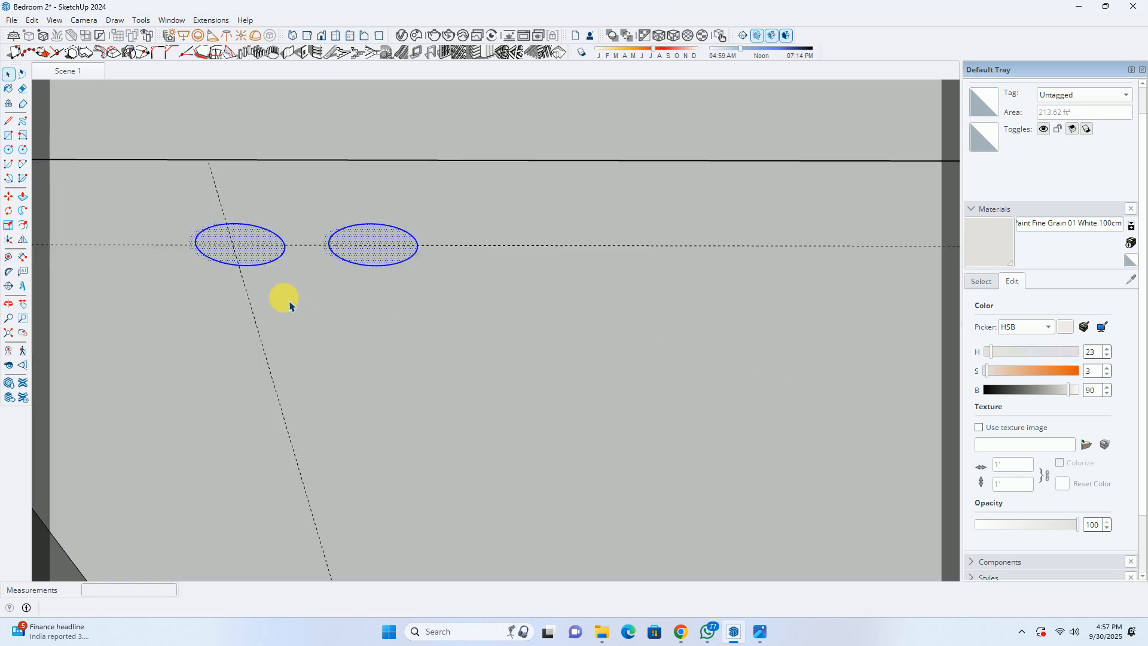
pyautogui.scroll(2, 333, 263)
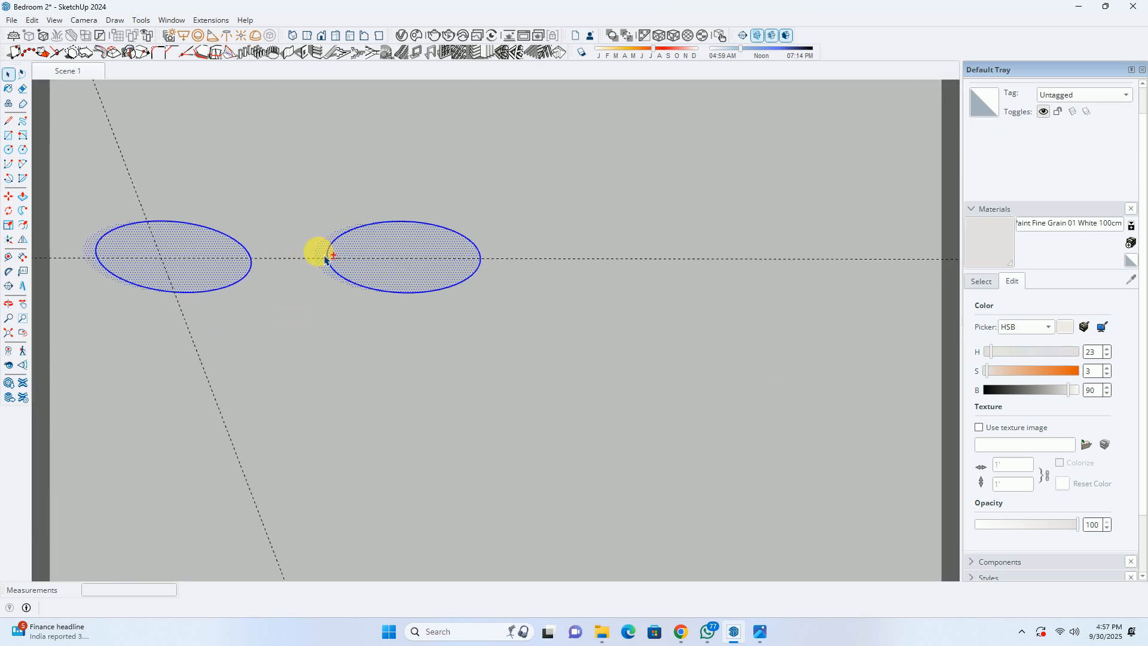
pyautogui.scroll(1, 99, 258)
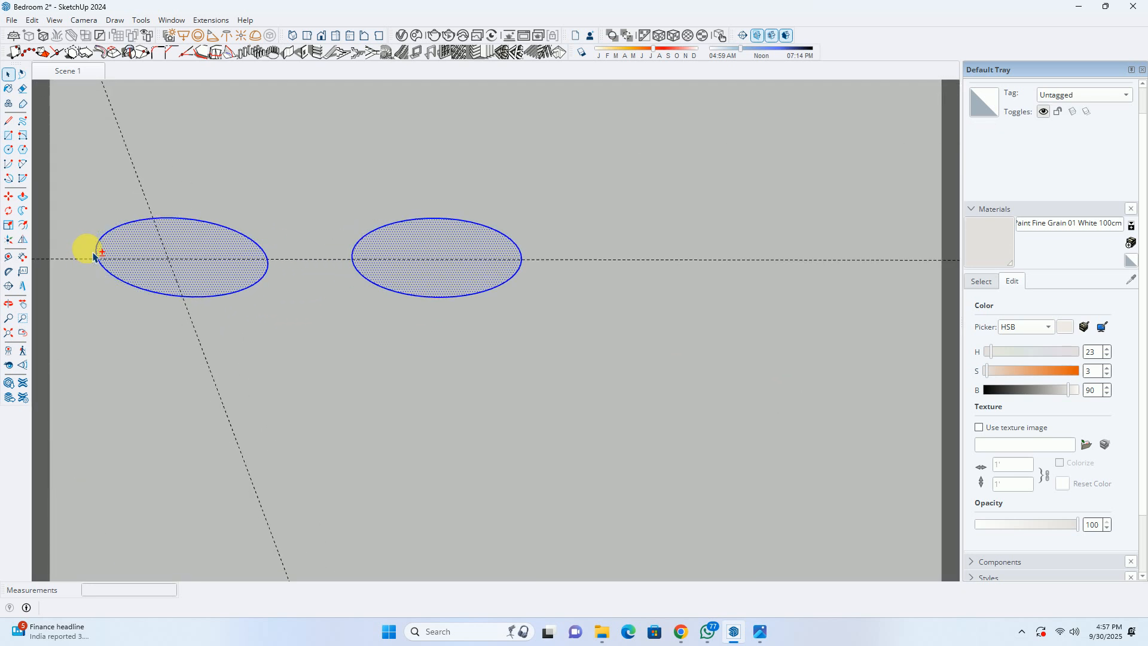
# Add the other five pairs of circles on the ceiling to the selection.
pyautogui.scroll(-10, 128, 249)
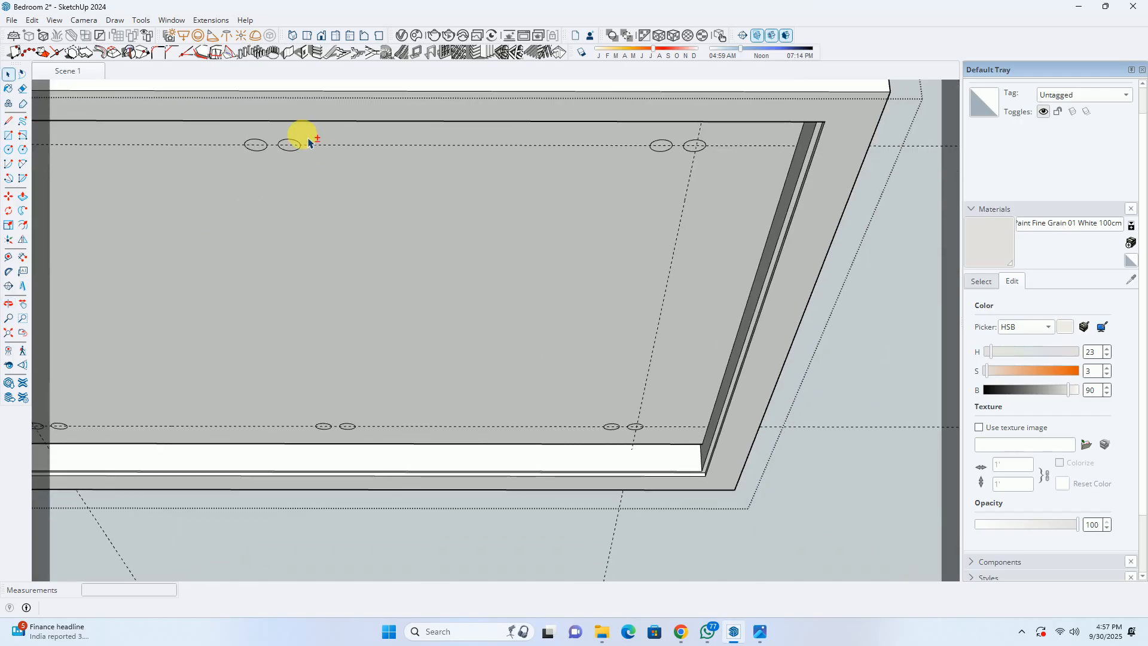
pyautogui.keyDown('ctrl'); pyautogui.moveTo(199, 128); pyautogui.dragTo(419, 224); pyautogui.keyUp('ctrl')
pyautogui.keyDown('ctrl'); pyautogui.moveTo(627, 127); pyautogui.dragTo(735, 192); pyautogui.keyUp('ctrl')
pyautogui.keyDown('ctrl'); pyautogui.moveTo(565, 378); pyautogui.dragTo(660, 449); pyautogui.keyUp('ctrl')
pyautogui.scroll(3, 594, 287)
pyautogui.keyDown('ctrl'); pyautogui.moveTo(472, 276); pyautogui.dragTo(709, 349); pyautogui.keyUp('ctrl')
pyautogui.keyDown('ctrl'); pyautogui.moveTo(126, 303); pyautogui.dragTo(297, 335); pyautogui.keyUp('ctrl')
pyautogui.scroll(-5, 333, 234)
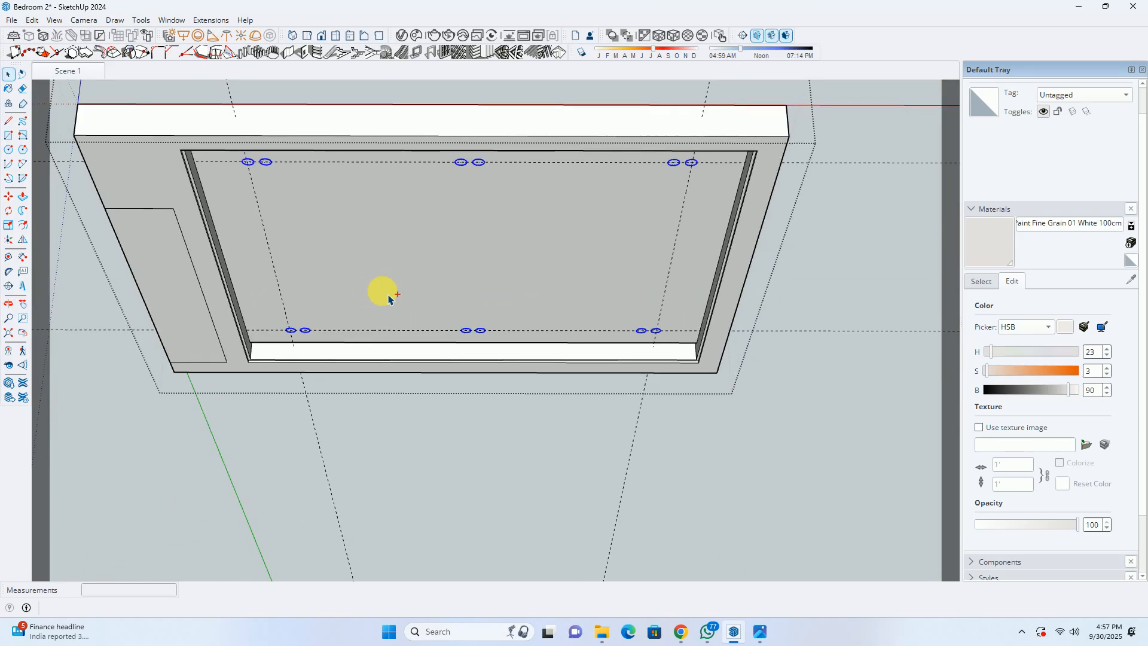
# Try deleting the ceiling face together with its connected edges and circles, and undo the deletion.
pyautogui.tripleClick(404, 256)
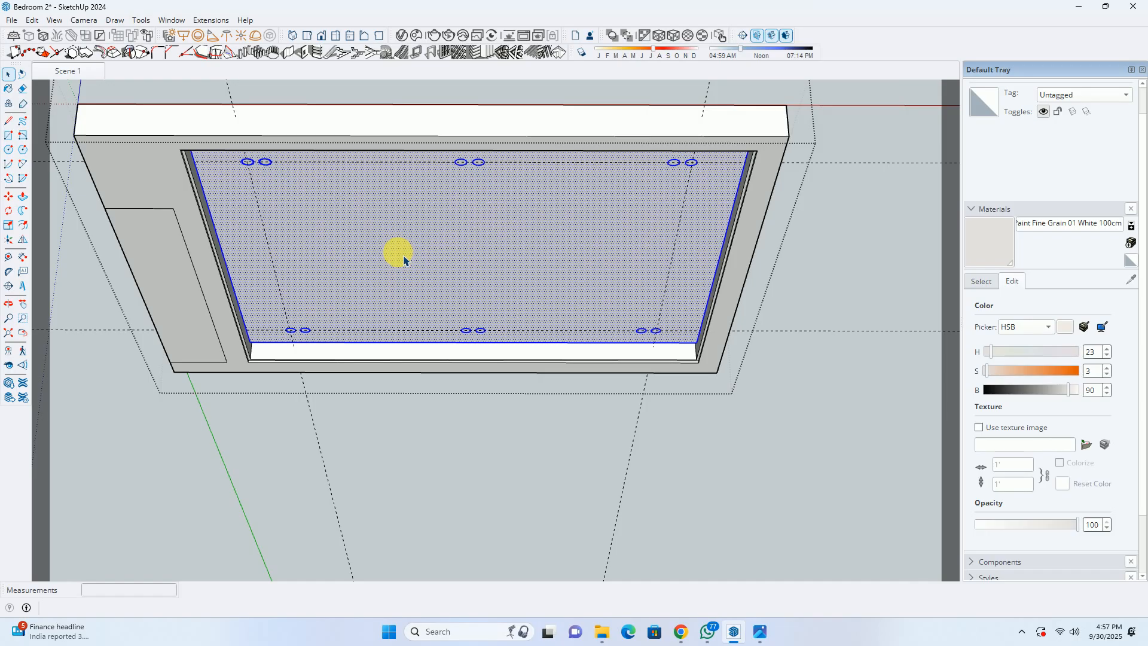
pyautogui.doubleClick(402, 256)
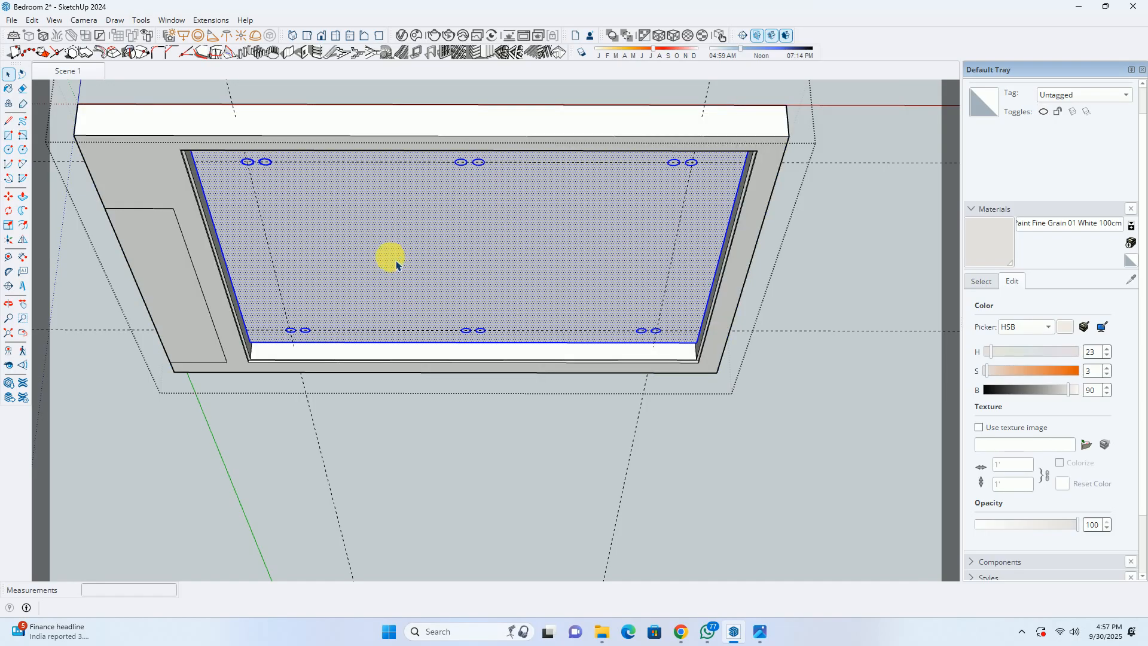
pyautogui.press('Delete')
pyautogui.moveTo(505, 309); pyautogui.dragTo(293, 334, button='middle')
pyautogui.scroll(2, 347, 380)
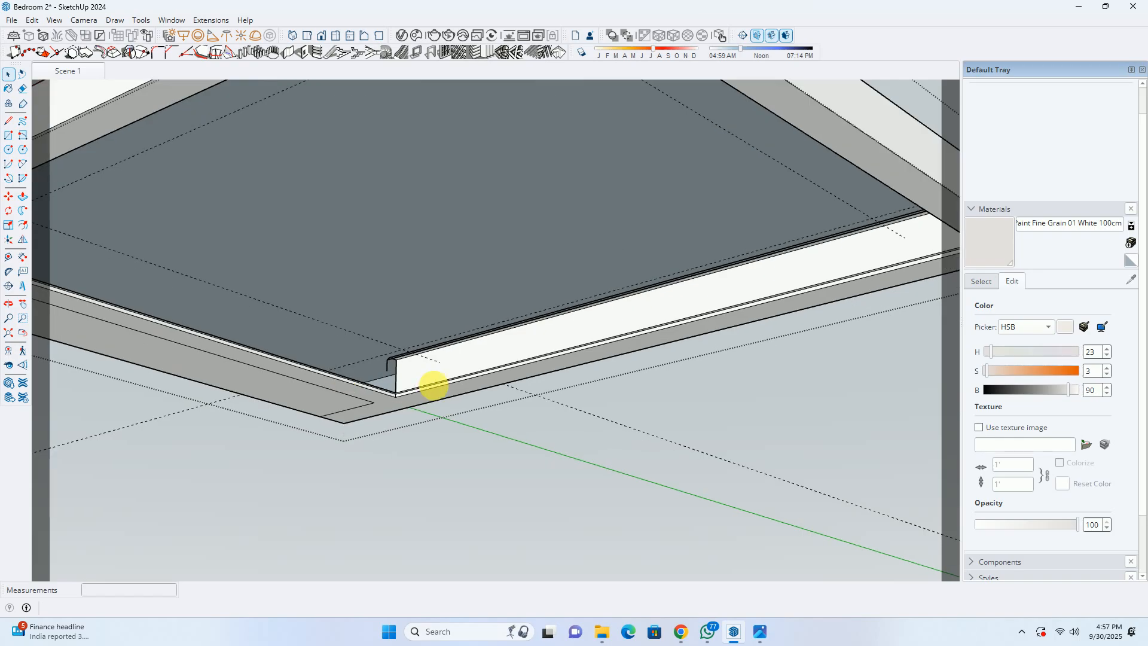
pyautogui.hotkey('ctrl', 'z')
# Delete only the large recessed ceiling face, leaving the circle pairs and border edges in place.
pyautogui.click(382, 332)
pyautogui.moveTo(406, 331); pyautogui.dragTo(311, 276, button='middle')
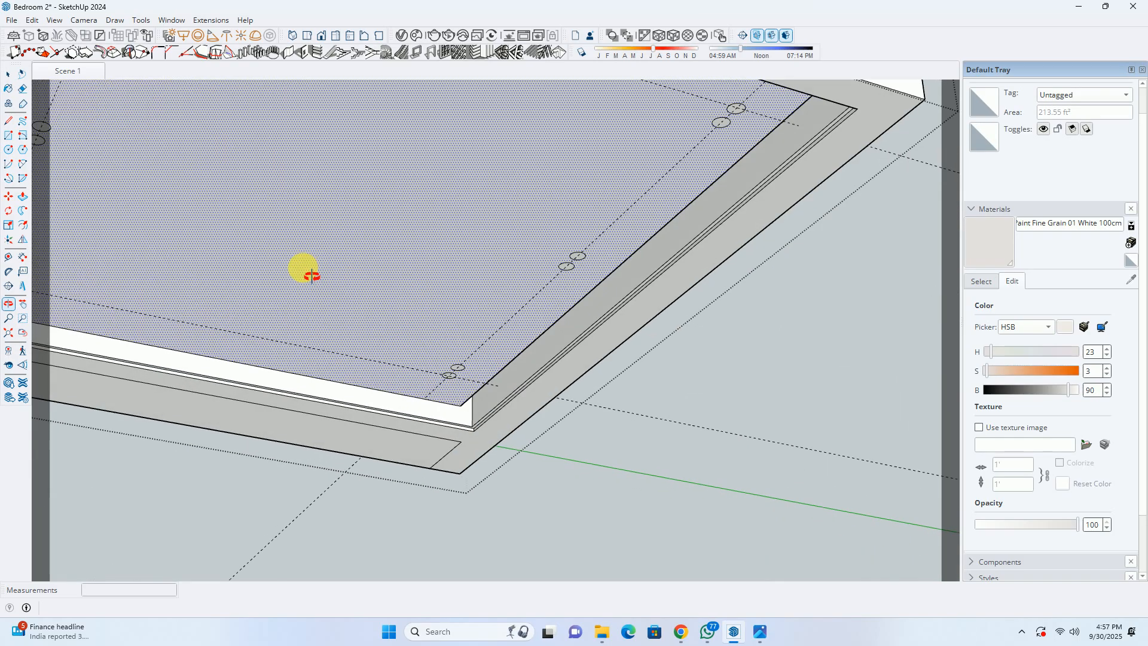
pyautogui.press('Delete')
pyautogui.scroll(2, 564, 265)
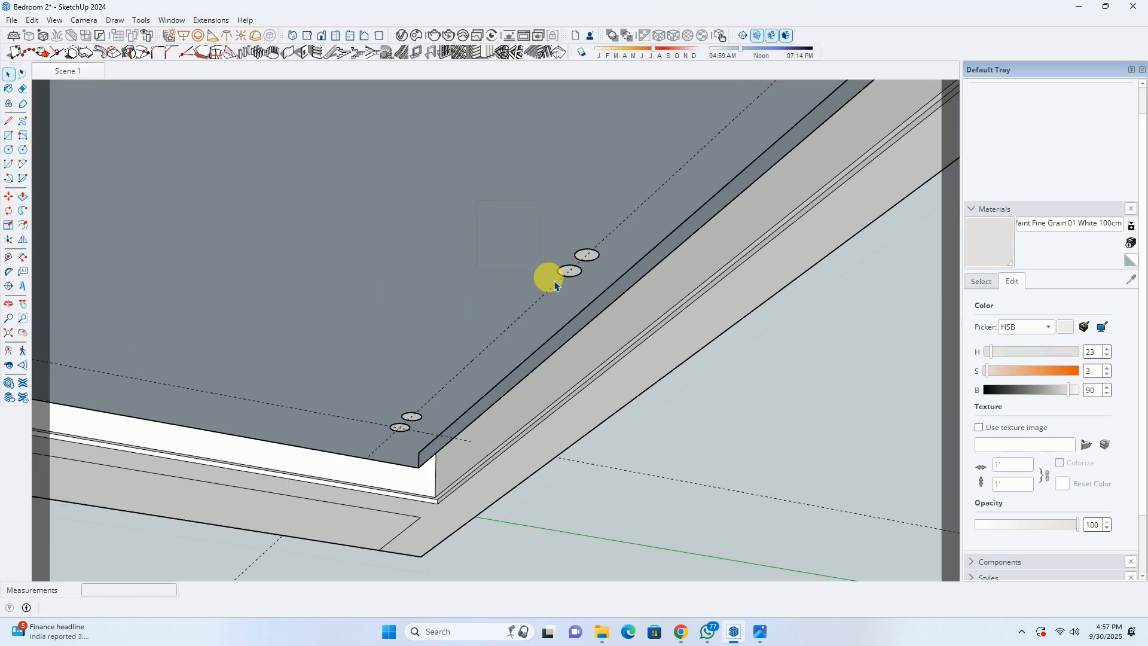
# Delete the defective pair of circles at the ceiling opening's corner where the guides cross.
pyautogui.click(586, 258)
pyautogui.scroll(-5, 568, 263)
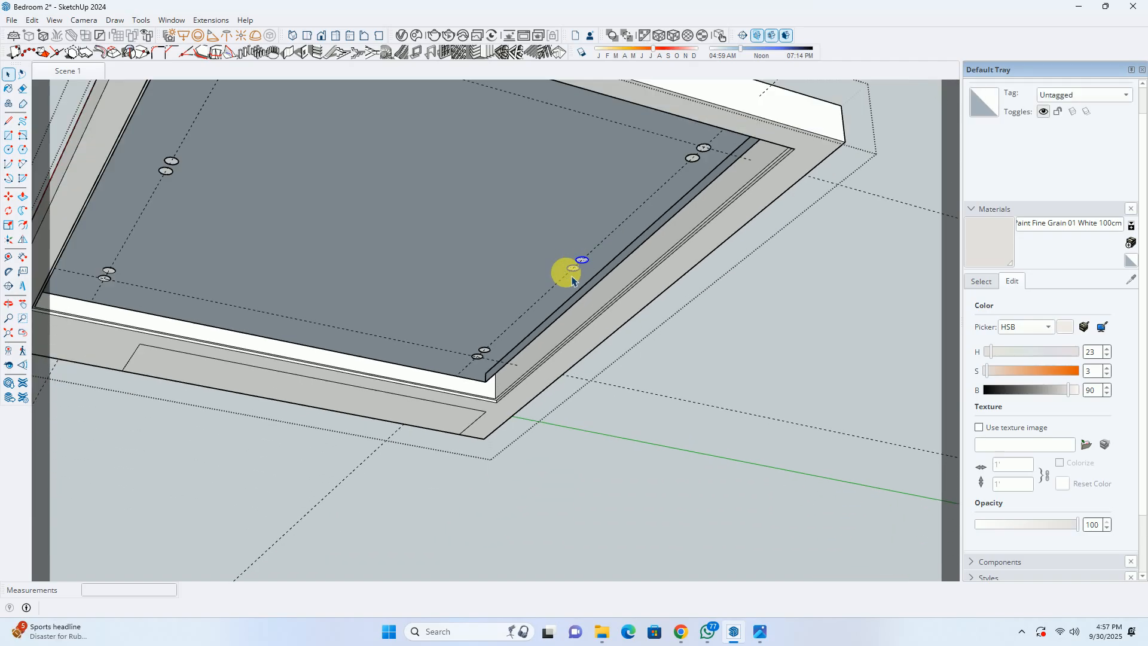
pyautogui.scroll(4, 247, 275)
pyautogui.scroll(2, 247, 275)
pyautogui.click(263, 268)
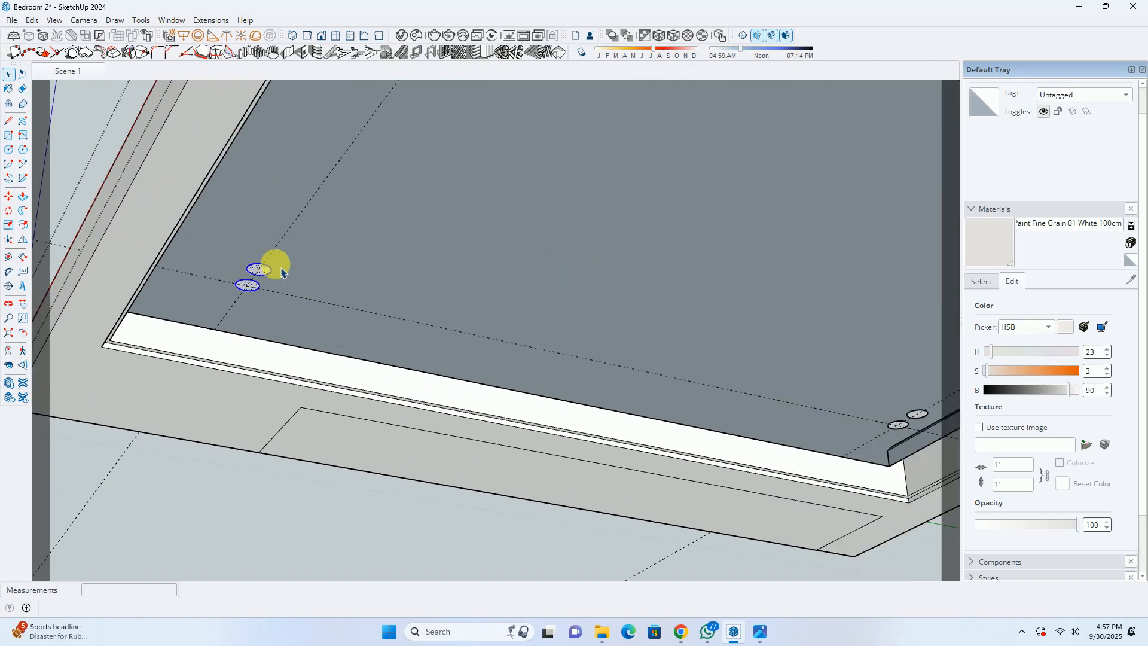
pyautogui.scroll(1, 272, 263)
pyautogui.scroll(-5, 274, 254)
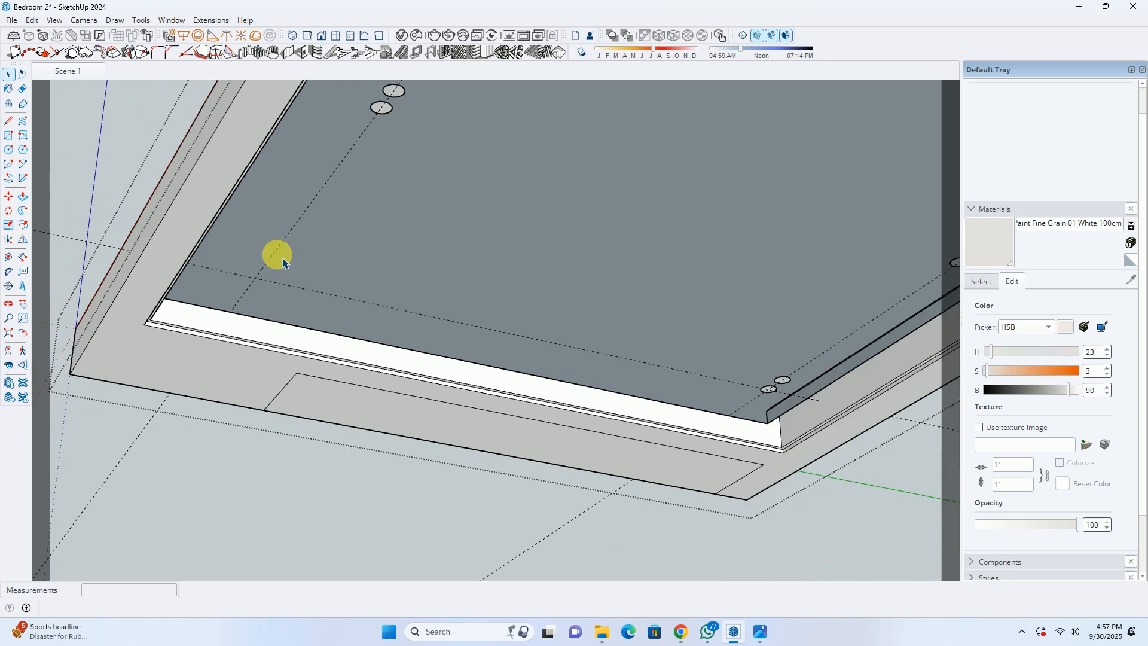
# Copy the neighbouring corner pair of circles about 11' 2 1/2" across the opening to the empty corner.
pyautogui.scroll(3, 315, 156)
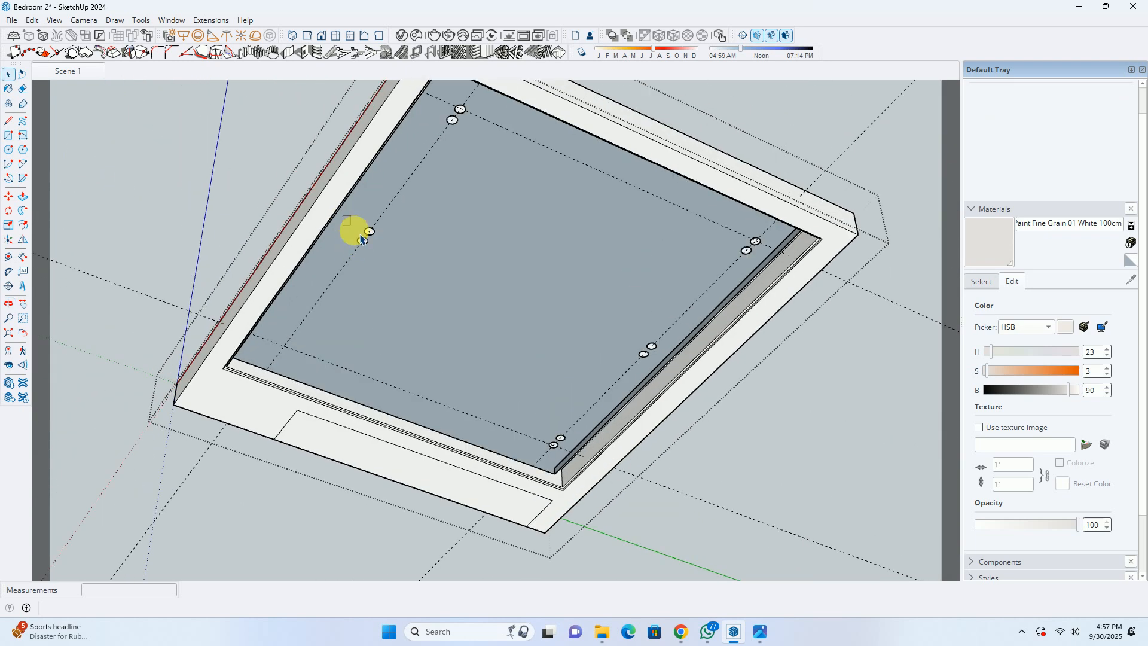
pyautogui.moveTo(406, 283); pyautogui.dragTo(406, 285)
pyautogui.scroll(2, 293, 349)
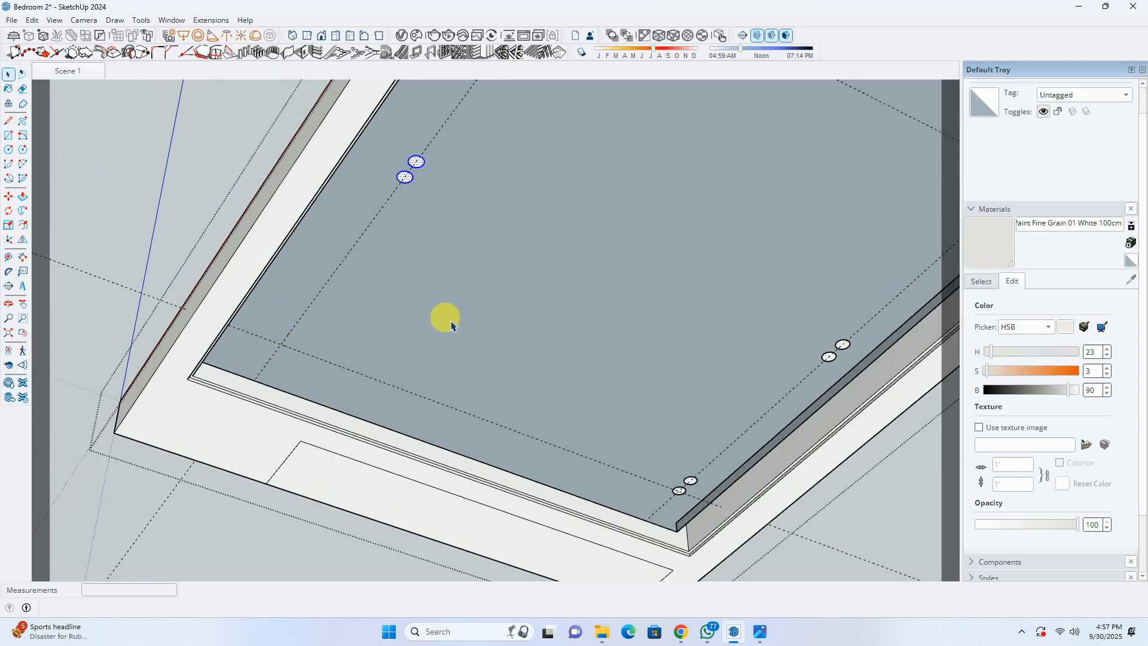
pyautogui.moveTo(569, 413); pyautogui.dragTo(728, 509)
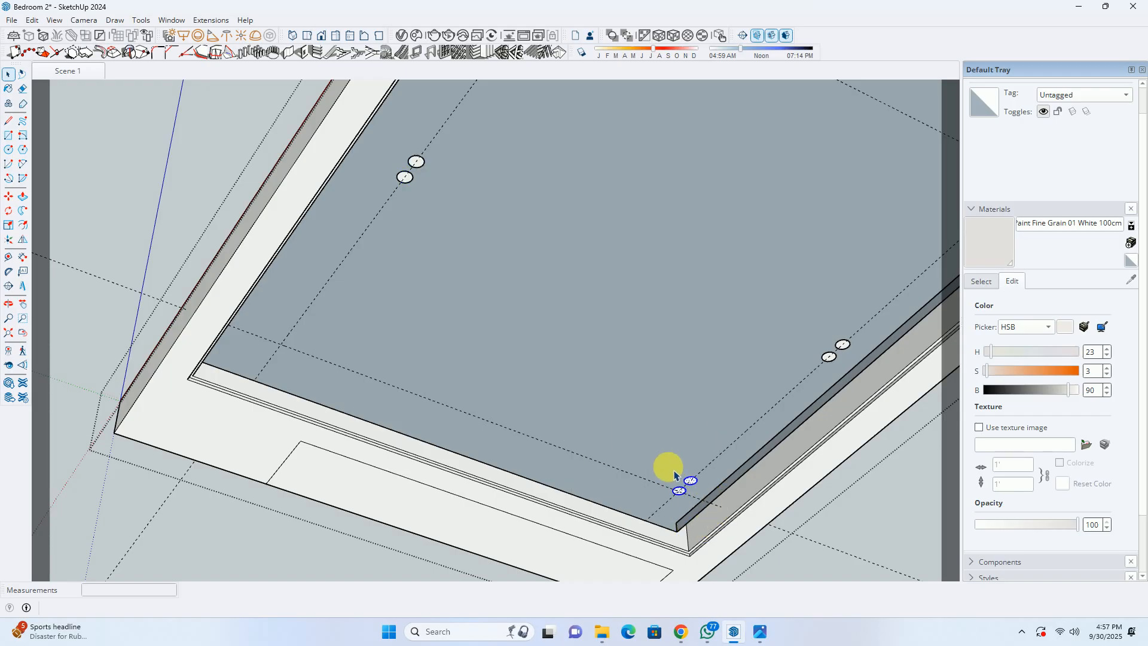
pyautogui.moveTo(717, 457); pyautogui.dragTo(328, 290)
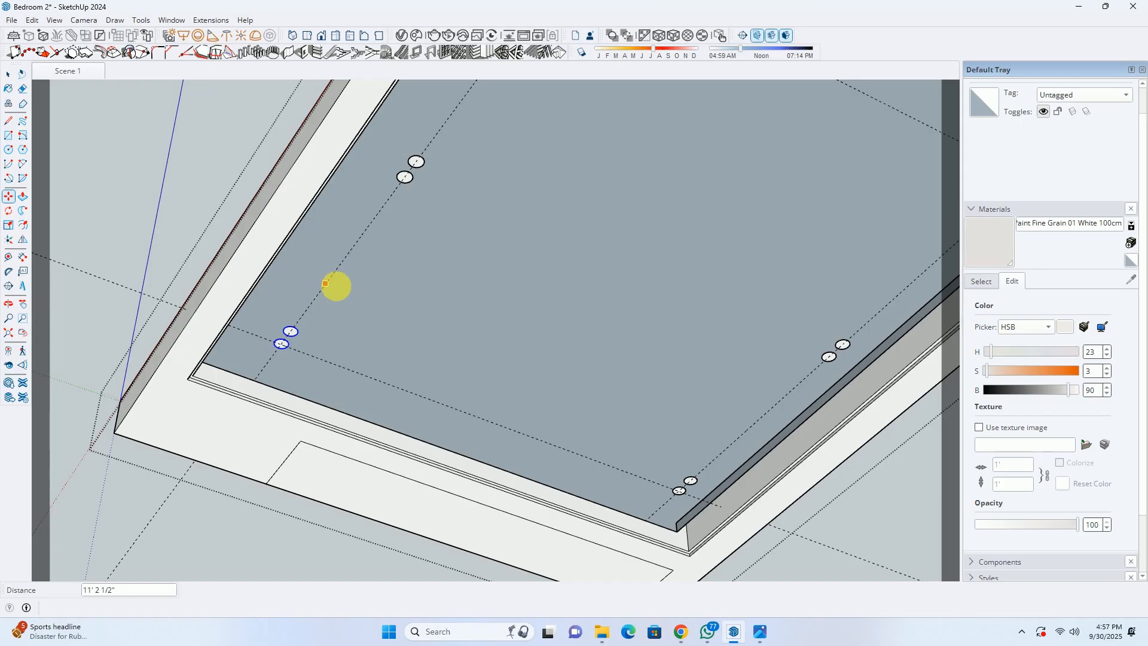
pyautogui.press('space')
# Draw a line across the ceiling opening between opposite edges to rebuild its face, and erase the line.
pyautogui.scroll(-1, 344, 335)
pyautogui.moveTo(346, 342); pyautogui.dragTo(350, 285, button='middle')
pyautogui.scroll(1, 331, 353)
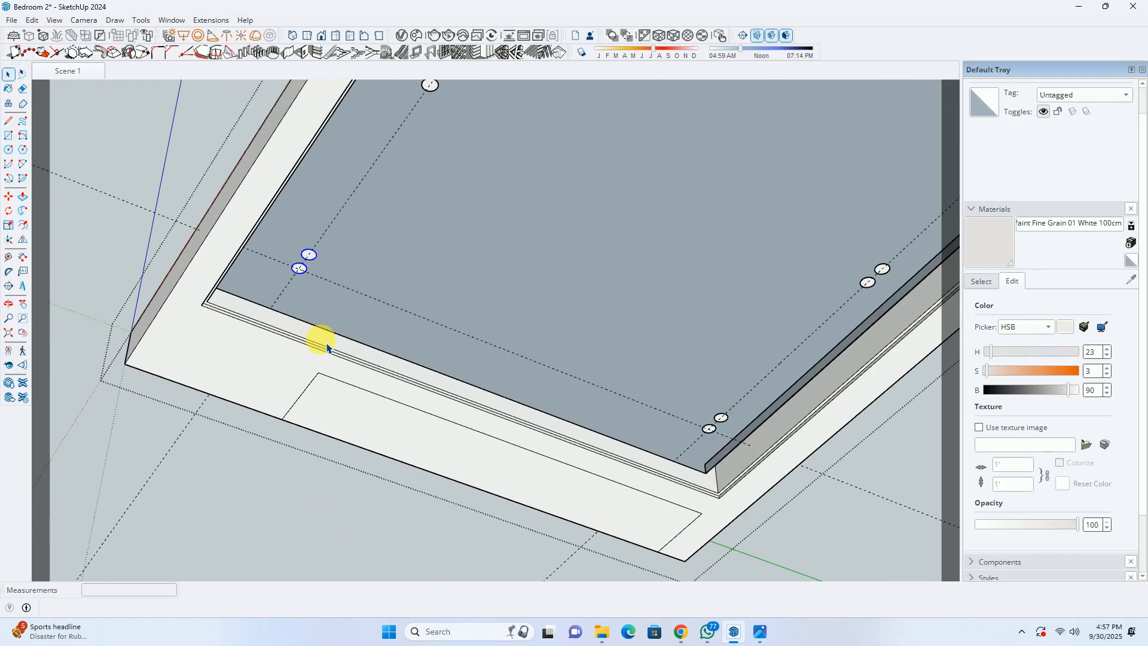
pyautogui.click(353, 341)
pyautogui.keyDown('shift'); pyautogui.moveTo(443, 253); pyautogui.dragTo(751, 402, button='middle'); pyautogui.keyUp('shift')
pyautogui.scroll(1, 661, 367)
pyautogui.scroll(1, 625, 263)
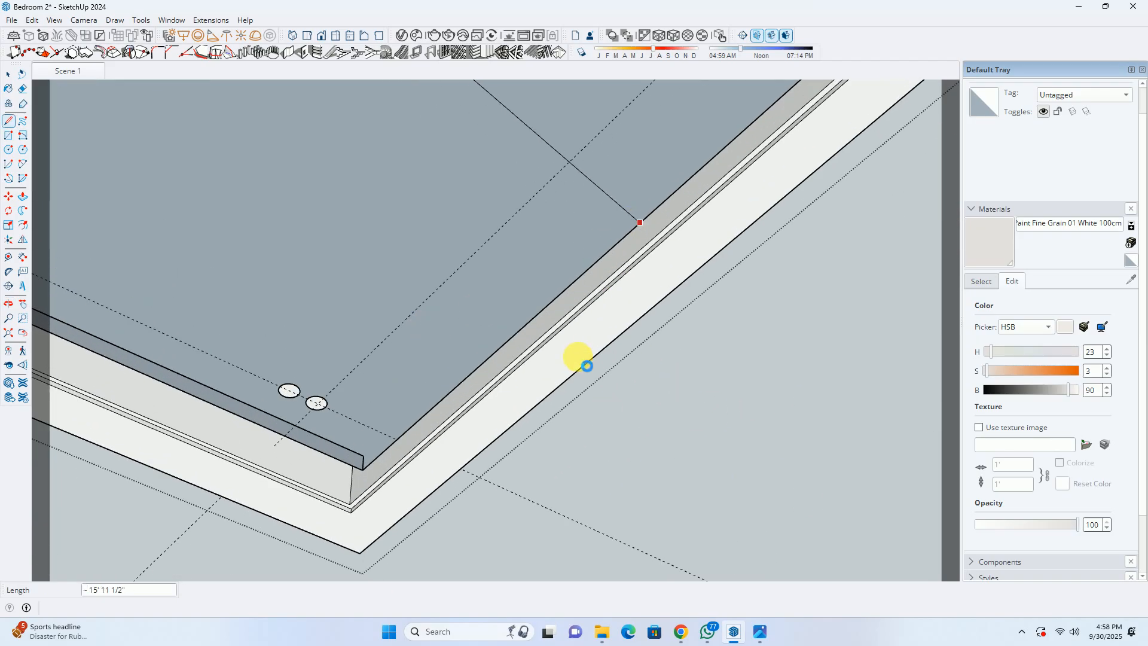
pyautogui.click(521, 342)
pyautogui.moveTo(478, 332); pyautogui.dragTo(820, 443, button='middle')
pyautogui.scroll(2, 313, 308)
pyautogui.scroll(2, 200, 293)
pyautogui.scroll(3, 209, 311)
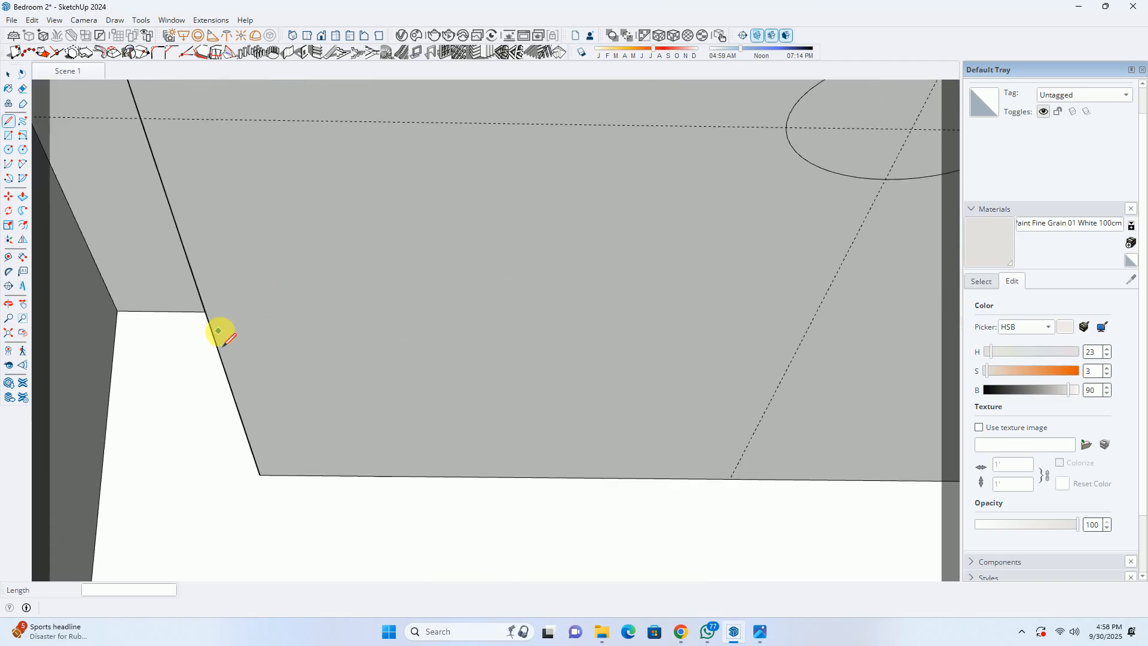
pyautogui.scroll(-3, 265, 377)
pyautogui.keyDown('shift'); pyautogui.moveTo(471, 360); pyautogui.dragTo(256, 299, button='middle'); pyautogui.keyUp('shift')
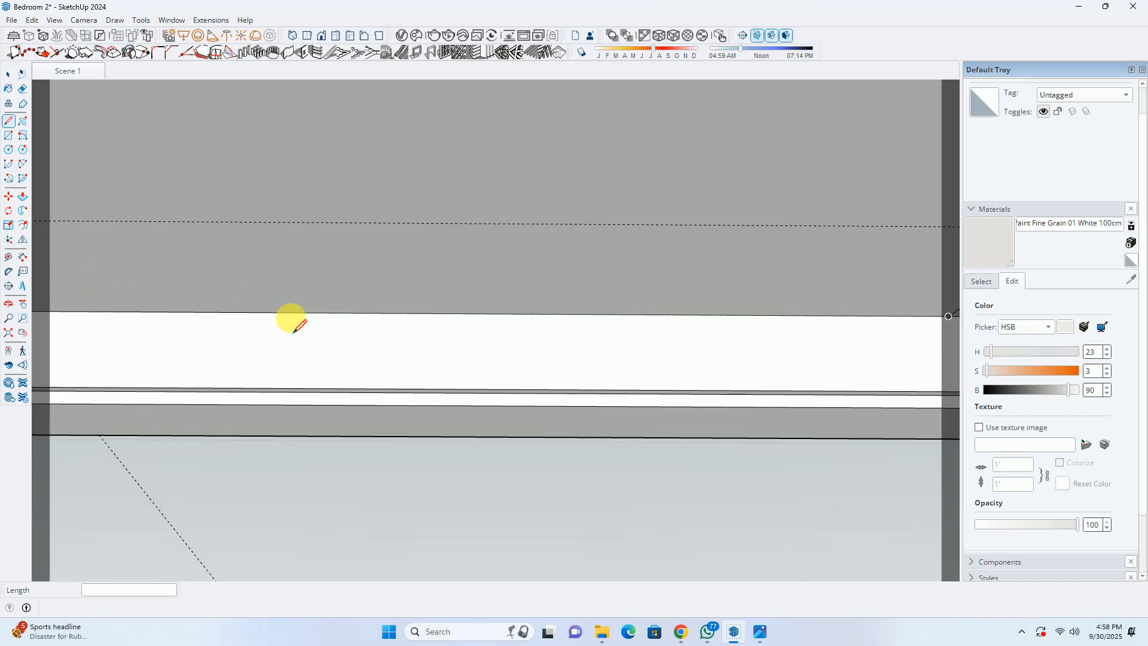
pyautogui.scroll(-6, 435, 360)
pyautogui.press('space')
pyautogui.moveTo(618, 305); pyautogui.dragTo(547, 264, button='middle')
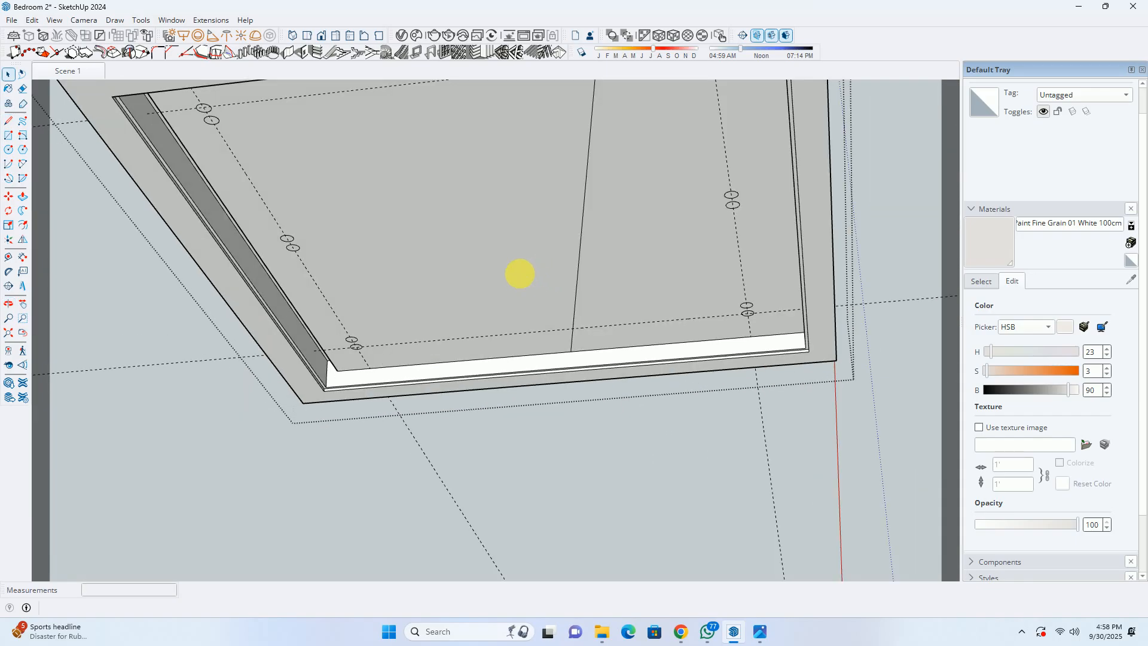
pyautogui.keyDown('shift'); pyautogui.moveTo(600, 226); pyautogui.dragTo(592, 180, button='middle'); pyautogui.keyUp('shift')
# Select the connected ceiling geometry, examine the corner circles' outlines for doubled edges, and clear the selection.
pyautogui.scroll(3, 631, 263)
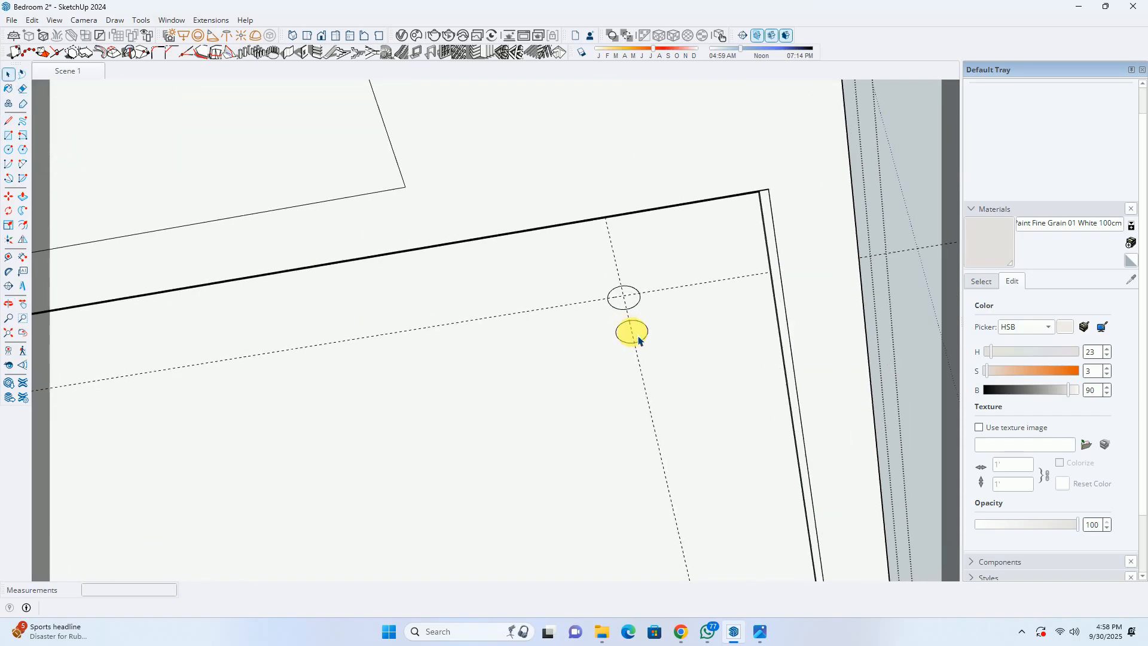
pyautogui.scroll(2, 639, 341)
pyautogui.scroll(3, 616, 278)
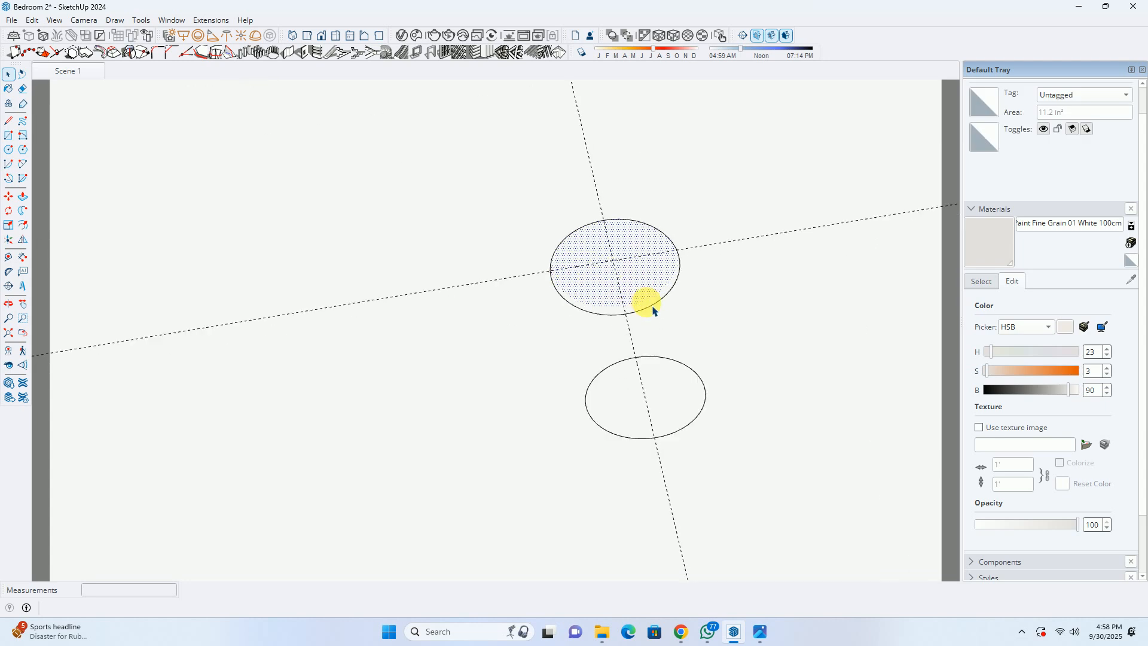
pyautogui.tripleClick(653, 305)
pyautogui.scroll(4, 577, 246)
pyautogui.moveTo(574, 242); pyautogui.dragTo(564, 468, button='middle')
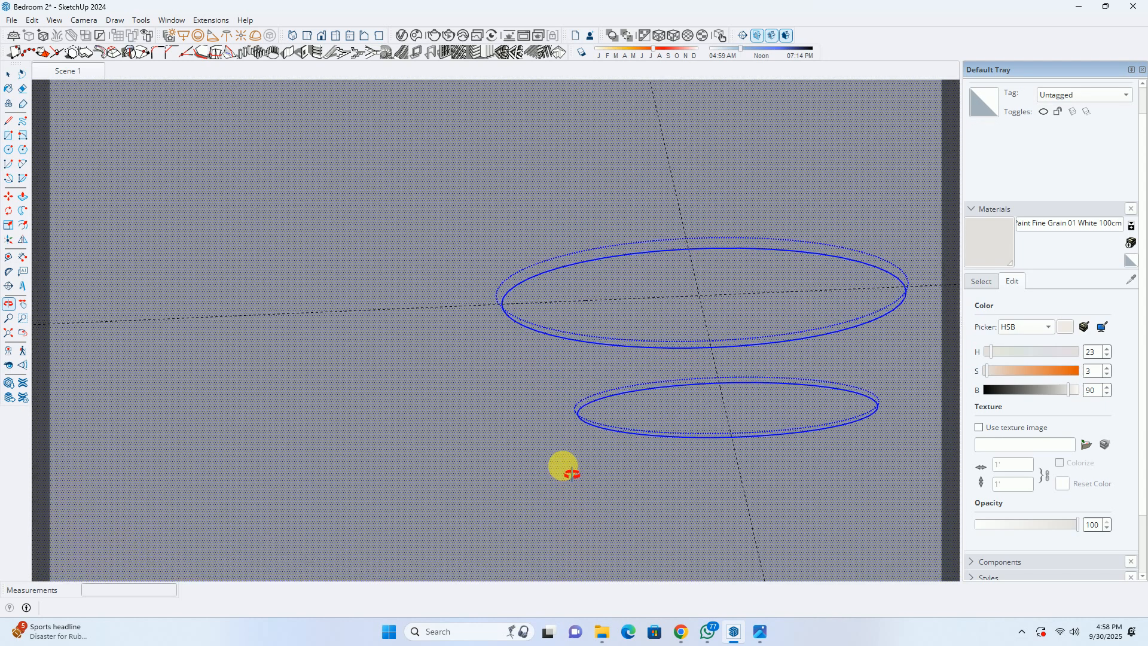
pyautogui.scroll(2, 607, 402)
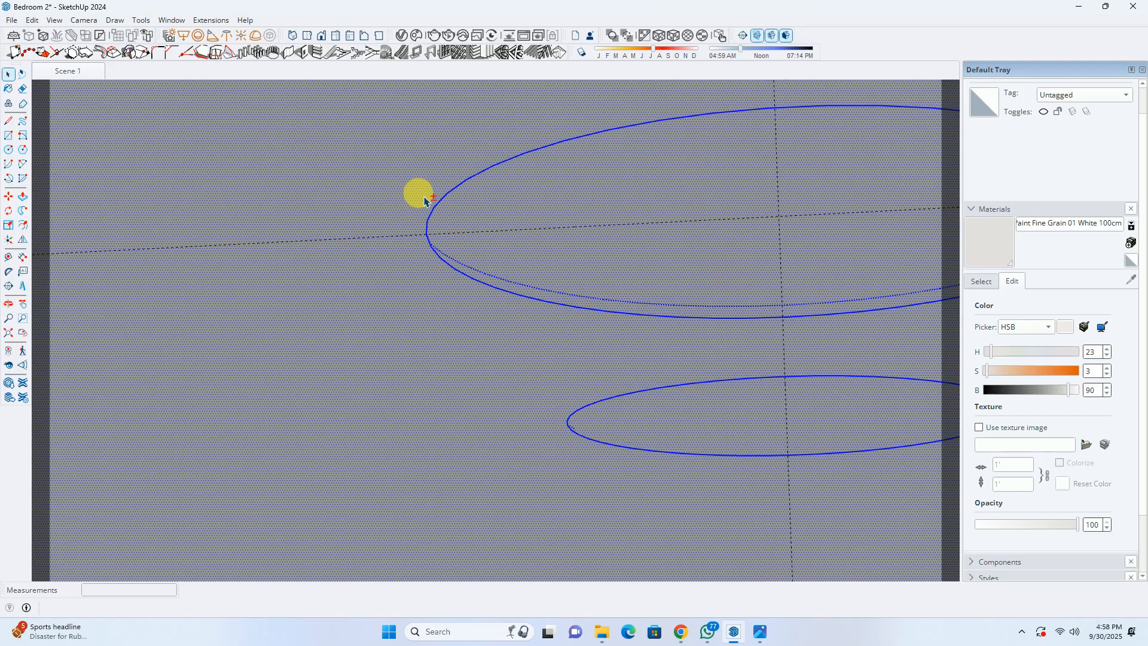
pyautogui.keyDown('shift'); pyautogui.click(477, 276); pyautogui.keyUp('shift')
pyautogui.keyDown('shift'); pyautogui.click(478, 275); pyautogui.keyUp('shift')
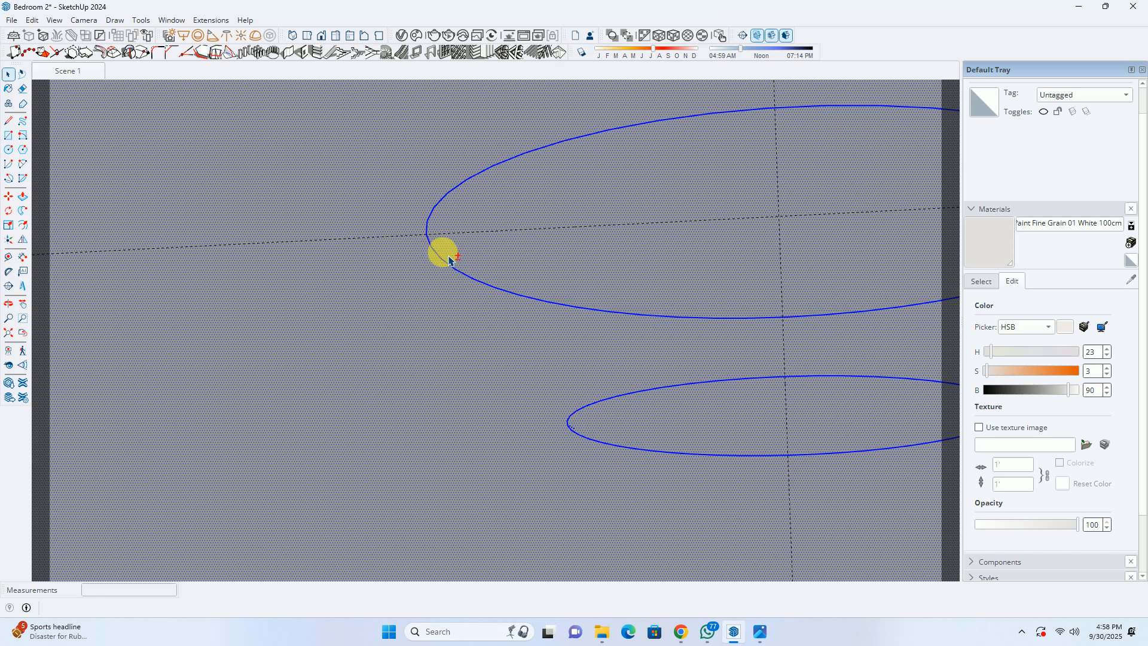
pyautogui.scroll(-3, 419, 287)
pyautogui.moveTo(541, 321); pyautogui.dragTo(679, 263, button='middle')
pyautogui.scroll(-8, 678, 263)
pyautogui.scroll(-2, 582, 361)
pyautogui.scroll(4, 582, 361)
pyautogui.hotkey('ctrl', 't')
pyautogui.scroll(-2, 545, 376)
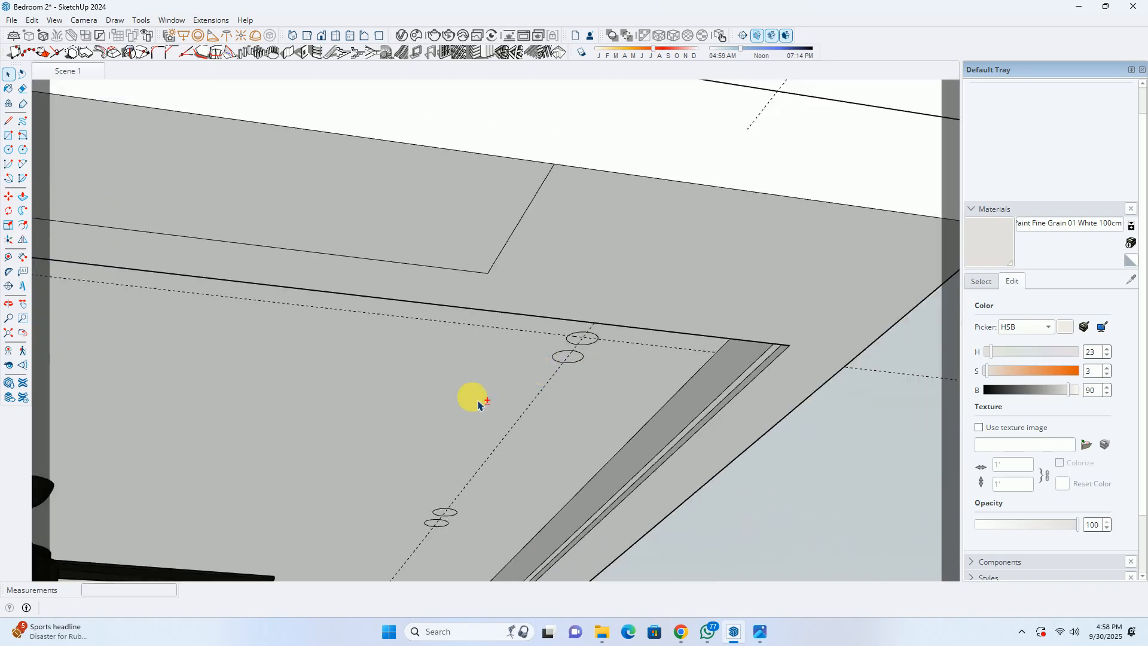
# Open the ceiling group and Push/Pull the inner circle of the corner pair 1" into the ceiling.
pyautogui.scroll(-4, 479, 404)
pyautogui.scroll(2, 411, 236)
pyautogui.click(382, 225)
pyautogui.scroll(2, 409, 157)
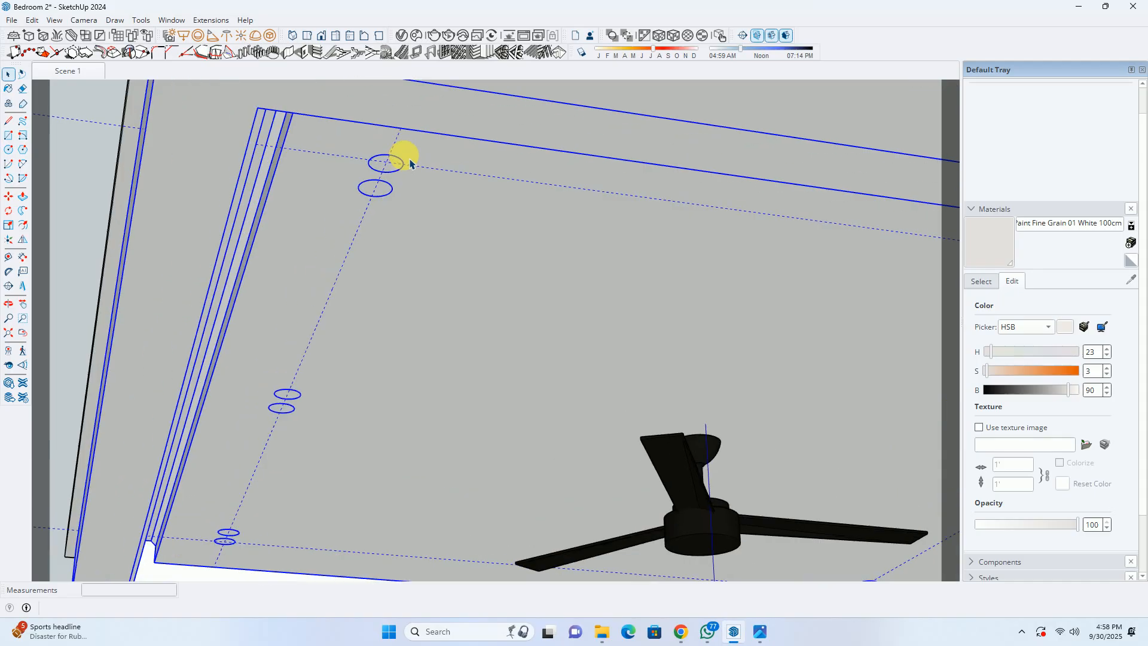
pyautogui.doubleClick(419, 224)
pyautogui.scroll(2, 396, 188)
pyautogui.scroll(1, 350, 191)
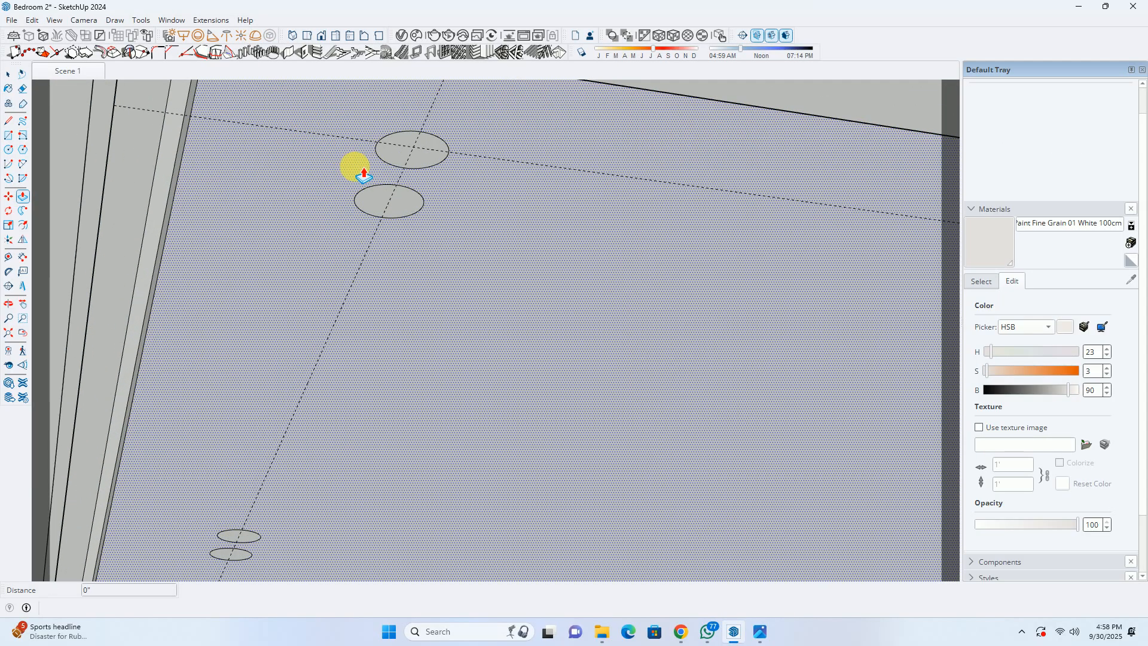
pyautogui.press('p')
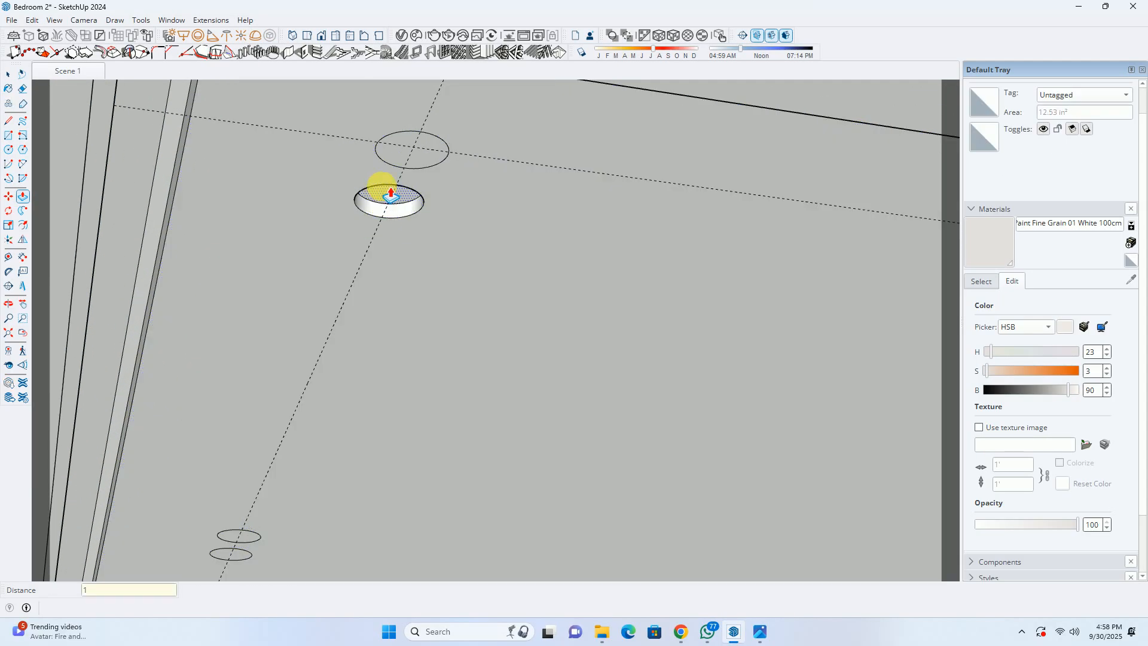
# Repeat the 1" recess on the other circle of the corner pair and on the middle and end pairs along the same edge.
pyautogui.doubleClick(407, 153)
pyautogui.scroll(-1, 394, 173)
pyautogui.keyDown('shift'); pyautogui.moveTo(305, 400); pyautogui.dragTo(417, 180, button='middle'); pyautogui.keyUp('shift')
pyautogui.scroll(1, 371, 248)
pyautogui.doubleClick(388, 239)
pyautogui.keyDown('shift'); pyautogui.moveTo(377, 239); pyautogui.dragTo(457, 36, button='middle'); pyautogui.keyUp('shift')
pyautogui.scroll(2, 359, 239)
pyautogui.doubleClick(351, 277)
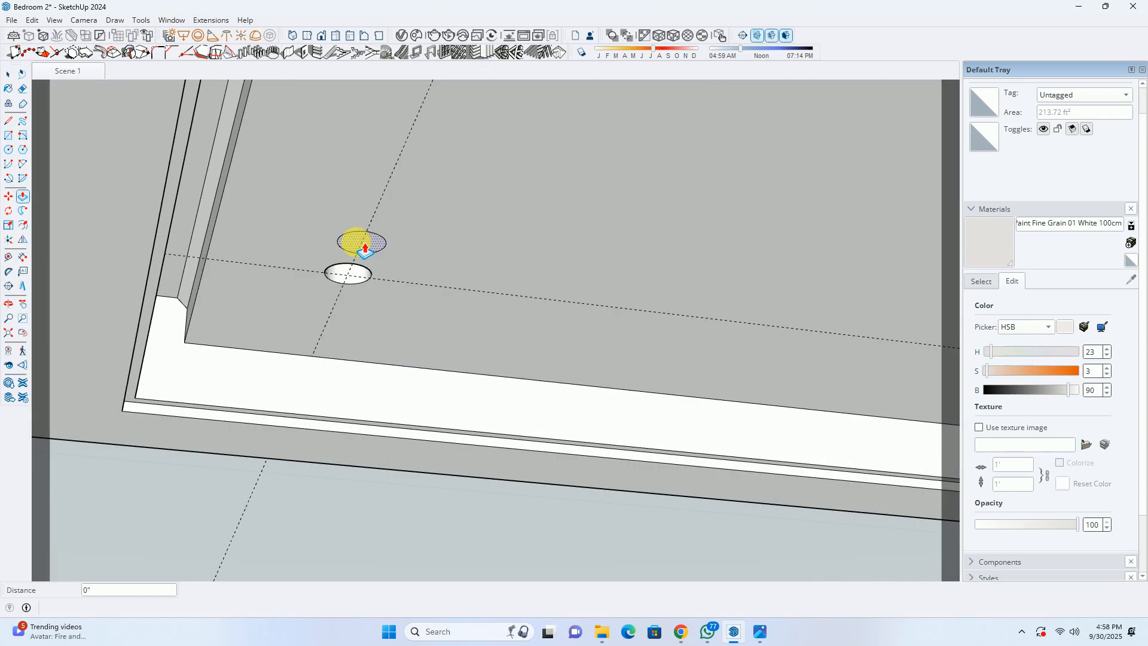
# Repeat the 1" recess on the three pairs of light circles along the opposite edge of the ceiling.
pyautogui.scroll(-2, 357, 241)
pyautogui.keyDown('shift'); pyautogui.moveTo(585, 297); pyautogui.dragTo(351, 192, button='middle'); pyautogui.keyUp('shift')
pyautogui.scroll(2, 326, 233)
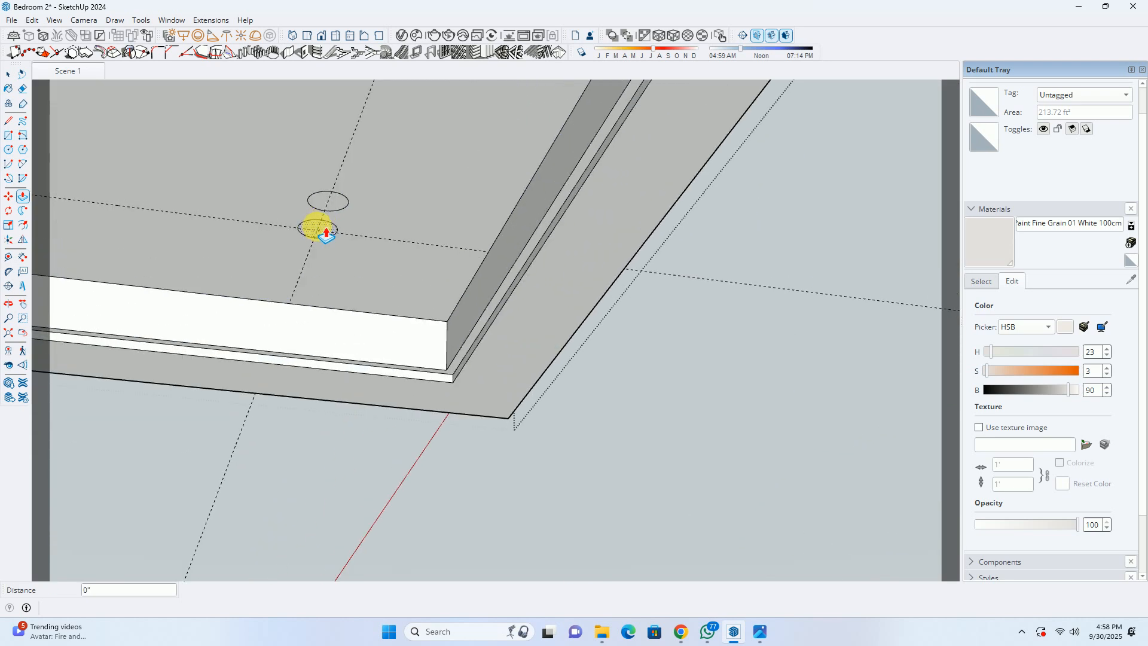
pyautogui.doubleClick(326, 197)
pyautogui.scroll(-2, 341, 137)
pyautogui.keyDown('shift'); pyautogui.moveTo(346, 122); pyautogui.dragTo(329, 367, button='middle'); pyautogui.keyUp('shift')
pyautogui.scroll(2, 358, 234)
pyautogui.doubleClick(395, 233)
pyautogui.scroll(-3, 418, 154)
pyautogui.keyDown('shift'); pyautogui.moveTo(417, 153); pyautogui.dragTo(379, 280, button='middle'); pyautogui.keyUp('shift')
pyautogui.scroll(3, 380, 259)
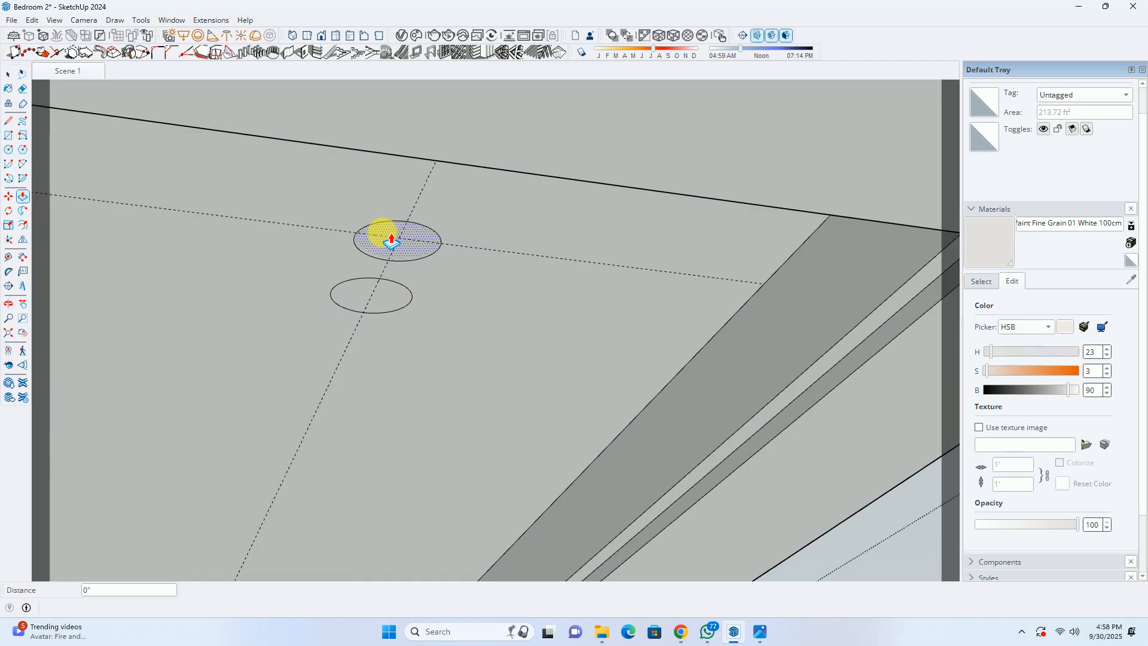
pyautogui.doubleClick(361, 304)
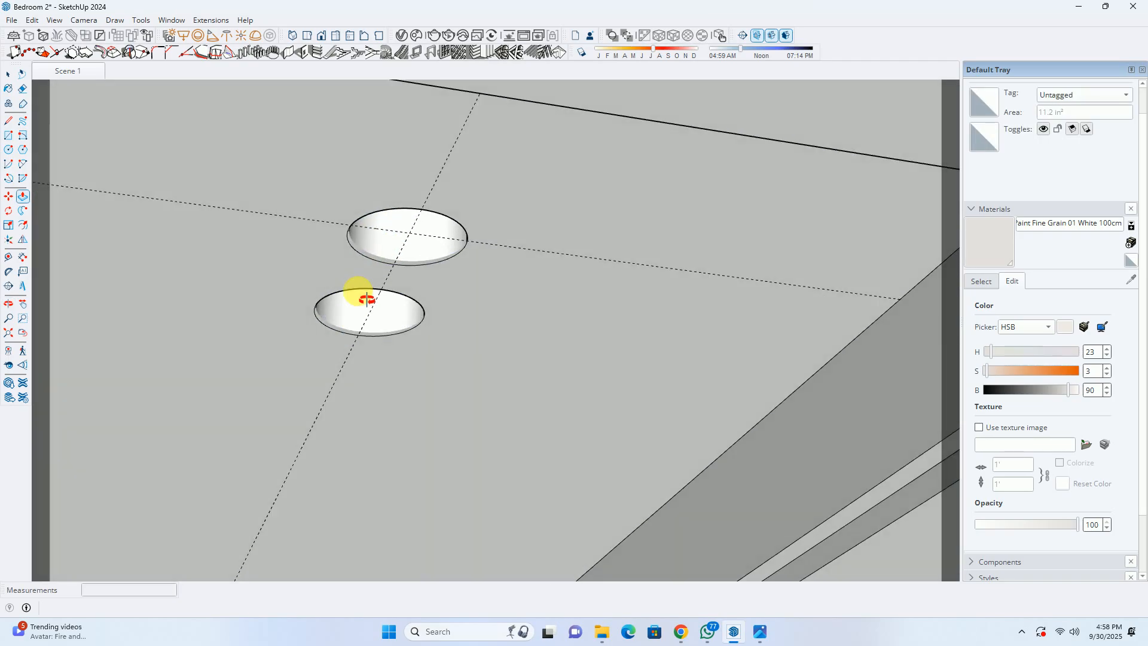
# Undo the 1" recesses of the ceiling light circles.
pyautogui.scroll(3, 362, 301)
pyautogui.scroll(3, 317, 333)
pyautogui.moveTo(384, 340); pyautogui.dragTo(469, 339, button='middle')
pyautogui.press('p')
pyautogui.hotkey('ctrl', 'z')
pyautogui.hotkey('ctrl', 'z')
pyautogui.moveTo(440, 400); pyautogui.dragTo(353, 68, button='middle')
pyautogui.scroll(-10, 401, 198)
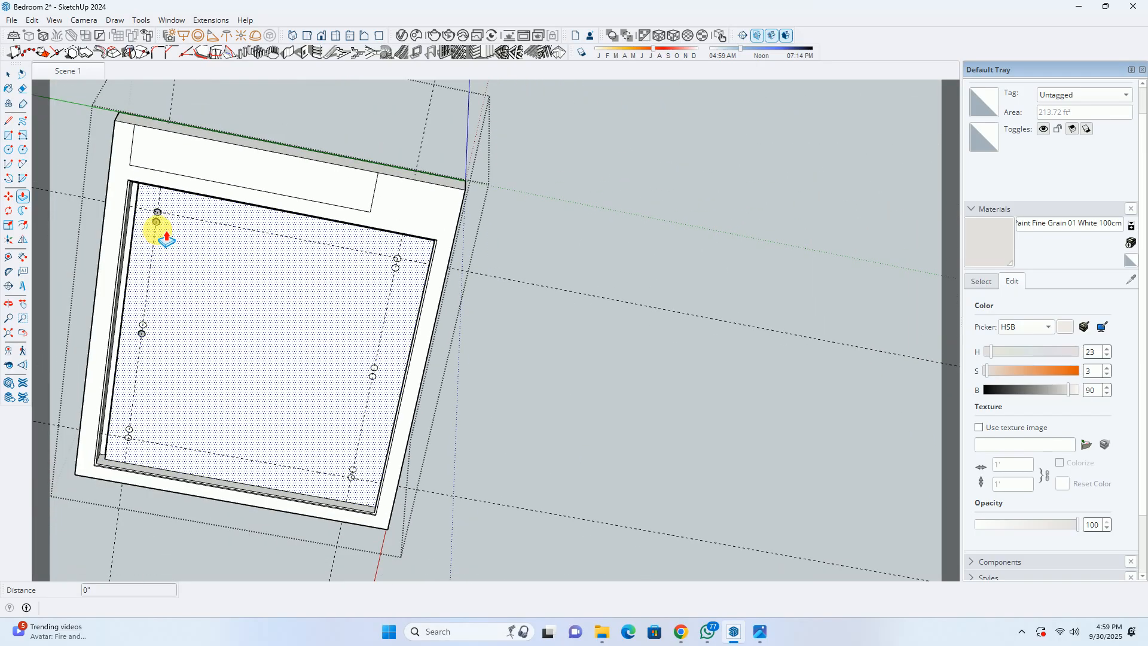
# Push/Pull both circles of the first corner pair 3" into the ceiling.
pyautogui.scroll(10, 163, 238)
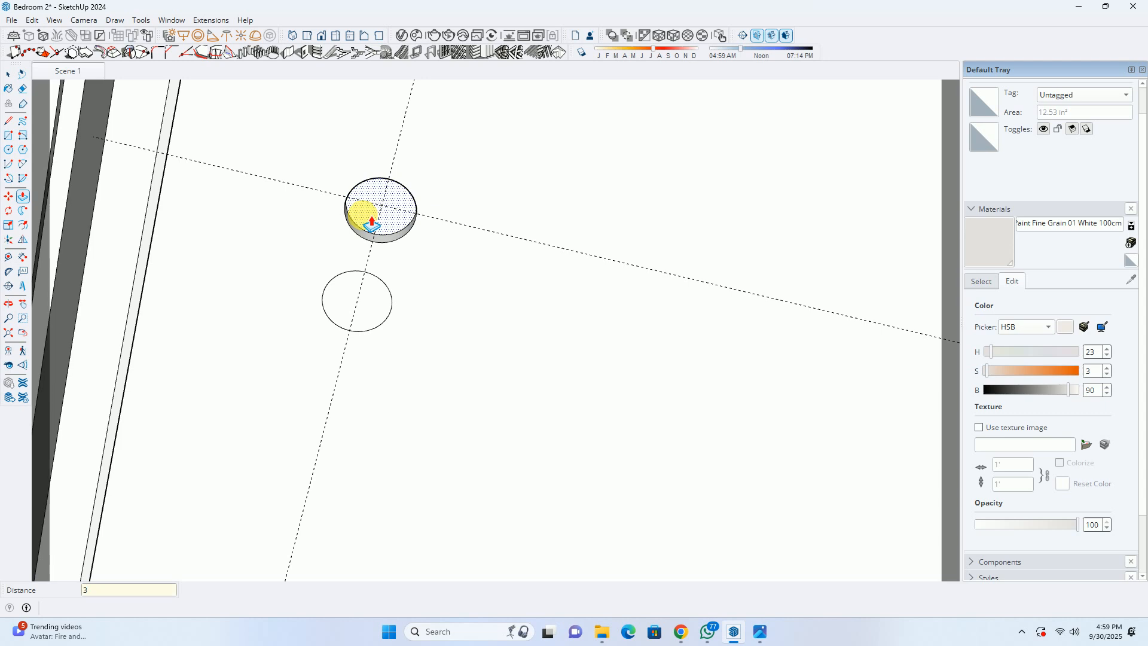
pyautogui.press('Return')
pyautogui.doubleClick(349, 296)
pyautogui.scroll(-5, 346, 339)
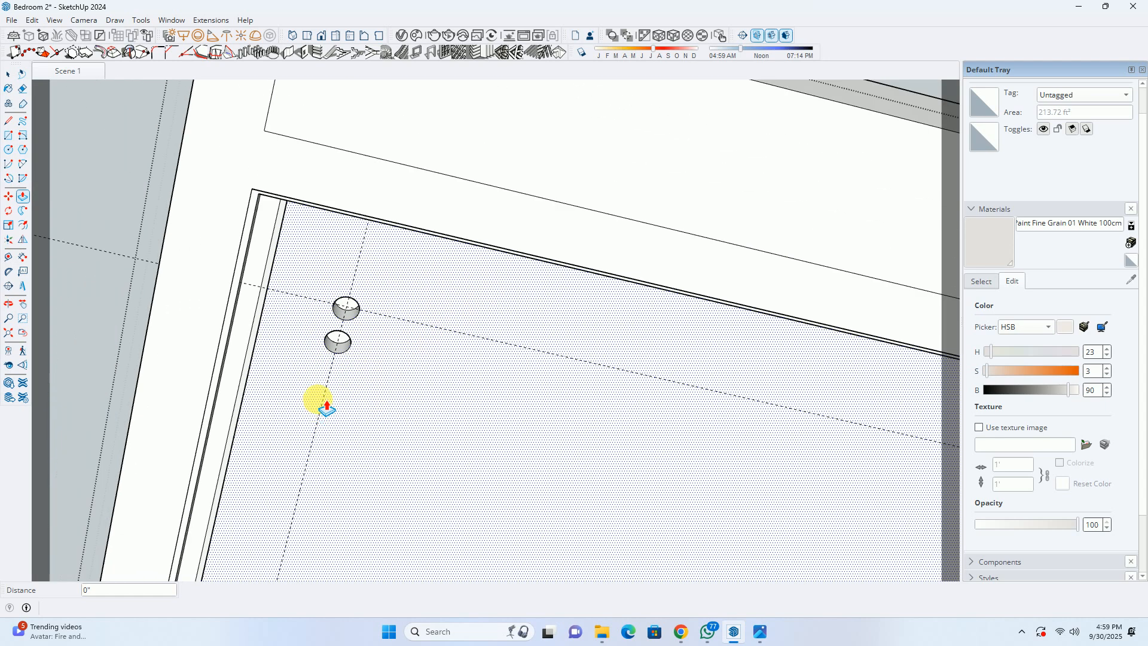
# Repeat the 3" recess on the middle pair and the next corner pair along the same edge.
pyautogui.scroll(-5, 327, 408)
pyautogui.scroll(8, 392, 267)
pyautogui.doubleClick(384, 276)
pyautogui.doubleClick(392, 232)
pyautogui.scroll(-5, 355, 411)
pyautogui.scroll(6, 340, 487)
pyautogui.doubleClick(330, 509)
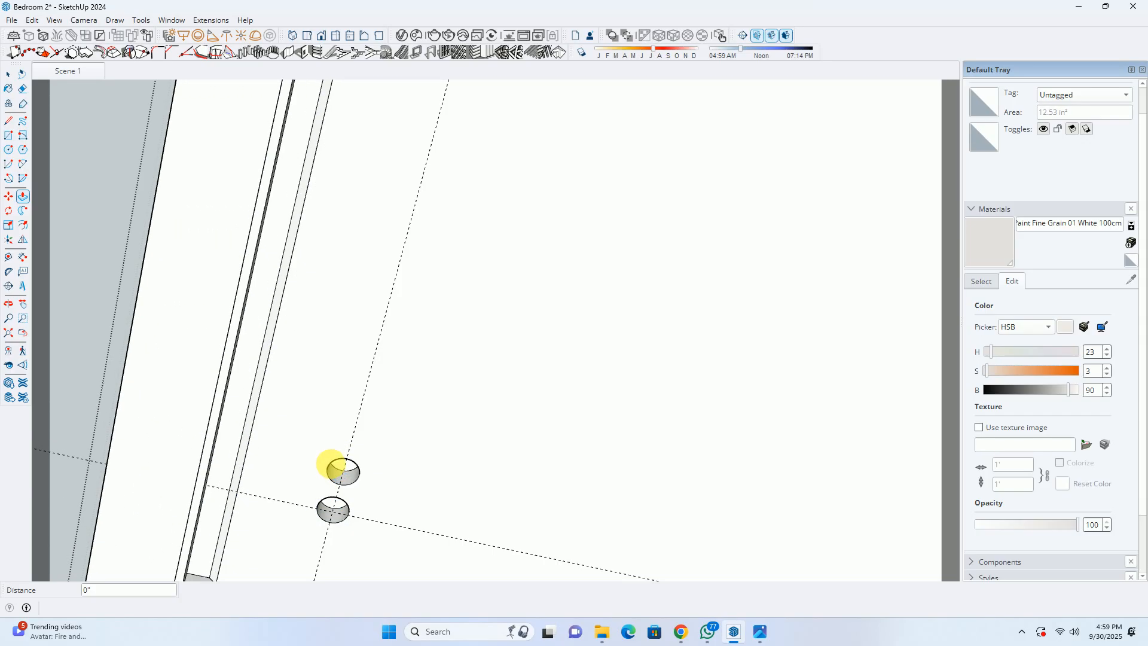
# Repeat the 3" recess on the corner pair and the middle pair along the opposite edge of the ceiling.
pyautogui.scroll(-6, 338, 469)
pyautogui.scroll(7, 688, 520)
pyautogui.doubleClick(672, 511)
pyautogui.doubleClick(688, 457)
pyautogui.scroll(-4, 670, 442)
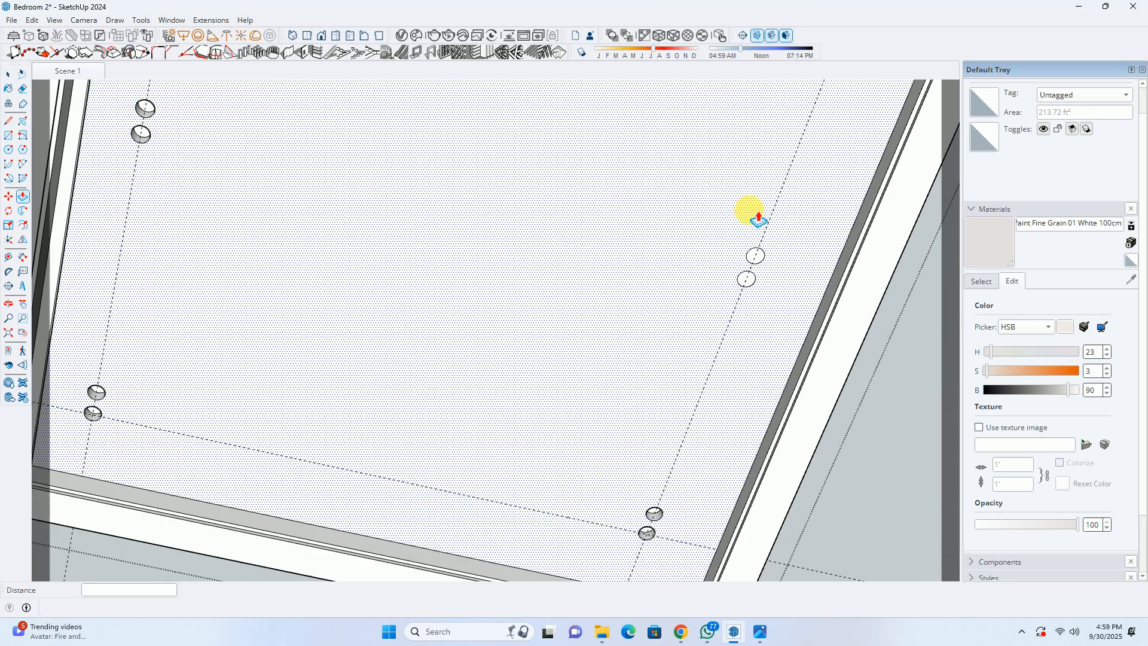
pyautogui.scroll(4, 765, 275)
pyautogui.doubleClick(718, 282)
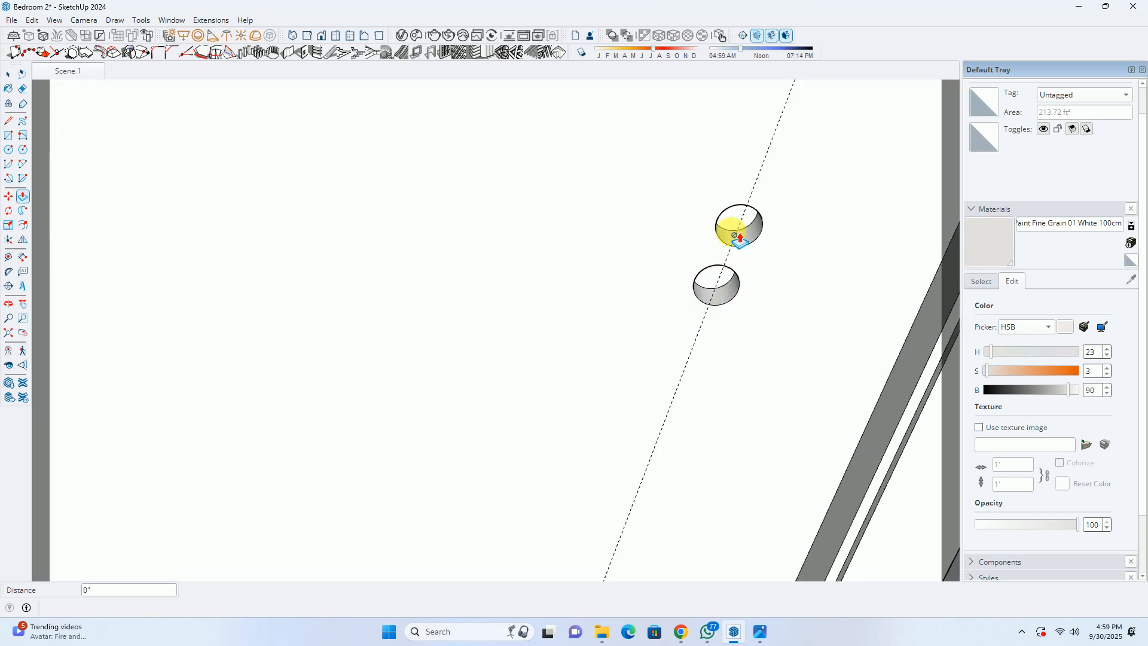
pyautogui.scroll(-4, 709, 236)
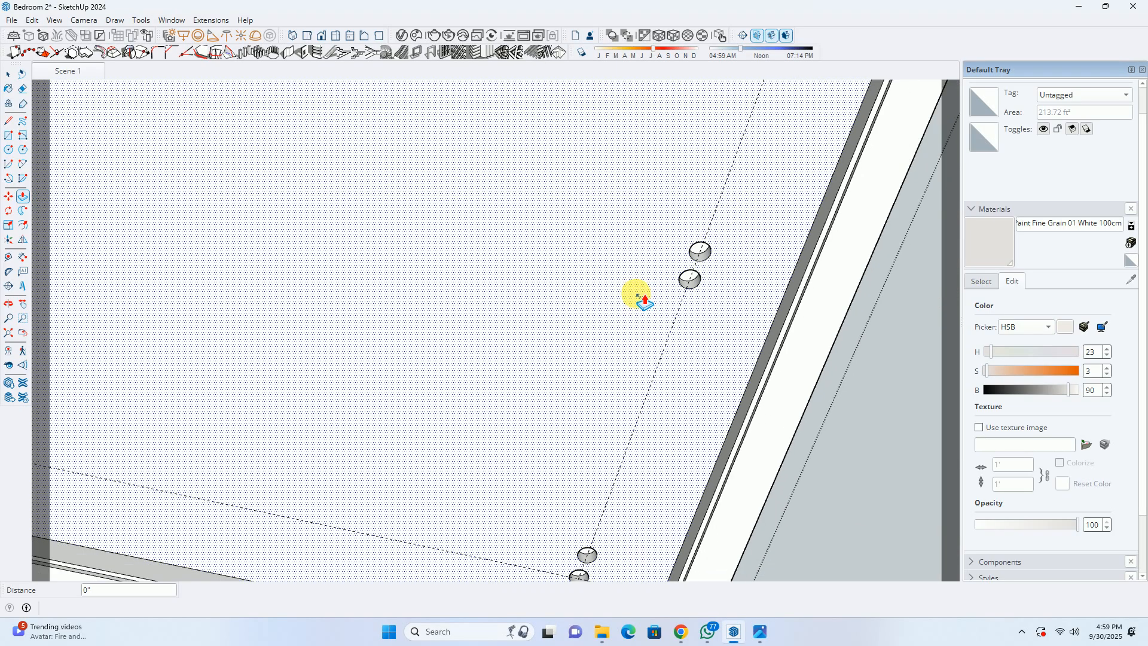
# Repeat the 3" recess on both circles of the last remaining corner pair.
pyautogui.scroll(-3, 644, 302)
pyautogui.scroll(5, 478, 313)
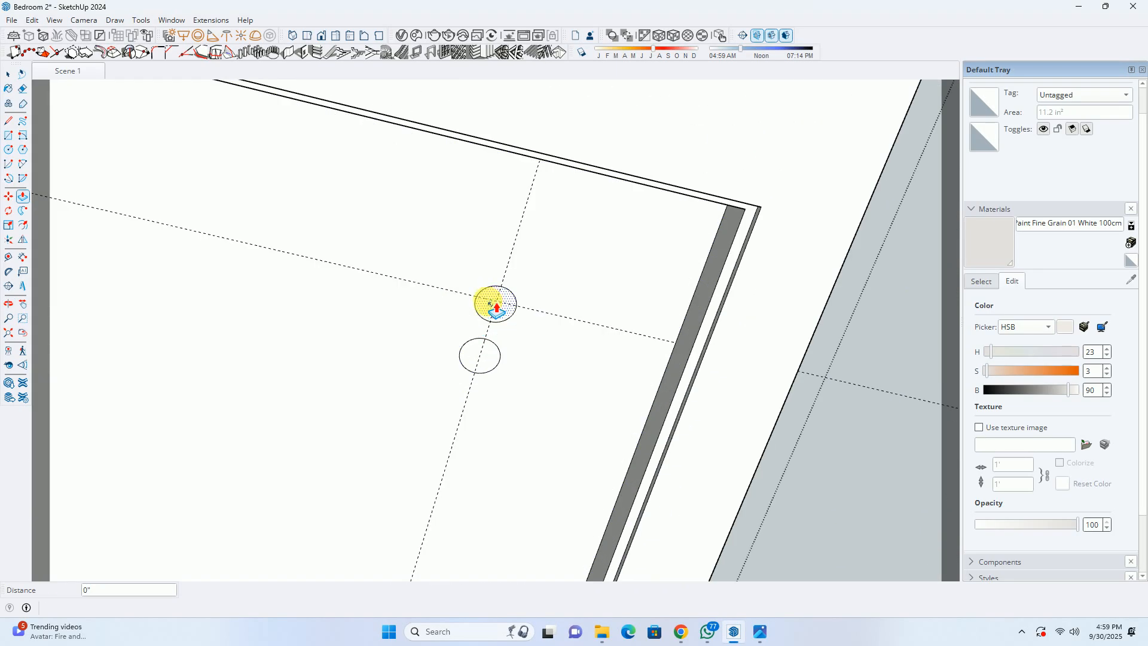
pyautogui.scroll(3, 495, 308)
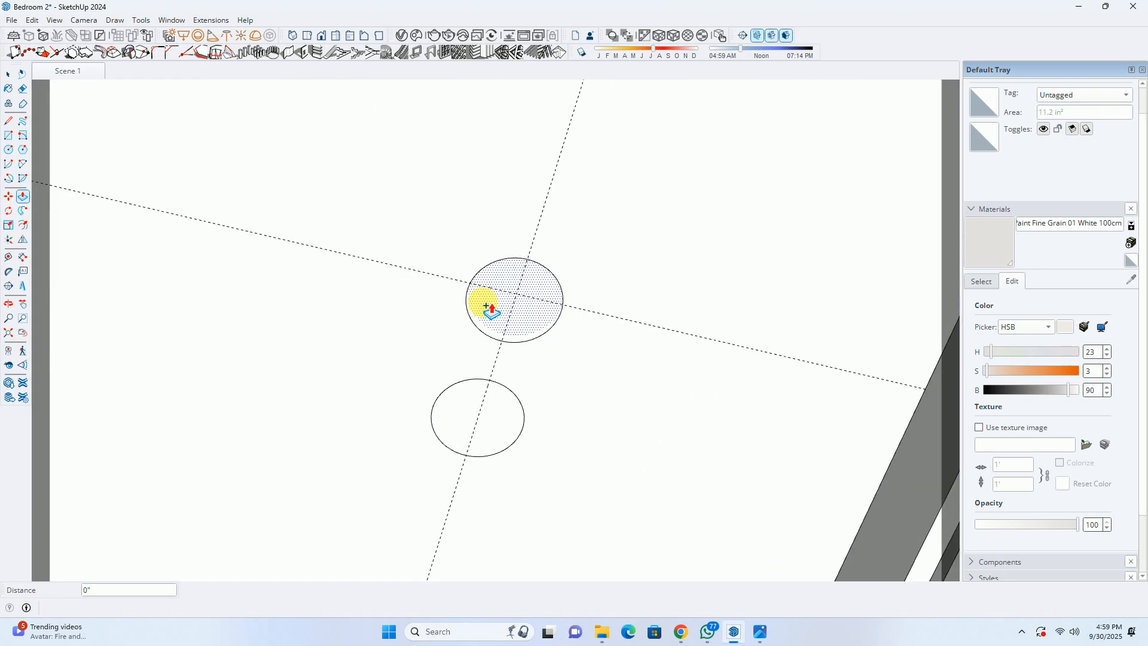
pyautogui.doubleClick(482, 305)
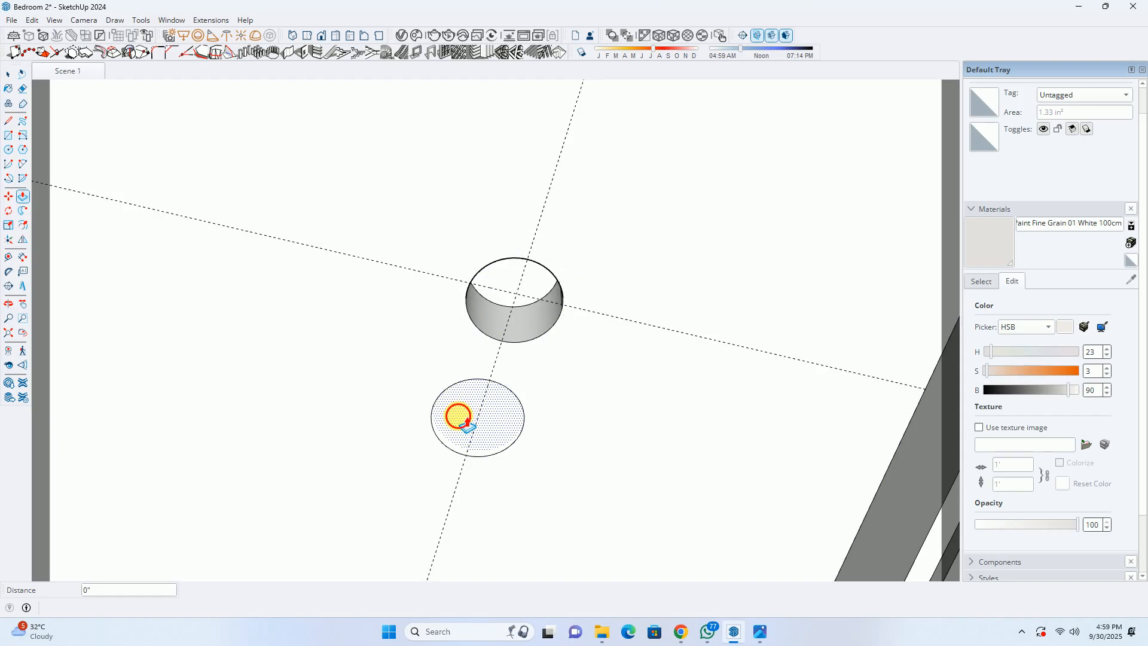
pyautogui.doubleClick(456, 412)
pyautogui.moveTo(449, 441); pyautogui.dragTo(483, 481, button='middle')
pyautogui.scroll(-6, 513, 275)
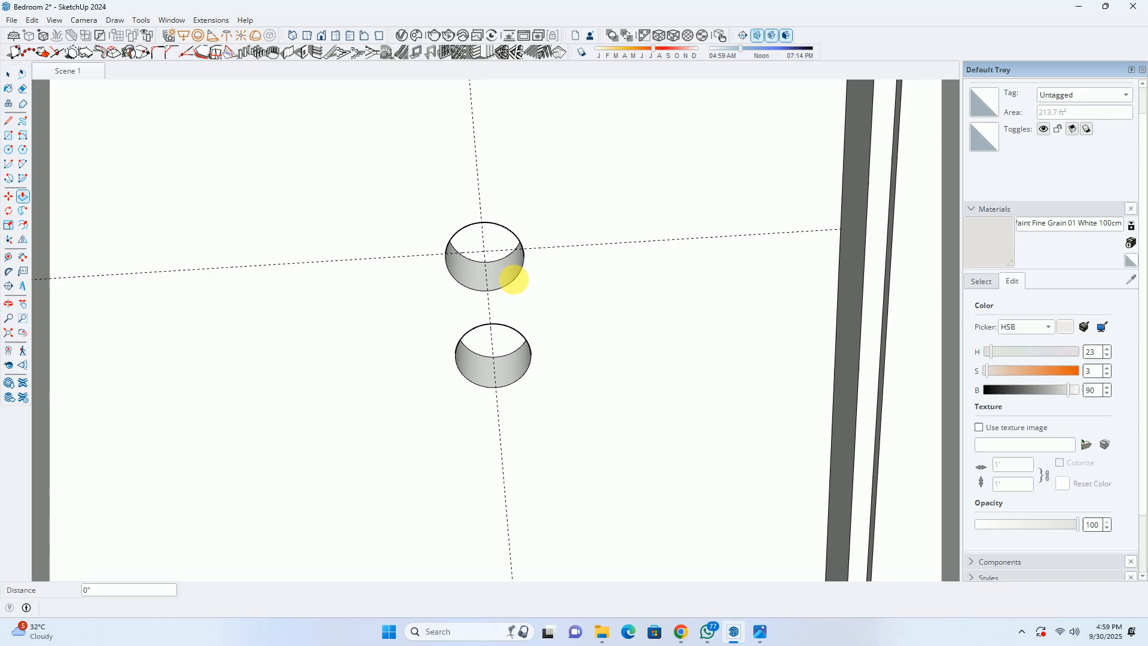
# Copy the two recessed end faces of the opposite corner pair and close the ceiling group.
pyautogui.press('space')
pyautogui.scroll(3, 496, 265)
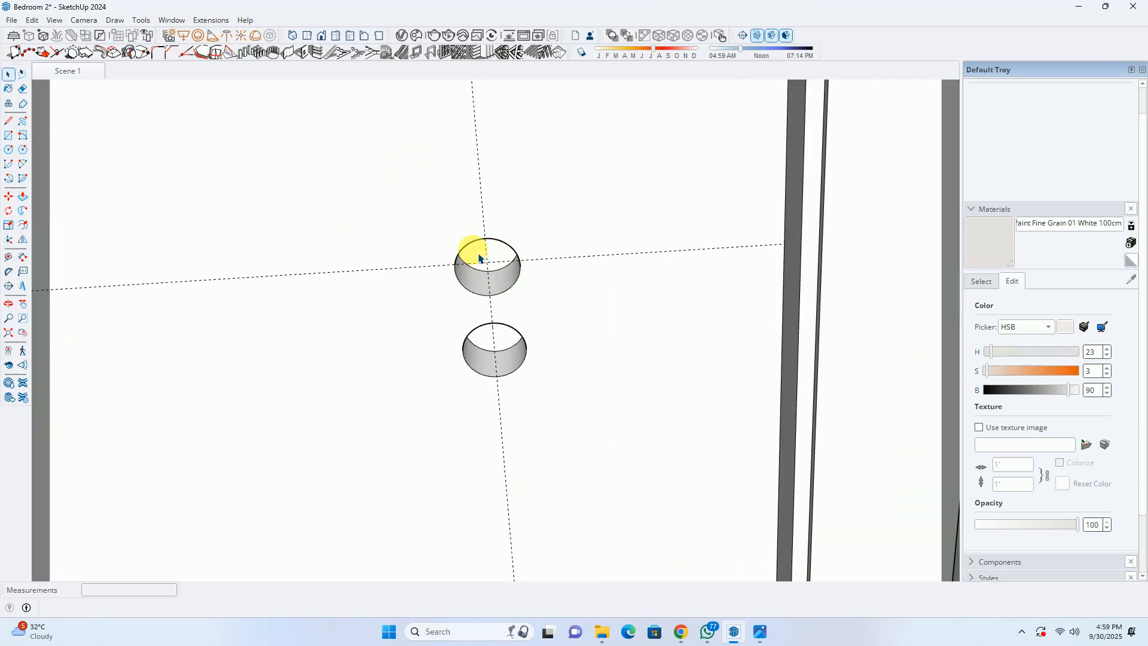
pyautogui.click(487, 327)
pyautogui.scroll(-5, 488, 328)
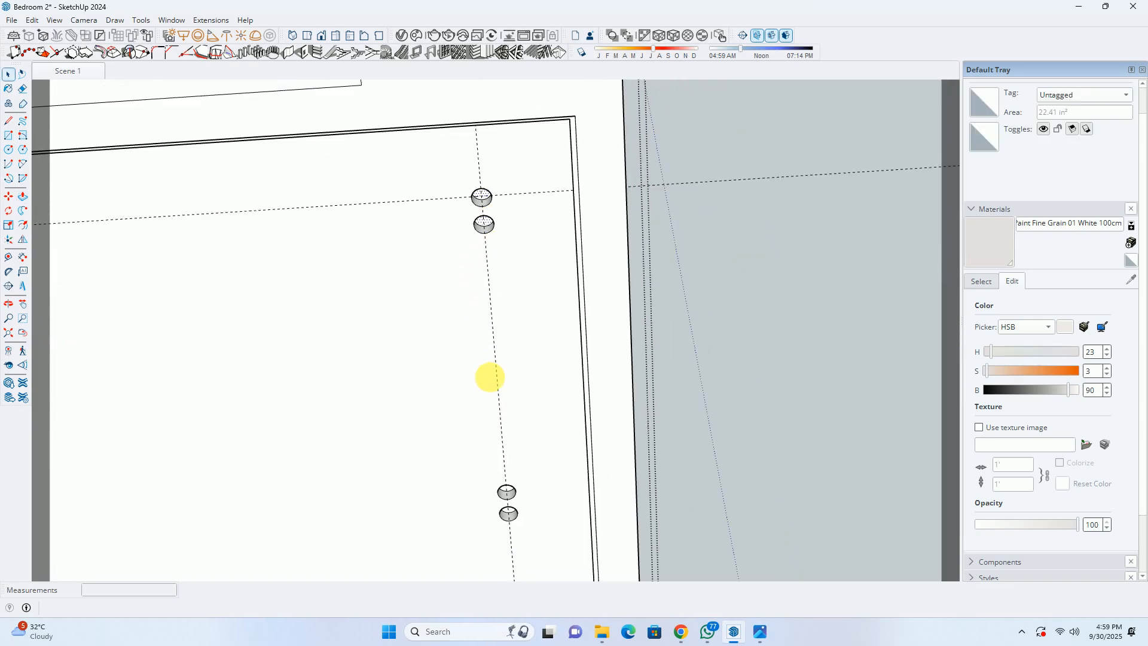
pyautogui.keyDown('shift'); pyautogui.moveTo(490, 377); pyautogui.dragTo(830, 233, button='middle'); pyautogui.keyUp('shift')
pyautogui.scroll(-1, 434, 224)
pyautogui.keyDown('shift'); pyautogui.moveTo(434, 224); pyautogui.dragTo(659, 357, button='middle'); pyautogui.keyUp('shift')
pyautogui.scroll(5, 371, 174)
pyautogui.keyDown('shift'); pyautogui.click(382, 254); pyautogui.keyUp('shift')
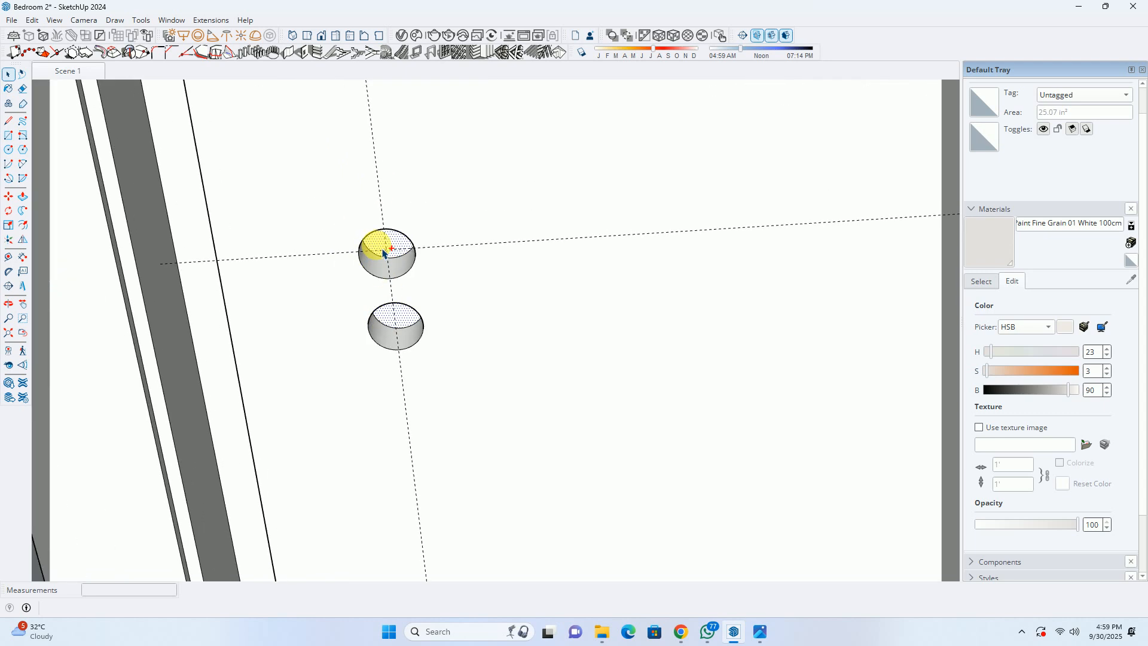
pyautogui.click(446, 263)
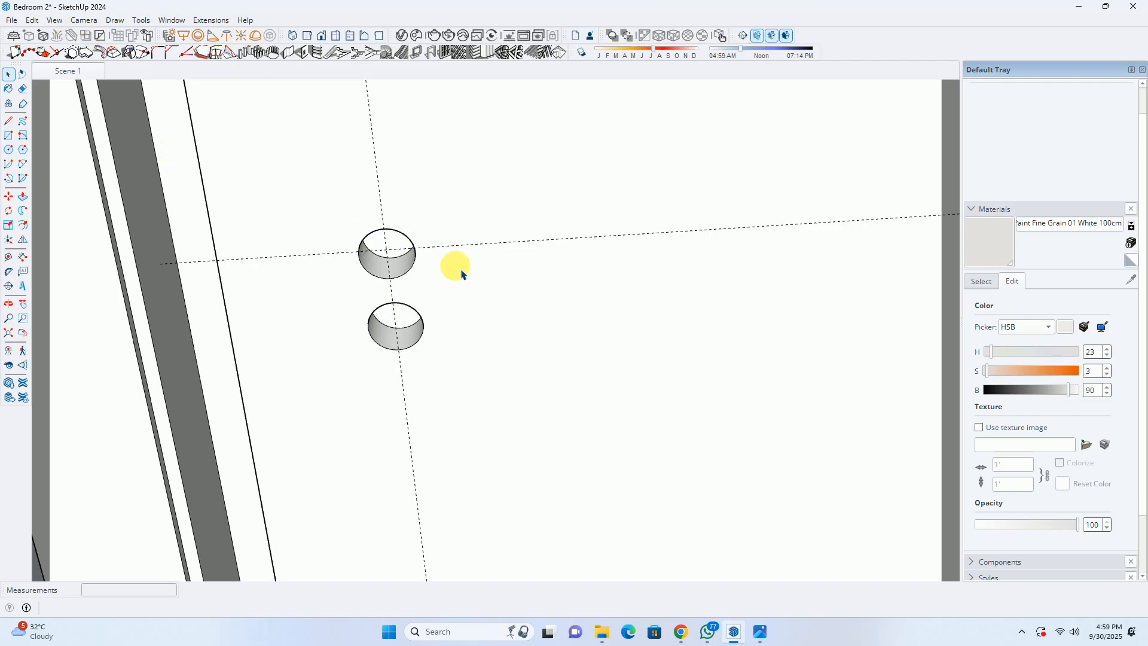
# Paste the copied circle faces in place outside the ceiling group.
pyautogui.scroll(-2, 395, 227)
pyautogui.scroll(-3, 388, 230)
pyautogui.click(32, 20)
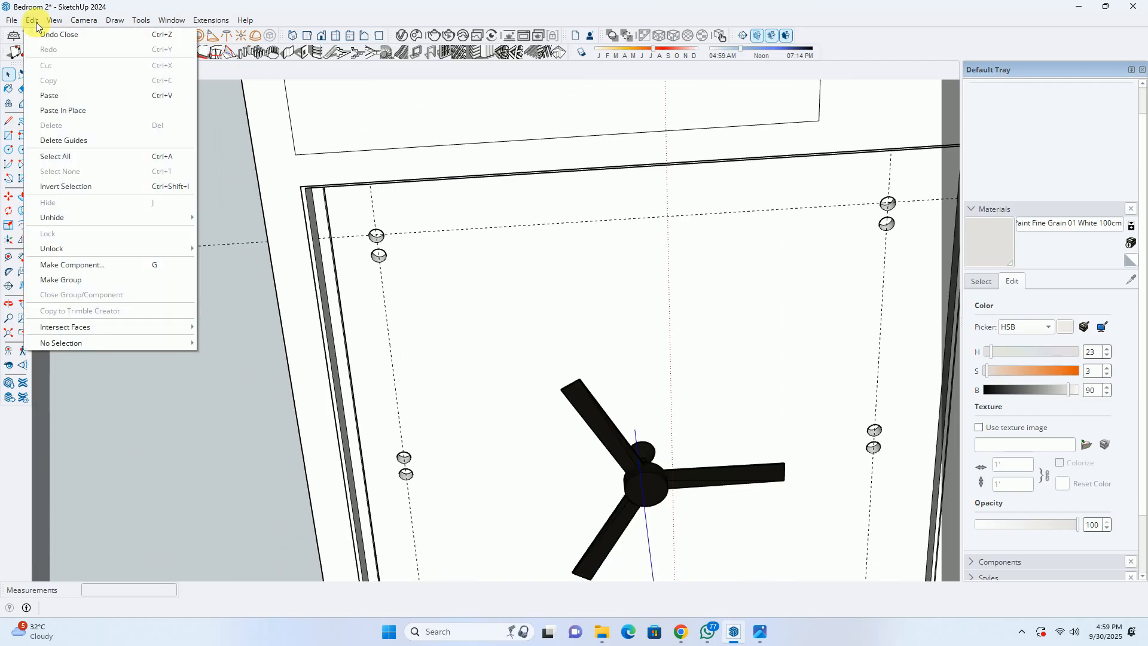
pyautogui.click(49, 110)
# Make the pasted pair of circle faces a component with the definition name Light.
pyautogui.scroll(5, 423, 261)
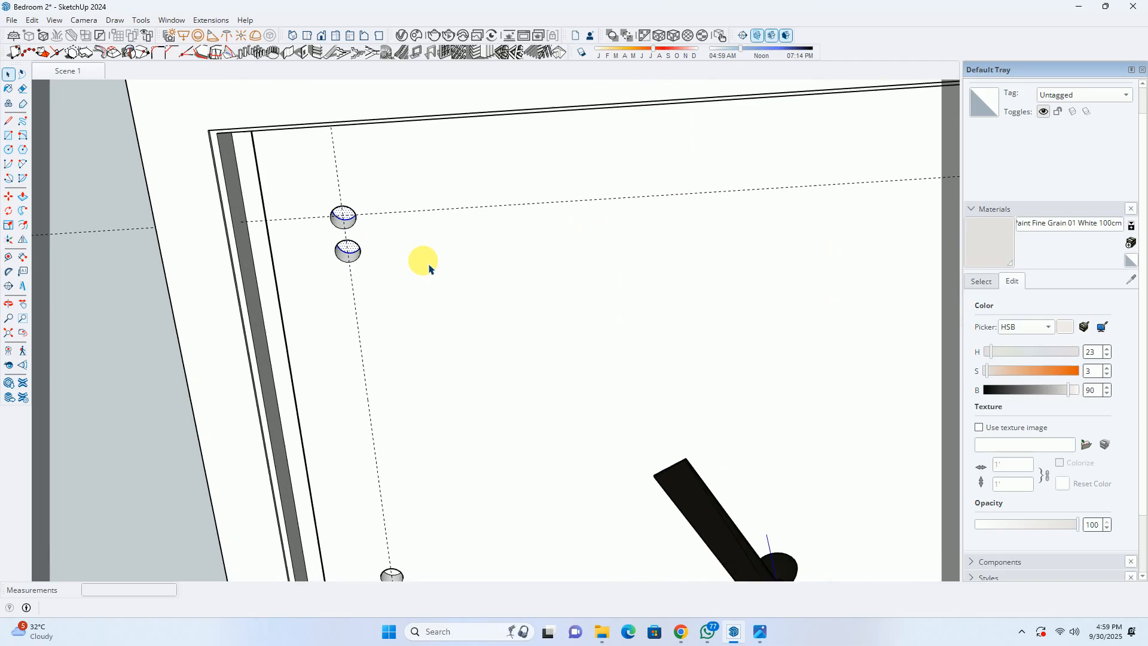
pyautogui.scroll(2, 335, 206)
pyautogui.rightClick(319, 182)
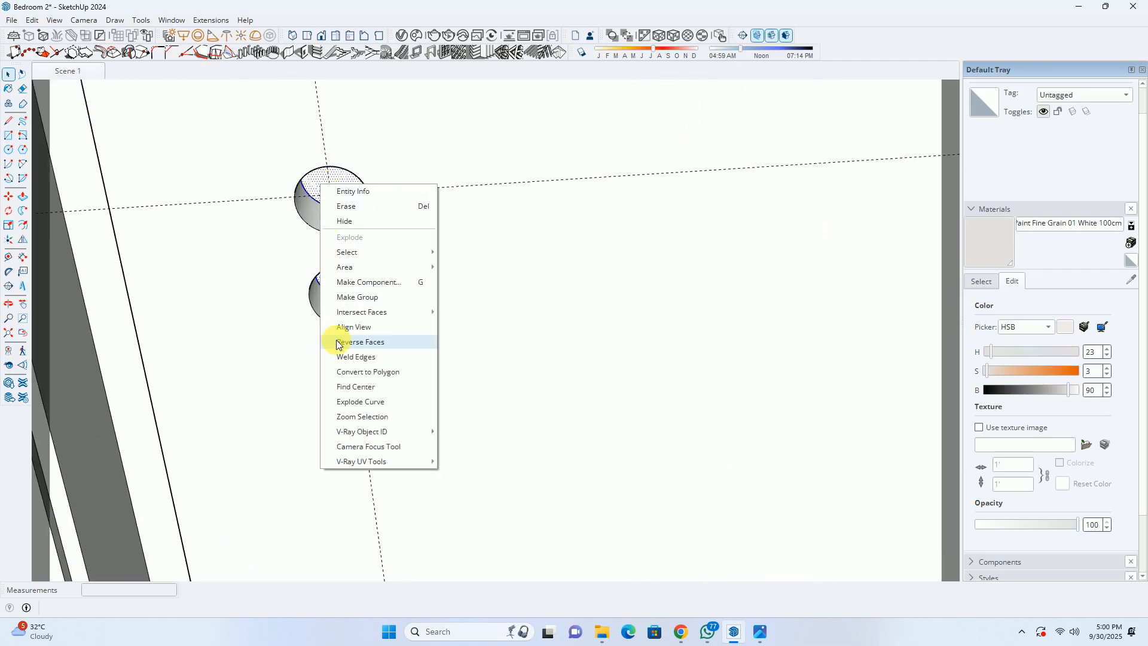
pyautogui.click(368, 283)
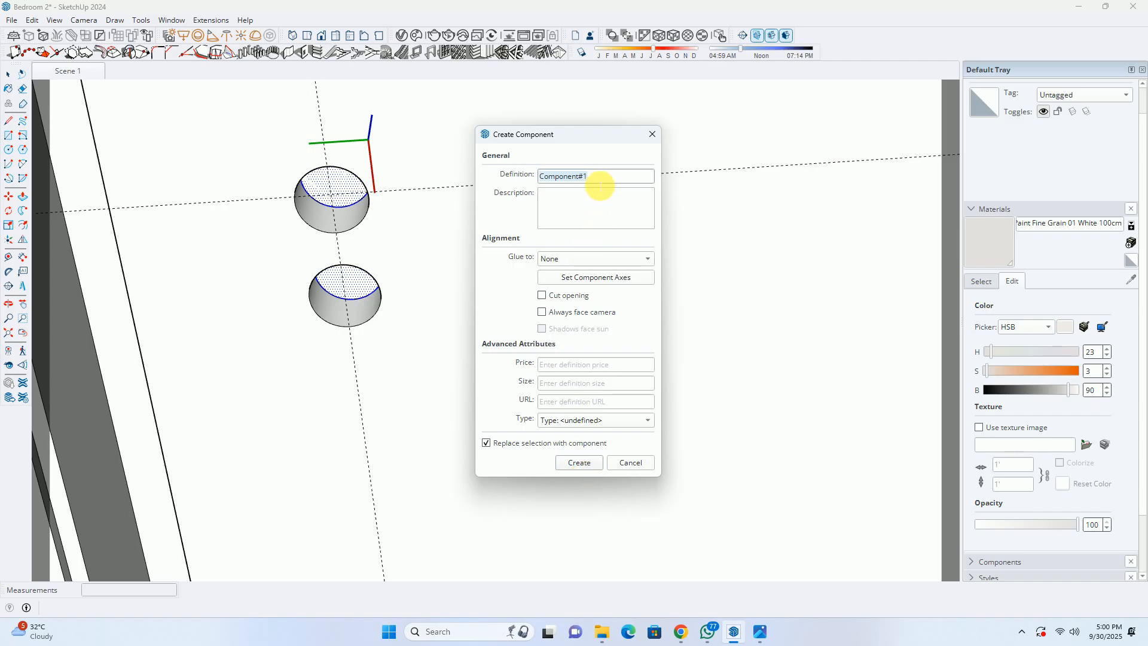
pyautogui.write('Light')
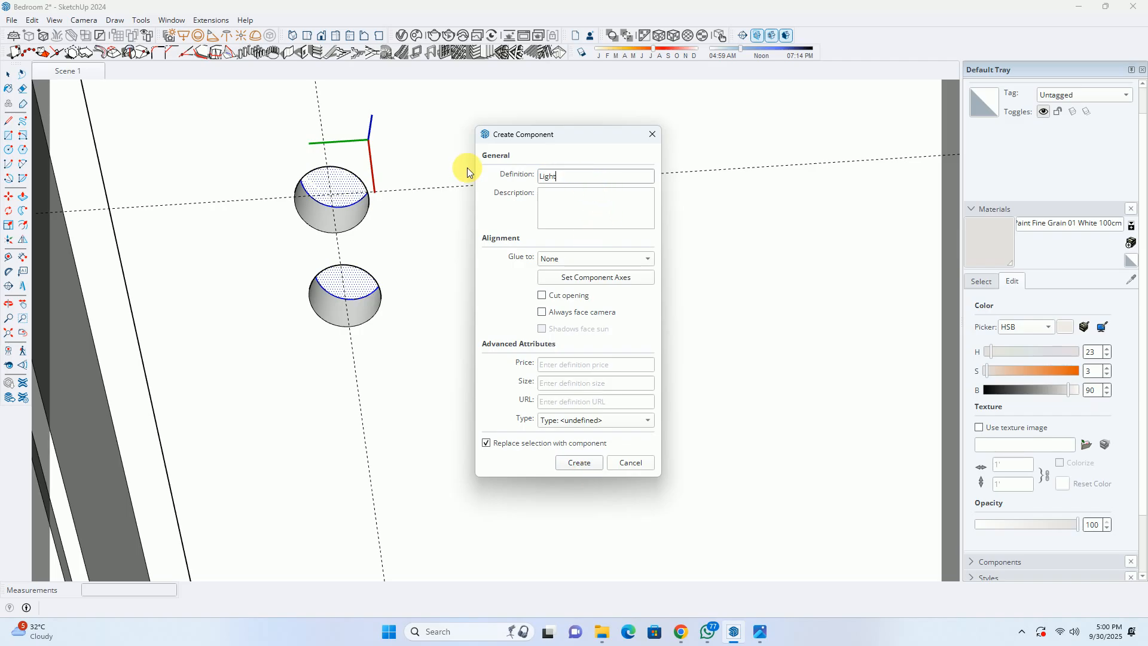
pyautogui.press('Return')
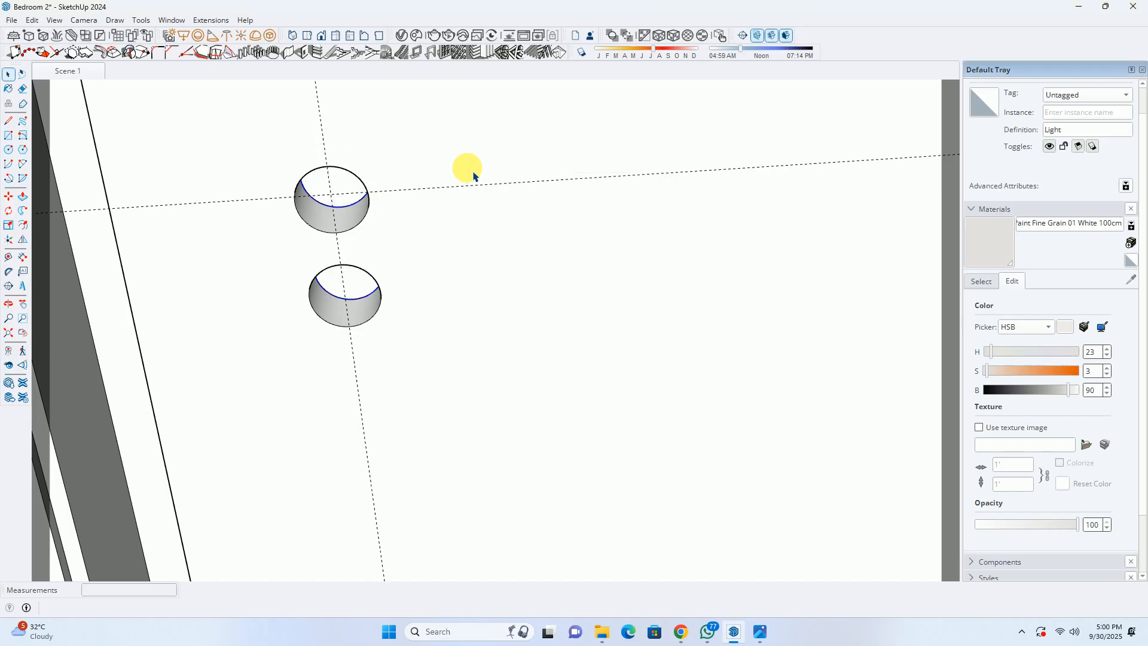
# Open the Light component and Push/Pull both circle faces down into cylinders of equal height.
pyautogui.doubleClick(327, 185)
pyautogui.press('p')
pyautogui.click(342, 182)
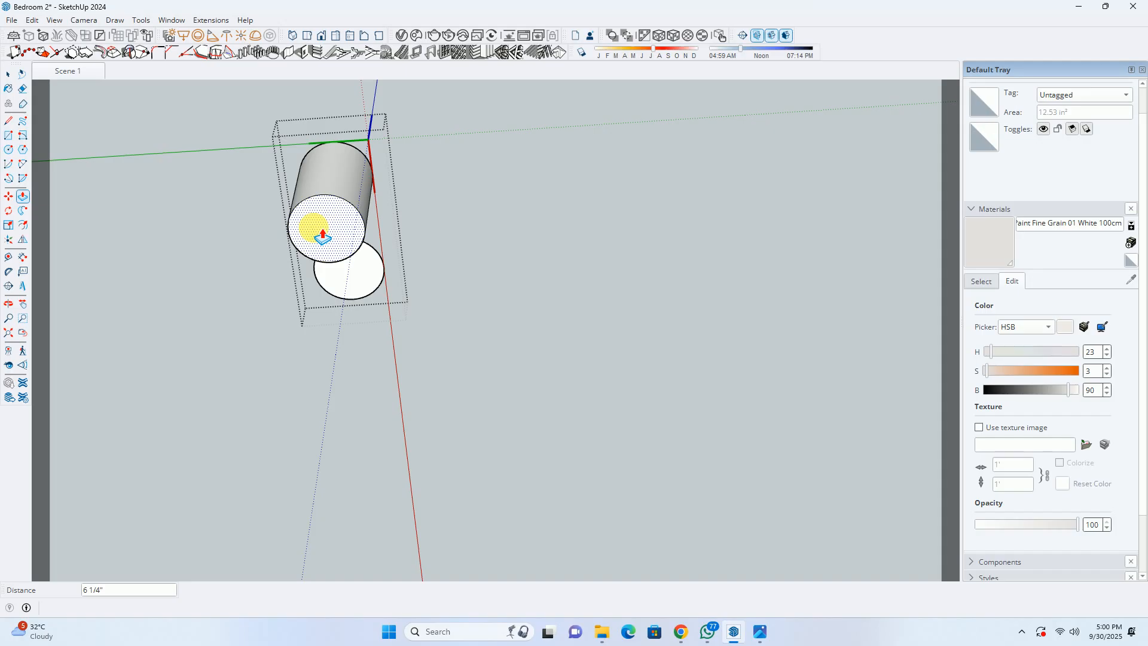
pyautogui.press('Return')
pyautogui.doubleClick(335, 269)
pyautogui.moveTo(347, 278); pyautogui.dragTo(246, 362, button='middle')
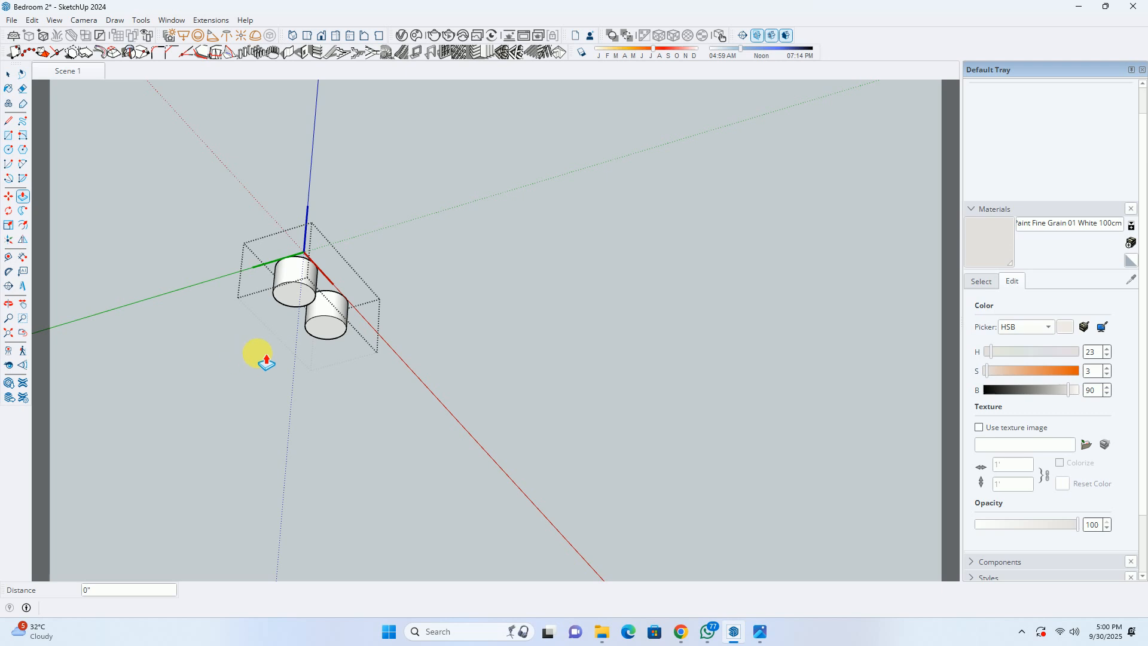
# Push/Pull the lower face of the first cylinder a further 10 mm as a new section, keeping the existing edge.
pyautogui.click(297, 302)
pyautogui.click(285, 328)
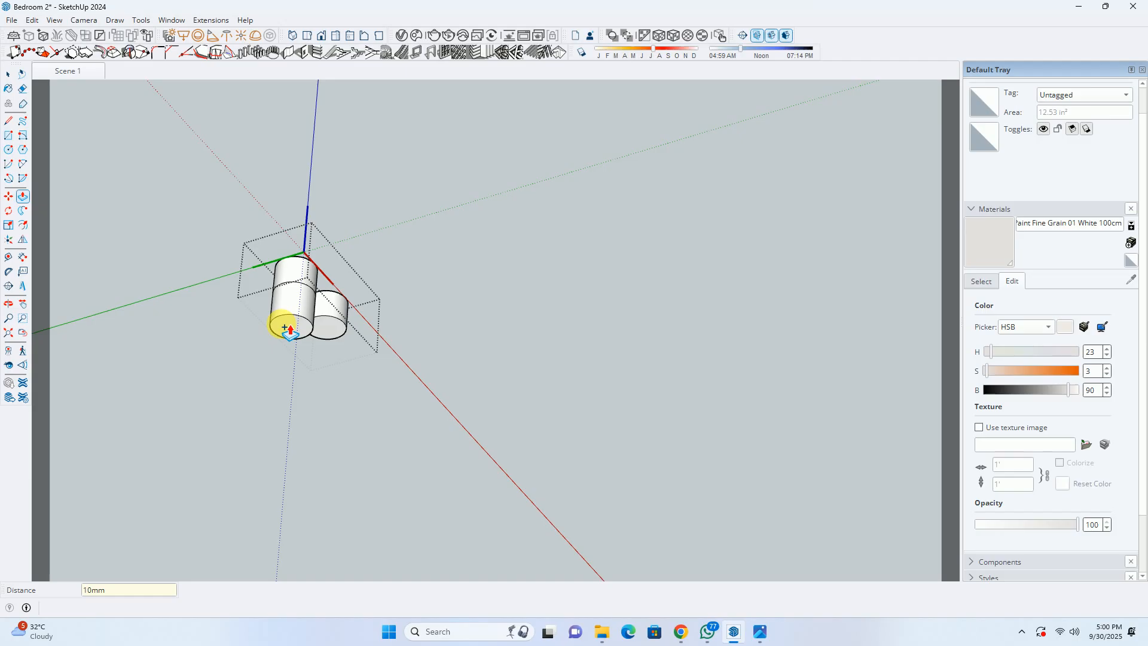
pyautogui.press('Return')
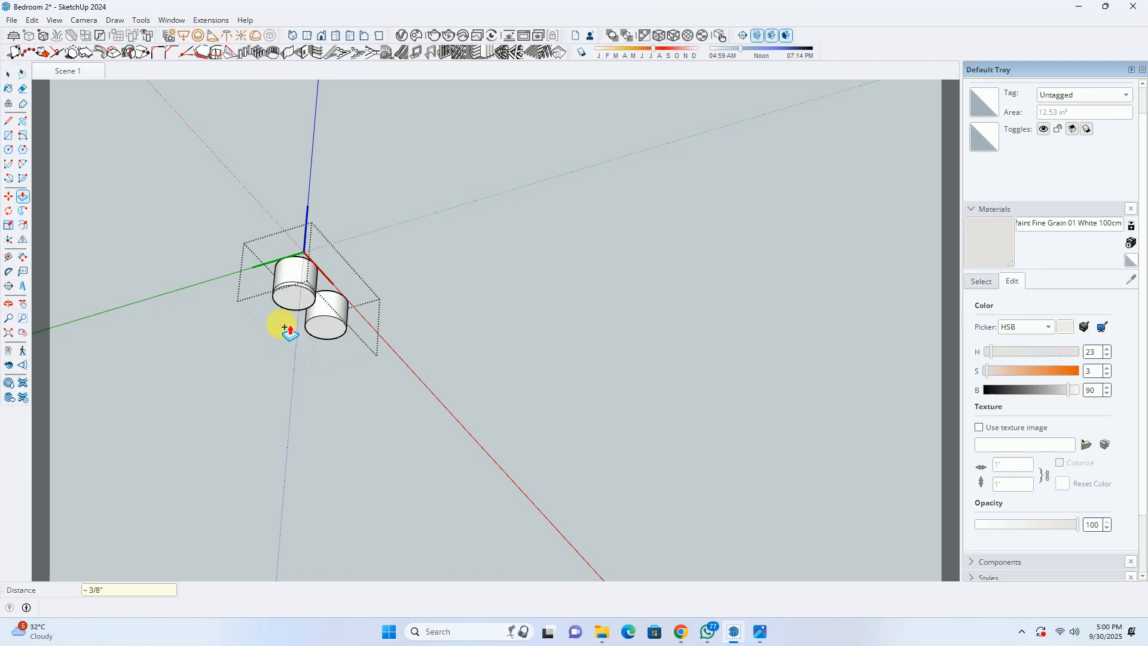
# Offset the lower edge of the first cylinder 5 mm inward.
pyautogui.scroll(6, 289, 272)
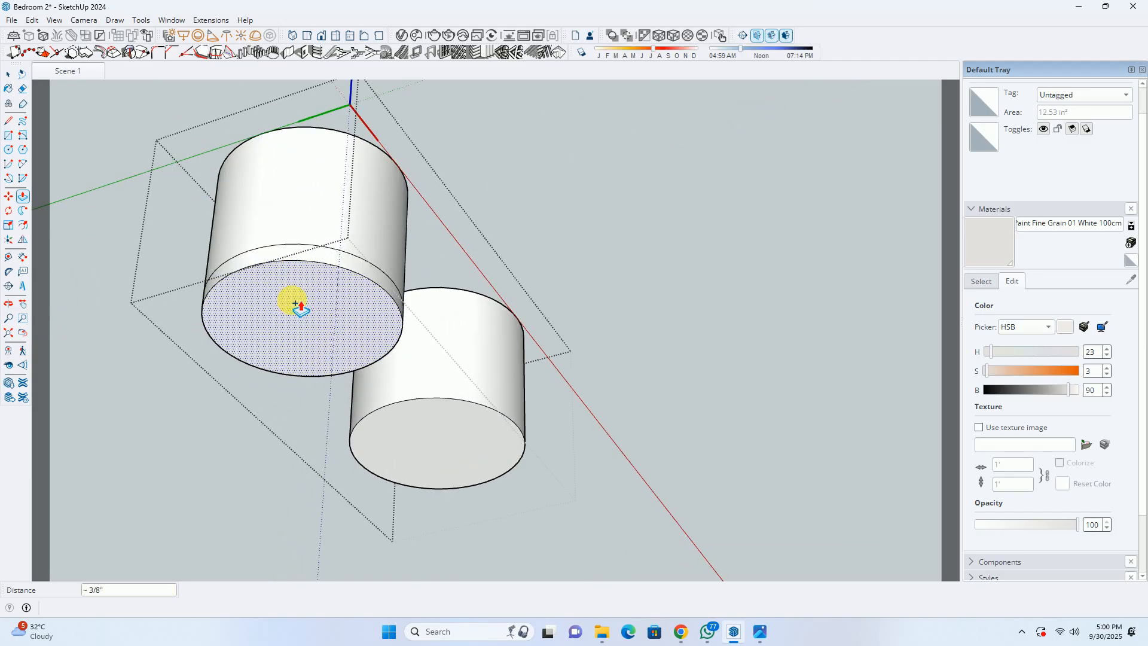
pyautogui.press('f')
pyautogui.scroll(3, 299, 306)
pyautogui.click(366, 253)
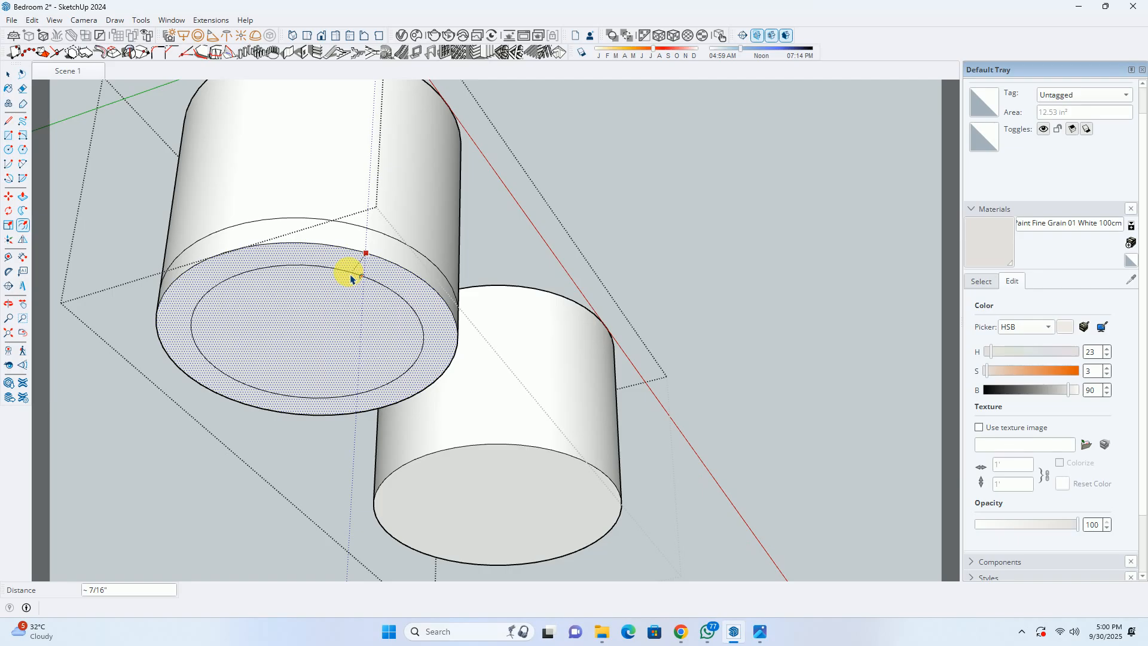
pyautogui.write('5mm')
pyautogui.press('Return')
# Push/Pull the inner offset circle back into the first cylinder to leave a raised rim around it.
pyautogui.press('p')
pyautogui.scroll(1, 308, 310)
pyautogui.click(298, 316)
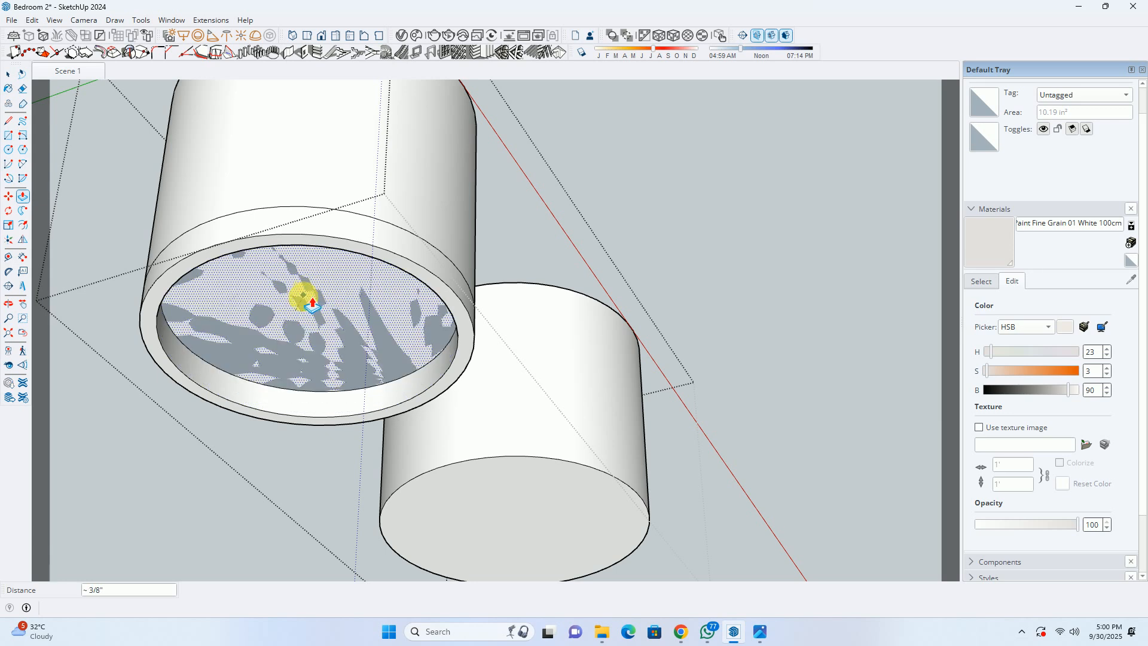
pyautogui.click(301, 299)
pyautogui.scroll(1, 240, 359)
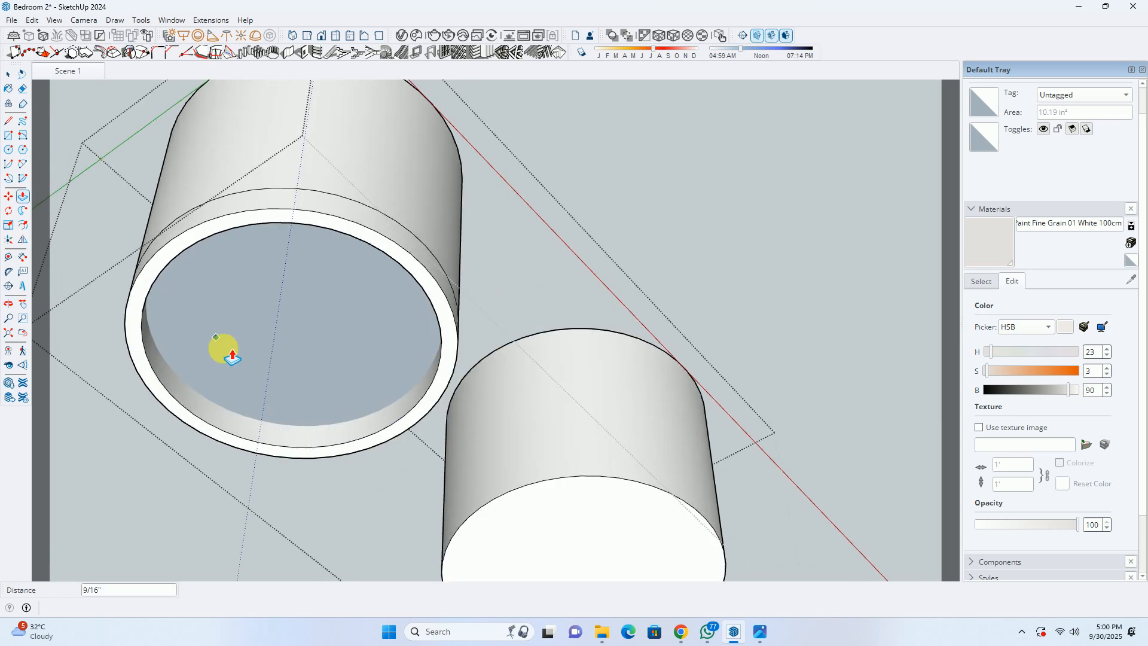
# Draw a straight line across the recessed circular face inside the first cylinder's rim.
pyautogui.press('space')
pyautogui.click(208, 402)
pyautogui.moveTo(243, 369); pyautogui.dragTo(568, 303, button='middle')
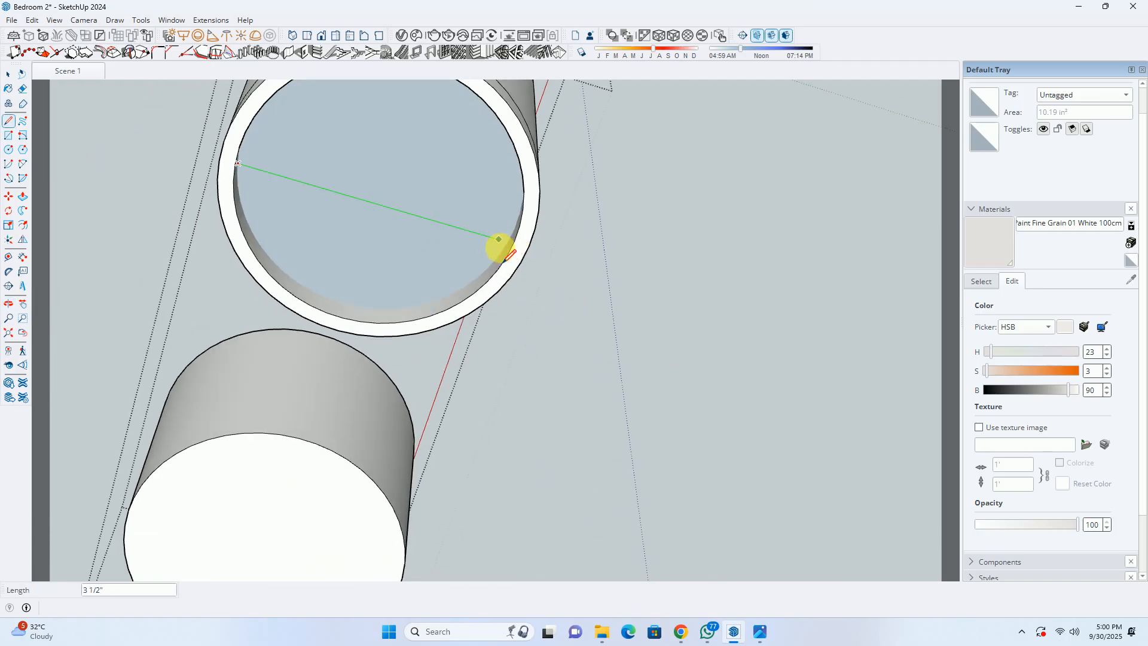
pyautogui.scroll(3, 503, 245)
pyautogui.click(526, 256)
pyautogui.moveTo(526, 256); pyautogui.dragTo(238, 225, button='middle')
# Delete the line crossing the recessed face of the first cylinder.
pyautogui.press('space')
pyautogui.tripleClick(263, 255)
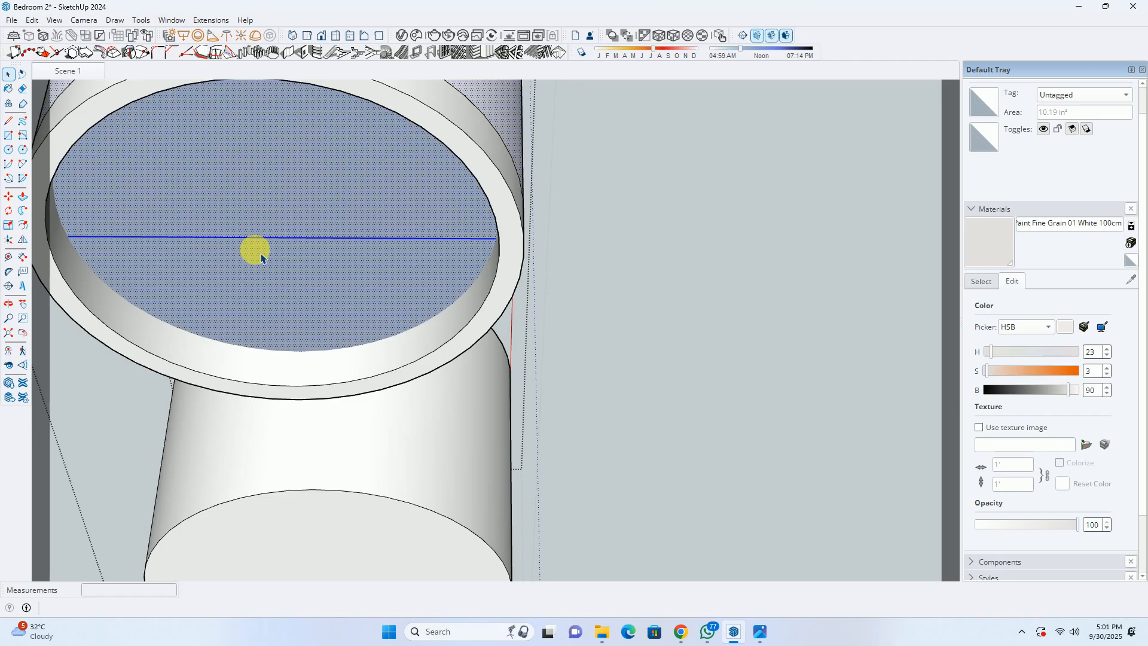
pyautogui.scroll(-2, 352, 209)
pyautogui.keyDown('shift'); pyautogui.moveTo(347, 257); pyautogui.dragTo(305, 419, button='middle'); pyautogui.keyUp('shift')
pyautogui.keyDown('shift'); pyautogui.click(368, 235); pyautogui.keyUp('shift')
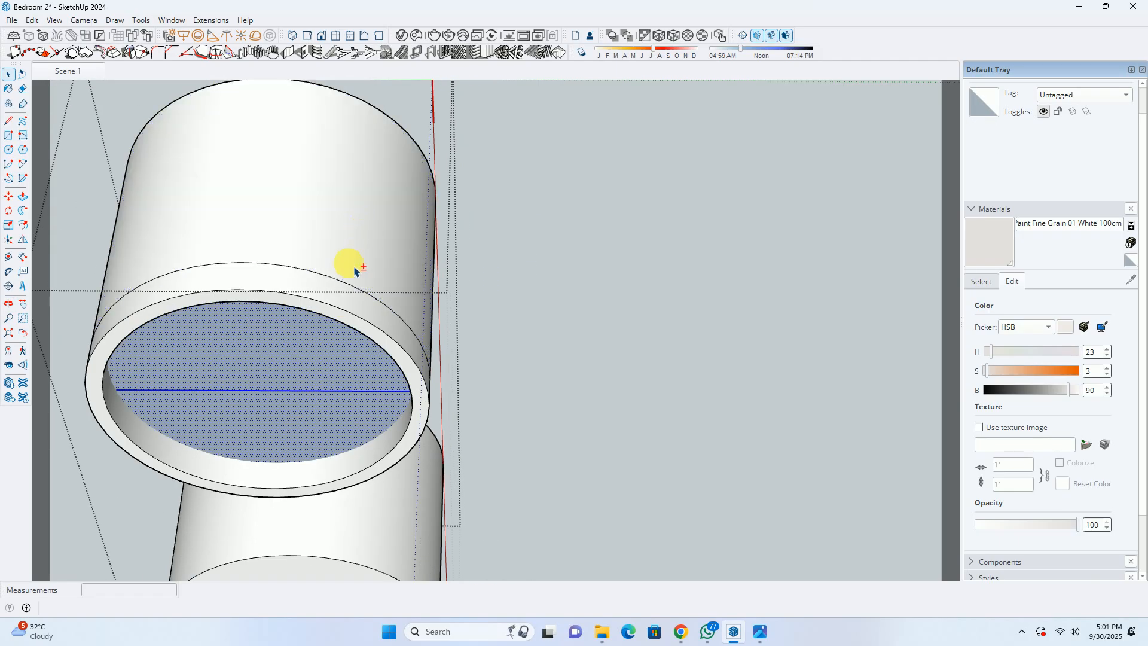
pyautogui.click(297, 393)
pyautogui.click(297, 398)
pyautogui.click(298, 394)
pyautogui.press('Delete')
pyautogui.moveTo(297, 387); pyautogui.dragTo(141, 448, button='middle')
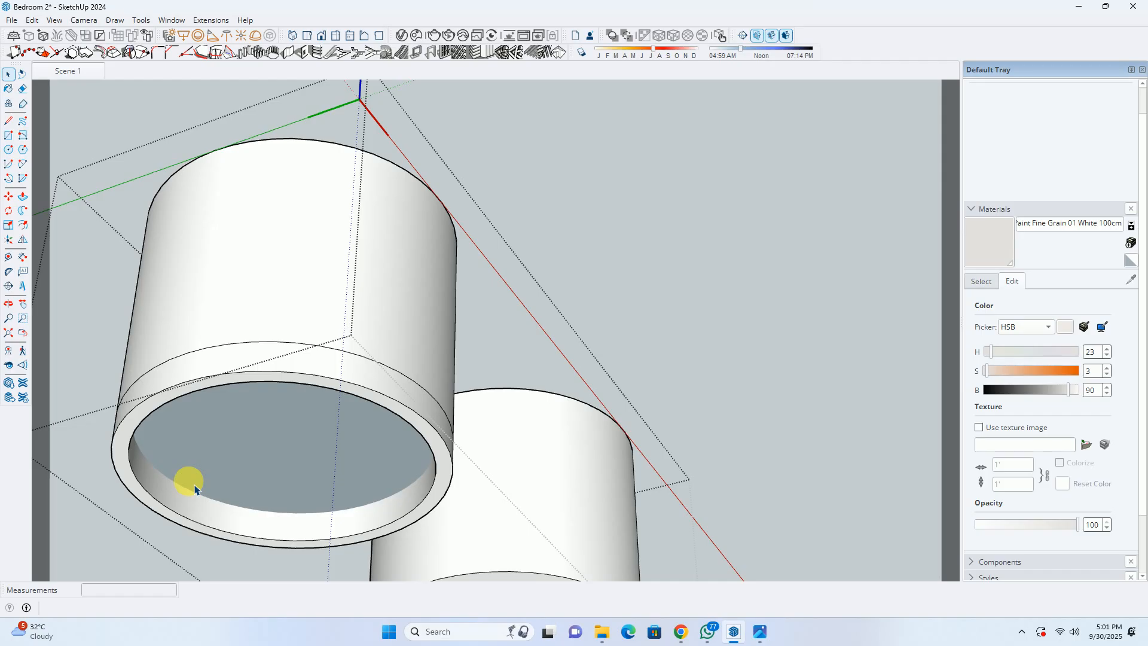
# Try to move the rim's inner circular edge up into the first cylinder's recess.
pyautogui.moveTo(218, 487); pyautogui.dragTo(167, 244, button='middle')
pyautogui.scroll(3, 215, 423)
pyautogui.moveTo(215, 423); pyautogui.dragTo(332, 264, button='middle')
pyautogui.scroll(-5, 360, 385)
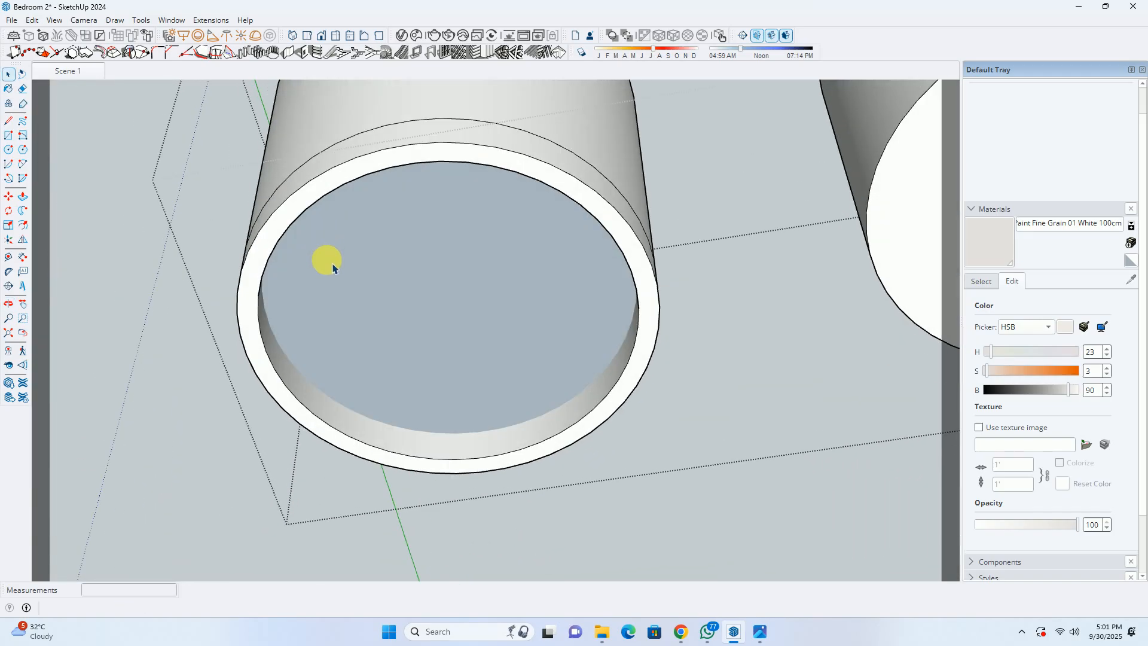
pyautogui.scroll(-2, 333, 267)
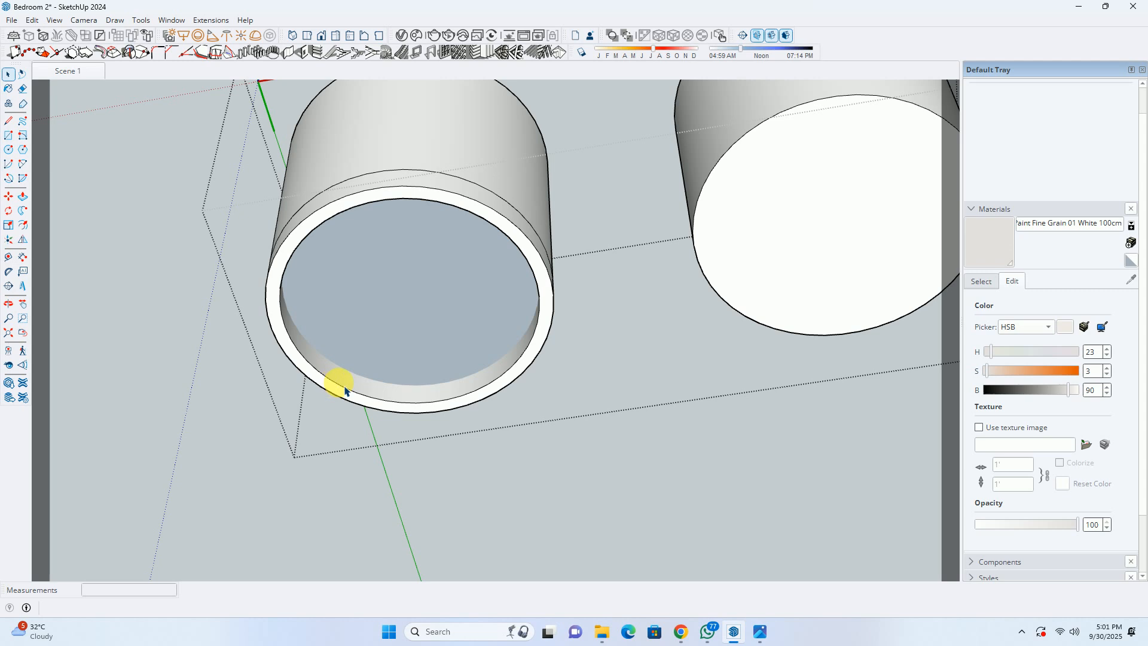
pyautogui.click(340, 378)
pyautogui.press('m')
pyautogui.moveTo(339, 378); pyautogui.dragTo(301, 425, button='middle')
pyautogui.scroll(2, 301, 425)
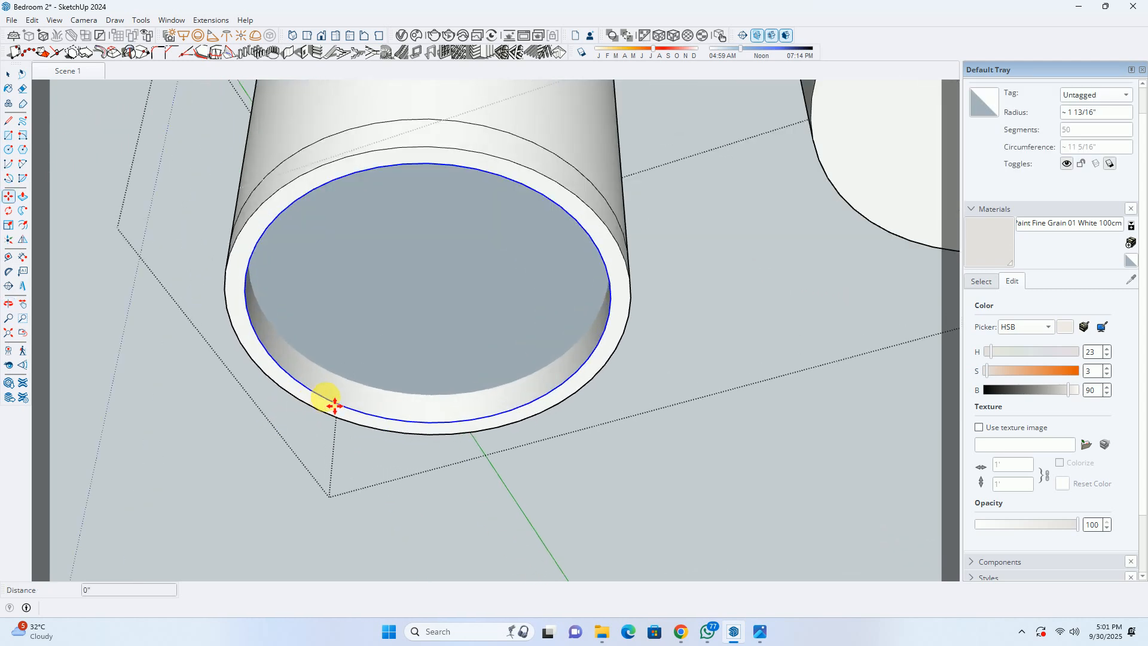
pyautogui.scroll(-2, 337, 376)
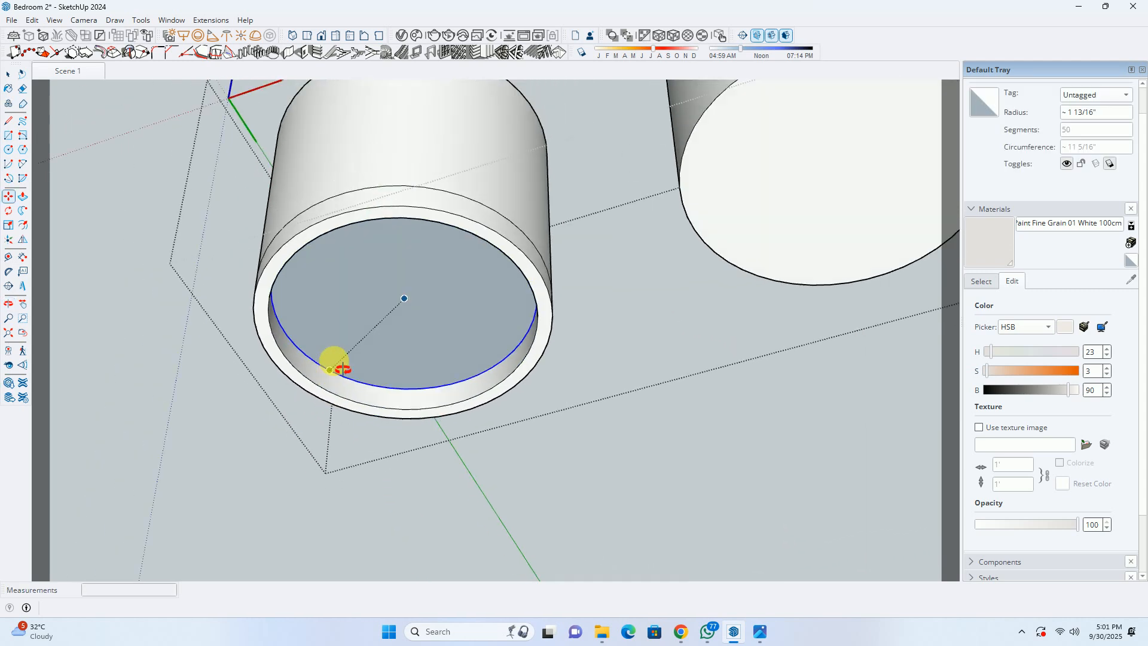
pyautogui.scroll(-4, 335, 366)
# Undo the recess edits, rim and extra lower section so the first cylinder is plain again.
pyautogui.click(357, 312)
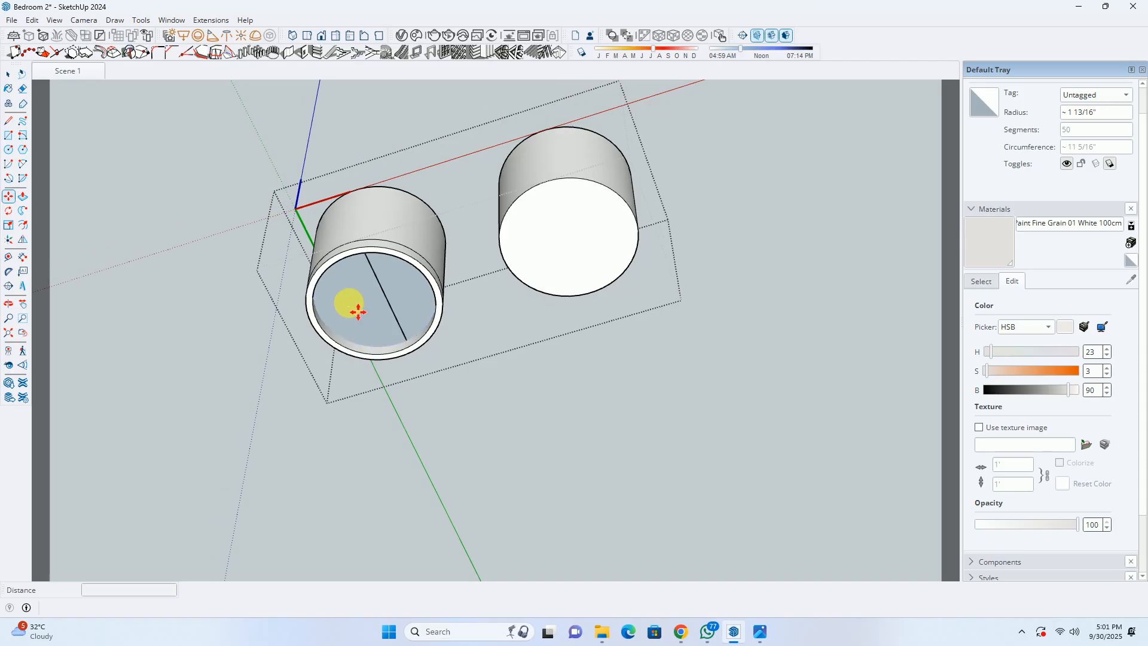
pyautogui.click(357, 311)
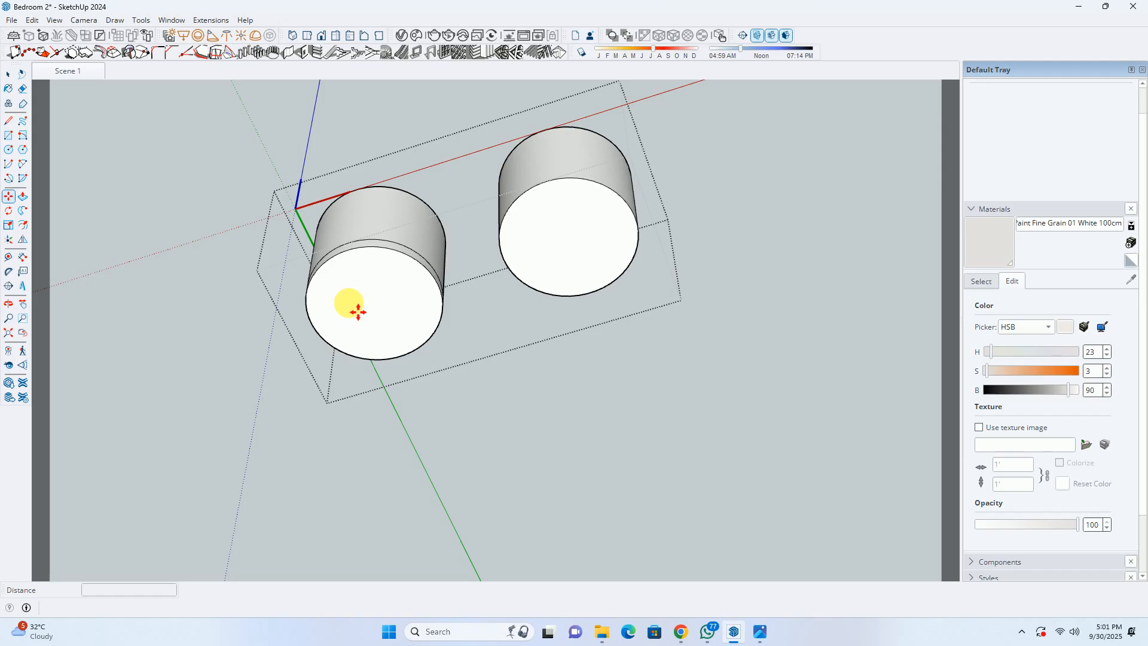
pyautogui.click(358, 311)
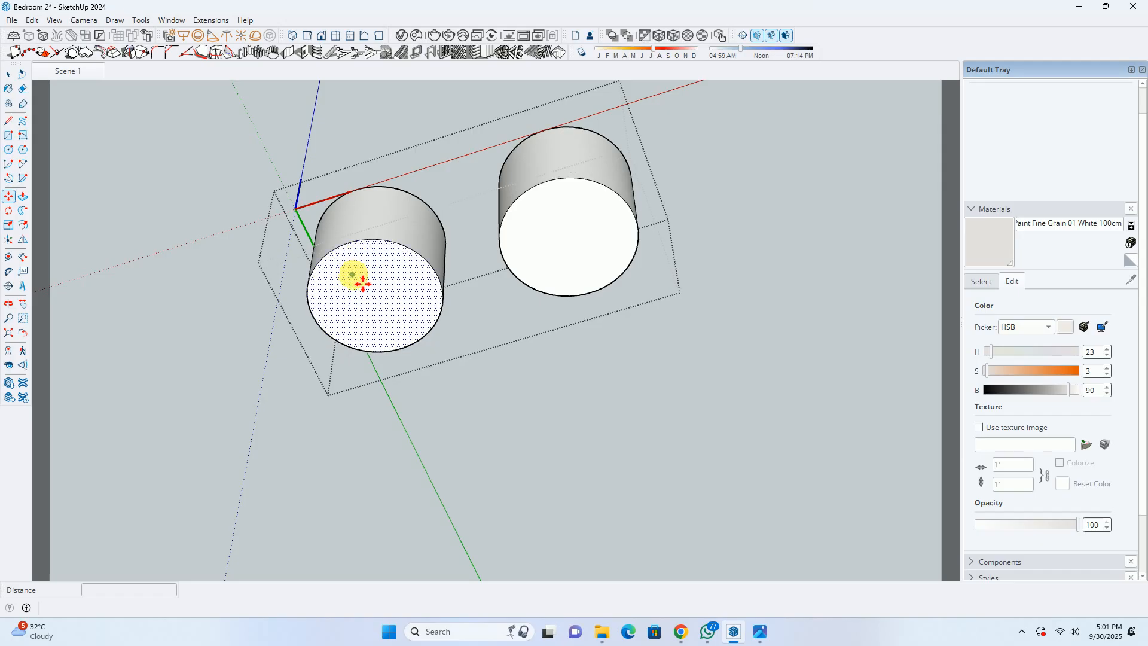
# Push/Pull the lower face of the plain first cylinder down 10 mm.
pyautogui.moveTo(353, 274); pyautogui.dragTo(382, 320, button='middle')
pyautogui.scroll(3, 421, 290)
pyautogui.press('space')
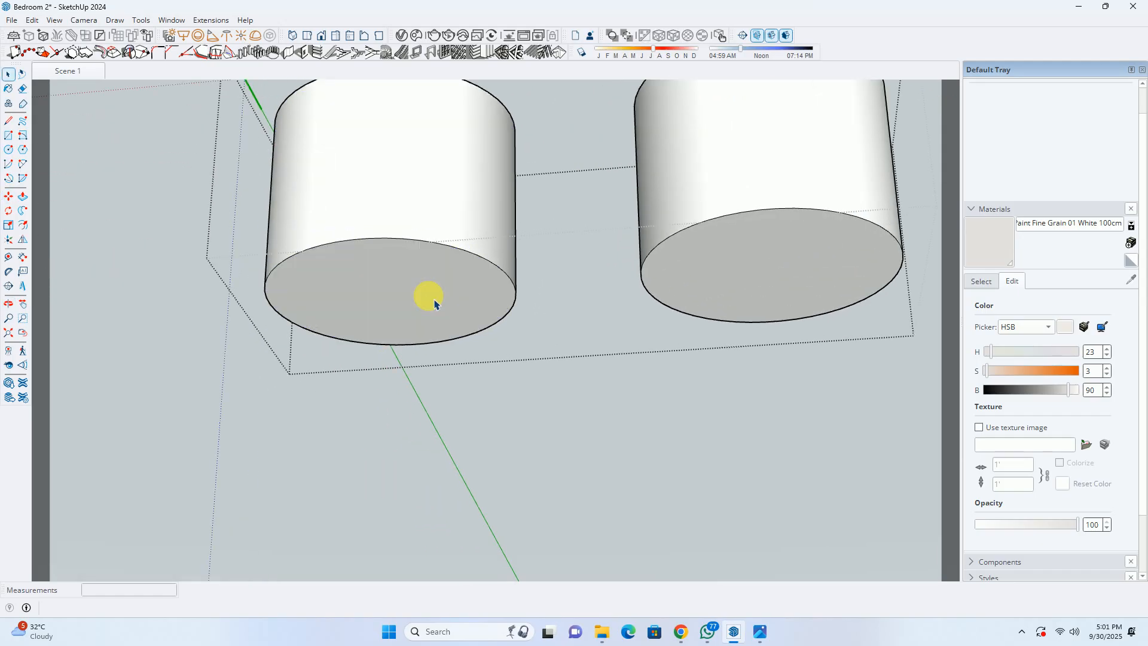
pyautogui.click(435, 304)
pyautogui.press('p')
pyautogui.click(378, 296)
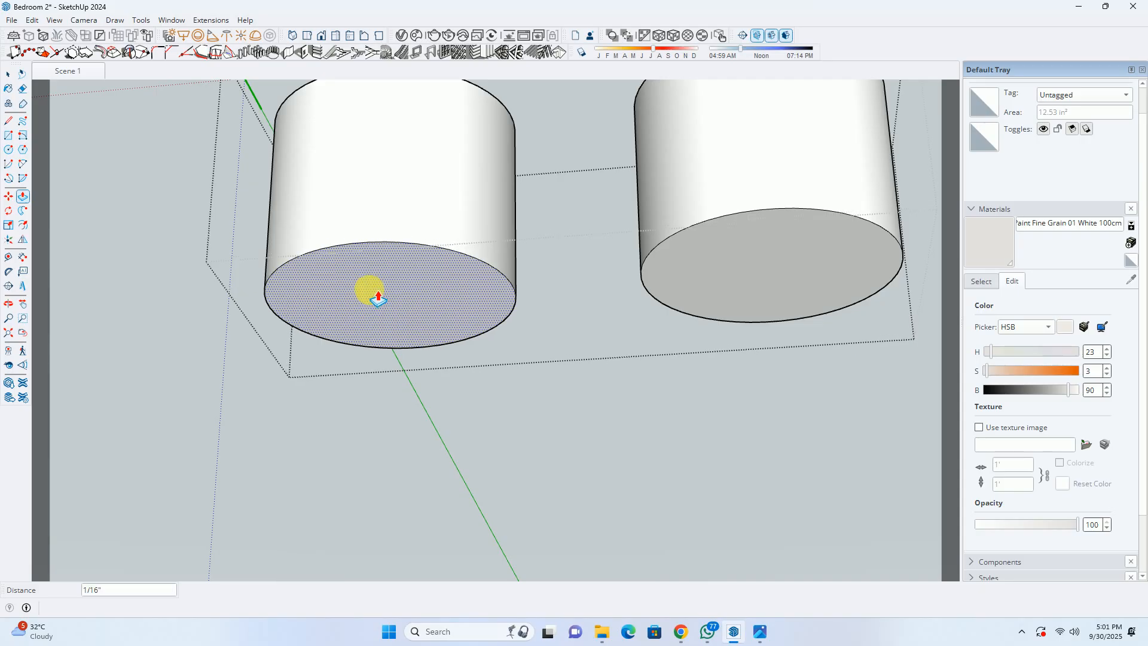
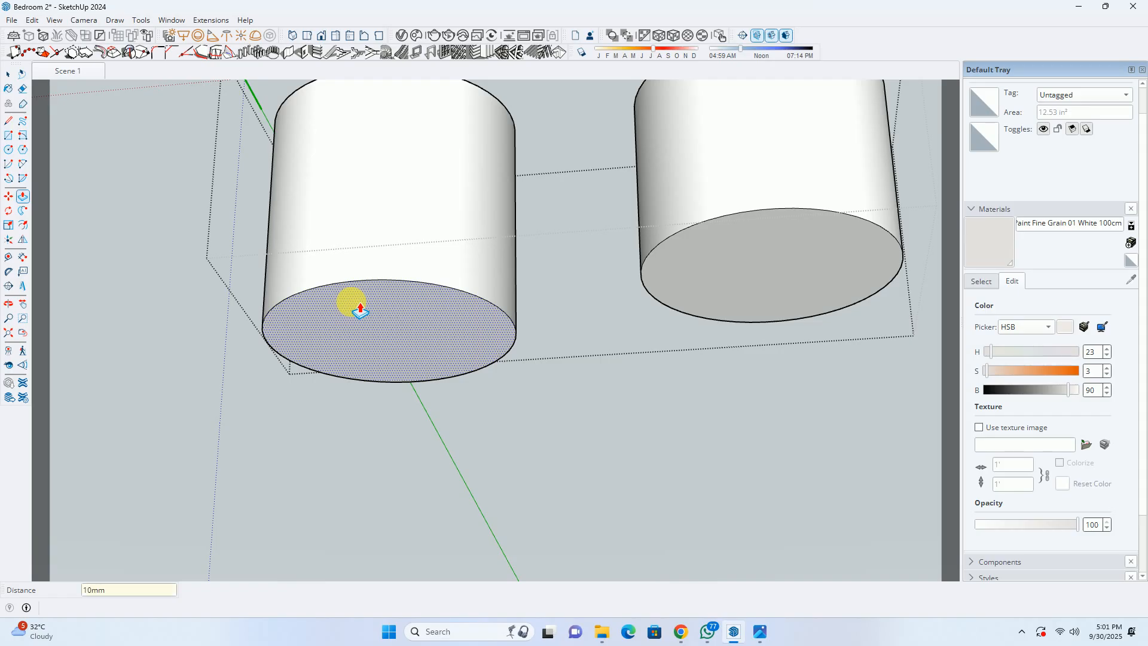
pyautogui.write('10mm')
pyautogui.press('Return')
# Offset the lower circular edge of the first cylinder 10 mm inward.
pyautogui.press('f')
pyautogui.click(371, 274)
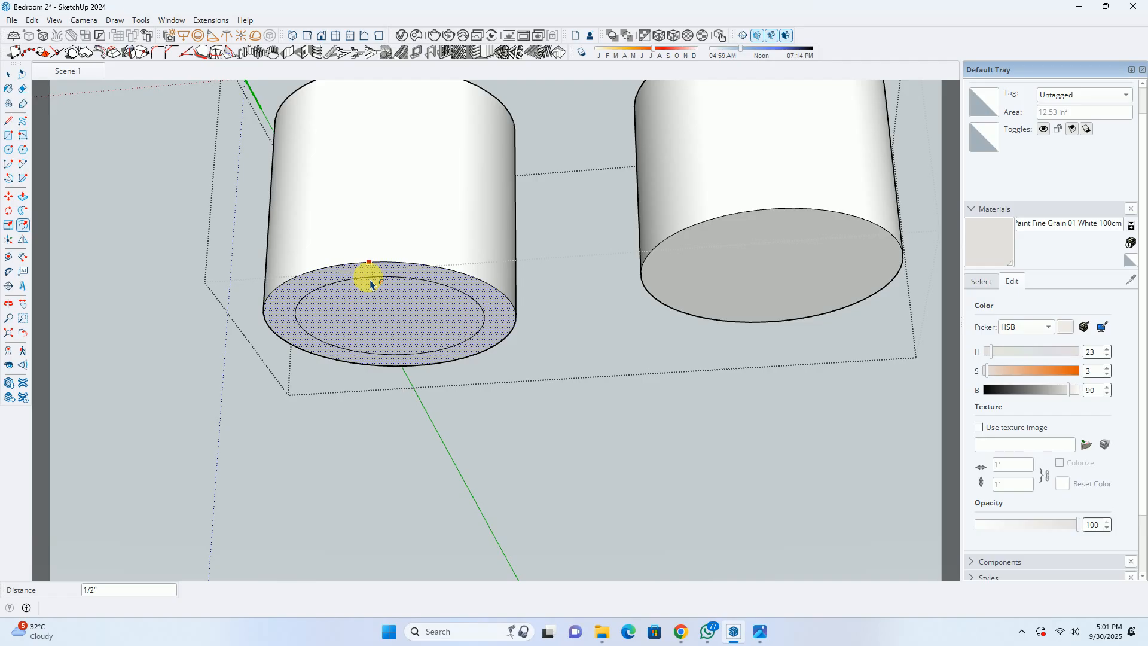
pyautogui.write('10mm')
pyautogui.press('Return')
# Push/Pull the inner offset circle about 2 9/16" up into the first cylinder to hollow it.
pyautogui.press('p')
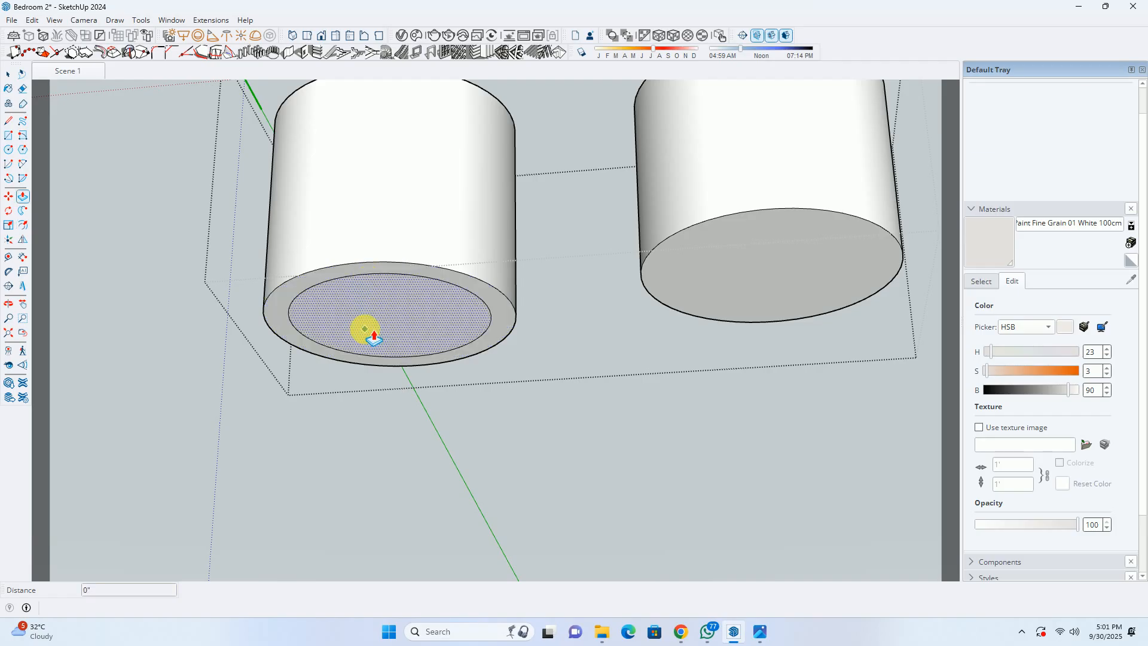
pyautogui.click(372, 336)
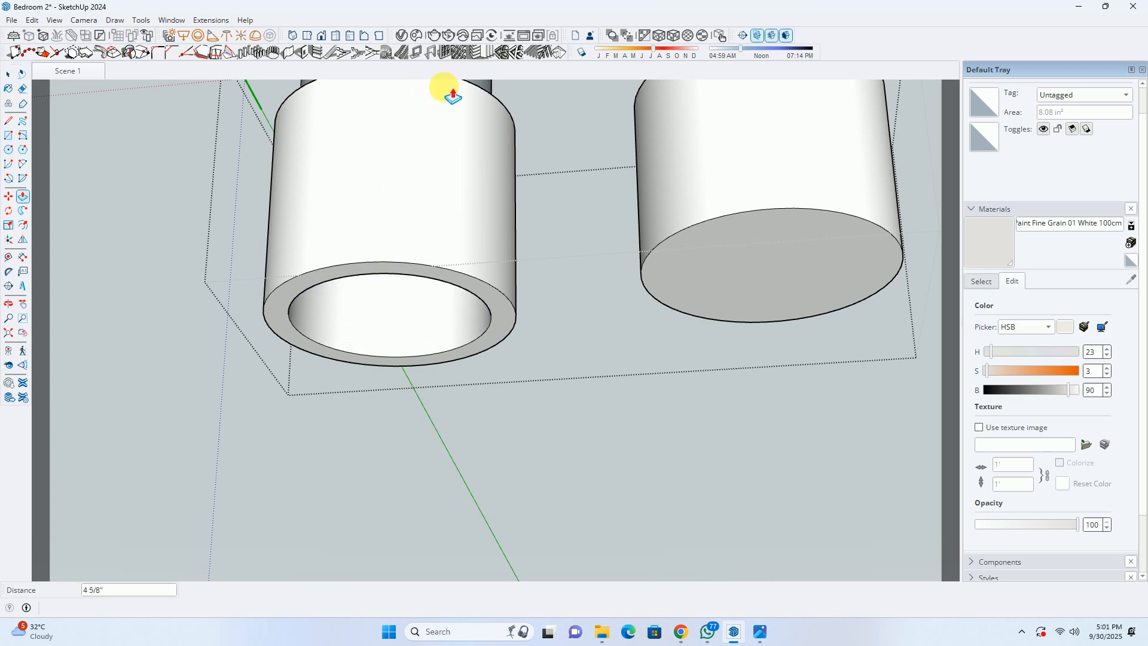
pyautogui.moveTo(448, 90); pyautogui.dragTo(440, 226, button='middle')
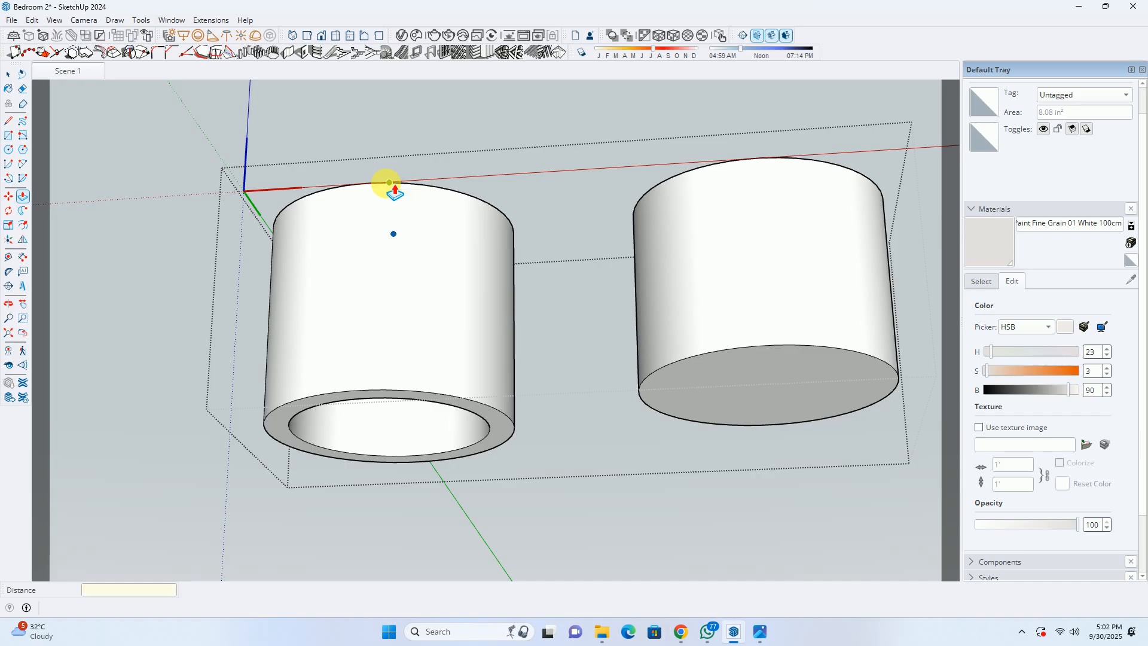
pyautogui.press('Return')
pyautogui.moveTo(389, 182)
pyautogui.mouseDown(button='middle')
pyautogui.moveTo(372, 468)
pyautogui.moveTo(405, 197)
pyautogui.mouseUp(button='middle')
pyautogui.scroll(5, 344, 481)
pyautogui.moveTo(334, 475); pyautogui.dragTo(259, 520, button='middle')
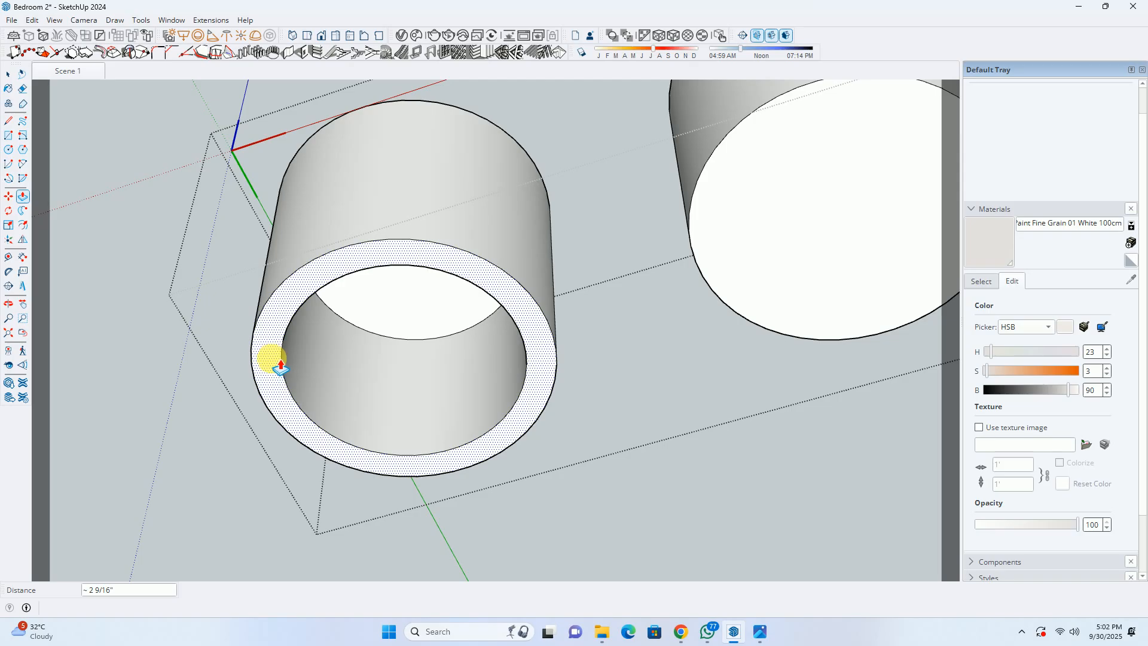
# Copy the opening's inner circular edge a short distance up the inside wall of the hollow cylinder.
pyautogui.moveTo(277, 384); pyautogui.dragTo(403, 304, button='middle')
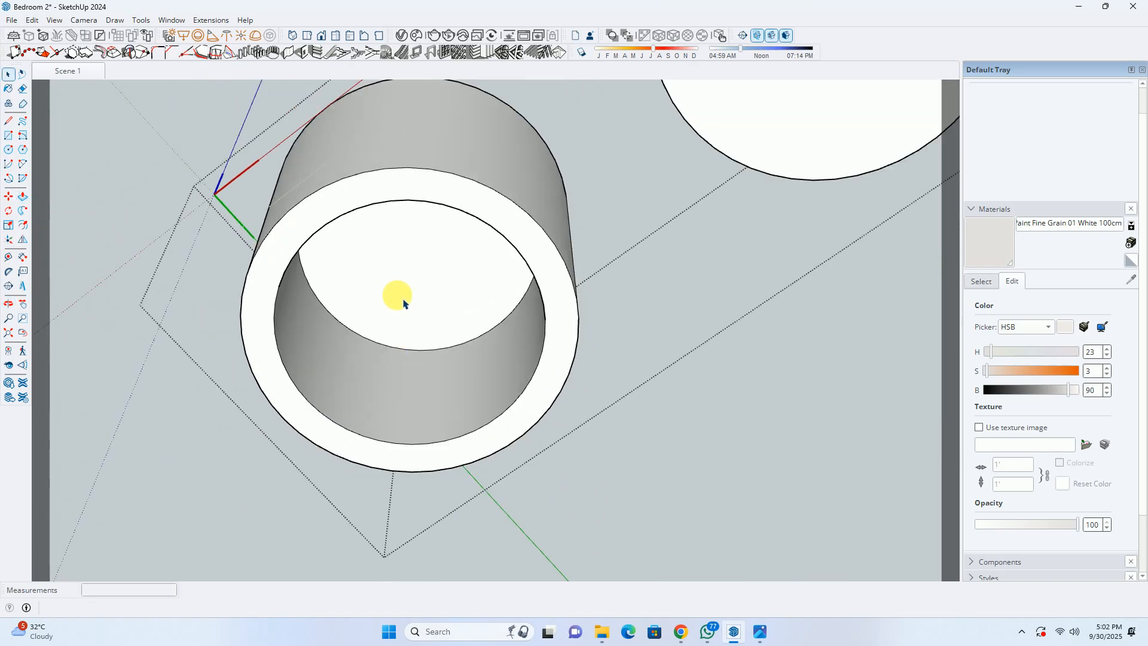
pyautogui.click(348, 430)
pyautogui.moveTo(351, 397); pyautogui.dragTo(303, 472, button='middle')
pyautogui.scroll(3, 340, 470)
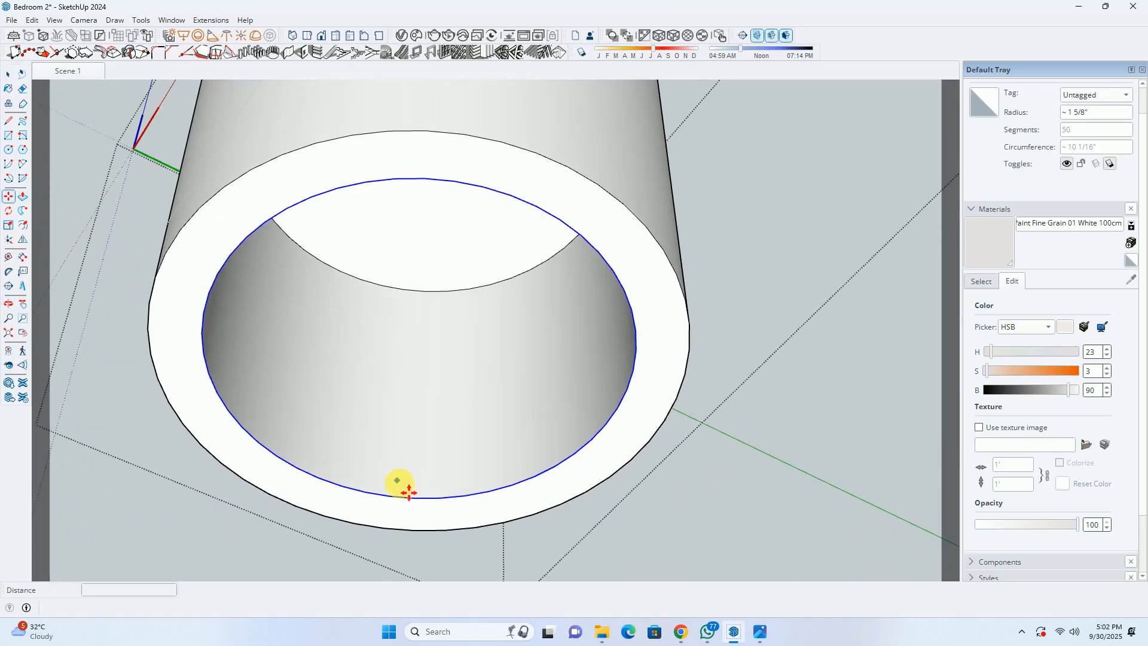
pyautogui.moveTo(407, 497); pyautogui.dragTo(411, 472)
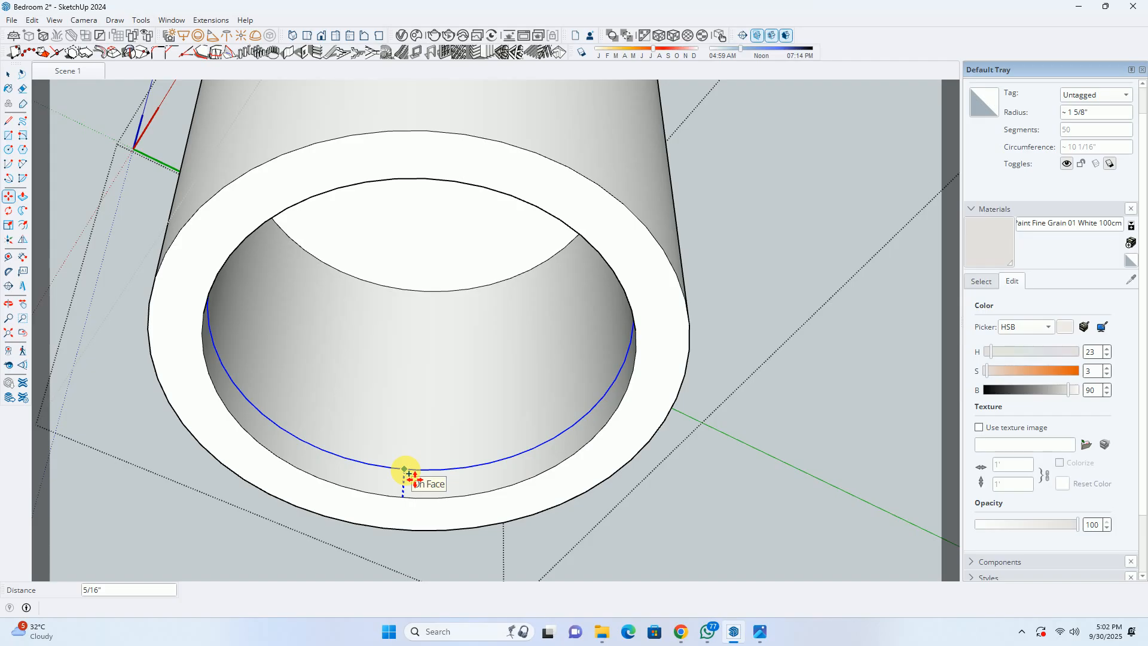
pyautogui.press('Return')
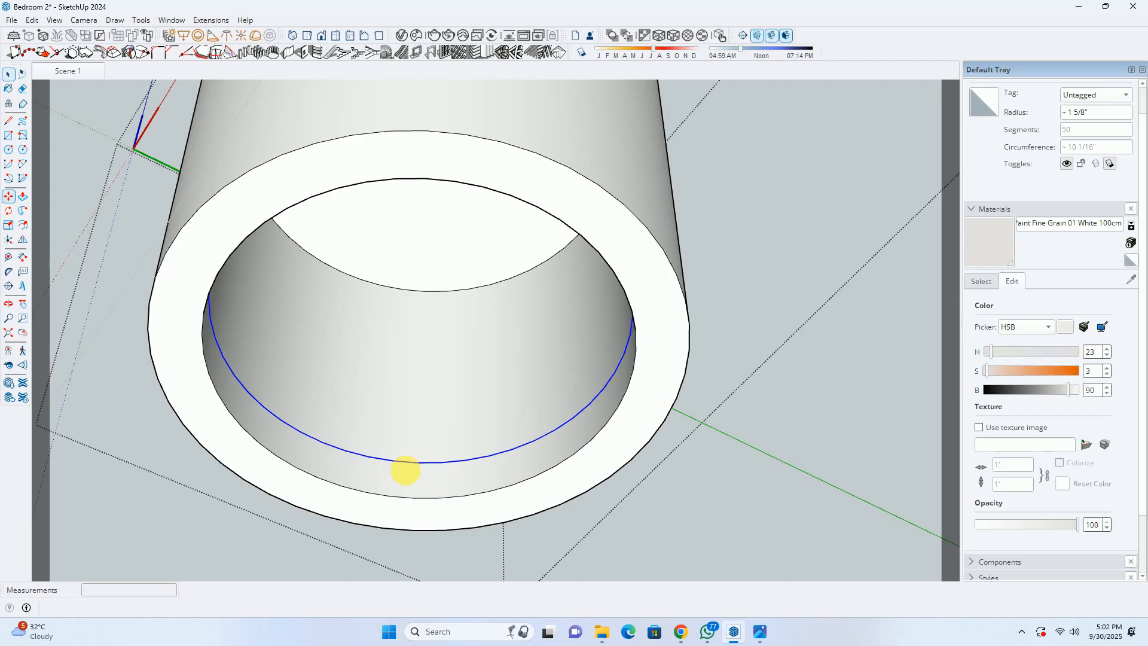
pyautogui.press('space')
pyautogui.scroll(-3, 415, 479)
# Scale the deep end face of the hollow uniformly about its centre to about 0.5 to taper the interior.
pyautogui.moveTo(416, 397); pyautogui.dragTo(448, 302, button='middle')
pyautogui.click(421, 285)
pyautogui.press('s')
pyautogui.click(415, 257)
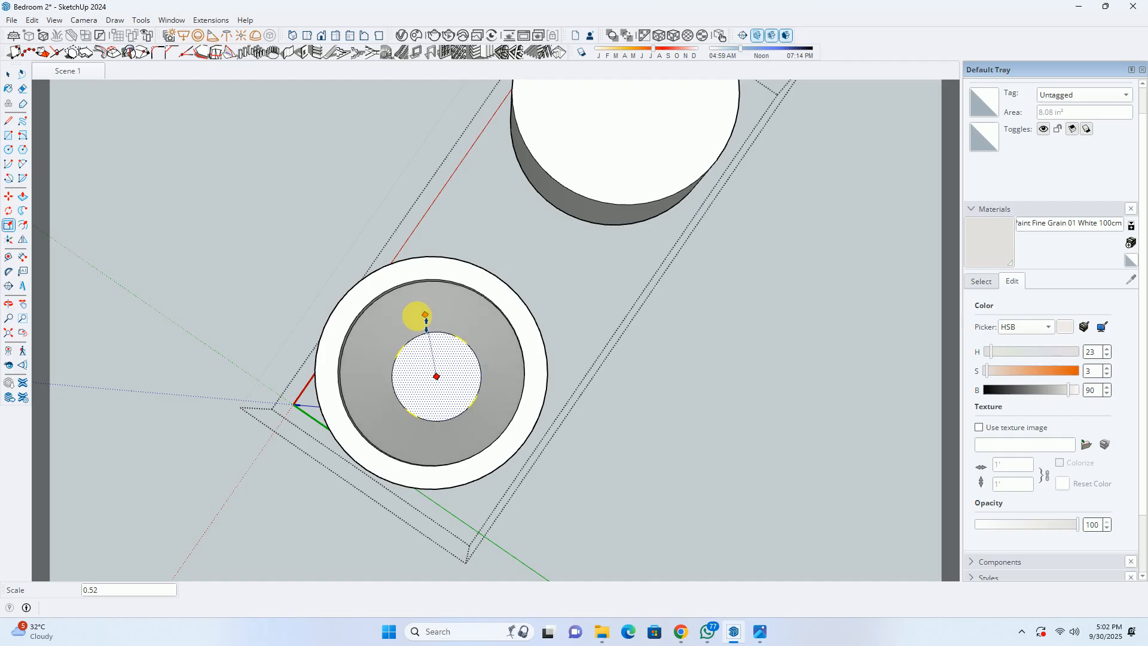
pyautogui.click(420, 326)
pyautogui.moveTo(459, 337); pyautogui.dragTo(466, 494, button='middle')
pyautogui.moveTo(458, 386); pyautogui.dragTo(533, 417, button='middle')
pyautogui.scroll(-1, 492, 369)
pyautogui.scroll(-2, 510, 339)
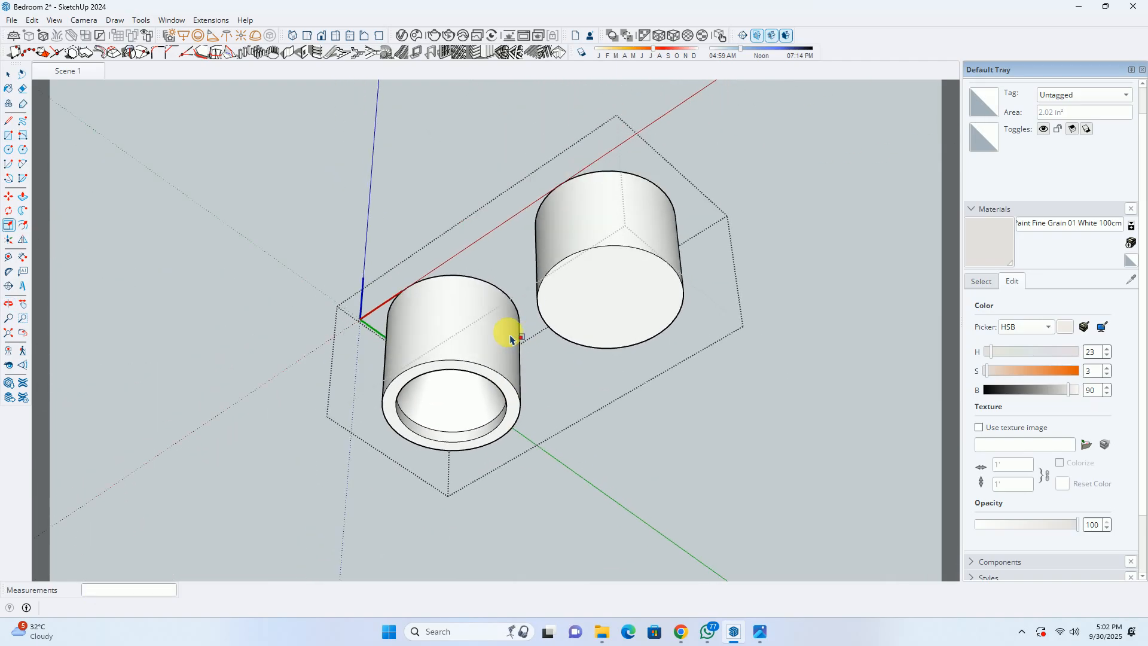
pyautogui.moveTo(510, 339); pyautogui.dragTo(505, 259, button='middle')
pyautogui.press('space')
pyautogui.press('Escape')
pyautogui.moveTo(484, 405); pyautogui.dragTo(476, 361, button='middle')
# Delete the unmodified second cylinder, keeping only the hollowed light.
pyautogui.click(477, 353)
pyautogui.doubleClick(471, 353)
pyautogui.scroll(-2, 426, 299)
pyautogui.moveTo(289, 236); pyautogui.dragTo(512, 581)
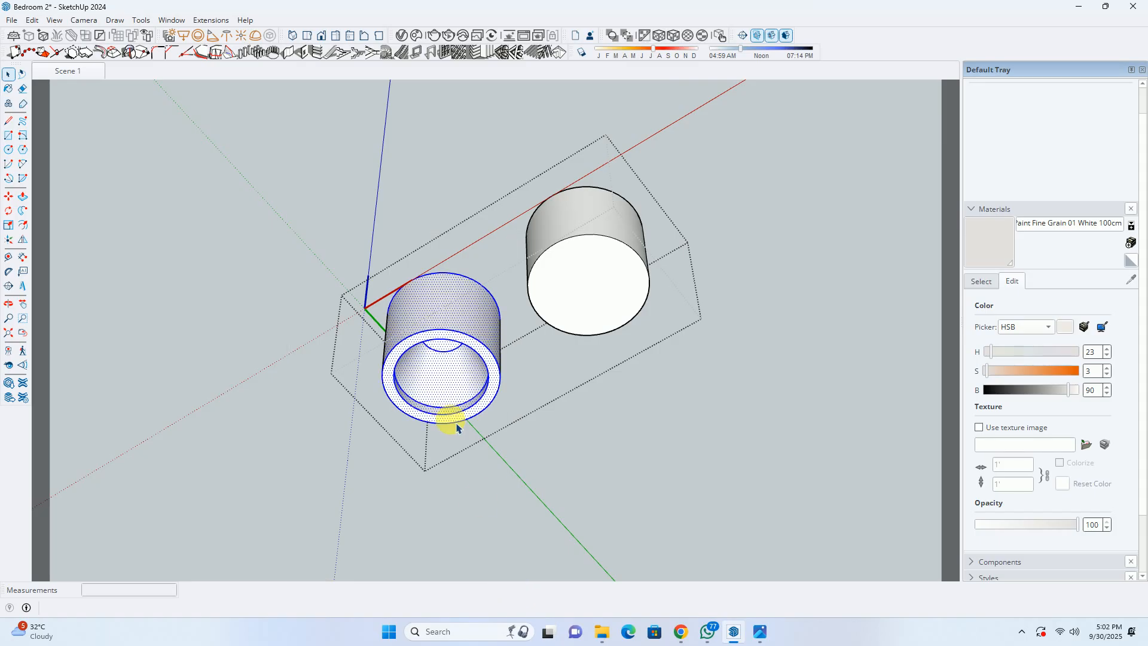
pyautogui.moveTo(485, 504); pyautogui.dragTo(476, 625, button='middle')
pyautogui.moveTo(538, 323); pyautogui.dragTo(426, 524, button='middle')
pyautogui.moveTo(504, 438); pyautogui.dragTo(702, 383, button='middle')
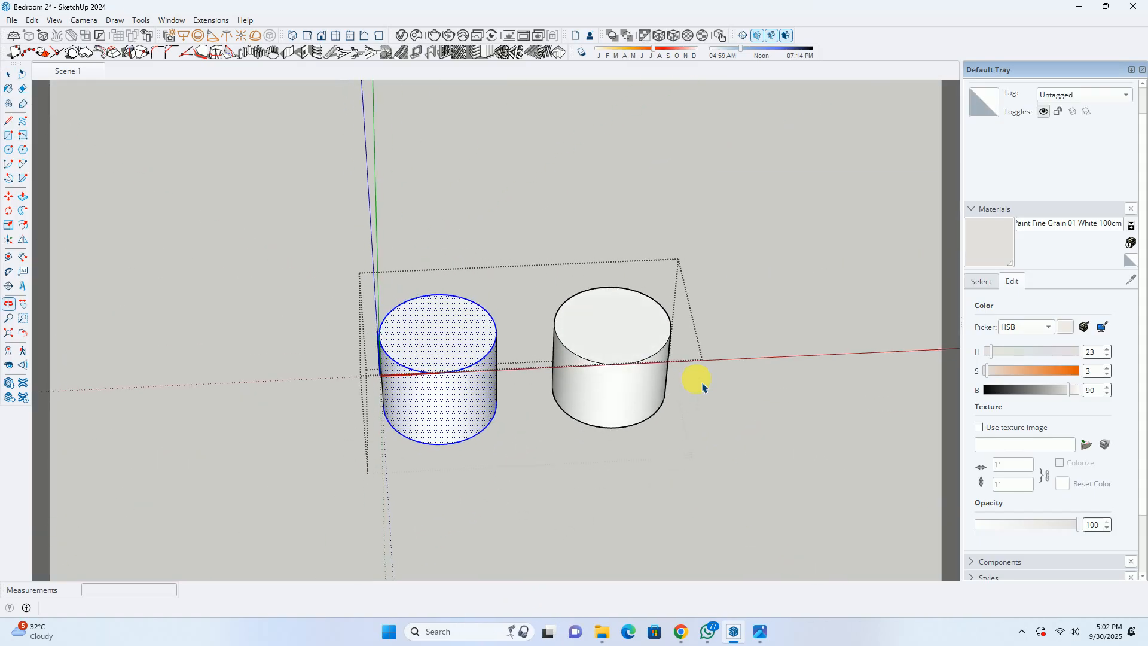
pyautogui.moveTo(594, 347); pyautogui.dragTo(543, 225, button='middle')
pyautogui.moveTo(538, 389); pyautogui.dragTo(544, 308, button='middle')
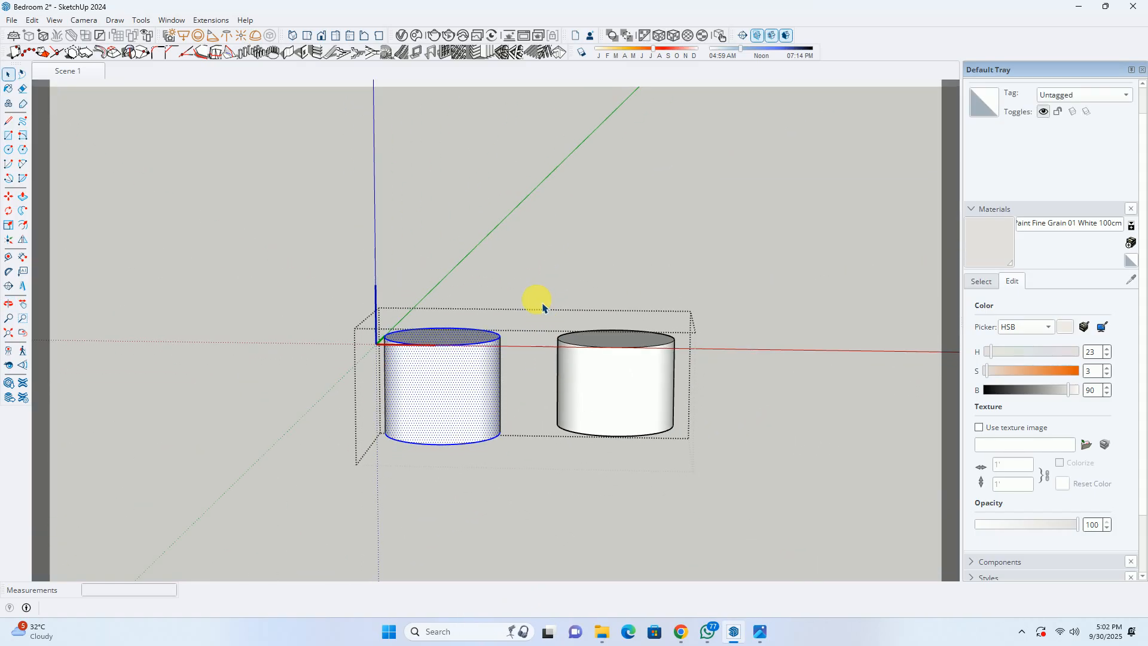
pyautogui.click(618, 413)
pyautogui.press('Delete')
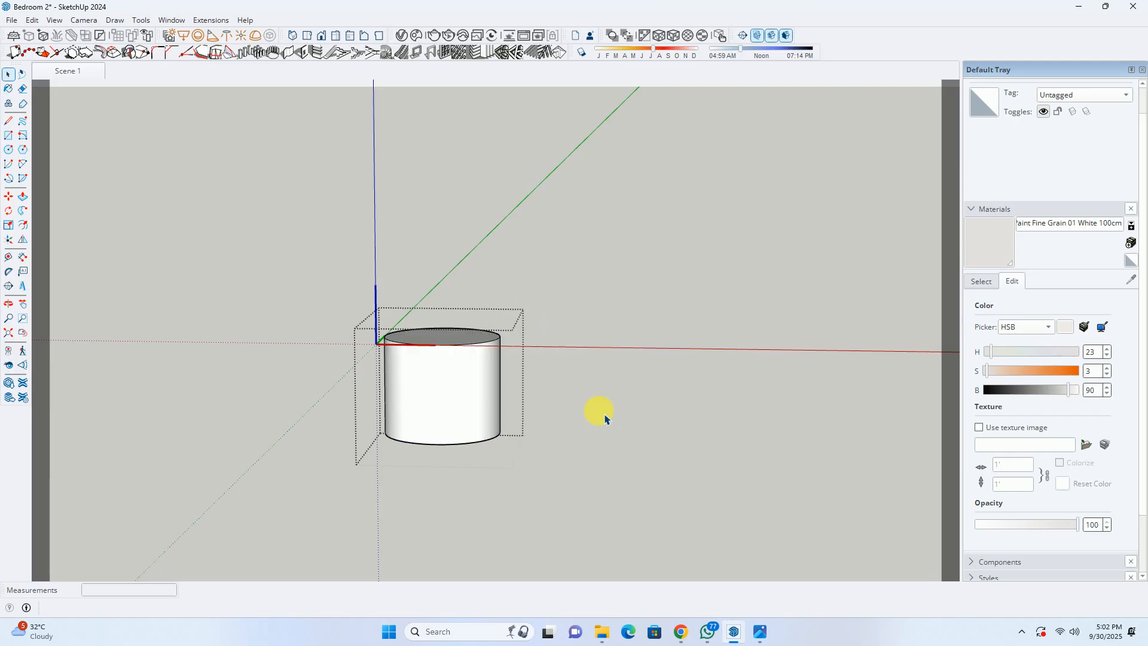
pyautogui.moveTo(379, 330); pyautogui.dragTo(616, 587)
pyautogui.press('m')
pyautogui.scroll(2, 475, 410)
pyautogui.moveTo(477, 411); pyautogui.dragTo(482, 526, button='middle')
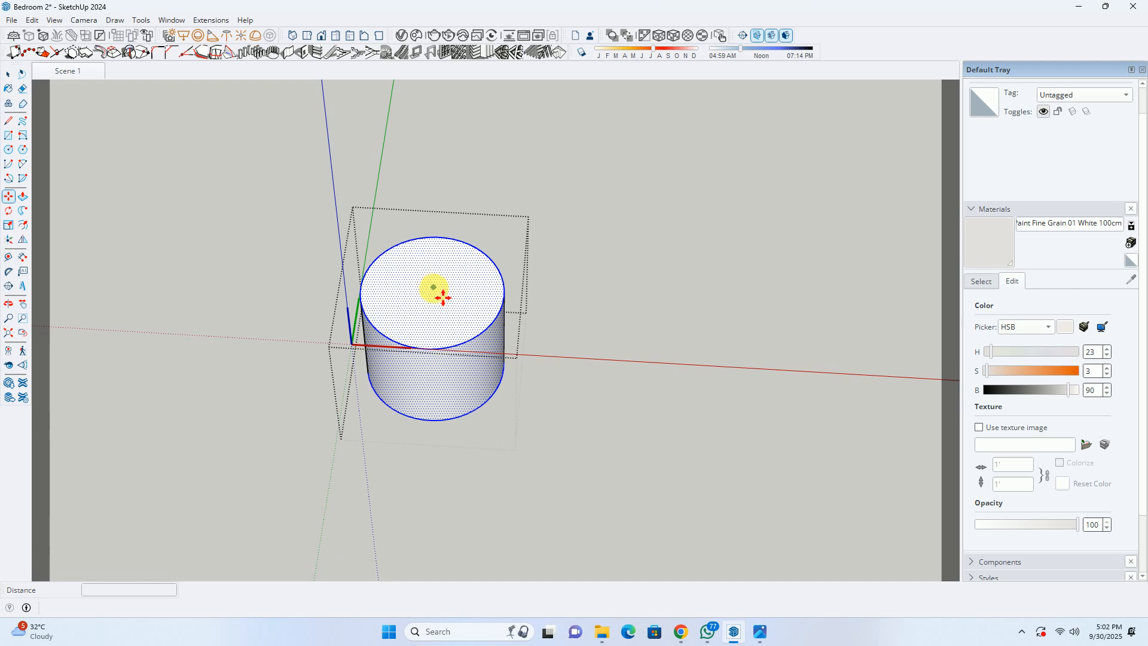
pyautogui.click(439, 301)
pyautogui.press('ctrl')
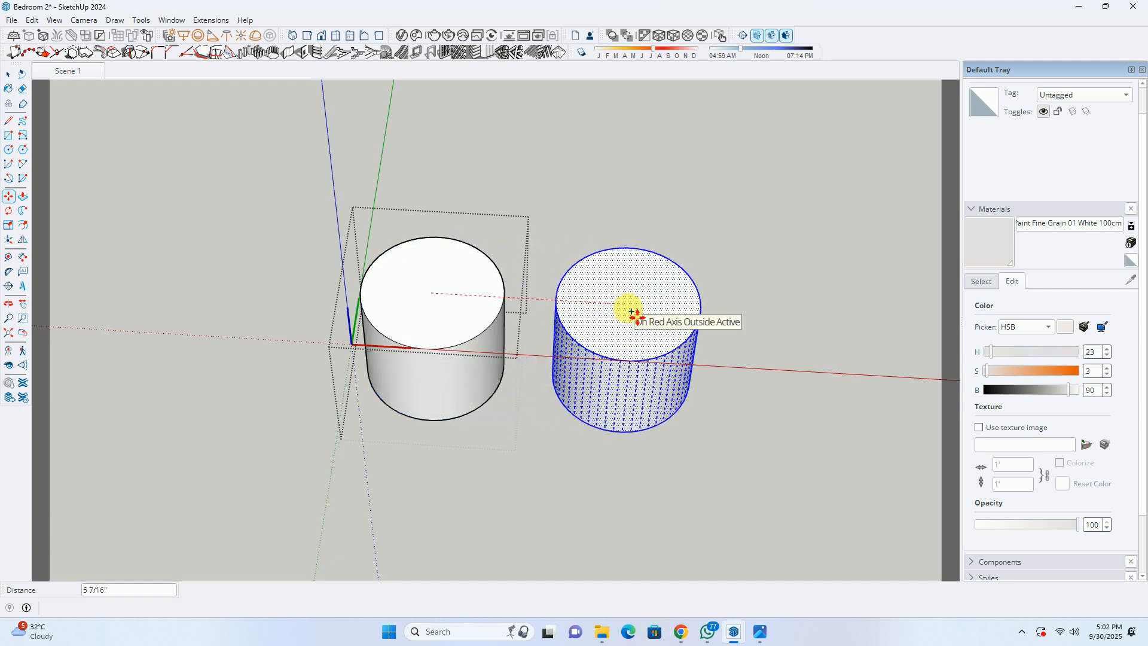
pyautogui.press('Escape')
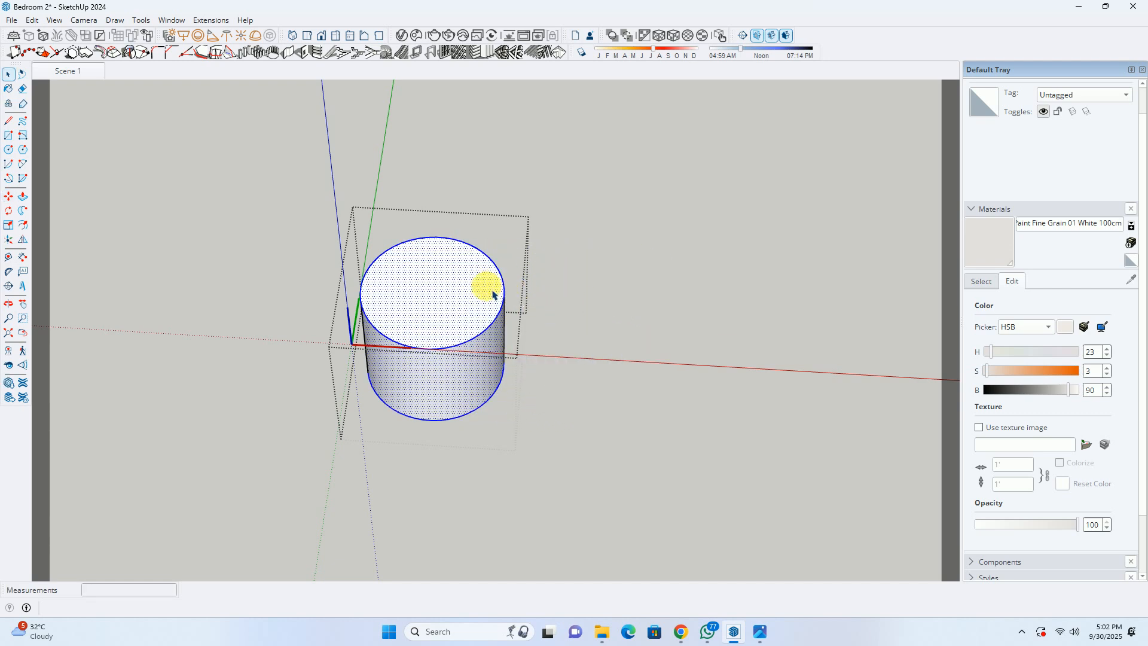
# Exit the component's editing mode and select the Light component in the ceiling recess, showing its entity details.
pyautogui.moveTo(456, 375); pyautogui.dragTo(443, 329, button='middle')
pyautogui.press('space')
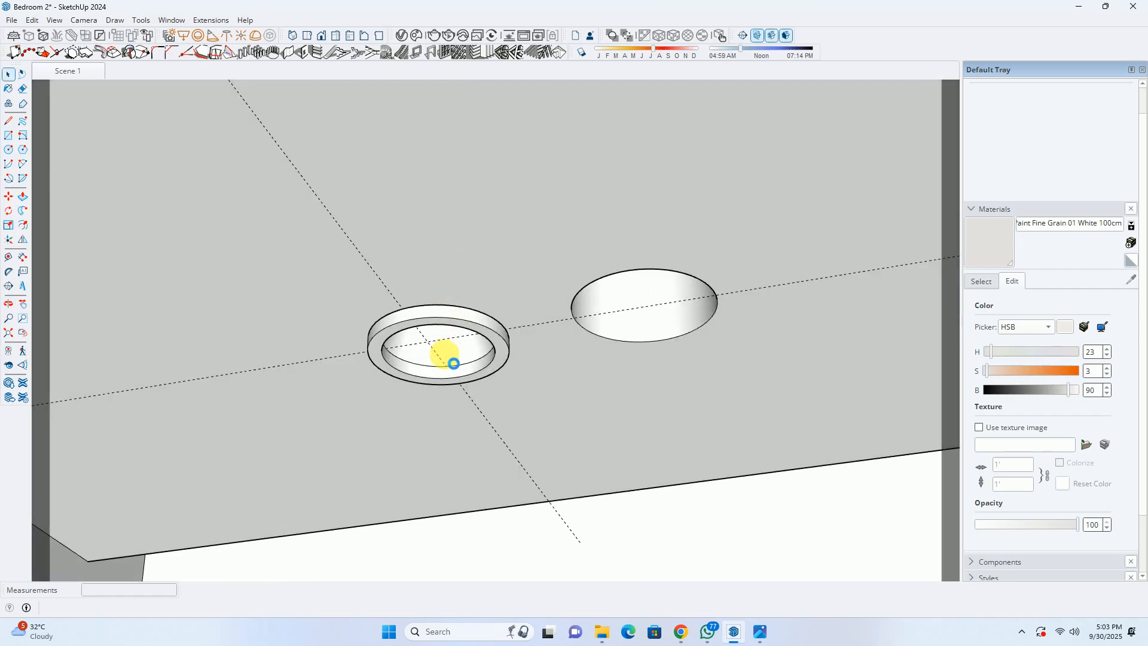
pyautogui.click(450, 323)
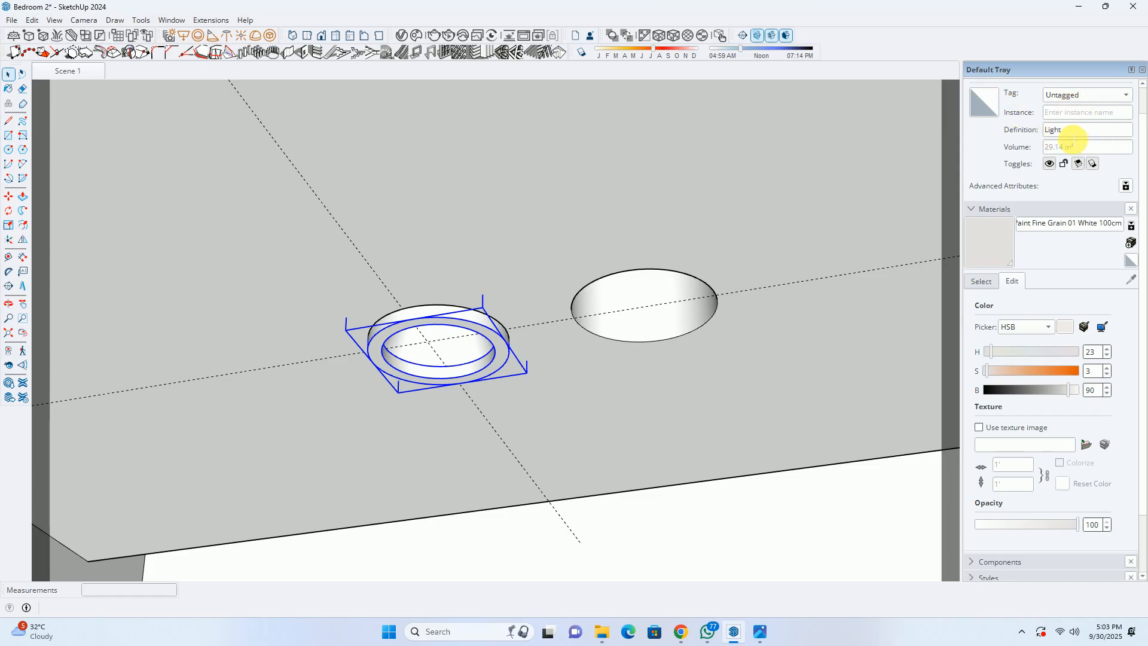
pyautogui.scroll(1, 1079, 114)
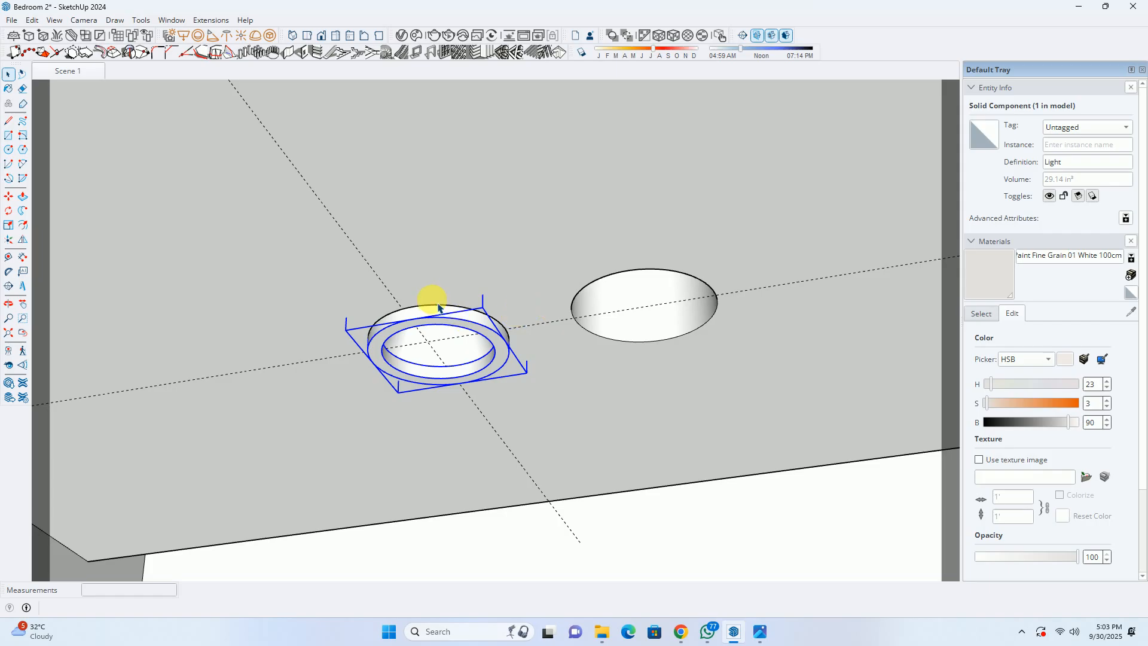
# Copy the Light component from its recess into the neighbouring recess of the same pair.
pyautogui.press('m')
pyautogui.click(410, 291)
pyautogui.press('ctrl')
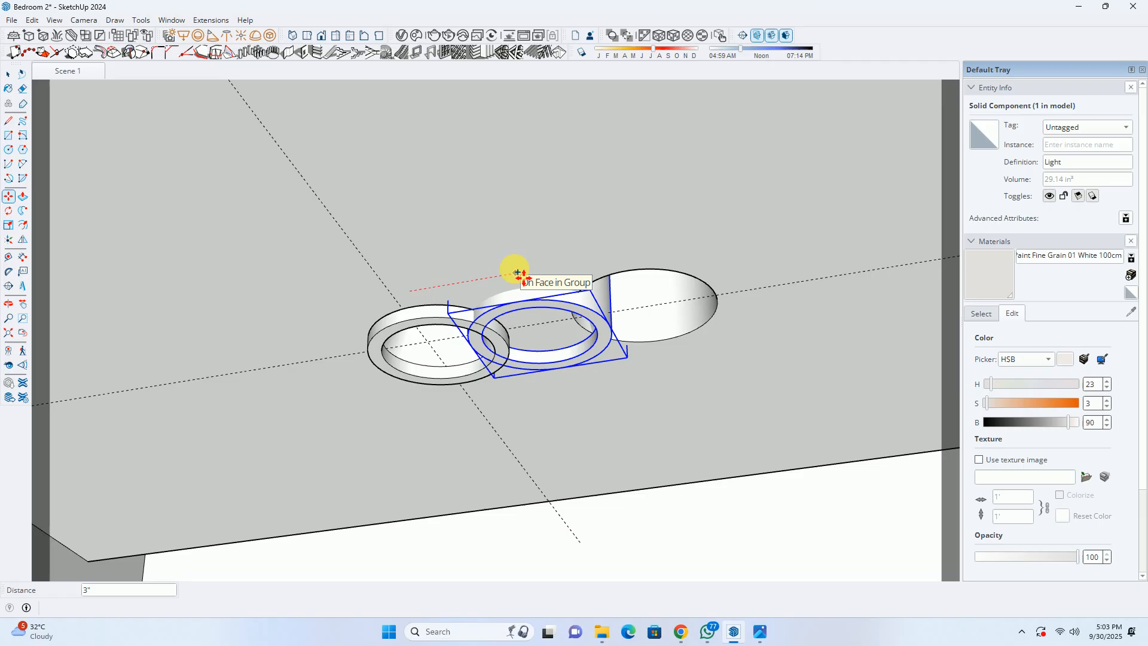
pyautogui.press('Return')
pyautogui.press('space')
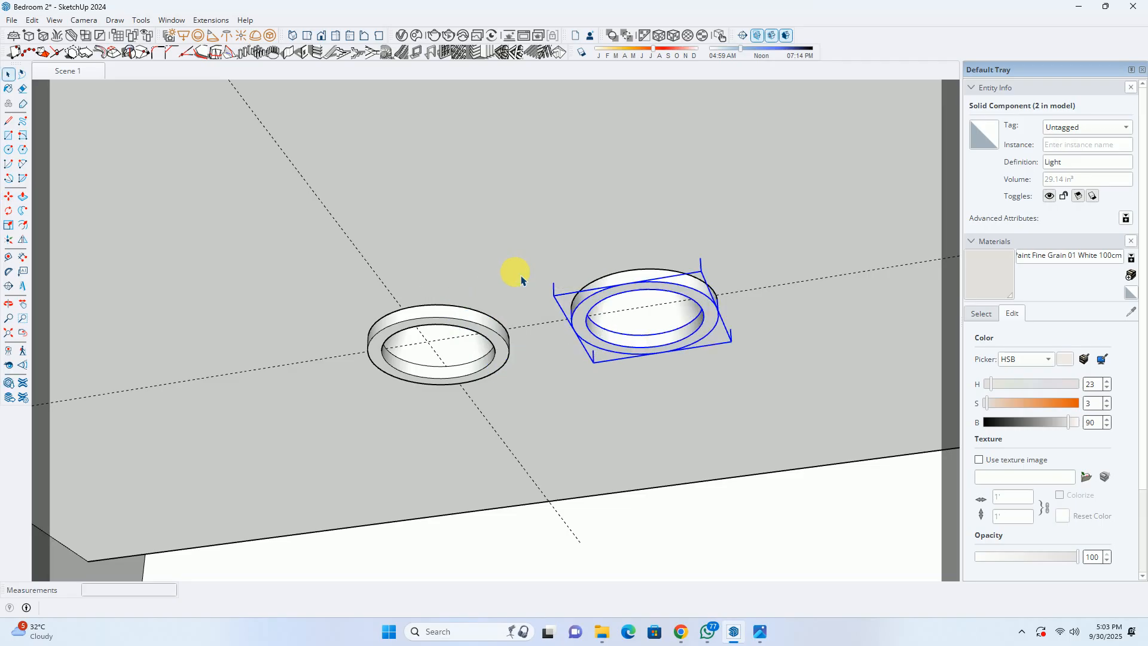
# Combine the two neighbouring Light components into a single new component named Light Pait.
pyautogui.keyDown('ctrl'); pyautogui.click(467, 333); pyautogui.keyUp('ctrl')
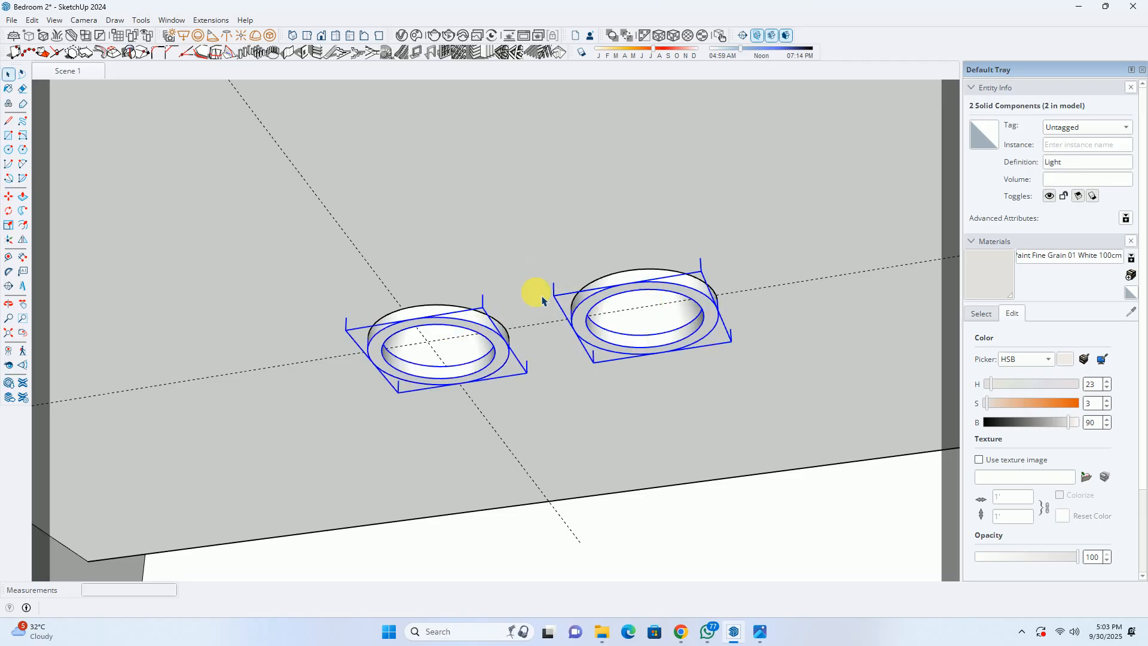
pyautogui.rightClick(464, 321)
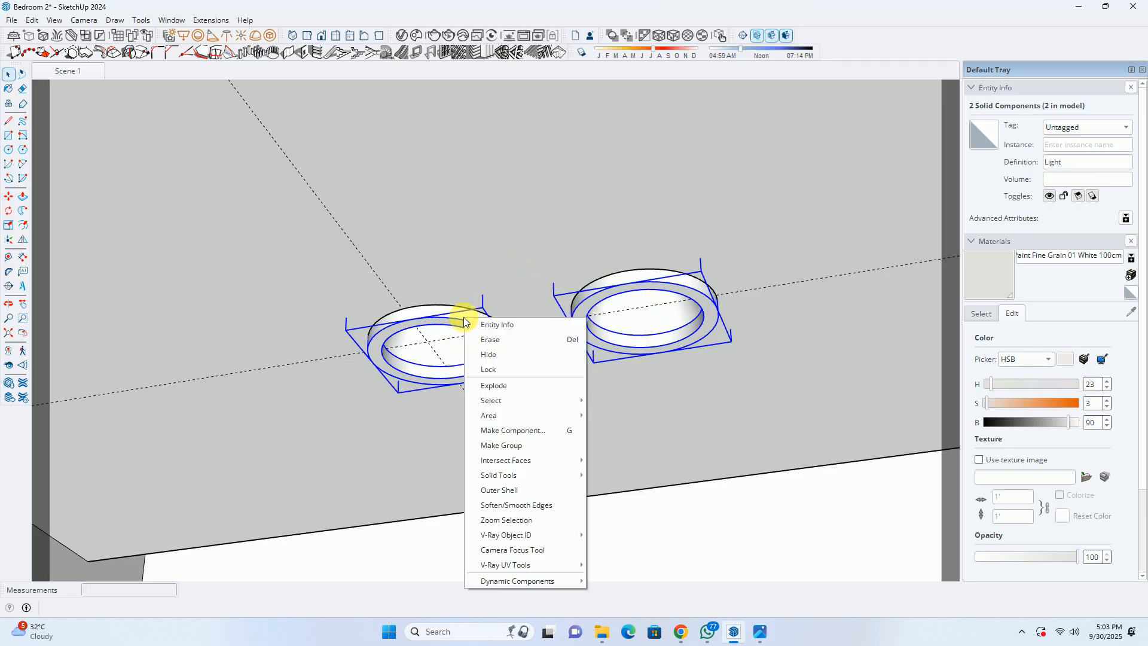
pyautogui.click(508, 433)
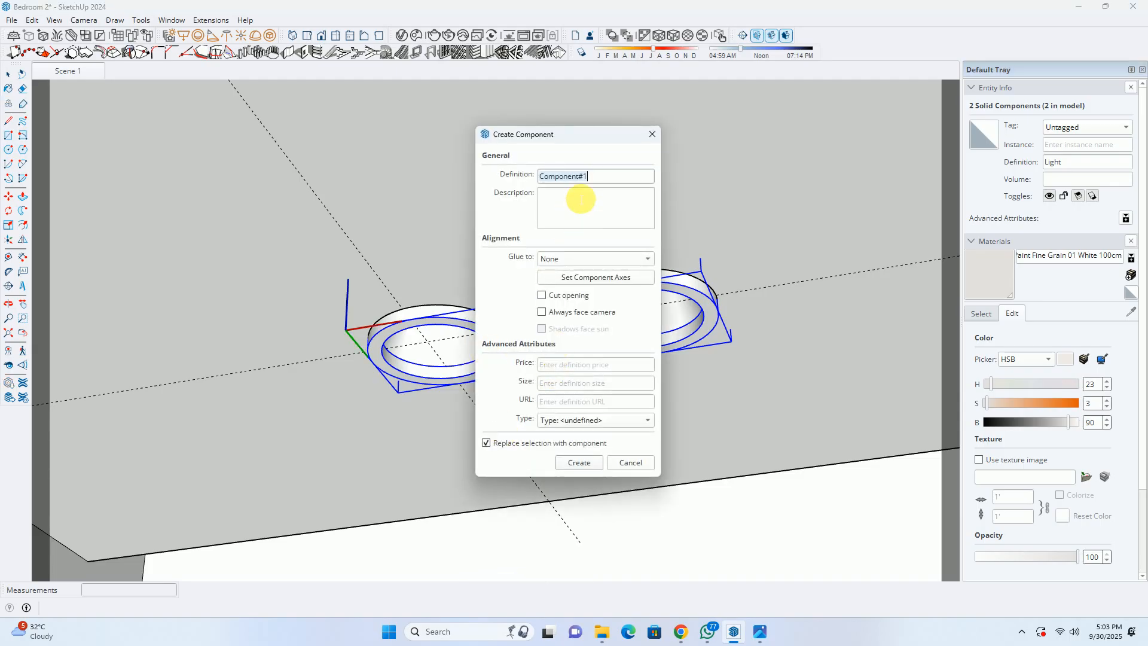
pyautogui.press('BackSpace')
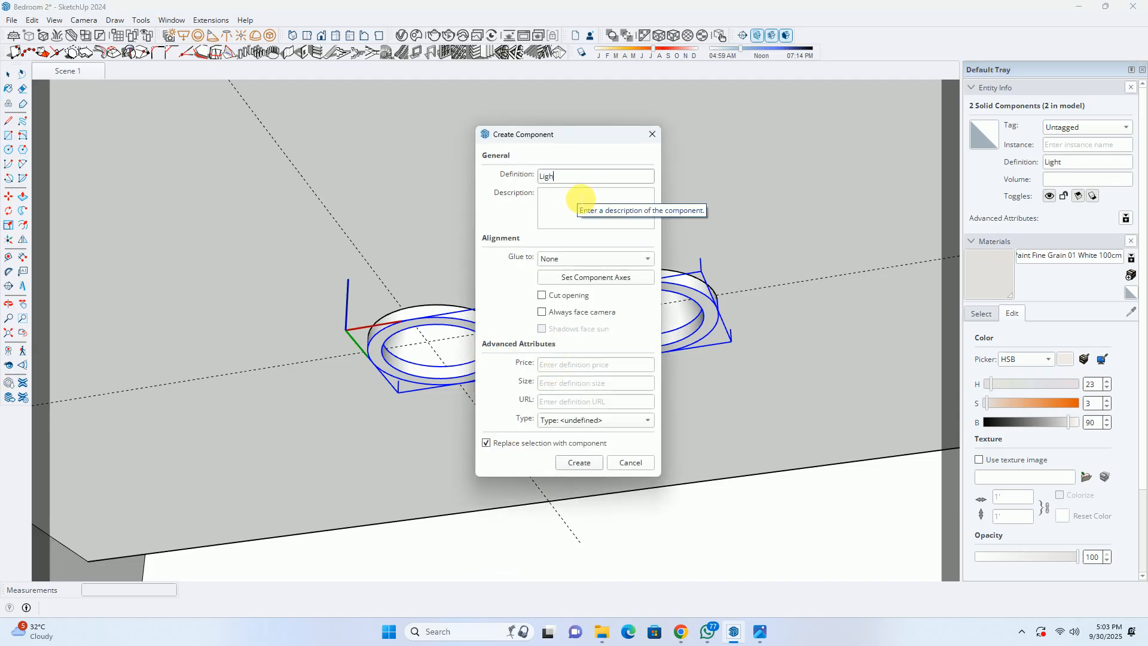
pyautogui.write('Light Pait')
pyautogui.press('Return')
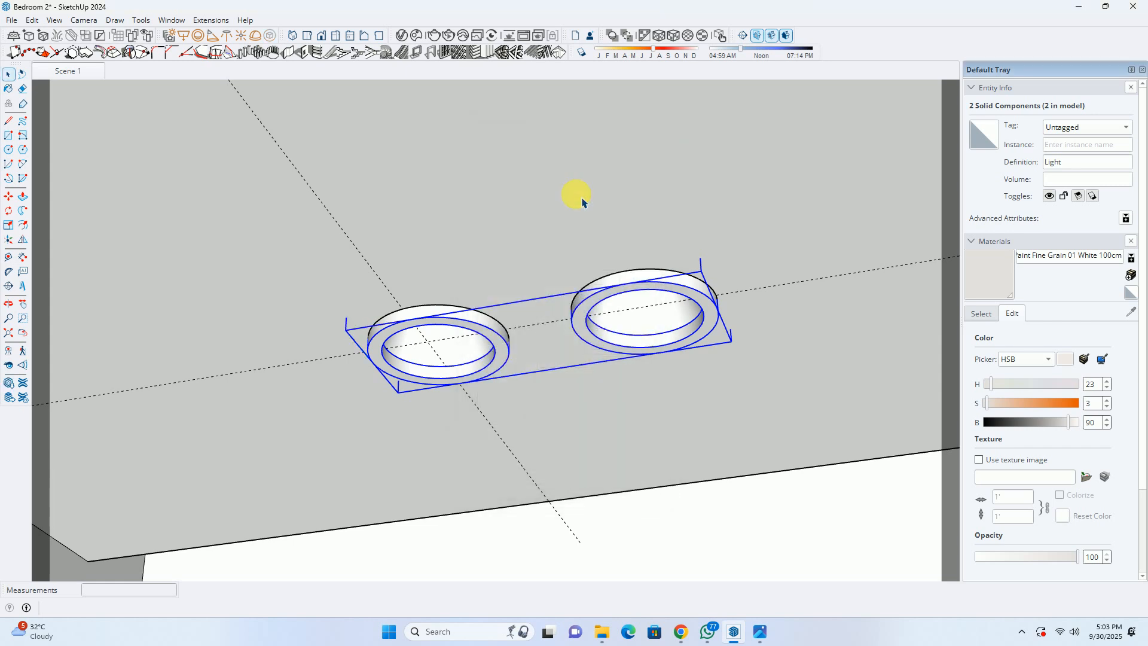
# Copy the Light Pait component 12'1.5" along the guide line to the recess pair at the row's opposite end.
pyautogui.scroll(-5, 585, 275)
pyautogui.scroll(-3, 593, 286)
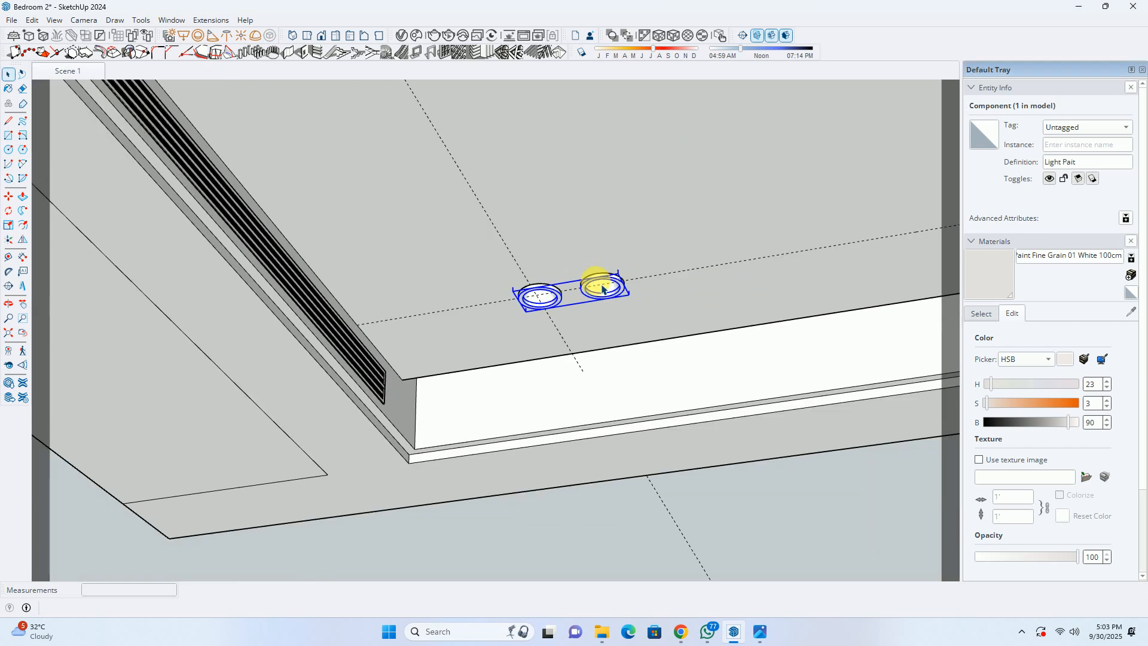
pyautogui.moveTo(520, 323); pyautogui.dragTo(314, 311, button='middle')
pyautogui.scroll(-1, 402, 304)
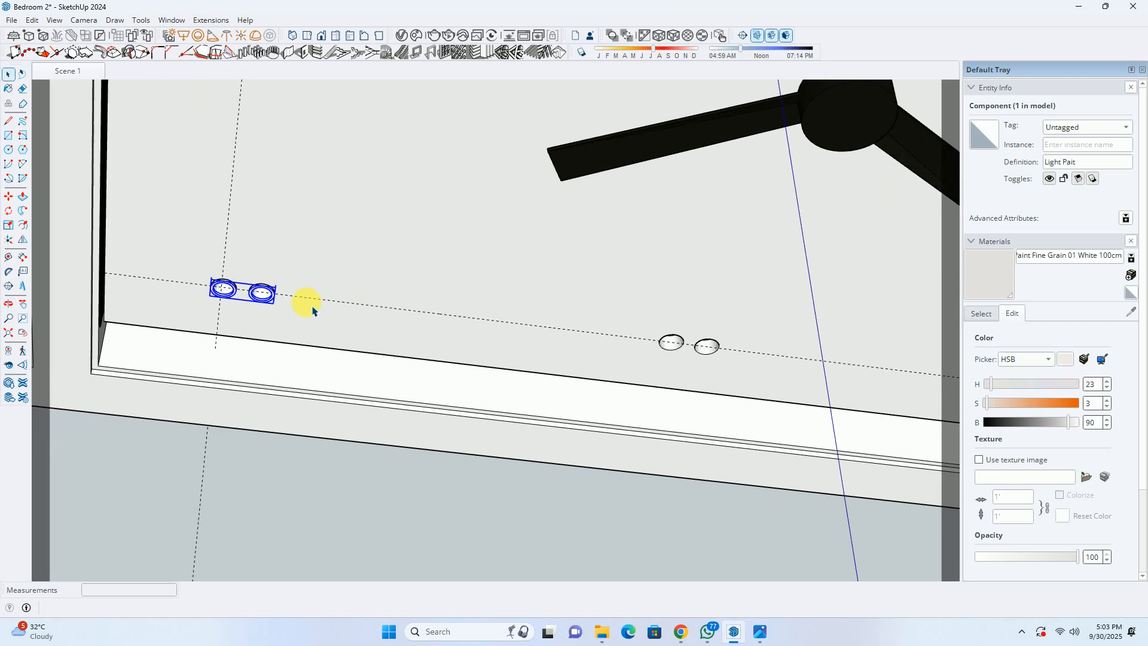
pyautogui.press('m')
pyautogui.scroll(2, 239, 306)
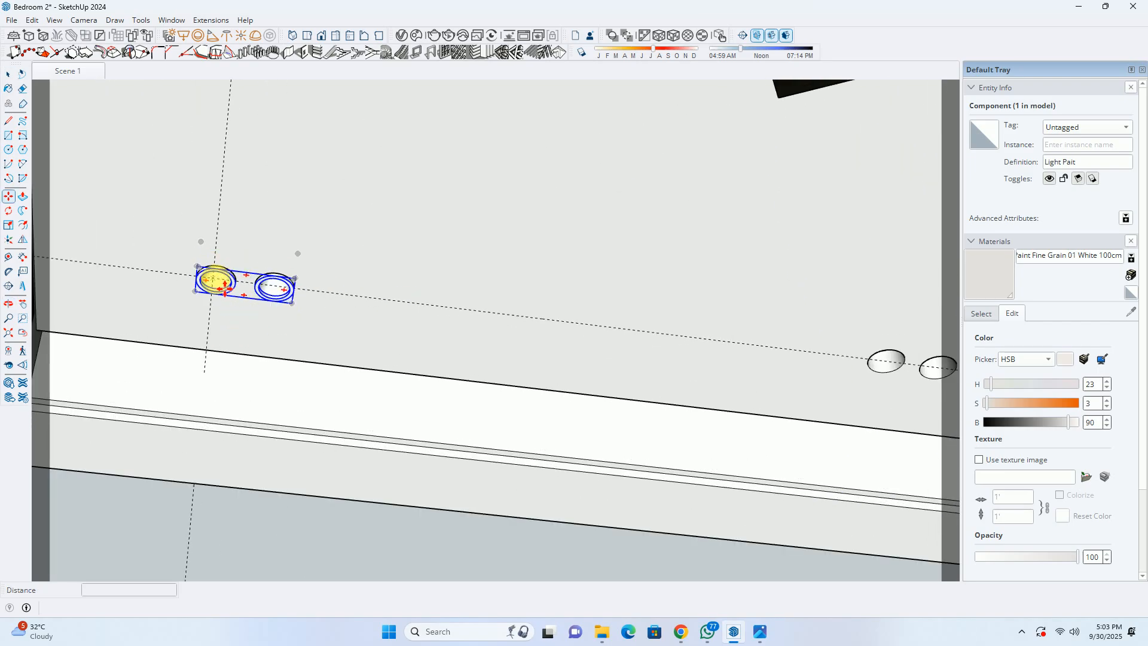
pyautogui.moveTo(218, 278)
pyautogui.mouseDown(button='middle')
pyautogui.moveTo(243, 199)
pyautogui.moveTo(240, 269)
pyautogui.mouseUp(button='middle')
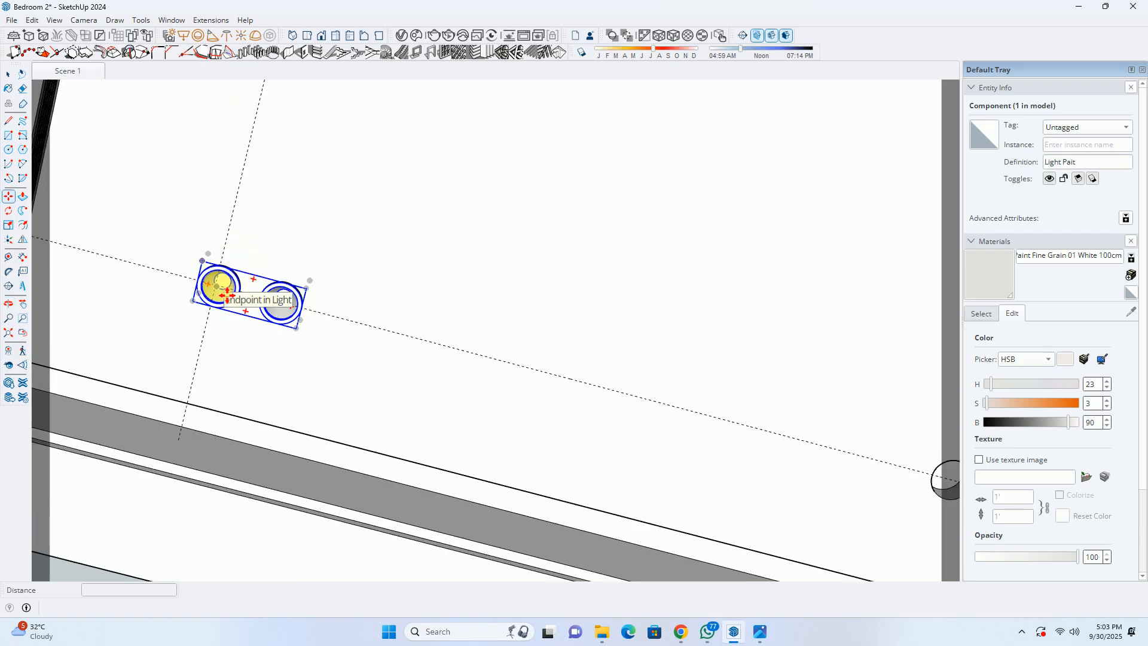
pyautogui.click(230, 227)
pyautogui.press('ctrl')
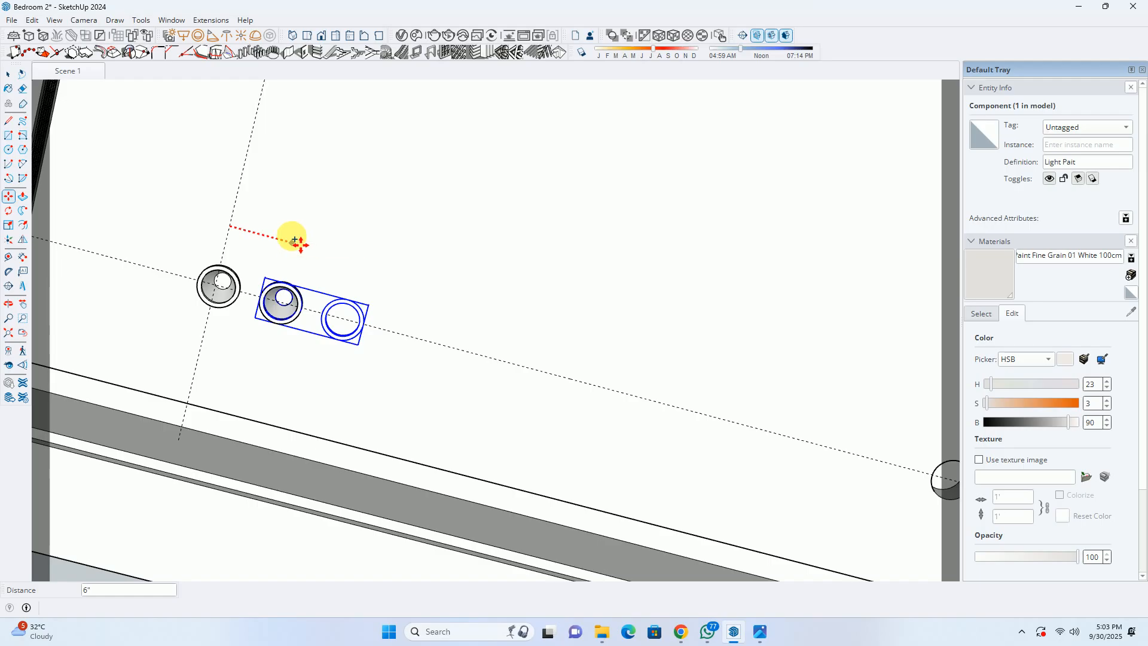
pyautogui.scroll(-2, 448, 278)
pyautogui.keyDown('shift'); pyautogui.moveTo(421, 281); pyautogui.dragTo(91, 179, button='middle'); pyautogui.keyUp('shift')
pyautogui.scroll(-1, 91, 178)
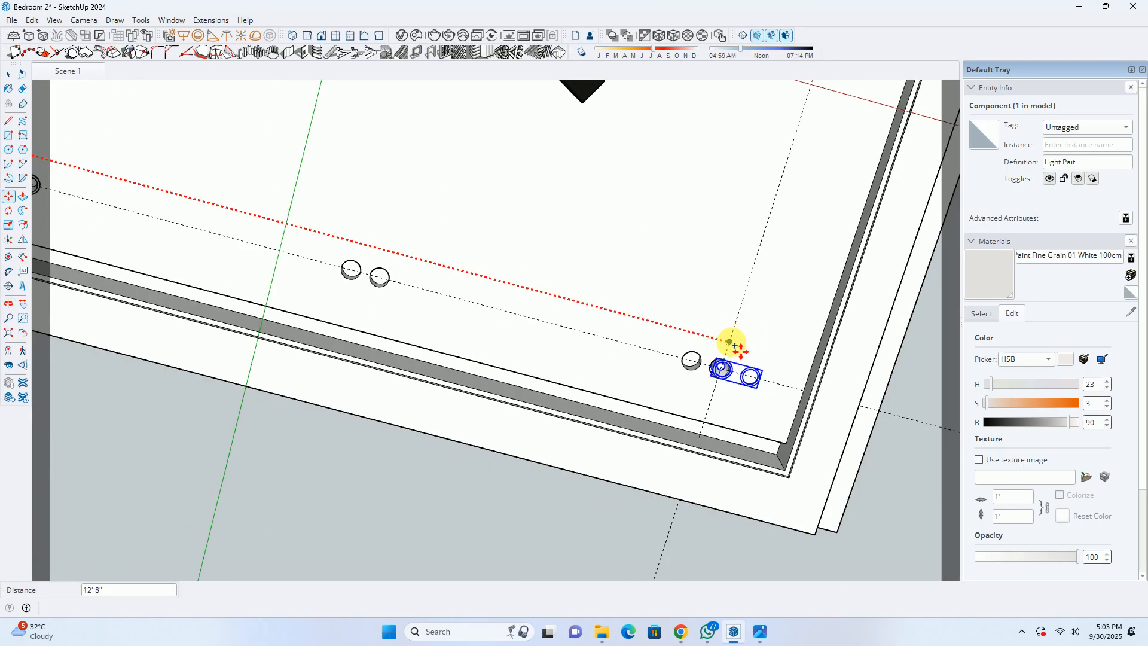
pyautogui.scroll(2, 731, 345)
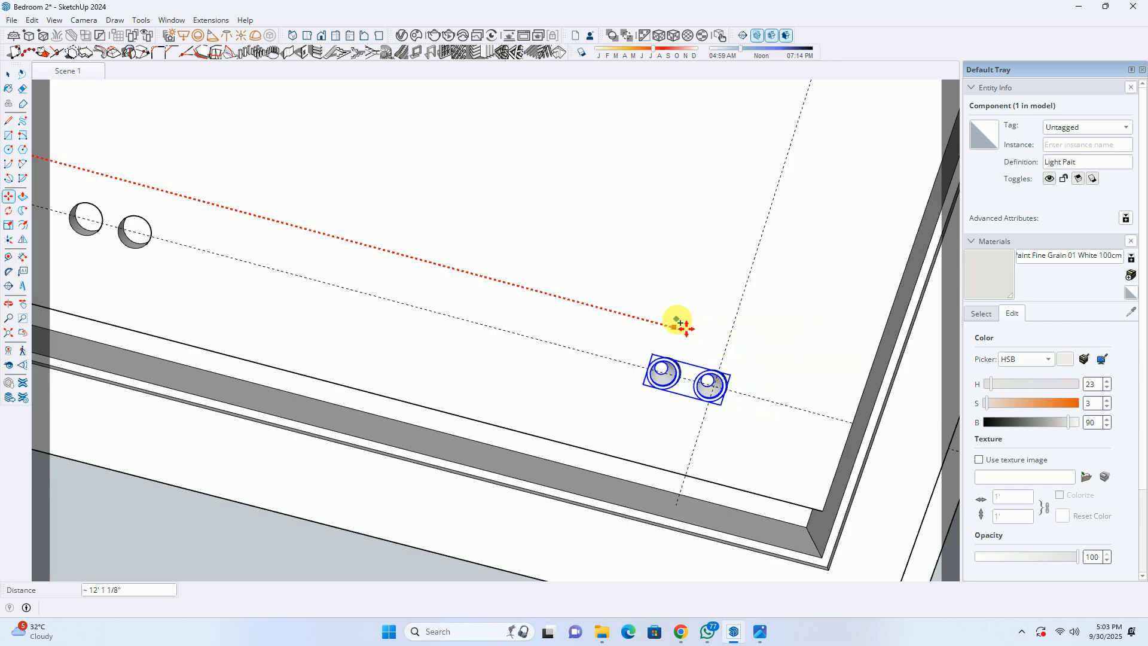
pyautogui.write("12'1.5")
pyautogui.press('Return')
# Nudge the copied light pair along the guide line by 0.5", 0.25" and 0.15" towards alignment with its recesses.
pyautogui.scroll(5, 680, 323)
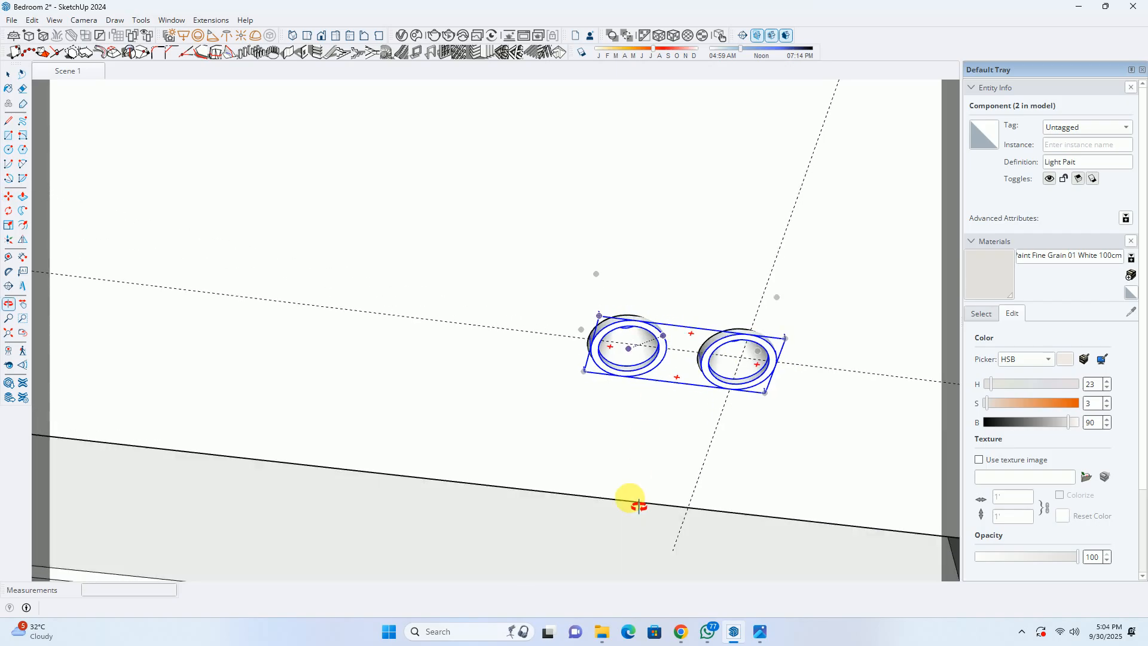
pyautogui.click(675, 333)
pyautogui.write('.5')
pyautogui.press('Return')
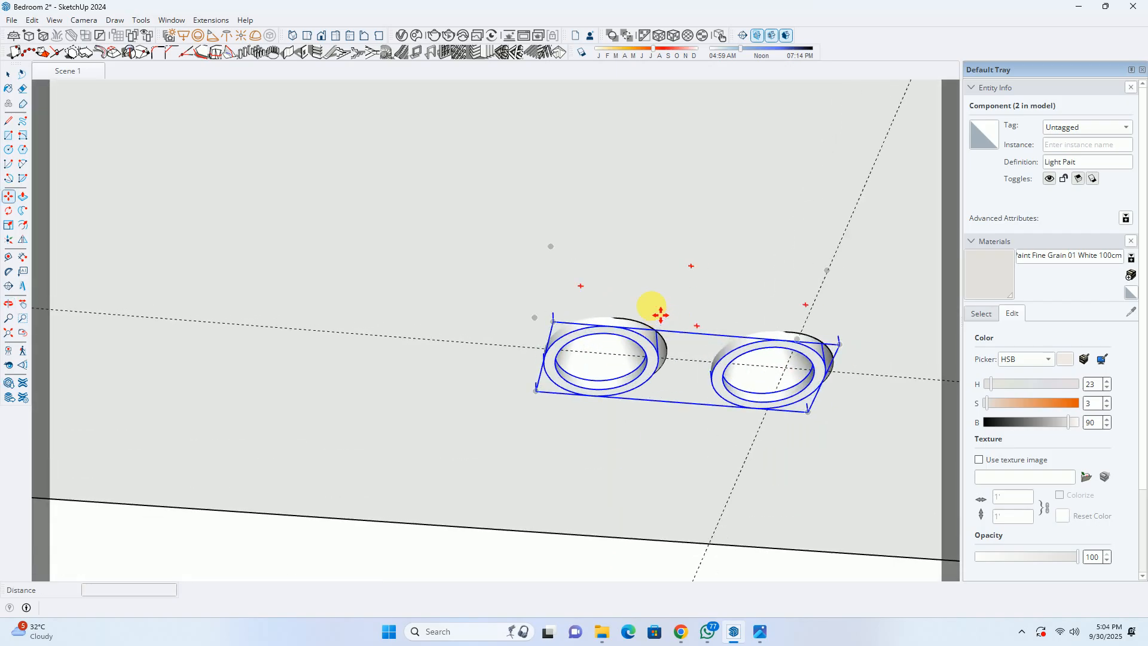
pyautogui.write('.25')
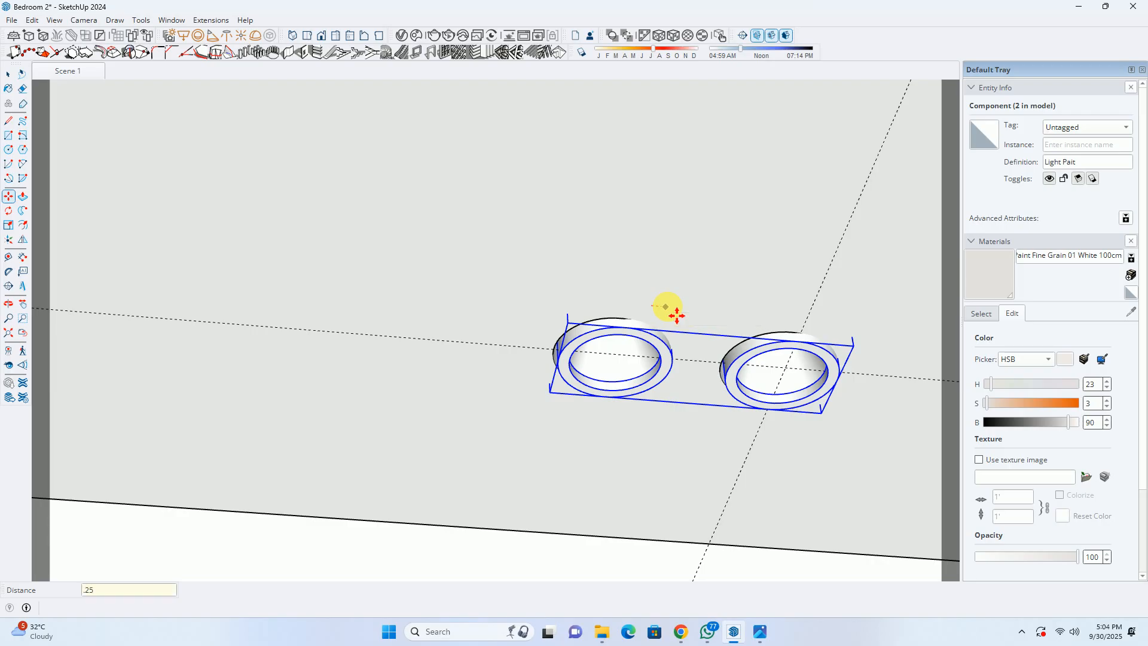
pyautogui.press('Return')
pyautogui.write('.15')
pyautogui.press('Return')
# Fine-tune the copied light pair's fit in its recesses with further moves of 0.5", 0.35" and 0.1" along the guide.
pyautogui.click(693, 309)
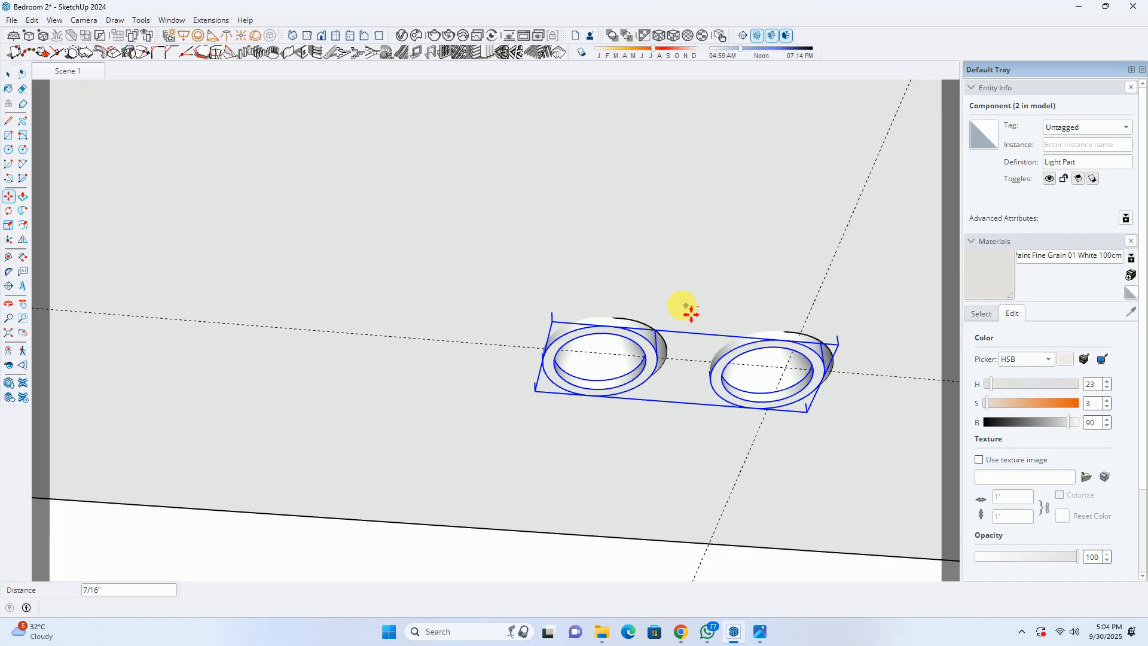
pyautogui.write('.5')
pyautogui.press('Return')
pyautogui.click(665, 306)
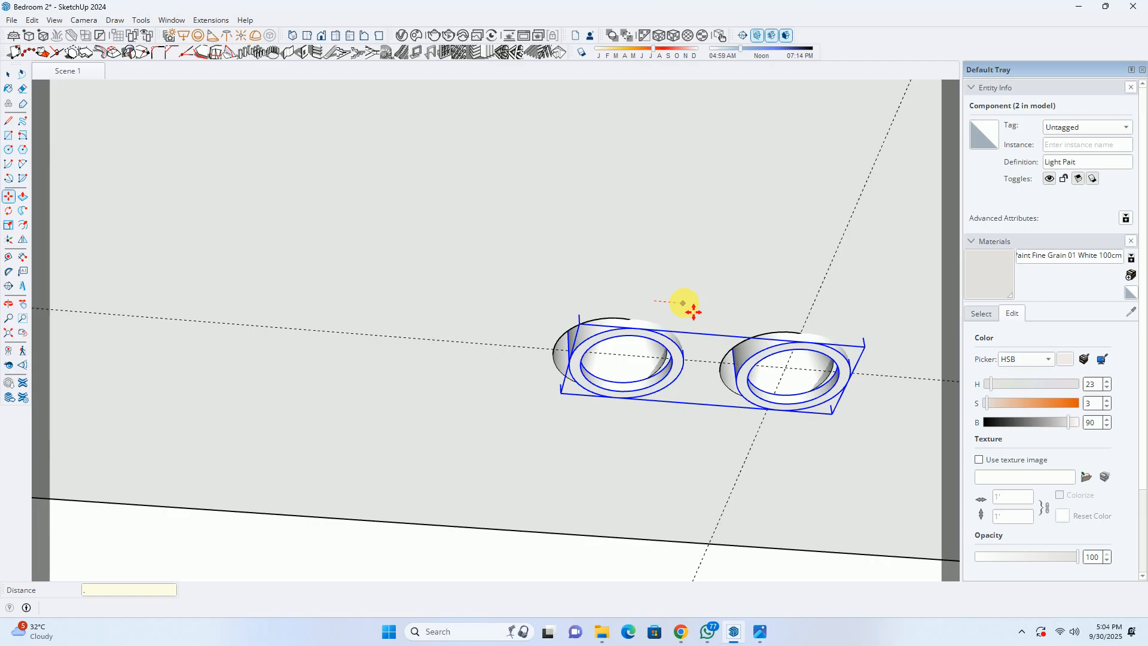
pyautogui.write('.35')
pyautogui.press('Return')
pyautogui.click(693, 309)
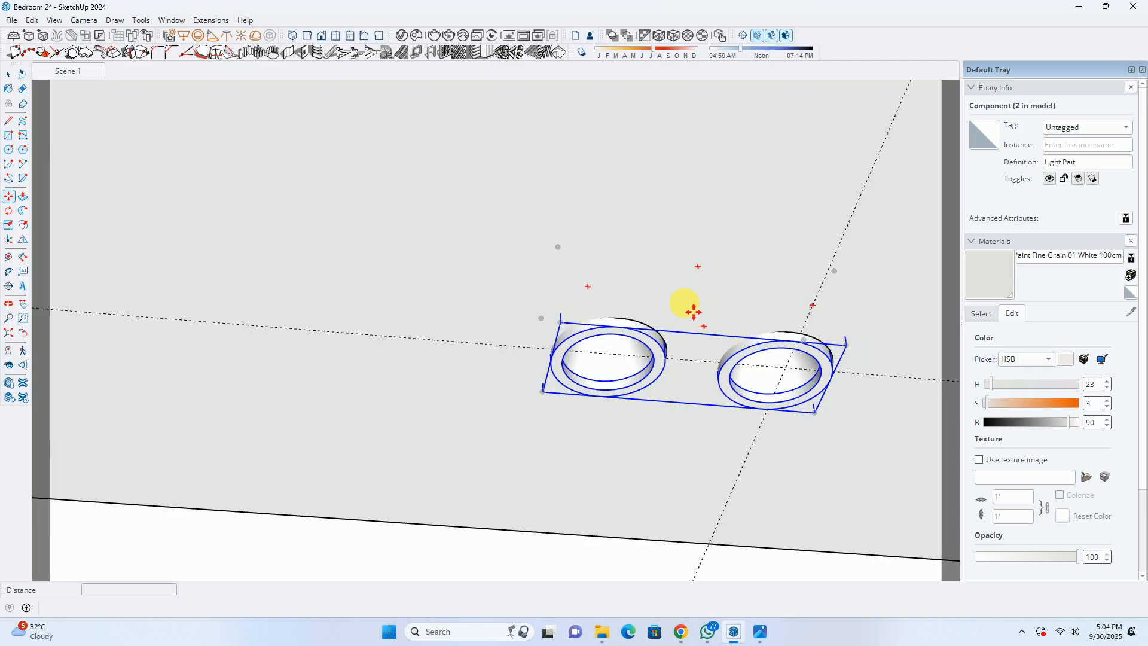
pyautogui.write('.')
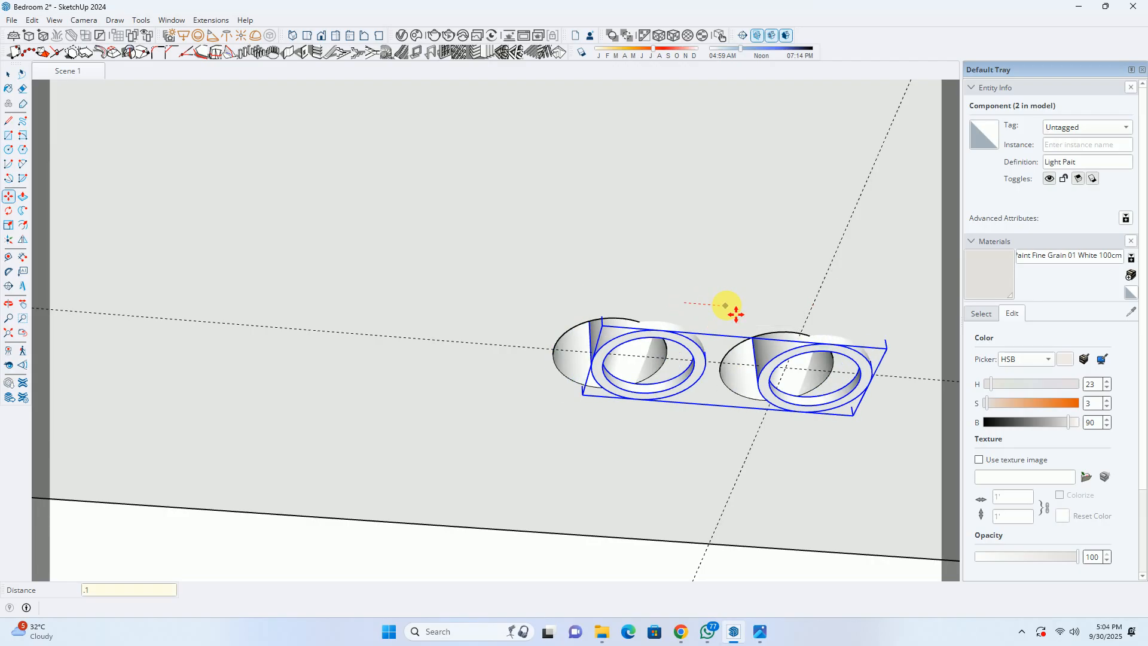
pyautogui.write('1')
pyautogui.press('Return')
# Copy the aligned light pair 6' back along the guide line towards the middle recess pair of the row.
pyautogui.scroll(-10, 736, 312)
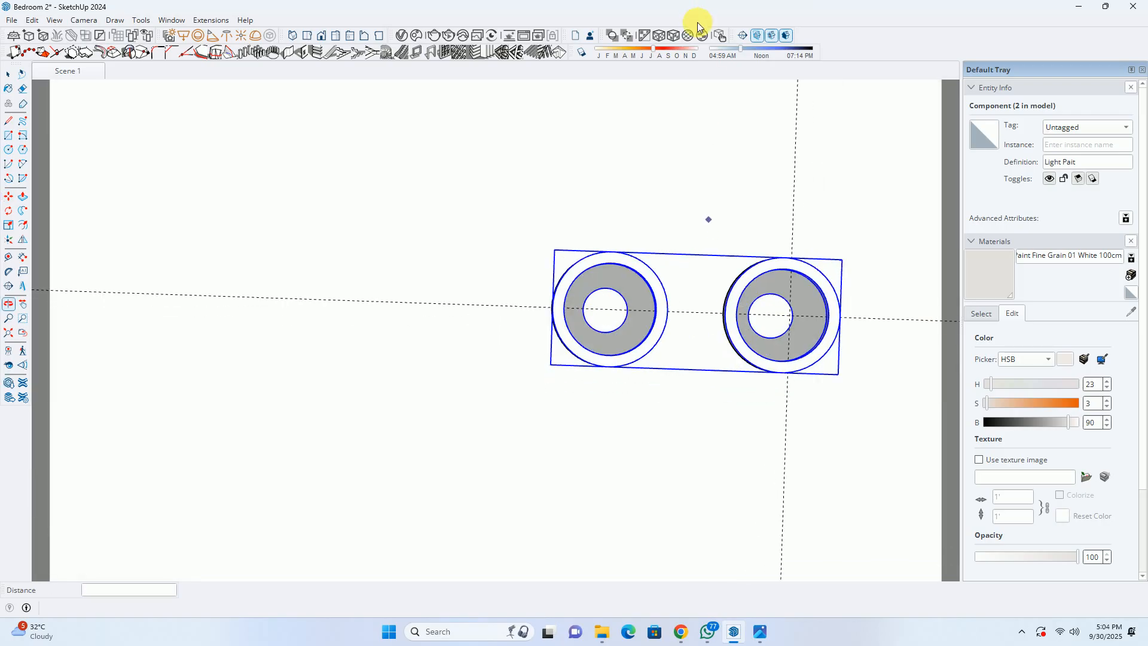
pyautogui.scroll(-6, 693, 308)
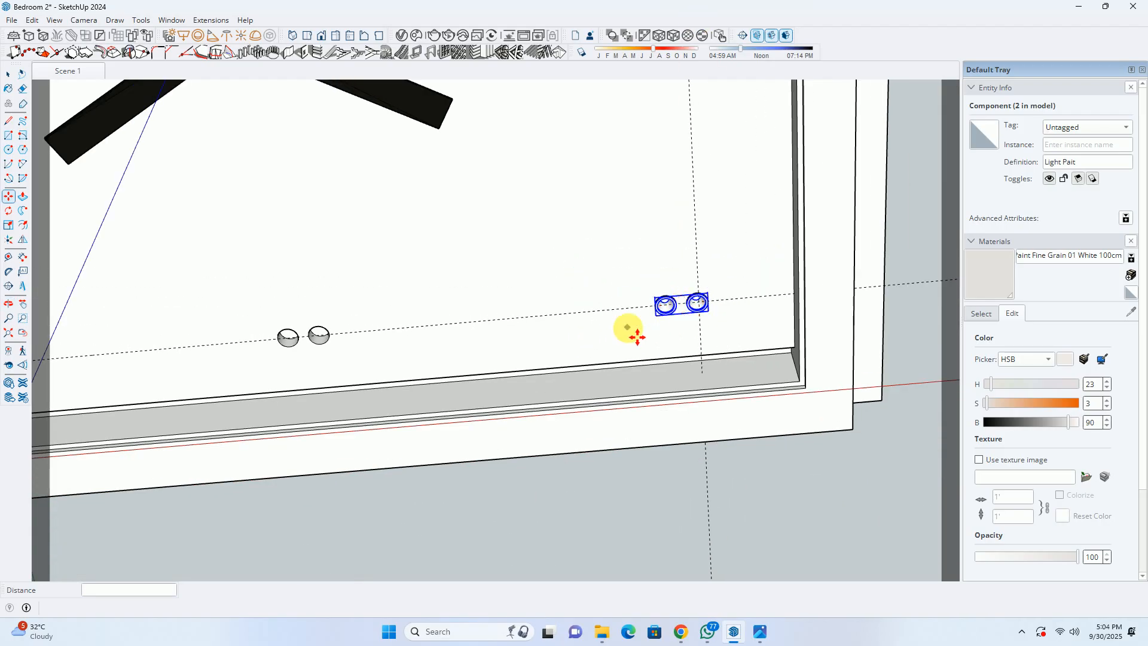
pyautogui.press('space')
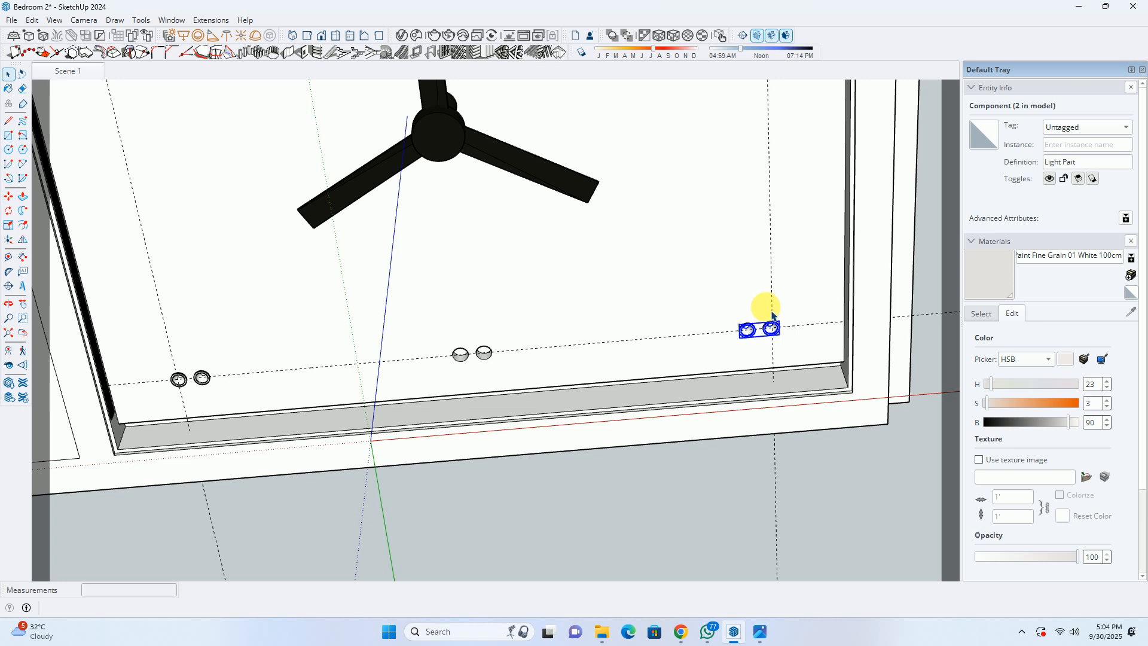
pyautogui.click(749, 307)
pyautogui.press('ctrl')
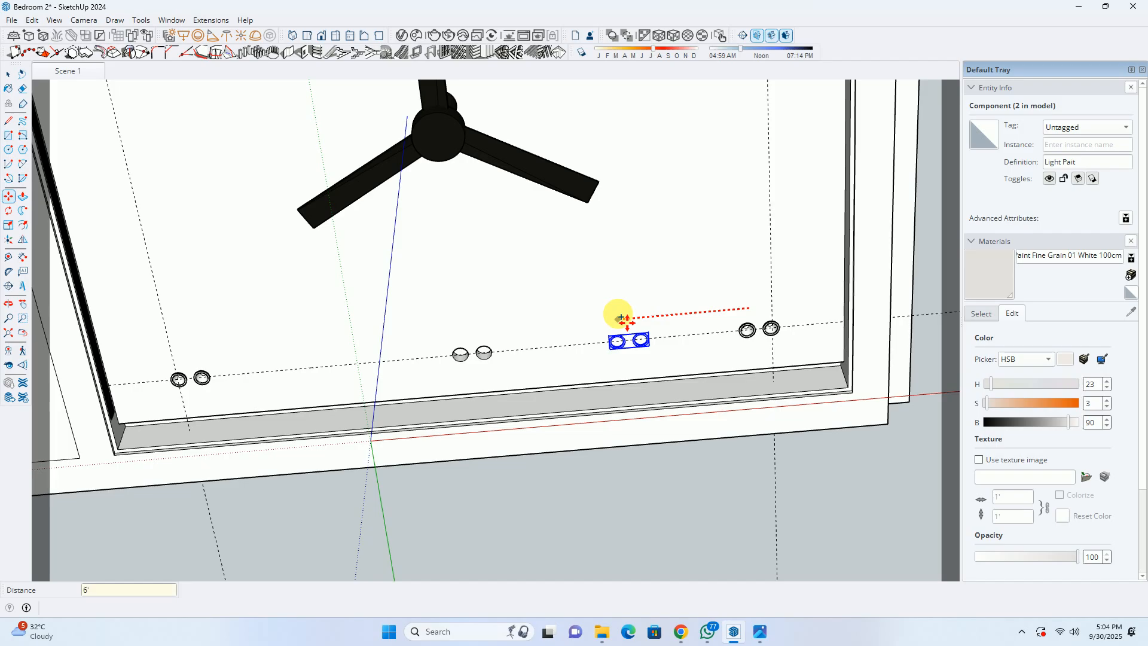
pyautogui.press('Return')
# Align the middle light pair with its recesses by moving it 1", 0.5" and 0.1" along the guide line.
pyautogui.scroll(5, 469, 339)
pyautogui.write('1')
pyautogui.press('Return')
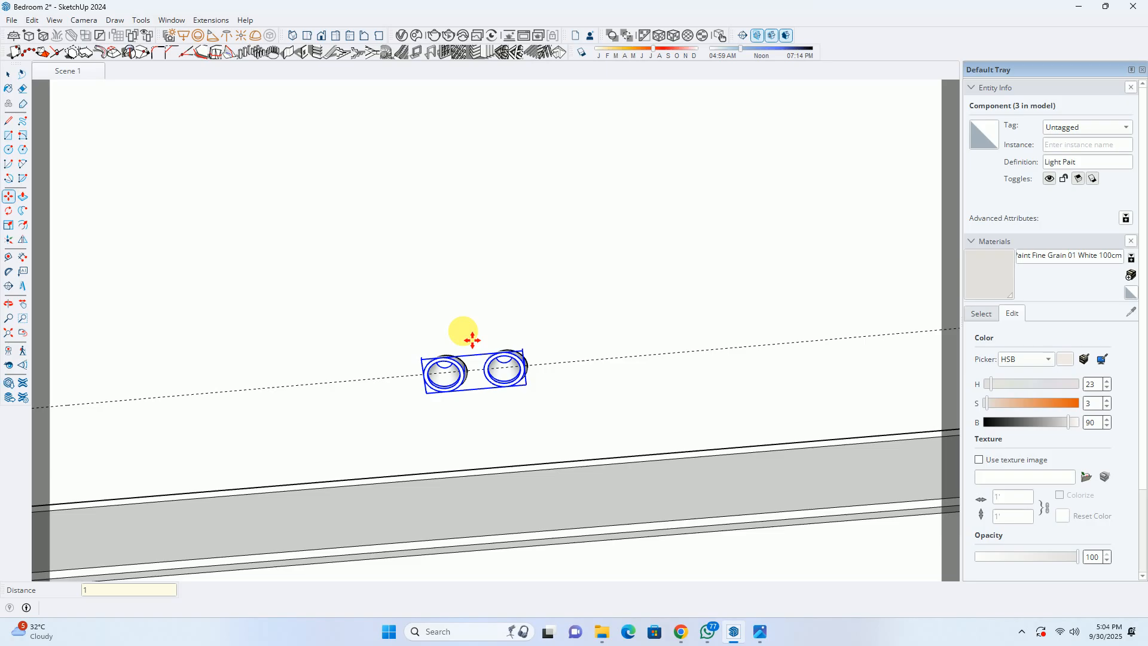
pyautogui.click(487, 339)
pyautogui.write('.5')
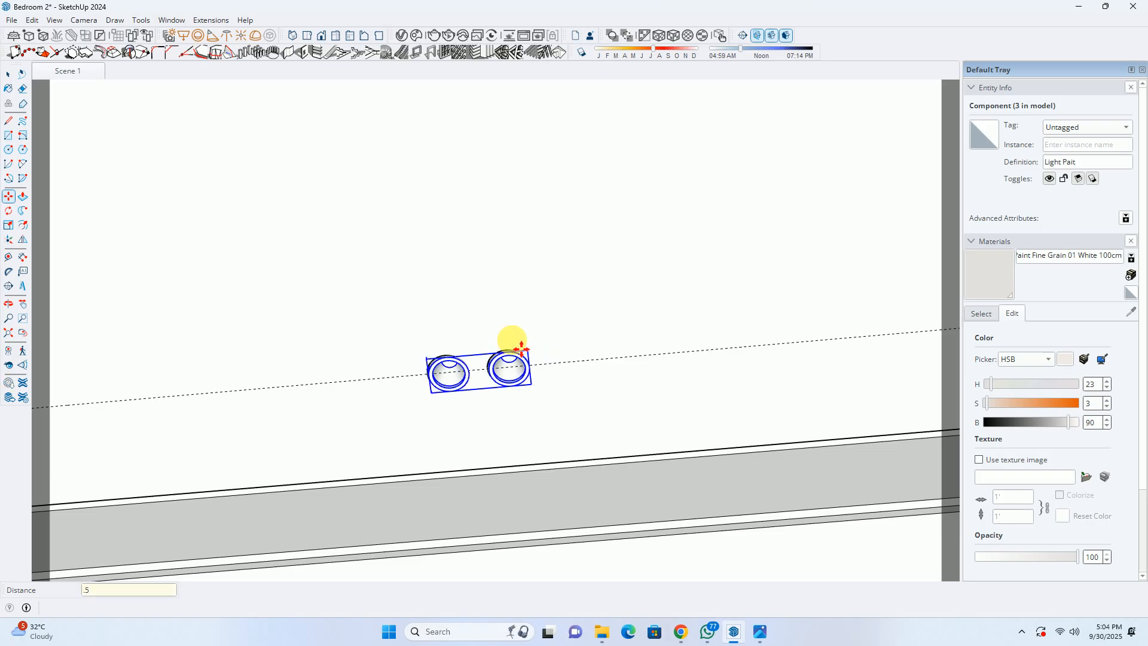
pyautogui.scroll(5, 514, 341)
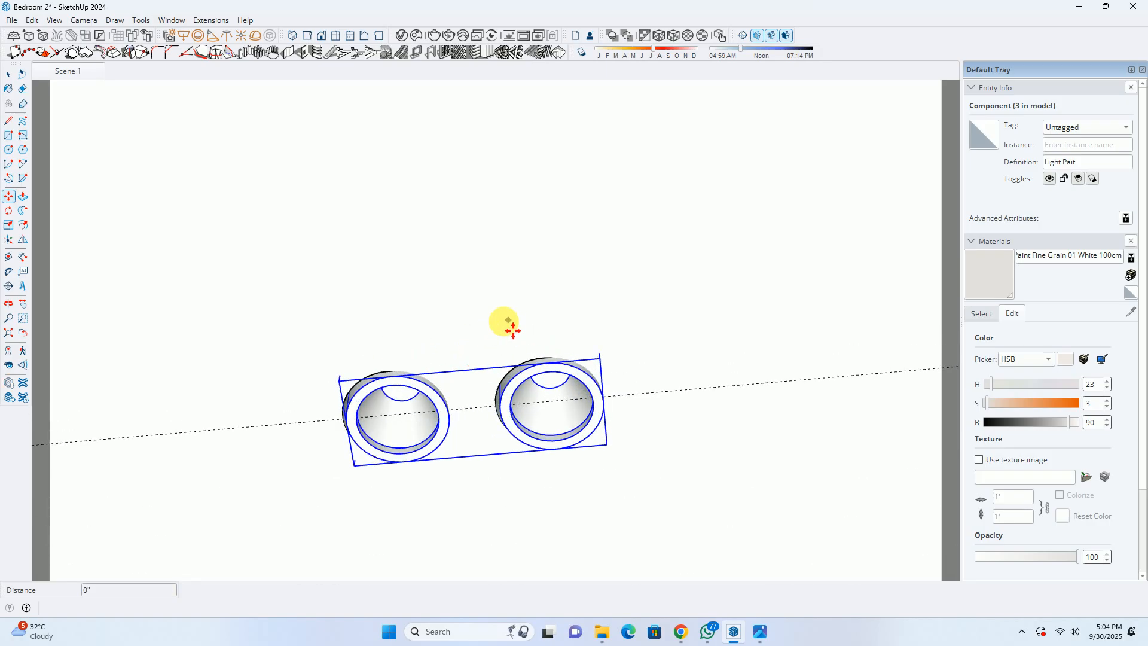
pyautogui.write('.1')
pyautogui.press('Return')
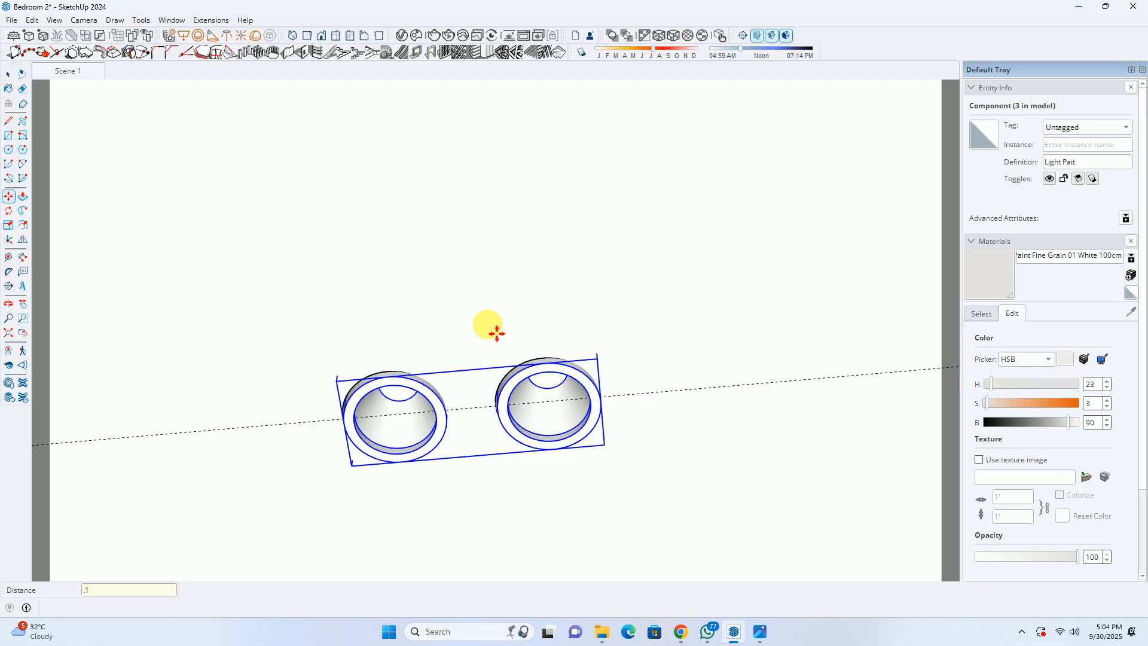
pyautogui.scroll(10, 480, 446)
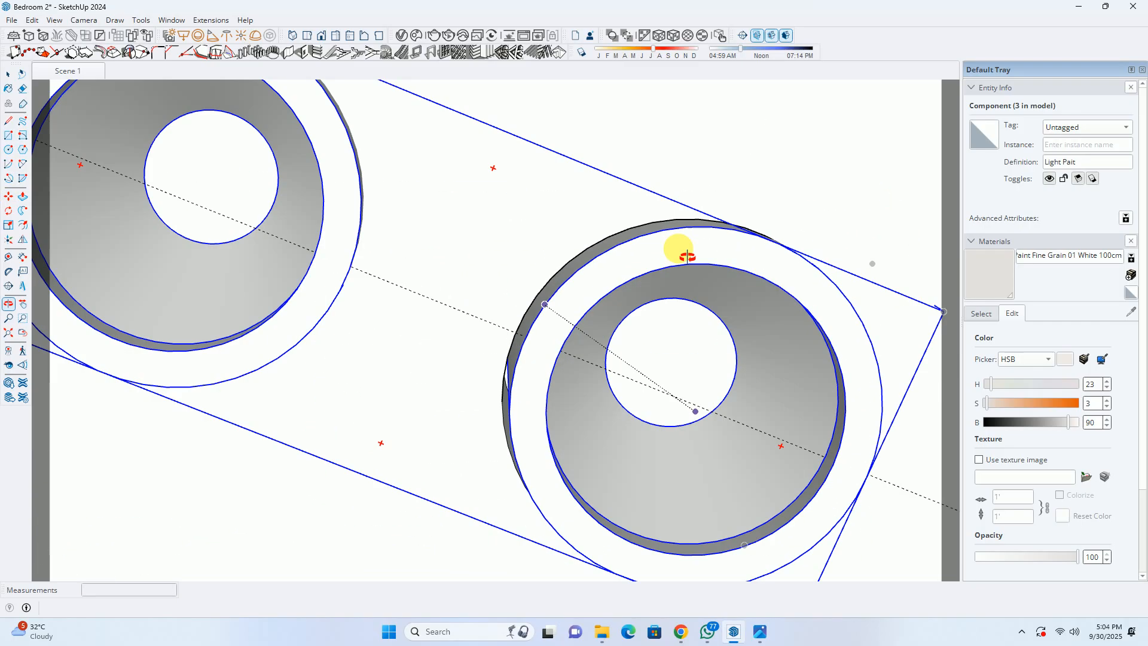
pyautogui.moveTo(794, 448)
pyautogui.mouseDown(button='middle')
pyautogui.moveTo(714, 521)
pyautogui.moveTo(851, 438)
pyautogui.moveTo(608, 440)
pyautogui.moveTo(734, 519)
pyautogui.moveTo(607, 333)
pyautogui.mouseUp(button='middle')
pyautogui.press('m')
pyautogui.scroll(-8, 602, 328)
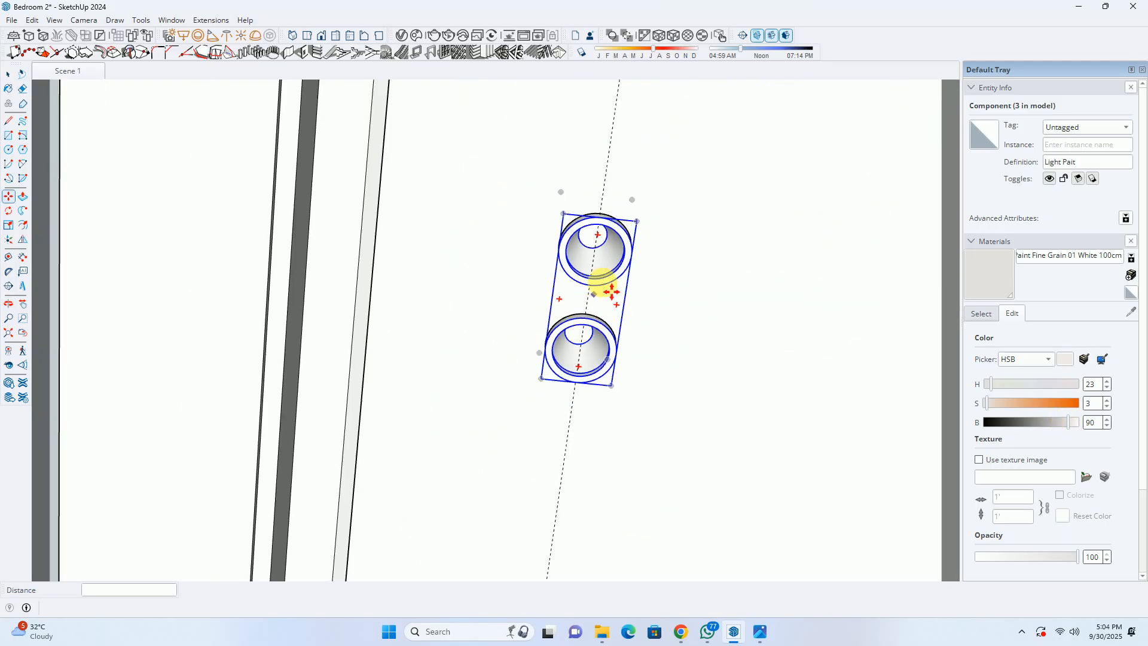
# Select the row's three light pairs and copy them along the green axis onto the recesses of the opposite guide line.
pyautogui.press('space')
pyautogui.click(299, 282)
pyautogui.moveTo(299, 282); pyautogui.dragTo(250, 377, button='middle')
pyautogui.scroll(-4, 338, 343)
pyautogui.scroll(2, 217, 300)
pyautogui.scroll(1, 224, 308)
pyautogui.click(274, 283)
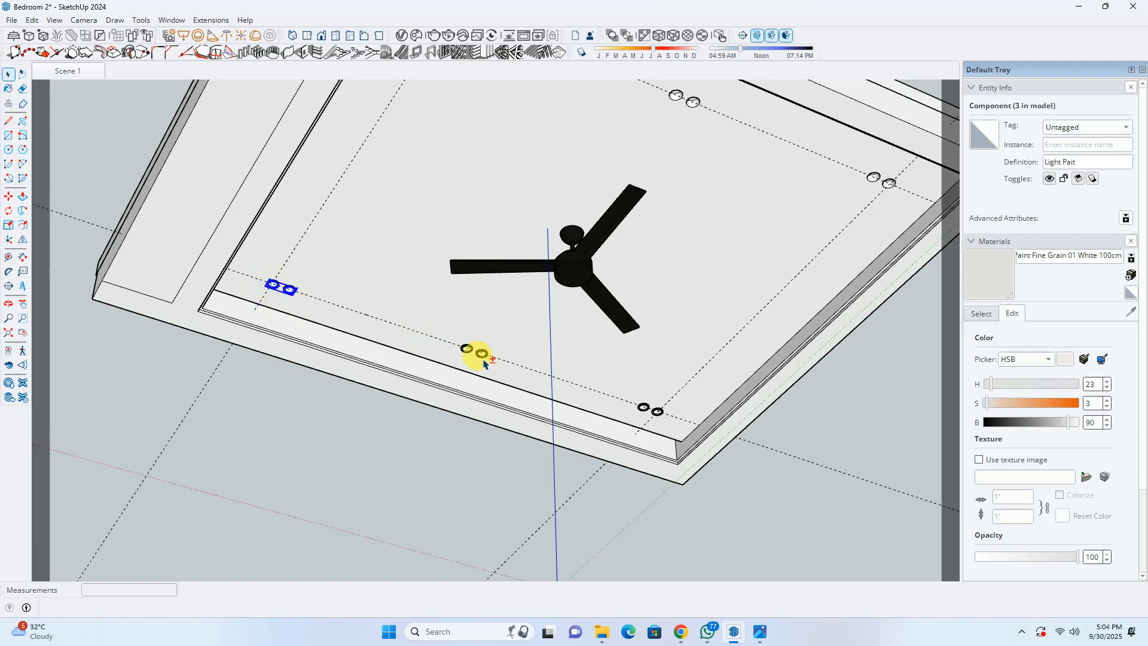
pyautogui.keyDown('shift'); pyautogui.click(653, 412); pyautogui.keyUp('shift')
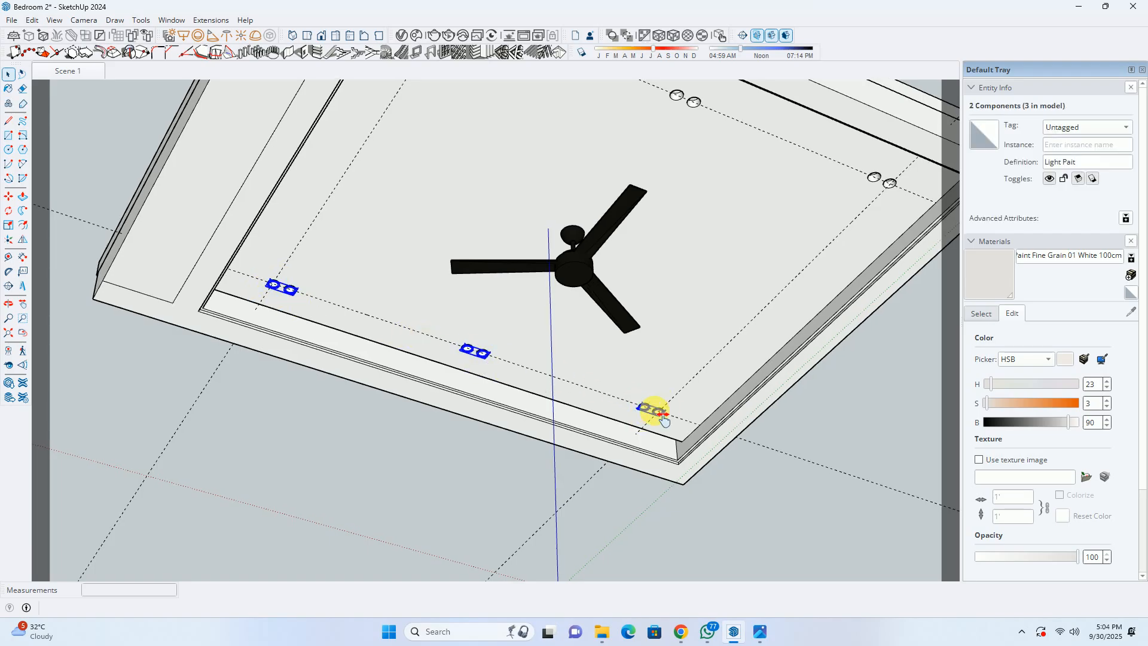
pyautogui.scroll(3, 651, 416)
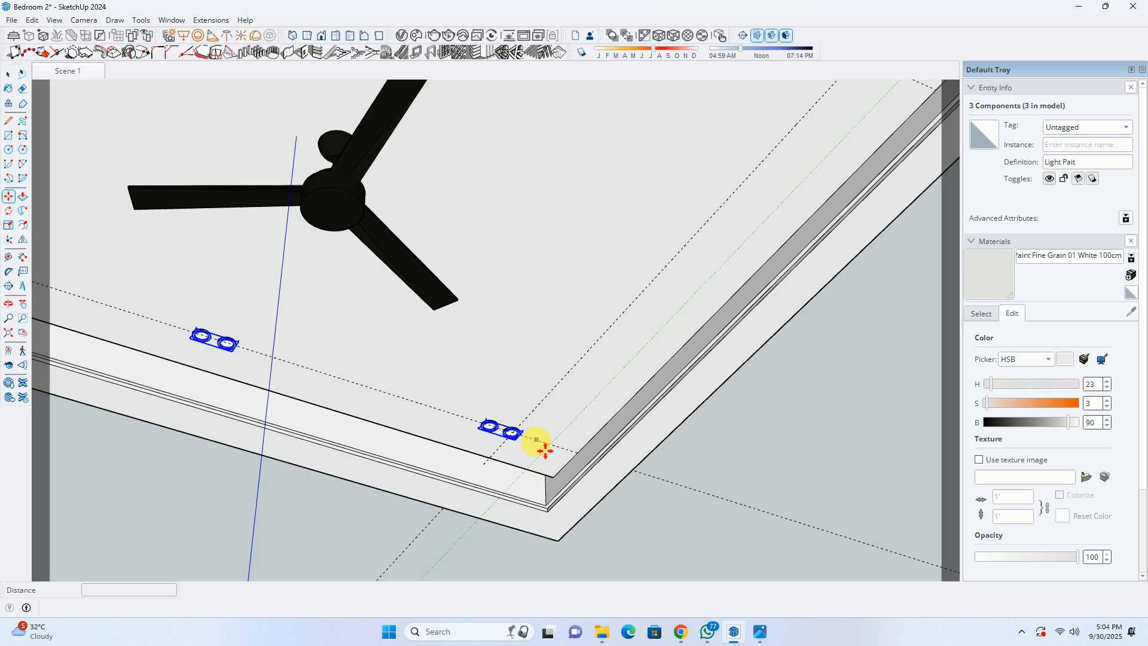
pyautogui.click(546, 449)
pyautogui.press('ctrl')
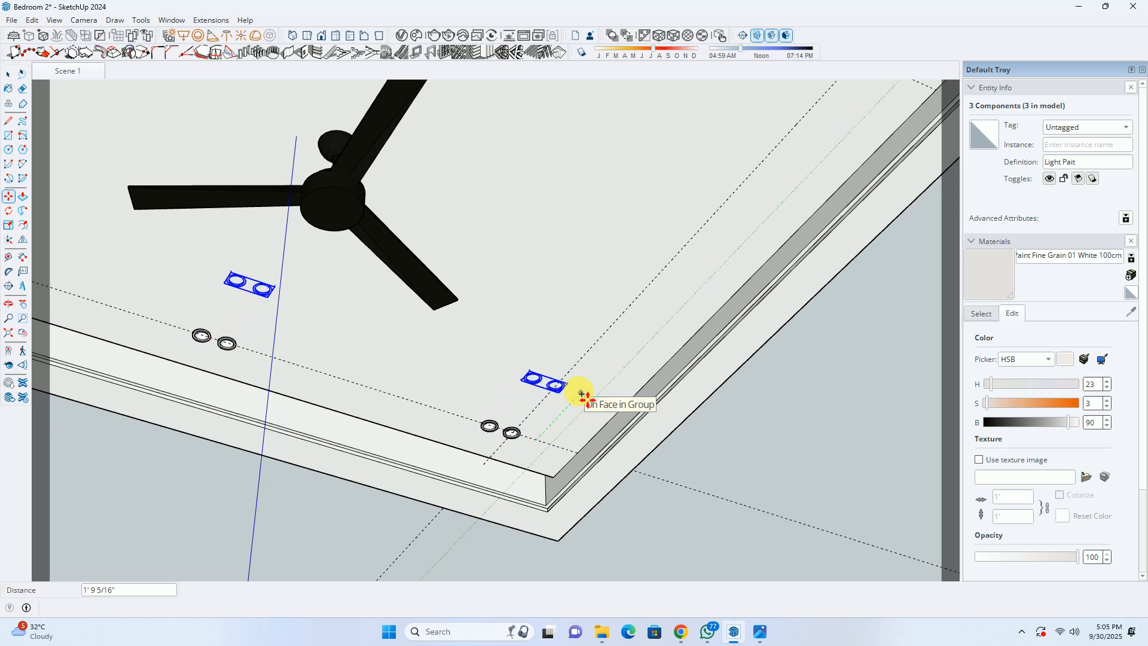
pyautogui.scroll(-3, 724, 249)
pyautogui.scroll(4, 672, 288)
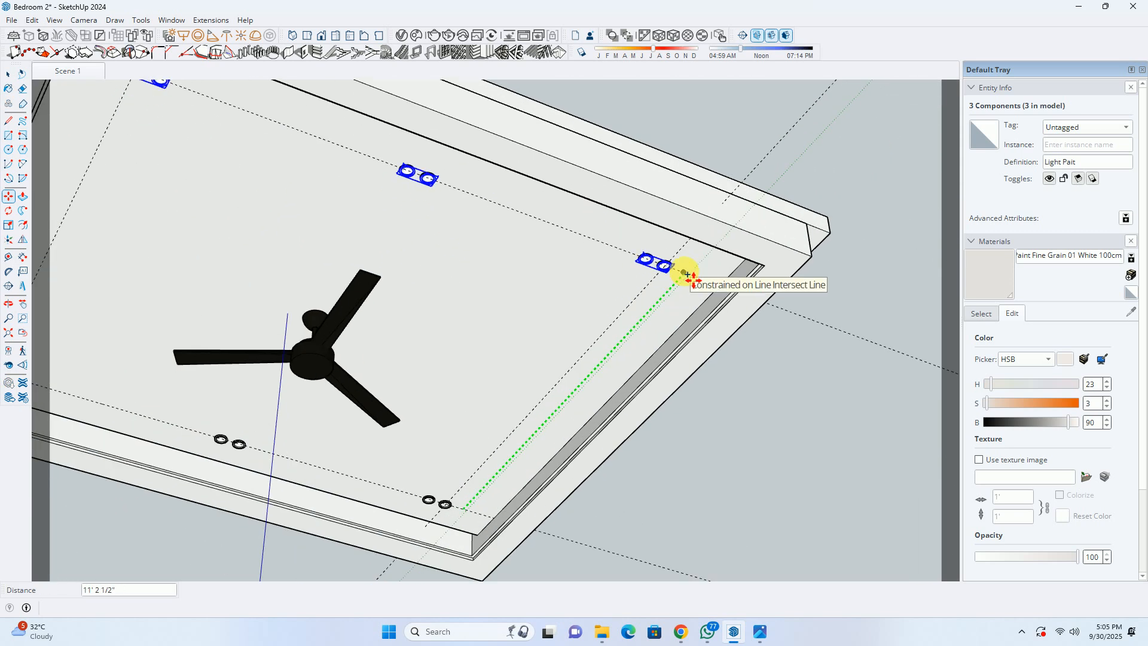
pyautogui.click(685, 273)
pyautogui.scroll(-5, 684, 271)
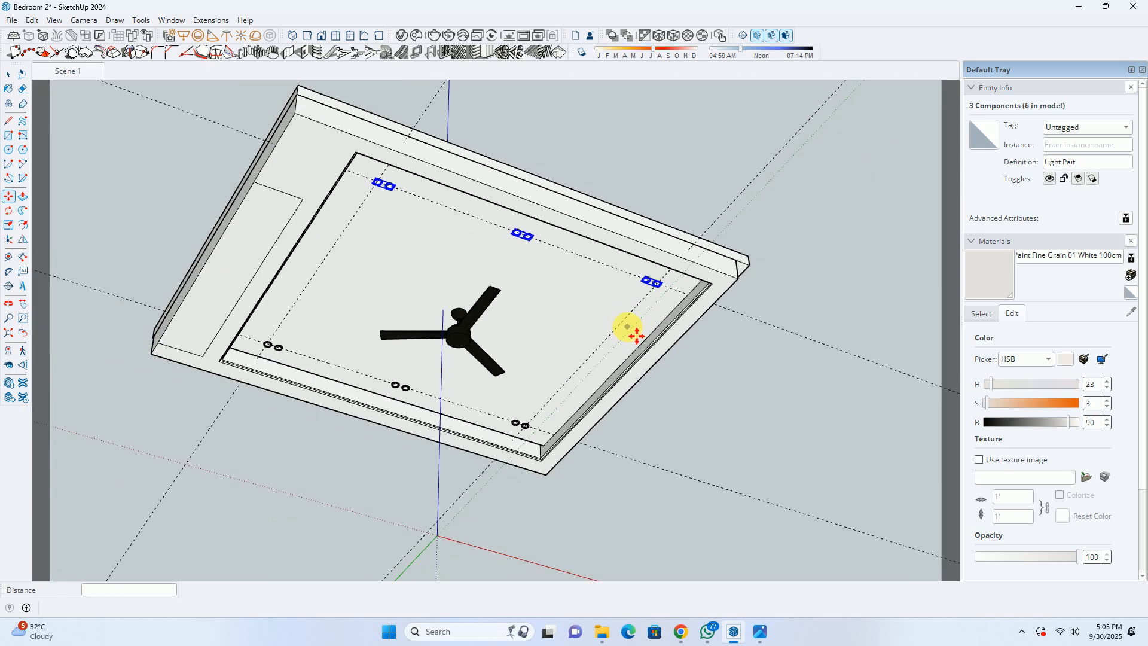
pyautogui.press('space')
# Return to Scene 1, open the ceiling group, delete all guides and leave the group.
pyautogui.click(77, 75)
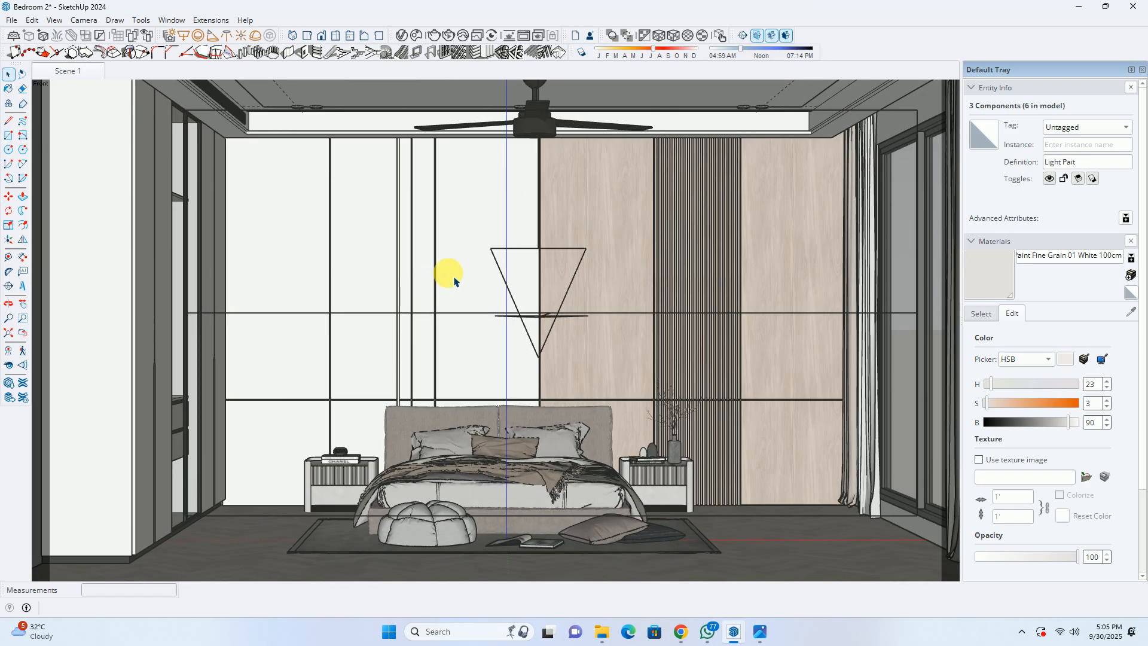
pyautogui.moveTo(708, 102); pyautogui.dragTo(511, 152, button='middle')
pyautogui.keyDown('shift'); pyautogui.moveTo(430, 153); pyautogui.dragTo(452, 205, button='middle'); pyautogui.keyUp('shift')
pyautogui.doubleClick(382, 154)
pyautogui.moveTo(382, 154)
pyautogui.keyDown('shift'); pyautogui.mouseDown(button='middle')
pyautogui.moveTo(404, 216)
pyautogui.moveTo(396, 158)
pyautogui.mouseUp(button='middle'); pyautogui.keyUp('shift')
pyautogui.click(32, 20)
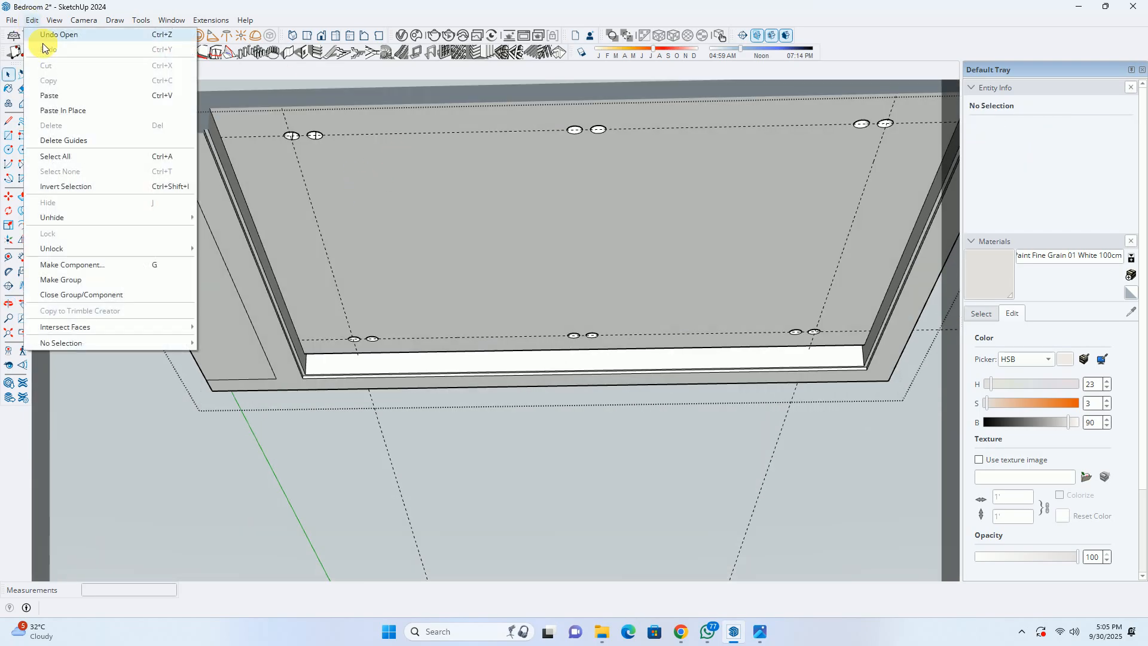
pyautogui.click(77, 141)
pyautogui.press('Escape')
# Examine the fit of the light pairs in the ceiling recesses of both rows.
pyautogui.scroll(2, 482, 274)
pyautogui.click(402, 311)
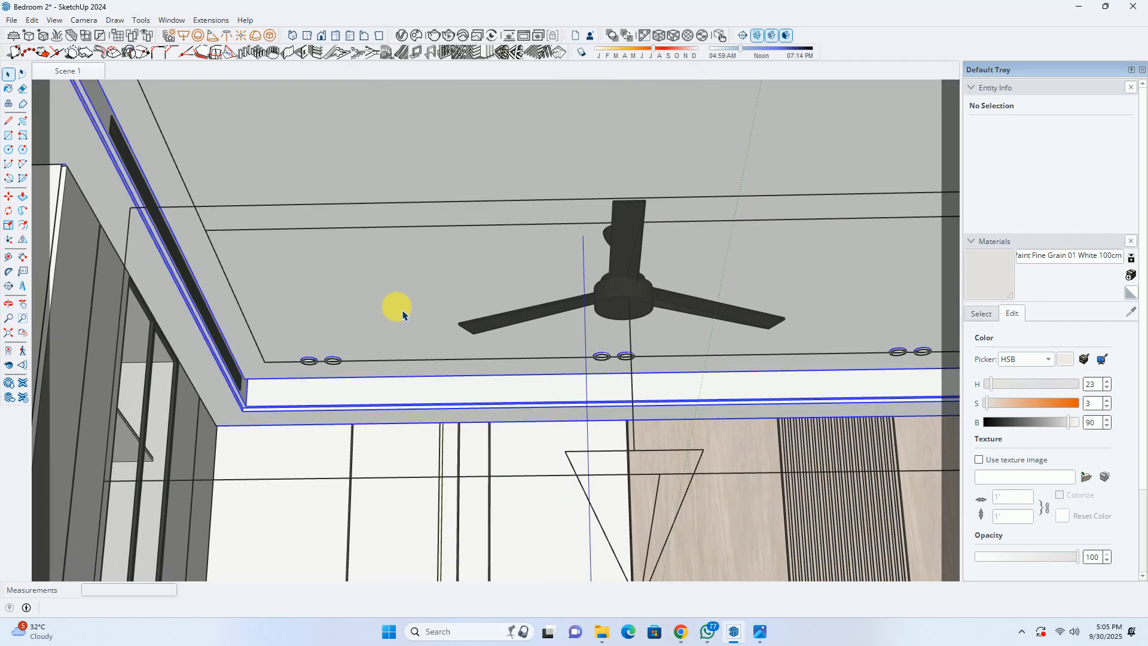
pyautogui.scroll(-3, 399, 294)
pyautogui.keyDown('shift'); pyautogui.moveTo(395, 282); pyautogui.dragTo(360, 292, button='middle'); pyautogui.keyUp('shift')
pyautogui.scroll(2, 294, 163)
pyautogui.keyDown('shift'); pyautogui.moveTo(294, 163); pyautogui.dragTo(449, 215, button='middle'); pyautogui.keyUp('shift')
pyautogui.scroll(5, 332, 198)
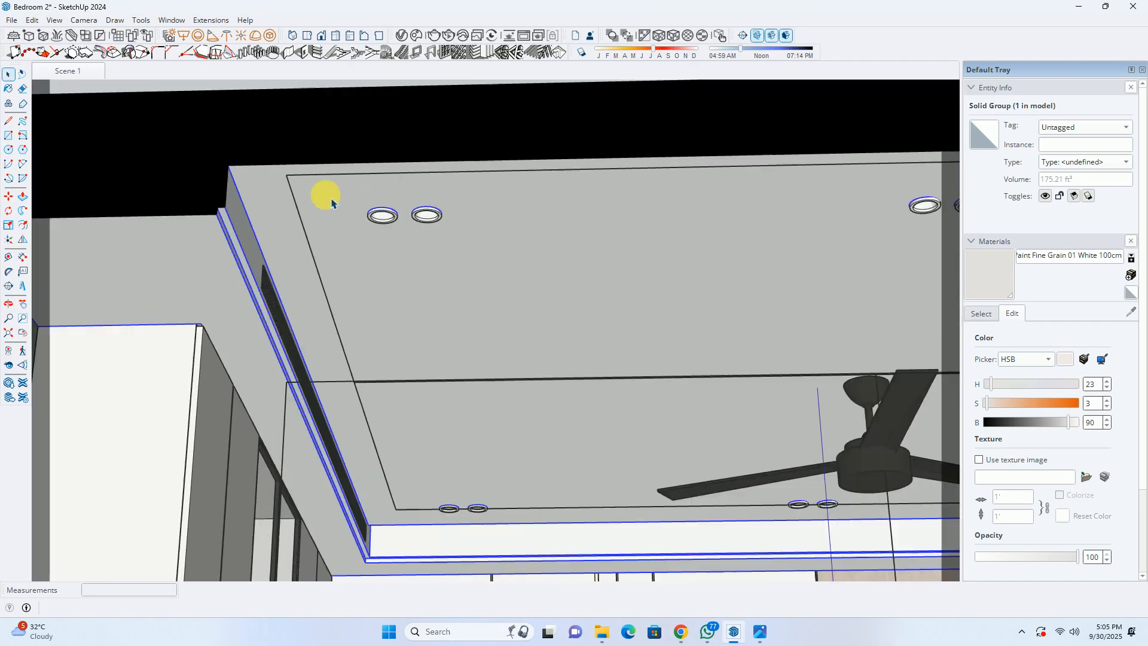
pyautogui.keyDown('shift'); pyautogui.moveTo(358, 193); pyautogui.dragTo(382, 260, button='middle'); pyautogui.keyUp('shift')
pyautogui.moveTo(471, 342); pyautogui.dragTo(328, 192, button='middle')
pyautogui.scroll(3, 445, 321)
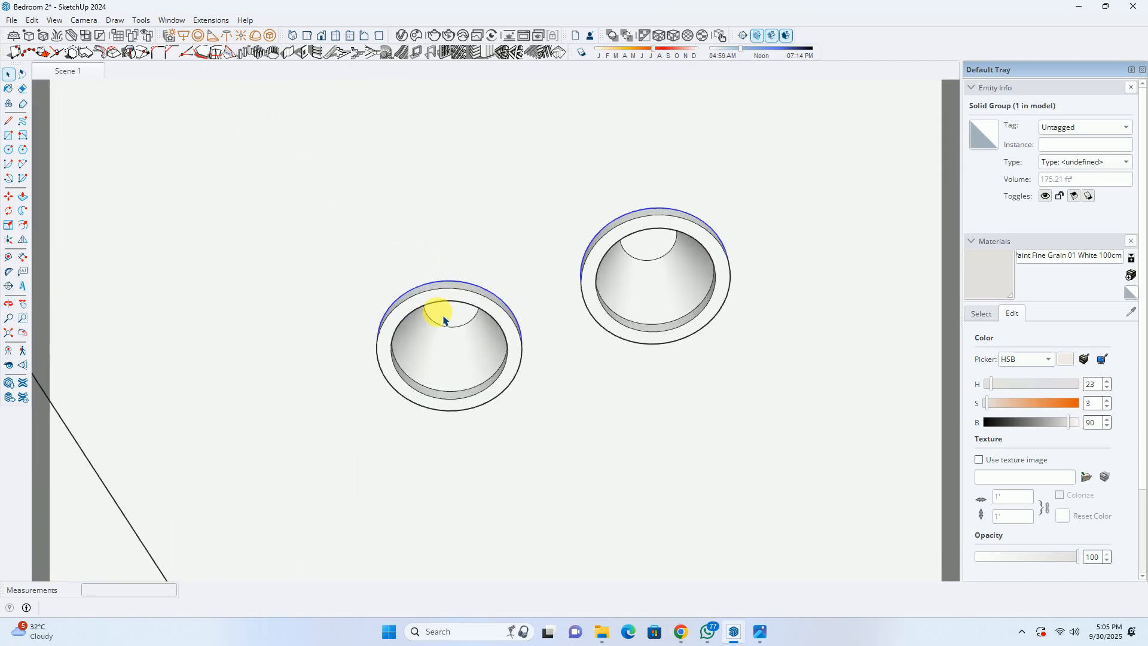
# Sample the 0136_Charcoal material from the skirting at the base of the wardrobe.
pyautogui.scroll(-4, 458, 344)
pyautogui.keyDown('shift'); pyautogui.moveTo(464, 369); pyautogui.dragTo(489, 84, button='middle'); pyautogui.keyUp('shift')
pyautogui.scroll(3, 463, 310)
pyautogui.keyDown('shift'); pyautogui.moveTo(463, 305); pyautogui.dragTo(496, 168, button='middle'); pyautogui.keyUp('shift')
pyautogui.scroll(1, 284, 360)
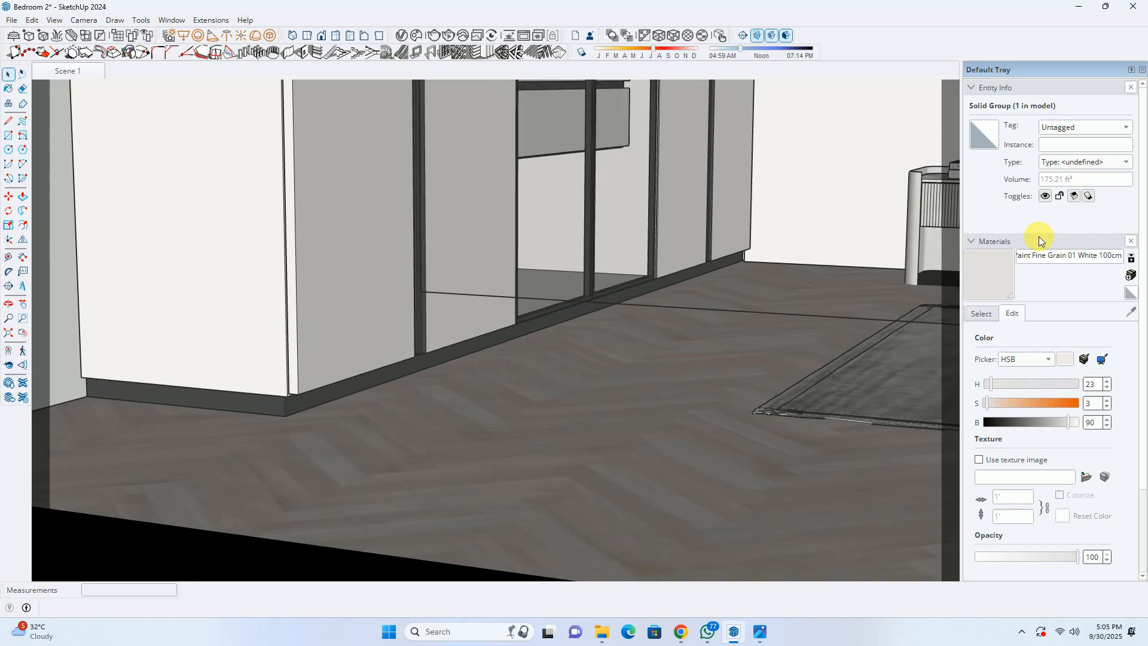
pyautogui.click(988, 319)
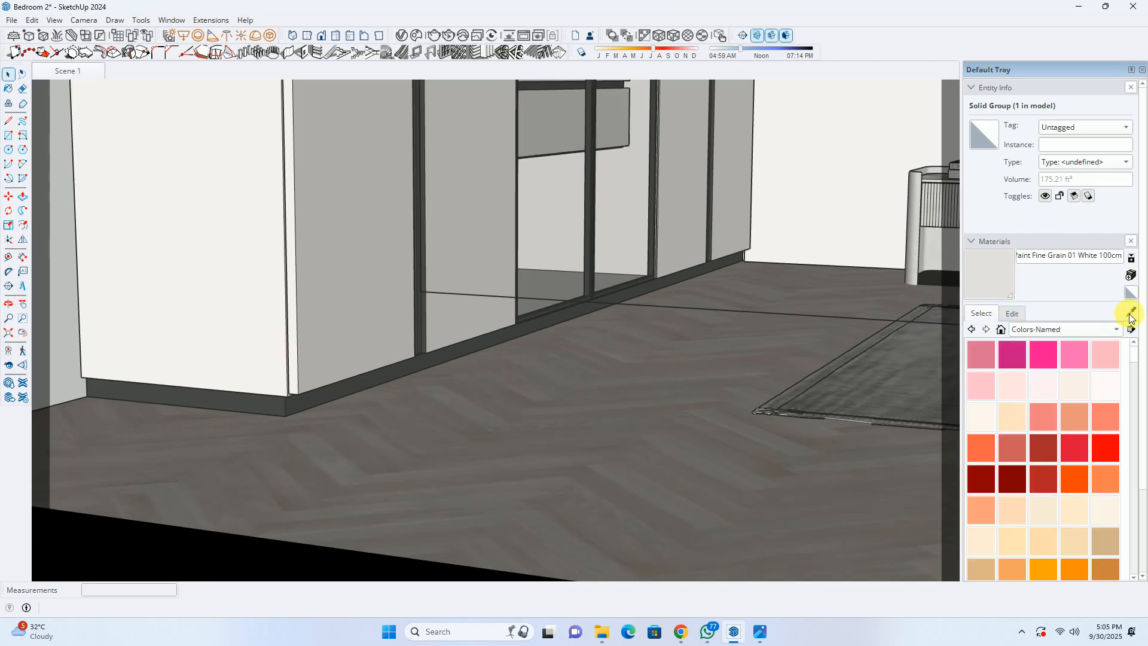
pyautogui.keyDown('alt'); pyautogui.click(317, 398); pyautogui.keyUp('alt')
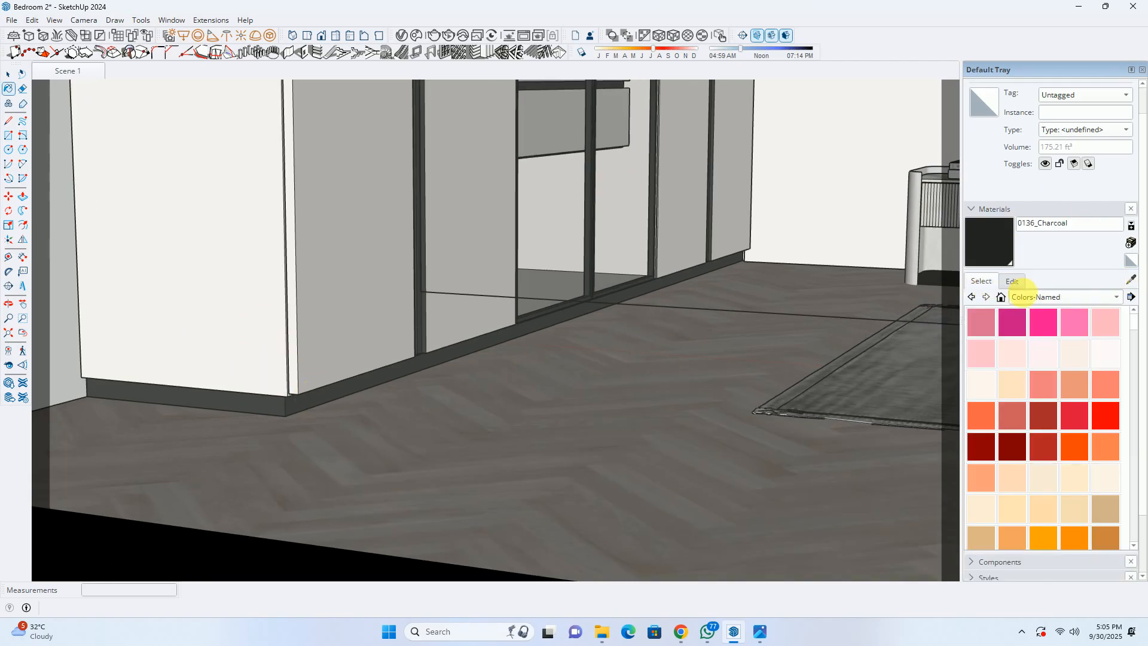
# Set the brightness of the 0136_Charcoal material to 18.
pyautogui.click(1019, 281)
pyautogui.click(1004, 390)
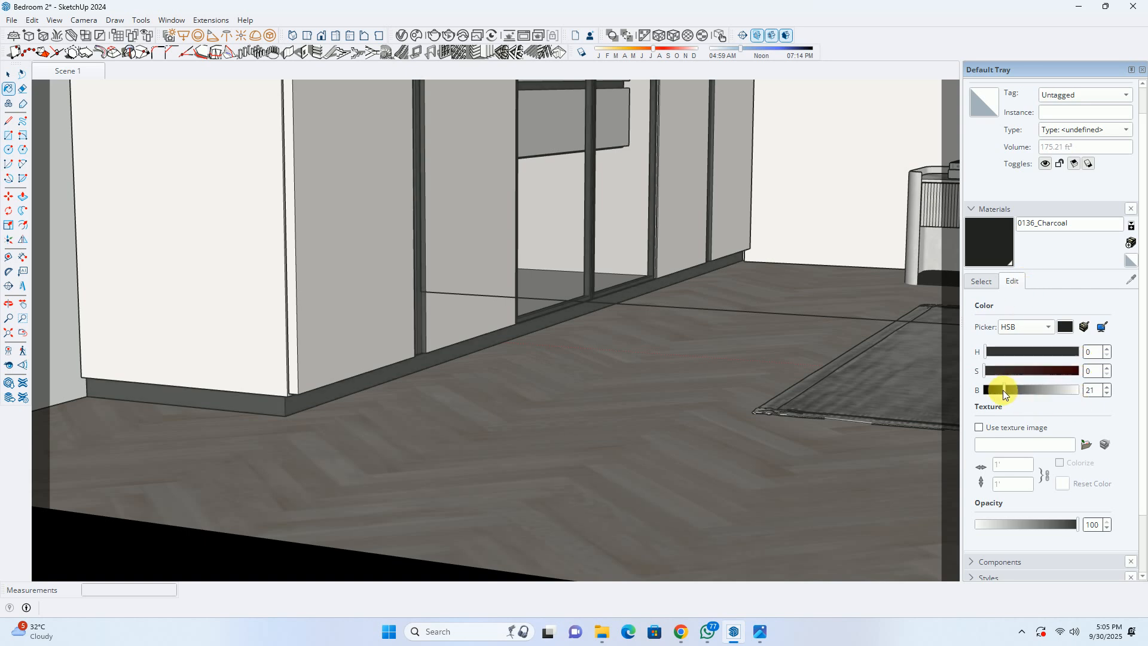
pyautogui.moveTo(1100, 392); pyautogui.dragTo(1064, 391)
pyautogui.write('18')
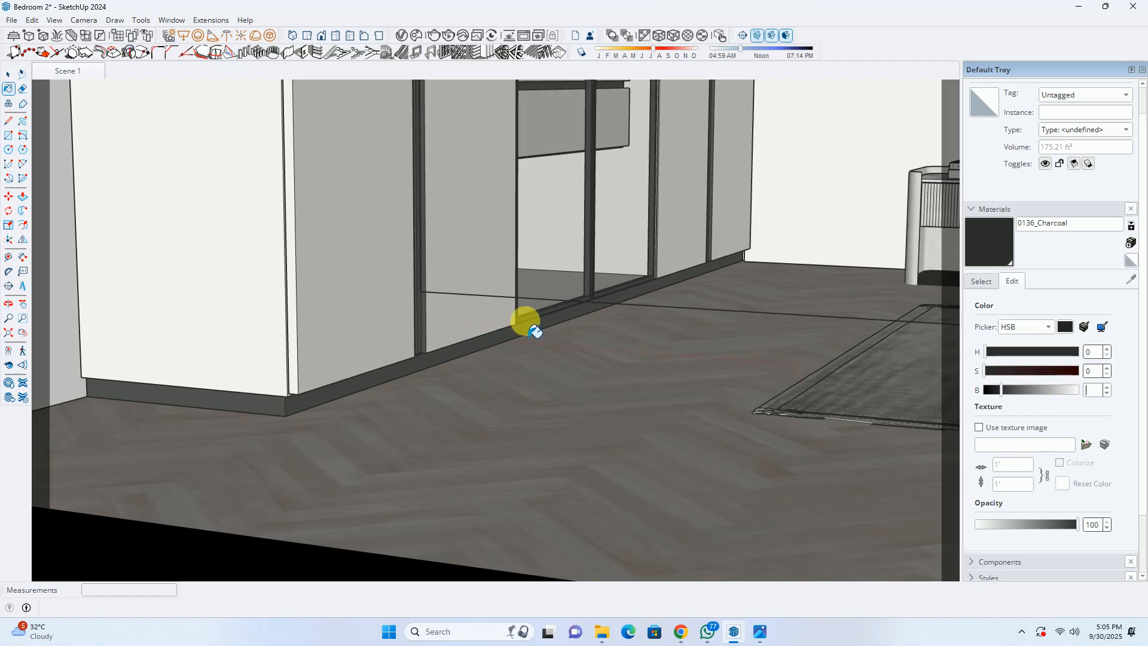
# Open the light pair component at the ceiling corner above the wardrobe side for editing.
pyautogui.scroll(-6, 514, 305)
pyautogui.scroll(10, 420, 381)
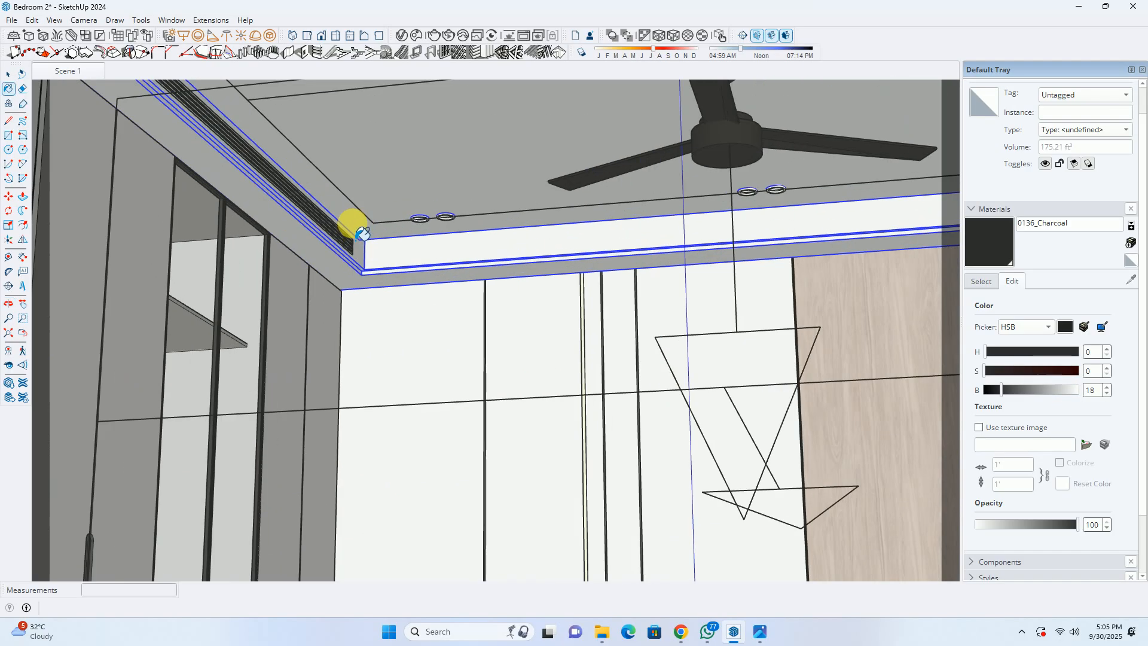
pyautogui.press('space')
pyautogui.scroll(4, 410, 185)
pyautogui.scroll(3, 439, 209)
pyautogui.doubleClick(441, 199)
pyautogui.moveTo(418, 222); pyautogui.dragTo(451, 232, button='middle')
pyautogui.scroll(-1, 487, 120)
pyautogui.moveTo(431, 278)
pyautogui.mouseDown(button='middle')
pyautogui.moveTo(397, 282)
pyautogui.moveTo(521, 205)
pyautogui.moveTo(486, 238)
pyautogui.mouseUp(button='middle')
# Open the Light component inside the pair, paint it with 0136_Charcoal and leave it.
pyautogui.press('b')
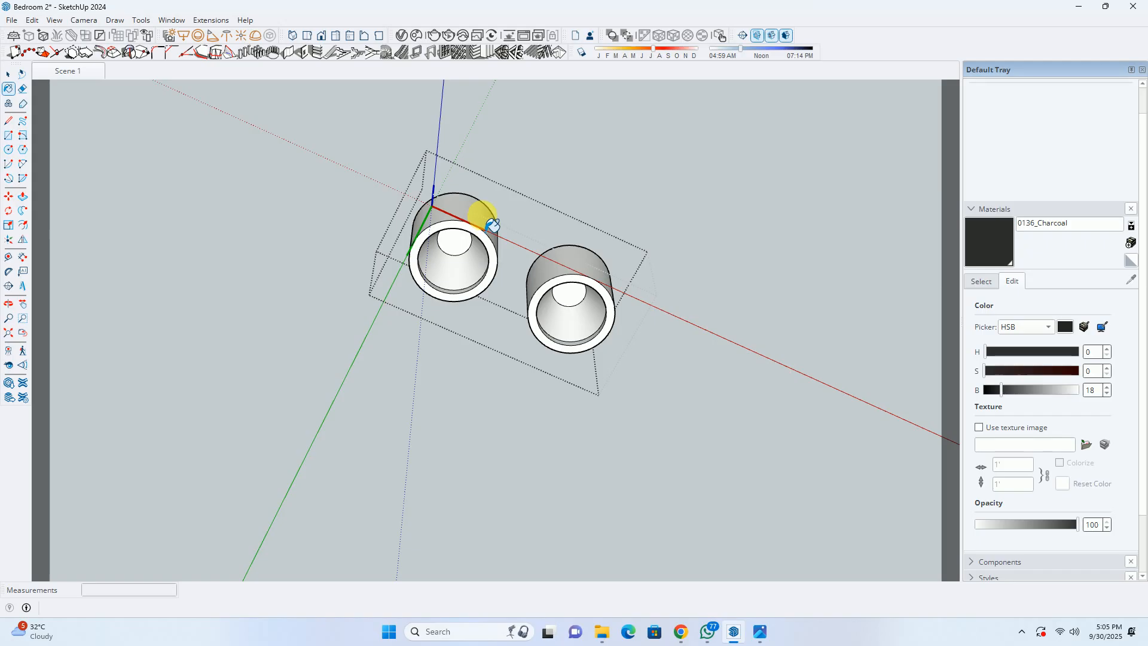
pyautogui.doubleClick(487, 224)
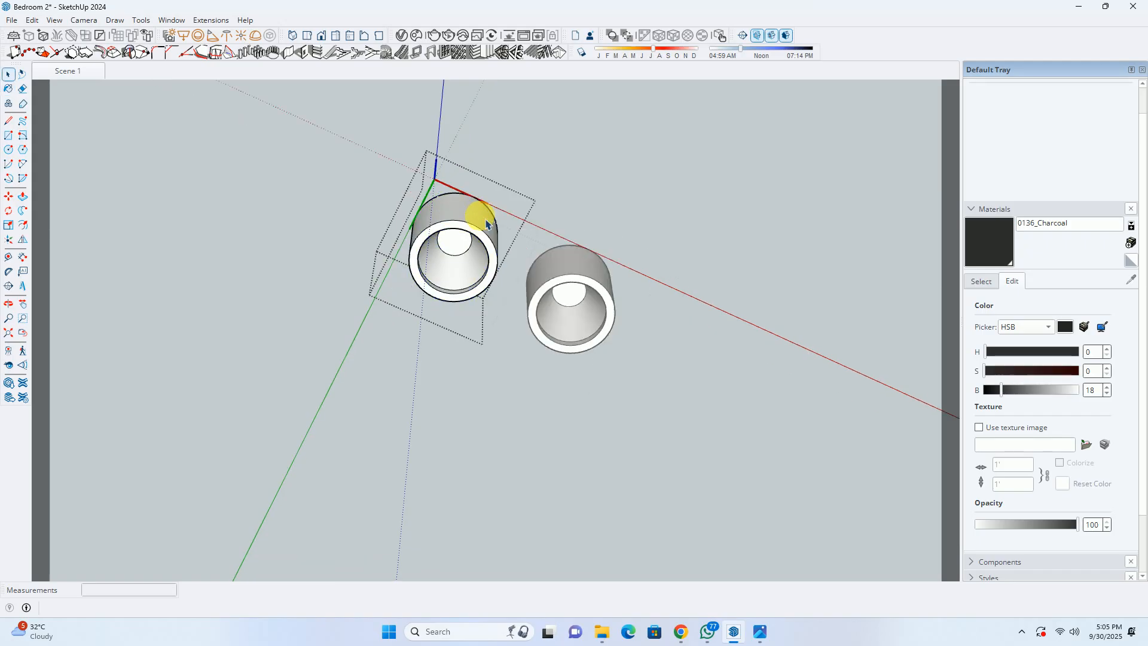
pyautogui.click(1014, 264)
pyautogui.click(469, 218)
pyautogui.press('space')
pyautogui.press('Escape')
pyautogui.scroll(3, 464, 239)
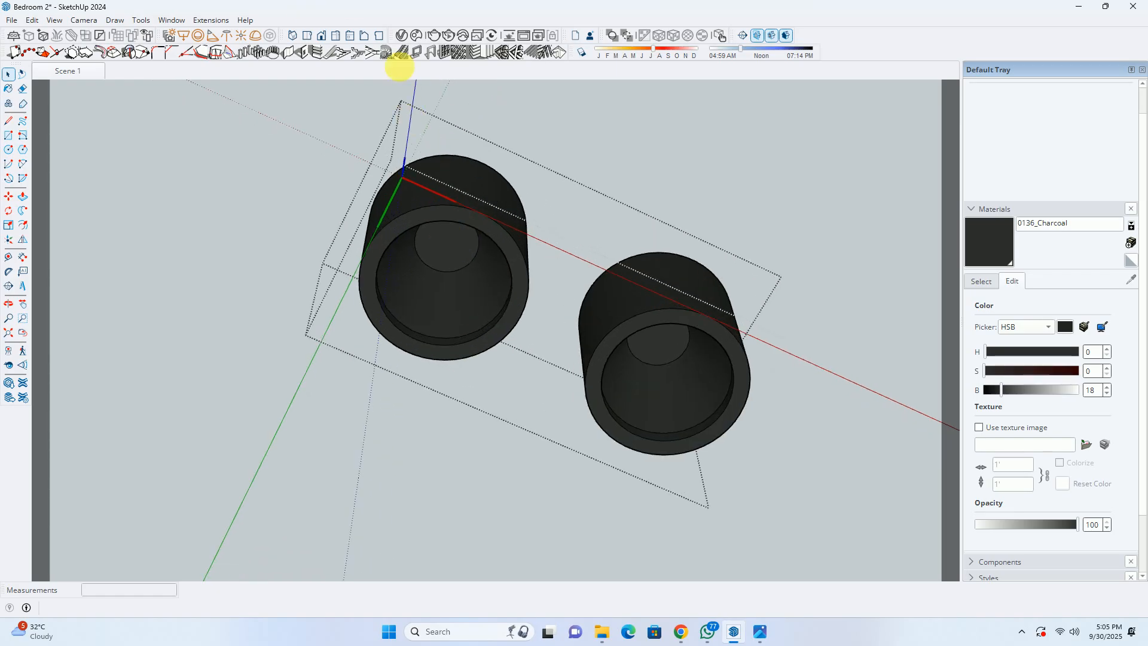
# Find the Emissive material in the V-Ray Asset Editor and make it the current material.
pyautogui.click(401, 34)
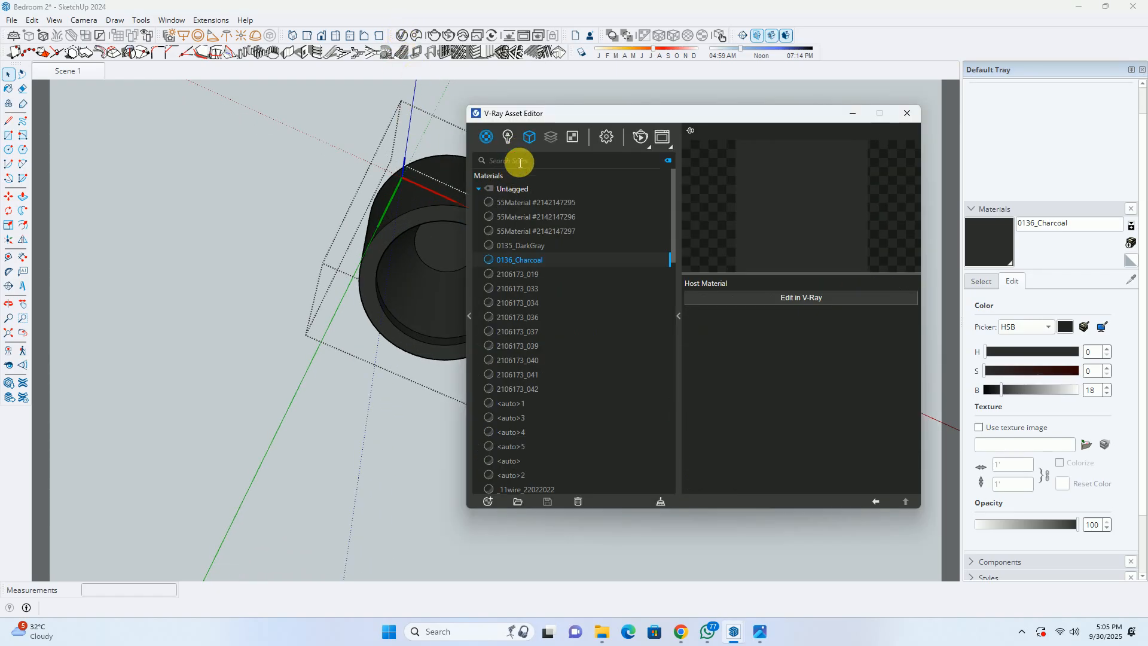
pyautogui.write('em')
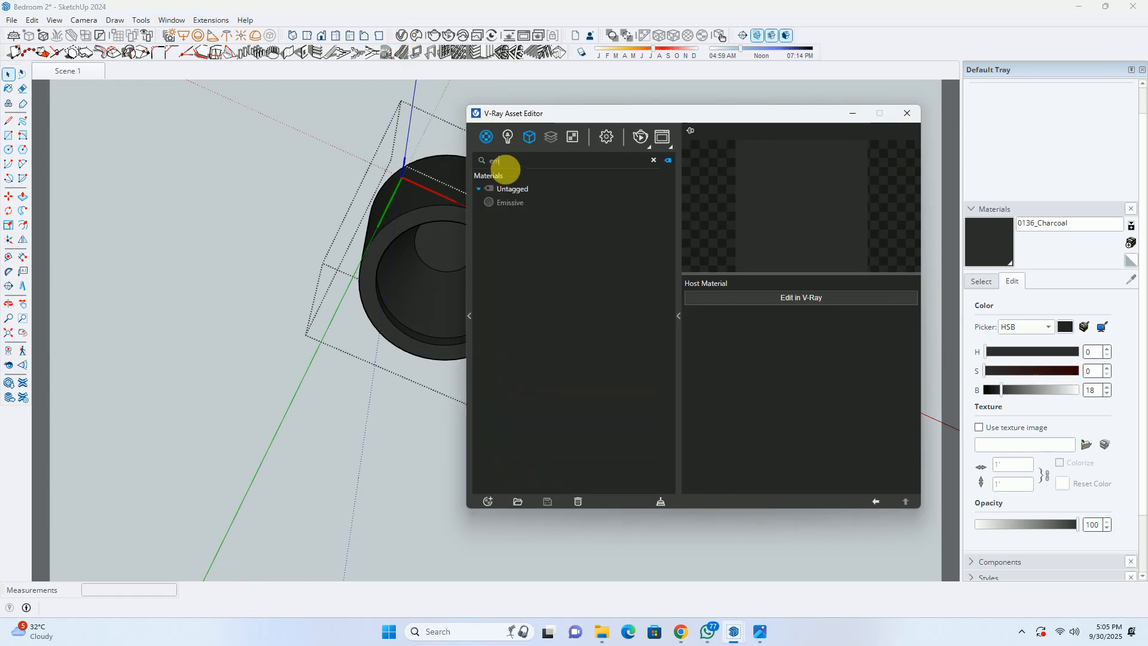
pyautogui.click(510, 202)
pyautogui.click(907, 113)
pyautogui.scroll(3, 422, 277)
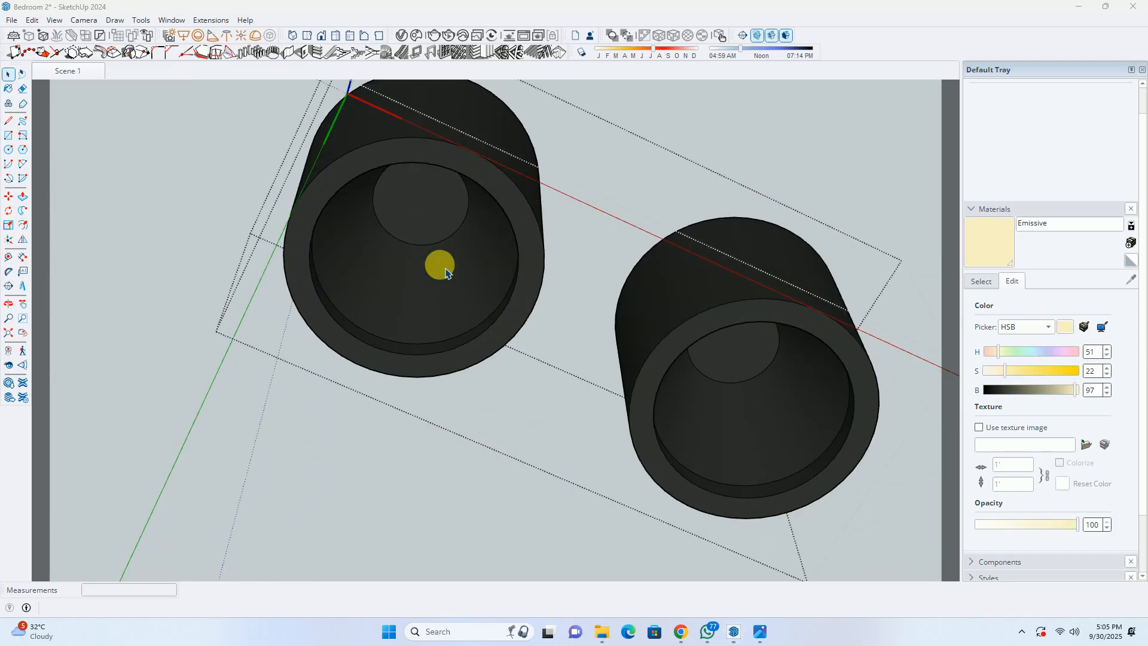
# Open the Light component and paint its inner circular face with the Emissive material.
pyautogui.click(987, 241)
pyautogui.scroll(3, 433, 225)
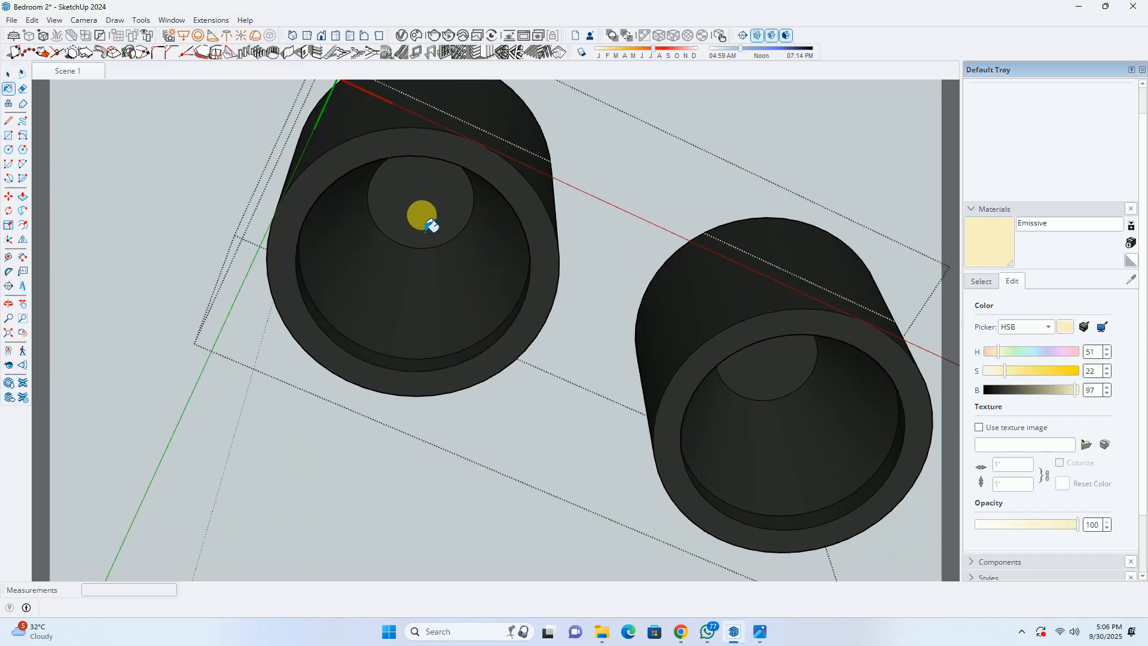
pyautogui.press('space')
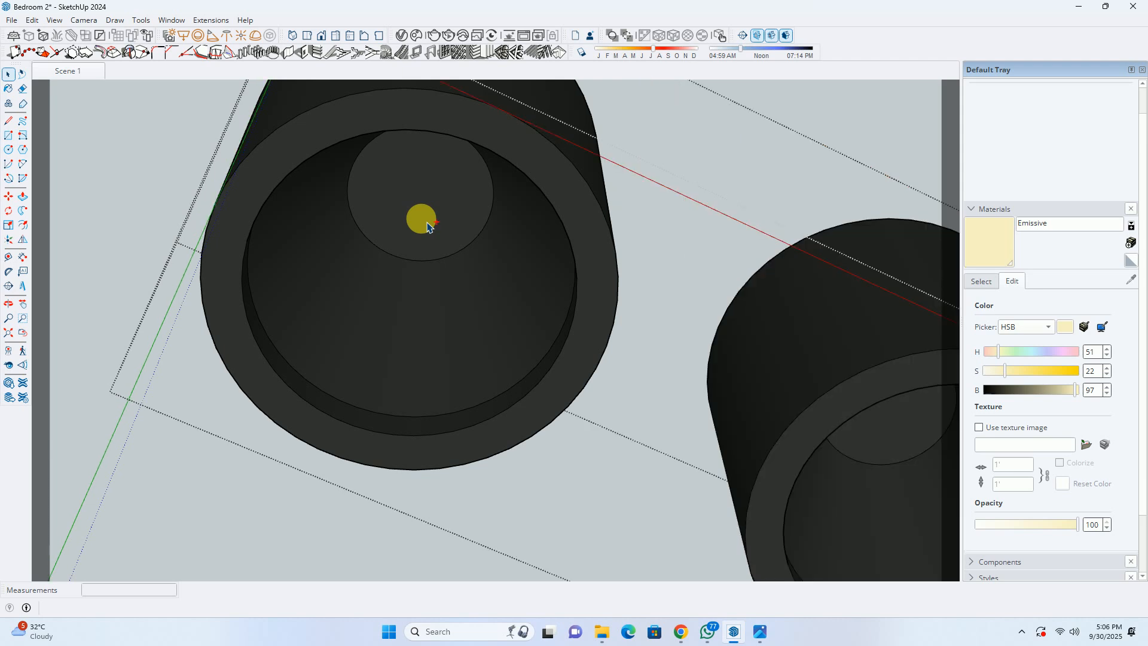
pyautogui.doubleClick(433, 212)
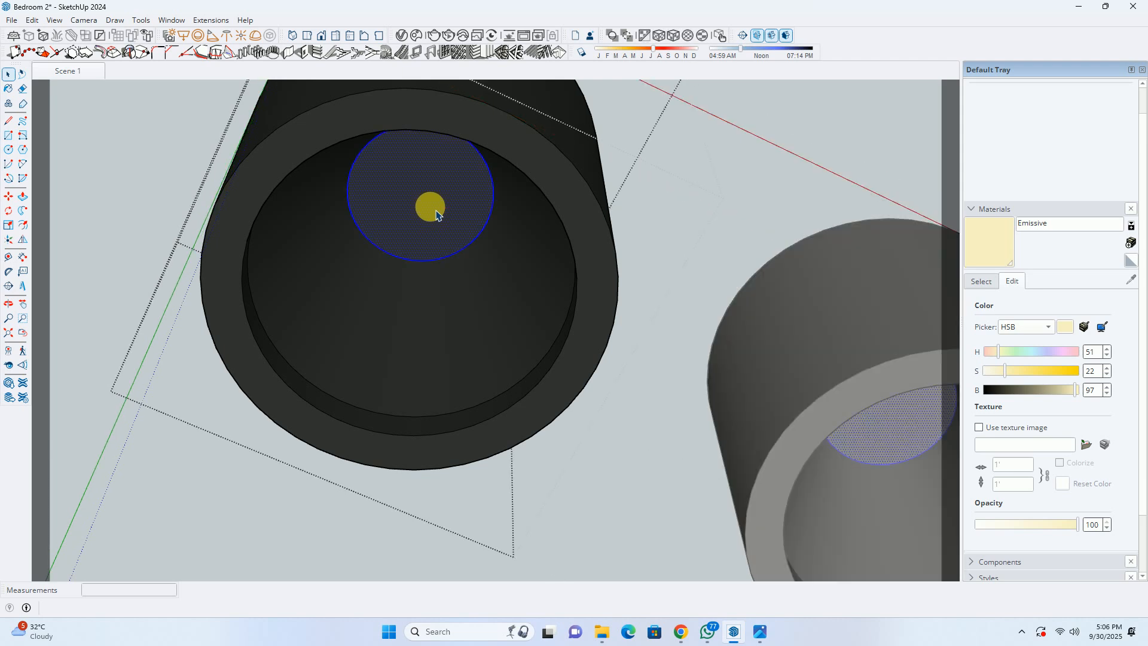
pyautogui.click(634, 251)
pyautogui.doubleClick(411, 221)
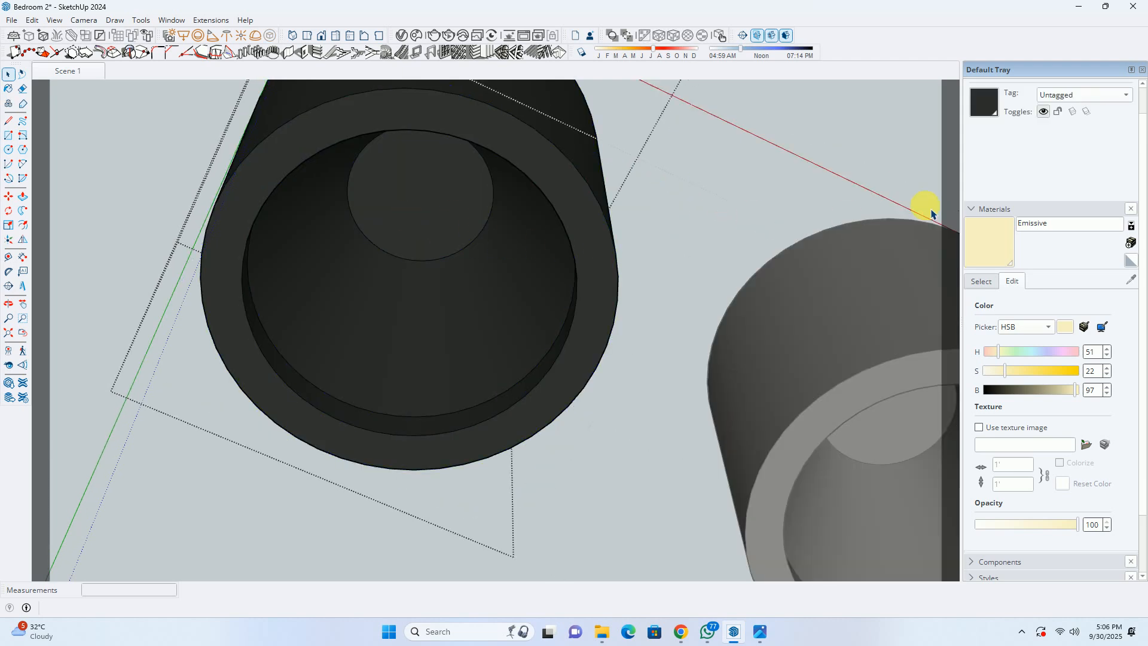
pyautogui.click(990, 251)
pyautogui.click(406, 189)
pyautogui.press('Escape')
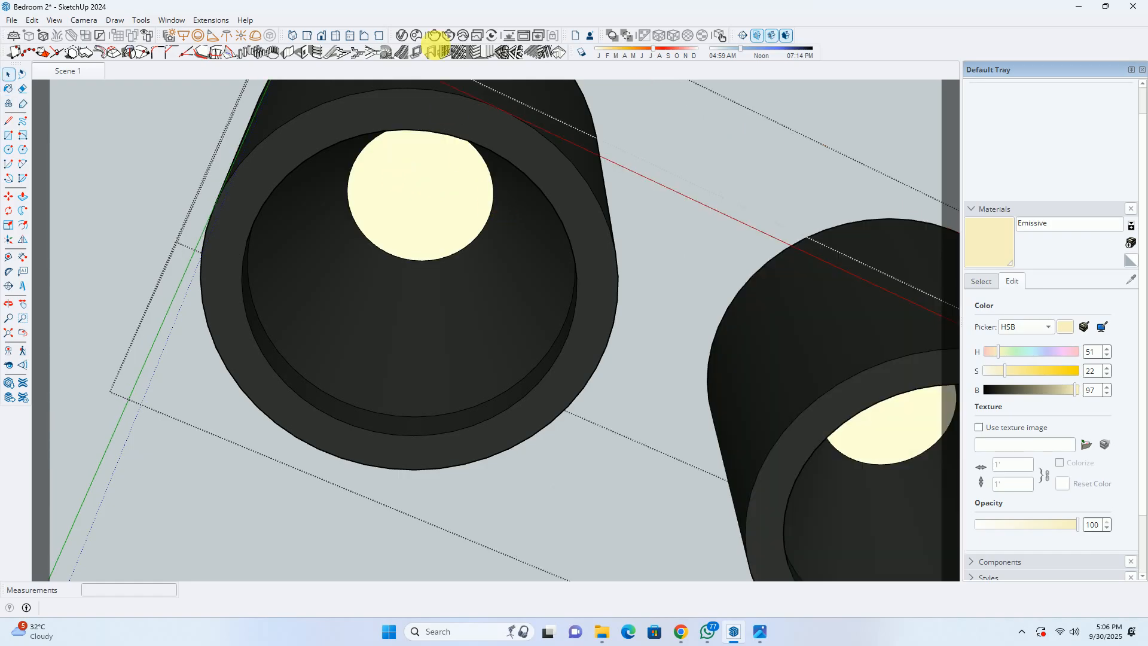
# Open the Chaos Cosmos library and browse its online Metal materials.
pyautogui.scroll(-6, 464, 208)
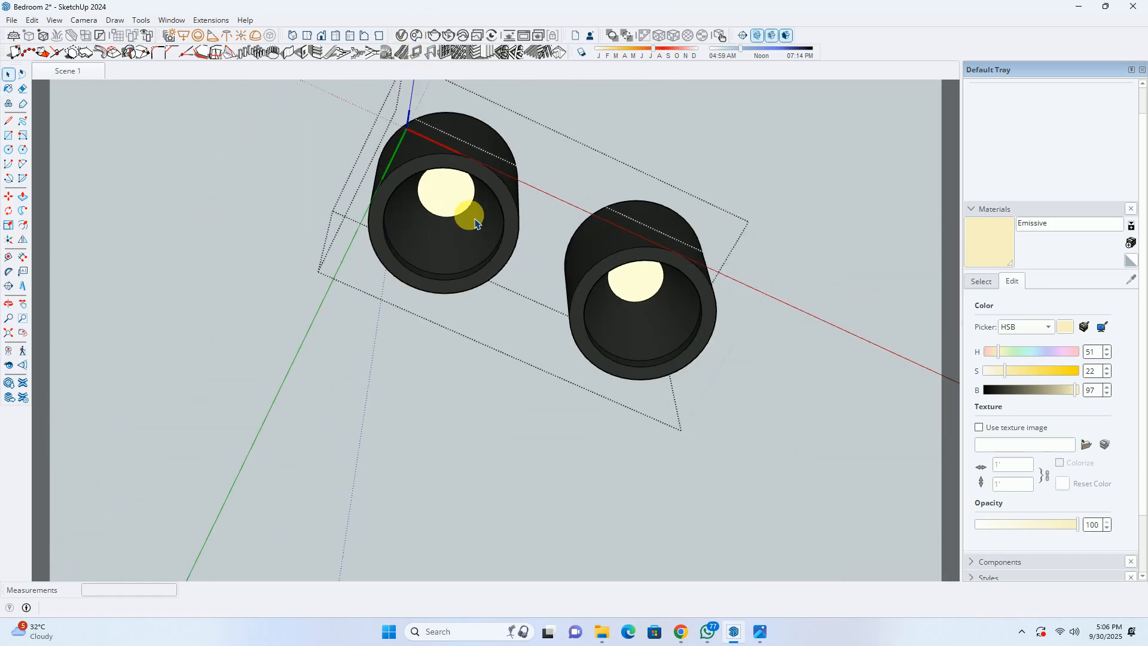
pyautogui.moveTo(470, 216); pyautogui.dragTo(372, 317, button='middle')
pyautogui.scroll(-4, 405, 304)
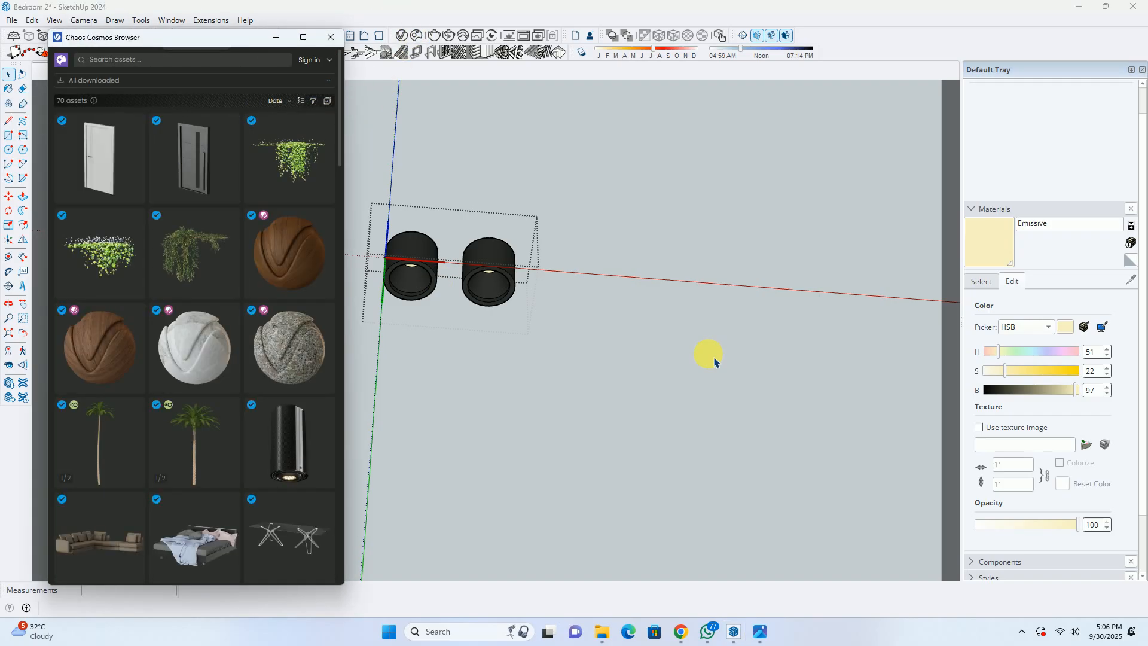
pyautogui.click(61, 60)
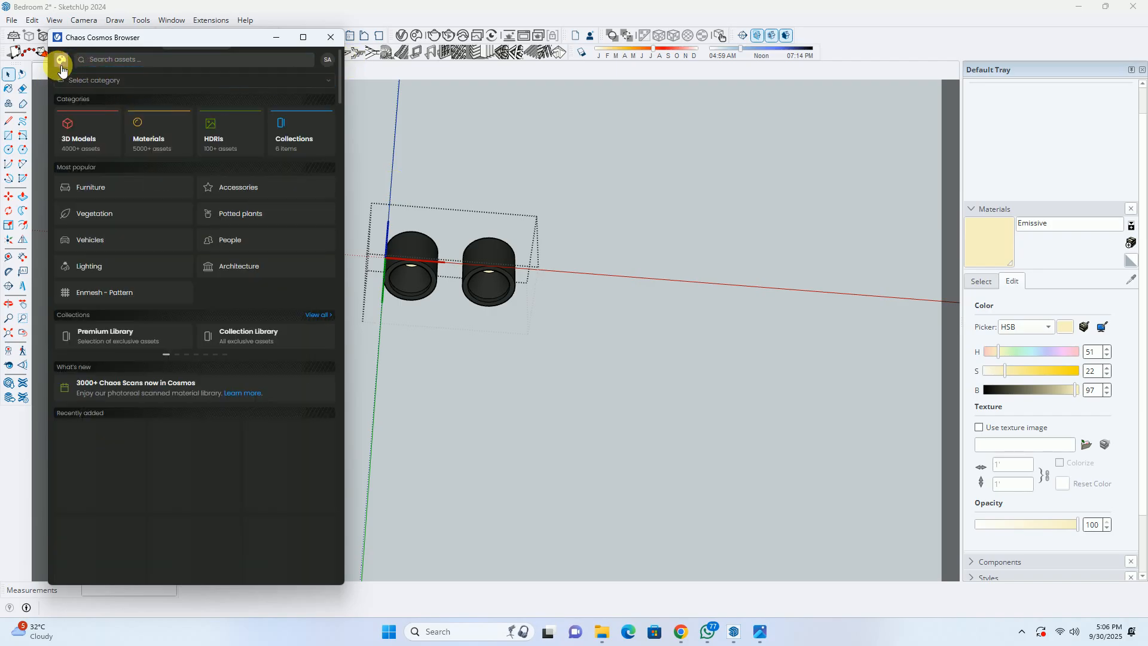
pyautogui.click(61, 81)
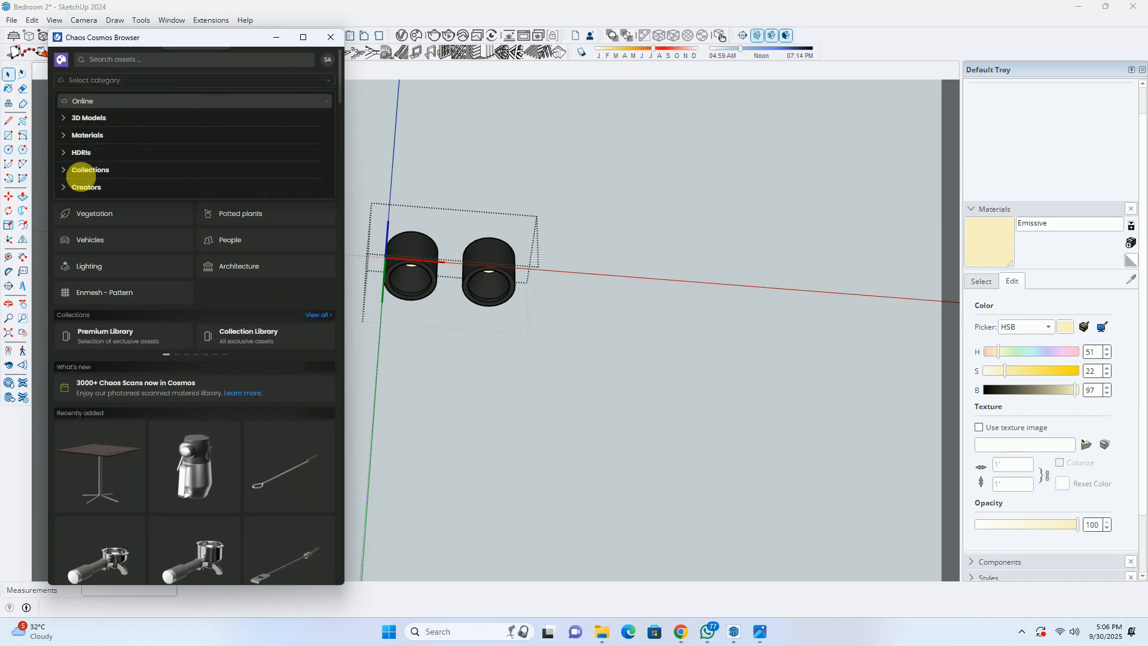
pyautogui.click(90, 137)
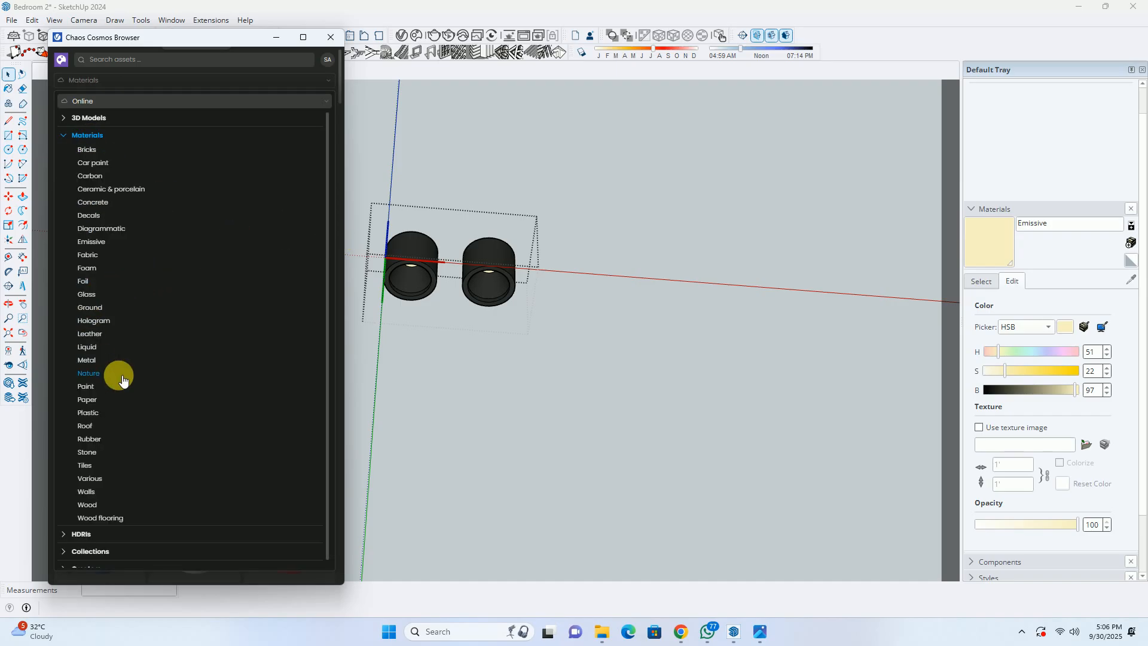
pyautogui.scroll(-1, 123, 378)
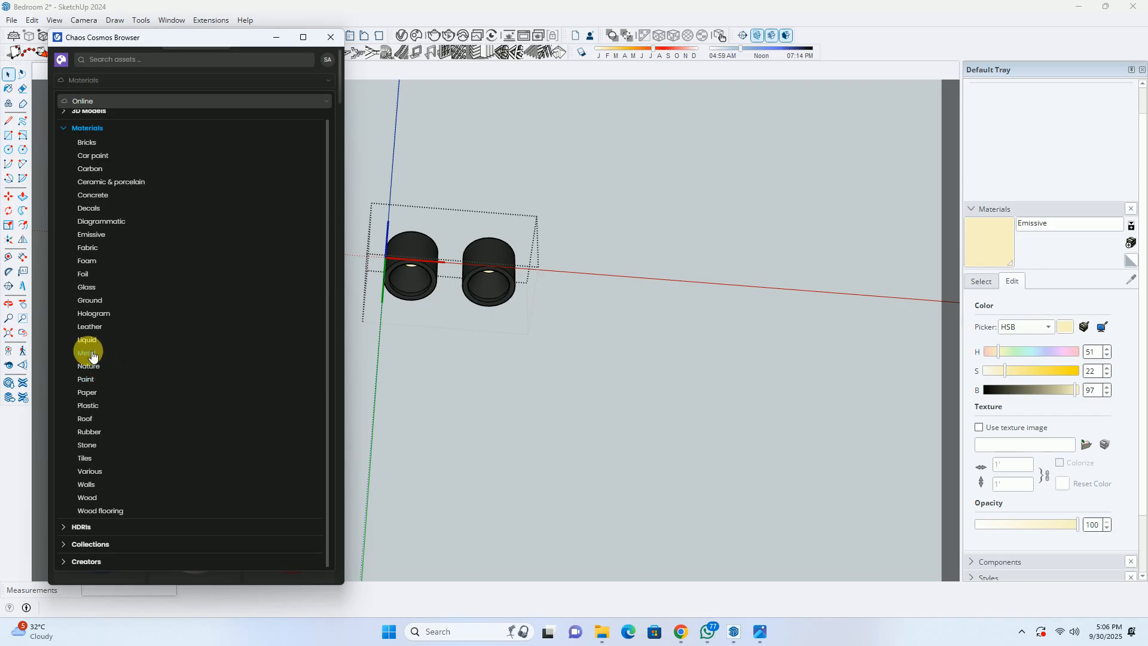
pyautogui.scroll(2, 416, 284)
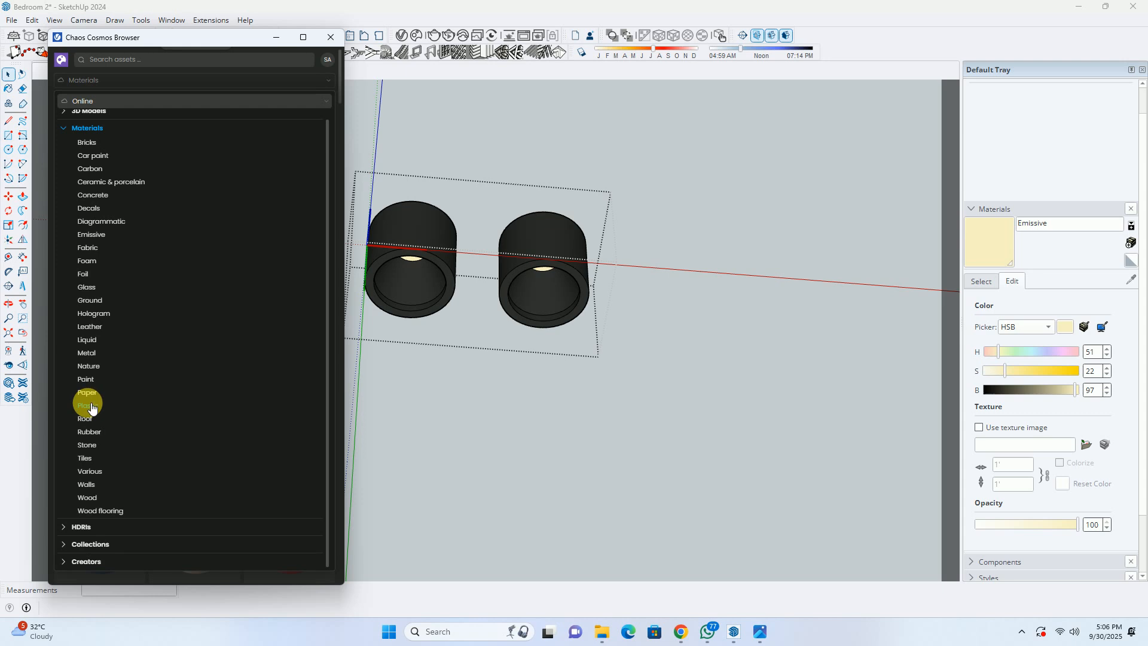
pyautogui.click(87, 353)
# Find the Silver Clean Distorted 001 metal material, download it, import it into the scene and close the library.
pyautogui.scroll(-5, 263, 337)
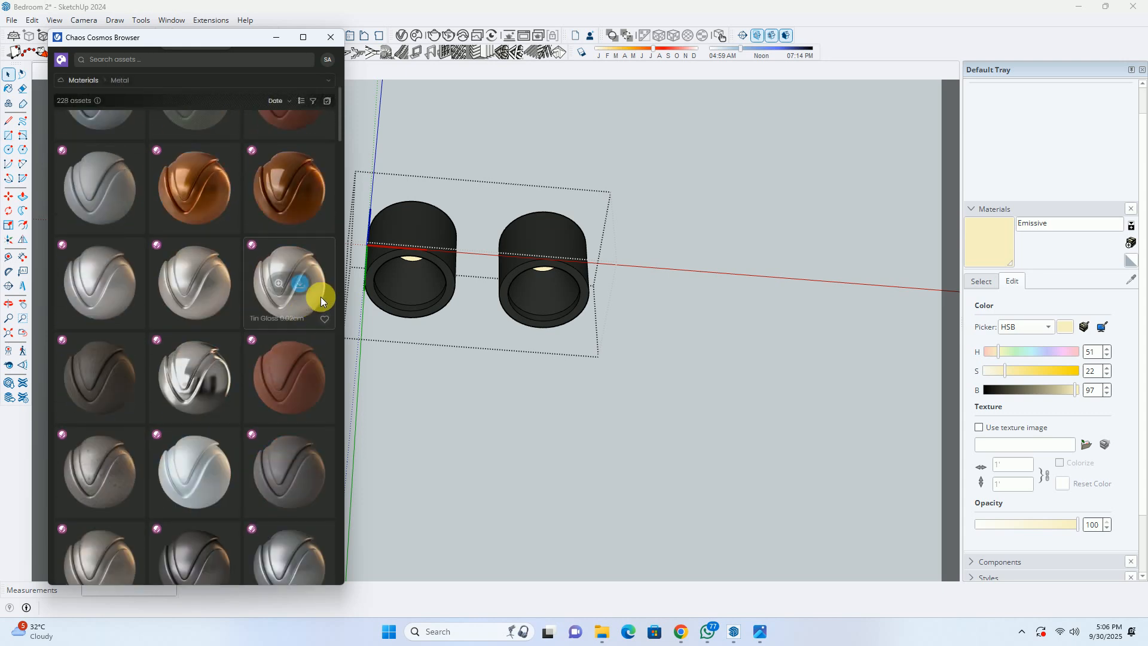
pyautogui.moveTo(343, 138); pyautogui.dragTo(348, 444)
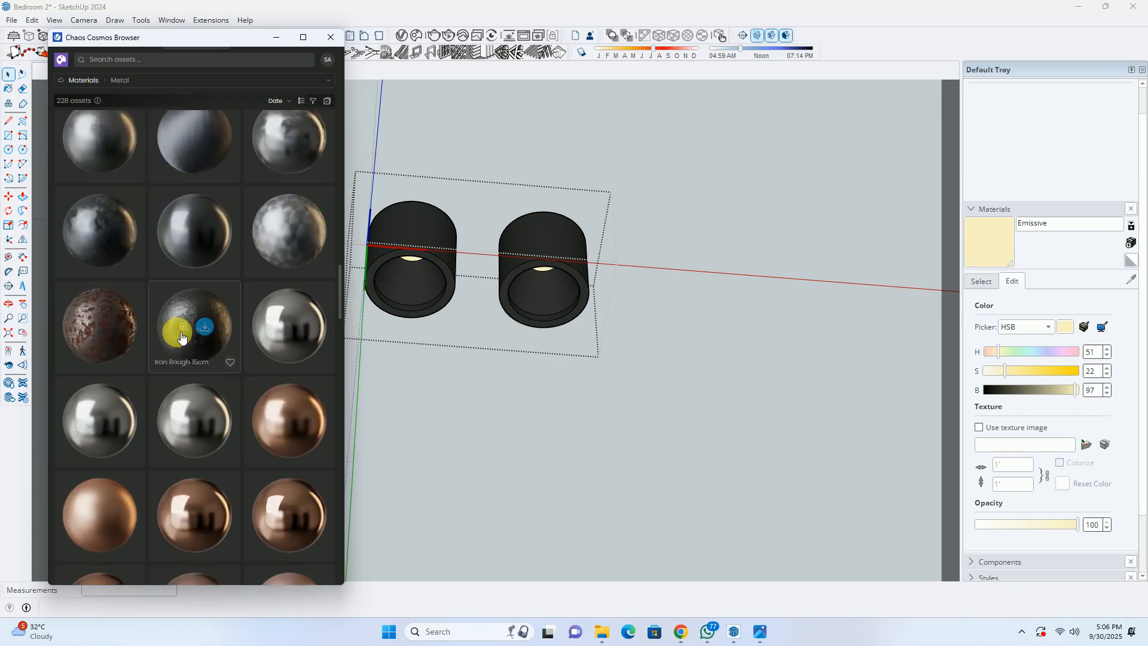
pyautogui.scroll(10, 159, 347)
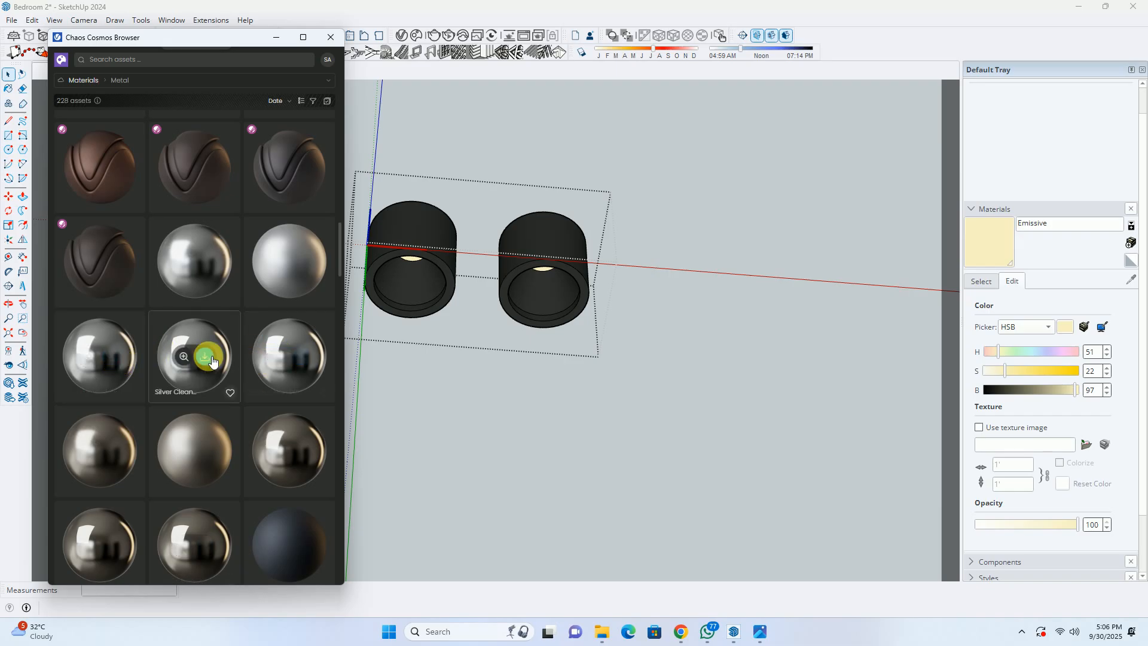
pyautogui.click(205, 357)
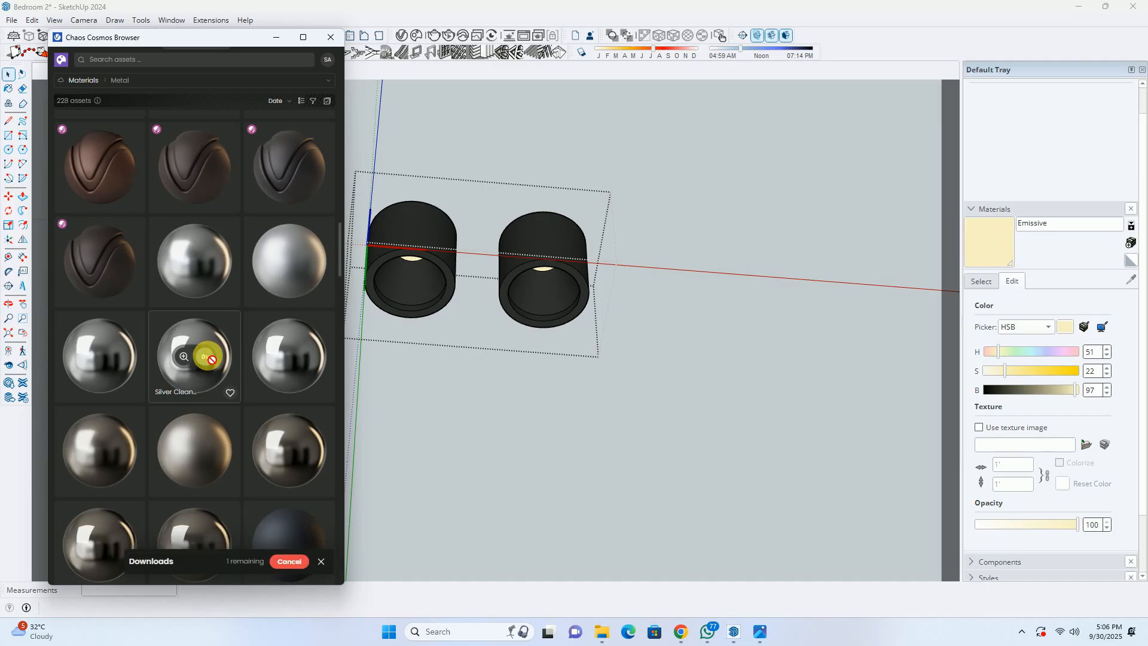
pyautogui.click(206, 358)
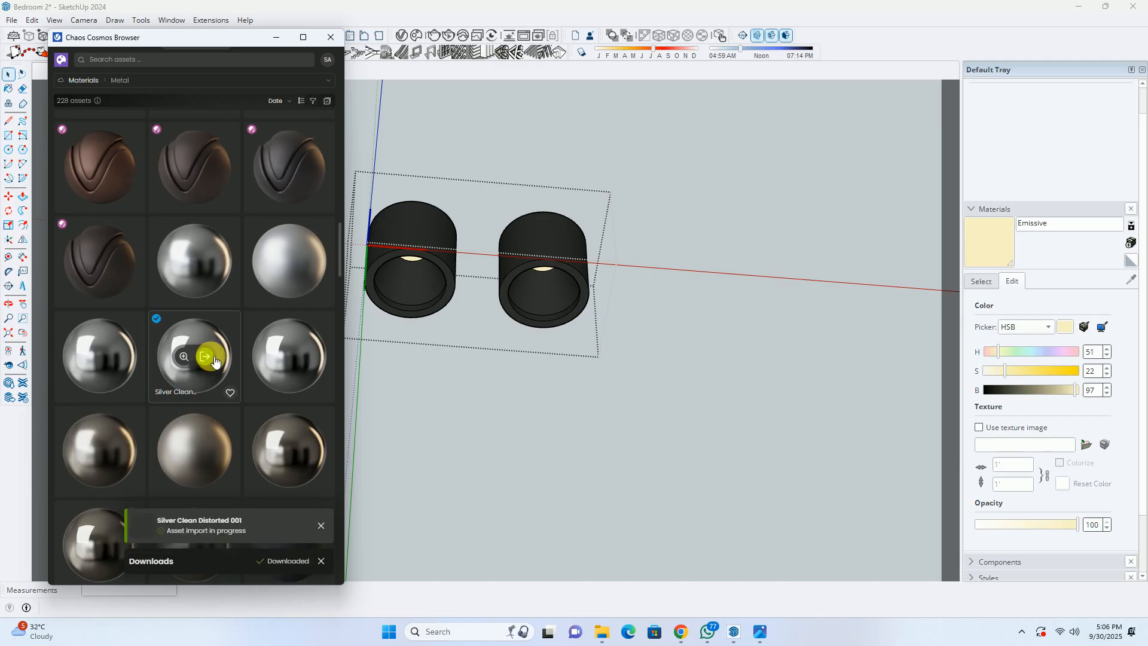
pyautogui.click(331, 37)
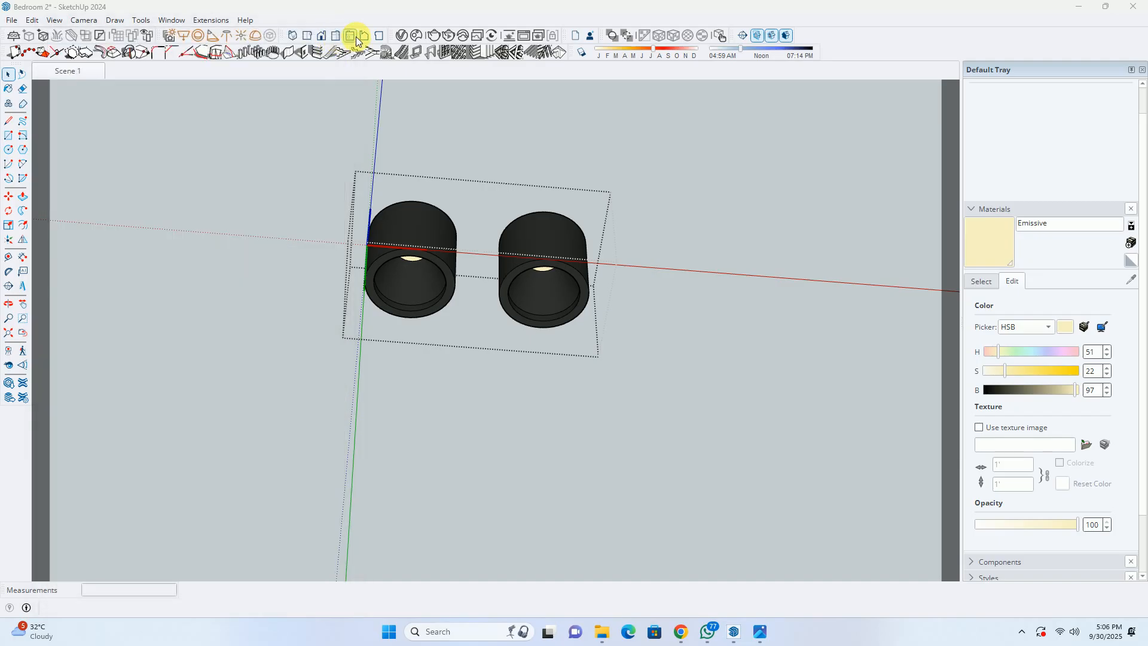
# Clear the material search in the V-Ray Asset Editor and make Silver Clean Distorted 001 the current material.
pyautogui.click(412, 37)
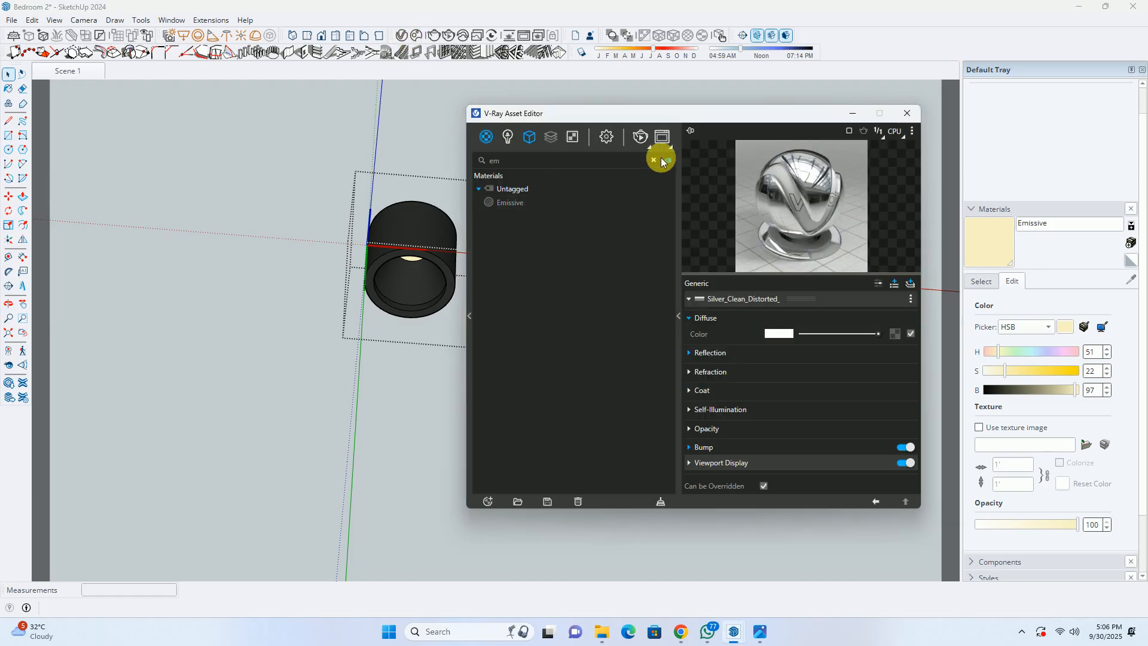
pyautogui.click(653, 161)
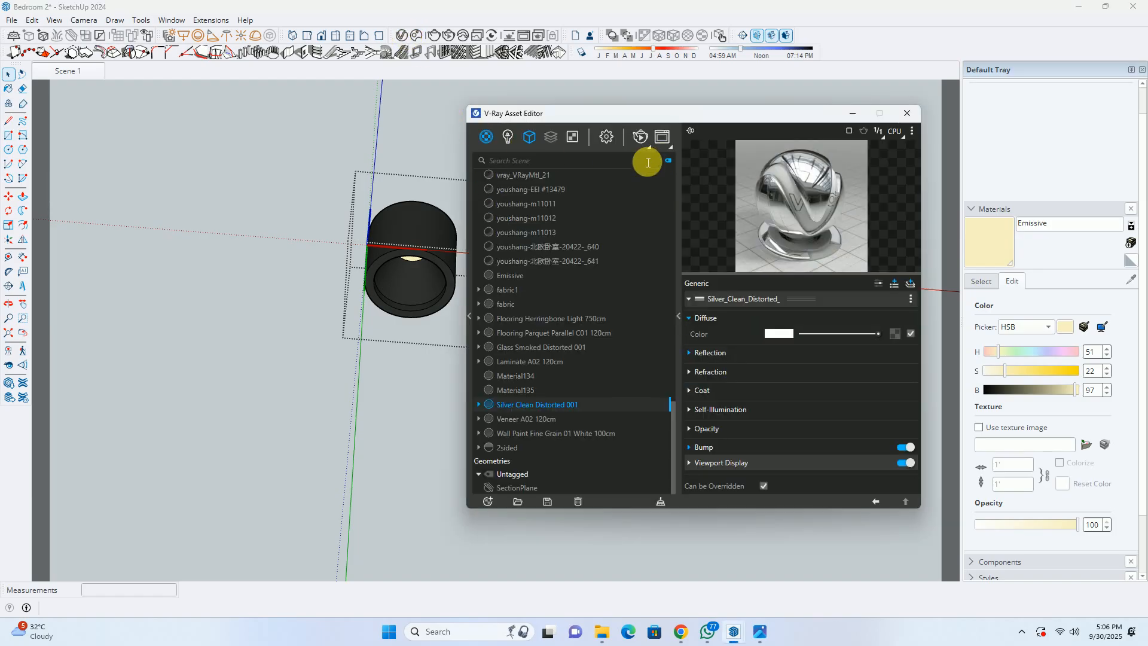
pyautogui.click(513, 407)
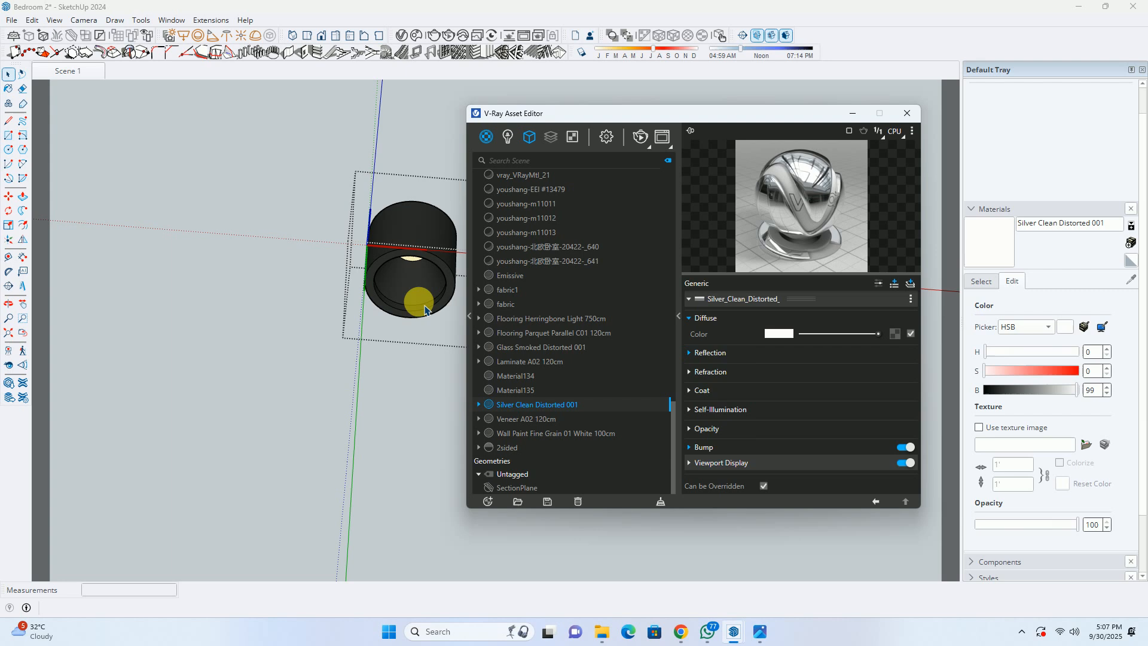
# Open the Light component, paint its inner conical reflector face with Silver Clean Distorted 001 and close the Asset Editor.
pyautogui.scroll(4, 412, 293)
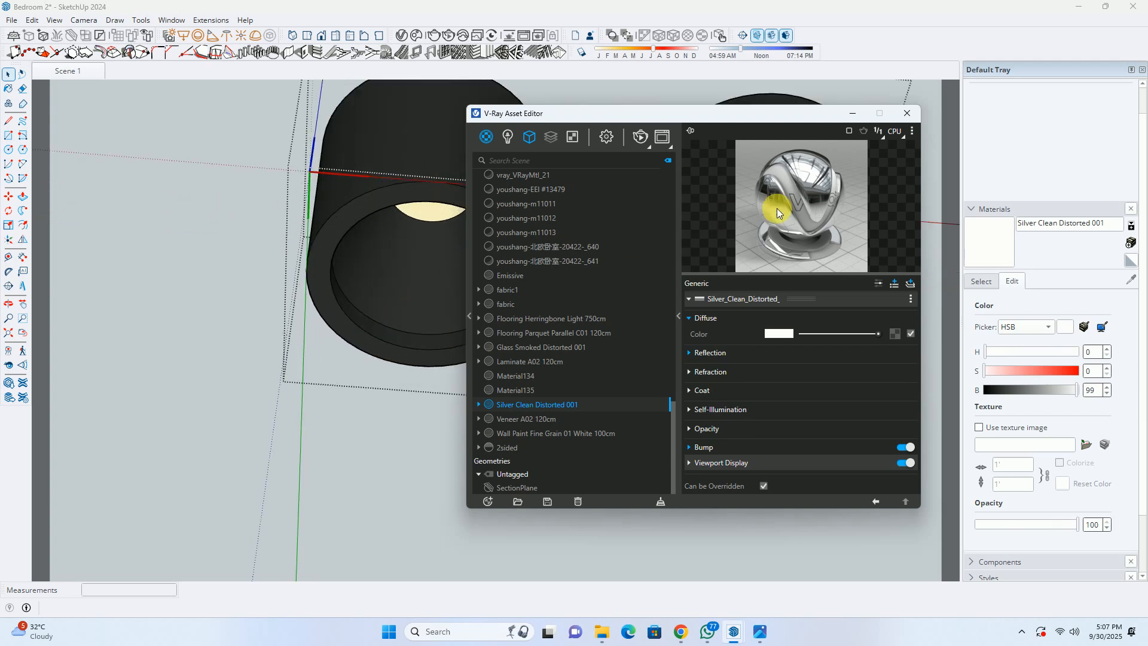
pyautogui.doubleClick(382, 278)
pyautogui.scroll(2, 393, 289)
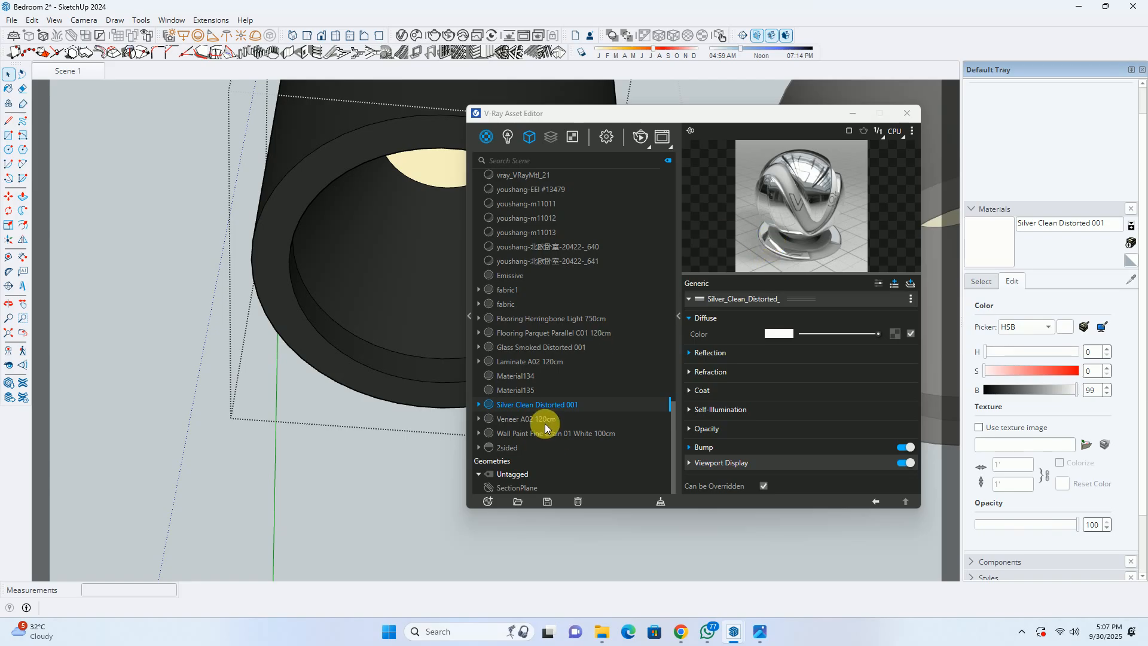
pyautogui.click(534, 405)
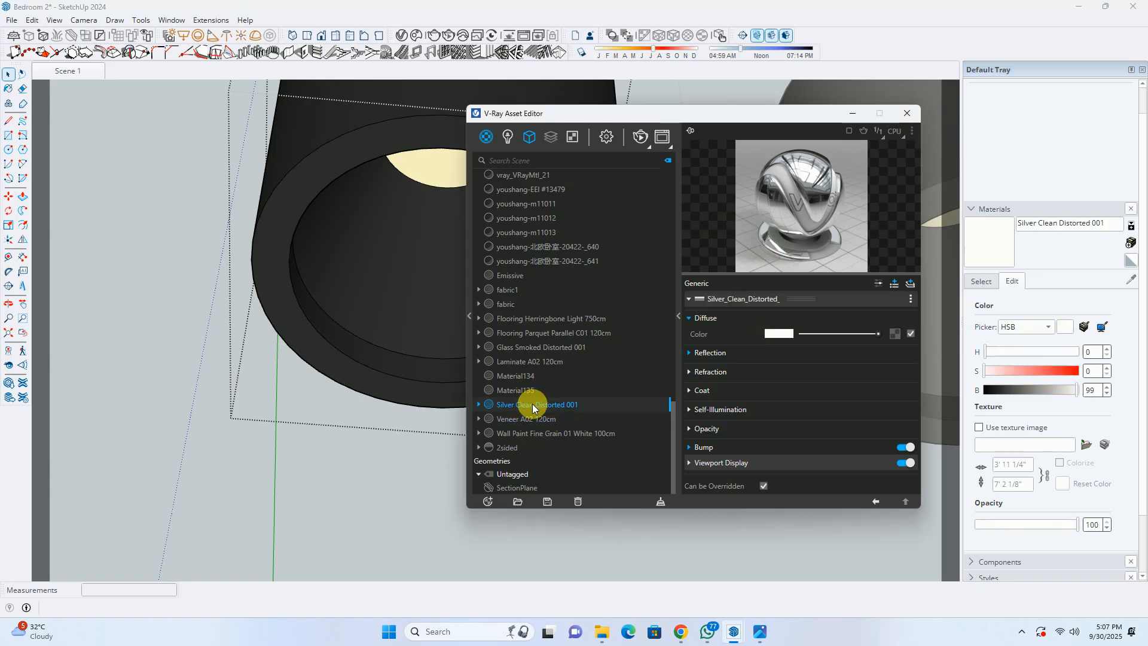
pyautogui.click(985, 230)
pyautogui.click(379, 239)
pyautogui.scroll(-1, 383, 277)
pyautogui.scroll(-3, 384, 276)
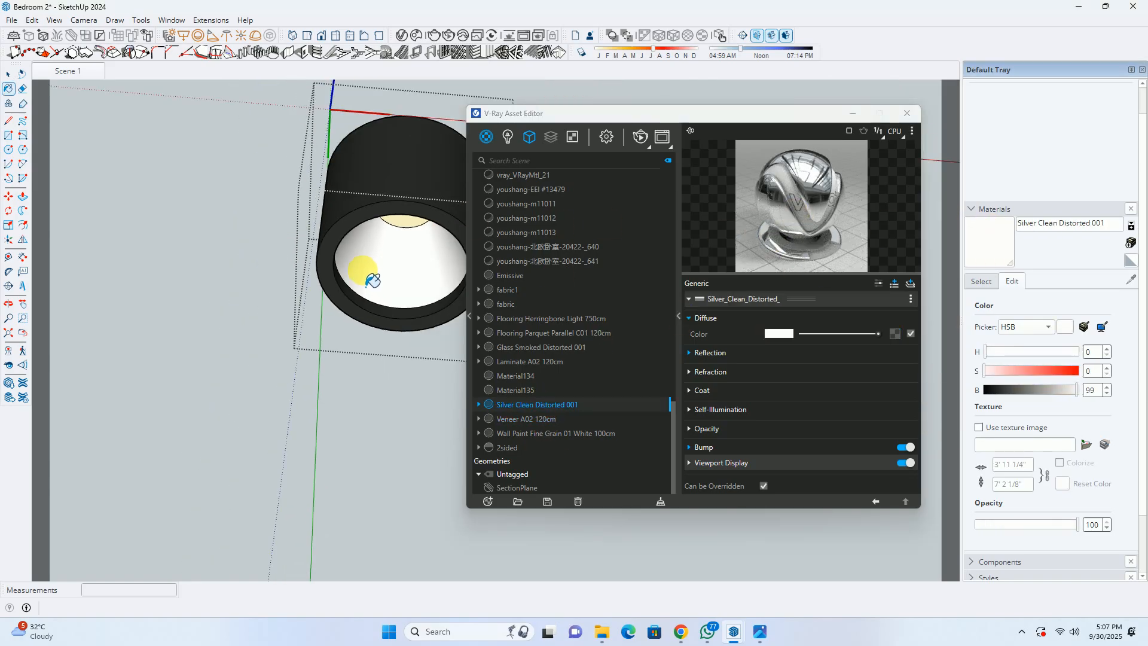
pyautogui.press('space')
pyautogui.click(907, 114)
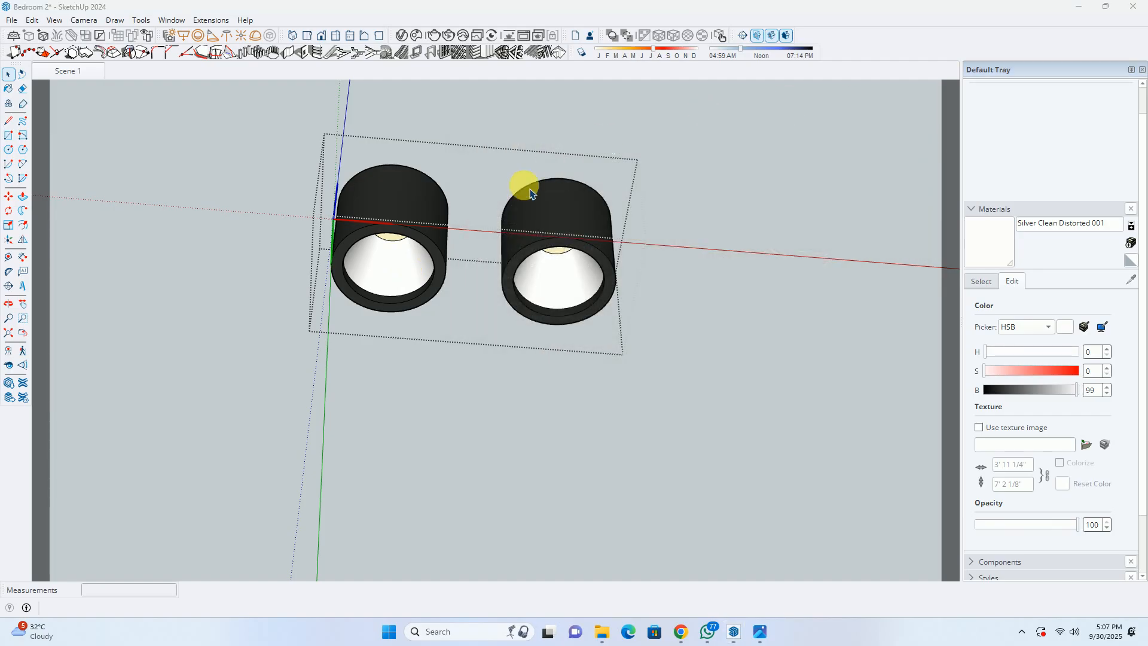
# Return to Scene 1, check the whole room in a V-Ray render, stop it and close the frame buffer.
pyautogui.click(82, 73)
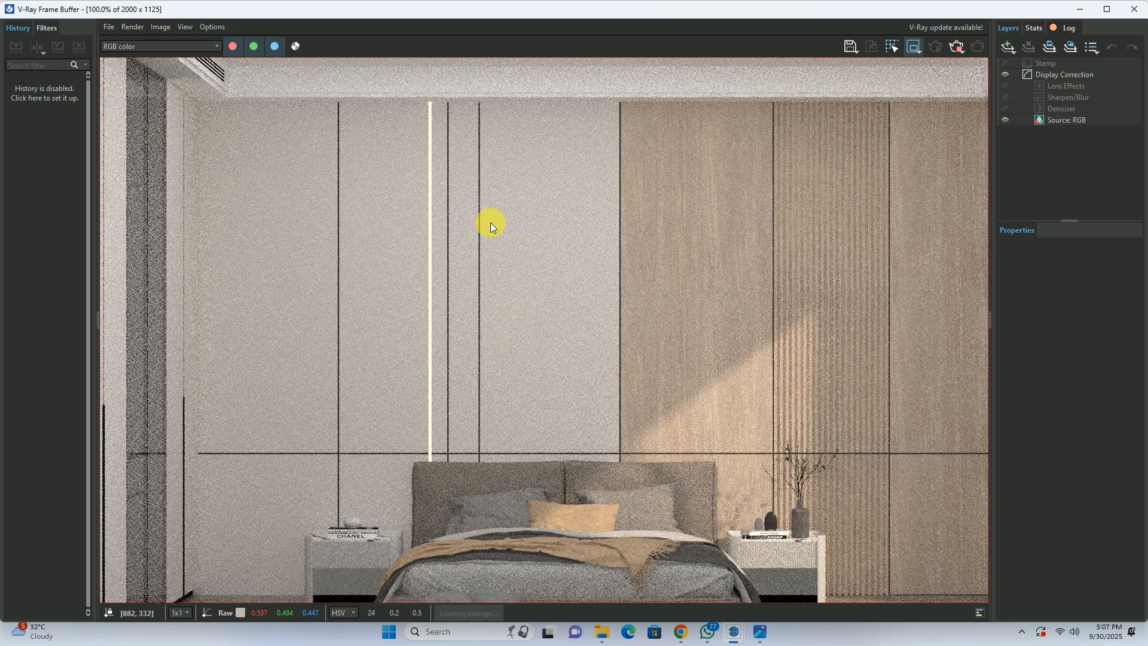
pyautogui.scroll(-2, 508, 191)
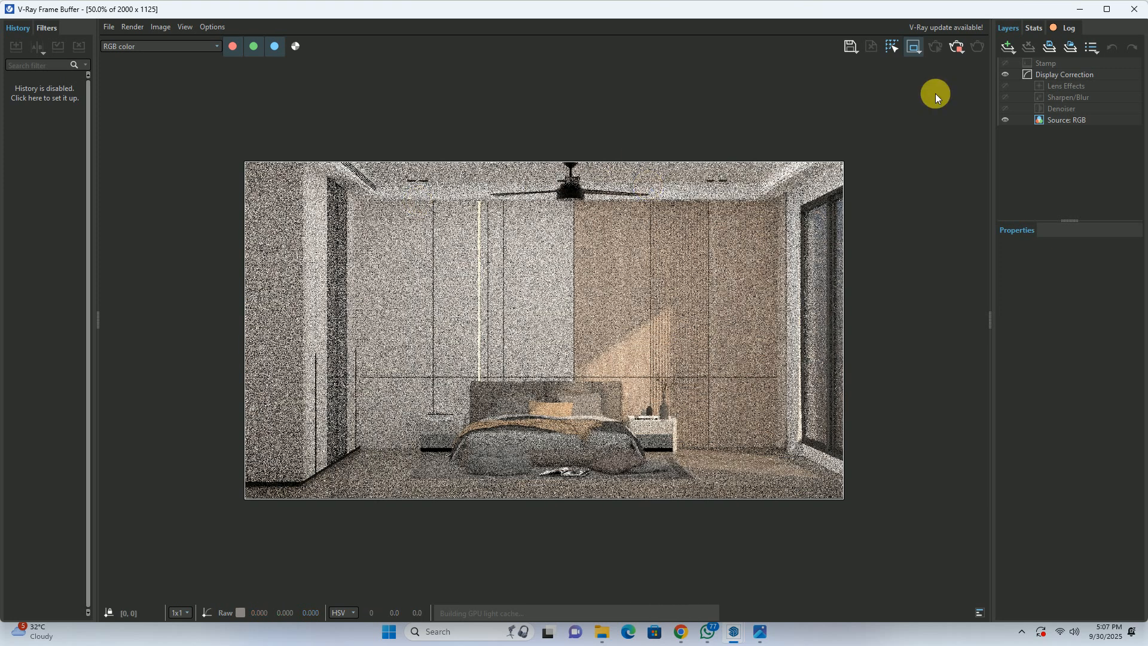
pyautogui.click(957, 48)
pyautogui.click(1141, 9)
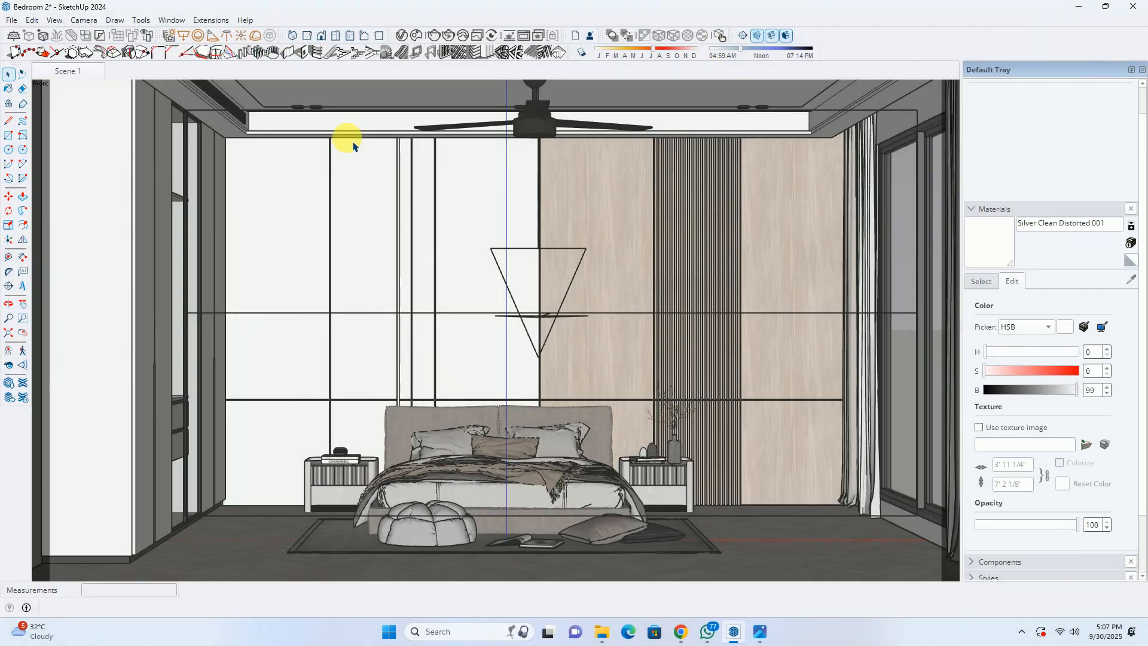
# Open the ceiling light pair component on the wardrobe side for editing and select a Light component inside it.
pyautogui.scroll(5, 321, 100)
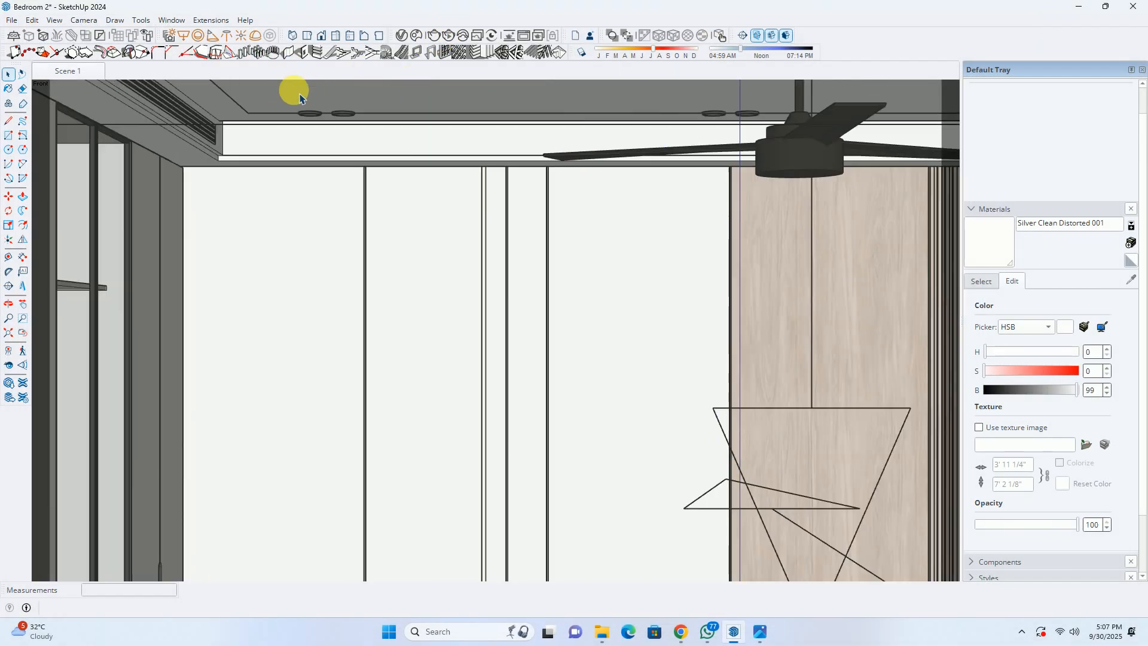
pyautogui.doubleClick(316, 113)
pyautogui.moveTo(312, 144)
pyautogui.keyDown('shift'); pyautogui.mouseDown(button='middle')
pyautogui.moveTo(343, 354)
pyautogui.moveTo(322, 125)
pyautogui.mouseUp(button='middle'); pyautogui.keyUp('shift')
pyautogui.click(346, 310)
pyautogui.moveTo(346, 311)
pyautogui.mouseDown(button='middle')
pyautogui.moveTo(287, 318)
pyautogui.moveTo(303, 331)
pyautogui.moveTo(357, 298)
pyautogui.mouseUp(button='middle')
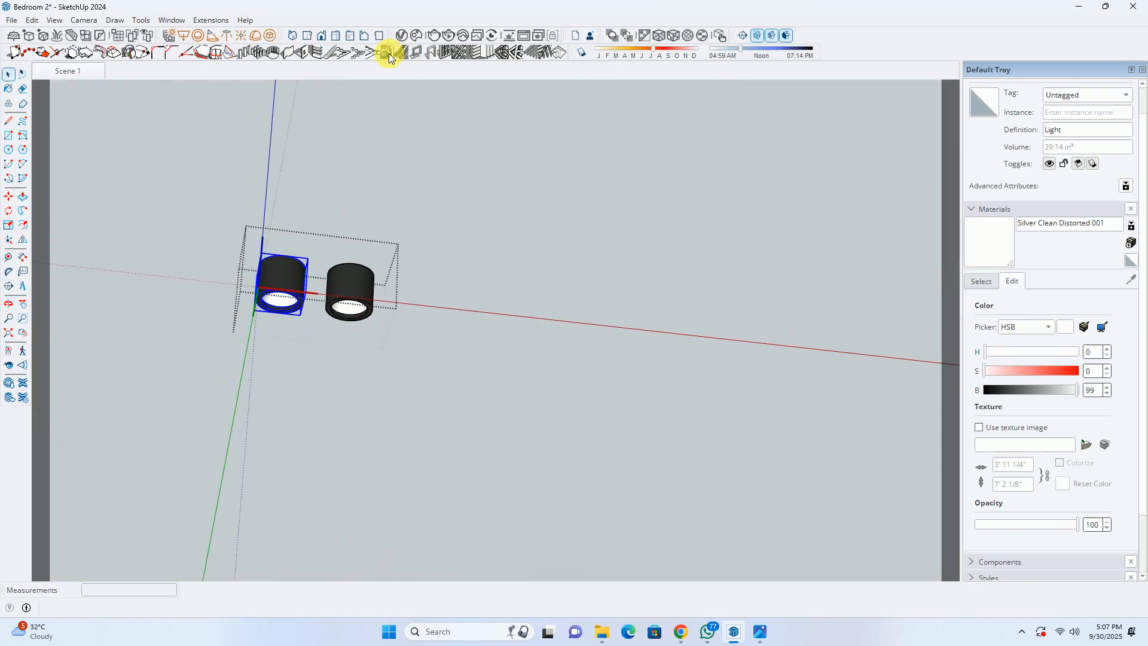
pyautogui.moveTo(295, 143); pyautogui.dragTo(351, 197, button='middle')
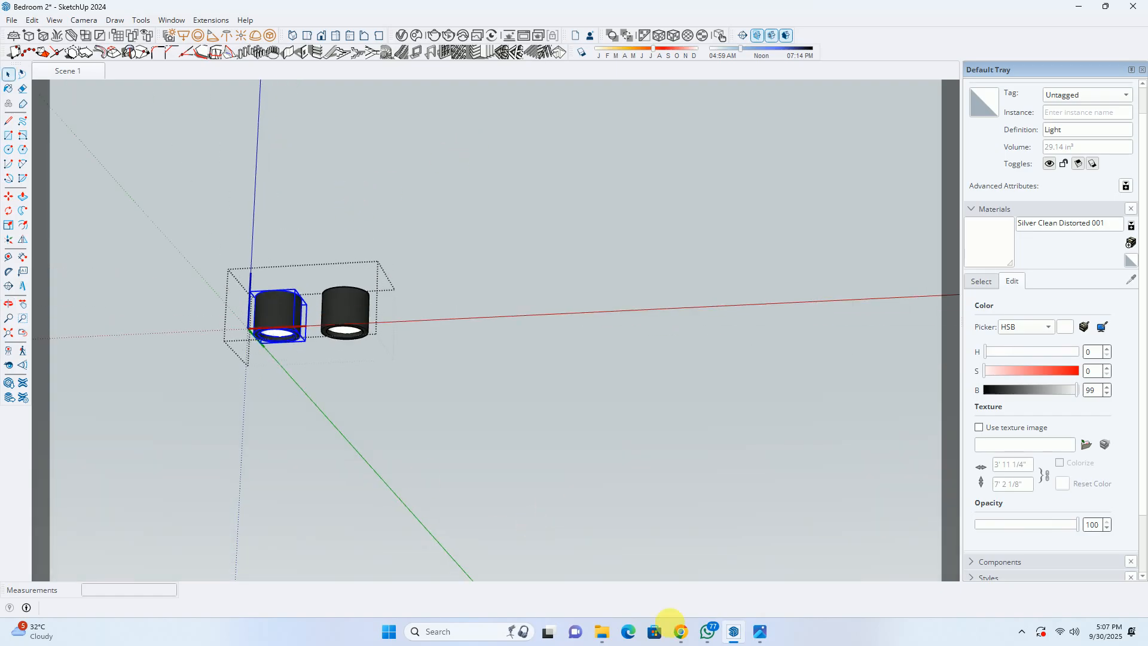
# Switch to Chrome and run a Google search for "ies light download" in a new tab.
pyautogui.moveTo(681, 631)
pyautogui.click(657, 584)
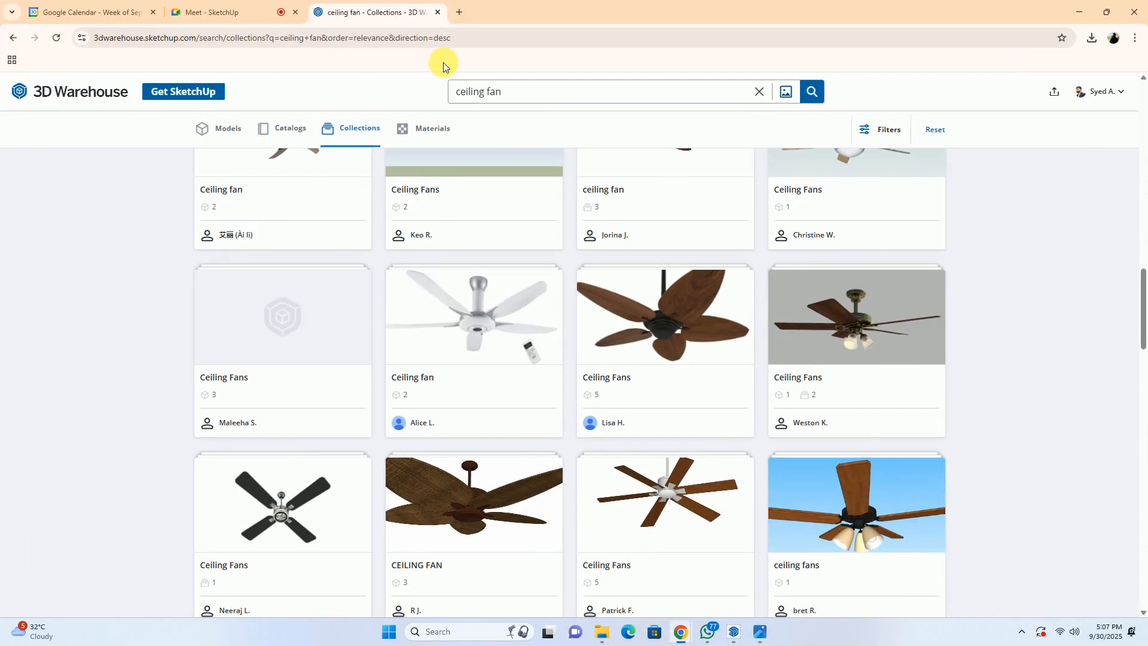
pyautogui.click(458, 12)
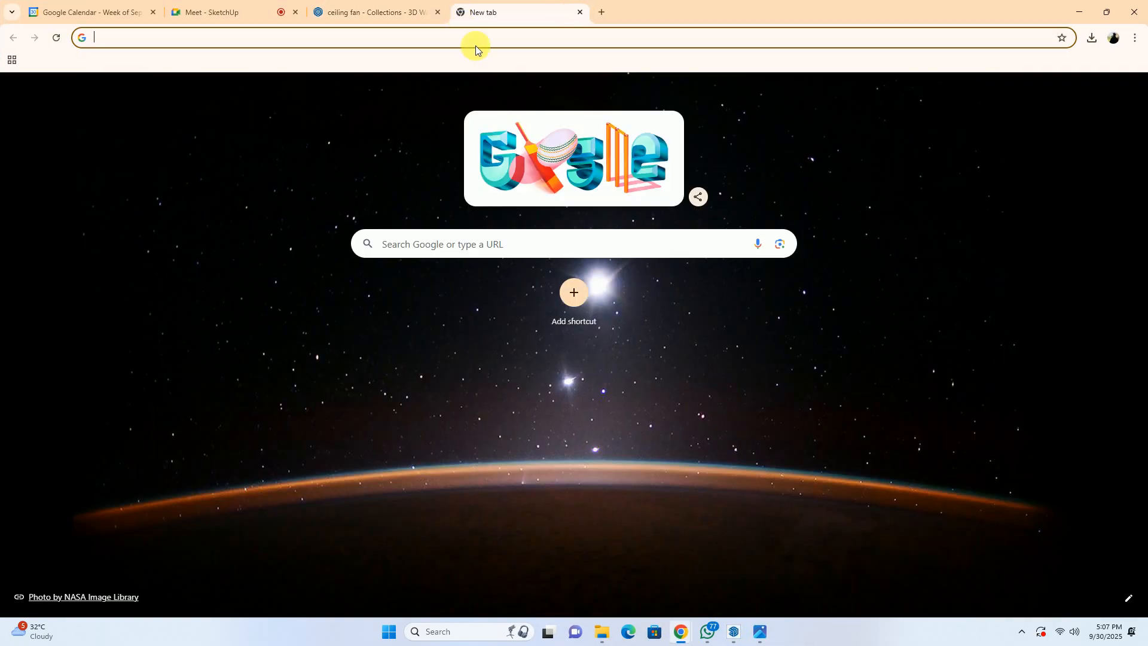
pyautogui.click(465, 249)
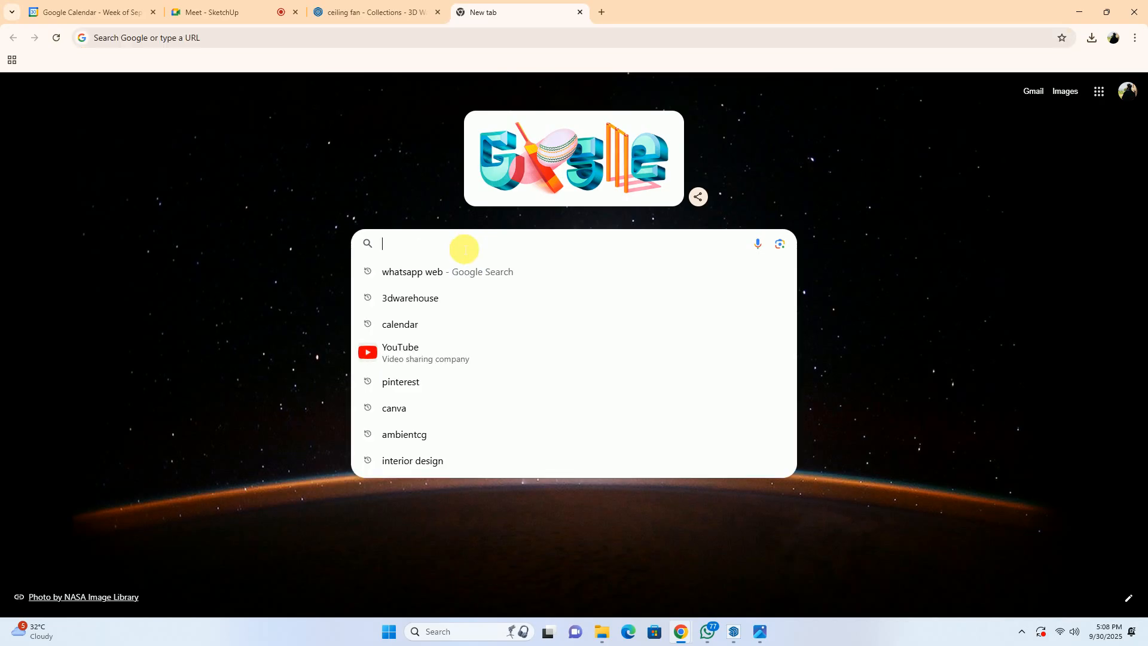
pyautogui.write('i')
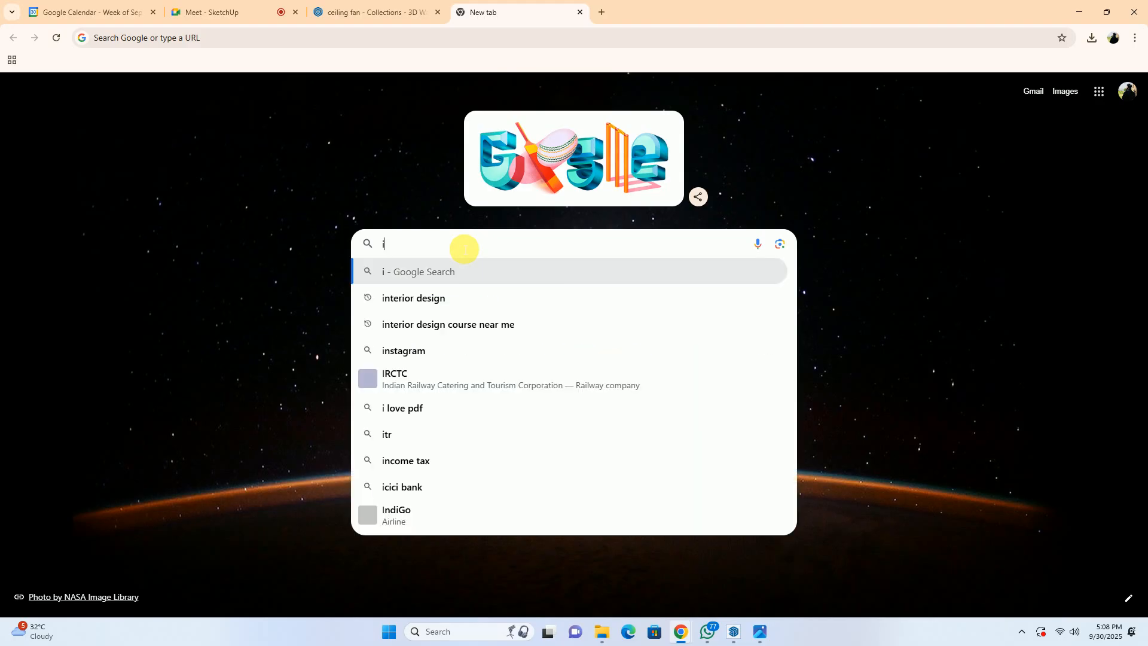
pyautogui.write('es light')
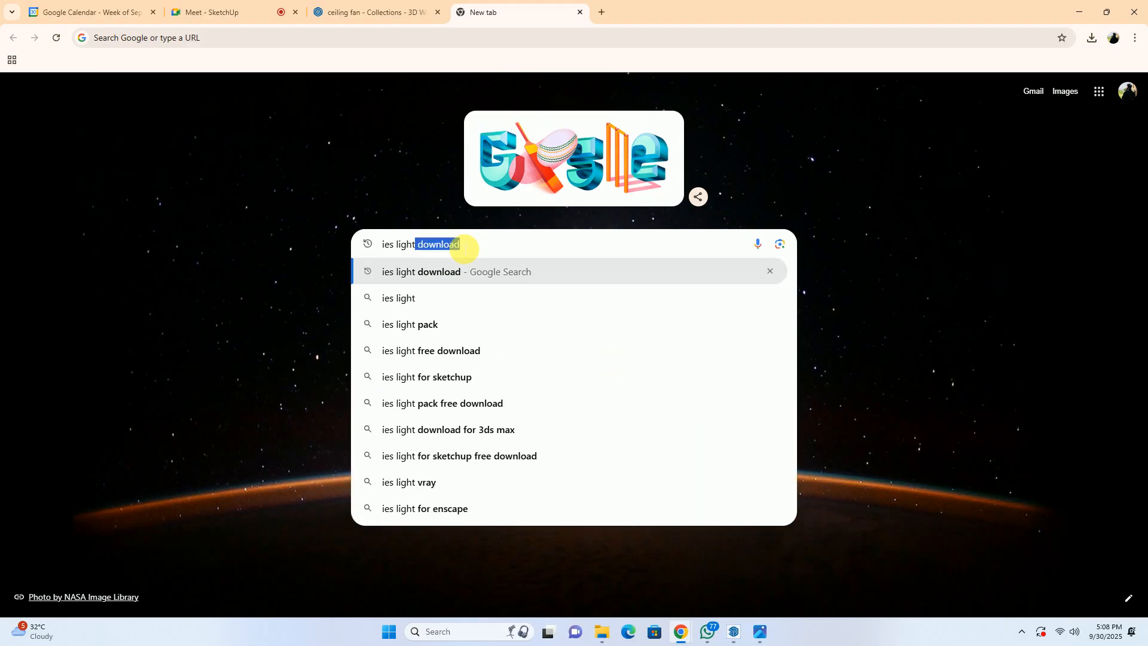
pyautogui.press('Return')
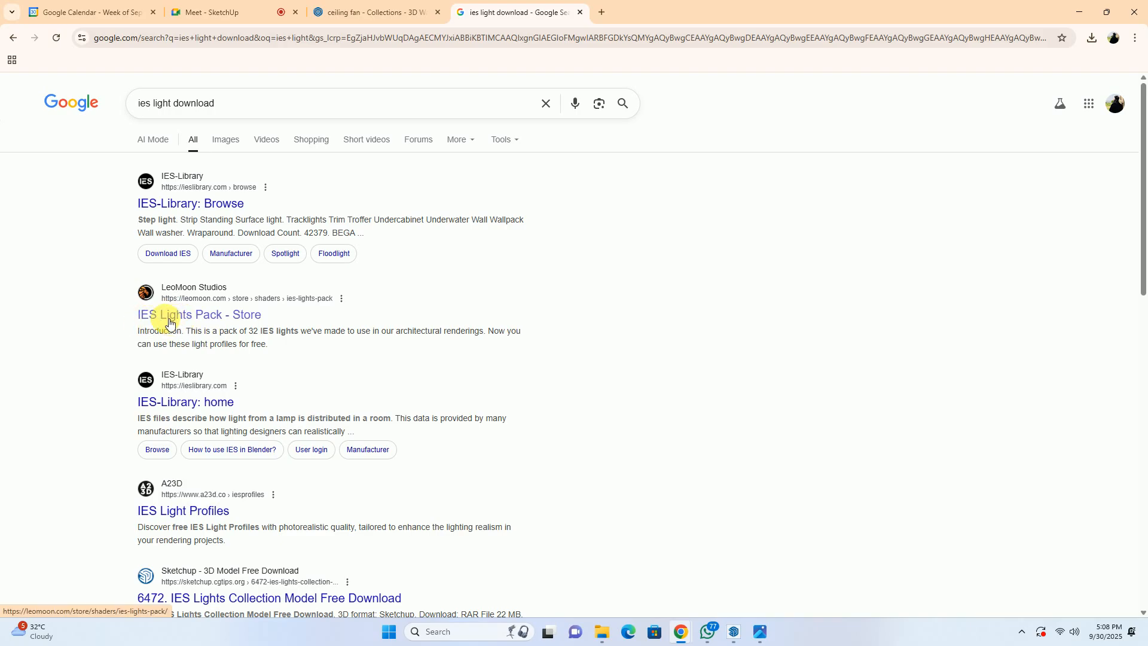
# Open the LeoMoon Studios IES Lights Pack page from the results and download the free pack.
pyautogui.click(148, 317)
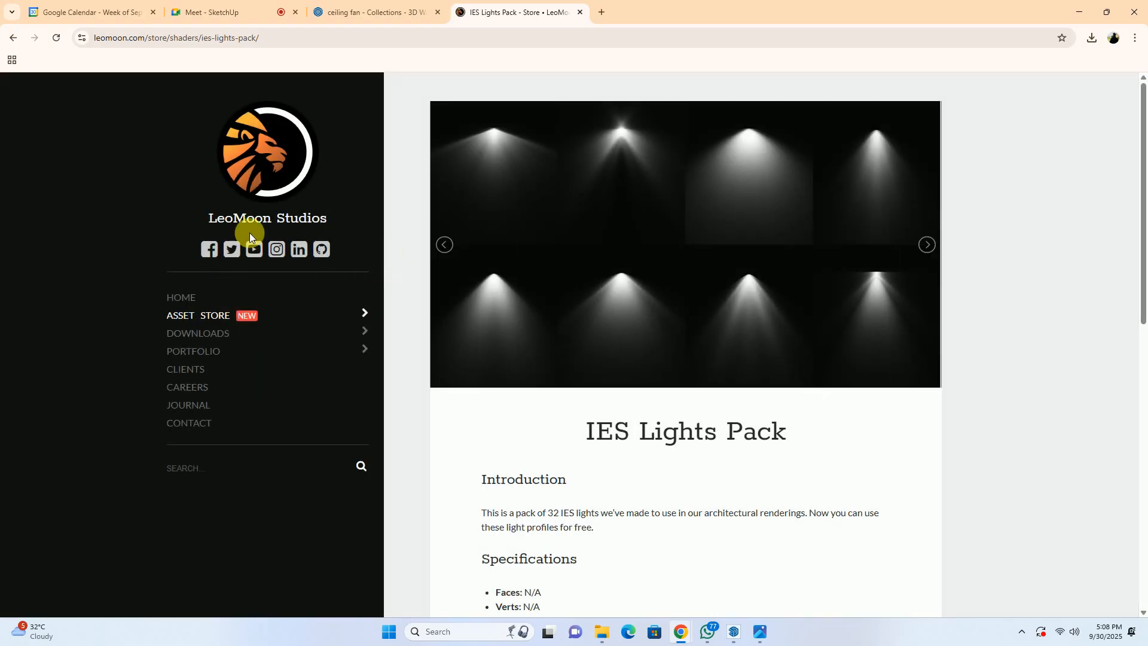
pyautogui.scroll(-10, 651, 416)
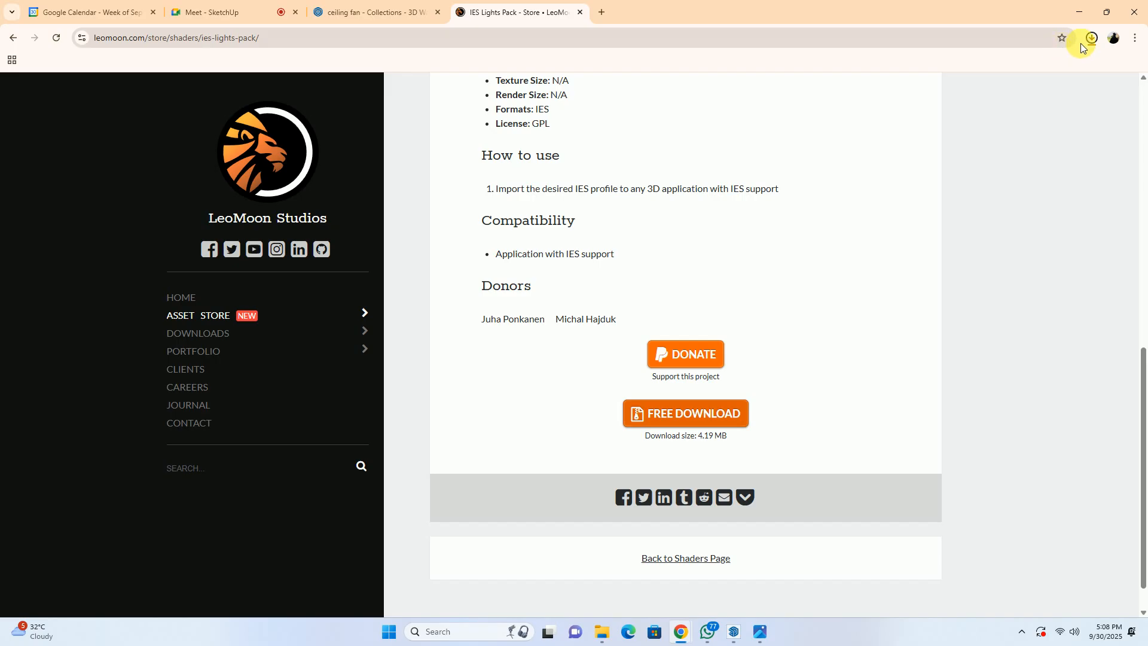
# Switch to File Explorer and copy the zipped leomoon-dot-com_ies-lights-pack from the Downloads folder.
pyautogui.click(1073, 18)
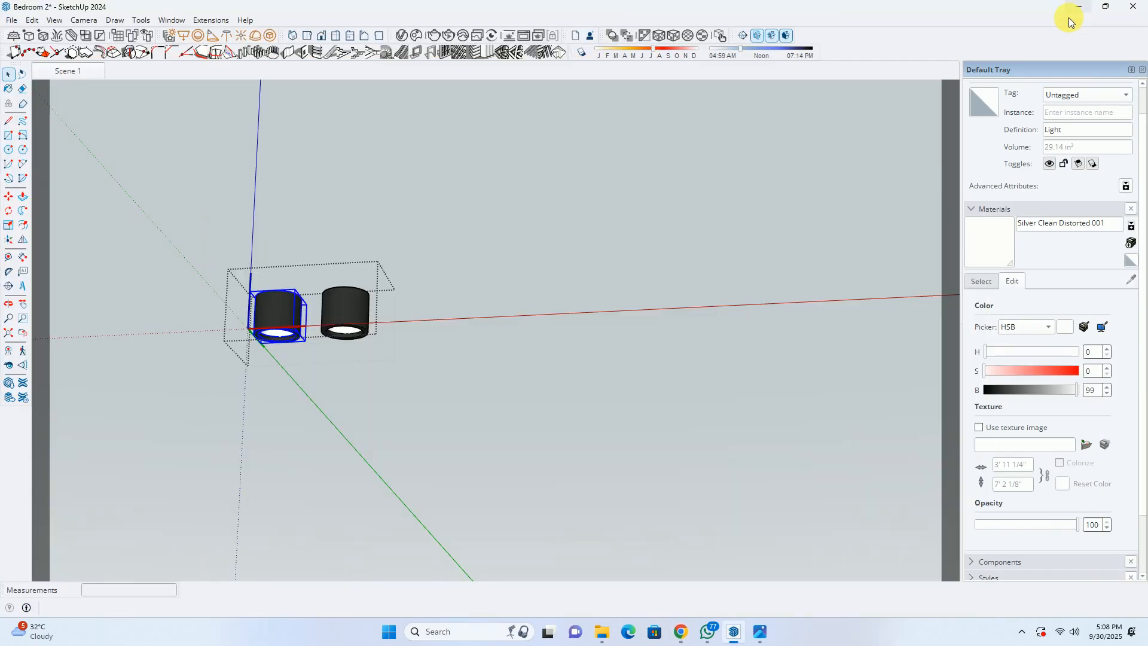
pyautogui.click(1084, 5)
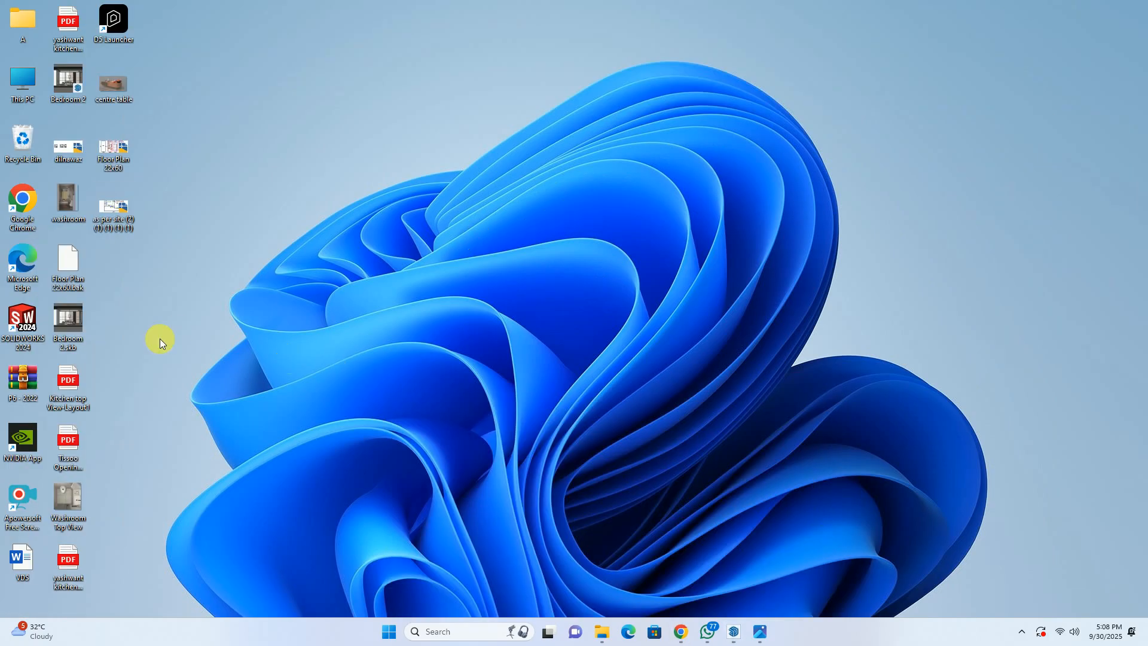
pyautogui.press('super+e')
pyautogui.click(49, 189)
pyautogui.click(157, 147)
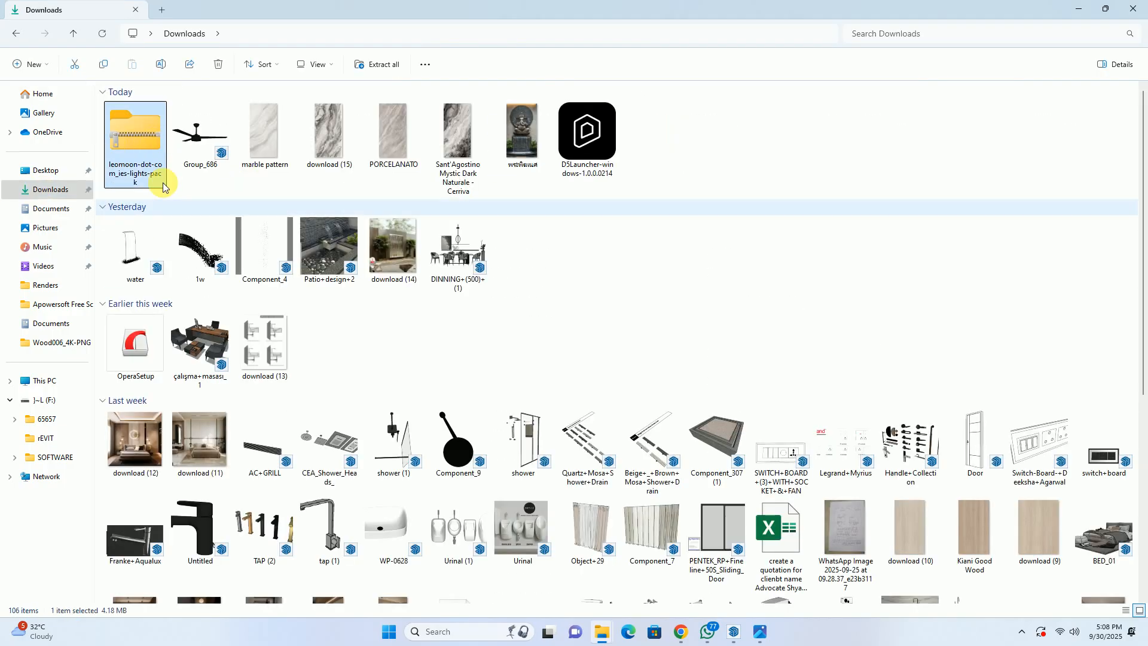
pyautogui.hotkey('ctrl', 'c')
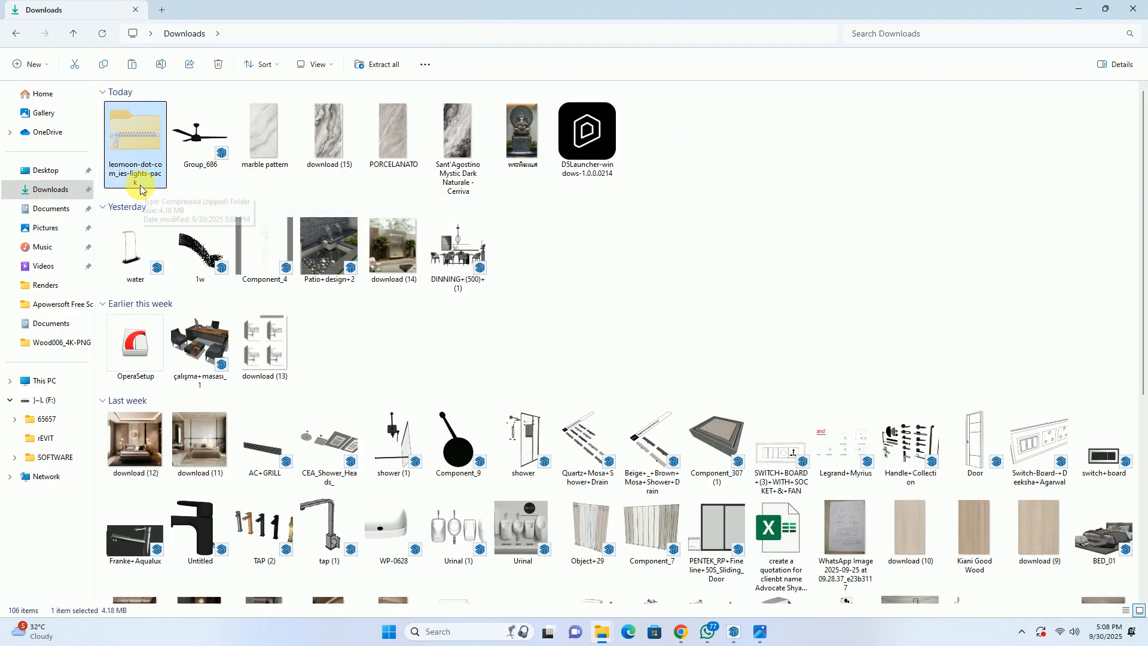
# Paste the zipped IES lights pack into the D:\New Data\Mat folder.
pyautogui.click(37, 381)
pyautogui.doubleClick(359, 121)
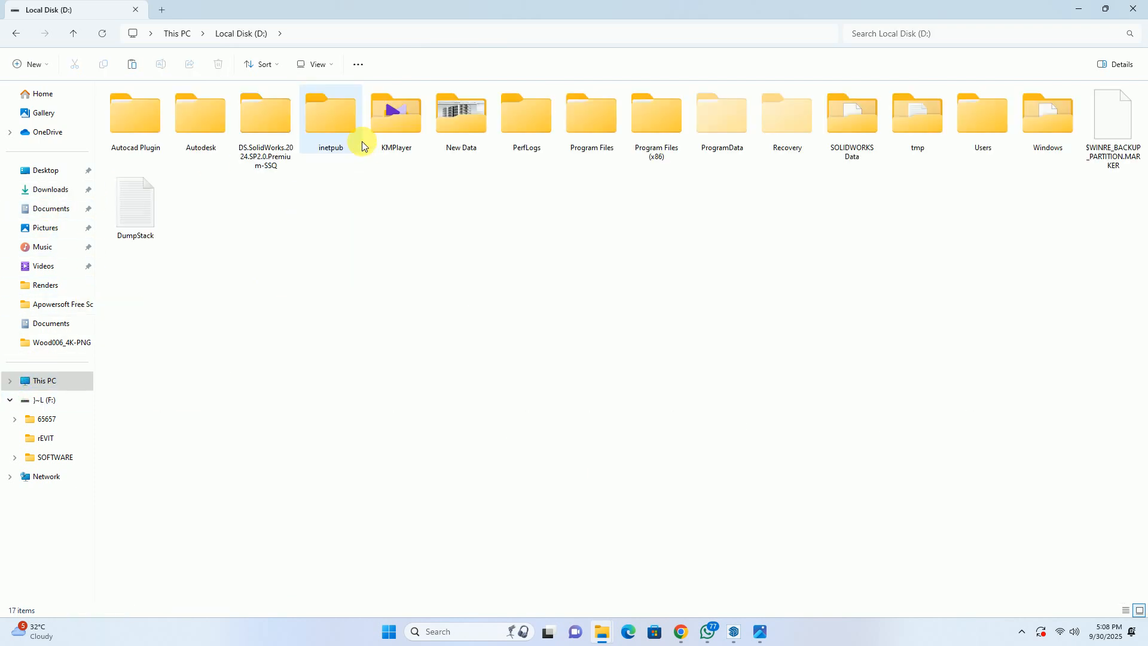
pyautogui.doubleClick(468, 112)
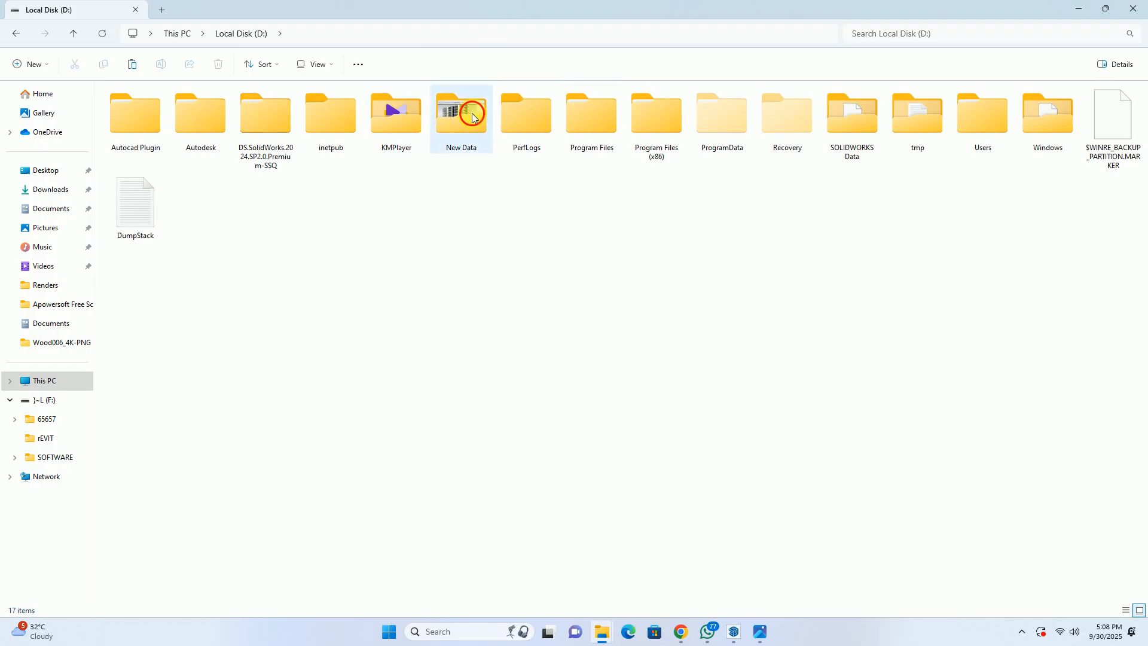
pyautogui.doubleClick(201, 173)
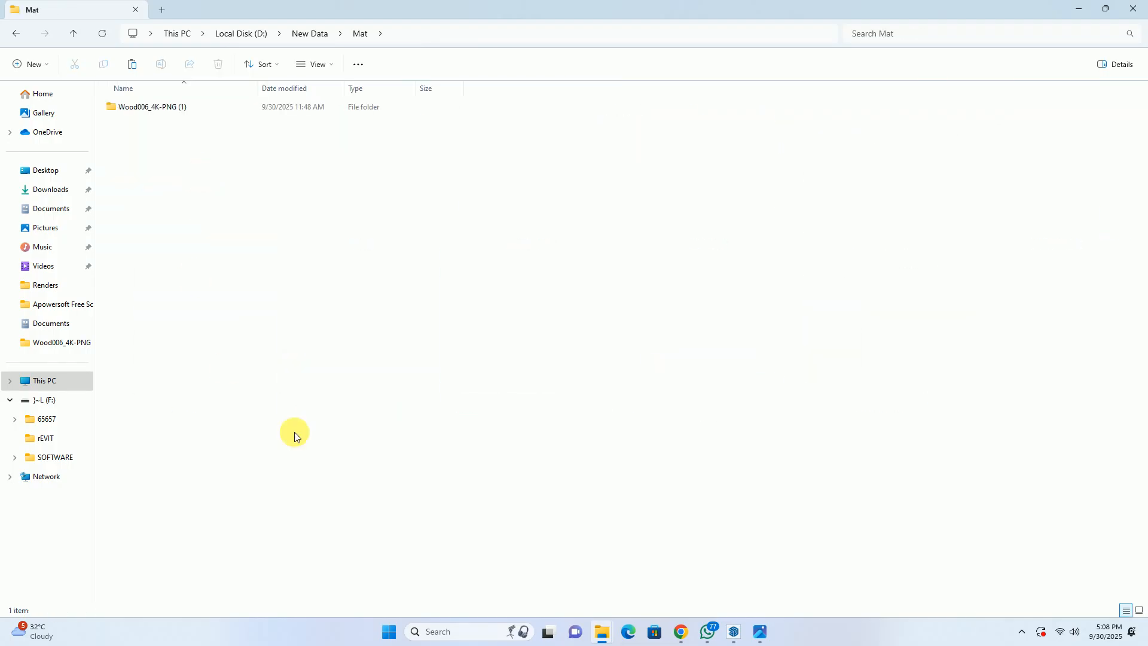
pyautogui.hotkey('ctrl', 'v')
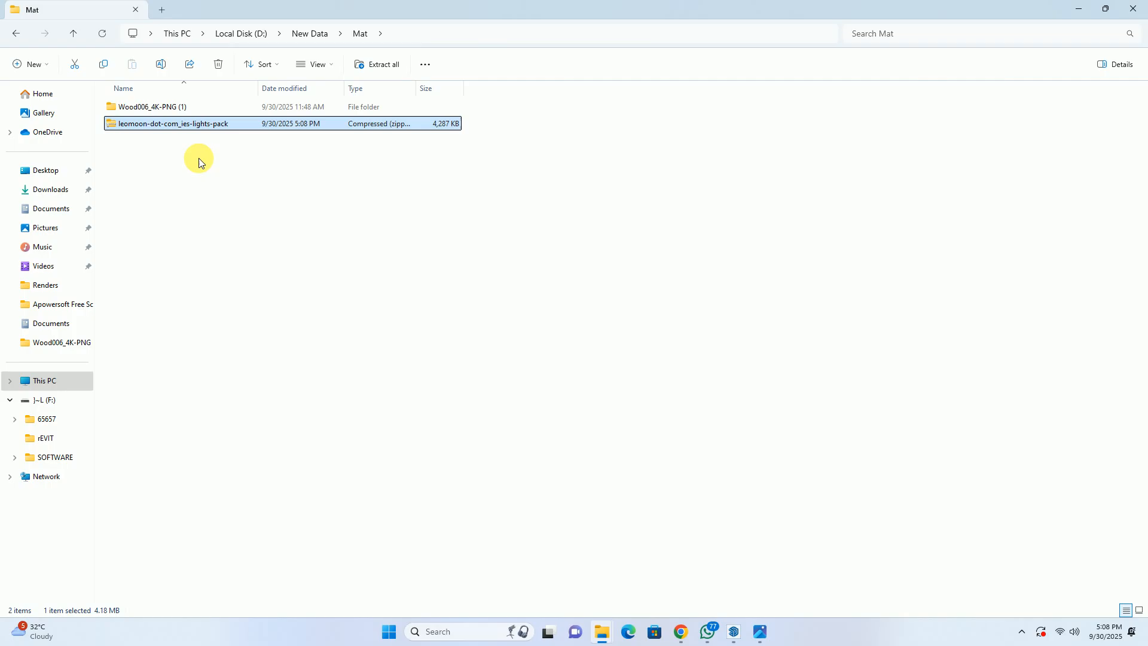
# Extract the zipped IES lights pack to D:\New Data\Mat\leomoon-dot-com_ies-lights-pack.
pyautogui.rightClick(188, 126)
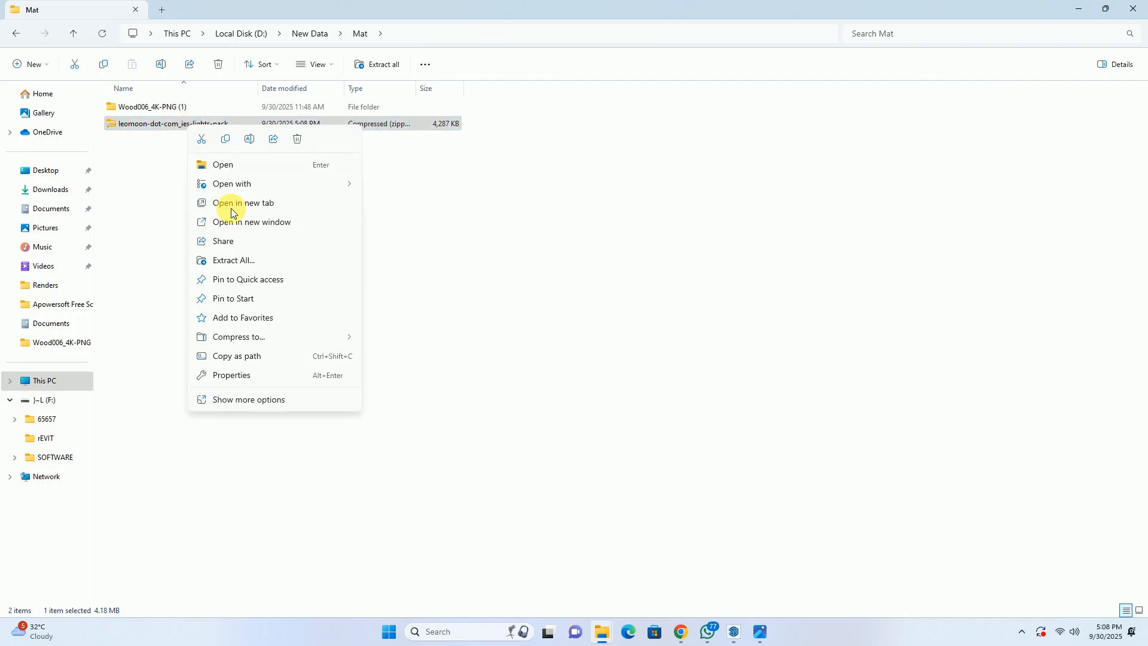
pyautogui.click(255, 399)
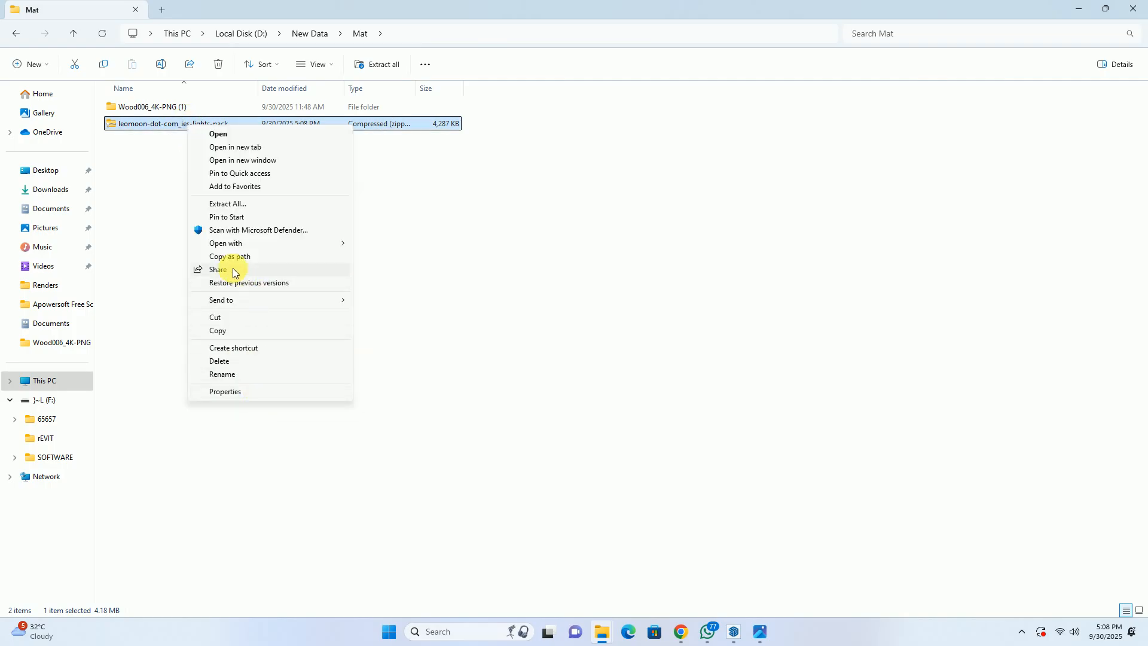
pyautogui.click(256, 204)
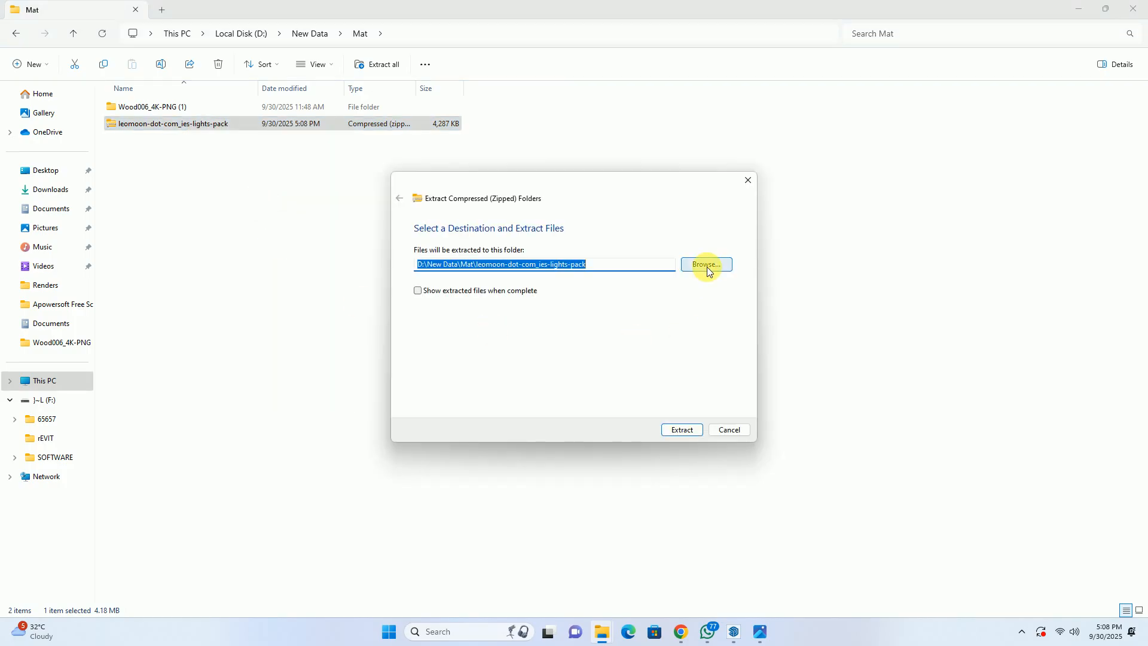
pyautogui.click(679, 430)
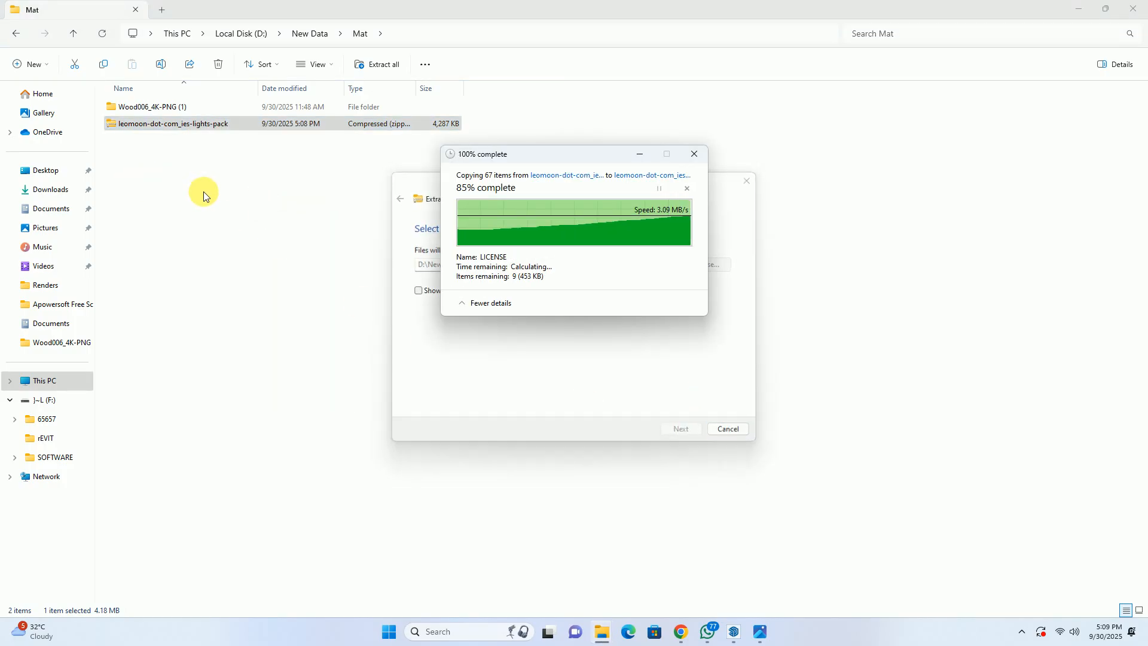
# Open the ies-lights-pack subfolder inside the extracted pack and show its files as extra large icons.
pyautogui.click(167, 142)
pyautogui.doubleClick(167, 141)
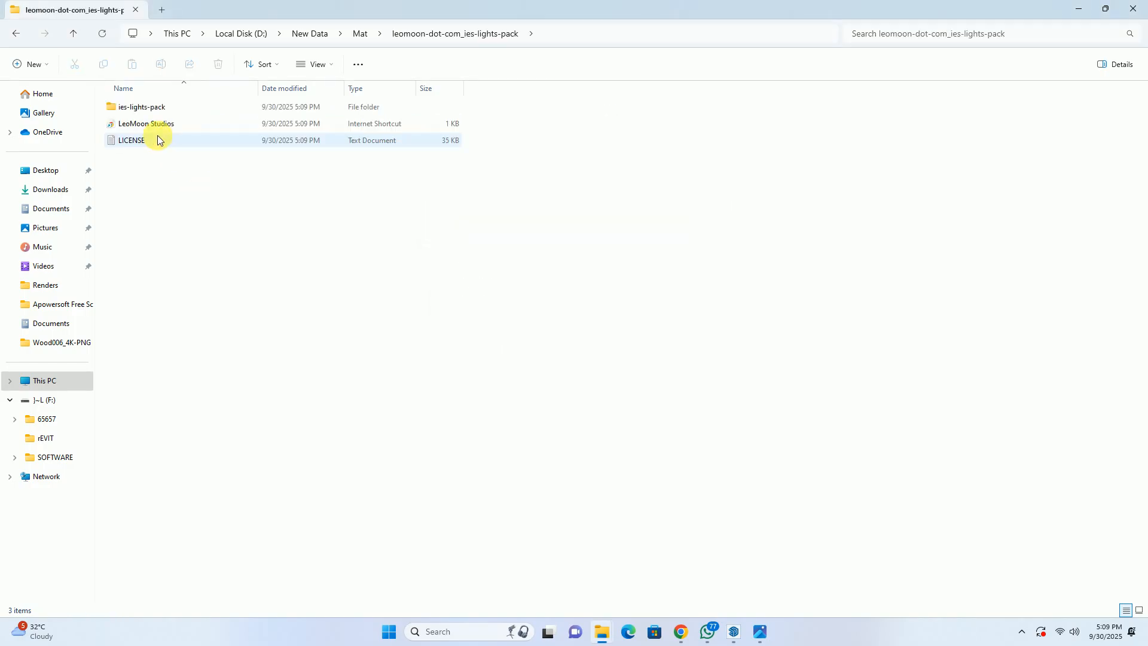
pyautogui.doubleClick(142, 108)
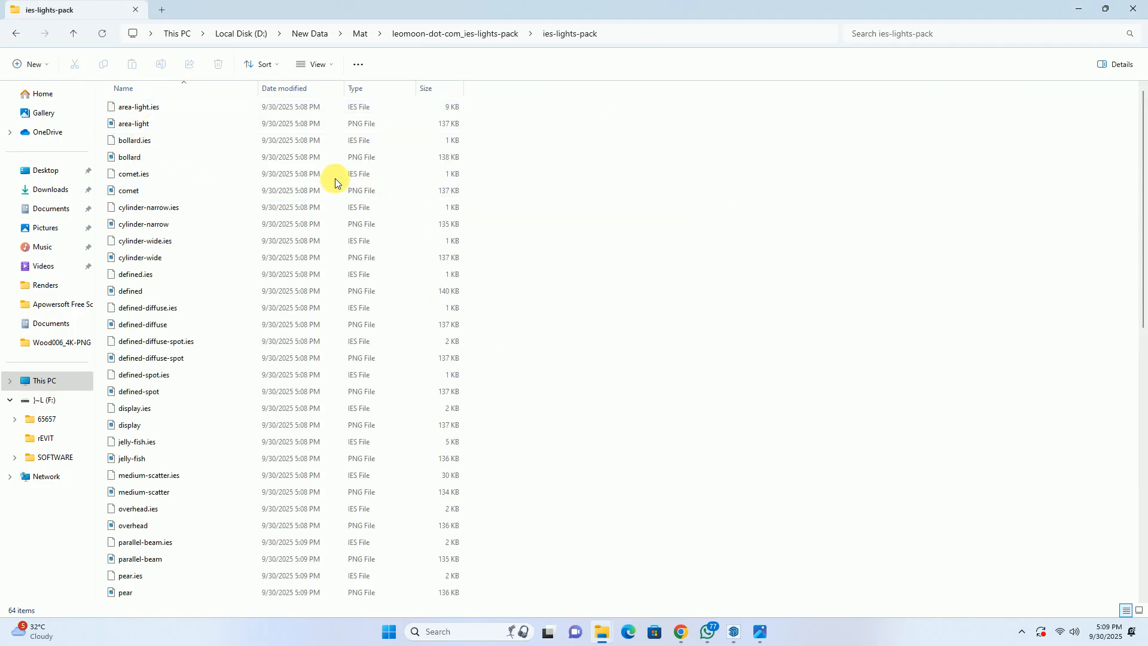
pyautogui.click(320, 67)
pyautogui.click(333, 90)
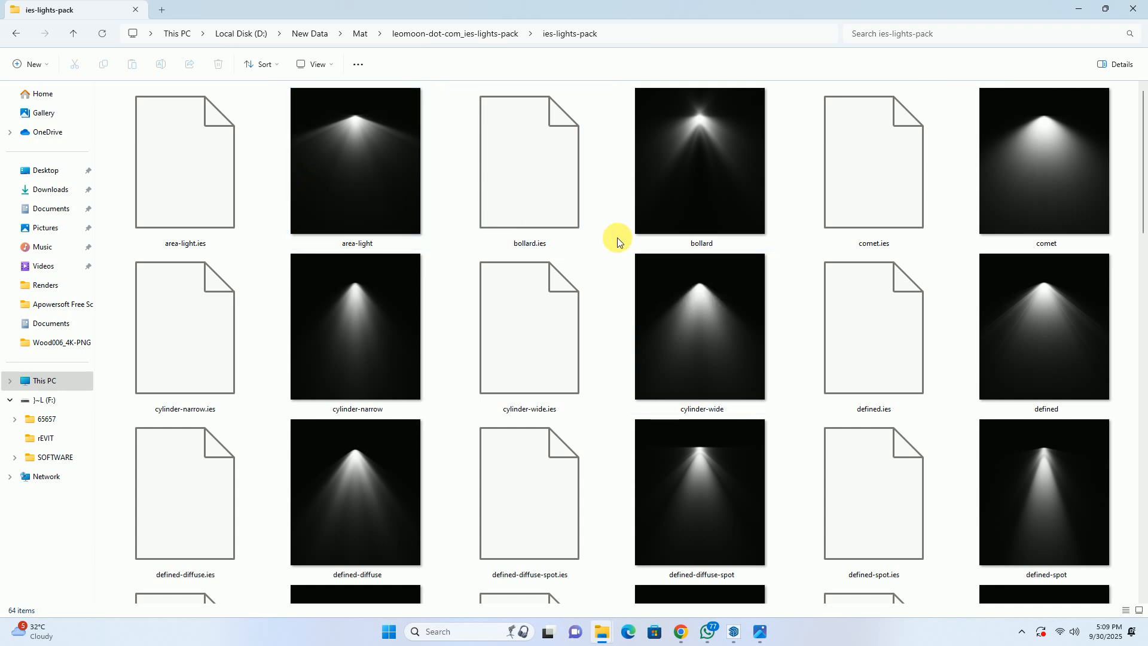
# Compare the beam shapes in the IES preview images, select the soft-display preview, and minimize the folder window.
pyautogui.scroll(-5, 1076, 281)
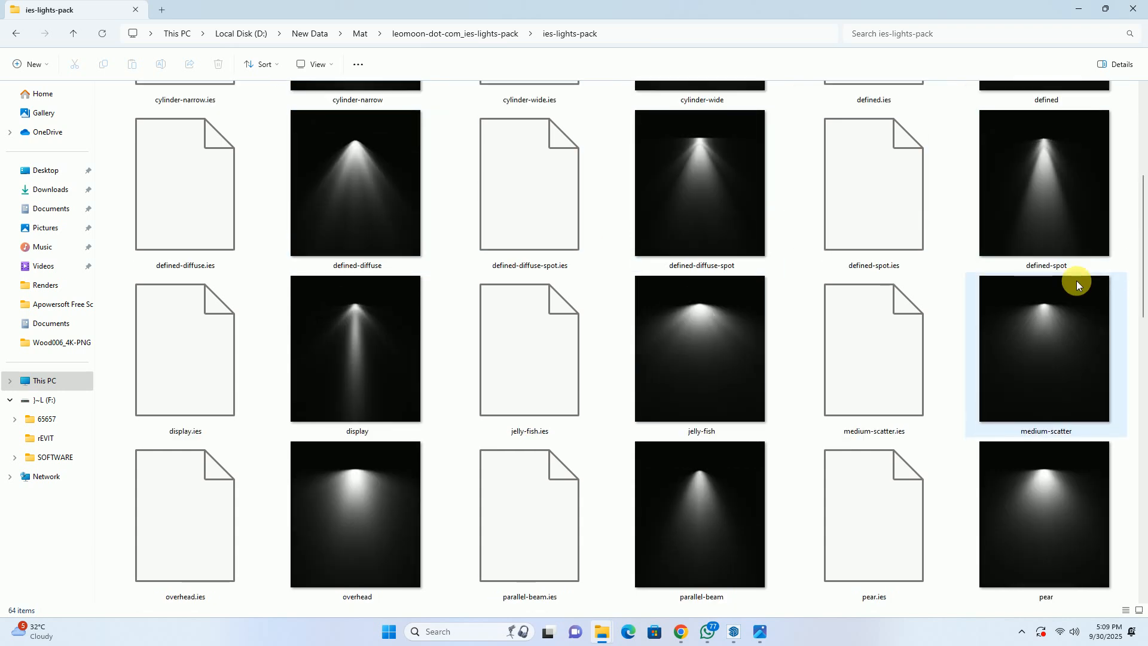
pyautogui.scroll(-5, 1076, 281)
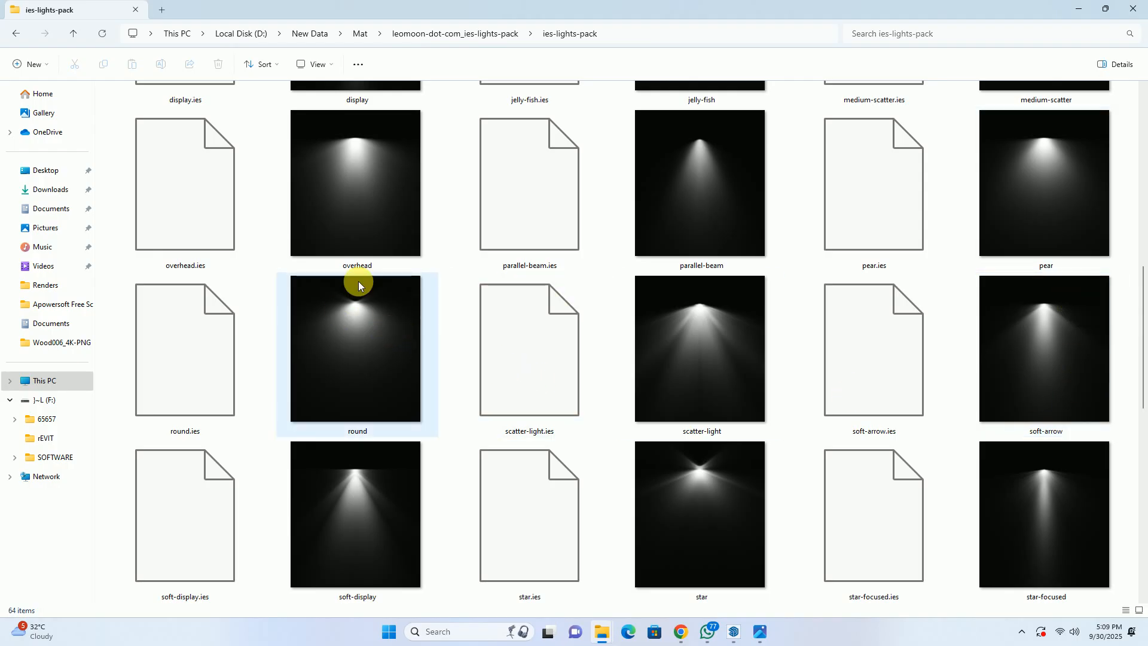
pyautogui.click(357, 494)
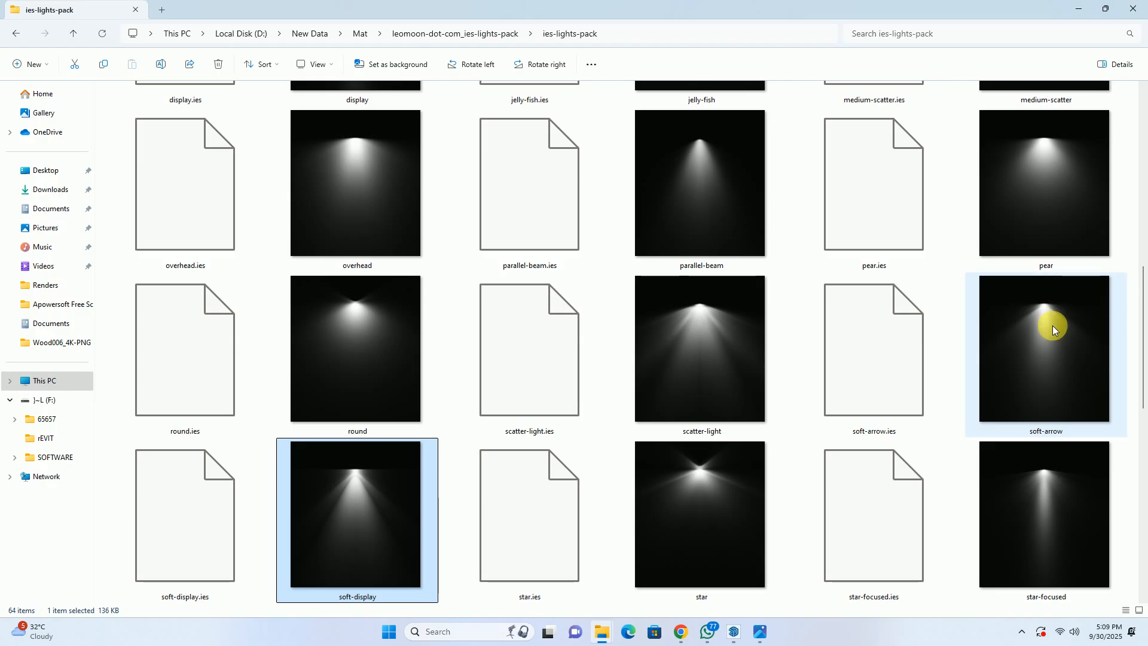
pyautogui.scroll(-3, 1052, 326)
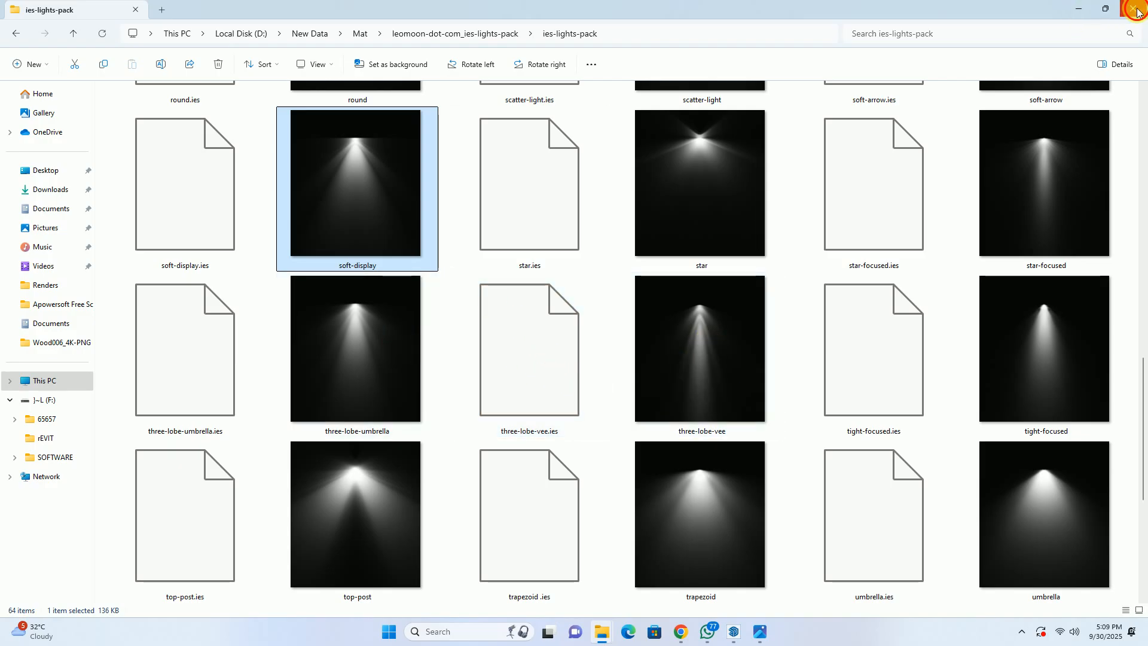
pyautogui.click(1080, 13)
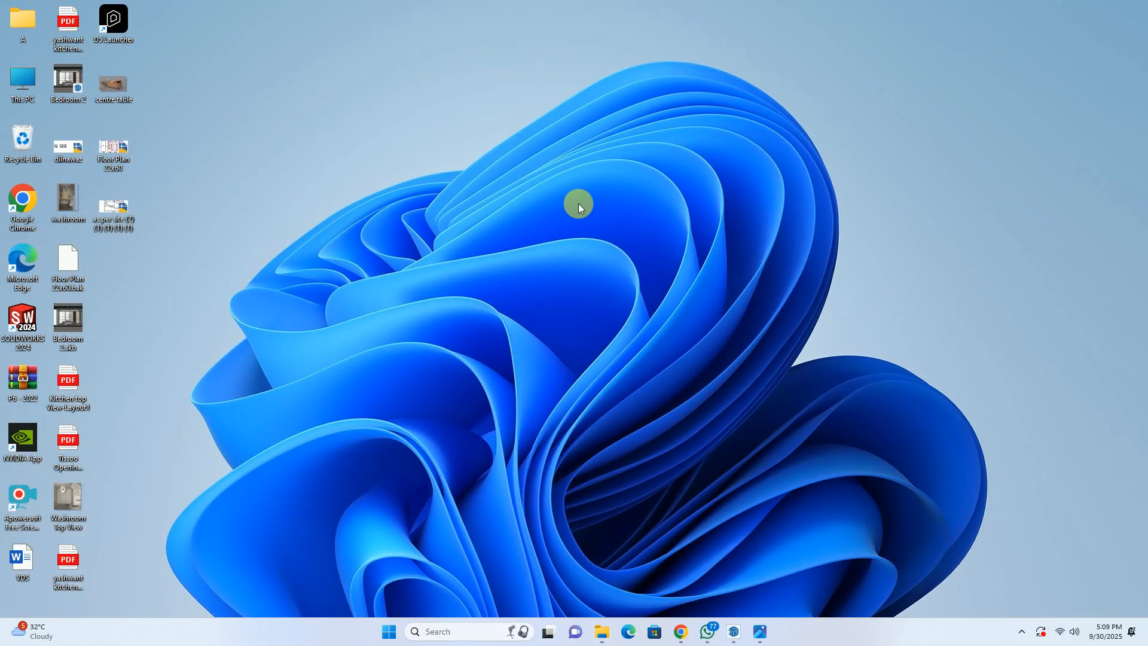
# Switch to SketchUp, start a V-Ray IES light and browse to D:\New Data\Mat for its IES file.
pyautogui.click(733, 631)
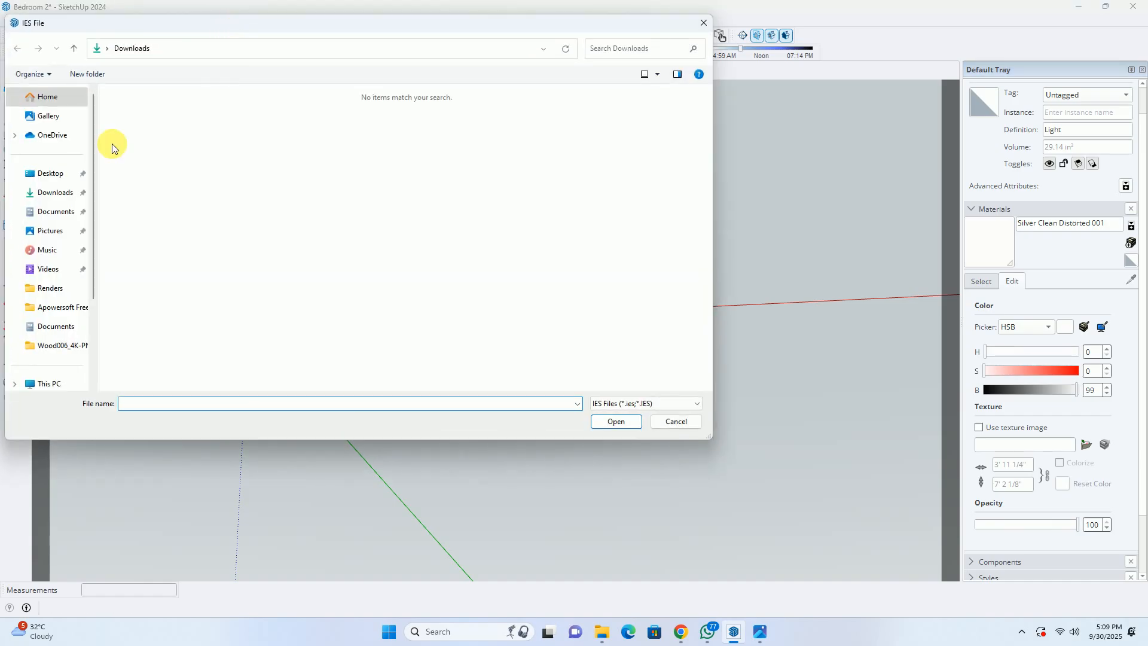
pyautogui.scroll(-2, 59, 359)
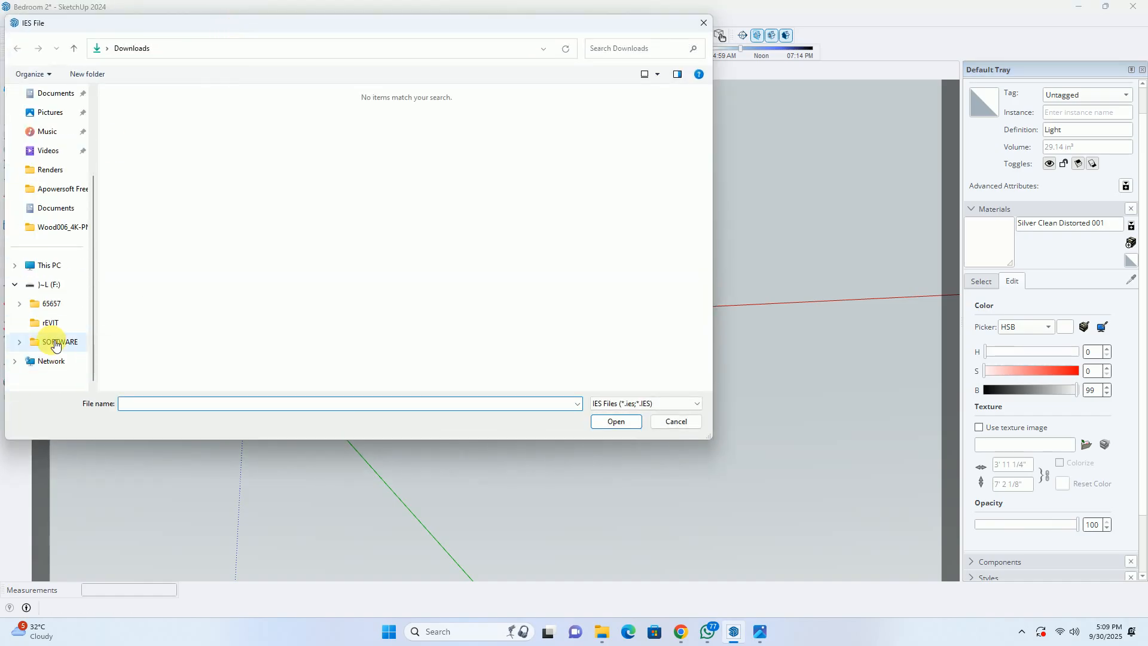
pyautogui.click(51, 264)
pyautogui.doubleClick(389, 115)
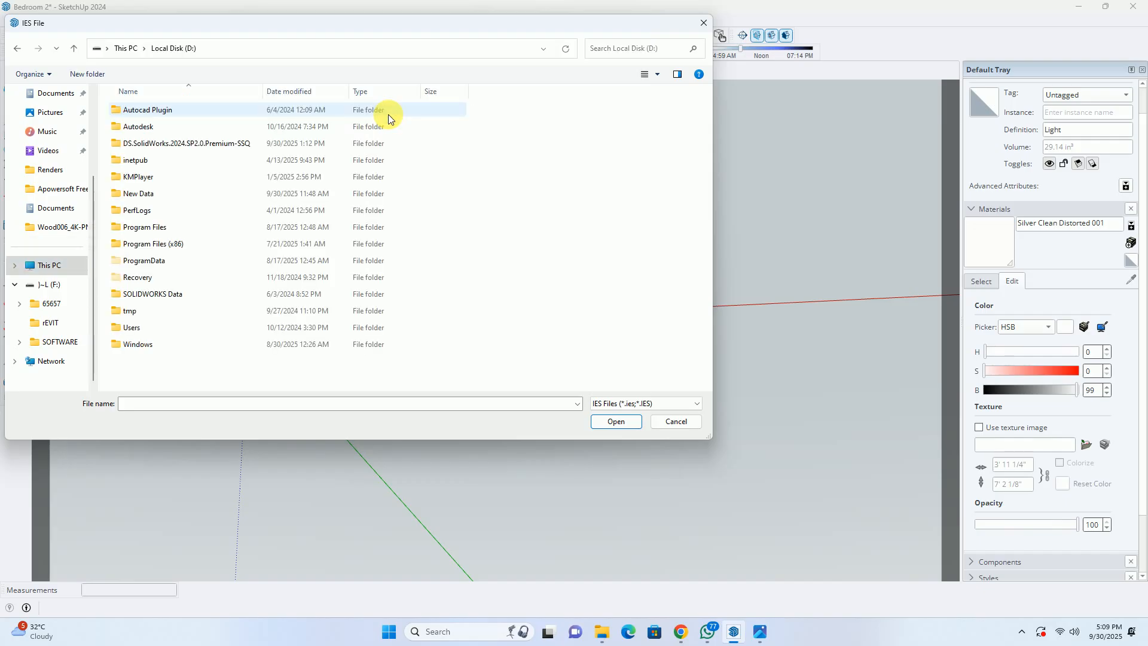
pyautogui.click(139, 198)
pyautogui.doubleClick(139, 197)
pyautogui.doubleClick(132, 127)
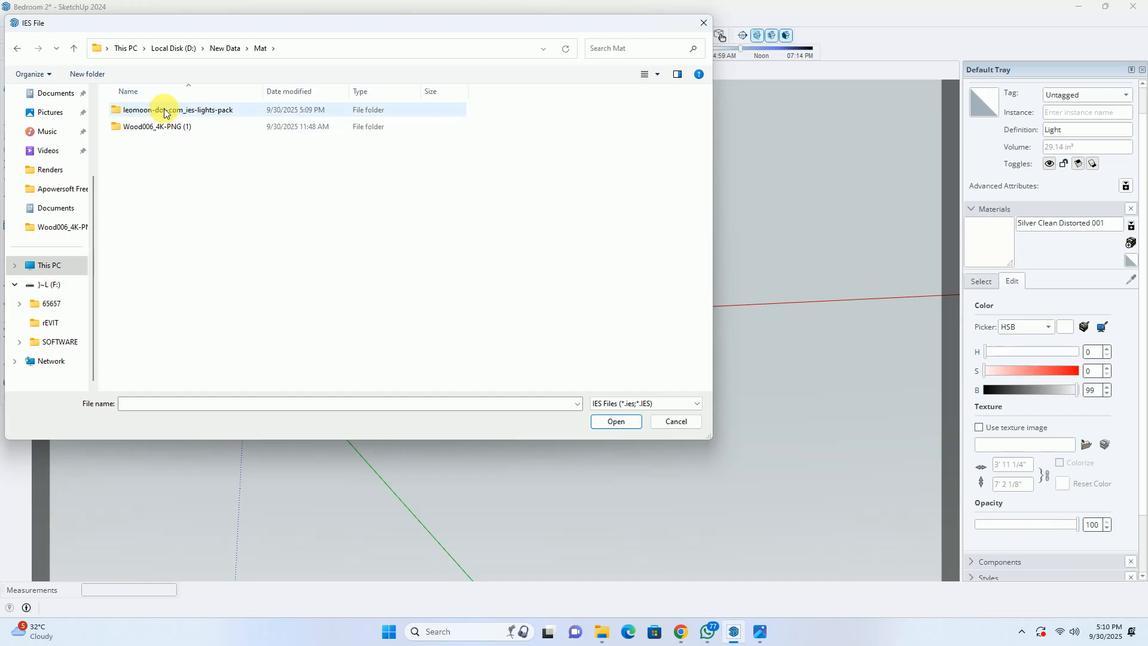
# Open the leomoon-dot-com_ies-lights-pack folder's ies-lights-pack subfolder in the IES file chooser and show its files as large icons.
pyautogui.click(144, 115)
pyautogui.doubleClick(144, 115)
pyautogui.doubleClick(141, 110)
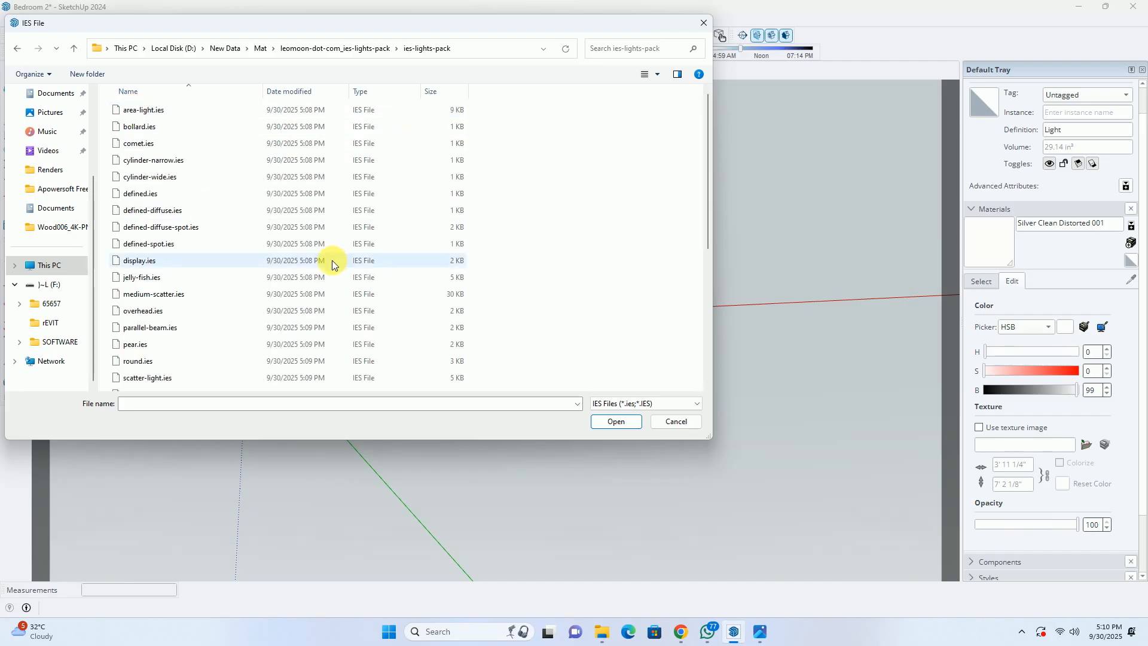
pyautogui.click(657, 74)
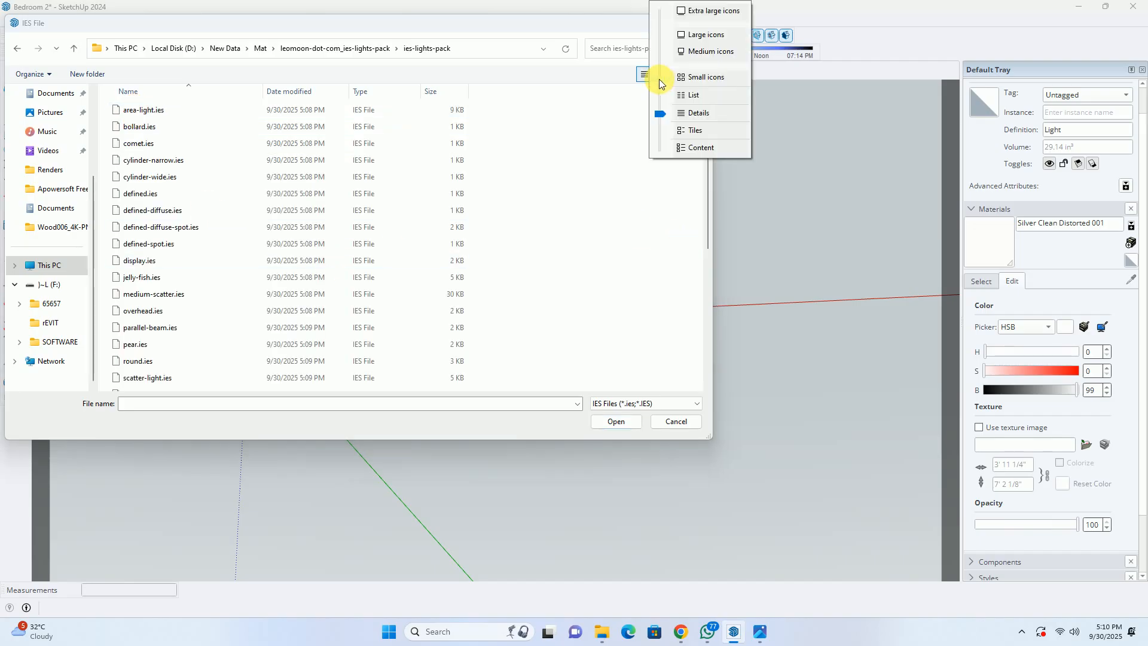
pyautogui.click(703, 36)
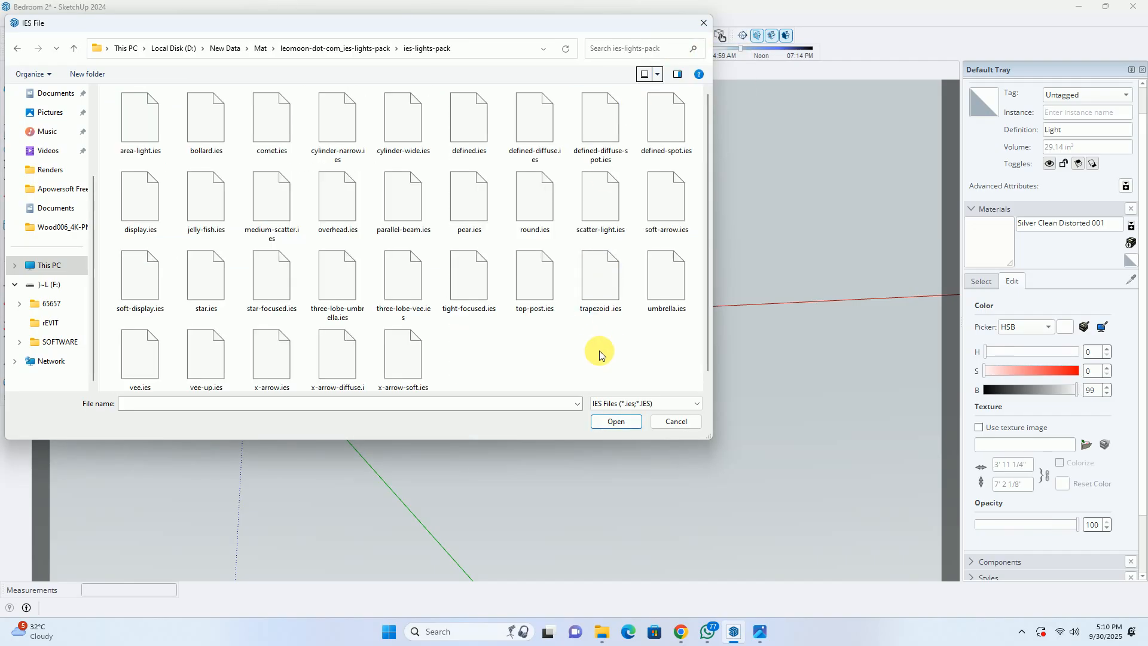
# Switch to File Explorer and open the ies-lights-pack folder under New Data, Mat, leomoon-dot-com_ies-lights-pack on drive D.
pyautogui.click(601, 632)
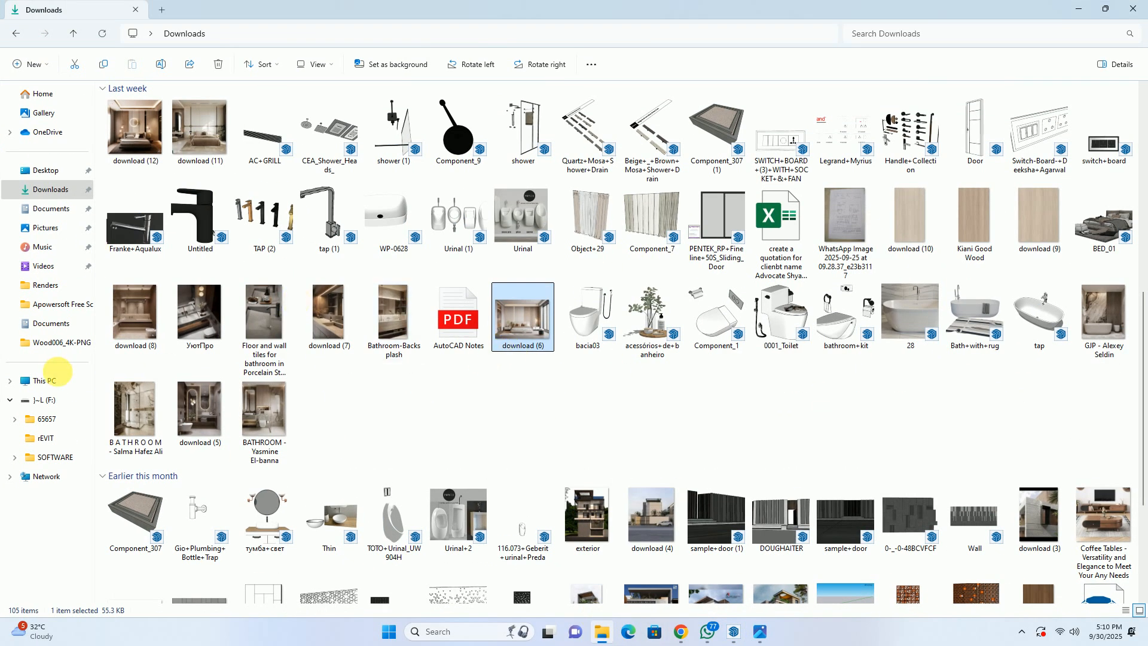
pyautogui.click(58, 372)
pyautogui.doubleClick(356, 122)
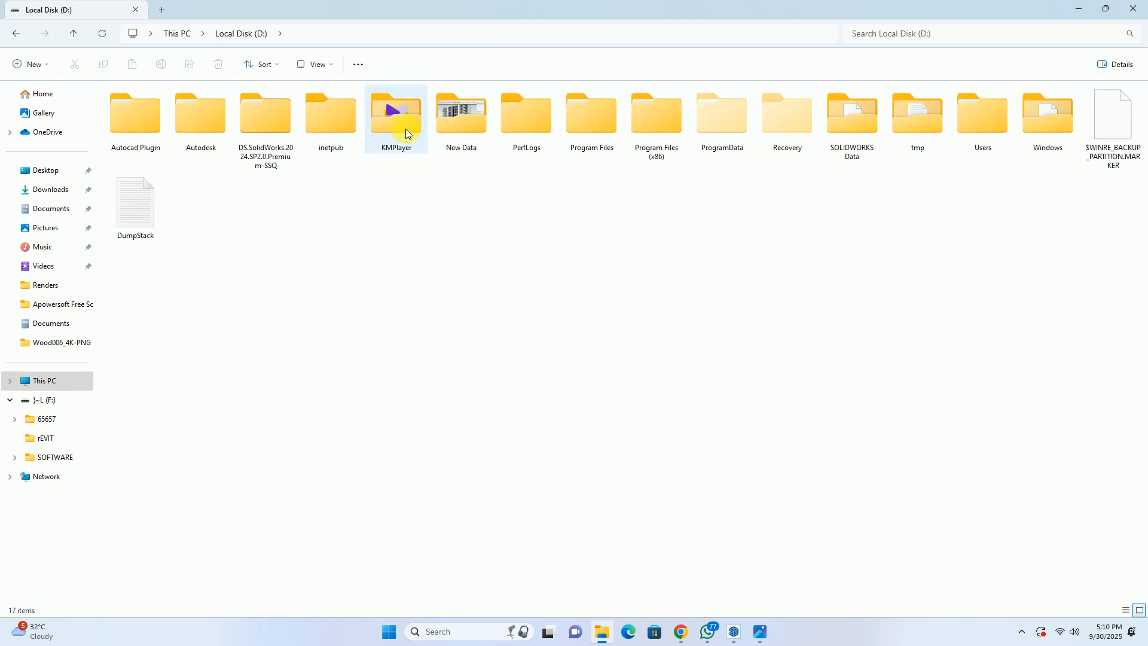
pyautogui.doubleClick(466, 123)
pyautogui.click(187, 161)
pyautogui.doubleClick(187, 161)
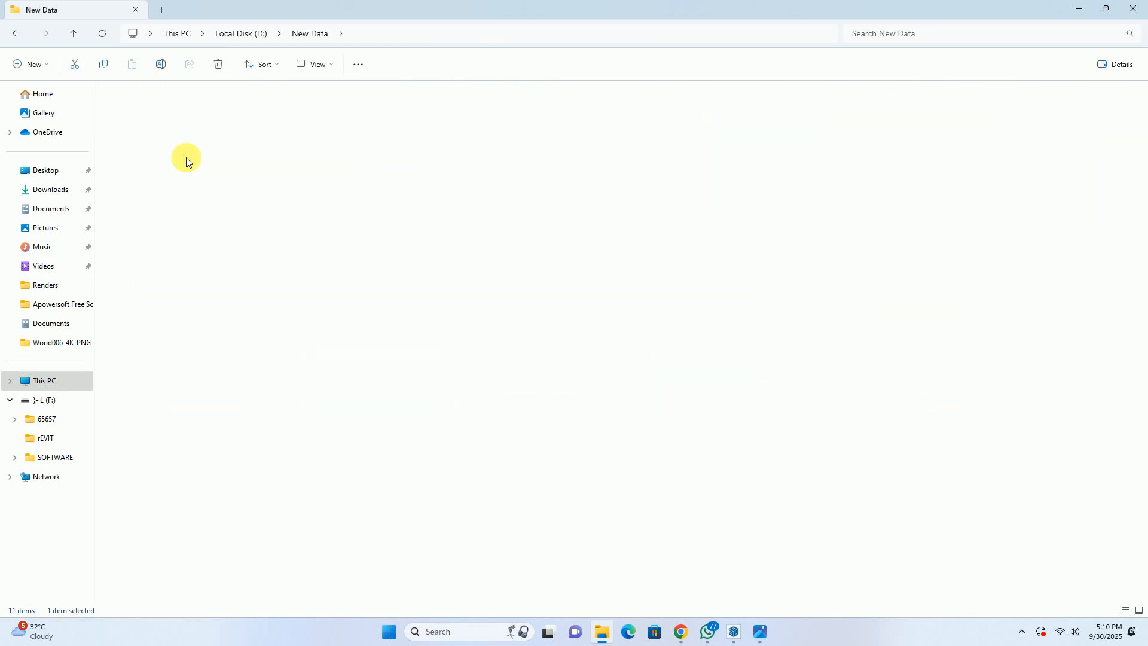
pyautogui.doubleClick(153, 108)
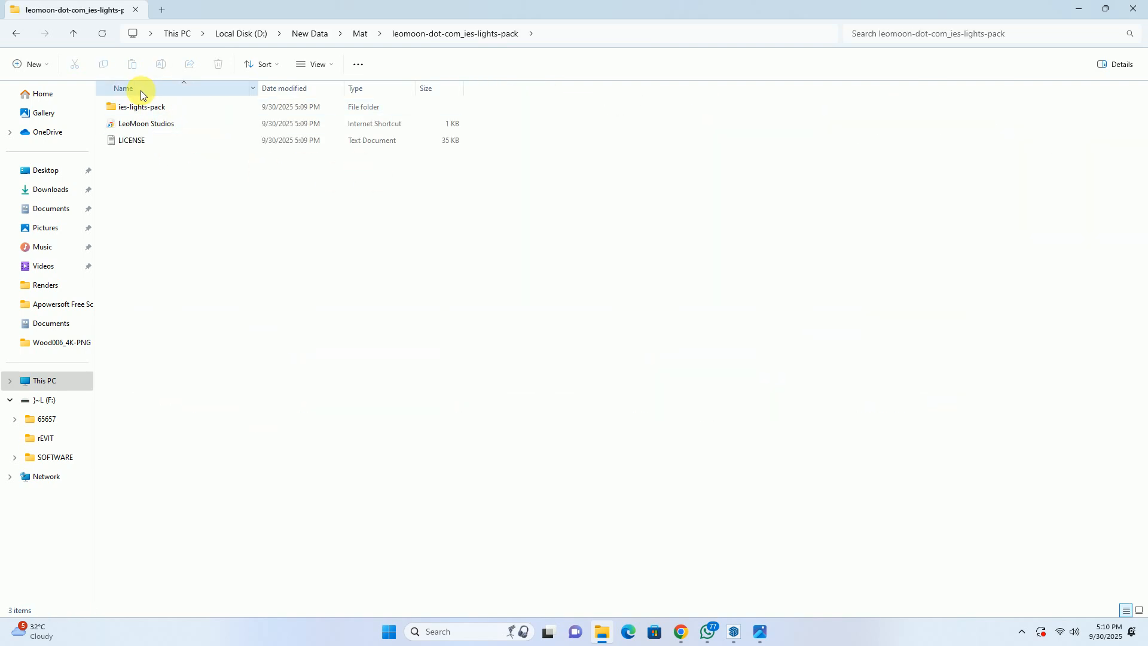
pyautogui.doubleClick(142, 107)
# Compare the preview images of the IES light patterns to choose one, and return to the IES file chooser.
pyautogui.scroll(-5, 538, 214)
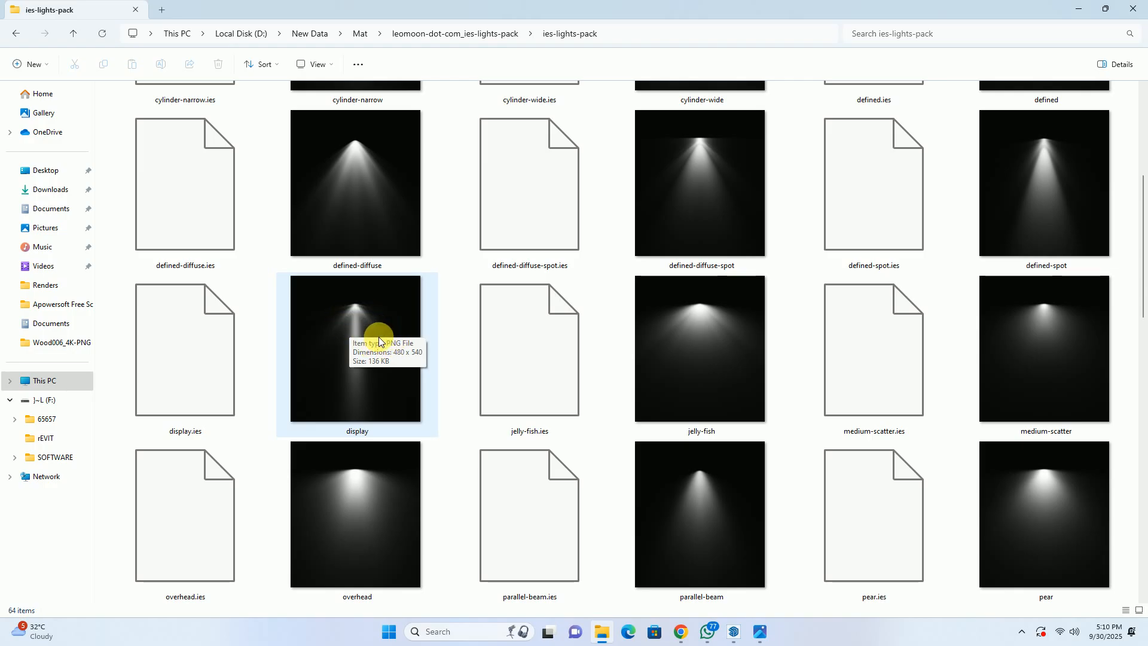
pyautogui.scroll(-10, 381, 343)
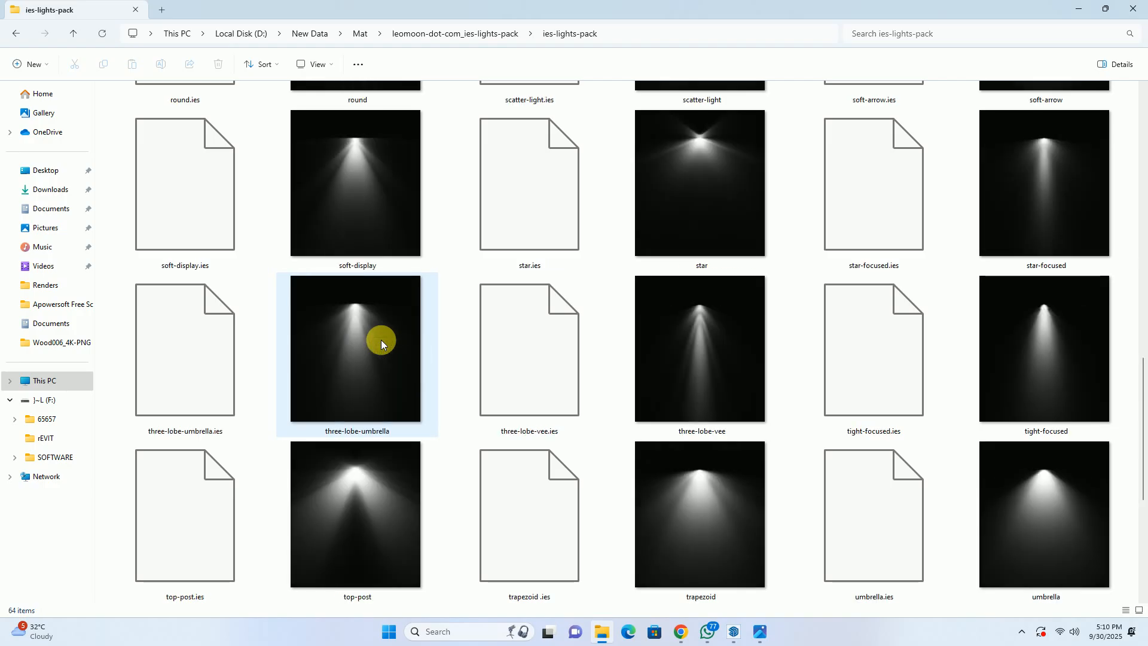
pyautogui.scroll(-4, 382, 340)
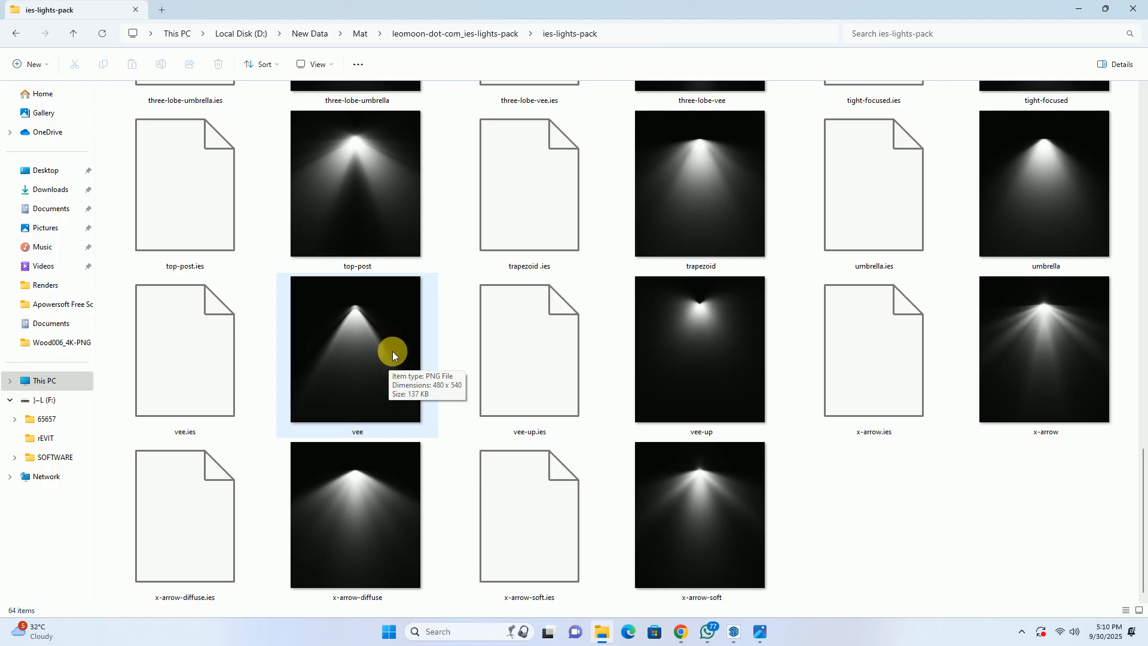
pyautogui.scroll(4, 393, 351)
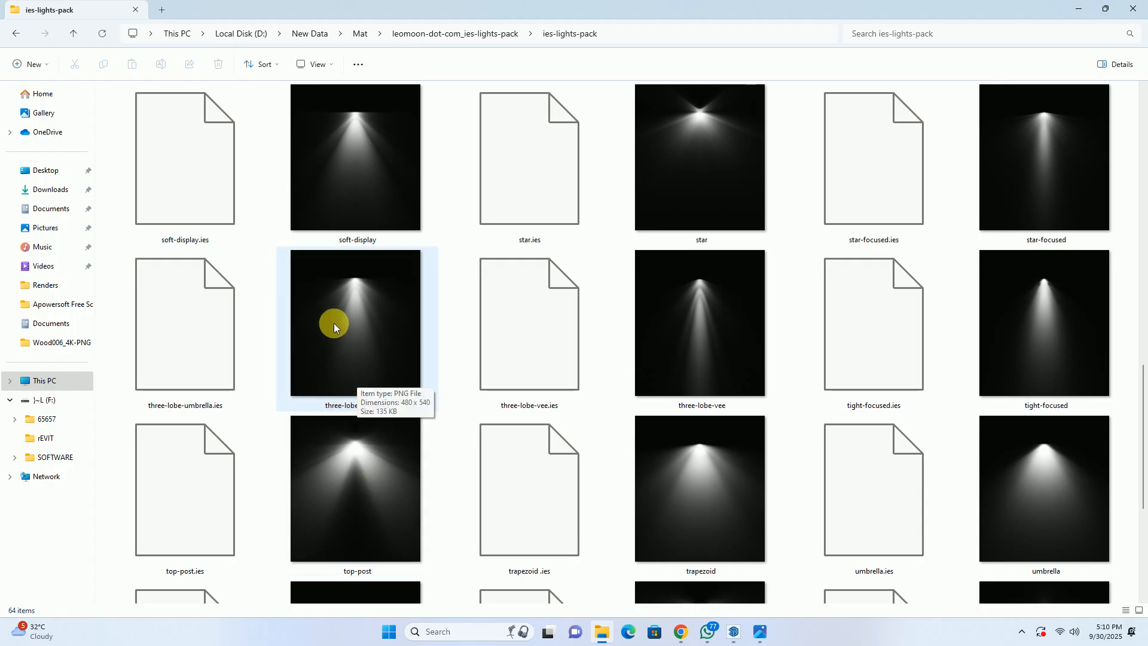
pyautogui.click(1082, 9)
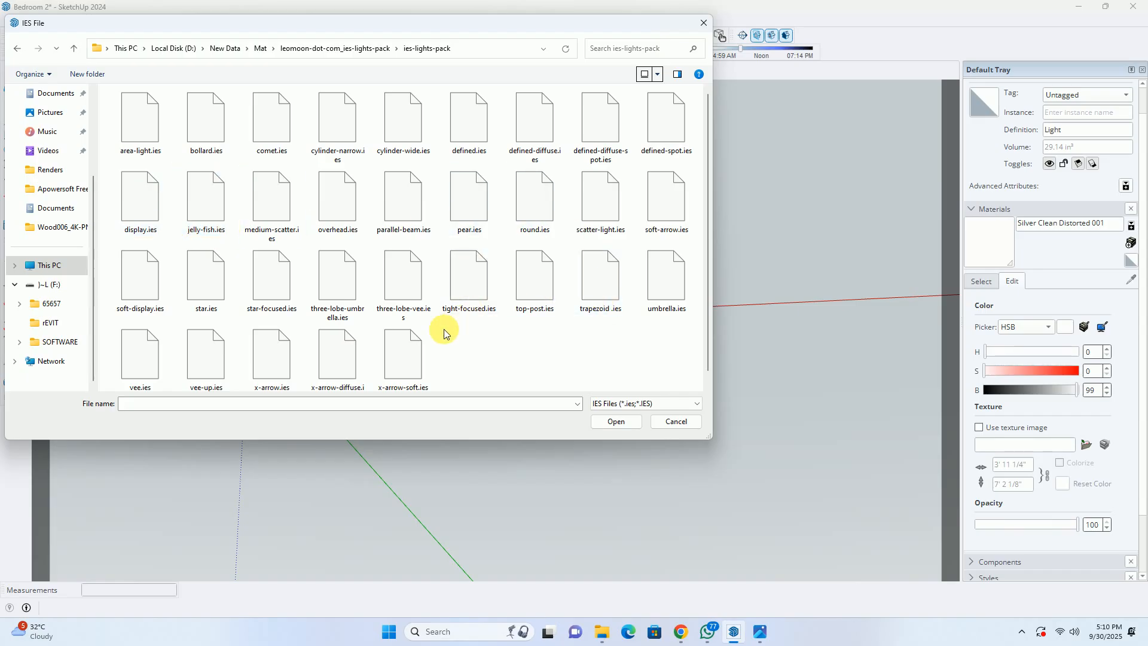
# Load three-lobe-umbrella.ies and place the IES light at the centre of the first downlight's opening.
pyautogui.click(347, 285)
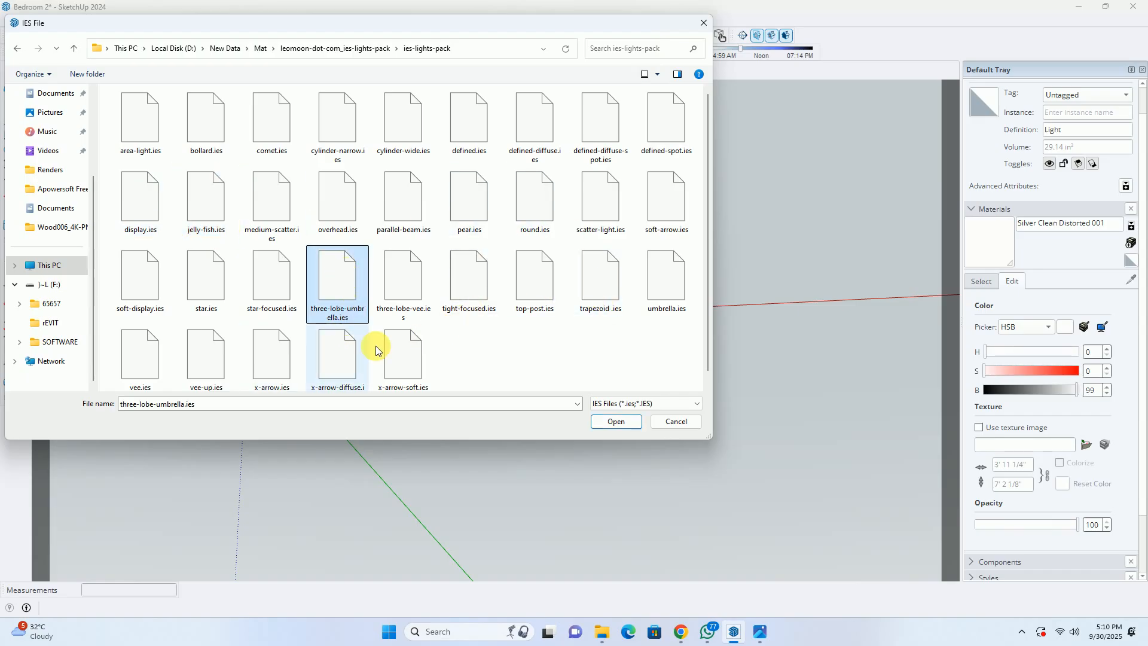
pyautogui.click(617, 422)
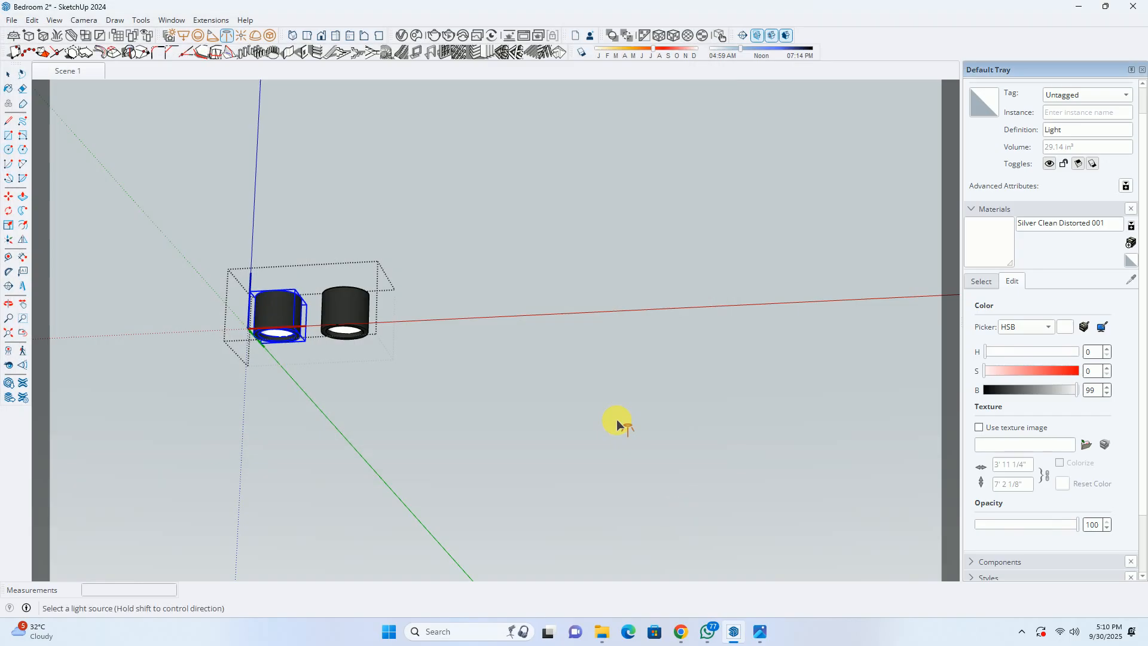
pyautogui.scroll(1, 292, 385)
pyautogui.scroll(6, 289, 345)
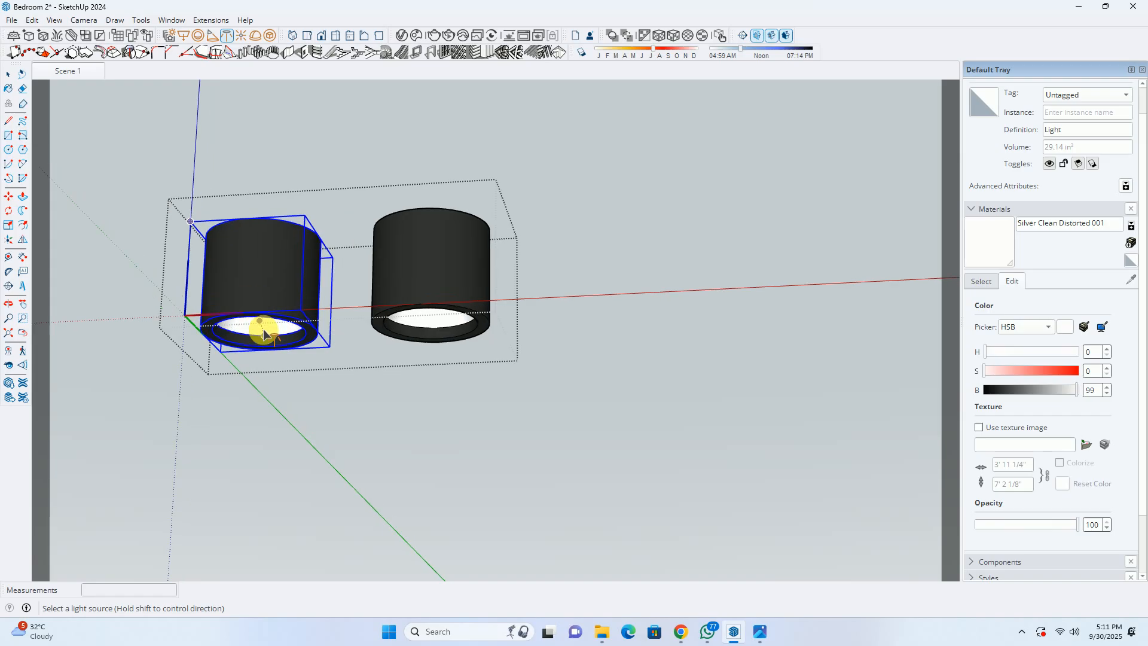
pyautogui.moveTo(264, 328); pyautogui.dragTo(405, 139, button='middle')
pyautogui.scroll(2, 310, 220)
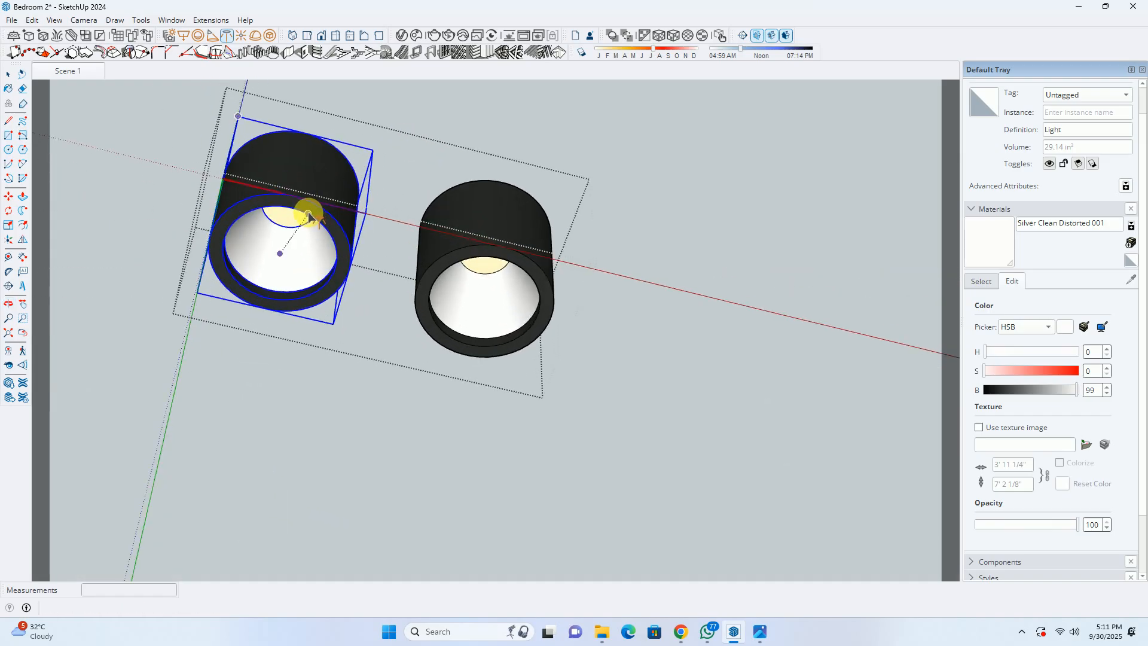
pyautogui.click(277, 256)
pyautogui.scroll(-1, 285, 287)
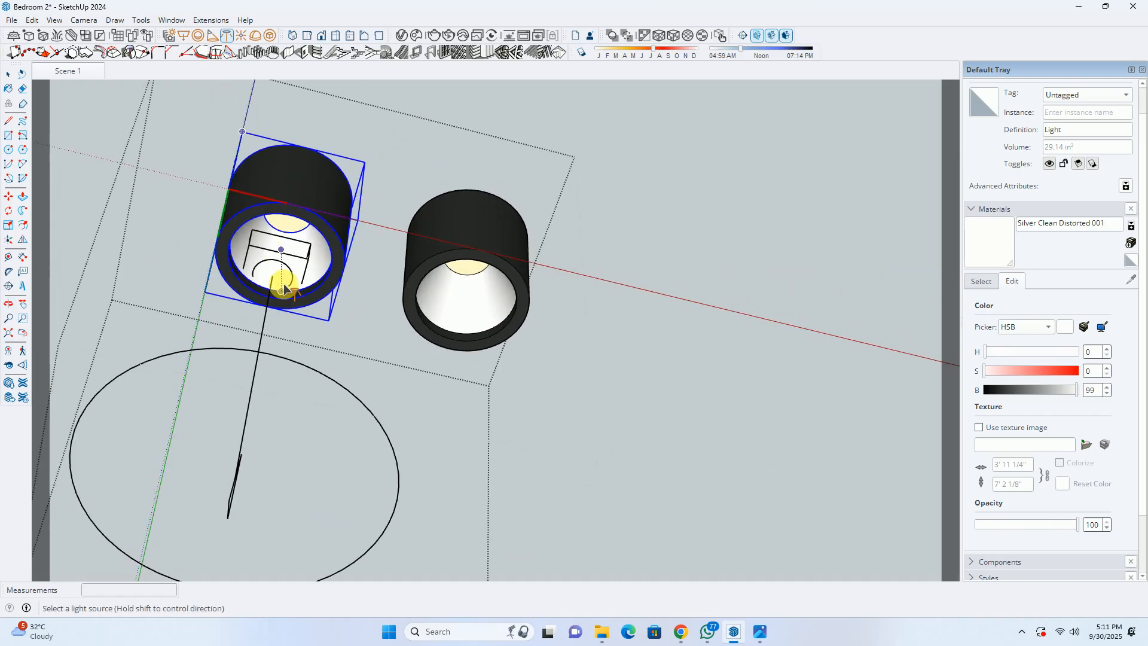
# Move the IES light straight down the blue axis by 6 inches, clear of the downlight.
pyautogui.moveTo(285, 287); pyautogui.dragTo(257, 410, button='middle')
pyautogui.scroll(1, 263, 323)
pyautogui.press('space')
pyautogui.scroll(-2, 271, 309)
pyautogui.moveTo(269, 312); pyautogui.dragTo(305, 377, button='middle')
pyautogui.click(272, 347)
pyautogui.press('m')
pyautogui.click(183, 264)
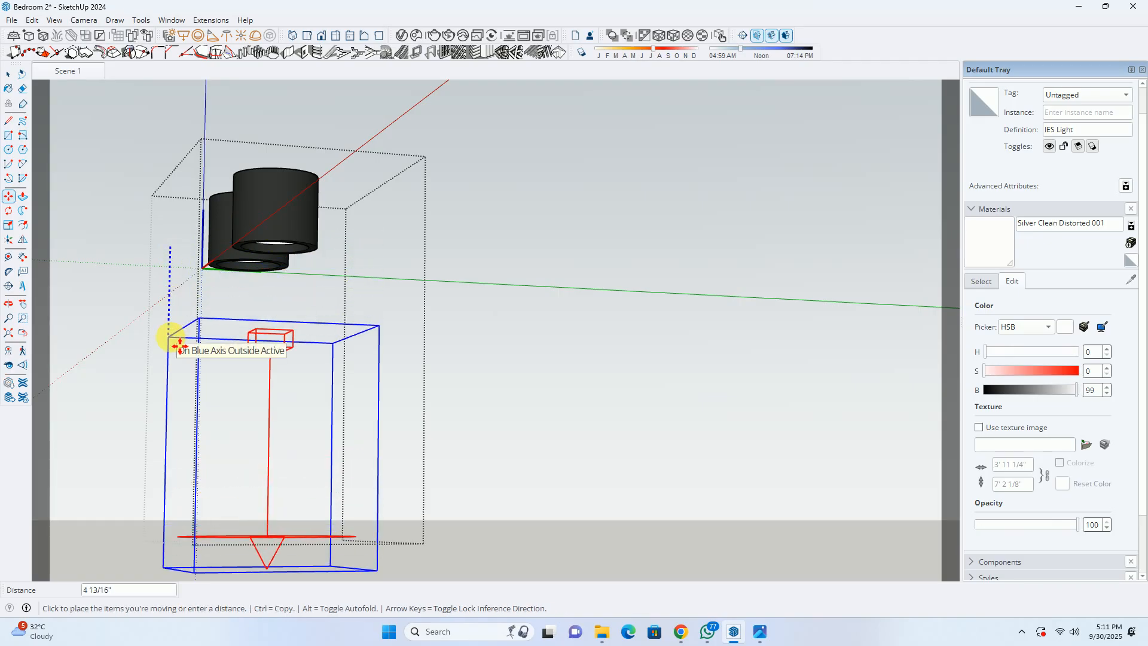
pyautogui.scroll(5, 221, 281)
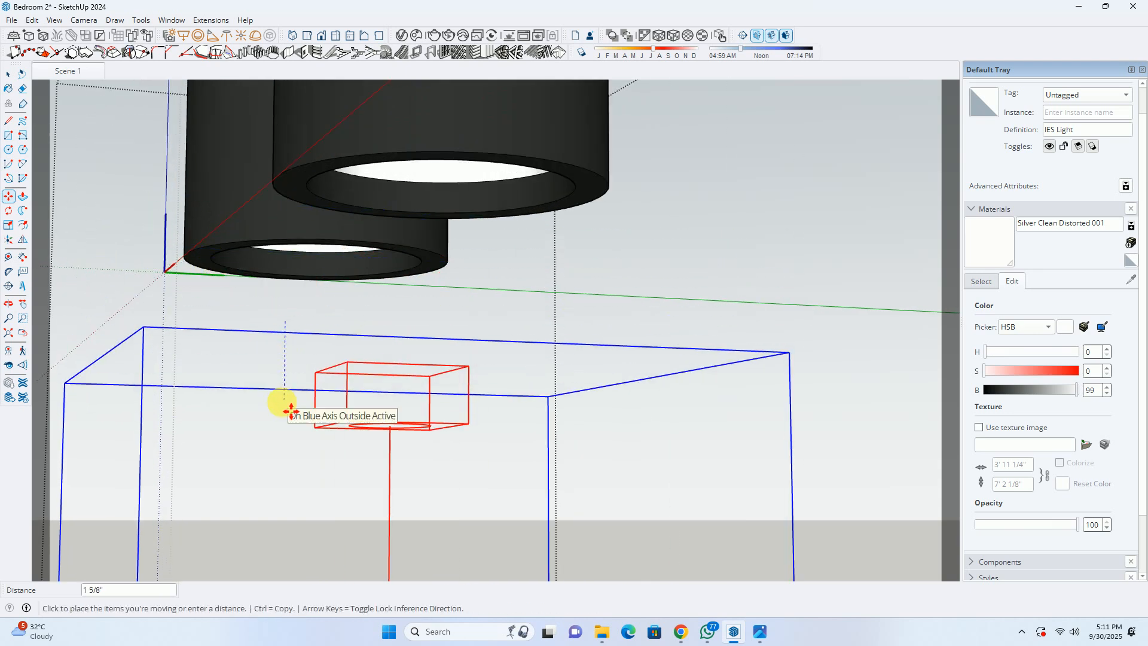
pyautogui.click(291, 410)
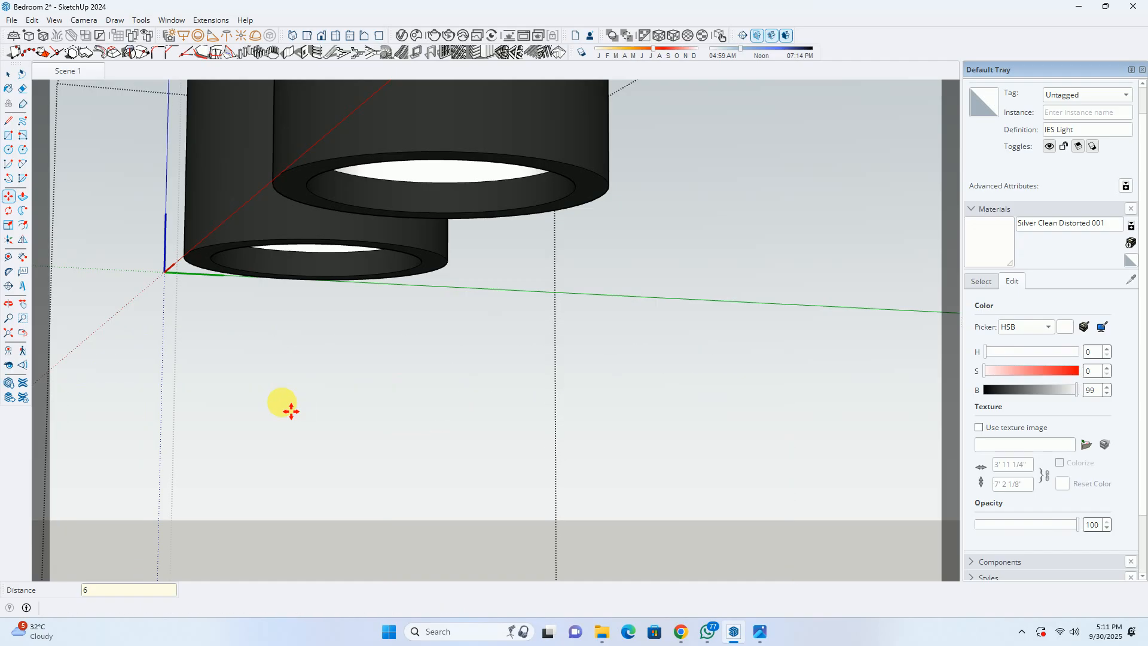
# Move the IES light 3 inches along the red axis toward the second downlight.
pyautogui.scroll(-4, 290, 411)
pyautogui.moveTo(253, 444); pyautogui.dragTo(359, 457, button='middle')
pyautogui.click(354, 453)
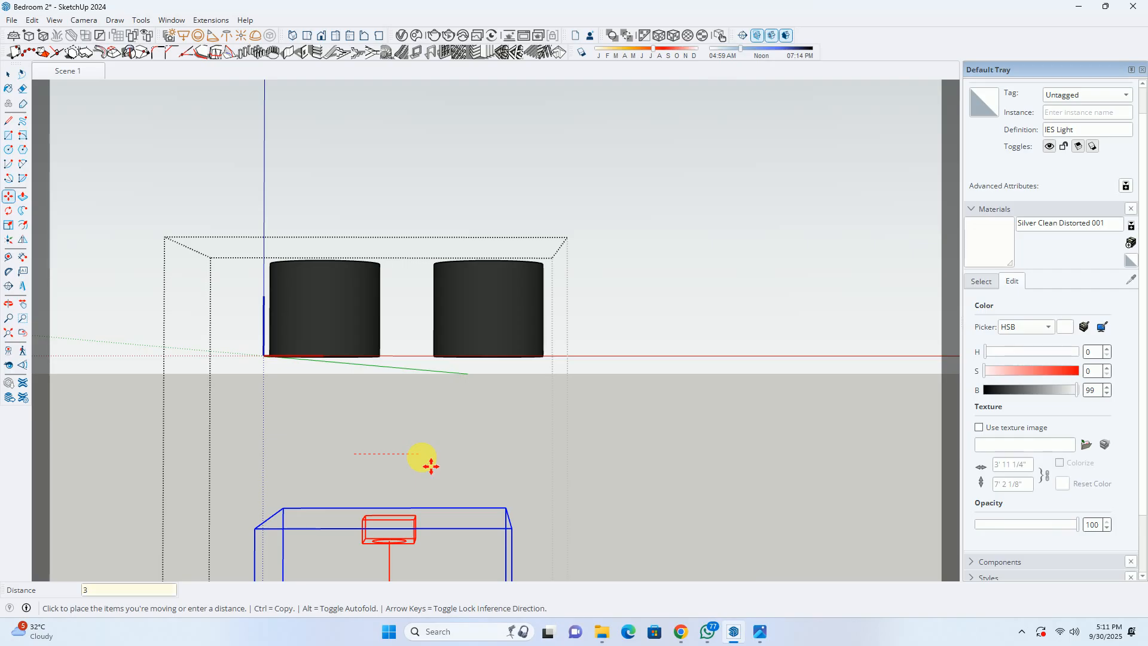
pyautogui.click(430, 464)
# Move the IES light 18 inches along the green axis, away from the downlights.
pyautogui.moveTo(472, 464); pyautogui.dragTo(572, 345, button='middle')
pyautogui.moveTo(483, 369); pyautogui.dragTo(194, 321, button='middle')
pyautogui.click(194, 321)
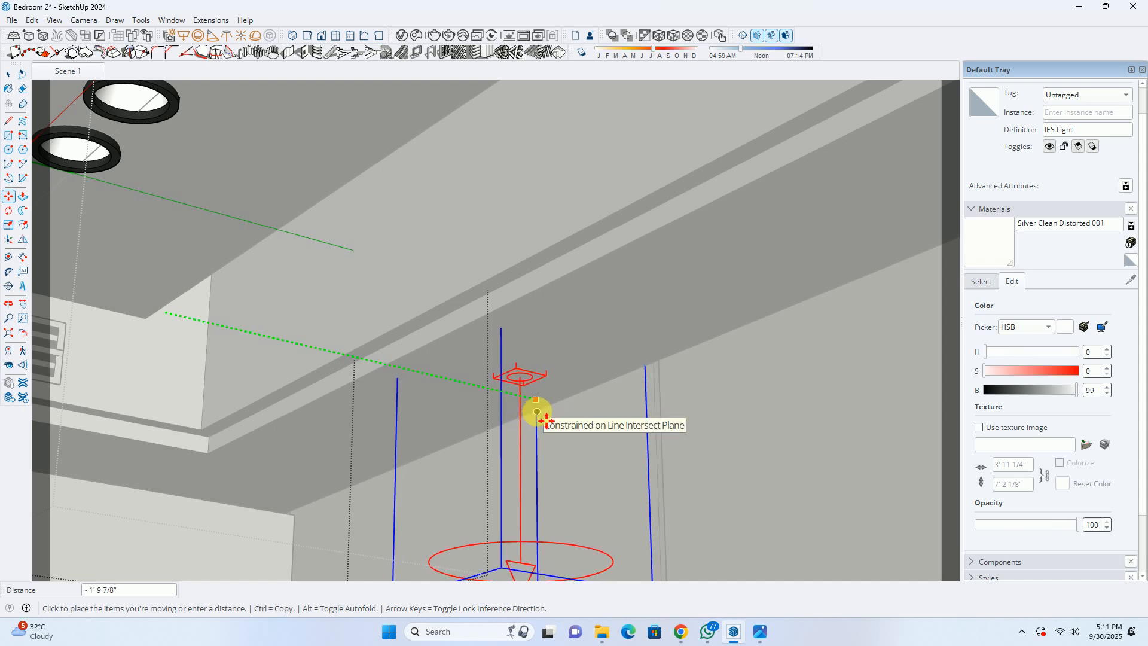
pyautogui.write('1')
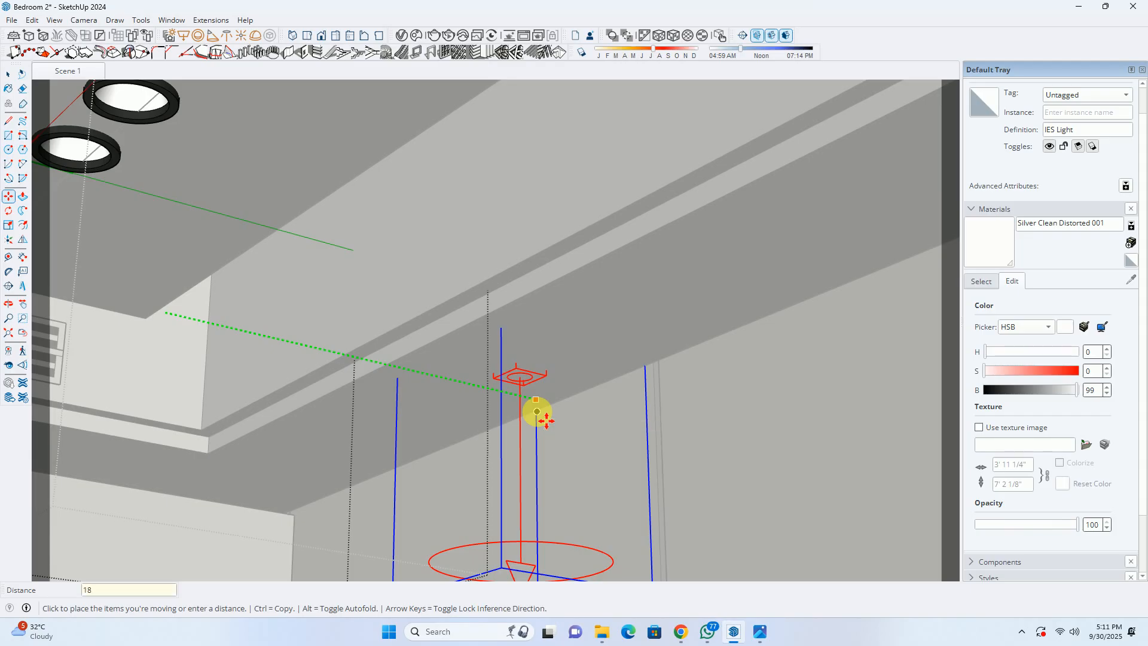
pyautogui.write('8')
pyautogui.press('Return')
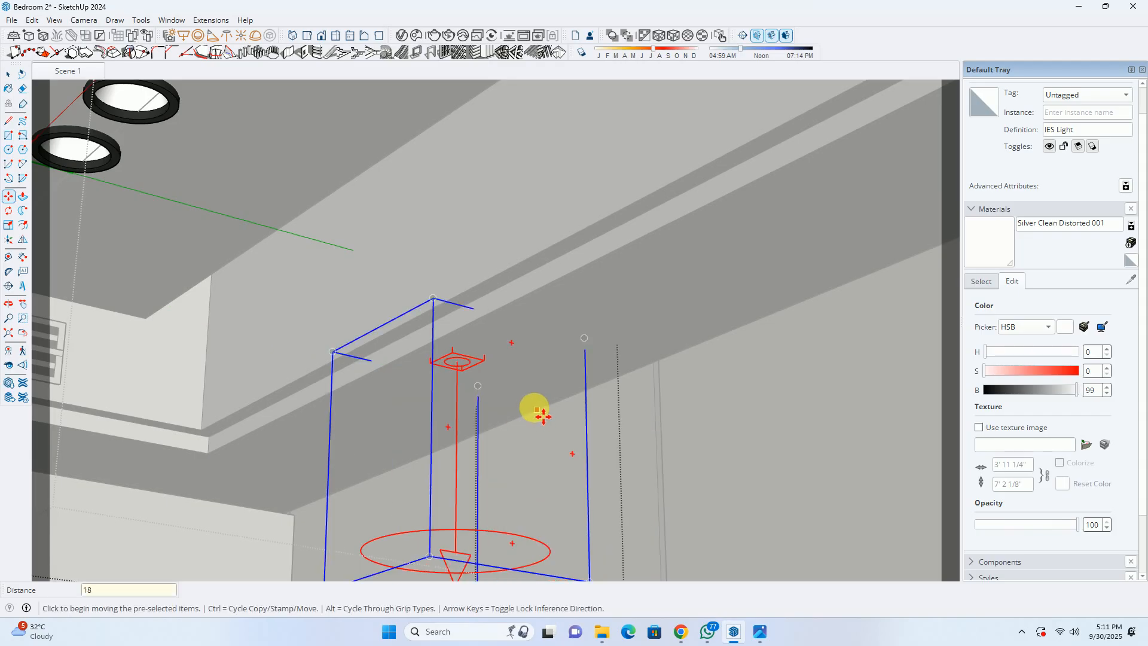
# Lower the IES light further along the blue axis, finishing with a downward move of 2 inches.
pyautogui.moveTo(456, 390); pyautogui.dragTo(461, 333, button='middle')
pyautogui.press('m')
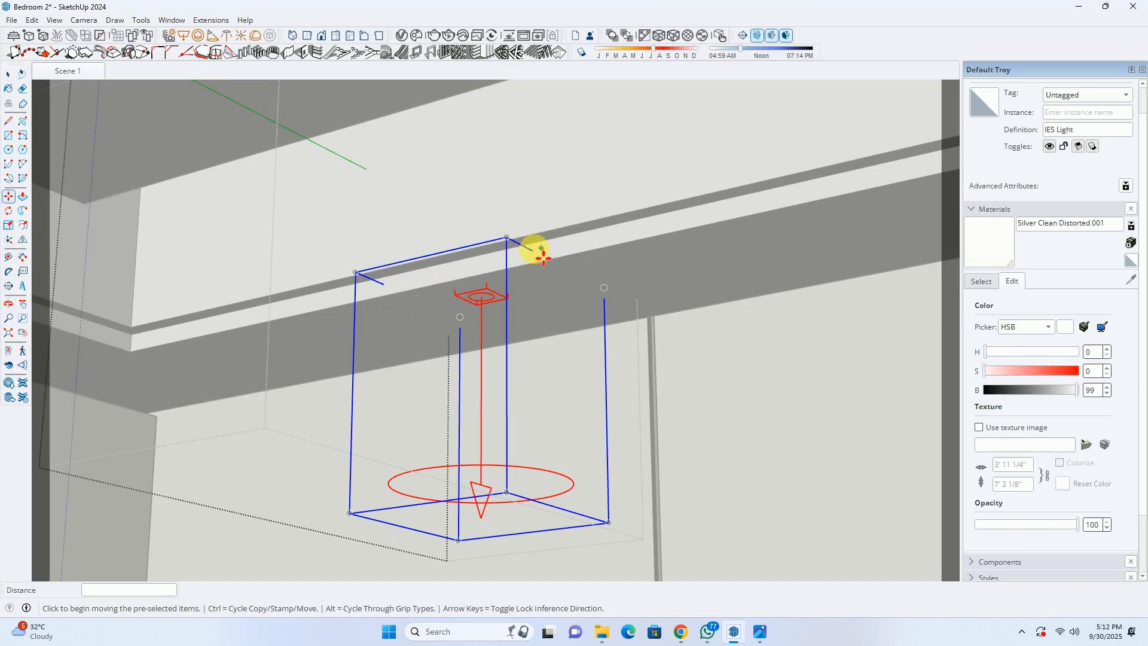
pyautogui.click(562, 364)
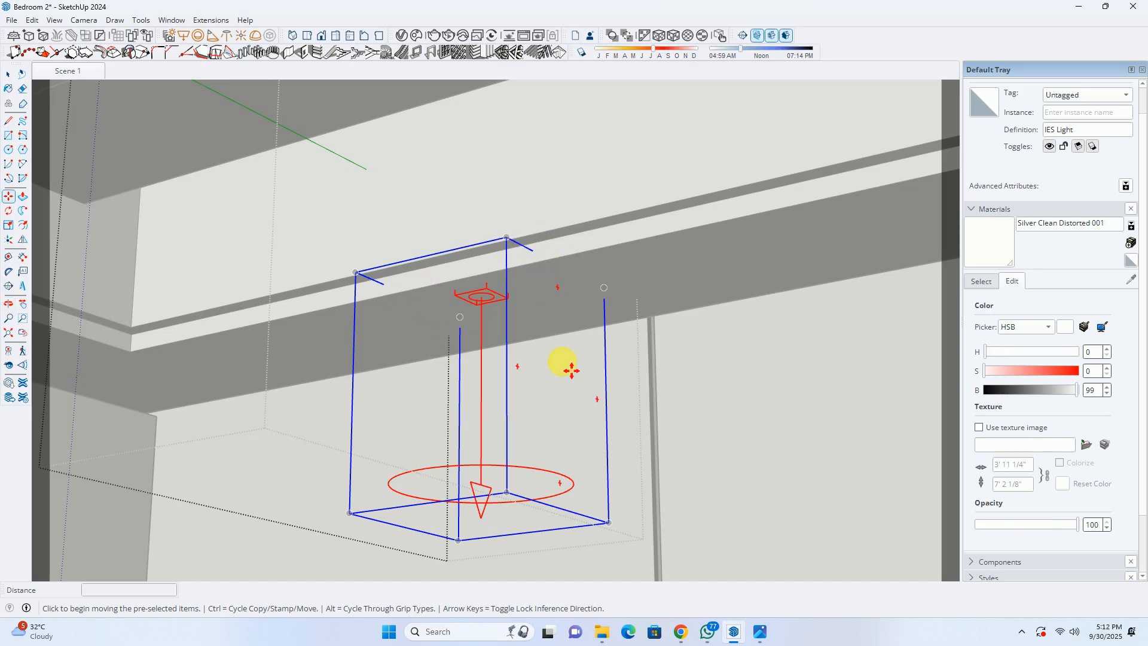
pyautogui.click(568, 422)
pyautogui.moveTo(539, 381); pyautogui.dragTo(502, 350, button='middle')
pyautogui.press('m')
pyautogui.click(551, 392)
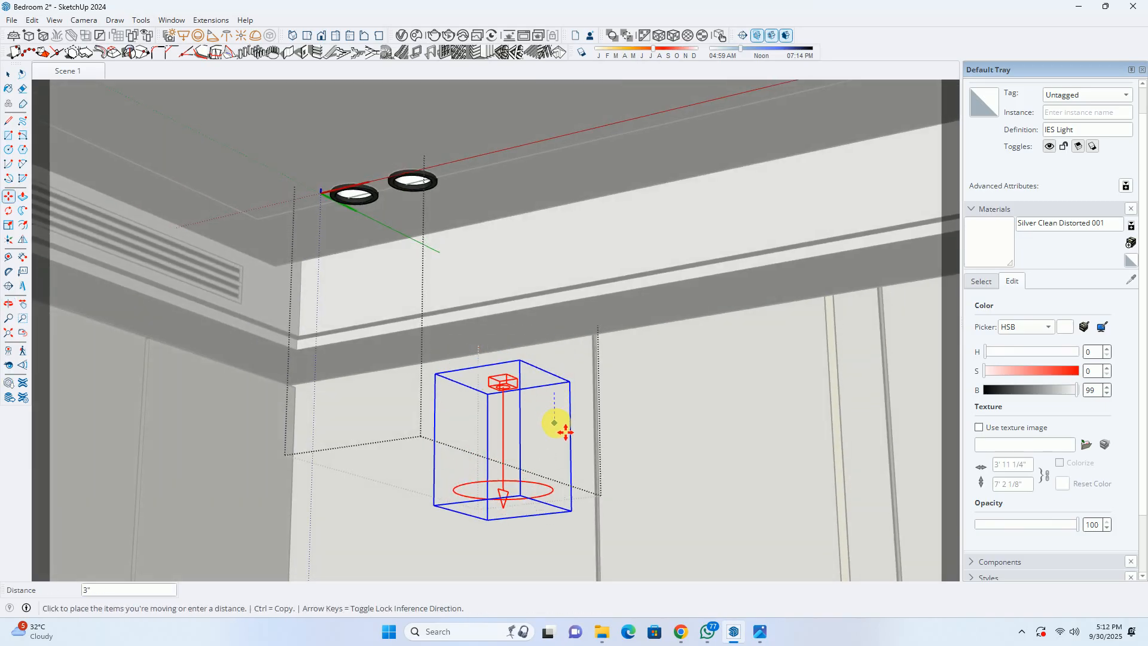
pyautogui.click(558, 429)
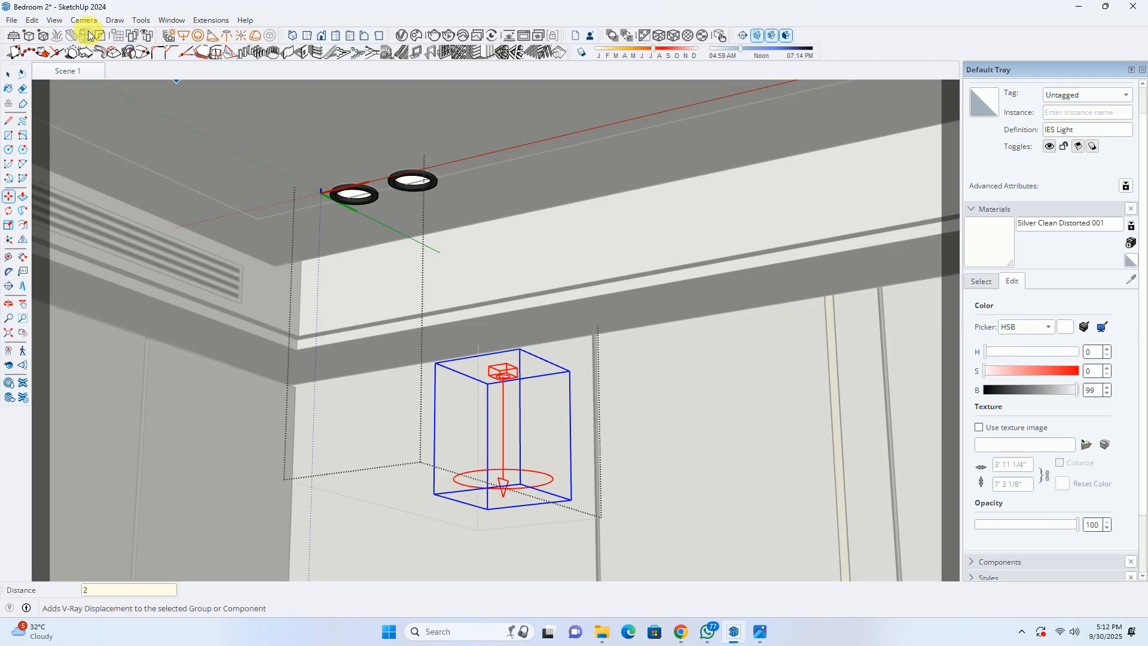
# Return to Scene 1 and set the IES Light's intensity to 50000 lm in the V-Ray Asset Editor.
pyautogui.press('space')
pyautogui.click(71, 73)
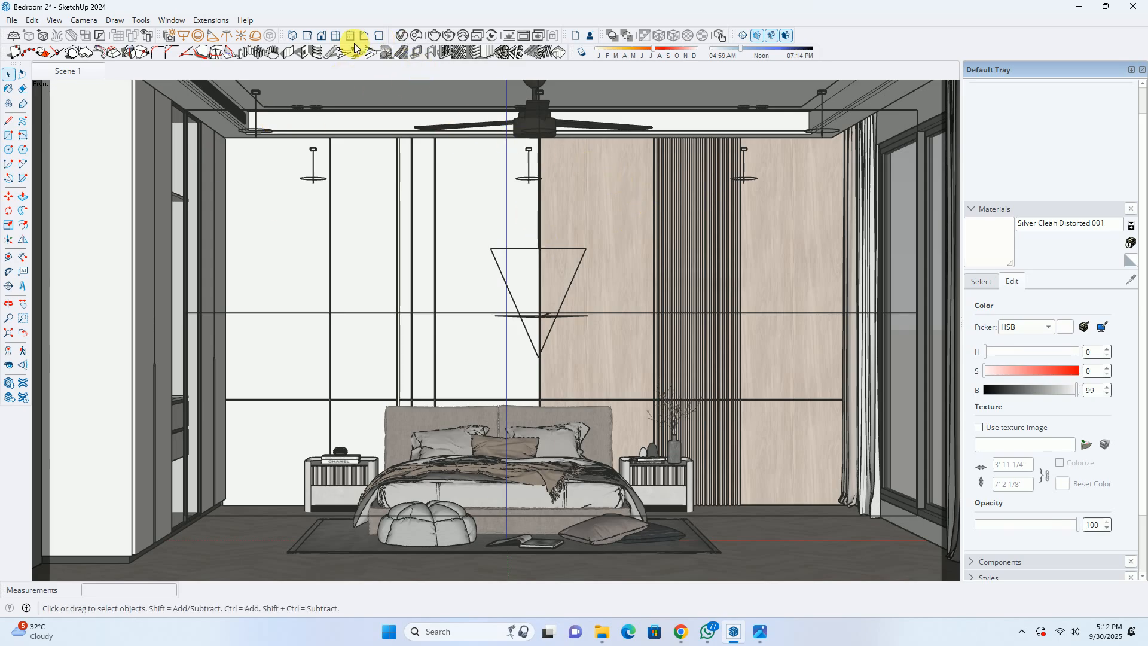
pyautogui.click(402, 36)
pyautogui.click(507, 139)
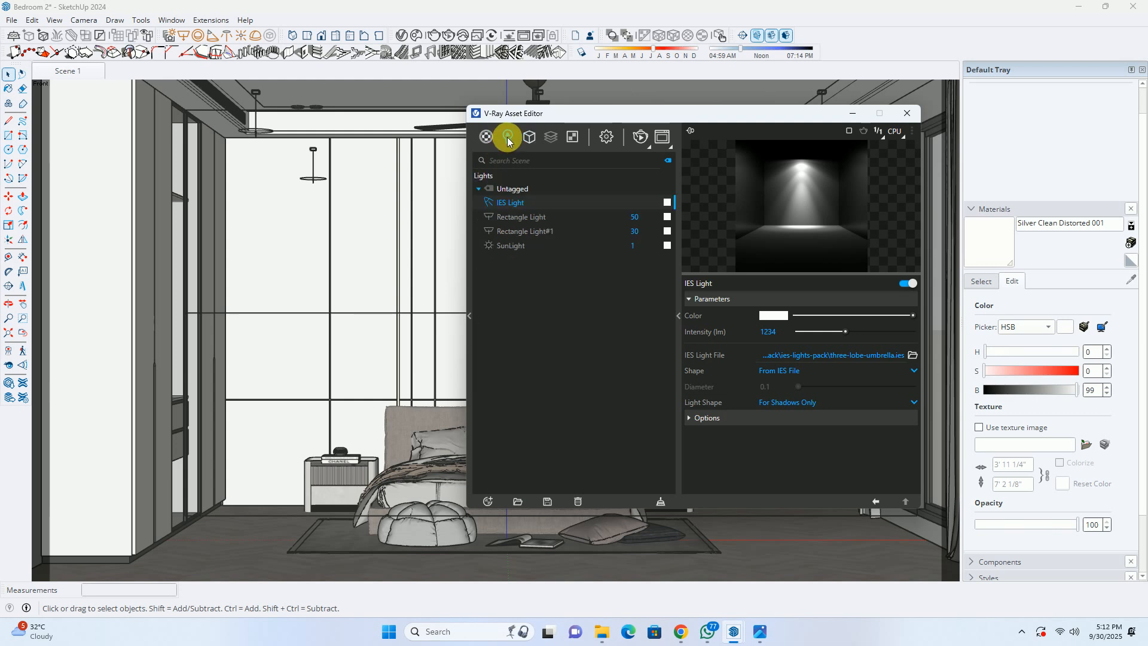
pyautogui.click(782, 333)
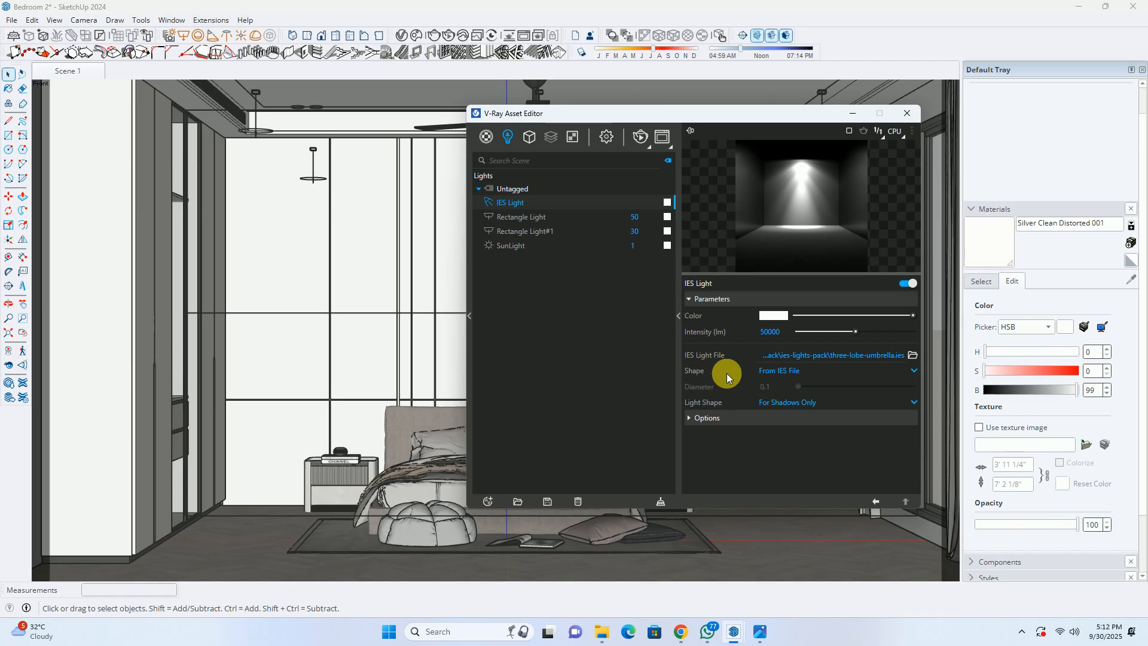
# Try the Point shape for the IES Light and restore its shape to From IES File.
pyautogui.click(782, 372)
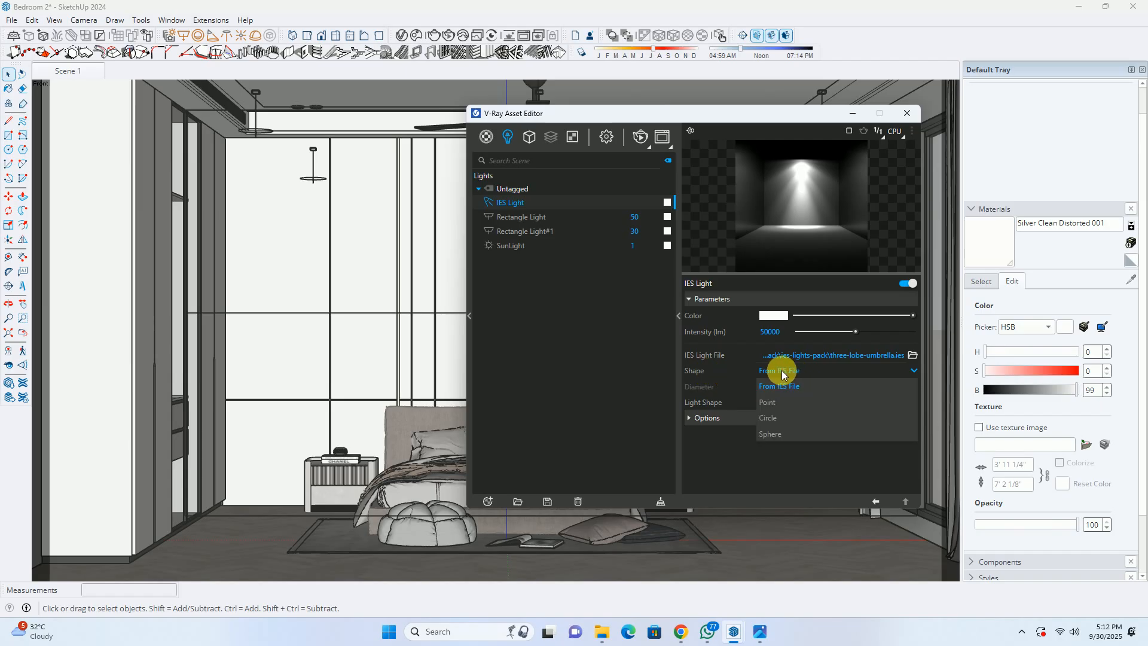
pyautogui.click(783, 405)
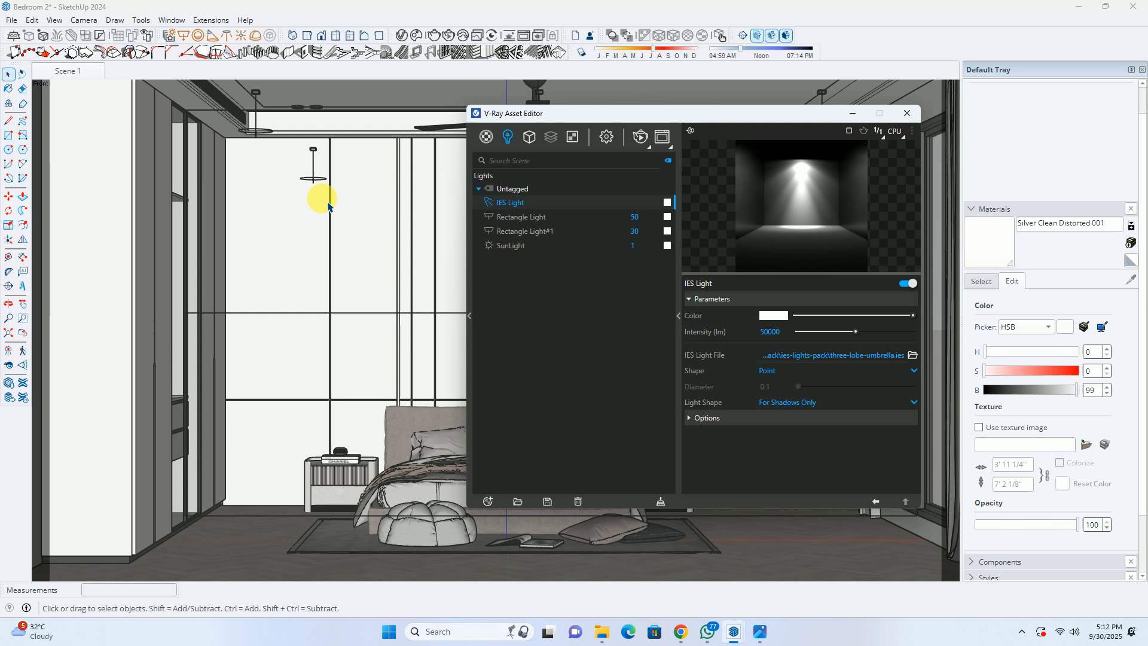
pyautogui.click(781, 370)
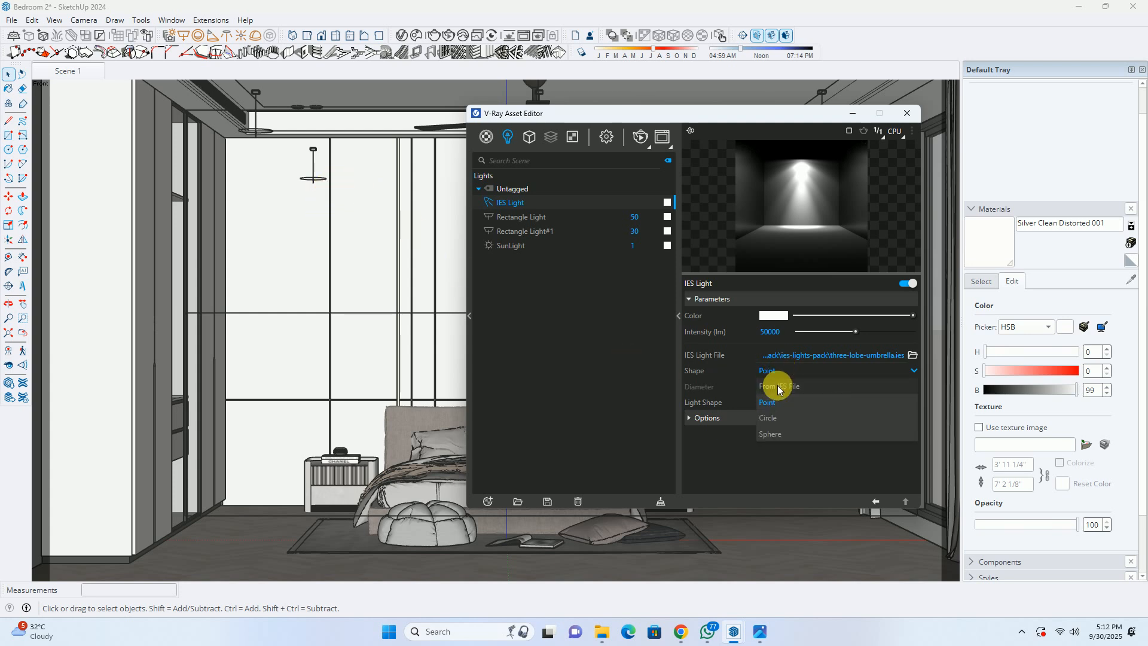
pyautogui.click(779, 388)
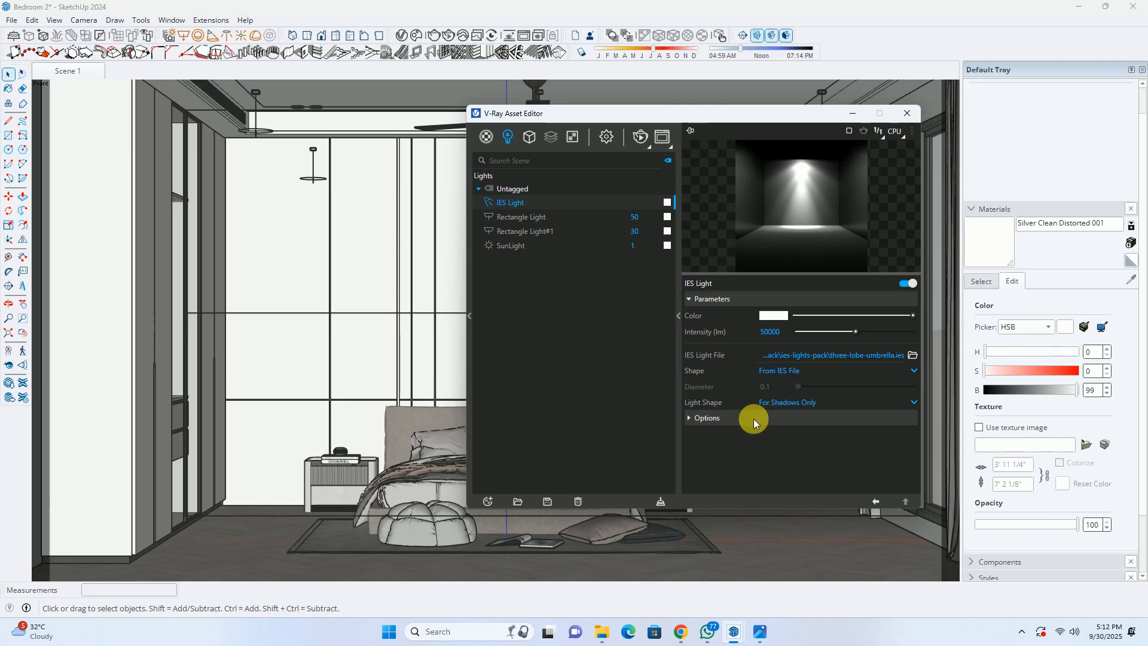
# Set the IES Light's color to a warm off-white of about R 0.987, G 0.976, B 0.94 and close the Asset Editor.
pyautogui.click(773, 316)
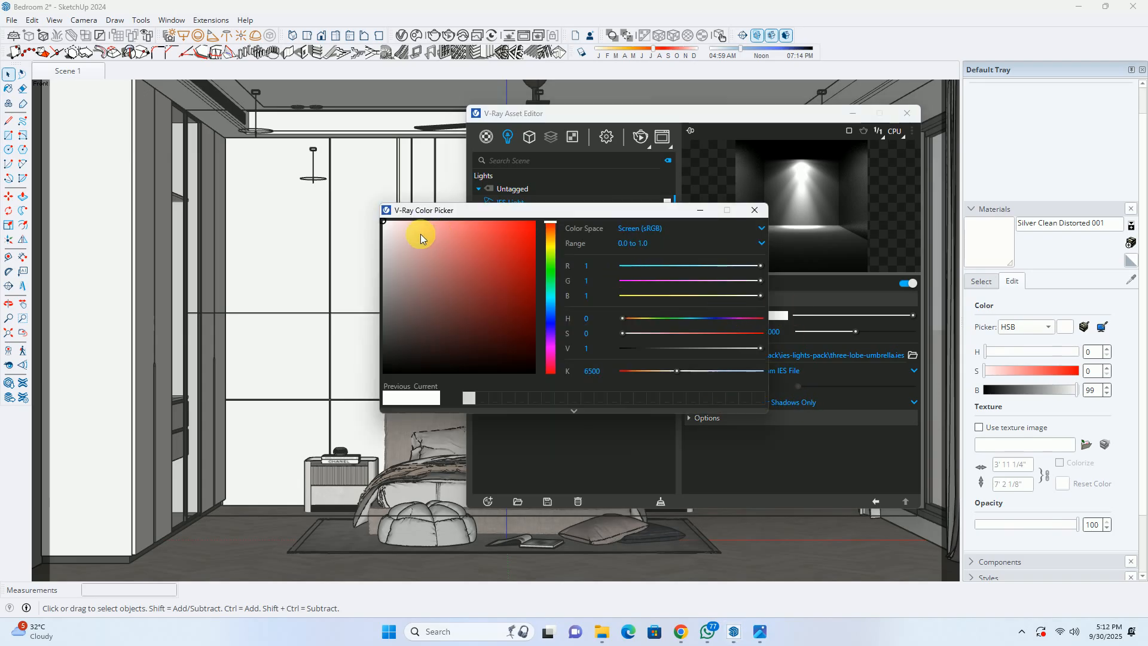
pyautogui.click(550, 243)
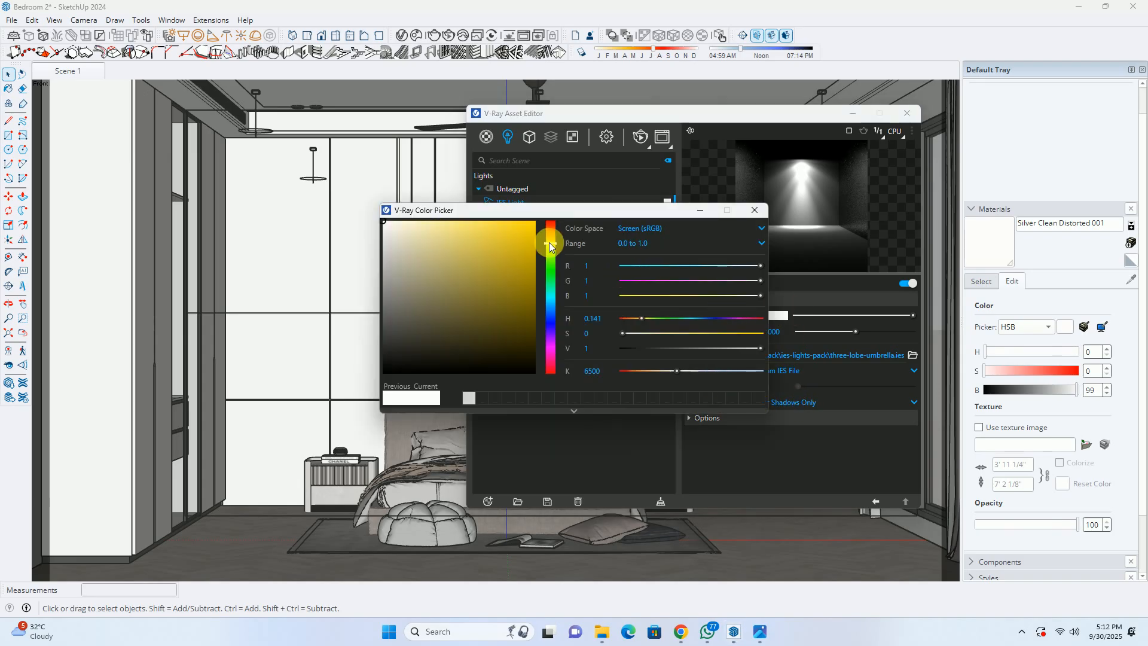
pyautogui.click(670, 370)
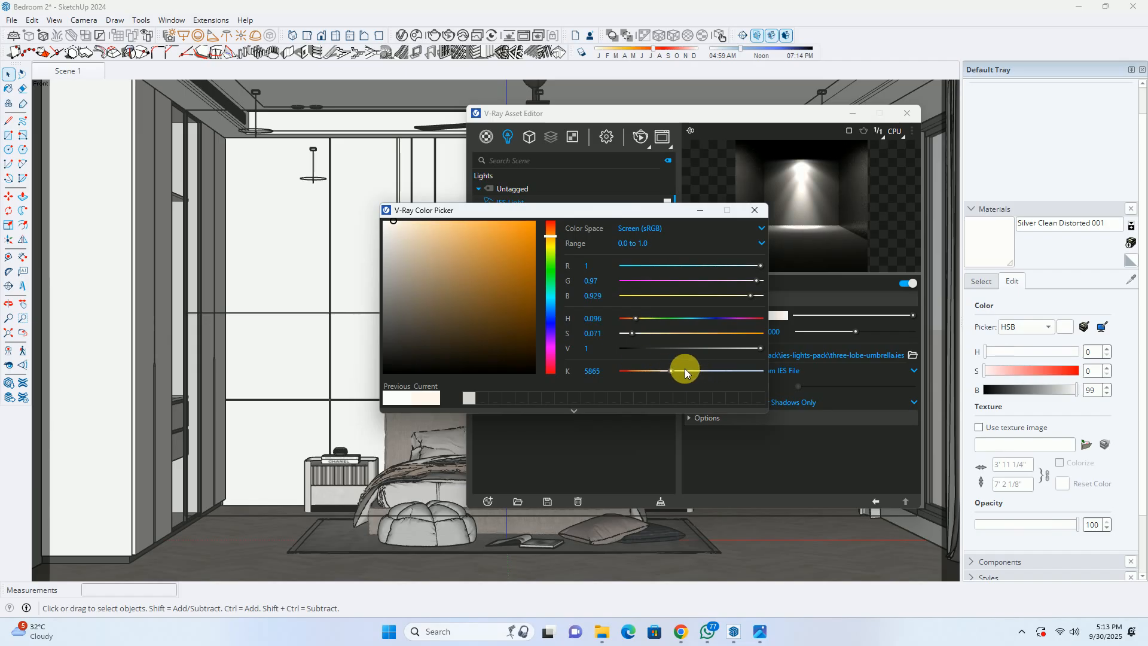
pyautogui.click(677, 371)
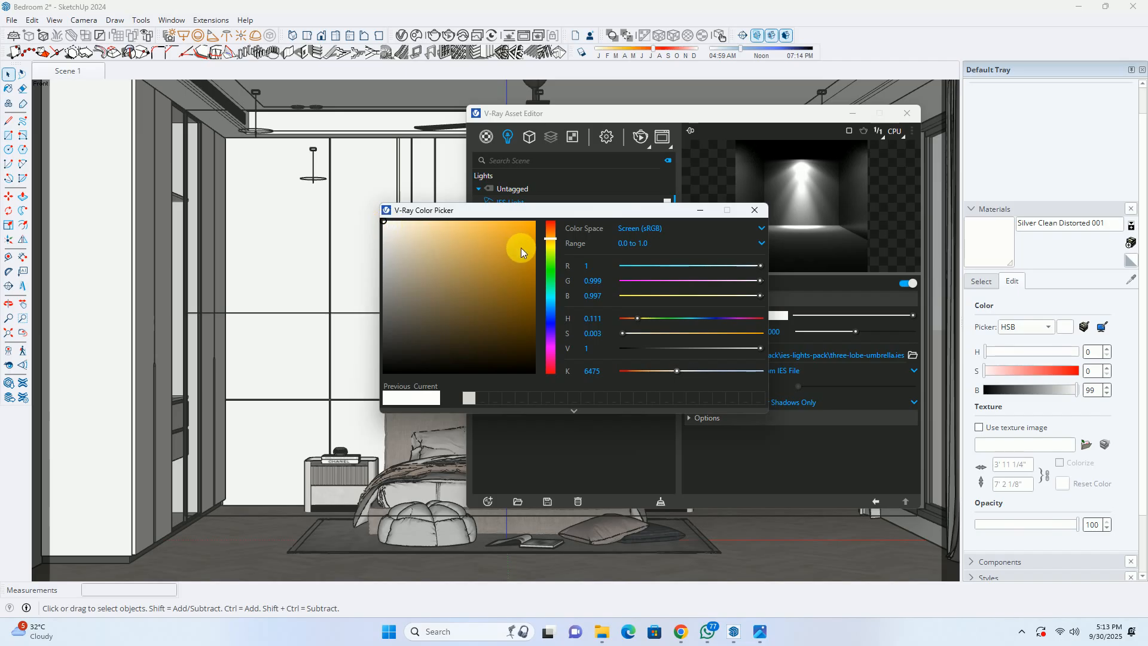
pyautogui.click(550, 241)
pyautogui.click(393, 226)
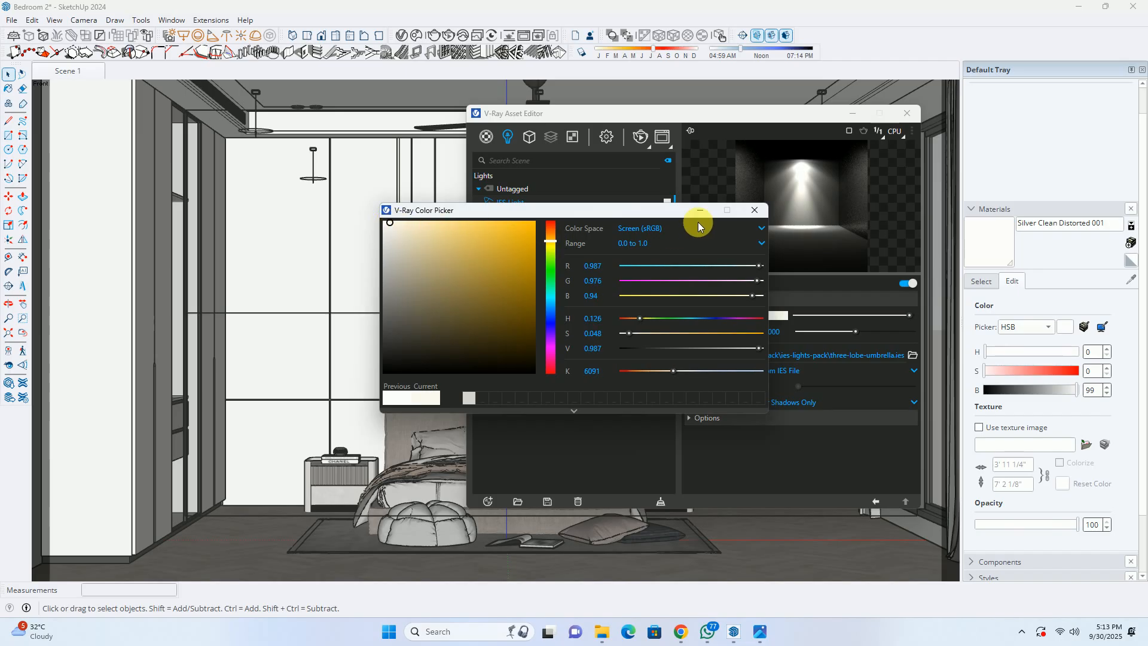
pyautogui.click(754, 209)
pyautogui.click(905, 113)
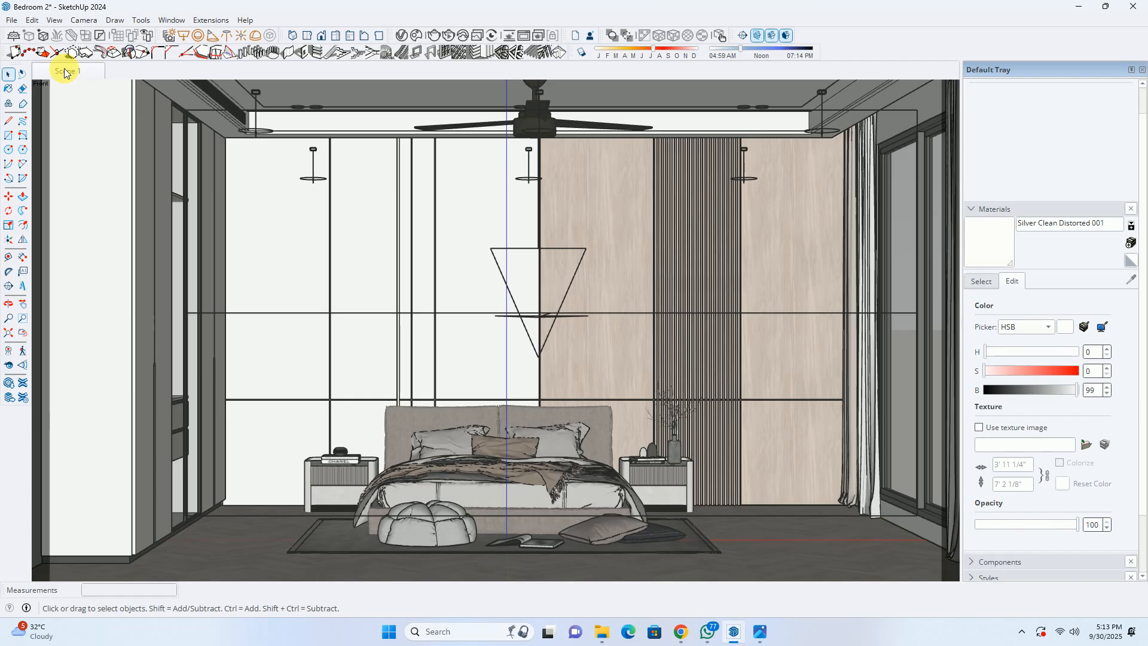
# Render the bedroom scene, examine the light falling on the back wall and ceiling, and stop the render before closing the frame buffer.
pyautogui.click(447, 38)
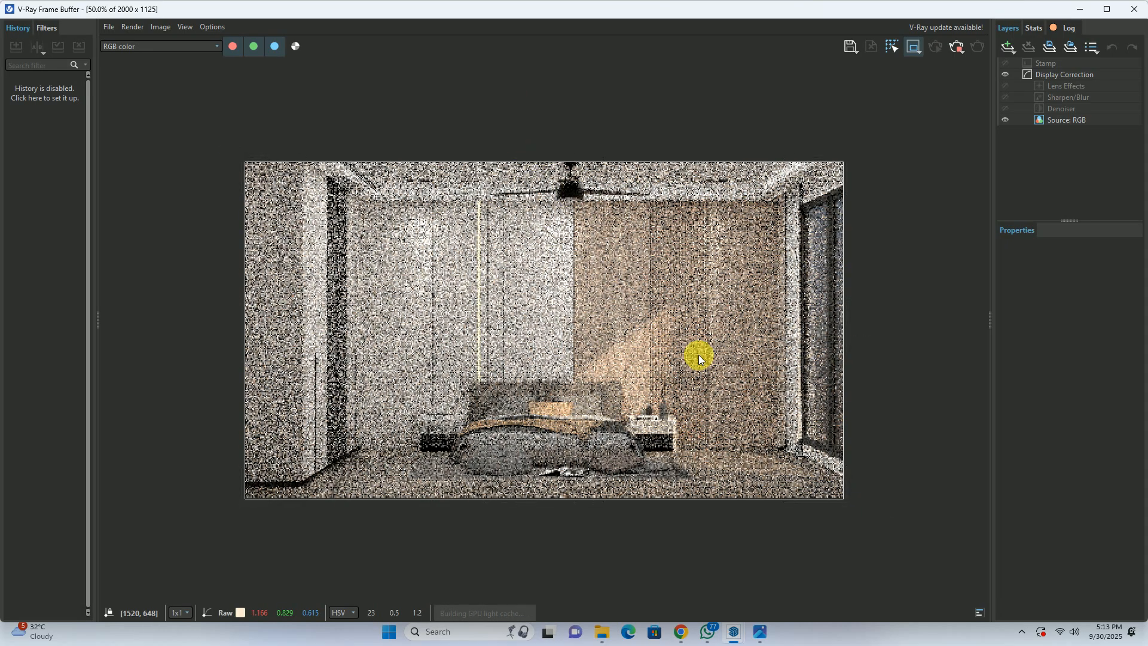
pyautogui.scroll(1, 689, 322)
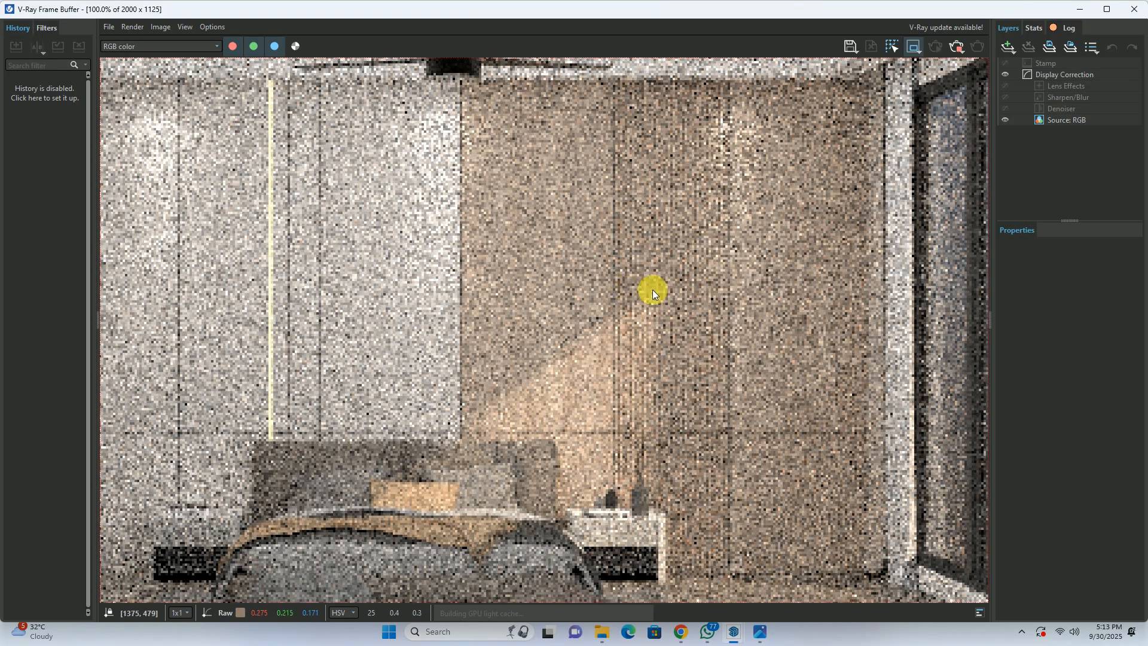
pyautogui.moveTo(652, 293); pyautogui.dragTo(716, 303, button='middle')
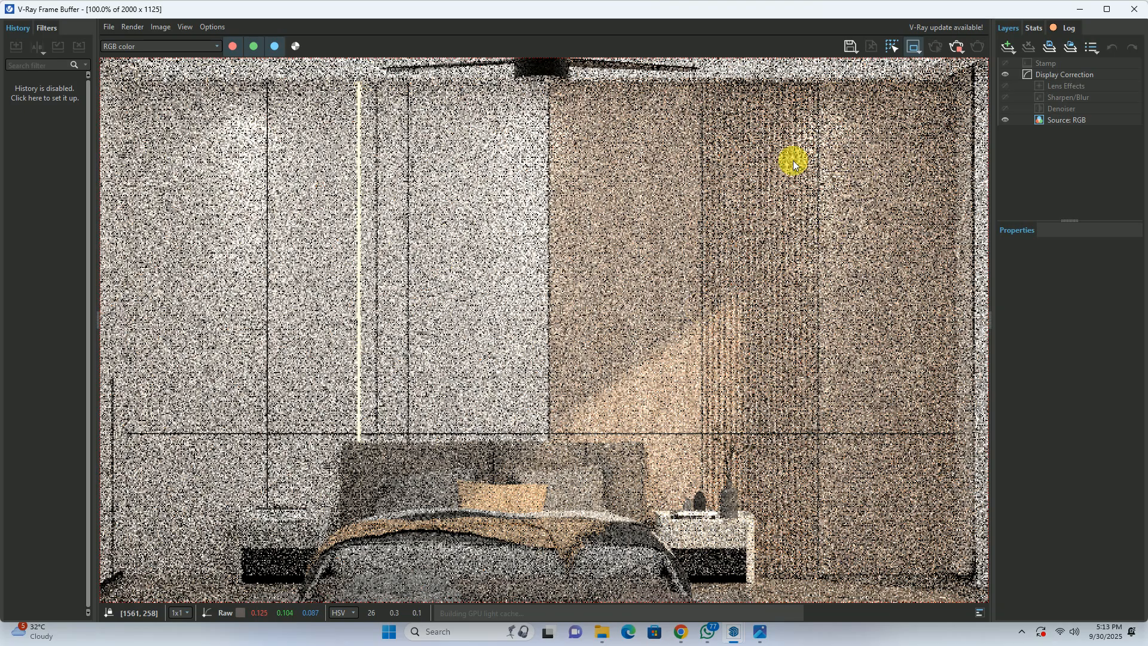
pyautogui.moveTo(305, 154); pyautogui.dragTo(354, 186, button='middle')
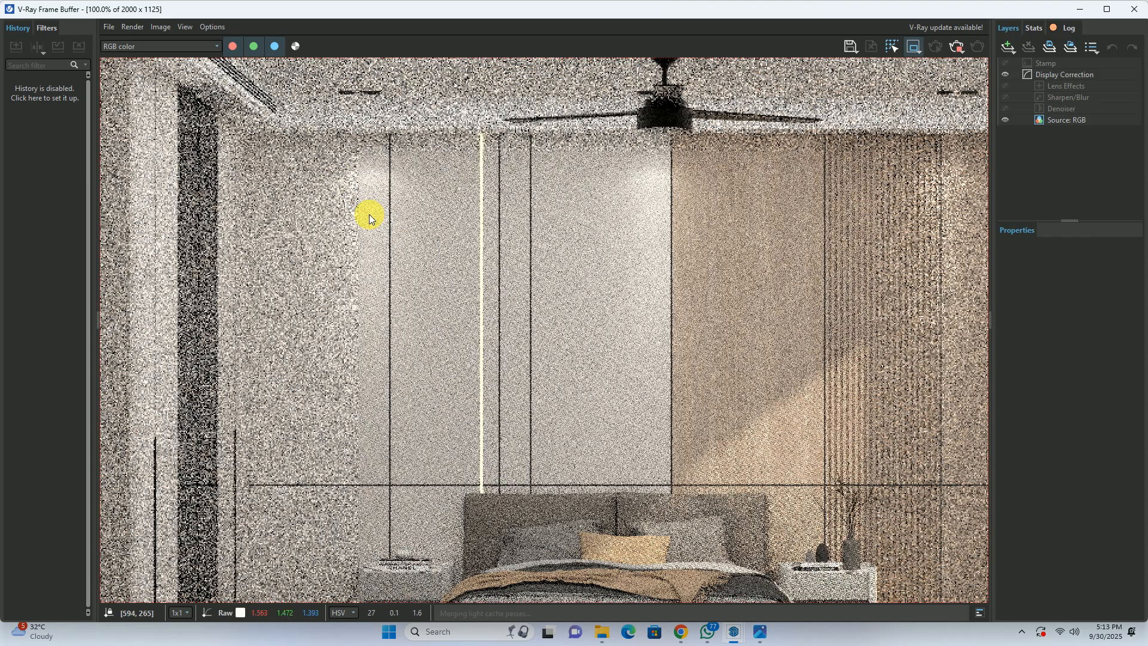
pyautogui.scroll(-2, 382, 212)
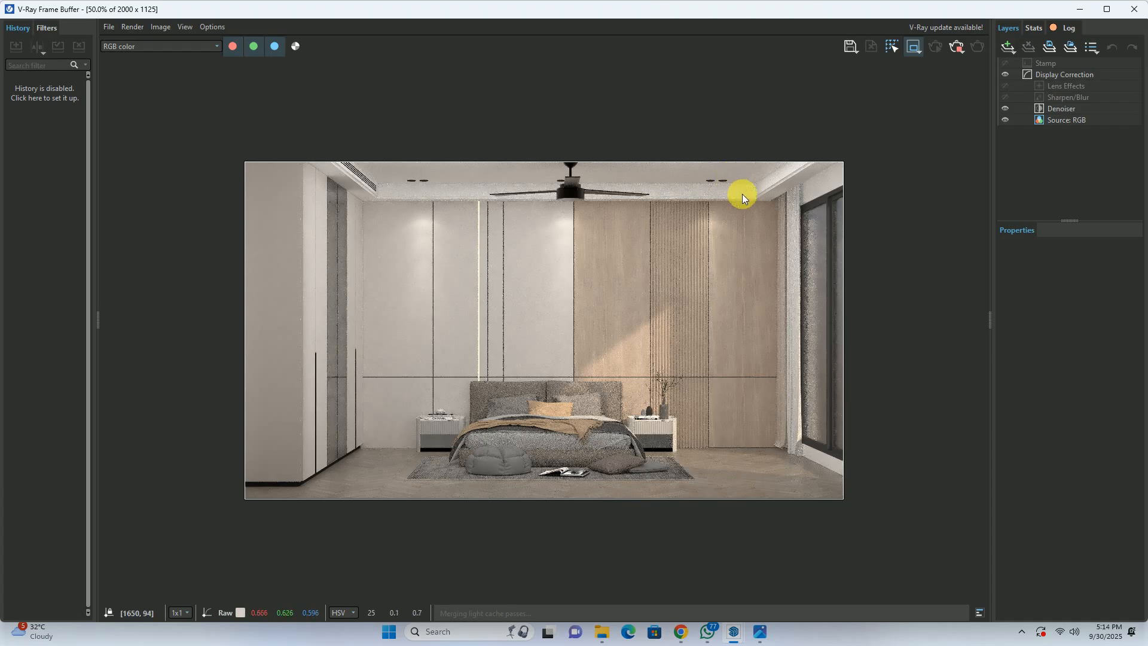
pyautogui.scroll(2, 654, 387)
pyautogui.scroll(-2, 653, 385)
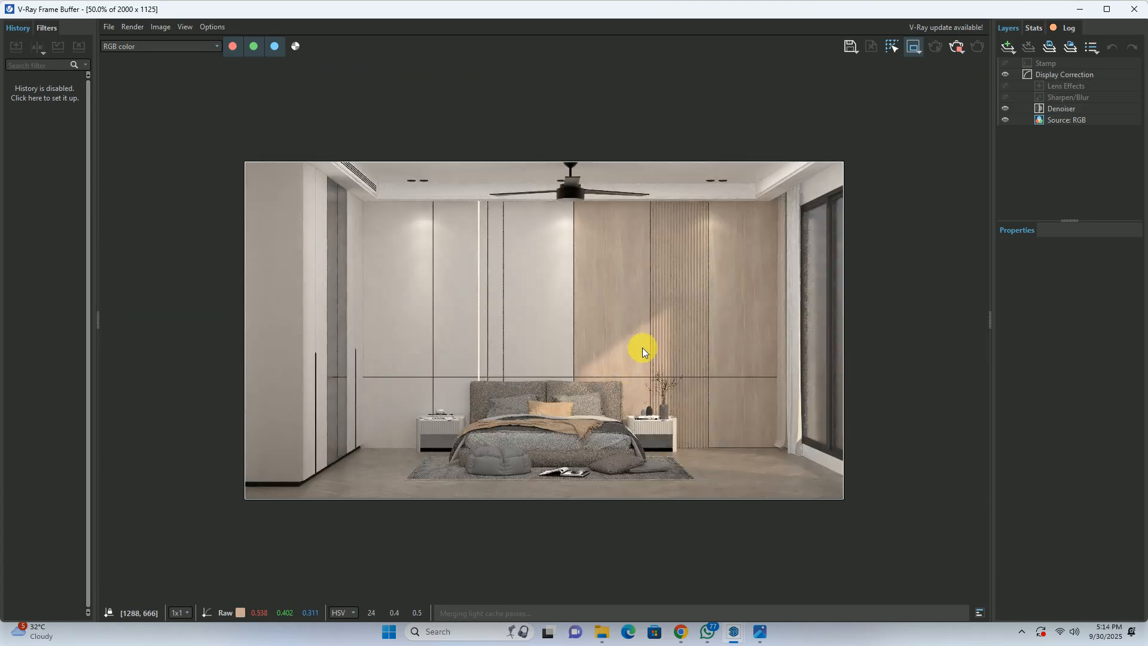
pyautogui.click(957, 47)
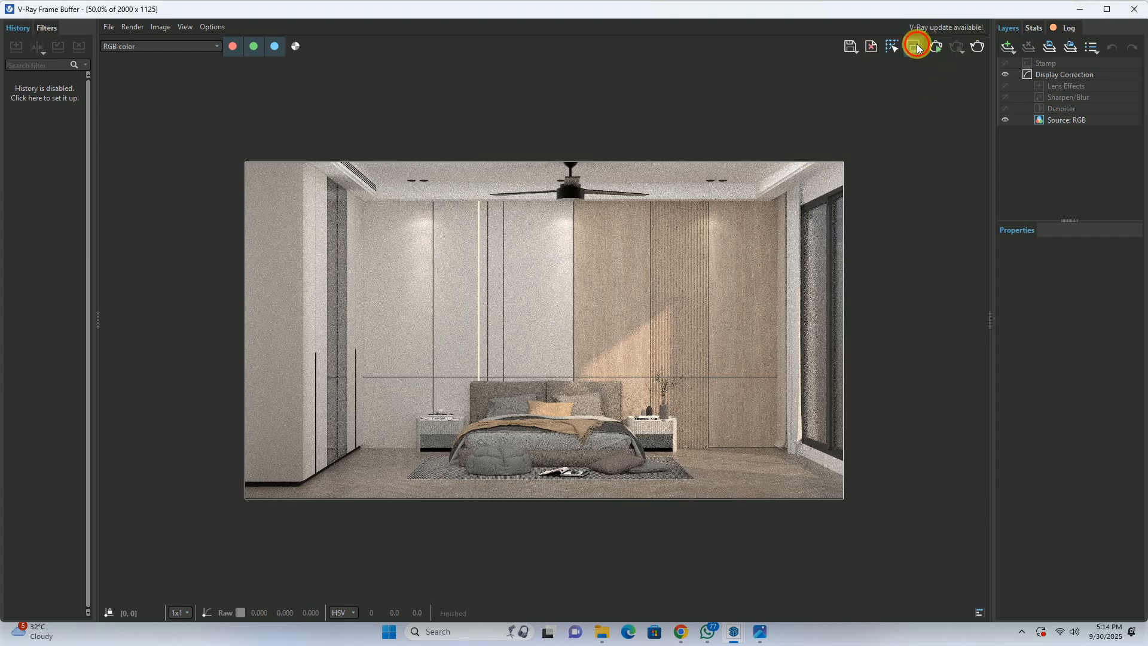
pyautogui.click(1134, 9)
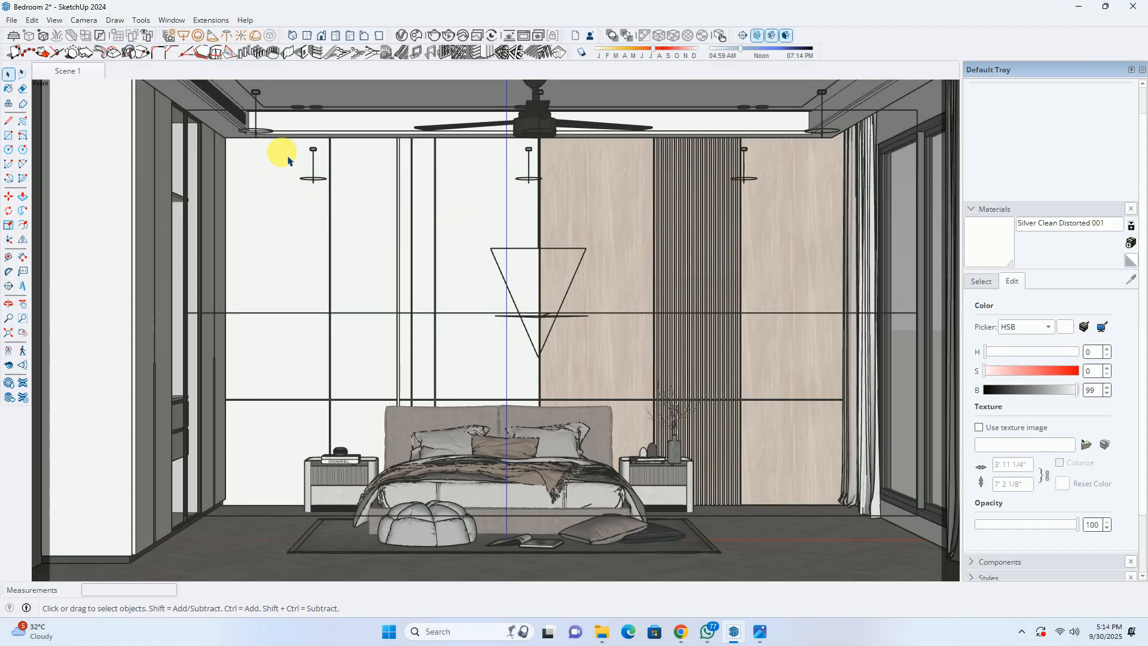
# Copy the three front-row downlight groups with their IES lights along the green axis to the middle of the ceiling.
pyautogui.scroll(-2, 286, 154)
pyautogui.keyDown('shift'); pyautogui.moveTo(286, 153); pyautogui.dragTo(205, 185, button='middle'); pyautogui.keyUp('shift')
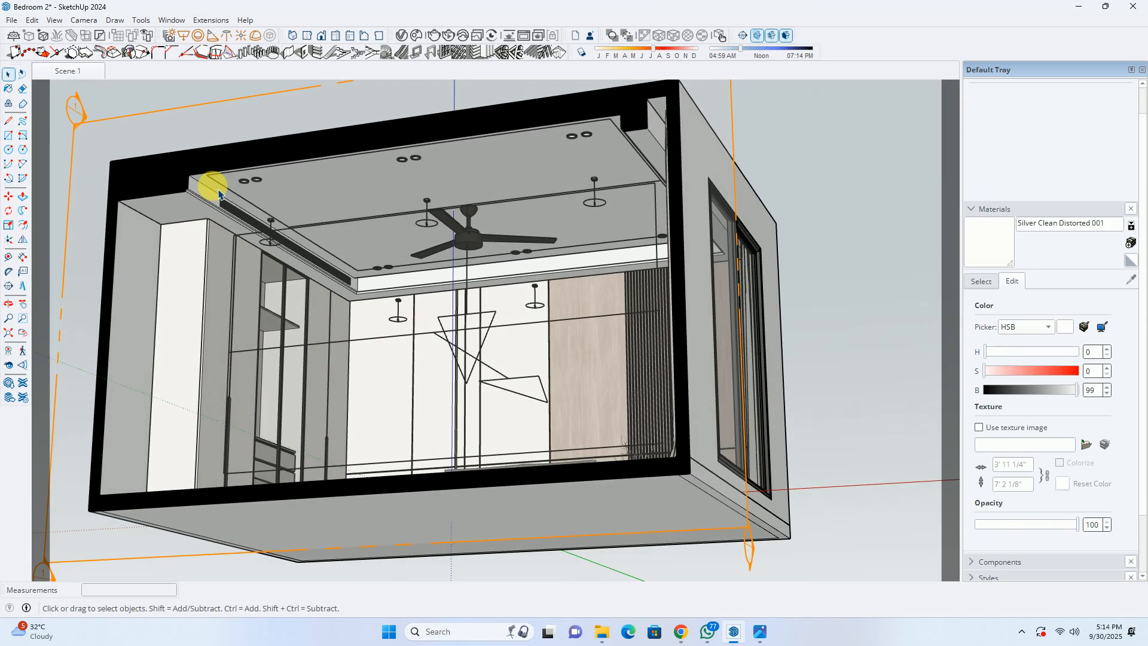
pyautogui.scroll(2, 275, 228)
pyautogui.click(257, 171)
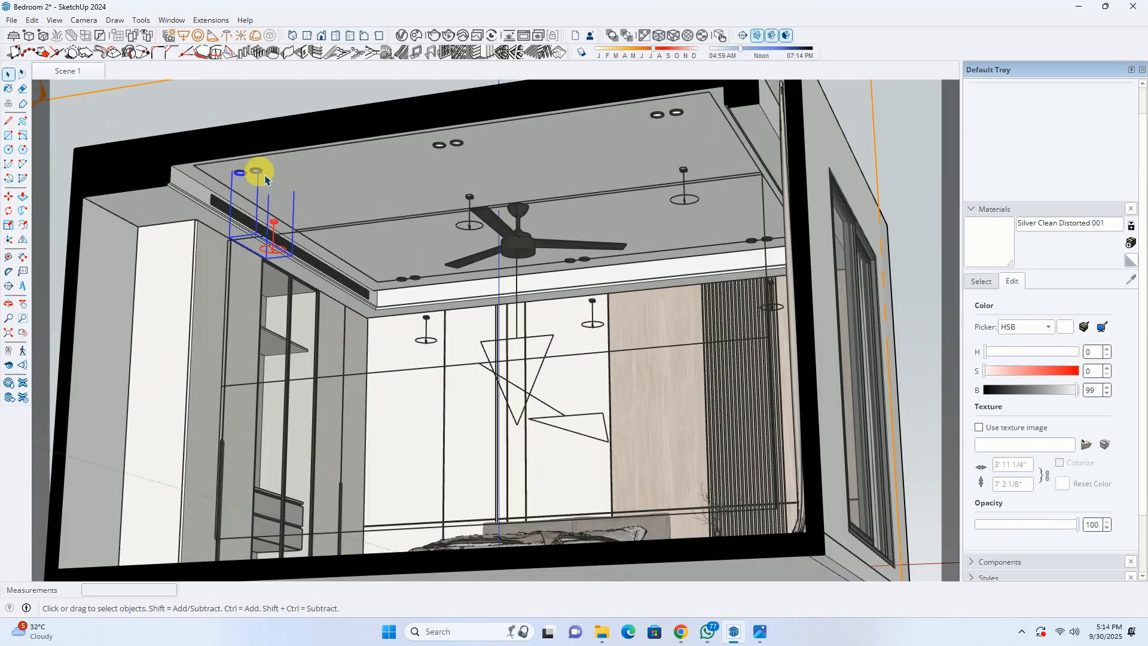
pyautogui.keyDown('ctrl'); pyautogui.click(441, 145); pyautogui.keyUp('ctrl')
pyautogui.keyDown('ctrl'); pyautogui.click(665, 115); pyautogui.keyUp('ctrl')
pyautogui.scroll(6, 274, 205)
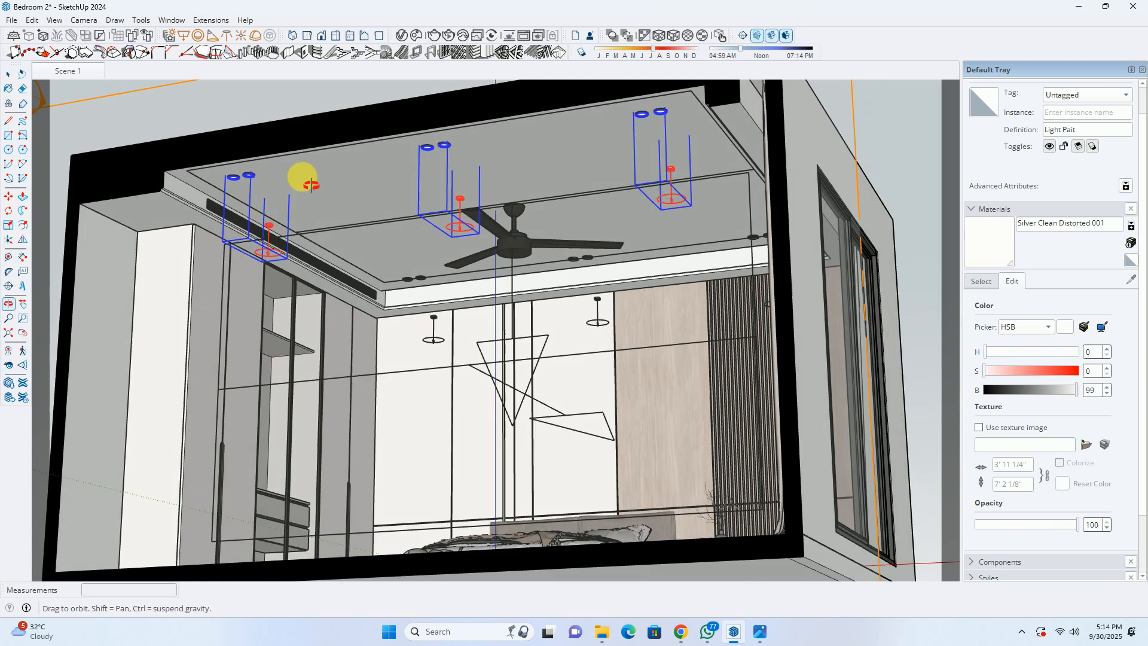
pyautogui.scroll(3, 200, 228)
pyautogui.press('m')
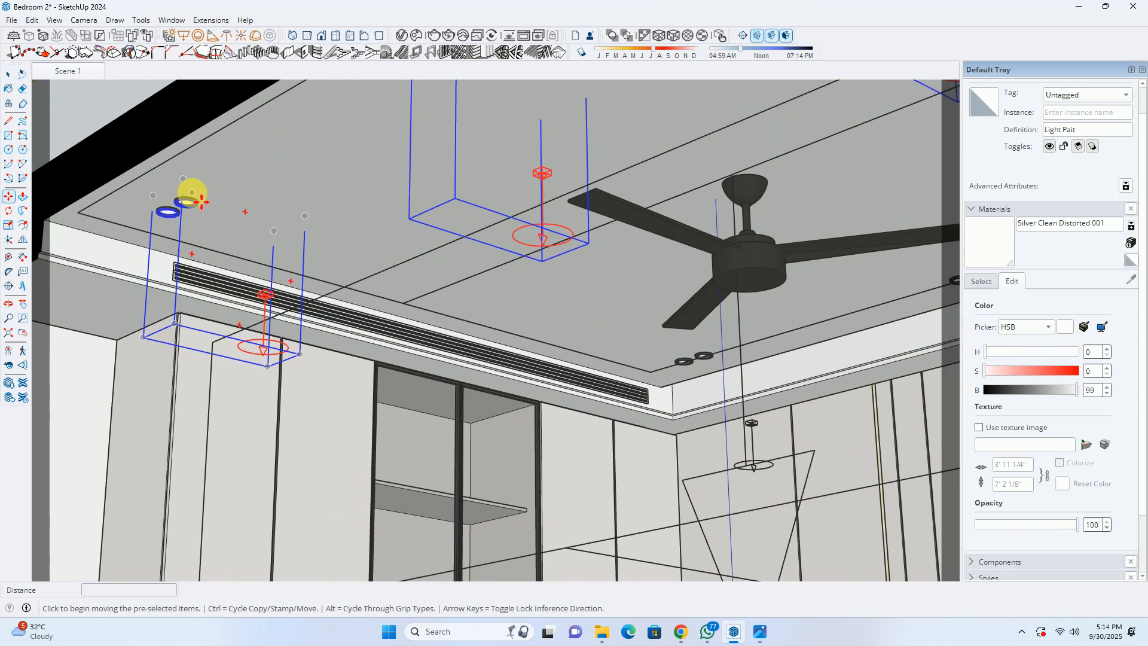
pyautogui.click(190, 196)
pyautogui.press('ctrl')
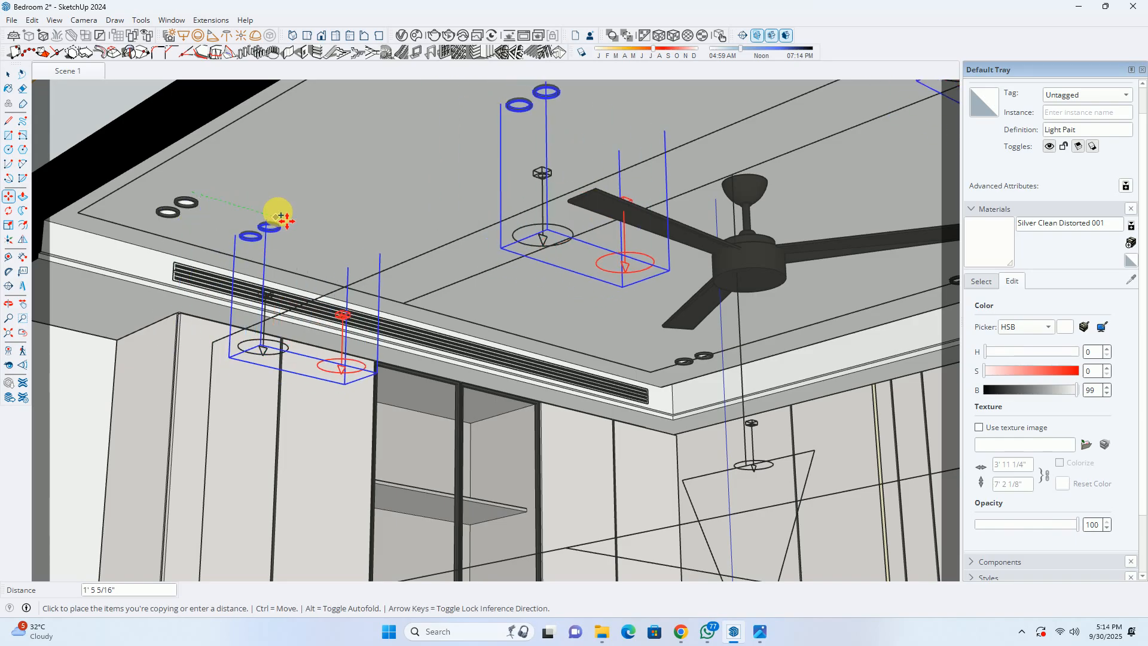
pyautogui.click(407, 304)
# Delete the middle copy of the downlight group beside the ceiling fan.
pyautogui.moveTo(538, 309); pyautogui.dragTo(821, 235, button='middle')
pyautogui.press('space')
pyautogui.click(821, 236)
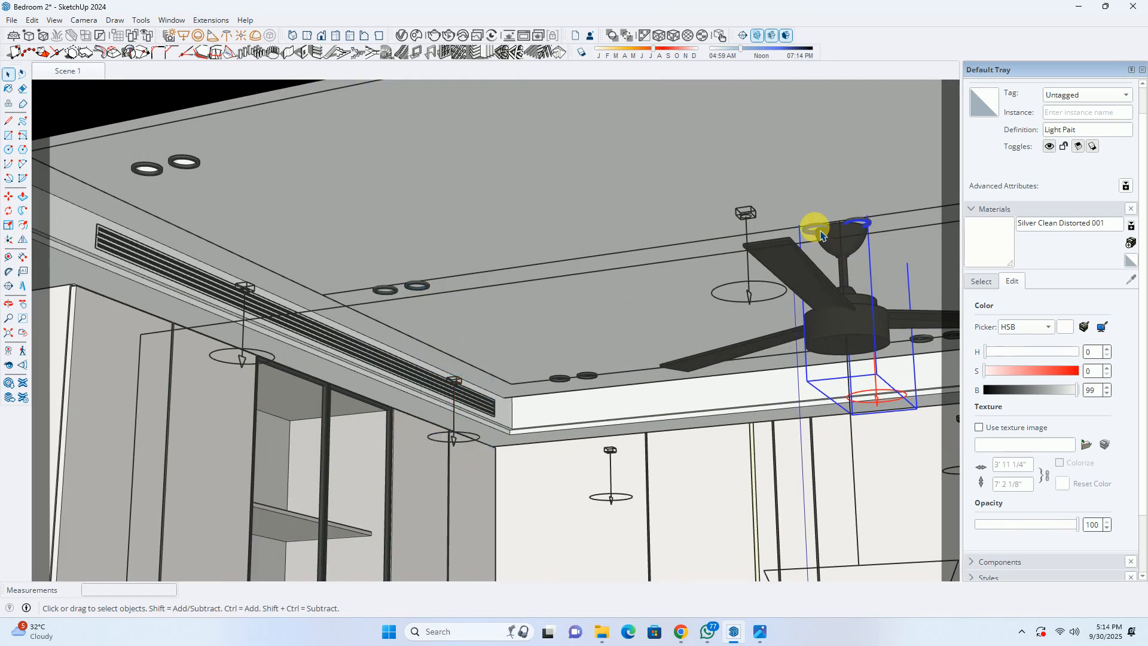
pyautogui.moveTo(616, 256); pyautogui.dragTo(662, 238, button='middle')
# Delete the downlight rings from only the two remaining copied groups, leaving just their IES lights.
pyautogui.click(455, 290)
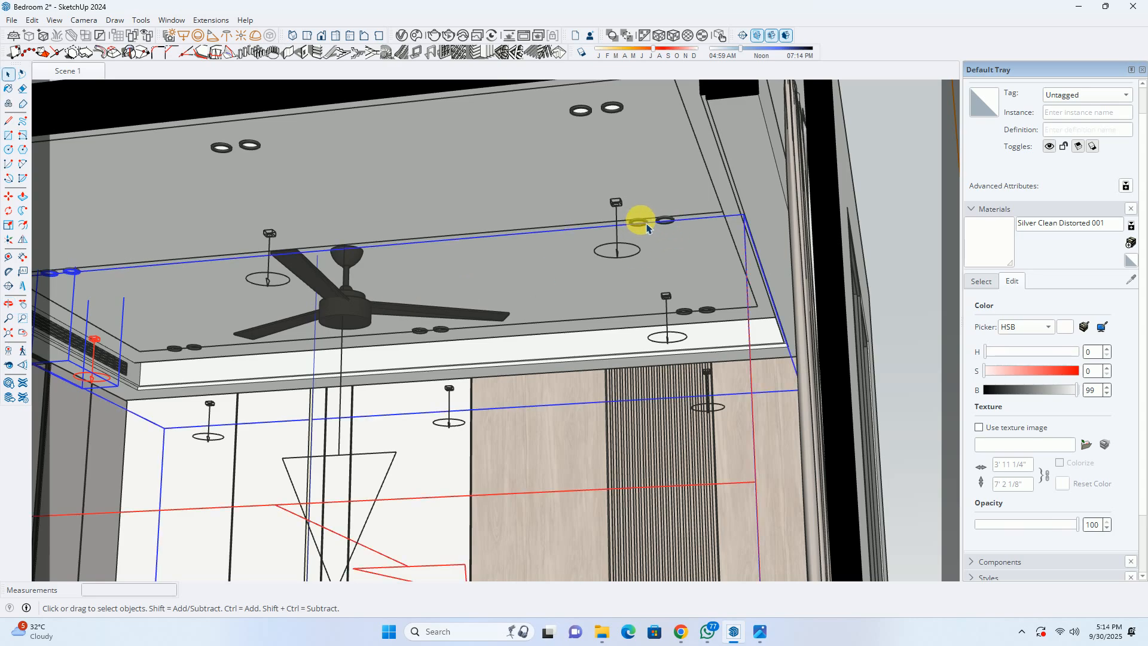
pyautogui.scroll(2, 641, 221)
pyautogui.scroll(-3, 641, 225)
pyautogui.scroll(-2, 460, 426)
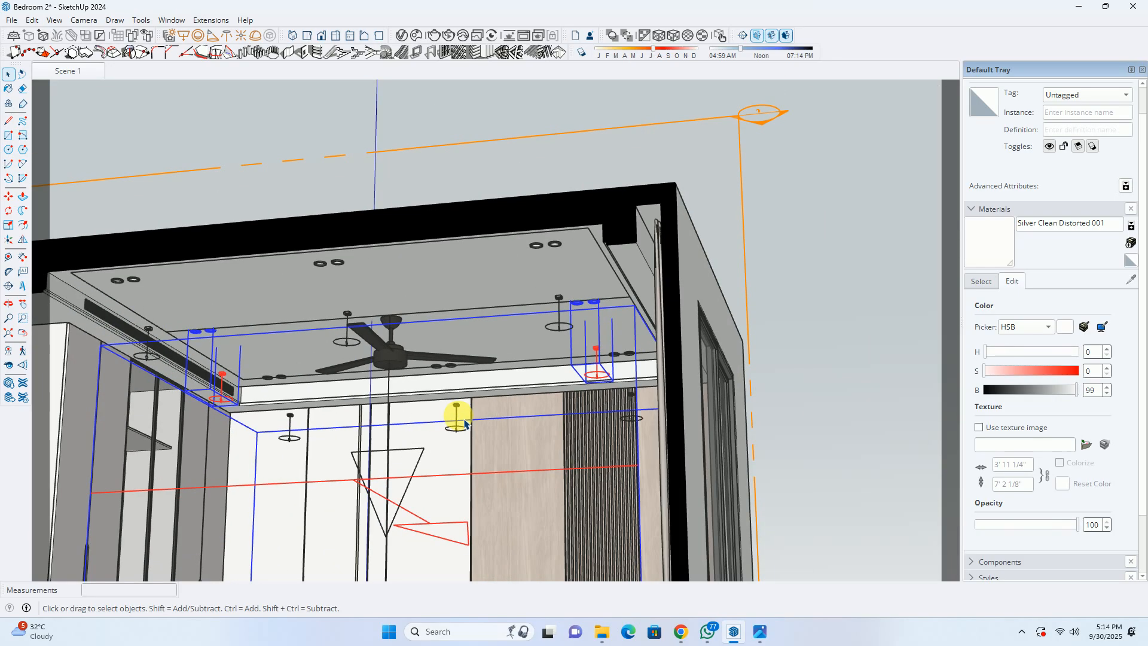
pyautogui.click(607, 296)
pyautogui.scroll(4, 607, 296)
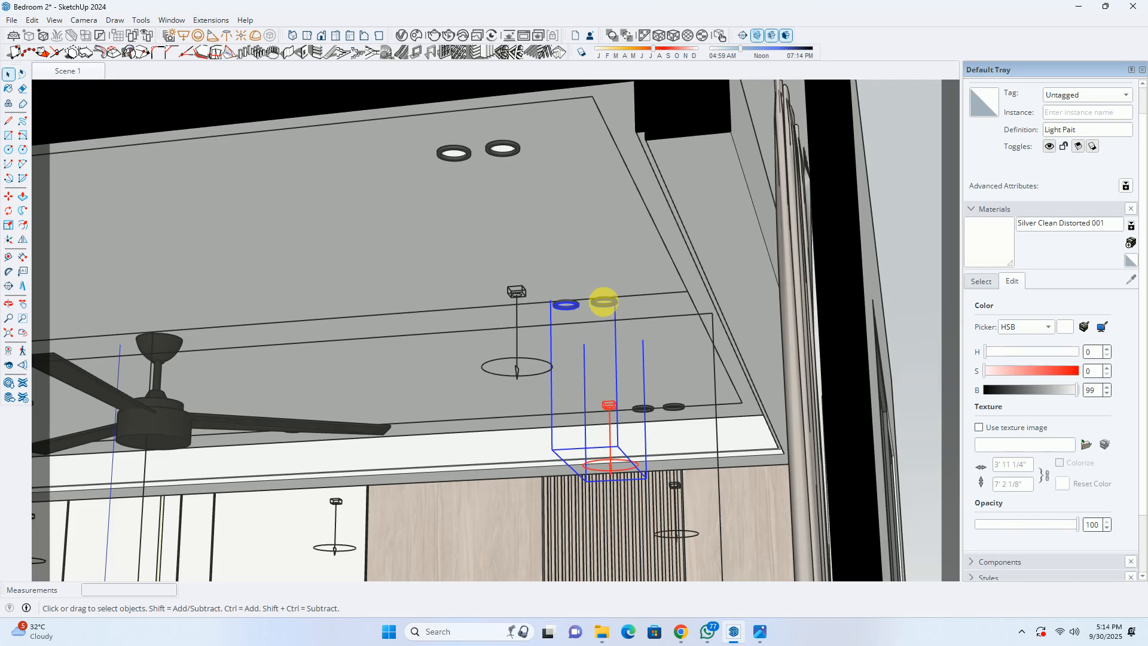
pyautogui.rightClick(604, 302)
pyautogui.click(634, 443)
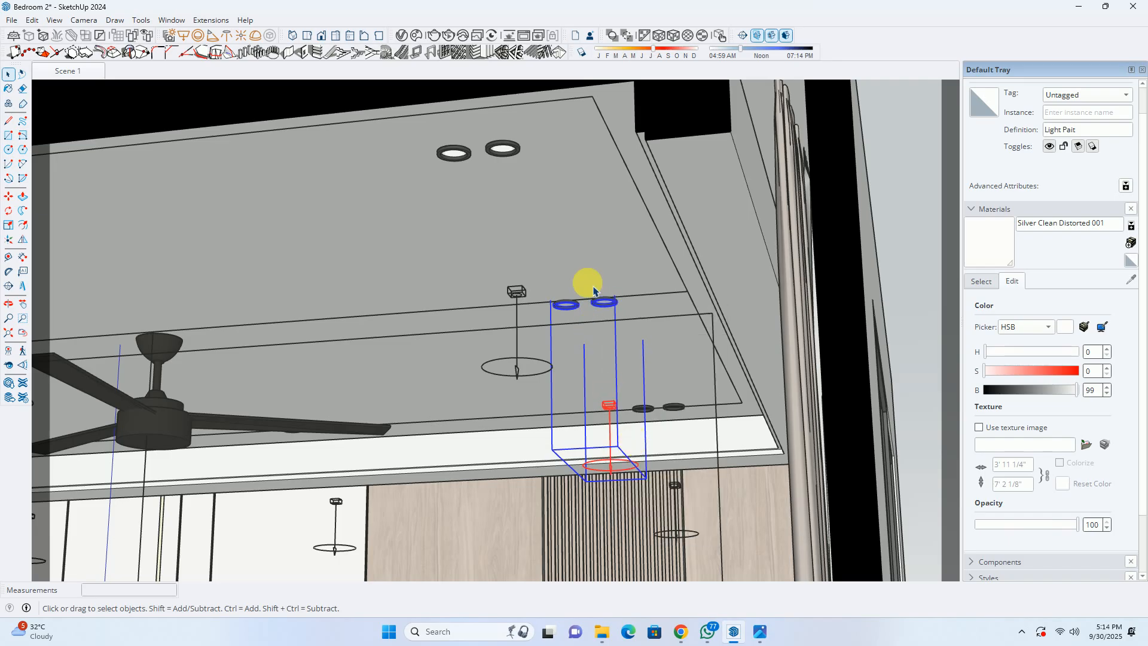
pyautogui.doubleClick(609, 308)
pyautogui.moveTo(661, 244); pyautogui.dragTo(399, 320)
pyautogui.press('Delete')
pyautogui.click(320, 323)
pyautogui.moveTo(296, 329); pyautogui.dragTo(460, 321, button='middle')
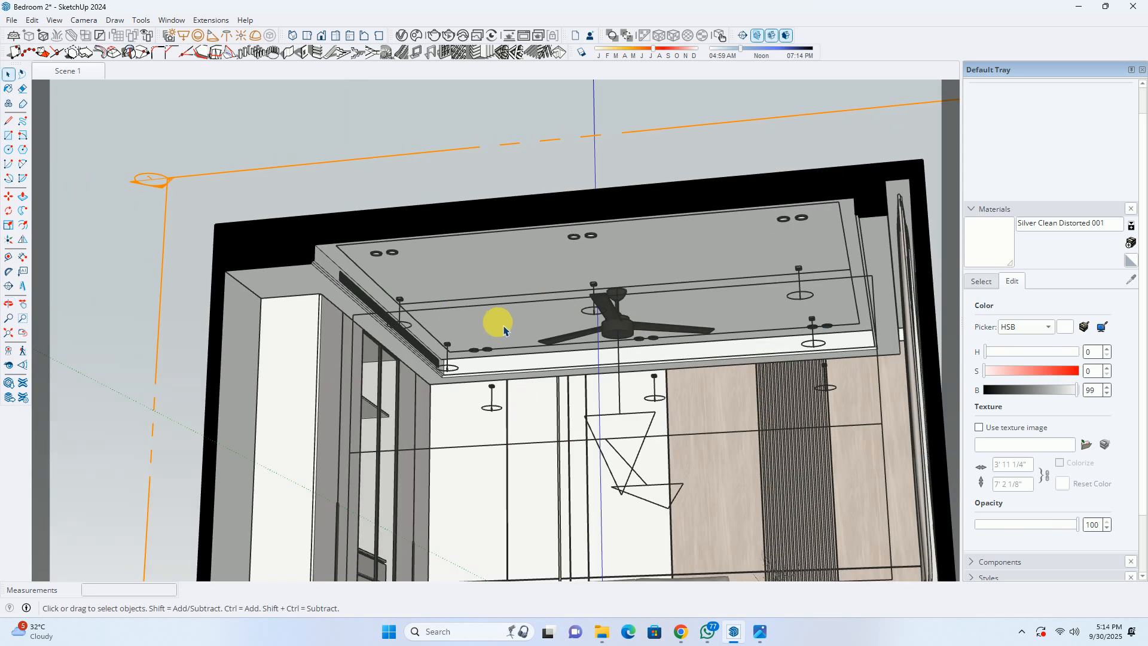
# Set the intensity of the first Rectangle Light to 30 in the V-Ray Asset Editor.
pyautogui.scroll(1, 504, 329)
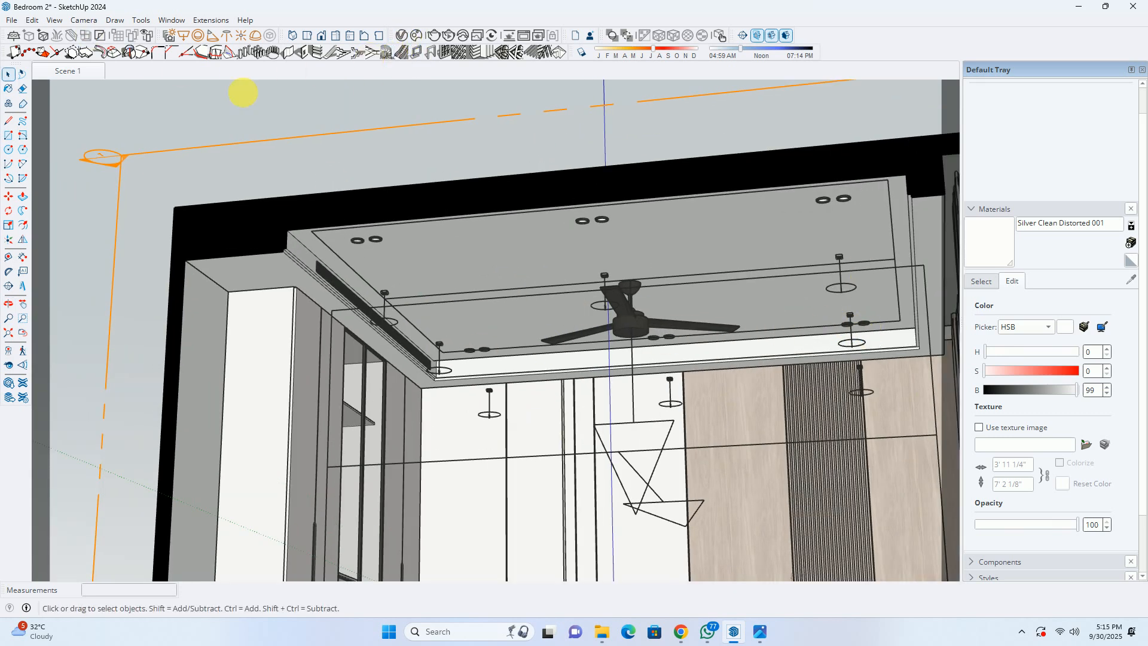
pyautogui.click(402, 36)
pyautogui.click(538, 218)
pyautogui.click(632, 219)
pyautogui.write('30')
pyautogui.press('Return')
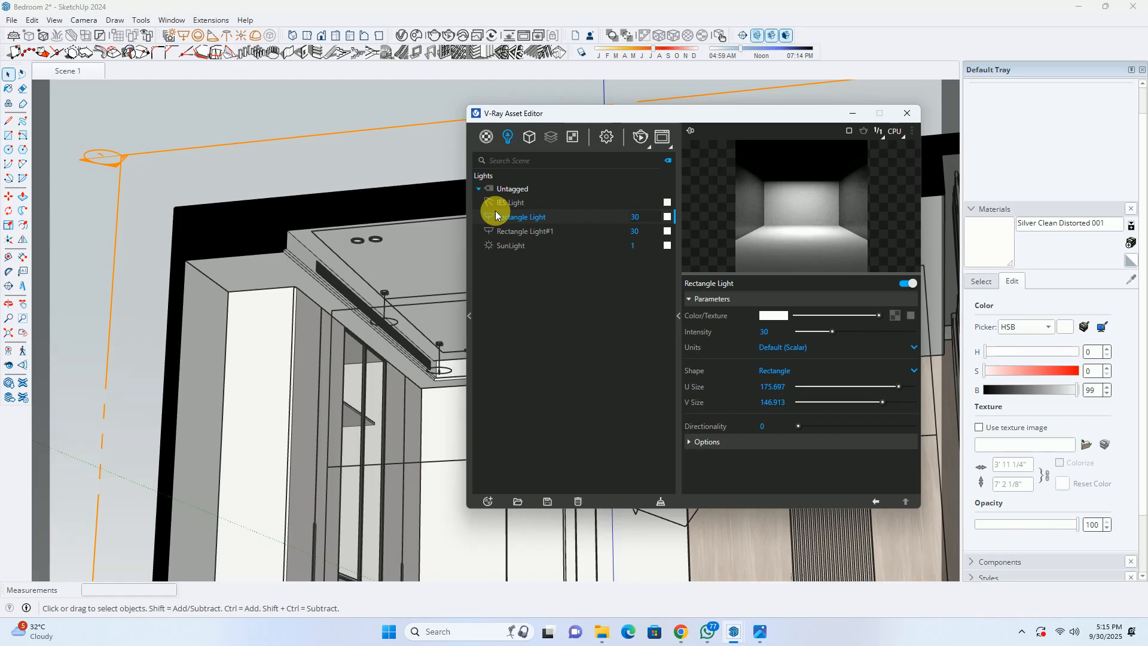
# Set the IES Light's intensity to 70000 lm and minimize the Asset Editor.
pyautogui.click(510, 203)
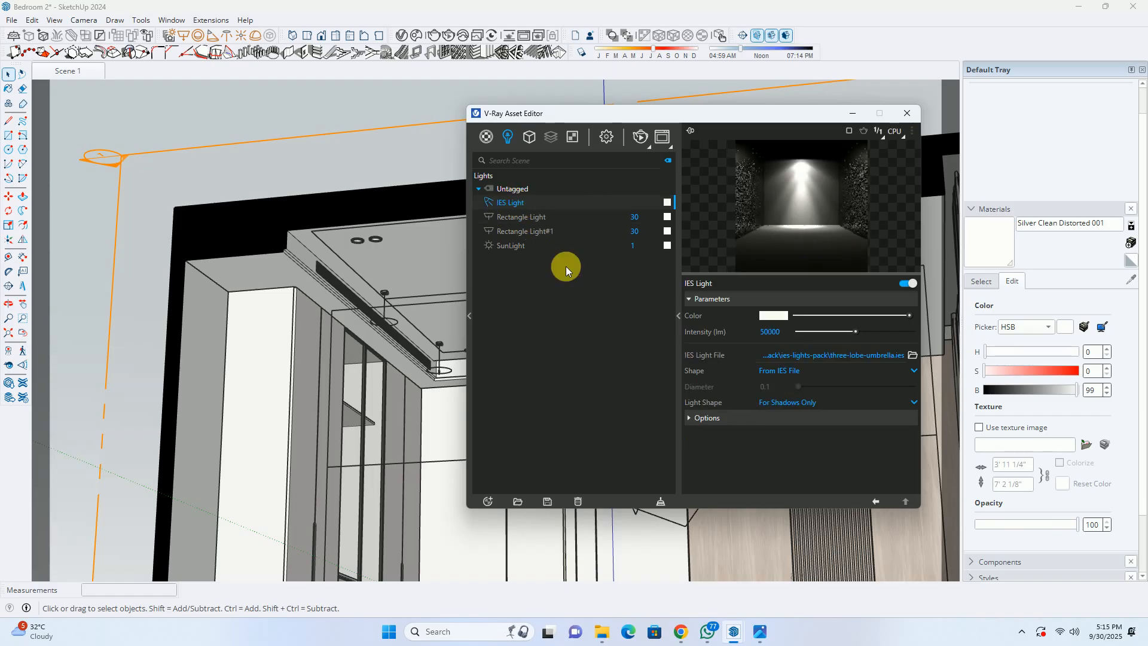
pyautogui.click(768, 333)
pyautogui.moveTo(767, 334); pyautogui.dragTo(728, 332)
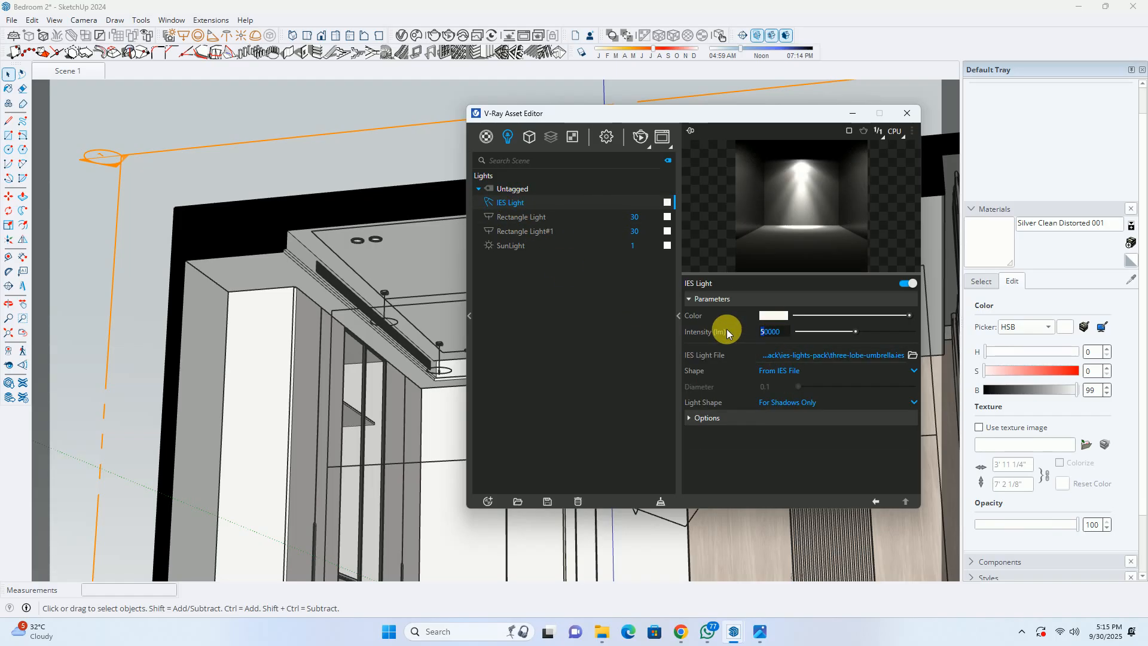
pyautogui.click(693, 363)
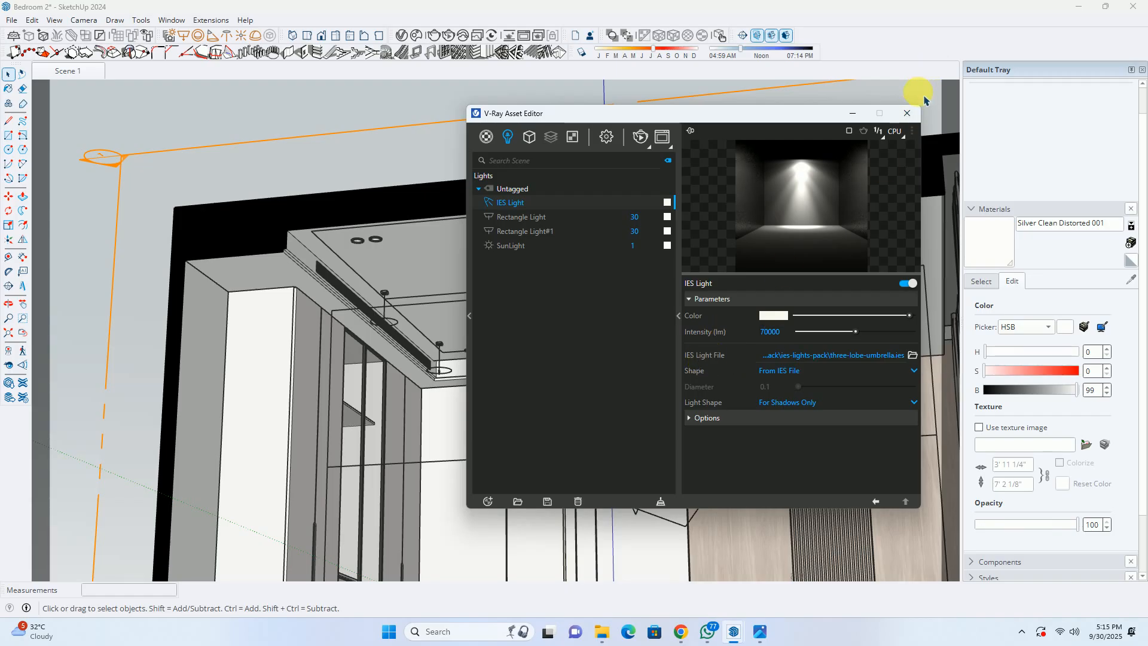
pyautogui.click(853, 115)
# From Scene 1, set the render output size to 2400 × 1350 and start a new V-Ray render.
pyautogui.moveTo(76, 70); pyautogui.dragTo(365, 76, button='middle')
pyautogui.click(401, 36)
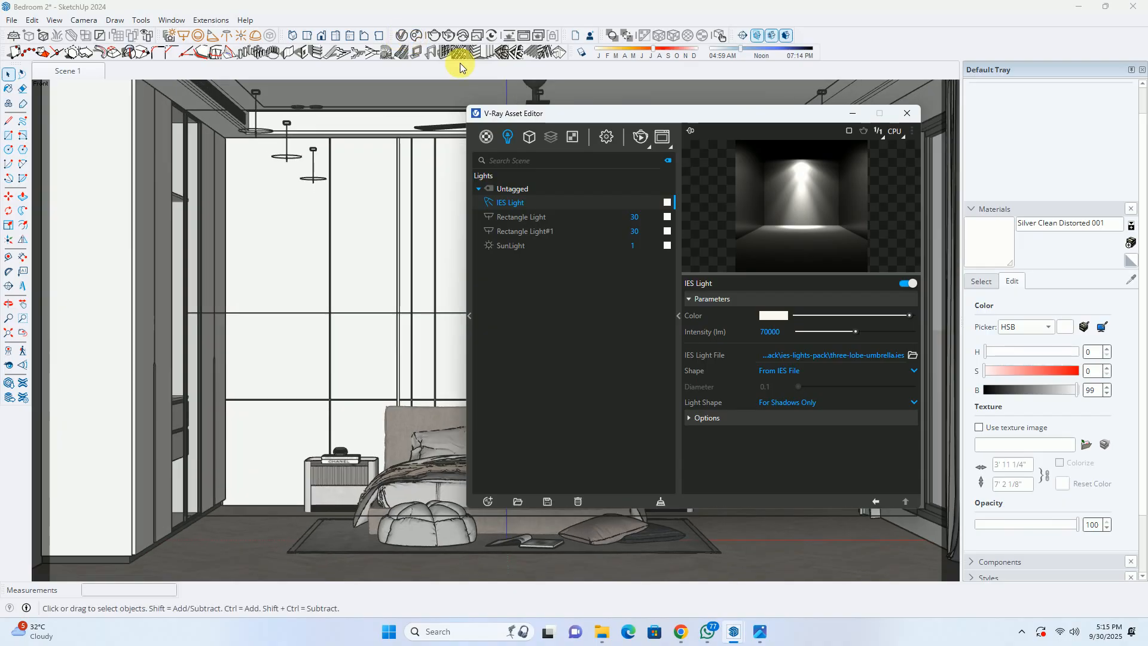
pyautogui.click(606, 137)
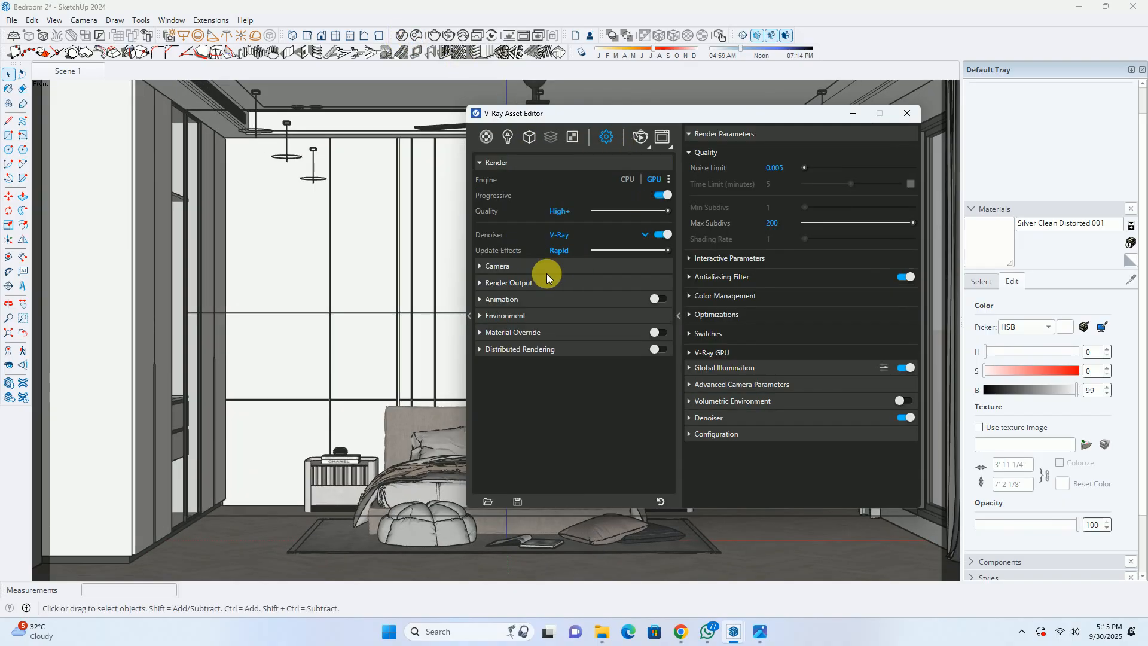
pyautogui.click(527, 285)
pyautogui.doubleClick(565, 323)
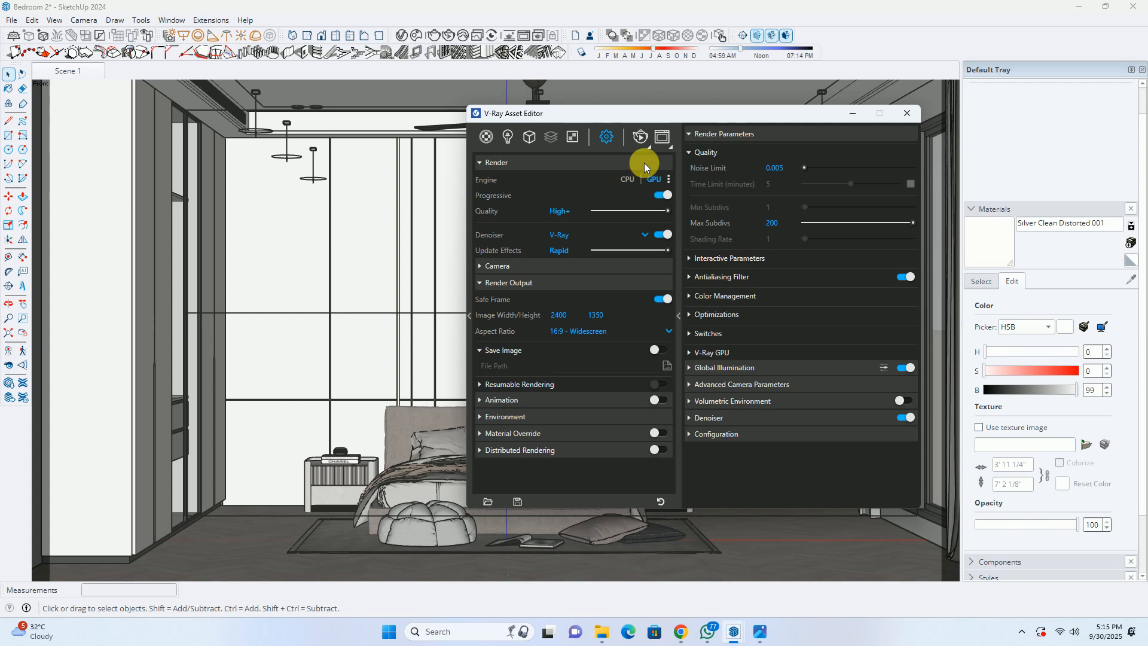
pyautogui.click(648, 148)
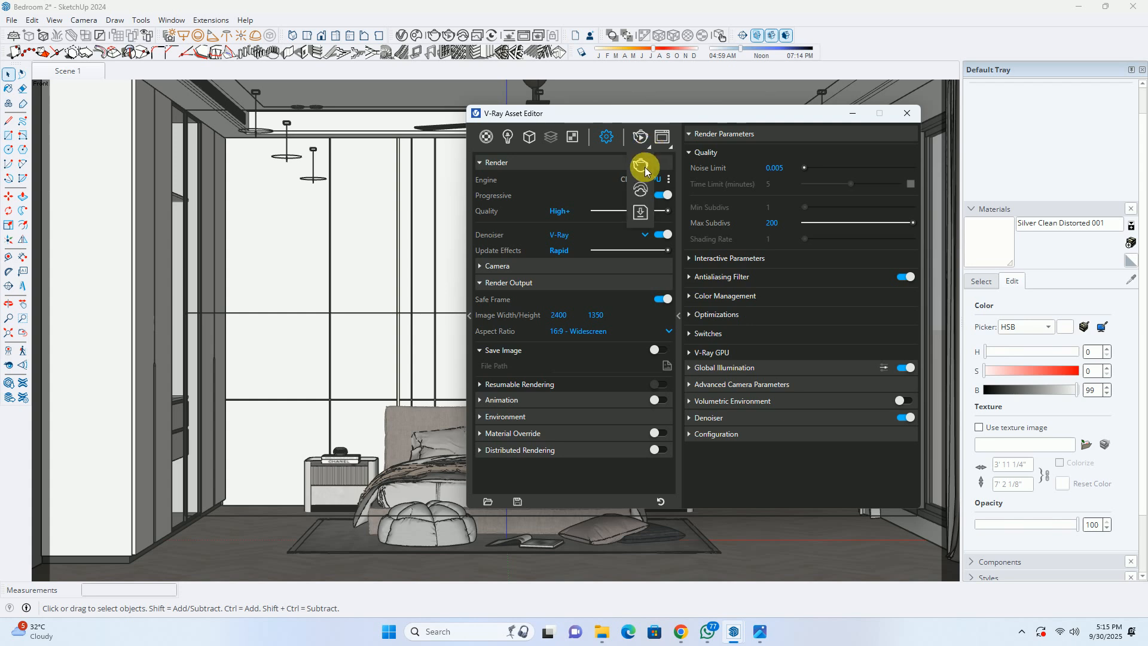
pyautogui.click(641, 136)
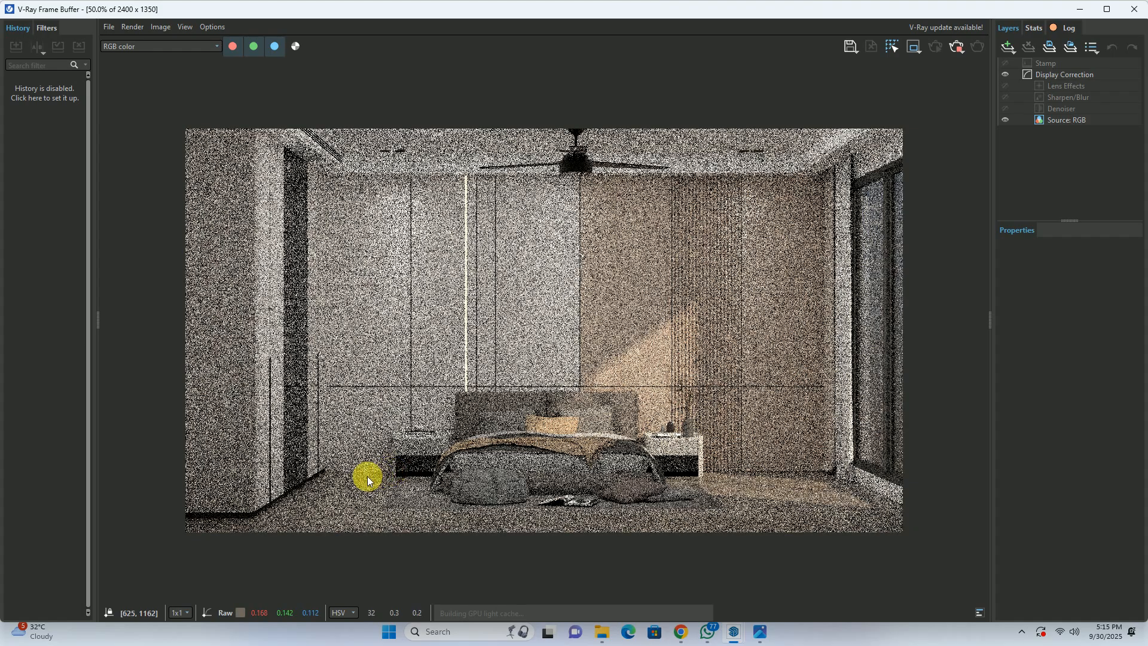
# Examine the bedroom render up close and at full frame, and compare it with the reference photo download (6).jpg.
pyautogui.scroll(1, 363, 476)
pyautogui.moveTo(364, 432); pyautogui.dragTo(425, 395, button='middle')
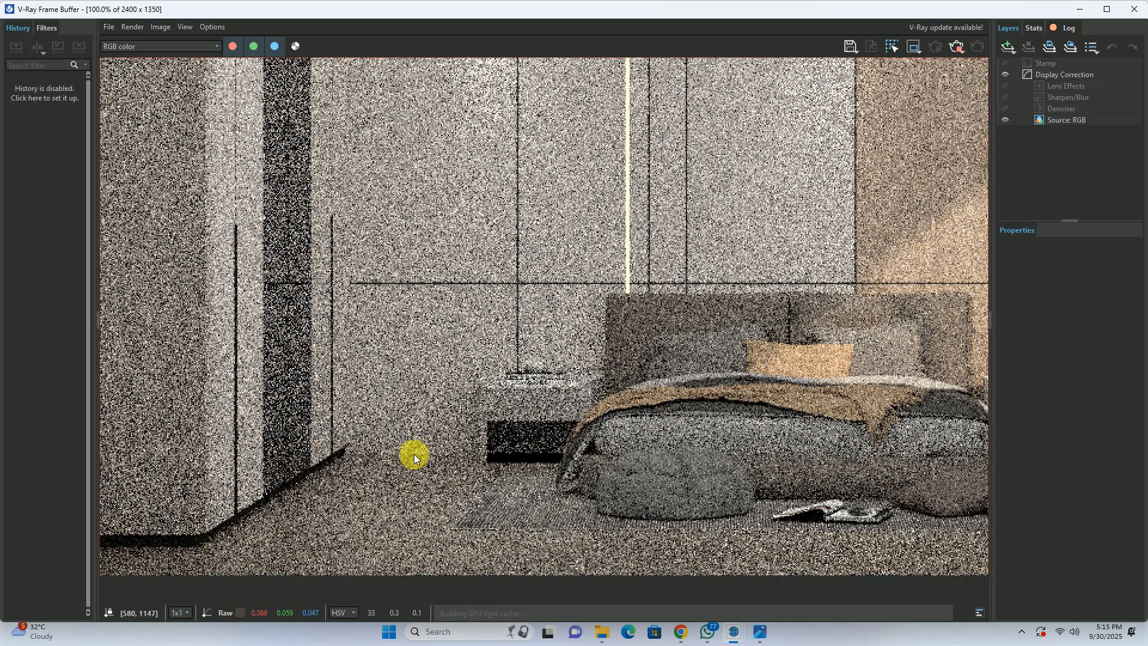
pyautogui.scroll(-1, 407, 444)
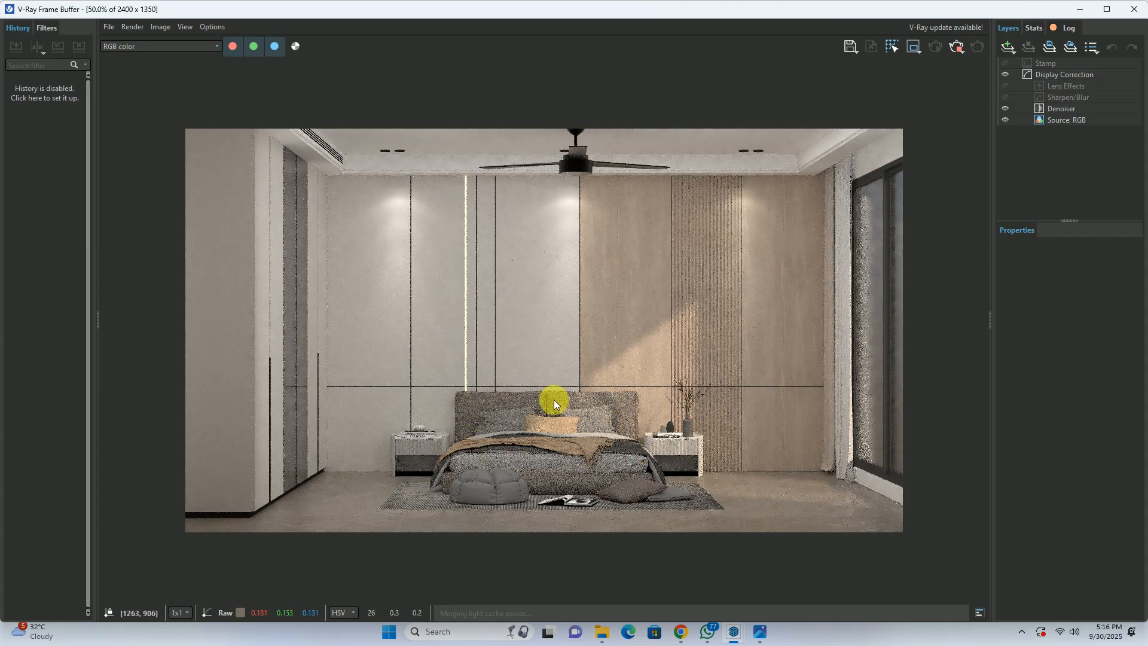
pyautogui.click(760, 631)
pyautogui.scroll(-1, 576, 400)
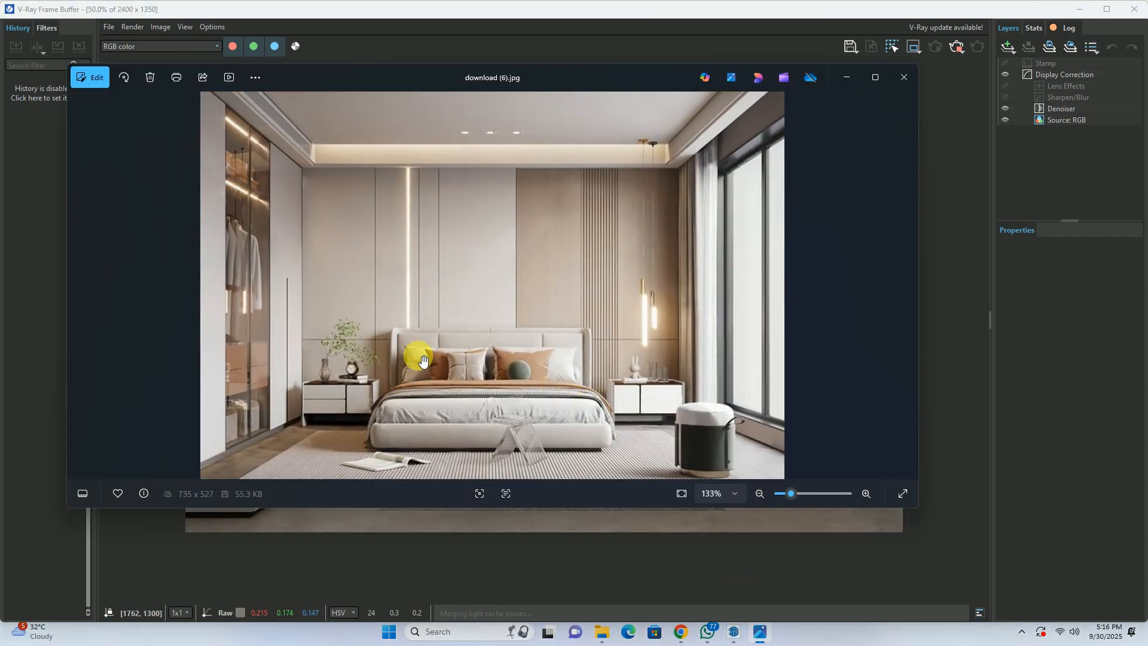
pyautogui.click(847, 78)
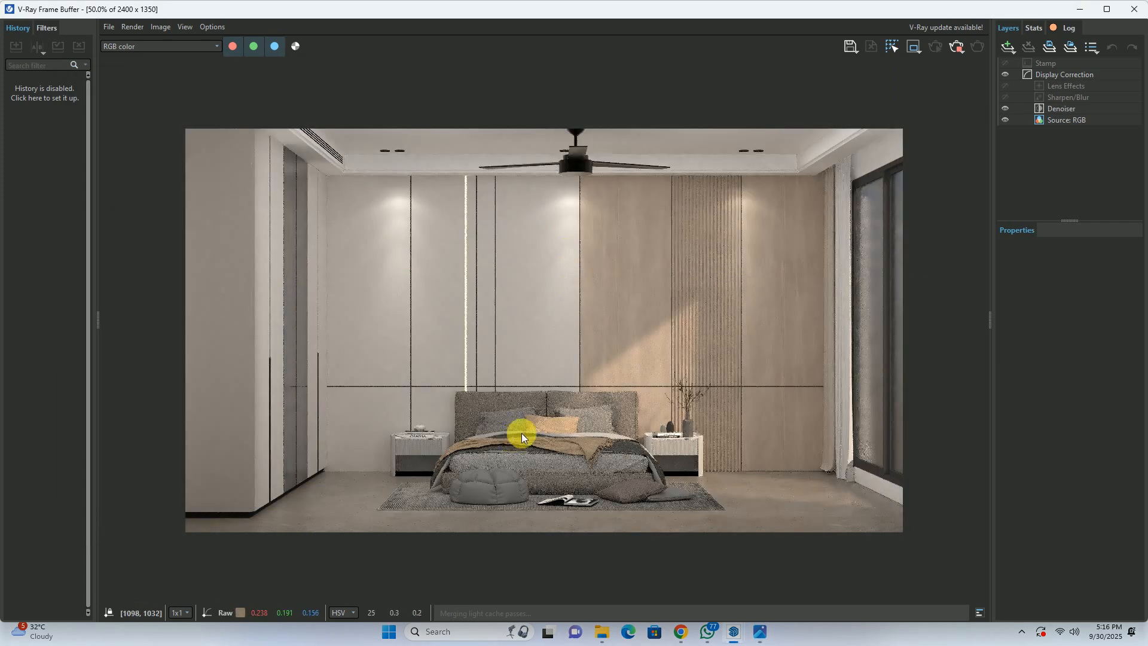
pyautogui.scroll(2, 521, 433)
pyautogui.scroll(-1, 545, 394)
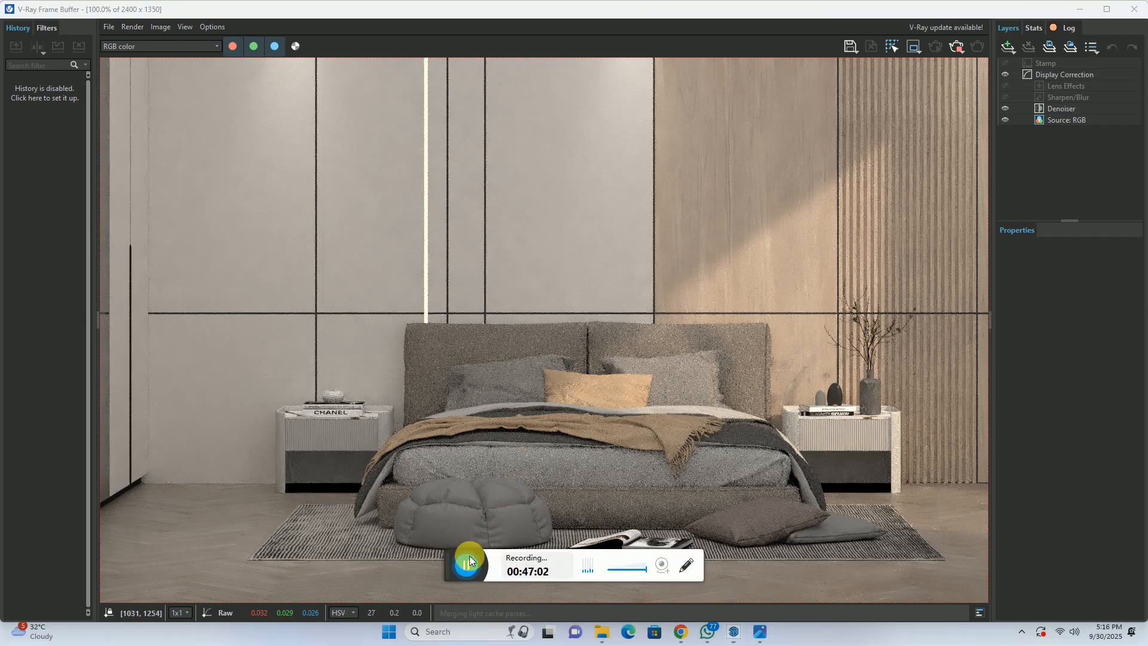
pyautogui.scroll(1, 432, 564)
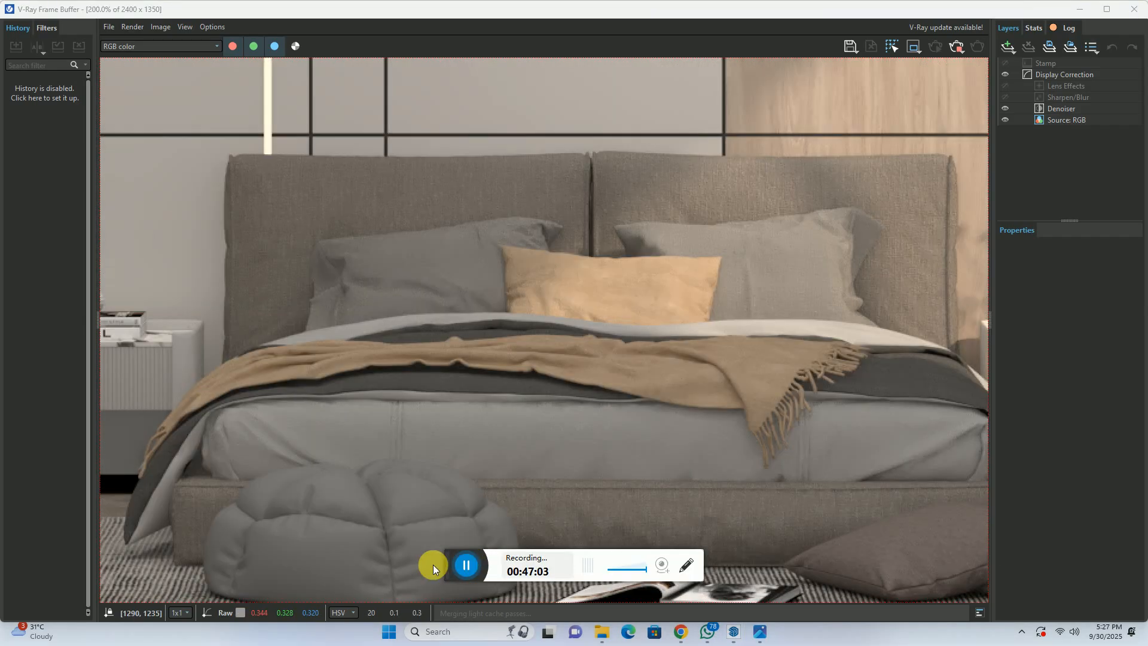
# Stop the render and close both the V-Ray Frame Buffer and the Asset Editor.
pyautogui.click(955, 43)
pyautogui.click(1134, 9)
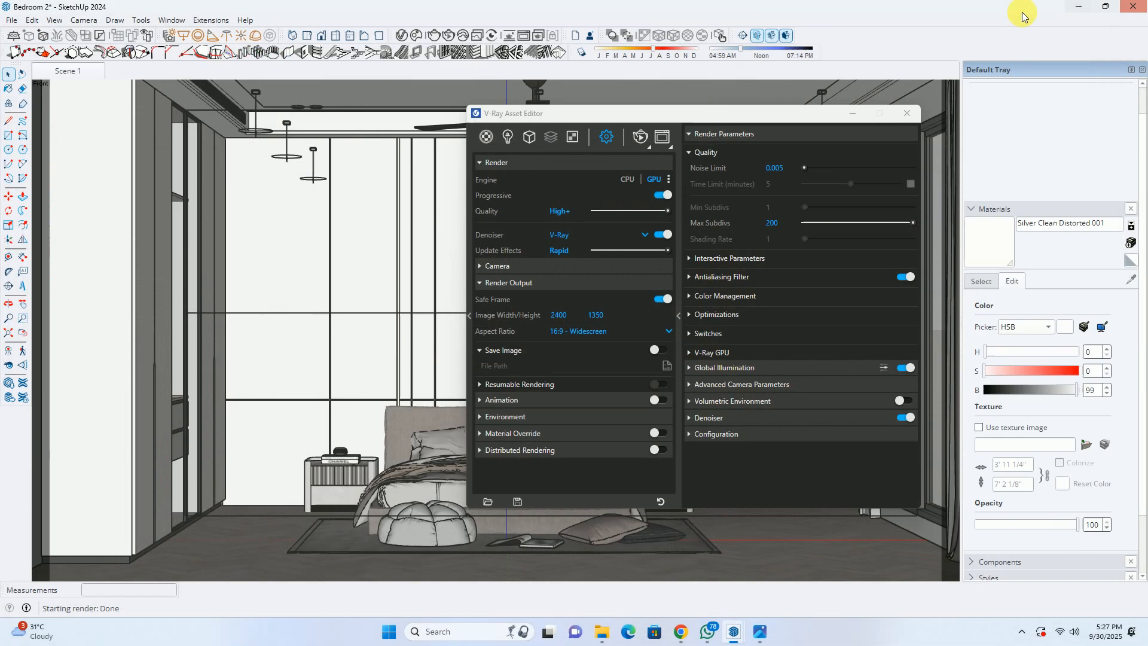
pyautogui.click(907, 113)
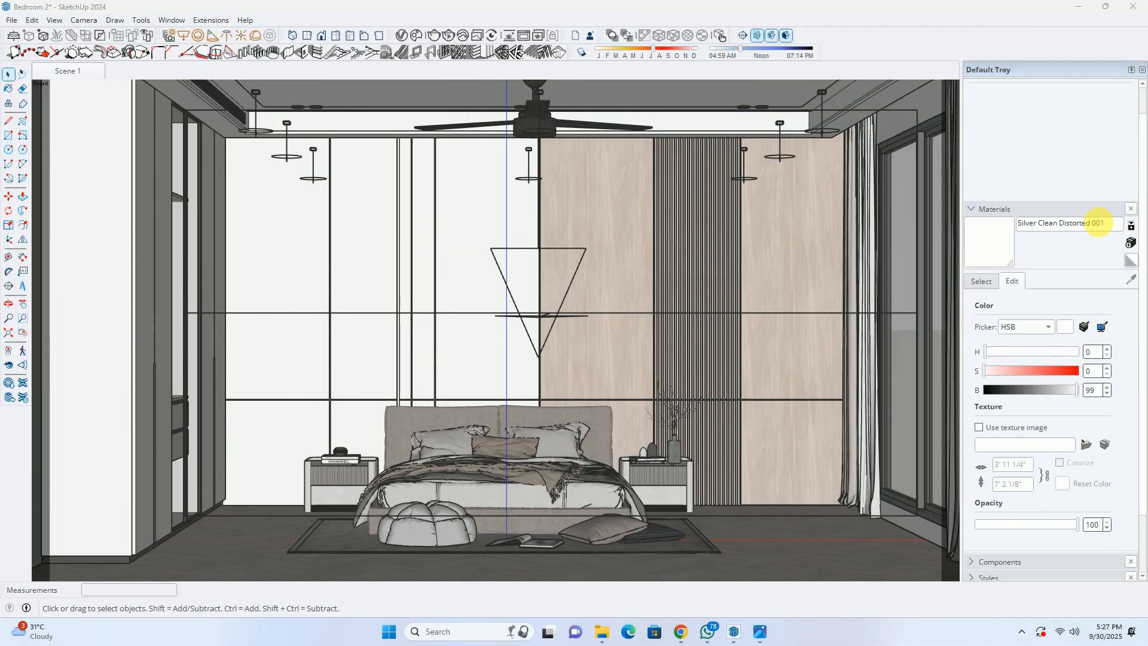
# Sample the bed headboard's fabric material for editing and switch its color picker to HLS.
pyautogui.click(979, 283)
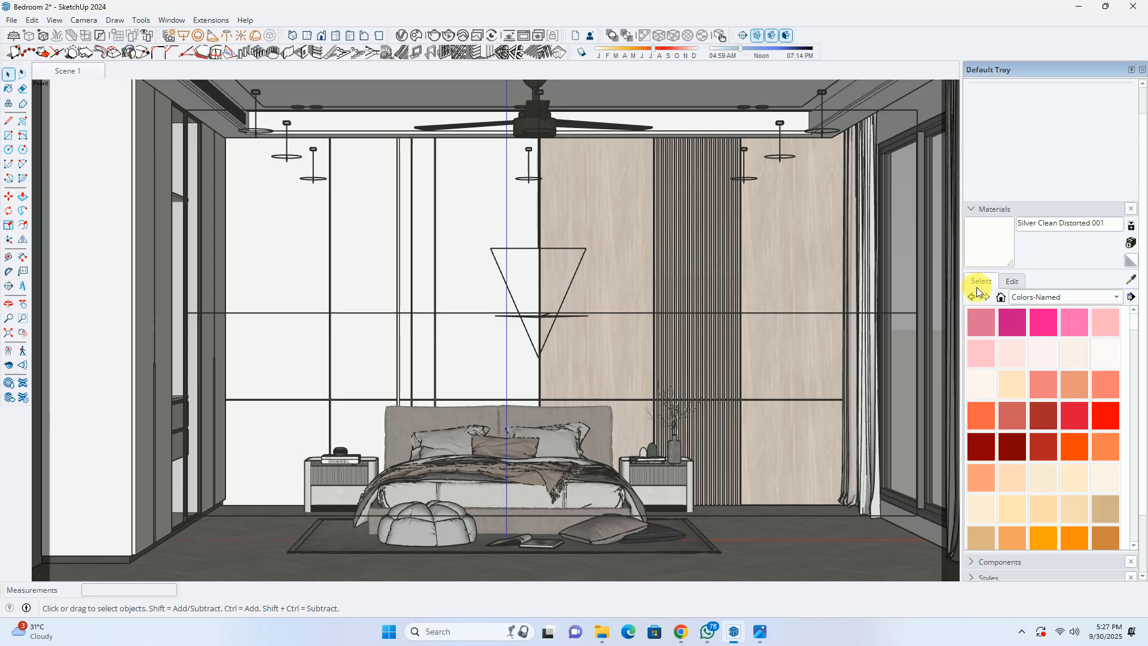
pyautogui.click(1132, 279)
pyautogui.click(584, 431)
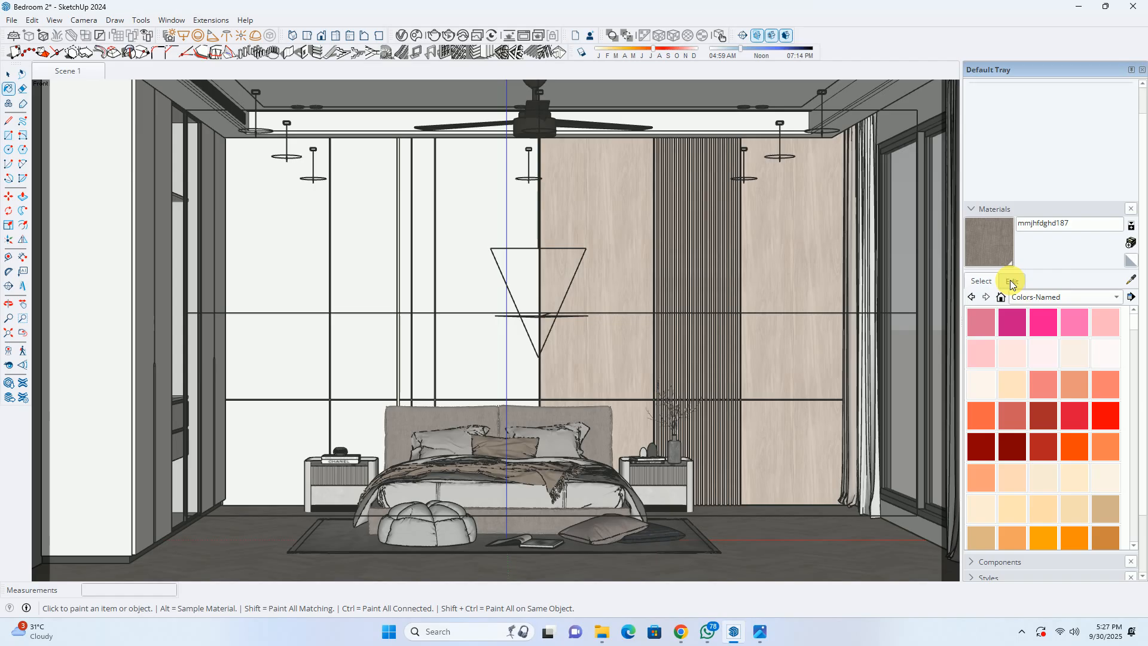
pyautogui.click(1011, 283)
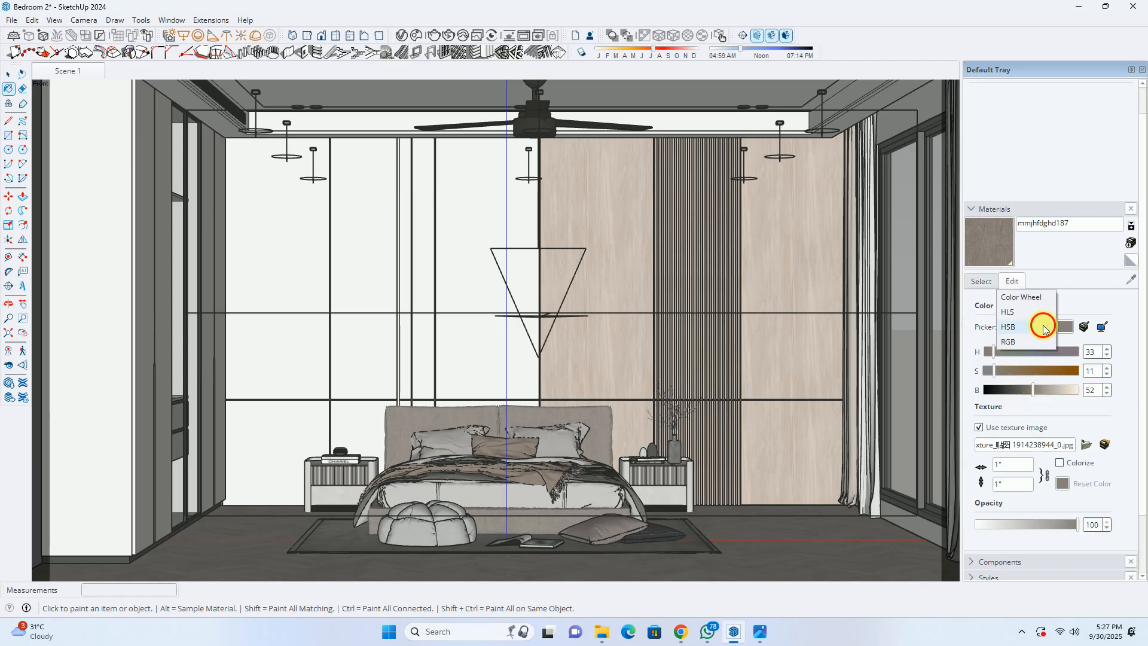
pyautogui.click(1020, 298)
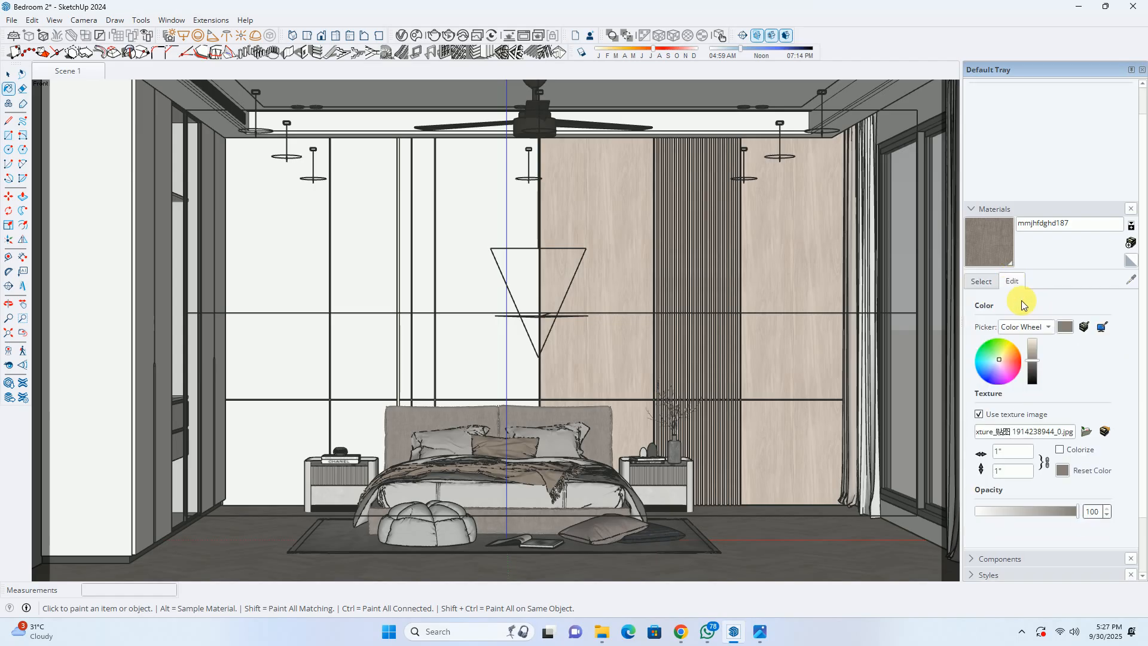
pyautogui.click(1028, 328)
pyautogui.click(1016, 338)
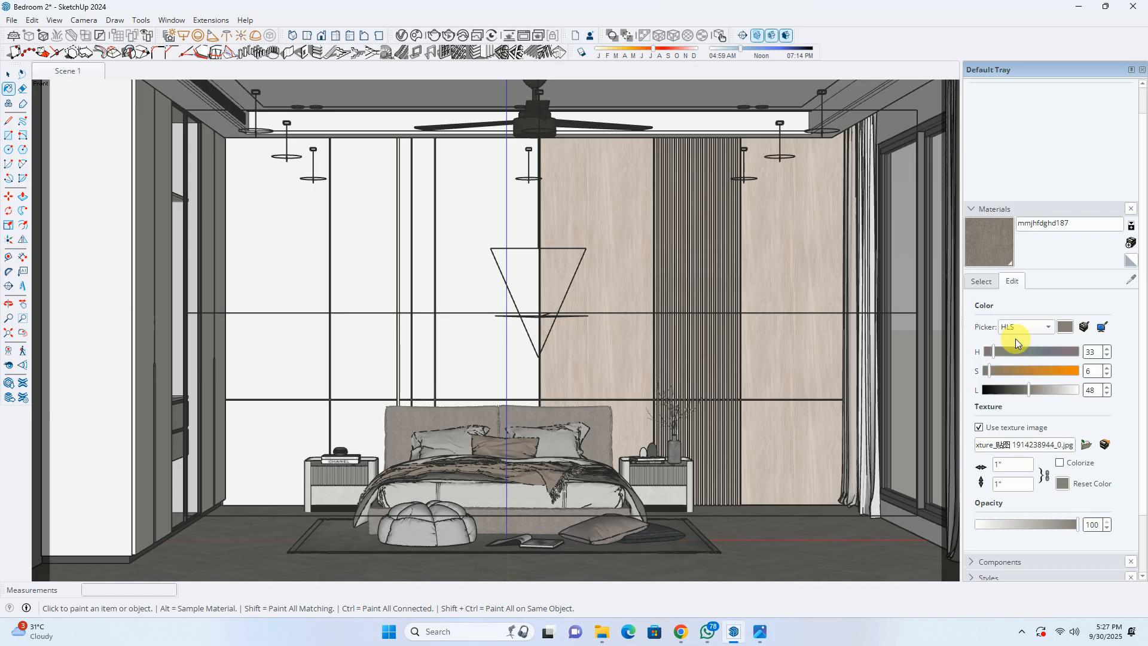
# Lighten the headboard material by setting its saturation to 5 and lightness to 85.
pyautogui.moveTo(1044, 391); pyautogui.dragTo(1060, 394)
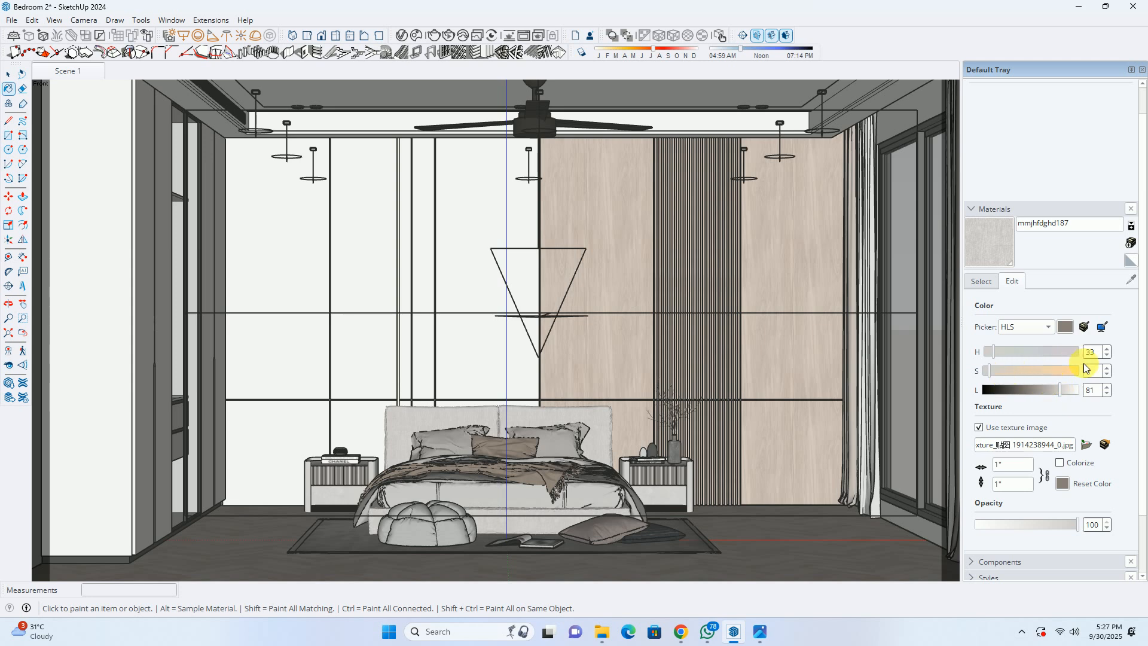
pyautogui.moveTo(1096, 372); pyautogui.dragTo(1054, 372)
pyautogui.write('5')
pyautogui.press('Tab')
pyautogui.write('85')
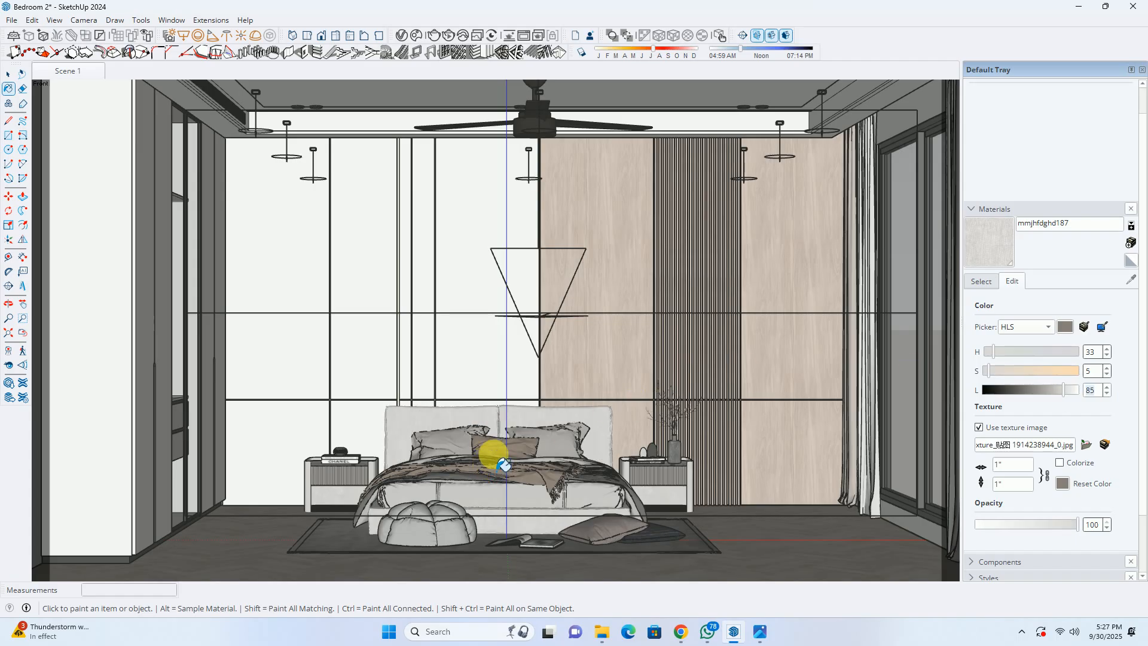
# Sample the mattress fabric material and raise its lightness to 94.
pyautogui.click(981, 283)
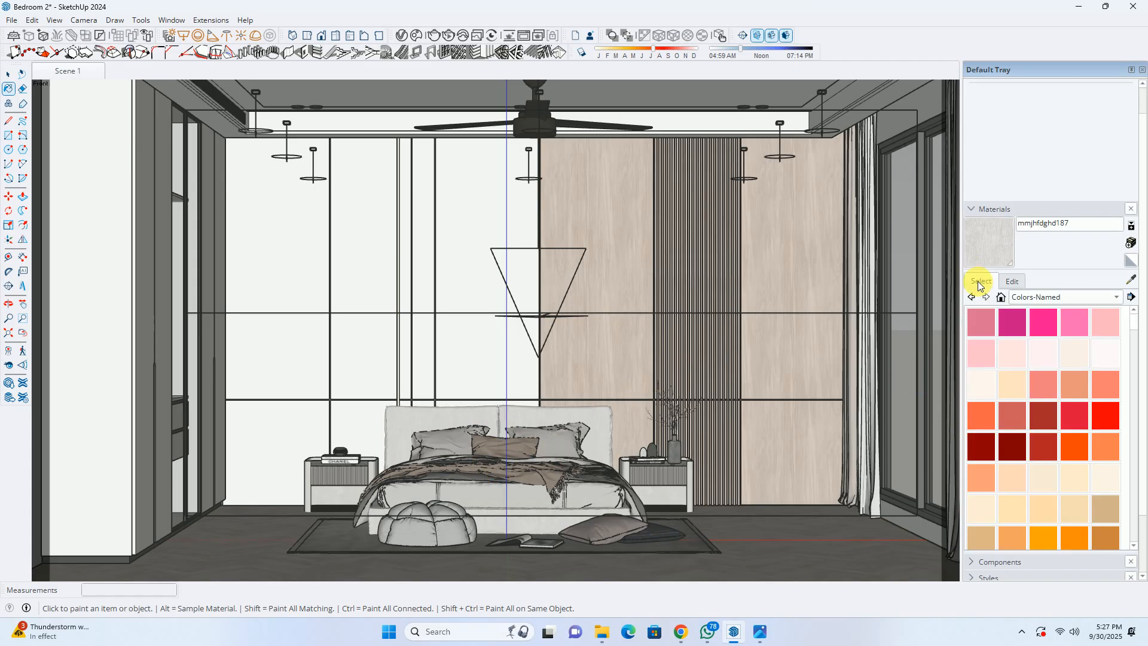
pyautogui.click(1129, 279)
pyautogui.scroll(4, 546, 487)
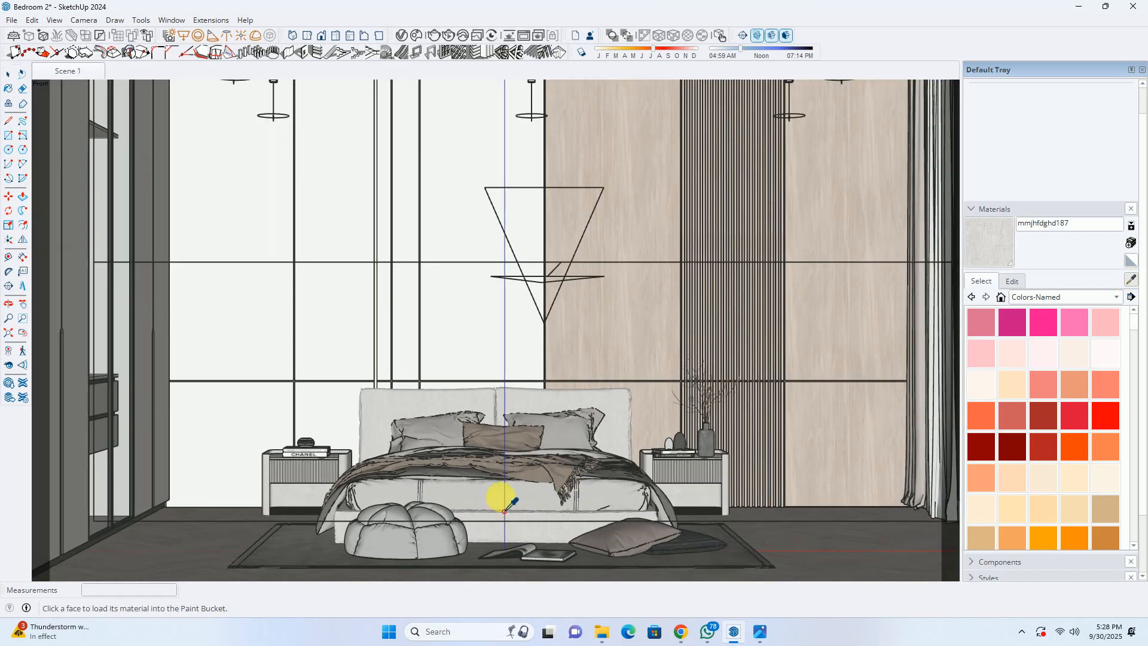
pyautogui.click(438, 501)
pyautogui.click(1013, 281)
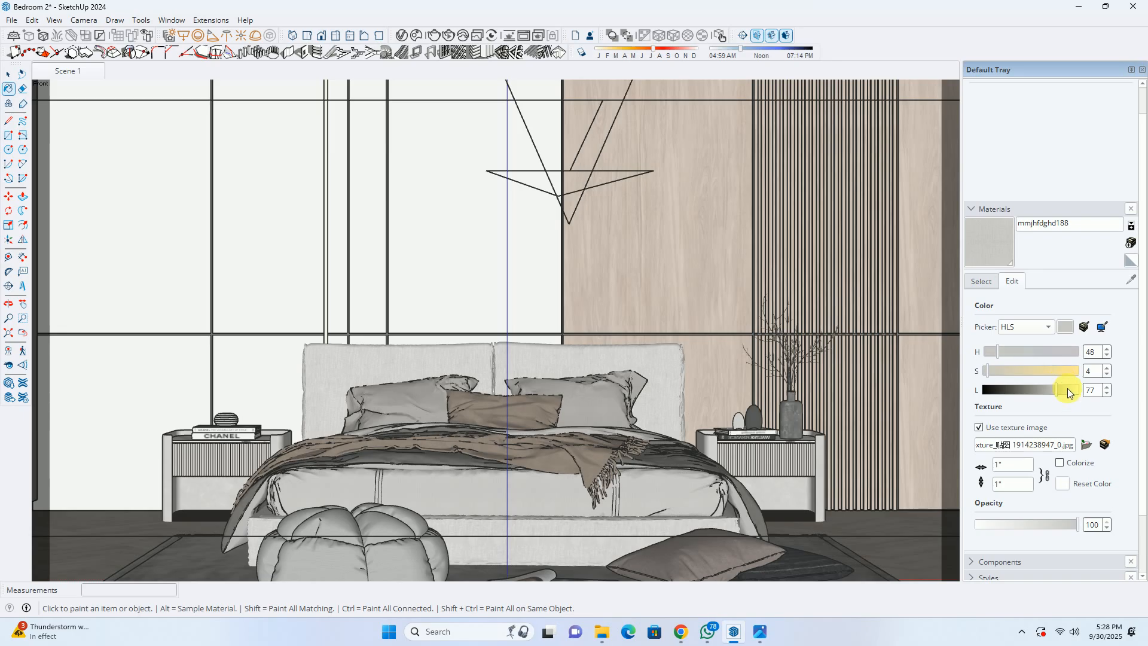
pyautogui.moveTo(1064, 387); pyautogui.dragTo(1073, 394)
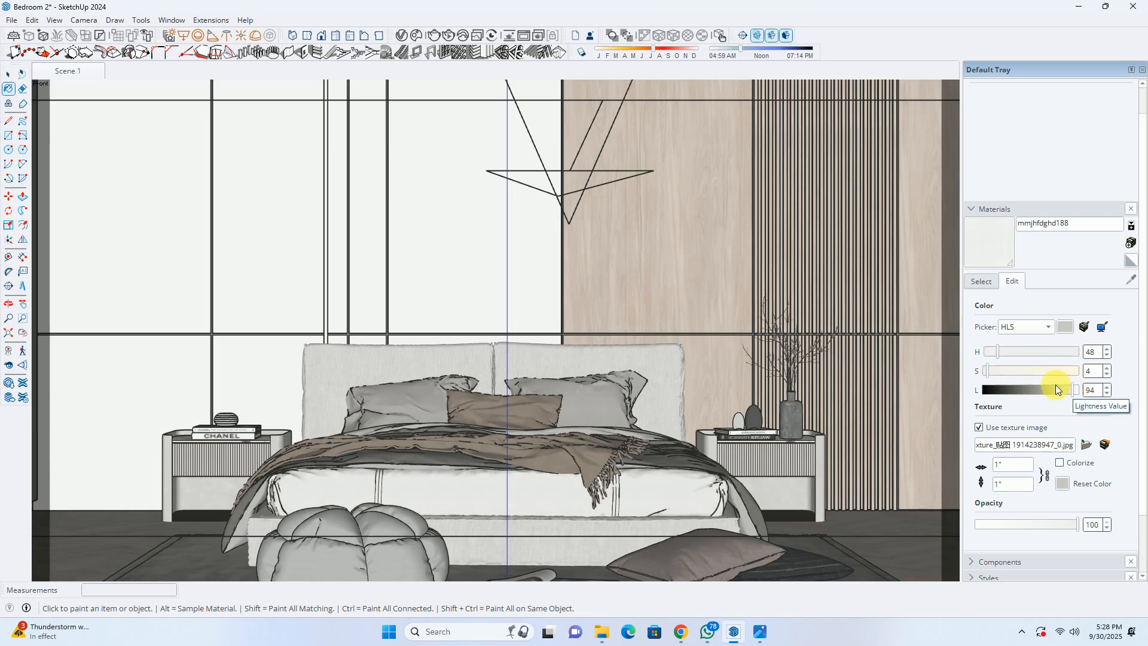
# Sample the gray pillow material on the bed and raise its lightness to 85.
pyautogui.click(982, 281)
pyautogui.click(1132, 280)
pyautogui.click(602, 401)
pyautogui.click(1012, 285)
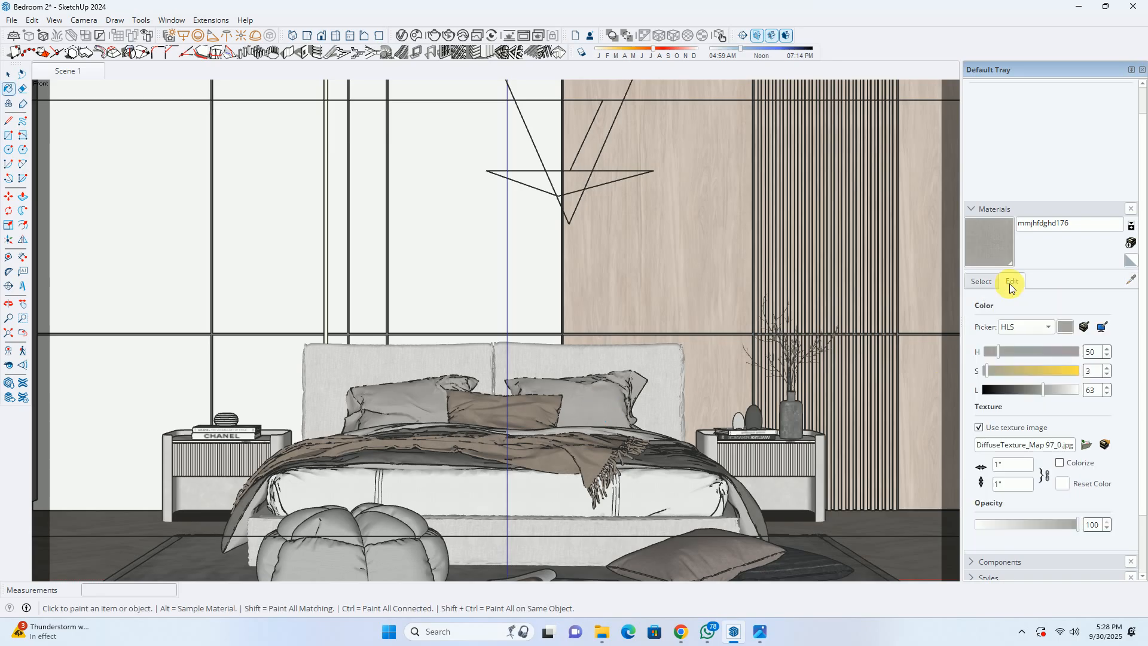
pyautogui.moveTo(1059, 394)
pyautogui.mouseDown()
pyautogui.moveTo(1078, 393)
pyautogui.moveTo(1066, 394)
pyautogui.mouseUp()
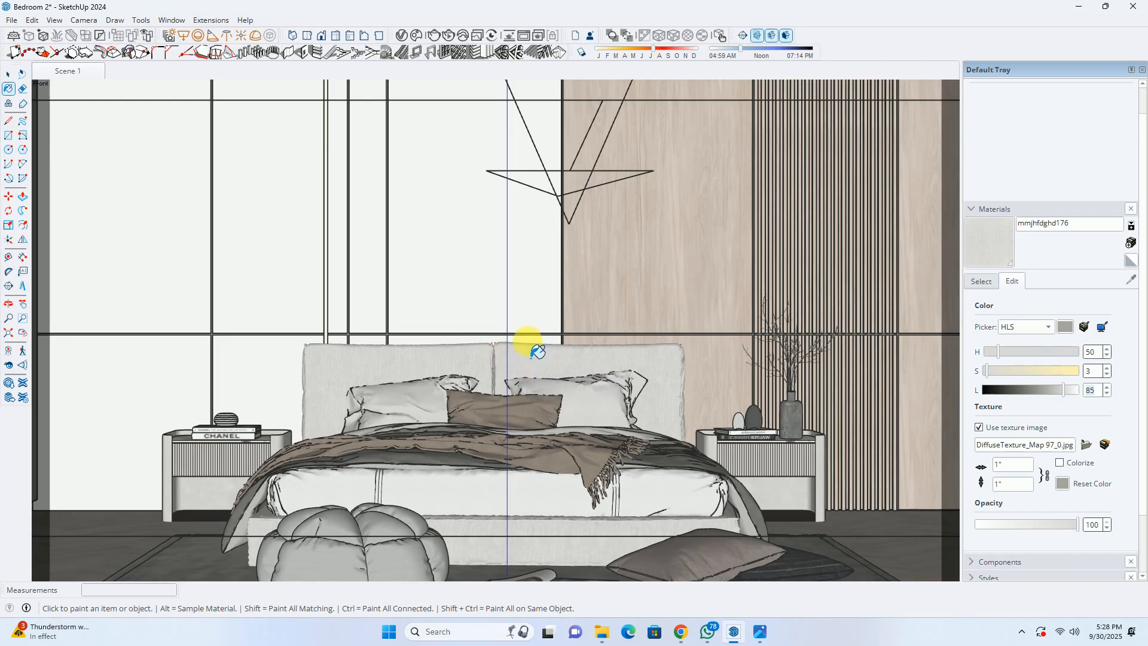
# Sample the brown throw blanket's material and reduce its saturation to 7.
pyautogui.click(992, 282)
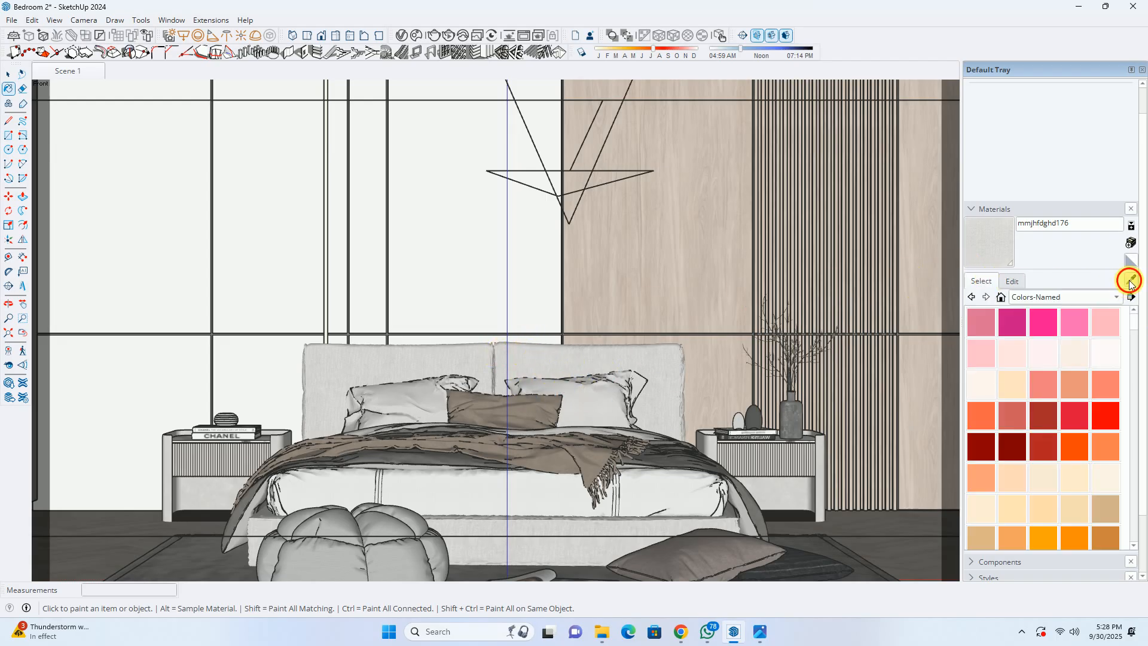
pyautogui.click(1131, 284)
pyautogui.click(558, 456)
pyautogui.click(1010, 286)
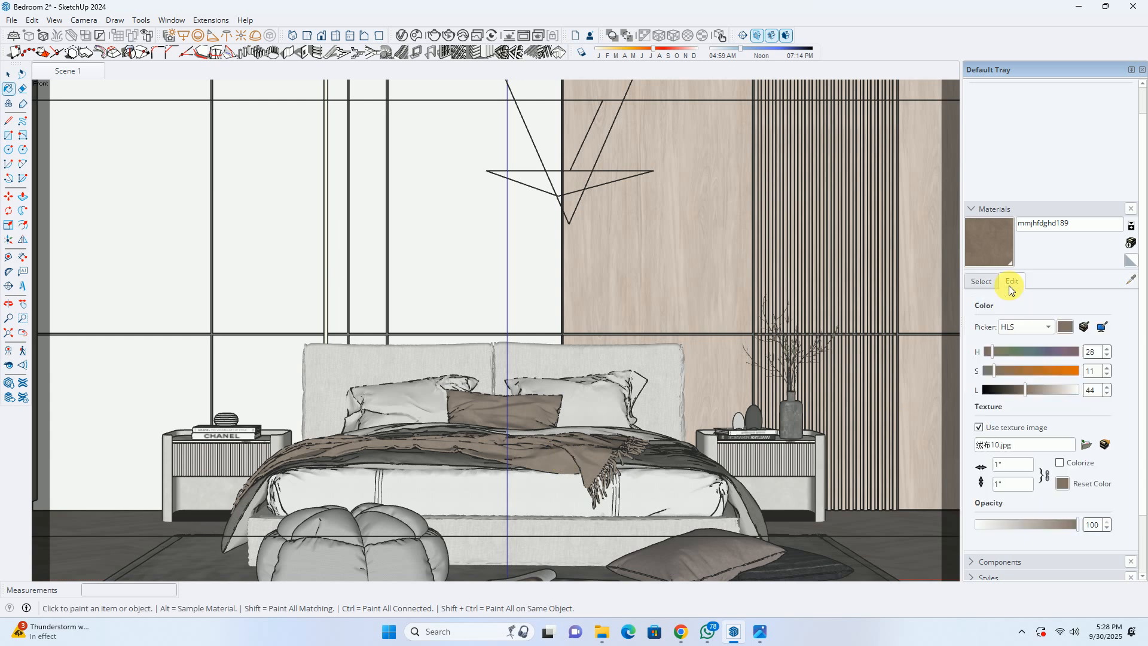
pyautogui.moveTo(999, 372); pyautogui.dragTo(988, 371)
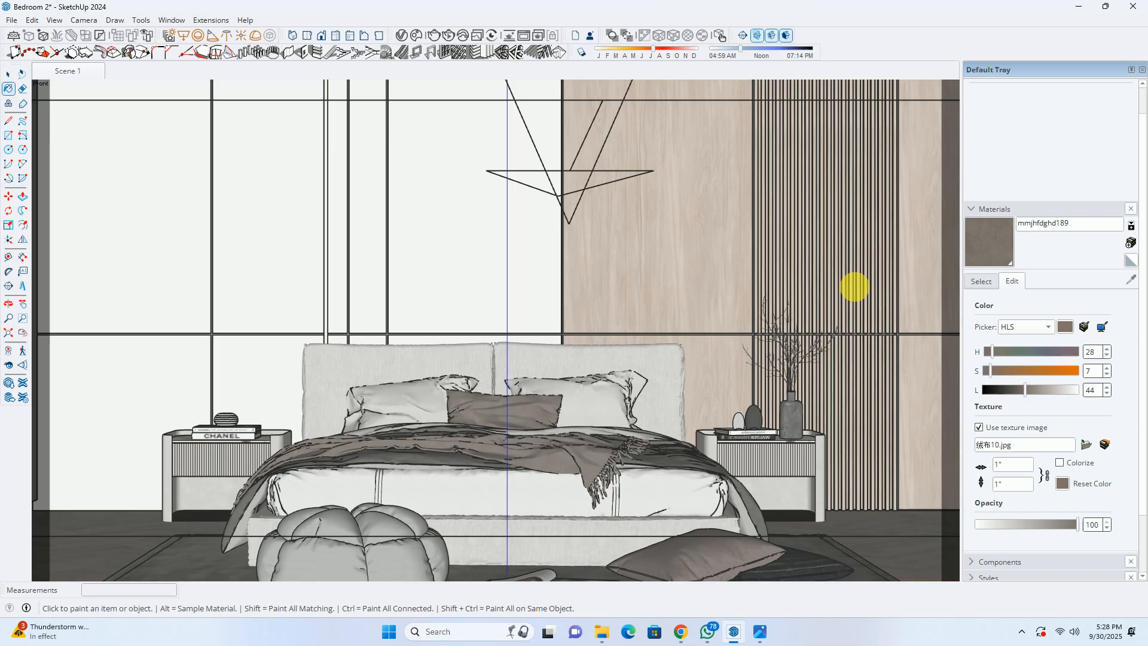
# From Scene 1, sample the headboard material again and darken it to a lightness of 45.
pyautogui.click(67, 71)
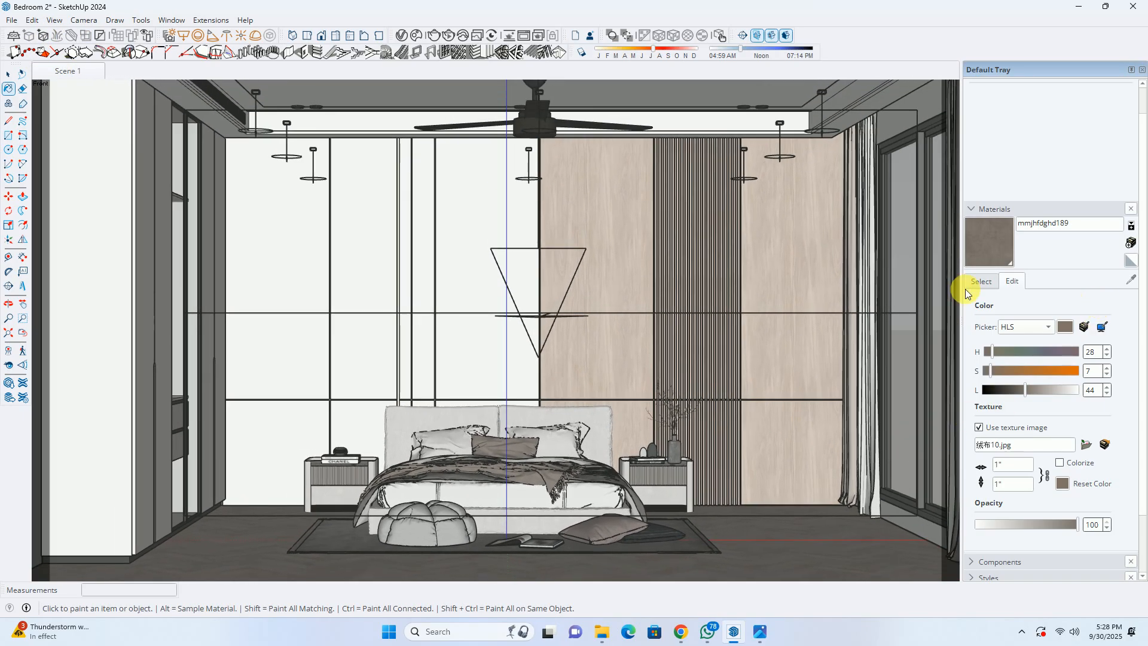
pyautogui.click(966, 288)
pyautogui.click(1130, 281)
pyautogui.click(656, 437)
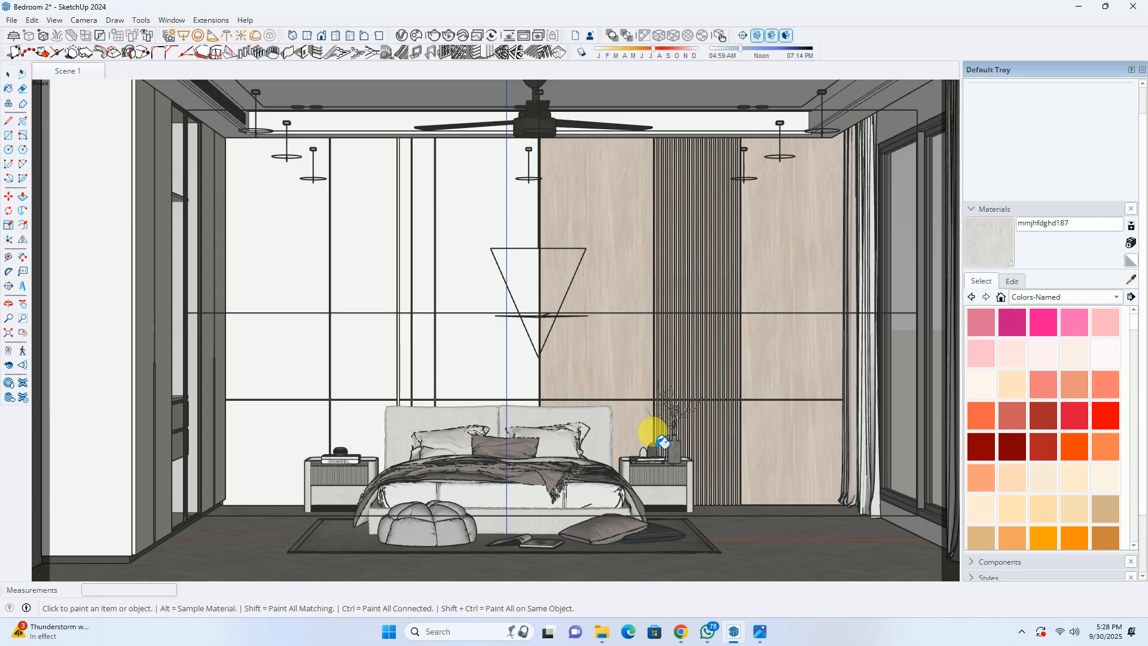
pyautogui.click(1011, 281)
pyautogui.moveTo(1063, 389); pyautogui.dragTo(1025, 395)
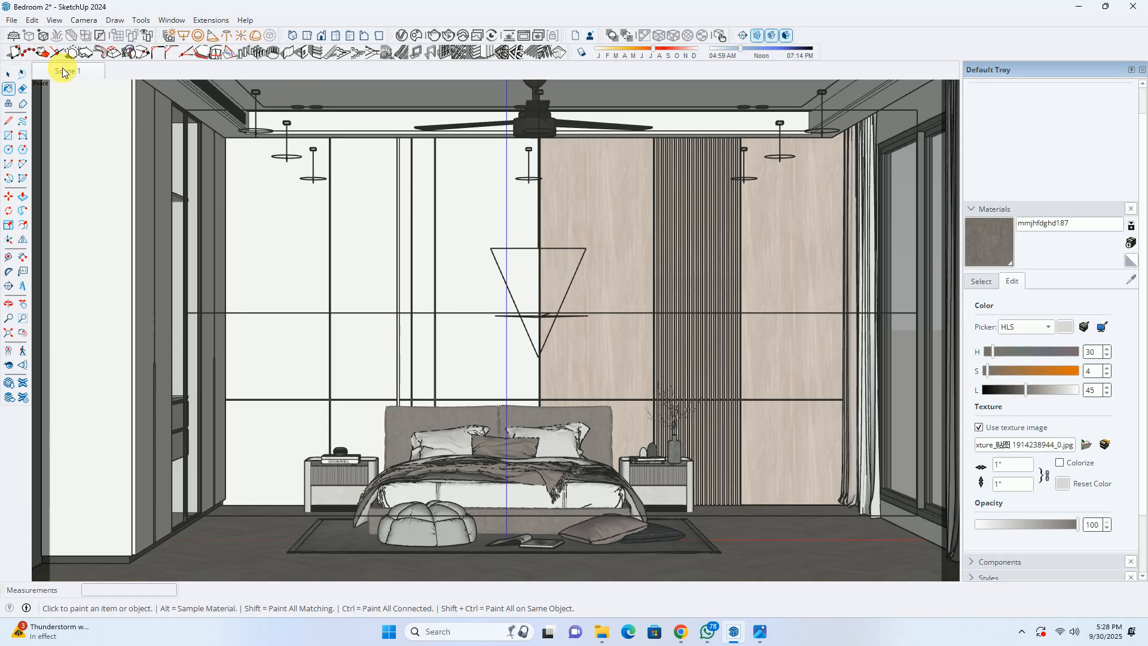
# Examine the top of the wardrobe where it meets the ceiling.
pyautogui.press('space')
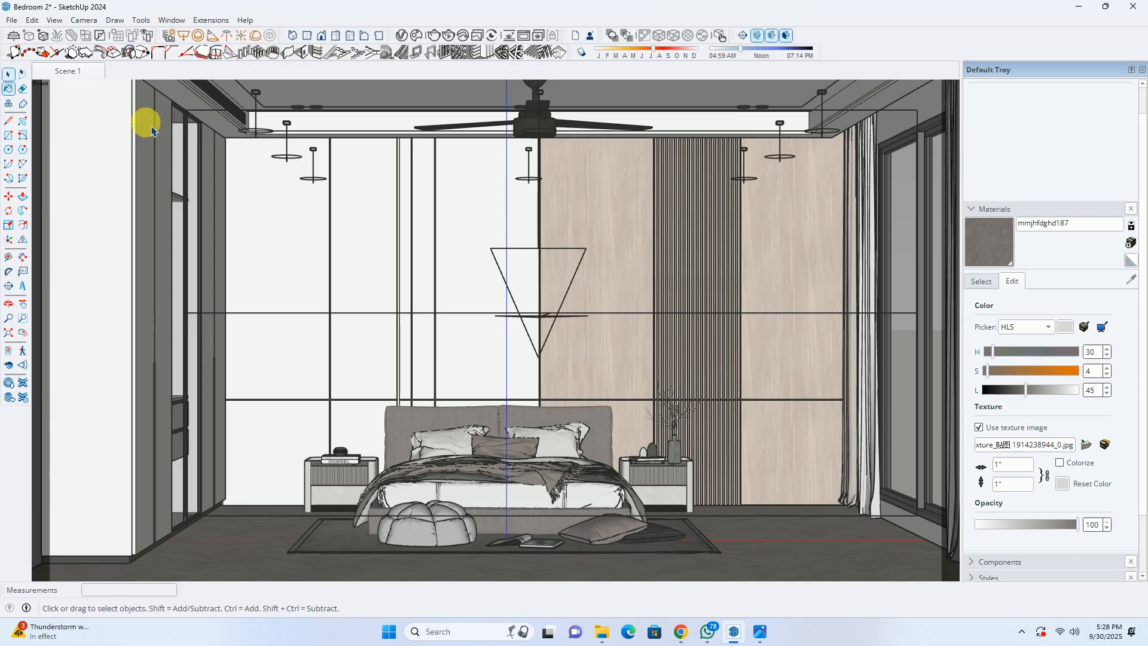
pyautogui.scroll(3, 152, 117)
pyautogui.keyDown('shift'); pyautogui.moveTo(152, 115); pyautogui.dragTo(259, 277, button='middle'); pyautogui.keyUp('shift')
pyautogui.scroll(3, 256, 194)
pyautogui.moveTo(257, 195)
pyautogui.mouseDown(button='middle')
pyautogui.moveTo(301, 221)
pyautogui.moveTo(289, 187)
pyautogui.moveTo(251, 185)
pyautogui.moveTo(257, 202)
pyautogui.mouseUp(button='middle')
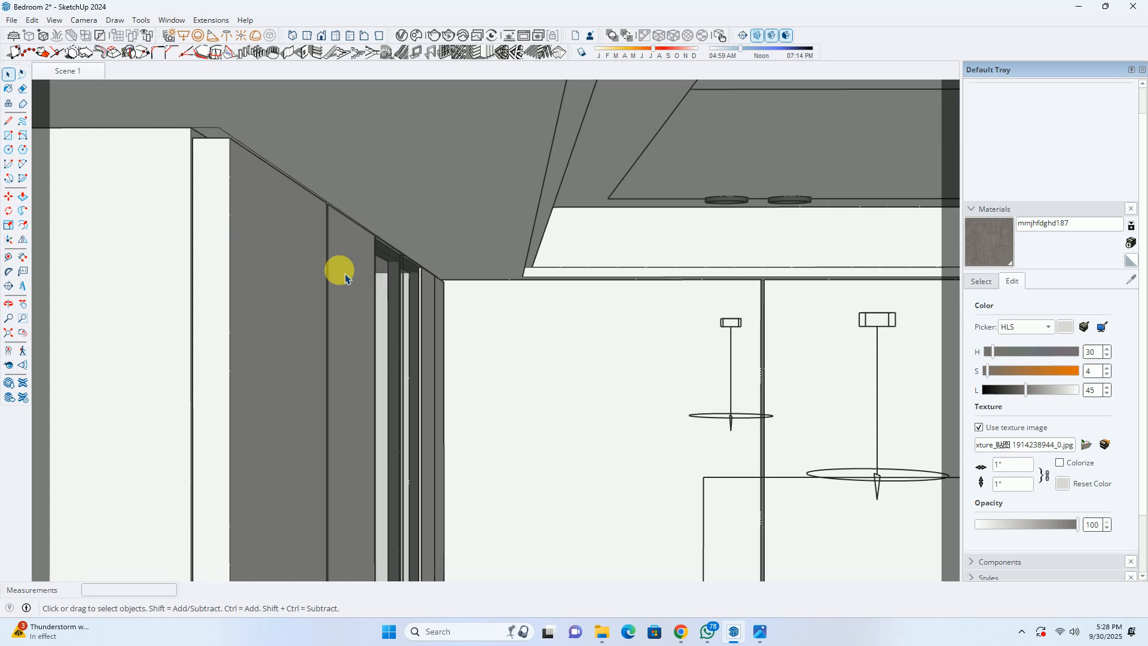
pyautogui.scroll(-4, 267, 218)
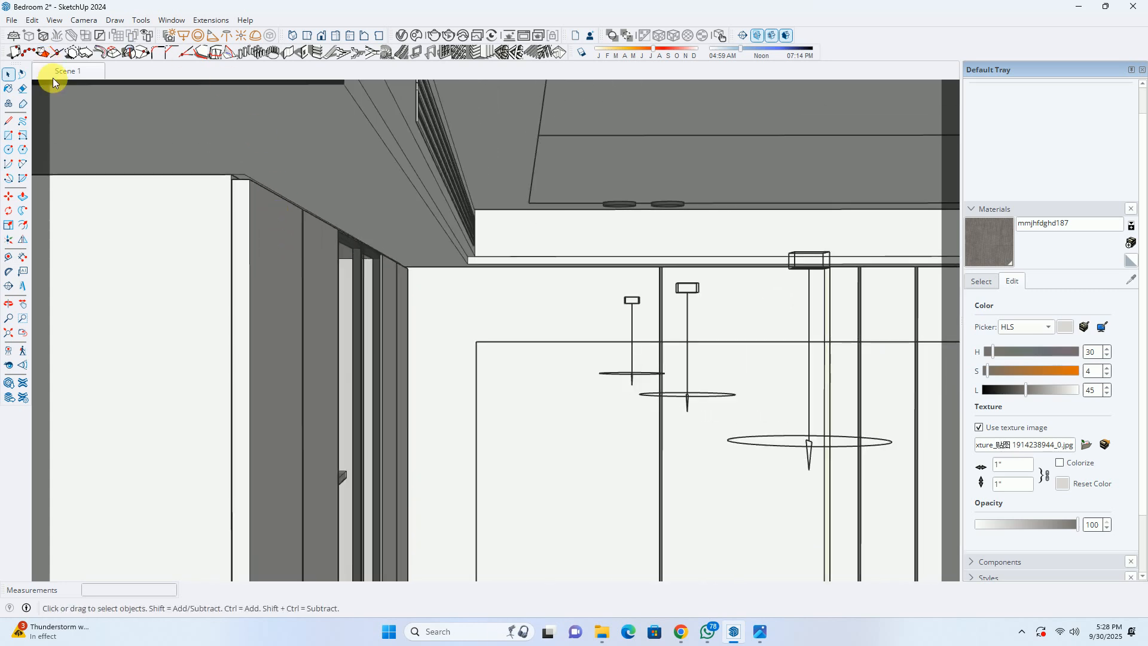
# Re-render from Scene 1 to check the bed materials, and stop the render and close the V-Ray Frame Buffer.
pyautogui.click(49, 72)
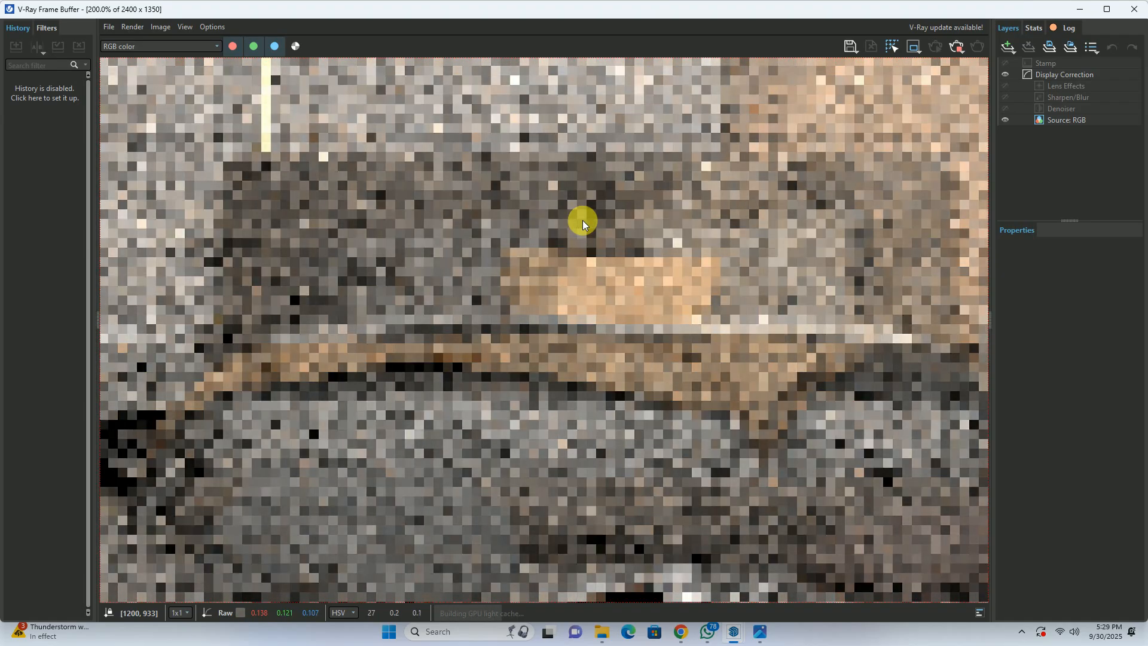
pyautogui.scroll(-1, 582, 220)
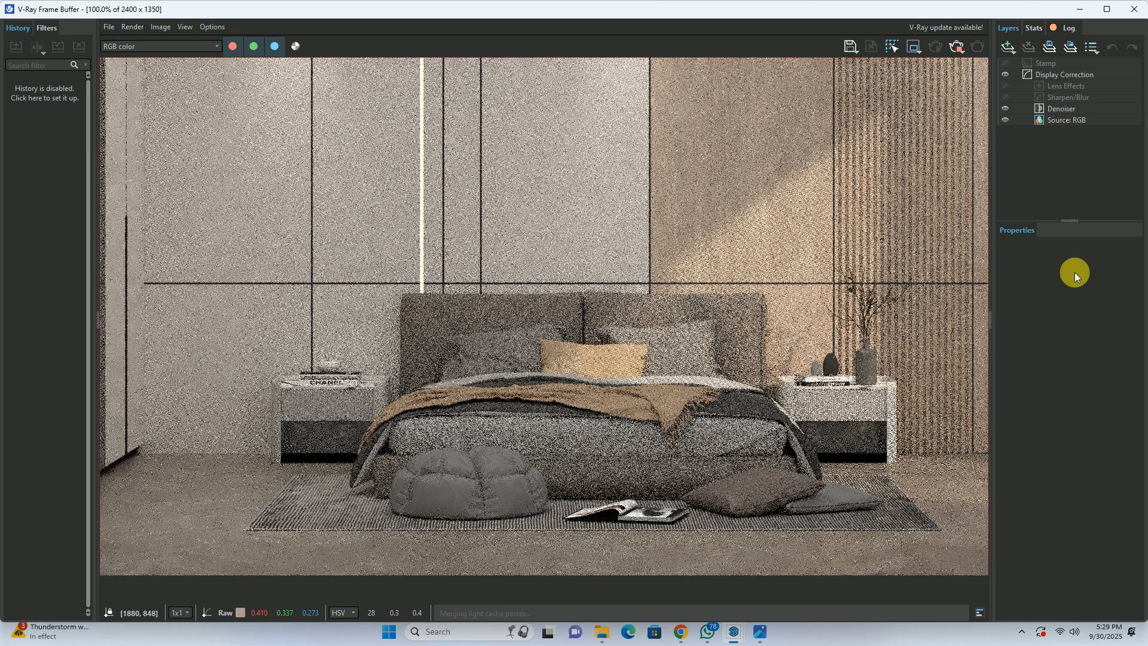
pyautogui.scroll(-2, 403, 300)
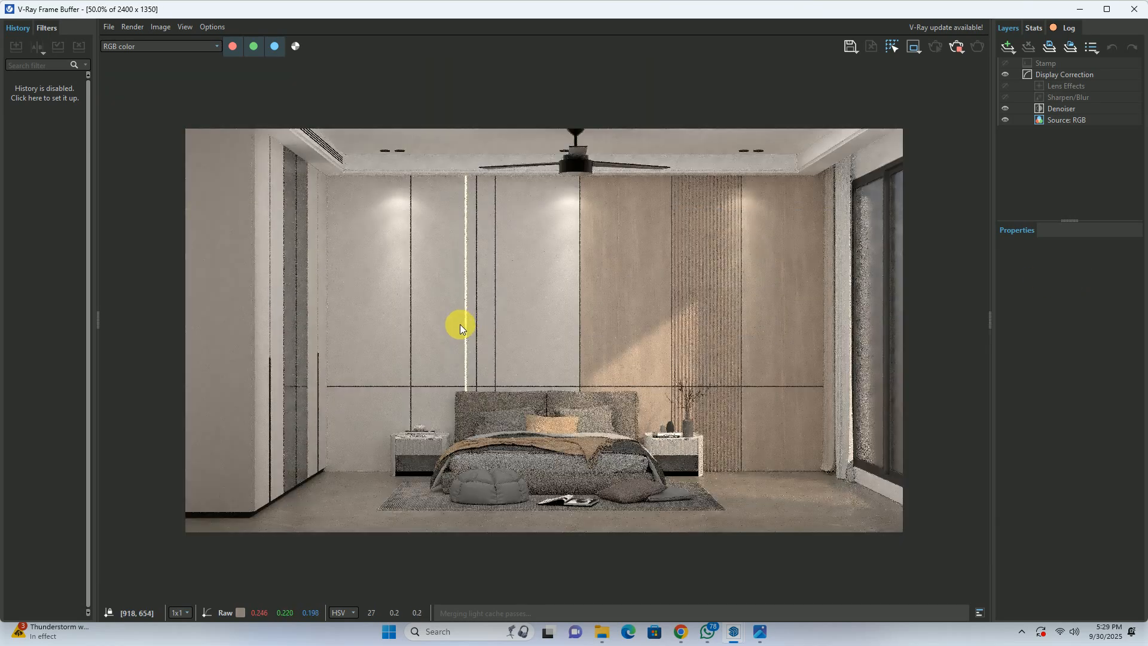
pyautogui.click(957, 46)
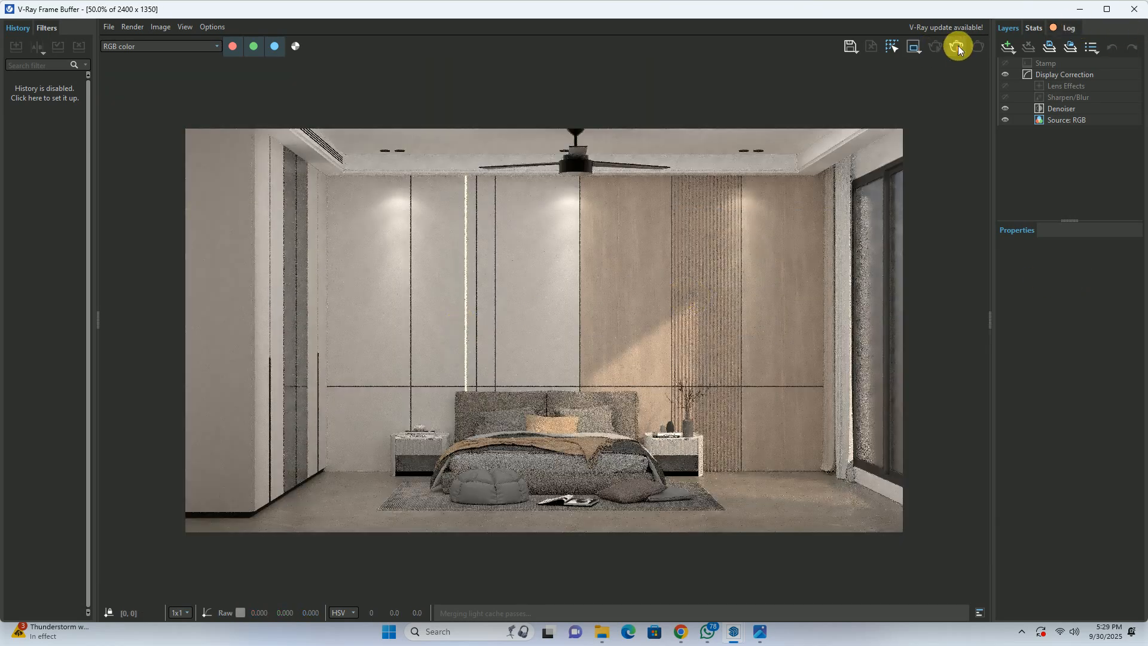
pyautogui.click(1139, 16)
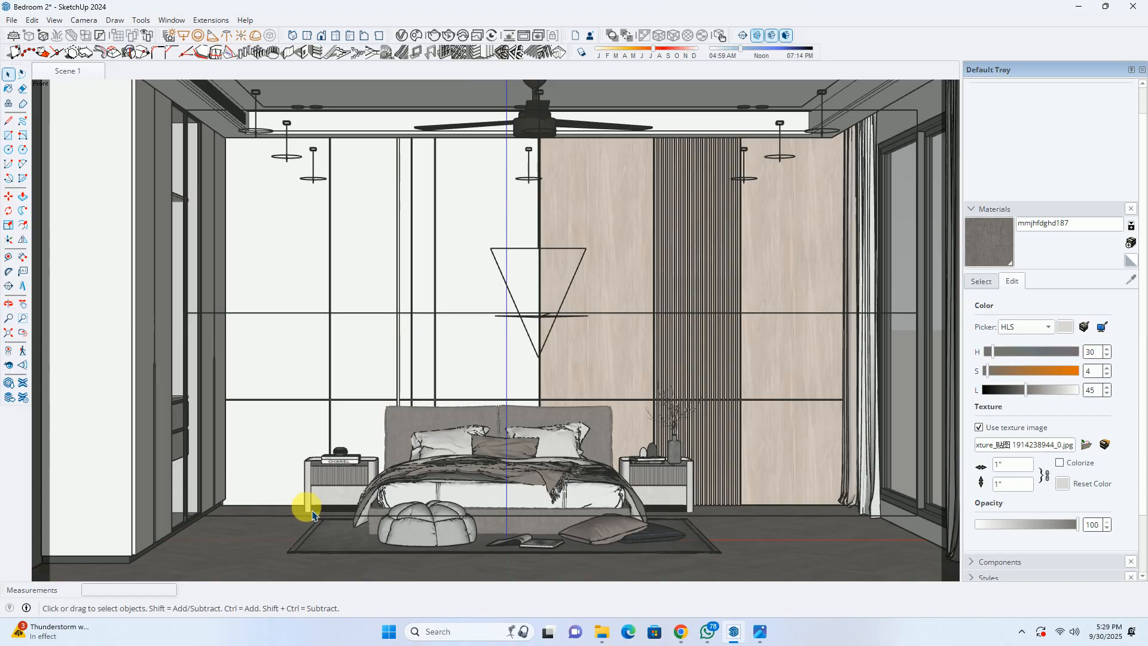
# Open the nightstand beside the wardrobe for editing and delete its black base panel.
pyautogui.scroll(3, 340, 512)
pyautogui.scroll(5, 340, 511)
pyautogui.moveTo(336, 494); pyautogui.dragTo(477, 490, button='middle')
pyautogui.click(354, 445)
pyautogui.doubleClick(354, 446)
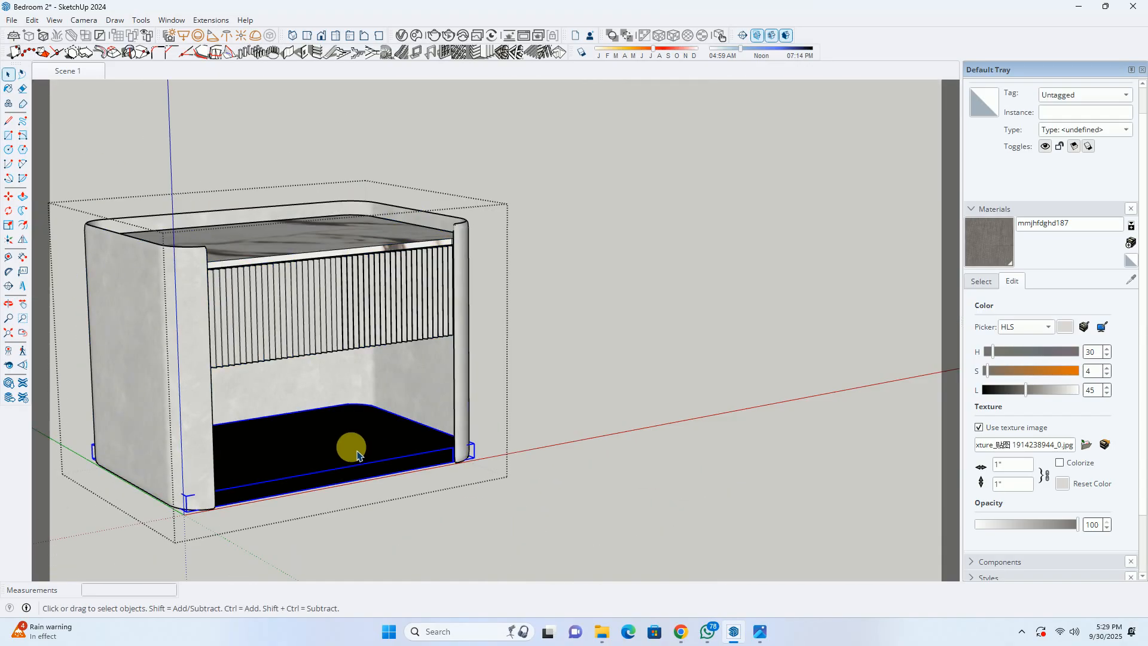
pyautogui.press('Delete')
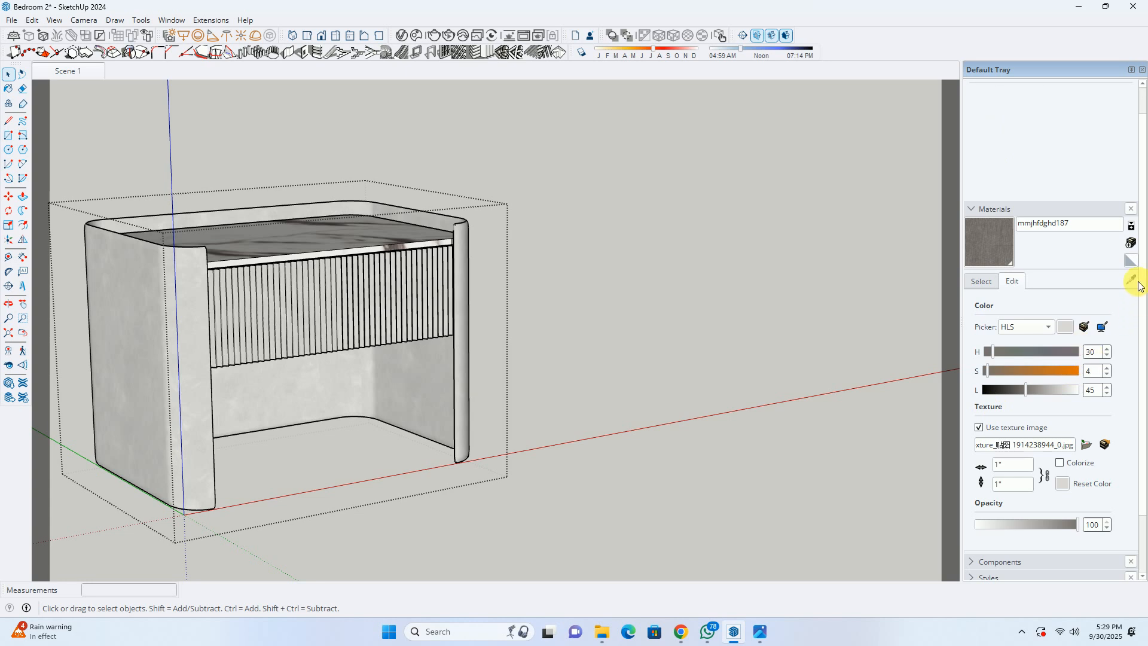
# Sample the pale body material of the nightstand beside the wardrobe.
pyautogui.click(418, 397)
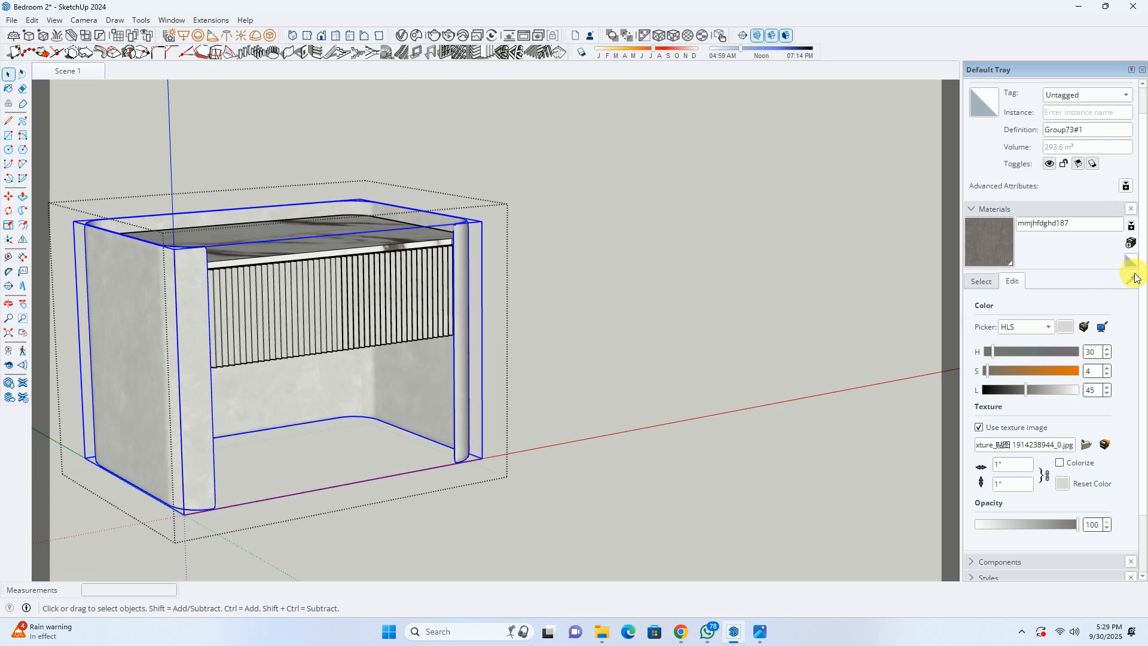
pyautogui.click(979, 281)
pyautogui.click(1130, 280)
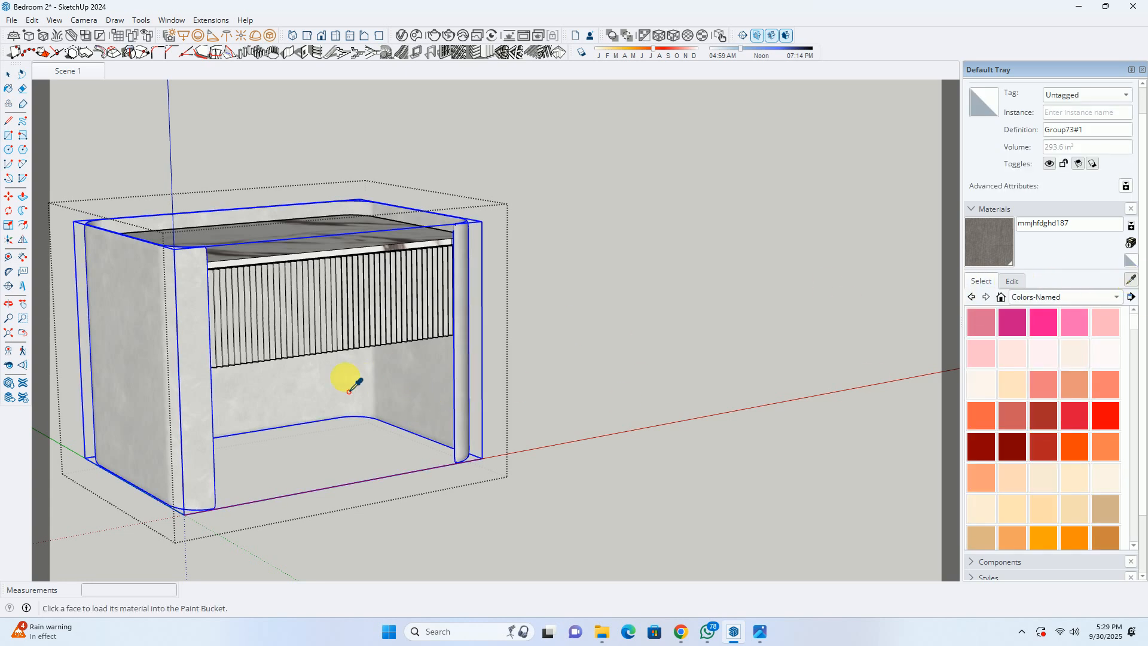
pyautogui.click(359, 373)
pyautogui.press('space')
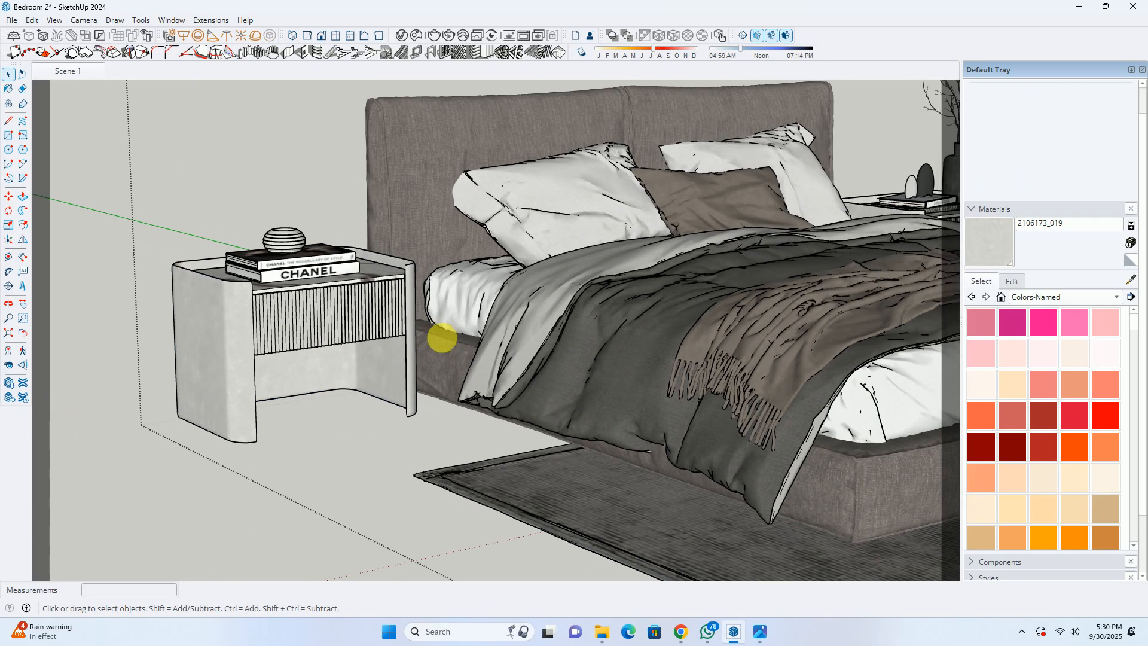
# Delete the black base panel from the nightstand on the window side of the bed.
pyautogui.moveTo(440, 333)
pyautogui.mouseDown(button='middle')
pyautogui.moveTo(500, 325)
pyautogui.moveTo(407, 385)
pyautogui.mouseUp(button='middle')
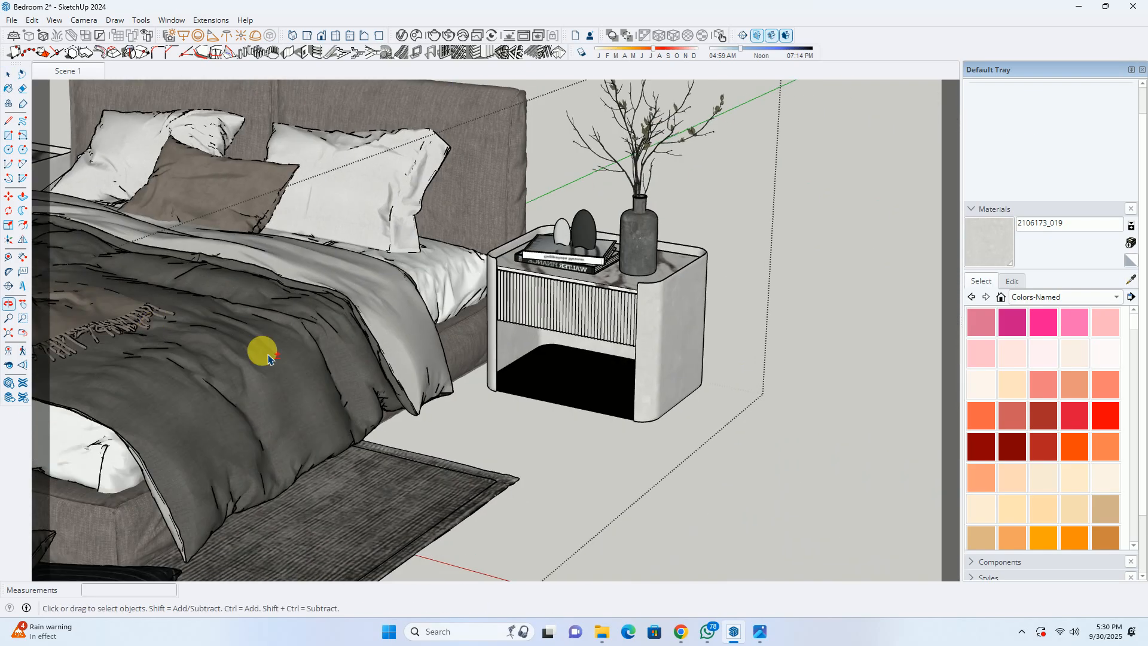
pyautogui.doubleClick(546, 392)
pyautogui.press('Delete')
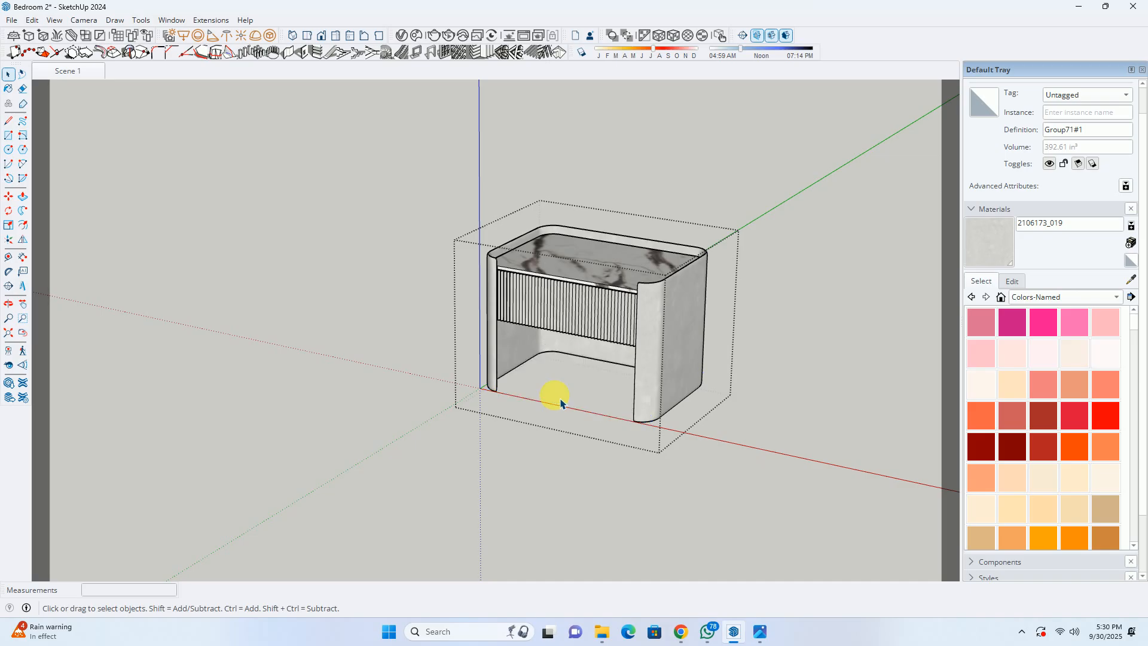
pyautogui.press('Escape')
# Paint the underside of the white wall panelling behind the bed with 0135_DarkGray, sampled from the panel groove.
pyautogui.scroll(-3, 650, 386)
pyautogui.moveTo(584, 371); pyautogui.dragTo(553, 372, button='middle')
pyautogui.scroll(7, 499, 372)
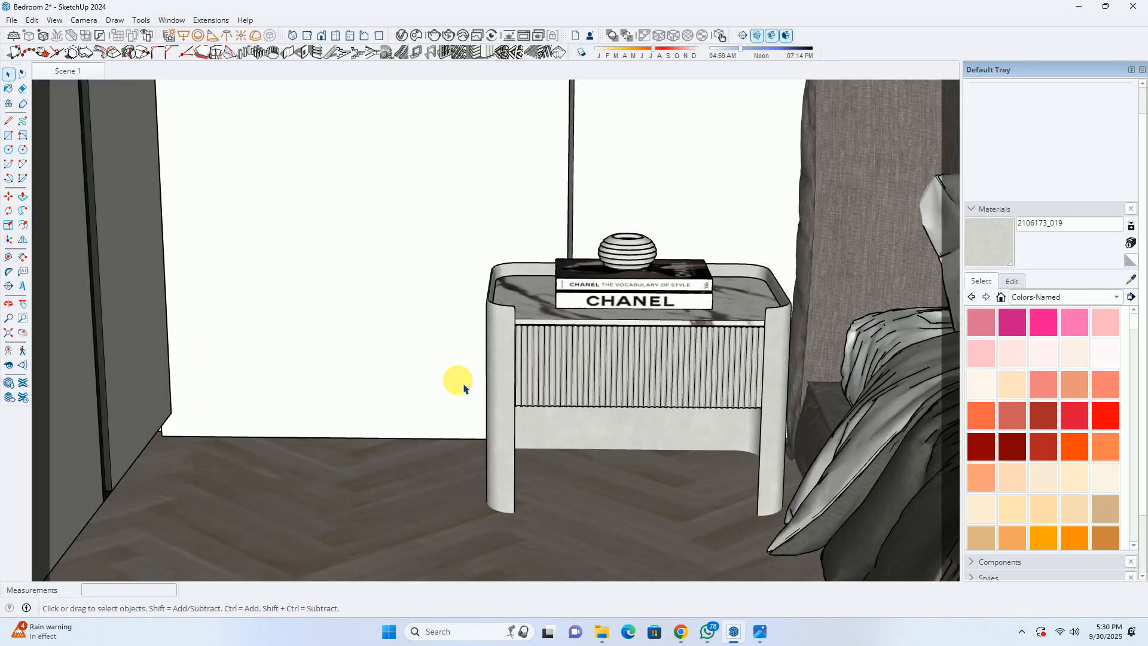
pyautogui.moveTo(374, 418); pyautogui.dragTo(481, 169, button='middle')
pyautogui.keyDown('shift'); pyautogui.moveTo(553, 421); pyautogui.dragTo(625, 414, button='middle'); pyautogui.keyUp('shift')
pyautogui.scroll(6, 451, 281)
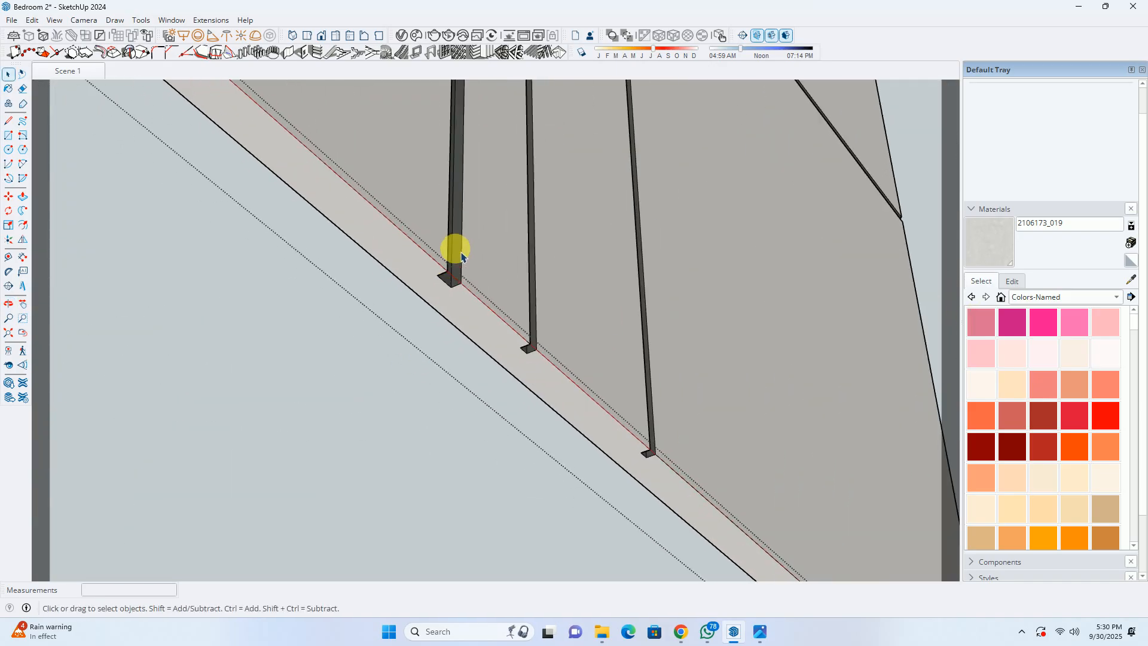
pyautogui.press('b')
pyautogui.click(450, 290)
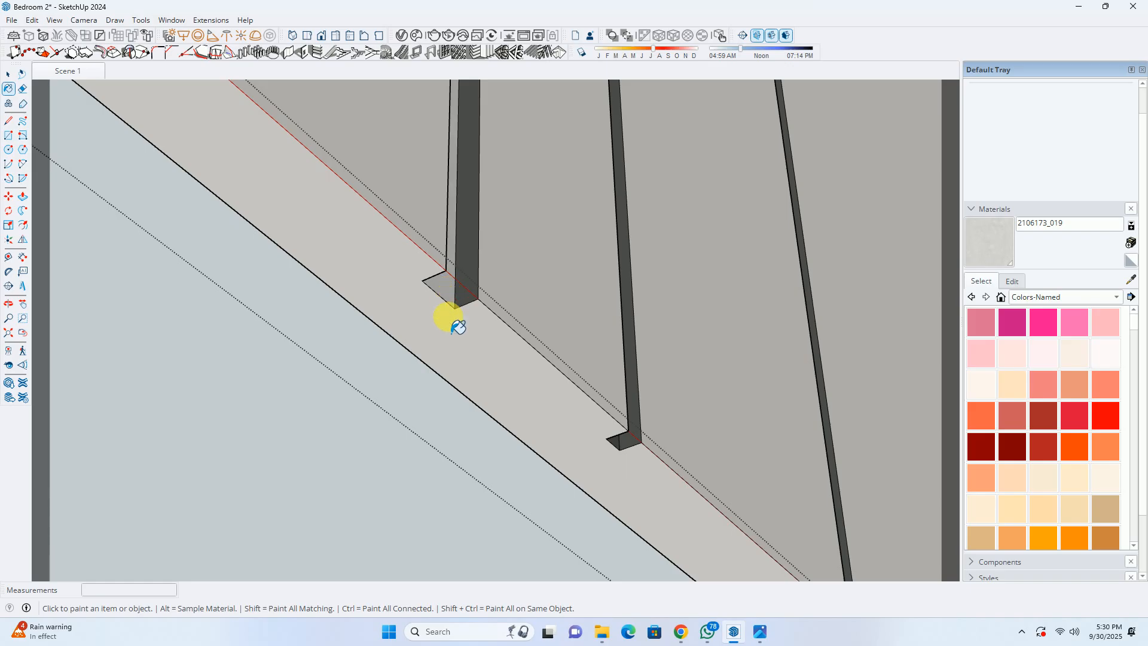
pyautogui.hotkey('ctrl', 'z')
pyautogui.keyDown('alt'); pyautogui.click(467, 282); pyautogui.keyUp('alt')
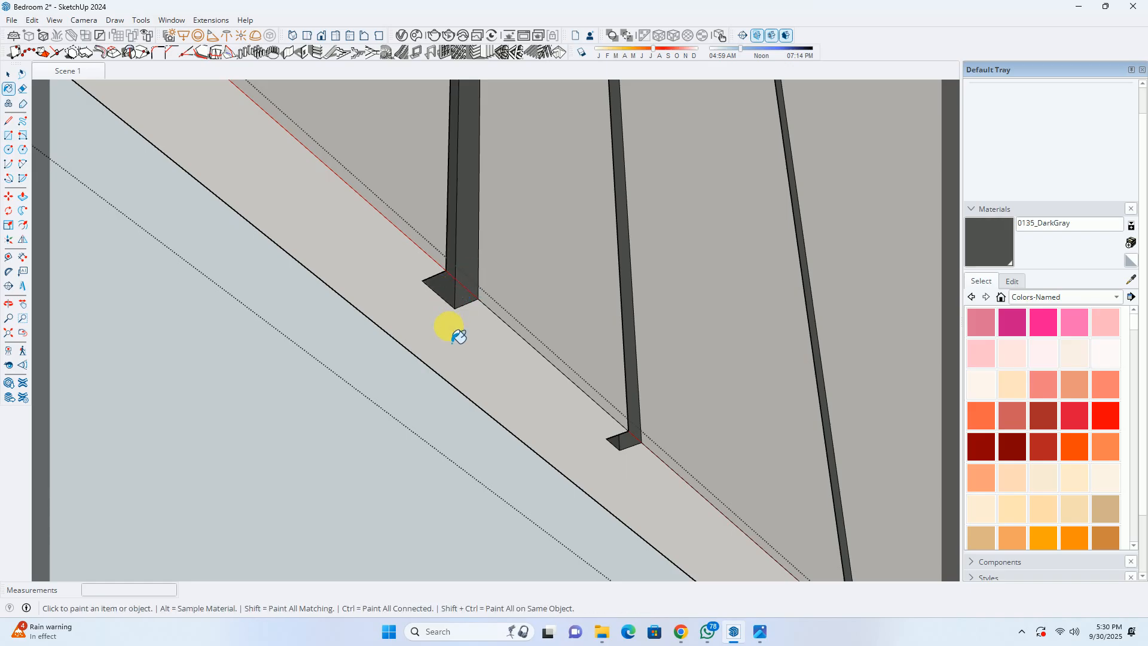
pyautogui.click(461, 341)
pyautogui.press('space')
# Extrude the underside of the white wall panelling by 5 mm from a new starting face.
pyautogui.press('p')
pyautogui.click(494, 352)
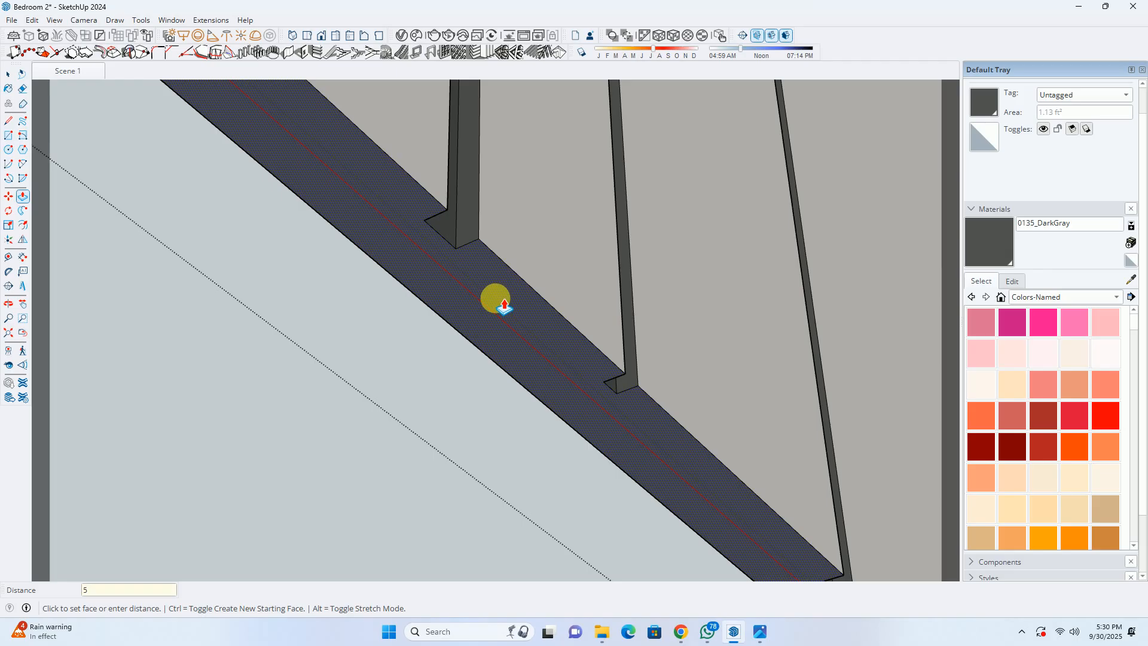
pyautogui.press('Return')
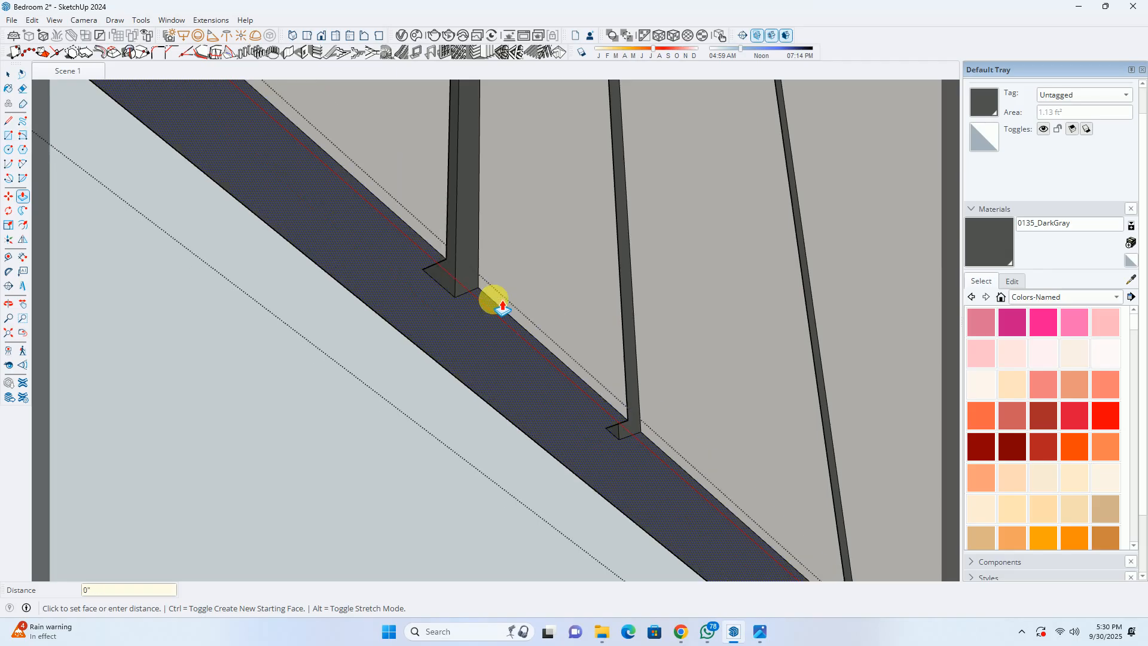
pyautogui.press('ctrl')
pyautogui.click(490, 333)
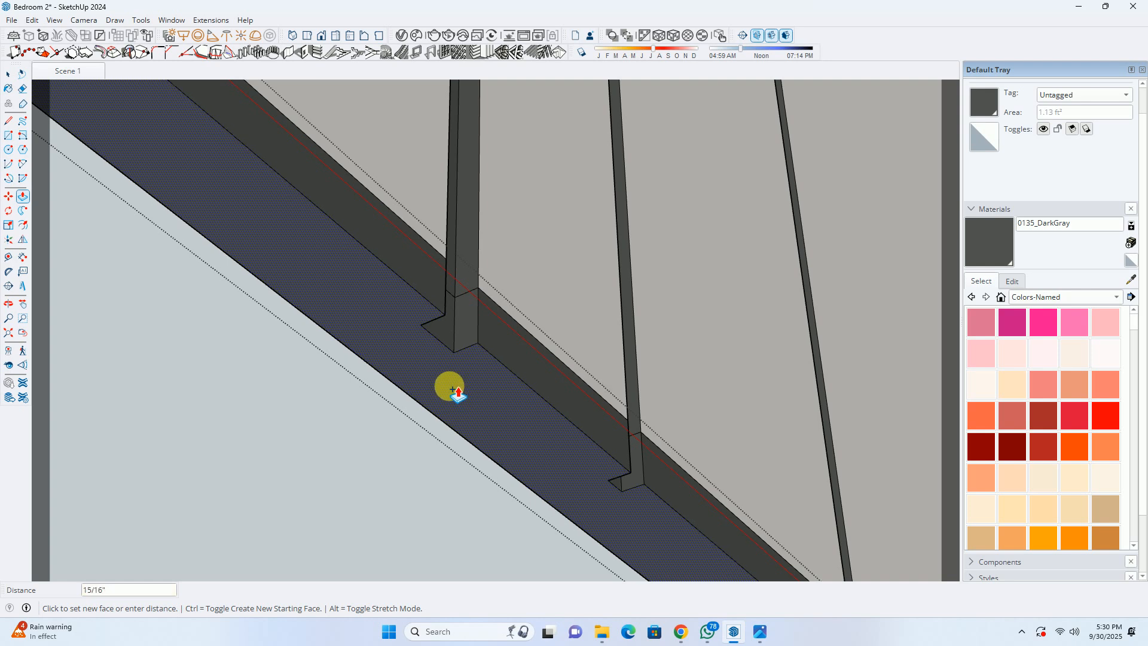
pyautogui.write('5mm')
pyautogui.press('Return')
# Push the front face of the dark base strip inward by 5 mm along the first wall panel.
pyautogui.moveTo(451, 390); pyautogui.dragTo(298, 496, button='middle')
pyautogui.moveTo(293, 507); pyautogui.dragTo(305, 487)
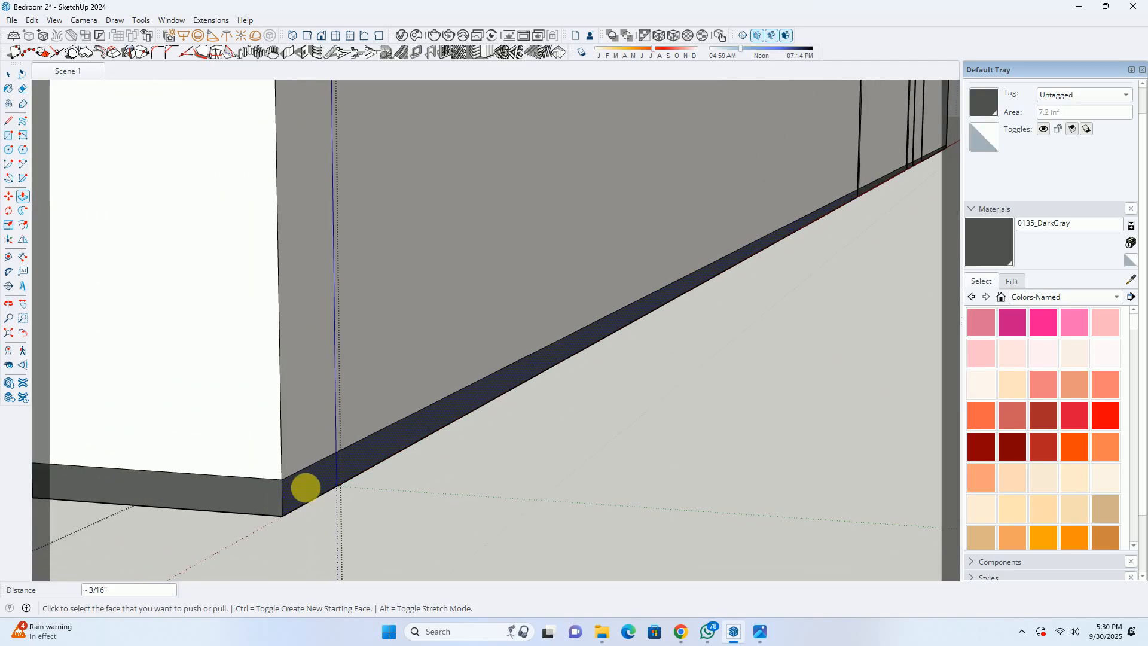
pyautogui.click(308, 486)
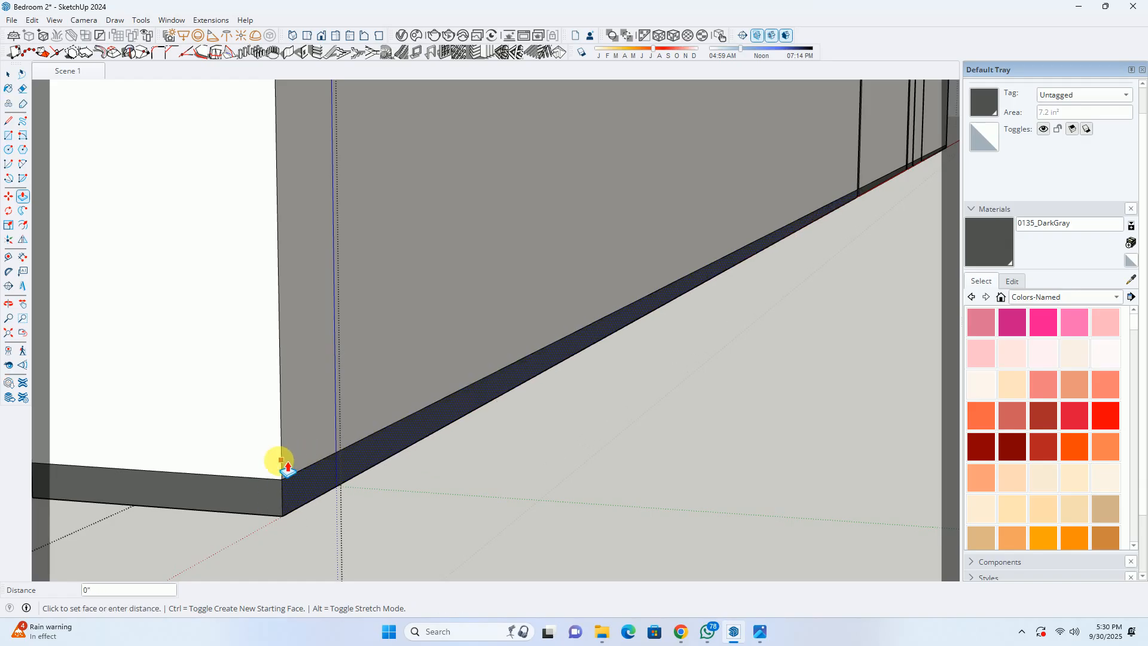
pyautogui.write('5mm')
pyautogui.press('Return')
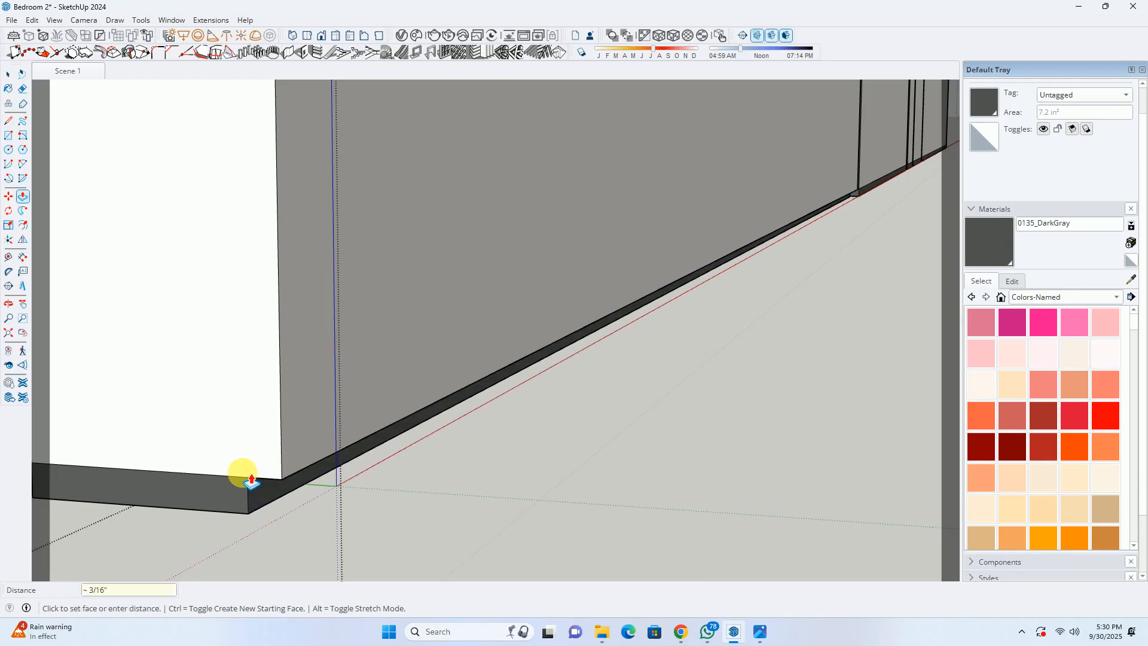
# Repeat the 5 mm recess on the base strip faces under the remaining white wall panels.
pyautogui.moveTo(290, 464); pyautogui.dragTo(197, 461, button='middle')
pyautogui.scroll(2, 624, 259)
pyautogui.doubleClick(521, 303)
pyautogui.moveTo(431, 377); pyautogui.dragTo(454, 371, button='middle')
pyautogui.scroll(3, 825, 198)
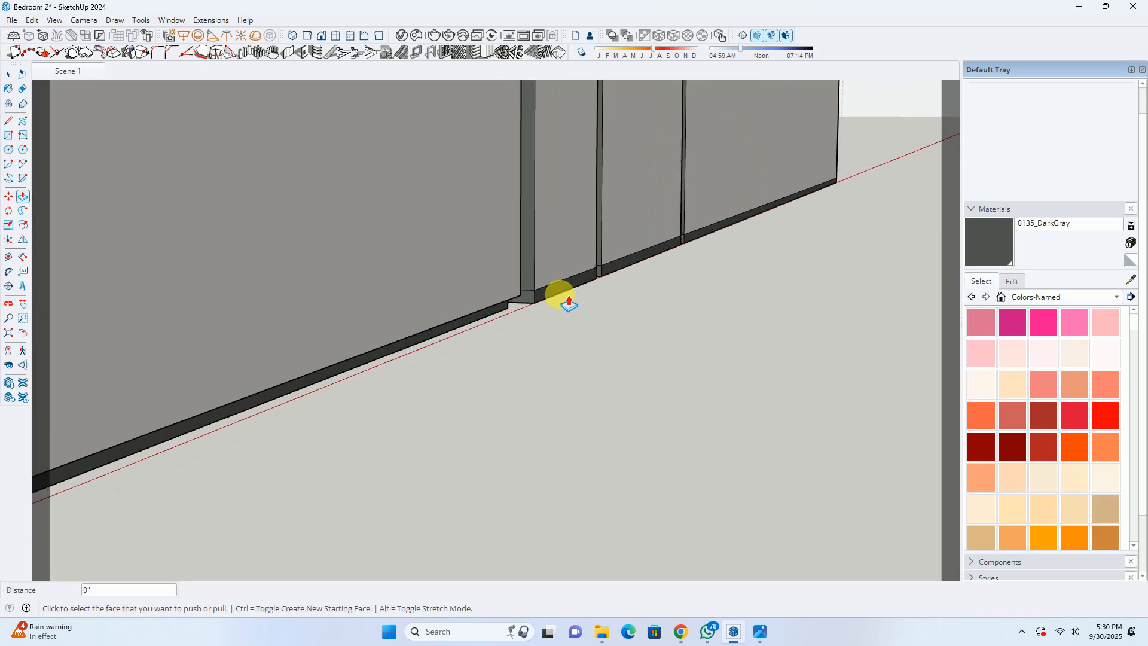
pyautogui.doubleClick(559, 290)
pyautogui.click(618, 266)
pyautogui.click(619, 266)
pyautogui.doubleClick(701, 233)
pyautogui.moveTo(694, 236); pyautogui.dragTo(491, 188, button='middle')
pyautogui.scroll(-2, 493, 206)
pyautogui.press('space')
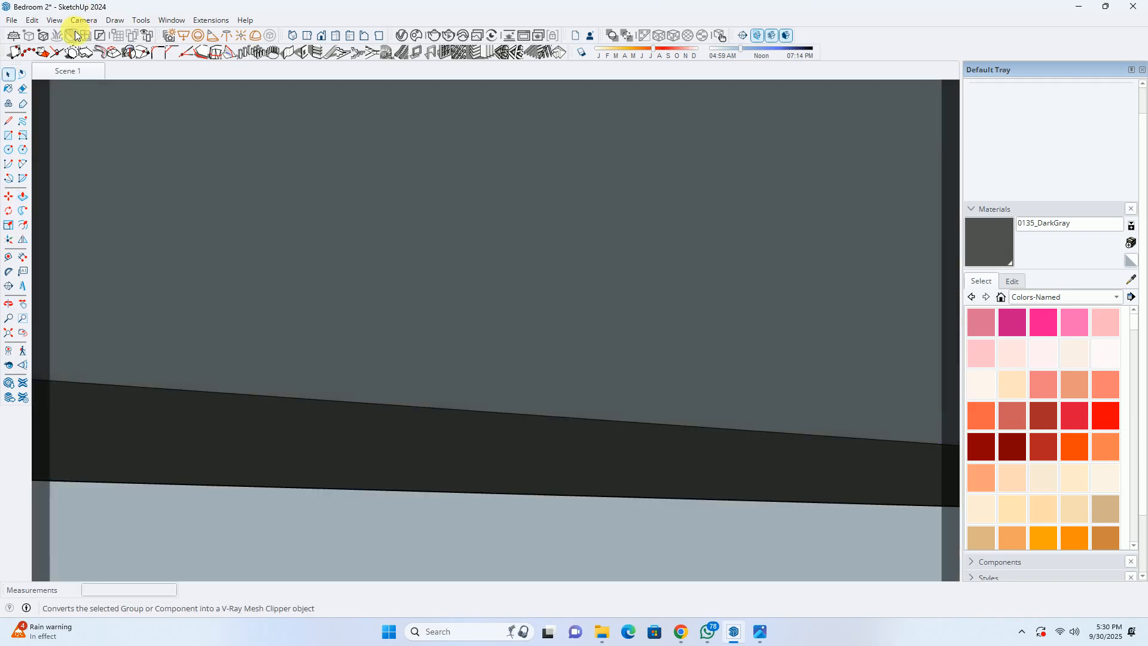
# From Scene 1, select both nightstands with their decor inside the bed group and move them about 3/4".
pyautogui.click(64, 71)
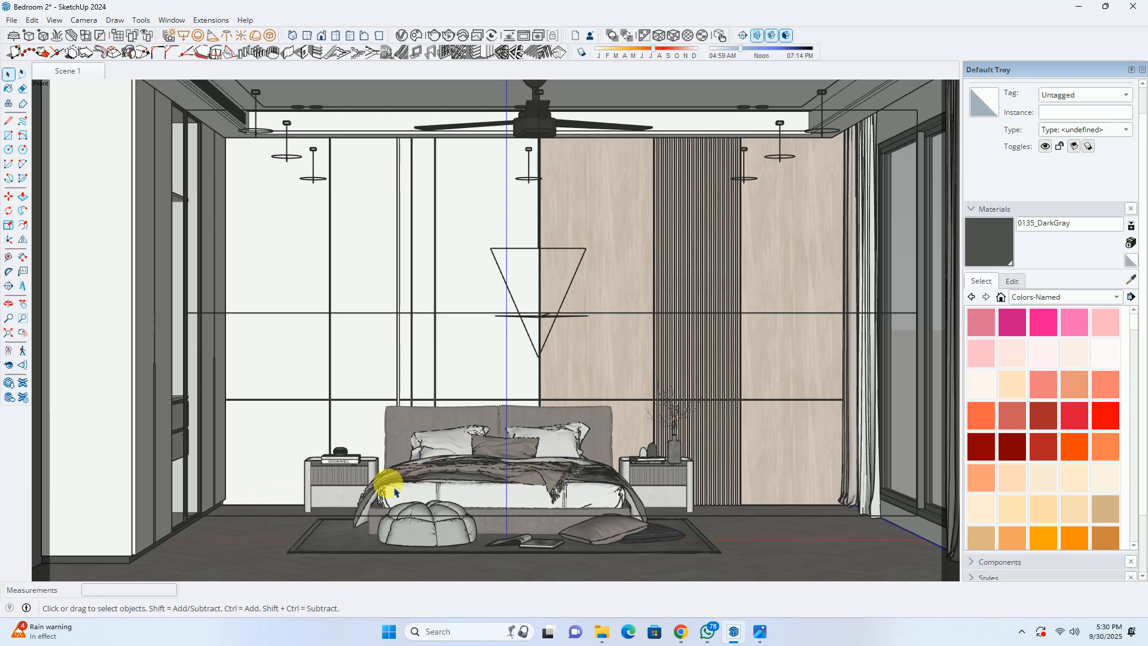
pyautogui.doubleClick(337, 501)
pyautogui.moveTo(239, 409); pyautogui.dragTo(776, 538)
pyautogui.moveTo(225, 297); pyautogui.dragTo(915, 529)
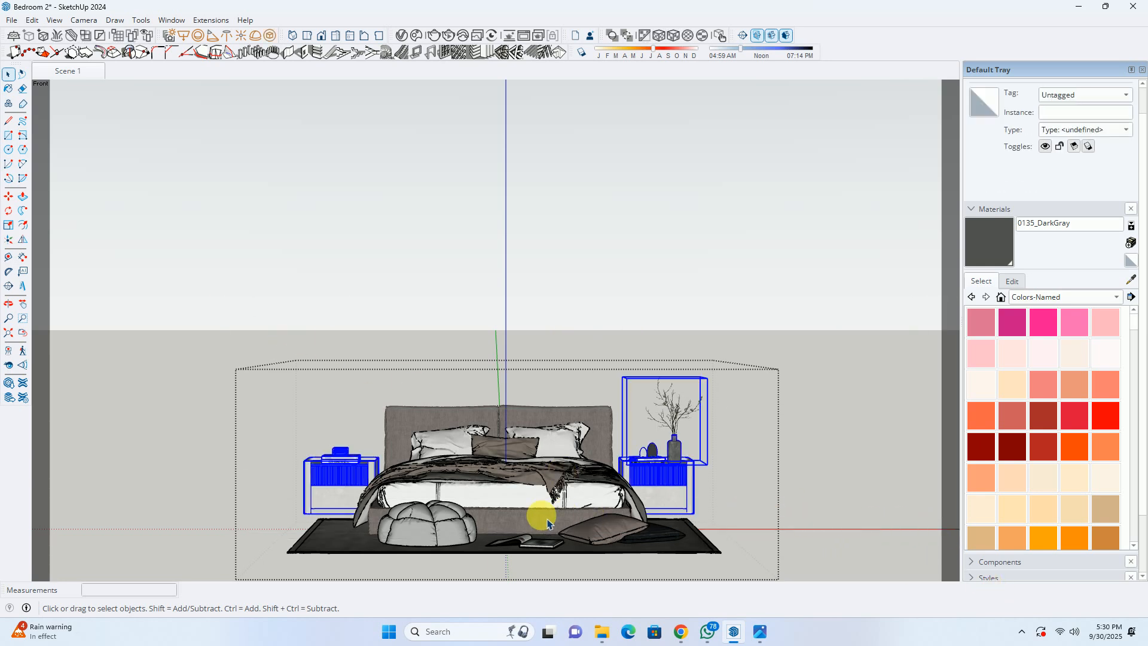
pyautogui.scroll(5, 310, 526)
pyautogui.press('m')
pyautogui.click(303, 507)
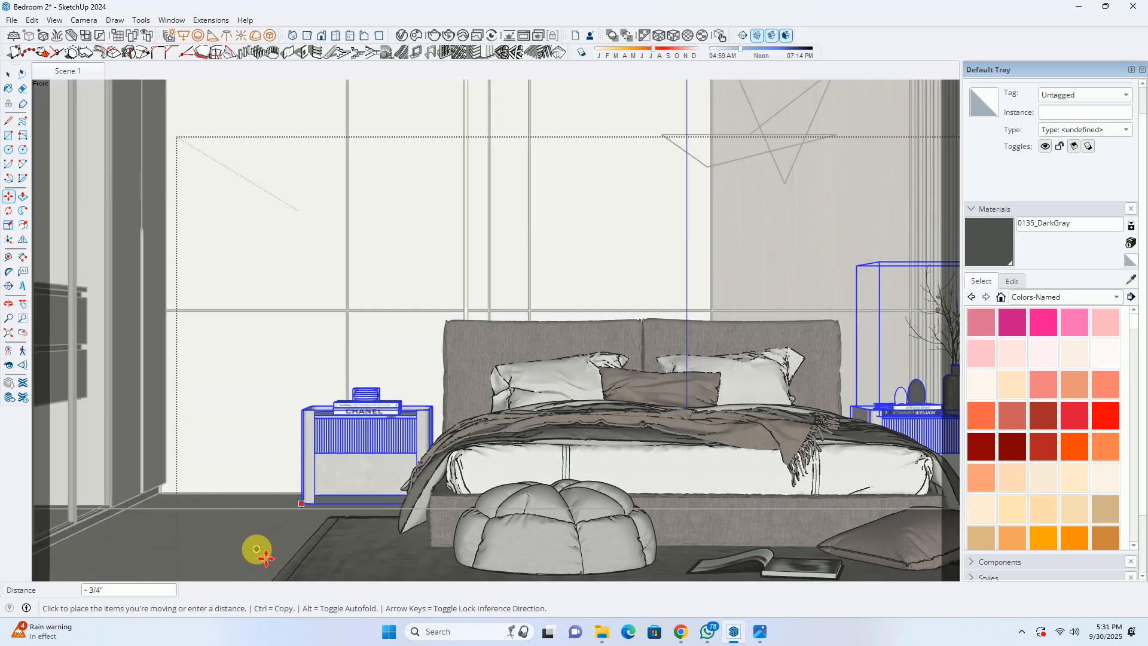
pyautogui.click(256, 549)
pyautogui.press('space')
pyautogui.scroll(-4, 430, 439)
pyautogui.press('Escape')
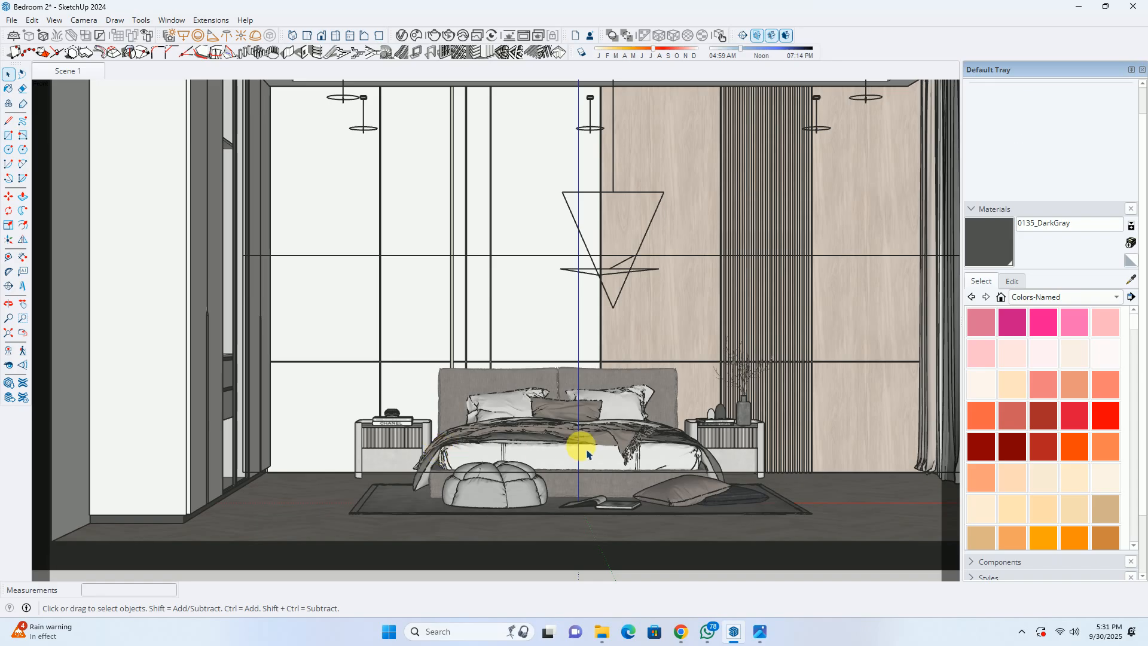
# Browse the Fabric materials in Chaos Cosmos for a brown or grey cloth suited to the bed, and close the browser.
pyautogui.keyDown('shift'); pyautogui.moveTo(588, 455); pyautogui.dragTo(531, 441, button='middle'); pyautogui.keyUp('shift')
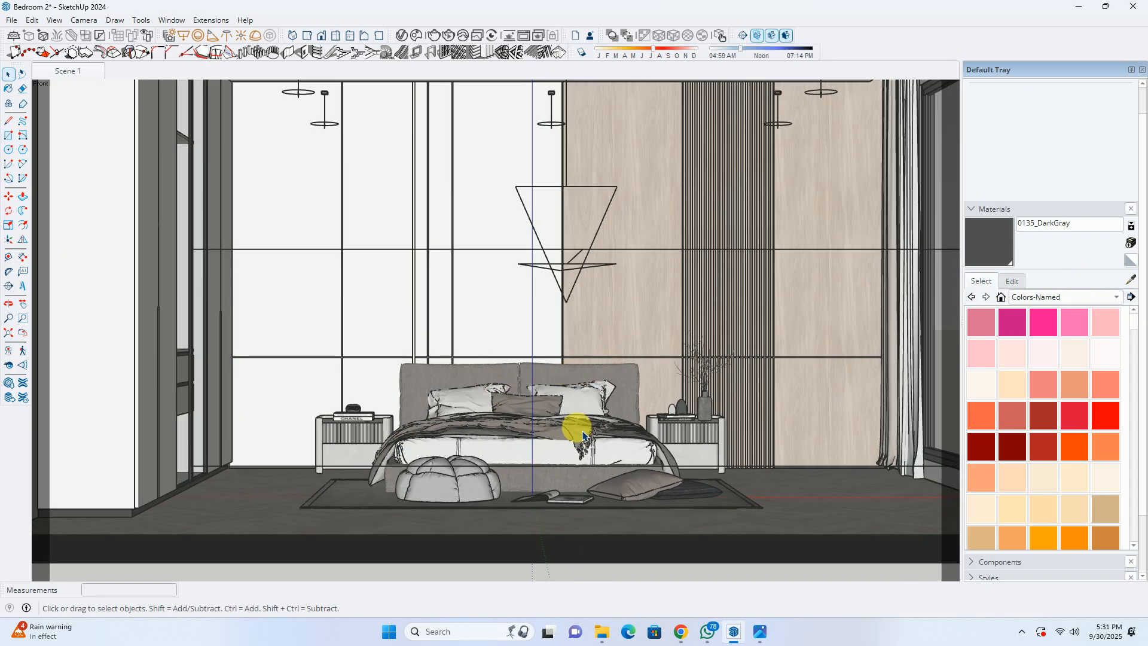
pyautogui.click(416, 35)
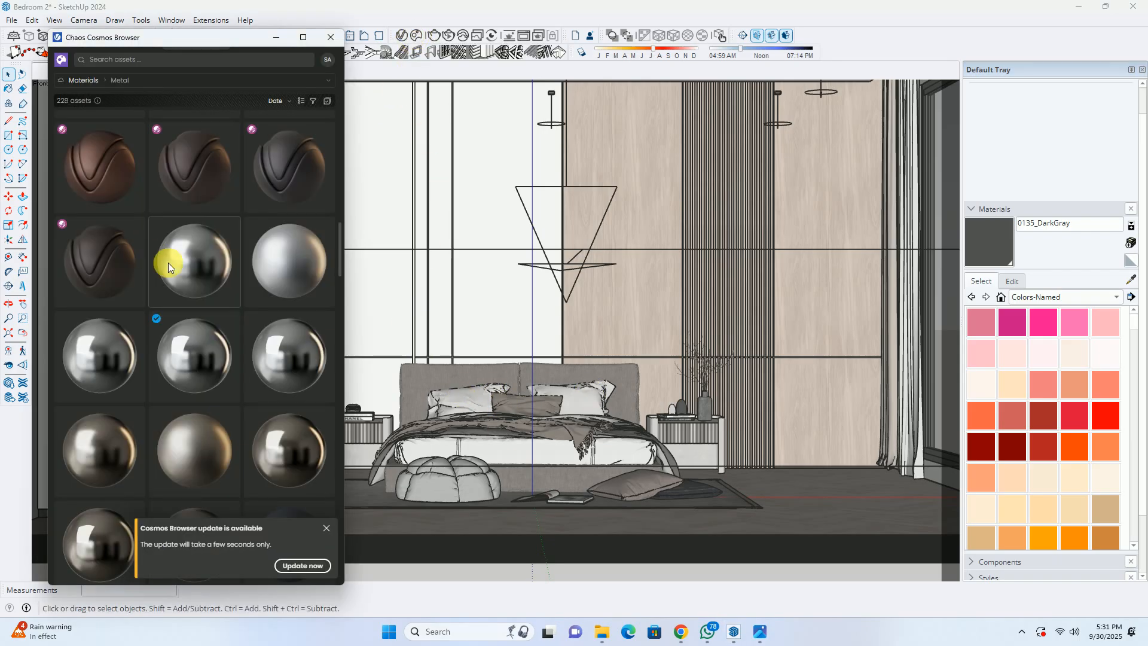
pyautogui.click(61, 83)
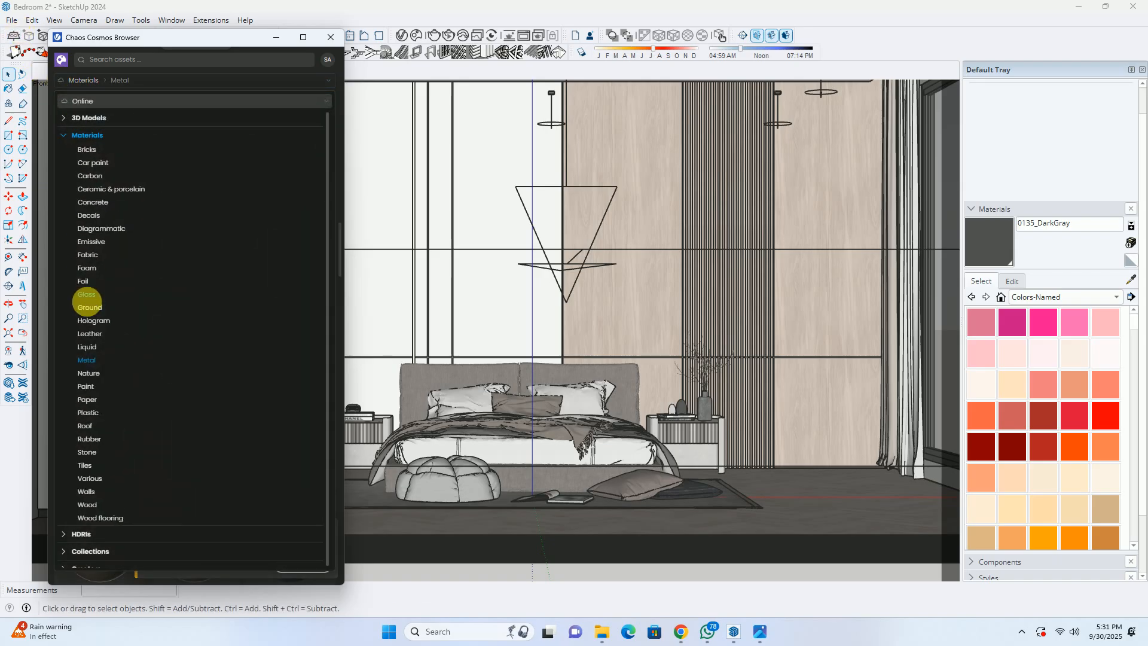
pyautogui.click(86, 258)
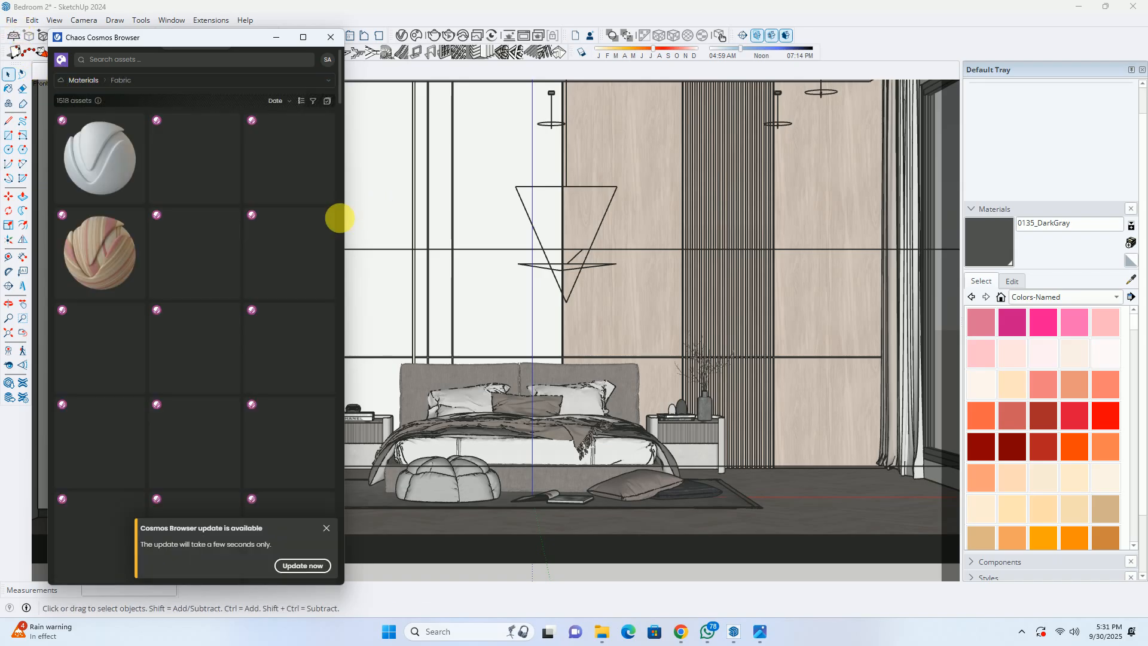
pyautogui.moveTo(340, 90); pyautogui.dragTo(322, 543)
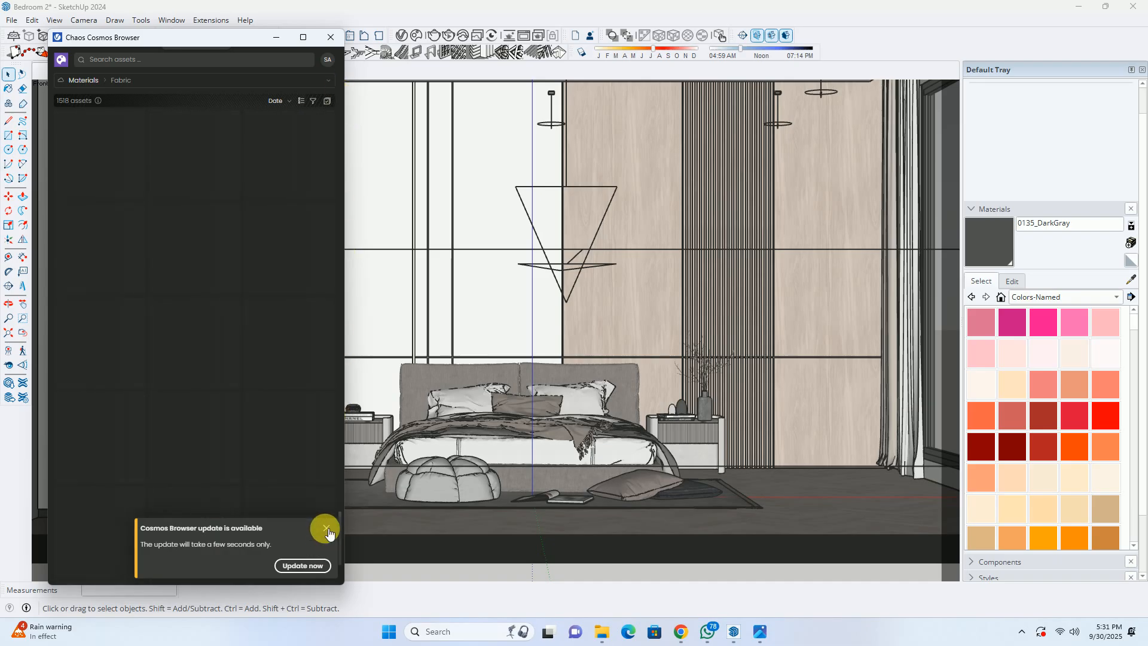
pyautogui.click(327, 528)
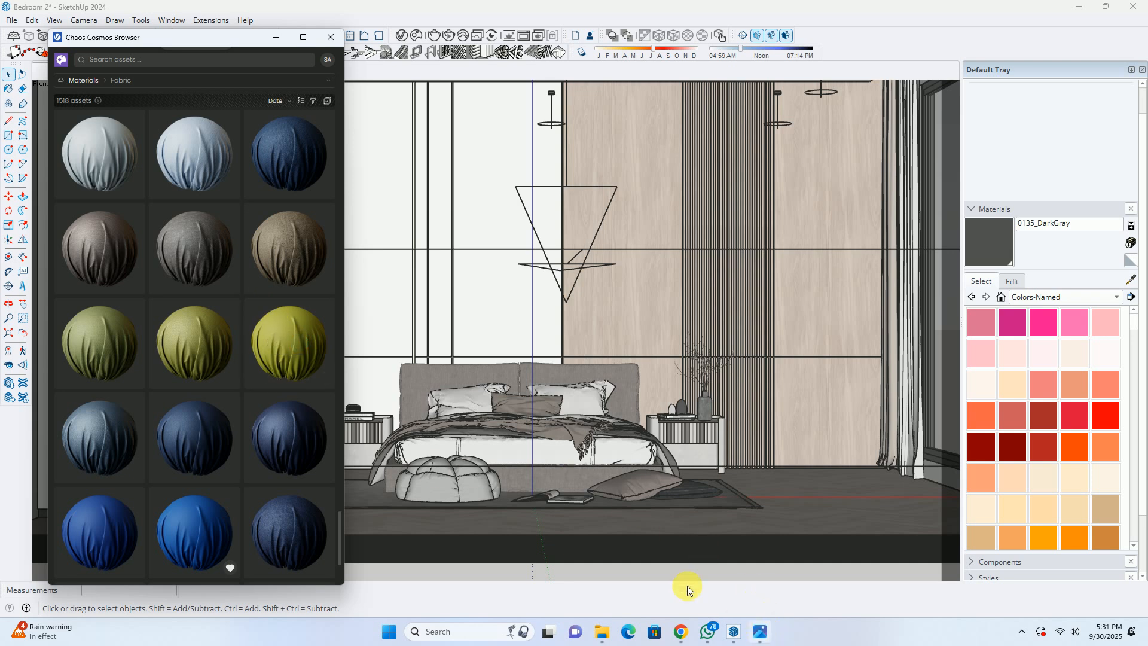
pyautogui.scroll(10, 156, 243)
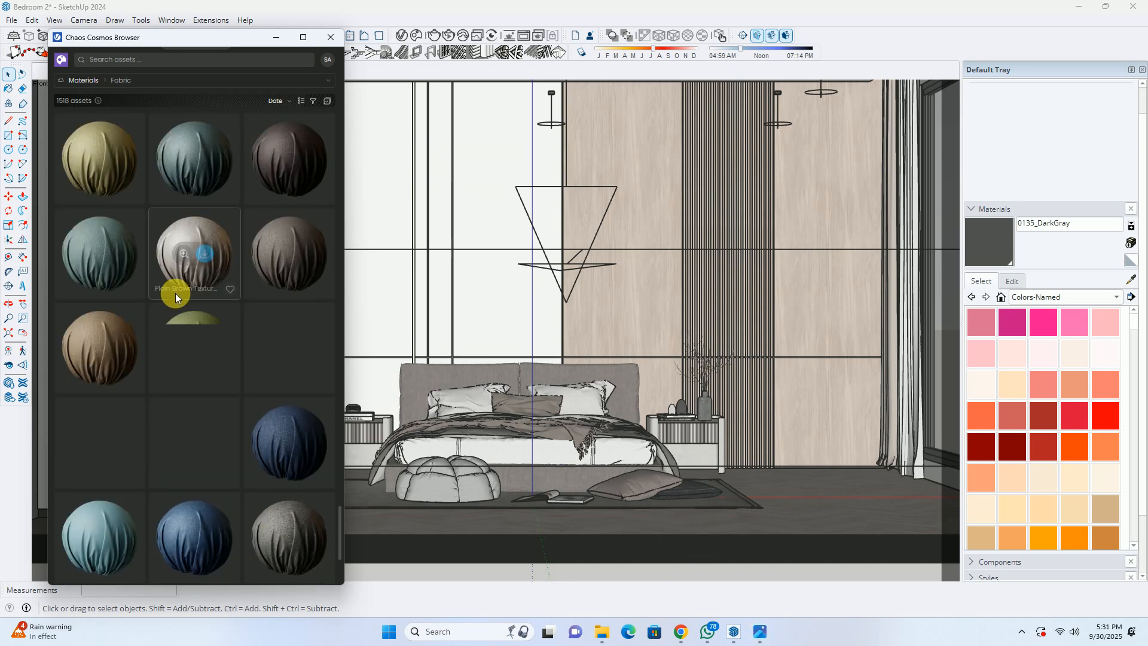
pyautogui.scroll(3, 289, 226)
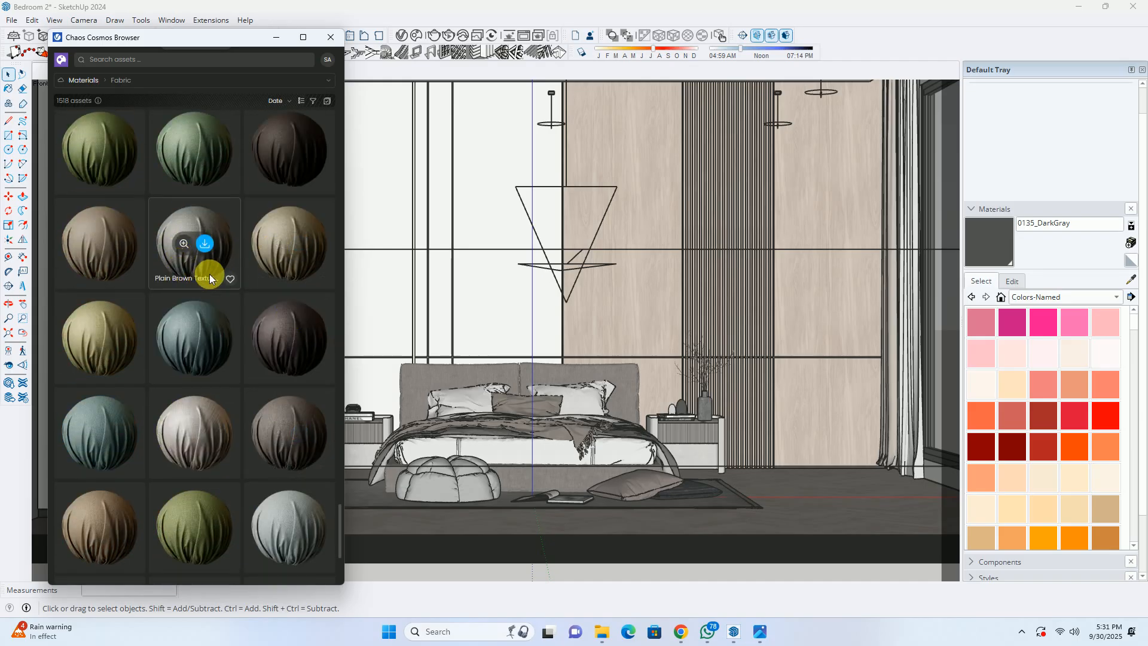
pyautogui.scroll(1, 460, 412)
pyautogui.scroll(1, 473, 387)
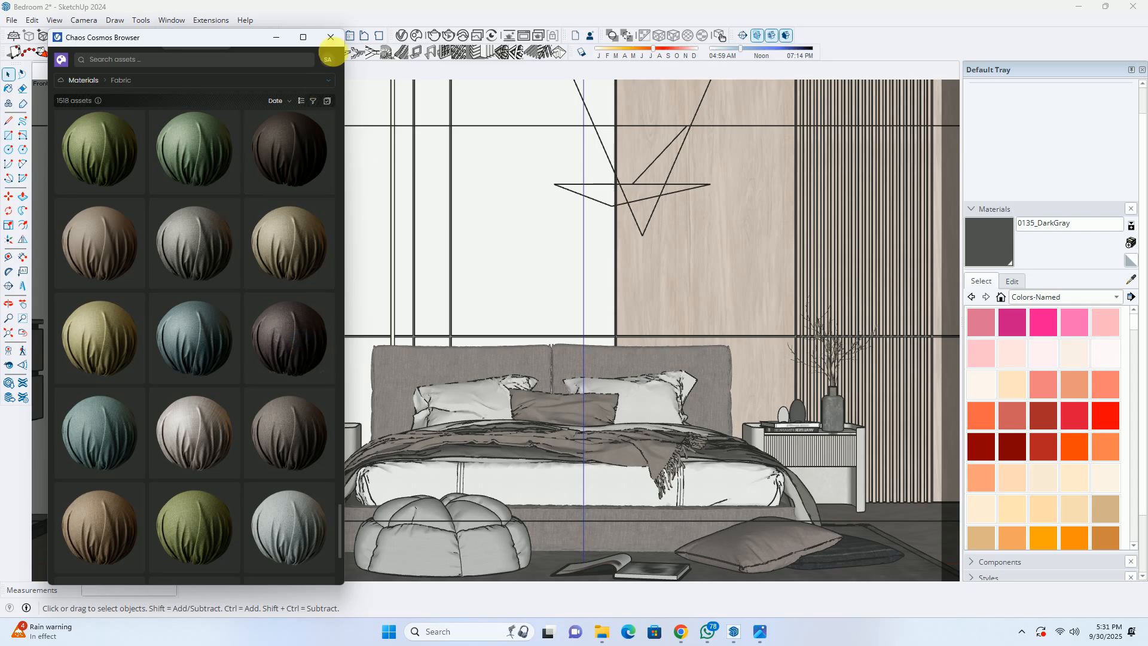
pyautogui.click(330, 37)
# Render the bedroom again from Scene 1 at 2400 × 1350 in the V-Ray Frame Buffer.
pyautogui.click(82, 70)
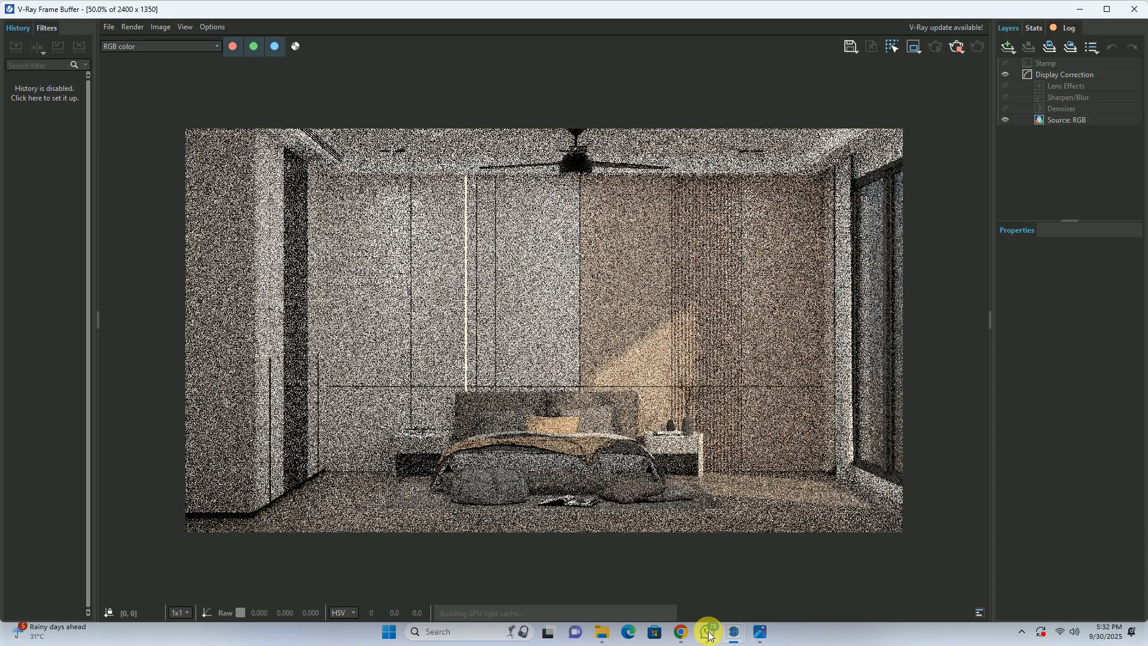
pyautogui.moveTo(708, 636)
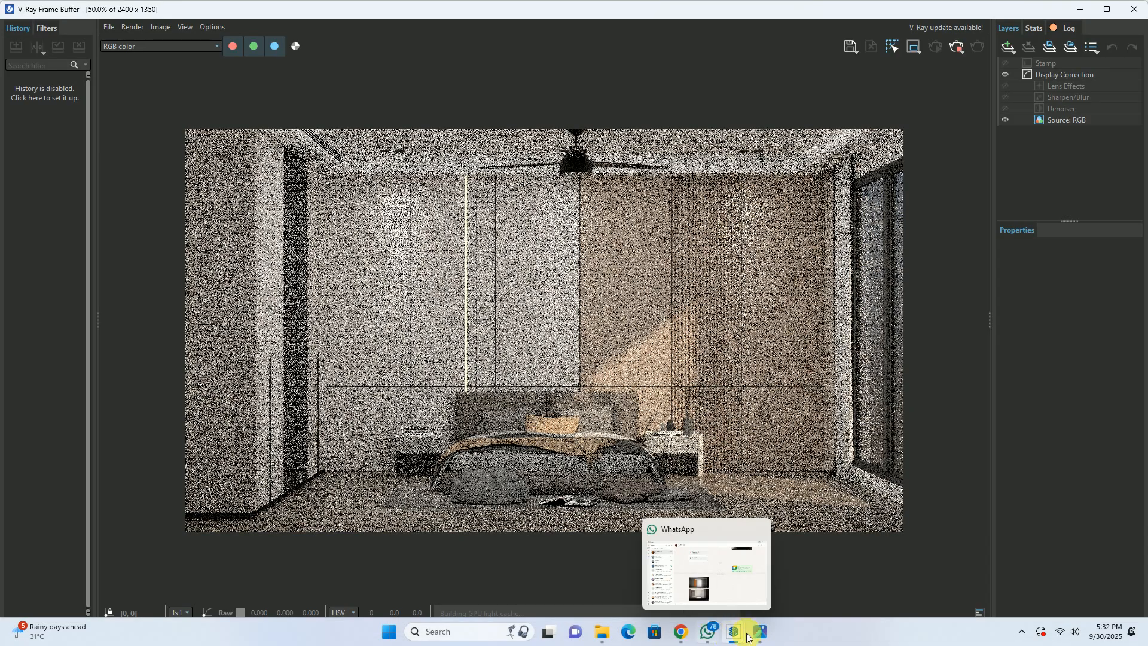
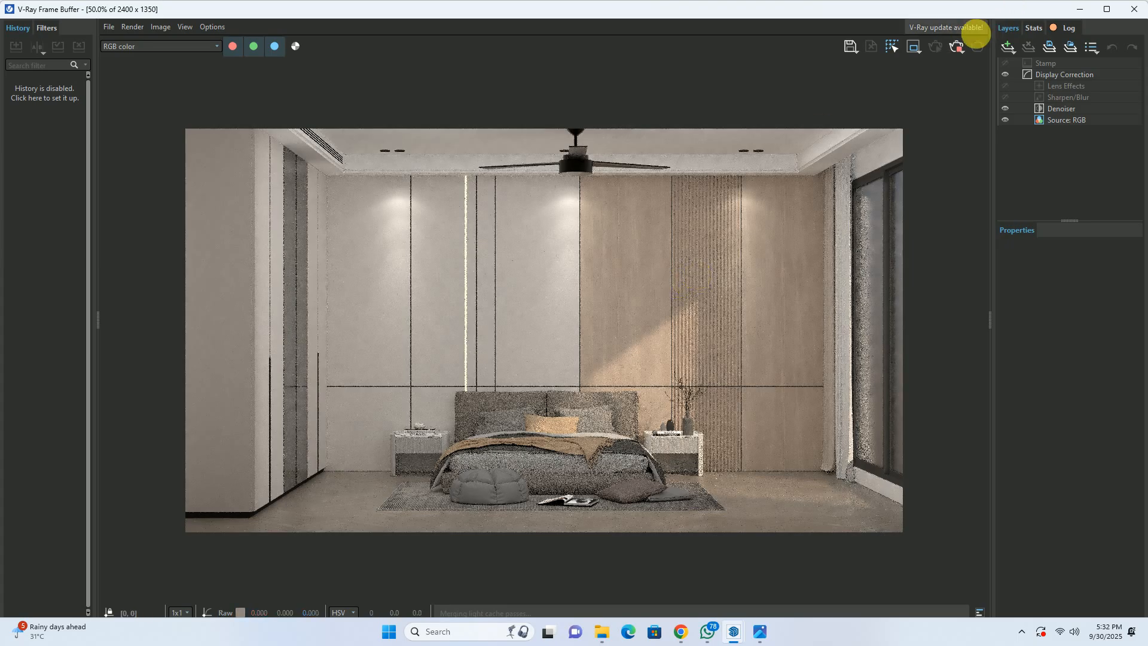
# Close the V-Ray Frame Buffer and inspect the bedroom model around the window and curtains.
pyautogui.click(1134, 9)
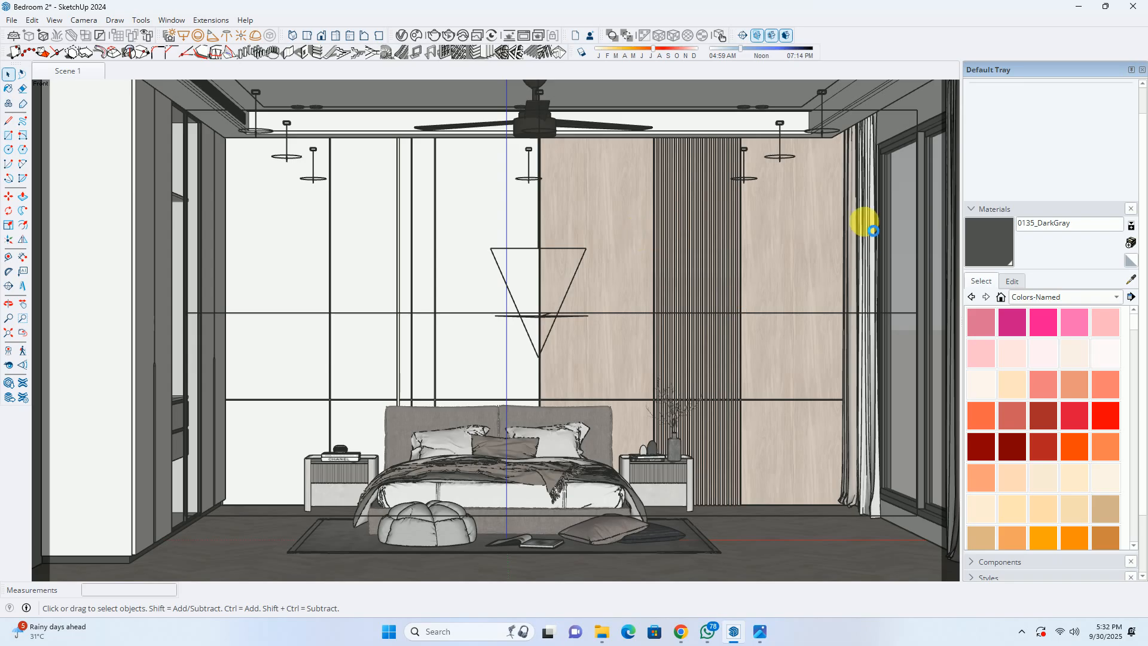
pyautogui.scroll(-5, 461, 287)
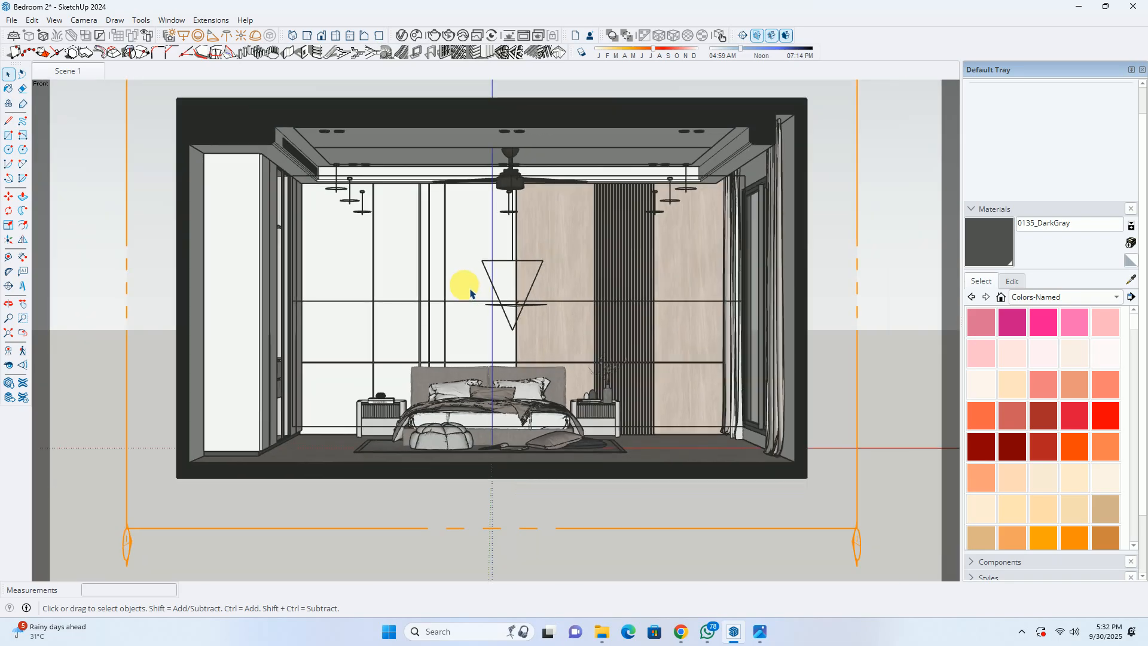
pyautogui.moveTo(461, 287); pyautogui.dragTo(562, 299, button='middle')
pyautogui.scroll(6, 592, 281)
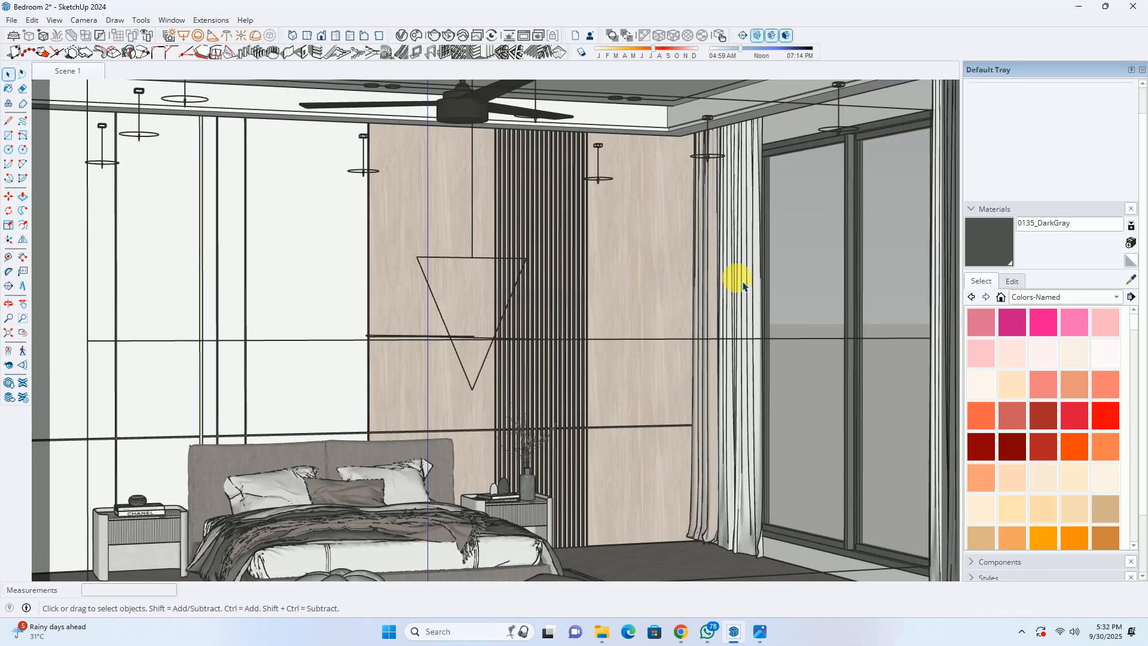
pyautogui.scroll(-2, 801, 272)
pyautogui.scroll(3, 772, 279)
pyautogui.moveTo(747, 278); pyautogui.dragTo(710, 277, button='middle')
pyautogui.scroll(-5, 688, 263)
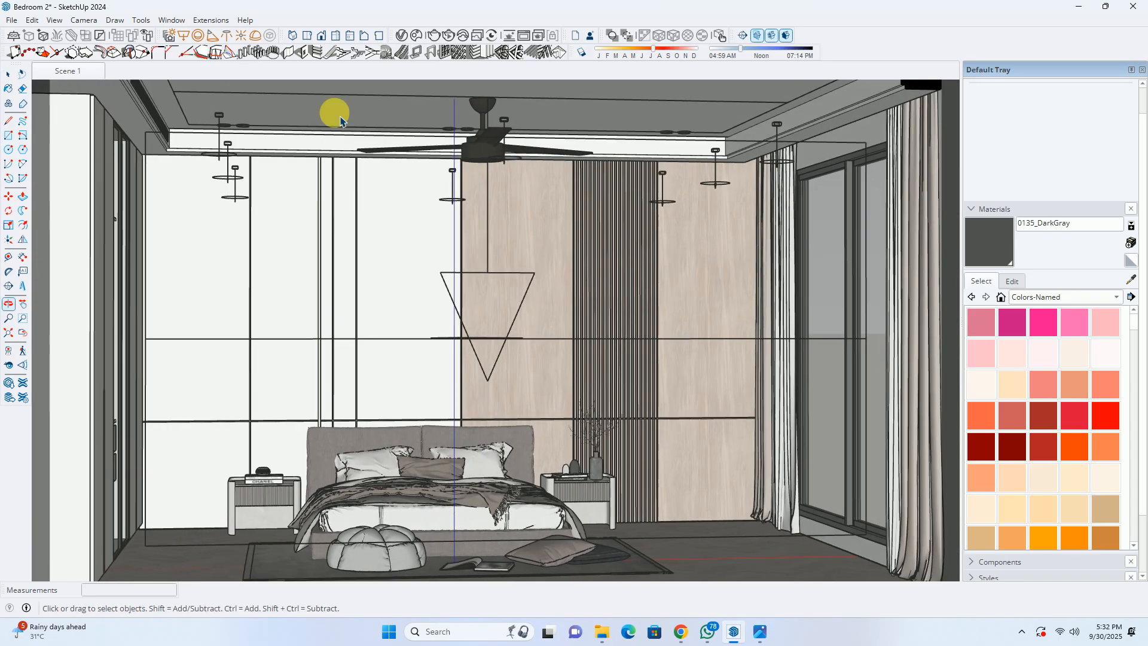
pyautogui.scroll(-5, 735, 243)
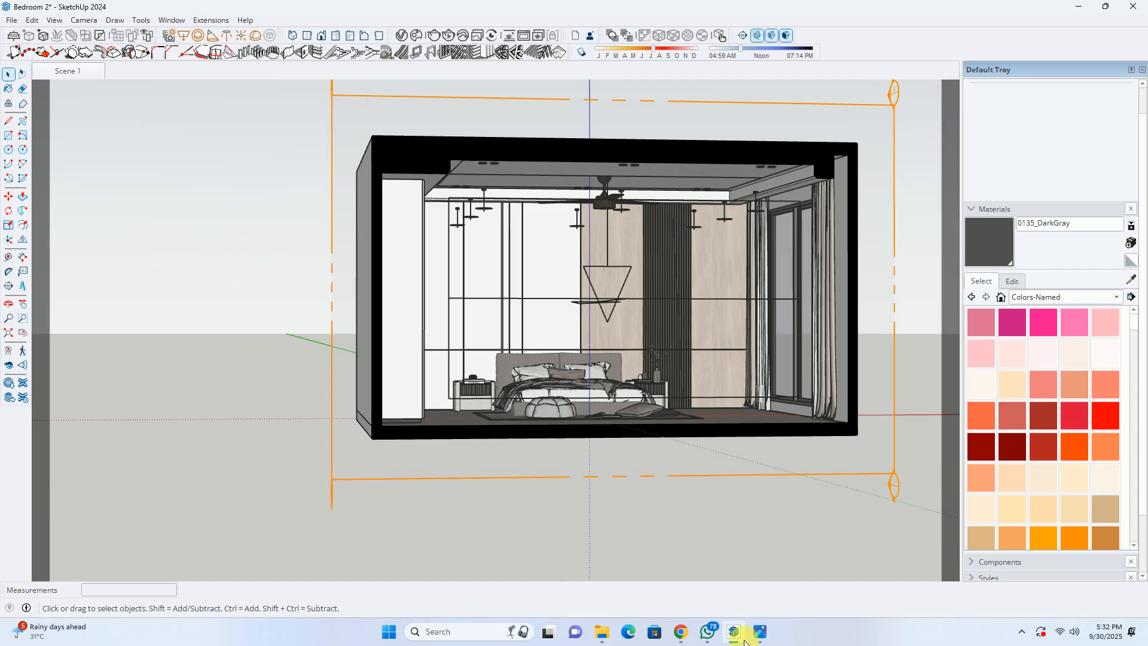
# Switch to Chrome and search Google for "background wallpaper" in a new tab.
pyautogui.click(628, 577)
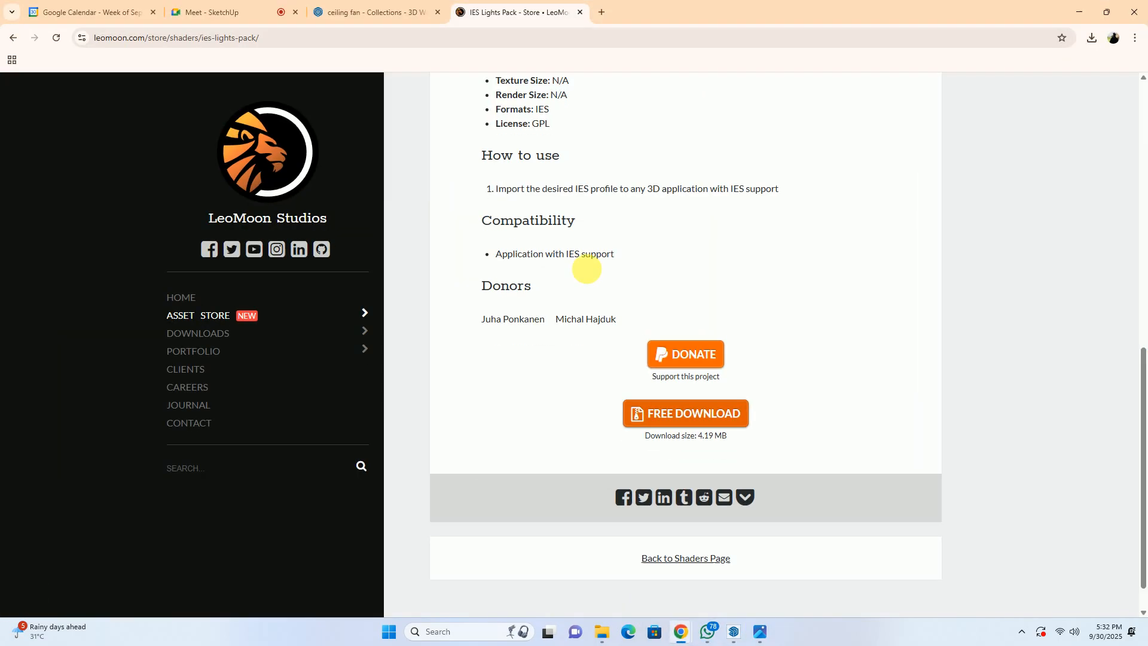
pyautogui.click(602, 14)
pyautogui.click(502, 246)
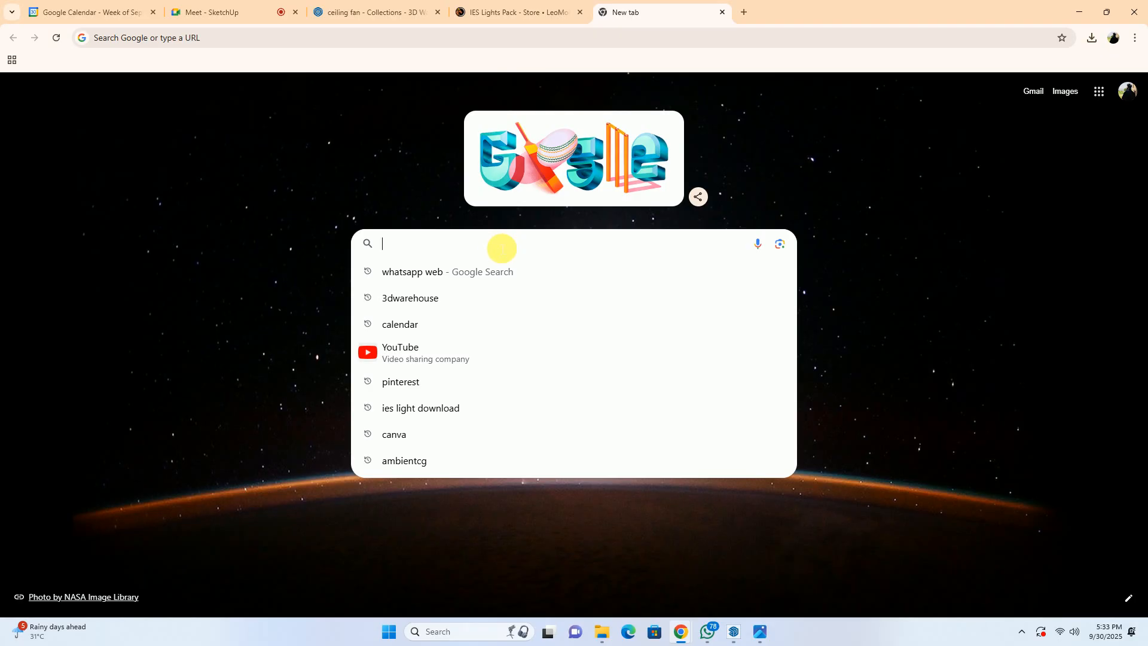
pyautogui.write('backgr')
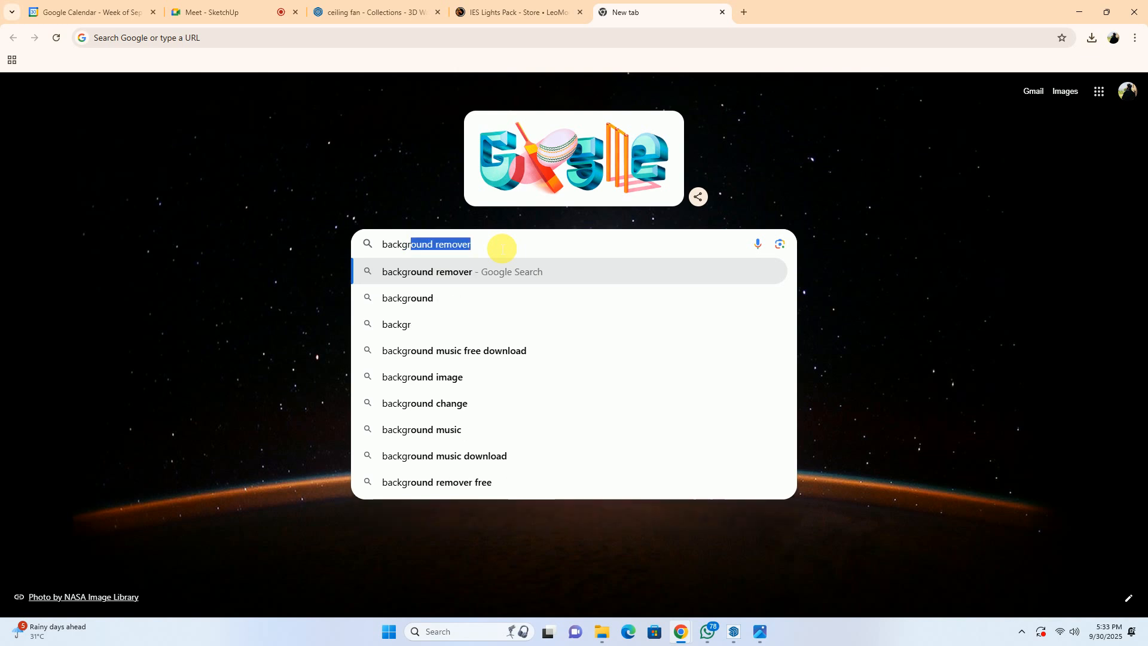
pyautogui.write('ound wallpape')
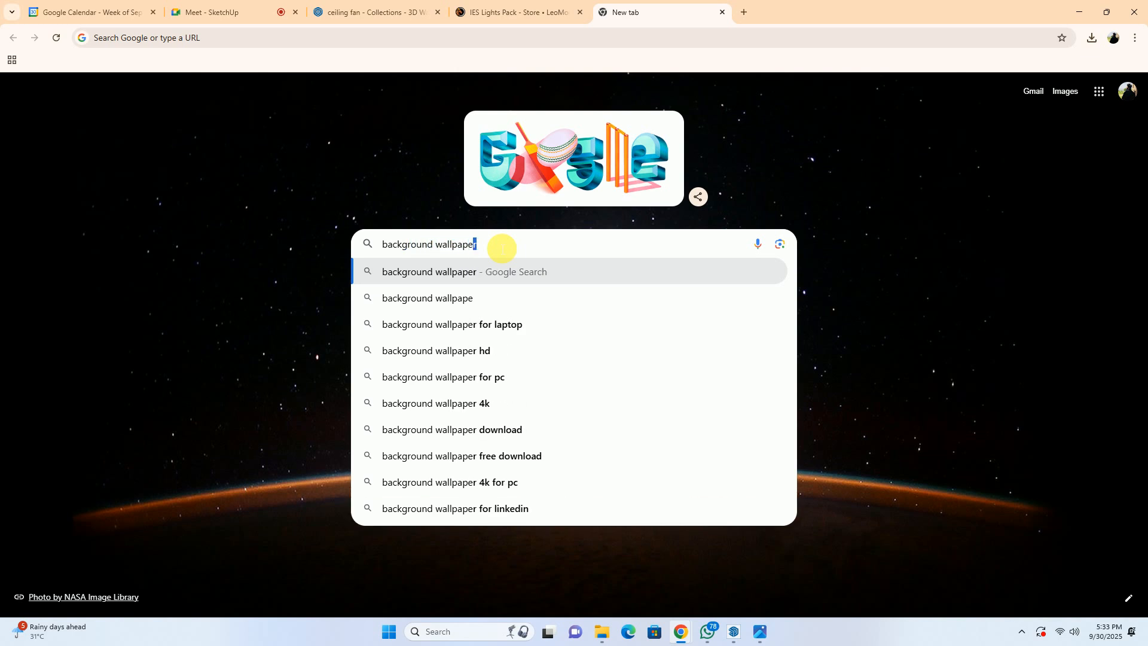
pyautogui.press('Return')
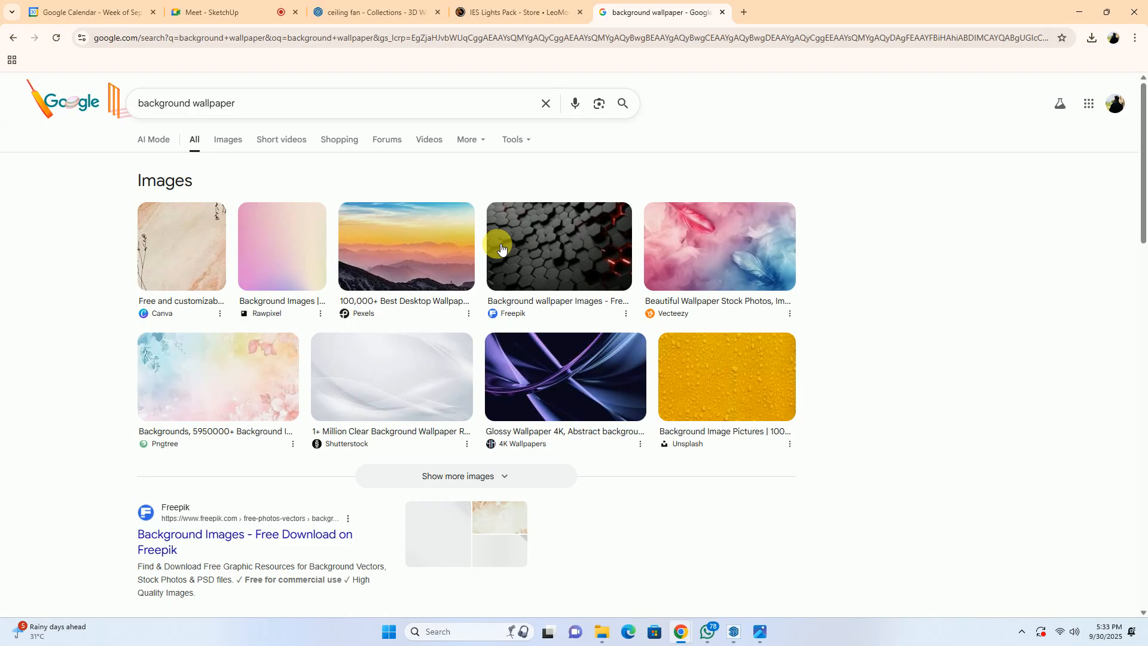
# Extend the Google search to "background wallpaper of ground & sky".
pyautogui.click(309, 110)
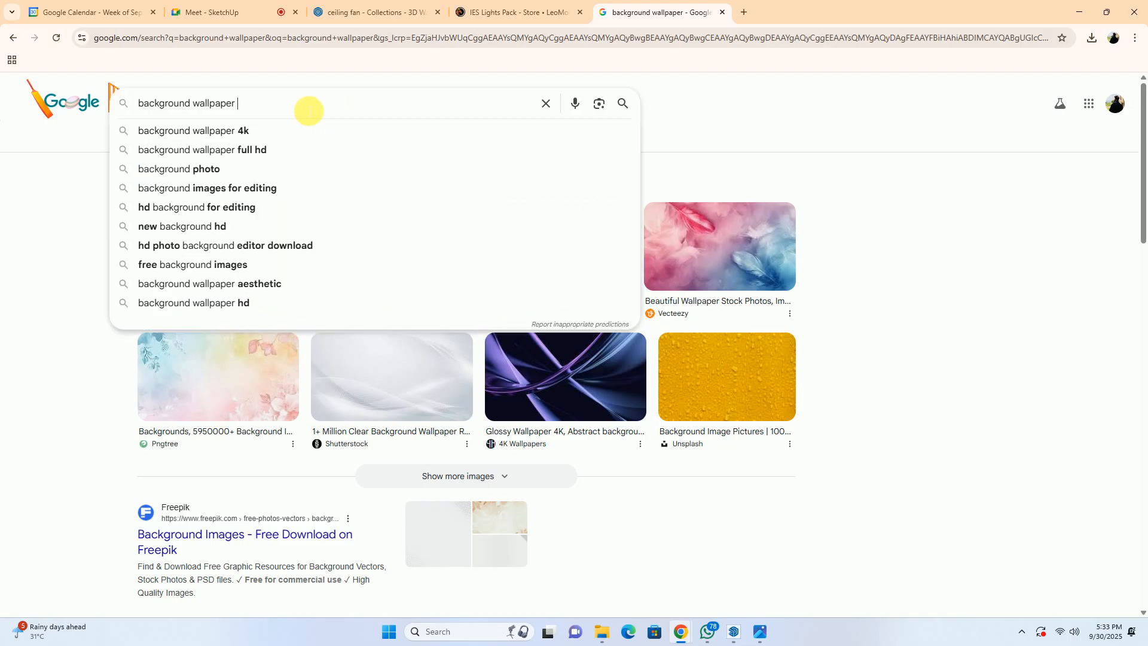
pyautogui.write('of')
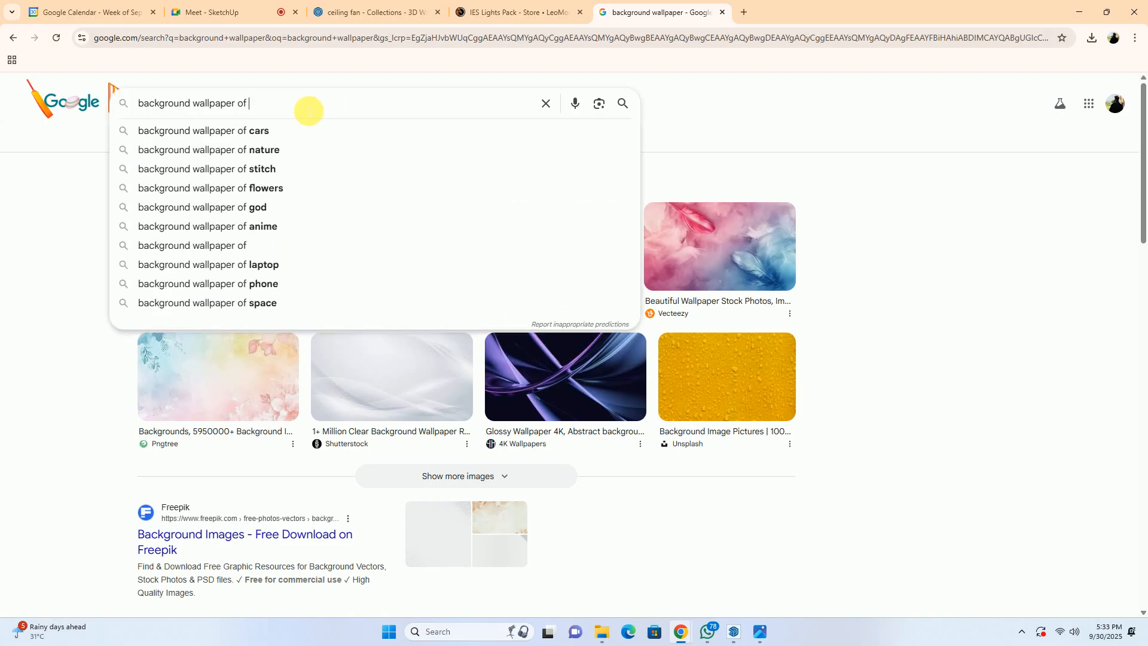
pyautogui.write(' ground')
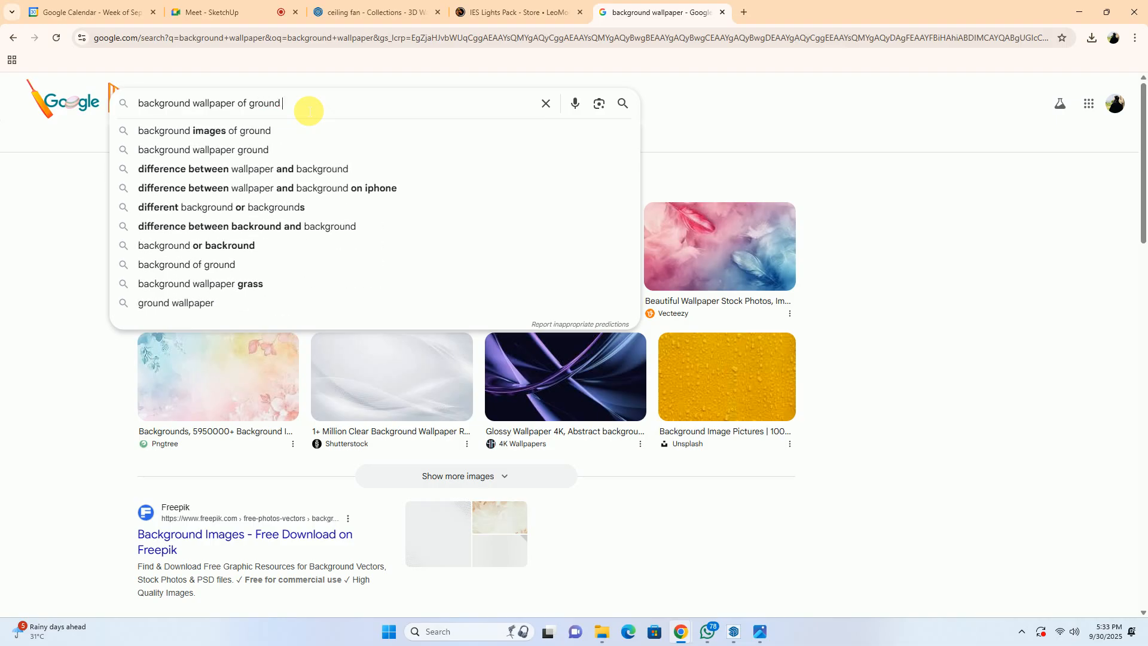
pyautogui.write(' & s')
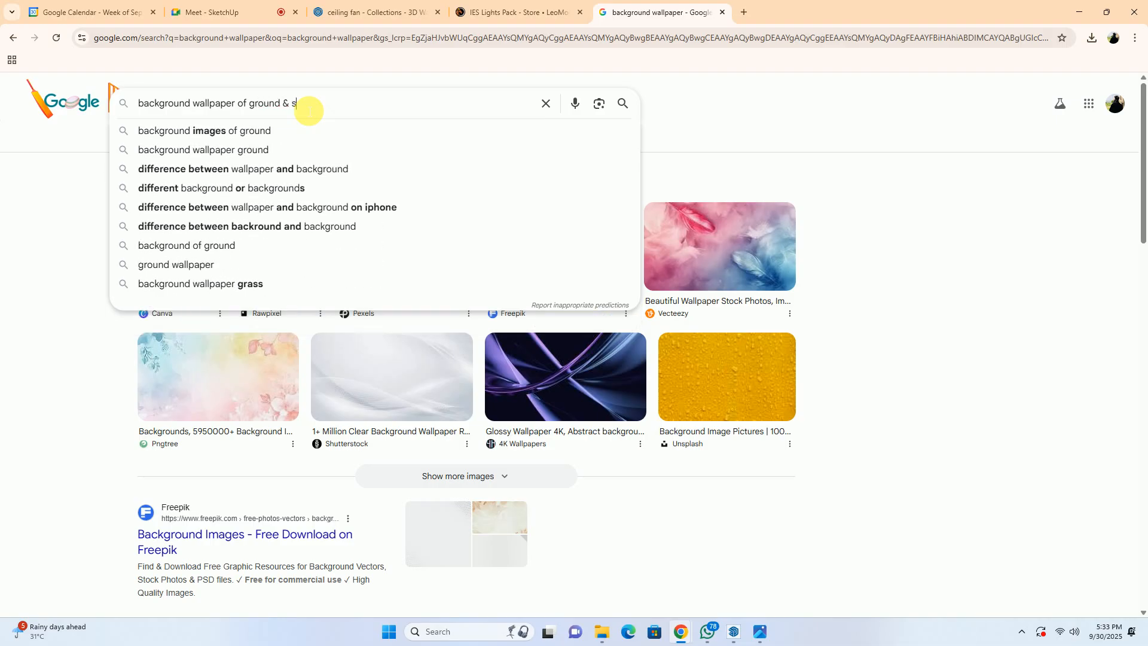
pyautogui.write('ky')
pyautogui.press('Return')
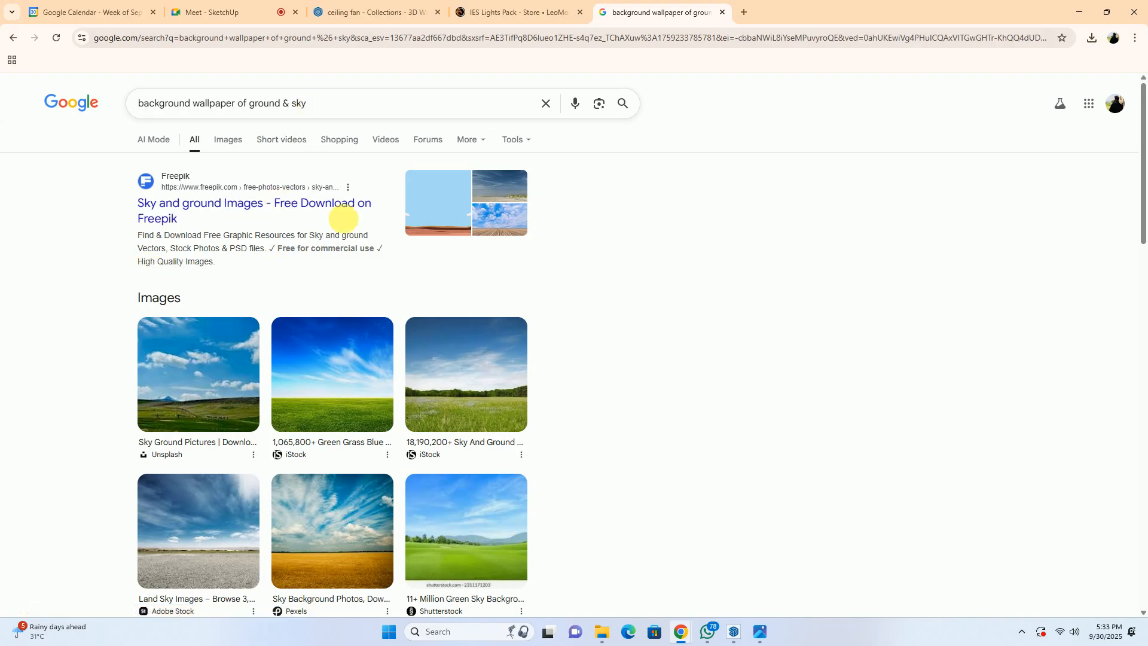
# Browse the ground and sky image results for a suitable outdoor backdrop, previewing the Pexels blue sky photo with clouds.
pyautogui.click(230, 139)
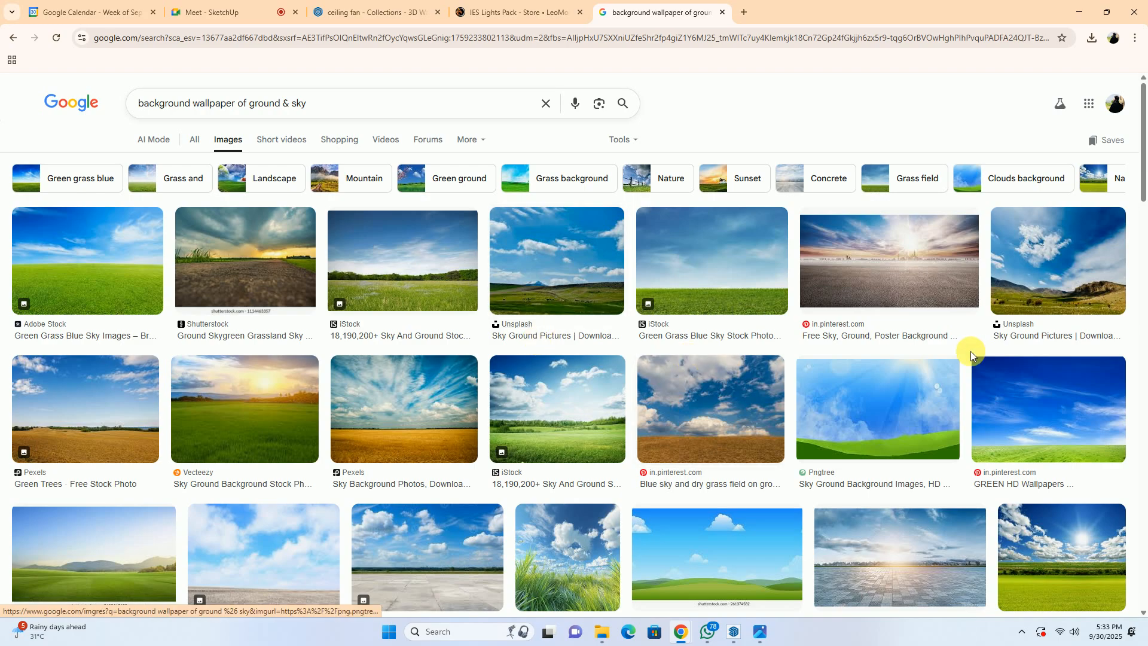
pyautogui.scroll(-10, 388, 369)
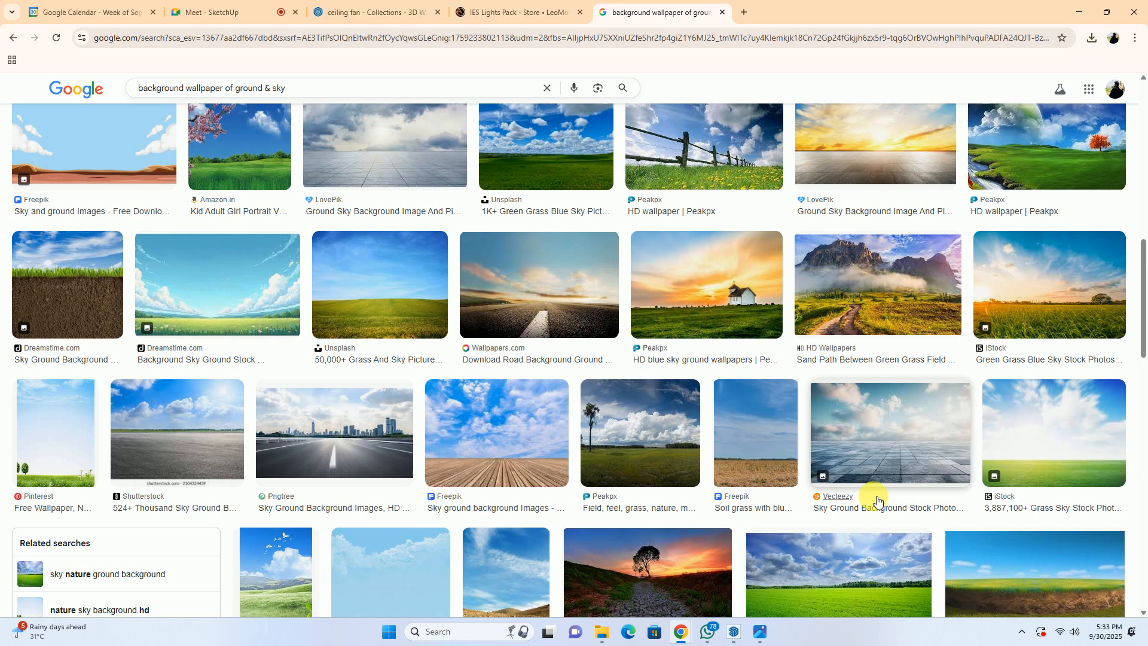
pyautogui.scroll(-5, 794, 476)
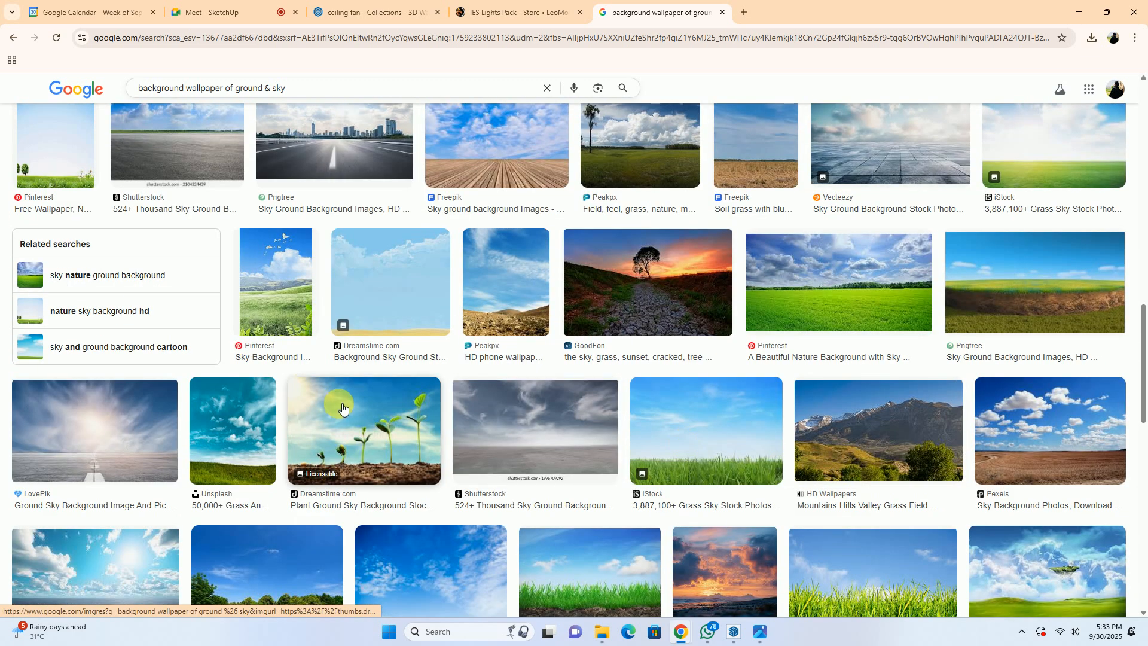
pyautogui.scroll(-4, 336, 386)
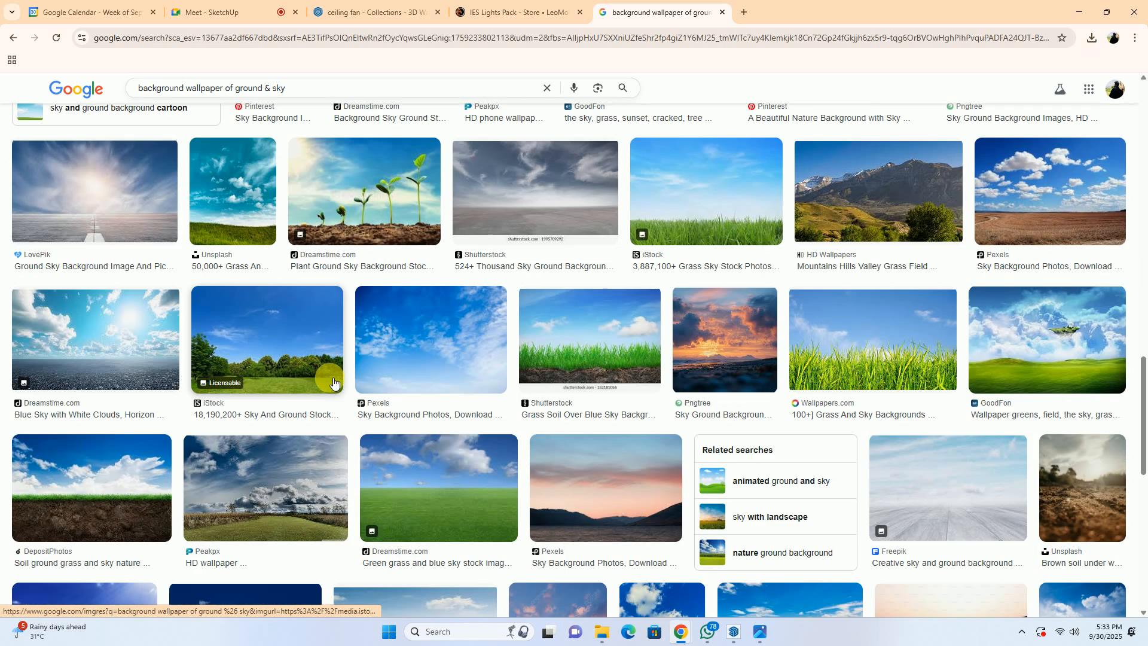
pyautogui.scroll(-4, 326, 384)
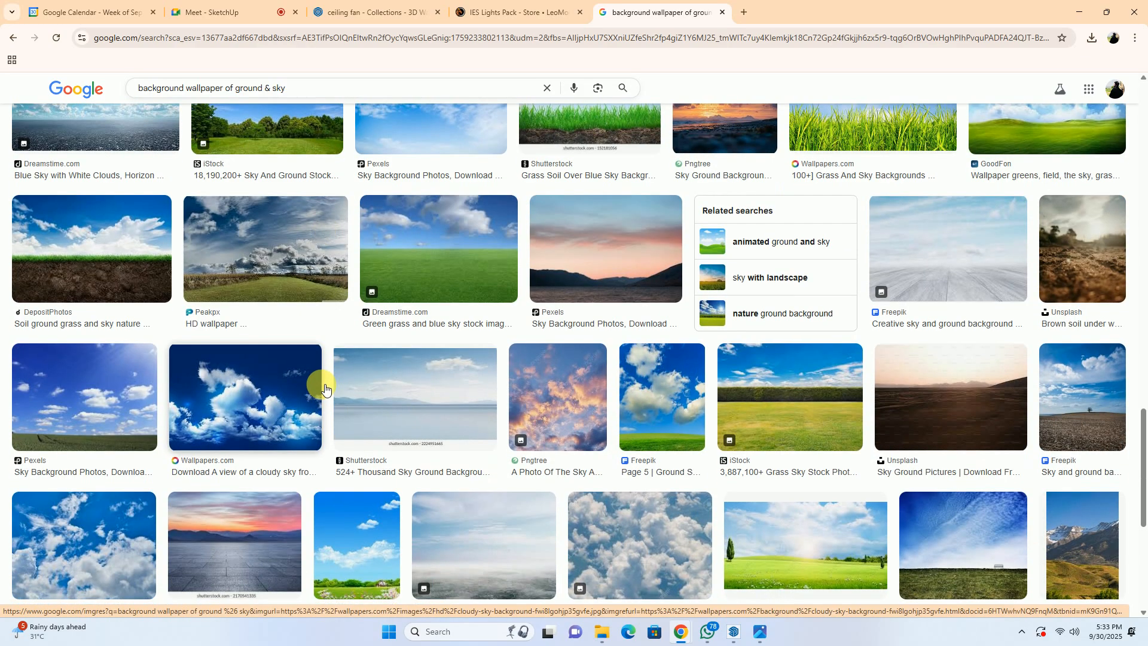
pyautogui.click(118, 405)
pyautogui.scroll(-6, 936, 317)
pyautogui.scroll(-4, 928, 321)
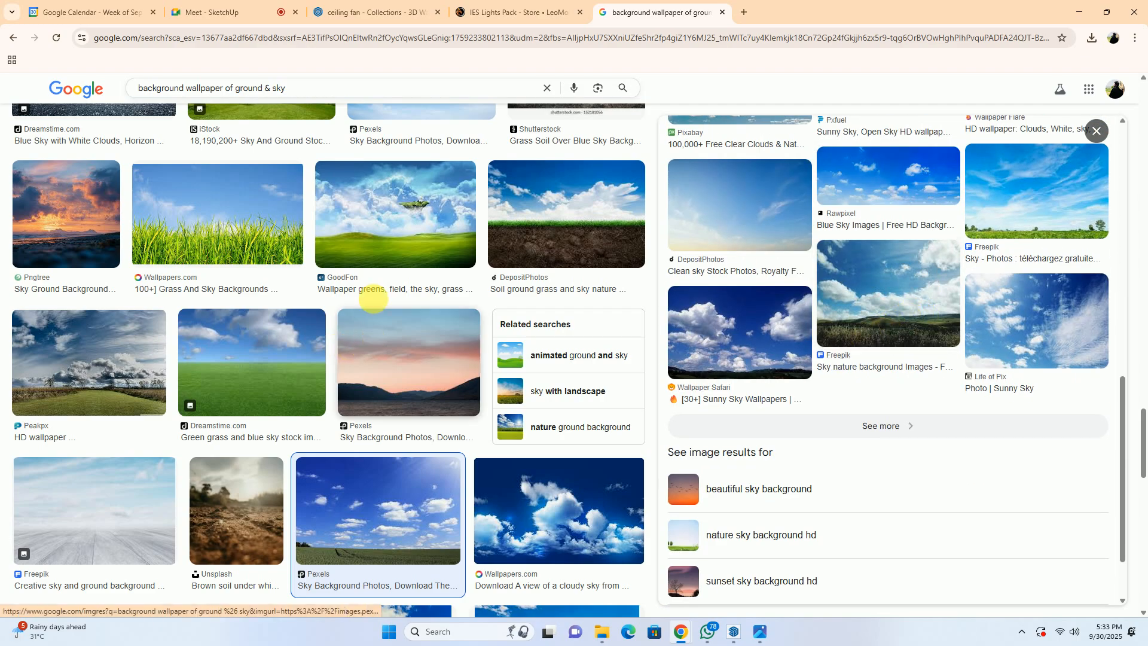
pyautogui.scroll(-10, 374, 297)
# Change the image search to "ground & sky background" and look through the results.
pyautogui.moveTo(235, 90); pyautogui.dragTo(1, 87)
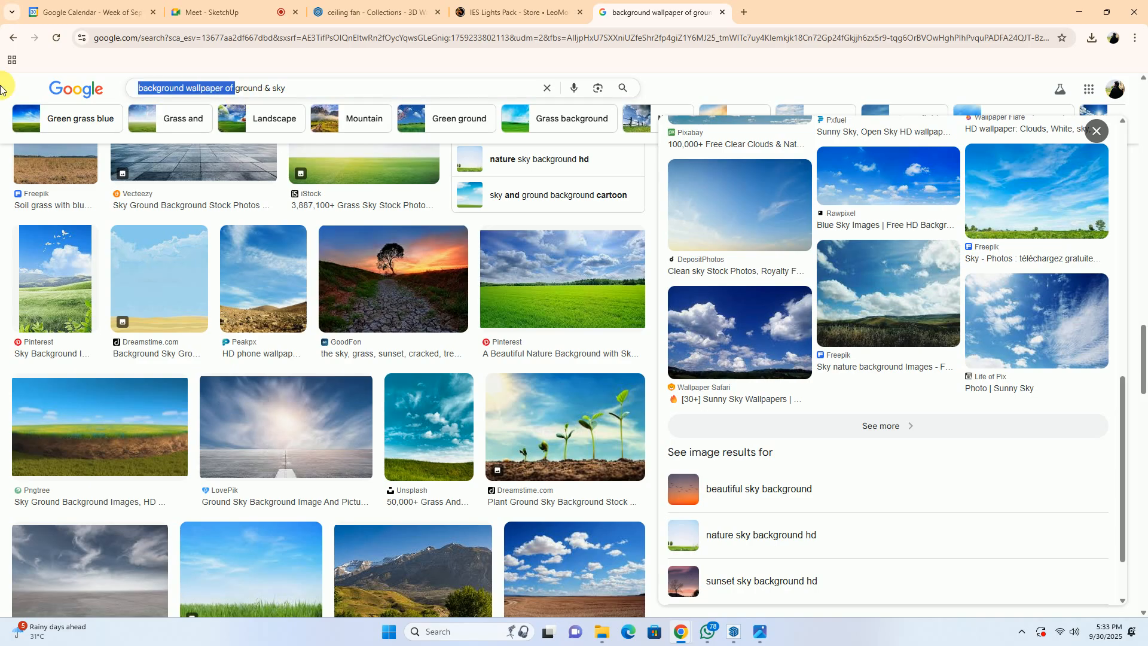
pyautogui.press('BackSpace')
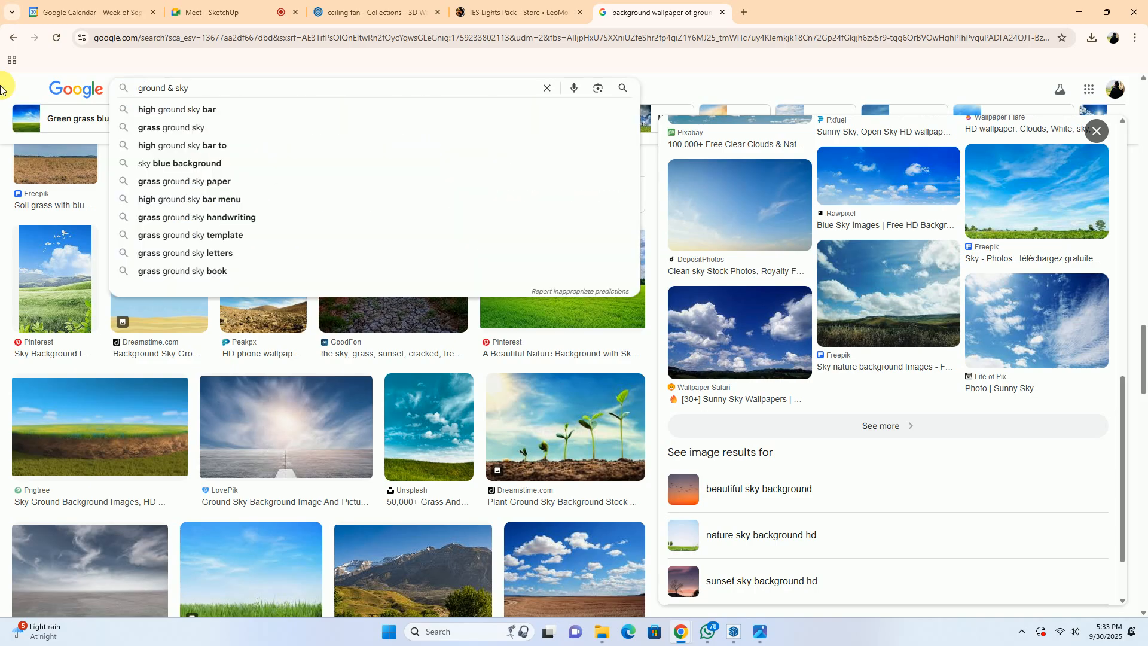
pyautogui.write('ackground')
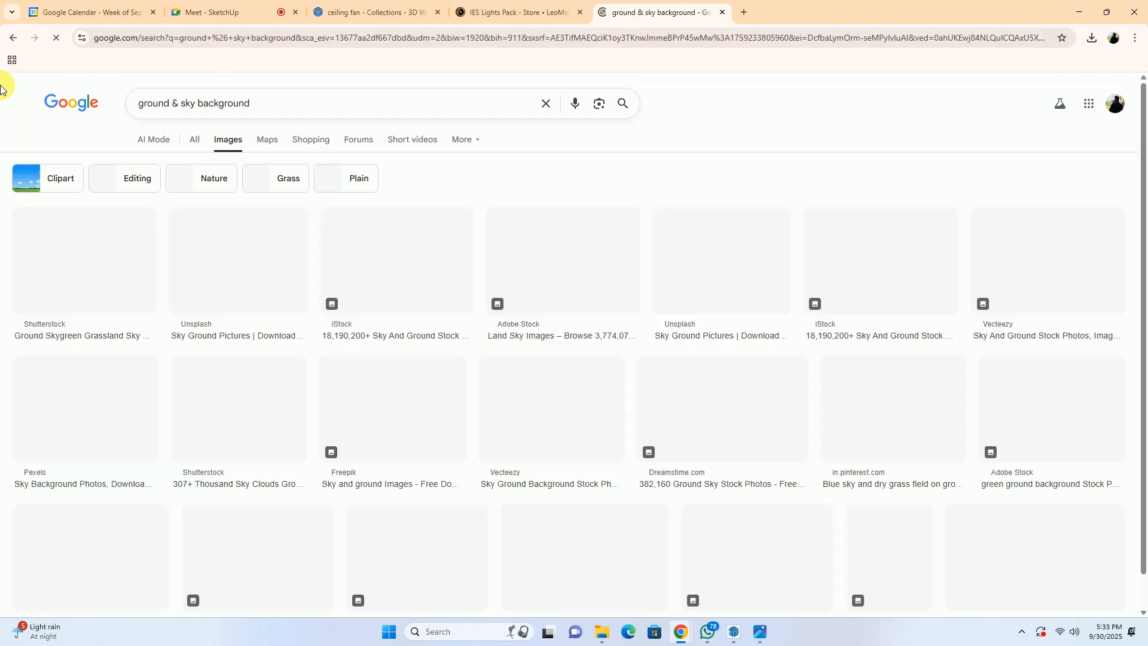
pyautogui.scroll(-4, 270, 375)
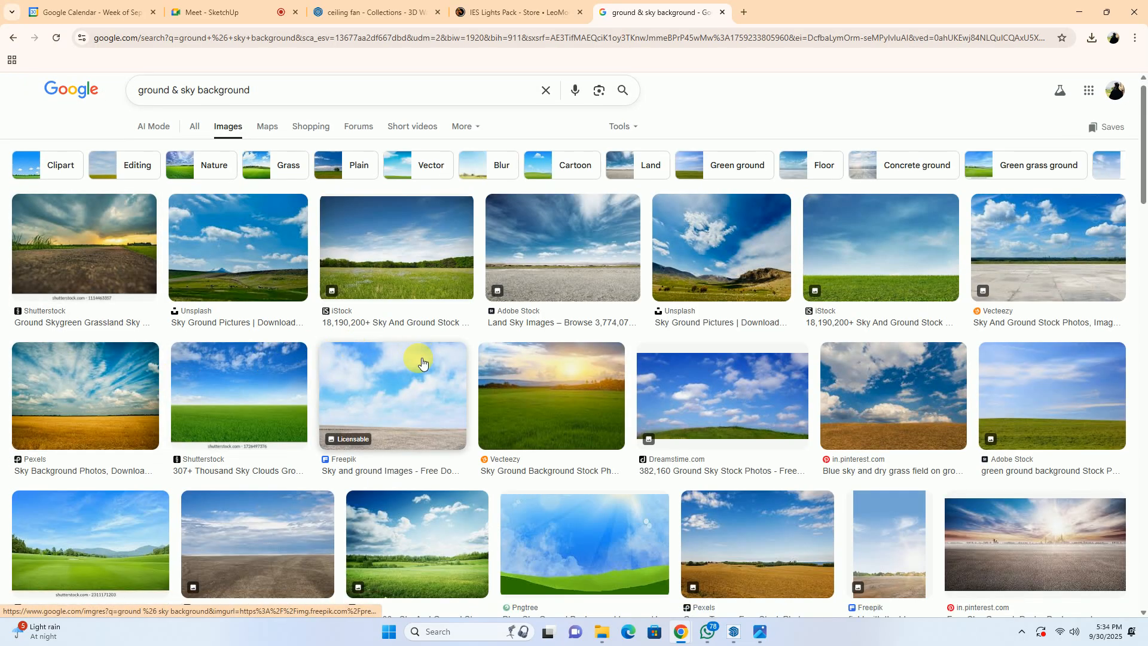
pyautogui.scroll(-4, 586, 364)
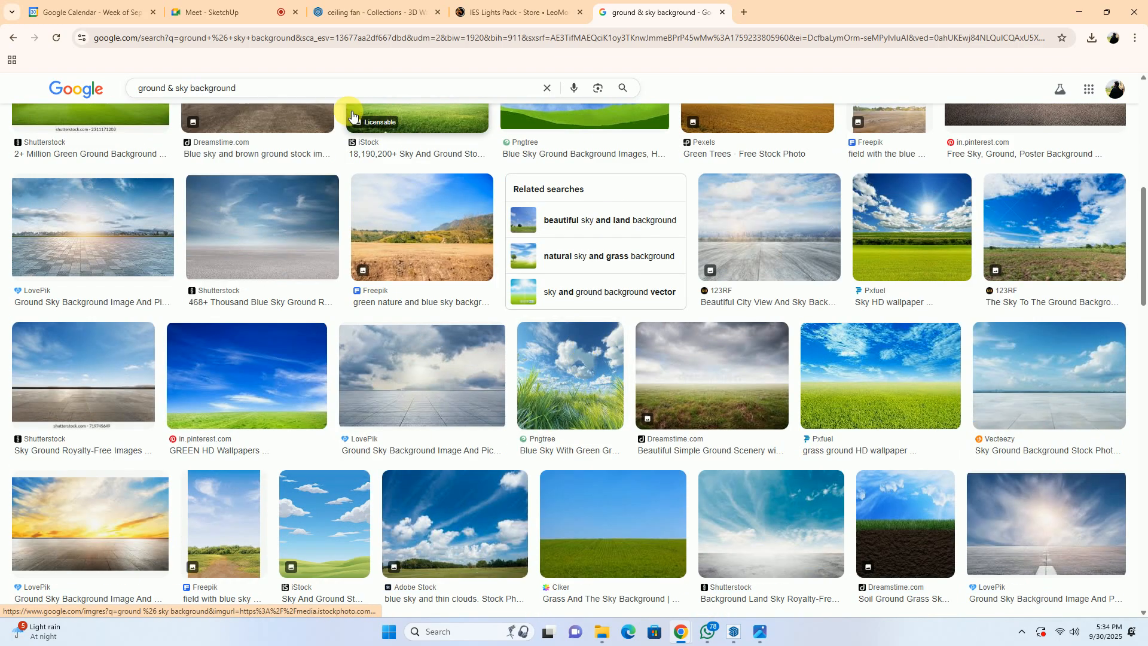
# Replace "ground & sky" in the image search so that it looks for "building background".
pyautogui.scroll(4, 209, 114)
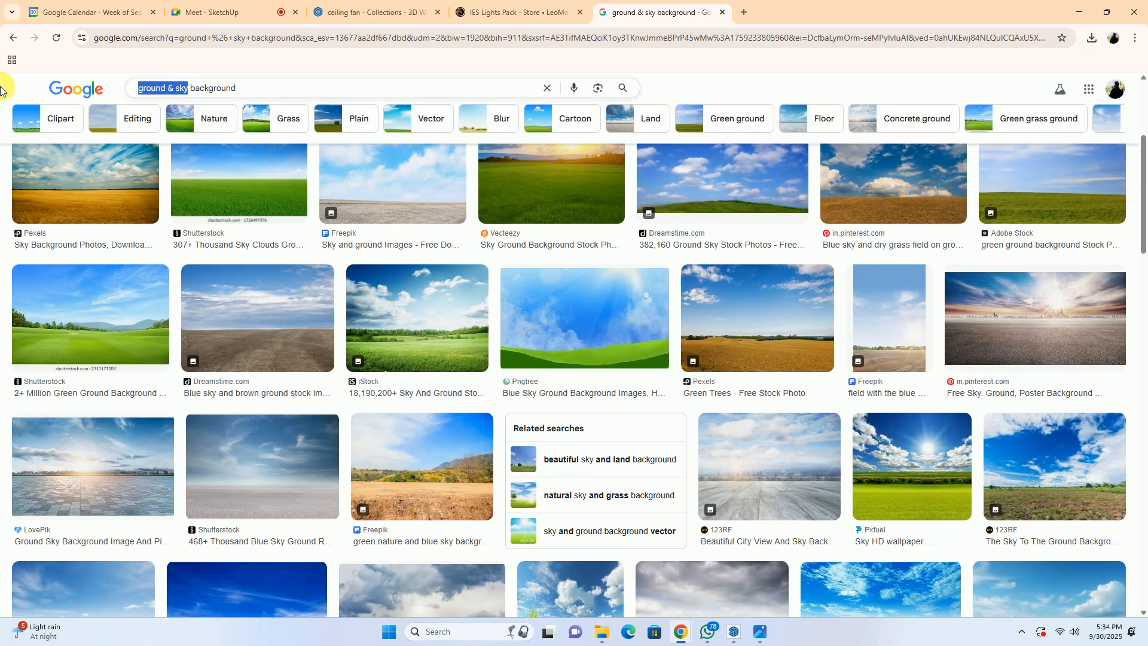
pyautogui.write('building')
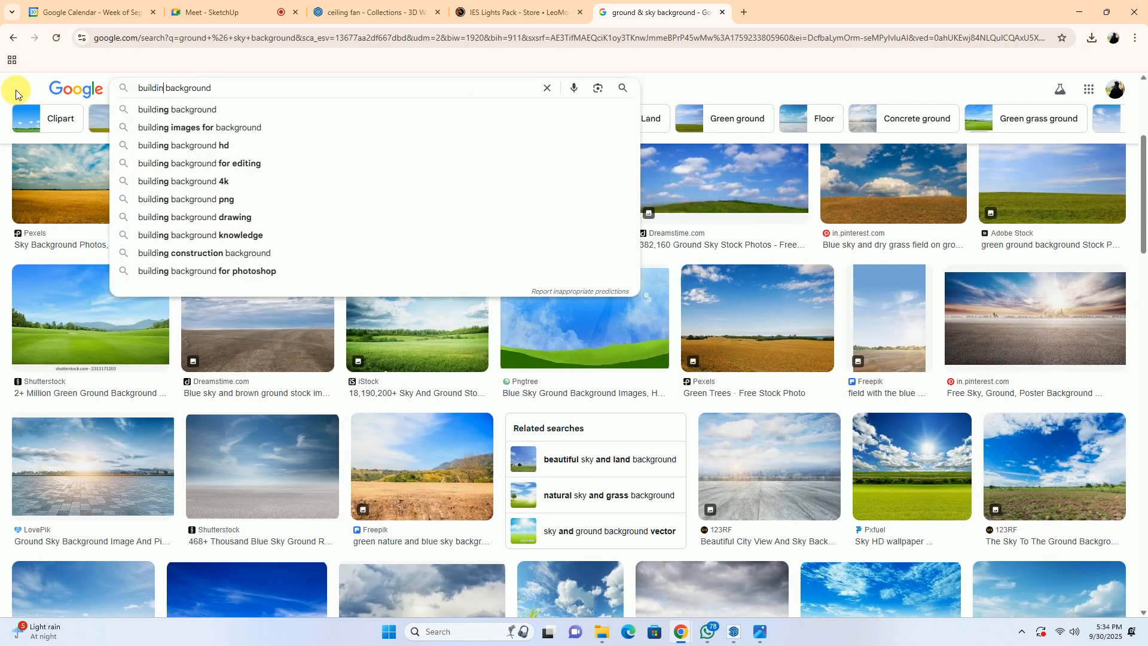
pyautogui.press('Return')
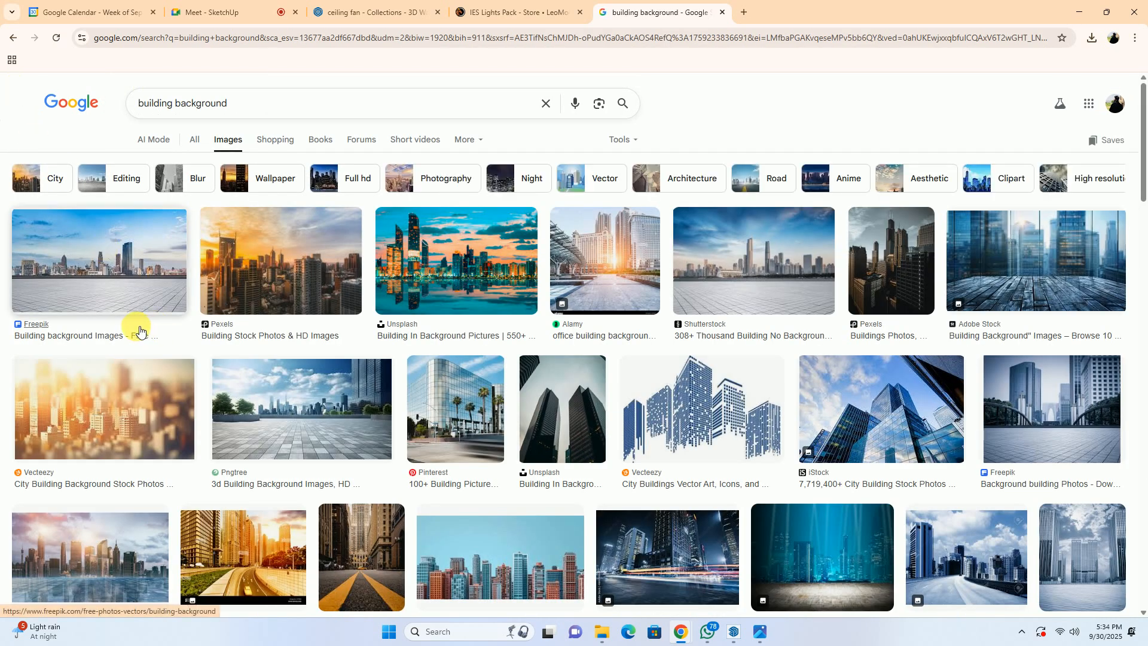
# Preview the Freepik, Shutterstock and LovePik city skyline photos with paved foregrounds, looking through their related images for a backdrop.
pyautogui.click(104, 264)
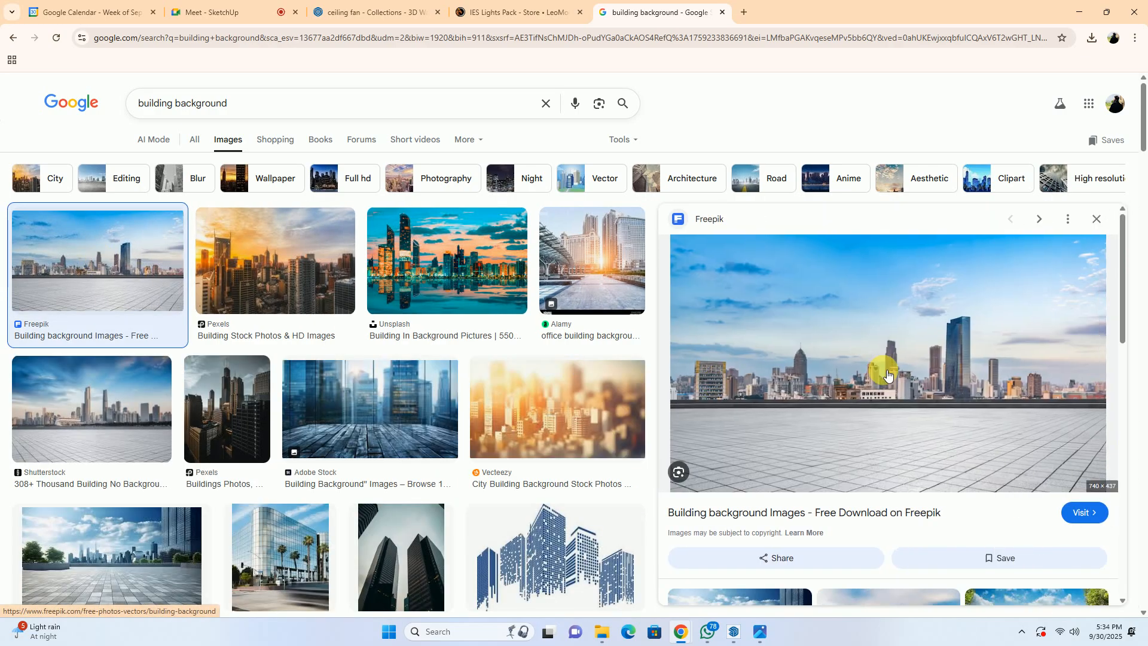
pyautogui.scroll(-3, 888, 375)
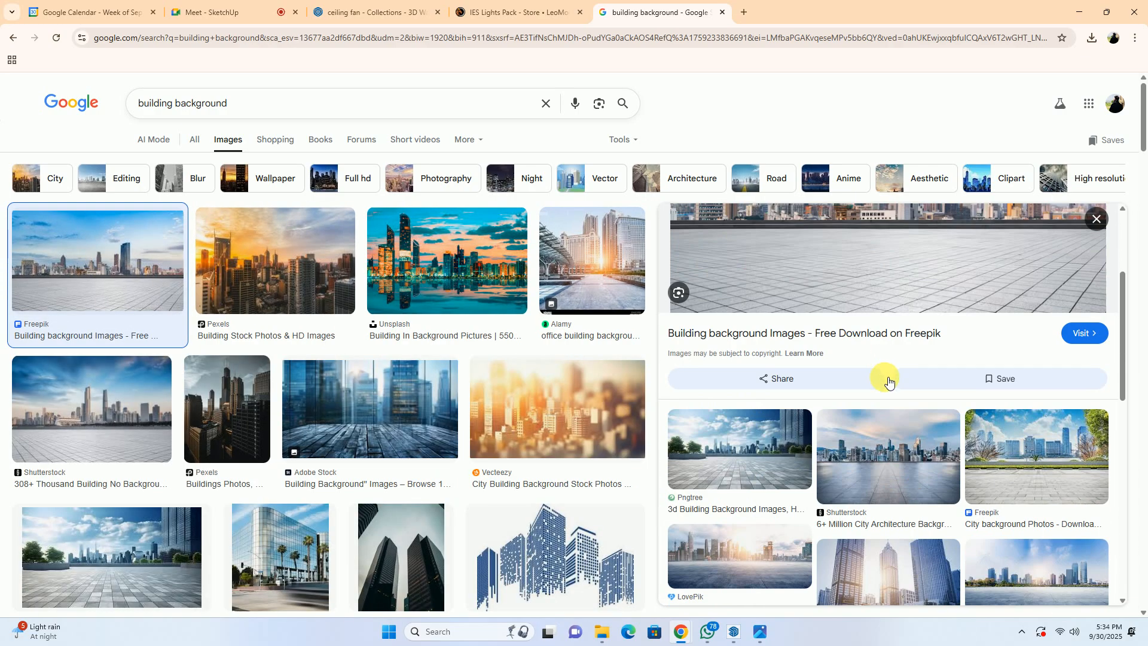
pyautogui.click(921, 442)
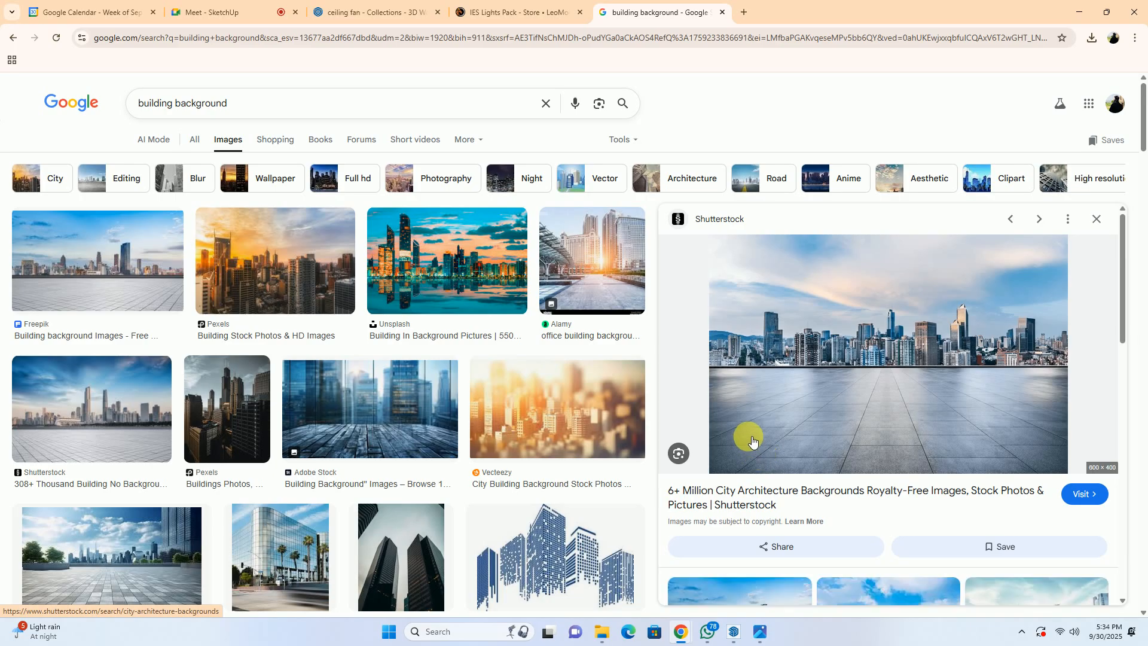
pyautogui.scroll(-4, 798, 449)
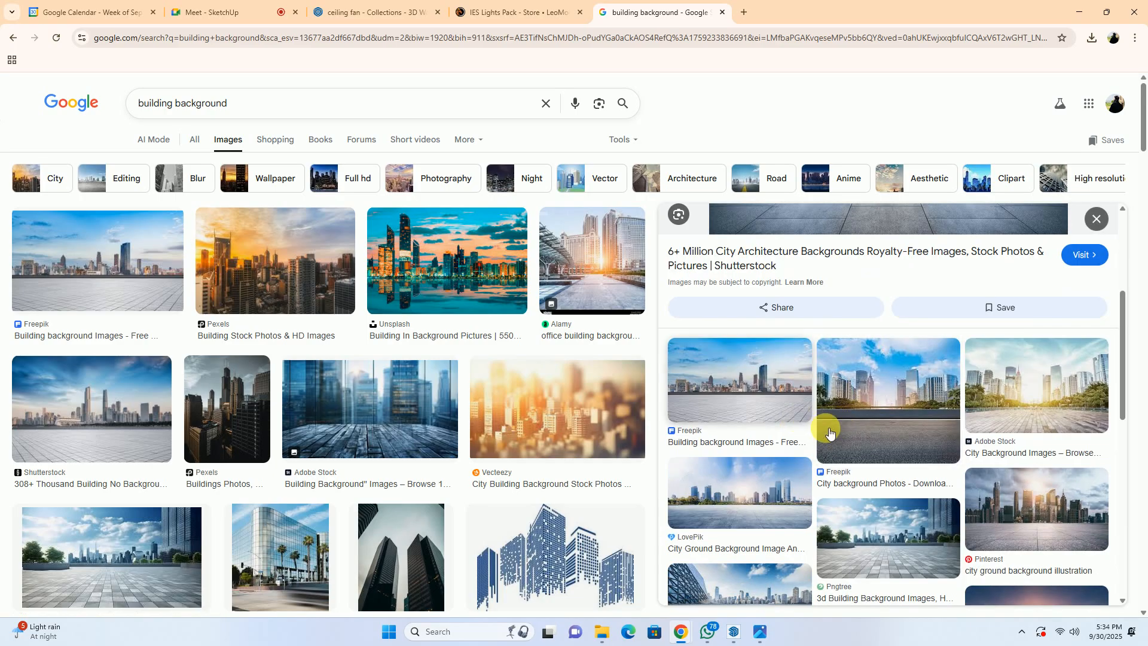
pyautogui.scroll(-6, 899, 438)
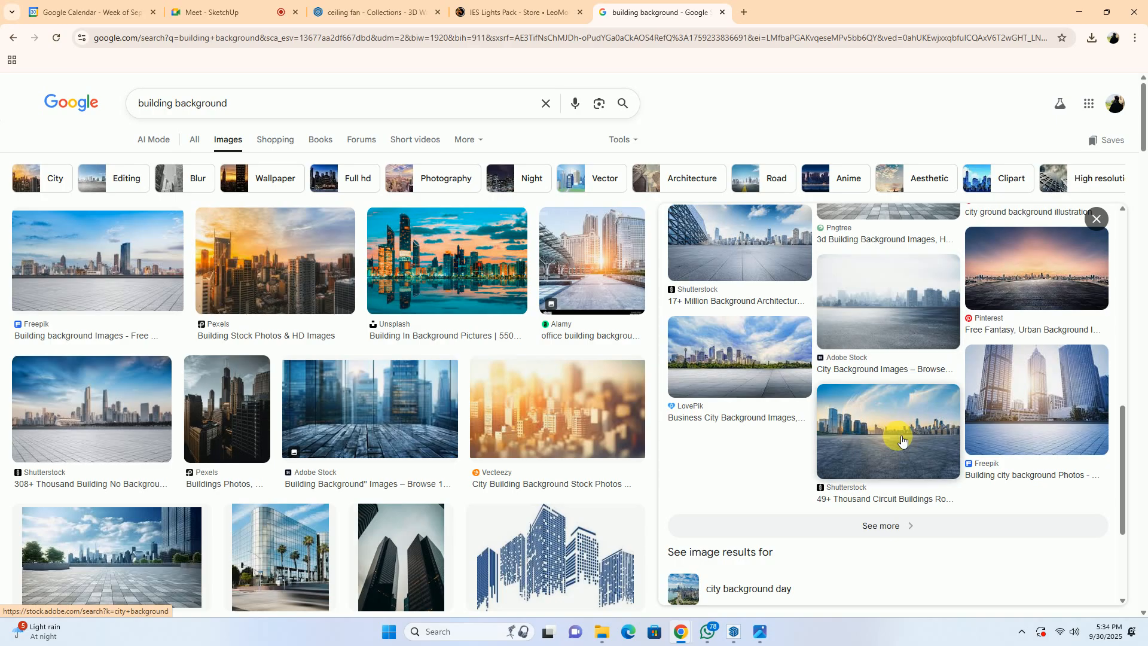
pyautogui.scroll(3, 867, 448)
pyautogui.scroll(-1, 727, 496)
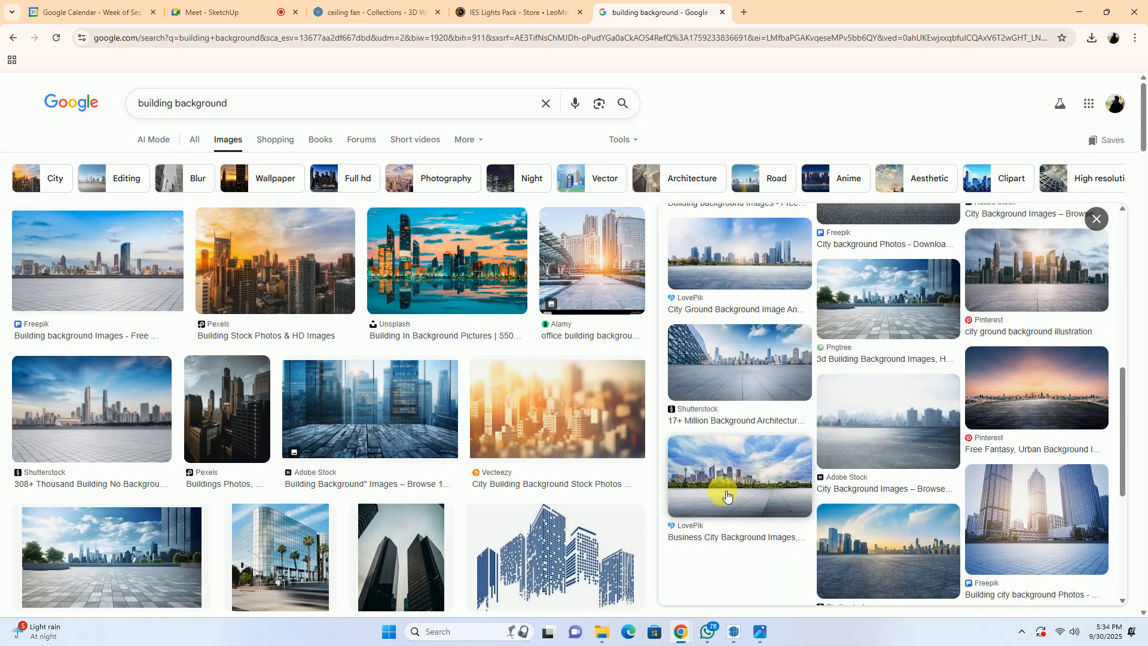
pyautogui.click(727, 495)
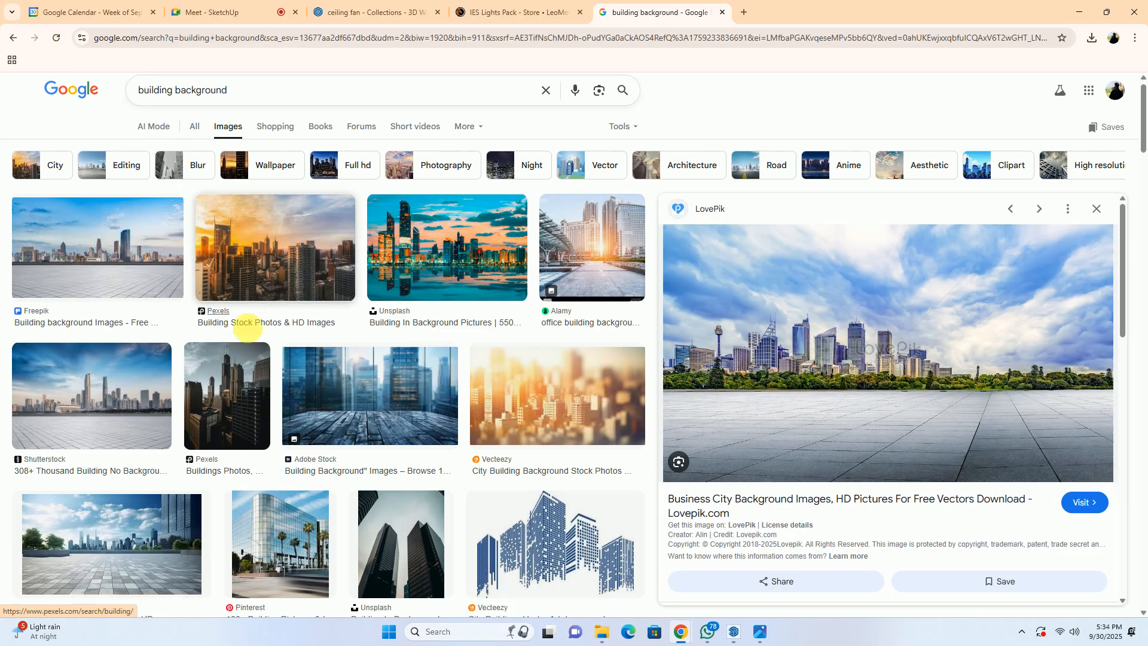
# Look further through the building background results, previewing the 123RF, Adobe Stock and DepositPhotos park photos with office buildings.
pyautogui.scroll(-5, 245, 319)
pyautogui.scroll(-3, 367, 309)
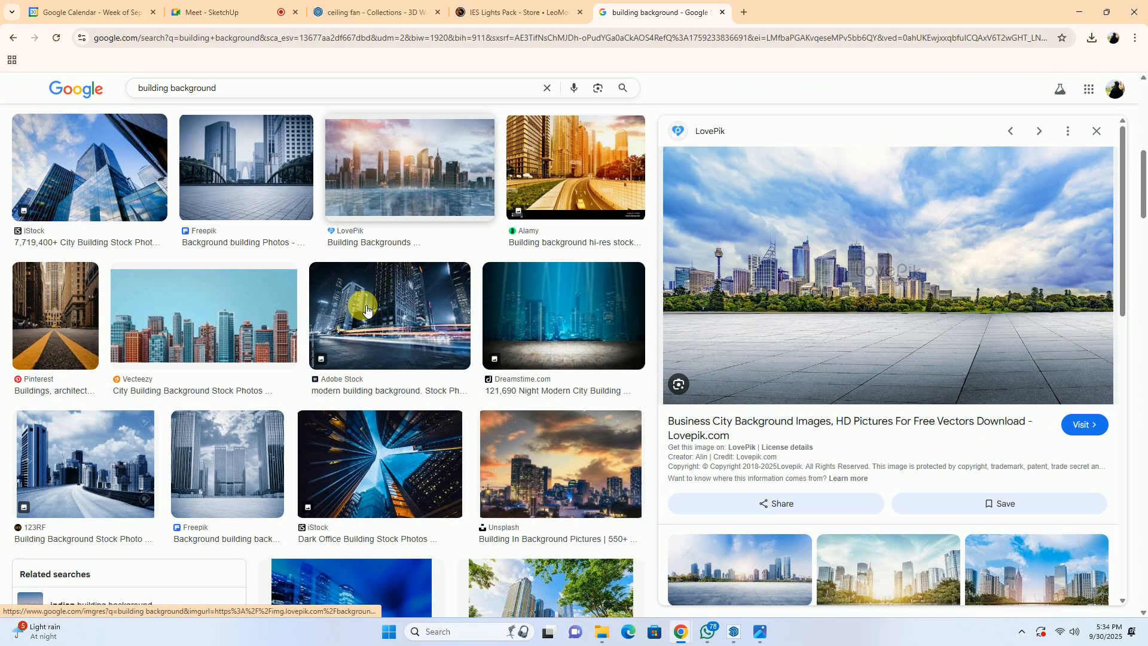
pyautogui.scroll(-2, 577, 329)
pyautogui.scroll(-2, 580, 347)
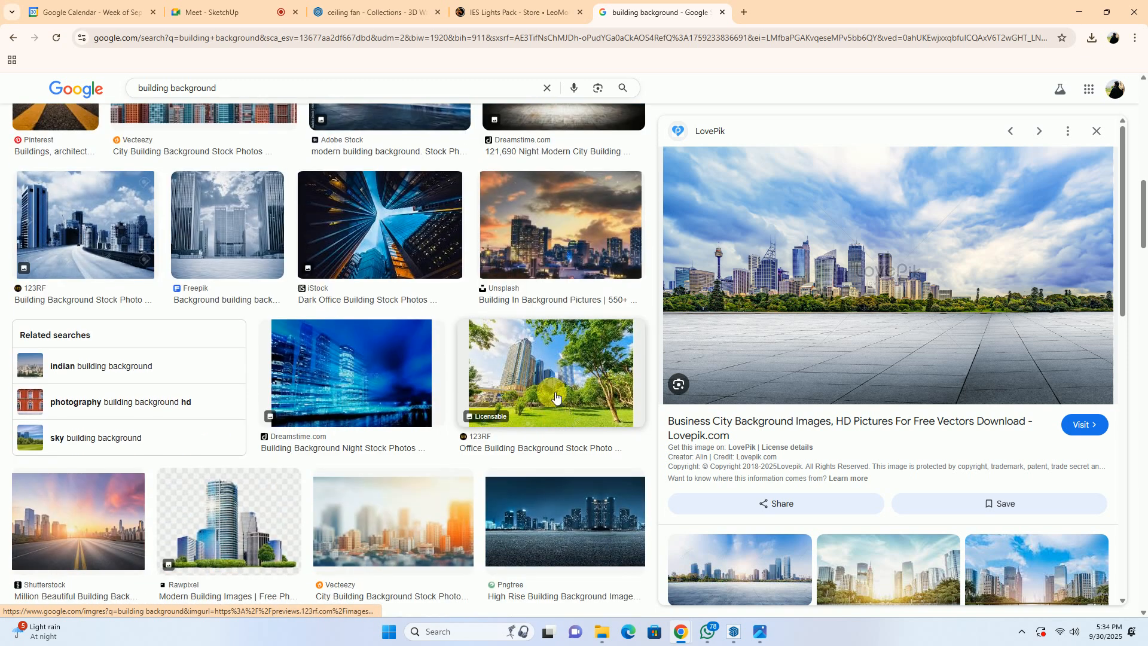
pyautogui.click(549, 391)
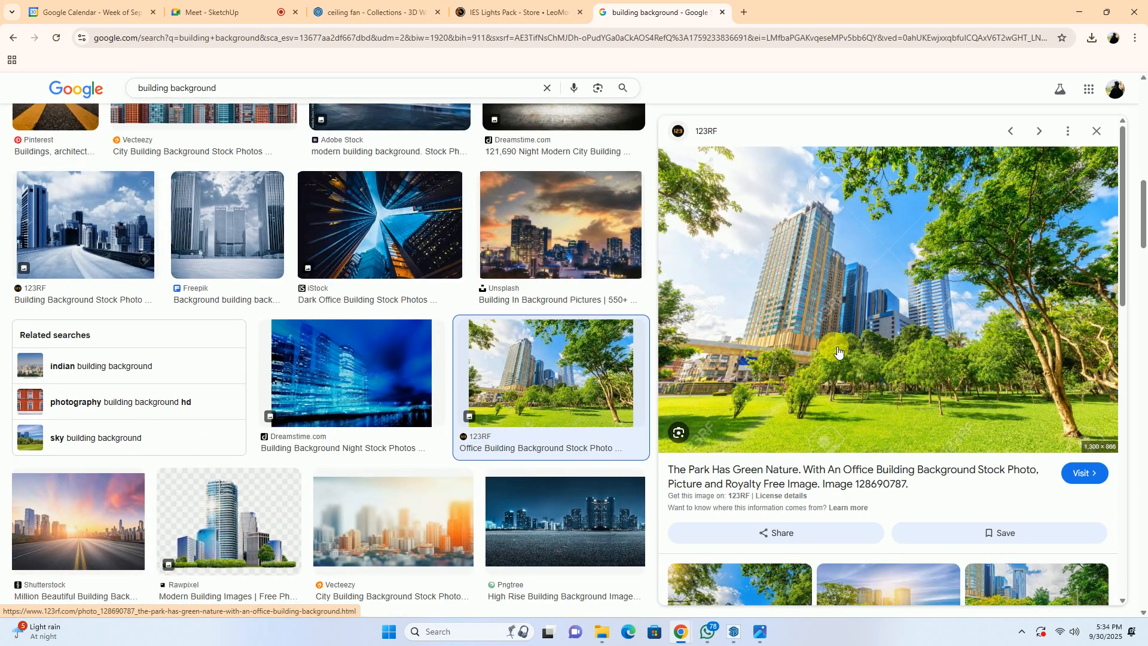
pyautogui.scroll(-4, 772, 386)
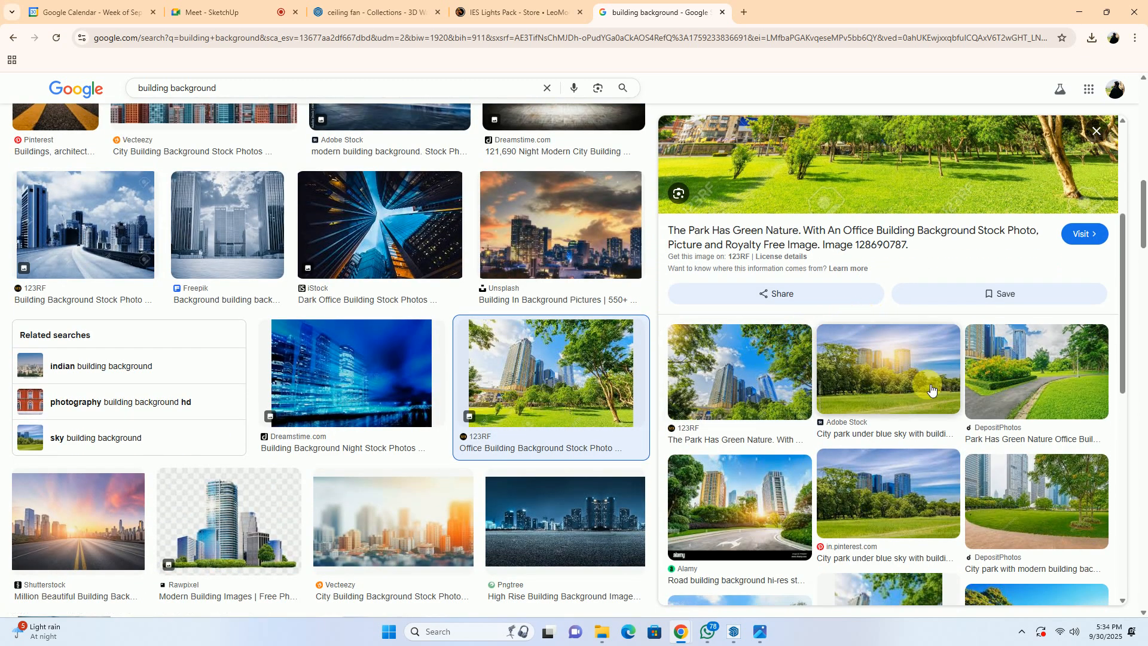
pyautogui.click(894, 376)
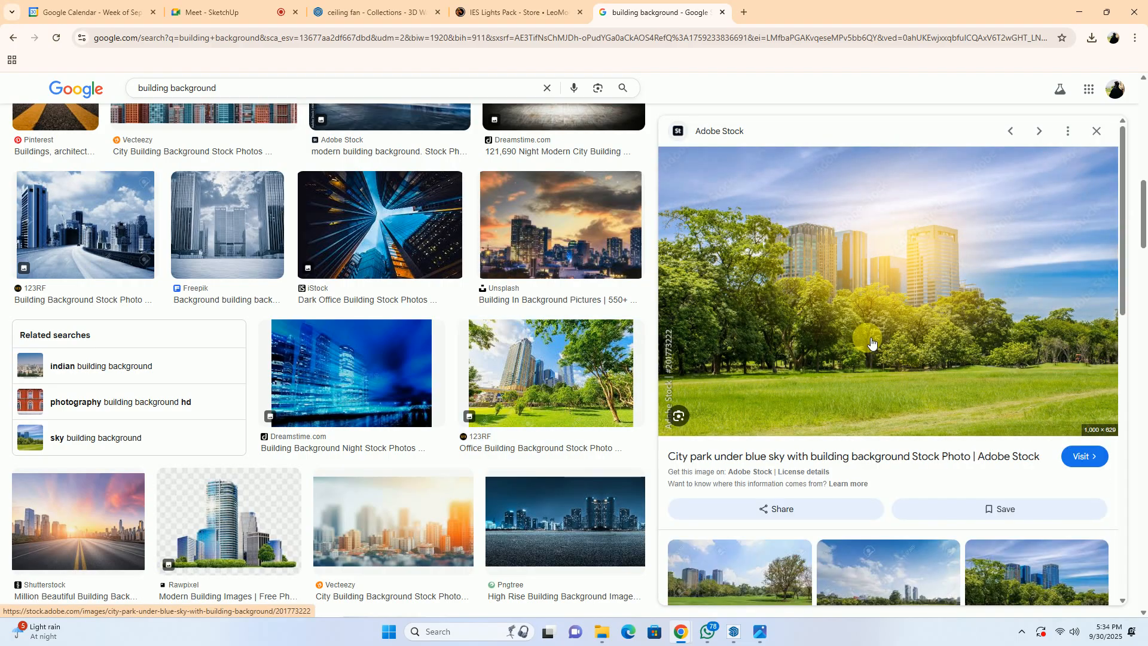
pyautogui.scroll(-4, 871, 342)
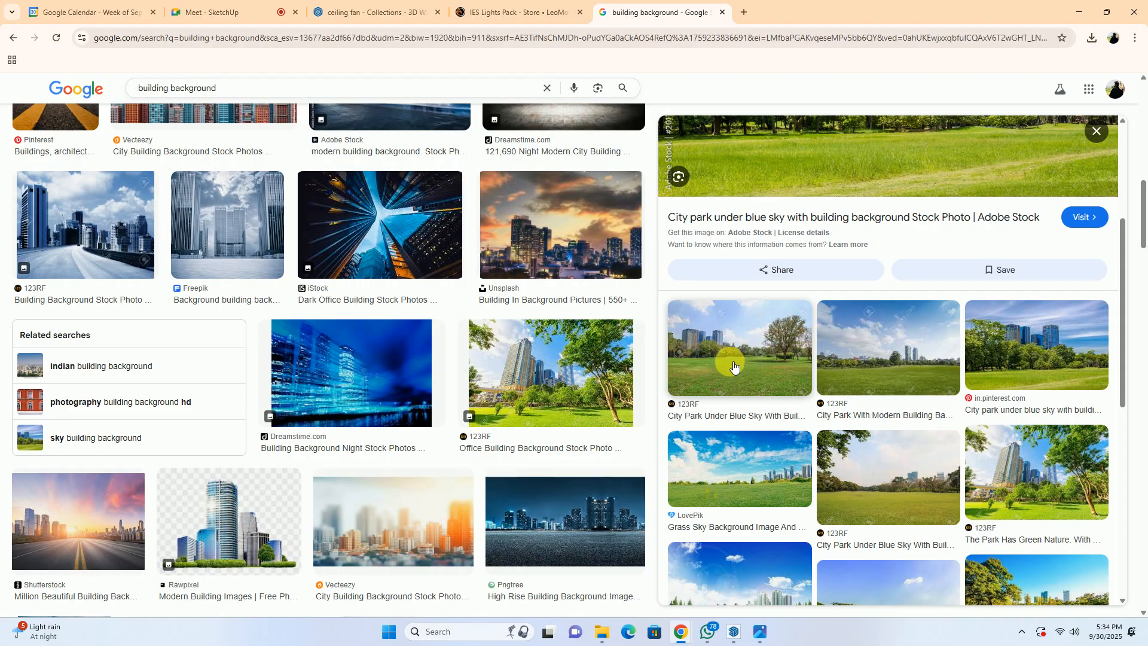
pyautogui.scroll(-5, 782, 466)
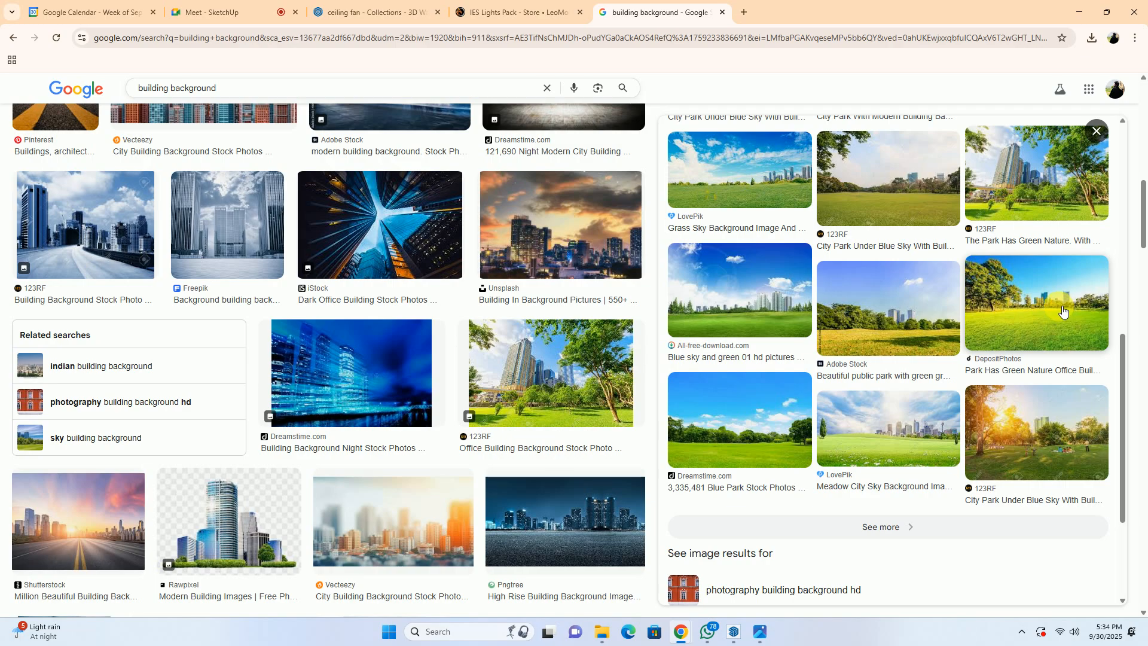
pyautogui.click(1062, 311)
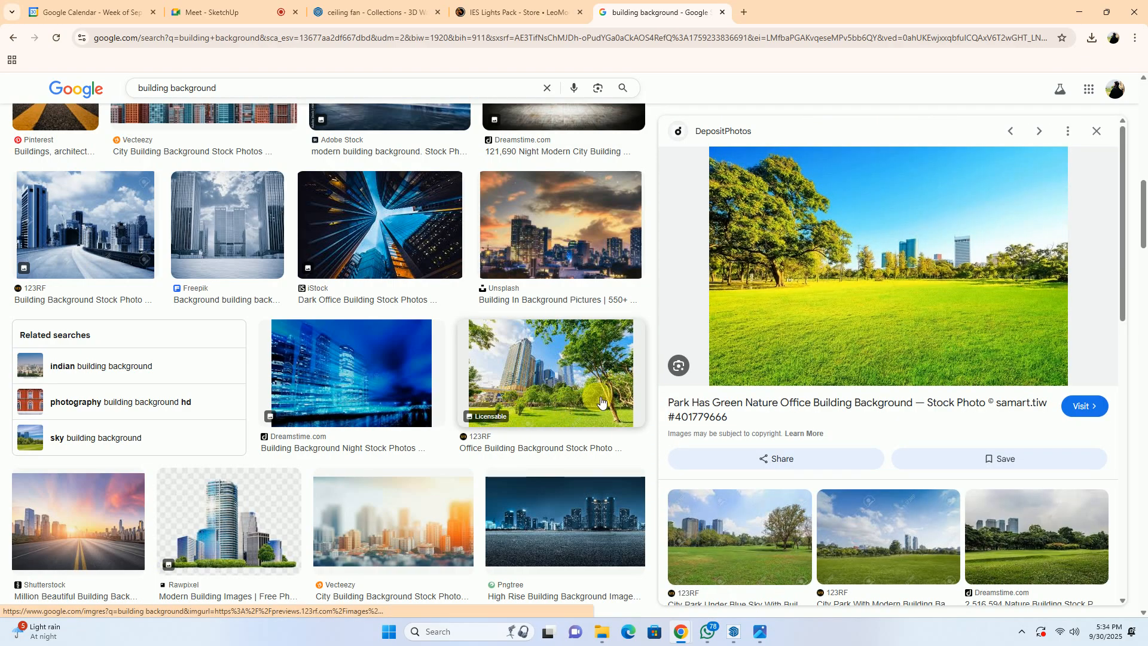
# Preview the 123RF and Pinterest photos of a city park under blue sky and examine the related park images.
pyautogui.scroll(-1, 897, 317)
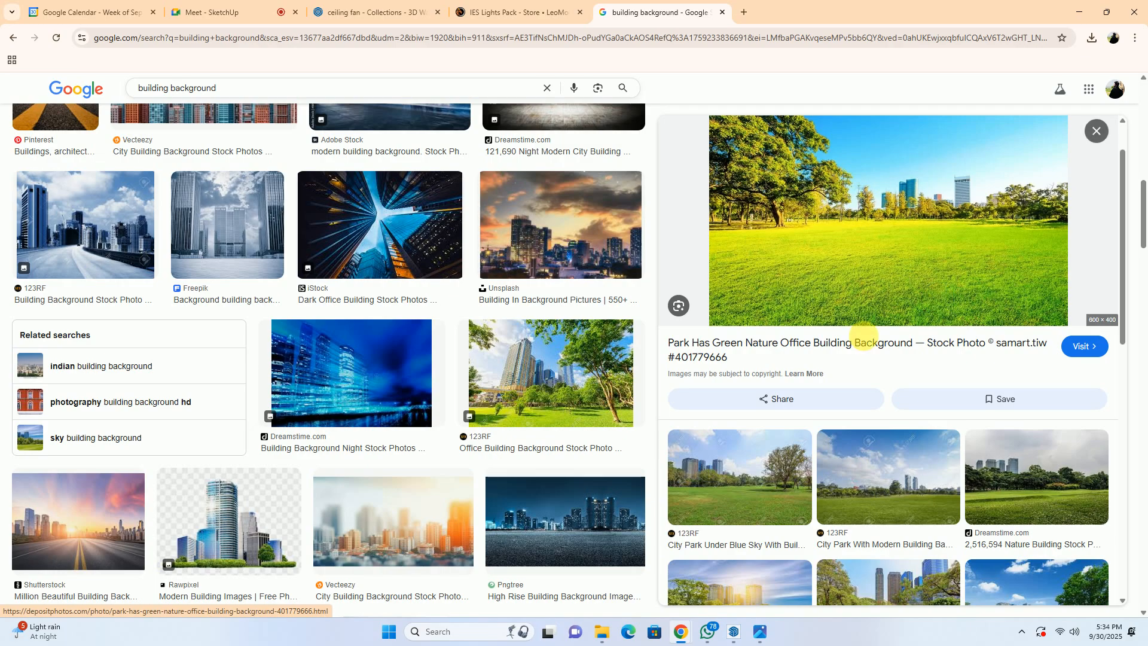
pyautogui.click(741, 473)
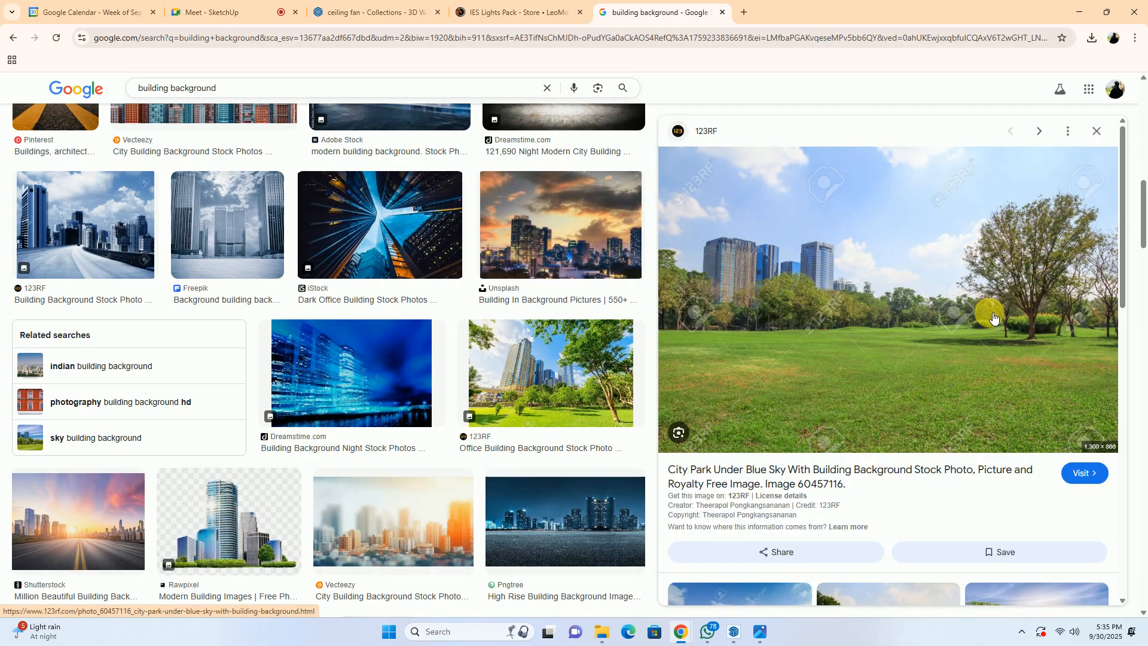
pyautogui.scroll(-3, 950, 329)
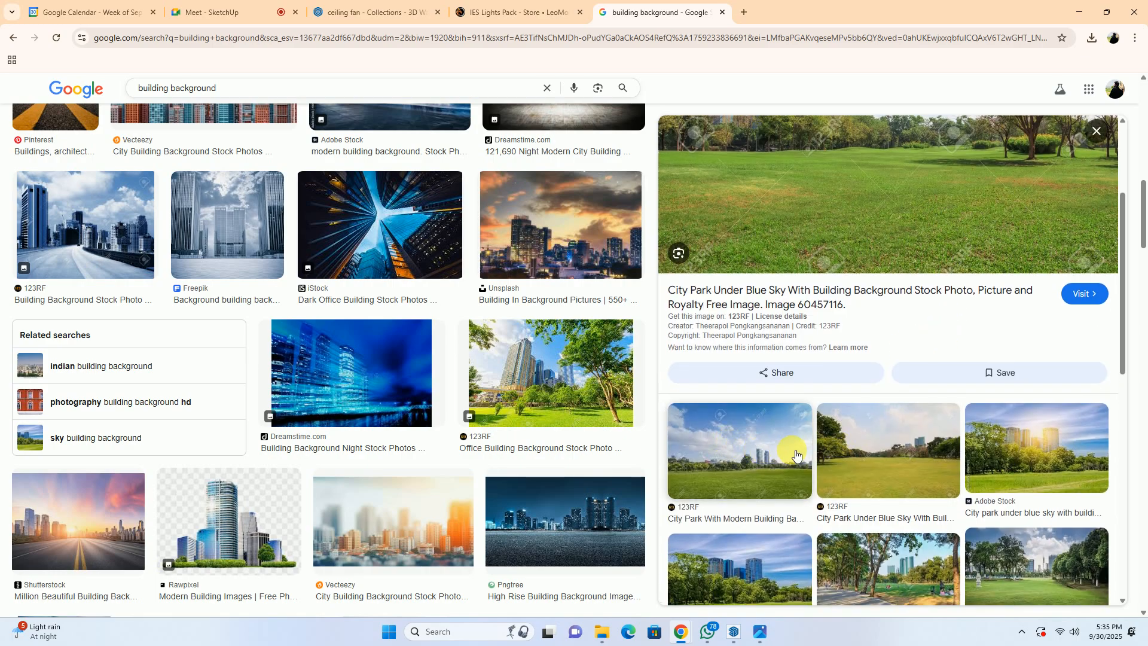
pyautogui.scroll(-3, 813, 446)
pyautogui.click(758, 392)
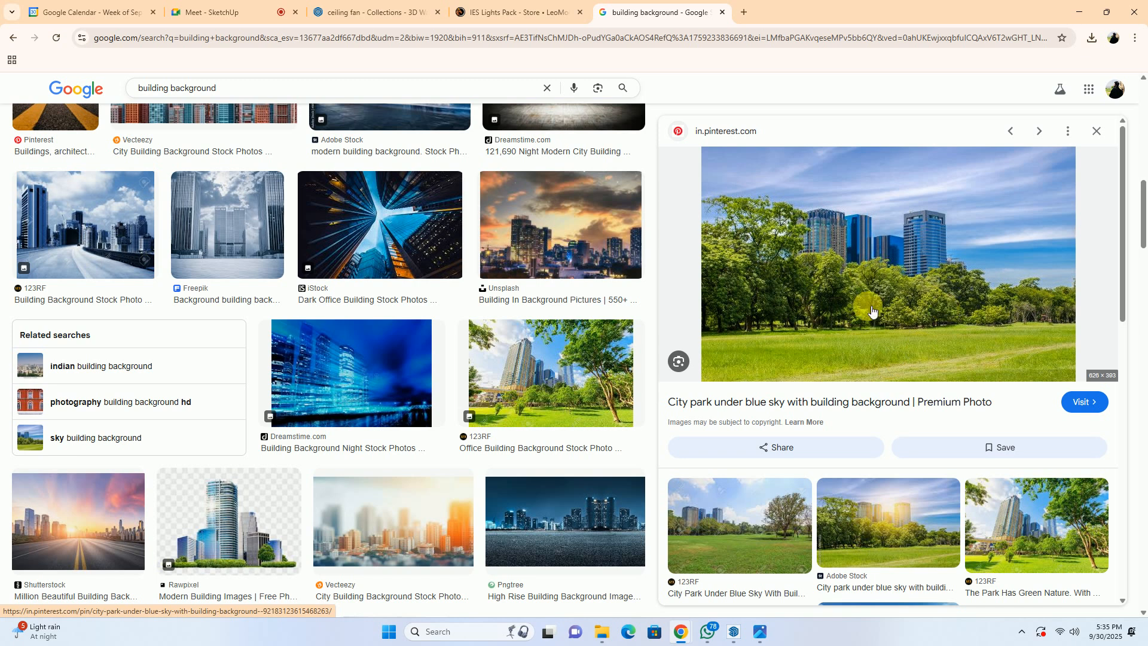
pyautogui.scroll(-2, 861, 325)
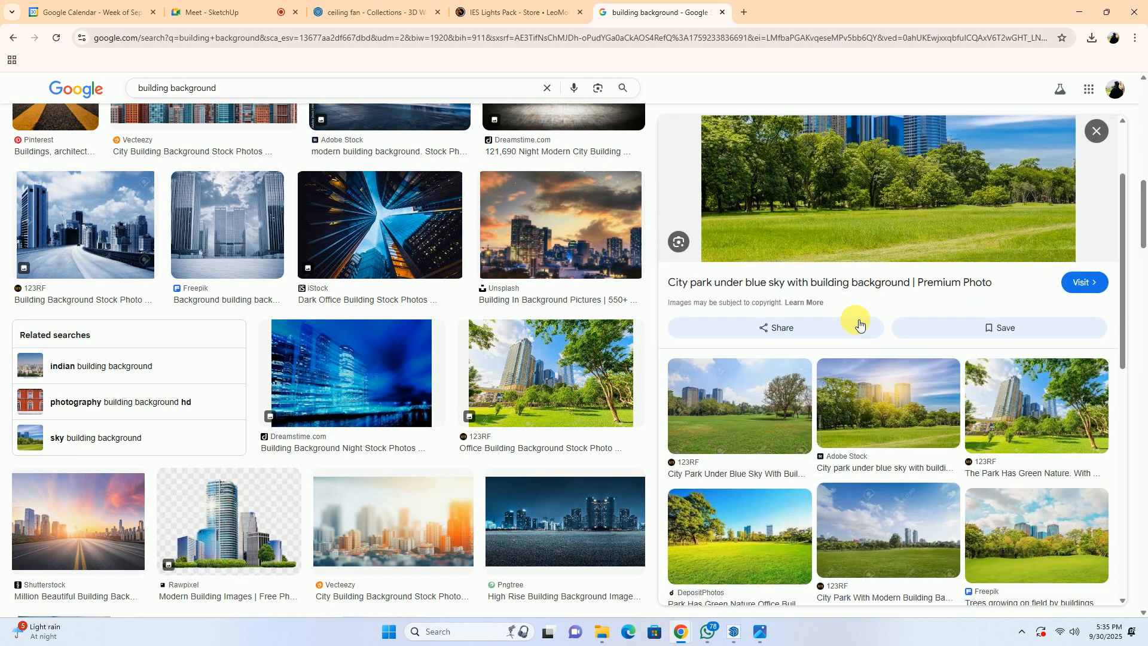
pyautogui.scroll(2, 974, 322)
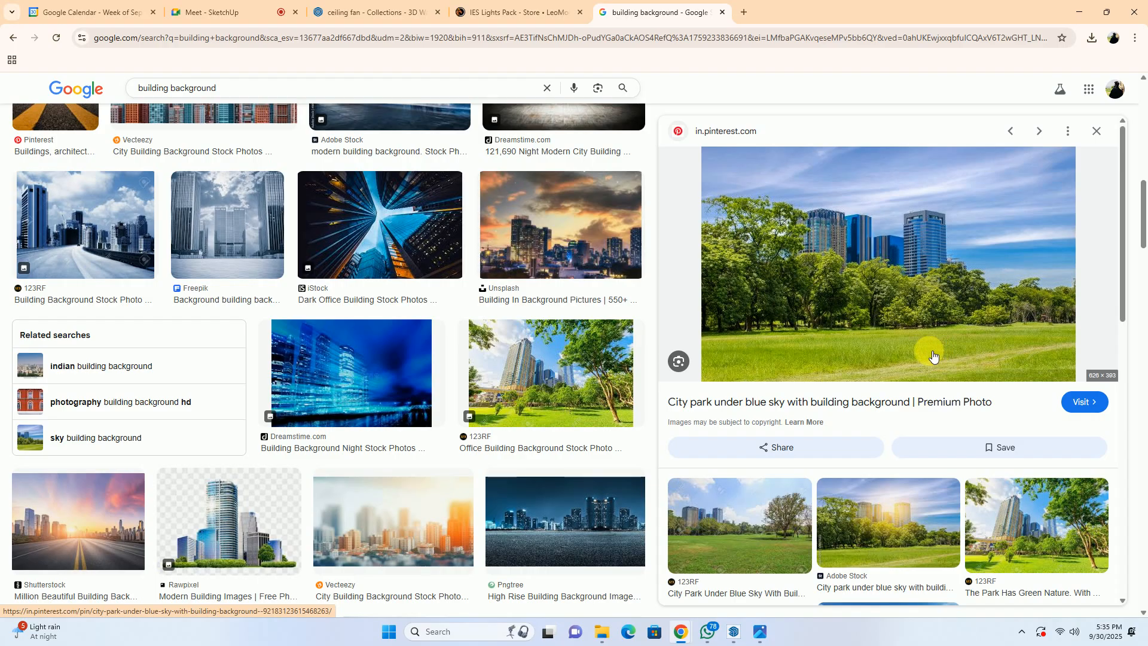
pyautogui.scroll(-2, 857, 386)
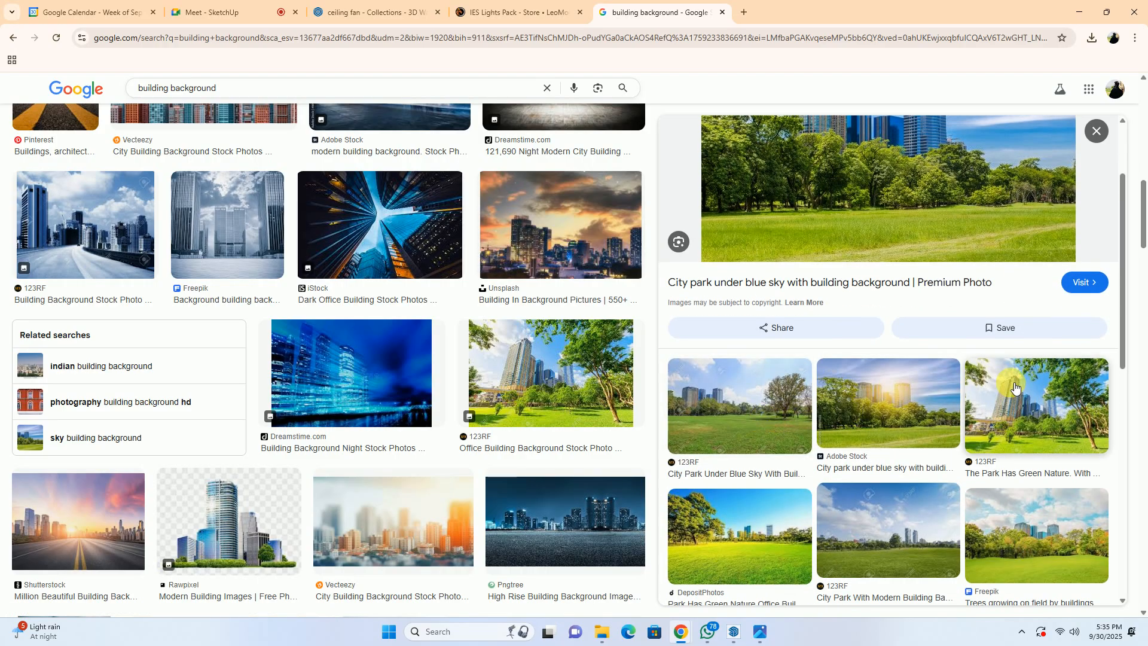
pyautogui.scroll(-1, 982, 355)
pyautogui.scroll(-1, 982, 355)
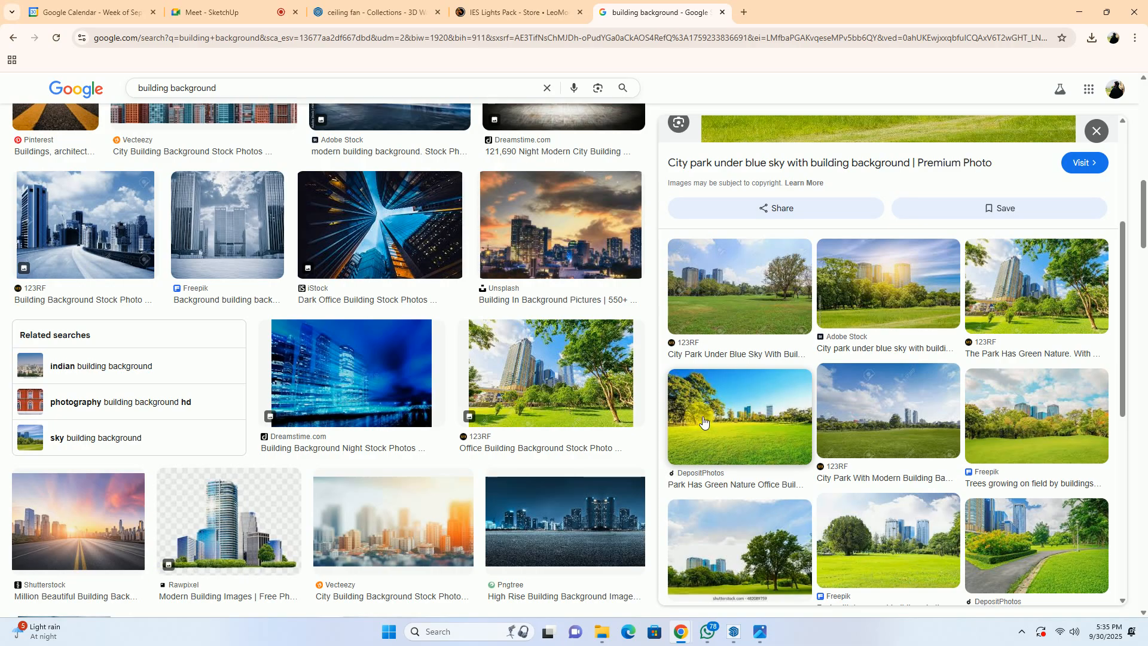
pyautogui.scroll(-4, 822, 429)
pyautogui.scroll(-6, 252, 315)
pyautogui.scroll(2, 252, 316)
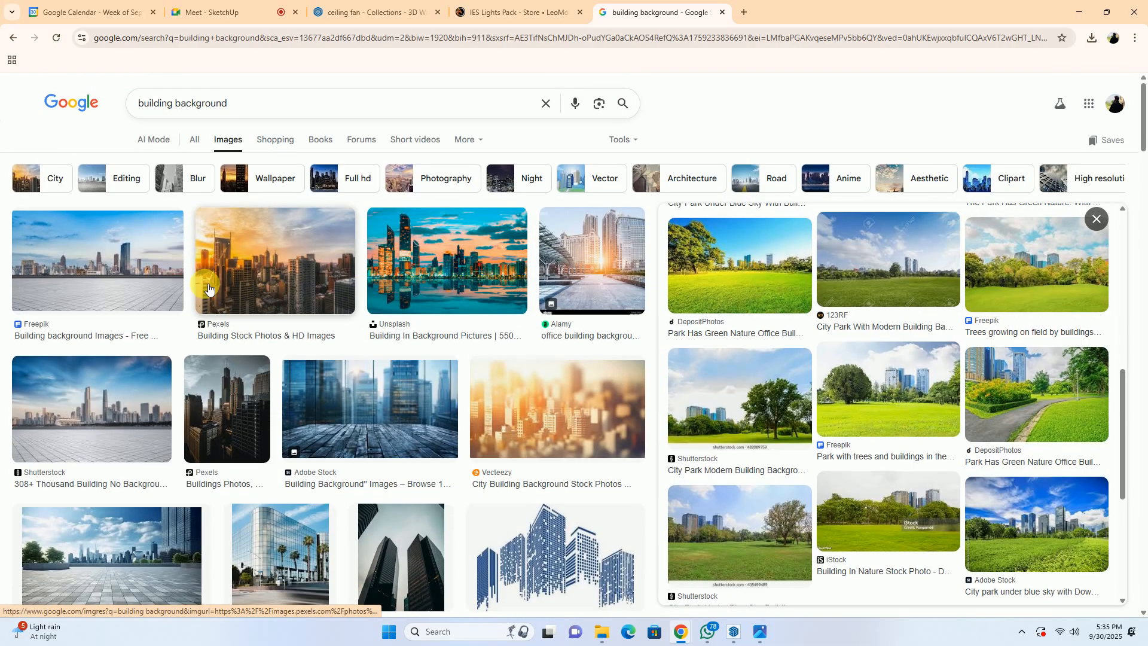
# Examine the Freepik and Shutterstock skyline photos again, and preview the Freepik and 123RF empty square images with their related results.
pyautogui.click(104, 256)
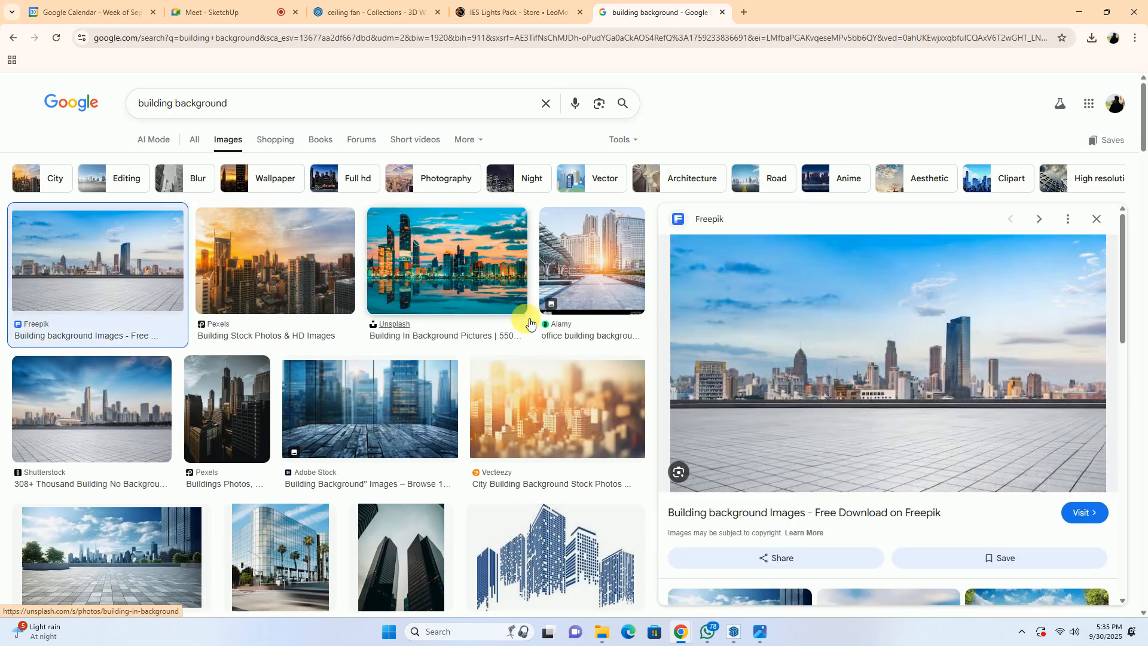
pyautogui.scroll(-4, 883, 325)
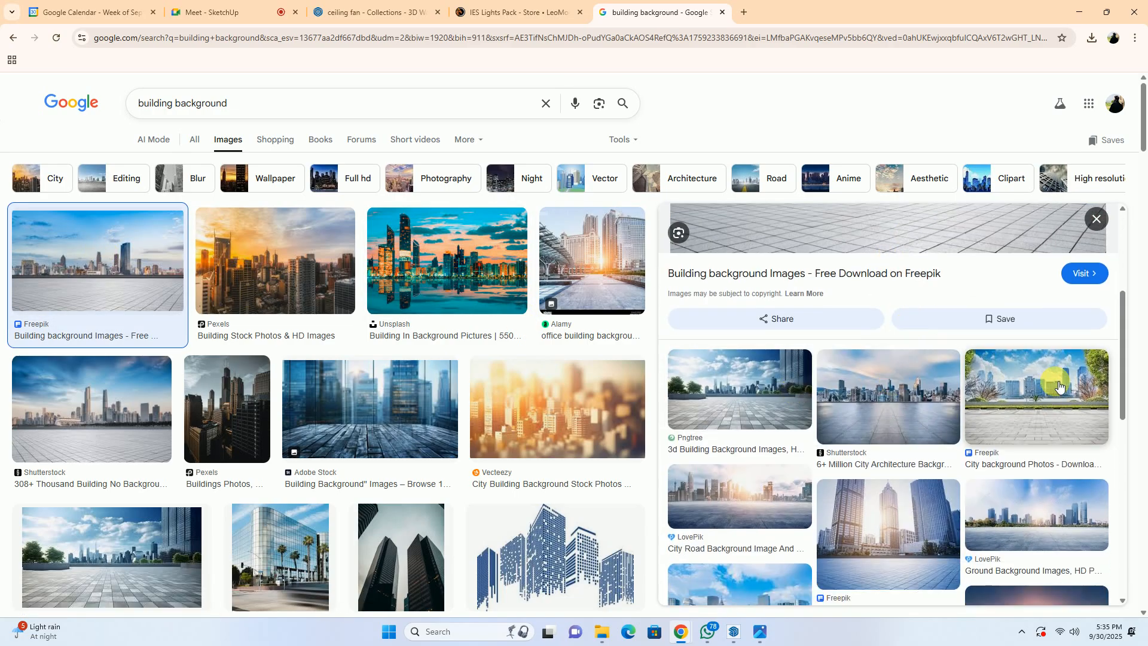
pyautogui.scroll(-6, 1056, 389)
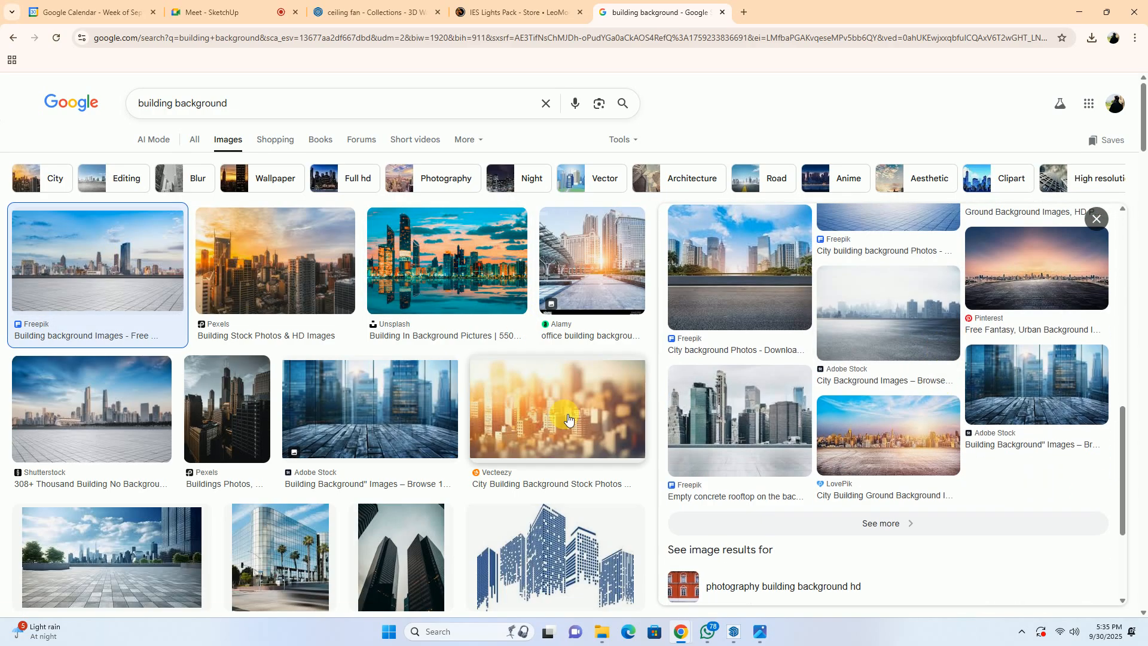
pyautogui.scroll(-2, 813, 419)
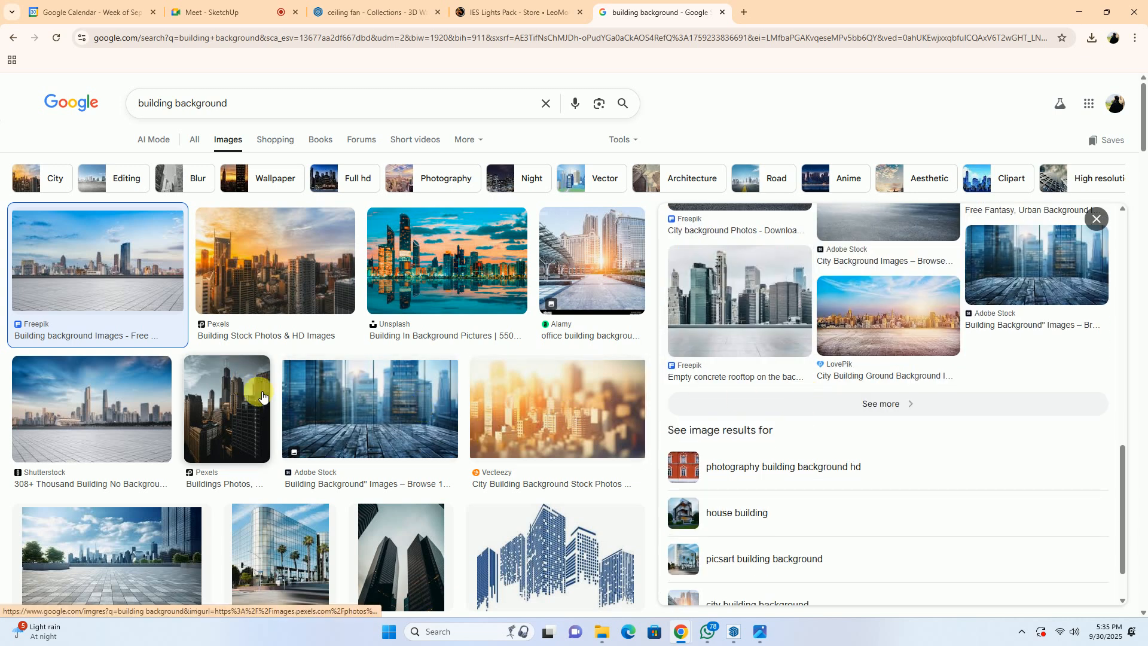
pyautogui.scroll(-1, 697, 476)
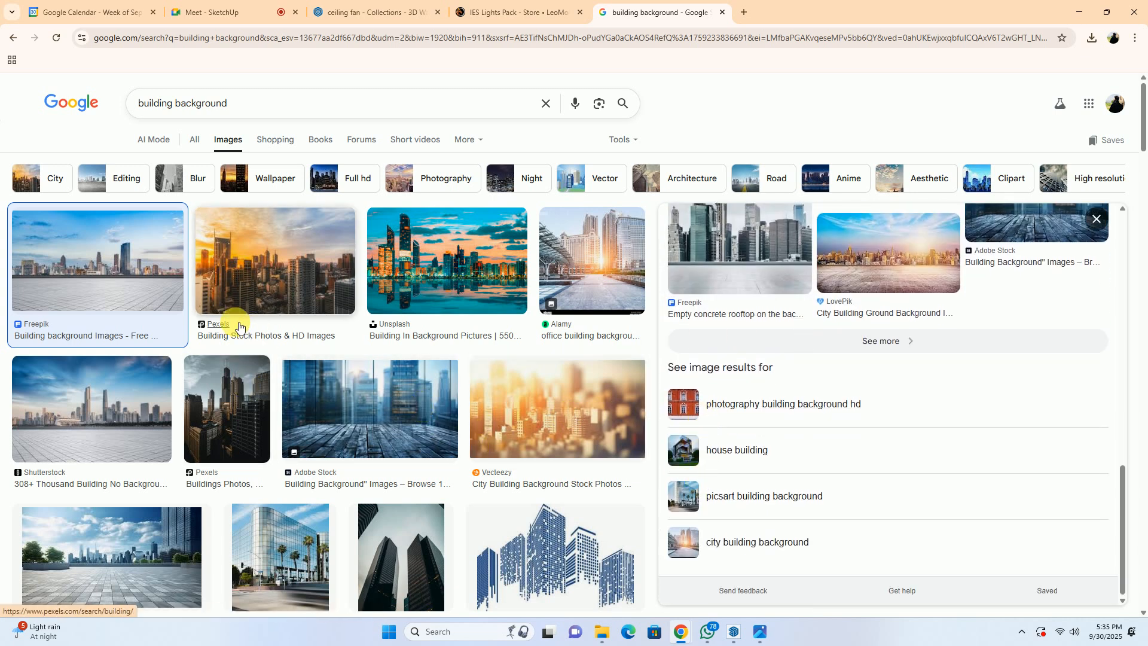
pyautogui.click(107, 414)
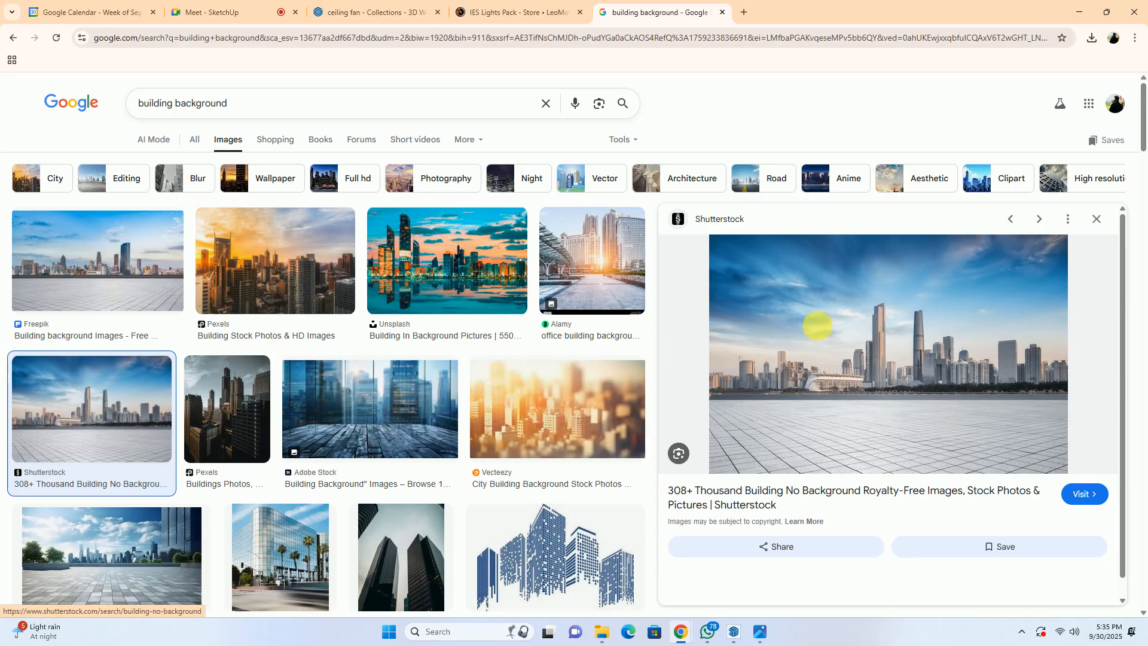
pyautogui.scroll(-5, 884, 347)
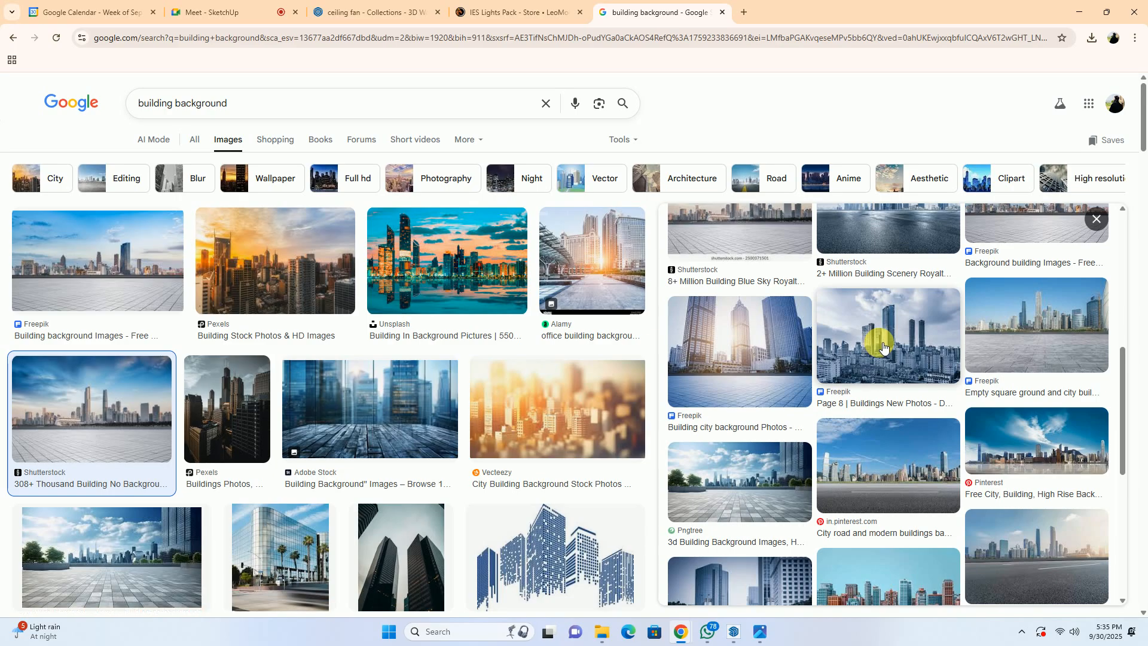
pyautogui.click(1064, 335)
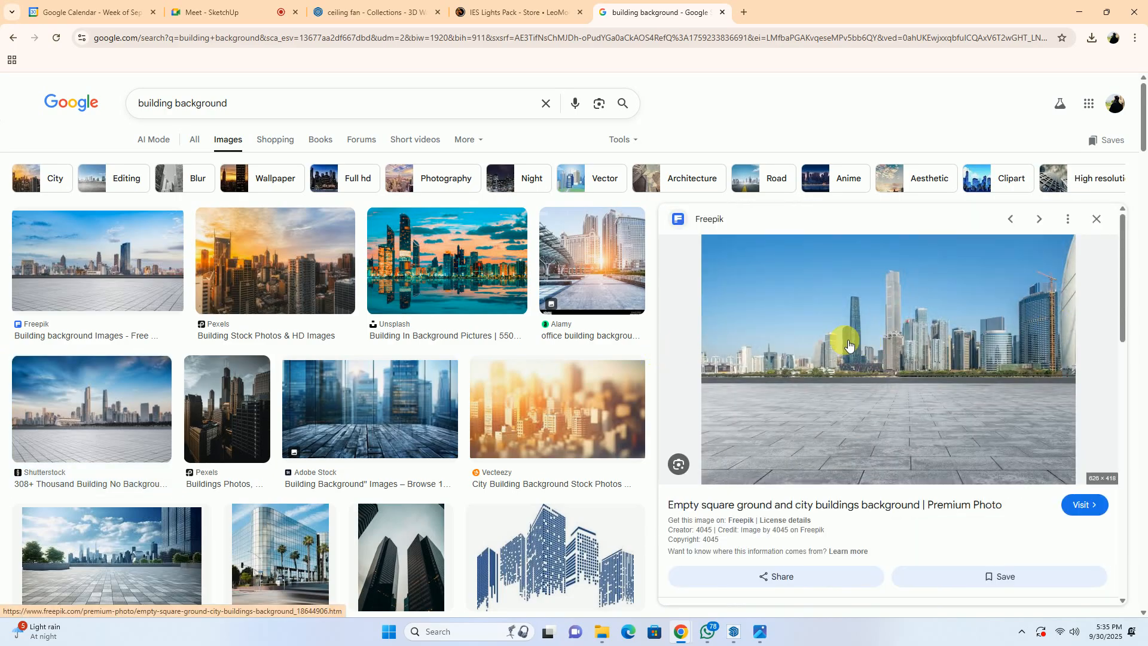
pyautogui.scroll(-8, 837, 341)
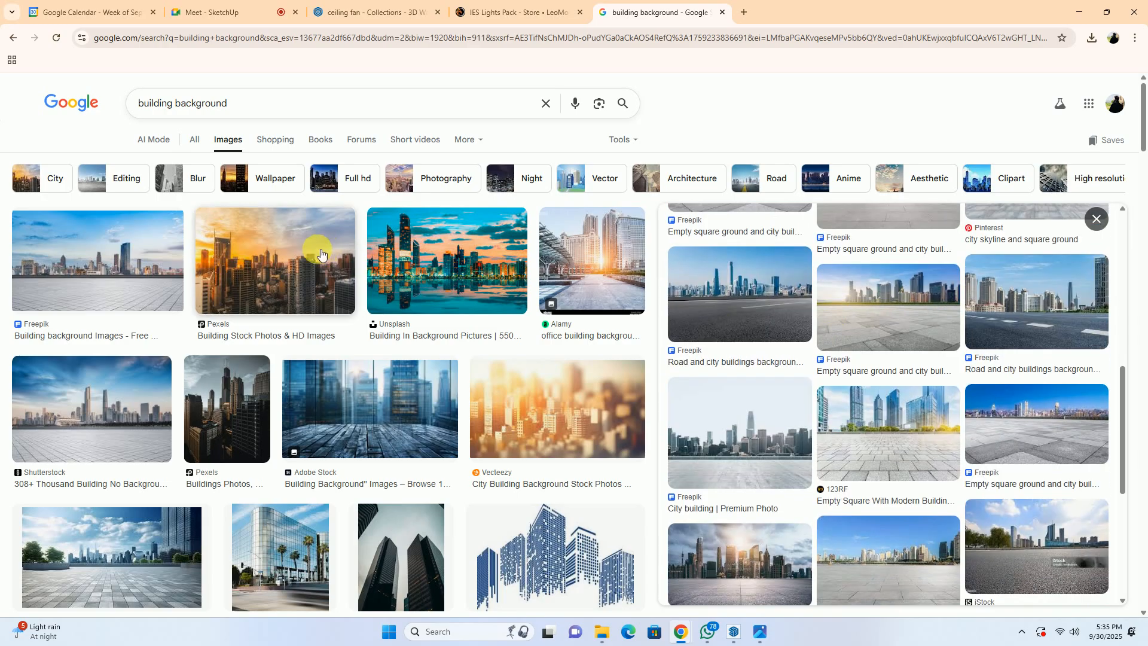
pyautogui.click(888, 439)
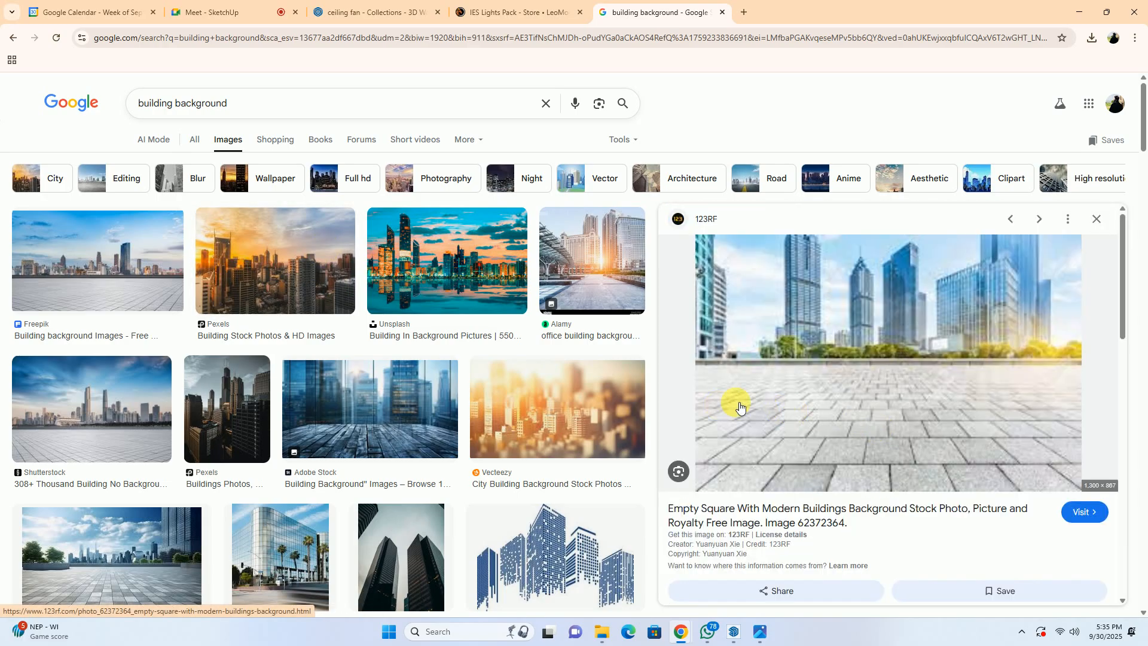
pyautogui.scroll(-8, 915, 432)
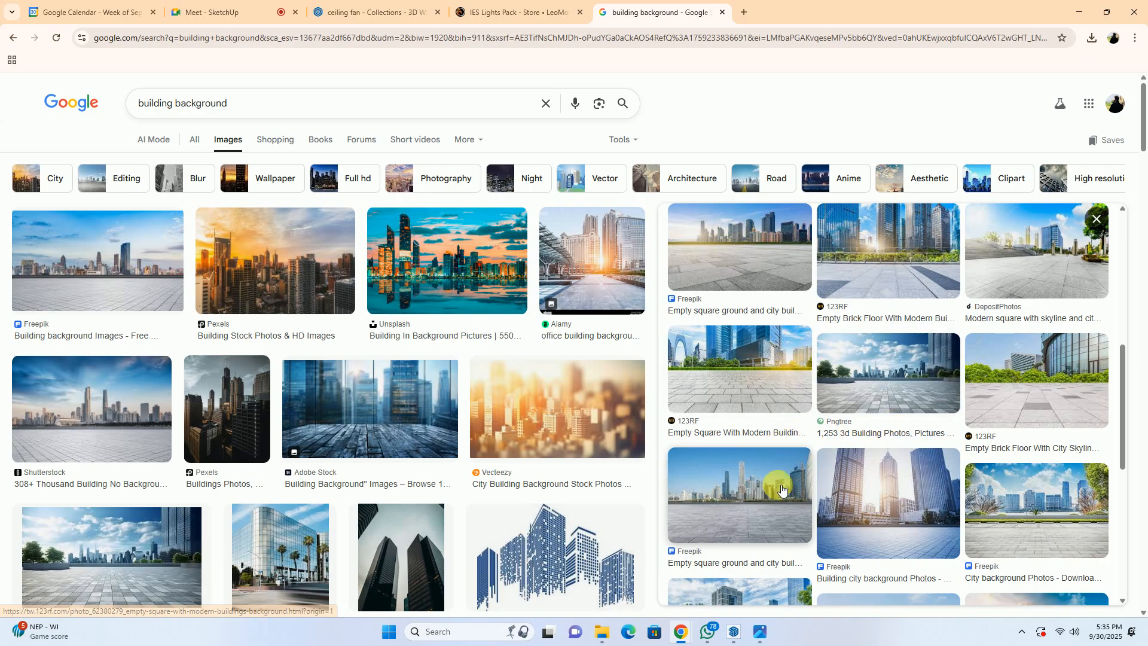
# Preview the Freepik empty square photo, open the city background day image results, and examine the Freepik city day photo with its related images.
pyautogui.click(762, 470)
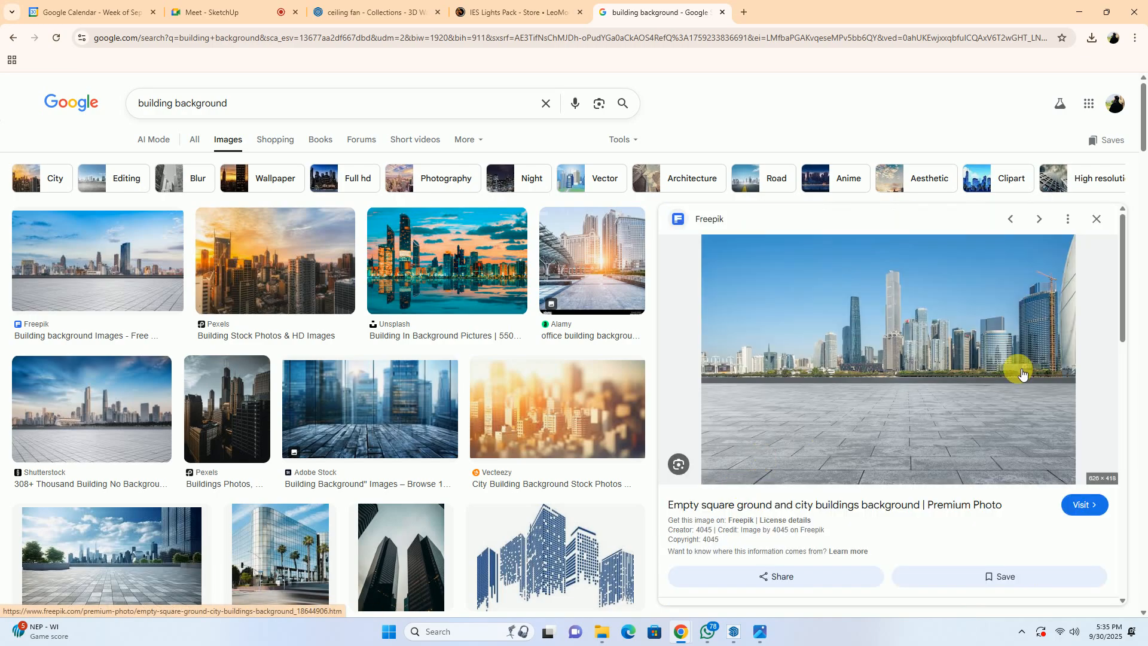
pyautogui.scroll(-10, 1004, 380)
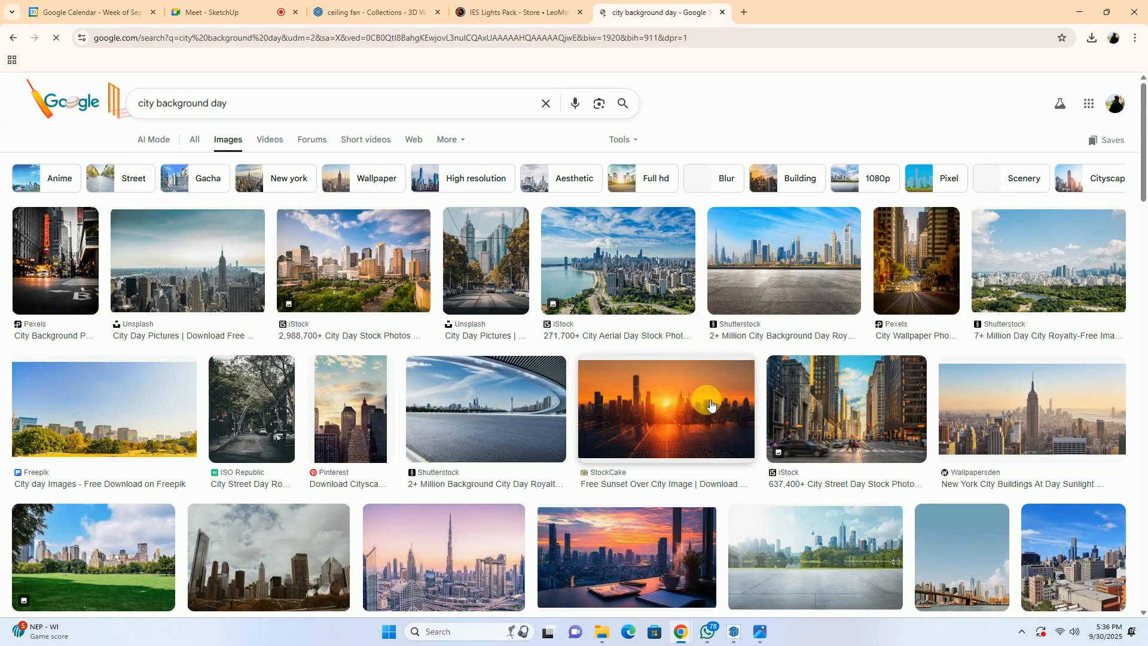
pyautogui.click(112, 429)
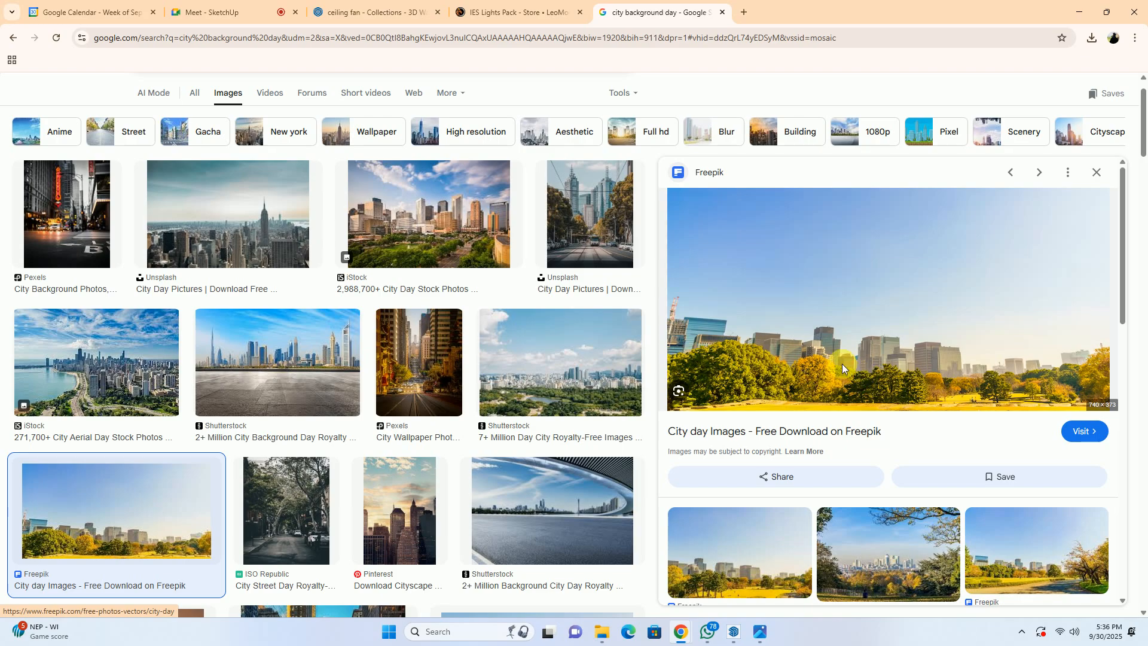
pyautogui.scroll(-2, 846, 374)
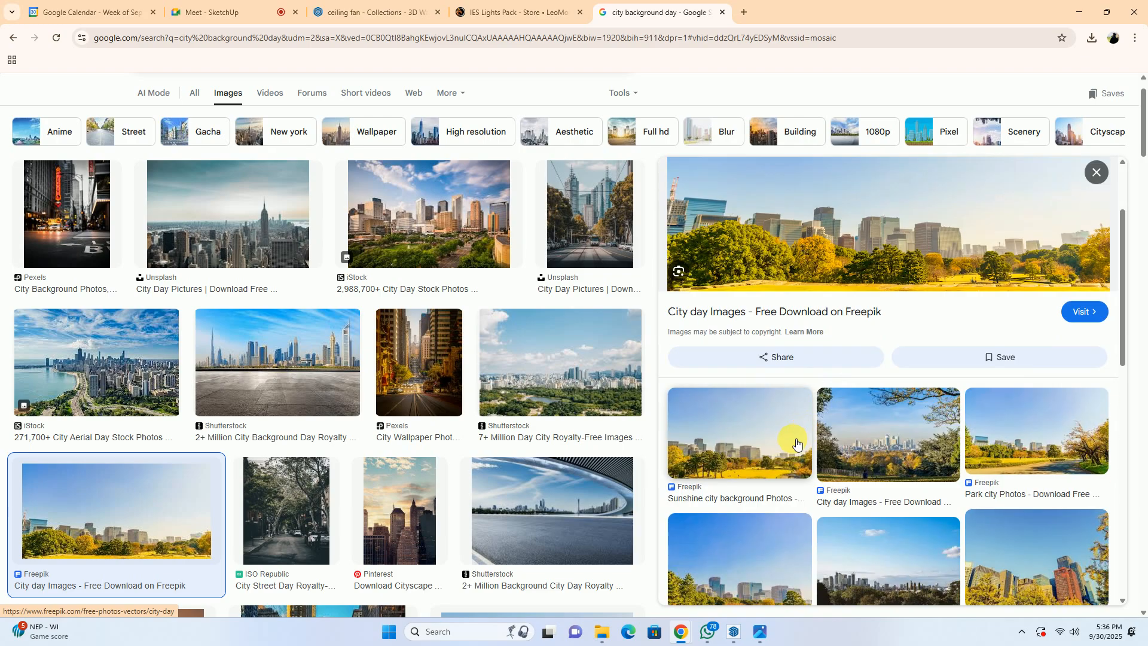
pyautogui.scroll(2, 905, 354)
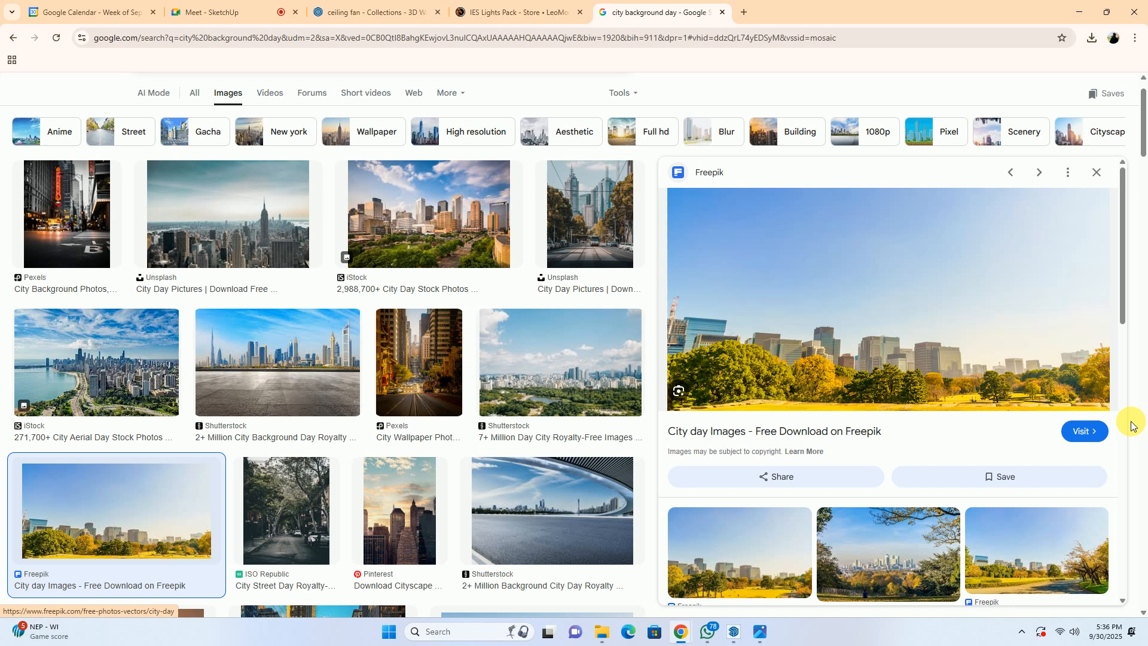
pyautogui.scroll(-3, 746, 443)
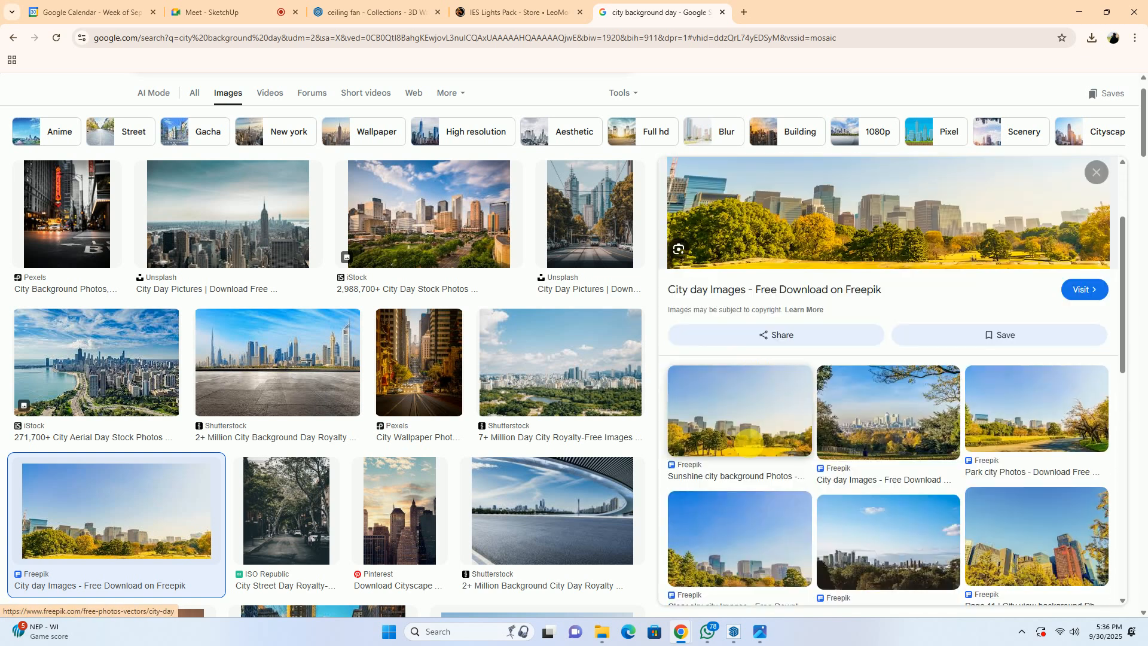
# Preview the Freepik sunshine city park photo and the Shutterstock daytime city photo, examining the related images of each.
pyautogui.click(738, 402)
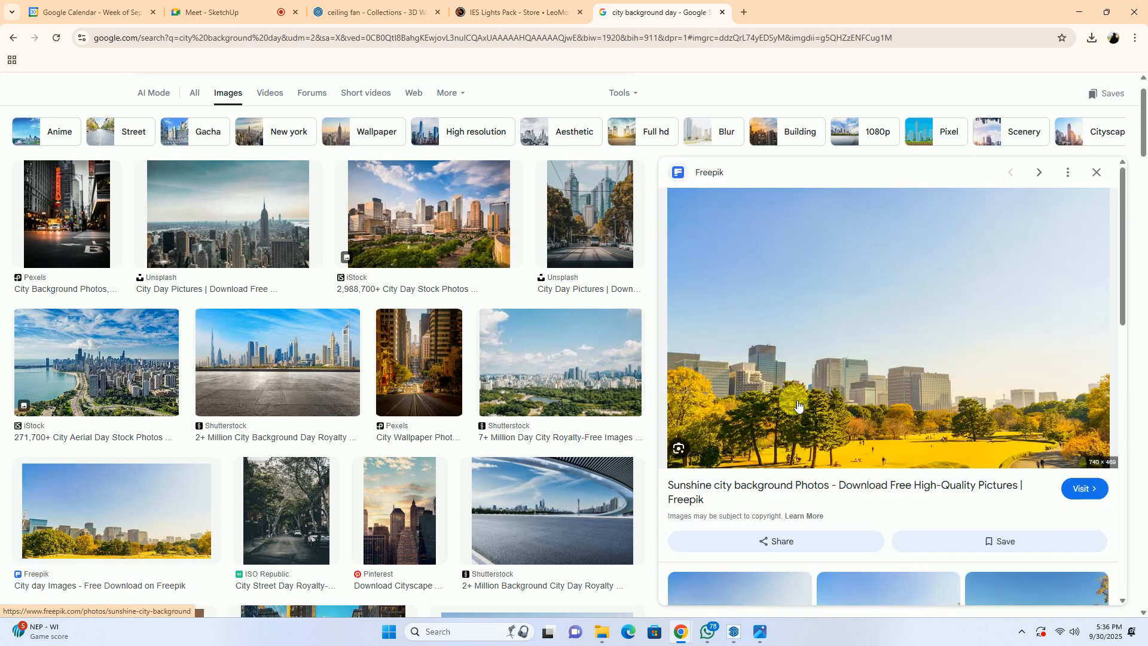
pyautogui.scroll(-4, 738, 407)
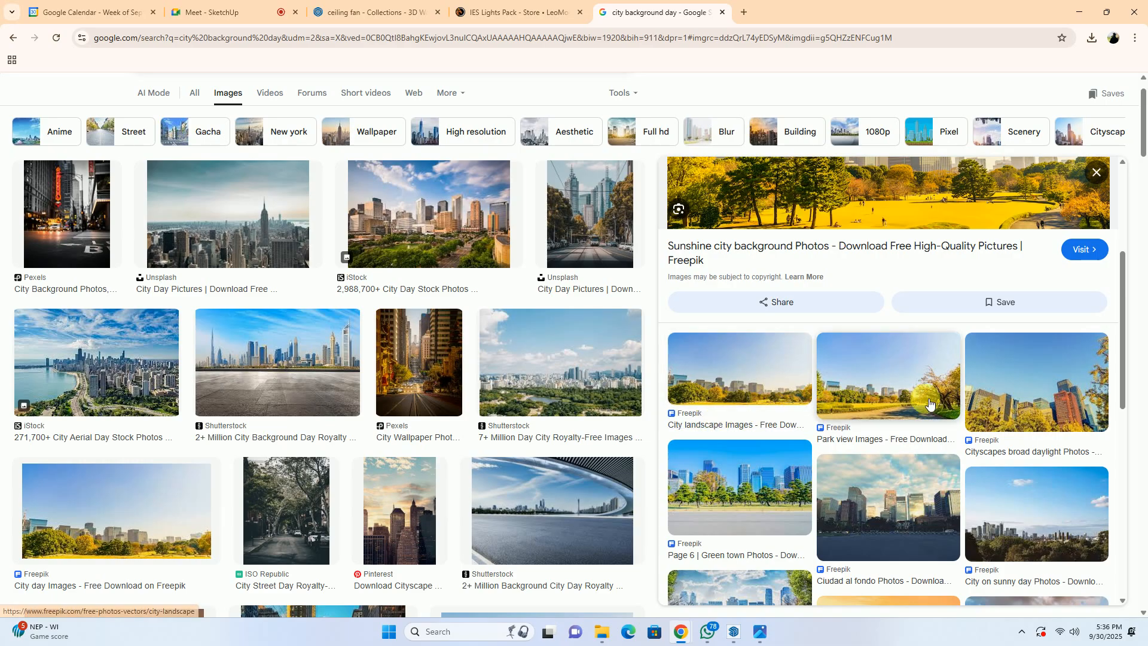
pyautogui.scroll(-3, 924, 403)
pyautogui.scroll(-2, 896, 408)
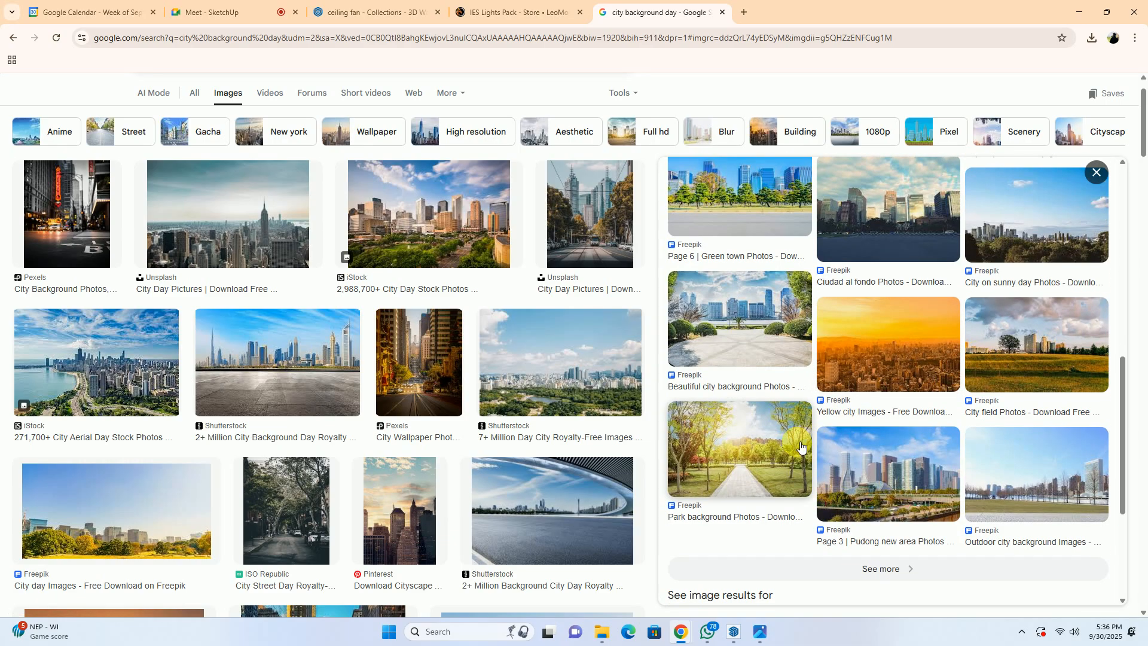
pyautogui.click(501, 384)
pyautogui.scroll(-6, 954, 348)
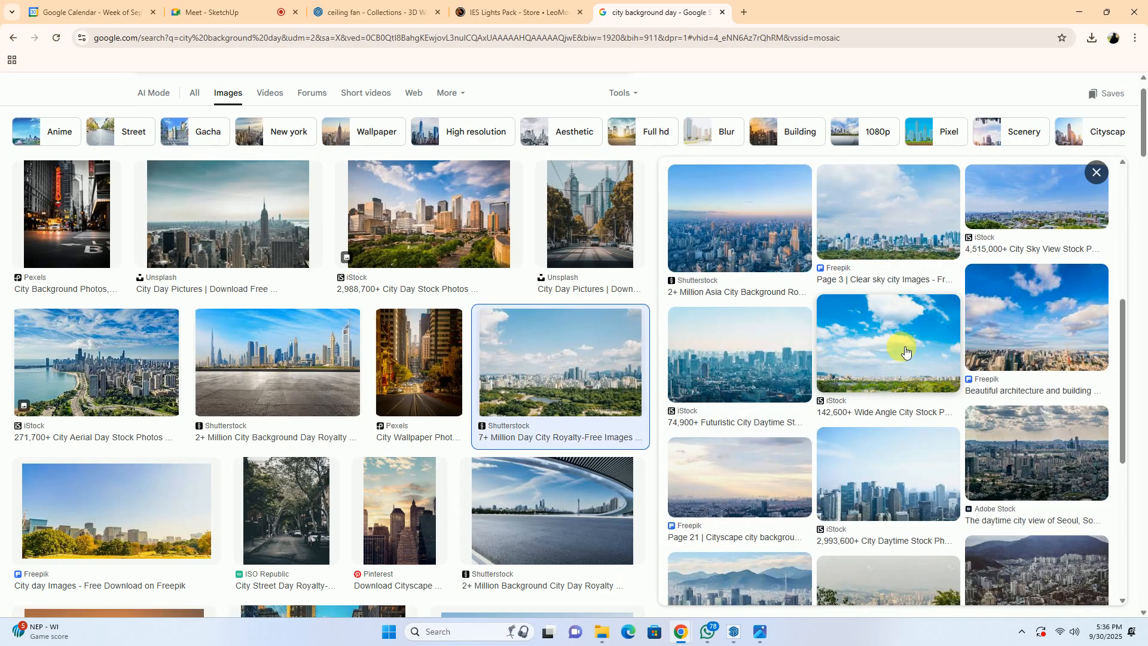
pyautogui.scroll(-7, 389, 374)
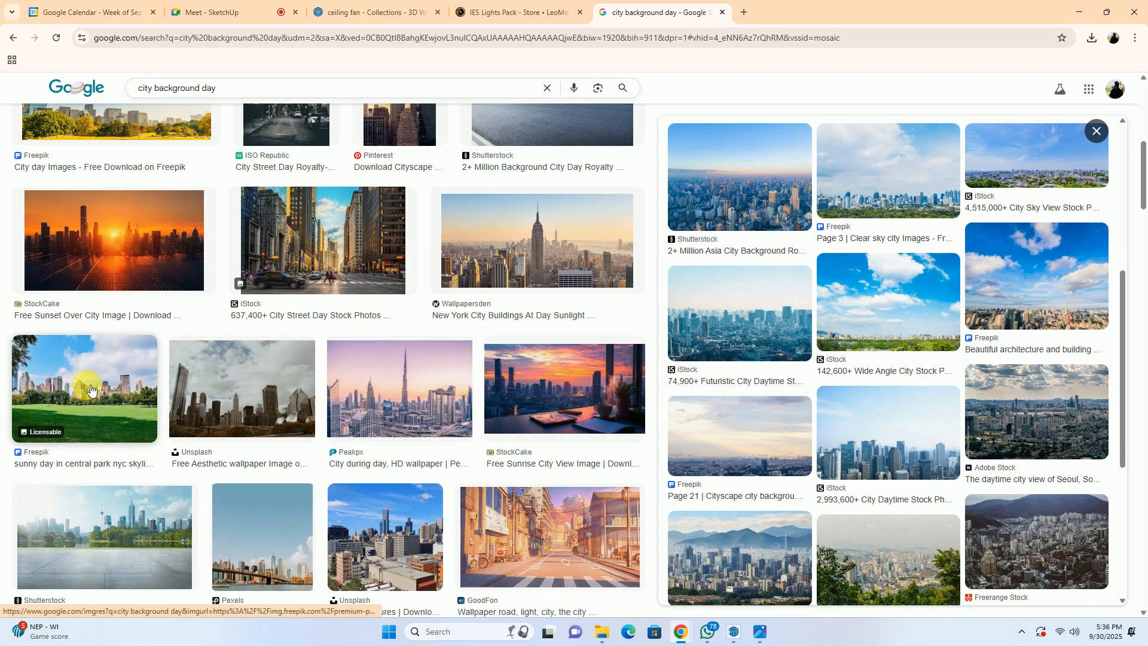
# Preview the Shutterstock bright city photo and the LovePik business city photo, and look through more city background results.
pyautogui.click(114, 553)
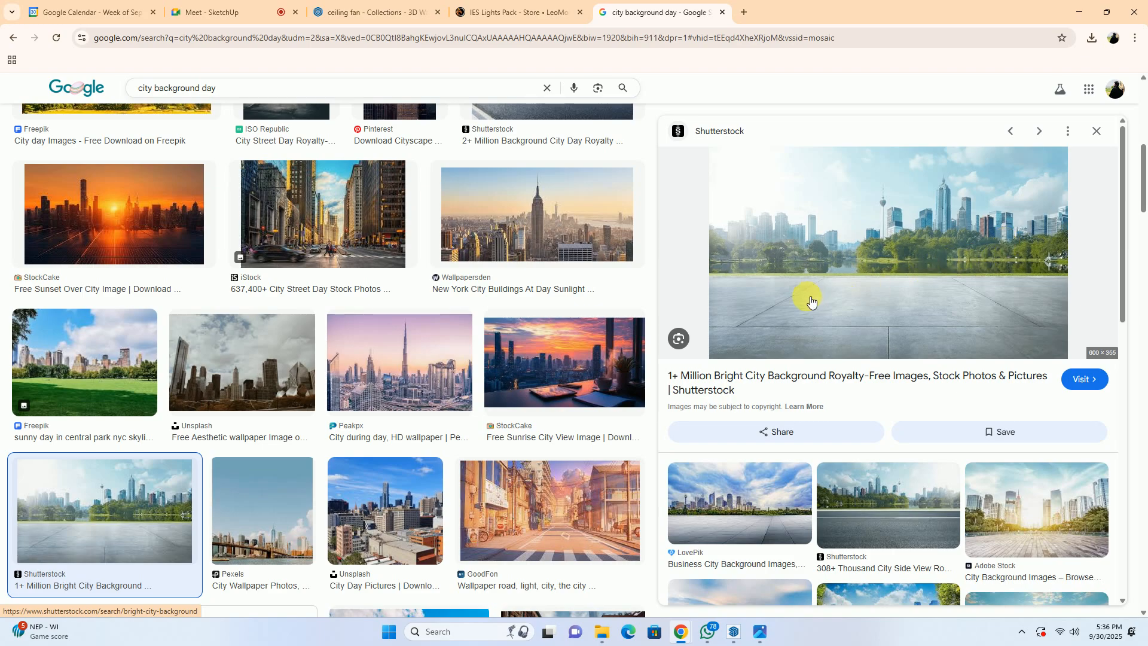
pyautogui.click(754, 478)
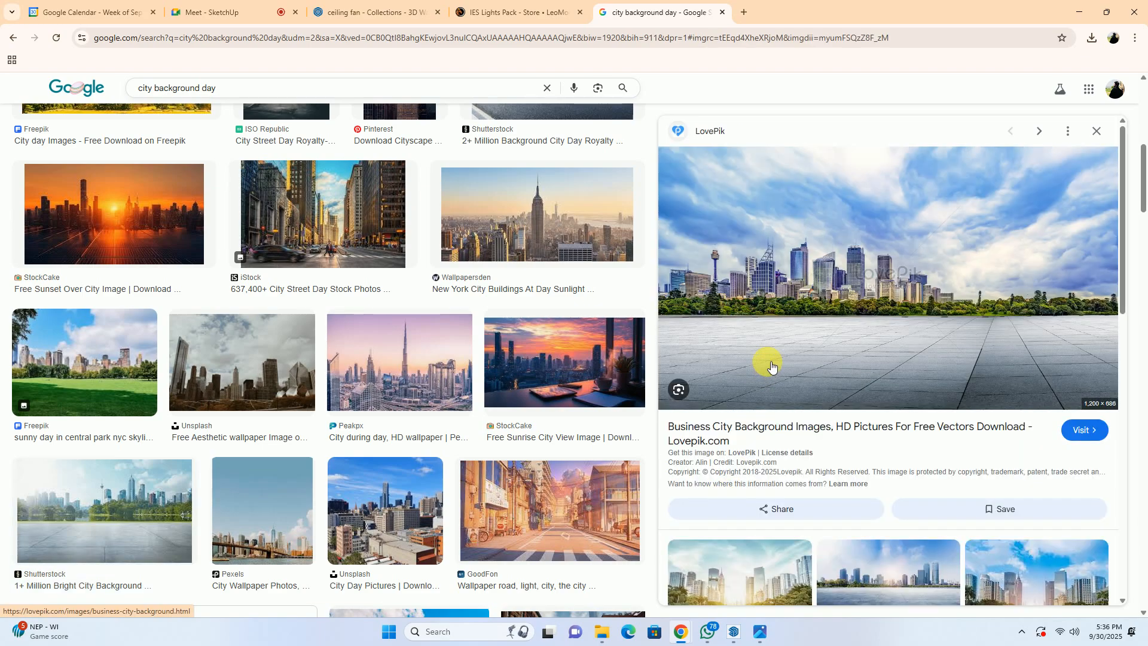
pyautogui.scroll(-5, 772, 366)
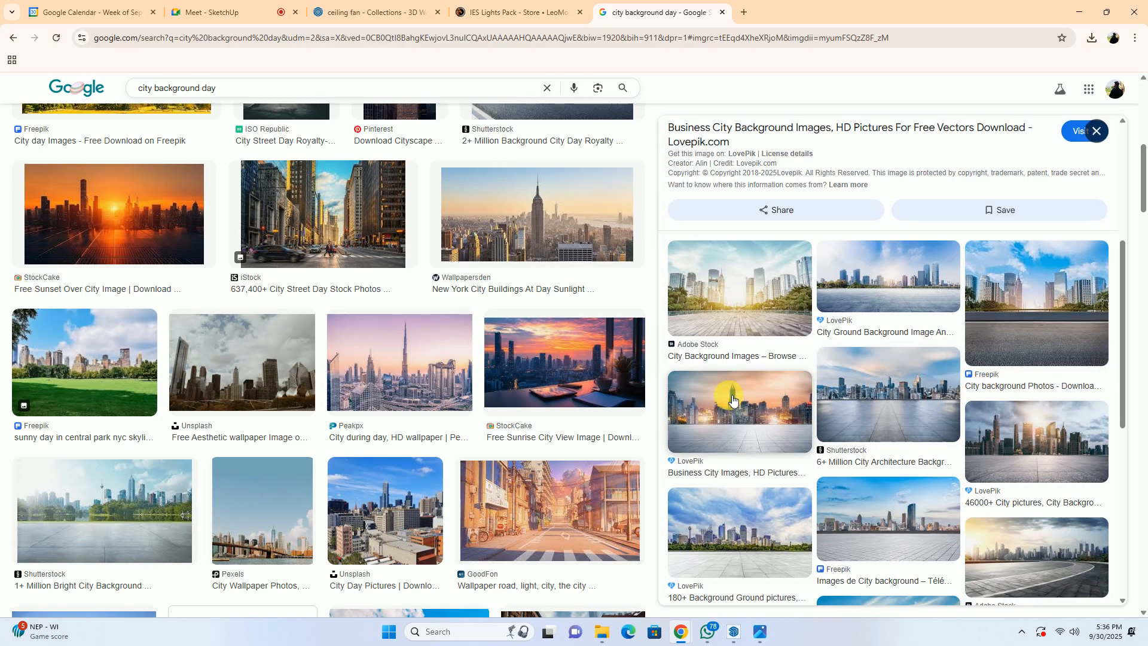
pyautogui.scroll(-5, 841, 472)
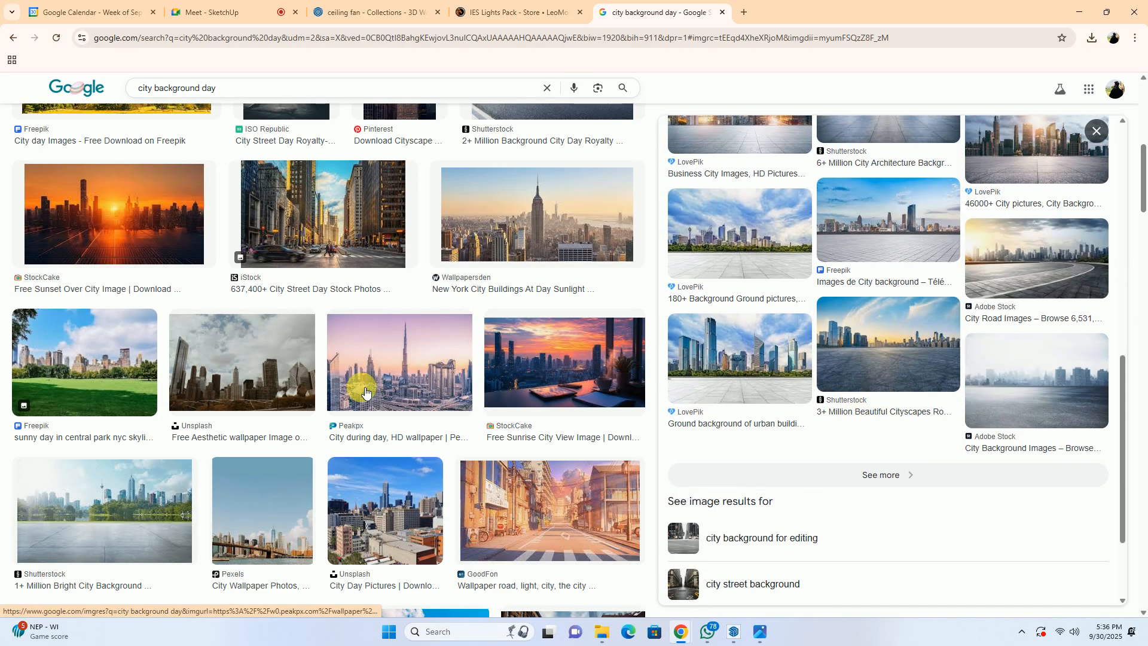
pyautogui.scroll(-4, 323, 402)
pyautogui.scroll(-1, 323, 402)
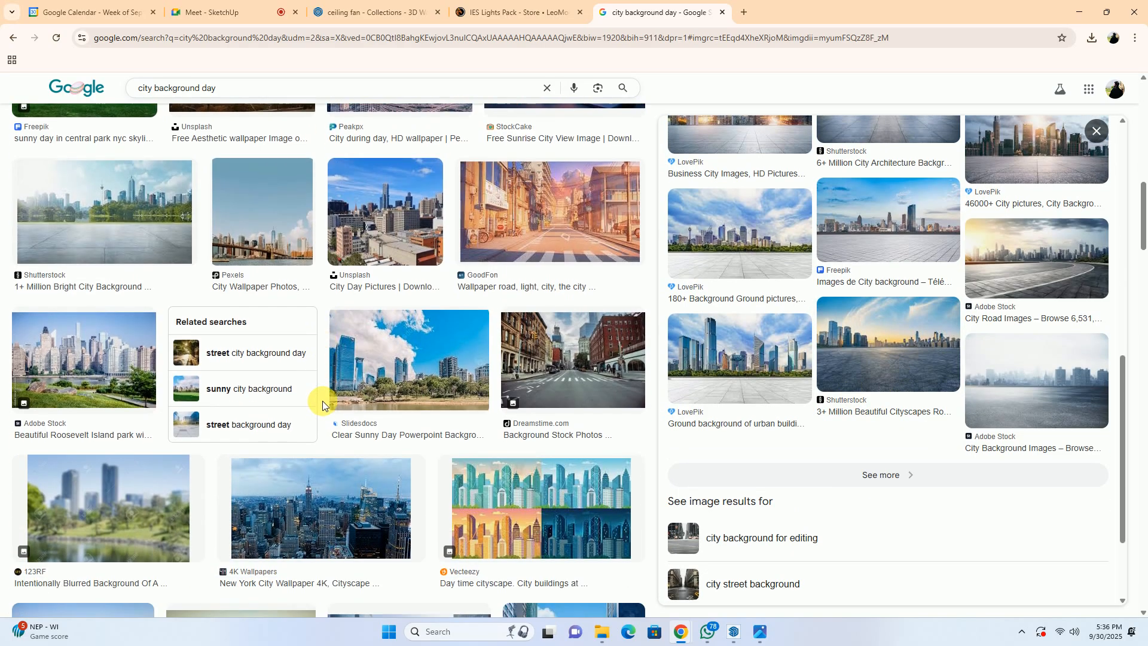
# Preview the Slidesdocs blue sky city photo with riverside trees and copy the full image.
pyautogui.click(417, 361)
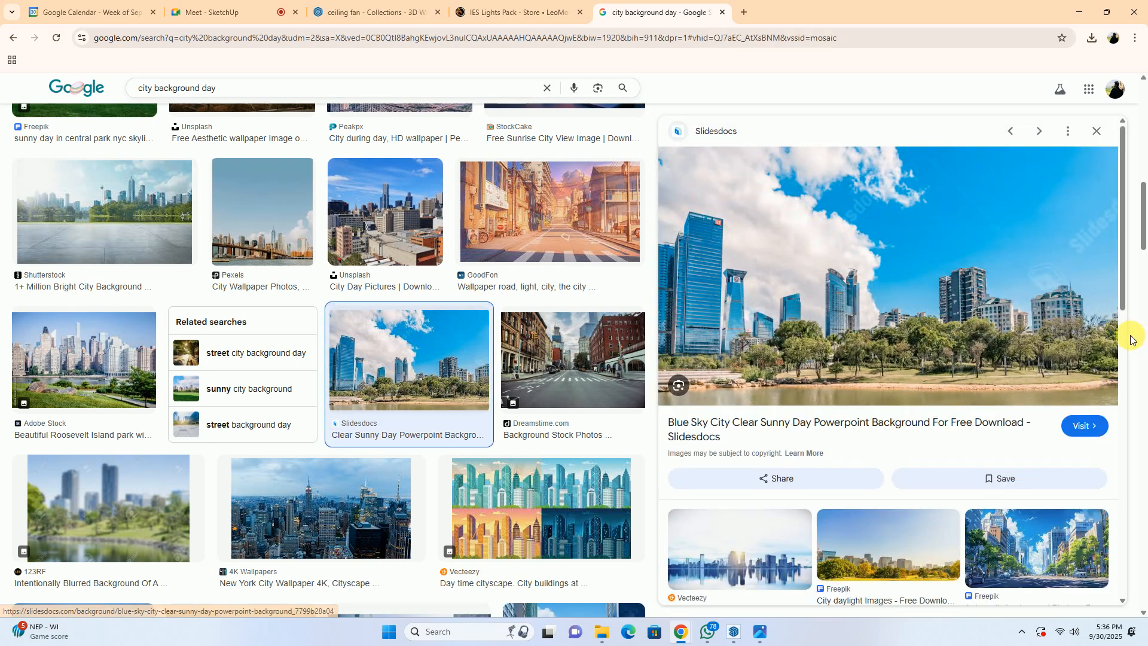
pyautogui.rightClick(891, 304)
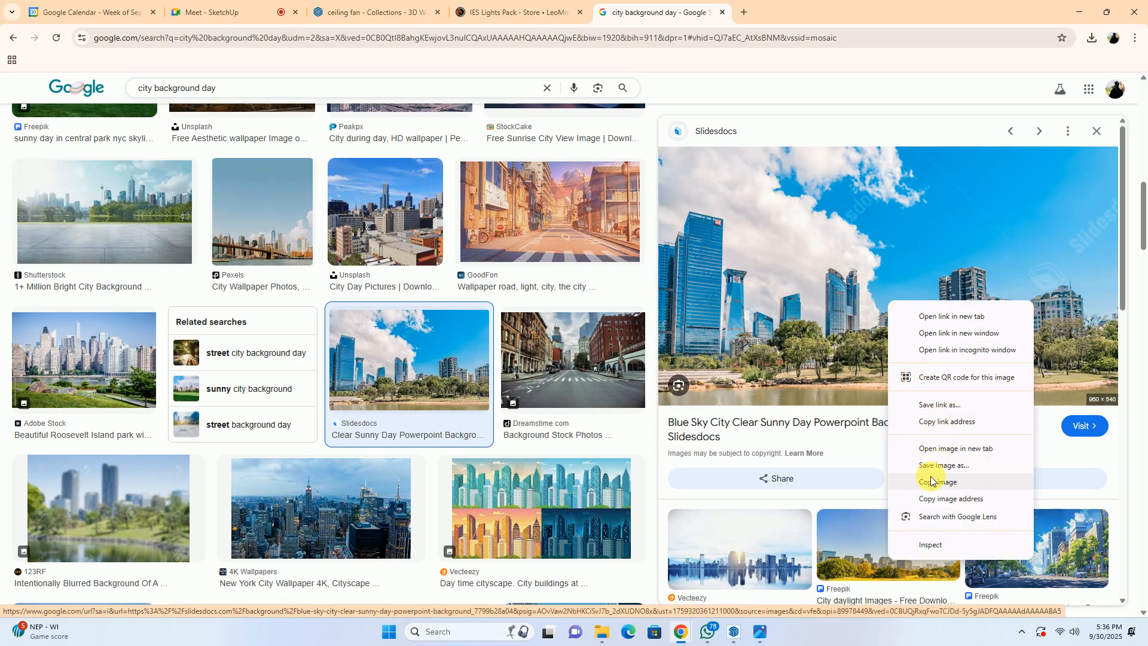
pyautogui.click(937, 482)
pyautogui.rightClick(900, 318)
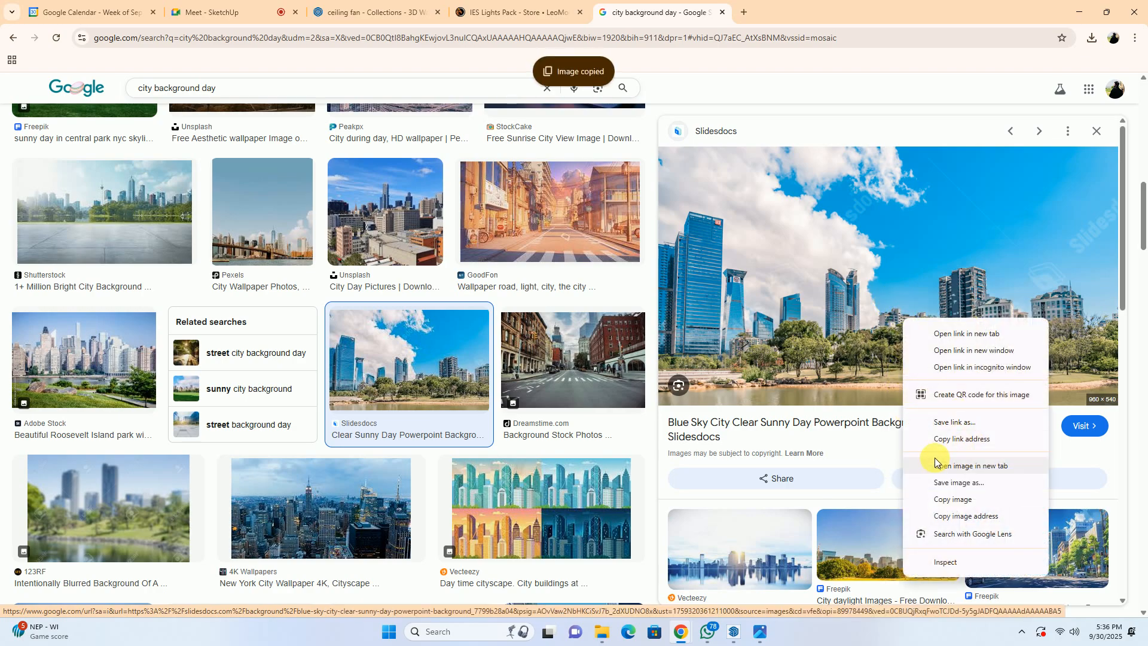
pyautogui.click(956, 482)
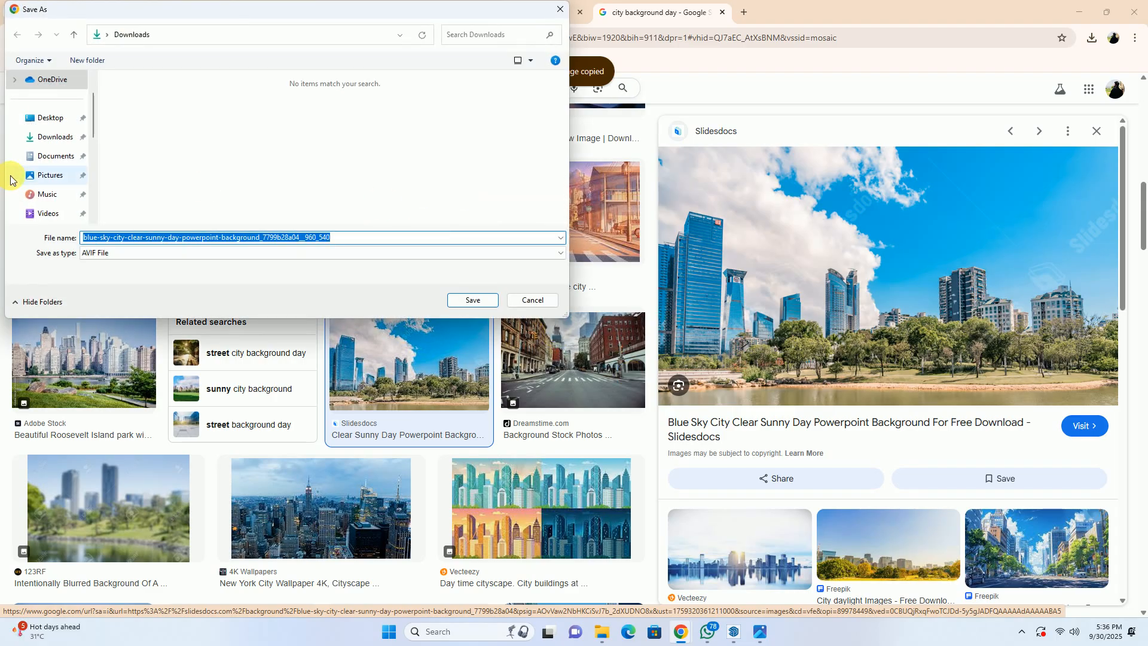
pyautogui.click(532, 300)
# Examine the images related to the Slidesdocs city photo and preview the Adobe Stock Roosevelt Island park photo.
pyautogui.scroll(-7, 973, 374)
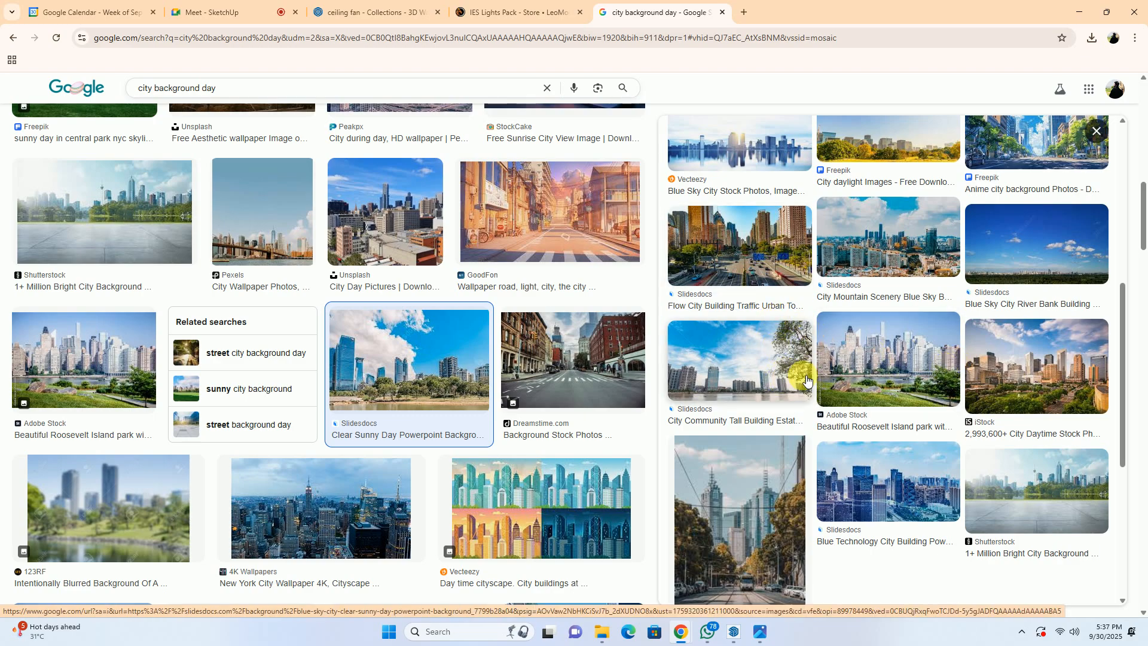
pyautogui.scroll(-5, 928, 411)
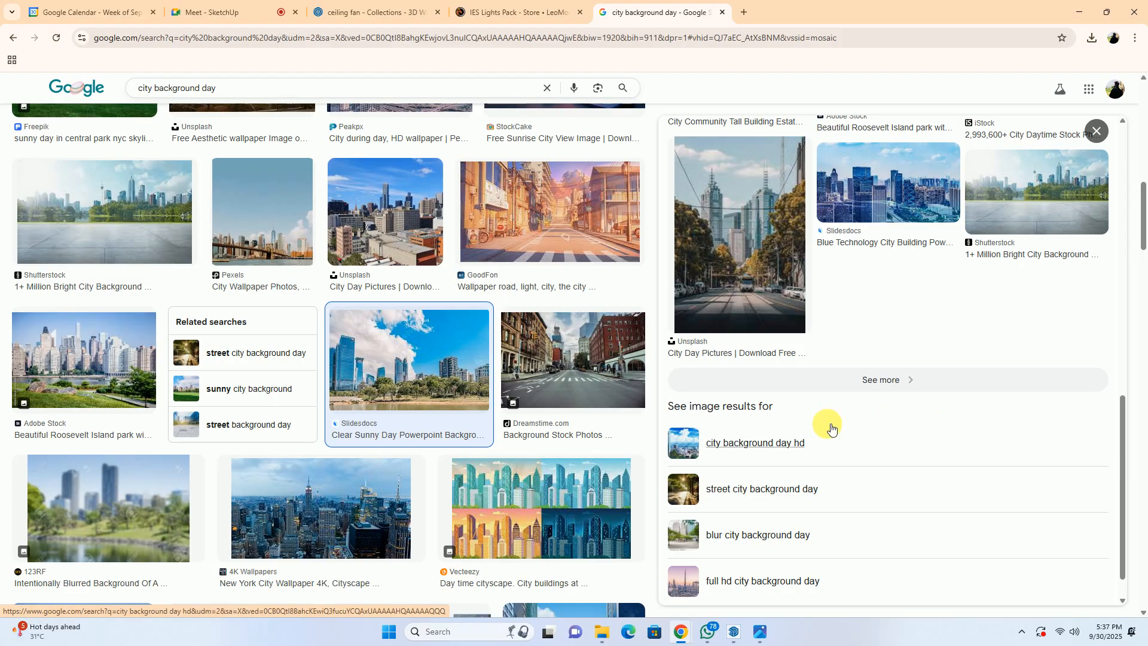
pyautogui.scroll(-1, 744, 436)
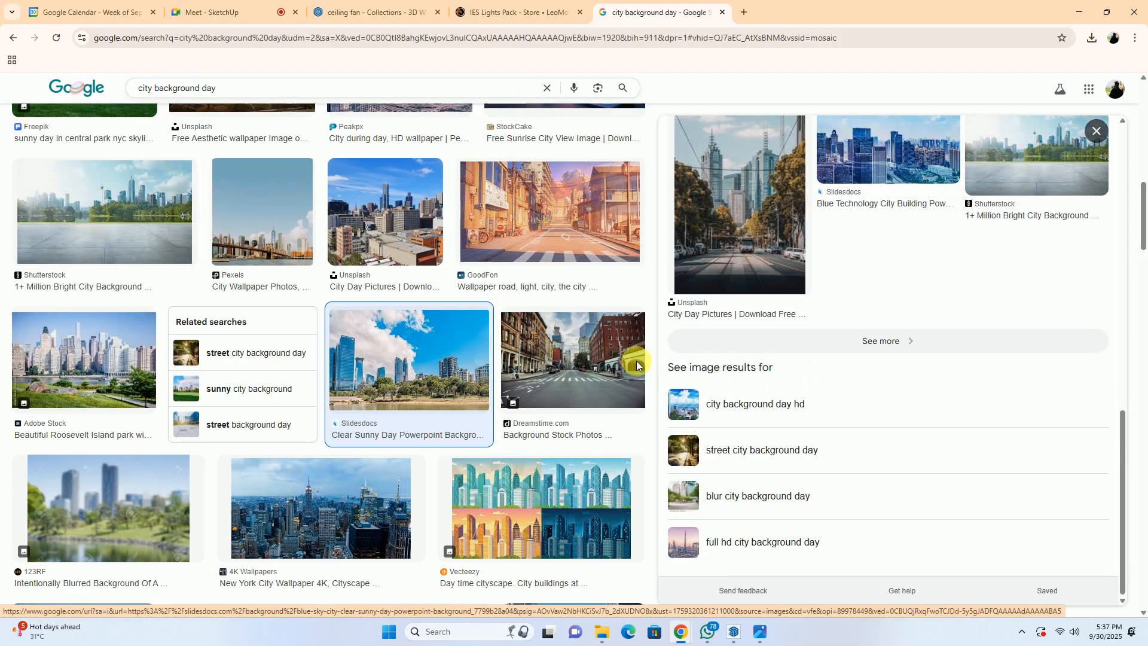
pyautogui.click(102, 385)
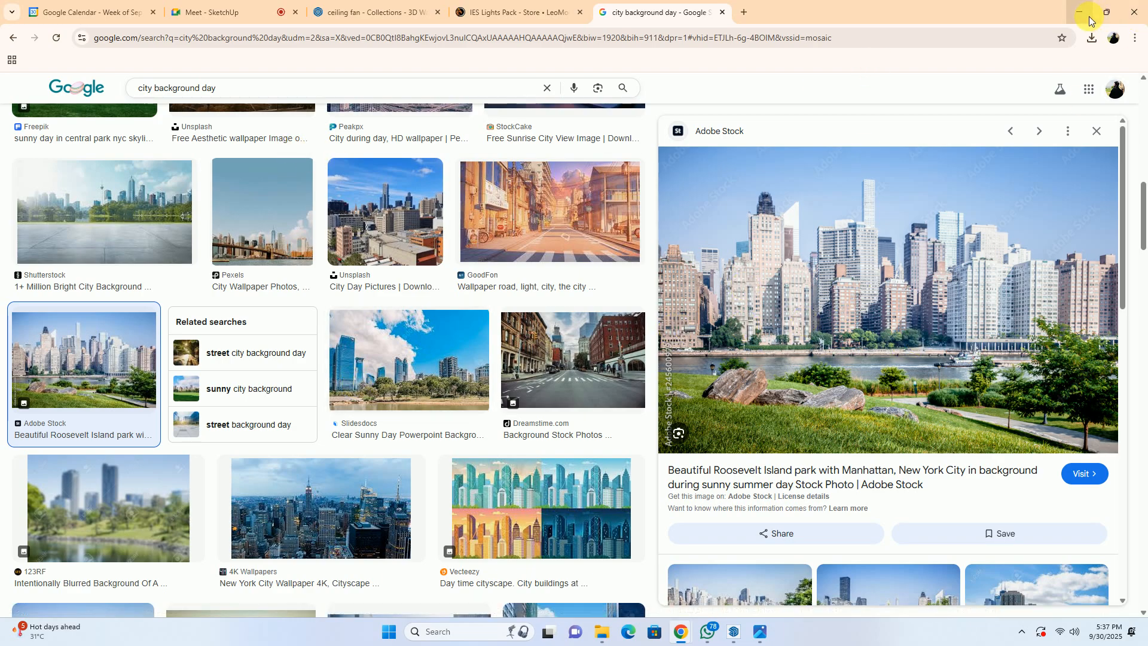
# Open Paint, paste the copied city photo onto the canvas, and crop the canvas to the pasted image.
pyautogui.press('super')
pyautogui.write('paint')
pyautogui.press('Return')
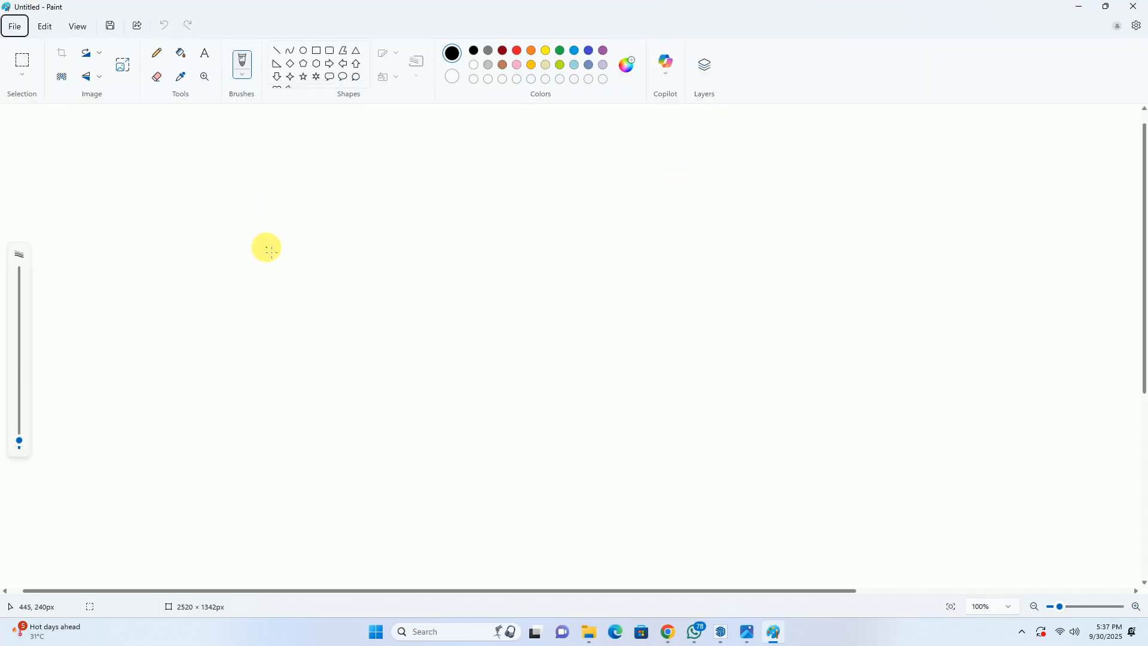
pyautogui.hotkey('ctrl', 'v')
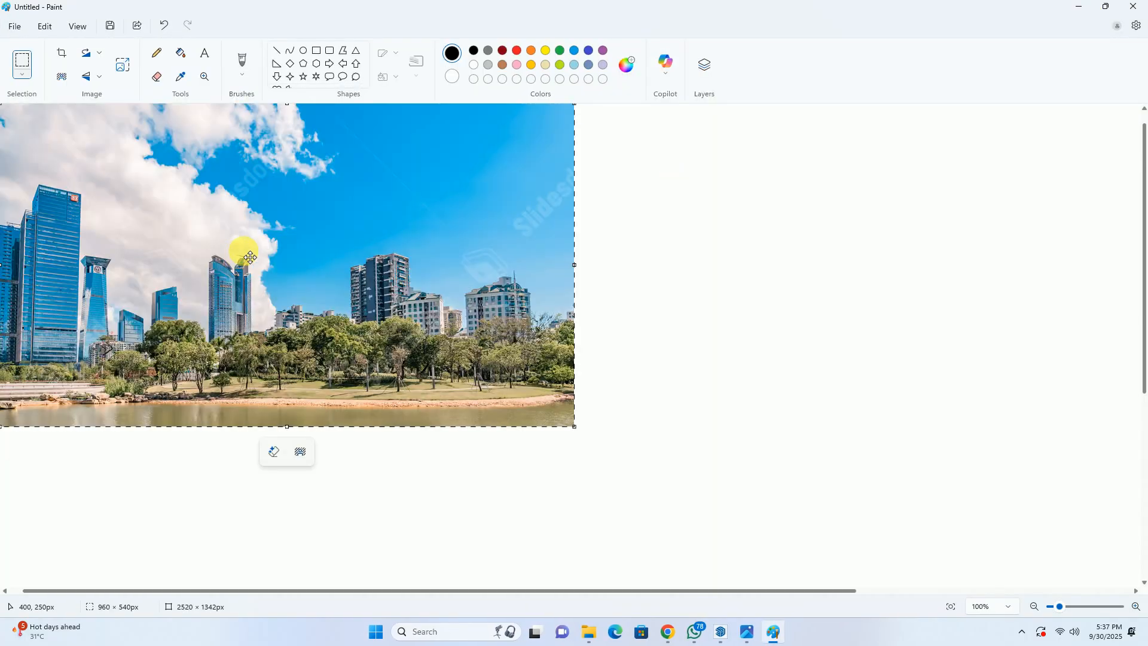
pyautogui.click(60, 56)
# Save the city photo as a PNG file named Untitled on the desktop and return to the browser's image results.
pyautogui.click(15, 26)
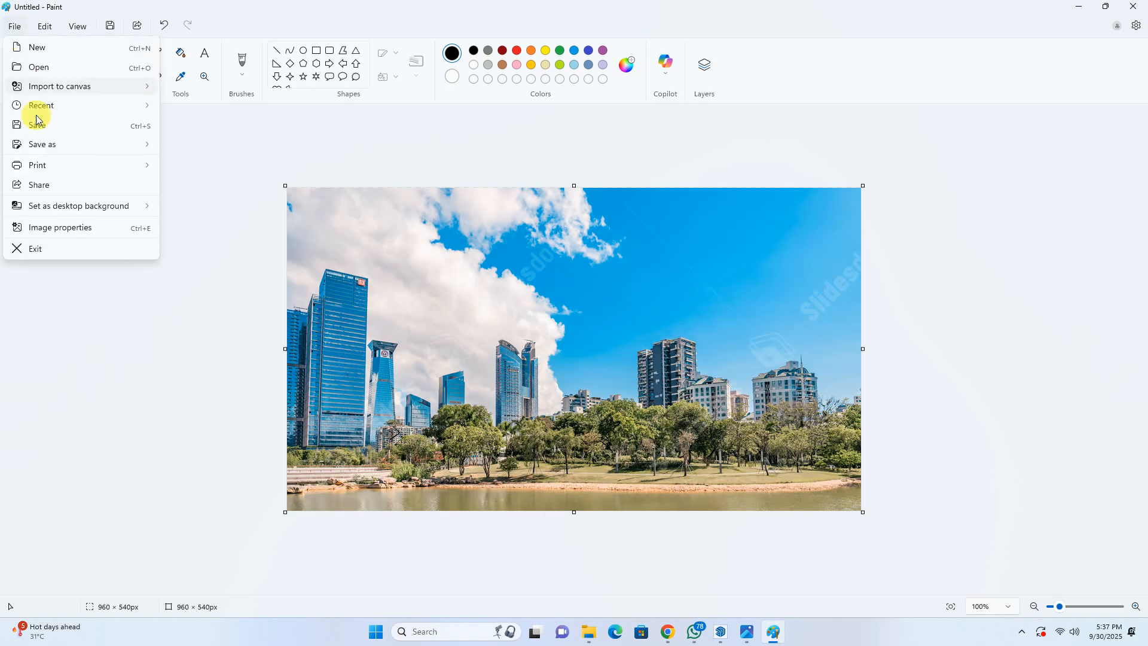
pyautogui.moveTo(39, 143)
pyautogui.click(190, 147)
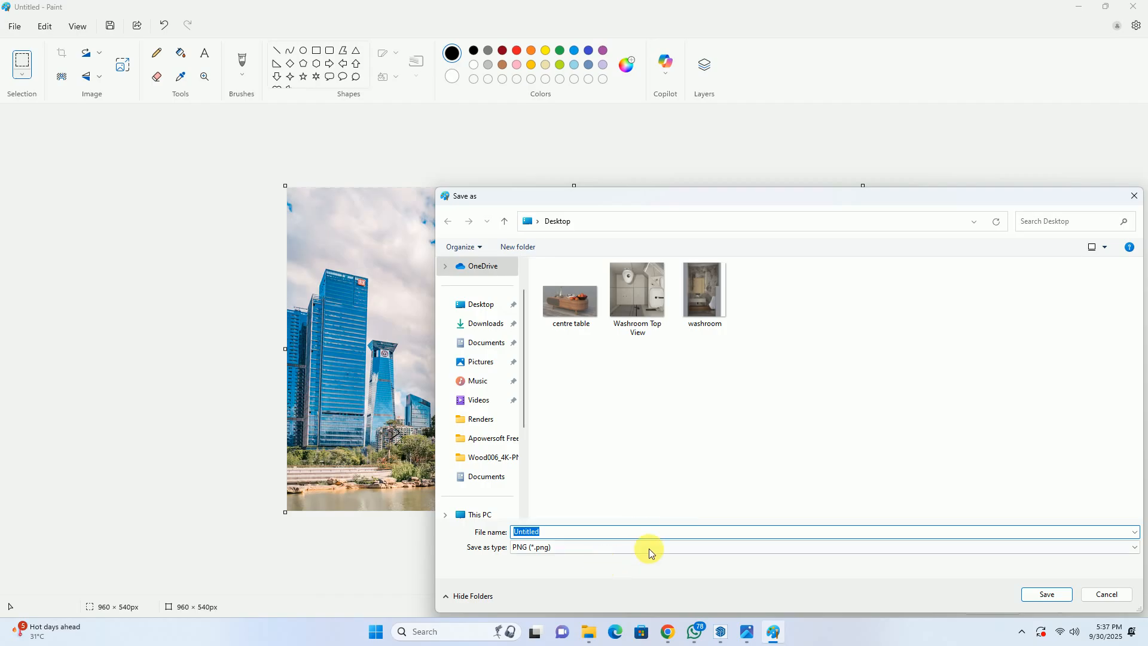
pyautogui.click(1046, 594)
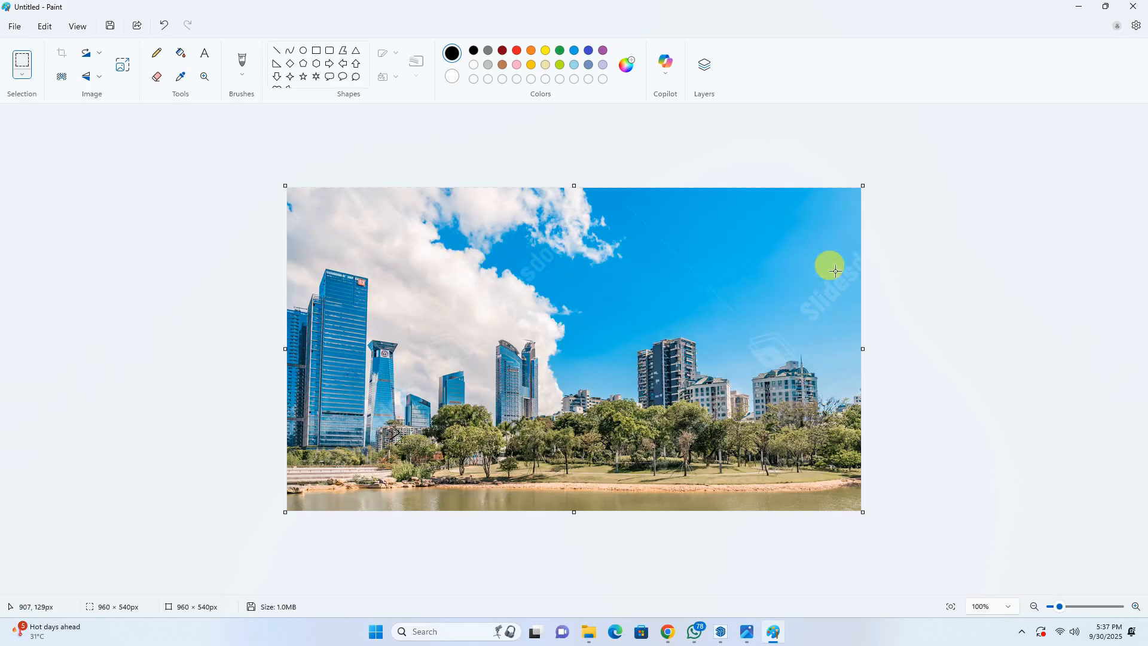
pyautogui.click(1088, 7)
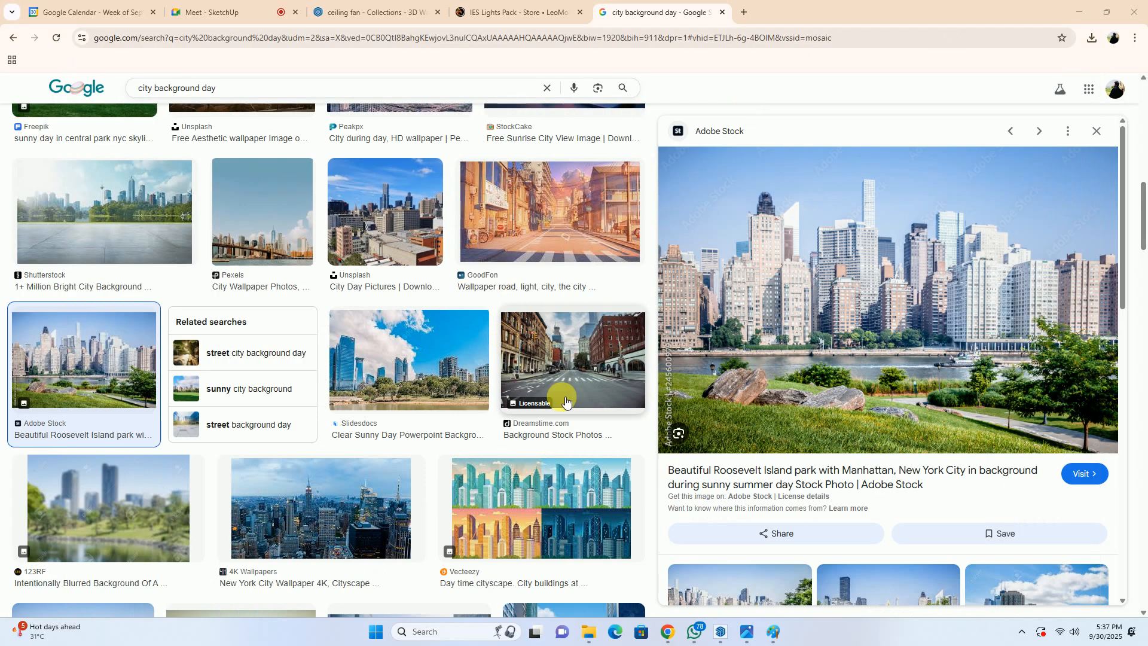
# Preview the two Adobe Stock Roosevelt Island park photos with the Manhattan skyline and examine their related images.
pyautogui.scroll(-4, 860, 351)
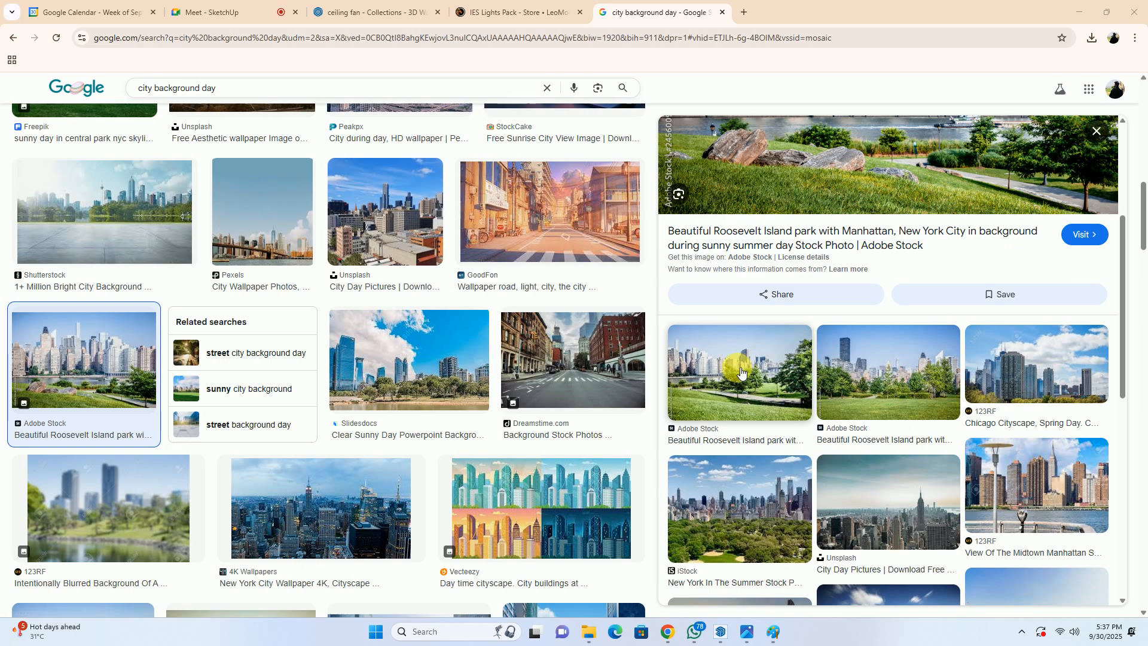
pyautogui.click(765, 354)
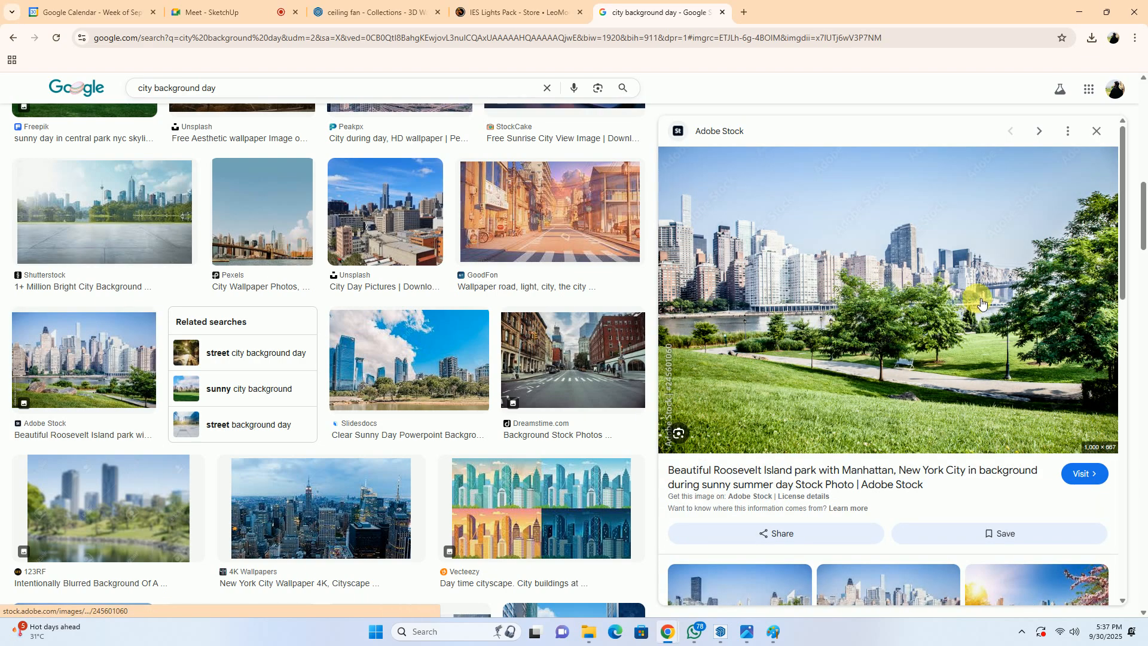
pyautogui.scroll(-3, 897, 306)
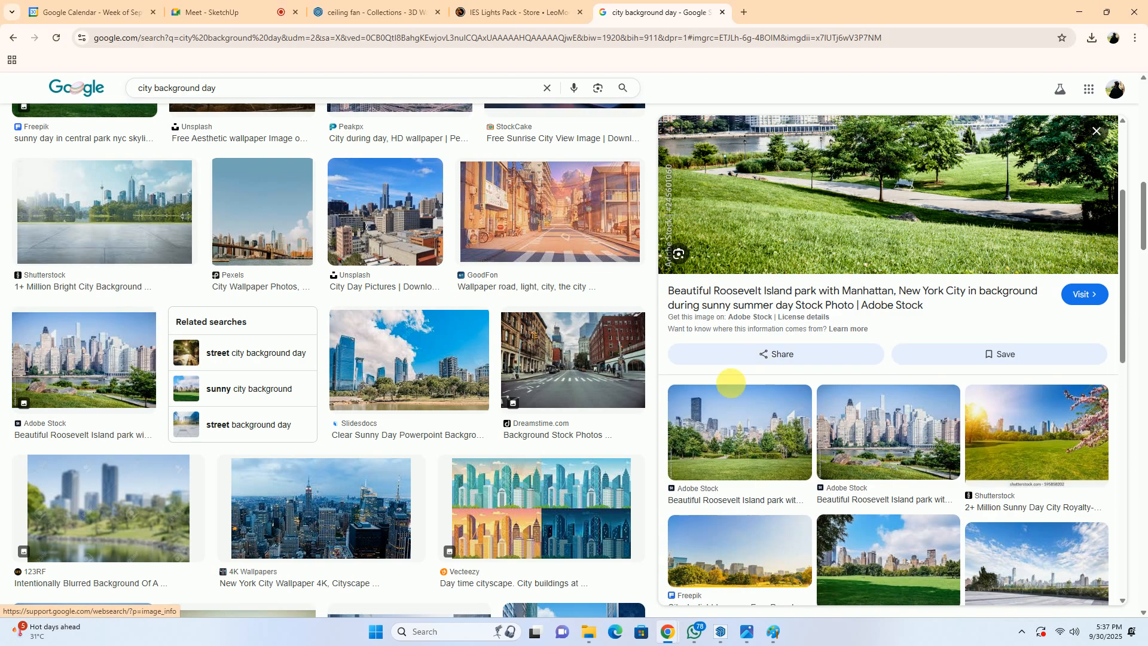
pyautogui.click(903, 421)
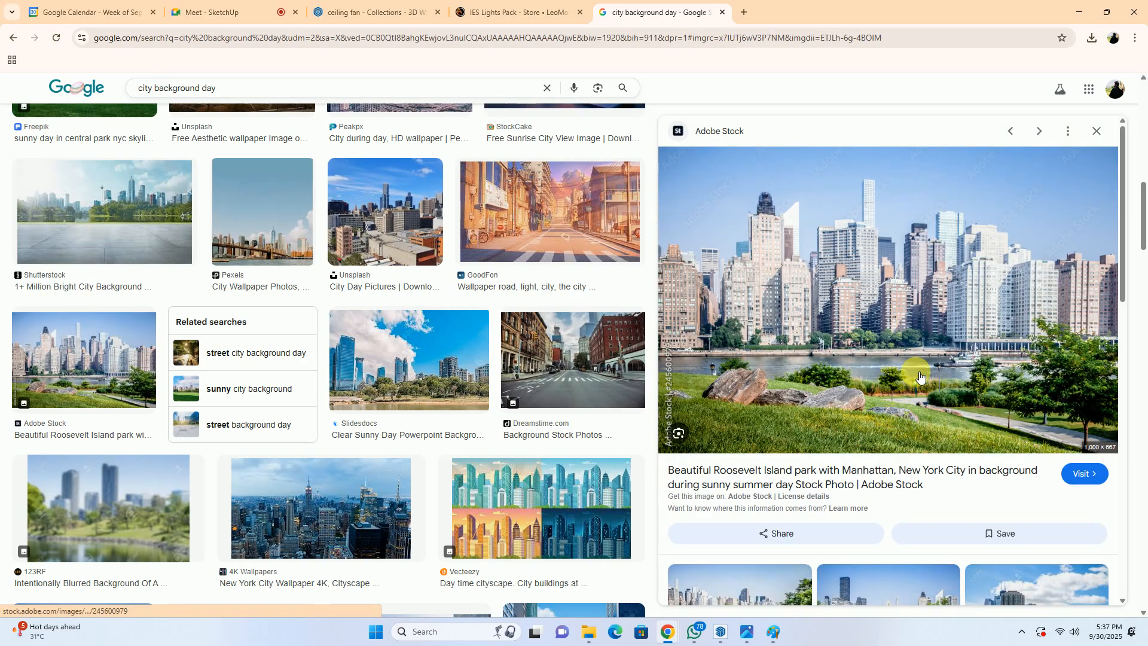
pyautogui.scroll(-5, 935, 337)
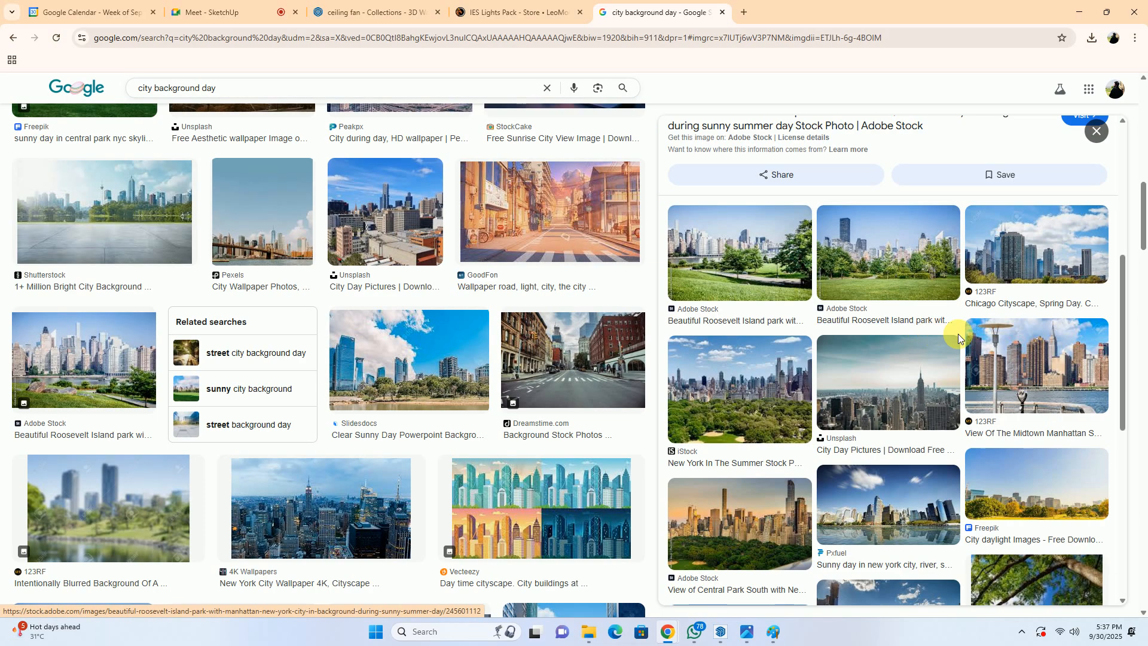
# Preview the iStock New York summer photo and copy the related iStock photo "Central Park At Sunny Day".
pyautogui.click(738, 411)
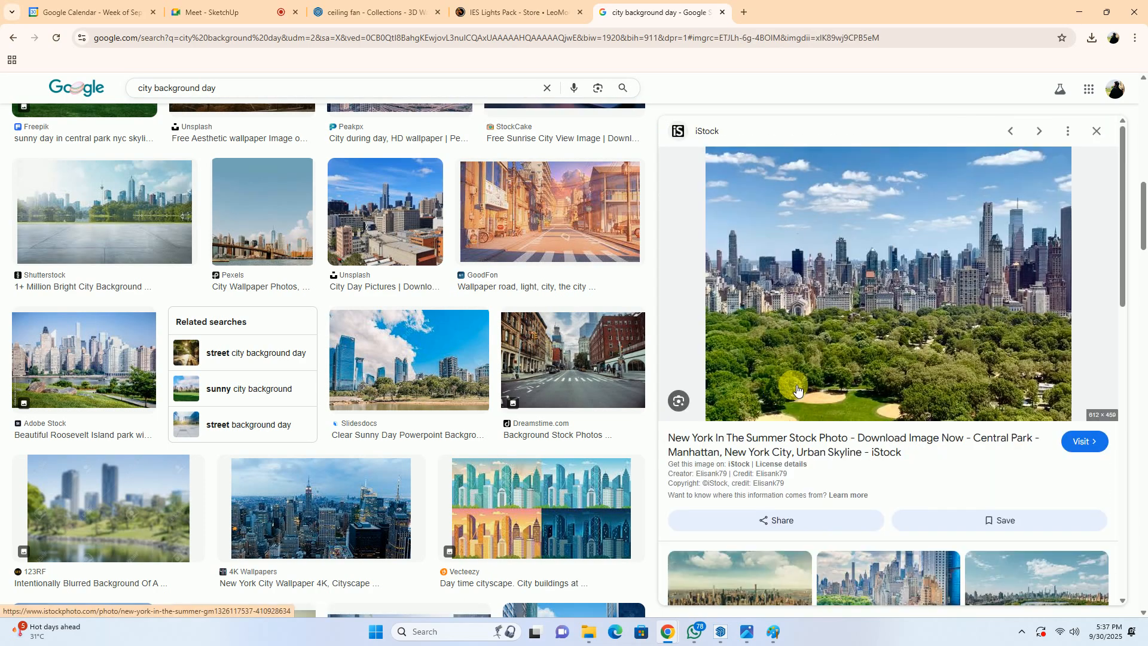
pyautogui.scroll(-4, 889, 317)
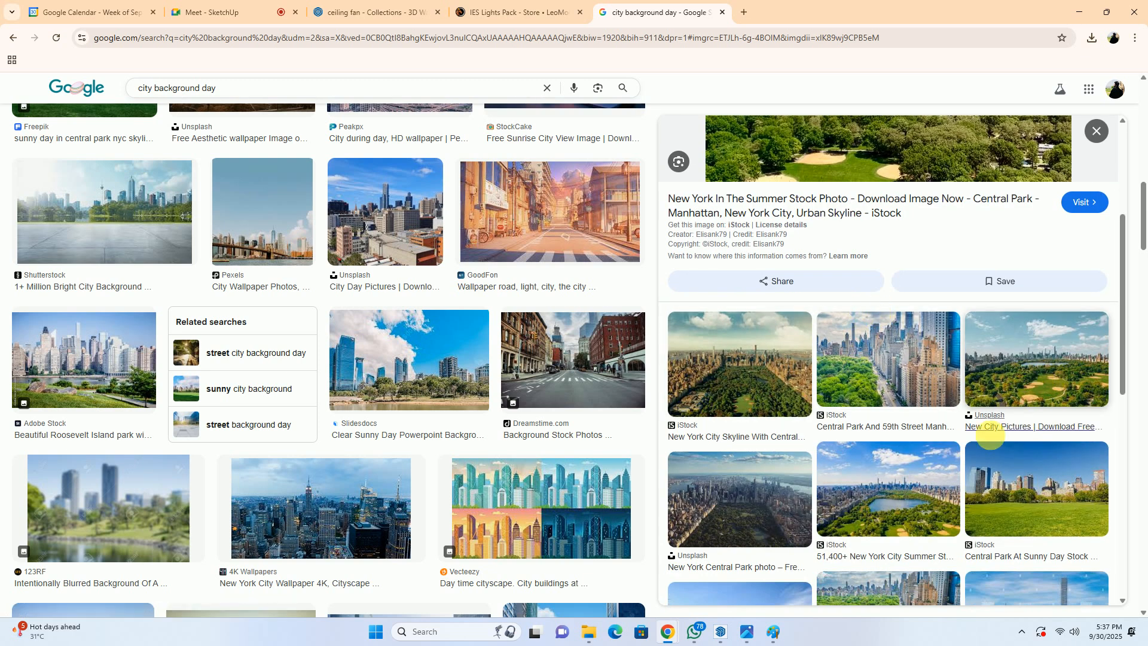
pyautogui.click(1007, 498)
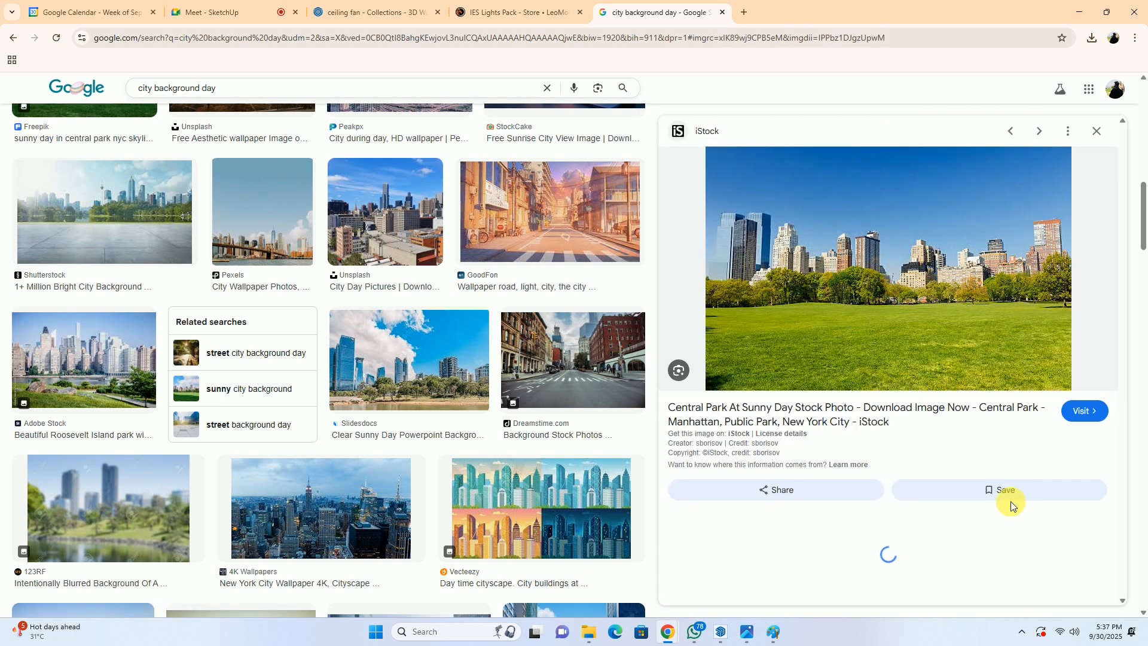
pyautogui.rightClick(870, 208)
pyautogui.click(910, 388)
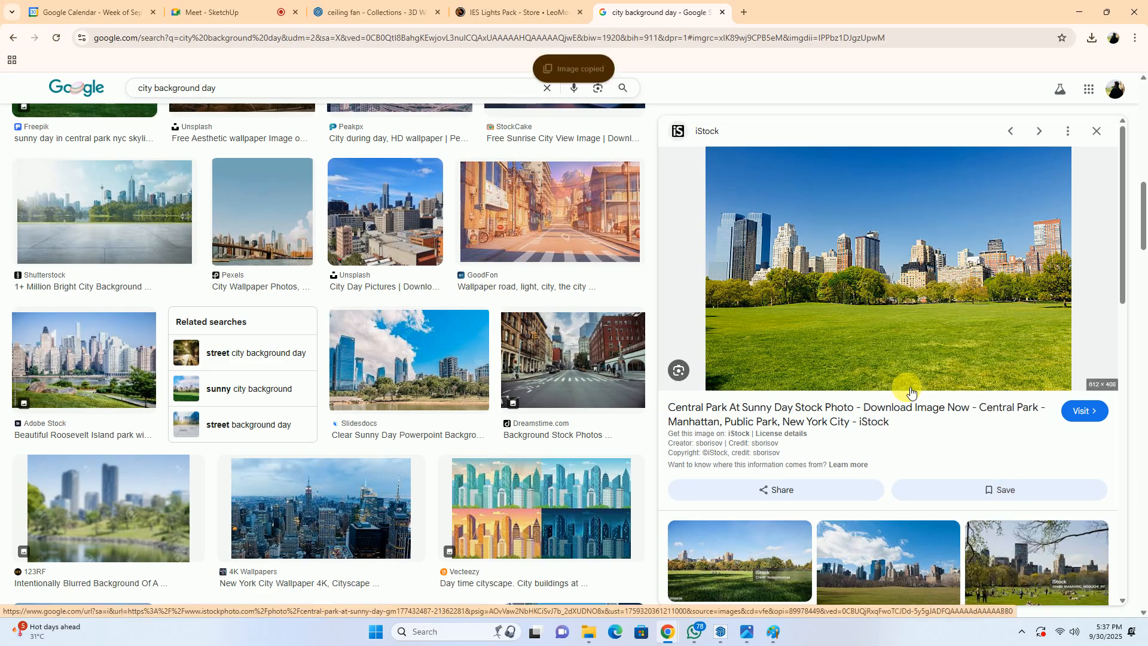
# Switch to Paint, paste the copied Central Park photo, and crop the canvas to the pasted image.
pyautogui.scroll(-2, 909, 377)
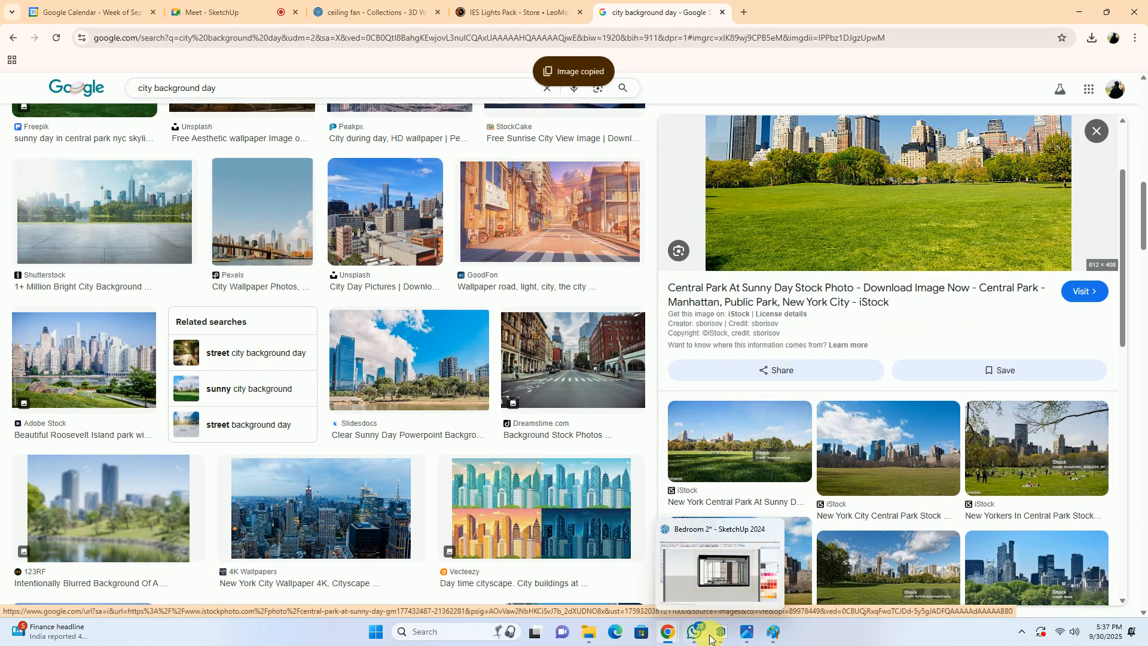
pyautogui.click(771, 633)
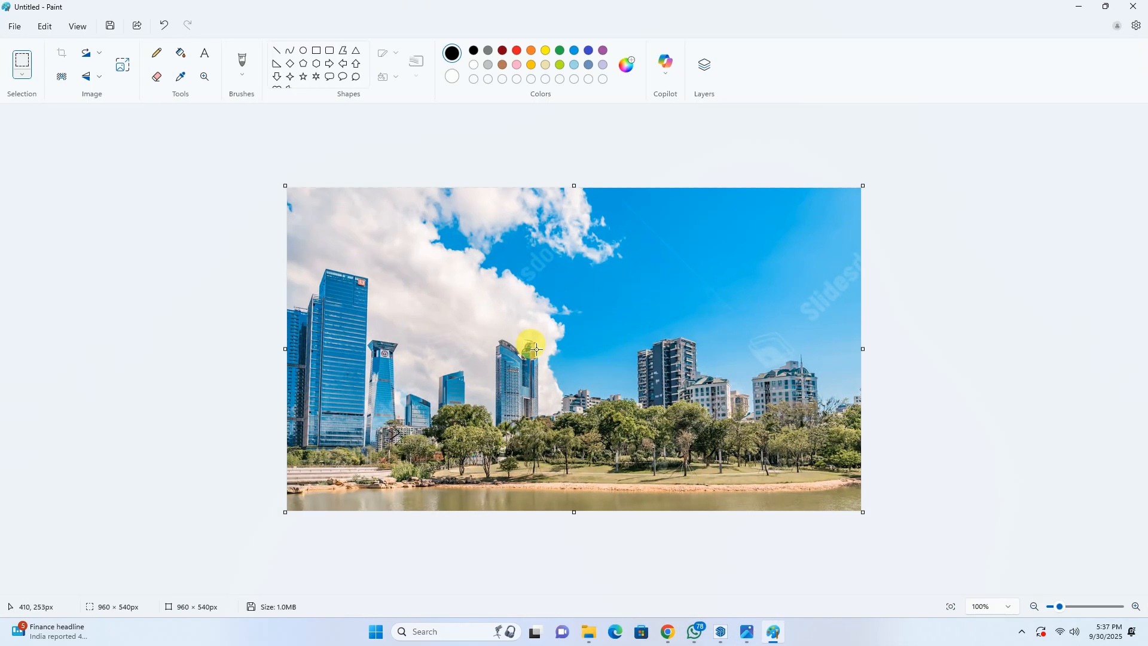
pyautogui.hotkey('ctrl', 'v')
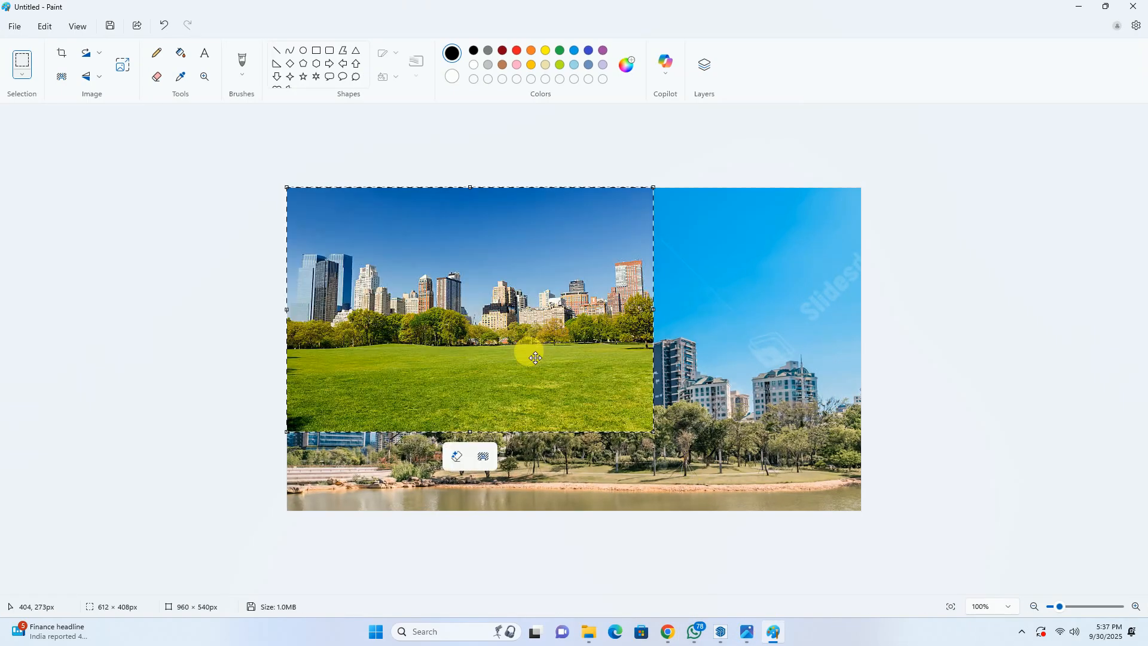
pyautogui.click(62, 53)
# Save the Central Park photo as a JPEG file named background on the desktop and return to the browser's image results.
pyautogui.click(14, 26)
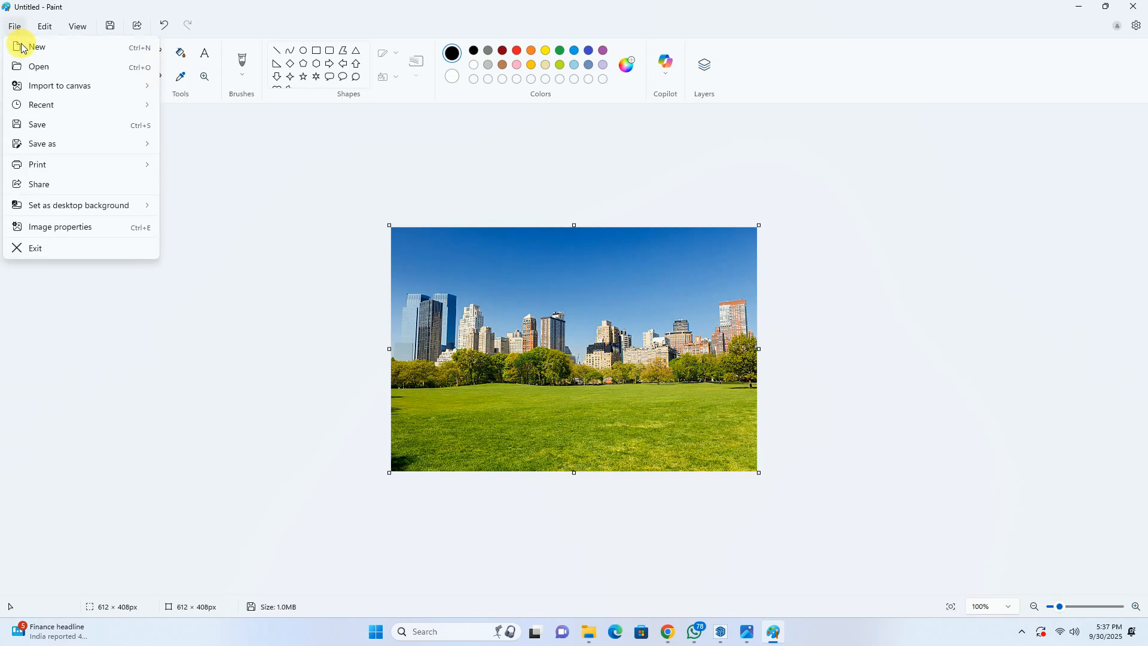
pyautogui.moveTo(42, 143)
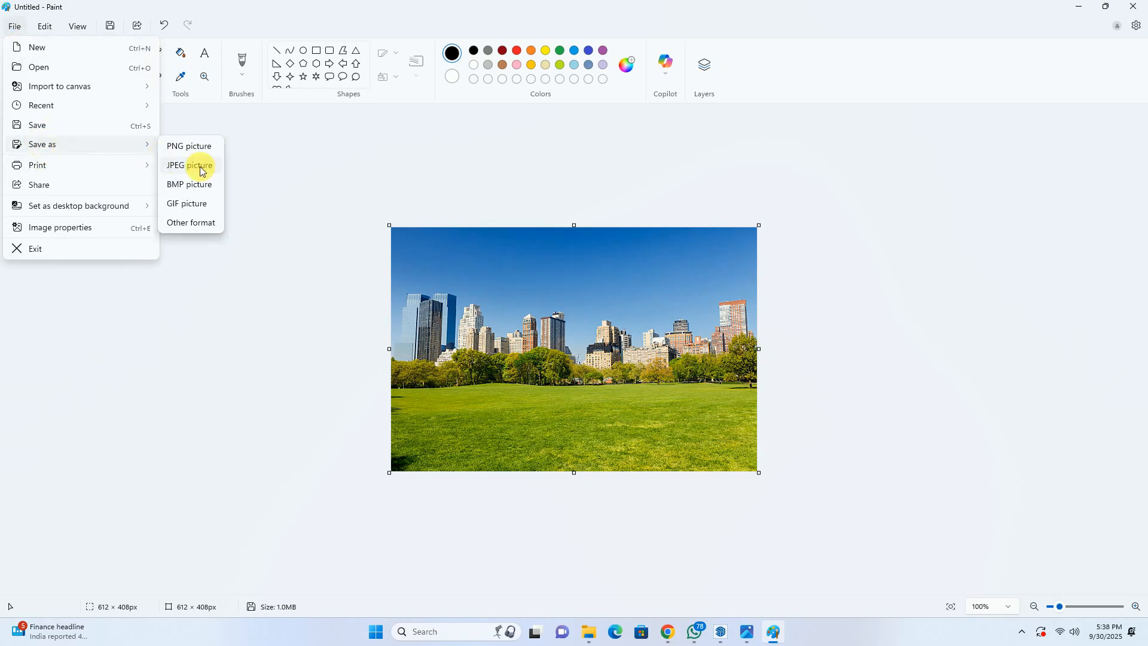
pyautogui.click(200, 166)
pyautogui.doubleClick(579, 532)
pyautogui.write('background')
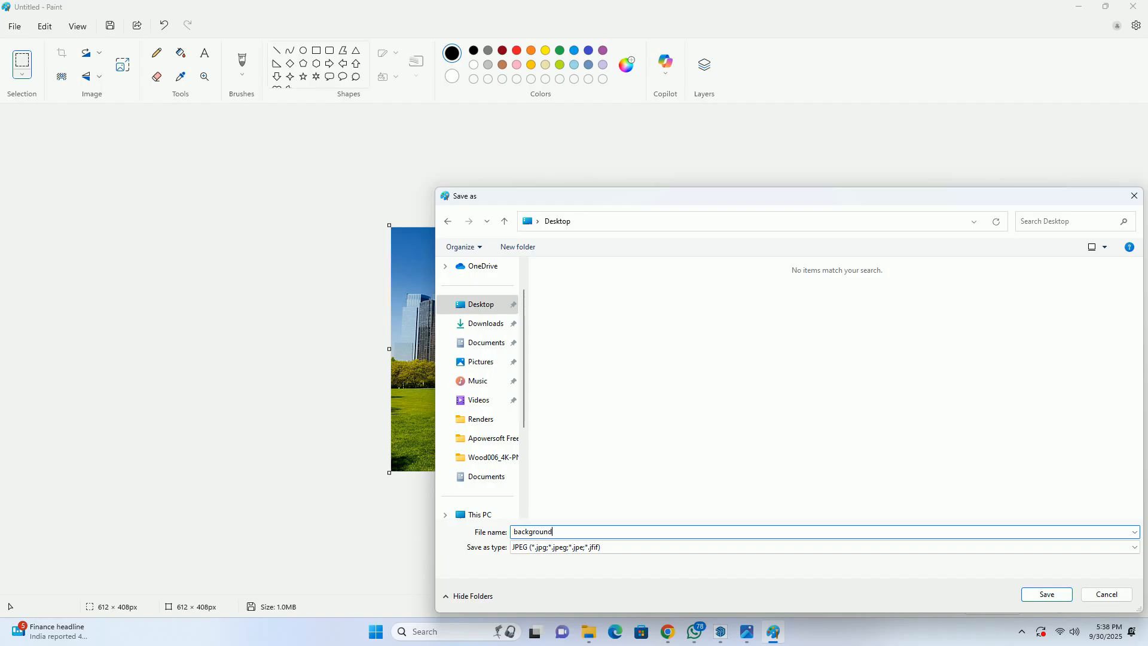
pyautogui.press('Return')
pyautogui.hotkey('alt', 'Tab')
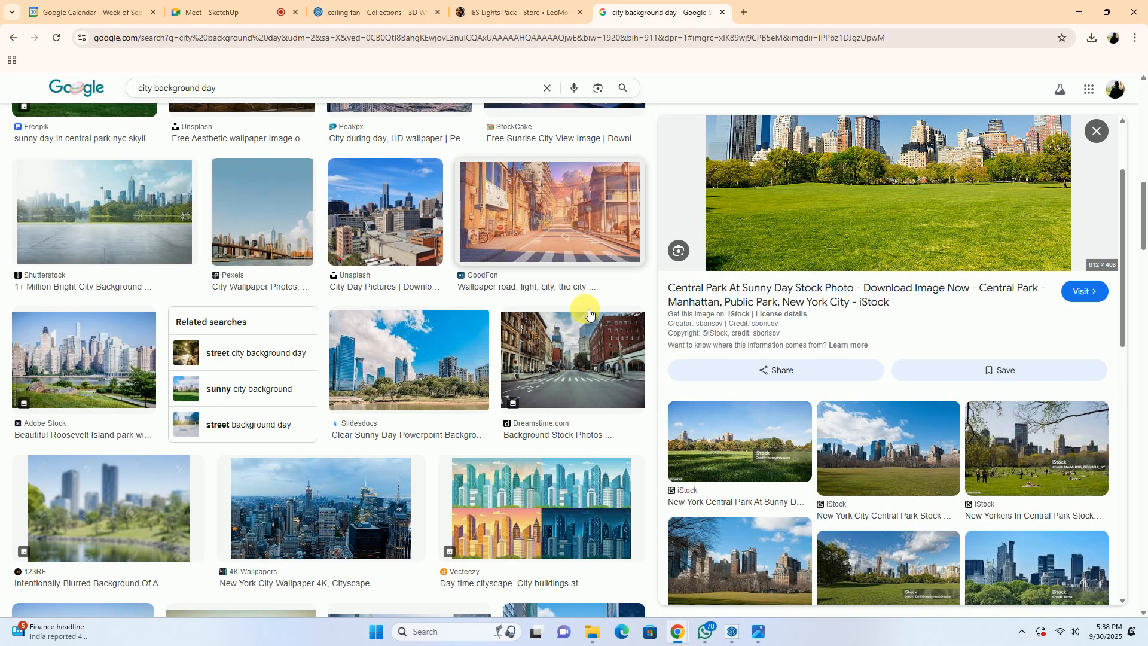
# Look through more city background results, preview the PxHere park skyline photo, and examine its related images.
pyautogui.scroll(-3, 358, 389)
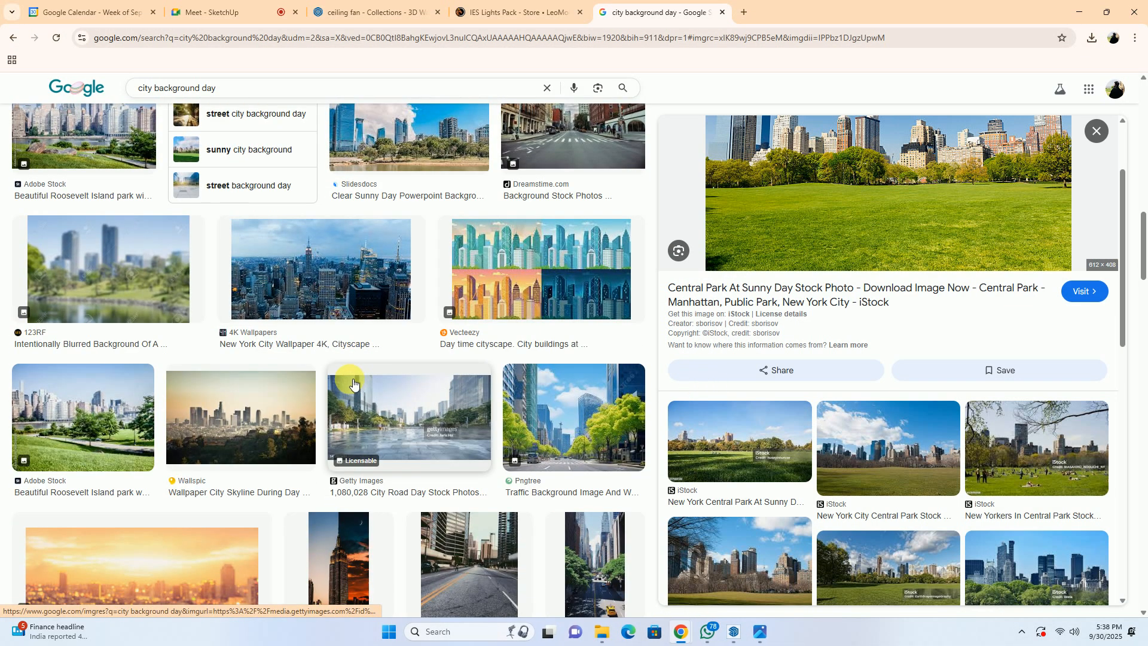
pyautogui.scroll(-2, 174, 424)
pyautogui.scroll(-6, 212, 421)
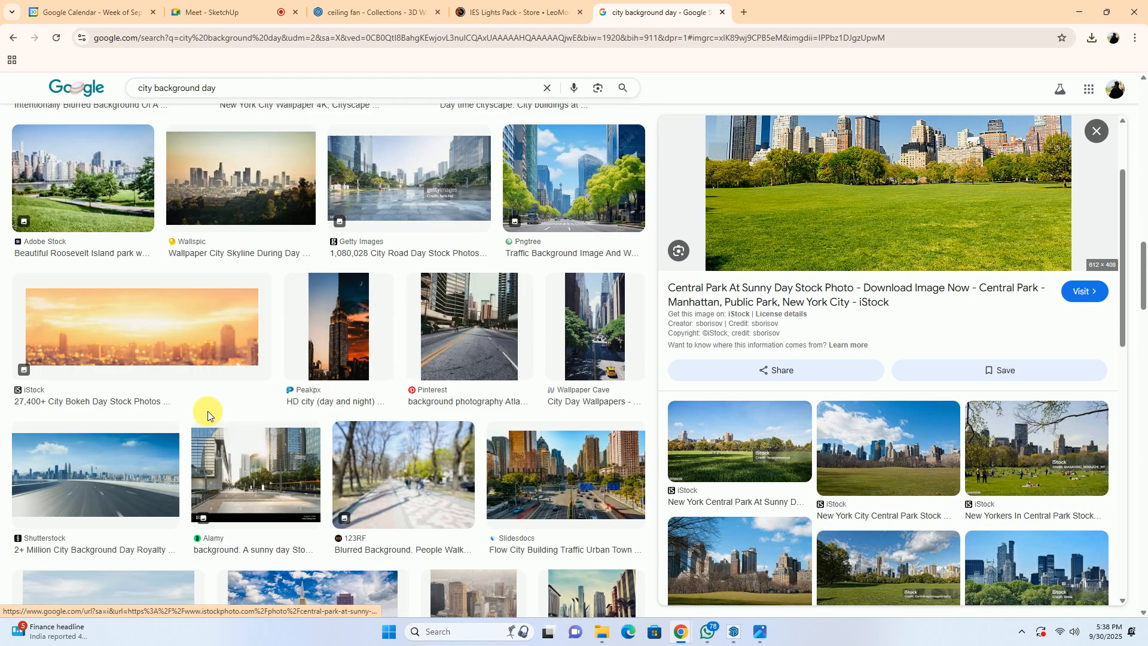
pyautogui.scroll(-2, 191, 411)
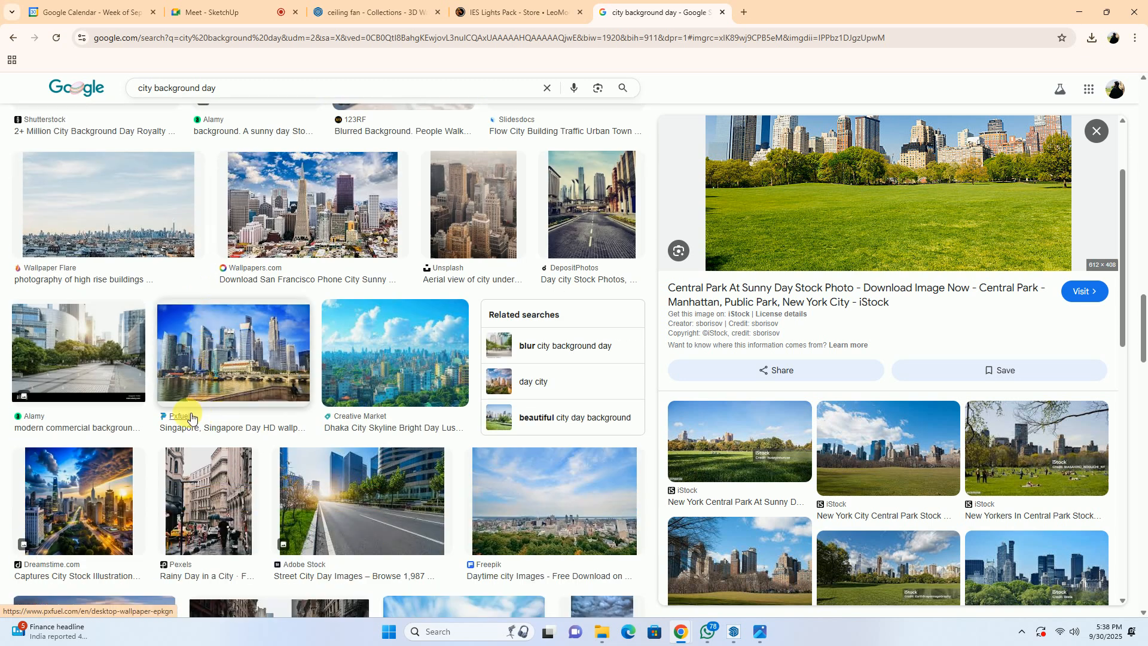
pyautogui.scroll(-3, 499, 460)
pyautogui.scroll(-2, 489, 455)
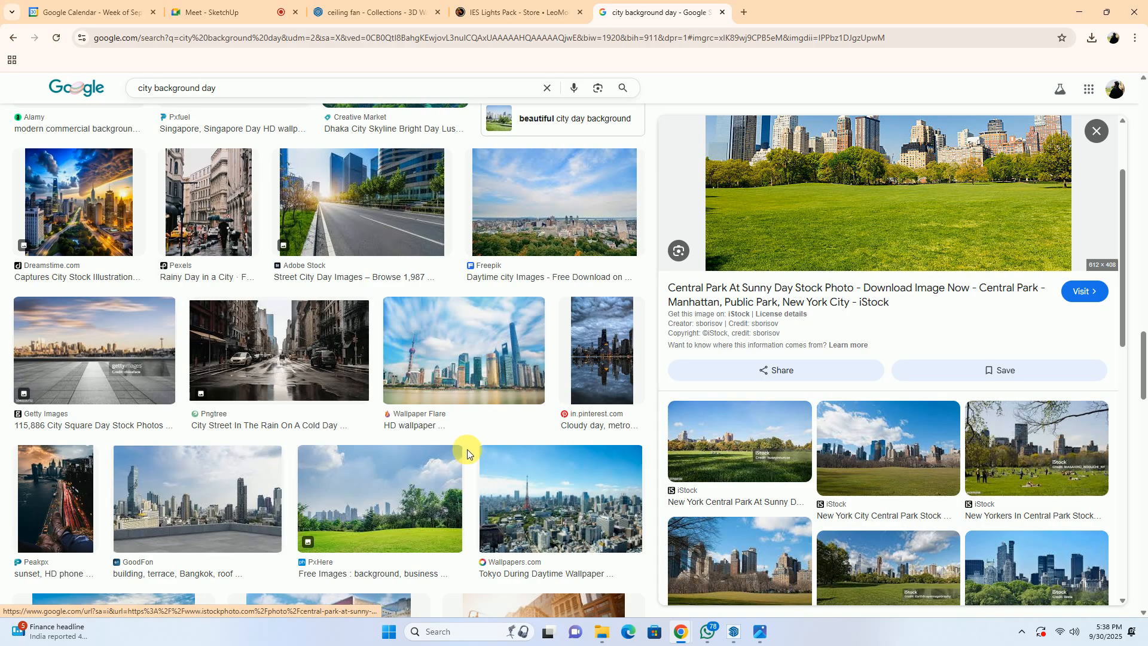
pyautogui.click(379, 505)
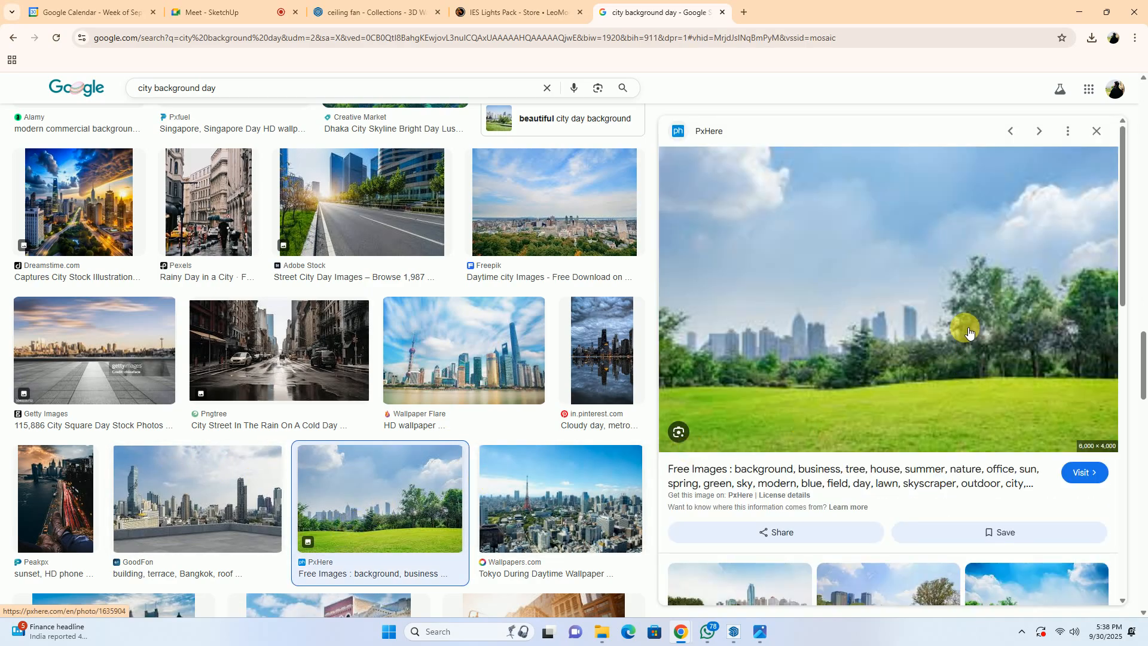
pyautogui.scroll(-5, 969, 332)
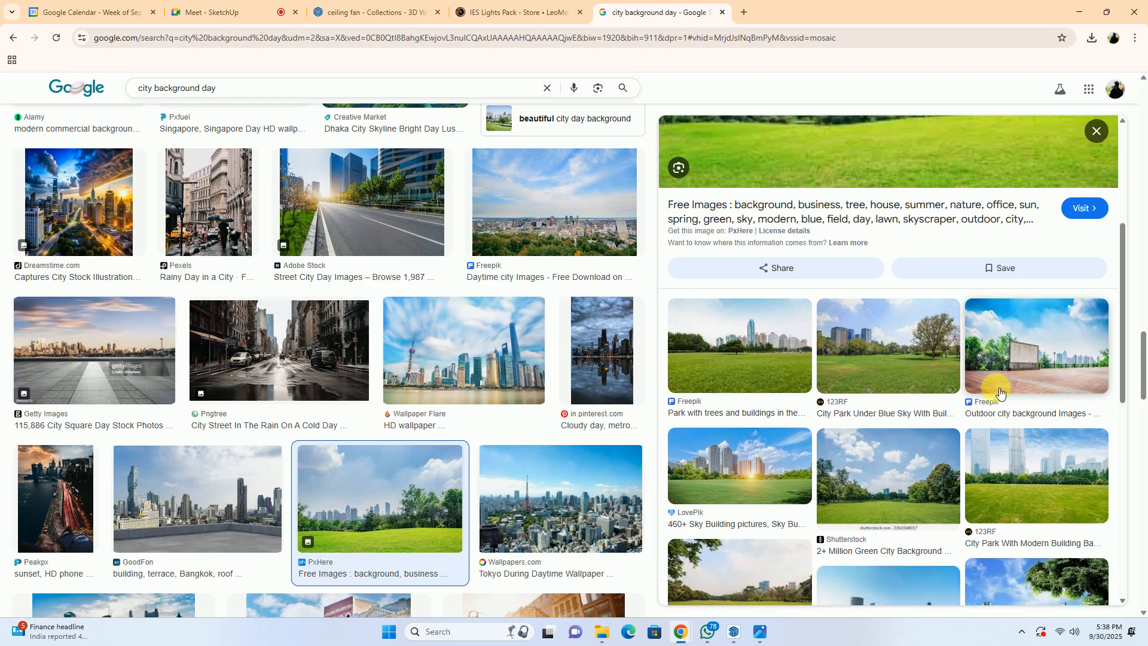
pyautogui.scroll(-5, 1000, 393)
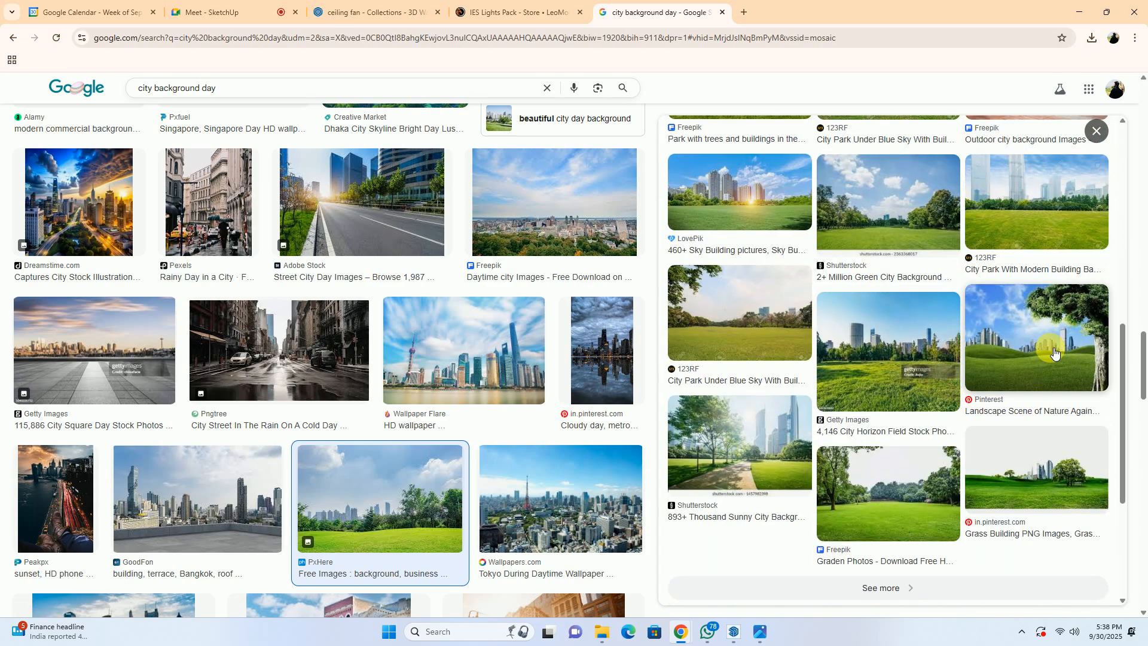
# Switch to SketchUp and import the background picture from the desktop as an image.
pyautogui.click(1080, 12)
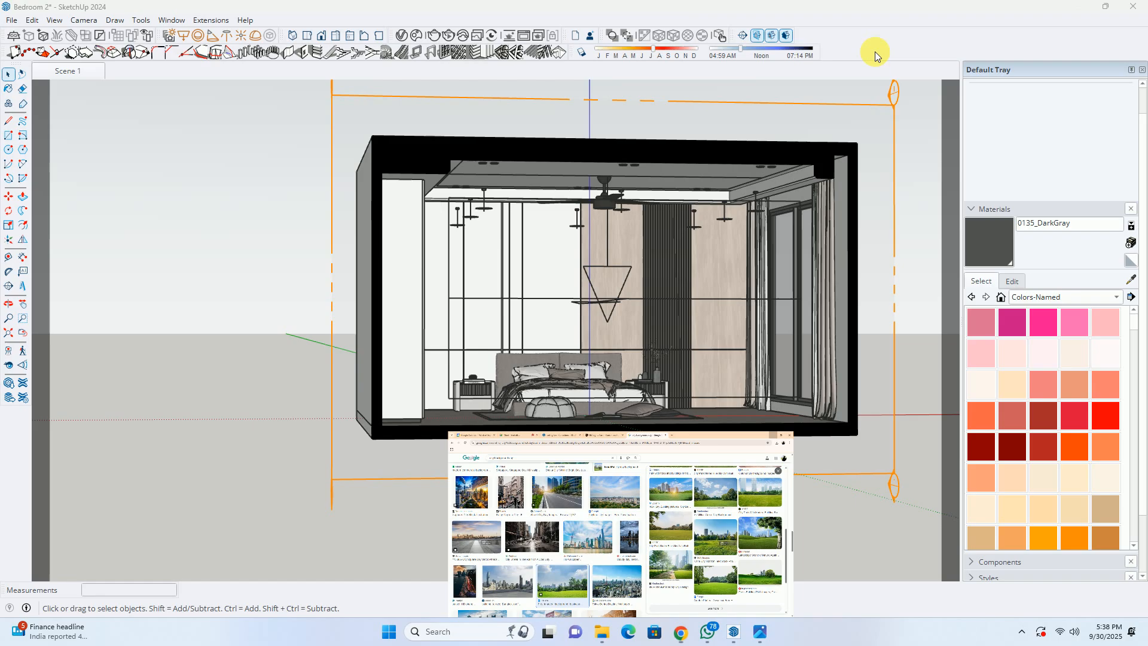
pyautogui.moveTo(671, 240); pyautogui.dragTo(616, 361, button='middle')
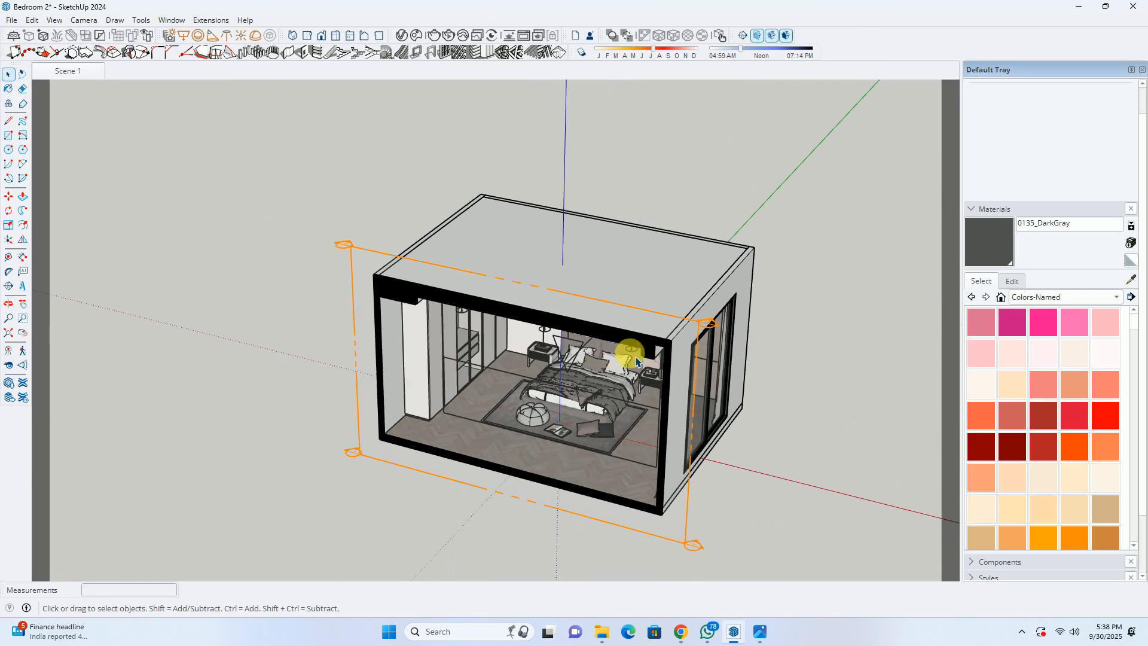
pyautogui.doubleClick(717, 326)
pyautogui.moveTo(708, 326); pyautogui.dragTo(526, 378, button='middle')
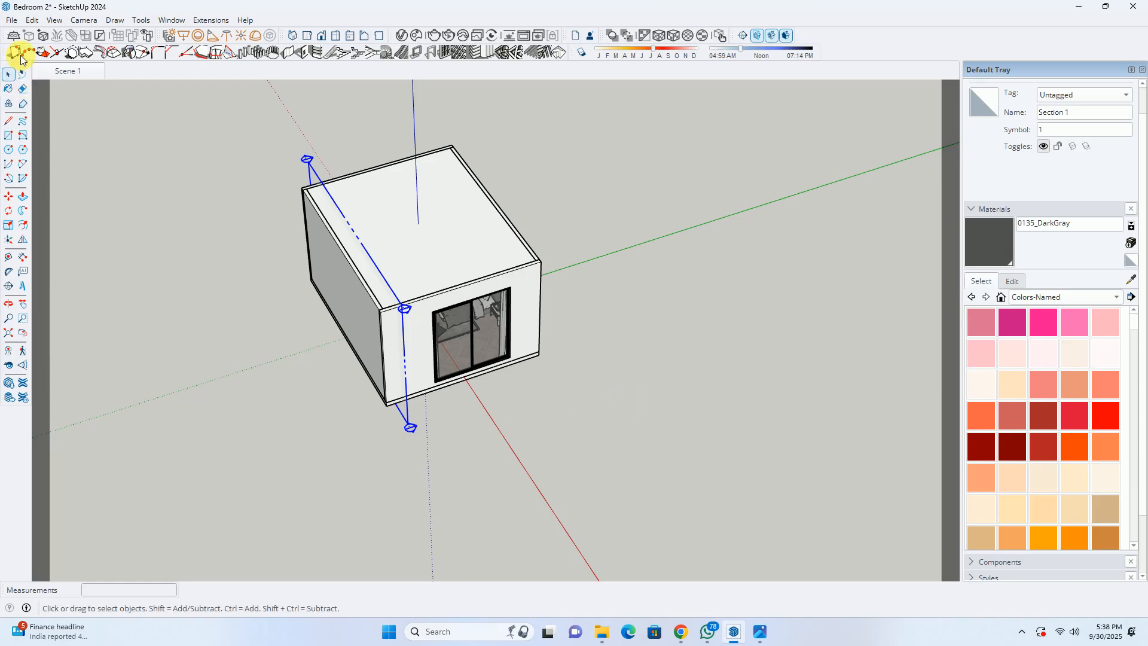
pyautogui.click(11, 21)
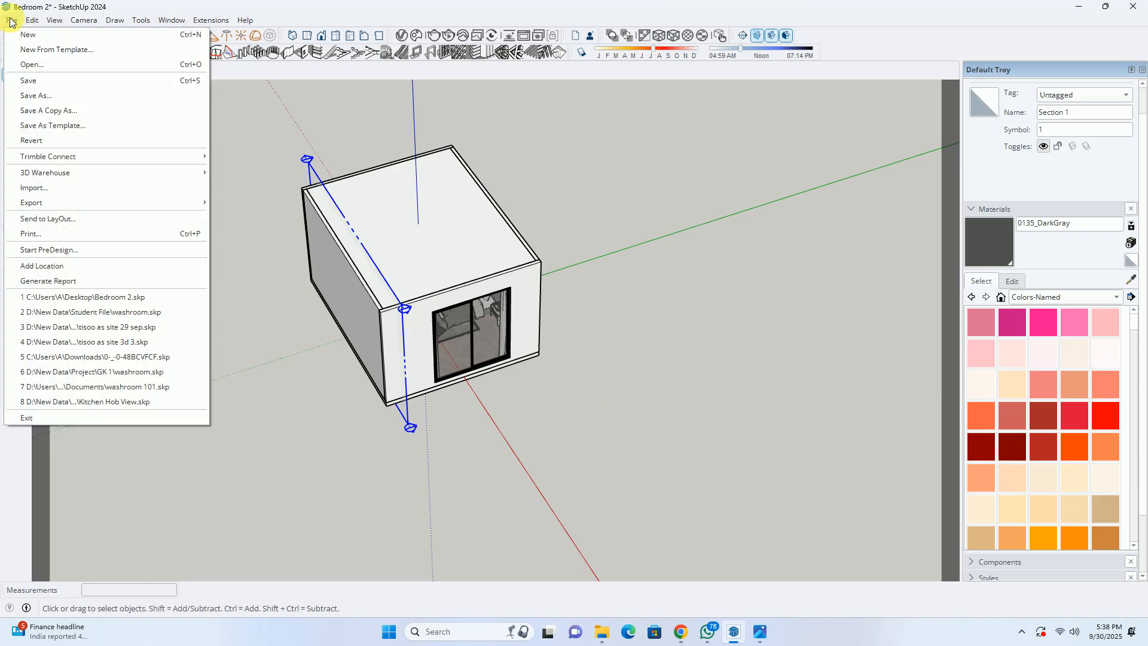
pyautogui.click(24, 188)
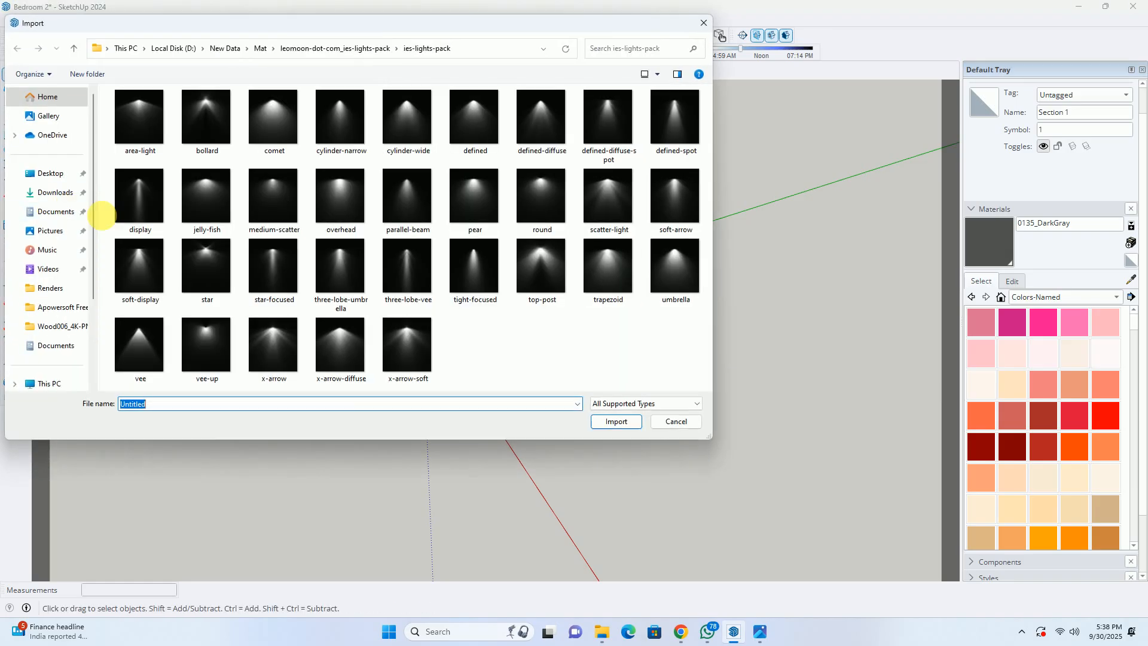
pyautogui.click(49, 173)
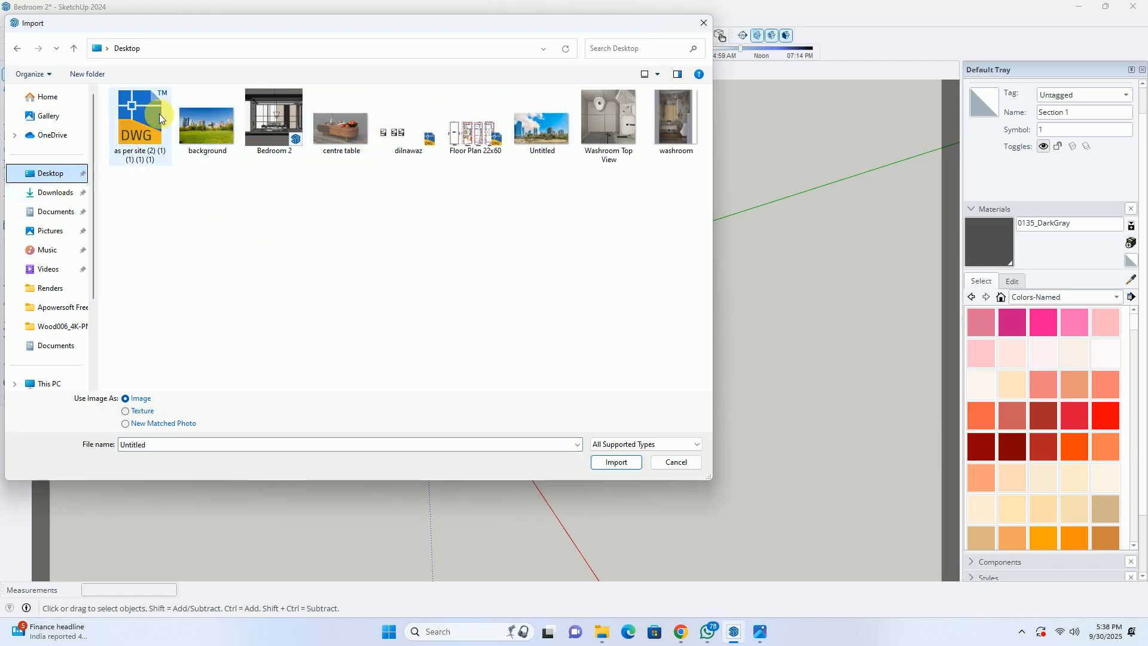
pyautogui.click(619, 470)
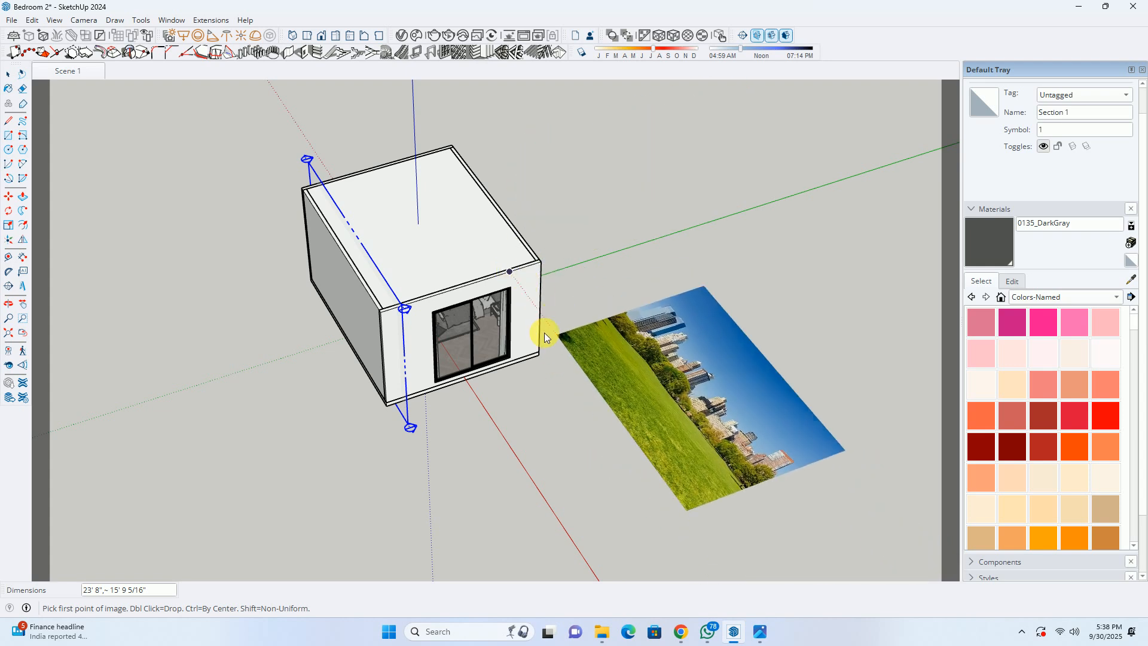
# Place the background image upright on the room's outer window wall, starting above the window, about 41' wide.
pyautogui.scroll(2, 541, 305)
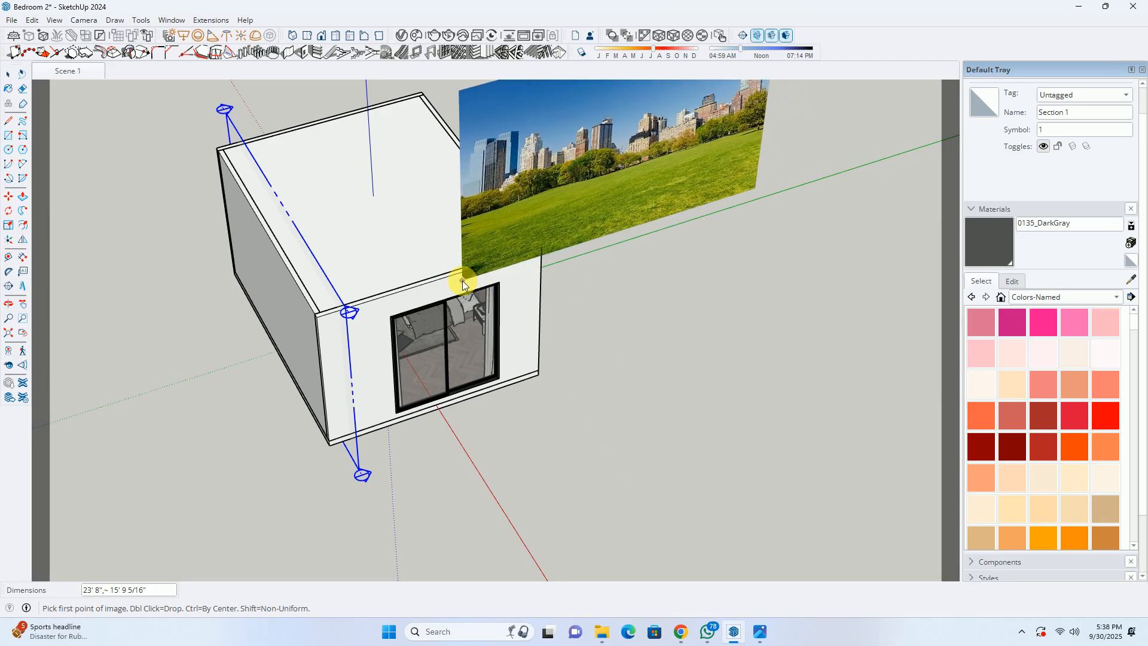
pyautogui.click(418, 296)
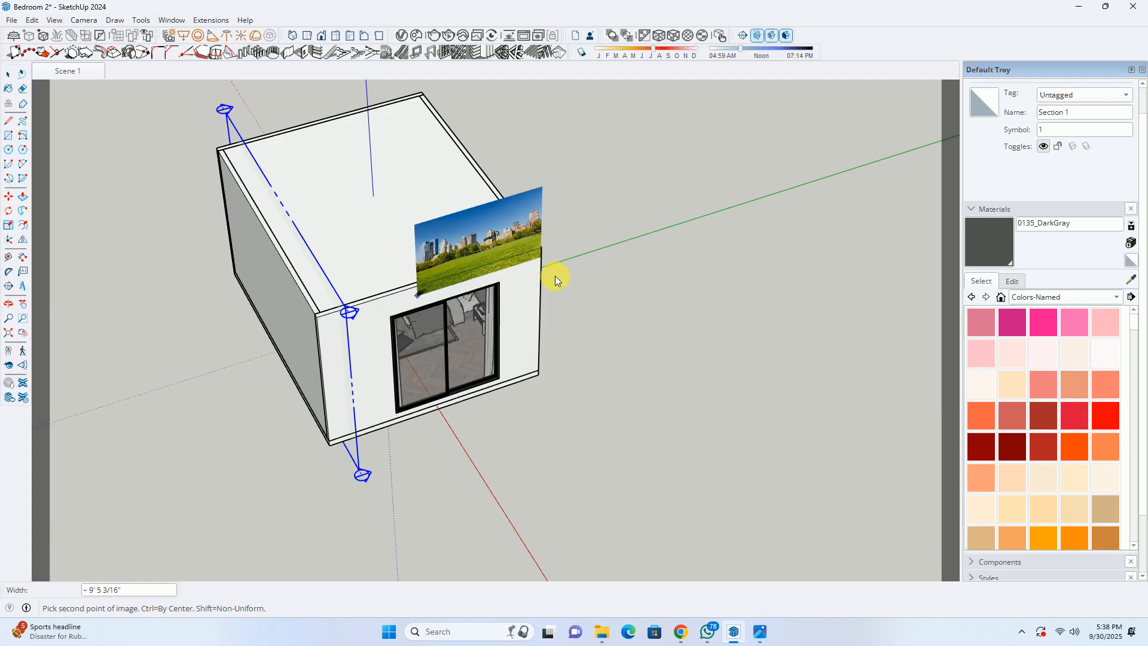
pyautogui.scroll(-1, 556, 276)
pyautogui.scroll(-2, 553, 274)
pyautogui.keyDown('shift'); pyautogui.moveTo(554, 274); pyautogui.dragTo(397, 303, button='middle'); pyautogui.keyUp('shift')
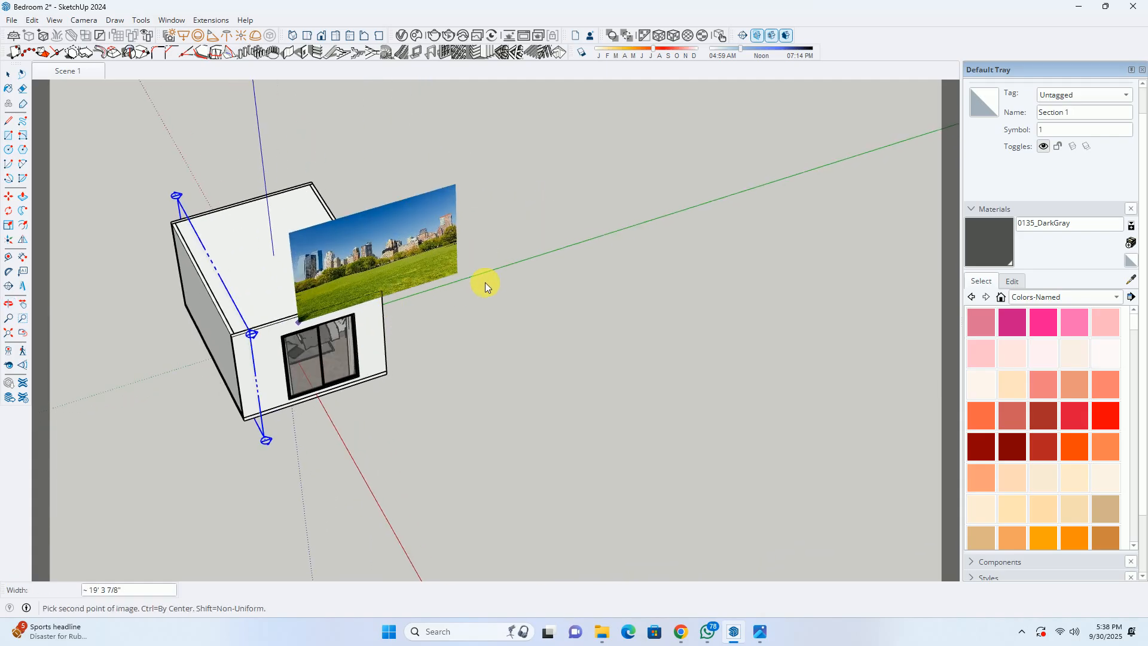
pyautogui.scroll(-1, 744, 246)
pyautogui.keyDown('shift'); pyautogui.moveTo(720, 239); pyautogui.dragTo(616, 279, button='middle'); pyautogui.keyUp('shift')
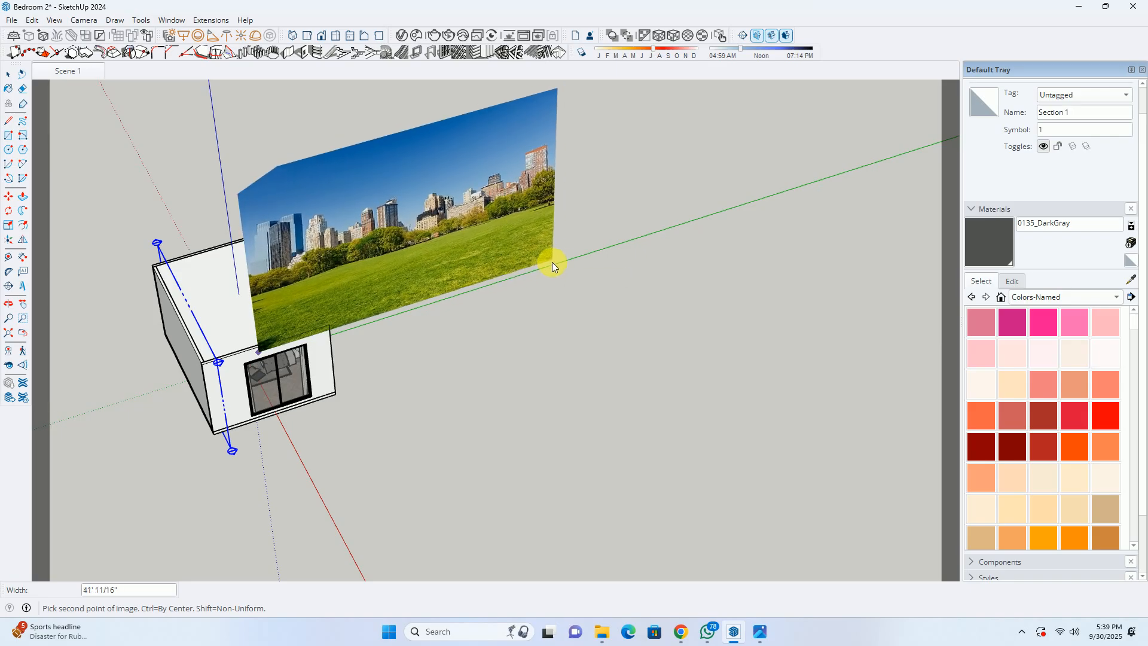
pyautogui.click(550, 261)
# Lower the background image to window level and move it outward, away from the room's window wall.
pyautogui.moveTo(436, 294); pyautogui.dragTo(508, 258, button='middle')
pyautogui.press('m')
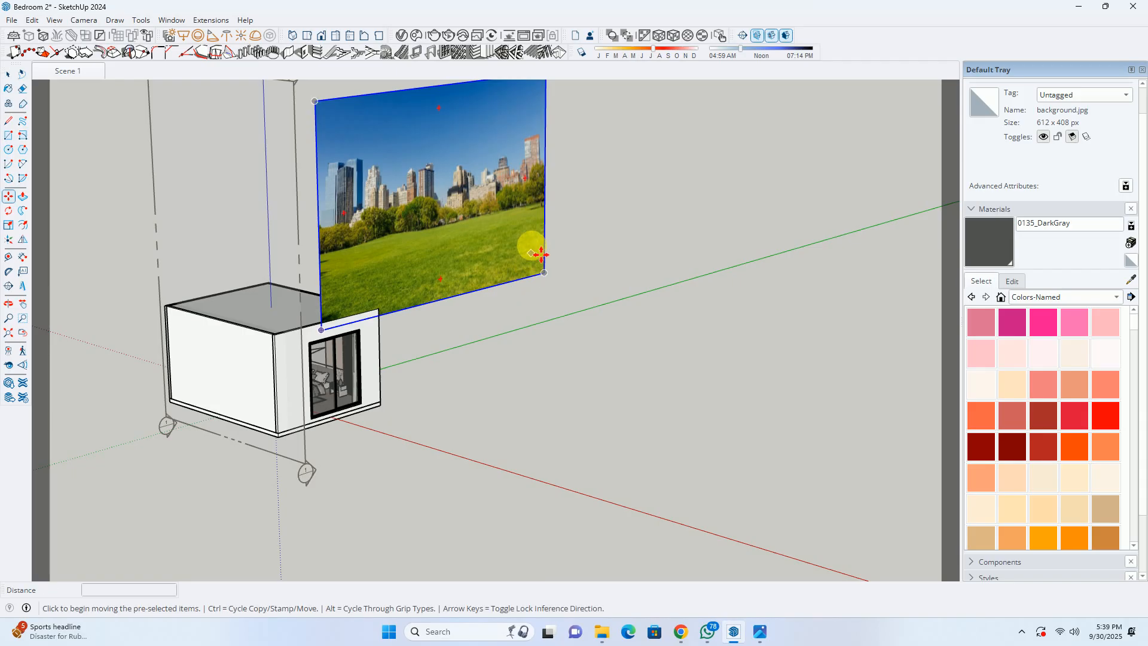
pyautogui.click(541, 229)
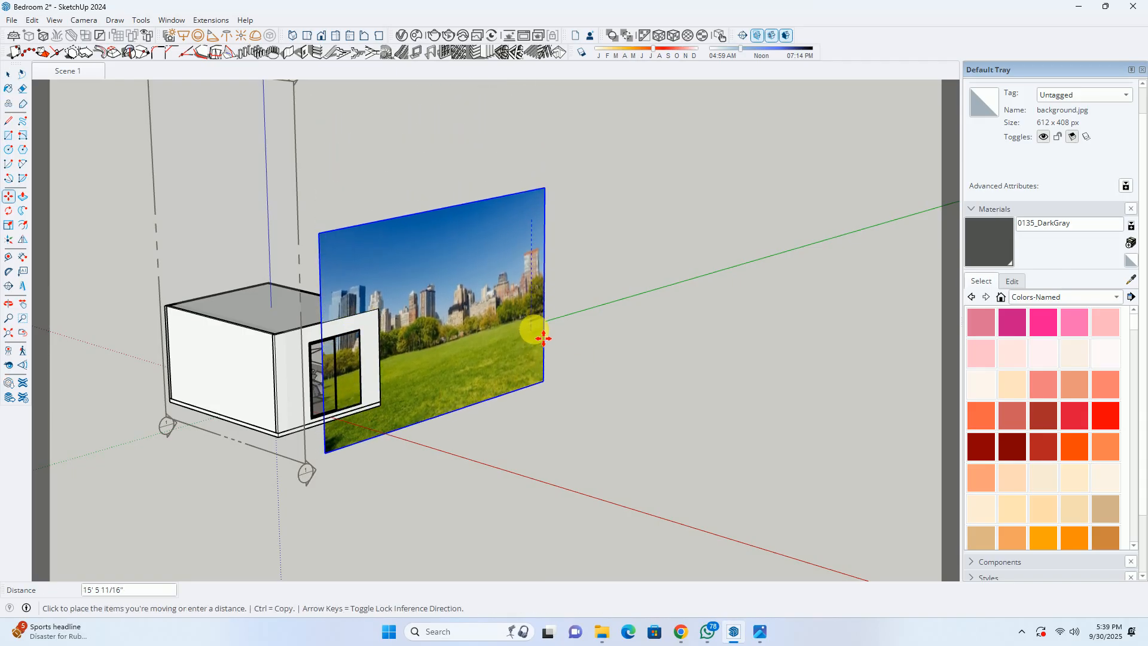
pyautogui.moveTo(517, 347); pyautogui.dragTo(536, 361, button='middle')
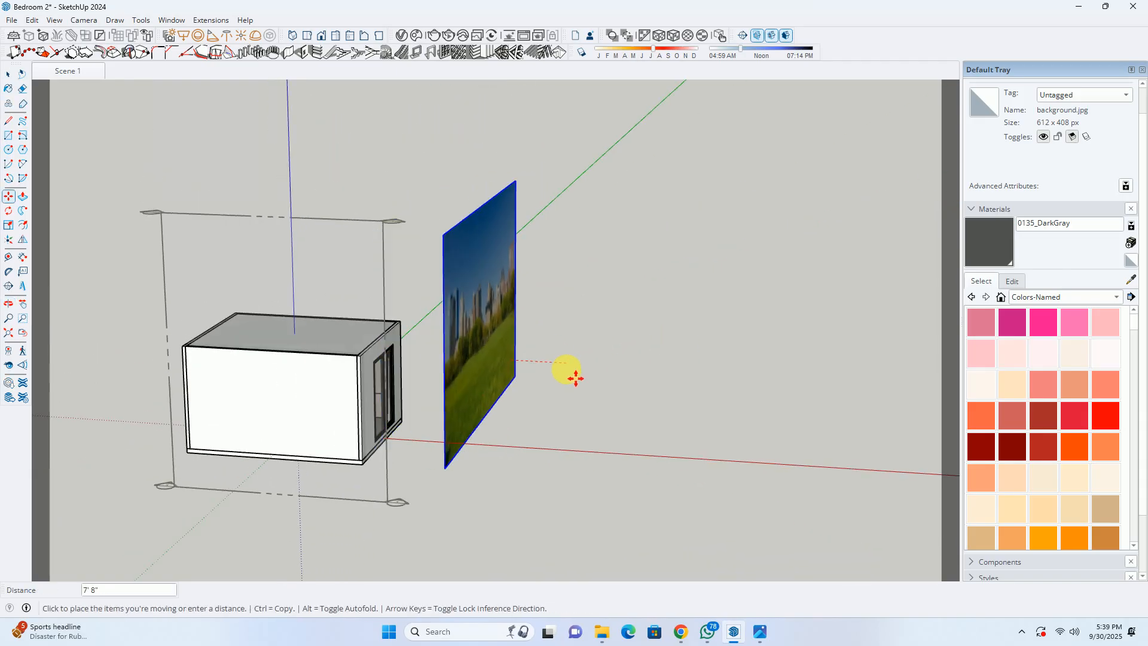
pyautogui.click(748, 377)
pyautogui.moveTo(748, 376); pyautogui.dragTo(626, 308, button='middle')
pyautogui.moveTo(557, 324); pyautogui.dragTo(461, 311, button='middle')
pyautogui.press('space')
# Check the room from Scene 1 and move the background image about 37' 6" sideways, roughly along the green axis away from the room.
pyautogui.click(44, 71)
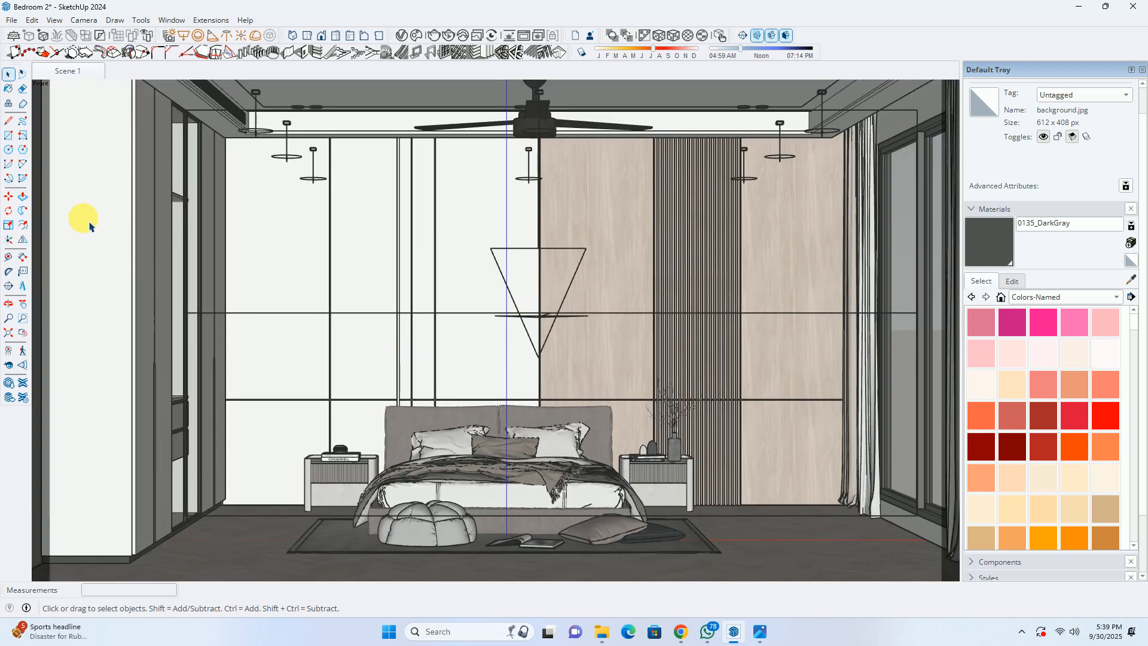
pyautogui.moveTo(84, 223); pyautogui.dragTo(449, 299, button='middle')
pyautogui.scroll(-2, 532, 292)
pyautogui.keyDown('shift'); pyautogui.moveTo(692, 289); pyautogui.dragTo(545, 312, button='middle'); pyautogui.keyUp('shift')
pyautogui.scroll(-1, 438, 357)
pyautogui.press('m')
pyautogui.click(561, 383)
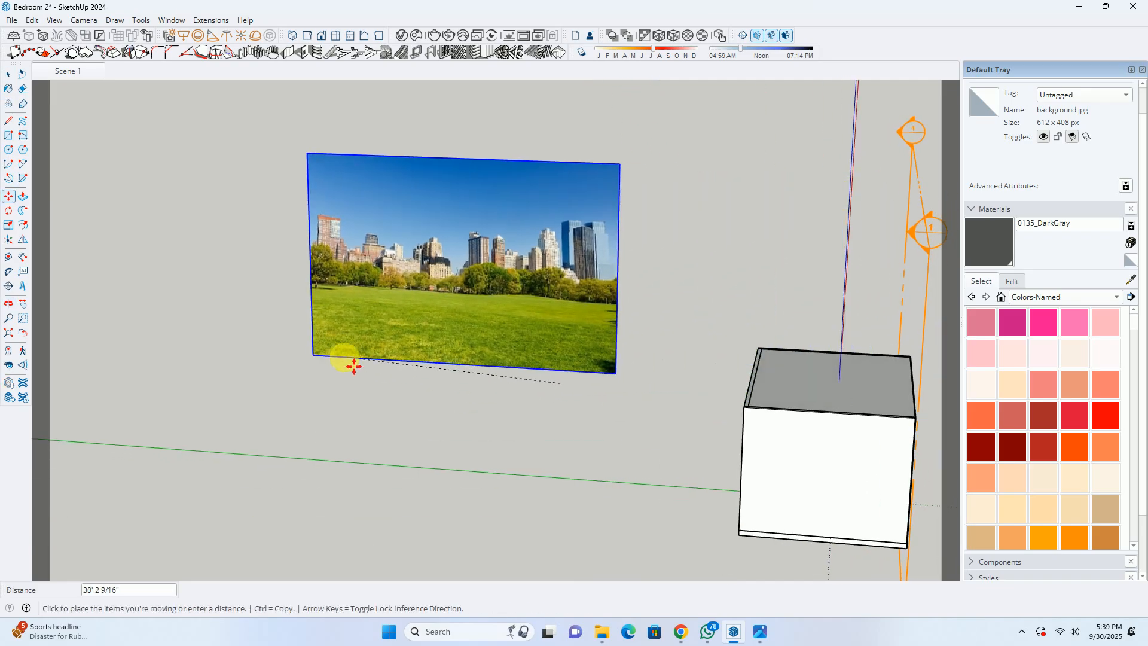
pyautogui.click(287, 377)
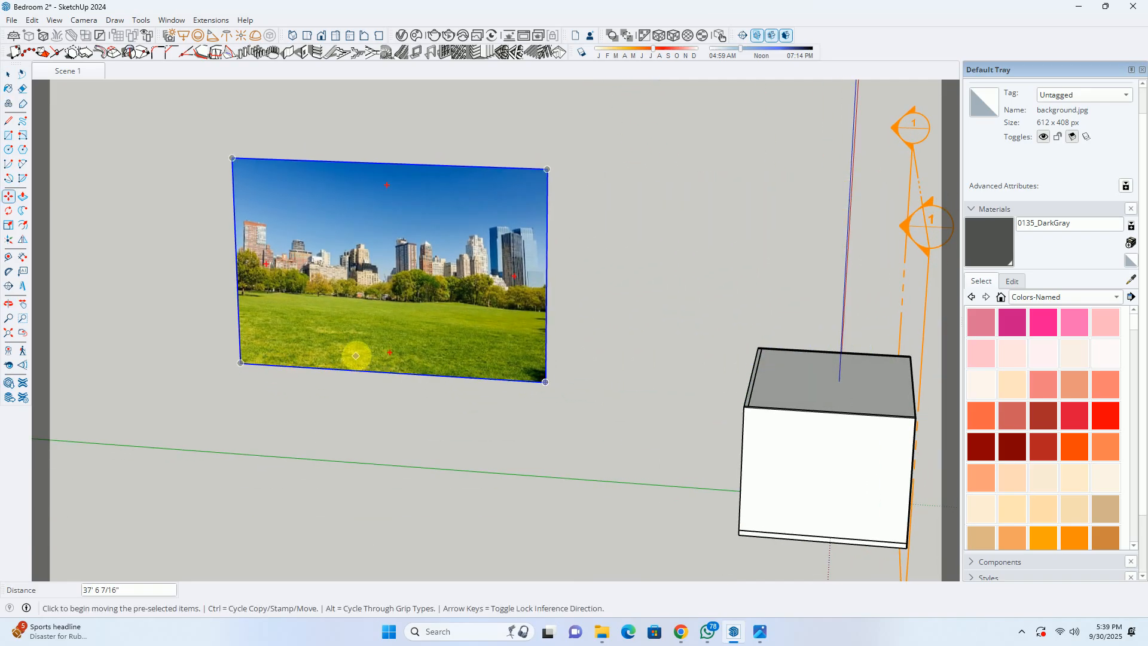
# Move the background image slightly farther out from the room along the red axis and check it from Scene 1.
pyautogui.moveTo(354, 353); pyautogui.dragTo(183, 340, button='middle')
pyautogui.moveTo(565, 374); pyautogui.dragTo(374, 428, button='middle')
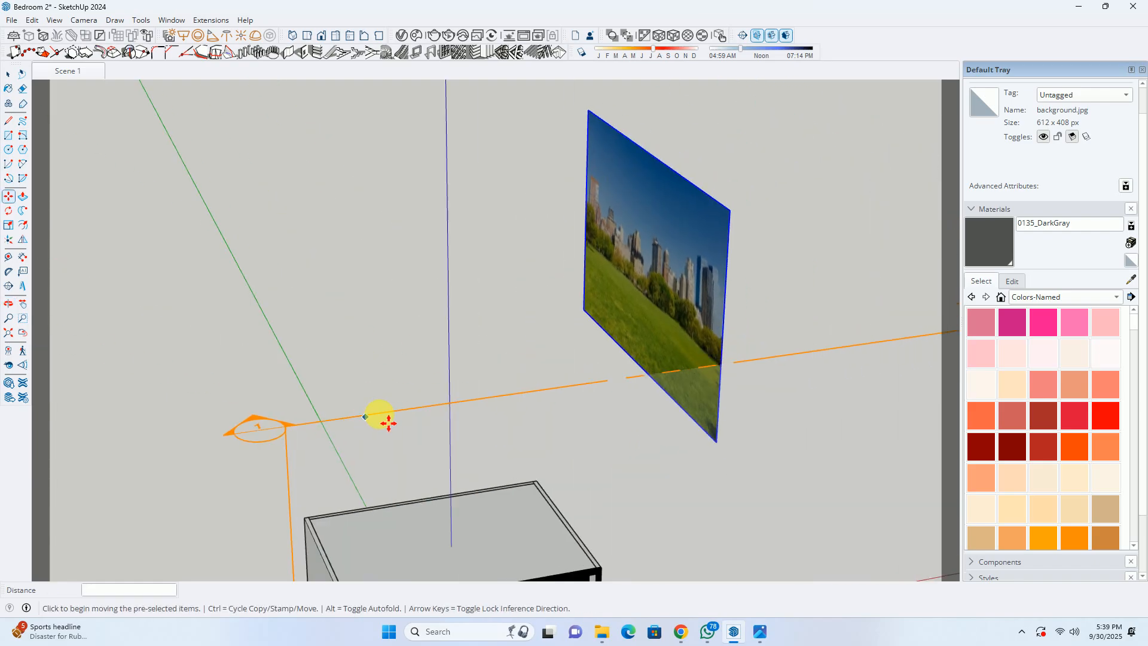
pyautogui.click(610, 383)
pyautogui.click(646, 378)
pyautogui.press('space')
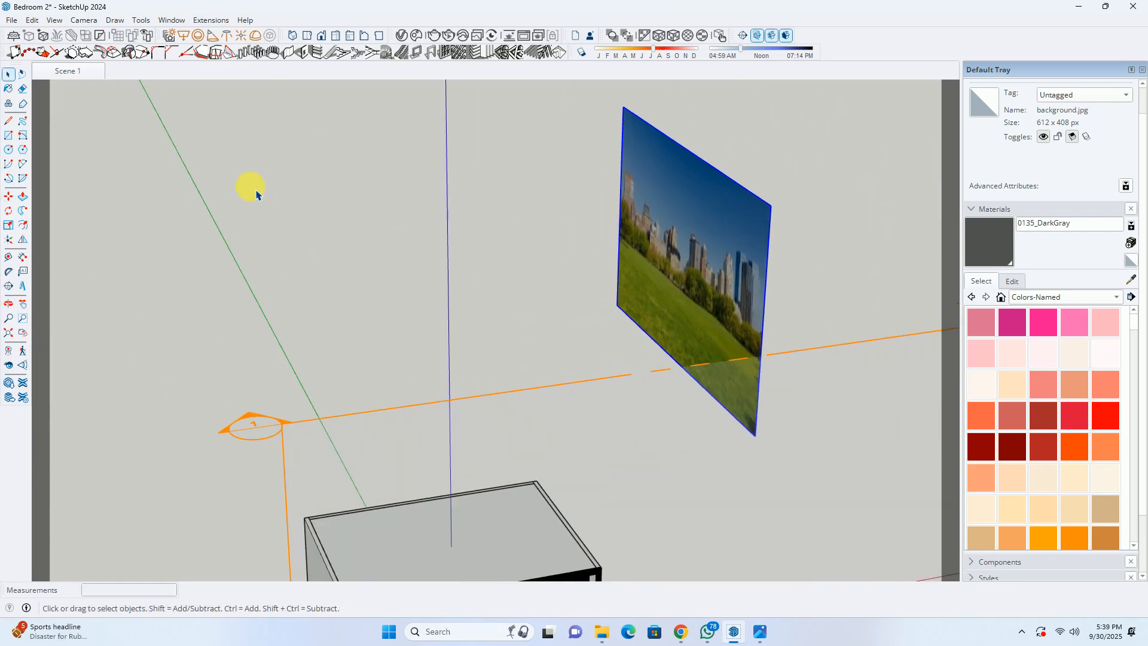
pyautogui.click(91, 70)
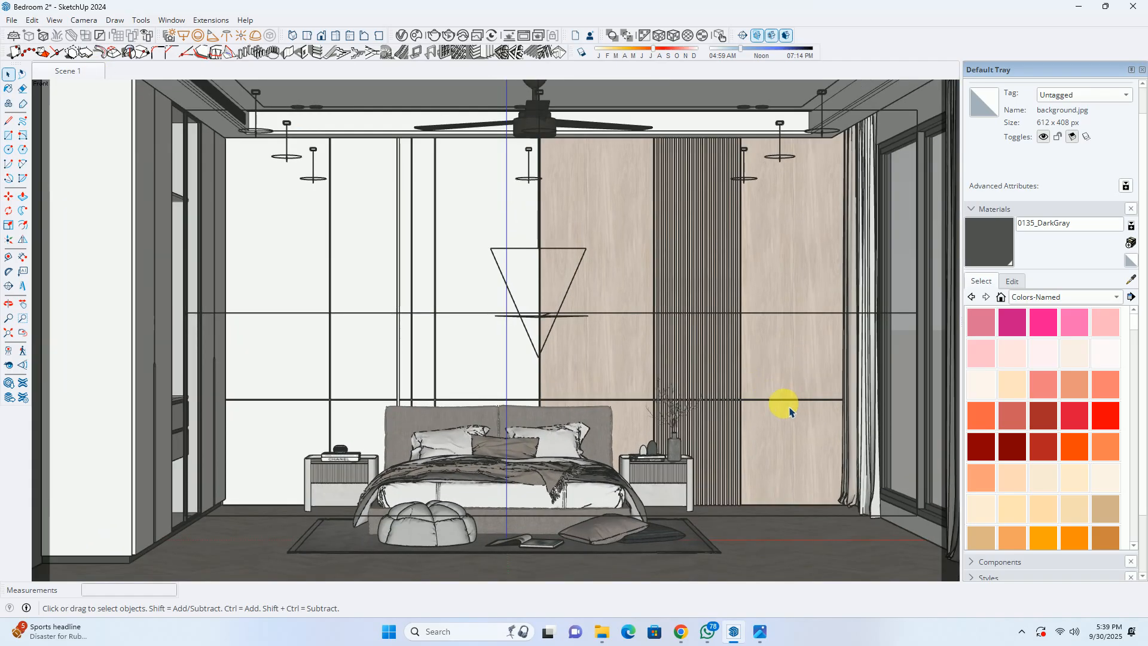
# Move the background image farther sideways along the green axis, away from the room, and return to Scene 1.
pyautogui.keyDown('shift'); pyautogui.moveTo(825, 398); pyautogui.dragTo(361, 399, button='middle'); pyautogui.keyUp('shift')
pyautogui.keyDown('shift'); pyautogui.scroll(-3, 611, 421); pyautogui.keyUp('shift')
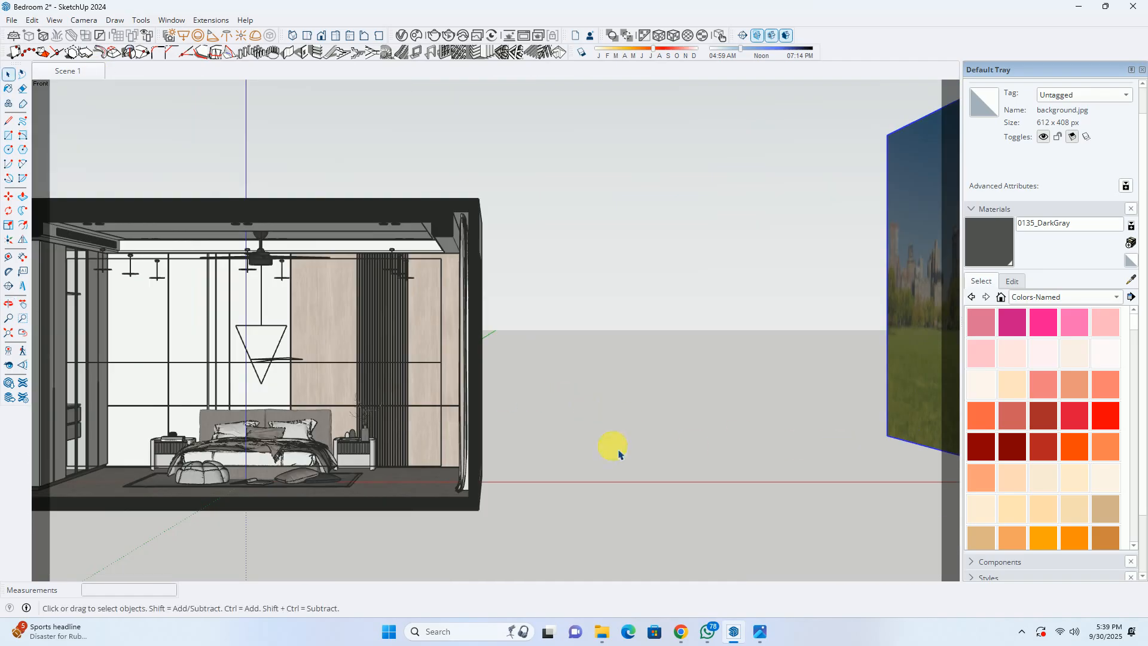
pyautogui.moveTo(619, 454); pyautogui.dragTo(825, 508, button='middle')
pyautogui.moveTo(587, 348); pyautogui.dragTo(885, 478, button='middle')
pyautogui.scroll(-3, 450, 369)
pyautogui.press('m')
pyautogui.click(556, 397)
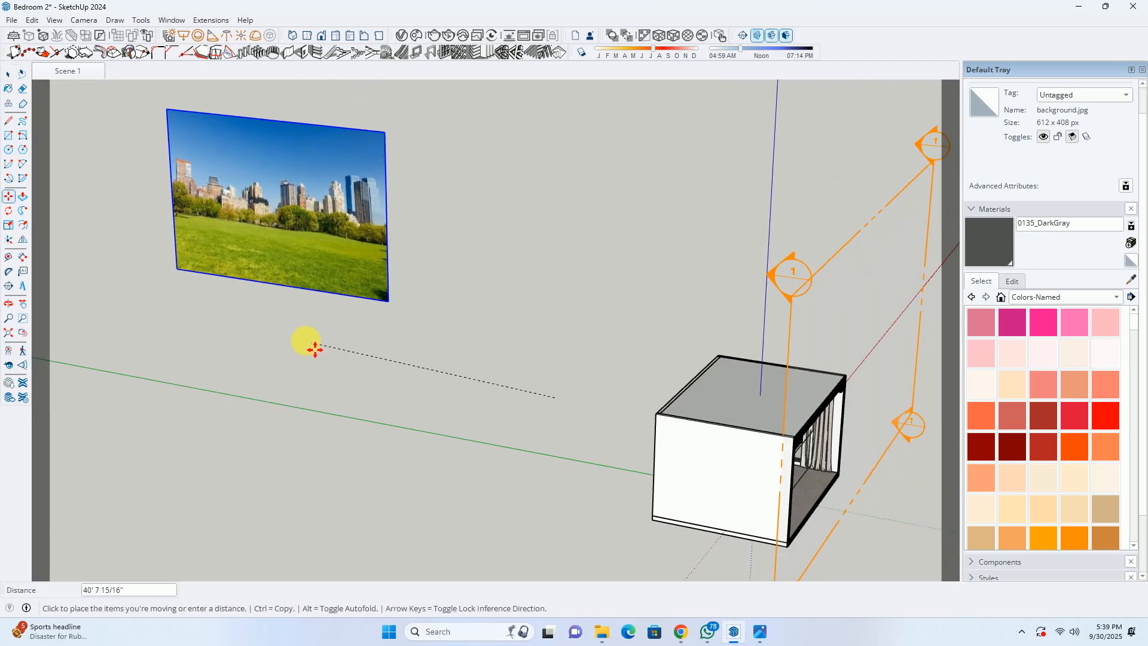
pyautogui.click(217, 354)
pyautogui.press('space')
pyautogui.click(55, 72)
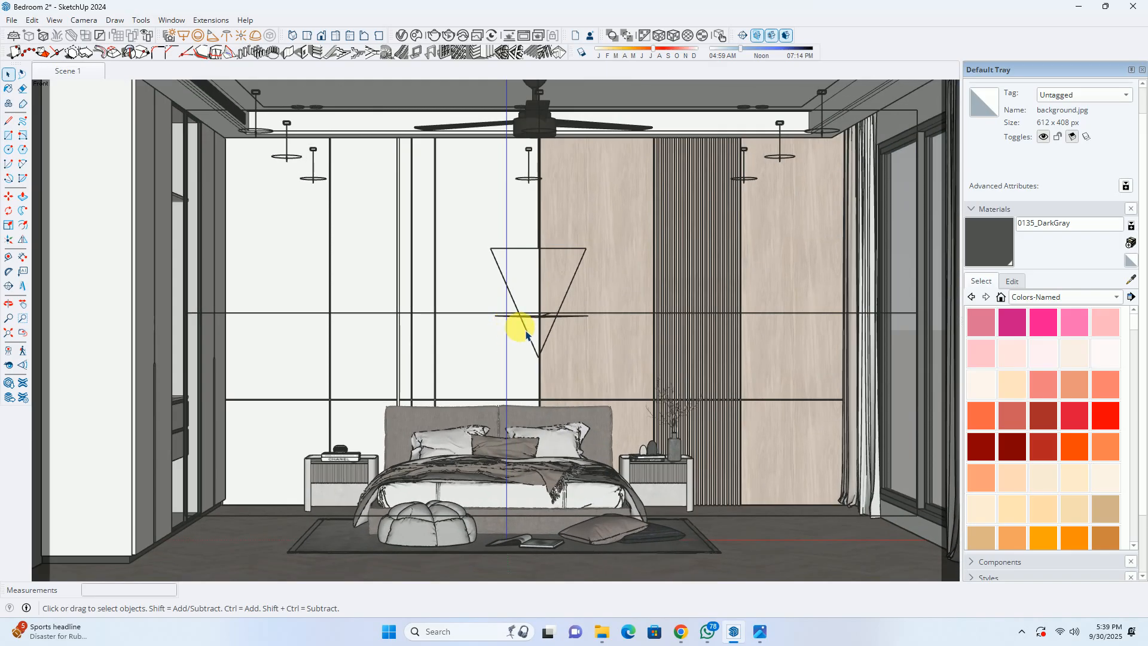
# Rotate the background image horizontally about its lower corner nearest the room to face the window, and check it from Scene 1.
pyautogui.scroll(-2, 494, 339)
pyautogui.scroll(-3, 781, 341)
pyautogui.moveTo(781, 340); pyautogui.dragTo(500, 430, button='middle')
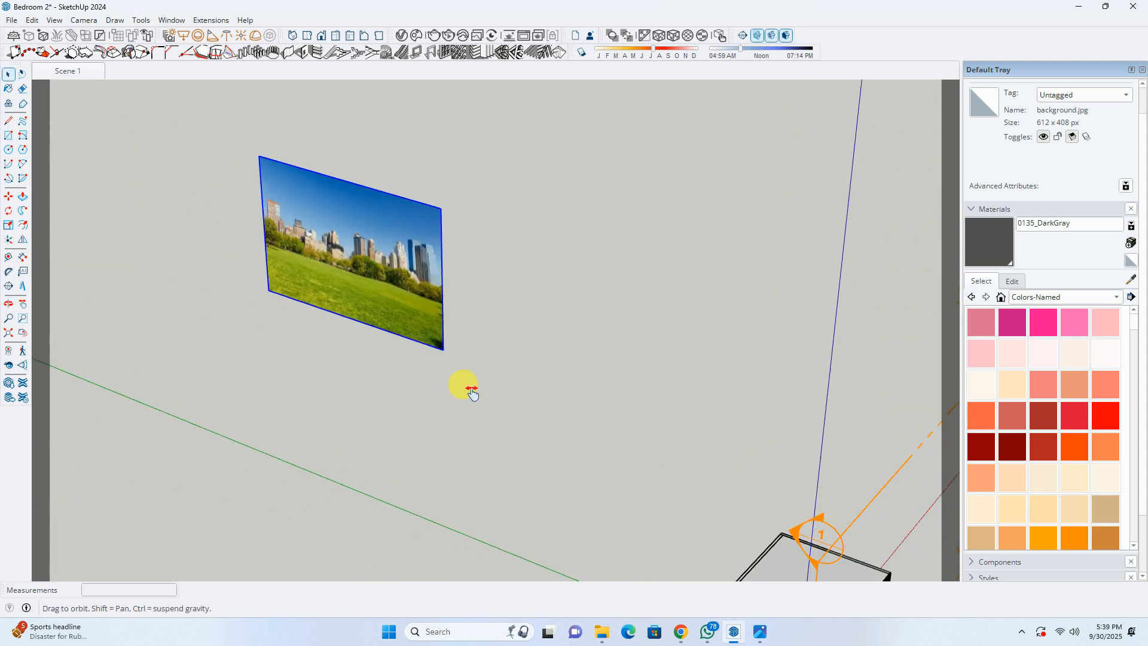
pyautogui.press('q')
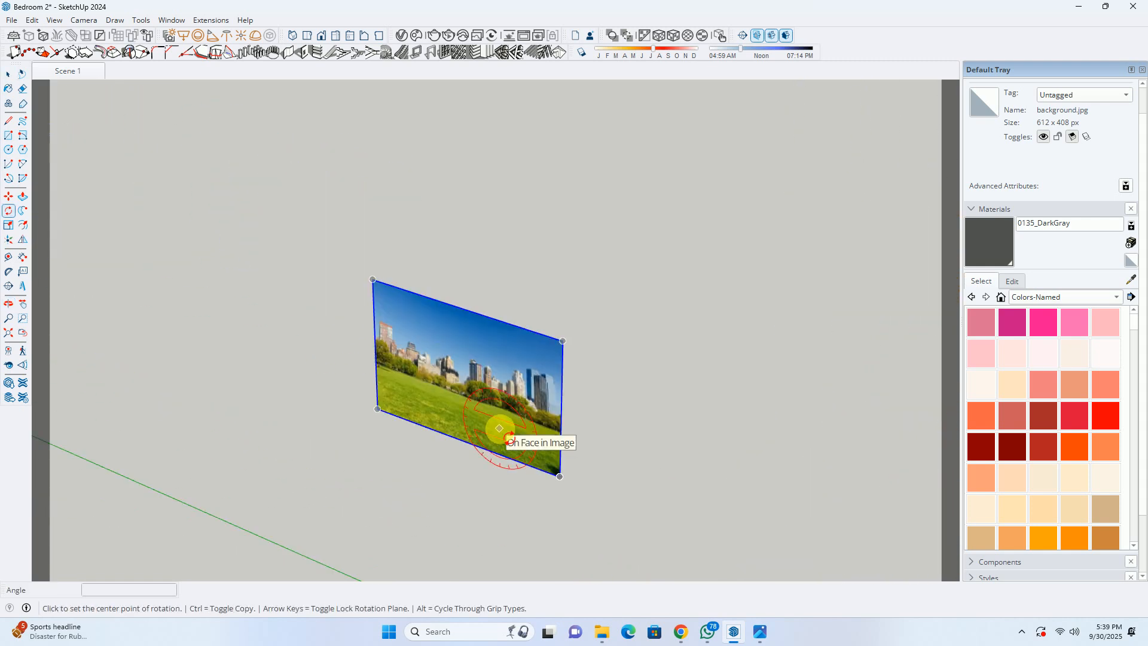
pyautogui.press('space')
pyautogui.press('q')
pyautogui.click(559, 476)
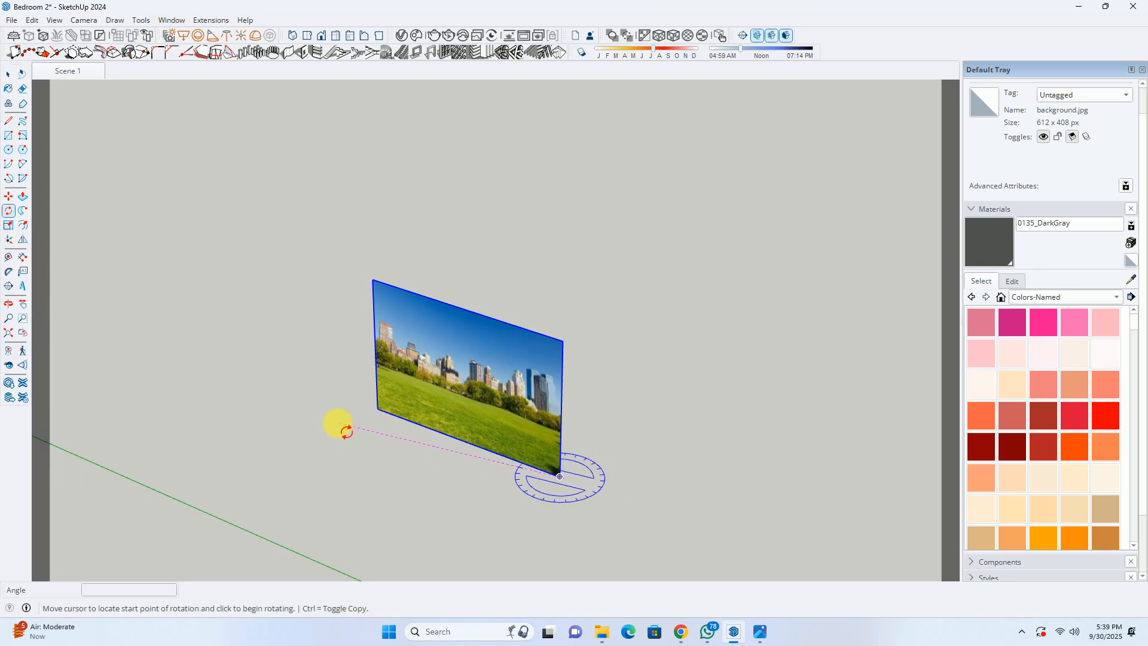
pyautogui.click(377, 409)
pyautogui.click(297, 440)
pyautogui.press('space')
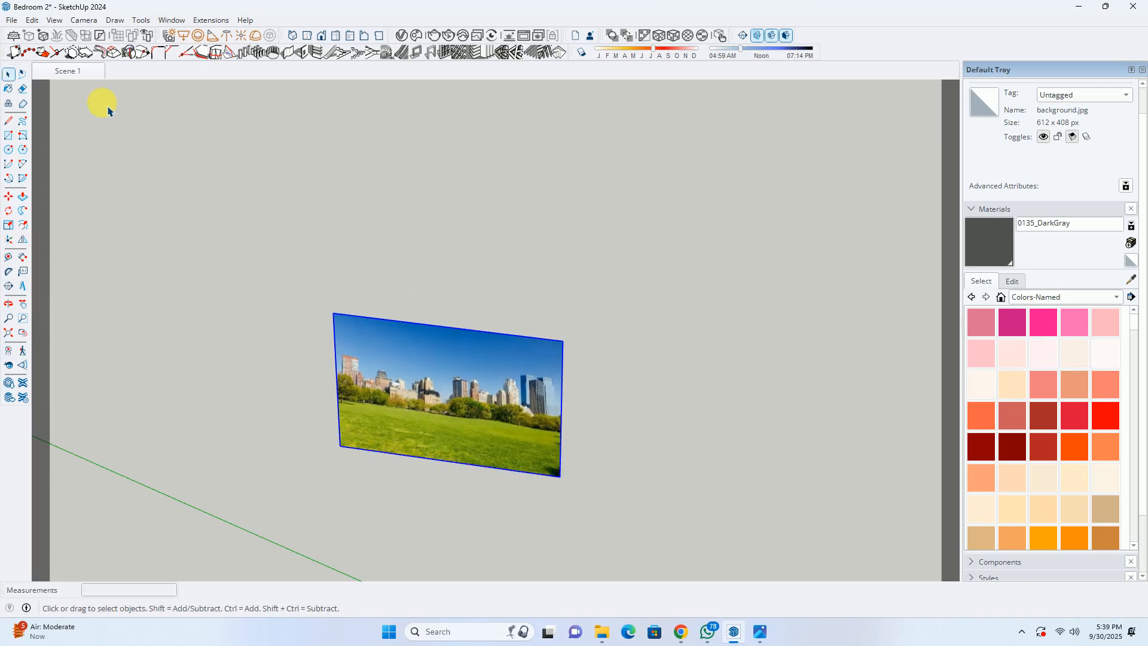
pyautogui.click(76, 71)
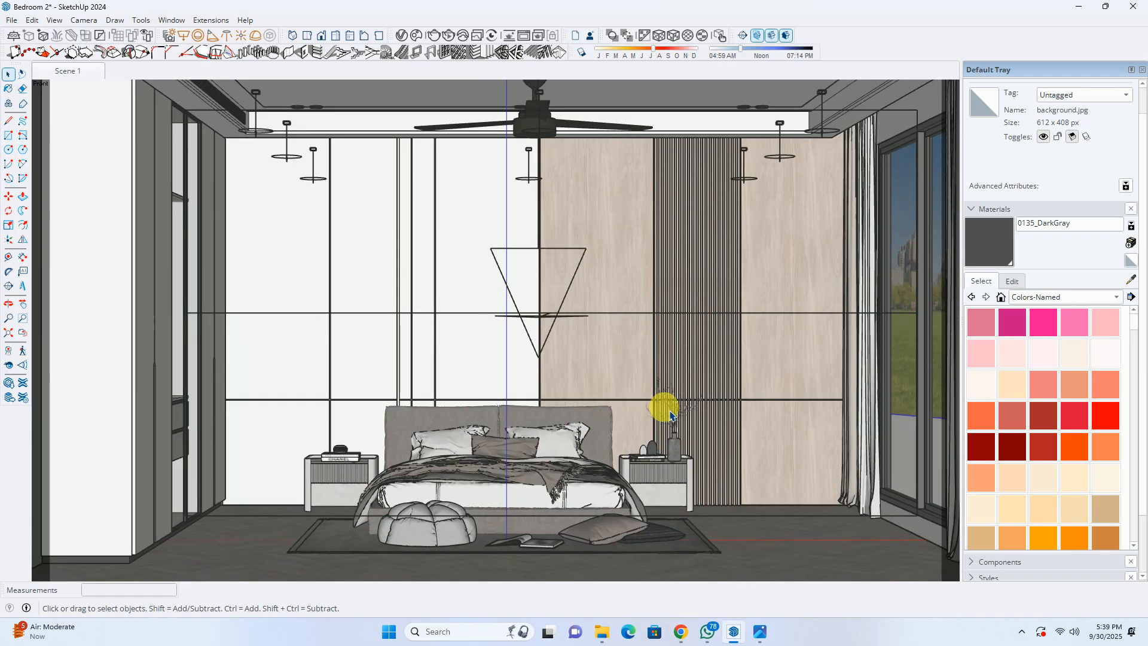
pyautogui.keyDown('shift'); pyautogui.moveTo(670, 411); pyautogui.dragTo(599, 391, button='middle'); pyautogui.keyUp('shift')
pyautogui.keyDown('shift'); pyautogui.moveTo(715, 373); pyautogui.dragTo(638, 366, button='middle'); pyautogui.keyUp('shift')
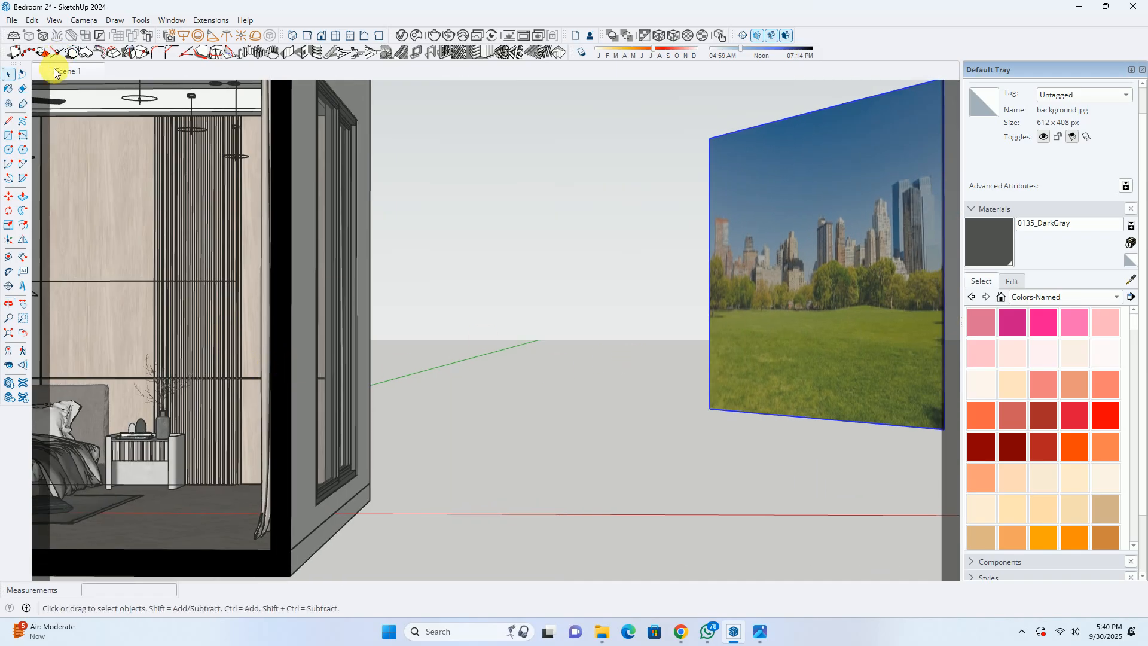
pyautogui.click(74, 71)
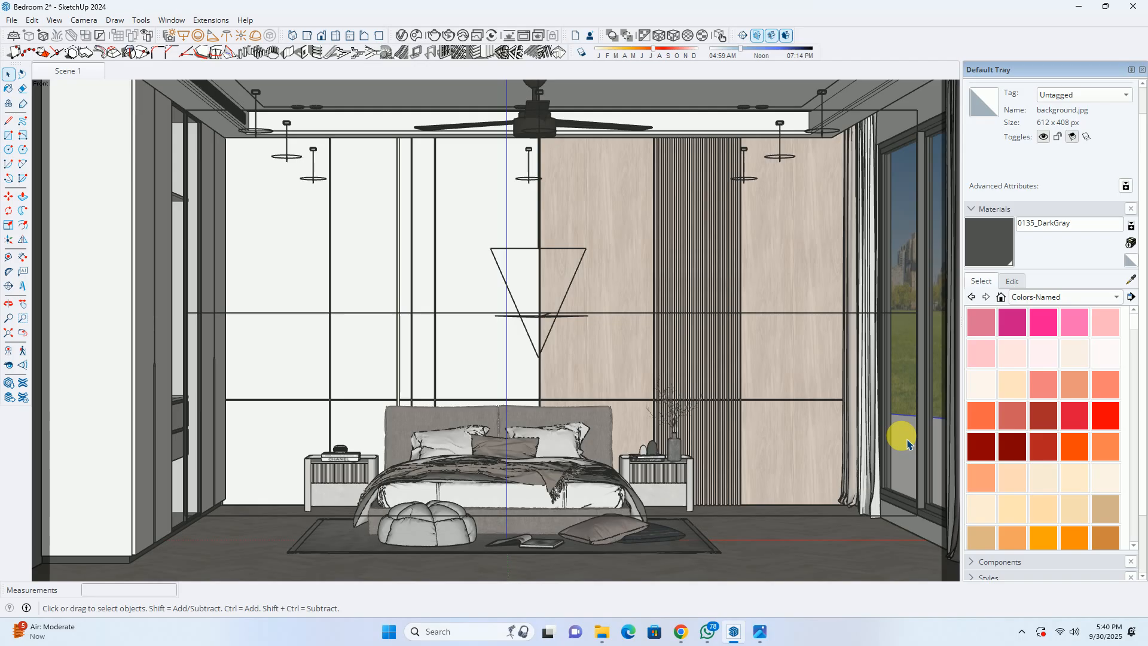
# Scale up the background image to fill the window opening and check the view from Scene 1.
pyautogui.scroll(-2, 891, 385)
pyautogui.keyDown('shift'); pyautogui.moveTo(705, 340); pyautogui.dragTo(466, 299, button='middle'); pyautogui.keyUp('shift')
pyautogui.scroll(-5, 551, 323)
pyautogui.moveTo(553, 325); pyautogui.dragTo(663, 456, button='middle')
pyautogui.click(660, 472)
pyautogui.keyDown('shift'); pyautogui.moveTo(603, 110); pyautogui.dragTo(631, 250, button='middle'); pyautogui.keyUp('shift')
pyautogui.scroll(-3, 618, 232)
pyautogui.click(581, 258)
pyautogui.press('s')
pyautogui.moveTo(597, 324); pyautogui.dragTo(664, 411)
pyautogui.press('space')
pyautogui.click(71, 69)
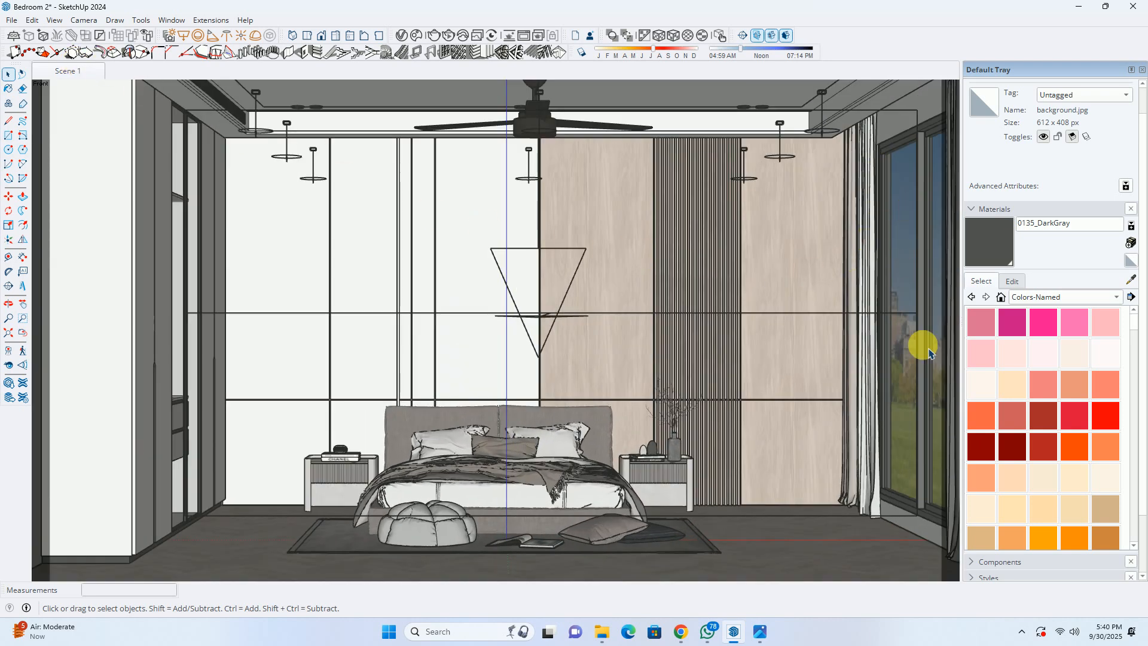
pyautogui.moveTo(891, 290); pyautogui.dragTo(520, 238, button='middle')
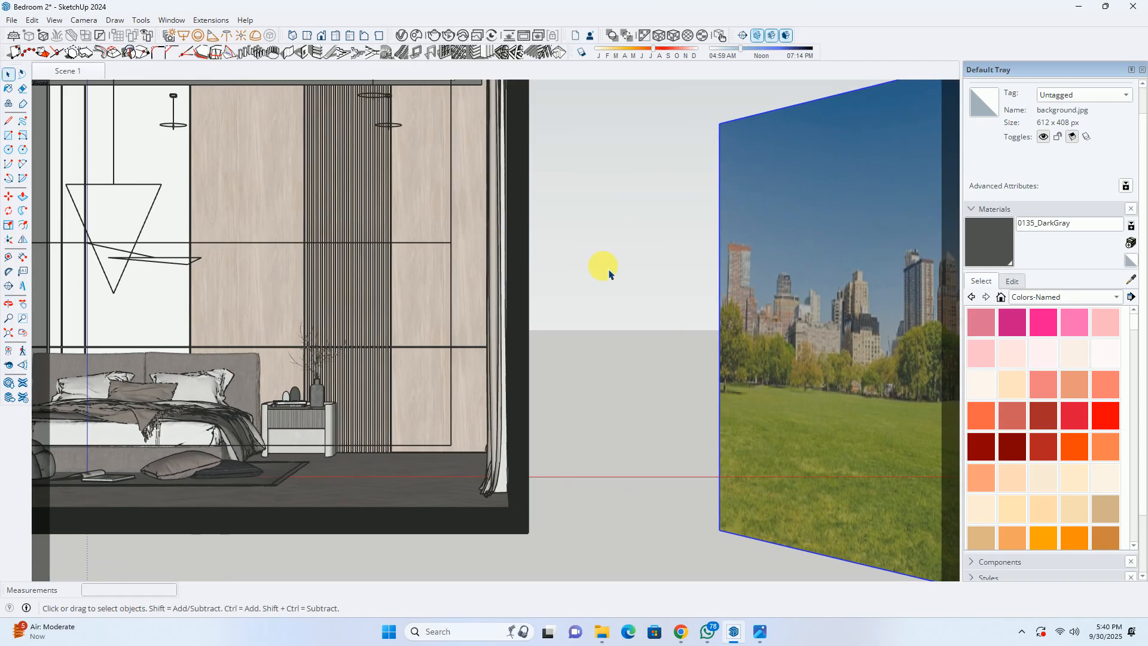
pyautogui.click(83, 69)
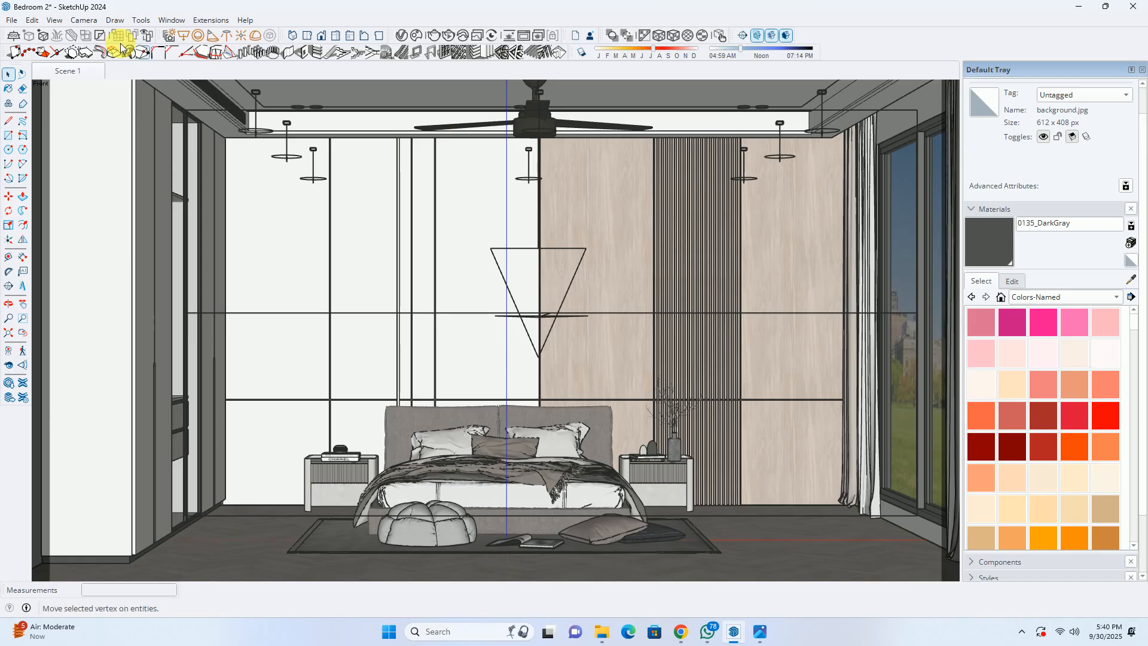
# Switch the camera to two-point perspective and set the Look Around eye height to 4' 6".
pyautogui.click(83, 22)
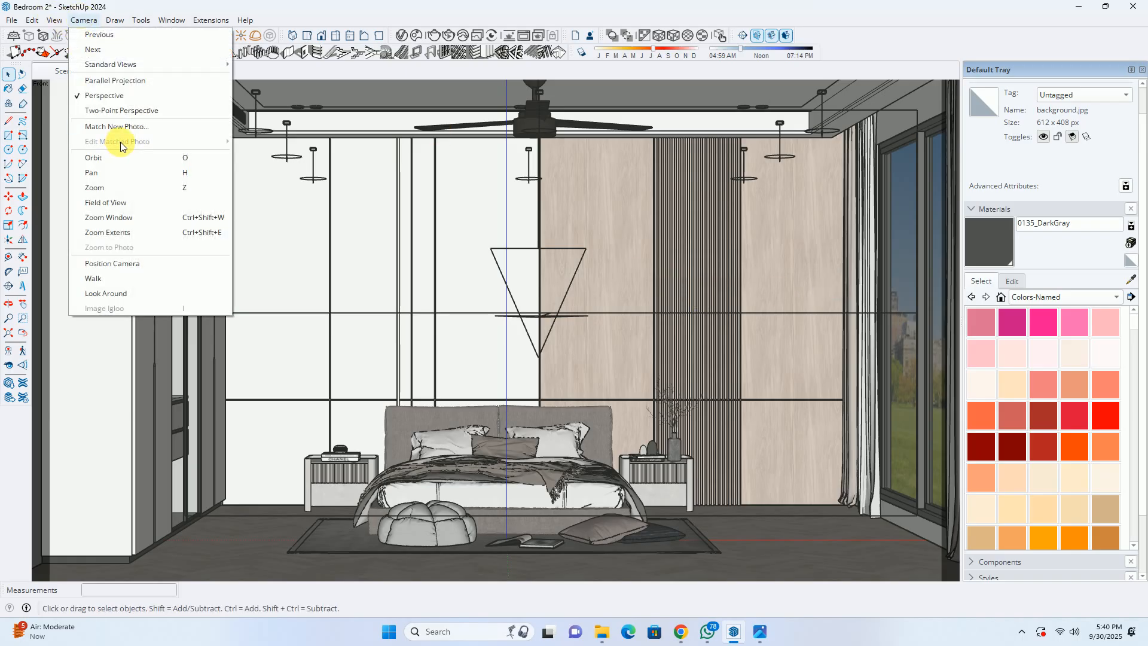
pyautogui.click(123, 111)
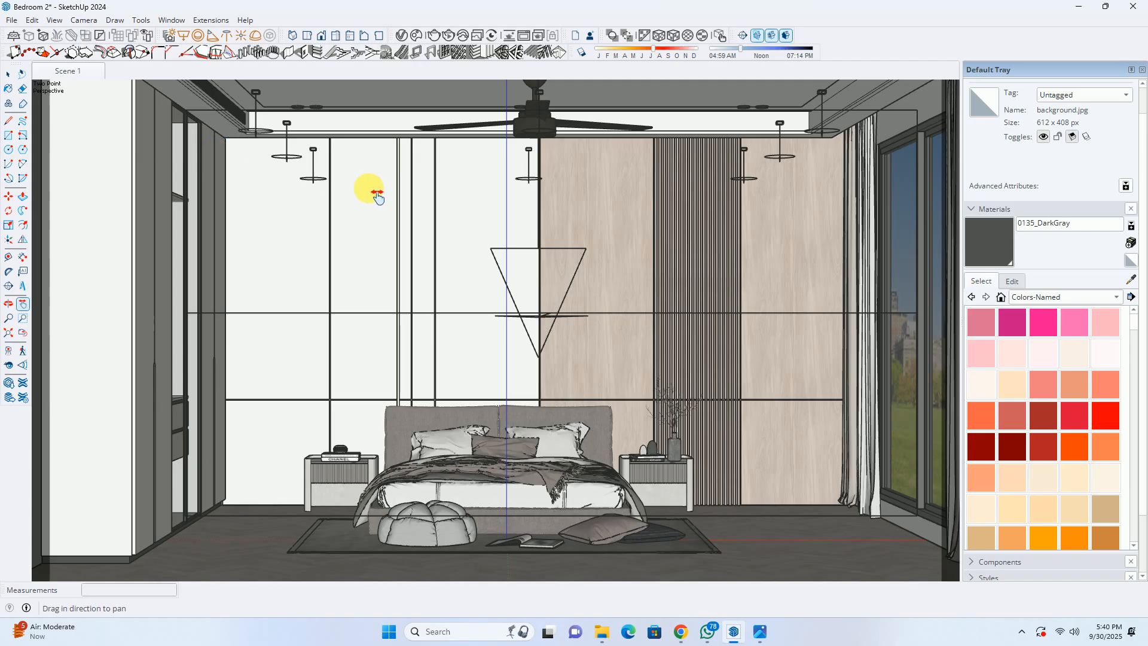
pyautogui.click(8, 365)
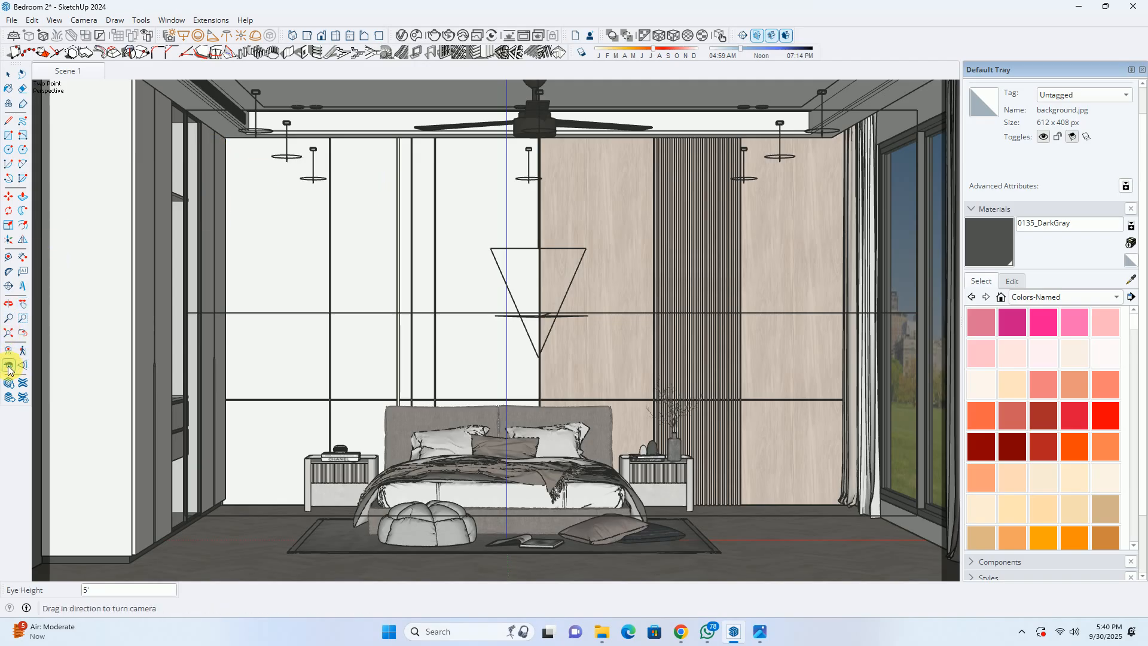
pyautogui.write("4' 6")
pyautogui.press('Return')
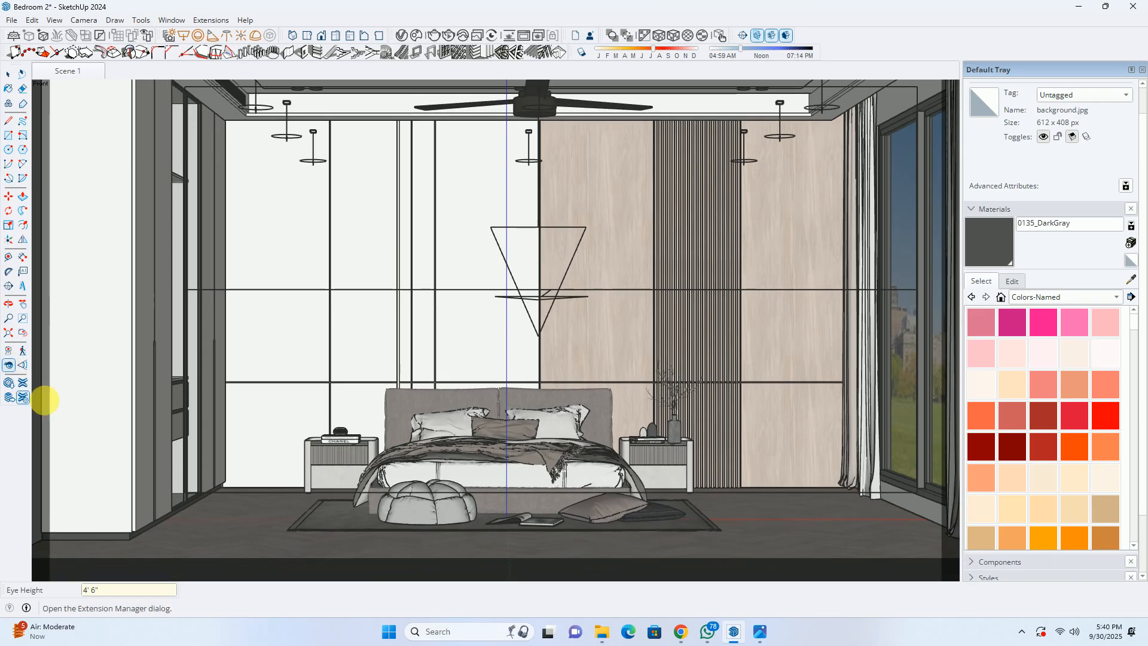
# Set the camera's field of view to 25 degrees.
pyautogui.click(23, 366)
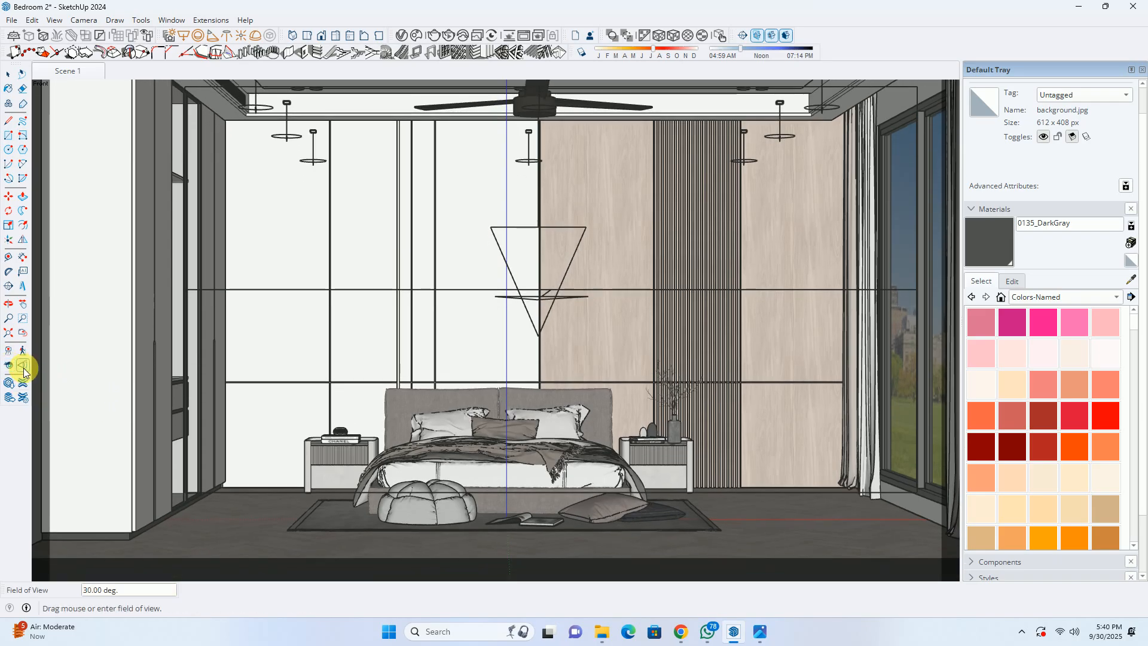
pyautogui.press('BackSpace')
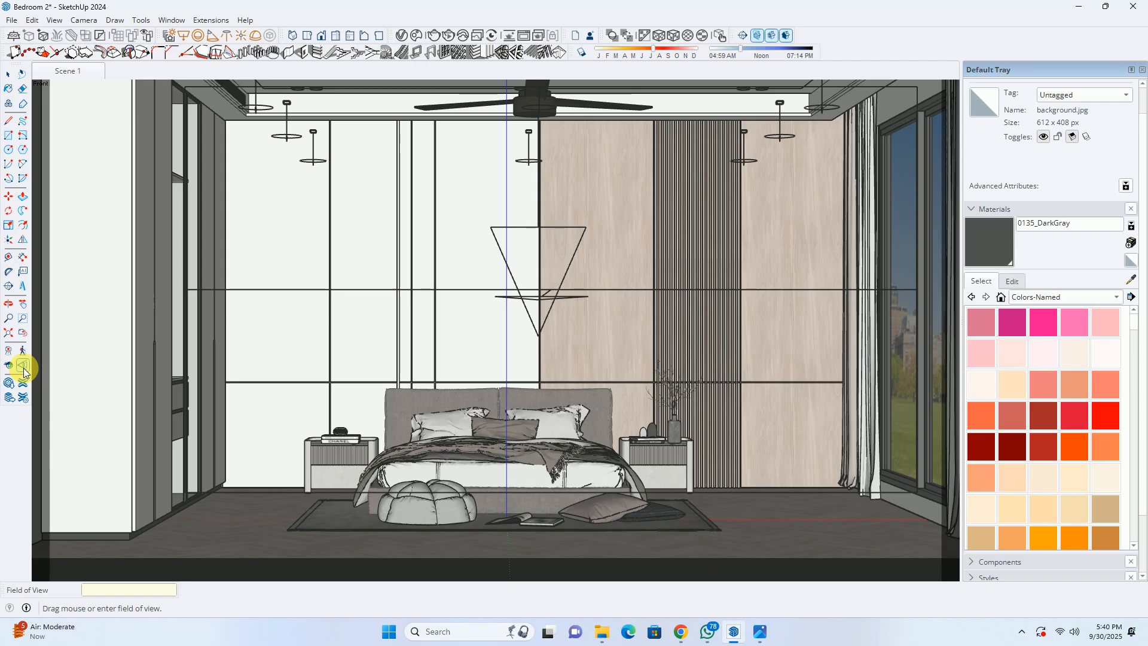
pyautogui.write('25')
pyautogui.press('Return')
pyautogui.press('space')
# Readjust the camera height, then zoom in slightly and reframe the view on the bed wall.
pyautogui.click(9, 365)
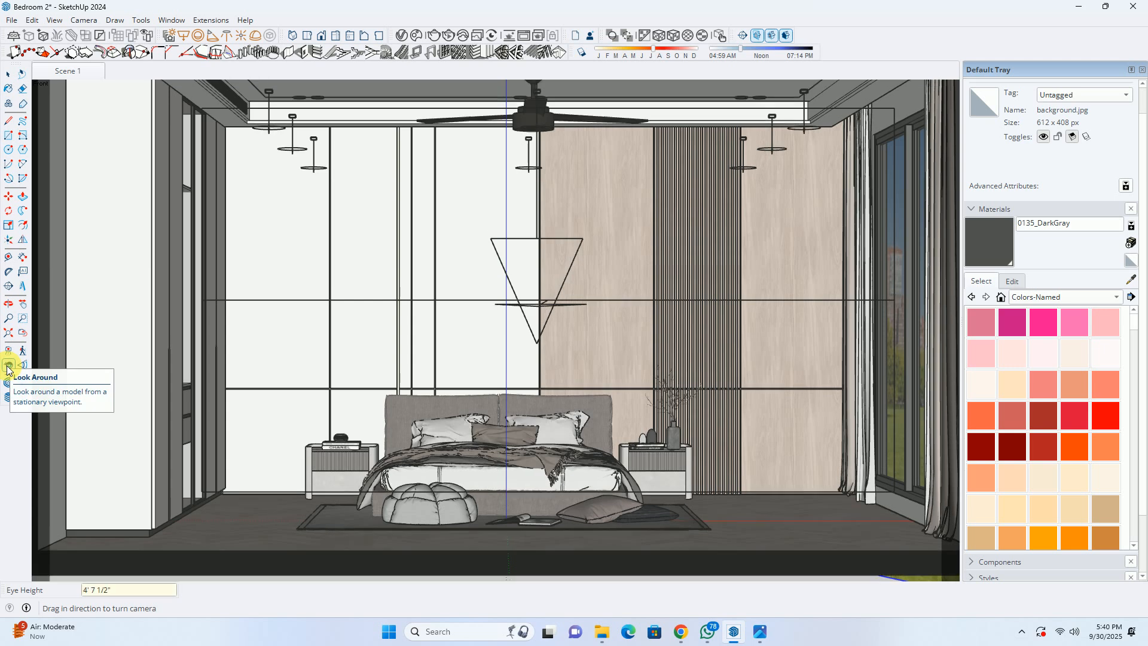
pyautogui.press('space')
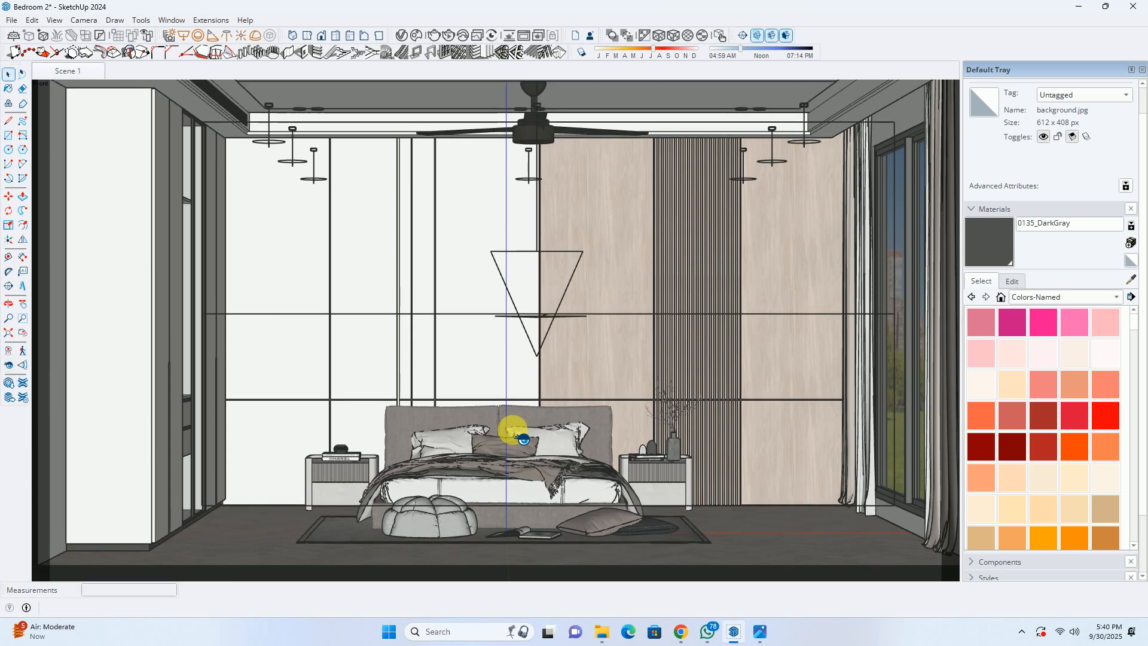
pyautogui.press('z')
pyautogui.moveTo(556, 468)
pyautogui.mouseDown()
pyautogui.moveTo(551, 451)
pyautogui.moveTo(568, 450)
pyautogui.mouseUp()
pyautogui.moveTo(569, 451)
pyautogui.keyDown('shift'); pyautogui.mouseDown(button='middle')
pyautogui.moveTo(530, 461)
pyautogui.moveTo(584, 474)
pyautogui.moveTo(576, 461)
pyautogui.mouseUp(button='middle'); pyautogui.keyUp('shift')
pyautogui.press('space')
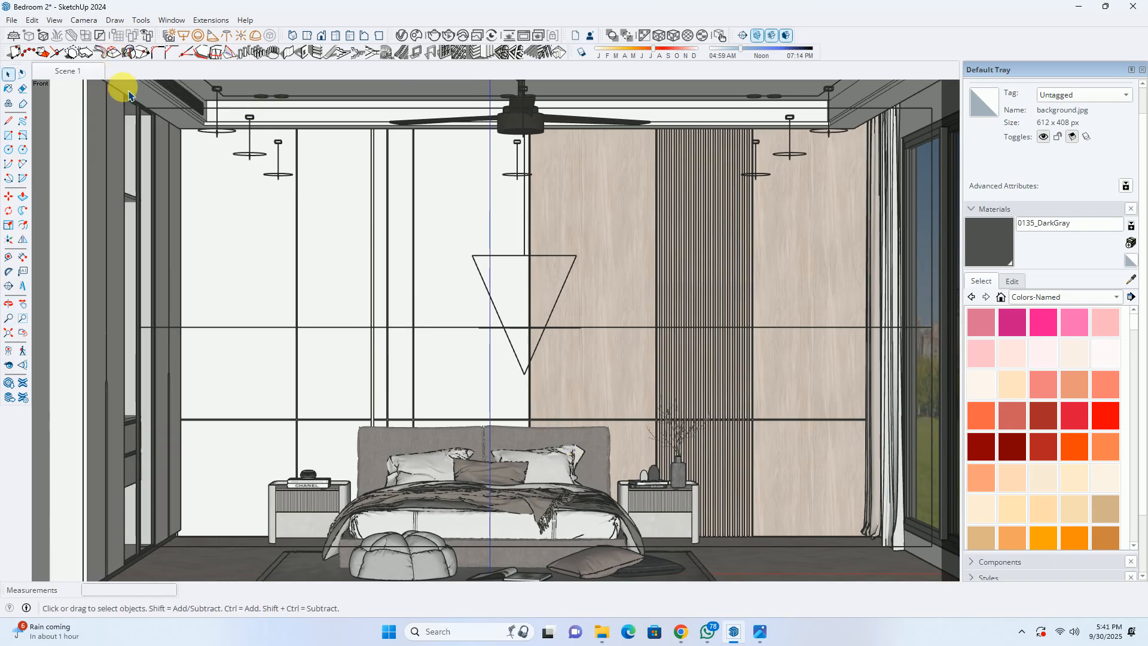
# Run a V-Ray test render of the reframed view, inspect the window area, and close the frame buffer.
pyautogui.click(444, 38)
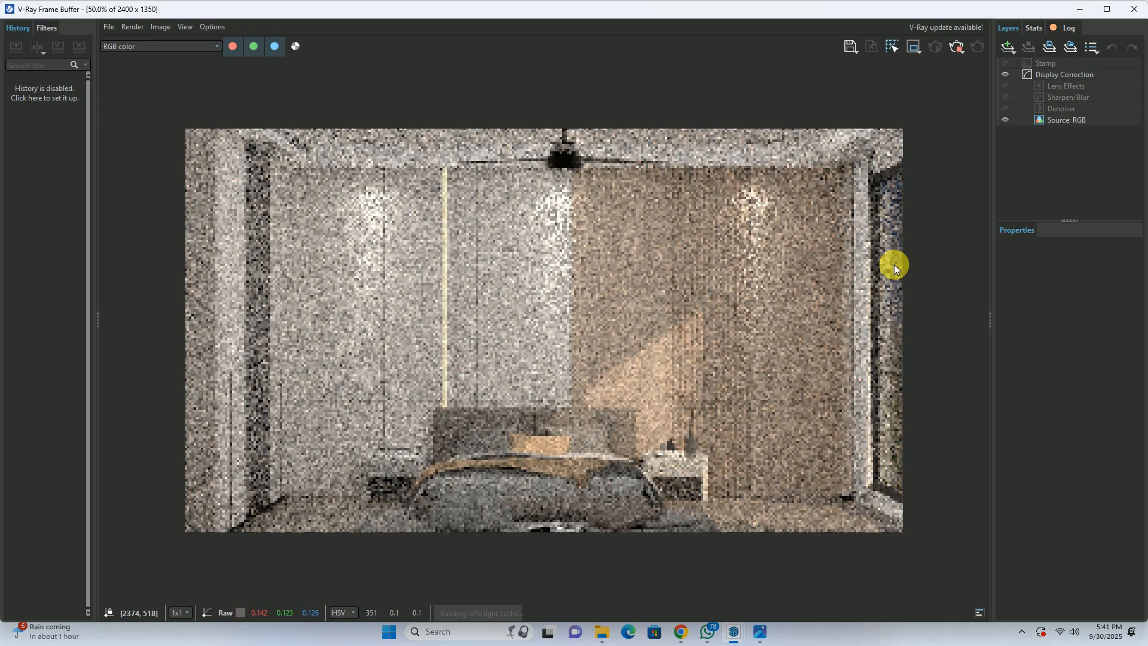
pyautogui.scroll(1, 896, 254)
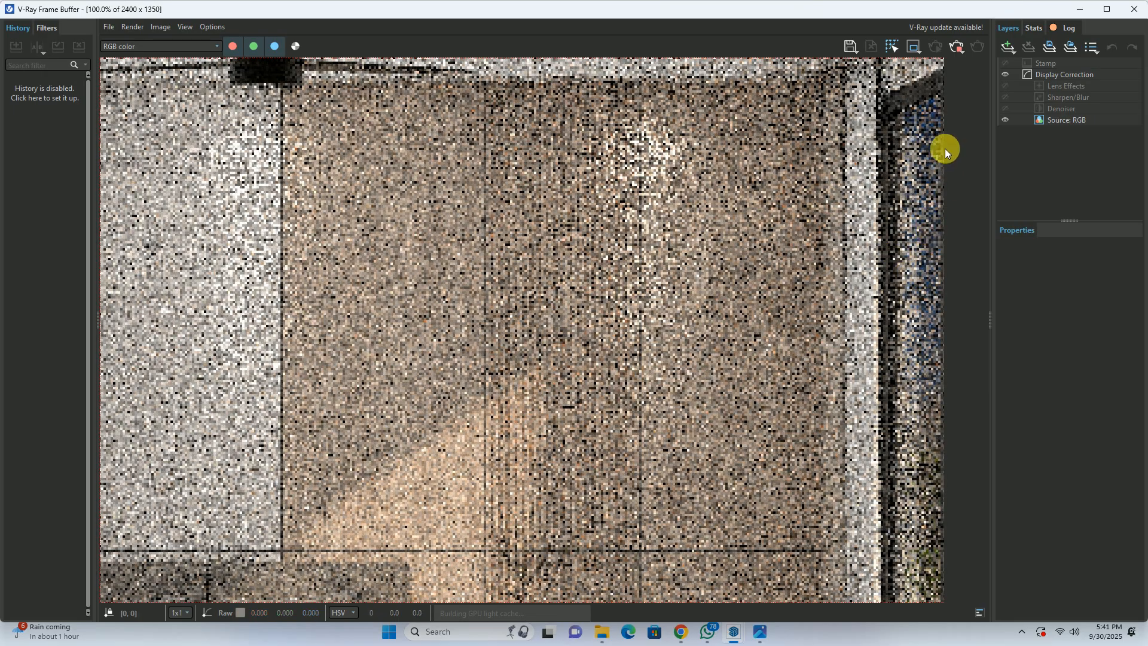
pyautogui.scroll(-1, 925, 251)
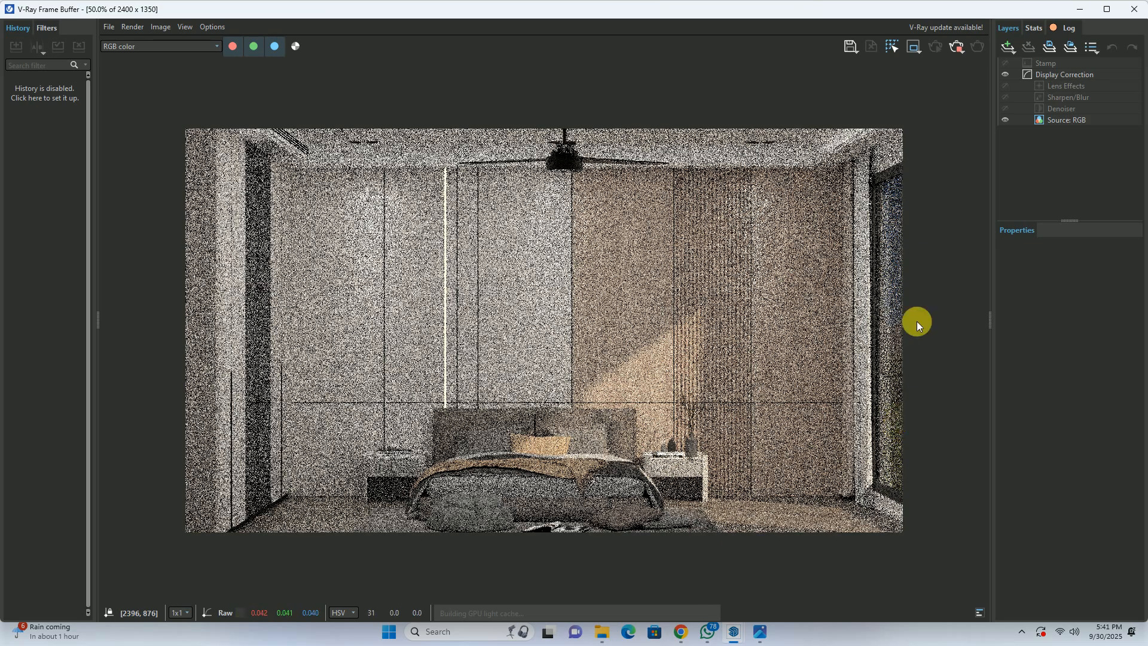
pyautogui.click(1135, 8)
# Turn the view toward the window, test-render it to check the background image, and stop the render.
pyautogui.moveTo(513, 304)
pyautogui.mouseDown(button='middle')
pyautogui.moveTo(574, 303)
pyautogui.moveTo(559, 299)
pyautogui.moveTo(512, 333)
pyautogui.moveTo(530, 333)
pyautogui.moveTo(529, 347)
pyautogui.moveTo(533, 333)
pyautogui.mouseUp(button='middle')
pyautogui.press('space')
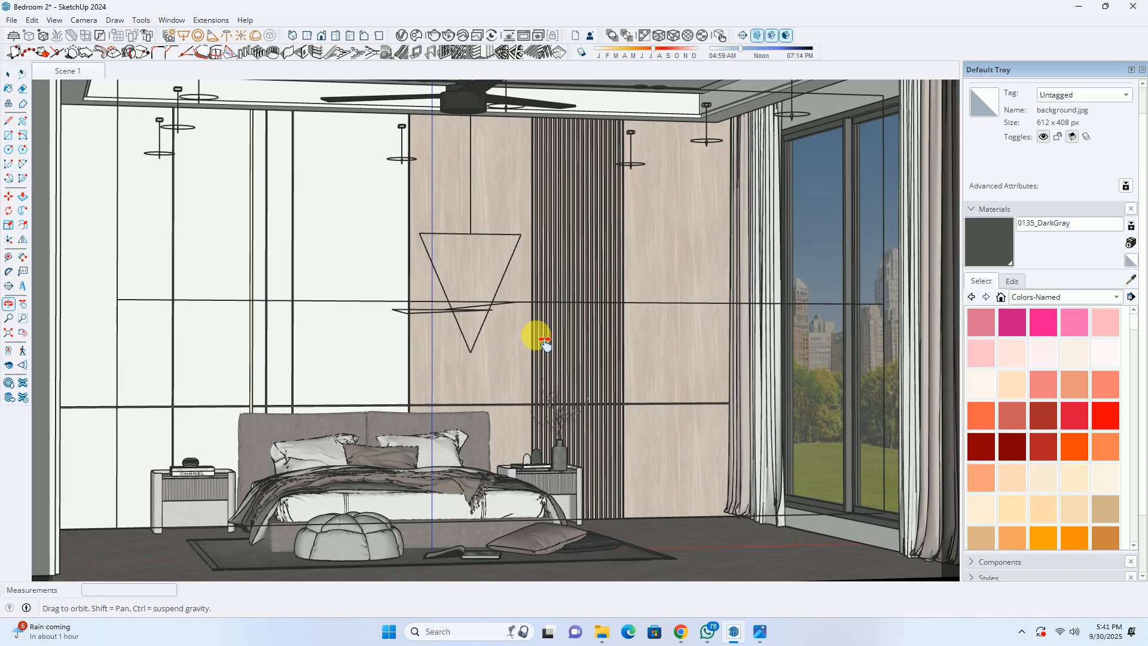
pyautogui.moveTo(801, 325)
pyautogui.mouseDown(button='middle')
pyautogui.moveTo(812, 336)
pyautogui.moveTo(802, 325)
pyautogui.mouseUp(button='middle')
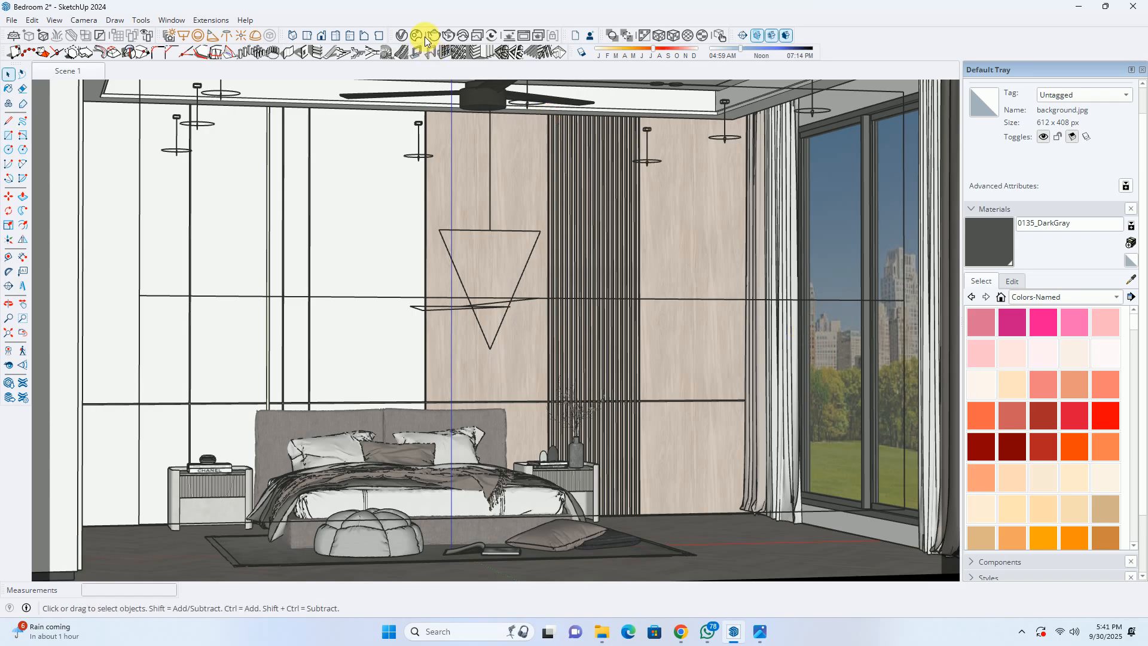
pyautogui.click(454, 37)
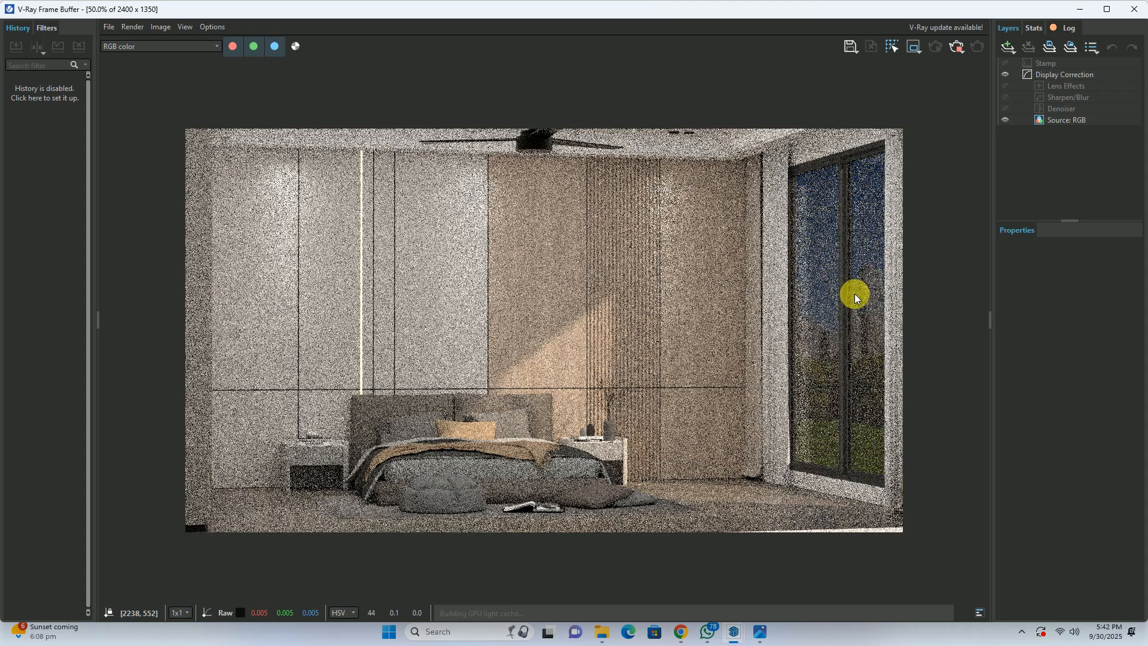
pyautogui.click(955, 48)
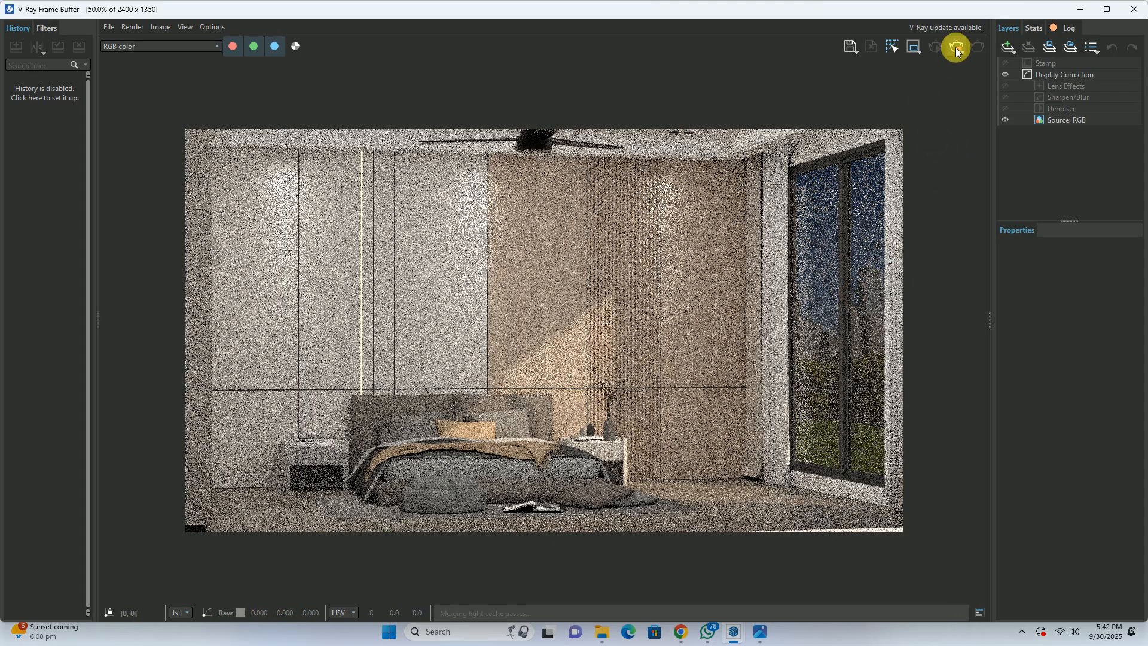
pyautogui.click(1133, 9)
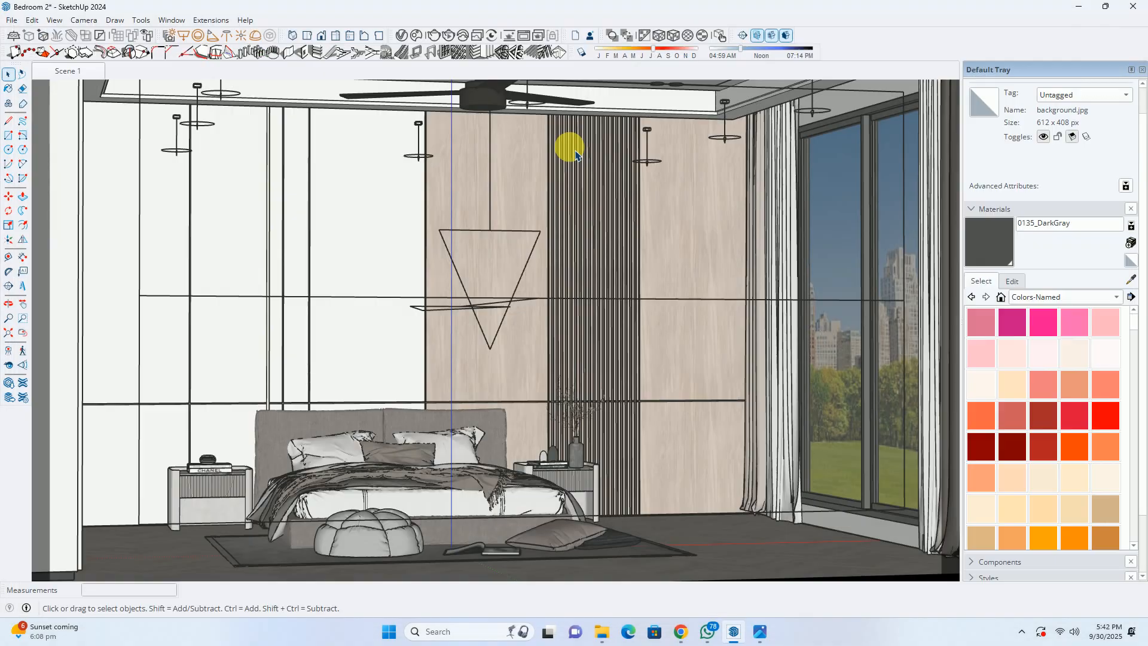
# Return to Scene 1, orbit the view slightly, and open the V-Ray Asset Editor.
pyautogui.click(68, 72)
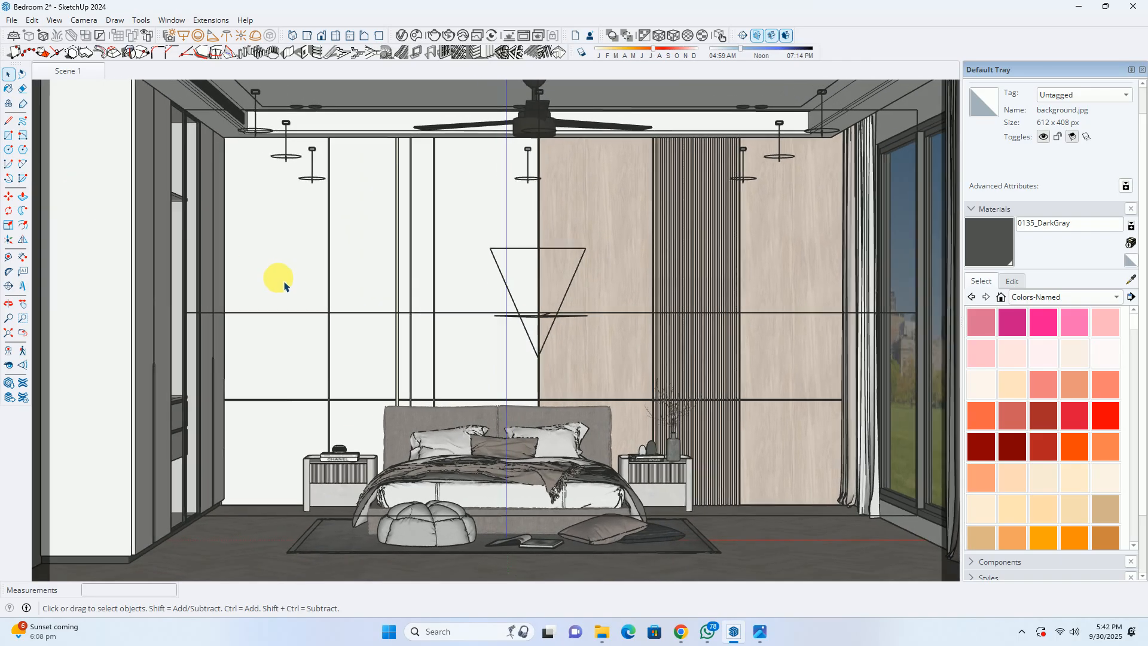
pyautogui.press('o')
pyautogui.moveTo(292, 306); pyautogui.dragTo(283, 304)
pyautogui.press('space')
pyautogui.click(402, 36)
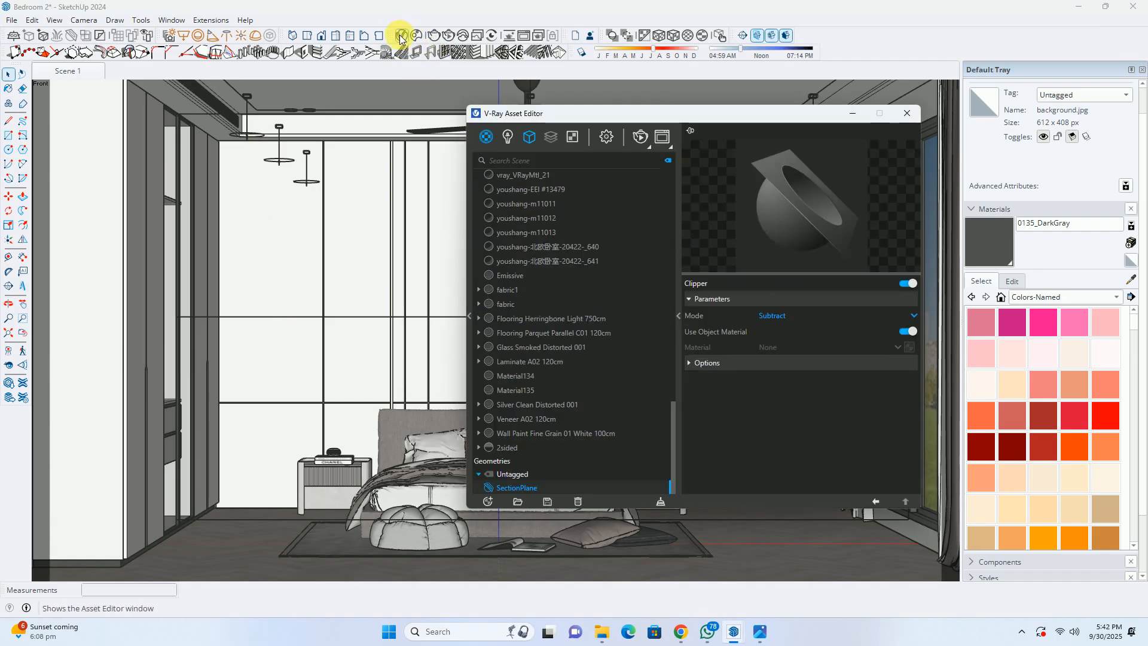
# In the render settings, turn off Progressive, set Quality to High, and have the denoiser update its effects At the End.
pyautogui.click(606, 139)
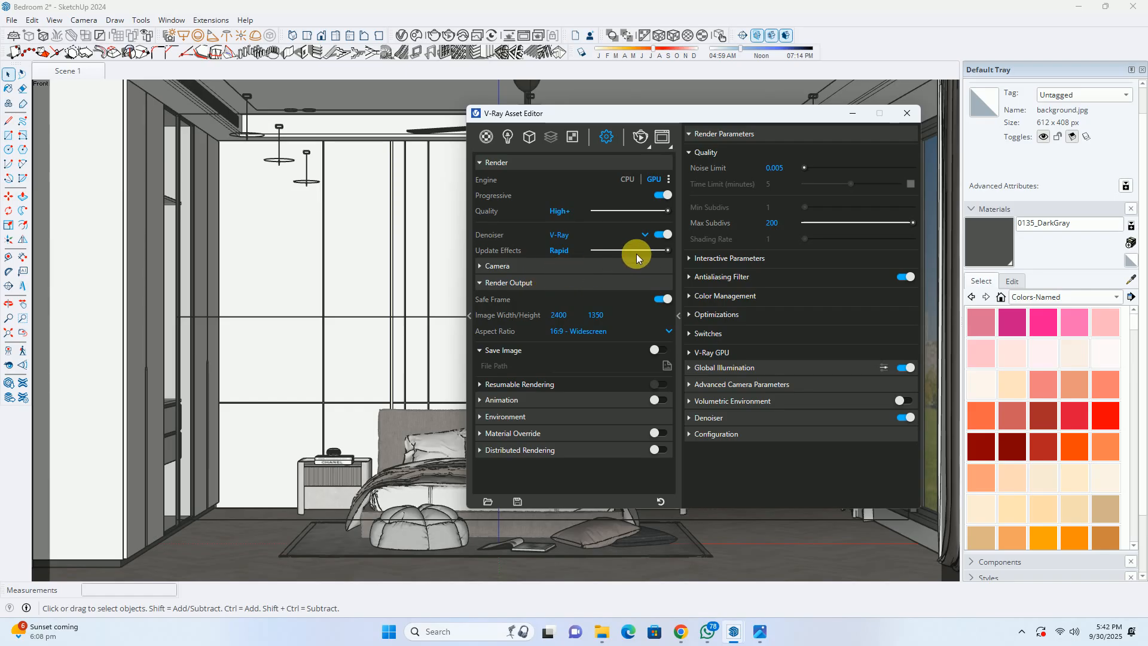
pyautogui.click(661, 195)
pyautogui.moveTo(669, 211); pyautogui.dragTo(653, 214)
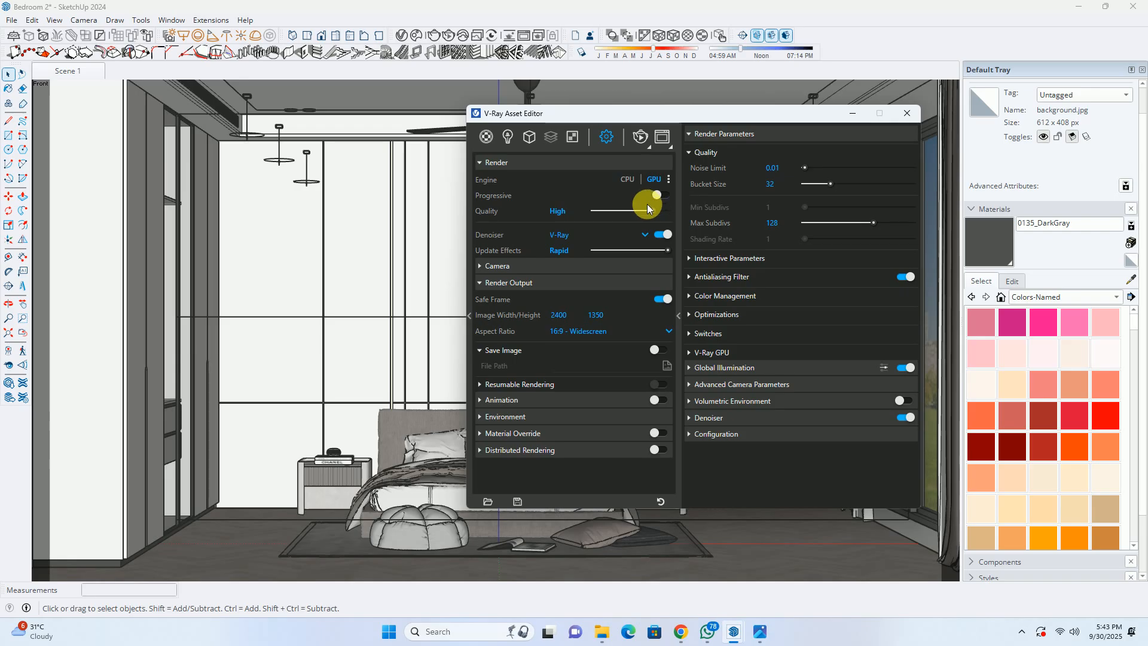
pyautogui.moveTo(655, 212)
pyautogui.mouseDown()
pyautogui.moveTo(620, 217)
pyautogui.moveTo(635, 216)
pyautogui.mouseUp()
pyautogui.moveTo(644, 210); pyautogui.dragTo(650, 215)
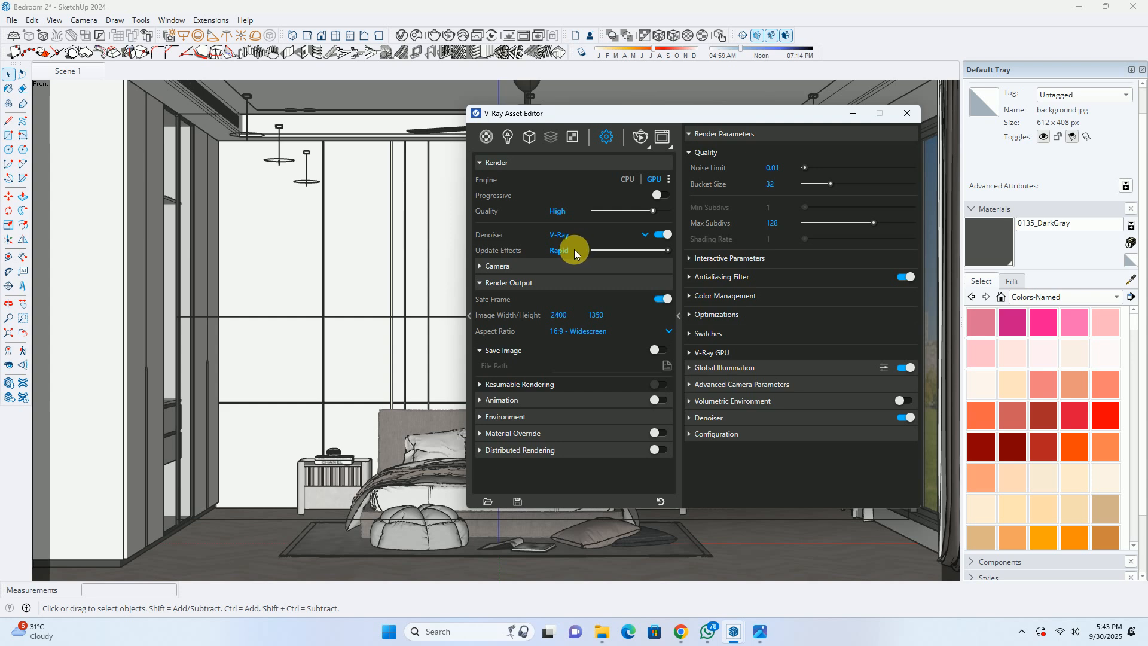
pyautogui.moveTo(667, 250); pyautogui.dragTo(584, 261)
# Check the camera's Exposure Value (EV) in the render settings, leaving the value as it is.
pyautogui.click(510, 265)
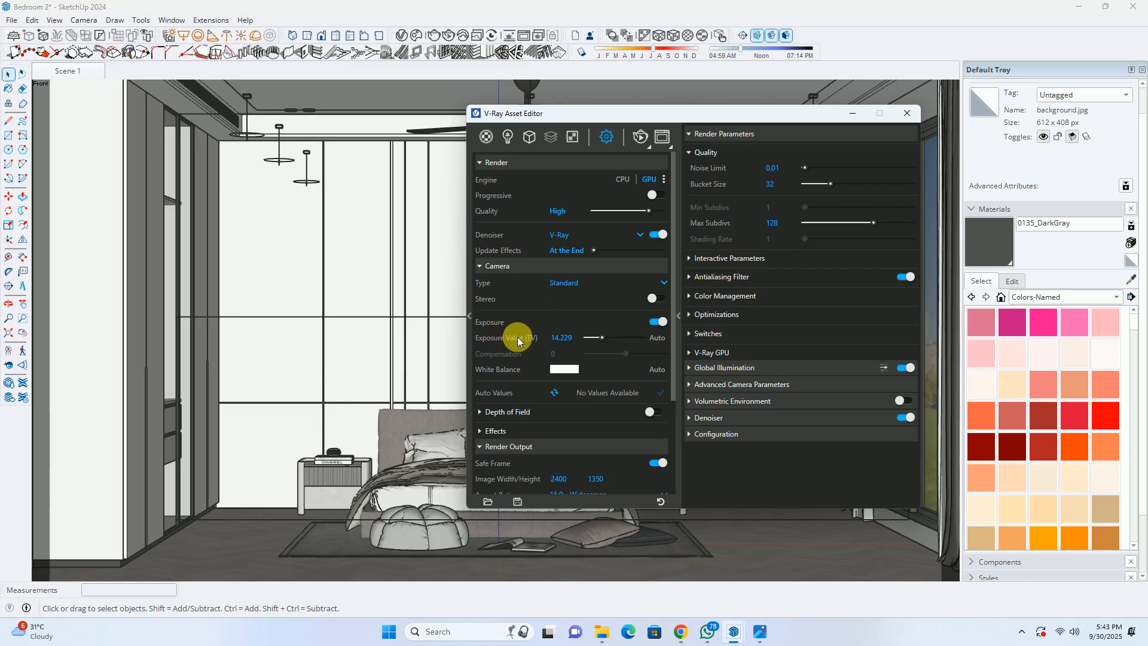
pyautogui.click(574, 338)
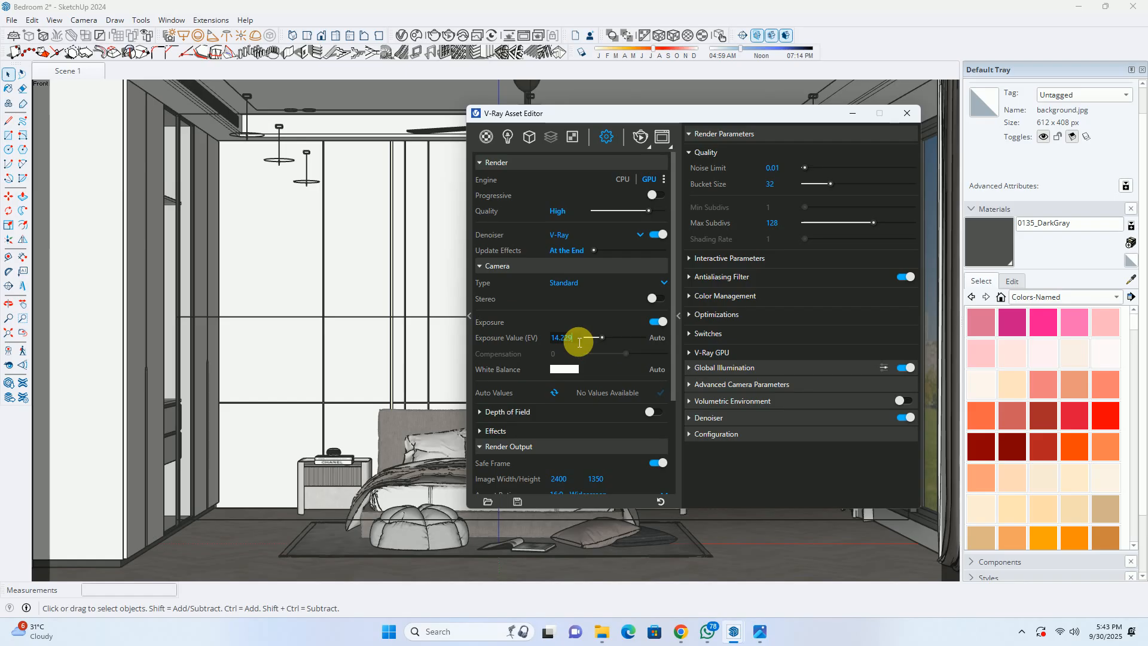
pyautogui.moveTo(557, 340); pyautogui.dragTo(548, 337)
pyautogui.press('Return')
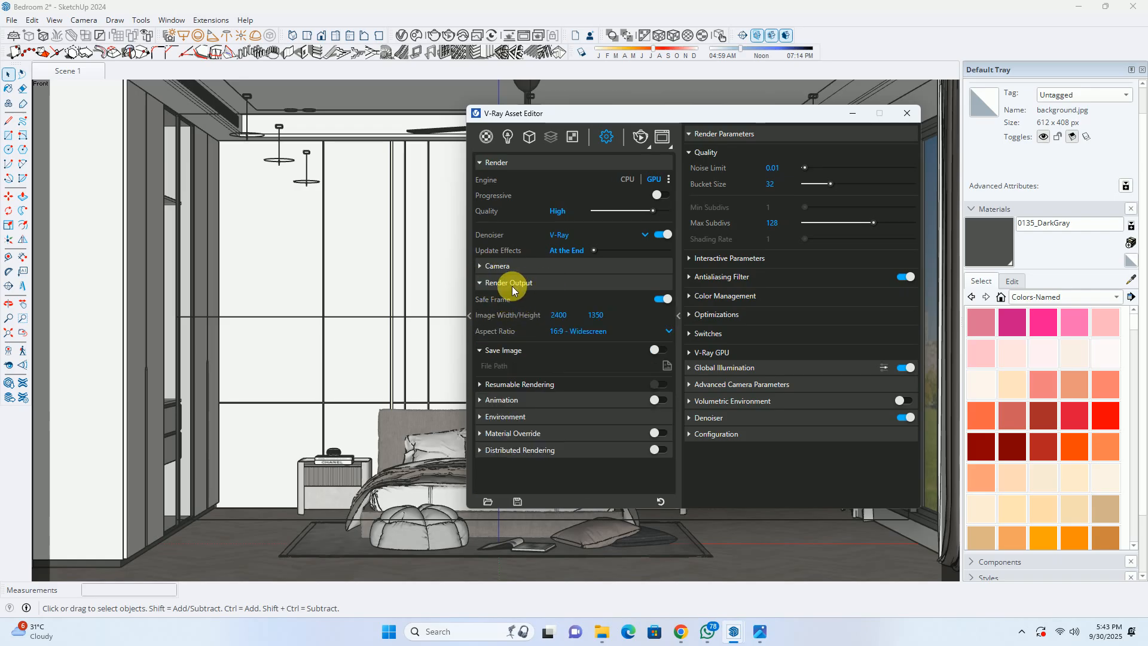
# Keep the 16:9 - Widescreen aspect ratio and set the render output height to 1200.
pyautogui.click(586, 332)
pyautogui.click(586, 332)
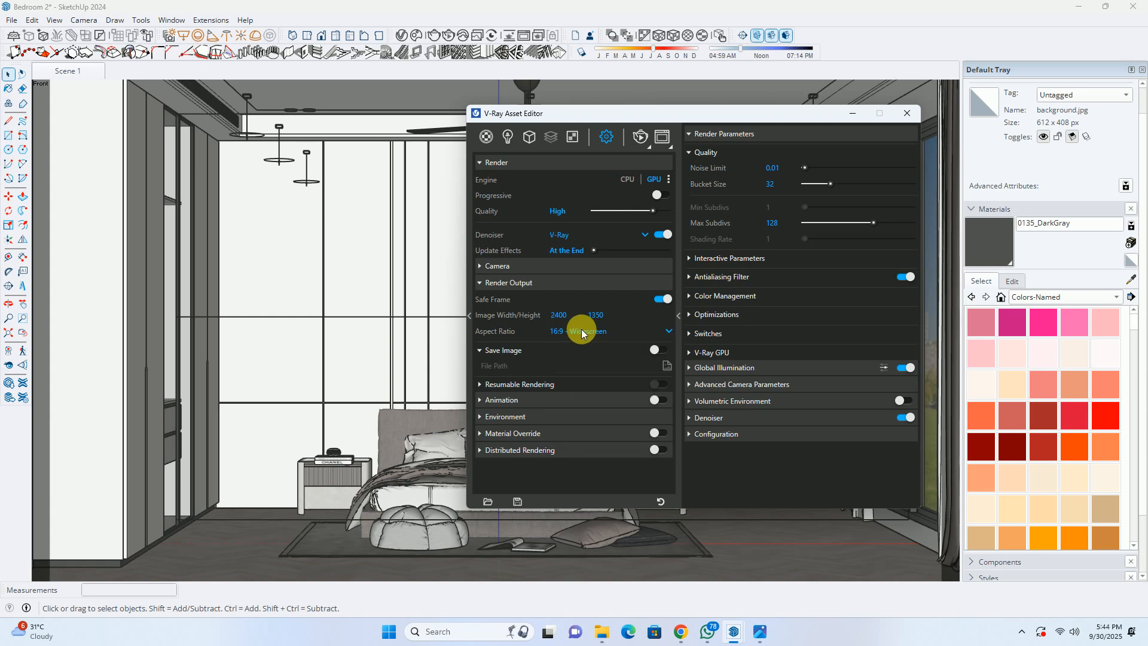
pyautogui.click(583, 333)
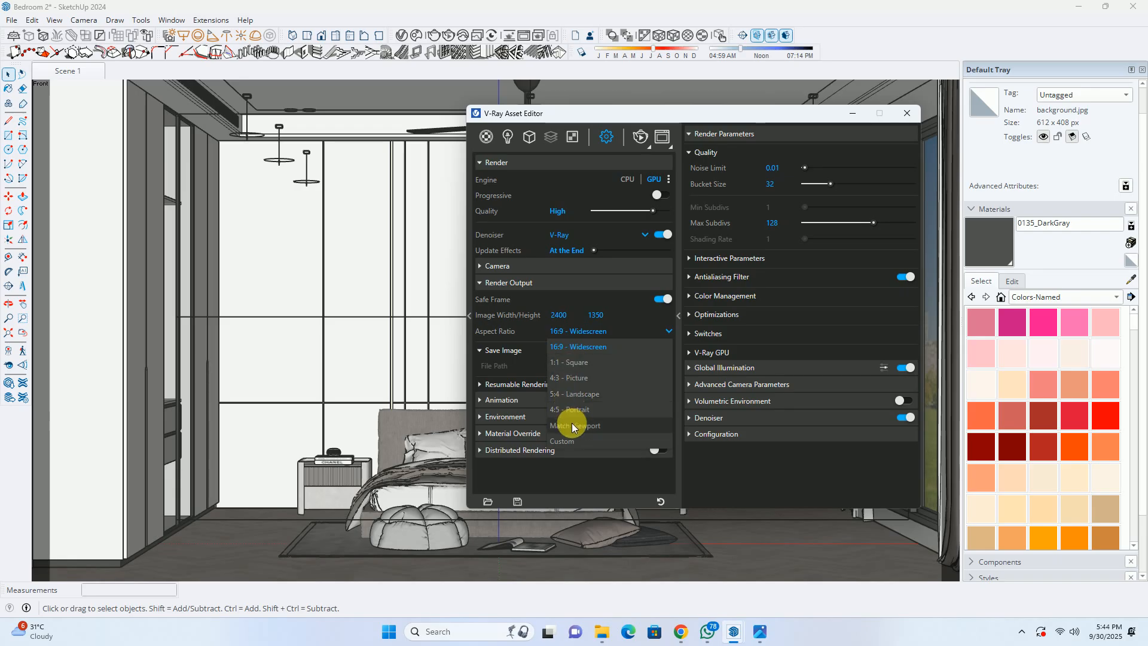
pyautogui.click(578, 345)
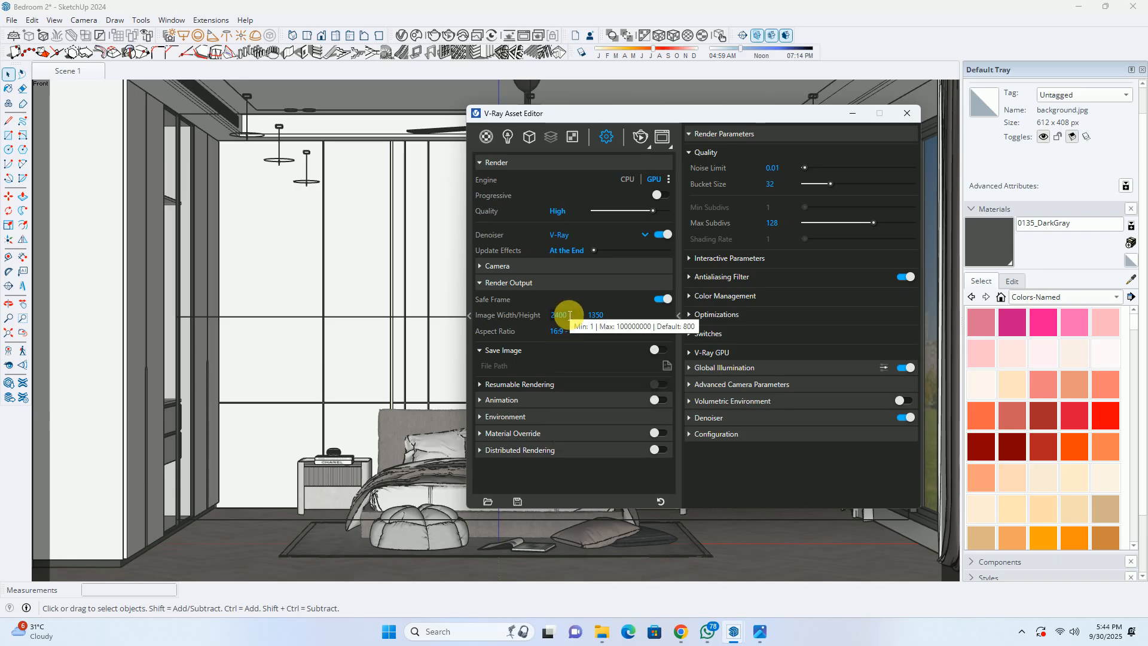
pyautogui.click(609, 318)
pyautogui.write('1200')
pyautogui.press('Return')
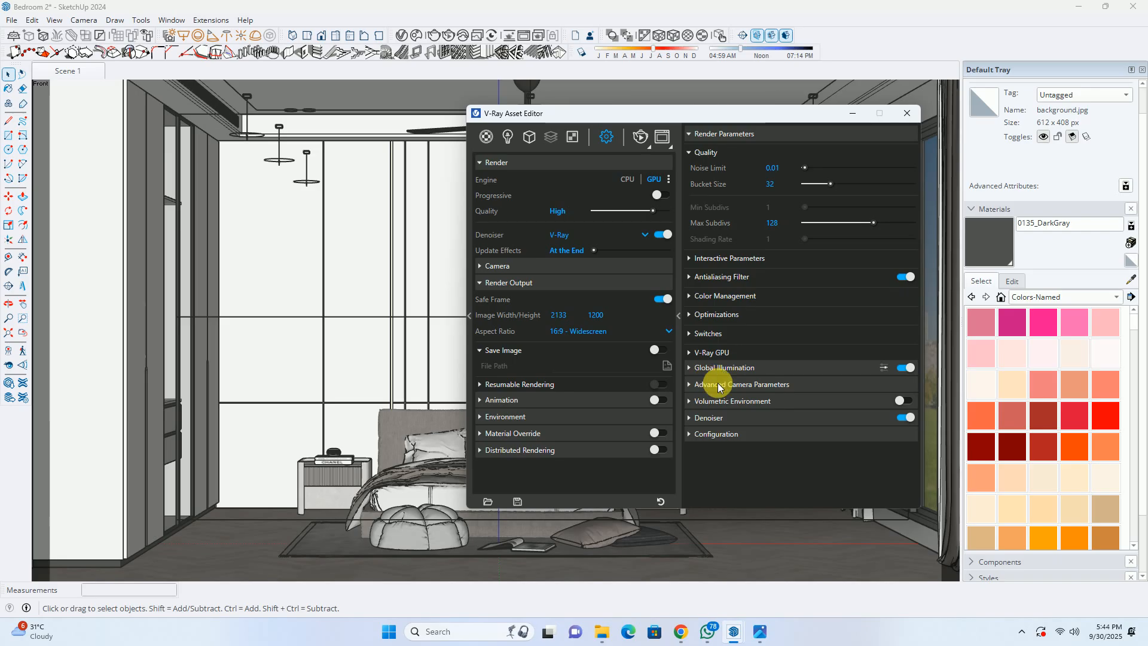
# Start the V-Ray render of the bedroom and inspect the wall up close as it progresses.
pyautogui.click(648, 150)
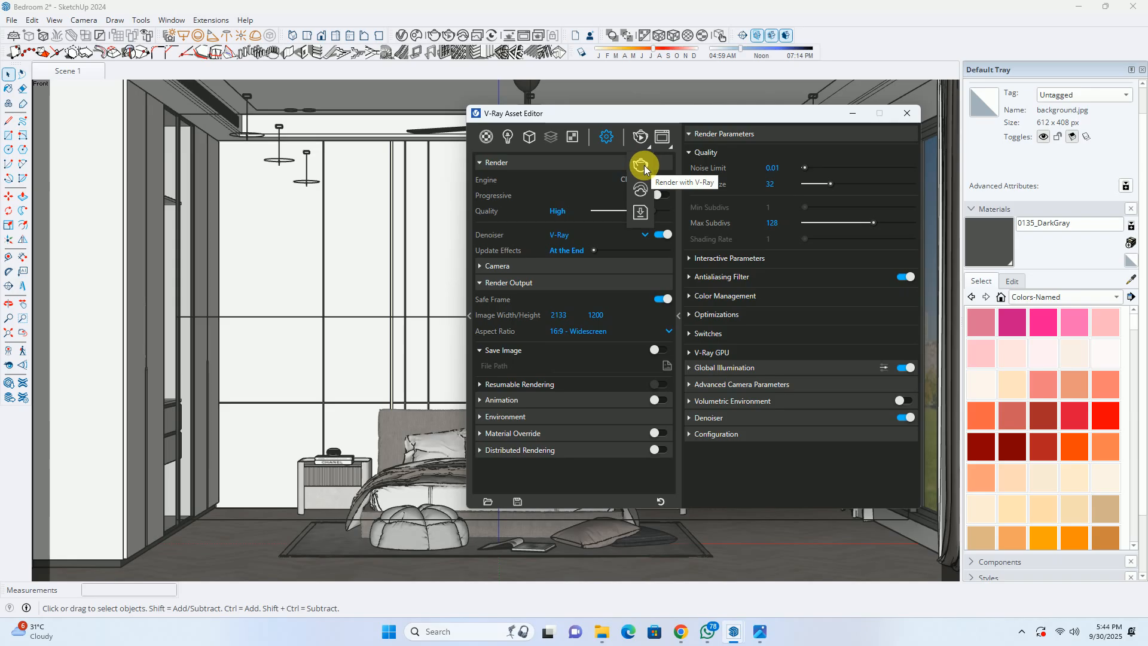
pyautogui.click(644, 163)
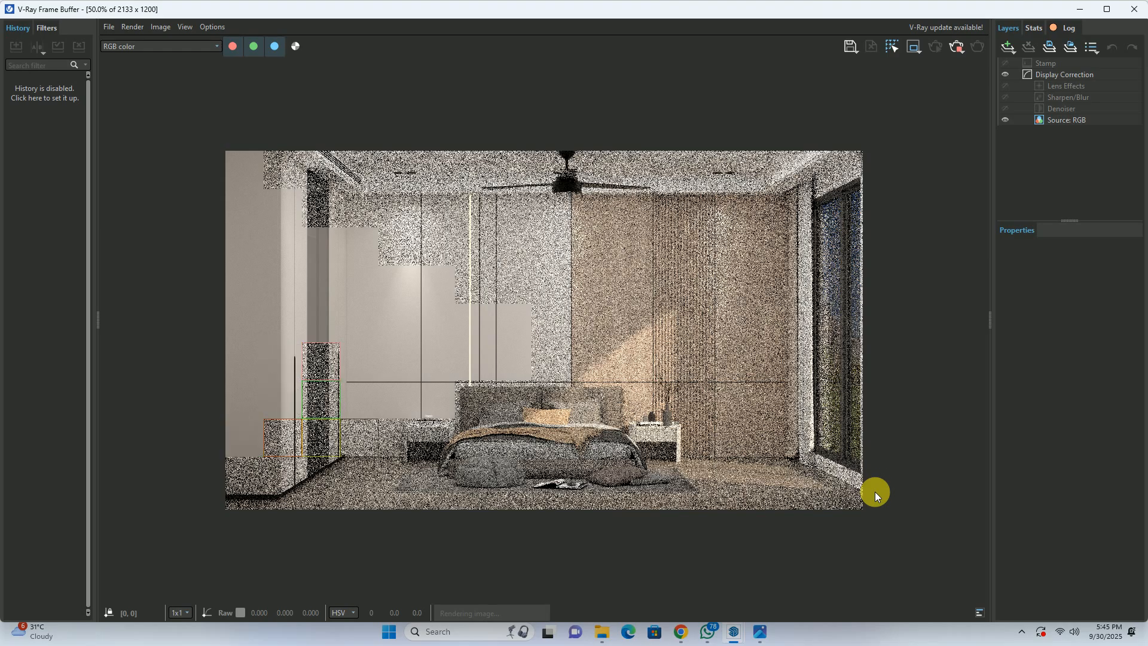
pyautogui.doubleClick(382, 354)
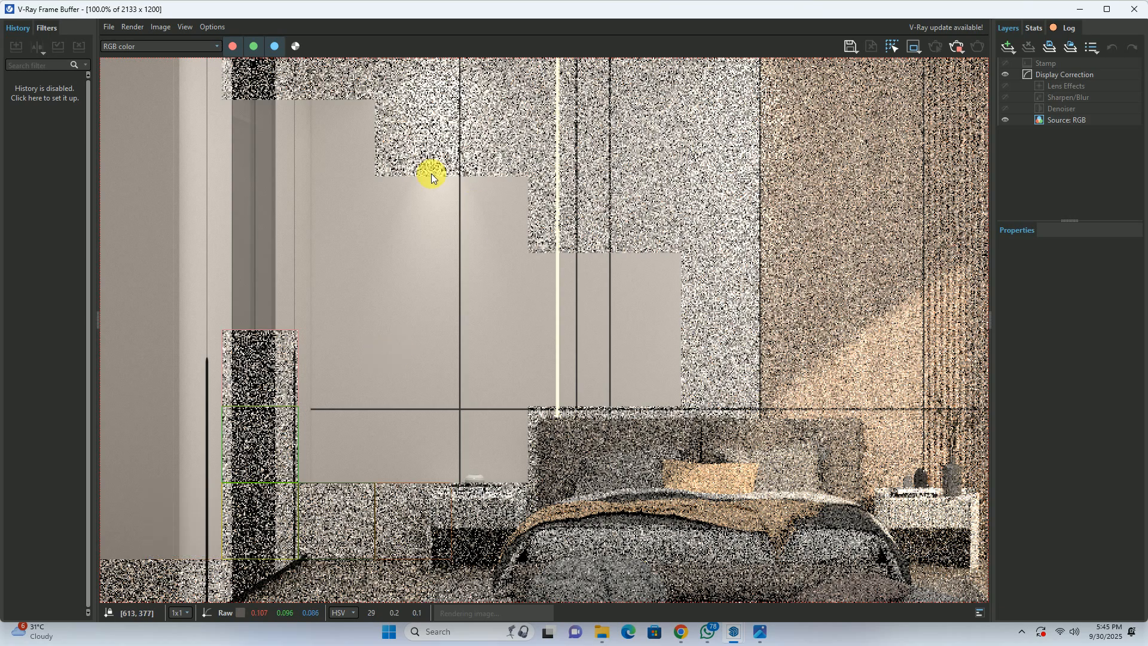
pyautogui.scroll(-2, 500, 234)
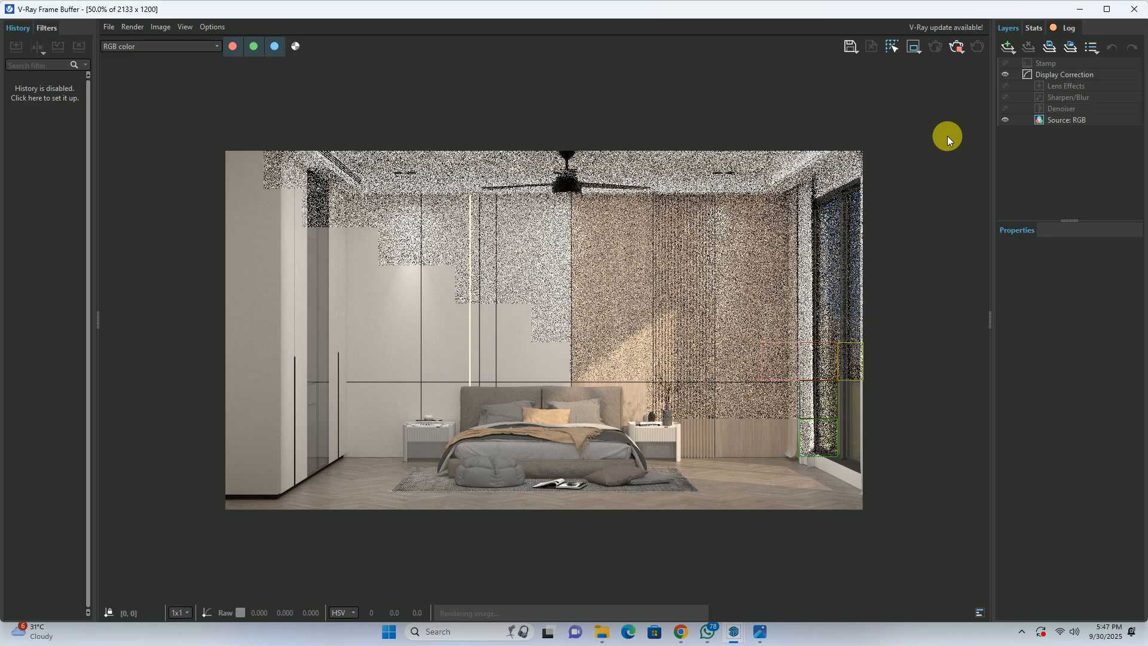
pyautogui.hotkey('ctrl', 'F6')
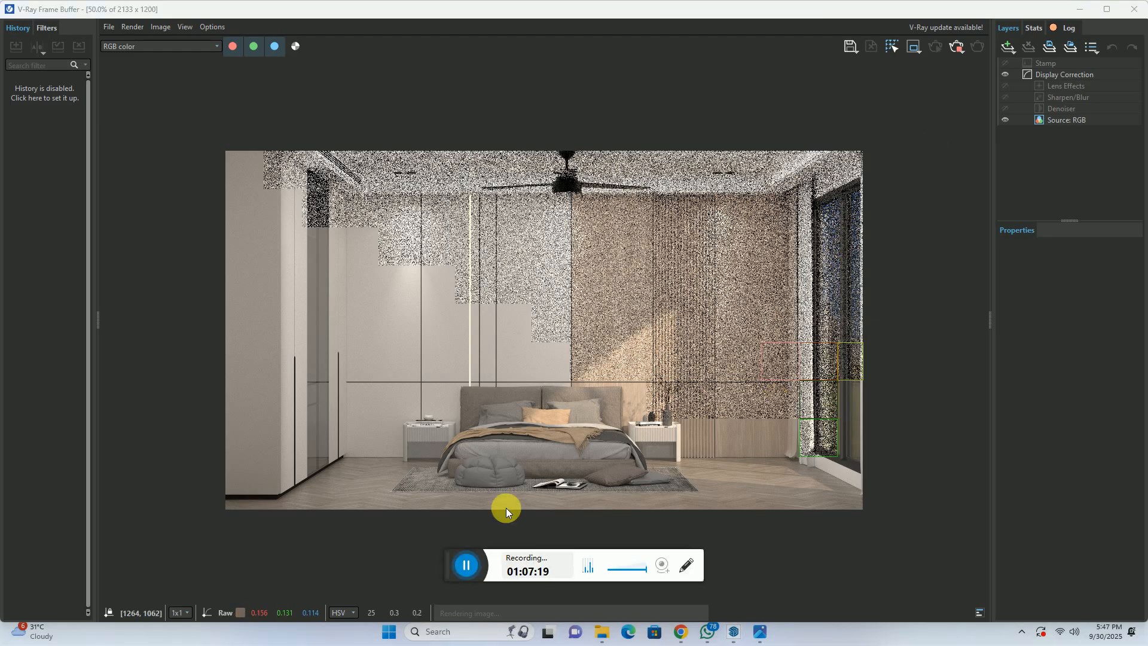